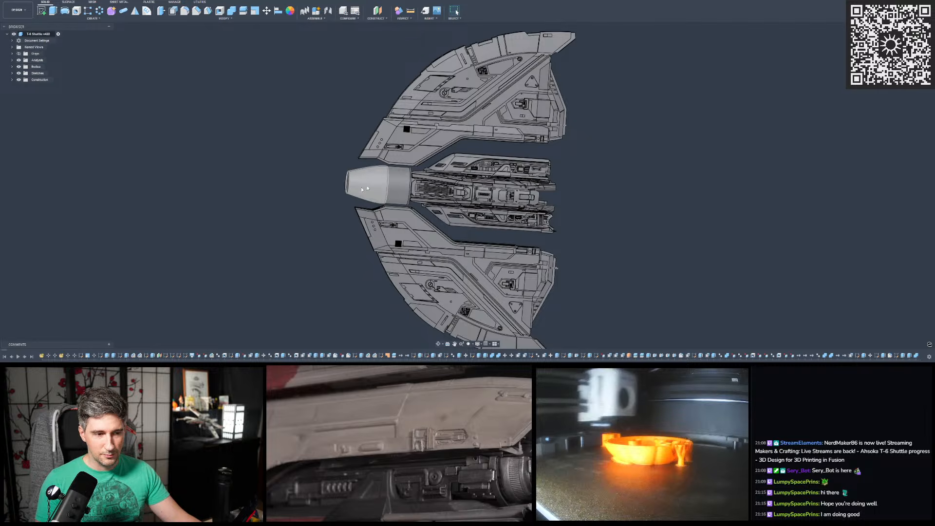
- Examine the shuttle from several angles, including the detailed trench along the outer edge of its wing
mouse_move(343, 179)
shift+middle_down()
mouse_move(368, 117)
mouse_move(343, 163)
mouse_move(273, 163)
mouse_move(280, 153)
mouse_move(341, 168)
mouse_move(353, 184)
shift+middle_up()
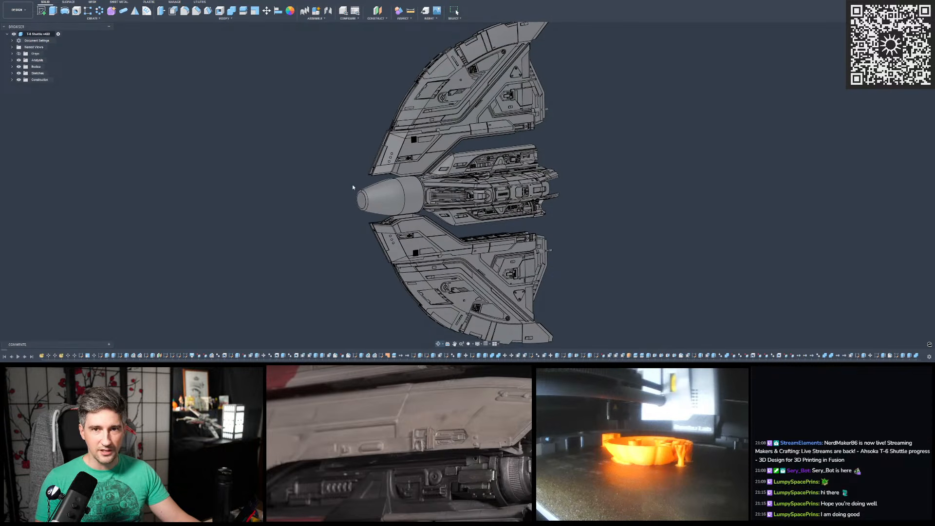
shift+middle_drag(634, 161, 596, 184)
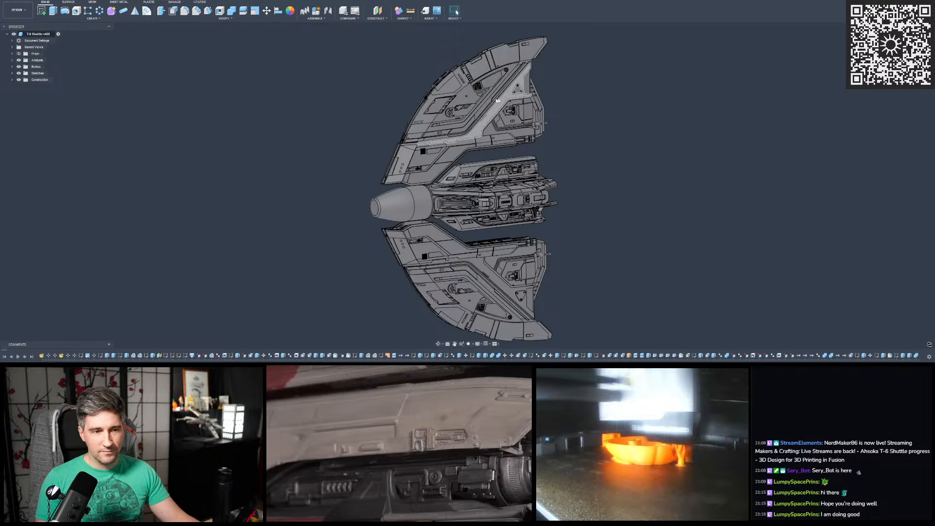
scroll(481, 95, up, 5)
shift+middle_drag(481, 95, 516, 97)
scroll(518, 131, down, 3)
scroll(519, 124, up, 5)
scroll(519, 114, up, 4)
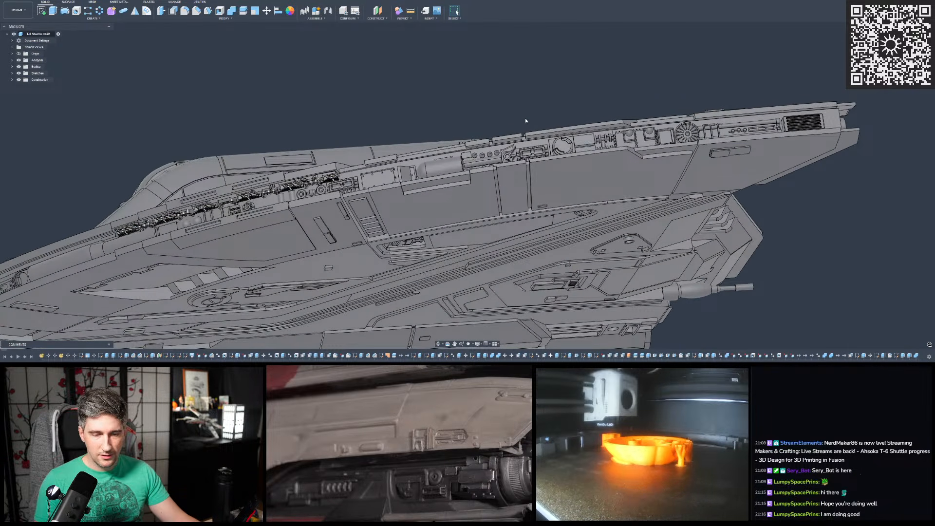
shift+middle_drag(525, 118, 537, 139)
scroll(554, 126, down, 5)
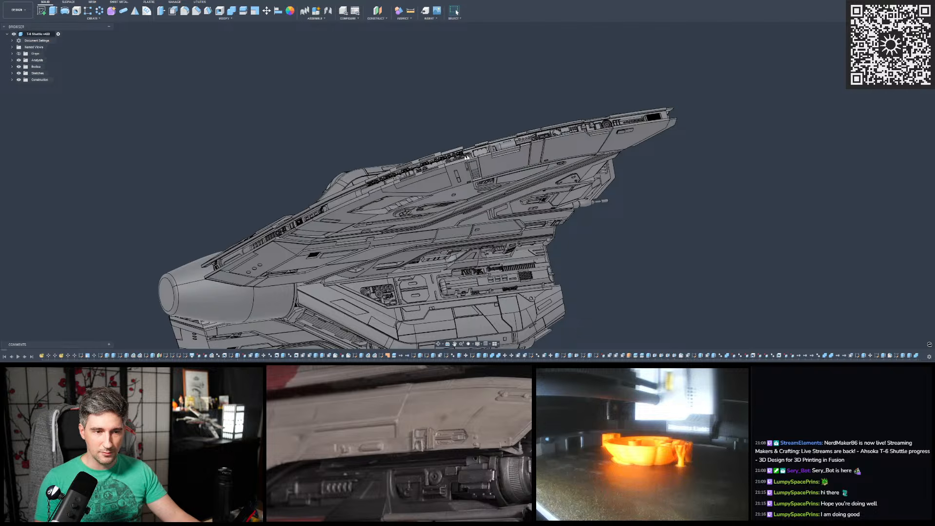
mouse_move(469, 156)
shift+middle_down()
mouse_move(480, 139)
mouse_move(581, 122)
mouse_move(579, 108)
mouse_move(581, 134)
mouse_move(579, 122)
mouse_move(535, 129)
mouse_move(521, 142)
mouse_move(457, 155)
shift+middle_up()
scroll(581, 120, up, 5)
scroll(581, 121, down, 2)
scroll(532, 130, down, 6)
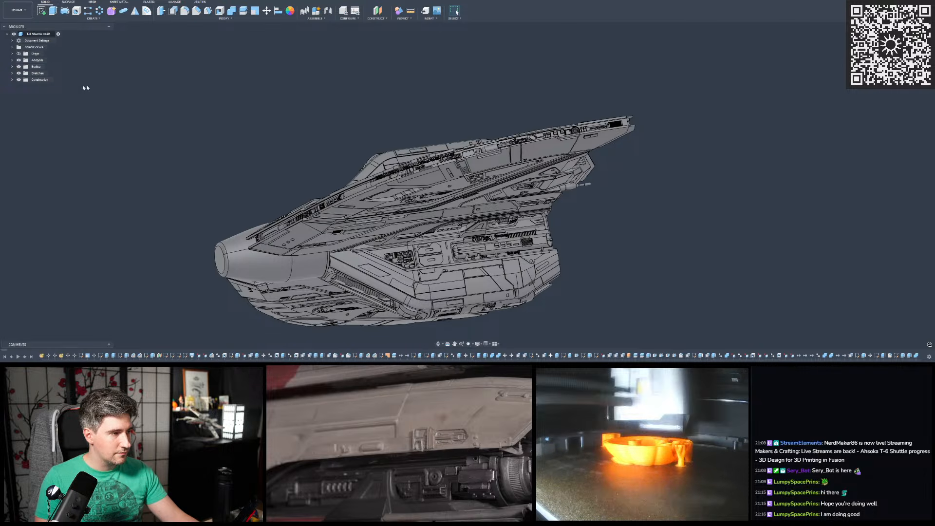
- Expand the Bodies folder and its Greebles group and look through the listed bodies
click(12, 67)
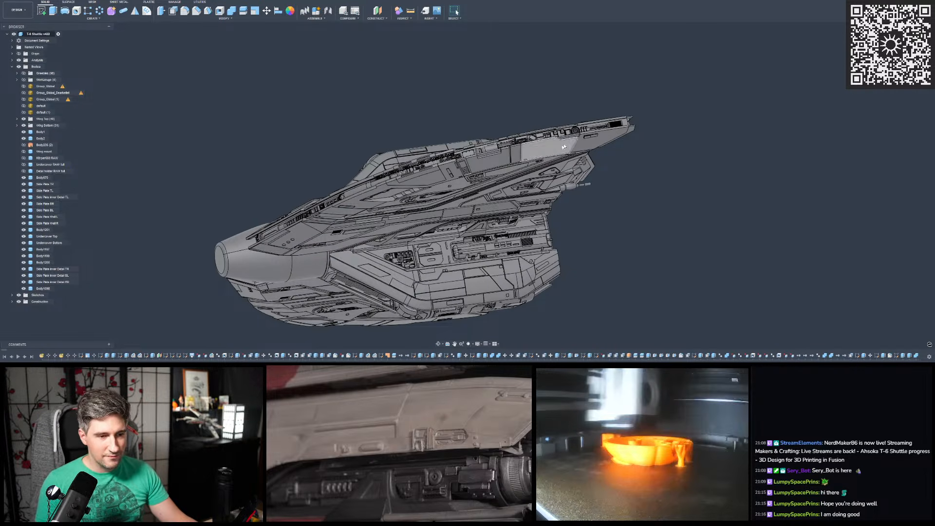
scroll(475, 190, up, 4)
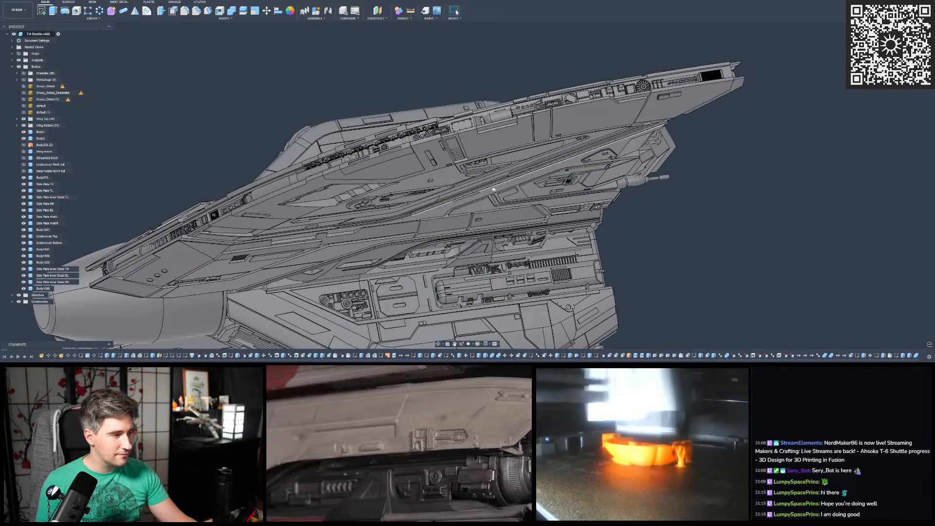
click(17, 74)
scroll(148, 136, down, 4)
scroll(364, 111, up, 2)
middle_drag(441, 91, 435, 141)
scroll(364, 113, up, 2)
scroll(437, 139, up, 2)
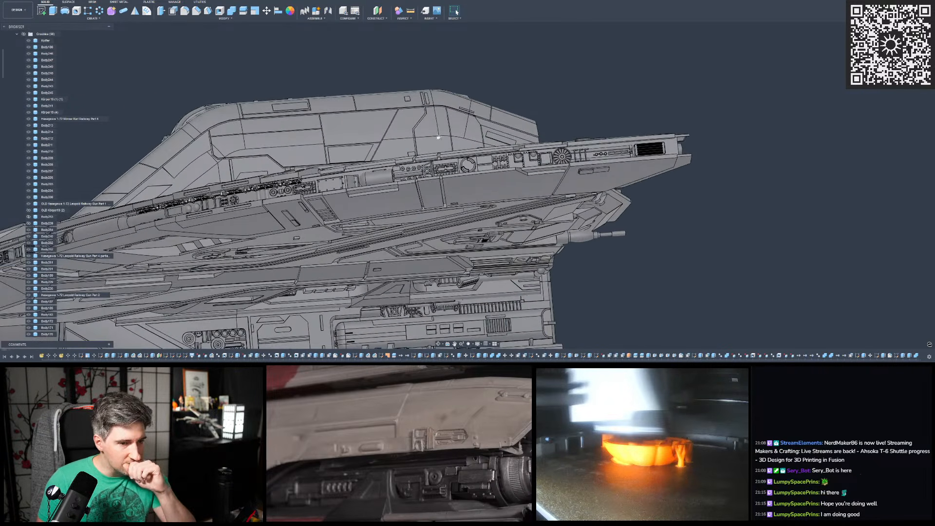
scroll(37, 121, down, 5)
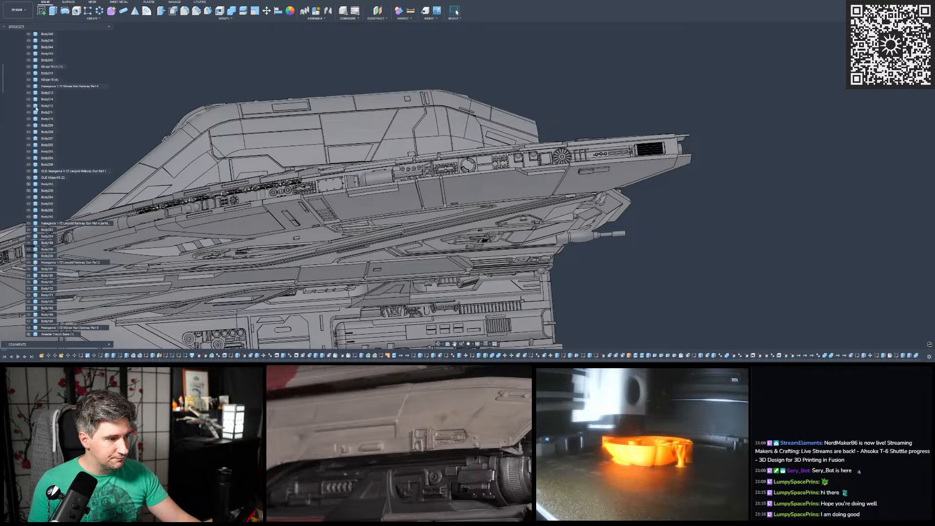
scroll(37, 121, down, 13)
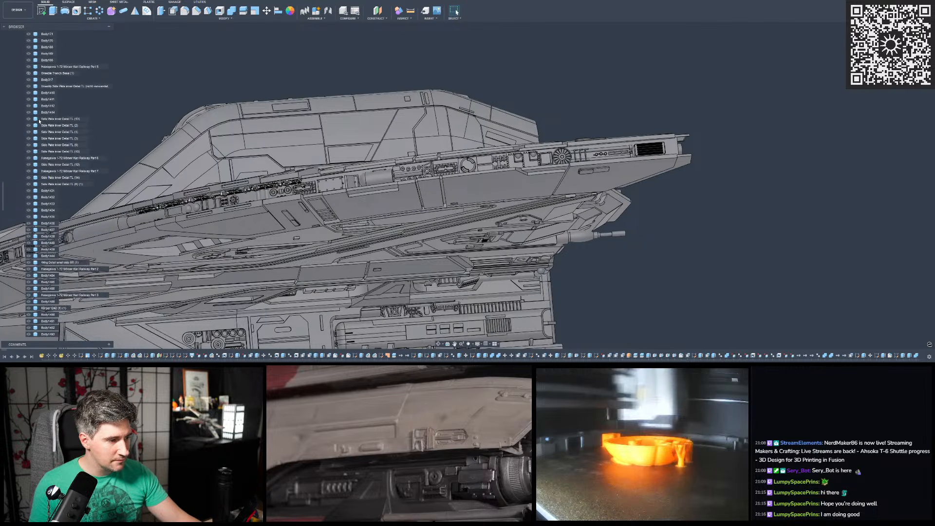
scroll(39, 120, down, 7)
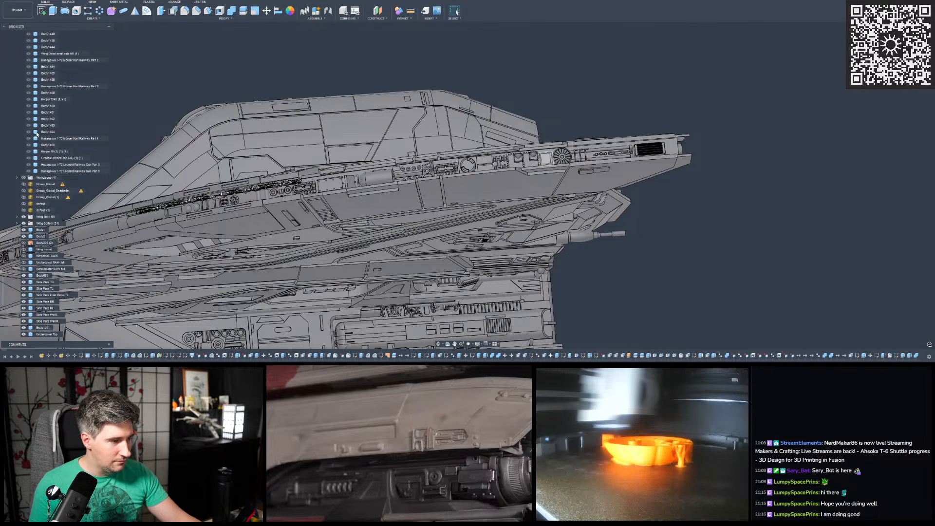
scroll(44, 176, down, 1)
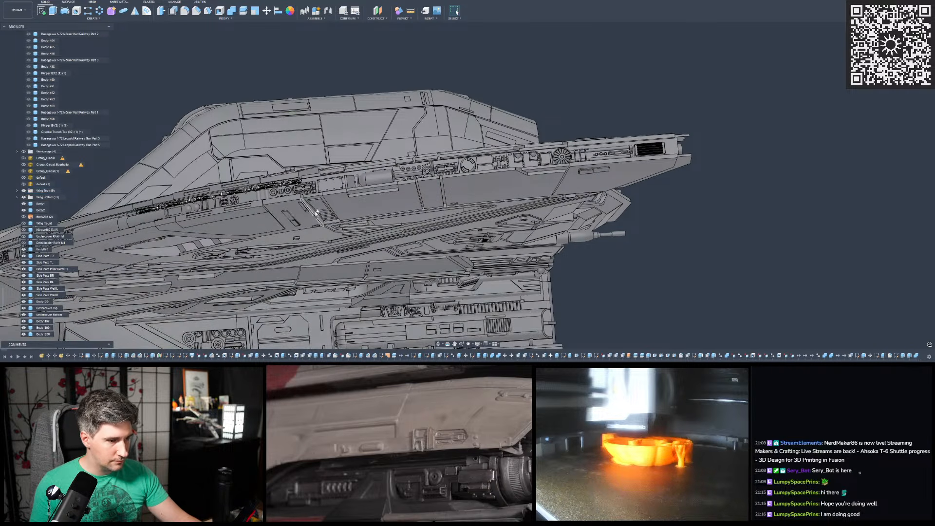
- Hide the Wing Top group and show the Greebles group to inspect the detail parts laid out along the wing edge
scroll(348, 251, down, 4)
shift+middle_drag(358, 260, 365, 284)
scroll(365, 284, down, 3)
scroll(237, 118, up, 3)
scroll(237, 118, up, 5)
shift+middle_drag(237, 119, 102, 128)
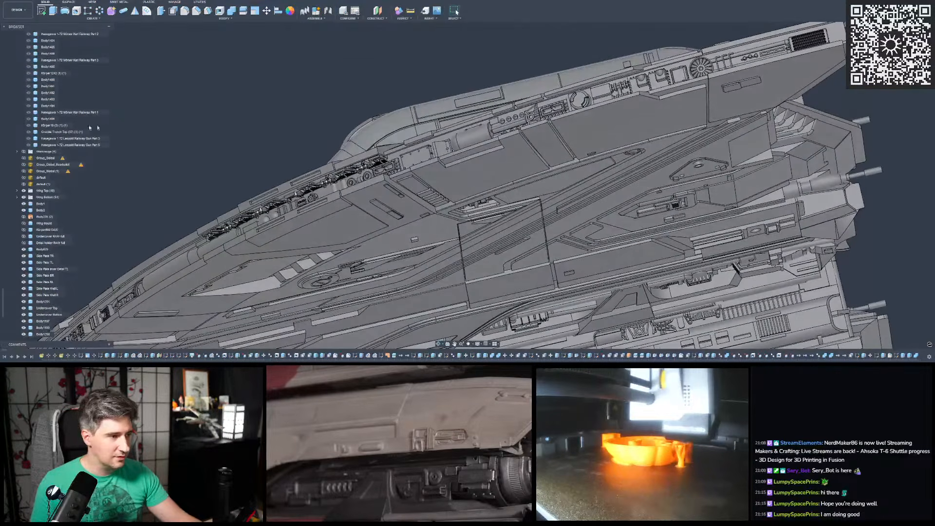
click(23, 191)
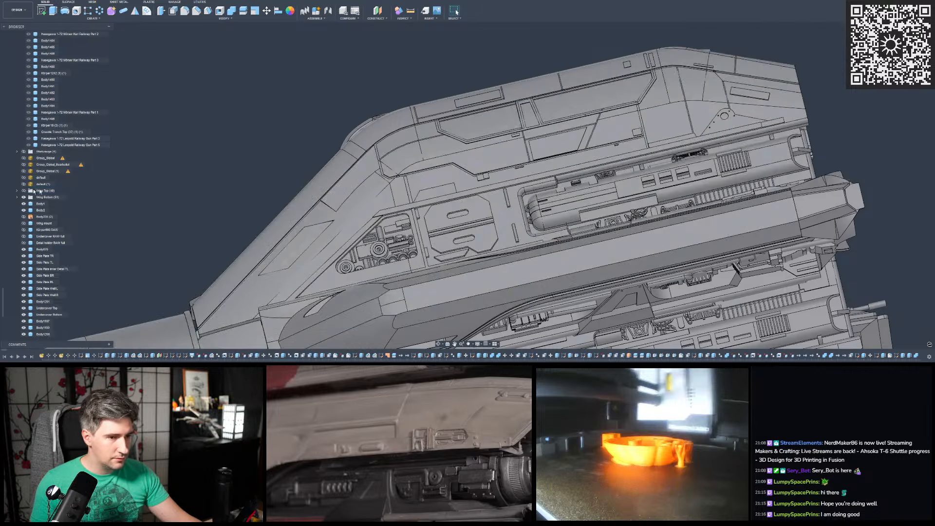
scroll(28, 100, up, 10)
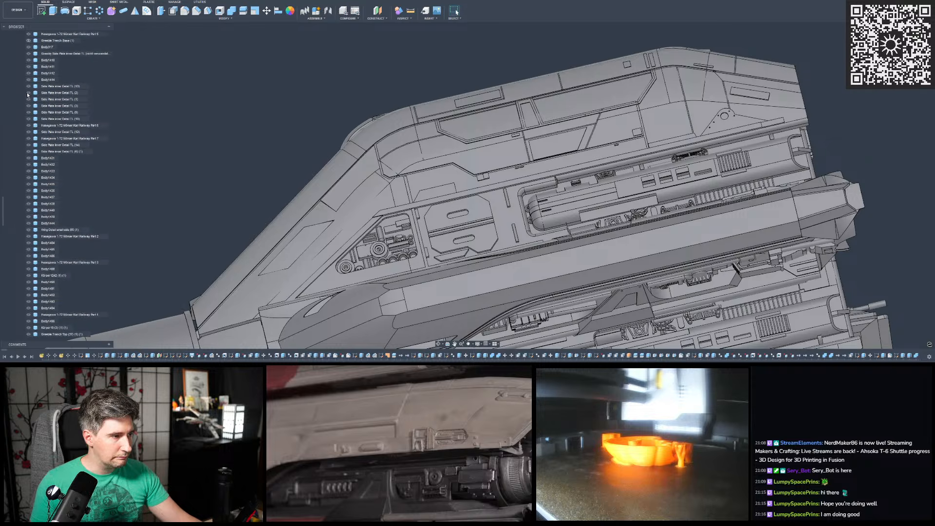
scroll(27, 93, up, 10)
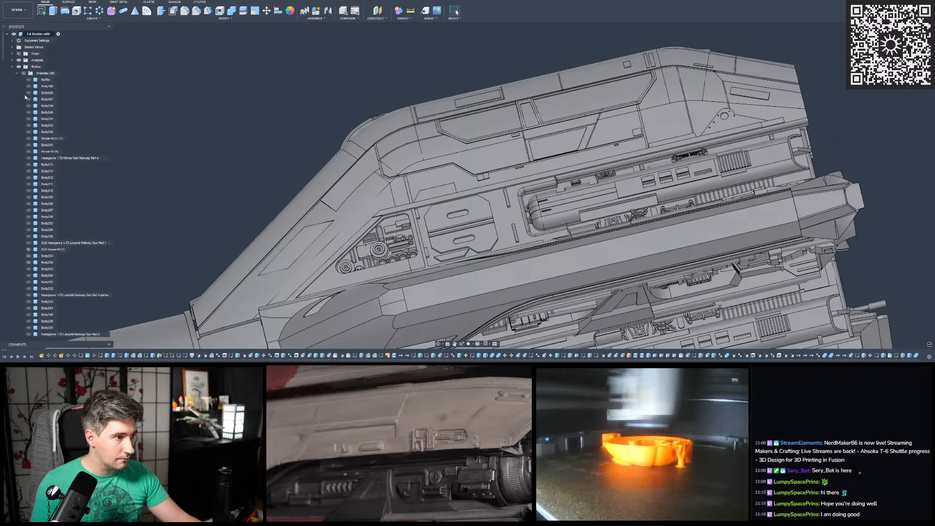
click(24, 74)
scroll(288, 212, down, 4)
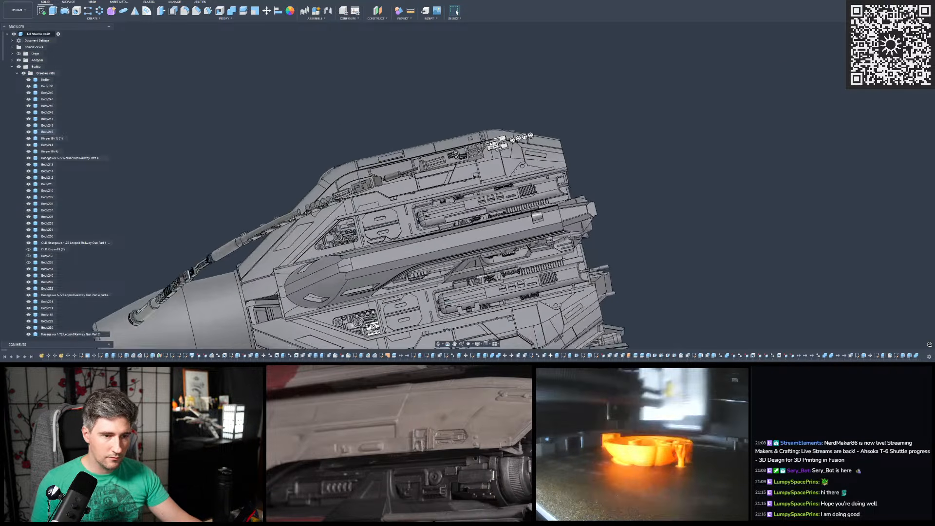
scroll(450, 139, up, 10)
scroll(450, 139, down, 10)
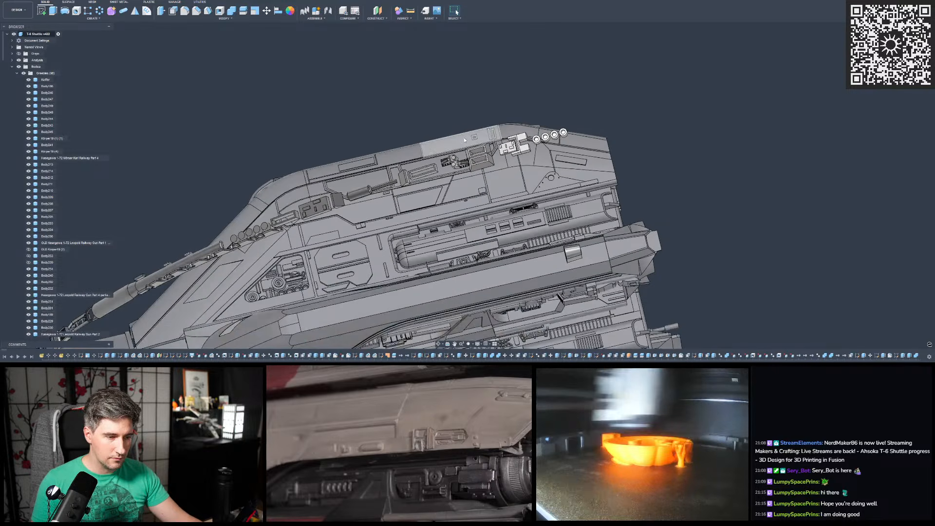
shift+middle_drag(432, 145, 453, 144)
scroll(456, 143, down, 3)
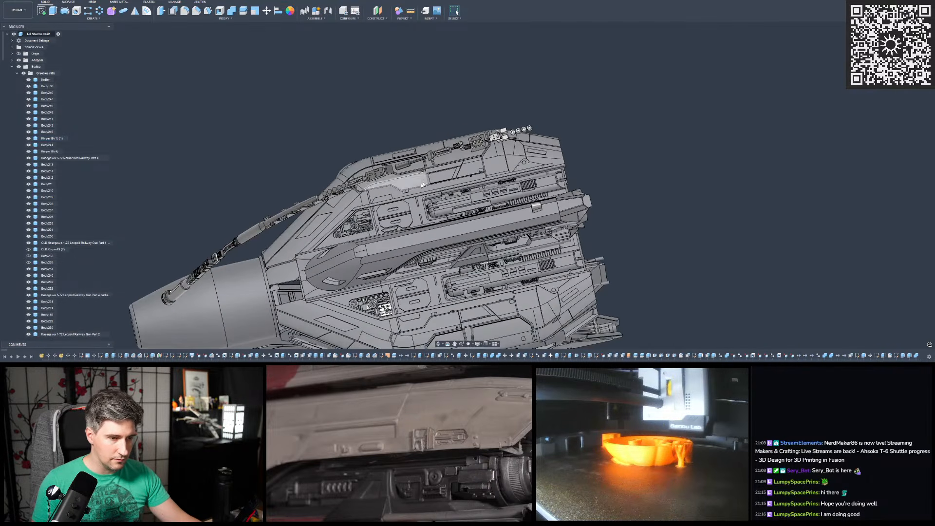
- Collapse the Greebles group and hide the bodies from Side Plate TR through Side Plate Mid R
click(17, 73)
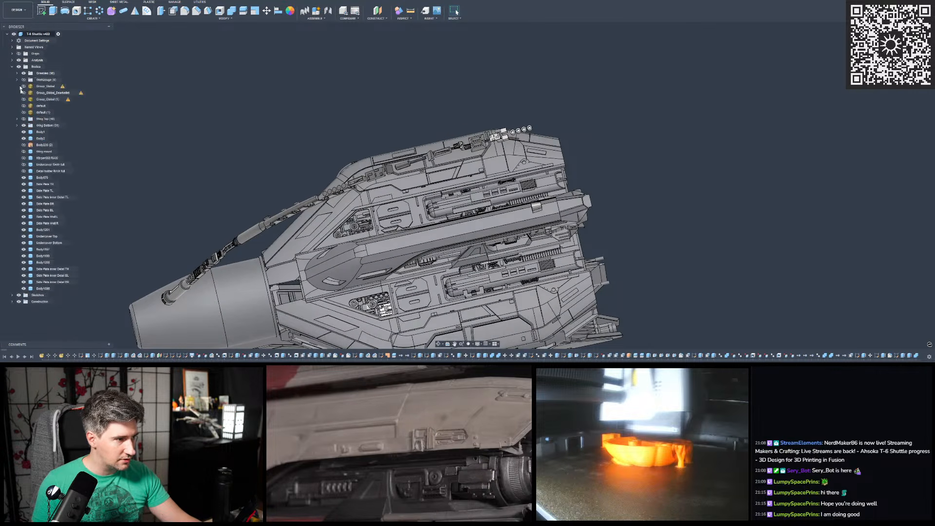
click(44, 184)
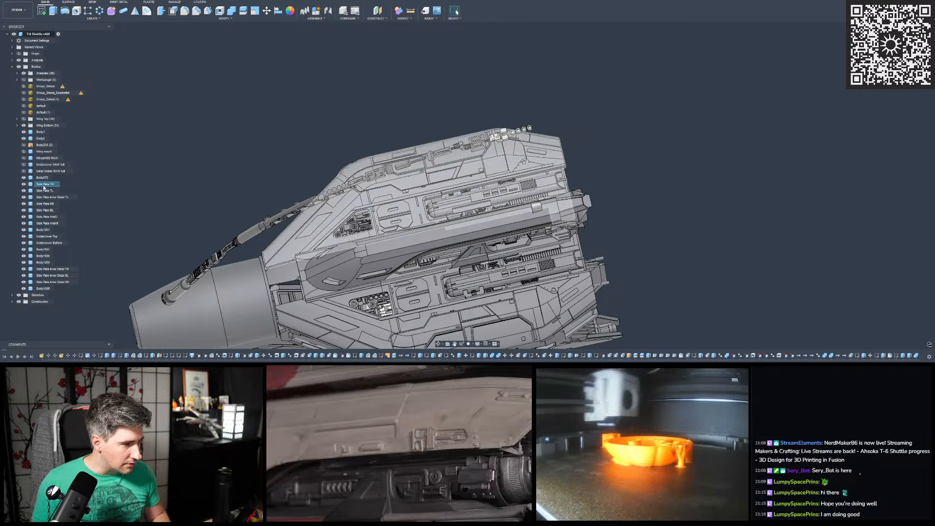
shift+click(46, 223)
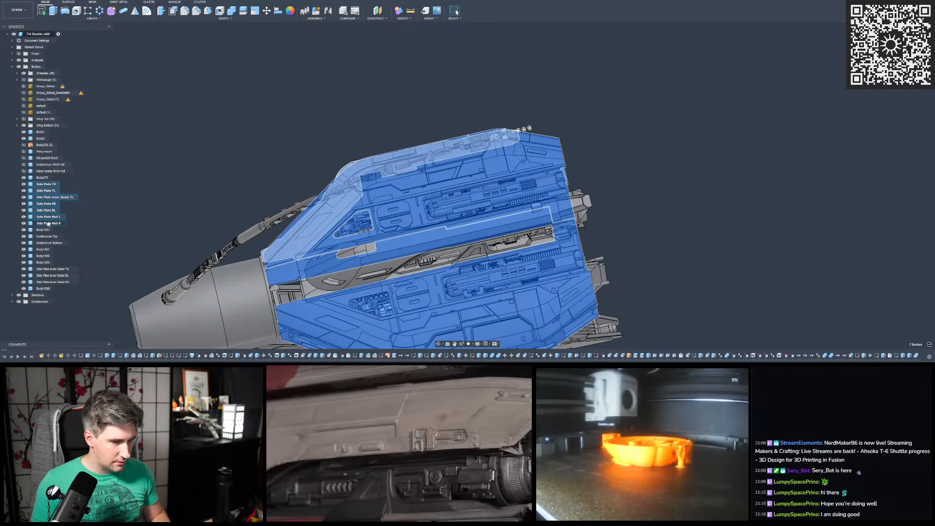
key(v)
shift+middle_drag(208, 168, 361, 164)
scroll(413, 172, up, 2)
scroll(413, 172, up, 2)
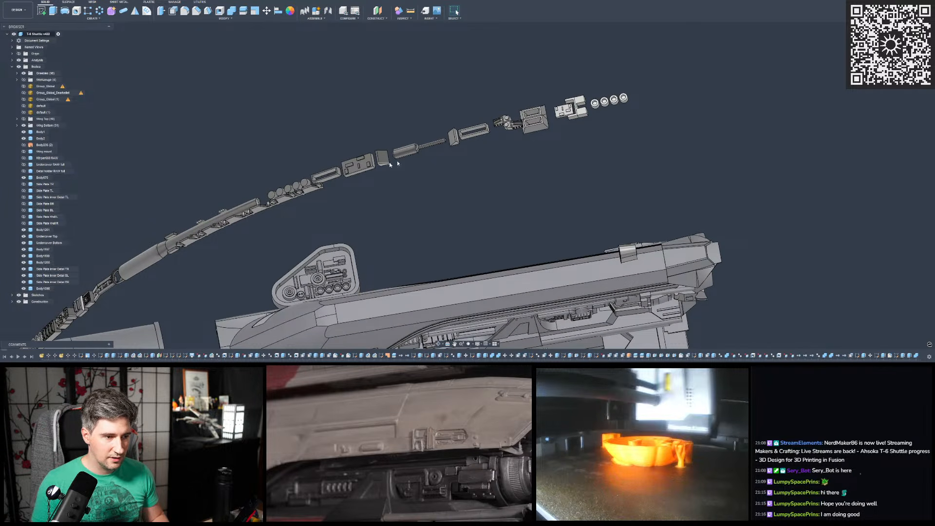
- Show the Wing Top group and compare the wing edge with the Greebles group shown and hidden, leaving the greebles hidden
click(24, 120)
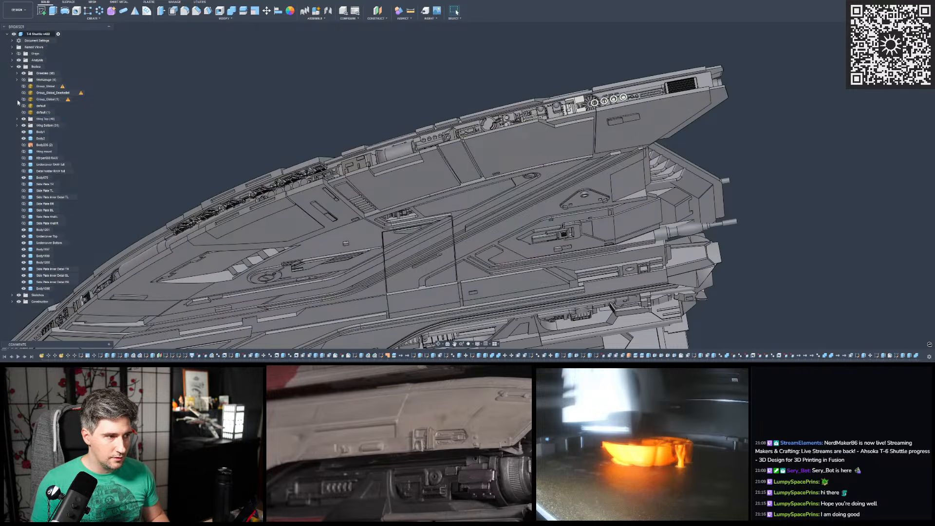
scroll(419, 138, up, 3)
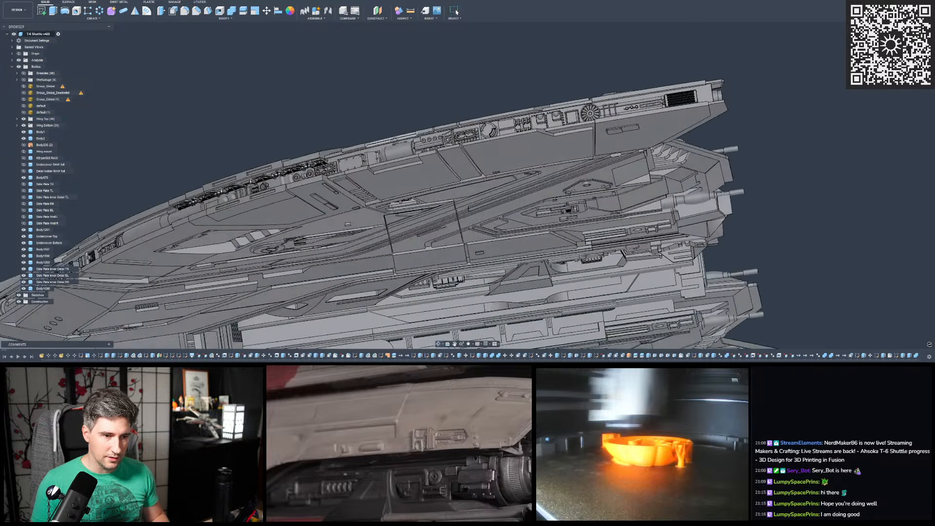
shift+middle_drag(560, 124, 464, 128)
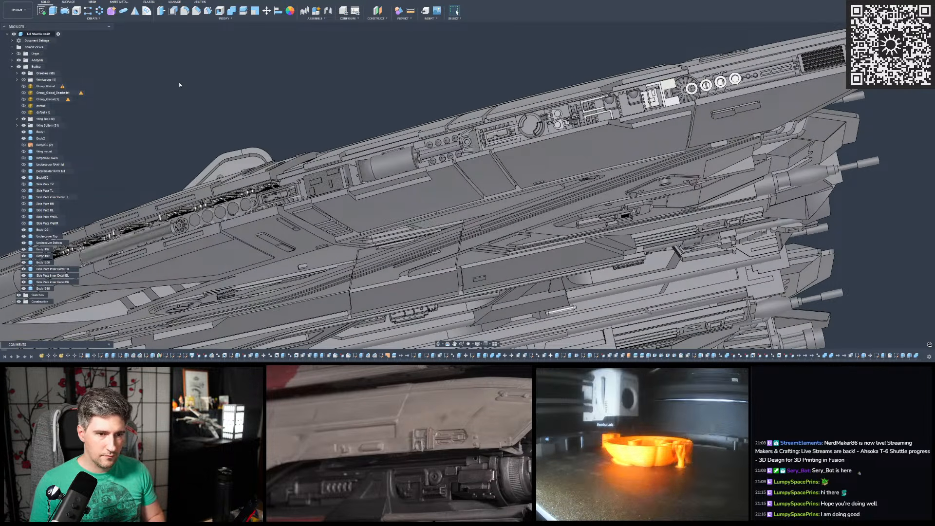
key(ctrl+z)
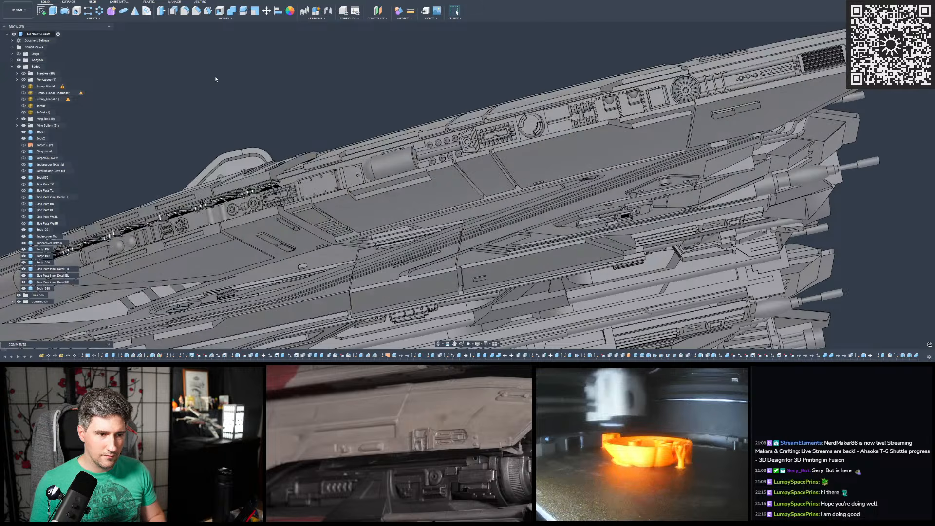
key(ctrl+y)
key(ctrl+y)
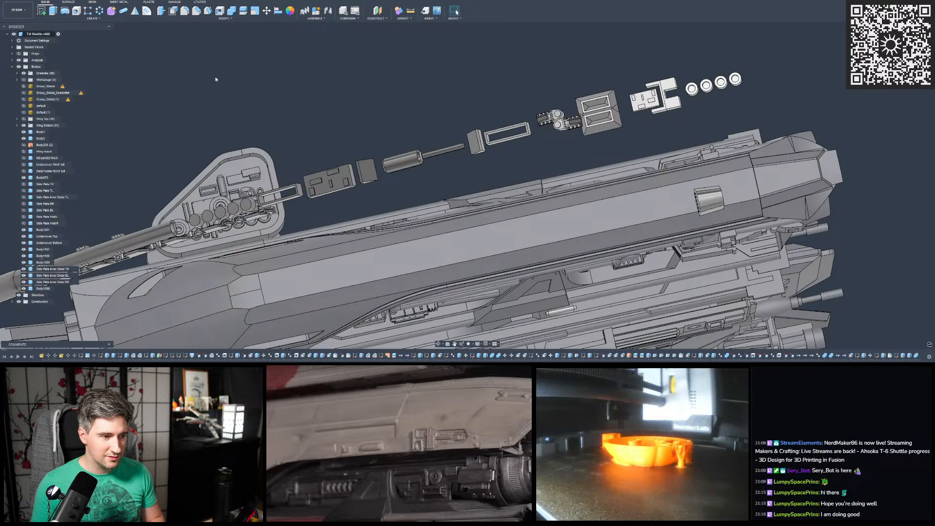
key(ctrl+z)
key(ctrl+z)
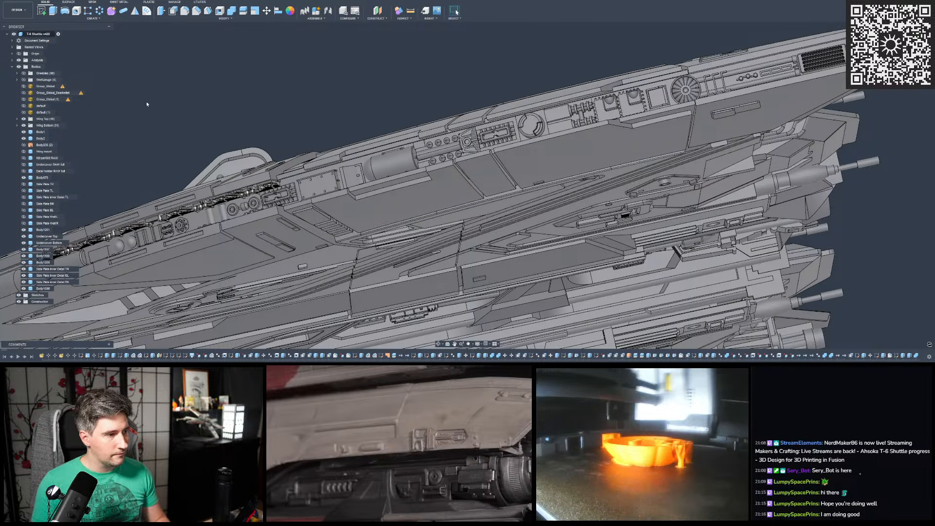
- Inspect the repeating mechanical details in the trench along the wing's curved outer edge from close up and different angles
scroll(380, 190, down, 2)
scroll(379, 190, up, 2)
shift+middle_drag(380, 190, 366, 156)
scroll(569, 173, down, 3)
scroll(383, 206, up, 5)
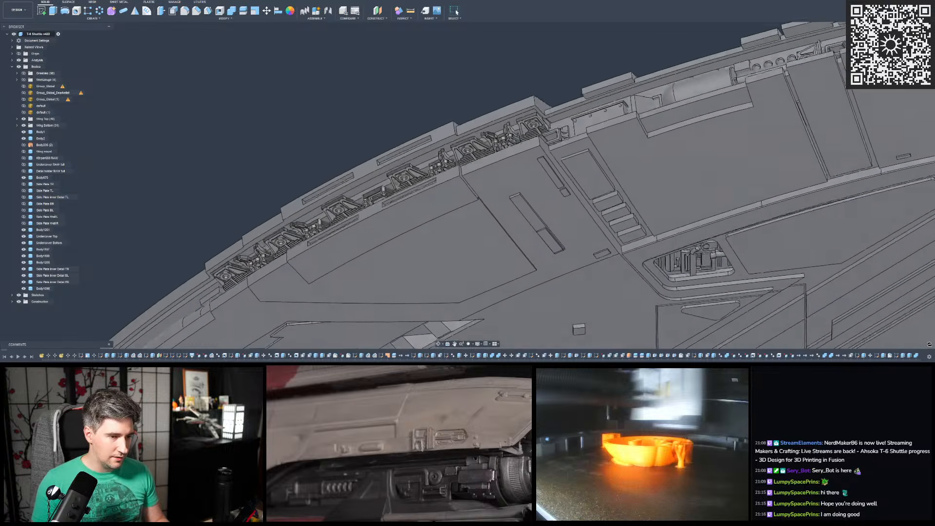
shift+middle_drag(383, 205, 404, 151)
scroll(404, 151, down, 2)
scroll(404, 151, up, 2)
scroll(350, 187, up, 5)
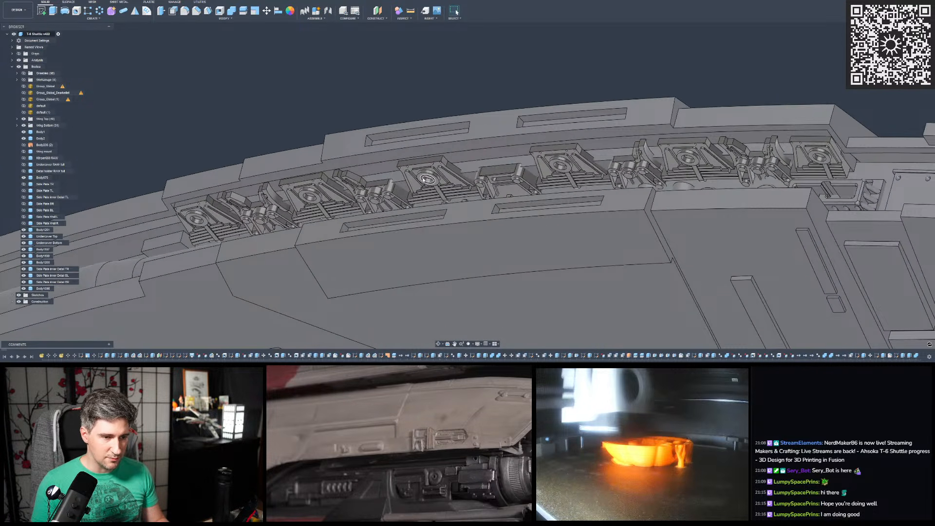
scroll(424, 180, down, 2)
click(429, 167)
shift+middle_drag(429, 167, 440, 157)
click(417, 123)
scroll(417, 123, down, 2)
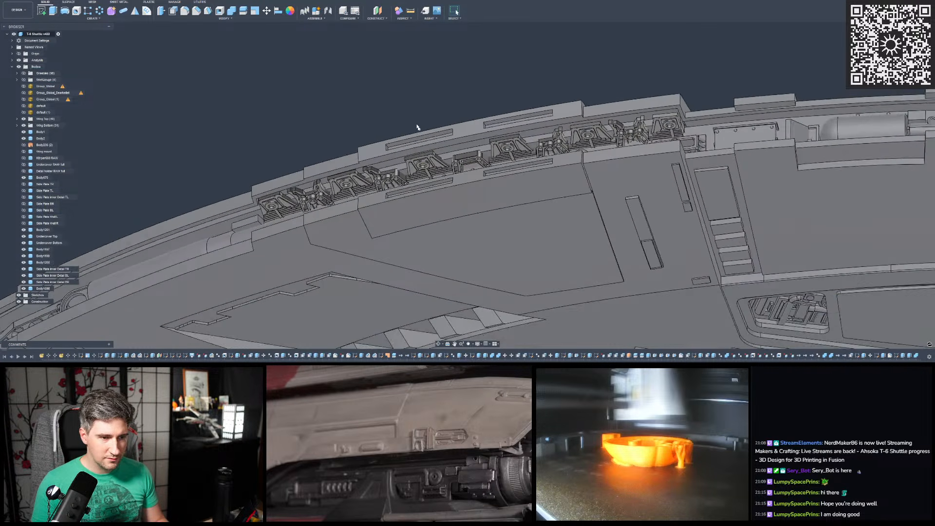
mouse_move(417, 123)
shift+middle_down()
mouse_move(420, 144)
mouse_move(418, 128)
shift+middle_up()
scroll(609, 101, down, 2)
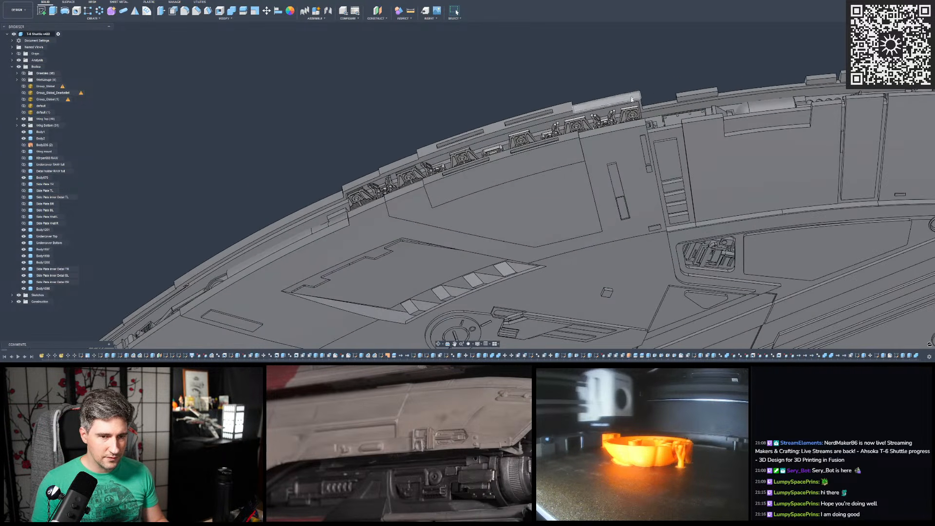
scroll(631, 100, down, 2)
shift+middle_drag(631, 100, 634, 111)
scroll(554, 127, up, 3)
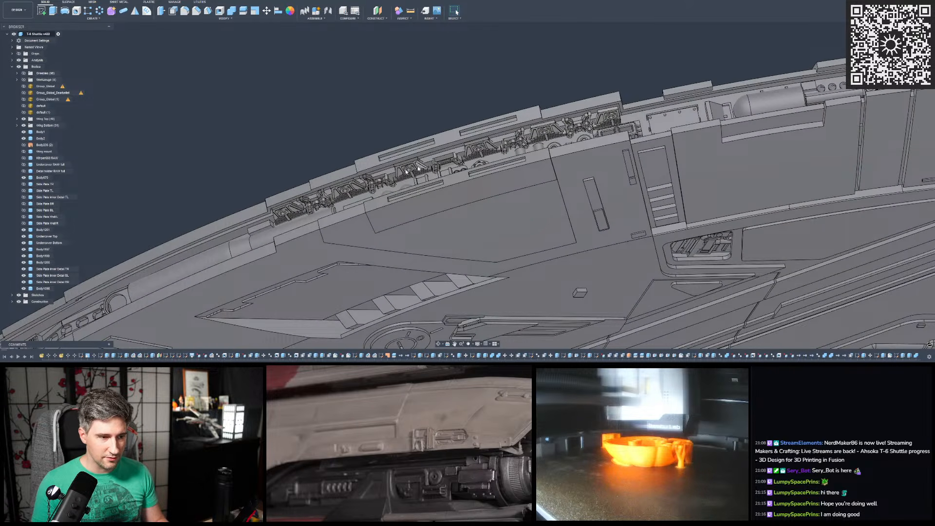
scroll(620, 117, down, 3)
shift+middle_drag(619, 117, 600, 166)
click(623, 111)
click(544, 138)
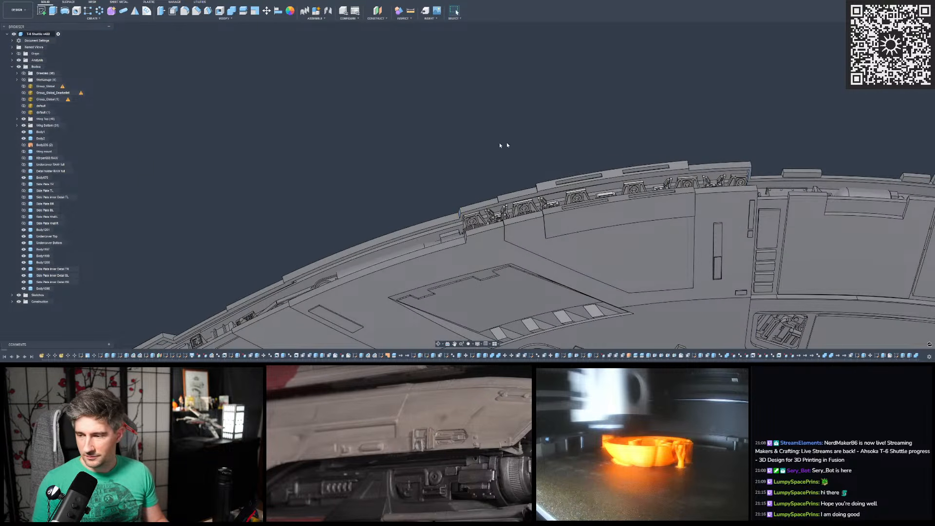
- Compare the whole shuttle with the Wing Top group hidden and shown, leaving the group shown
scroll(580, 145, down, 3)
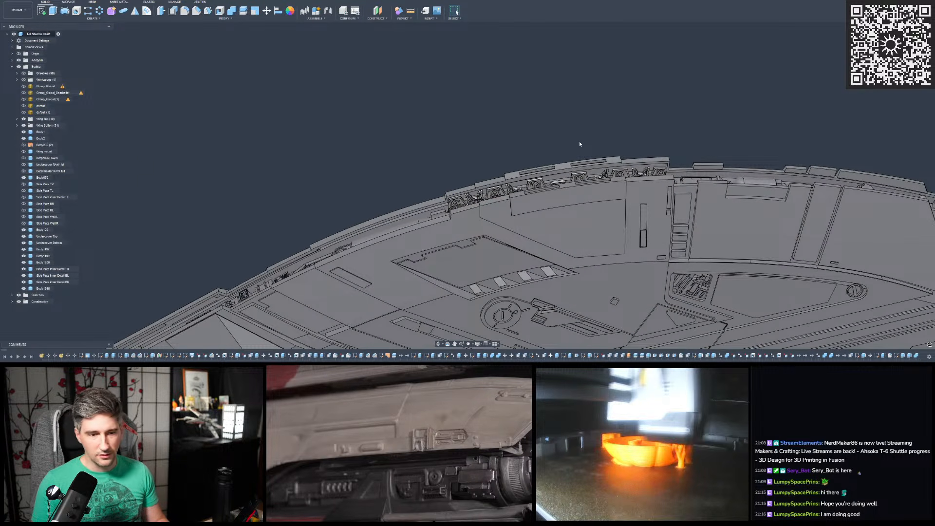
scroll(507, 135, down, 2)
scroll(545, 133, down, 2)
shift+middle_drag(525, 101, 578, 106)
scroll(507, 73, down, 4)
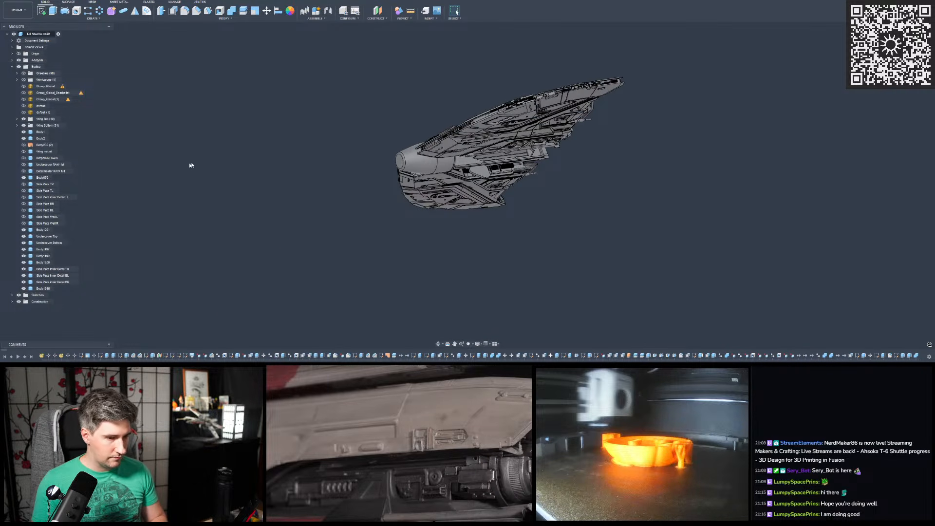
key(ctrl+z)
key(ctrl+z)
key(ctrl+z)
key(ctrl+z)
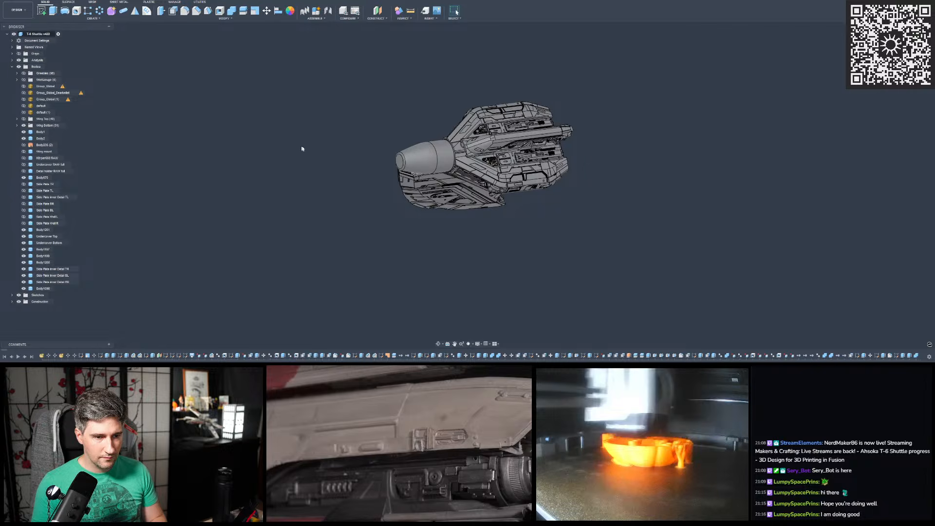
scroll(402, 153, up, 10)
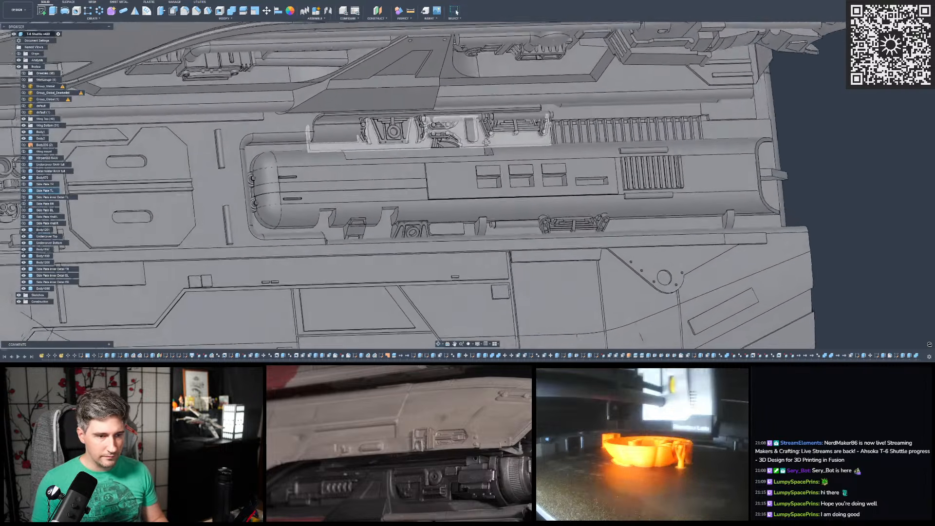
- Examine the mechanical greebles around the long capsule-shaped part and in the round-detail recess on the hull's side plate
shift+middle_drag(486, 141, 474, 146)
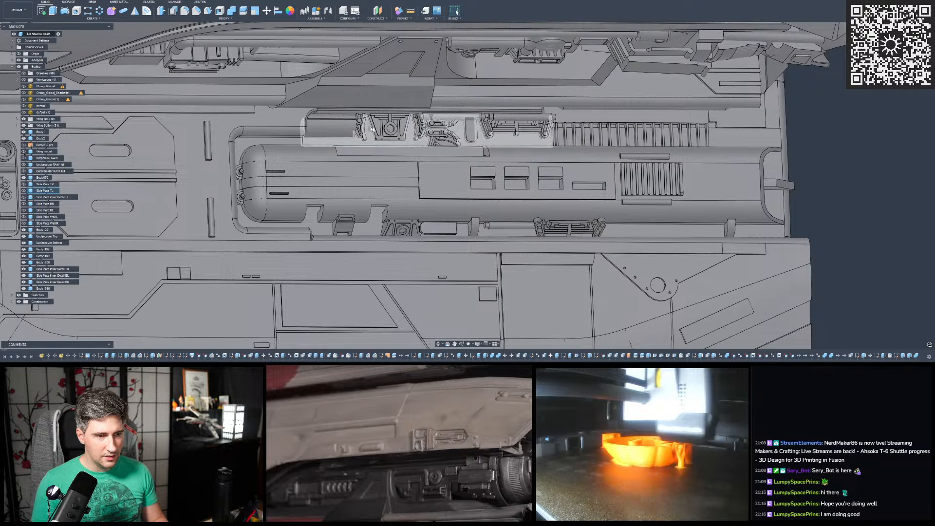
shift+drag(507, 131, 463, 127)
shift+middle_drag(463, 128, 536, 153)
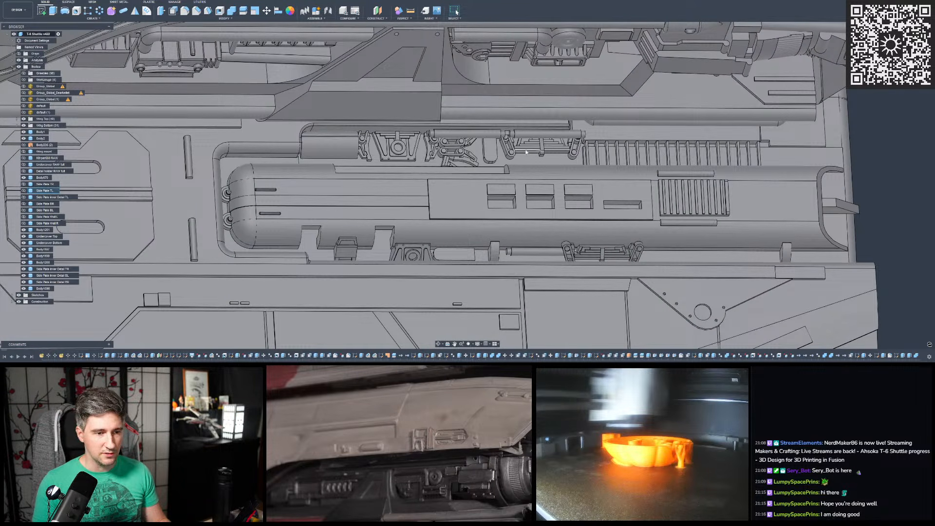
scroll(527, 151, down, 3)
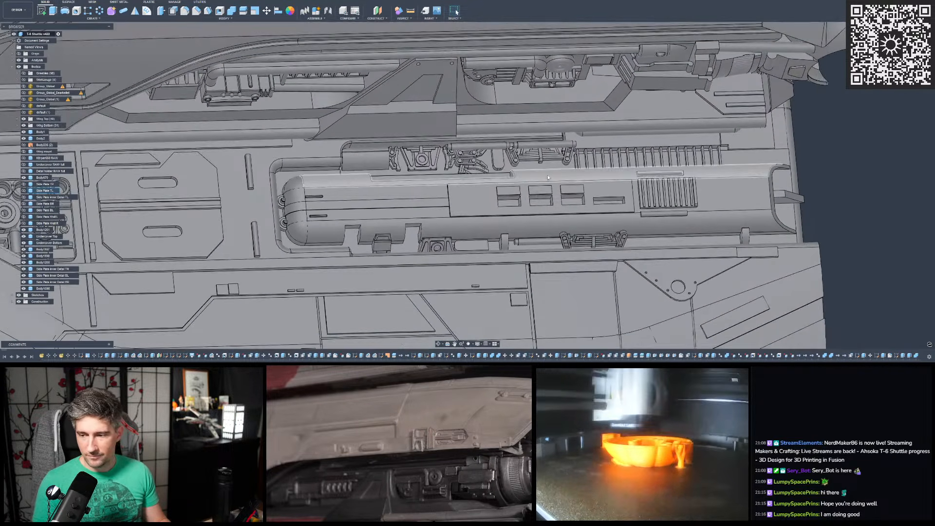
scroll(547, 181, down, 5)
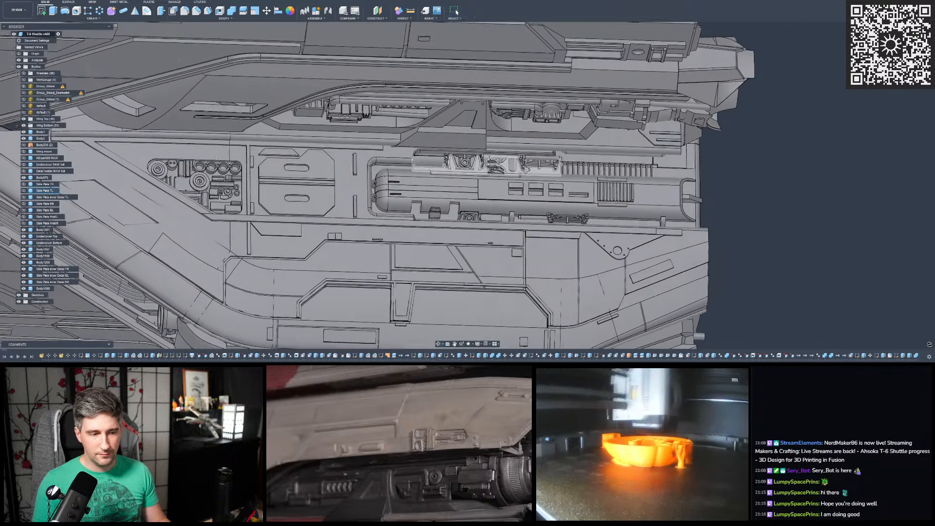
shift+middle_drag(533, 171, 525, 173)
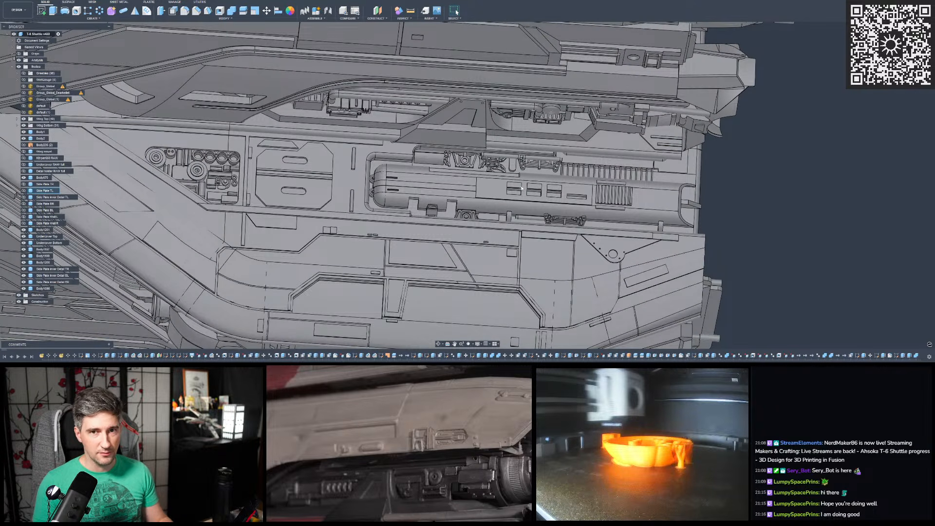
scroll(521, 188, down, 3)
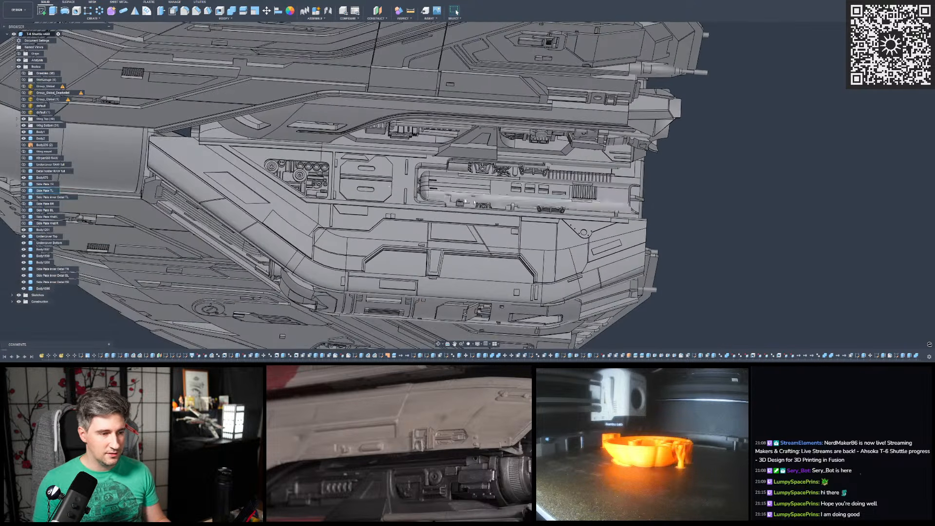
scroll(267, 171, up, 5)
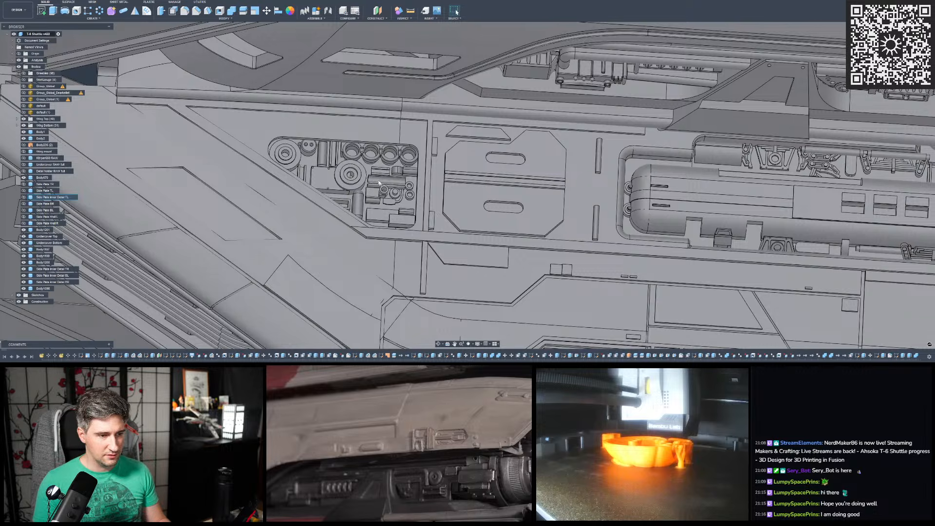
scroll(392, 180, down, 5)
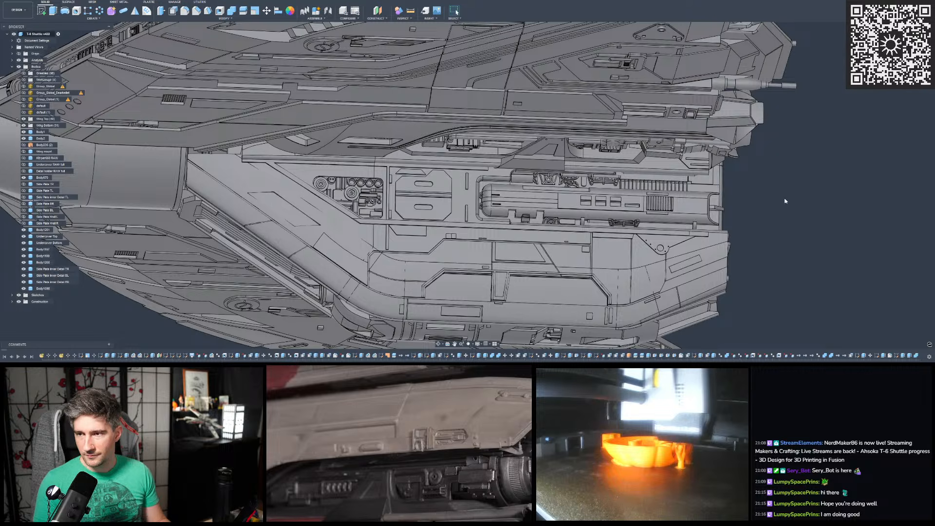
- Highlight the smooth outer faces of the Undercover Top body above the hull's recessed details, and clear the selection
shift+middle_drag(780, 200, 722, 168)
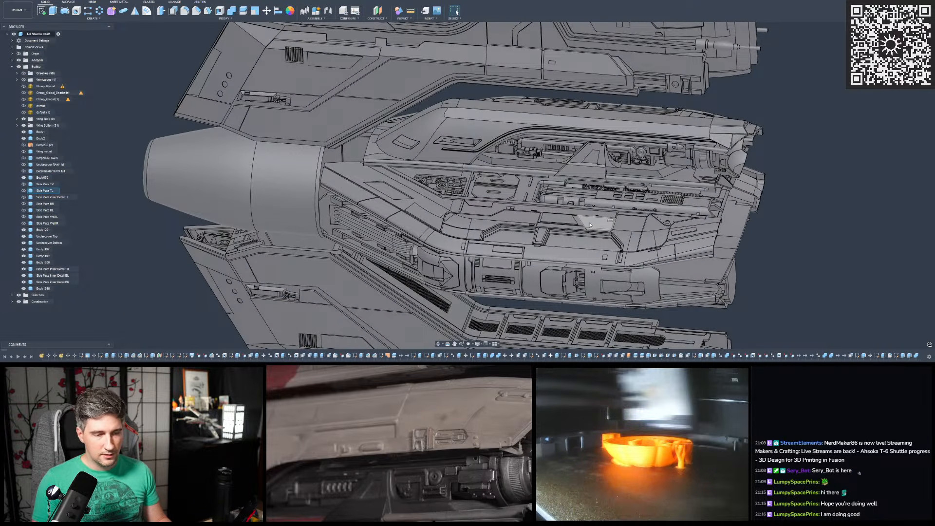
scroll(482, 258, down, 2)
shift+middle_drag(571, 188, 580, 172)
scroll(436, 426, down, 3)
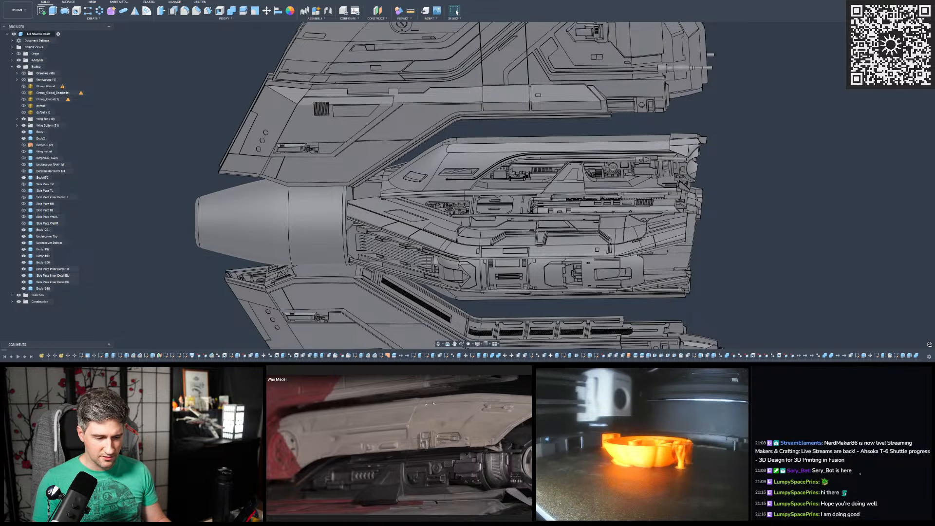
scroll(658, 151, up, 5)
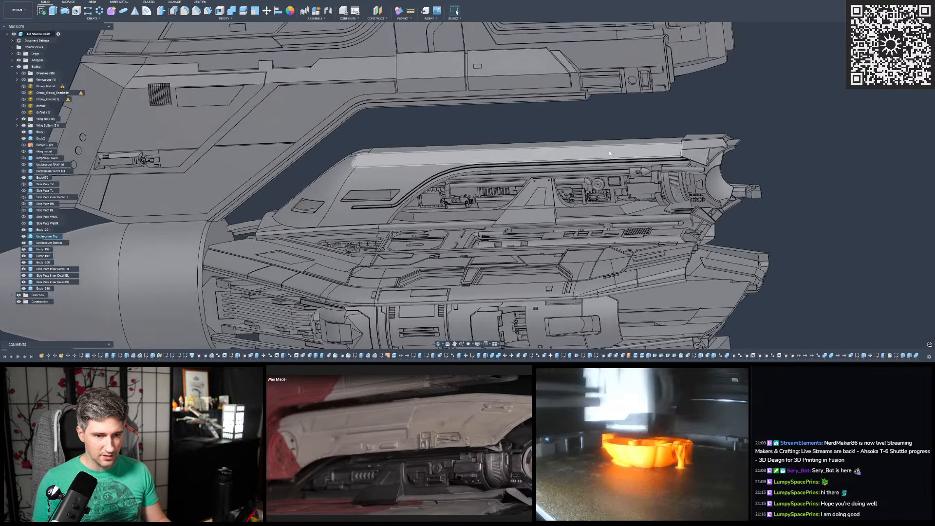
click(609, 153)
ctrl+click(389, 176)
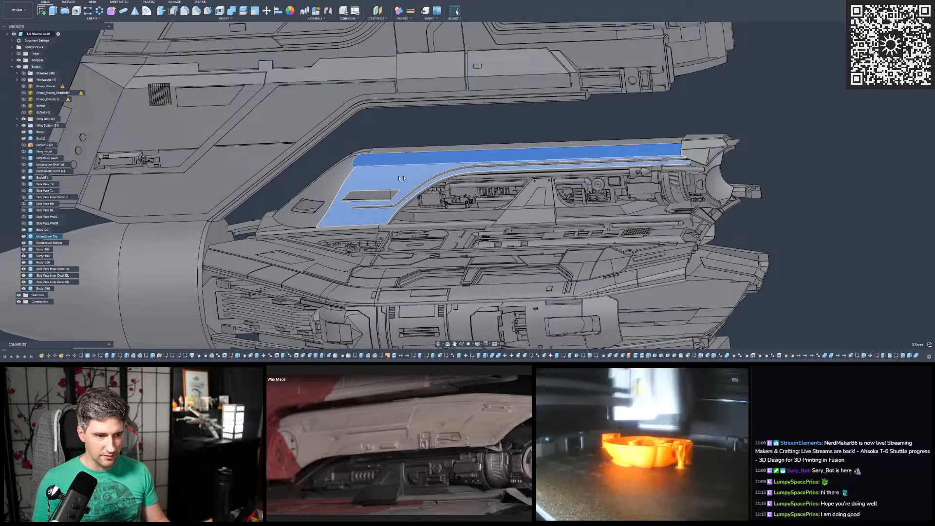
ctrl+click(329, 185)
ctrl+click(400, 153)
shift+middle_drag(401, 153, 592, 148)
scroll(602, 146, down, 2)
click(574, 141)
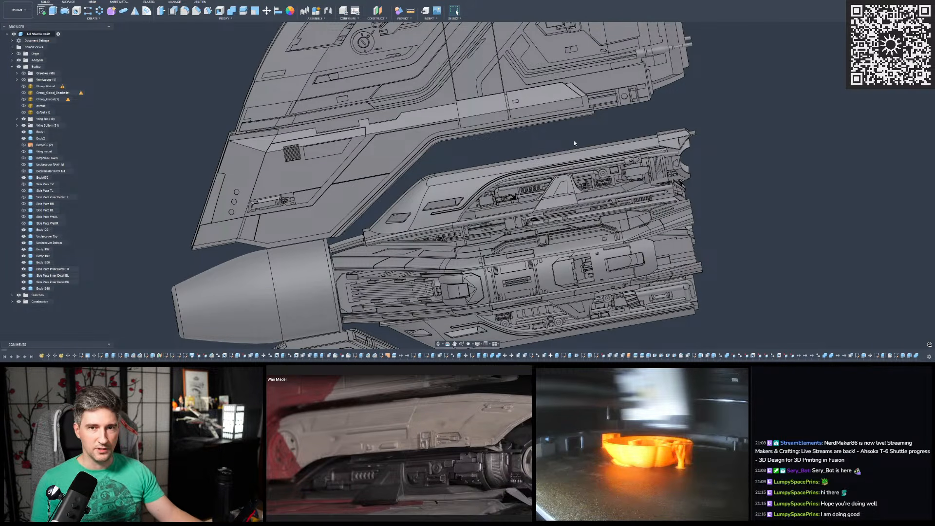
- Examine the Undercover Top shell and neighbouring hull details between the two wings from several angles and distances
shift+middle_drag(573, 140, 489, 181)
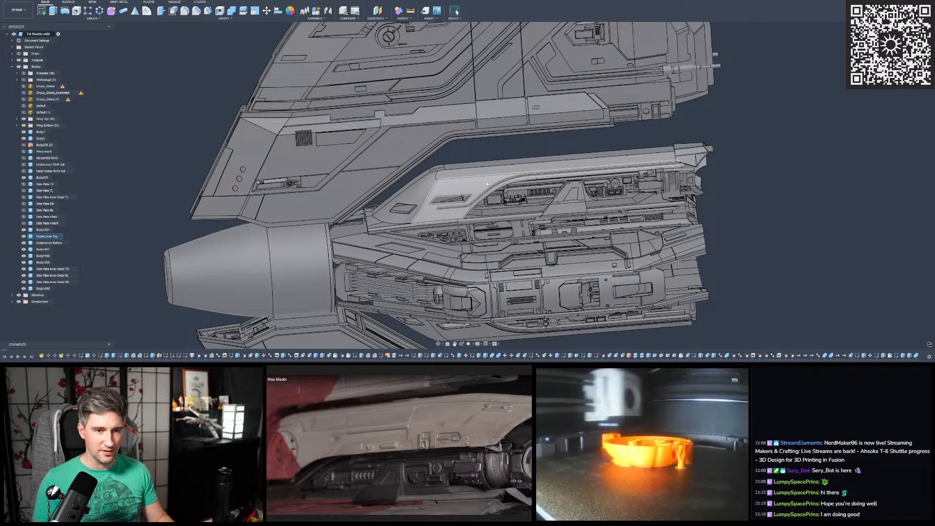
scroll(486, 182, up, 3)
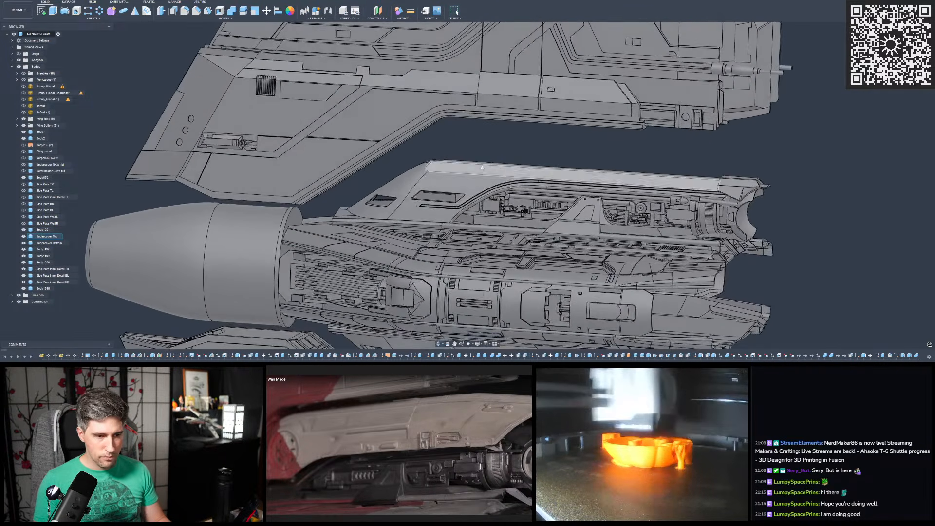
scroll(615, 176, up, 3)
shift+middle_drag(615, 176, 553, 197)
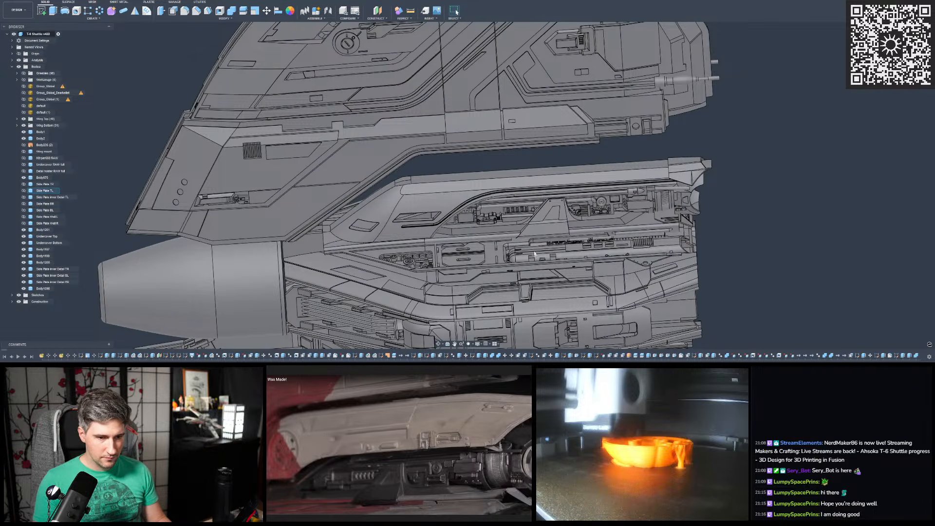
shift+middle_drag(575, 248, 467, 312)
shift+middle_drag(502, 128, 506, 164)
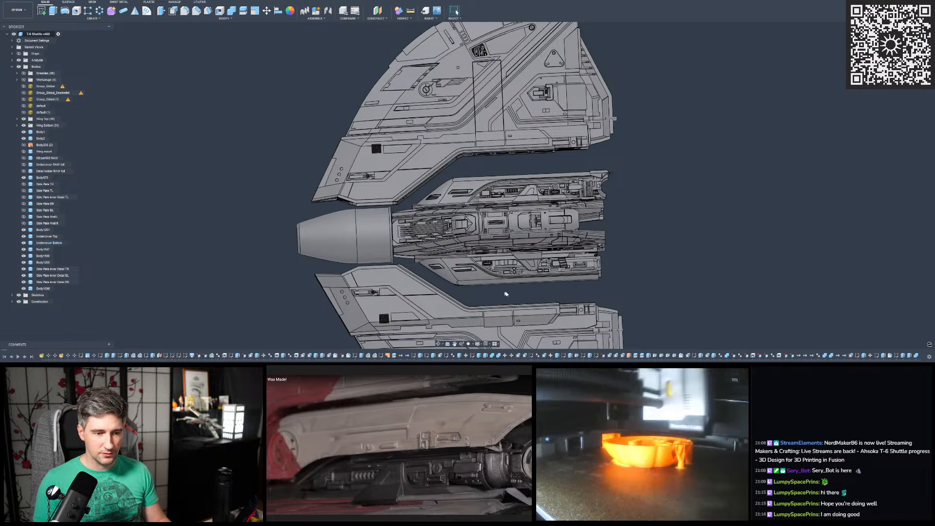
mouse_move(489, 277)
shift+middle_down()
mouse_move(488, 288)
mouse_move(501, 287)
mouse_move(488, 268)
shift+middle_up()
shift+middle_drag(499, 203, 506, 216)
scroll(507, 215, up, 5)
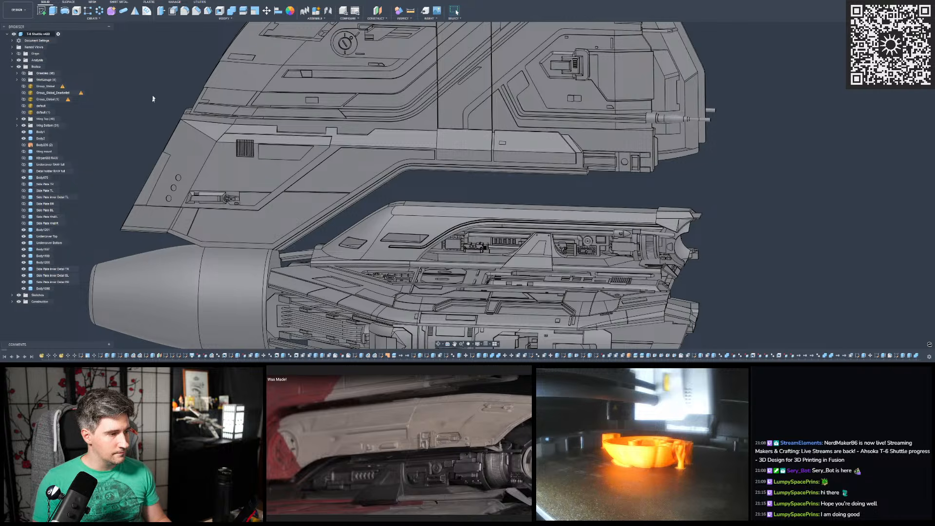
scroll(153, 95, down, 3)
middle_drag(151, 88, 217, 102)
scroll(286, 135, up, 1)
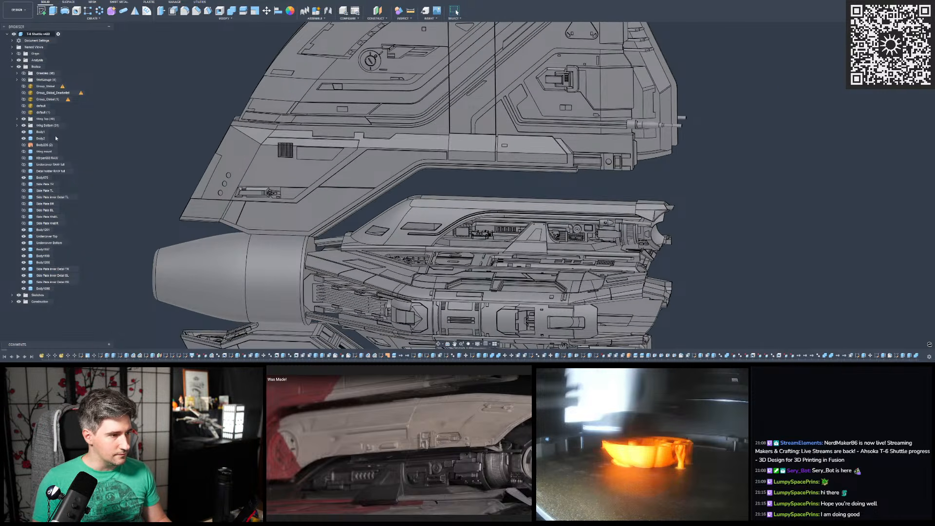
- Check the default and default (1) scan meshes against the model, leaving only default shown
click(24, 106)
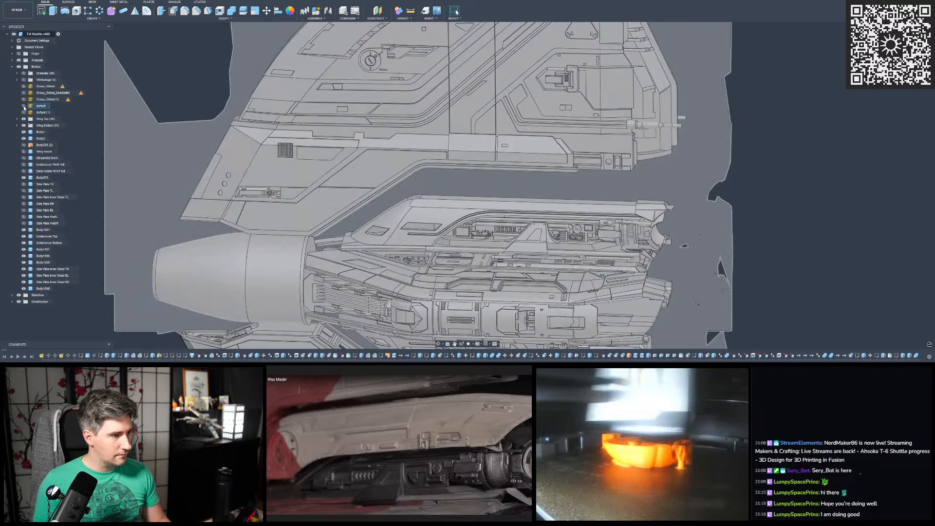
click(24, 106)
click(23, 112)
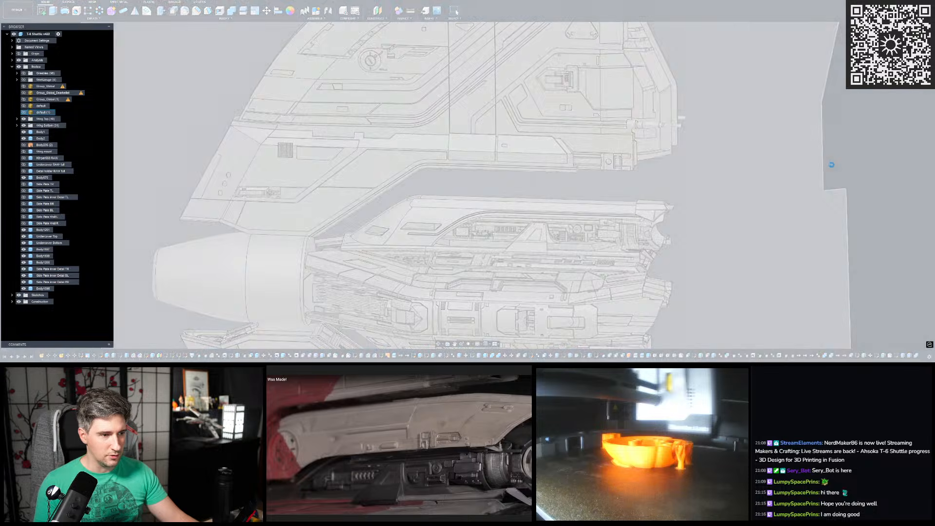
scroll(713, 202, down, 2)
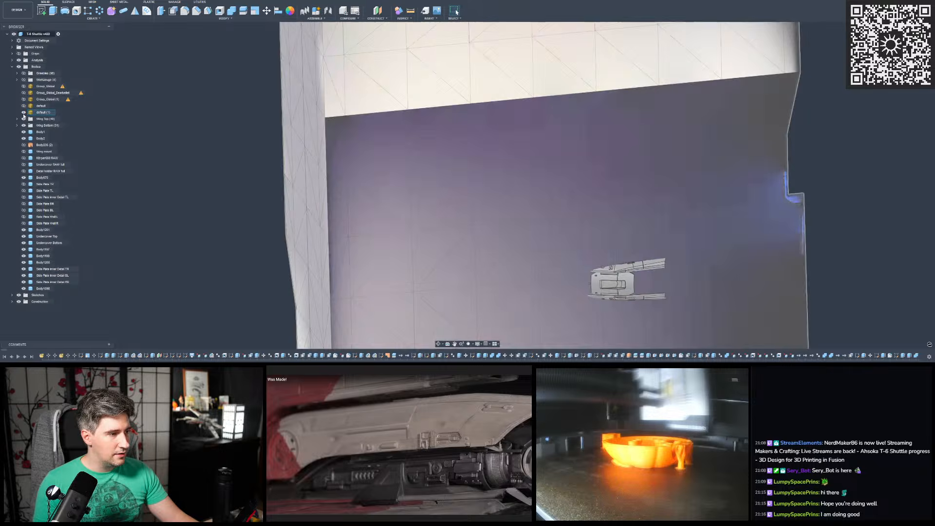
click(24, 112)
click(23, 105)
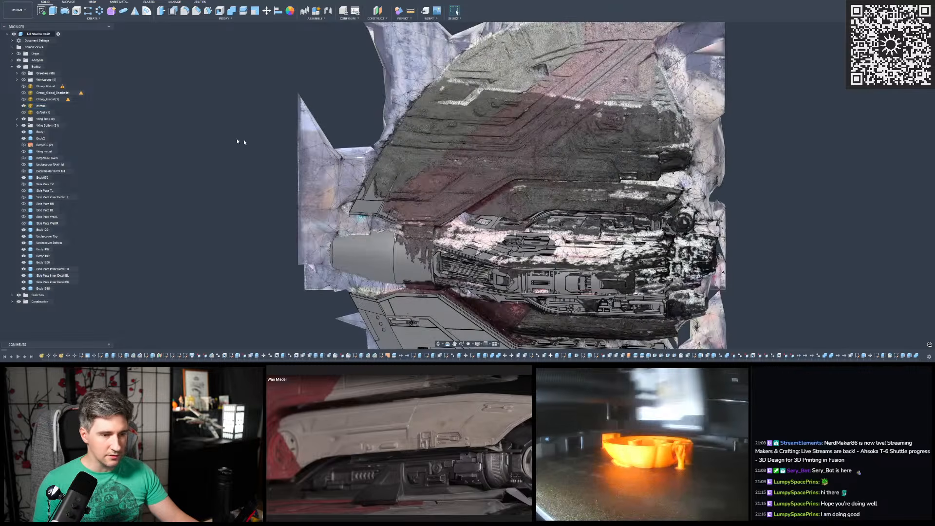
- Examine the scan mesh's surface details on the smooth cover below the upper wing, comparing them with the modelled bodies
scroll(248, 163, down, 2)
scroll(375, 172, up, 2)
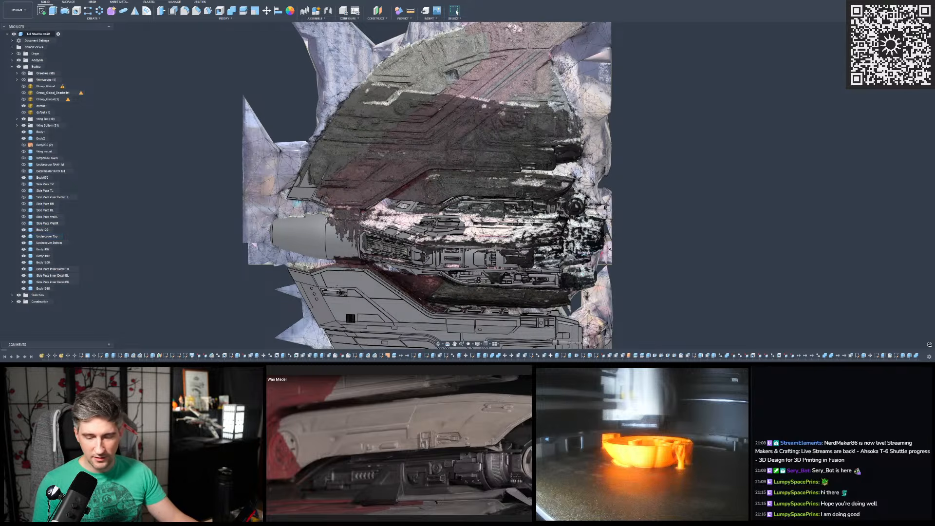
scroll(443, 184, up, 5)
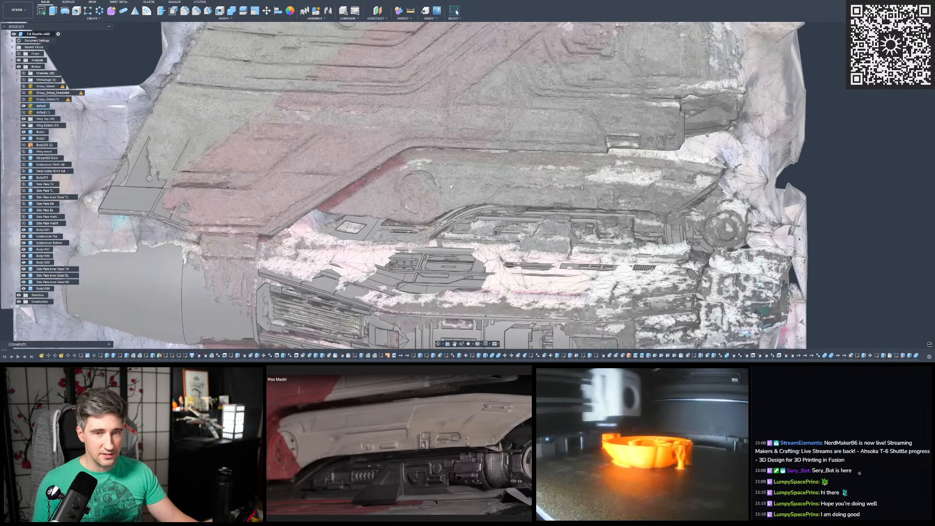
mouse_move(450, 180)
shift+middle_down()
mouse_move(449, 146)
mouse_move(412, 148)
mouse_move(455, 175)
shift+middle_up()
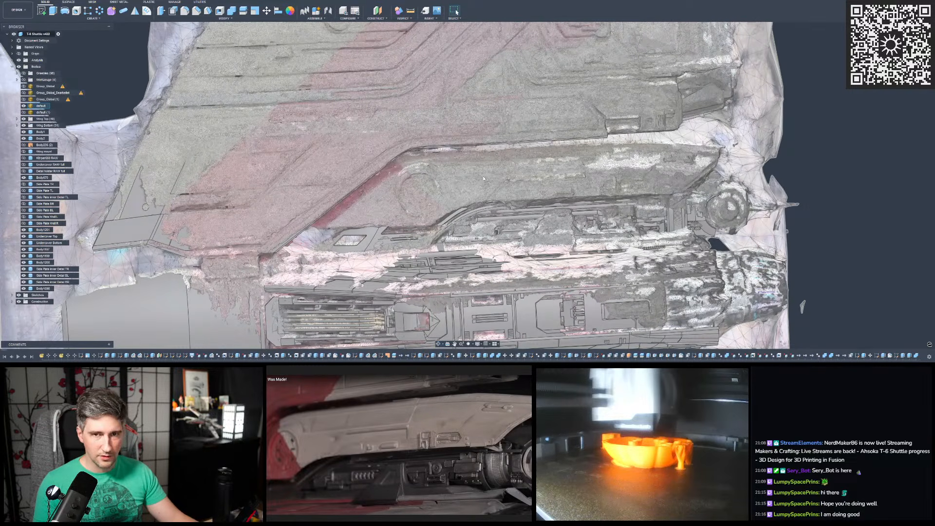
scroll(484, 179, up, 2)
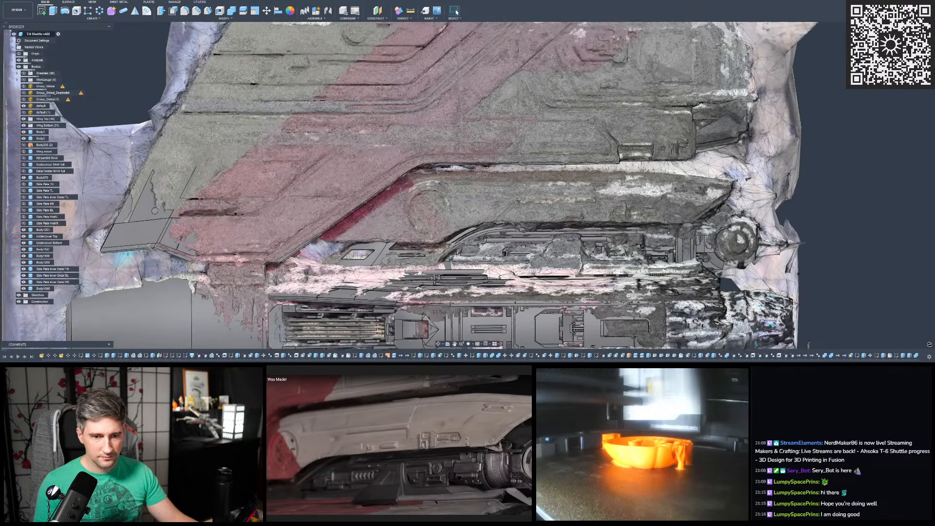
scroll(591, 193, down, 3)
scroll(591, 193, up, 5)
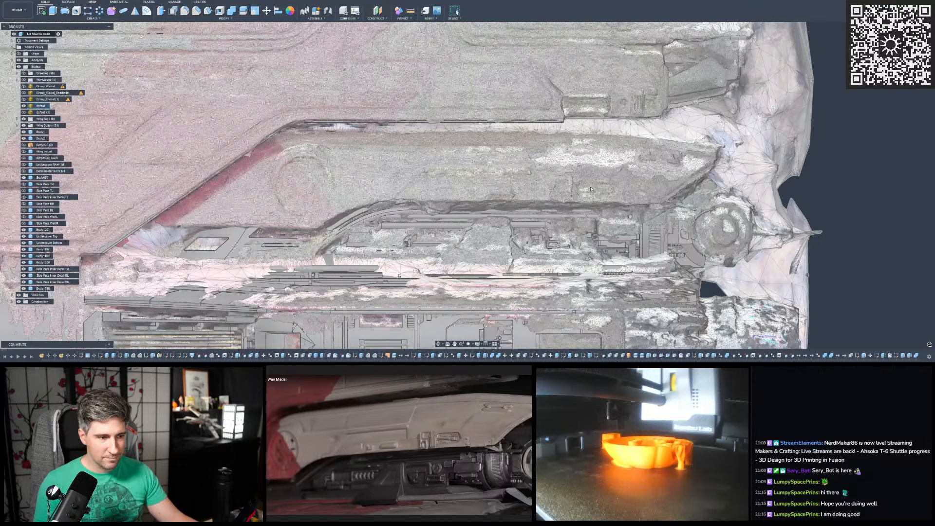
scroll(538, 164, up, 1)
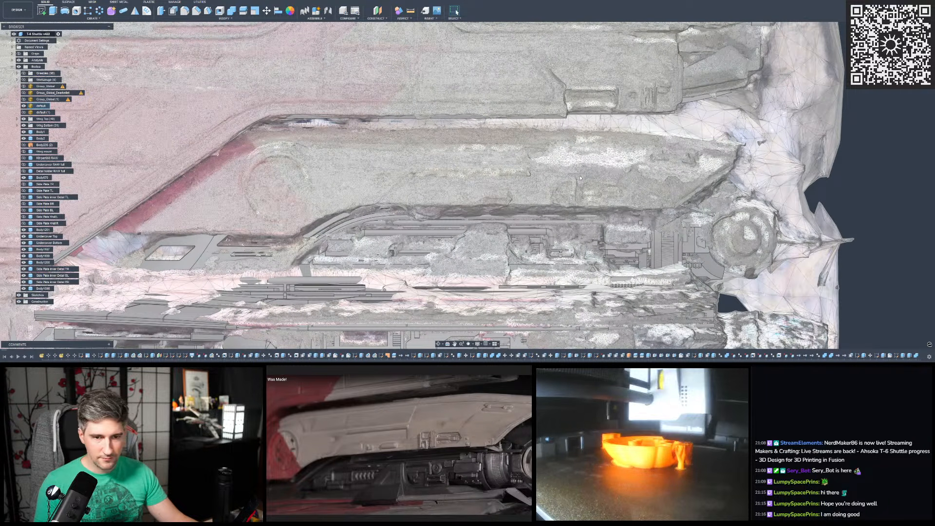
scroll(595, 105, down, 3)
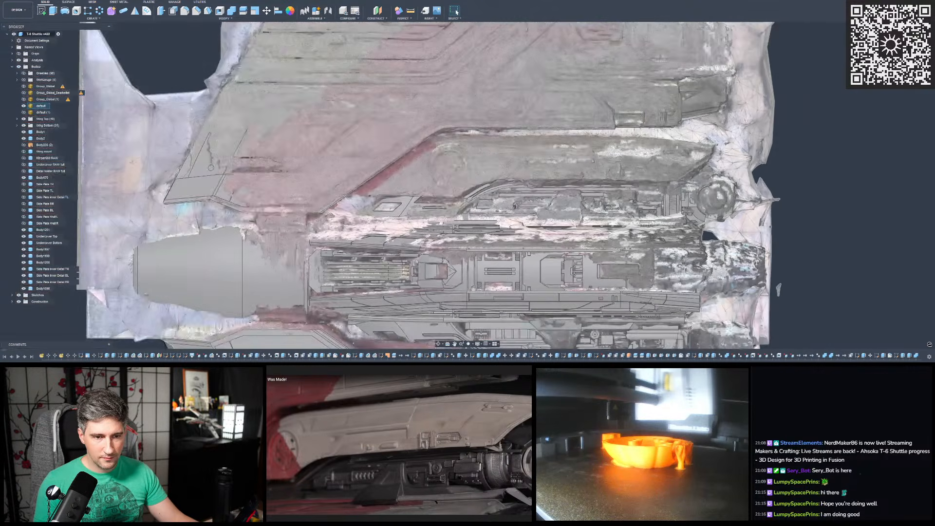
scroll(639, 129, up, 1)
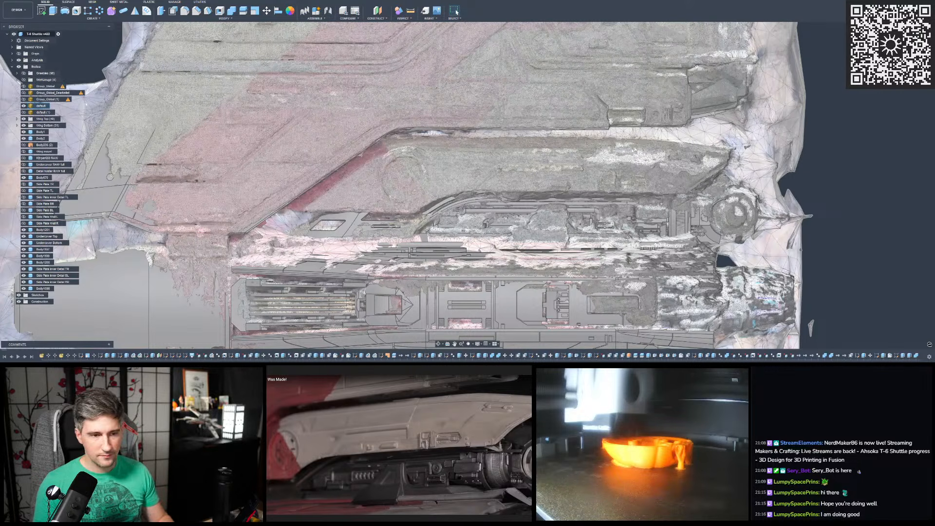
- Hide the Wing Top and Wing Bottom groups and the default scan mesh, leaving the hull bodies shown
click(23, 125)
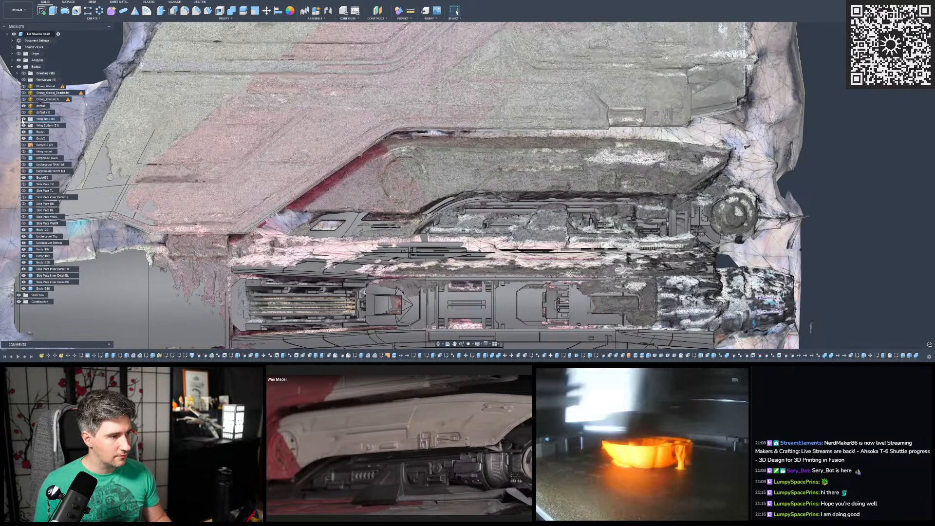
click(23, 125)
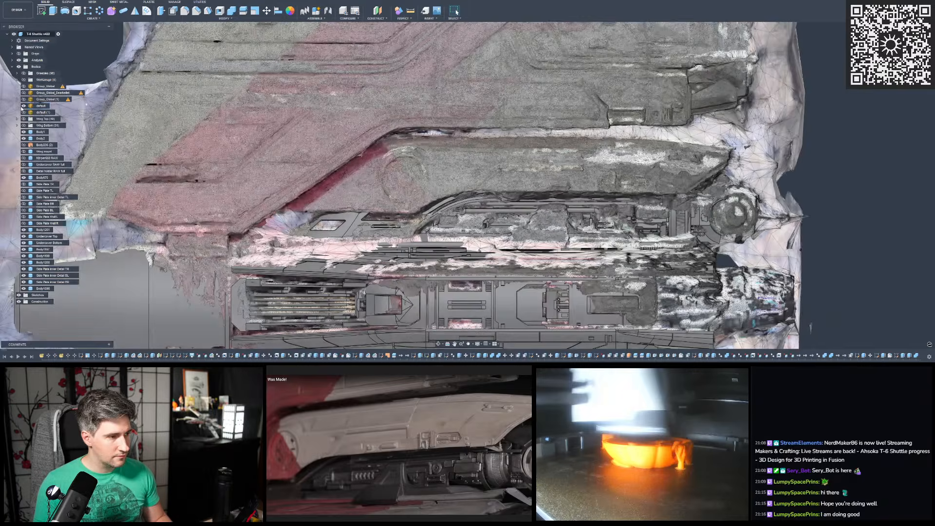
click(23, 106)
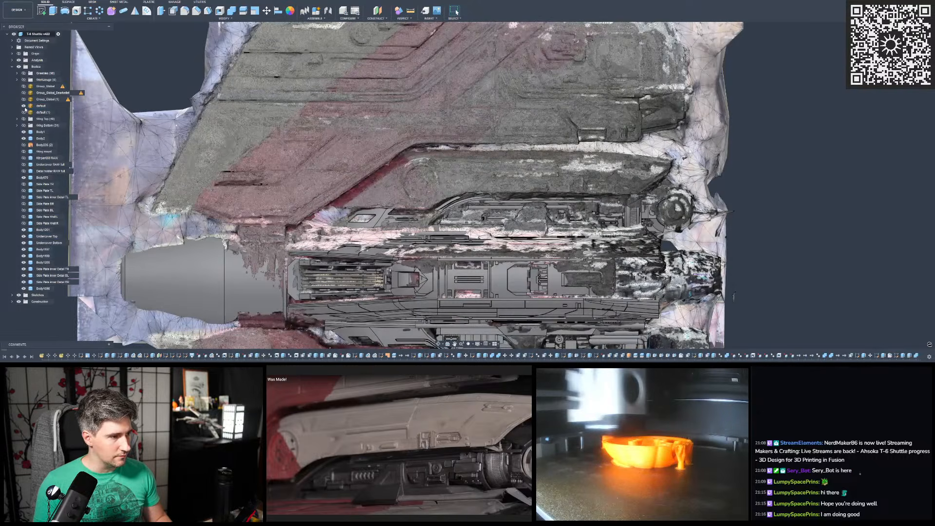
click(24, 106)
scroll(401, 149, down, 3)
shift+middle_drag(401, 148, 368, 144)
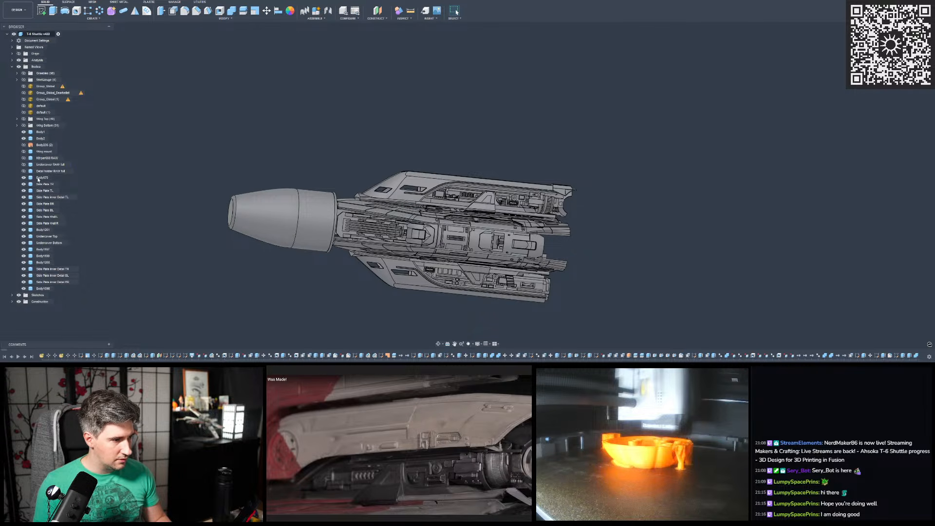
- Isolate the Undercover Top body so that it is the only part of the hull shown
scroll(421, 180, up, 5)
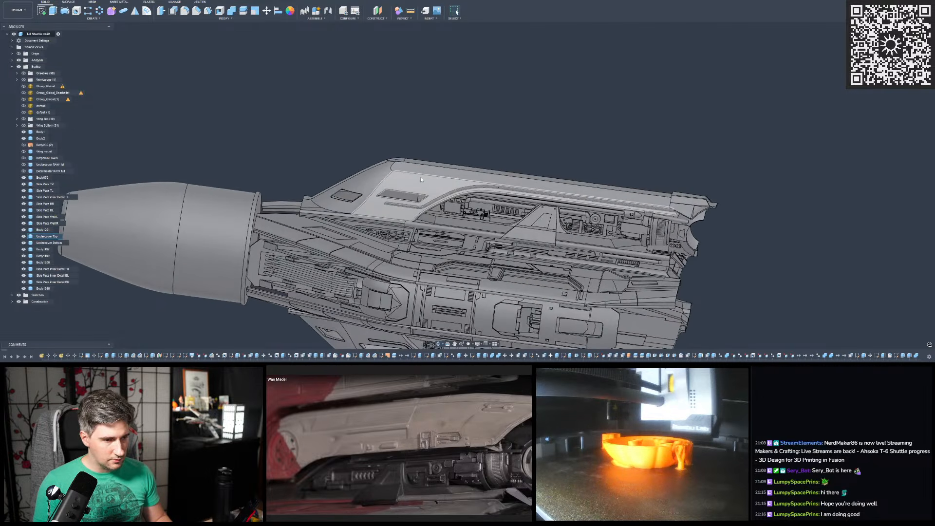
click(434, 174)
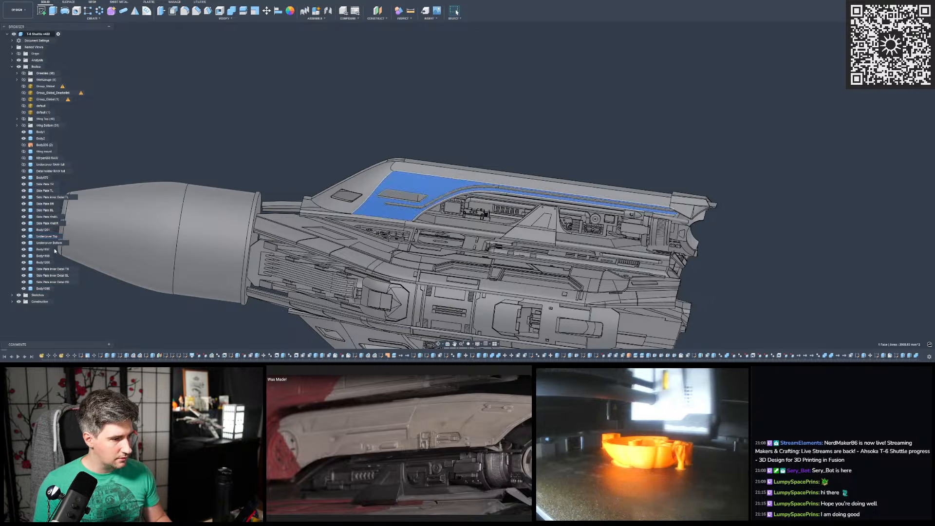
click(42, 237)
right_click(41, 238)
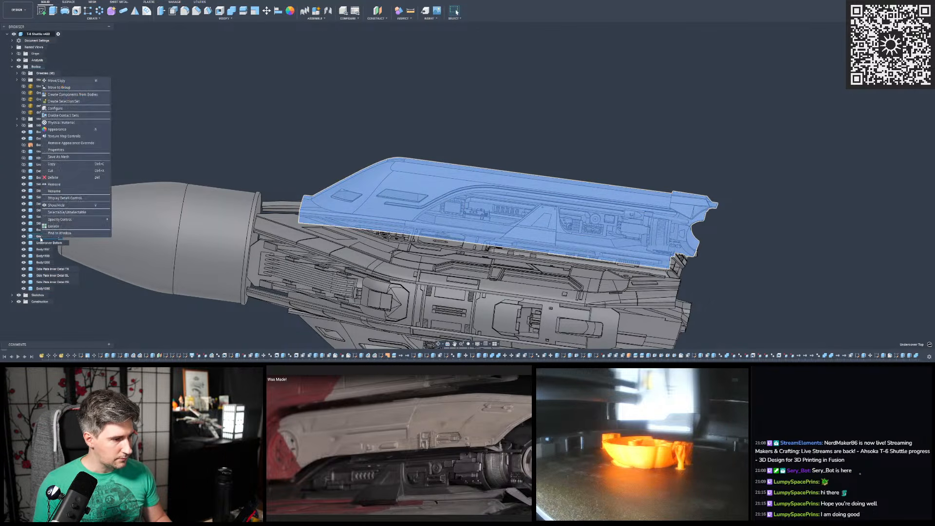
click(53, 226)
click(264, 173)
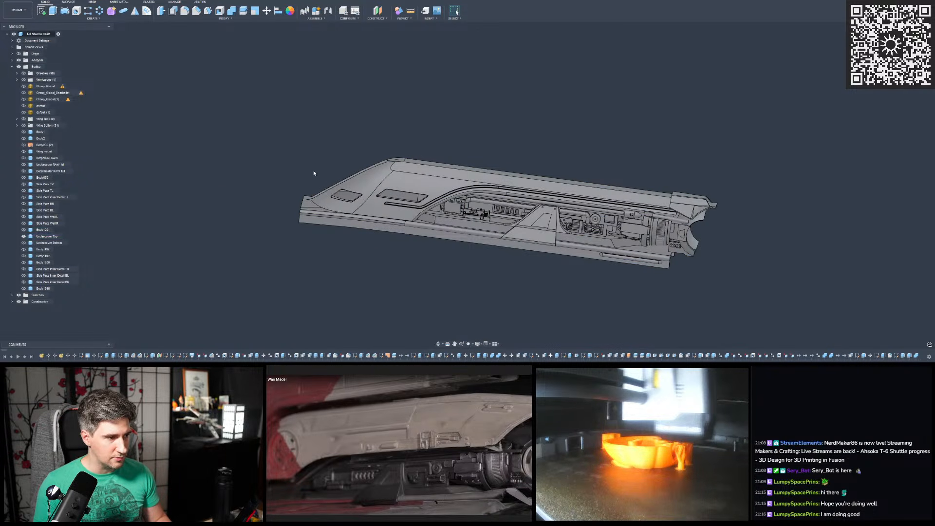
shift+middle_drag(314, 173, 316, 160)
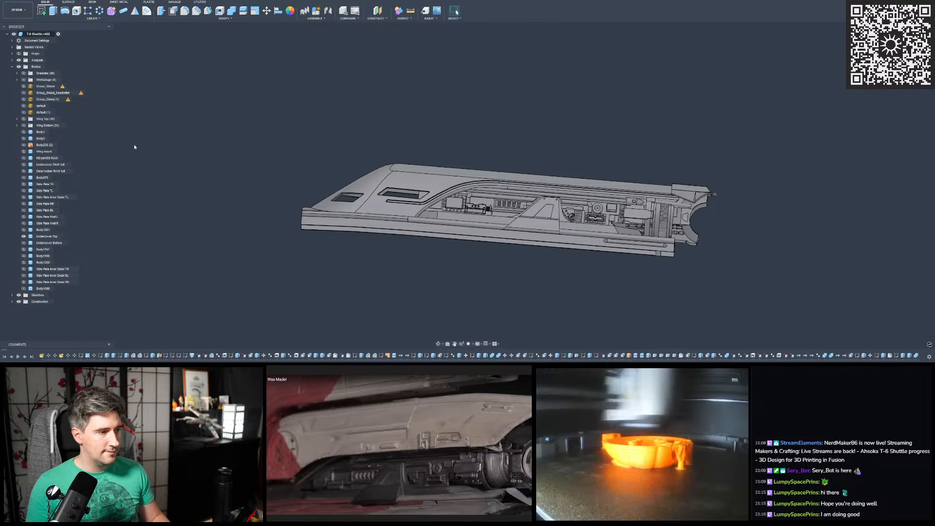
- Show the default scan mesh over the isolated Undercover Top body, keeping default (1) hidden
click(24, 113)
click(24, 113)
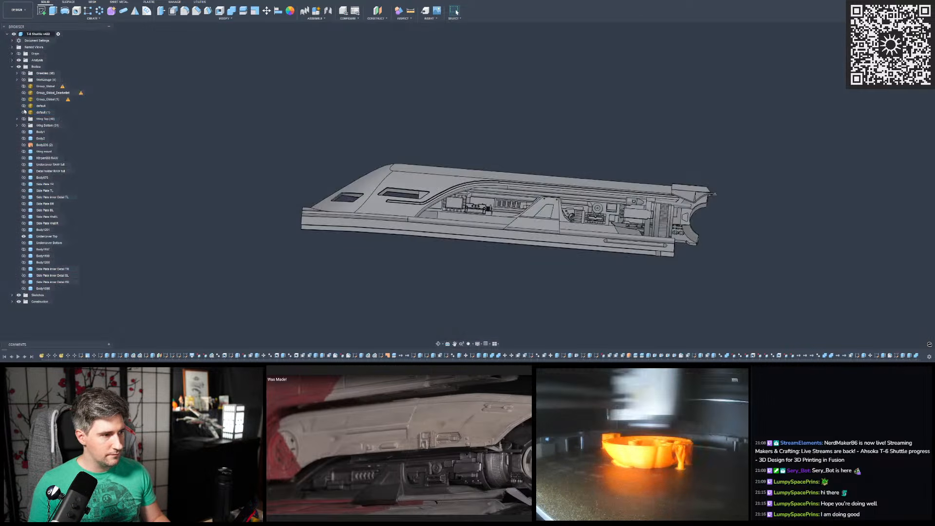
click(24, 105)
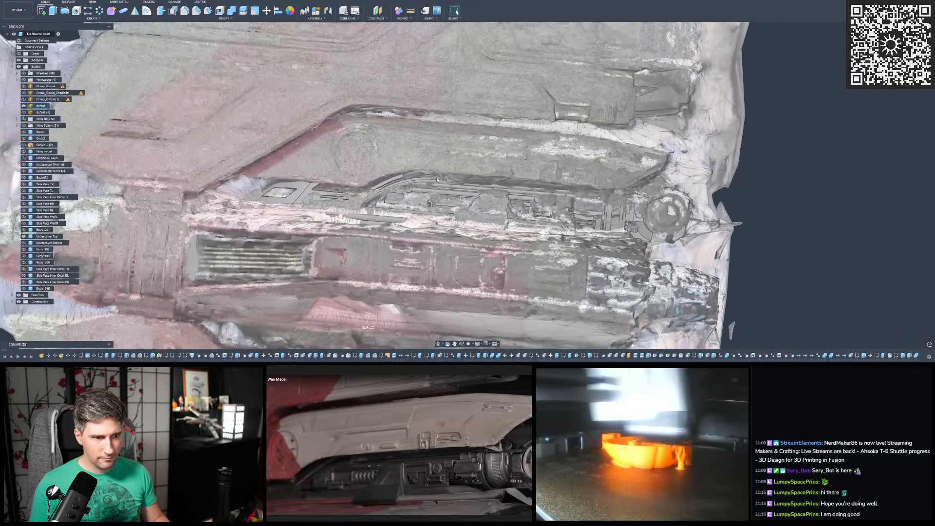
scroll(436, 179, up, 2)
shift+middle_drag(437, 180, 496, 172)
scroll(471, 179, down, 3)
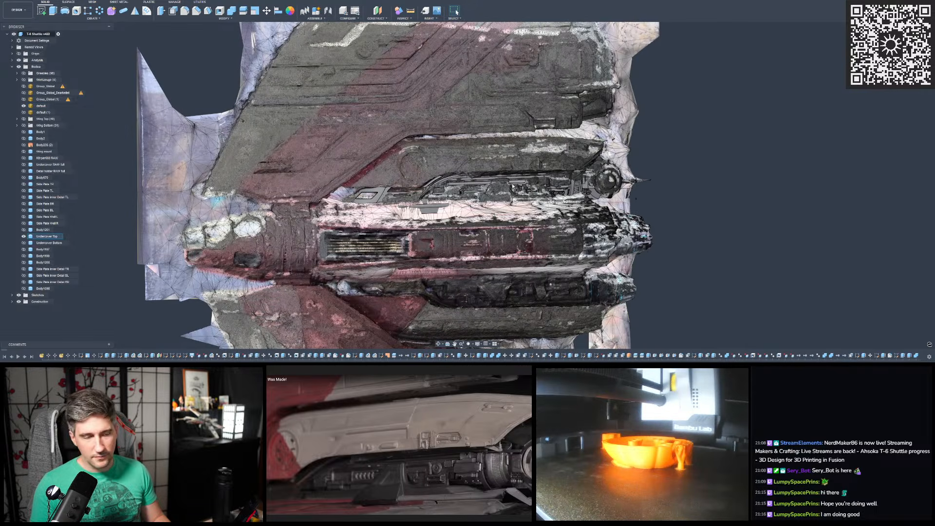
- Examine the default scan mesh across both wings and the hull around the Undercover Top body
click(513, 186)
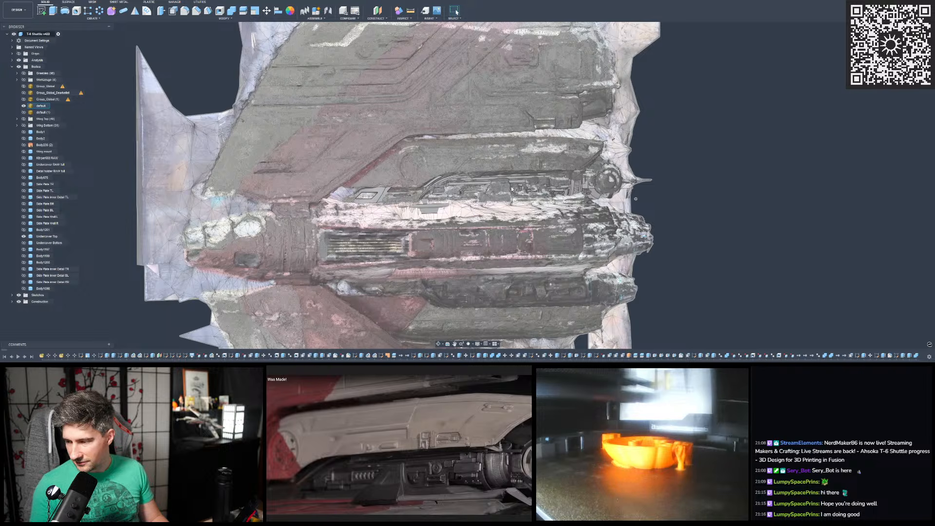
click(512, 185)
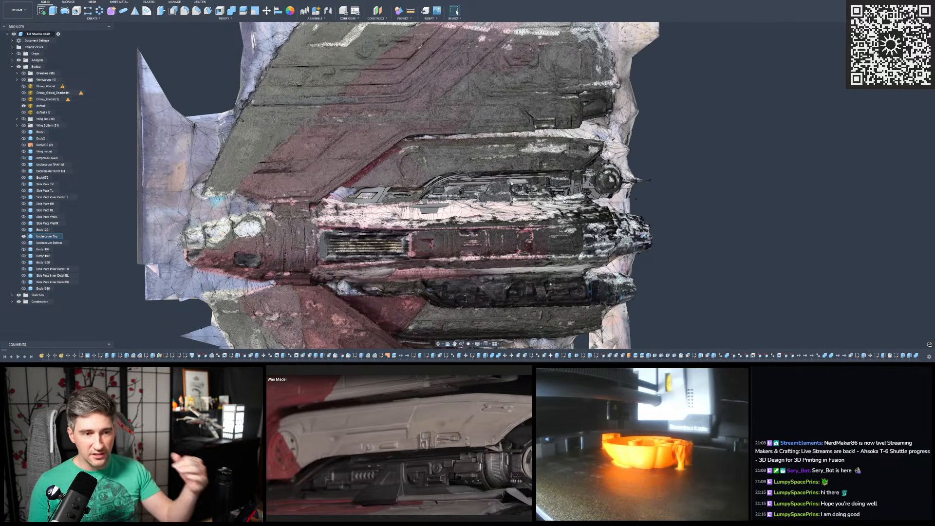
scroll(532, 193, down, 3)
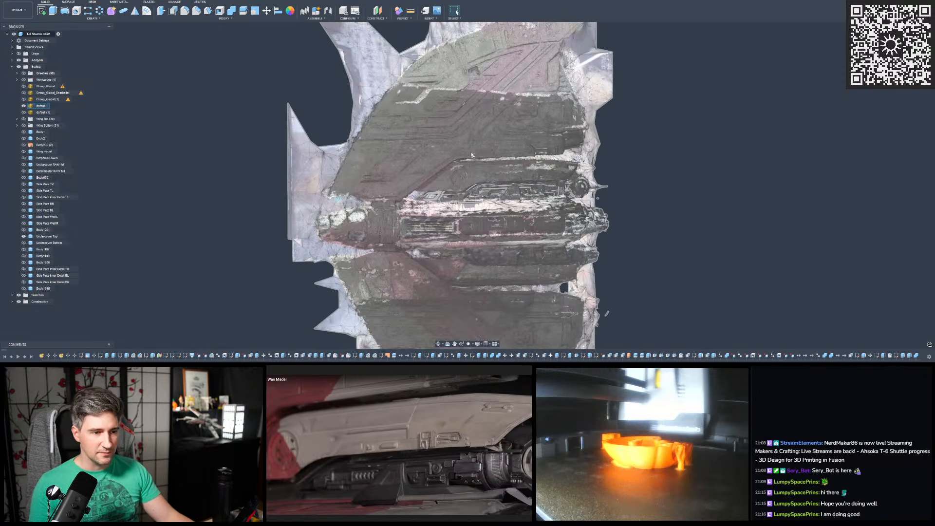
scroll(470, 152, up, 2)
scroll(468, 157, down, 2)
shift+middle_drag(468, 156, 603, 159)
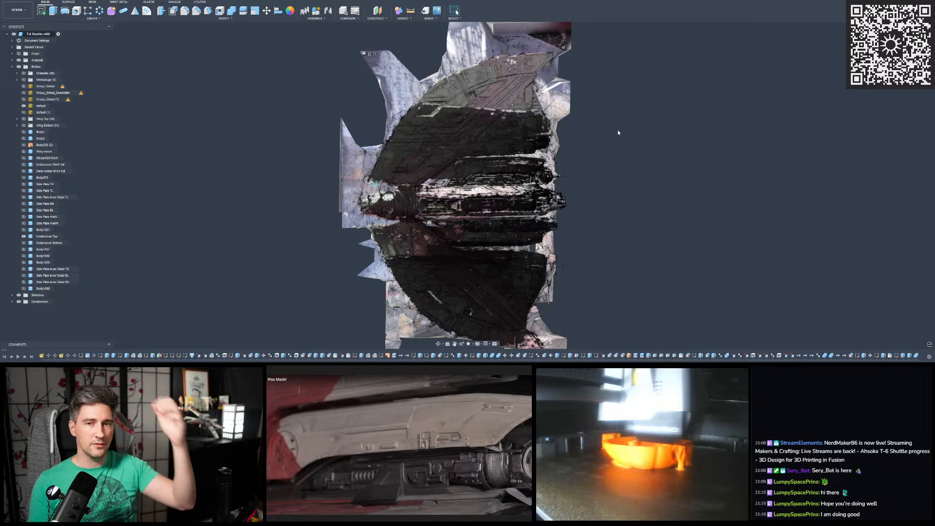
scroll(603, 133, up, 3)
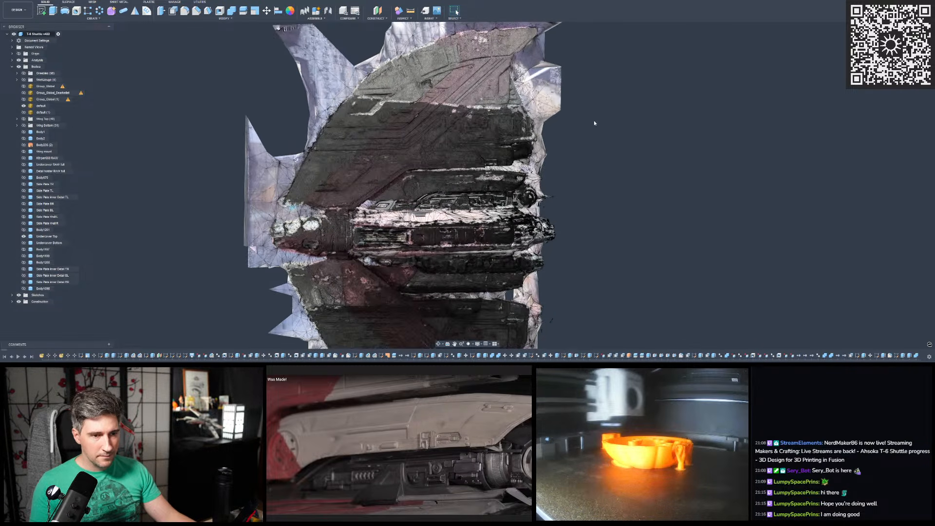
shift+middle_drag(595, 121, 601, 141)
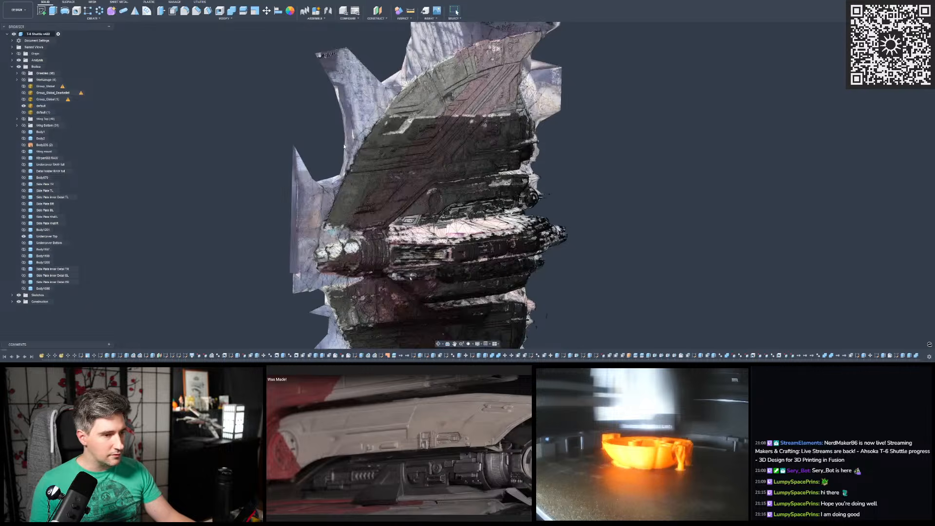
- Swap the default scan mesh for default (1) and view the shuttle from its opposite side
click(23, 105)
click(24, 106)
click(23, 112)
shift+middle_drag(487, 183, 503, 186)
shift+middle_drag(375, 182, 274, 145)
scroll(383, 202, up, 2)
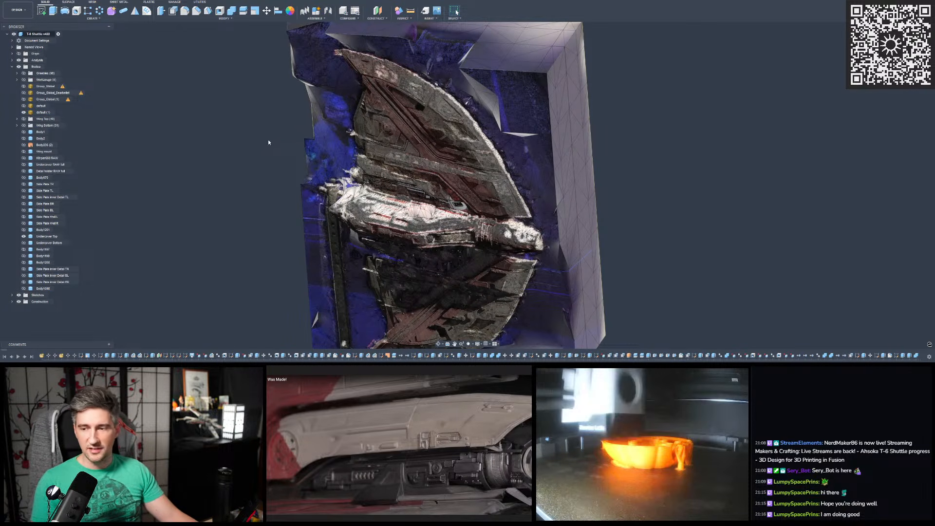
scroll(269, 143, up, 3)
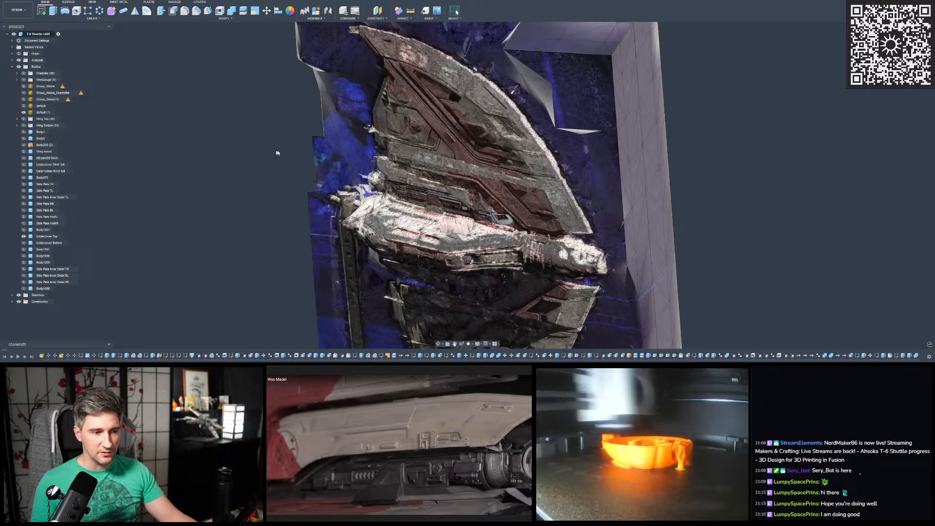
- Examine the upper wing's raised panels and the overall shuttle shape on the default (1) scan mesh
shift+middle_drag(422, 163, 624, 166)
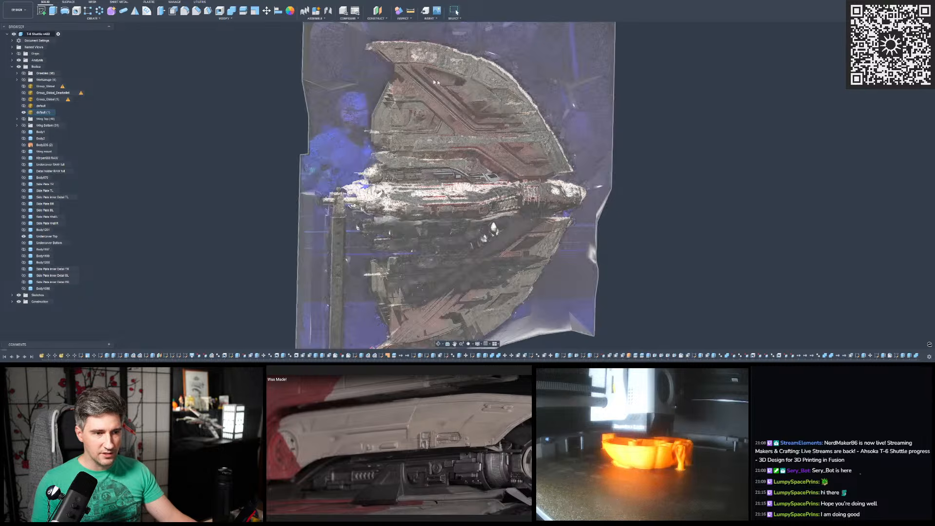
scroll(402, 107, up, 5)
scroll(423, 121, up, 6)
shift+middle_drag(425, 123, 456, 122)
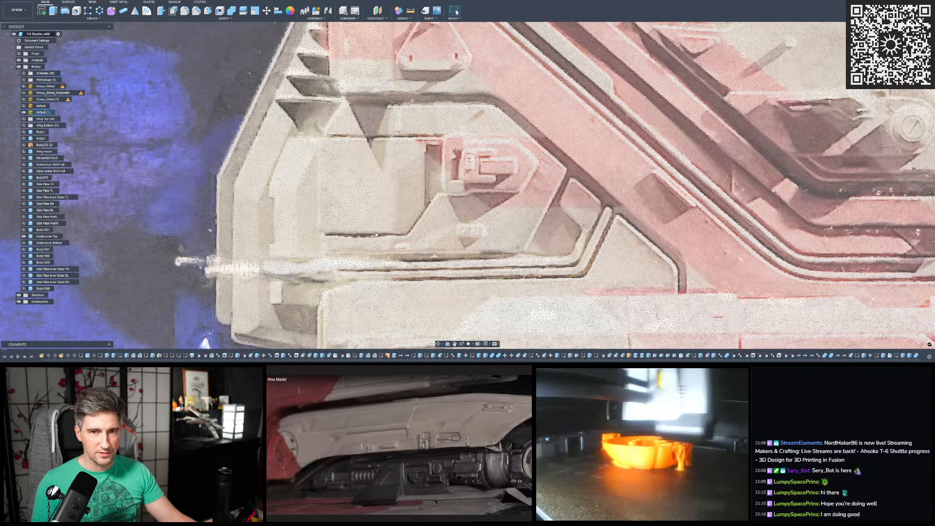
scroll(362, 76, down, 8)
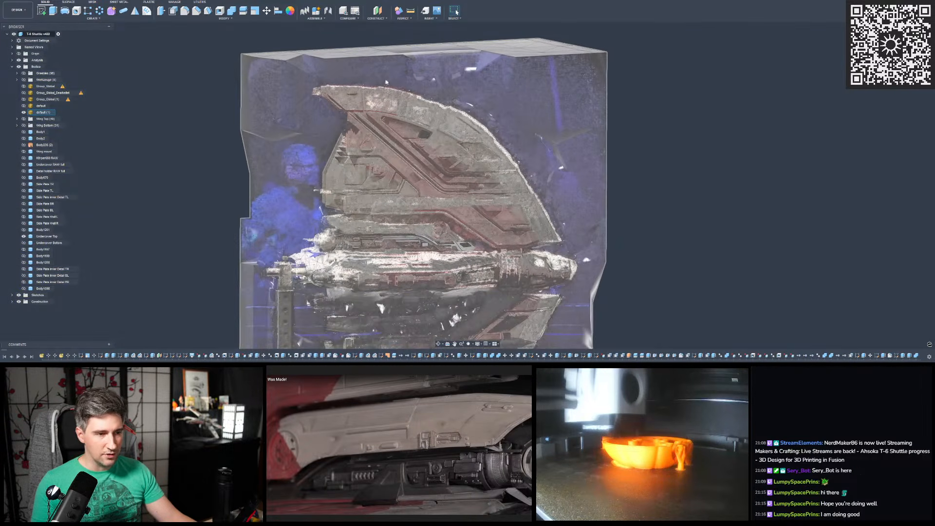
scroll(416, 76, down, 4)
scroll(406, 210, up, 7)
shift+middle_drag(395, 163, 525, 164)
scroll(526, 164, down, 2)
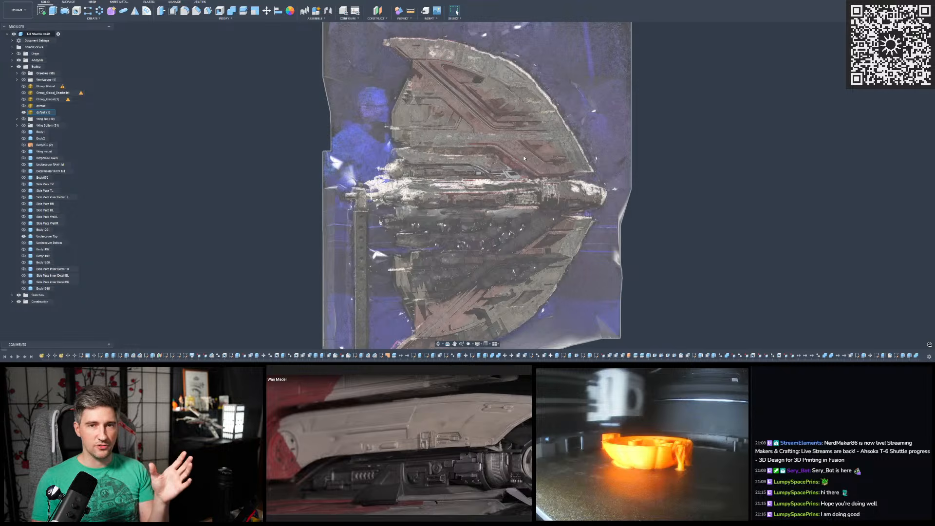
shift+middle_drag(524, 155, 496, 142)
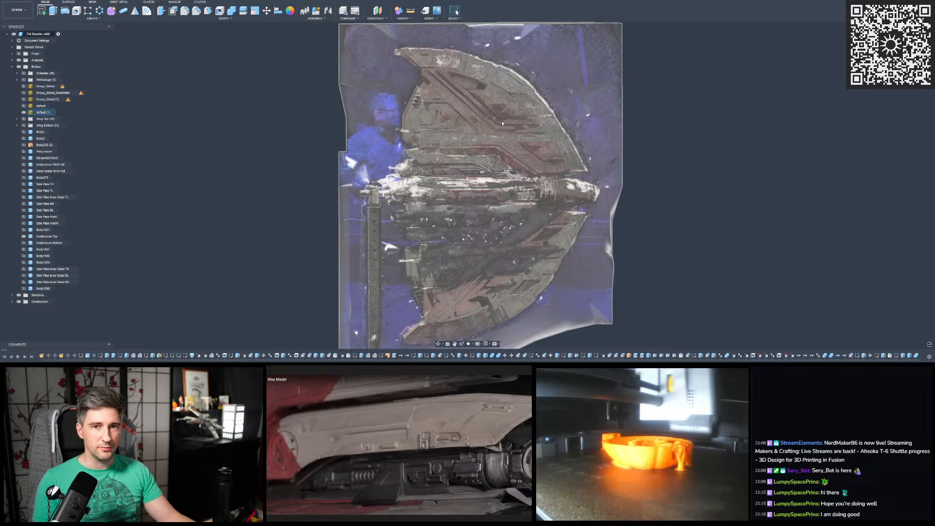
shift+middle_drag(502, 121, 359, 164)
shift+middle_drag(303, 146, 845, 50)
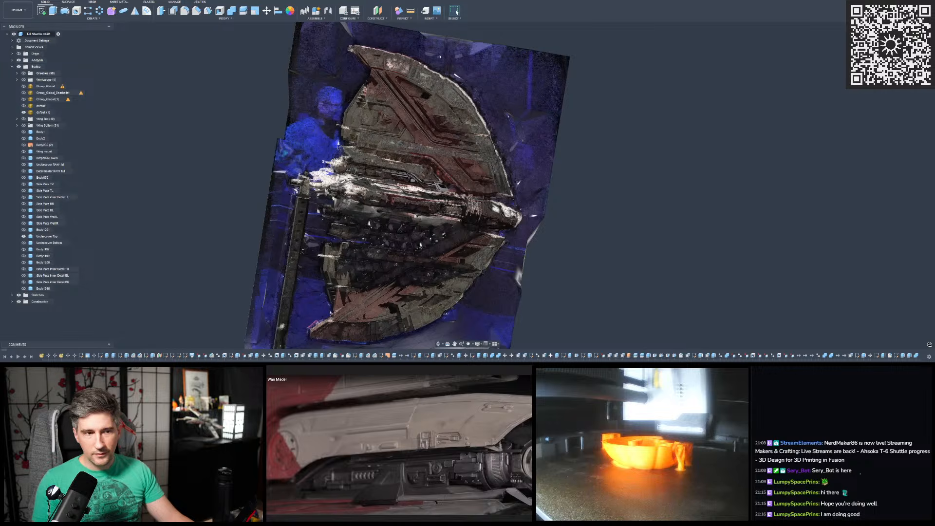
- Examine the smooth cover below the upper wing and its rear tip on default (1), comparing the mesh with Undercover Top
scroll(429, 138, up, 5)
scroll(429, 138, up, 2)
scroll(429, 138, up, 2)
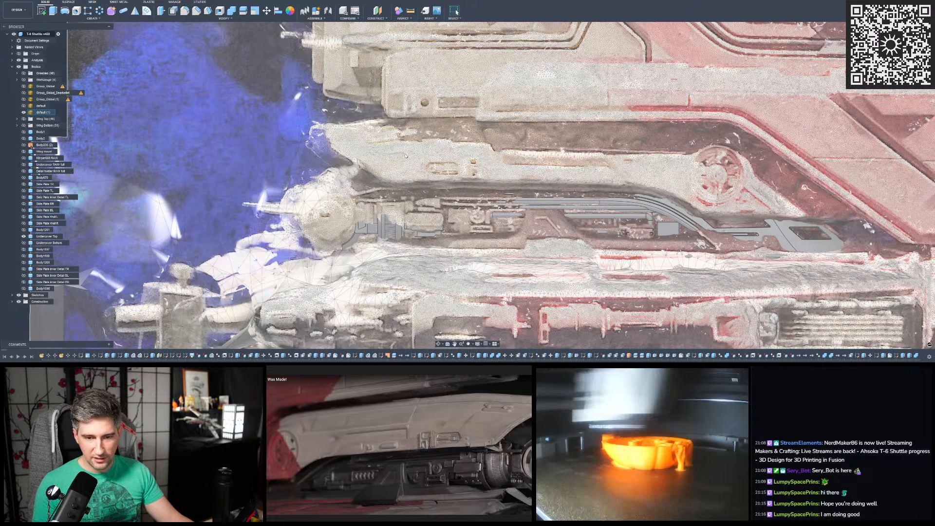
scroll(286, 144, down, 6)
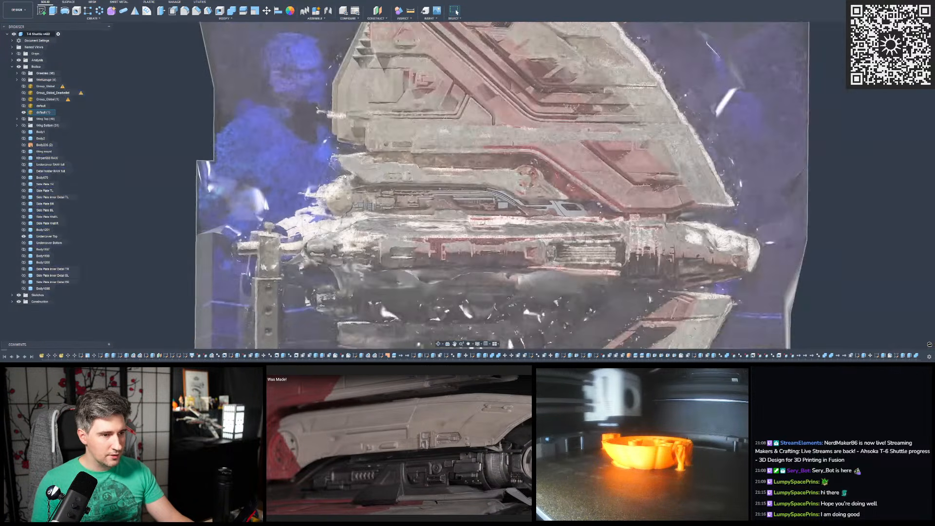
scroll(345, 177, up, 1)
shift+middle_drag(345, 117, 353, 135)
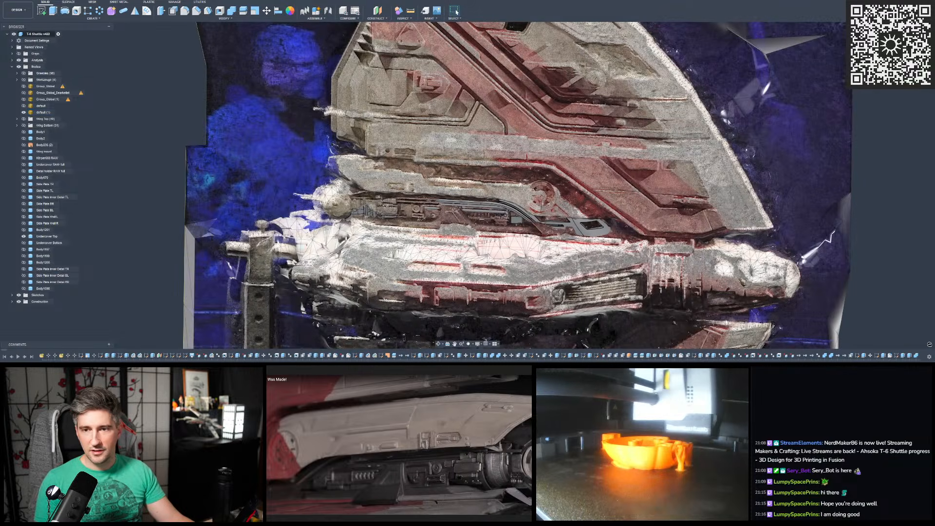
middle_drag(331, 139, 388, 63)
scroll(388, 63, up, 5)
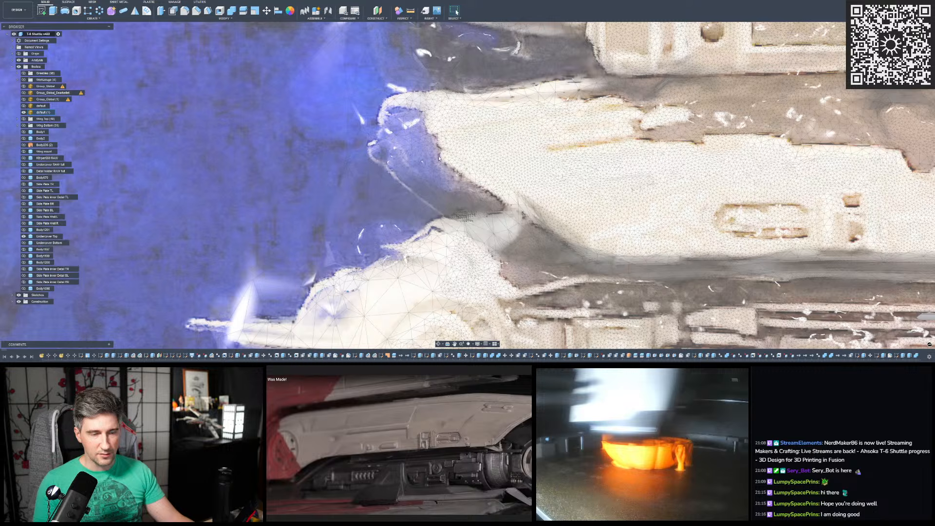
shift+middle_drag(417, 107, 398, 165)
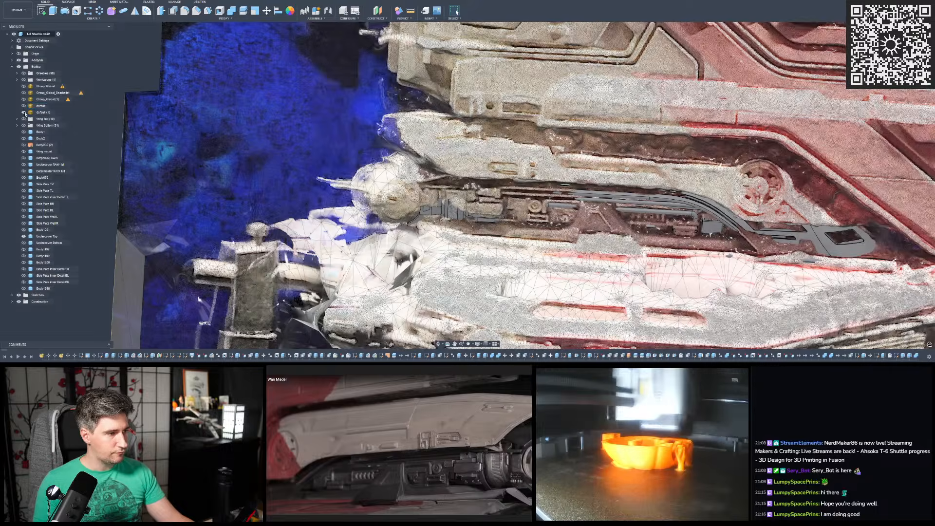
- Swap default (1) back for the default scan mesh and examine the cover's tapered rear end and front edge below the upper wing
click(24, 112)
click(23, 106)
shift+middle_drag(492, 179, 328, 204)
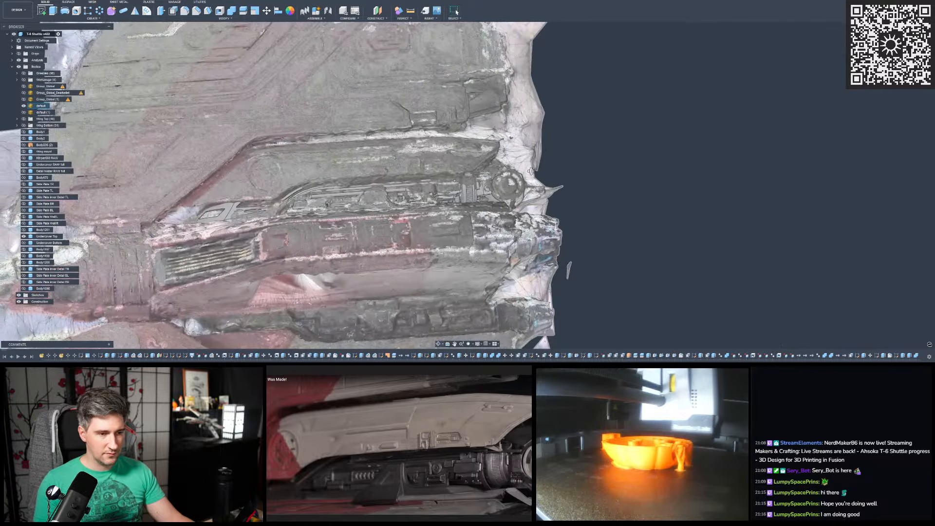
scroll(479, 151, up, 7)
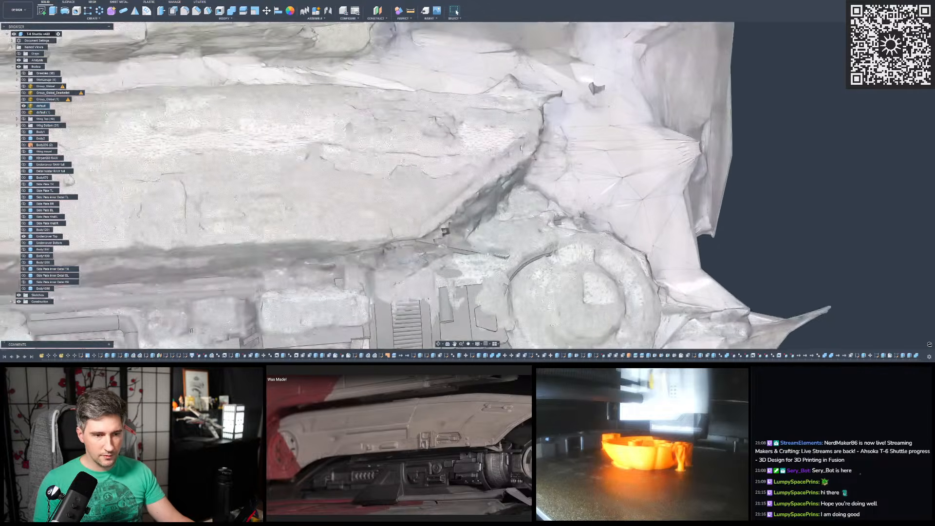
shift+middle_drag(445, 229, 582, 115)
scroll(535, 117, up, 5)
scroll(581, 116, down, 10)
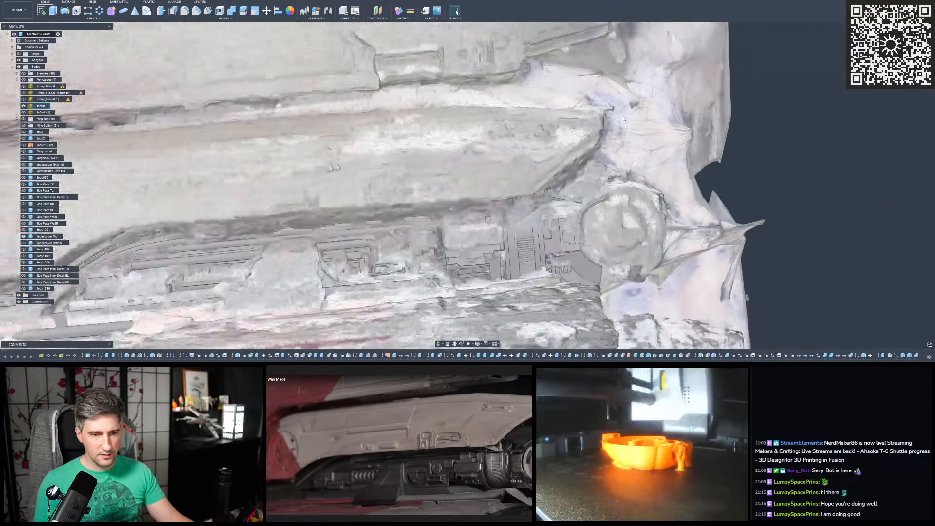
scroll(311, 166, up, 6)
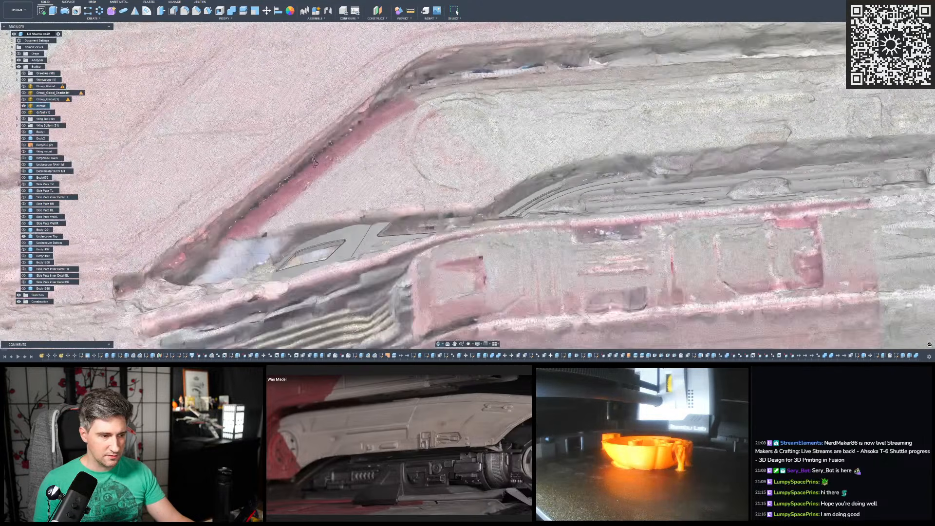
shift+middle_drag(315, 162, 309, 180)
scroll(460, 125, down, 10)
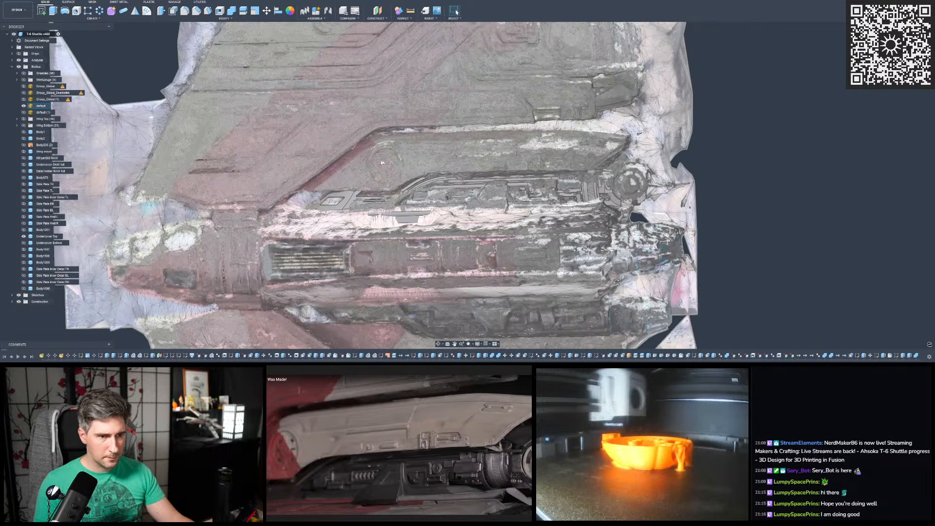
- Examine the cover below the upper wing on the default scan mesh, including its sloped front edge and circular detail
scroll(460, 125, up, 3)
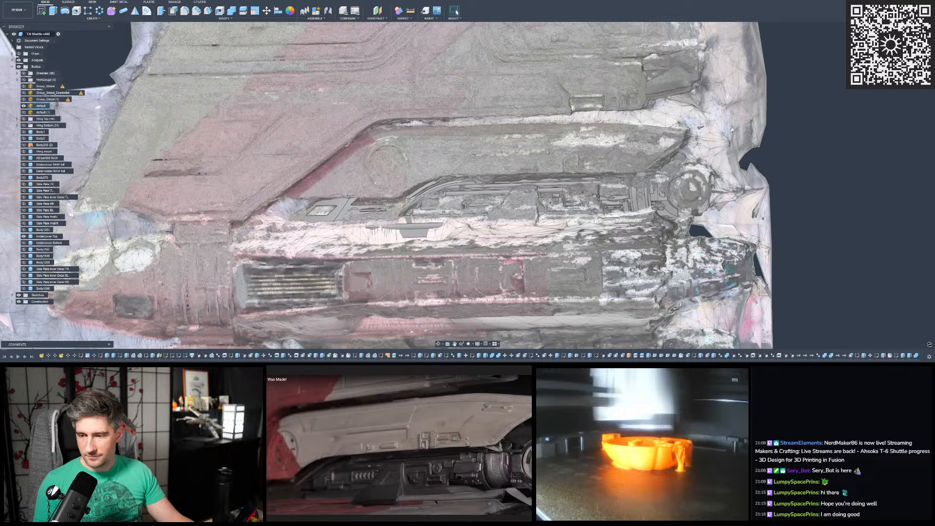
scroll(729, 131, up, 2)
shift+middle_drag(368, 184, 418, 178)
scroll(195, 88, down, 7)
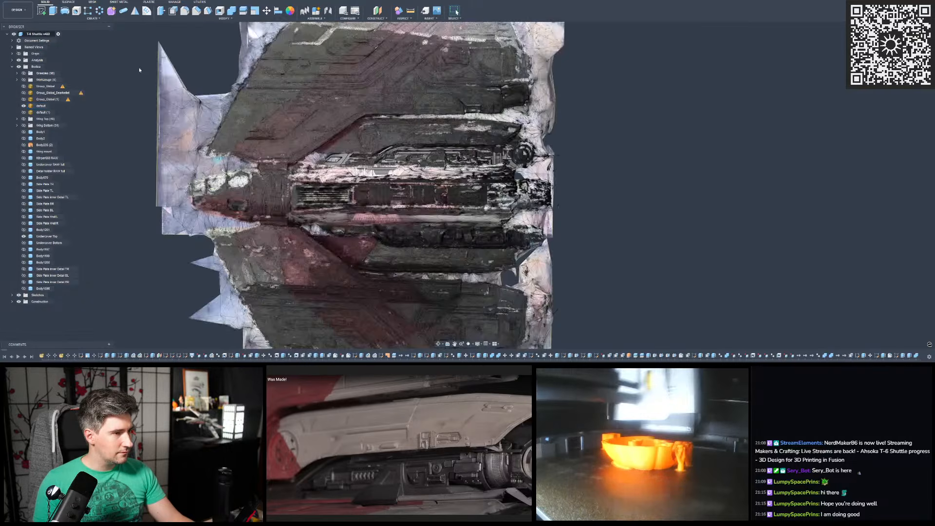
scroll(190, 84, up, 3)
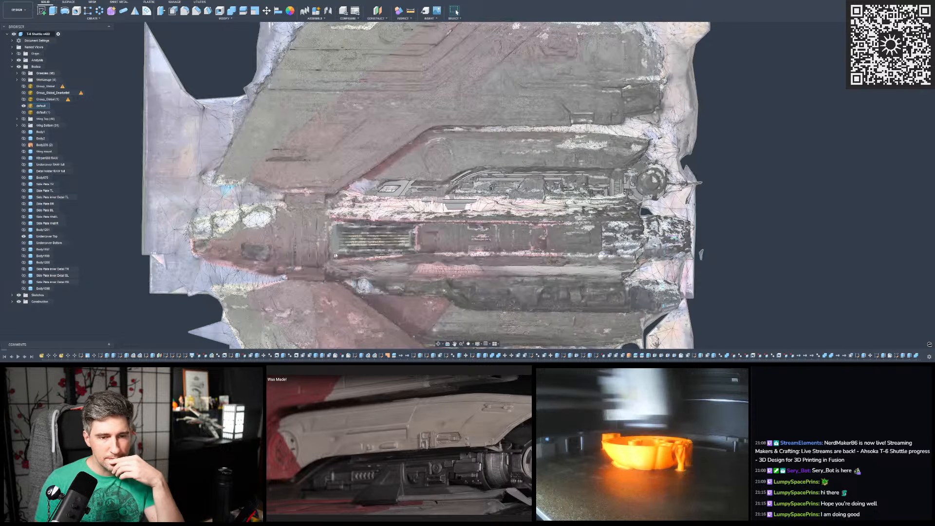
middle_drag(470, 157, 509, 177)
scroll(446, 185, up, 3)
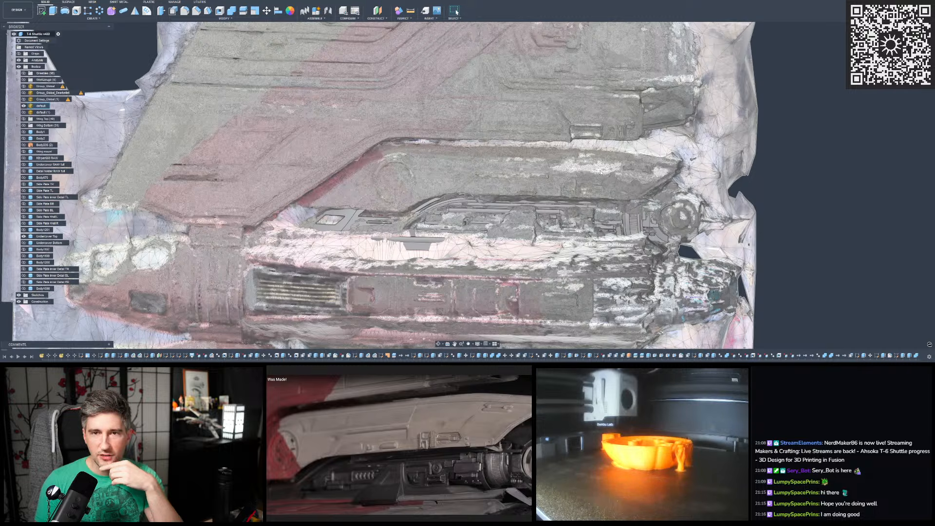
scroll(600, 172, up, 2)
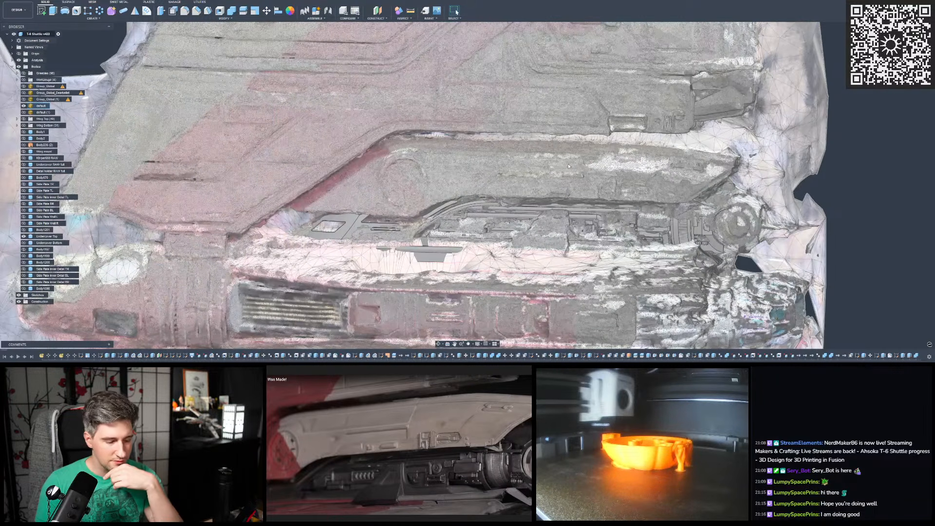
- Inspect the cover's profile from the rear of the shuttle on the default mesh, and return to the side view
shift+middle_drag(545, 165, 423, 163)
shift+middle_drag(521, 166, 547, 165)
shift+middle_drag(500, 113, 513, 113)
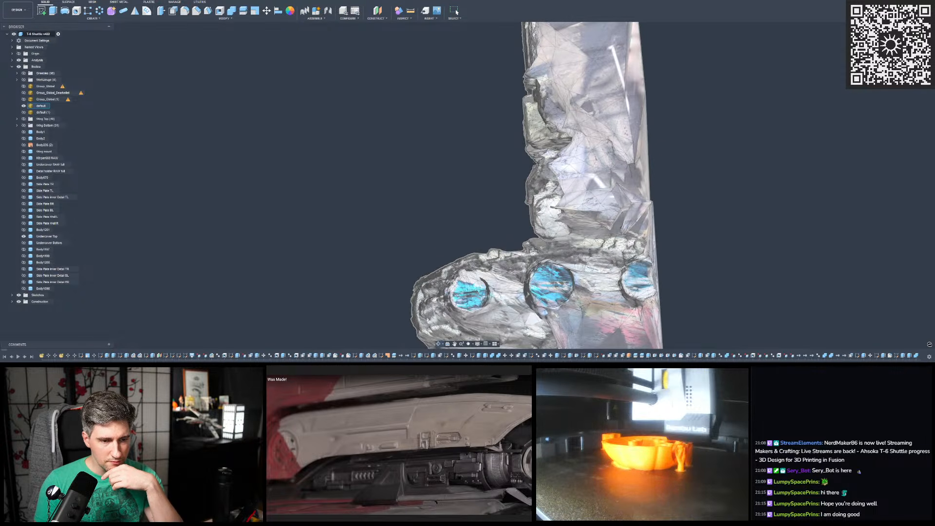
shift+middle_drag(536, 166, 709, 178)
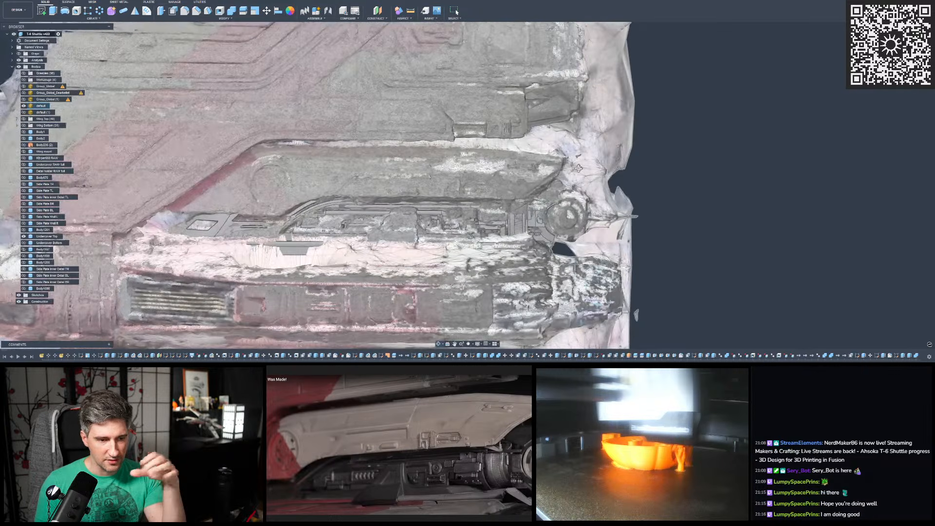
scroll(710, 178, down, 2)
scroll(409, 185, up, 1)
mouse_move(409, 185)
shift+middle_down()
mouse_move(354, 178)
mouse_move(404, 179)
shift+middle_up()
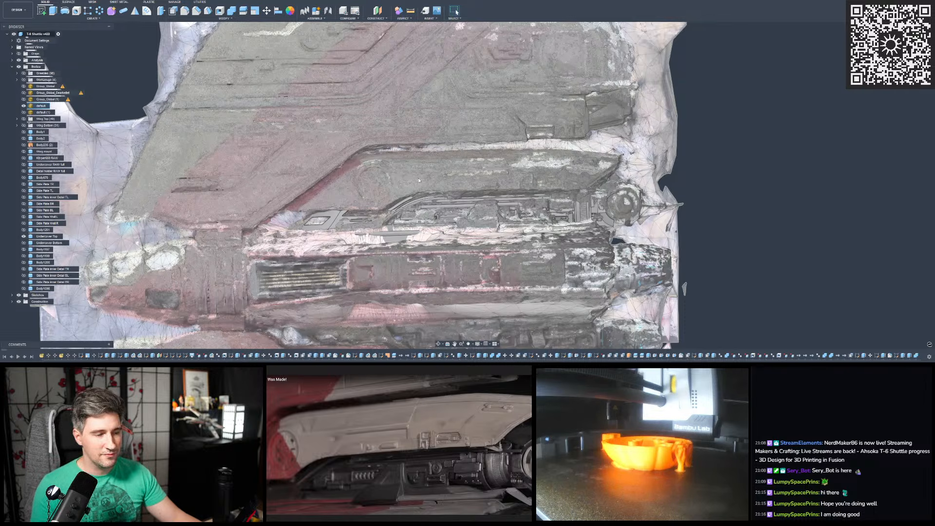
- Examine the full shuttle outline with both wings on the default mesh, and recheck the cover below the upper wing
scroll(597, 153, down, 3)
shift+middle_drag(598, 153, 558, 179)
scroll(558, 179, down, 3)
scroll(556, 169, down, 2)
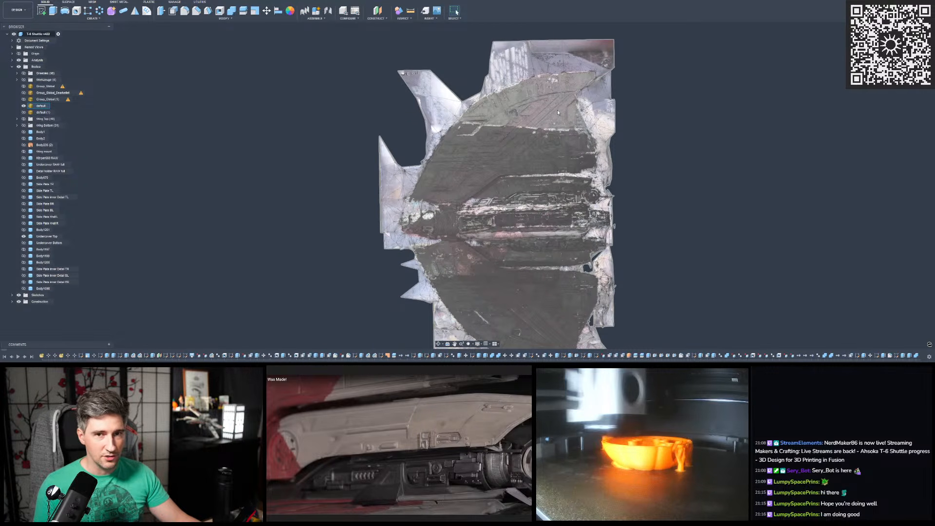
scroll(557, 111, down, 2)
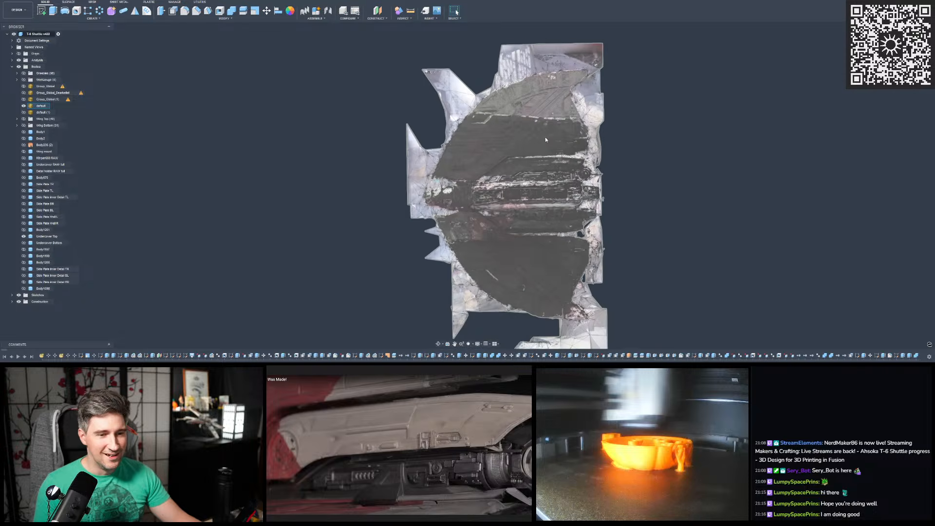
scroll(545, 137, up, 4)
shift+middle_drag(545, 137, 577, 189)
scroll(422, 142, up, 5)
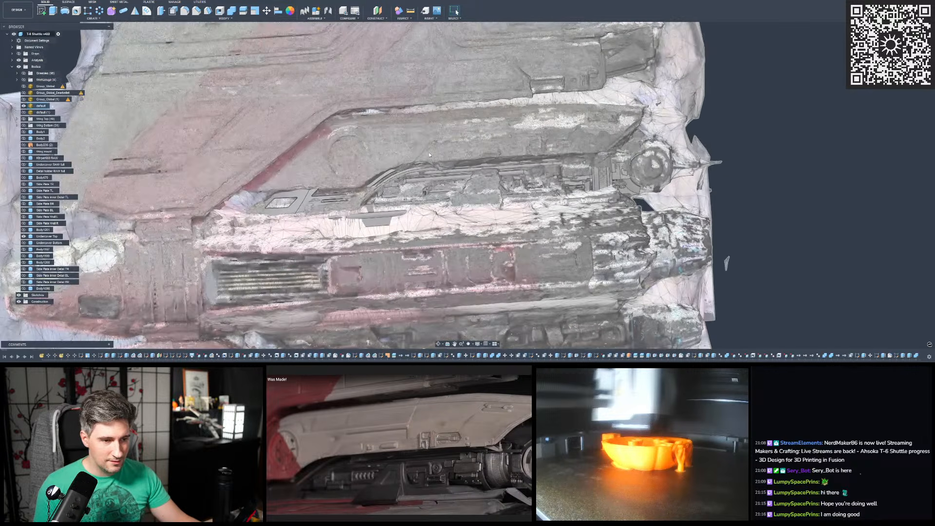
shift+middle_drag(426, 150, 435, 158)
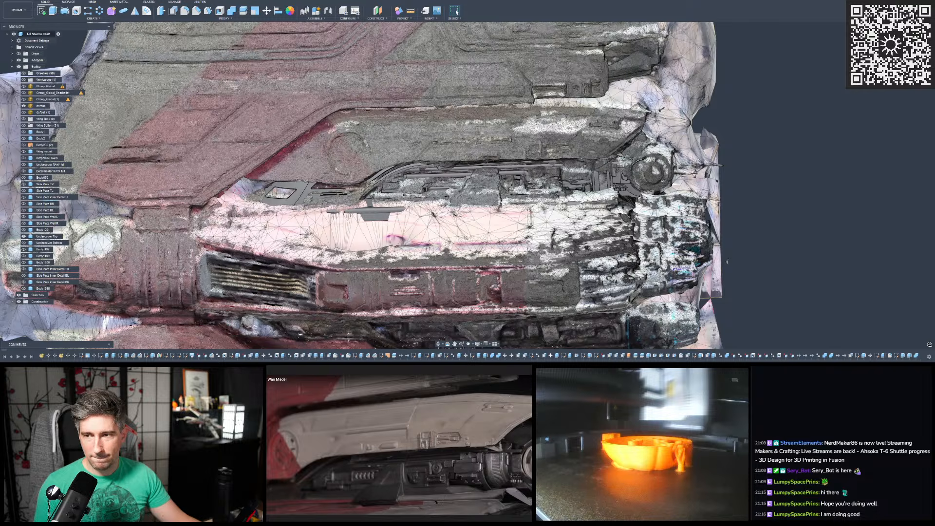
- Start a new sketch on the origin plane facing the view of the wing and cover
scroll(721, 146, down, 4)
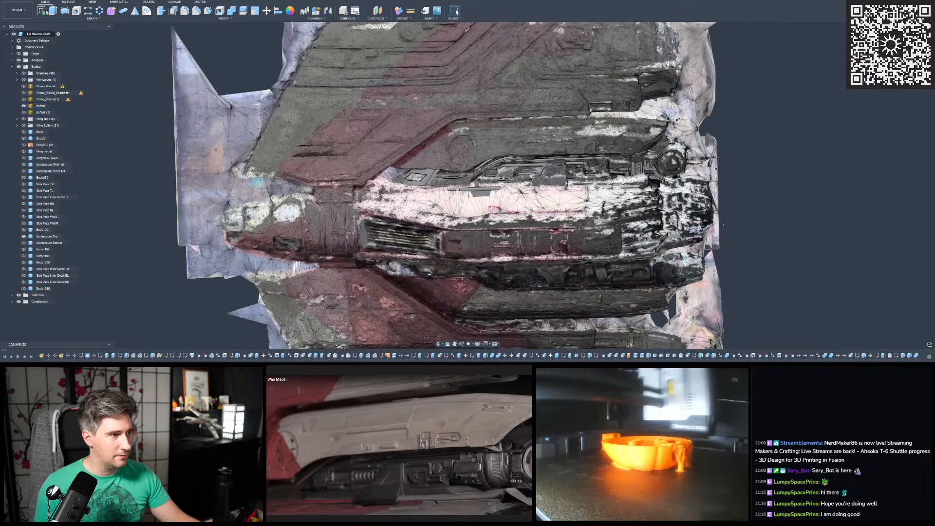
scroll(329, 161, down, 2)
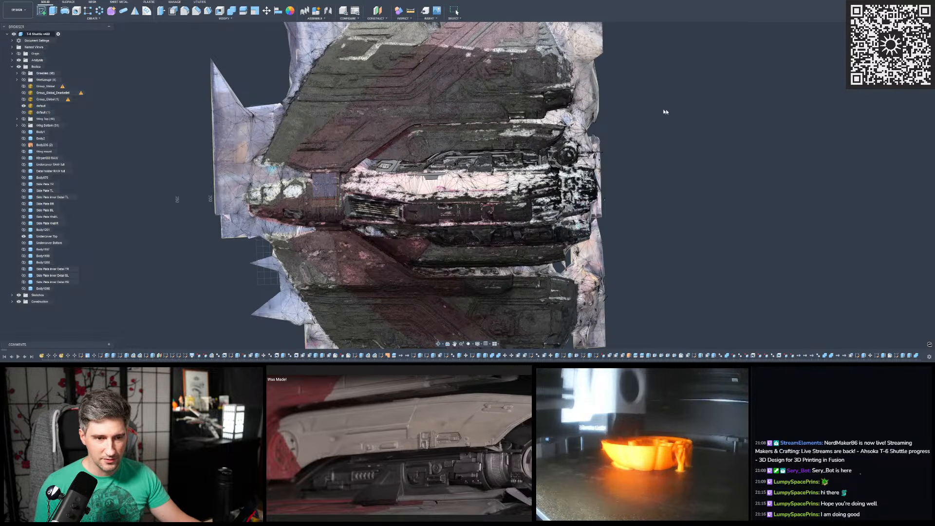
click(325, 178)
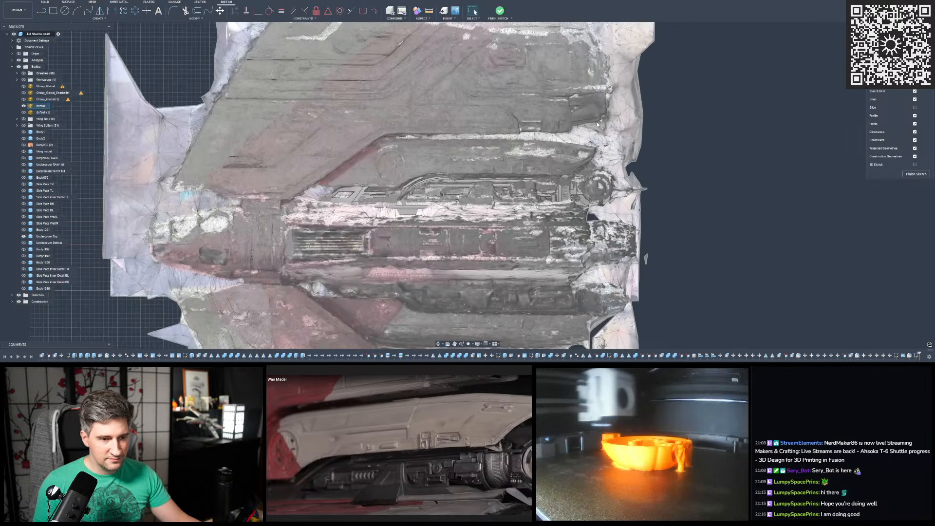
scroll(309, 152, up, 3)
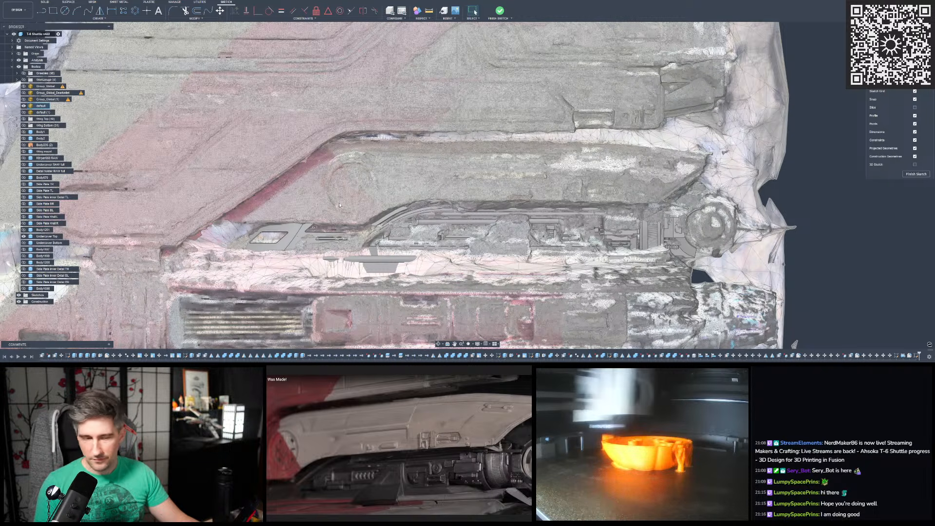
scroll(339, 190, up, 2)
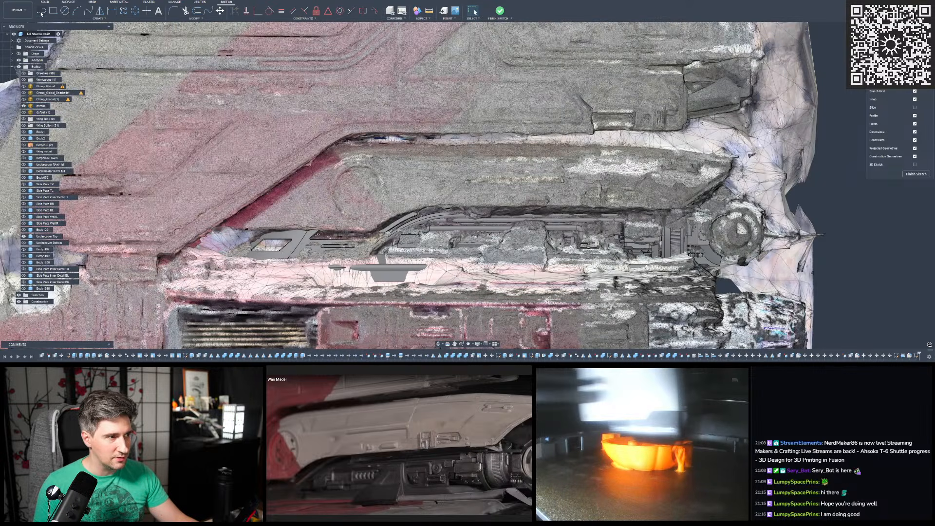
- Sketch a horizontal line along the cover's lower front edge, from its front corner to the start of the curved step
click(42, 11)
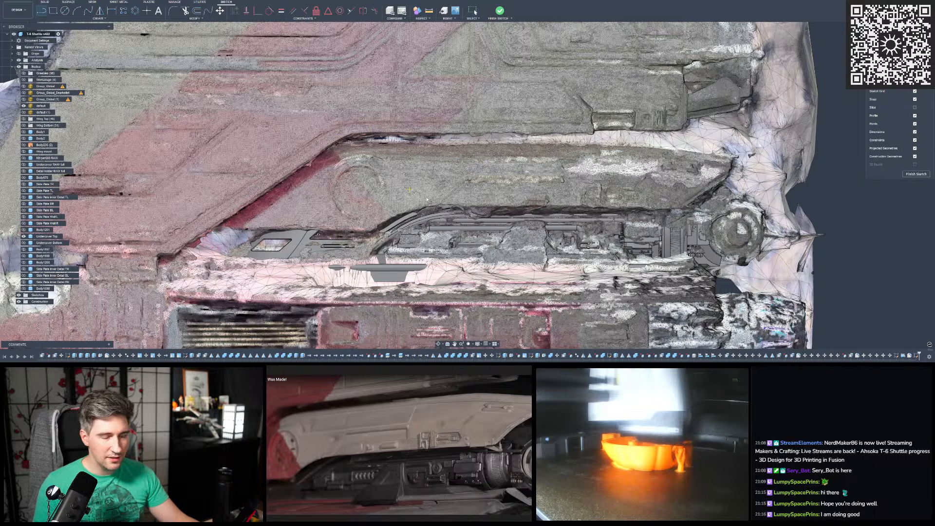
scroll(417, 164, up, 3)
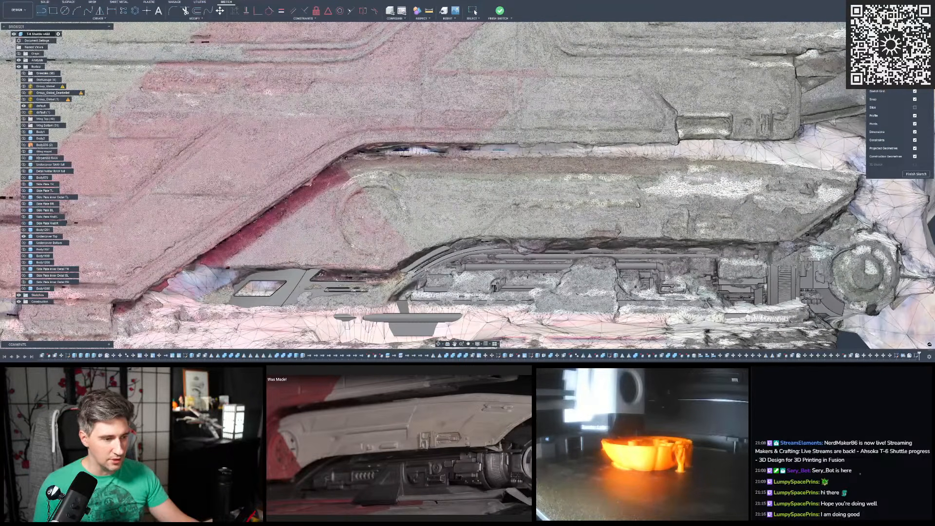
scroll(203, 261, up, 5)
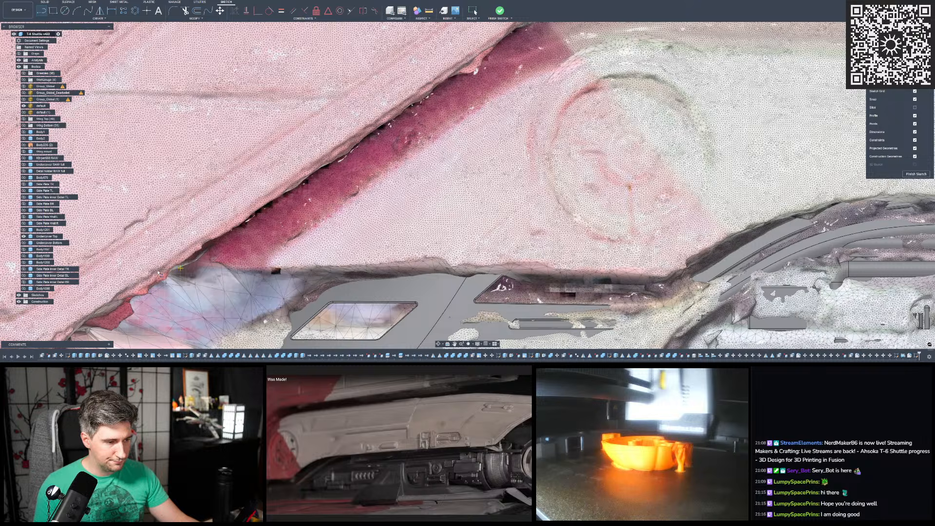
scroll(159, 273, down, 4)
scroll(384, 273, up, 1)
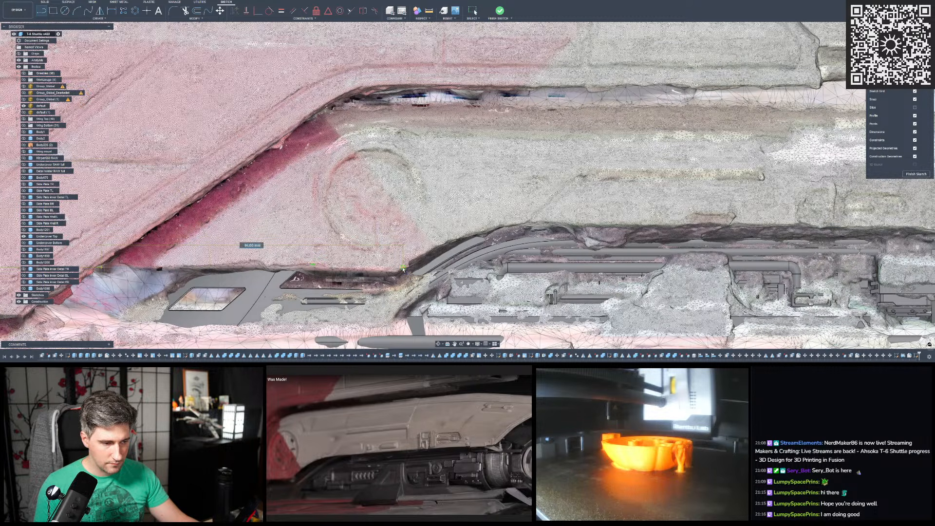
click(404, 268)
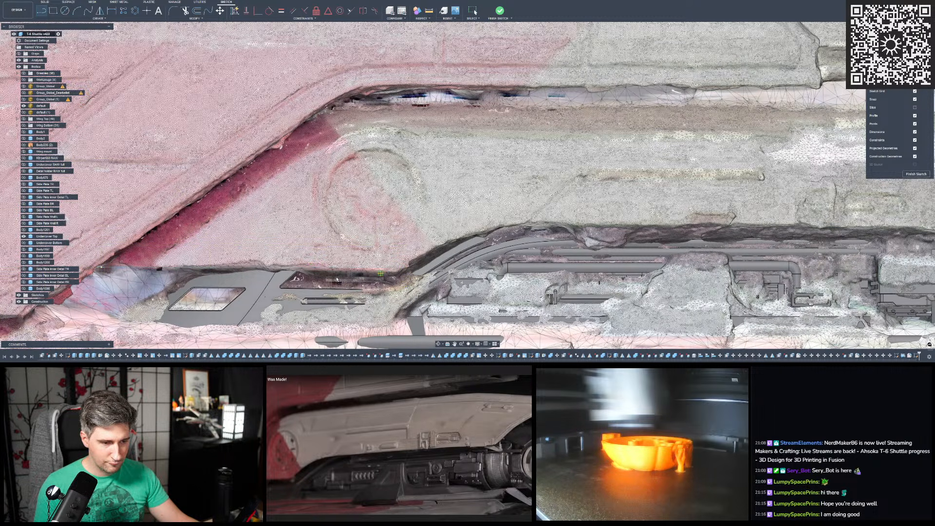
- Sketch a sloped line from the cover's front corner up along the wing gap to the bend at the cover's upper edge
scroll(341, 277, down, 3)
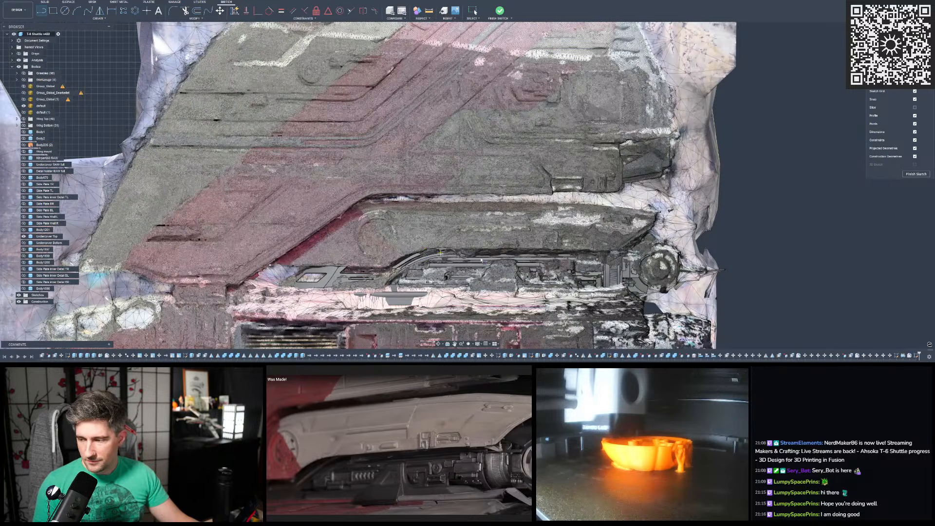
scroll(509, 265, down, 2)
scroll(433, 234, up, 5)
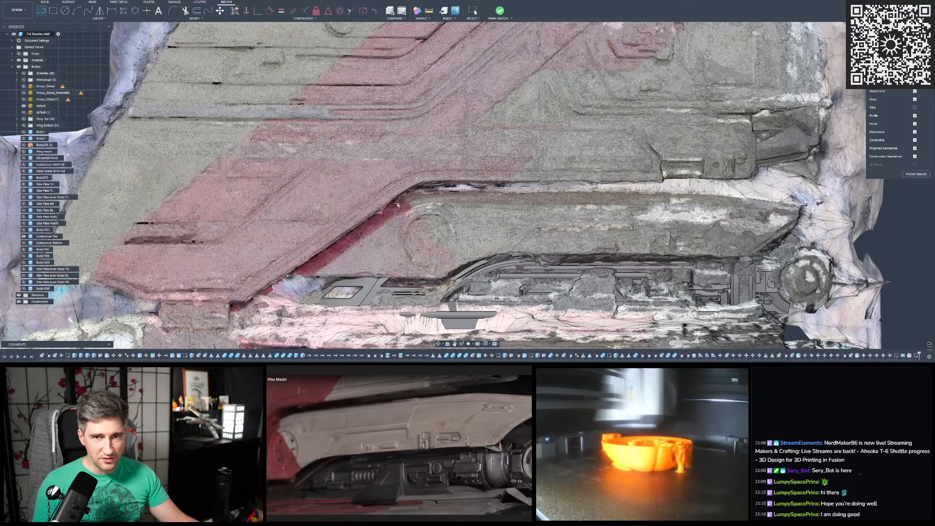
scroll(452, 225, down, 2)
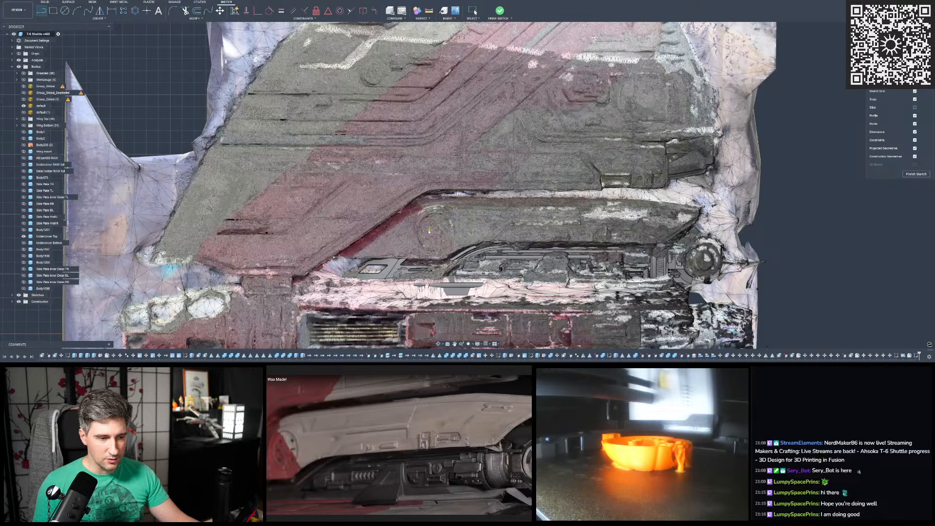
scroll(429, 230, down, 2)
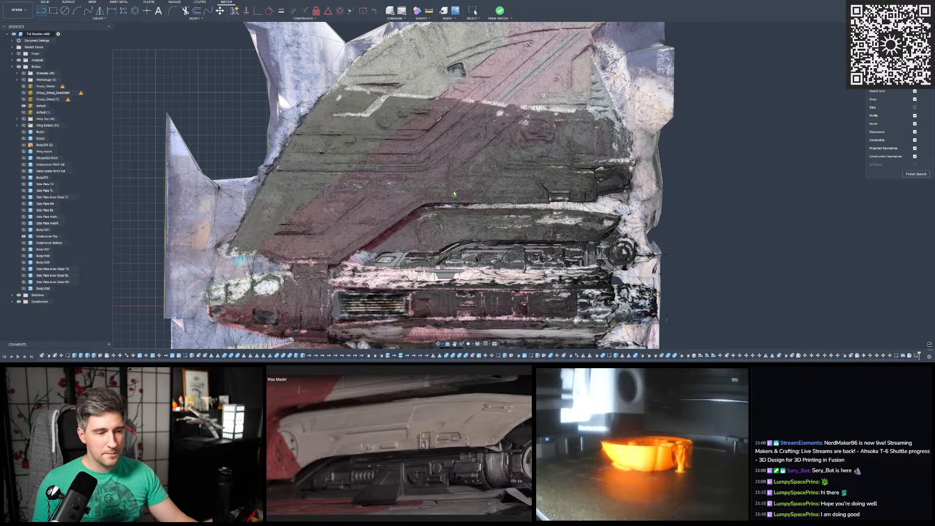
scroll(459, 238, up, 5)
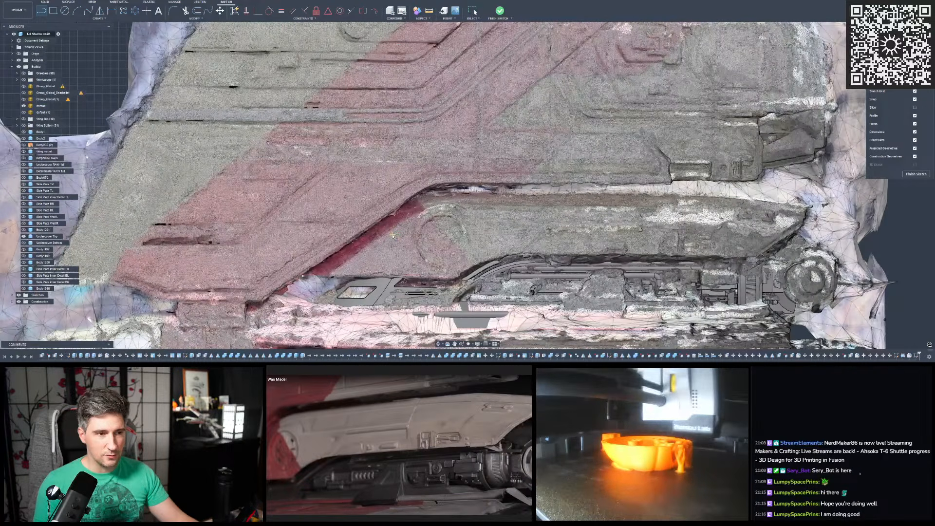
scroll(420, 233, down, 4)
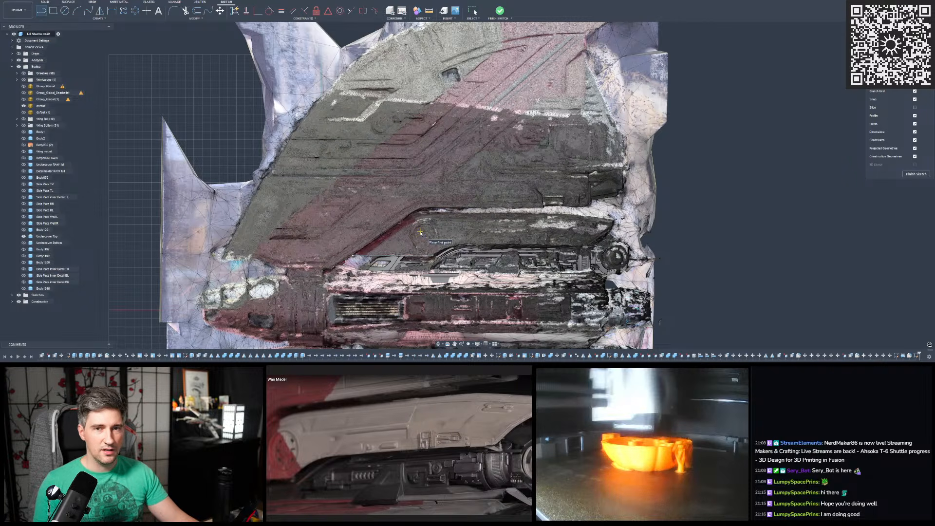
click(421, 233)
scroll(426, 229, up, 10)
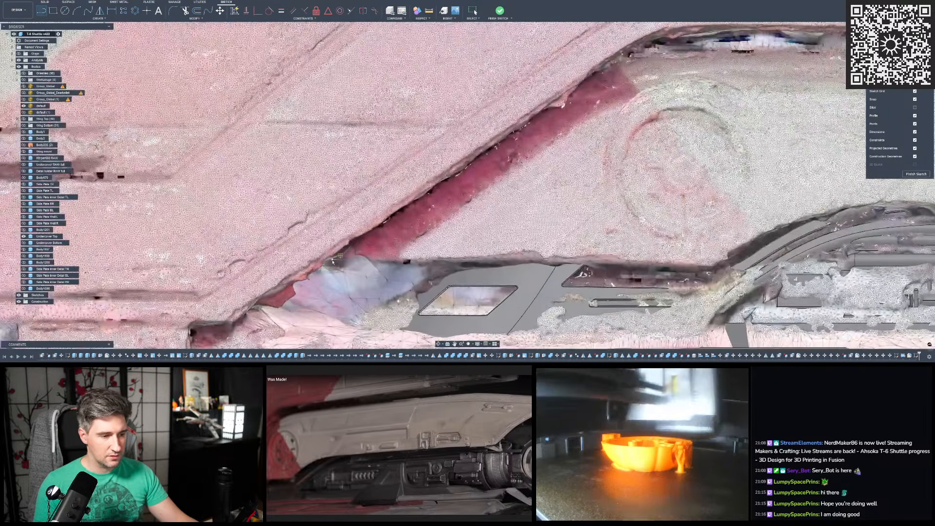
click(332, 262)
scroll(259, 272, down, 3)
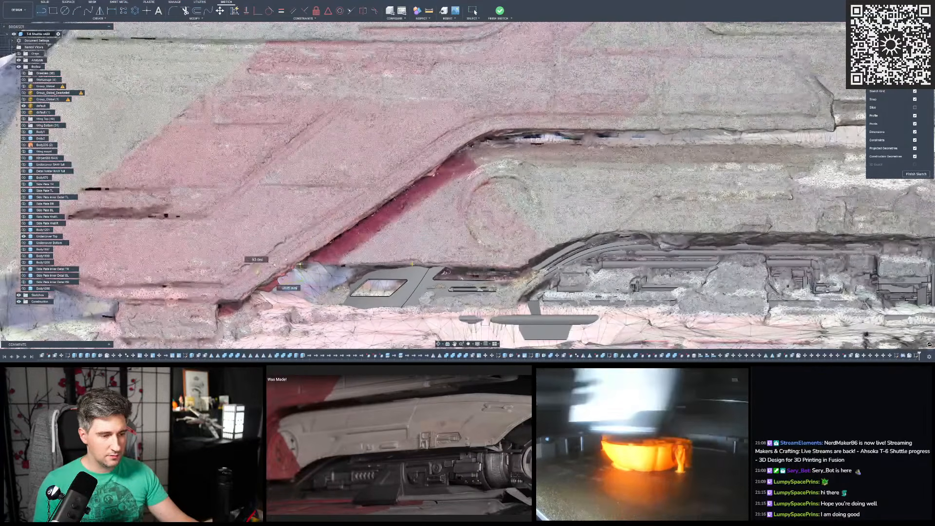
click(501, 126)
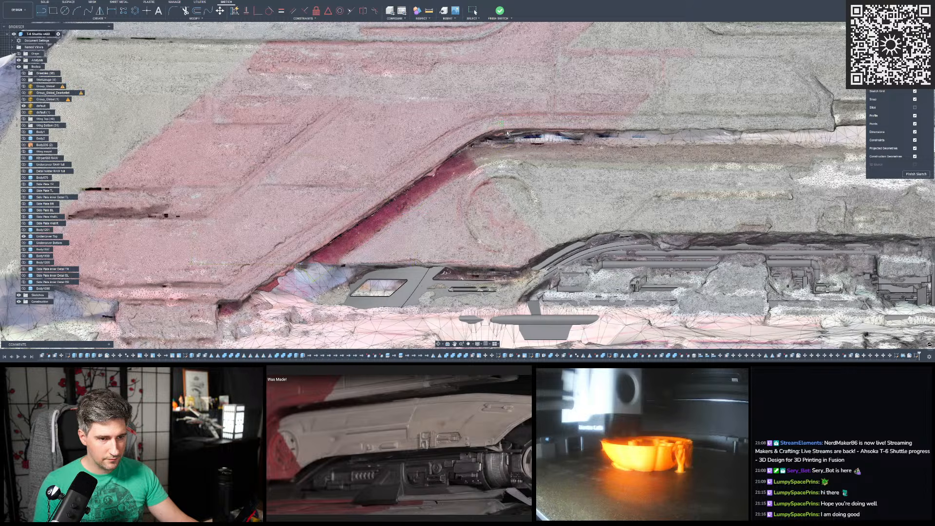
- Sketch a horizontal line along the cover's straight upper edge, from beyond its rear tip to past the bend at the wing gap
scroll(341, 156, down, 5)
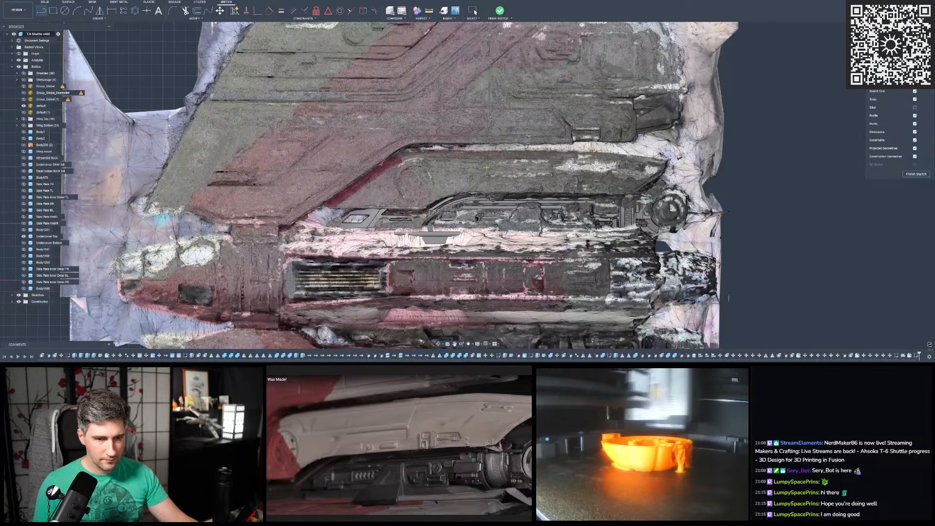
scroll(602, 153, up, 5)
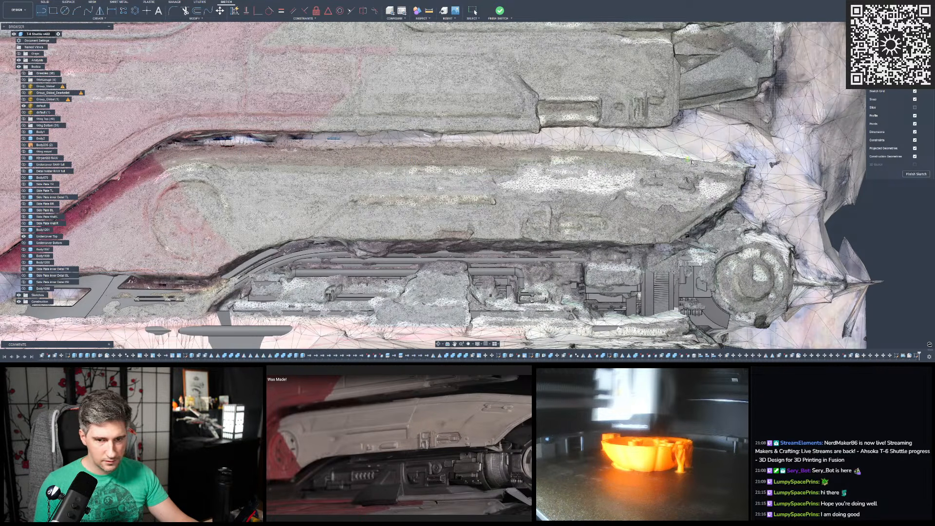
scroll(805, 180, down, 2)
scroll(799, 172, up, 1)
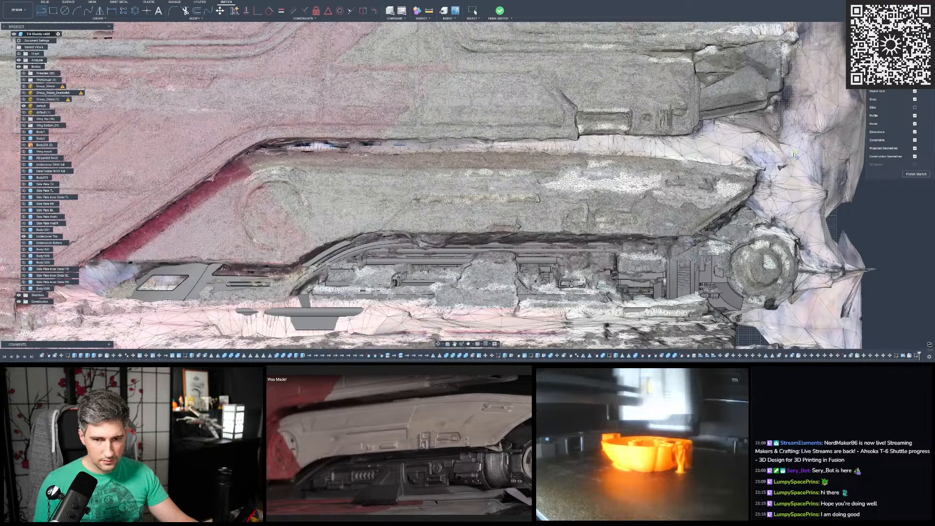
click(191, 156)
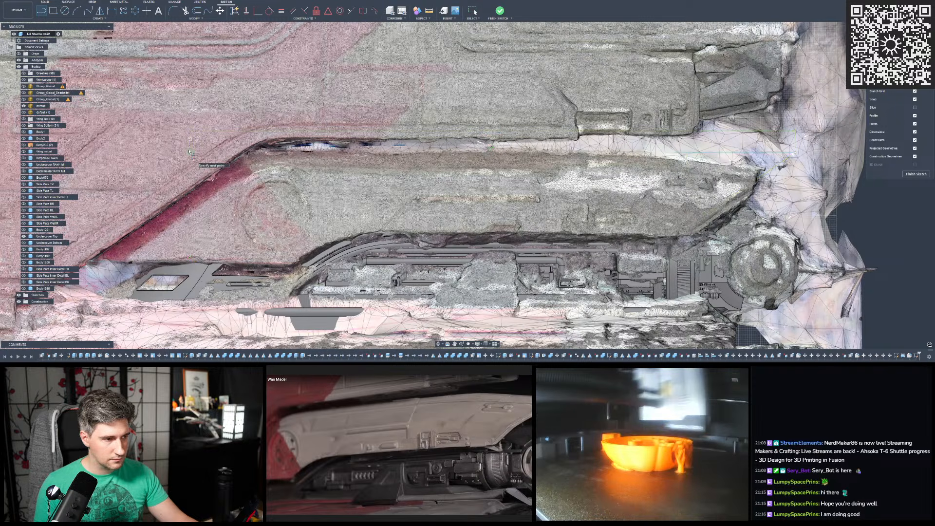
click(190, 137)
key(Escape)
click(190, 145)
key(Delete)
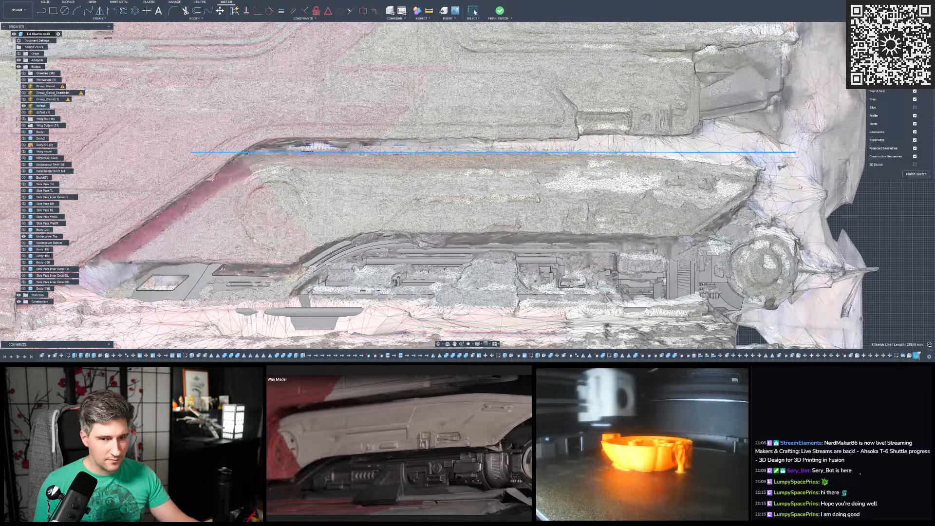
click(798, 184)
click(878, 184)
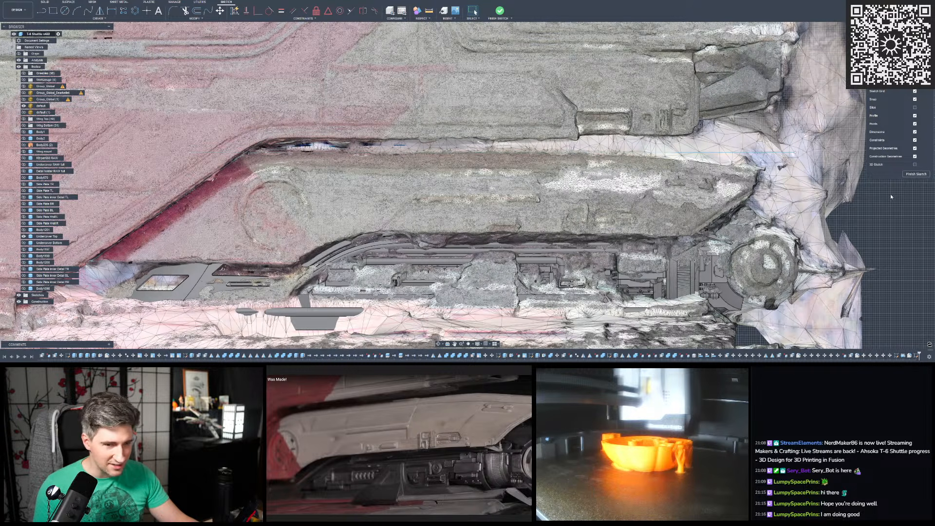
- Shift the horizontal line slightly downward to match the cover's upper edge
scroll(444, 156, up, 2)
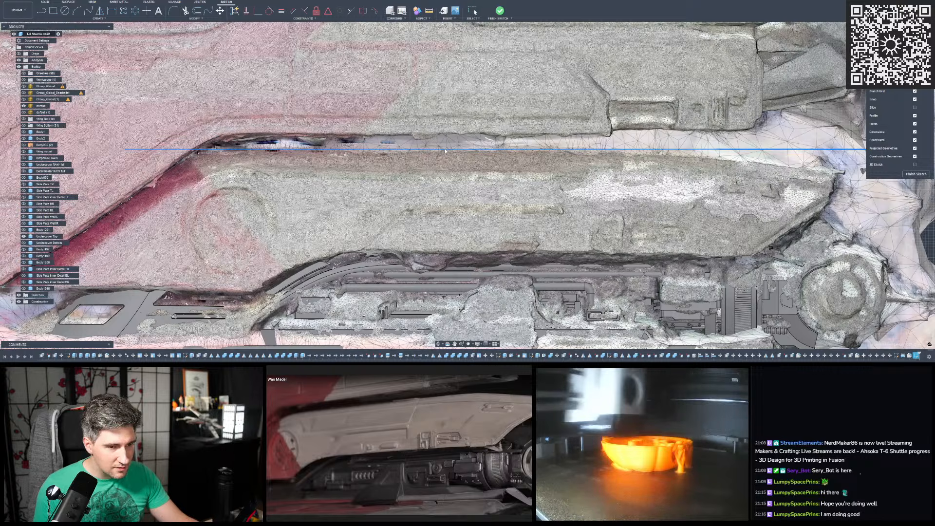
drag(445, 149, 444, 151)
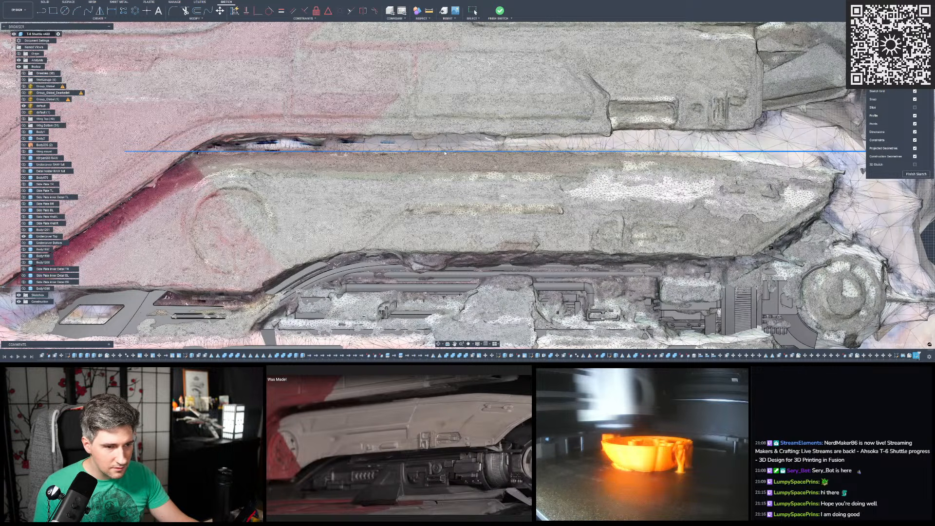
scroll(355, 152, down, 5)
scroll(664, 150, up, 2)
click(782, 150)
- Sketch a short, steep line along the cover's rear tip edge, crossing both of its corners
click(43, 11)
scroll(642, 168, up, 3)
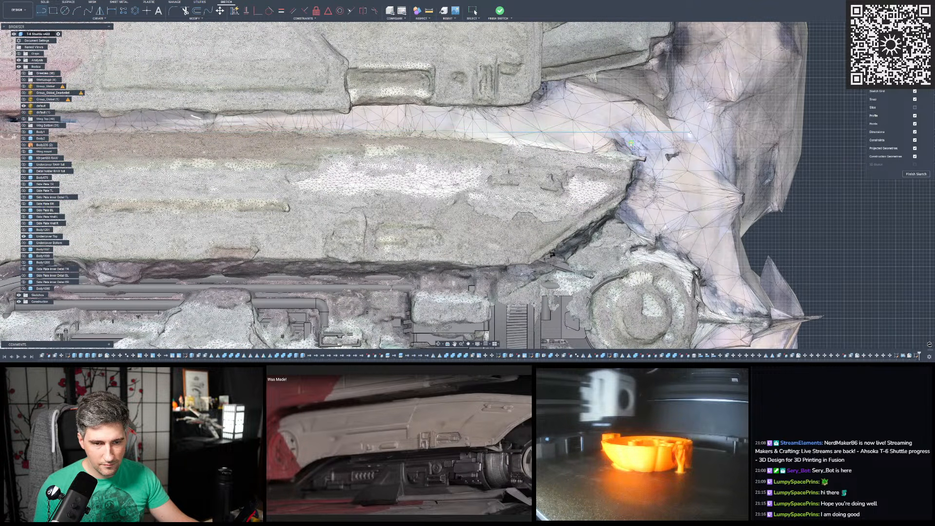
click(632, 142)
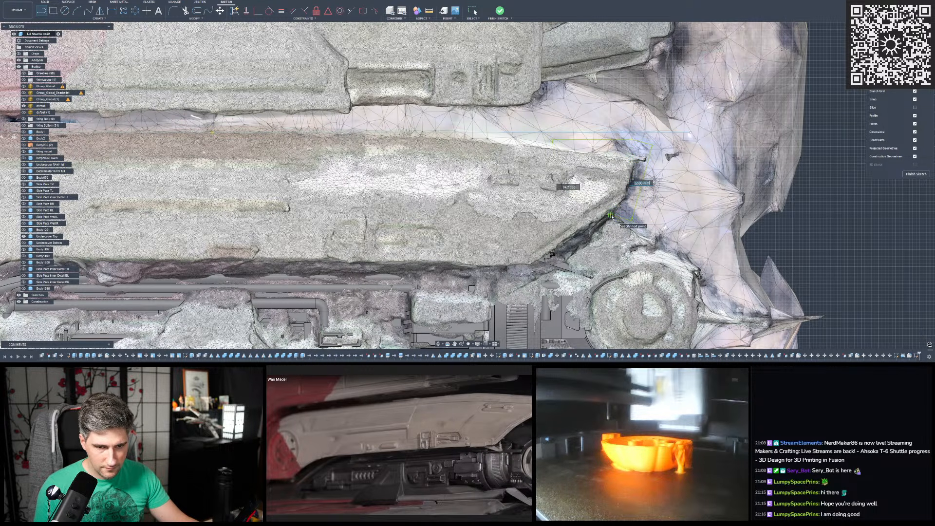
click(613, 216)
key(Escape)
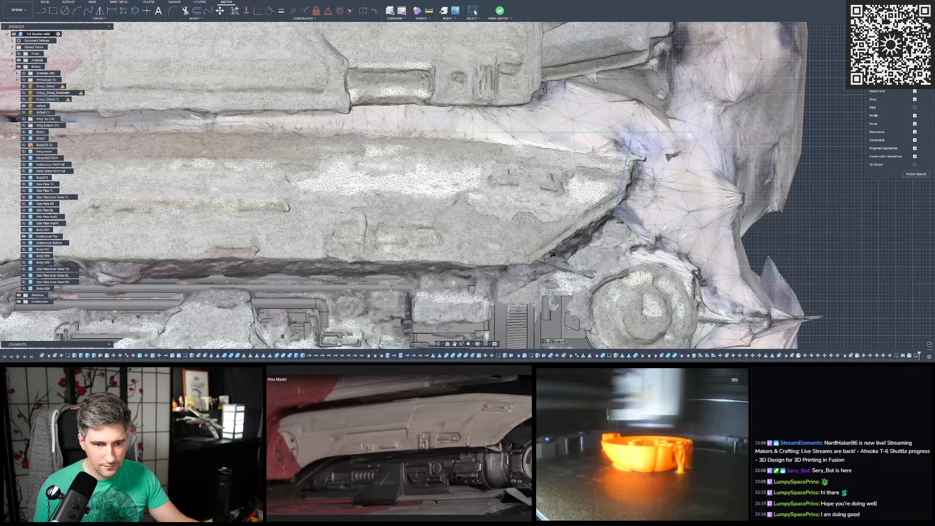
- Adjust the position and lower endpoint of the short rear line to follow the cover's tip edge on the mesh
click(633, 164)
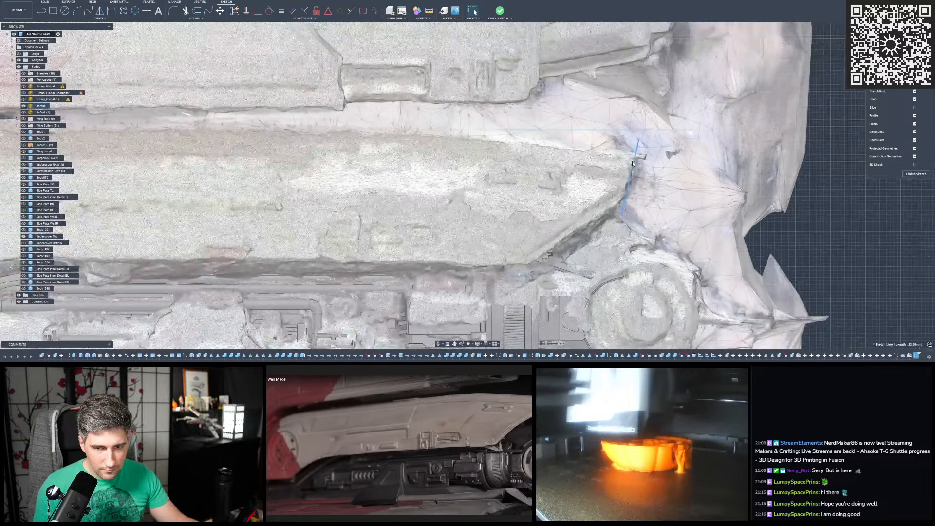
scroll(633, 163, up, 5)
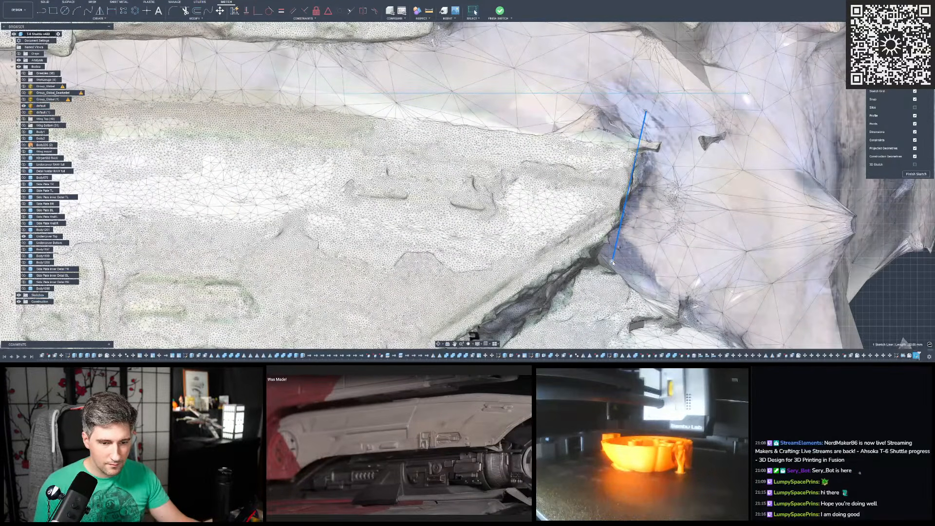
click(611, 262)
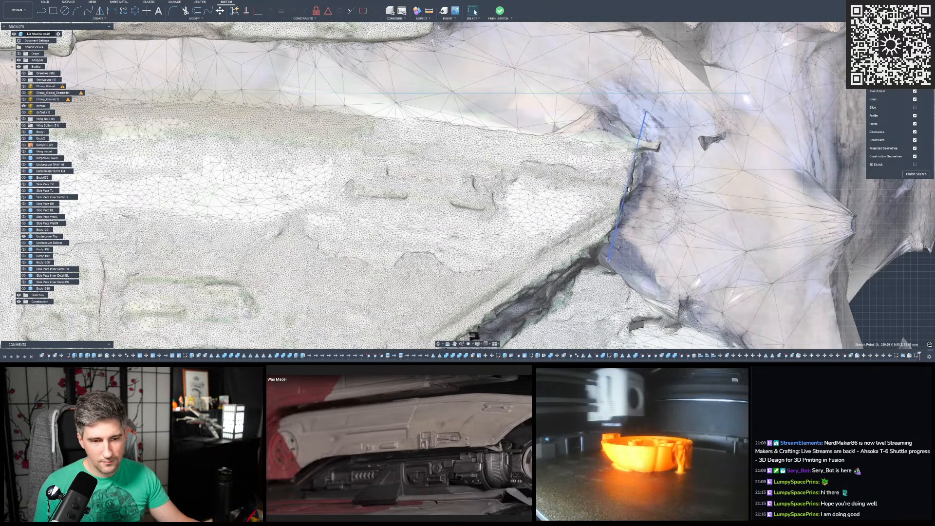
click(628, 189)
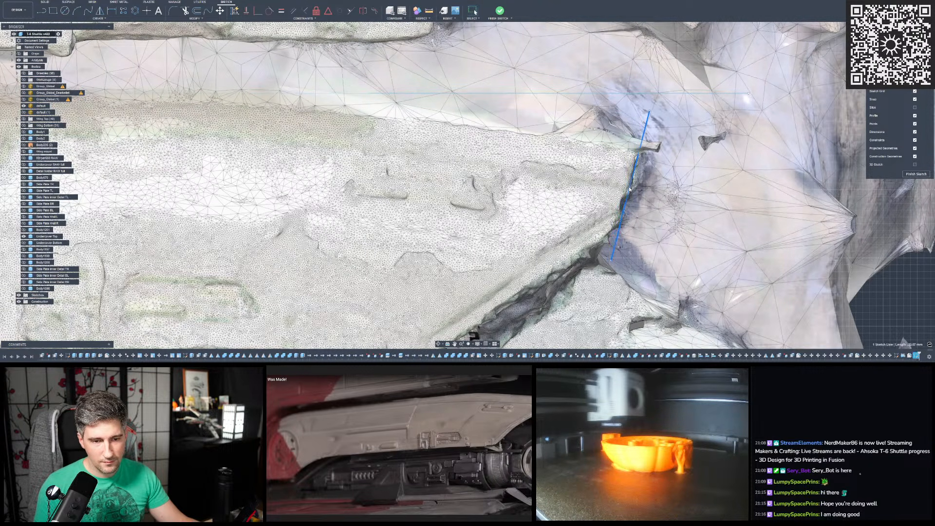
scroll(604, 204, down, 5)
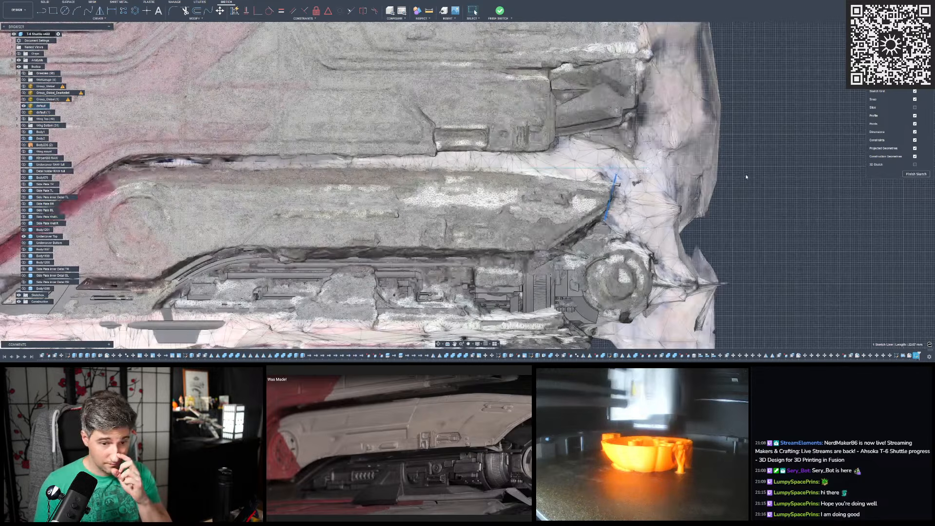
click(747, 173)
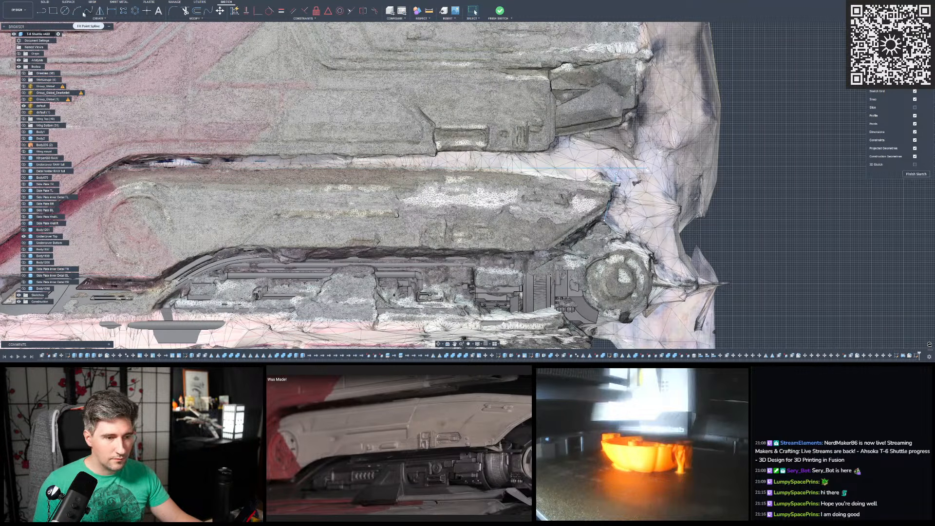
- Draw a three-point arc along the cover's drooping upper edge, from the rear tip to the straight part of the edge
click(76, 11)
scroll(567, 171, up, 5)
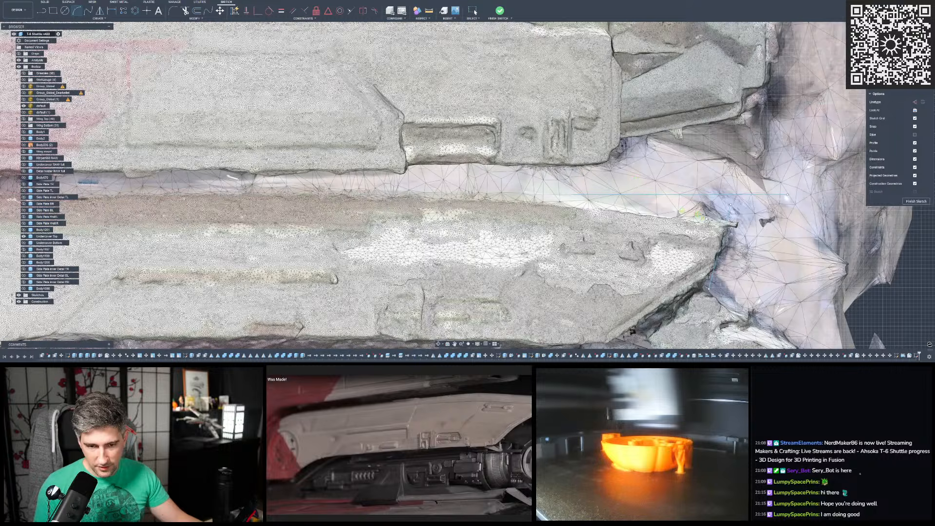
scroll(700, 217, up, 4)
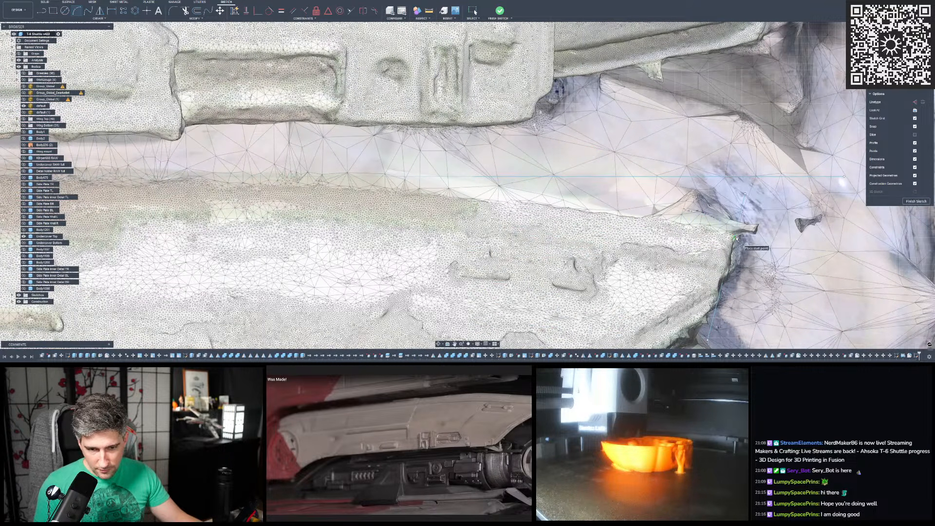
scroll(737, 237, down, 3)
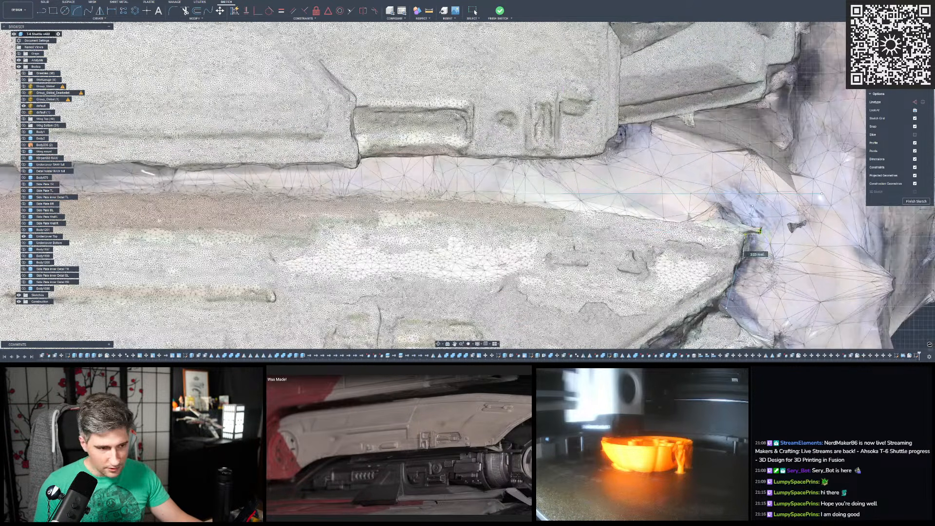
scroll(345, 225, up, 4)
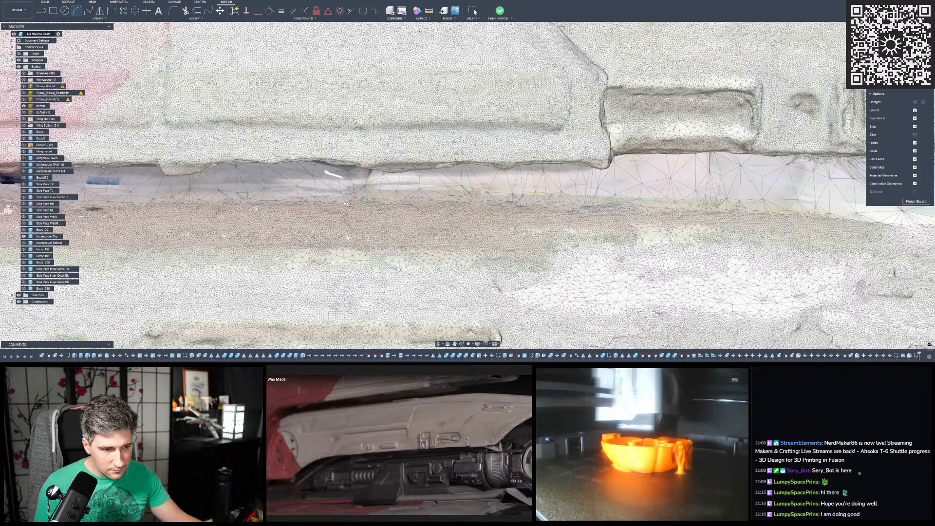
scroll(359, 205, down, 5)
scroll(580, 207, up, 6)
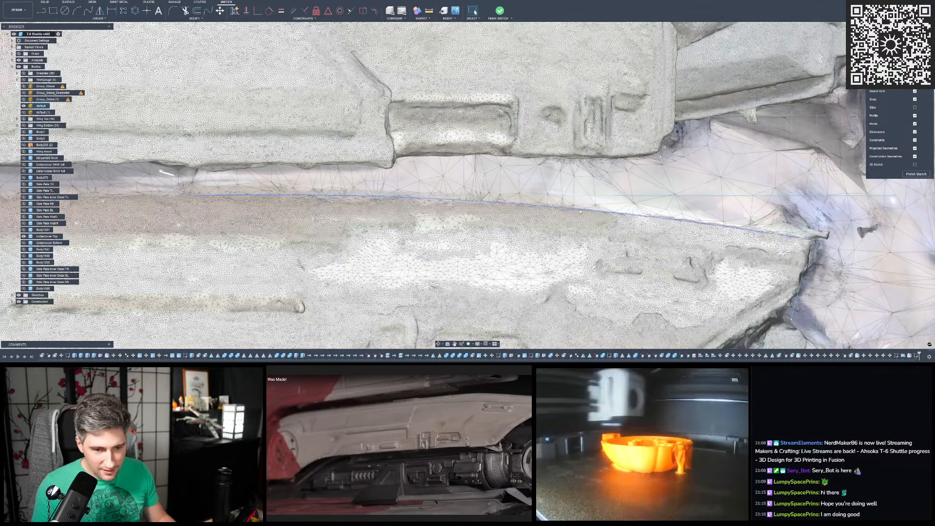
click(581, 211)
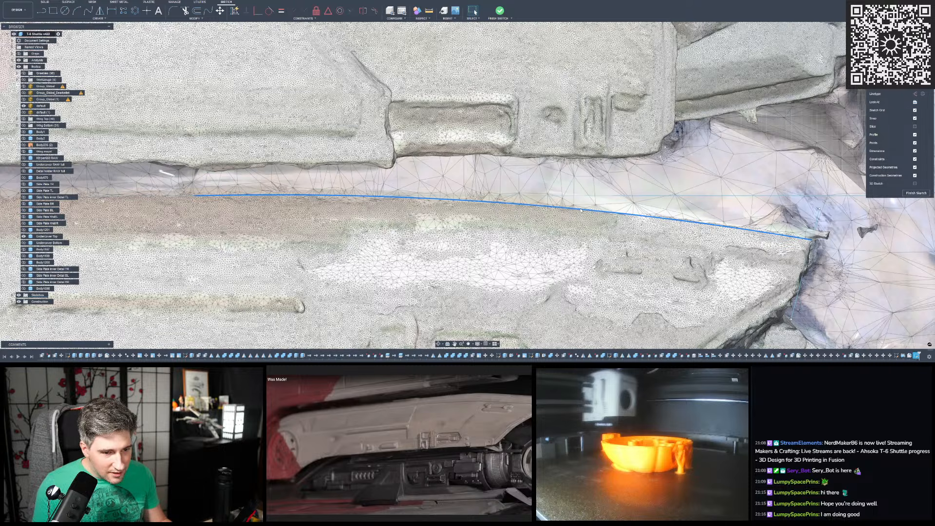
scroll(620, 199, down, 6)
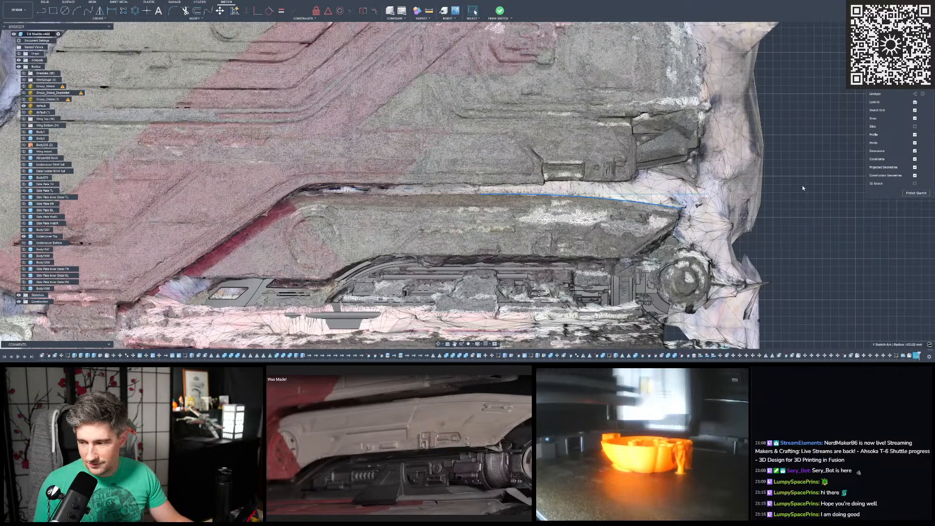
key(Escape)
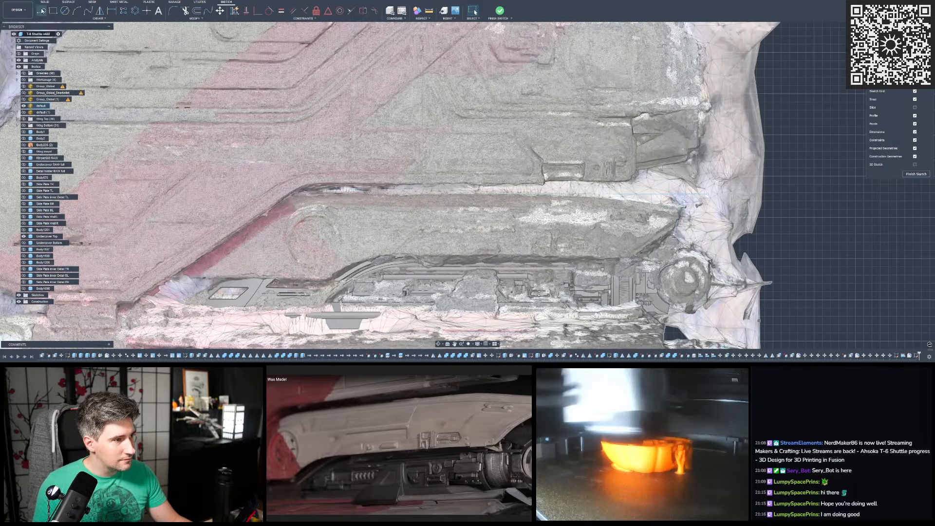
- Sketch a slanted line along the cover's lower rear edge, from the short tip line down to the lower edge
click(41, 10)
scroll(584, 234, up, 2)
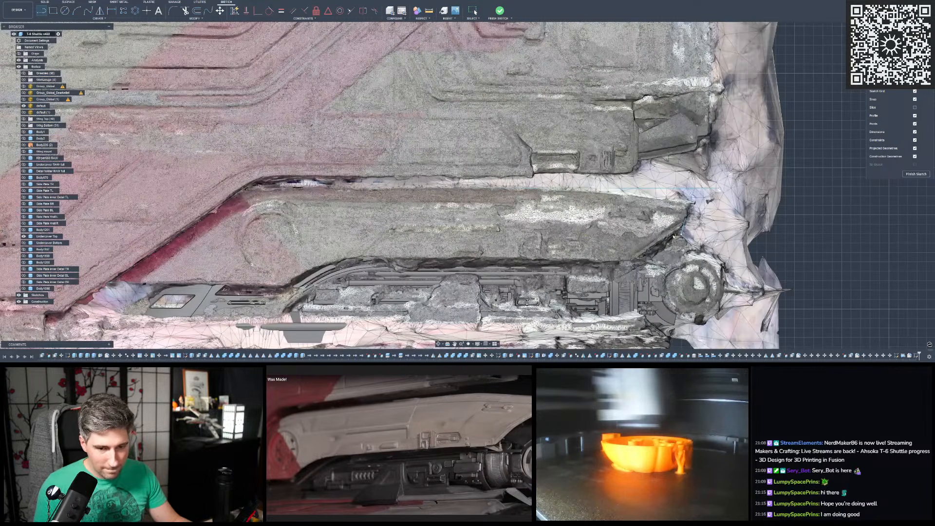
scroll(675, 237, up, 4)
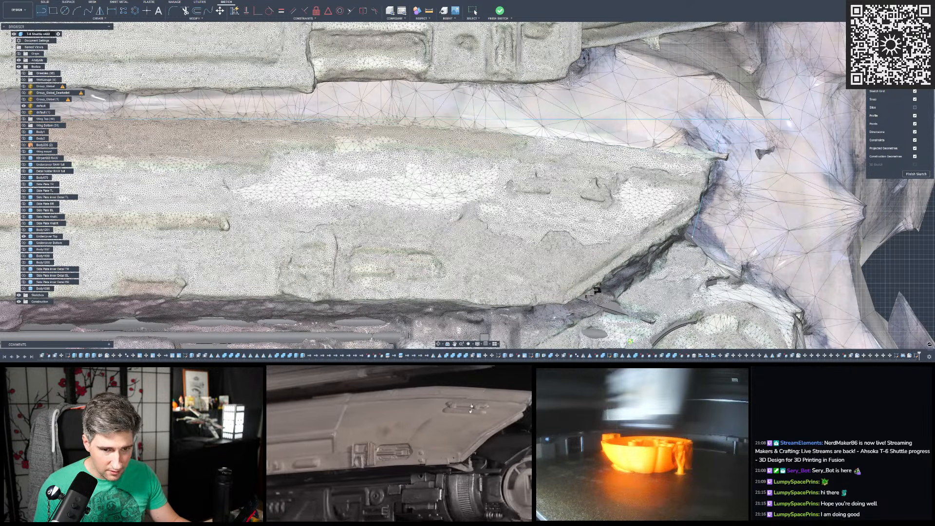
scroll(557, 190, up, 1)
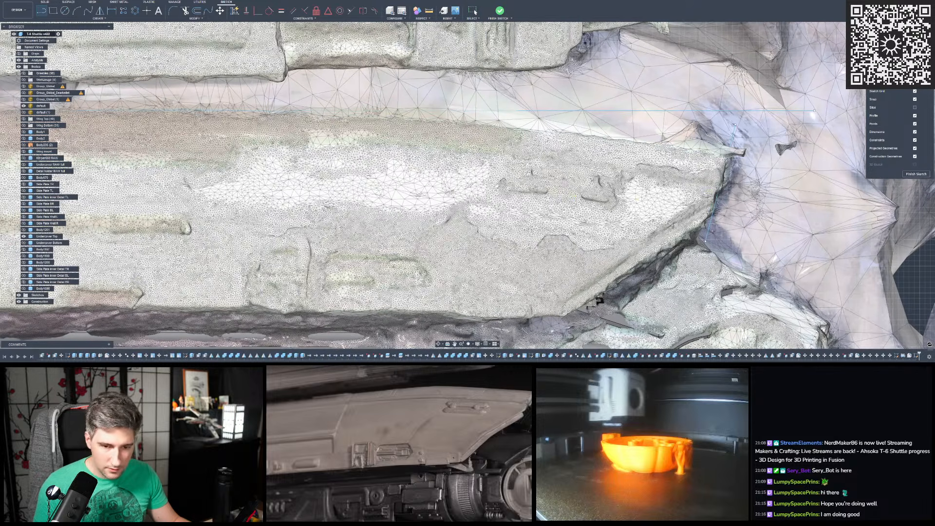
click(733, 187)
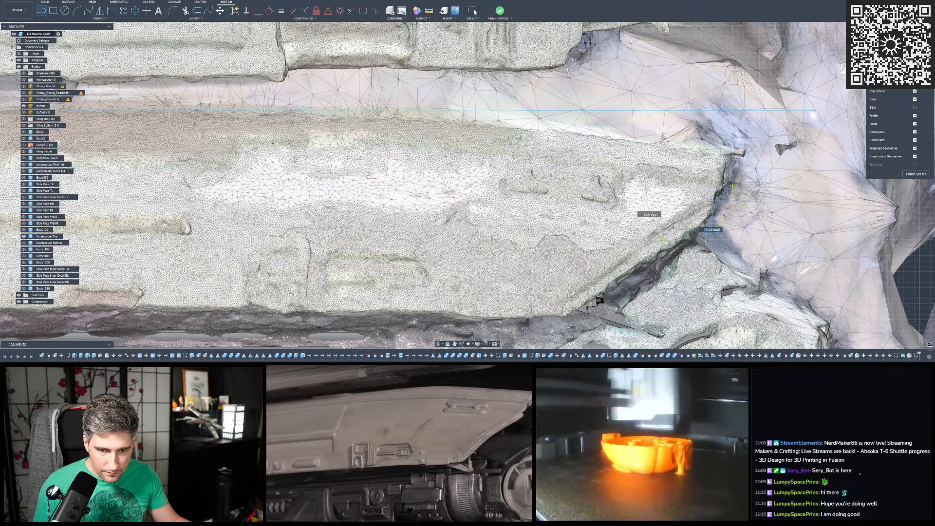
click(530, 324)
key(Escape)
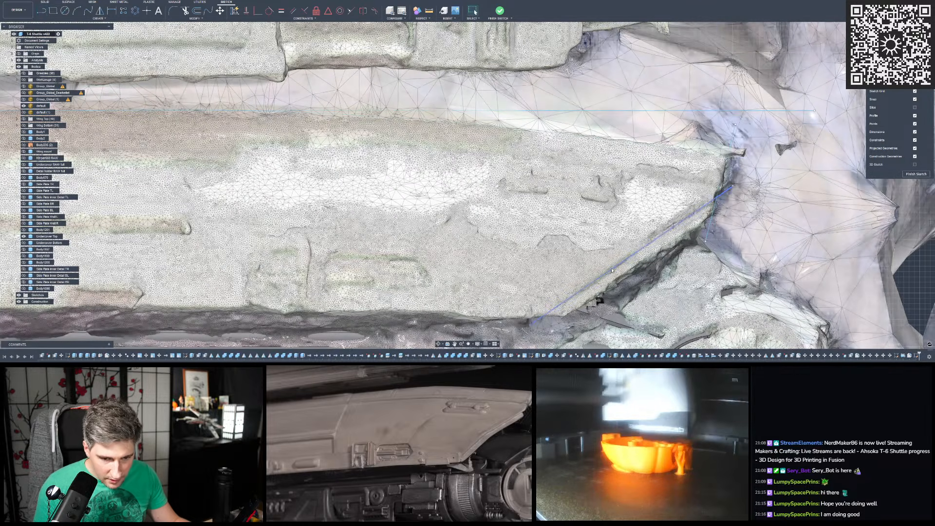
- Adjust the slanted line and its endpoints to follow the cover's lower rear edge on the mesh
click(613, 269)
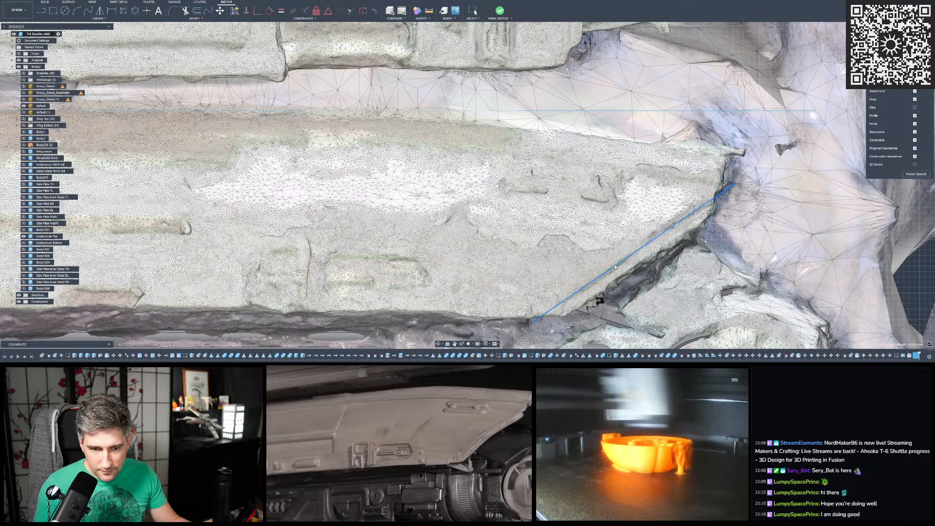
click(533, 322)
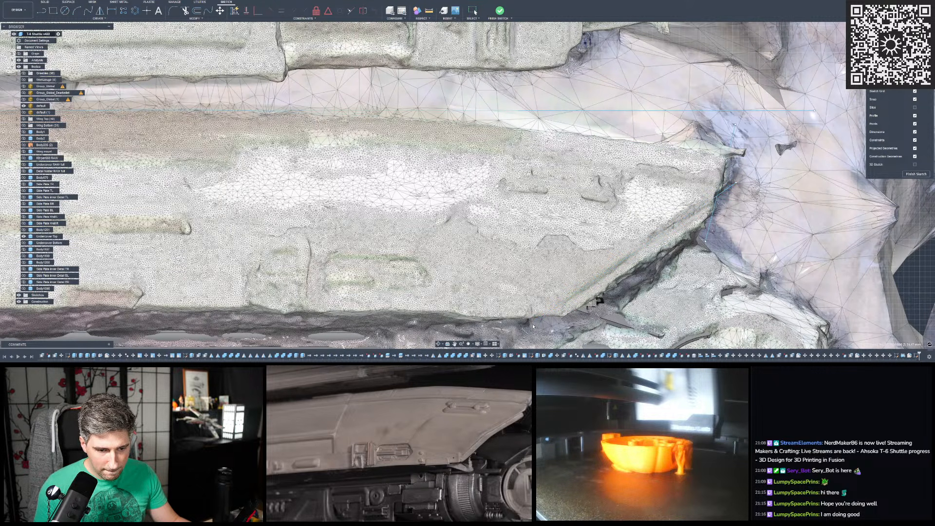
key(Escape)
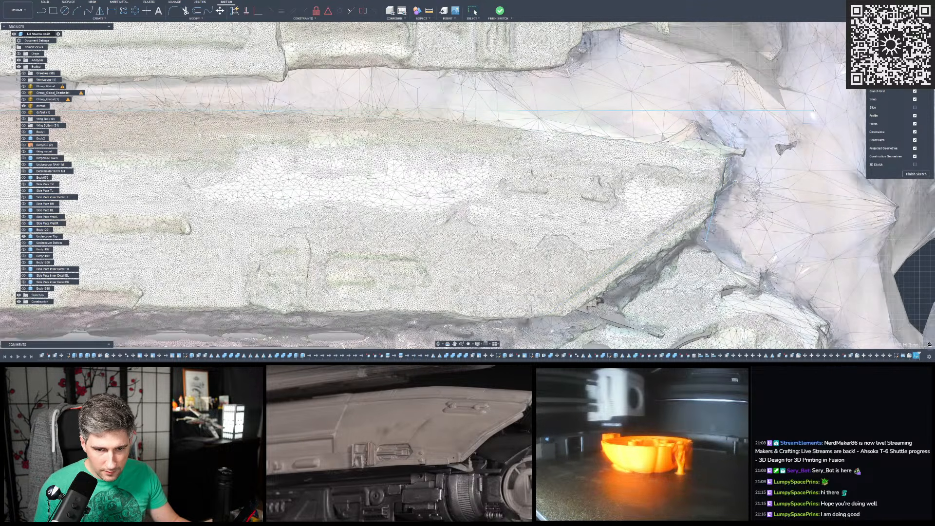
click(709, 194)
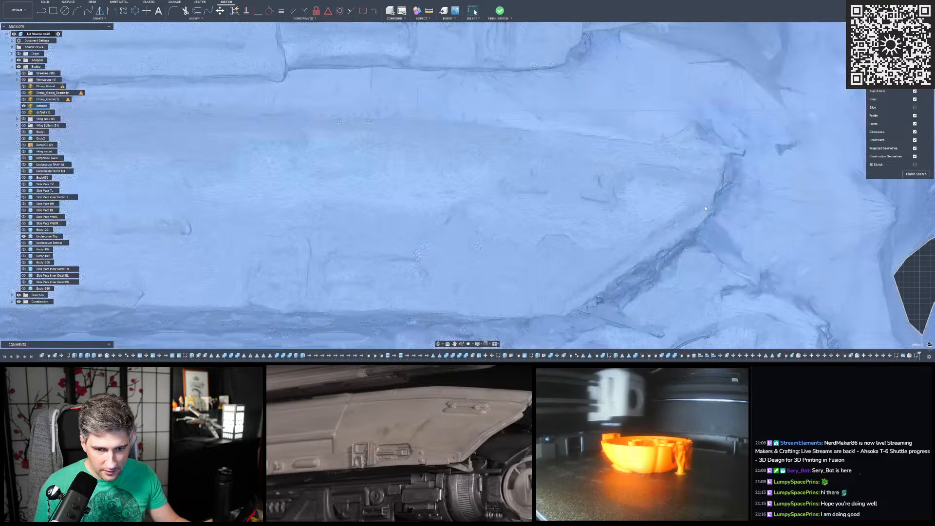
key(Escape)
click(704, 205)
scroll(732, 221, down, 5)
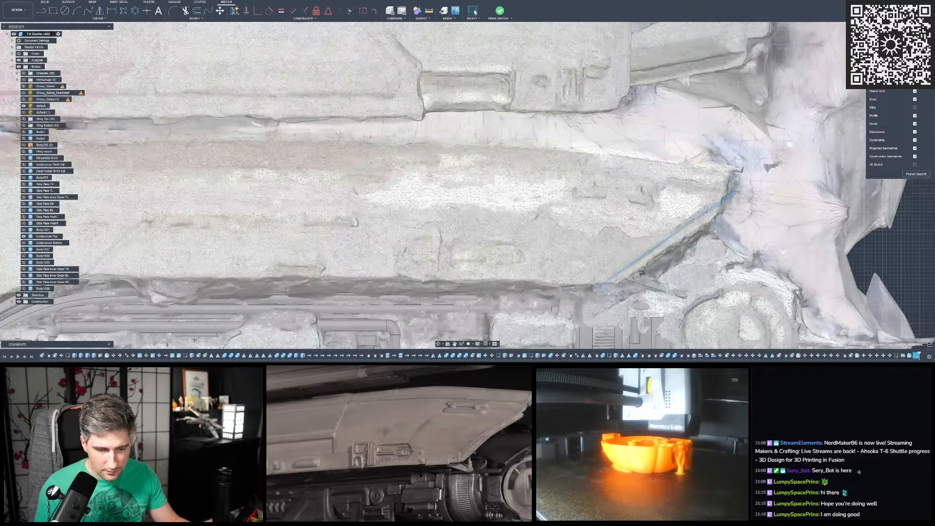
- Sketch a long straight line along the cover's lower edge, from the slanted rear line's lower end to the circular detail near the front
click(864, 220)
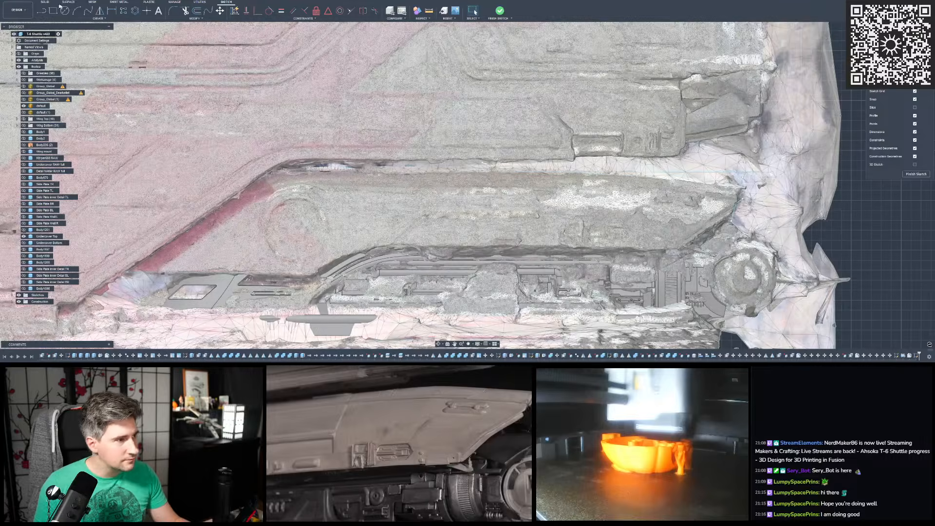
scroll(677, 230, up, 5)
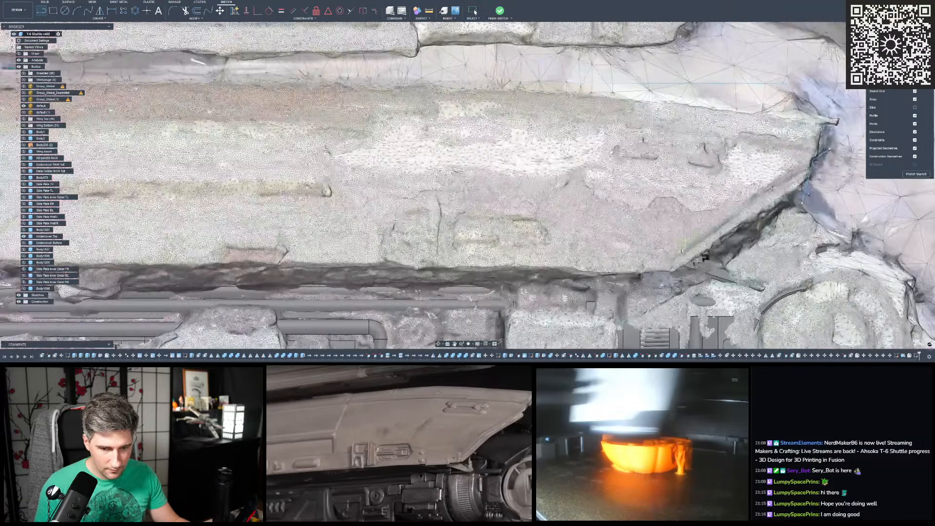
scroll(704, 258, down, 5)
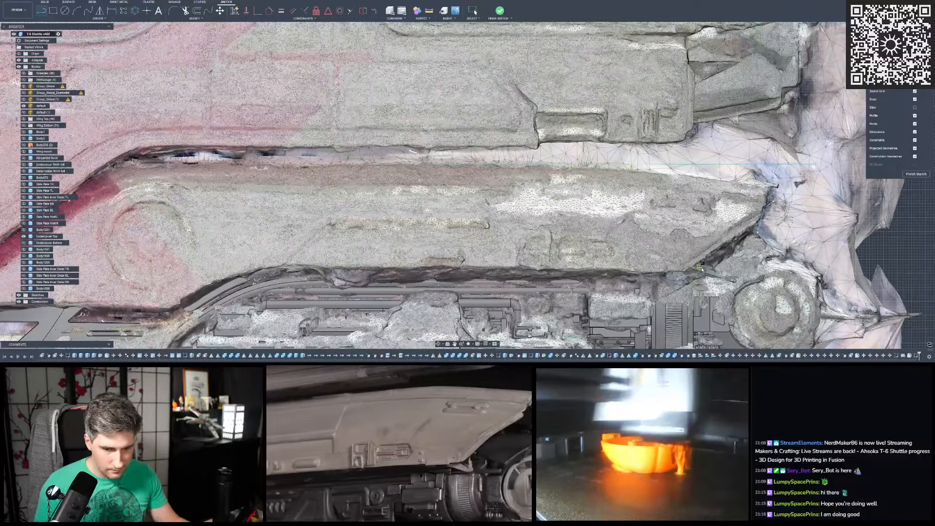
scroll(704, 268, down, 3)
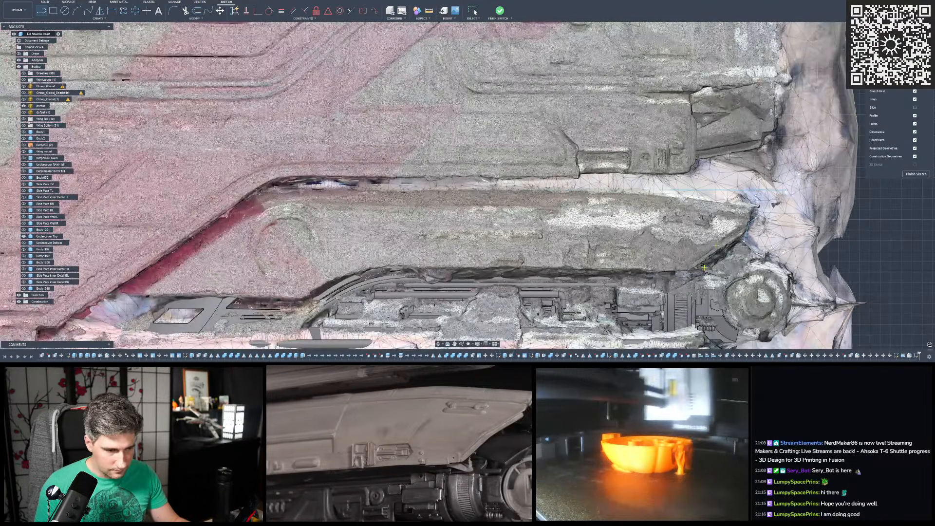
click(290, 269)
scroll(289, 269, up, 4)
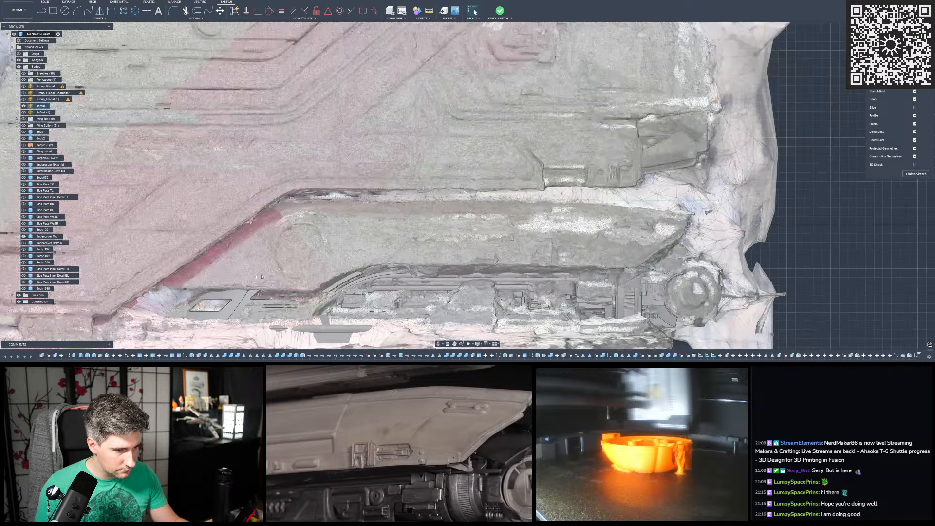
- Align the long lower line with the cover's lower edge on the mesh
scroll(224, 266, down, 4)
scroll(799, 253, up, 5)
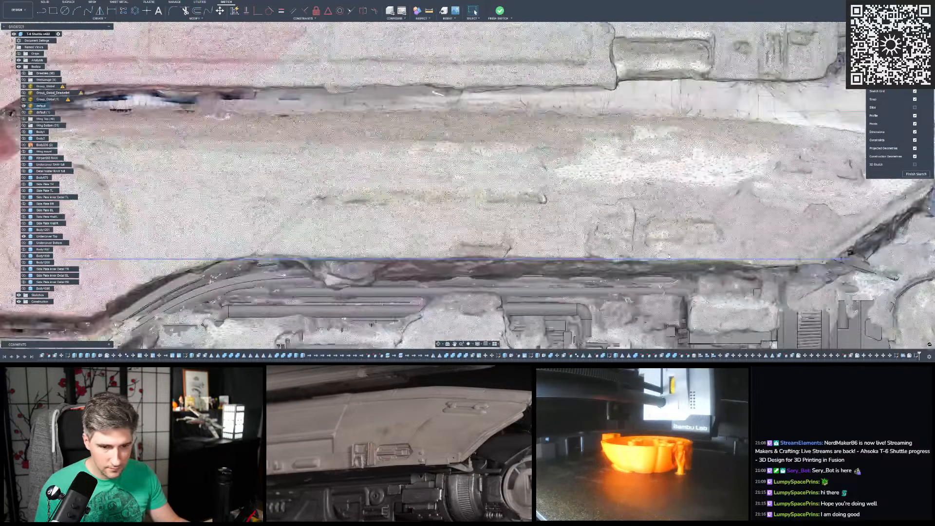
scroll(643, 263, down, 2)
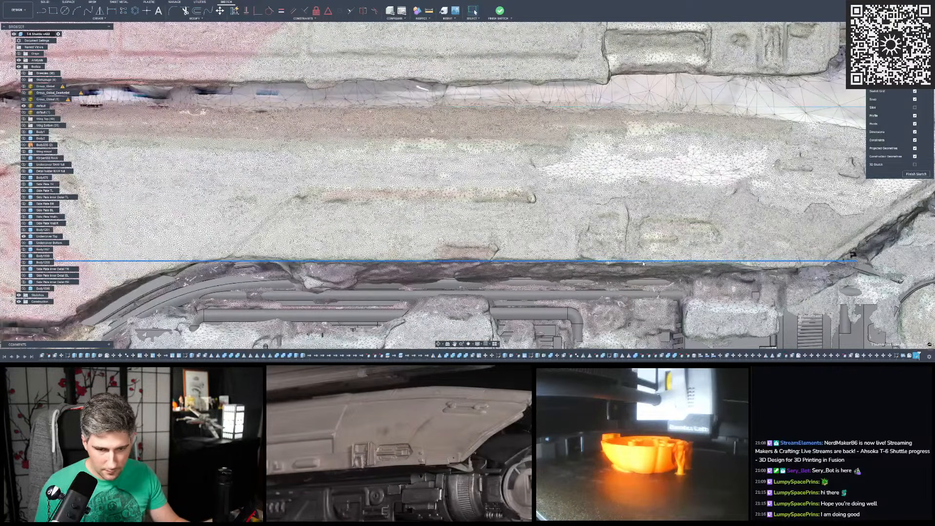
scroll(643, 264, down, 2)
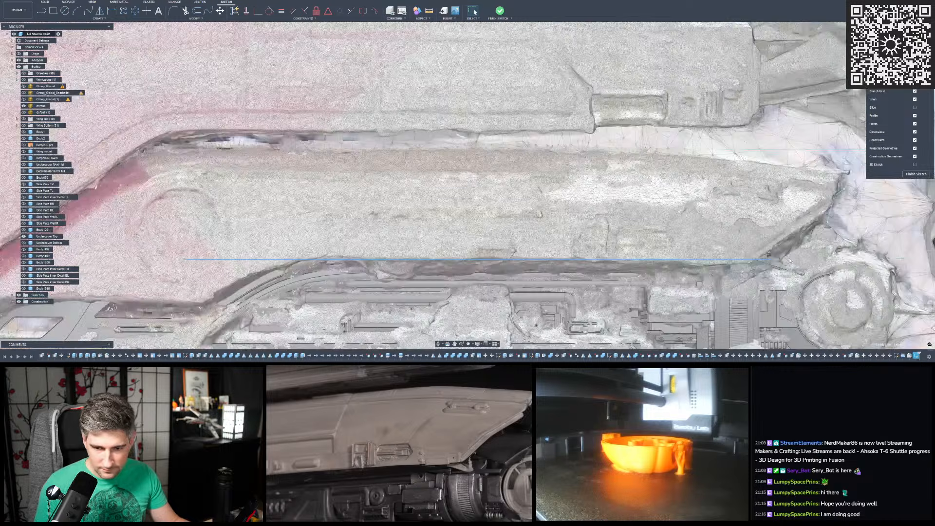
scroll(701, 266, up, 4)
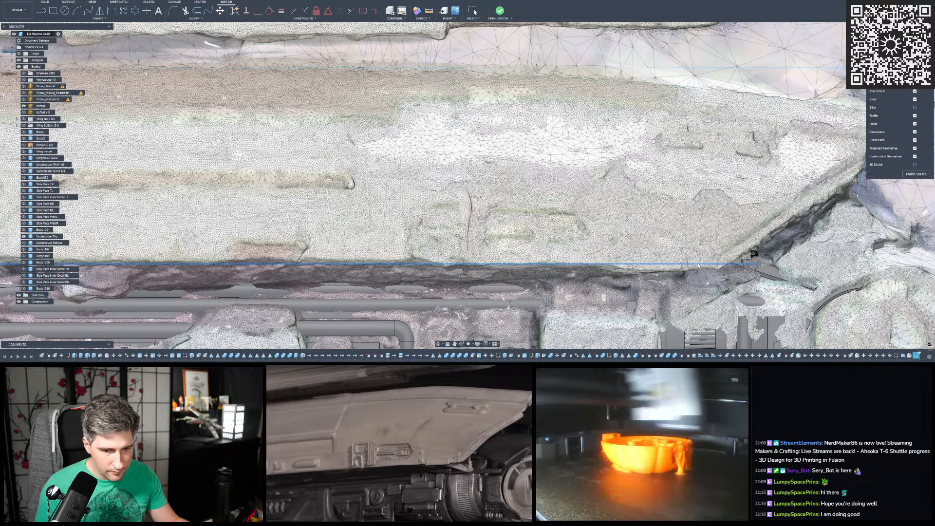
key(Escape)
- Examine how closely the long lower line follows the mesh edge from the rear corner to the front curve
scroll(822, 291, down, 4)
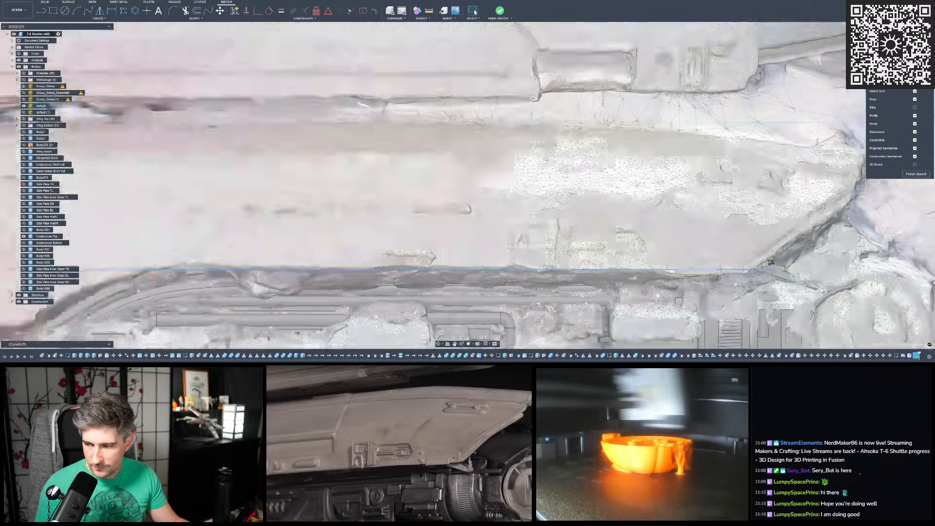
scroll(822, 291, down, 1)
scroll(423, 275, up, 5)
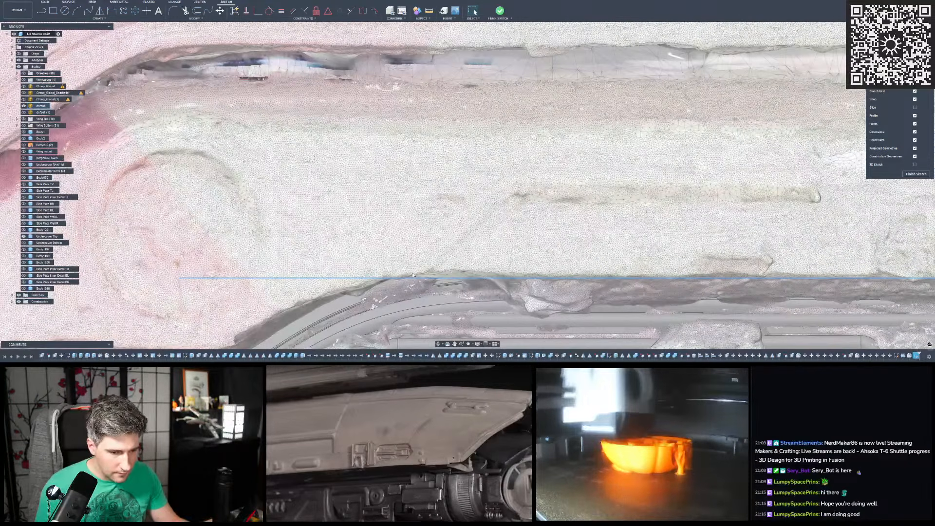
scroll(353, 259, down, 2)
scroll(353, 259, down, 2)
scroll(708, 257, up, 4)
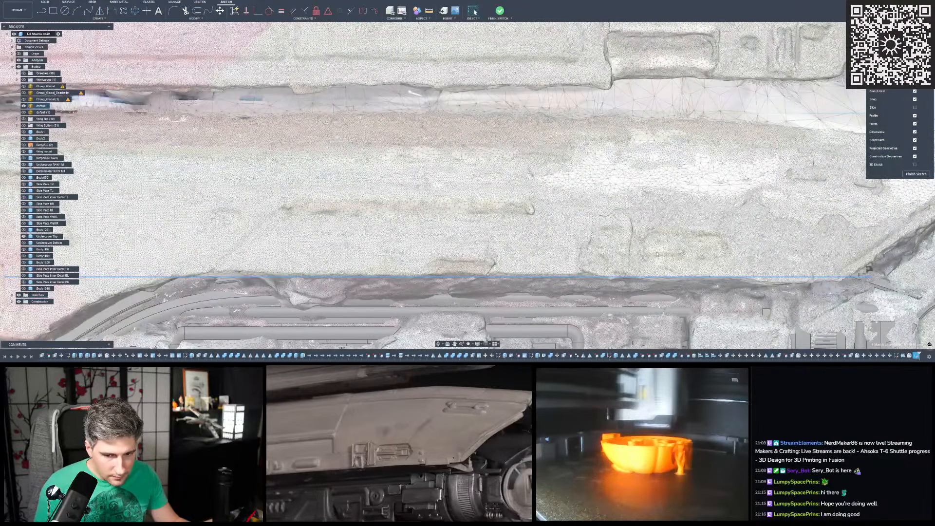
scroll(656, 254, down, 1)
scroll(656, 254, down, 3)
scroll(423, 264, up, 1)
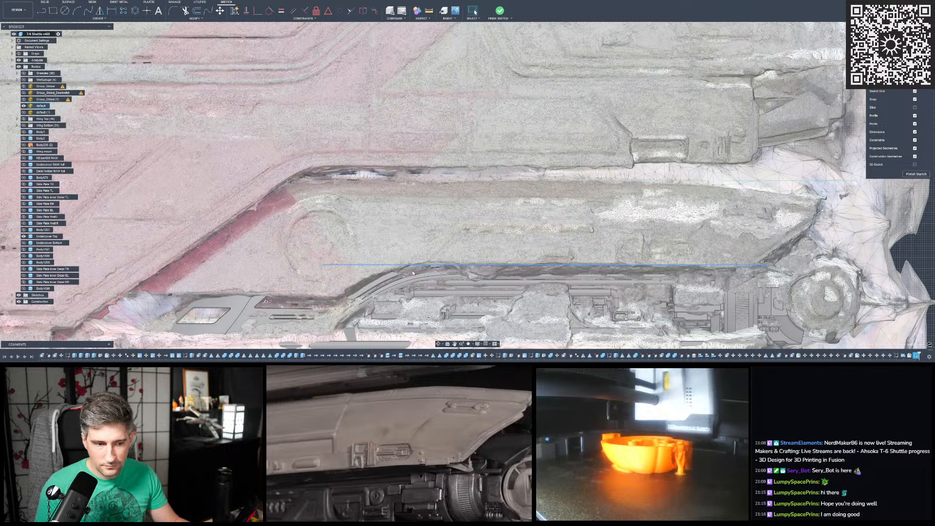
scroll(400, 270, up, 3)
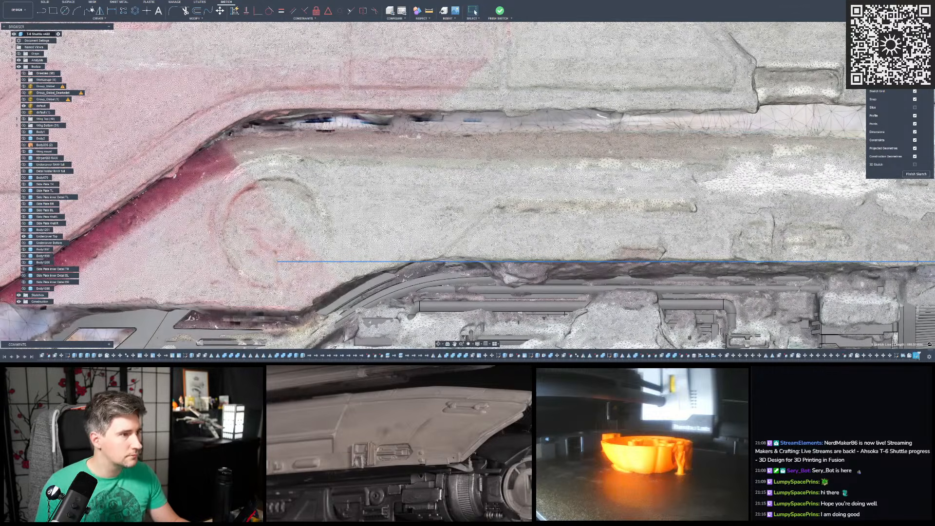
- Draw a three-point arc along the cover's curved lower edge, from the front lower corner up to the long lower line
click(77, 10)
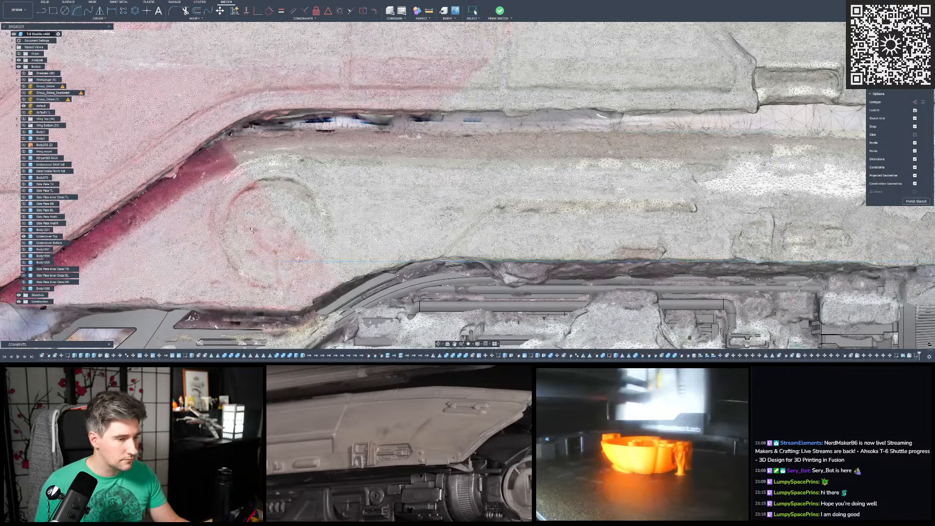
click(307, 308)
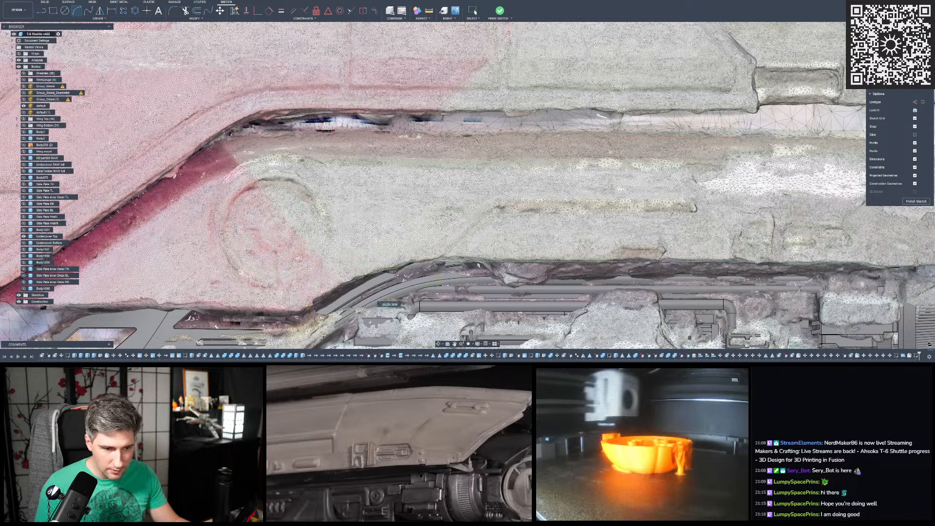
click(493, 262)
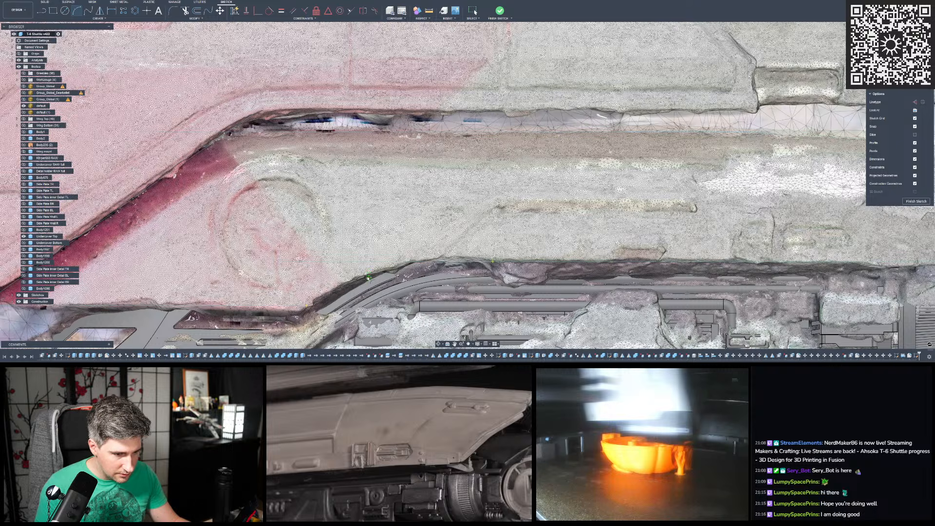
click(382, 278)
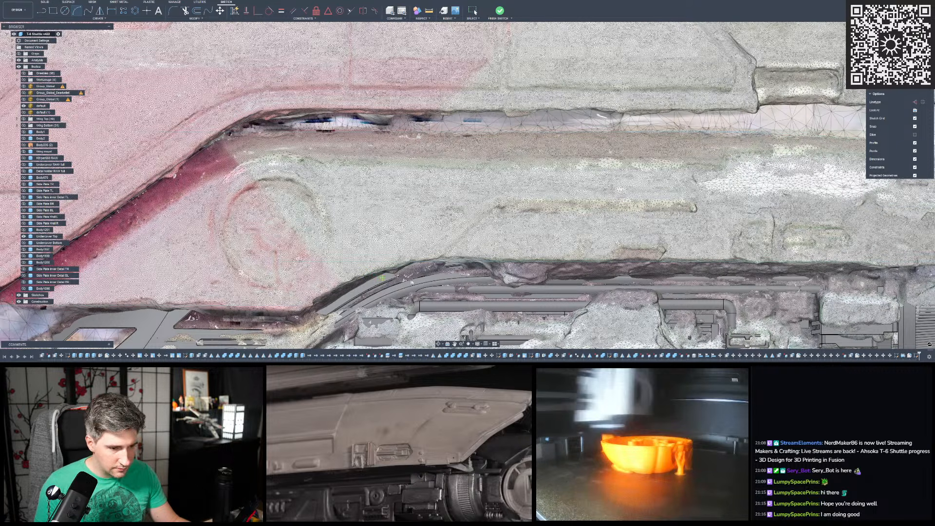
- Move the arc's upper end forward along the long lower line to match the curved edge on the mesh
scroll(405, 281, up, 5)
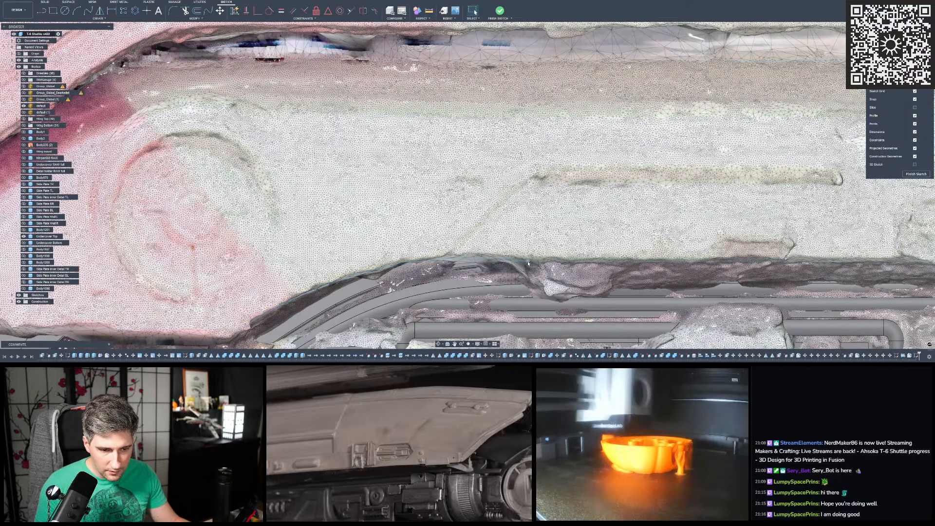
mouse_move(520, 260)
mouse_down()
mouse_move(429, 259)
mouse_move(440, 258)
mouse_up()
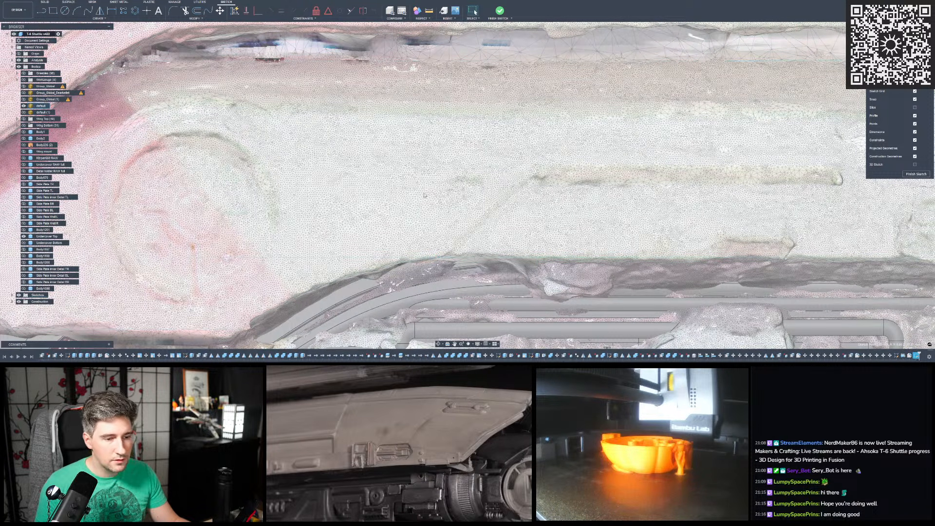
scroll(426, 196, down, 3)
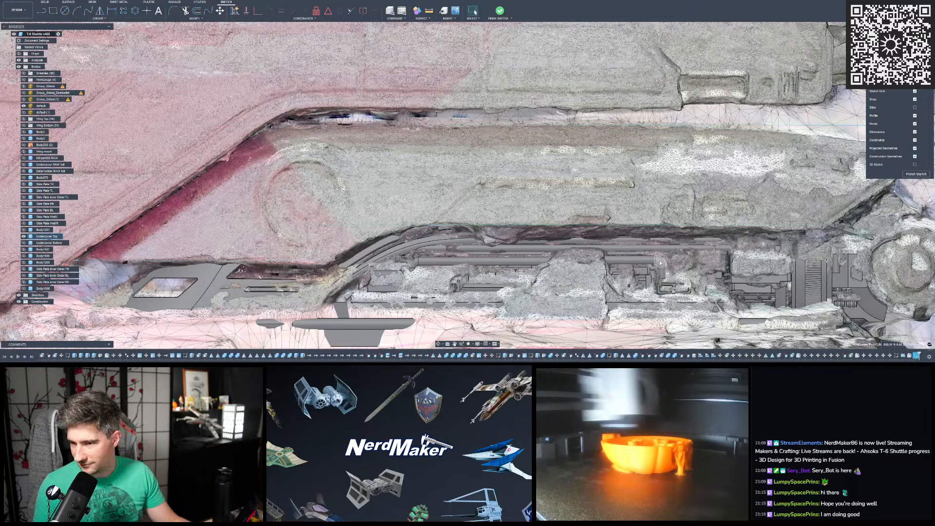
mouse_move(378, 363)
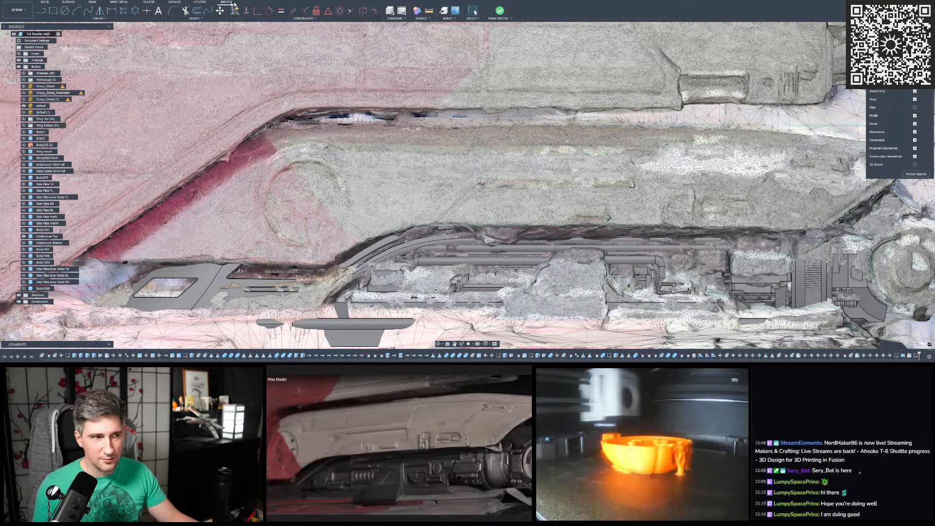
- Apply a tangent constraint between the lower-edge arc and the long lower line
click(267, 13)
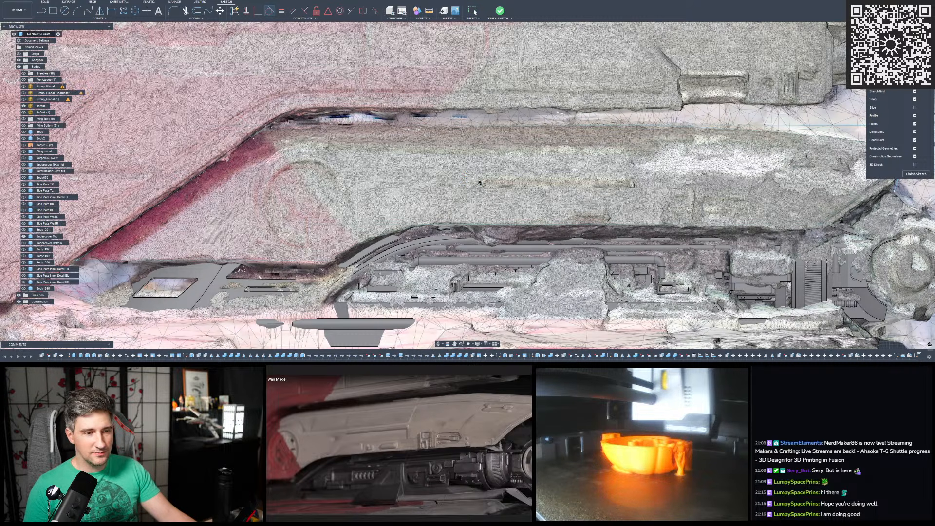
scroll(433, 197, up, 1)
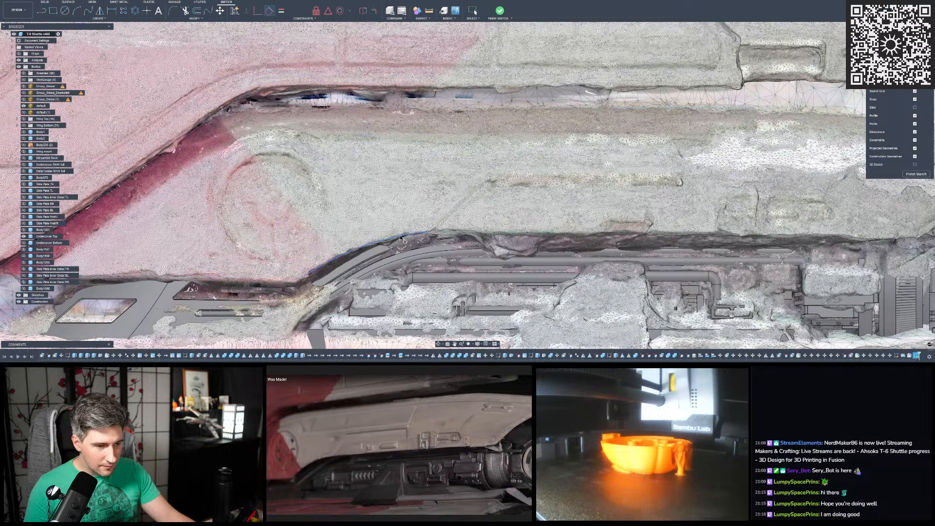
click(401, 237)
click(447, 235)
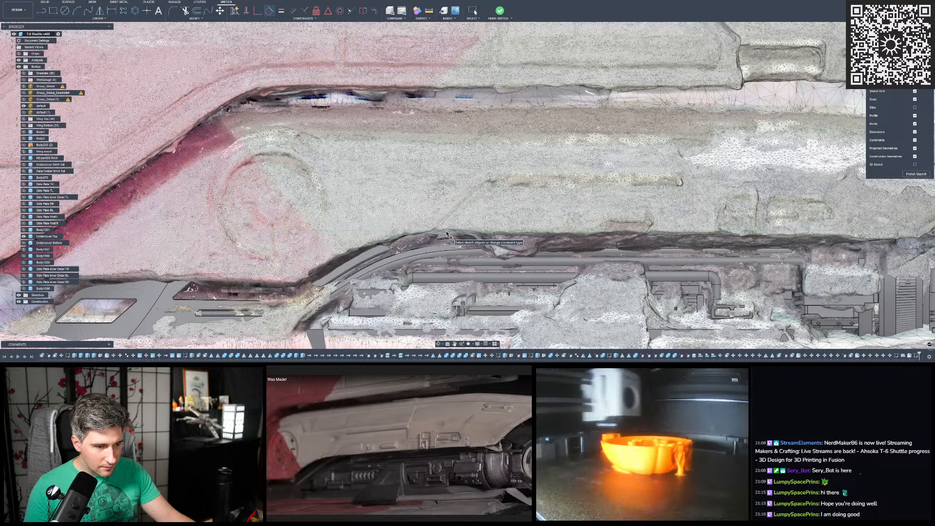
- Check the arc and the long lower line against the cover's lower edge on the mesh and in the reference photo
scroll(447, 234, up, 4)
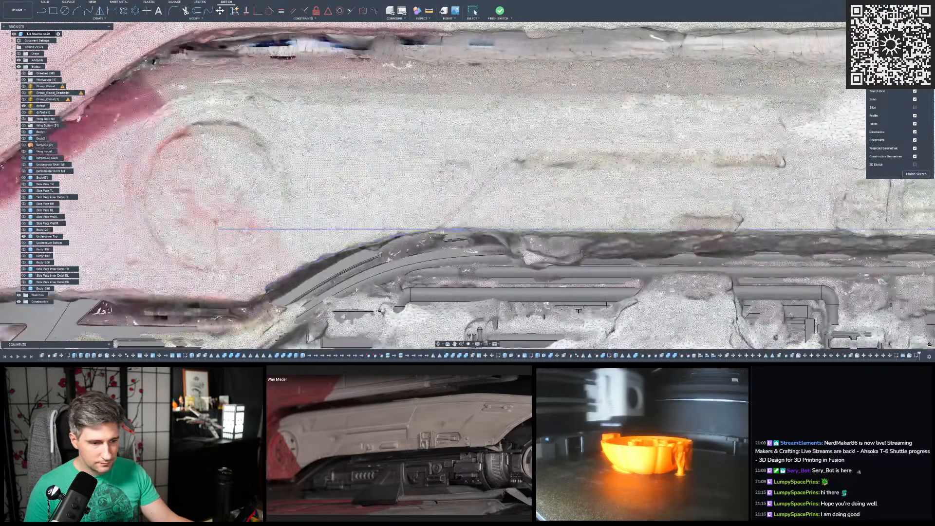
scroll(520, 228, down, 5)
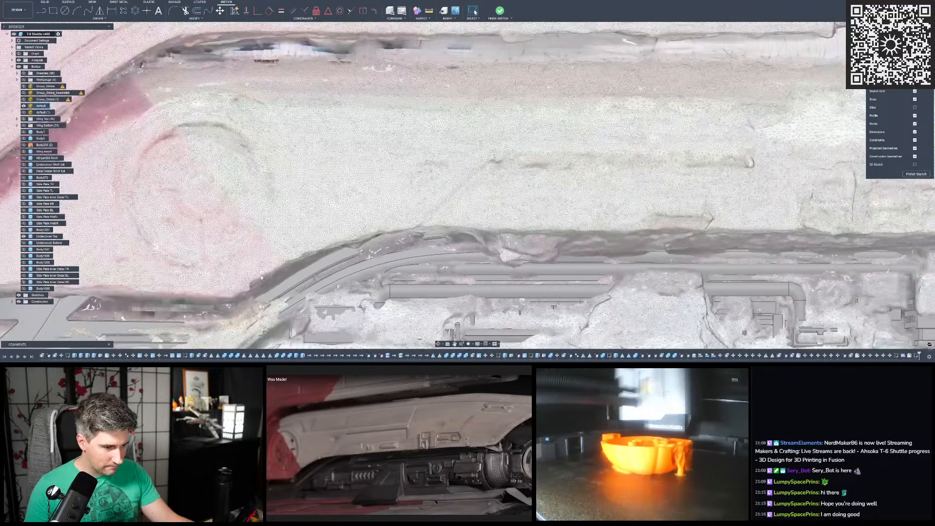
scroll(324, 284, up, 4)
scroll(507, 250, down, 2)
scroll(327, 277, up, 3)
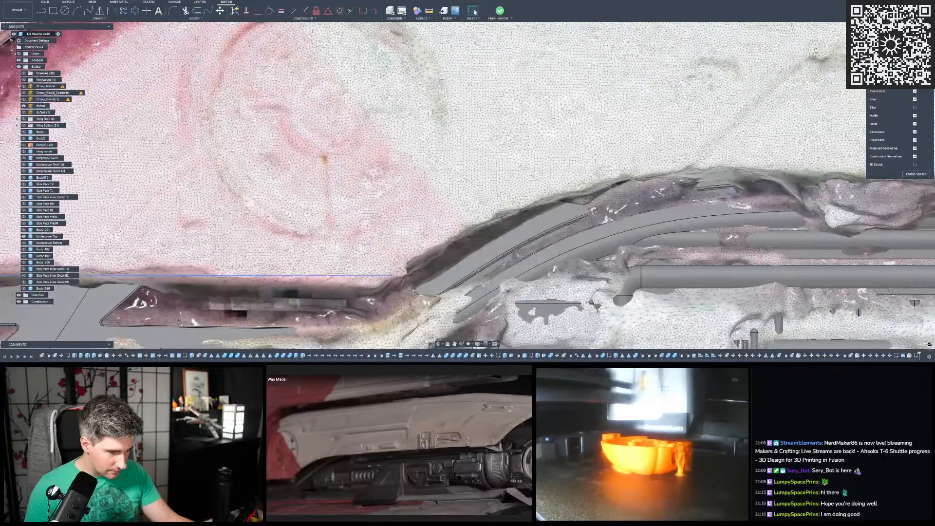
scroll(325, 278, down, 3)
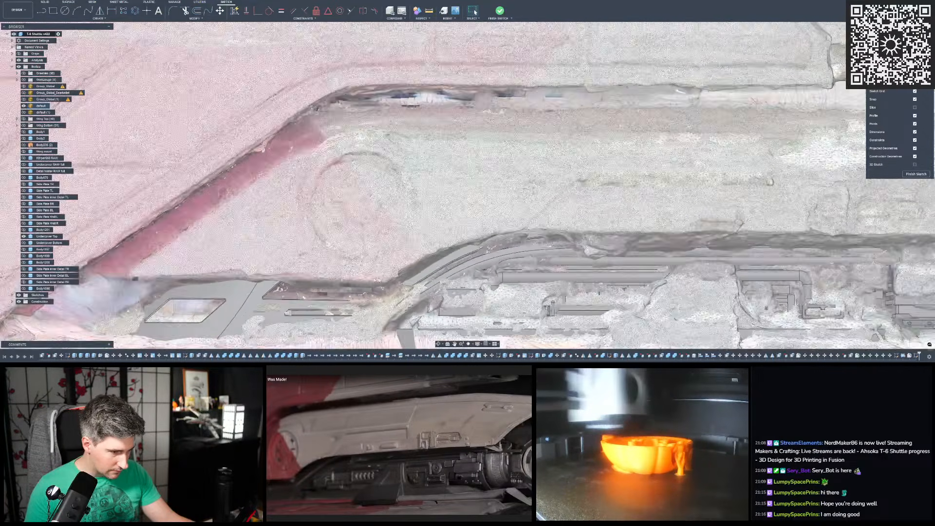
scroll(450, 249, up, 3)
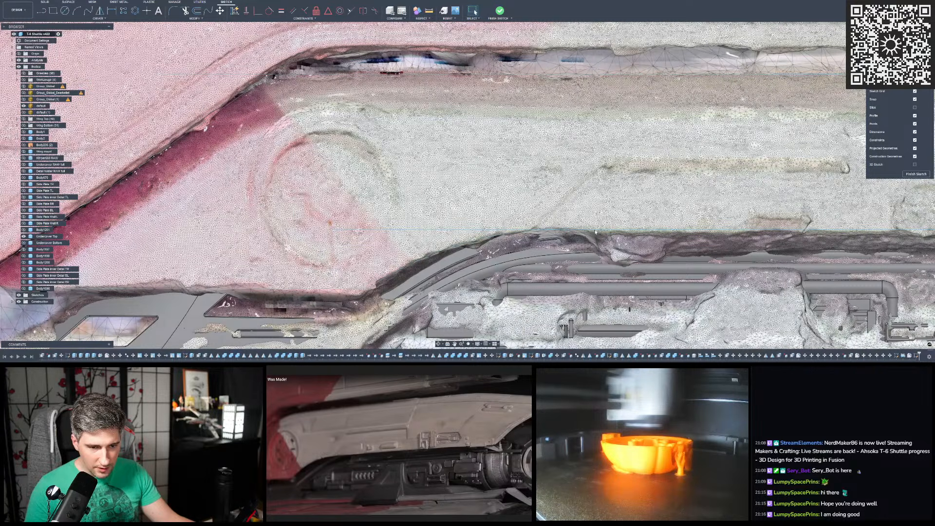
scroll(341, 235, down, 5)
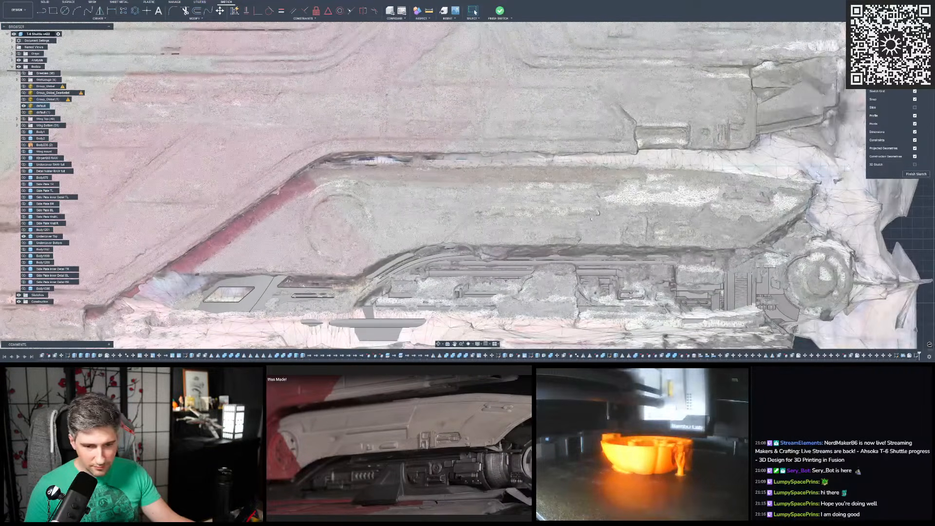
scroll(668, 209, up, 3)
scroll(695, 274, up, 4)
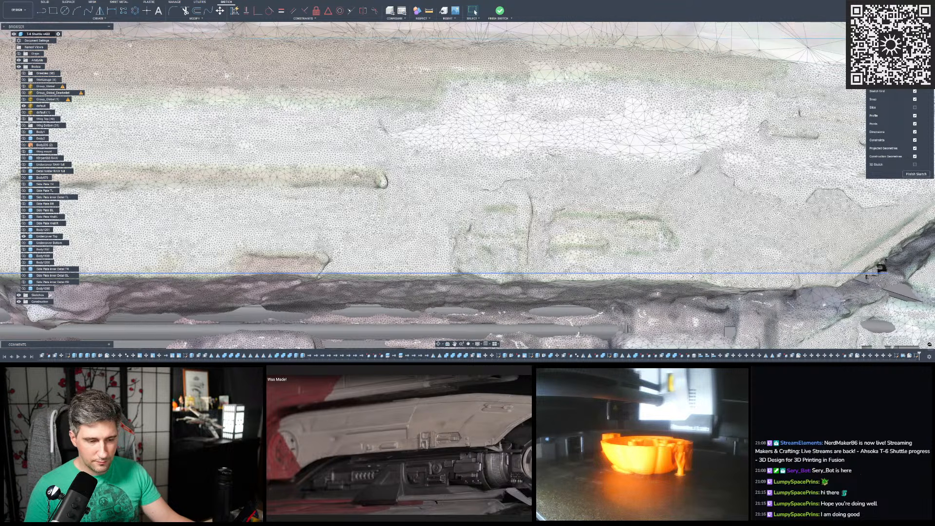
scroll(691, 276, down, 3)
scroll(691, 276, down, 1)
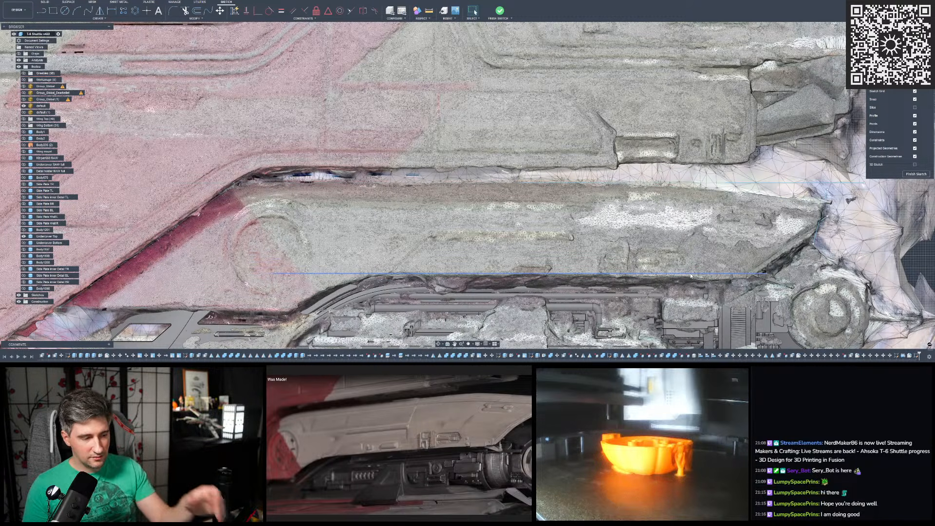
scroll(720, 272, up, 3)
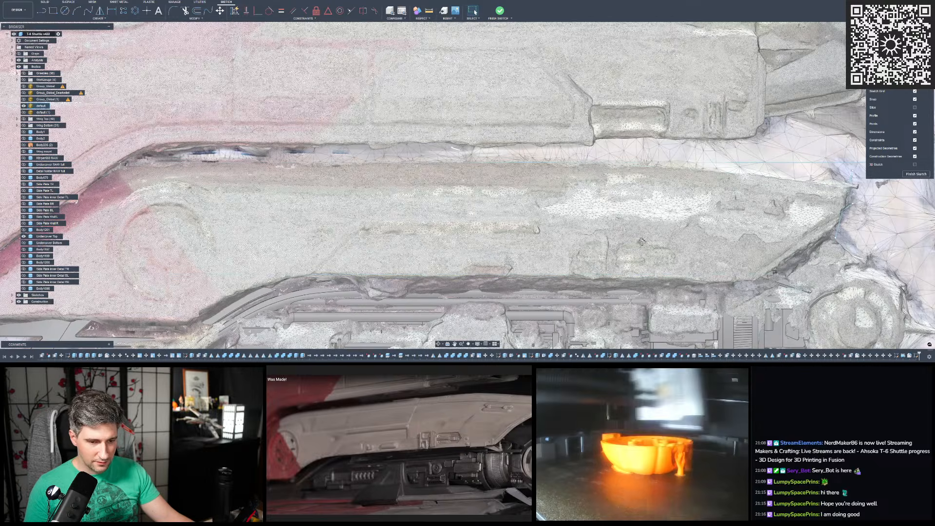
mouse_move(642, 241)
shift+middle_down()
mouse_move(760, 243)
mouse_move(541, 236)
shift+middle_up()
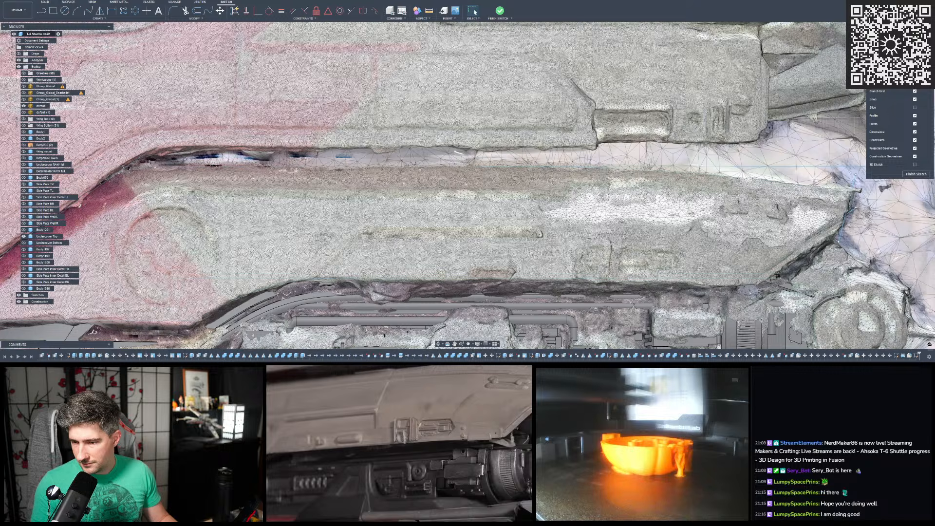
- Swap the default mesh for the default (1) mesh and examine the cover's lower edge on it from the opposite side
scroll(395, 82, down, 6)
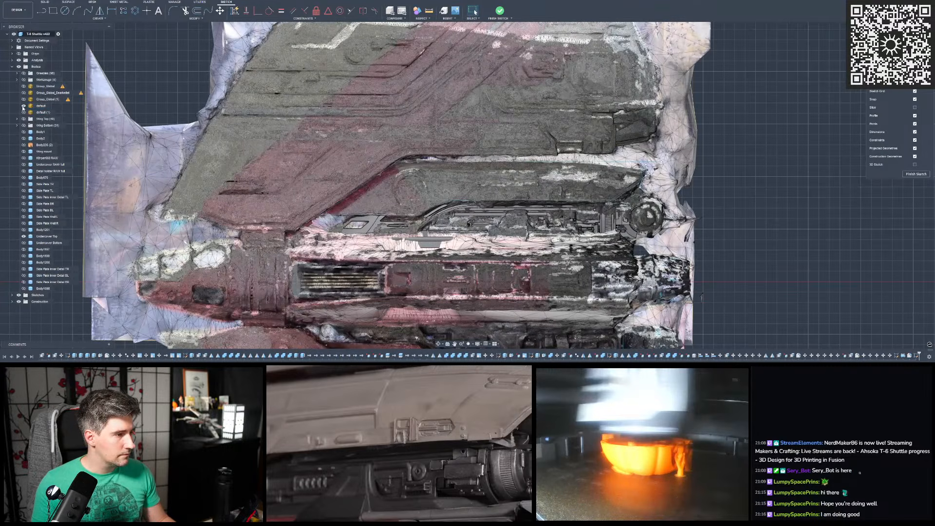
click(24, 105)
click(23, 112)
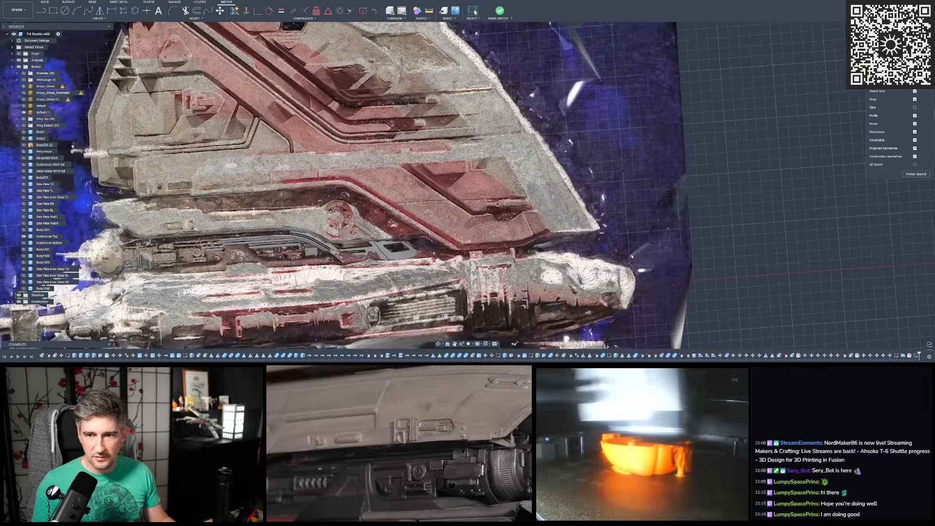
click(915, 82)
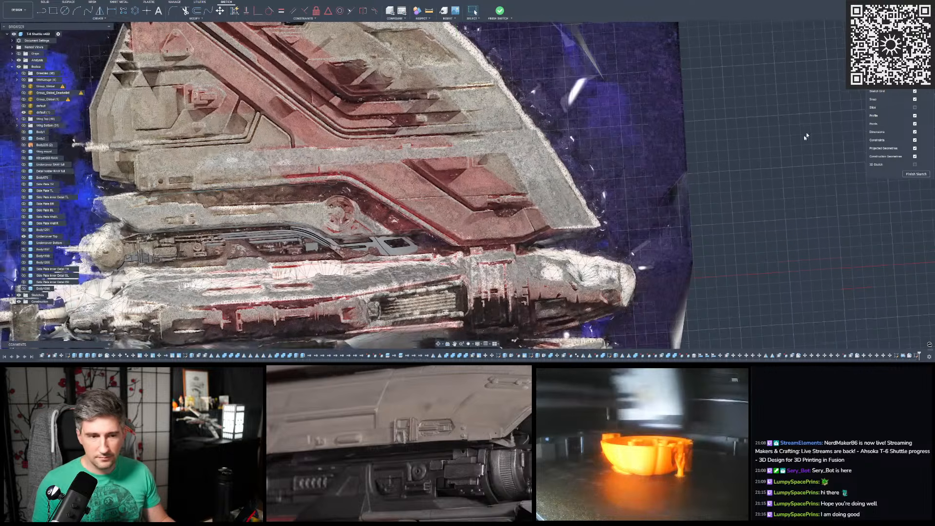
scroll(426, 181, up, 1)
scroll(426, 181, up, 5)
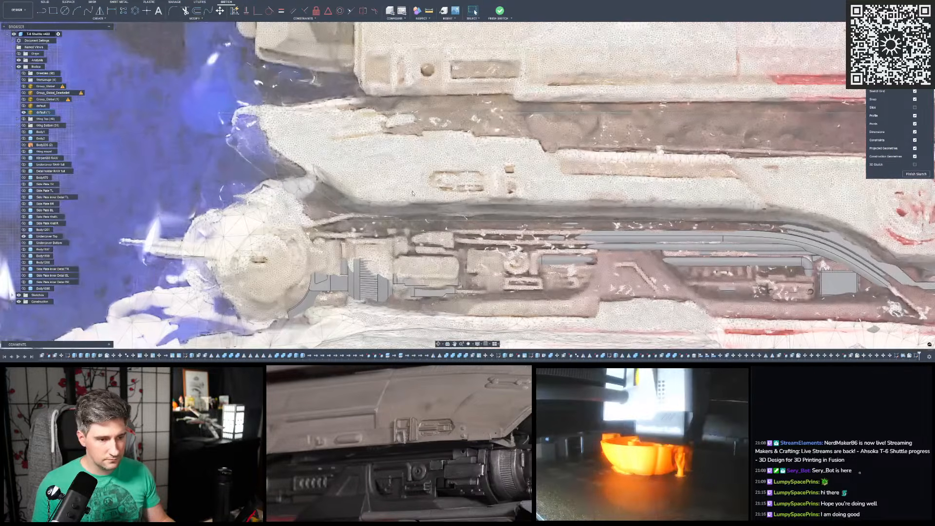
scroll(243, 244, down, 4)
scroll(331, 220, up, 4)
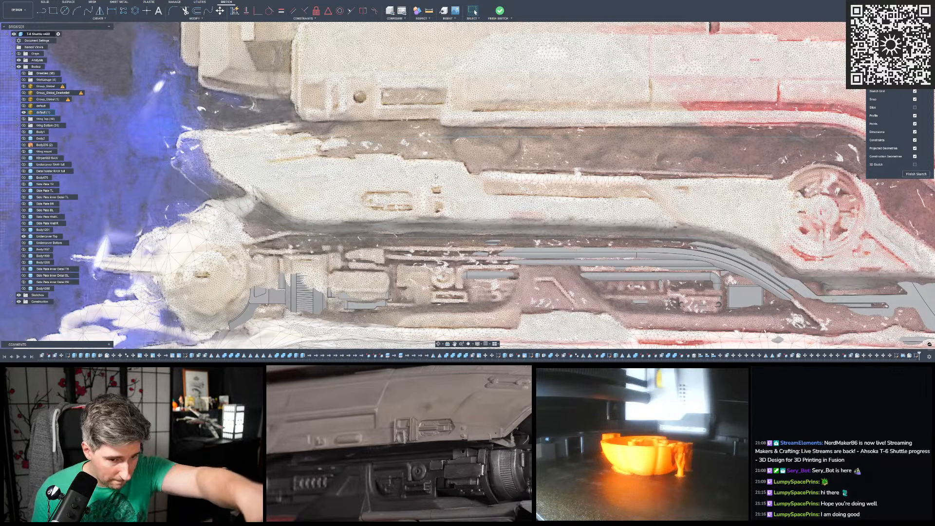
scroll(434, 240, down, 2)
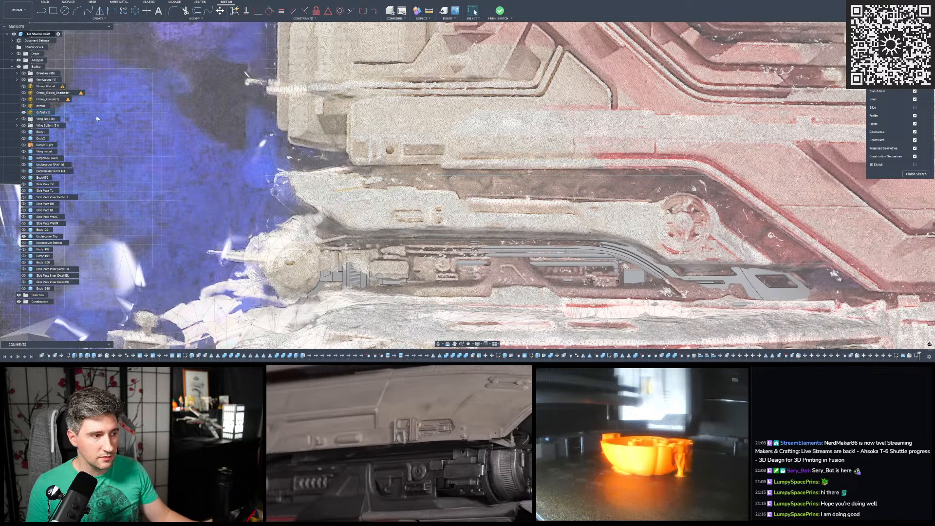
- Return to the default mesh facing the sketch and examine the rear part of the cover's lower edge
scroll(279, 167, up, 10)
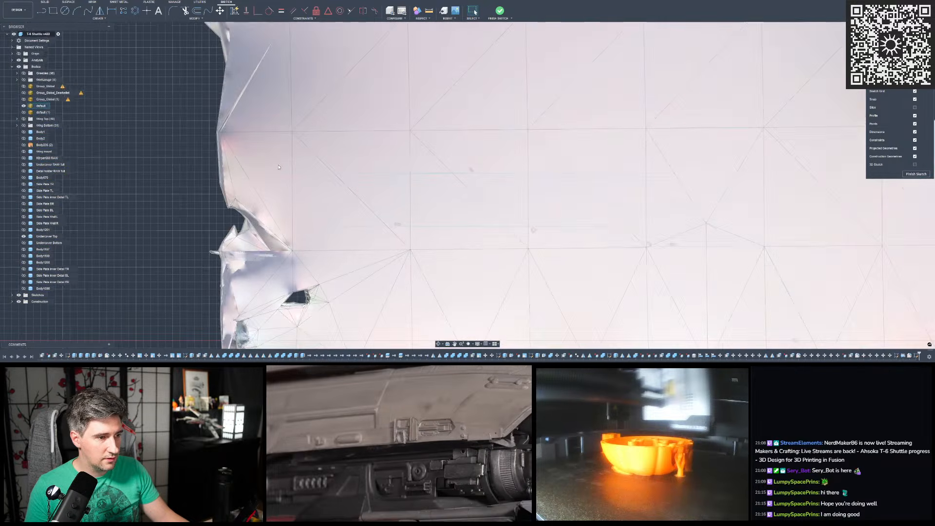
scroll(279, 167, down, 10)
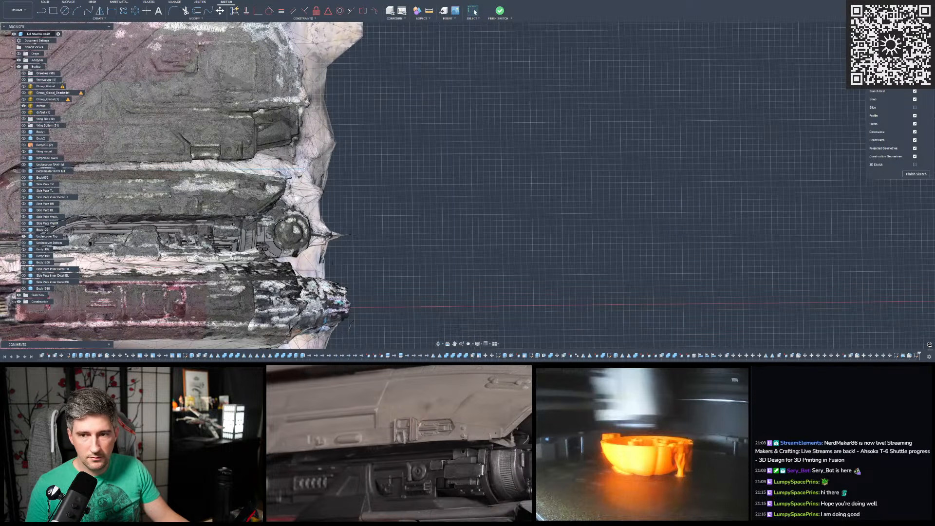
click(914, 83)
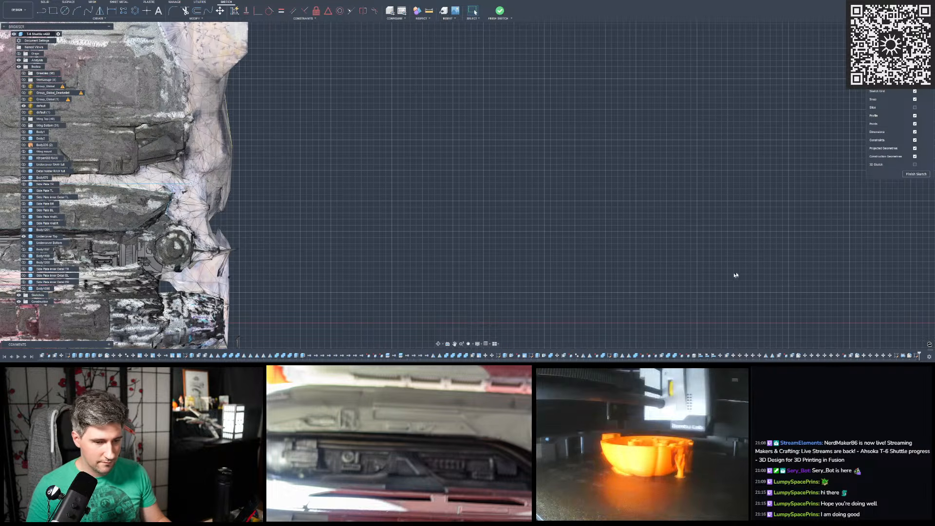
scroll(749, 265, down, 6)
scroll(479, 248, up, 8)
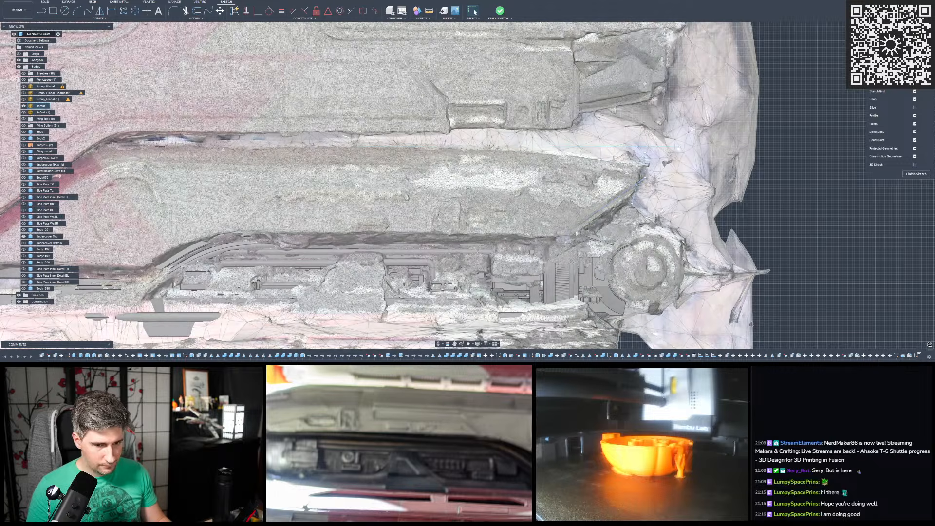
scroll(516, 253, up, 3)
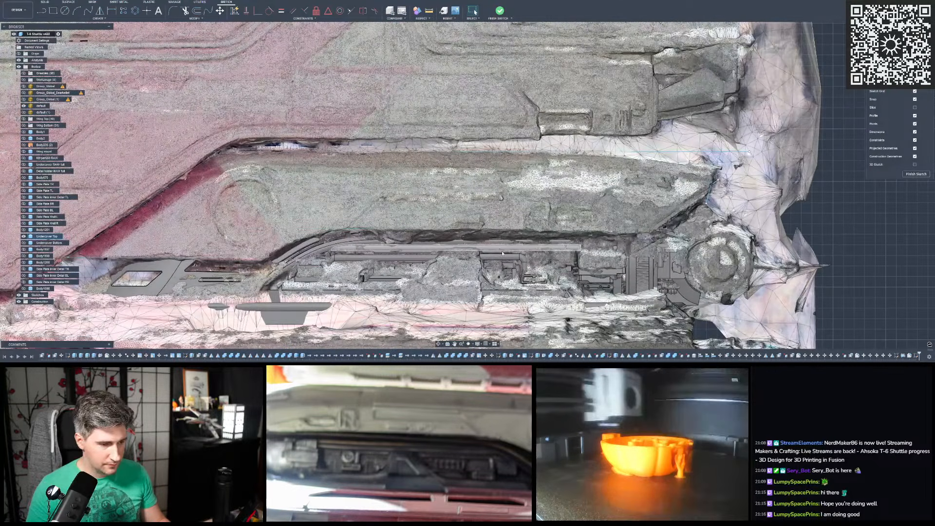
scroll(503, 249, up, 3)
scroll(395, 227, down, 2)
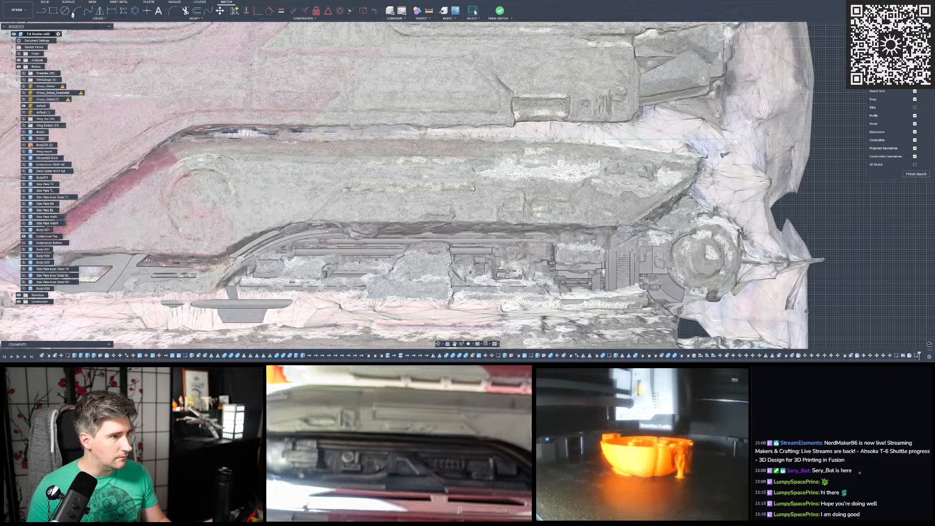
- Draw a shallow three-point arc along the rear part of the cover's lower edge, from the slanted rear edge forward to the long lower line
click(77, 11)
scroll(600, 215, up, 5)
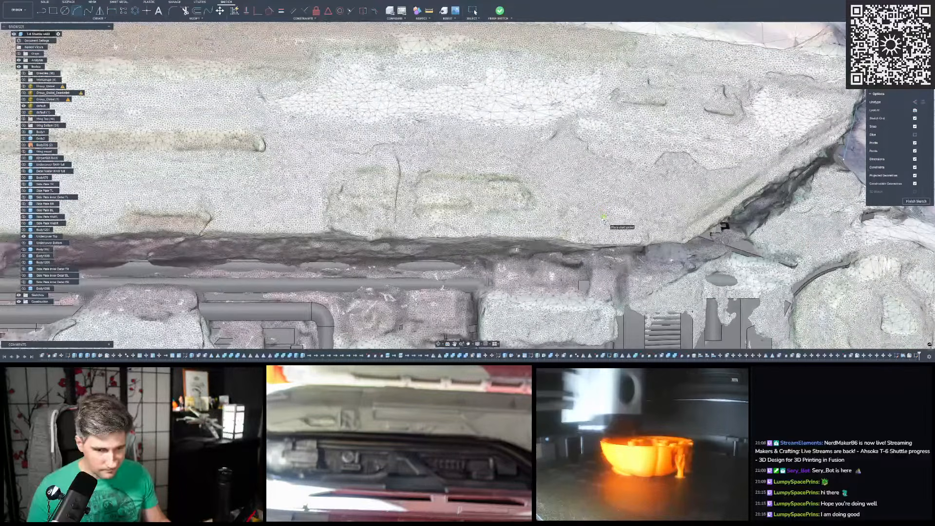
scroll(647, 232, up, 3)
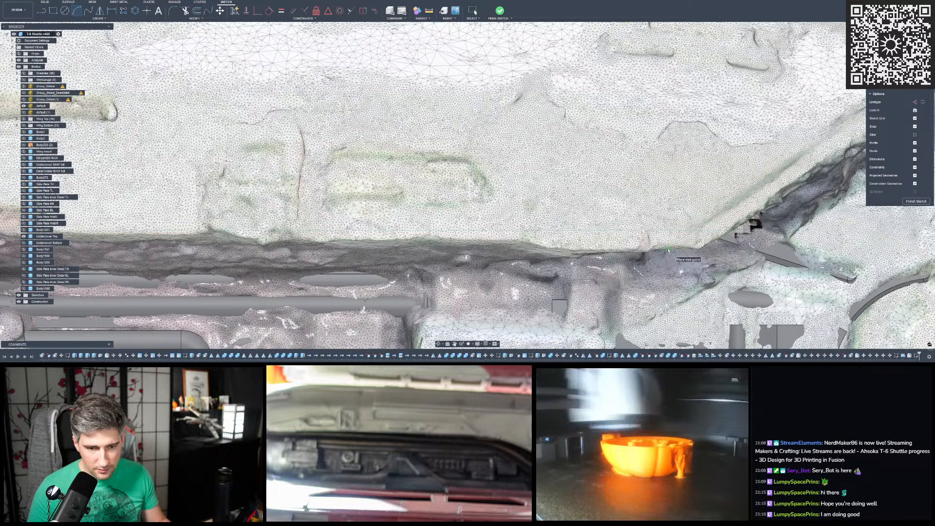
scroll(672, 253, down, 4)
scroll(697, 266, down, 2)
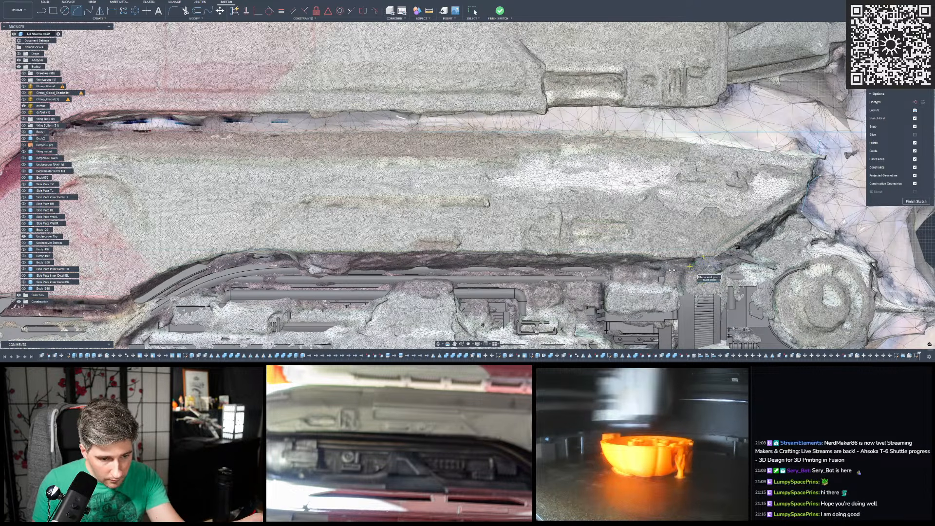
click(522, 250)
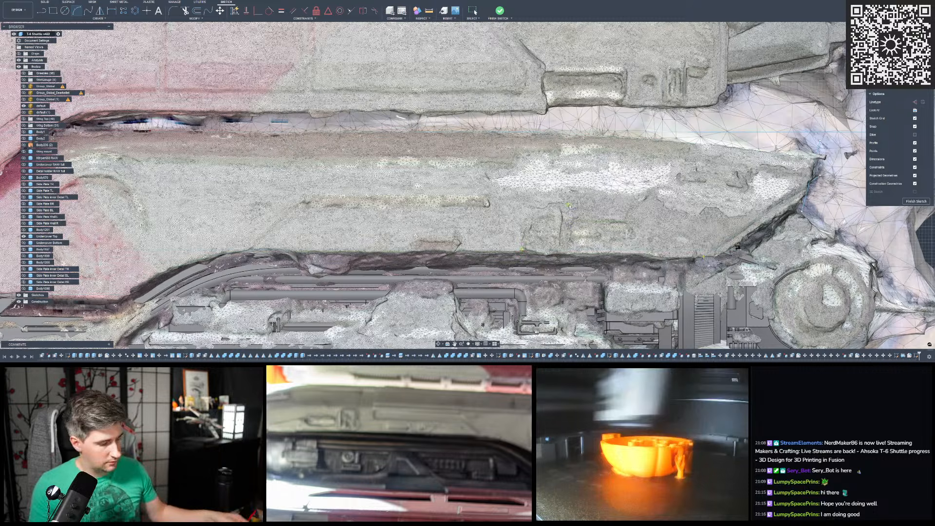
scroll(610, 223, up, 2)
scroll(611, 223, up, 1)
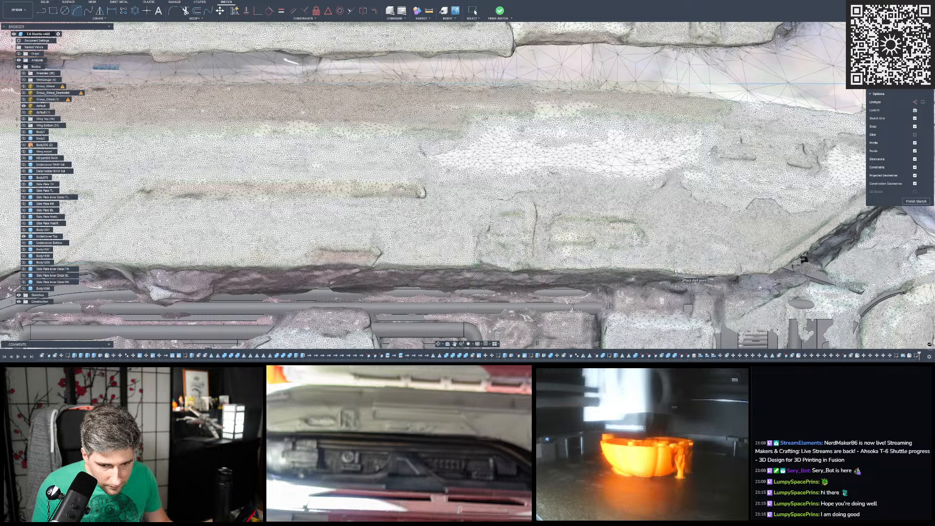
- Shift the long lower line slightly down beside the new rear arc to follow the cover's lower edge on the mesh
click(473, 11)
click(519, 264)
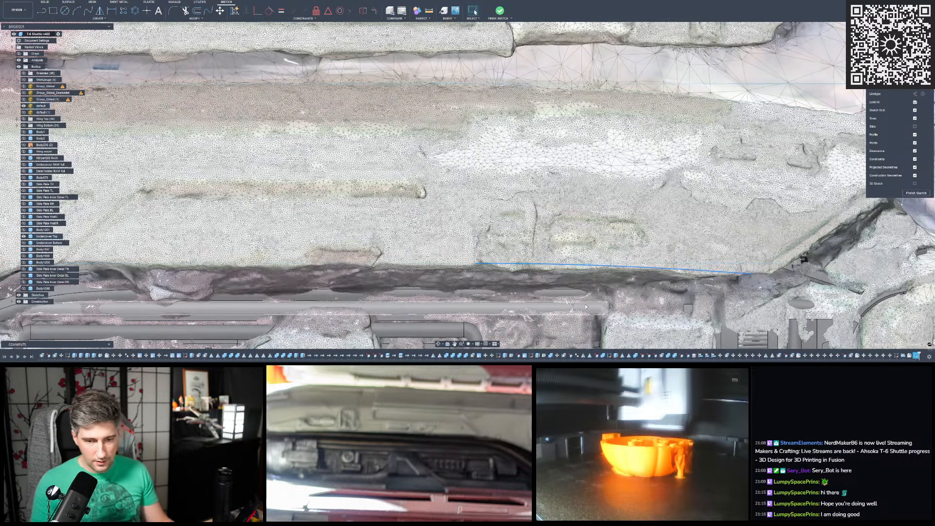
scroll(521, 297, down, 5)
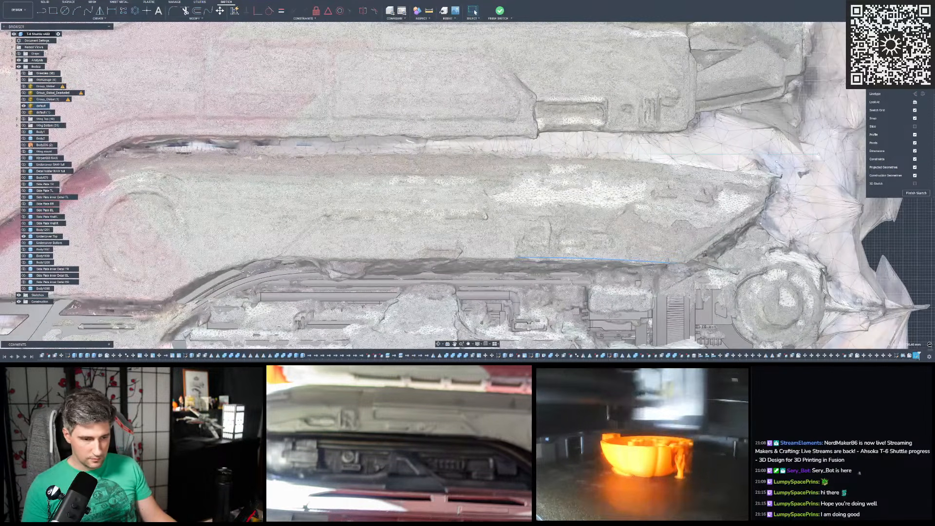
scroll(496, 260, up, 2)
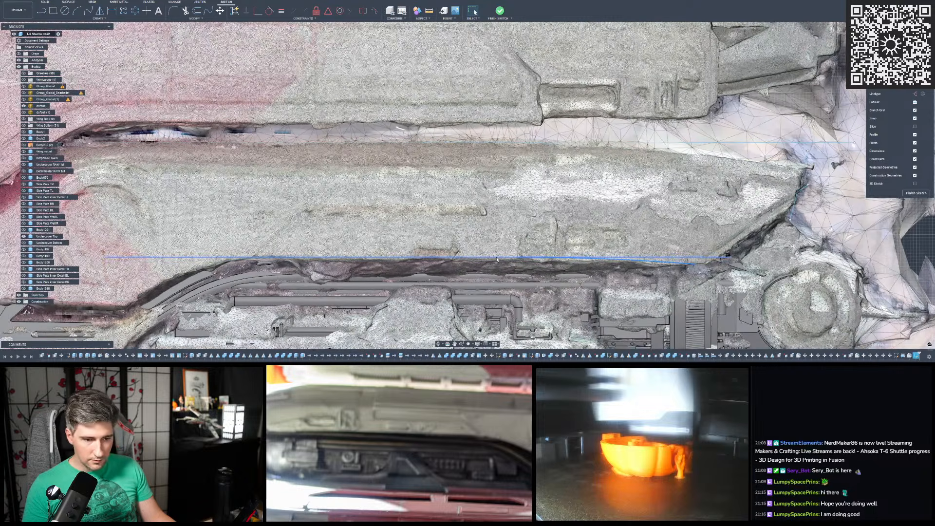
click(494, 252)
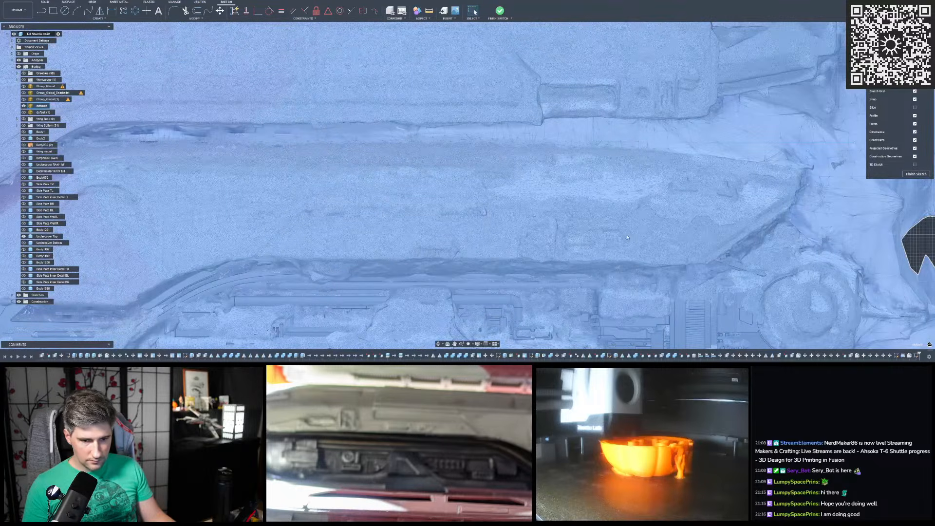
key(Escape)
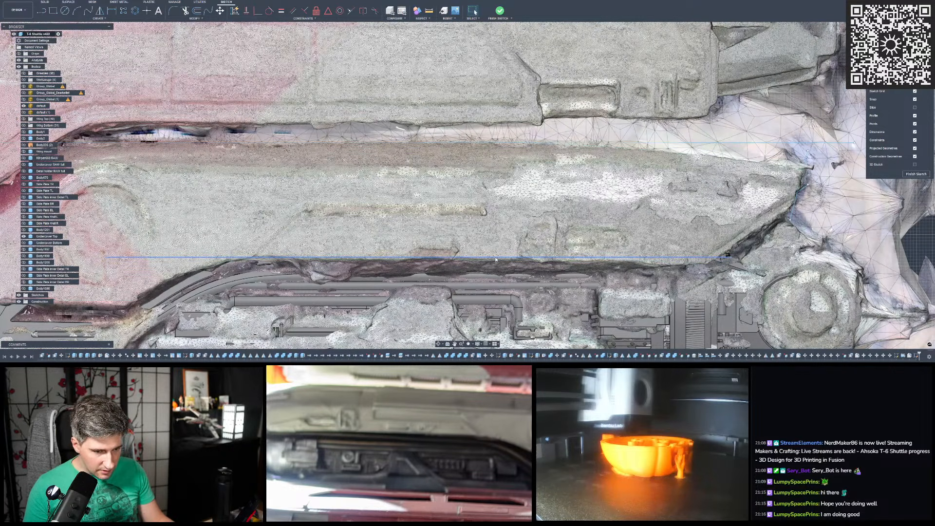
drag(496, 258, 496, 259)
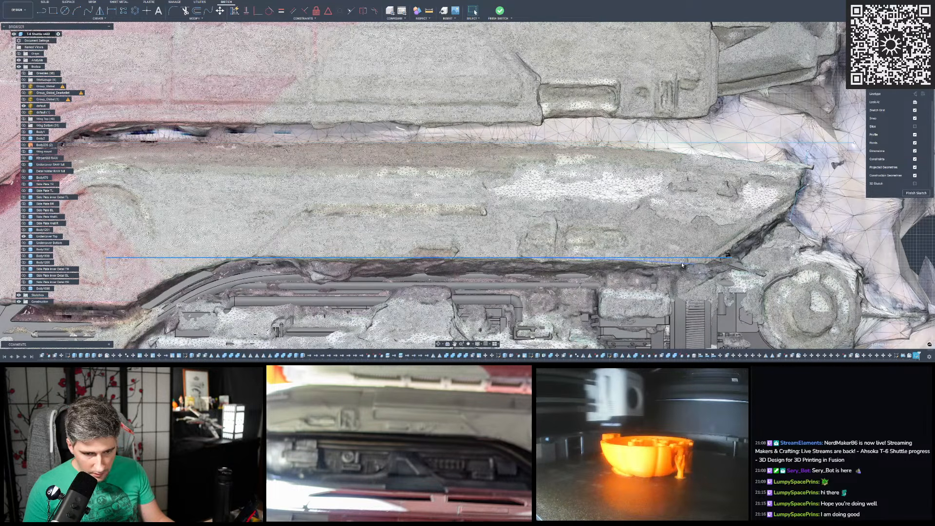
scroll(682, 265, up, 3)
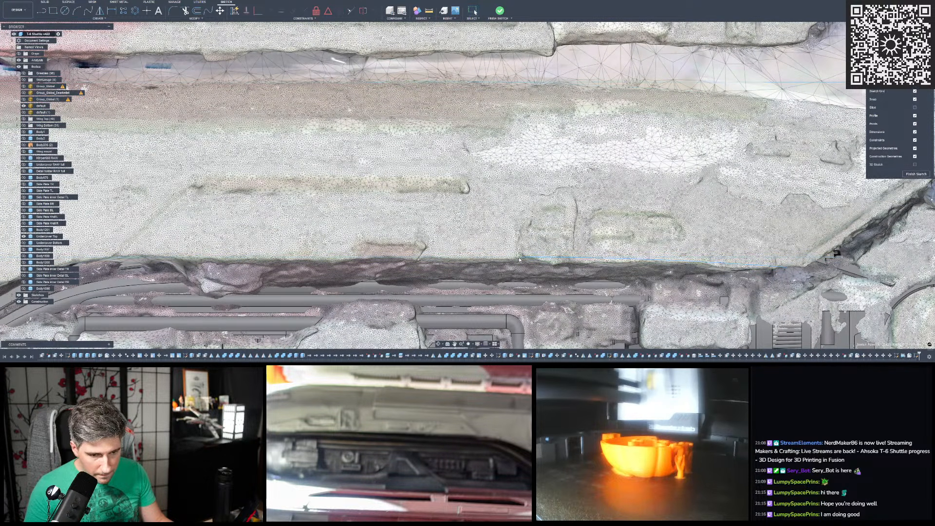
click(519, 259)
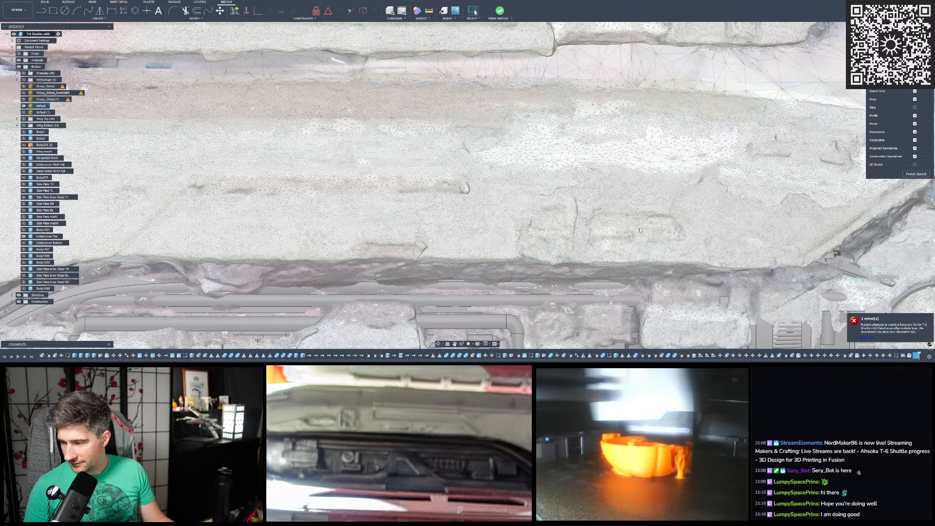
- Finish the cover outline sketch and hide the scan mesh so only the sketch and the modelled hull part are shown
scroll(630, 228, down, 3)
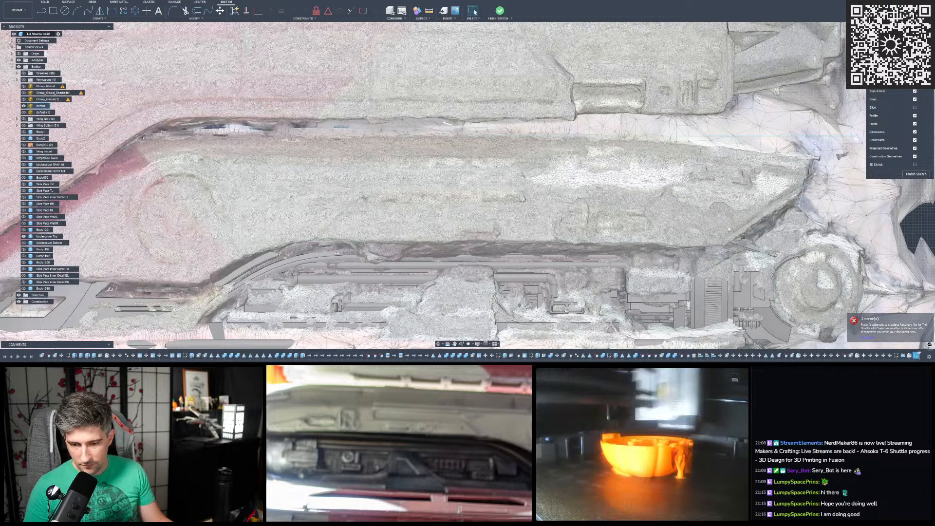
scroll(686, 229, down, 2)
scroll(839, 229, up, 2)
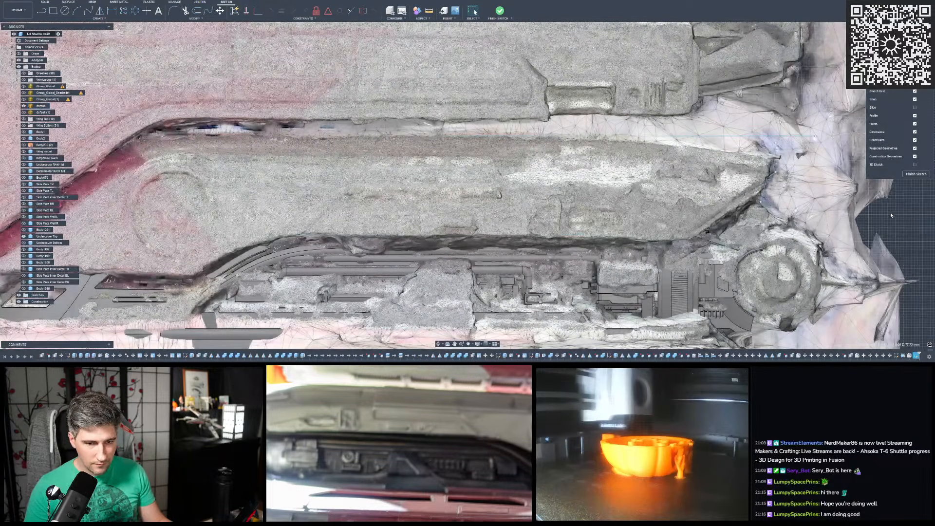
scroll(667, 238, up, 3)
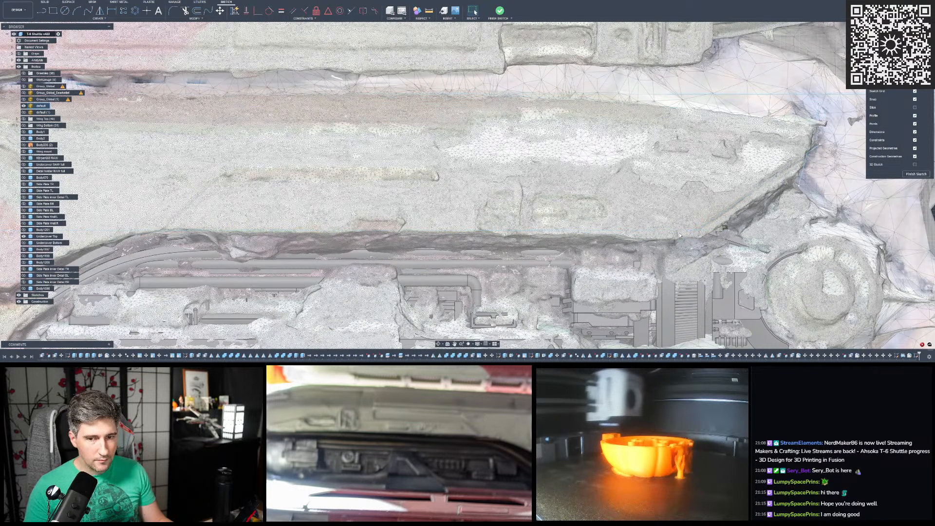
scroll(785, 123, down, 5)
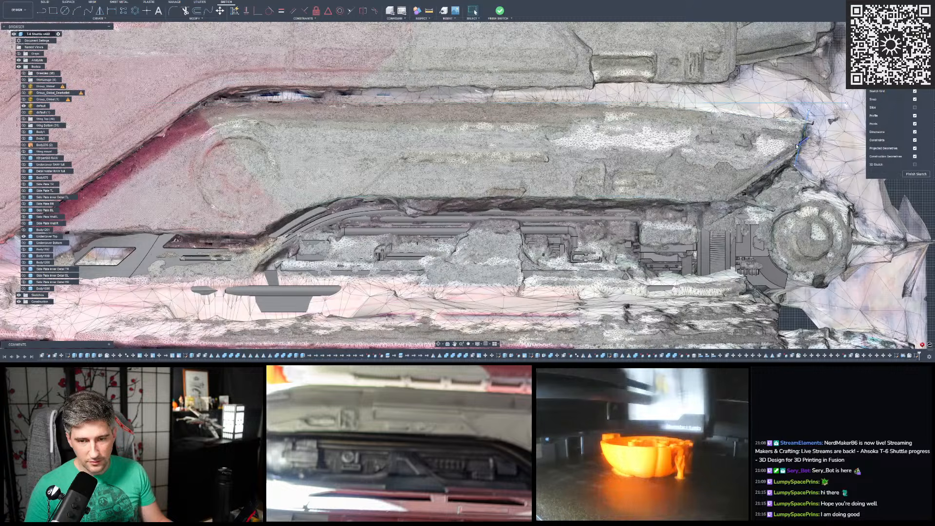
scroll(793, 145, down, 1)
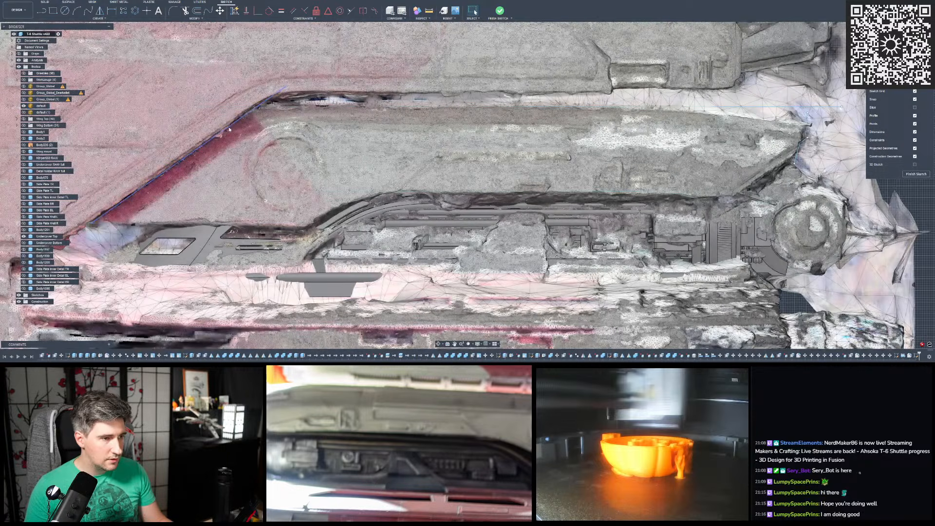
scroll(272, 109, down, 3)
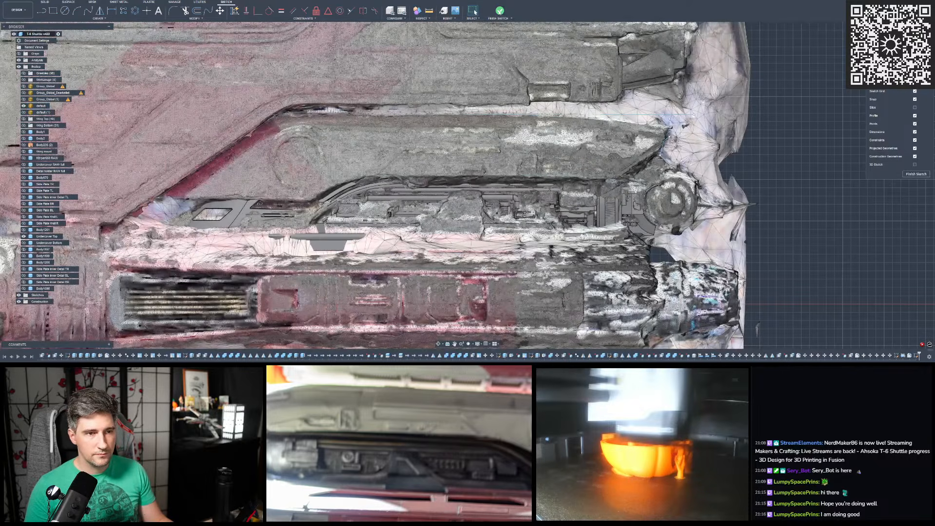
click(499, 11)
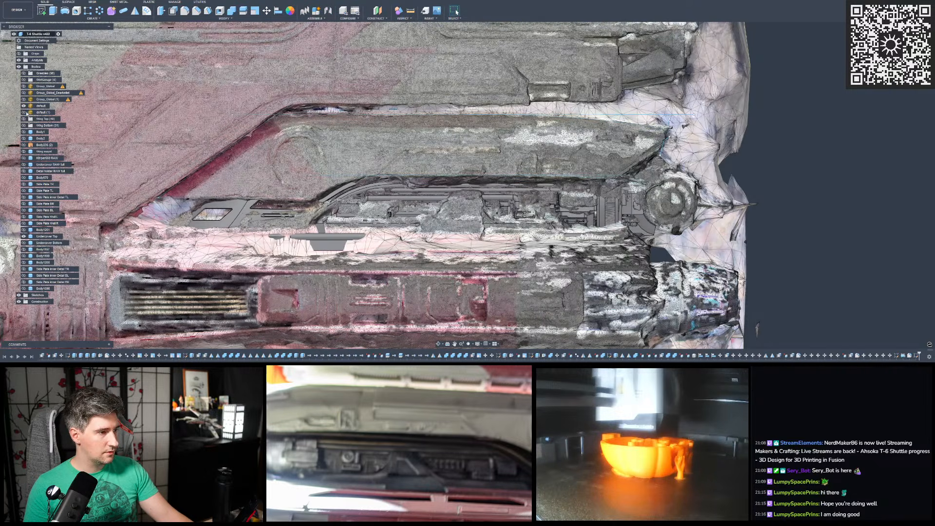
click(24, 112)
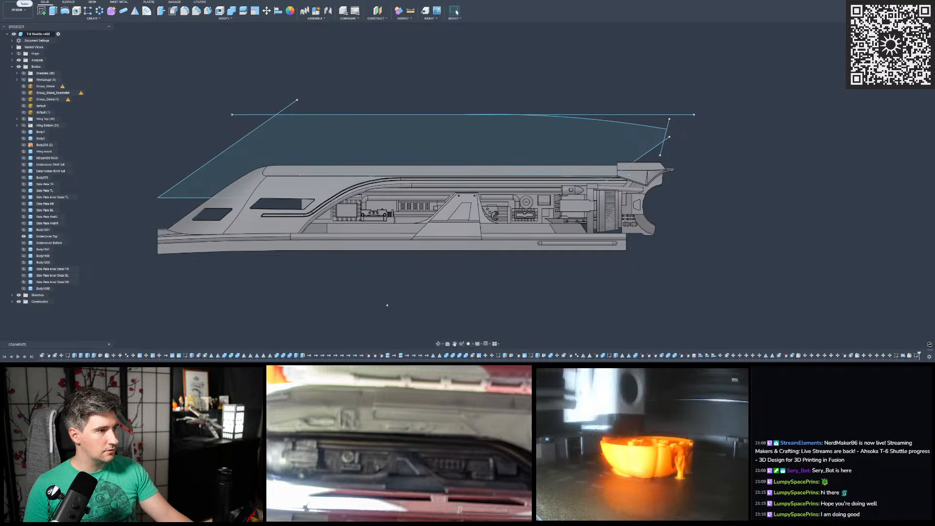
- Save the design as a new version with the default version description
key(ctrl+s)
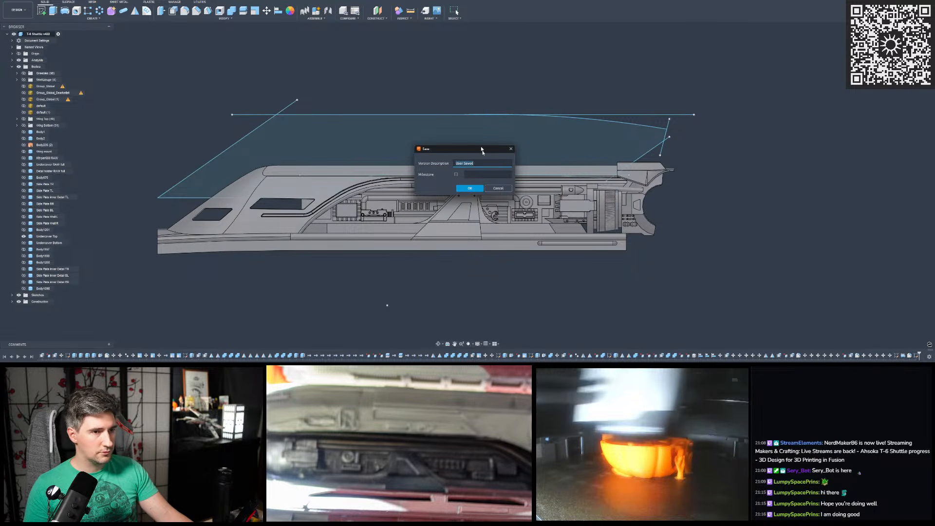
click(470, 188)
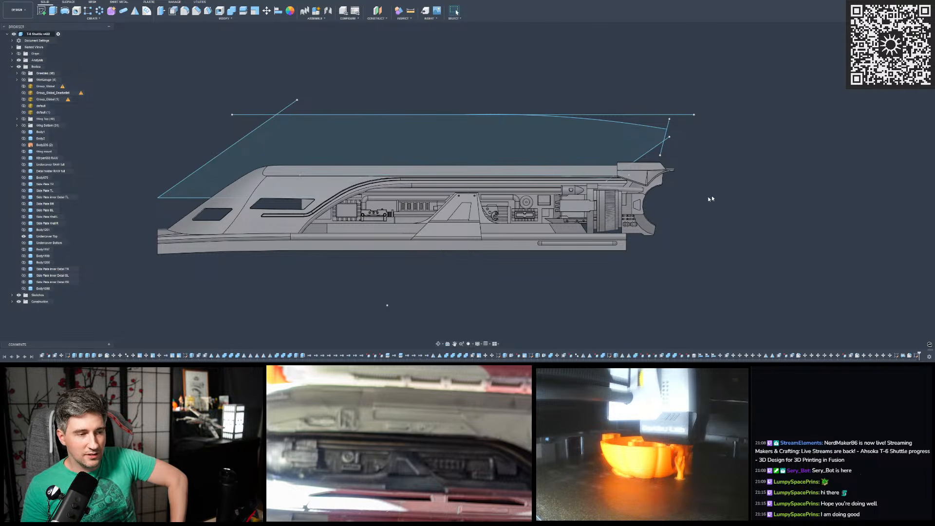
scroll(702, 154, down, 2)
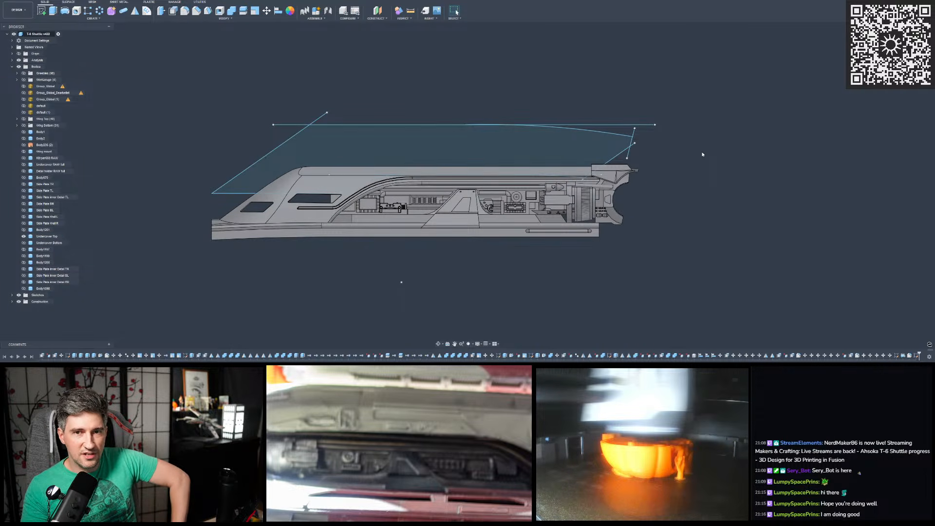
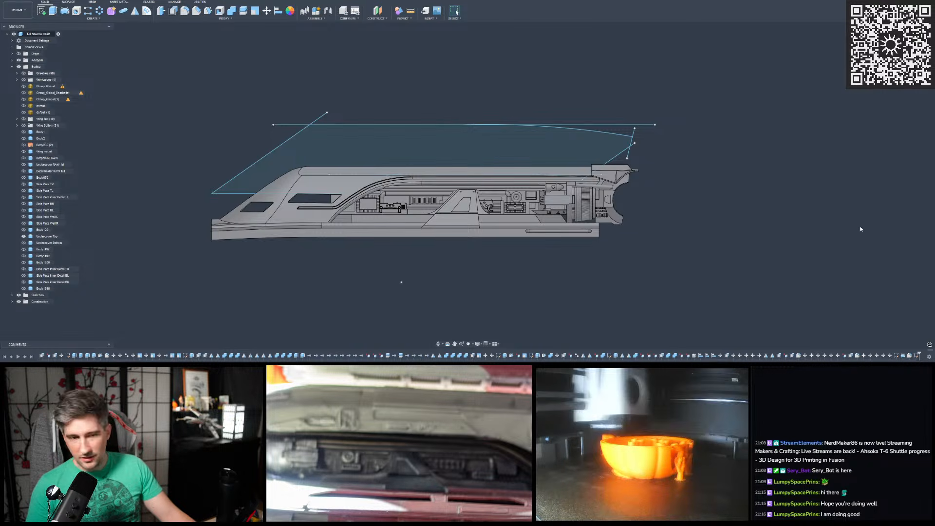
- Turn on the Wing Top and Wing Bottom groups and unisolate the Undercover Top body to bring back the whole shuttle
scroll(293, 147, down, 3)
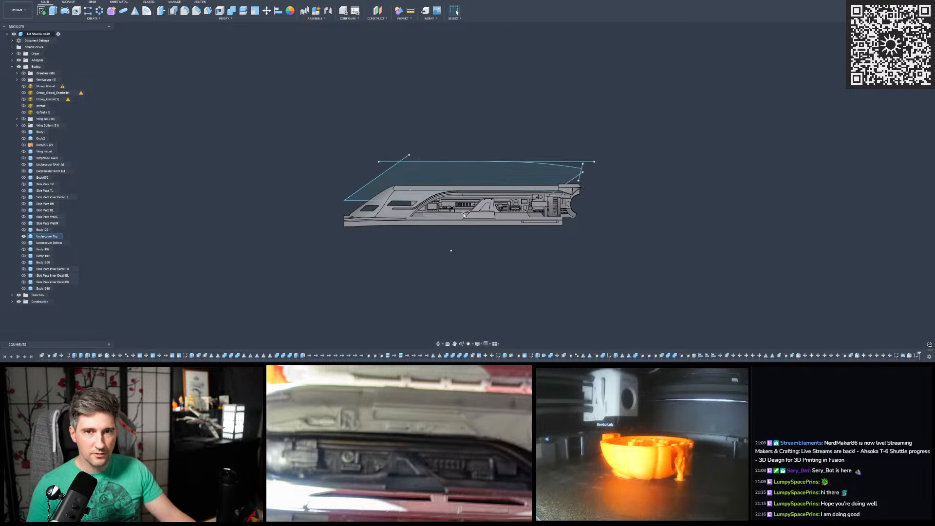
shift+middle_drag(480, 215, 330, 153)
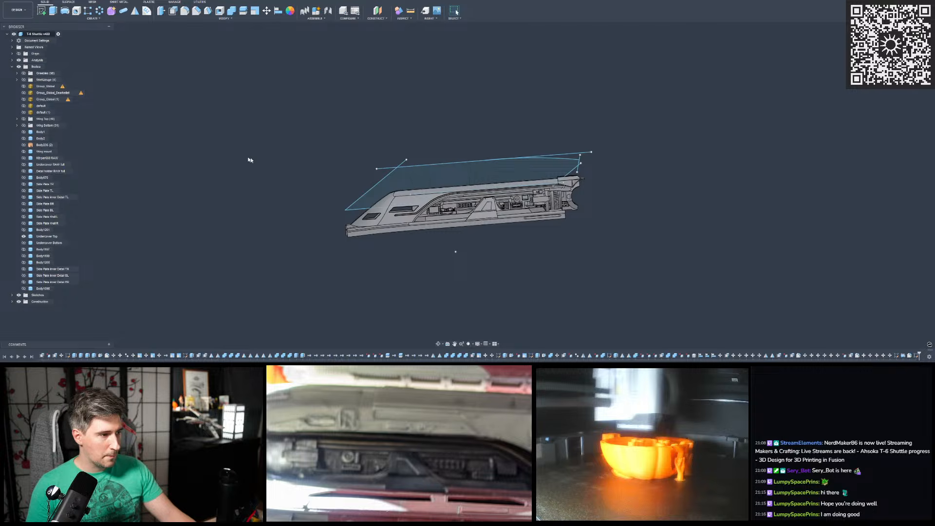
click(23, 120)
click(23, 126)
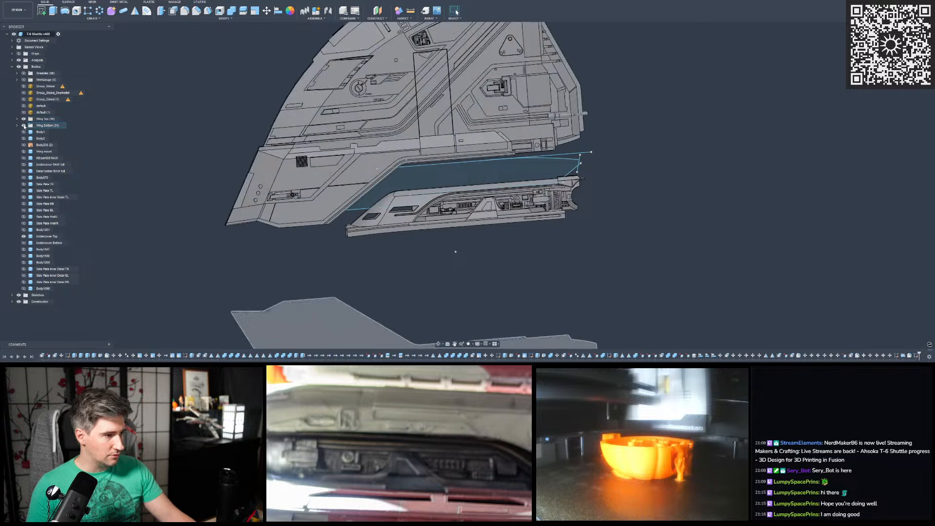
scroll(343, 200, down, 4)
mouse_move(343, 200)
shift+middle_down()
mouse_move(470, 199)
mouse_move(336, 185)
shift+middle_up()
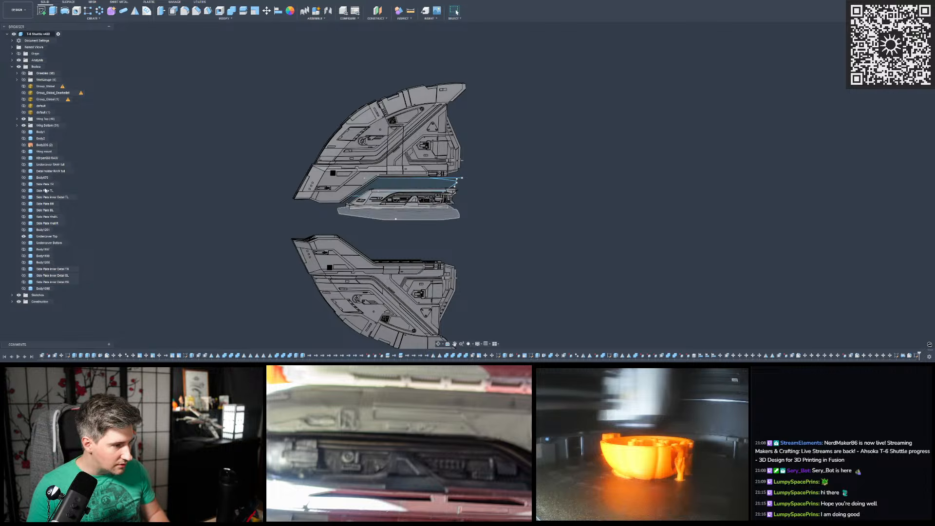
right_click(46, 236)
click(60, 225)
click(205, 197)
shift+middle_drag(428, 178, 401, 193)
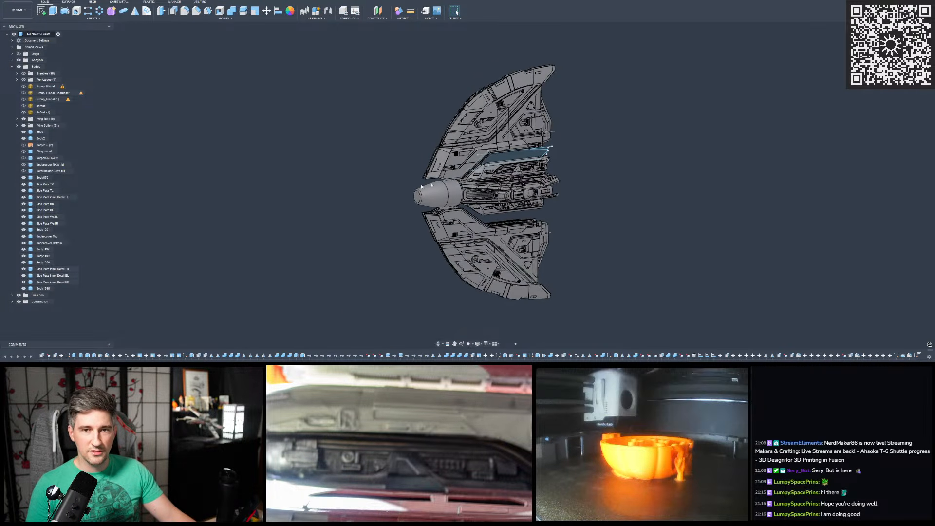
- Examine in side view how the cover outline fits between the upper wing's lower edge and the hull part beneath it
scroll(627, 142, up, 1)
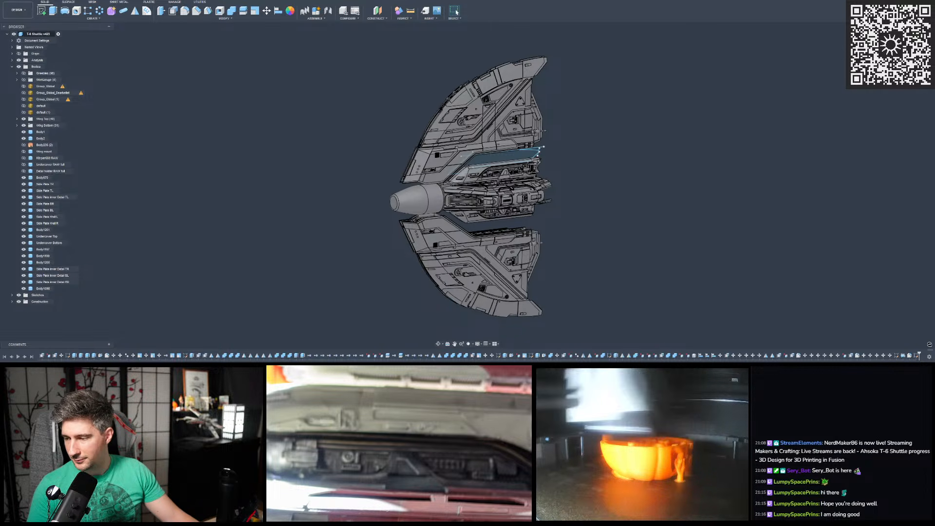
scroll(510, 178, up, 4)
shift+middle_drag(508, 179, 475, 129)
scroll(463, 122, up, 3)
shift+middle_drag(495, 128, 779, 115)
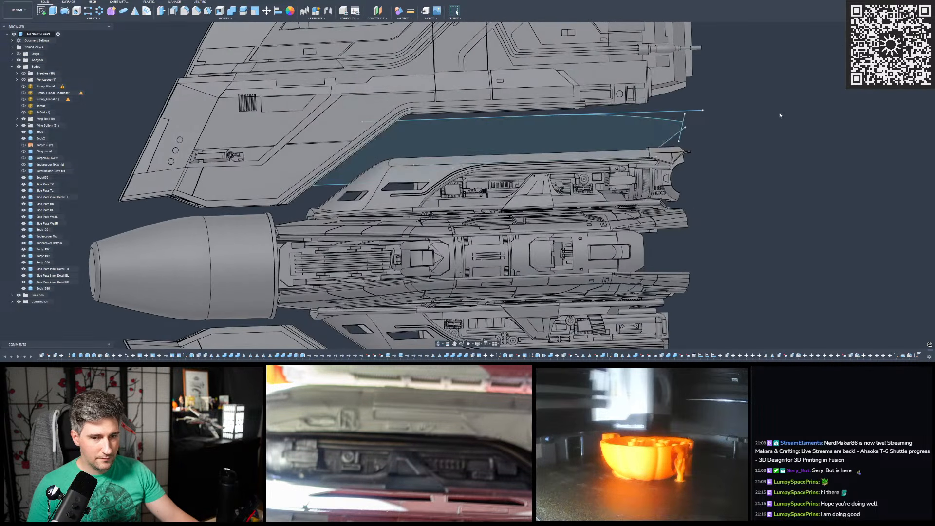
click(897, 47)
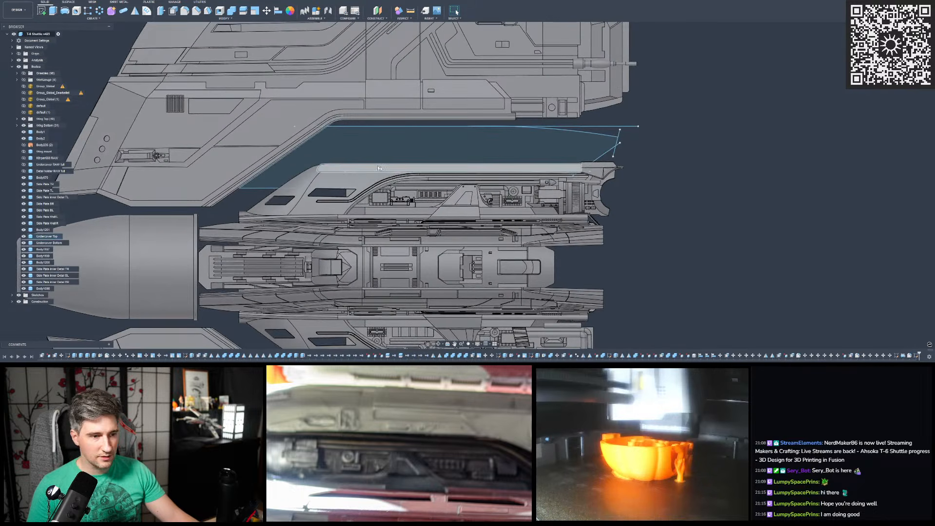
scroll(345, 143, up, 2)
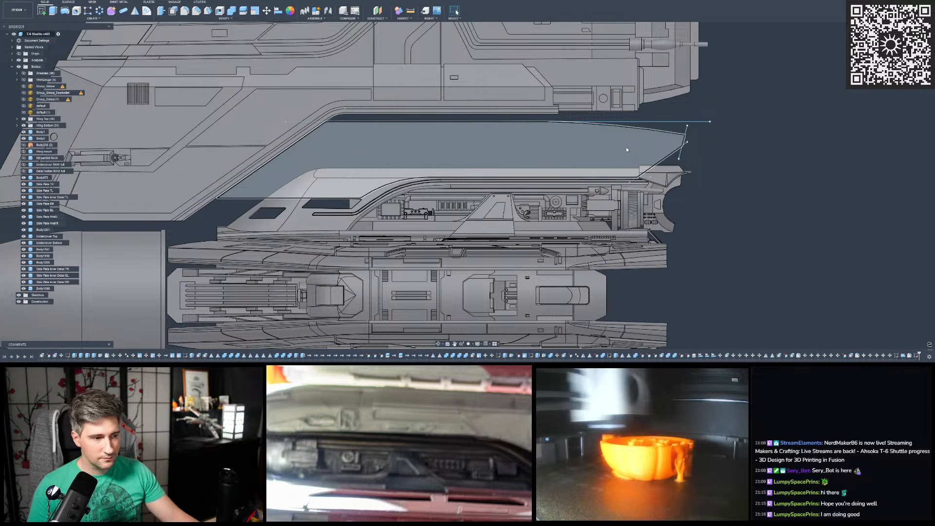
scroll(626, 147, down, 3)
scroll(693, 159, up, 3)
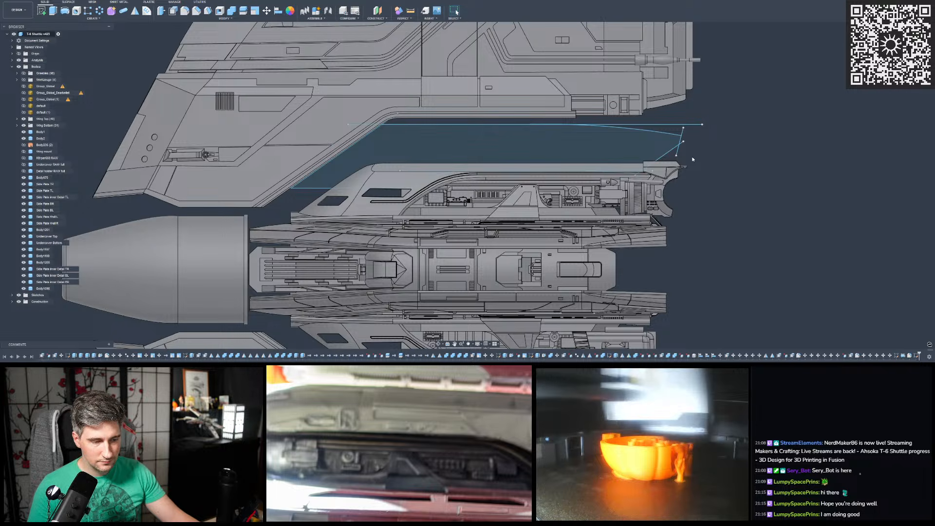
scroll(696, 151, up, 2)
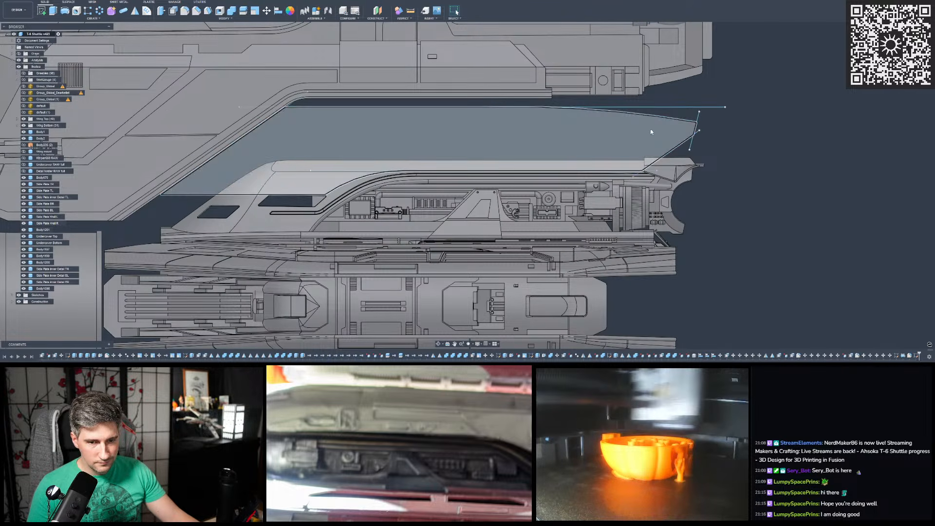
scroll(711, 137, down, 1)
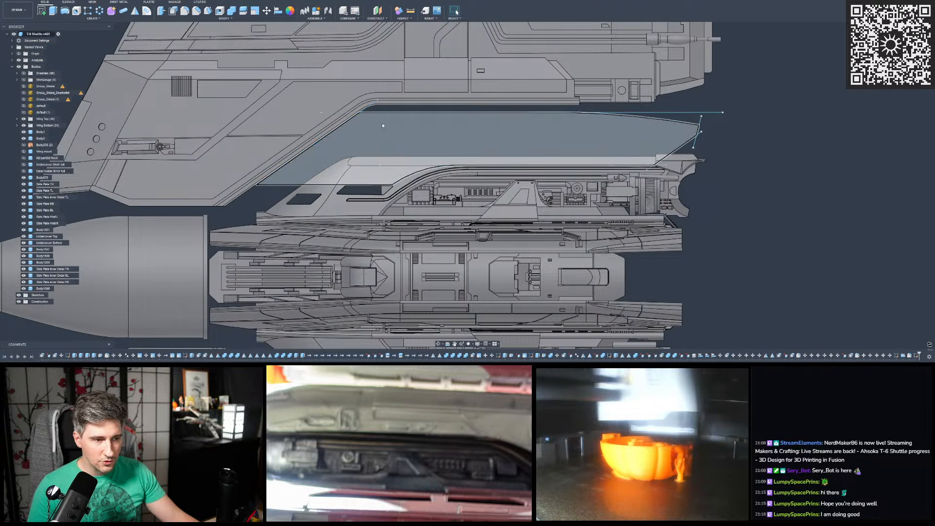
click(419, 134)
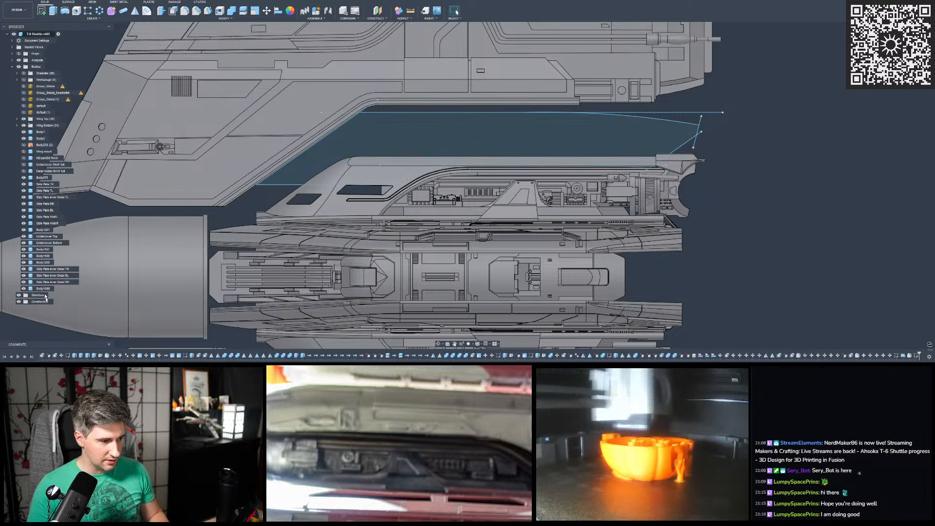
- Isolate the Undercover Top body so the other shuttle bodies are hidden
right_click(46, 237)
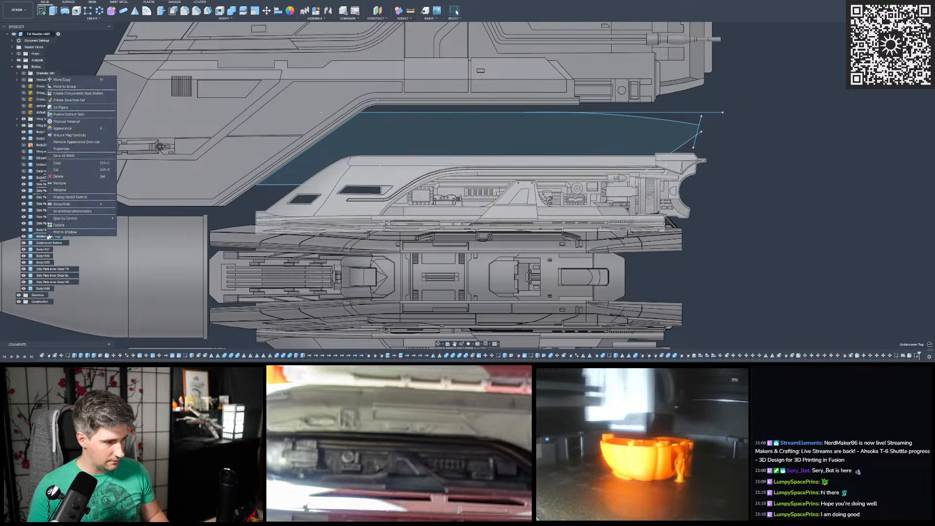
click(57, 225)
click(463, 140)
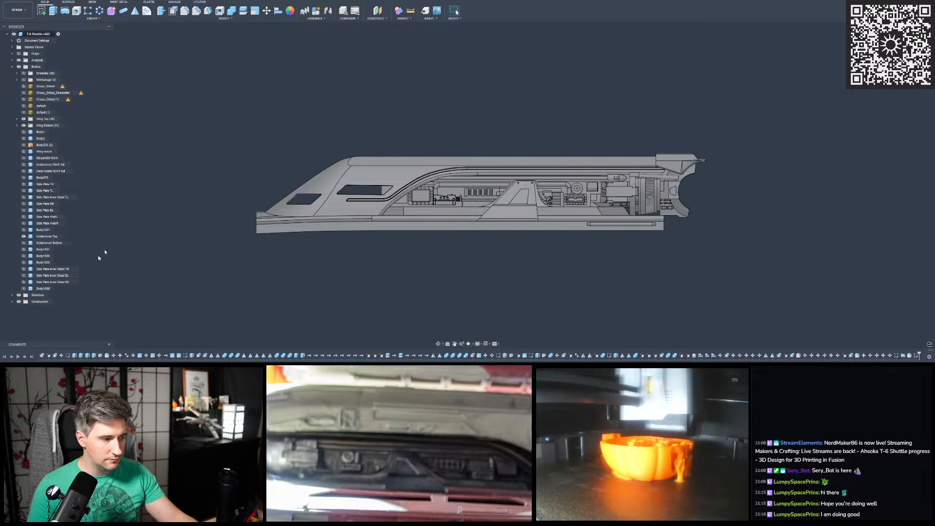
- Find the newest sketch at the end of the sketch list and show the cover outline again above the isolated hull part
click(12, 295)
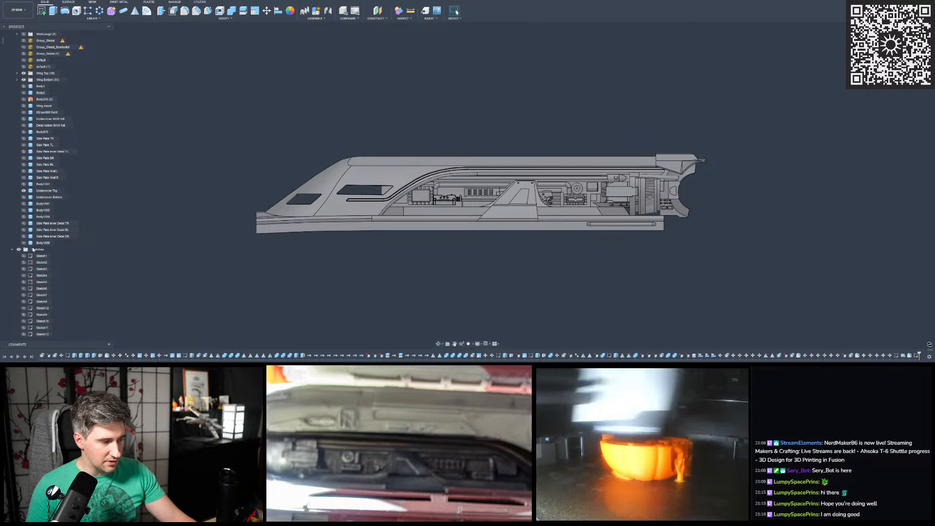
scroll(34, 246, down, 15)
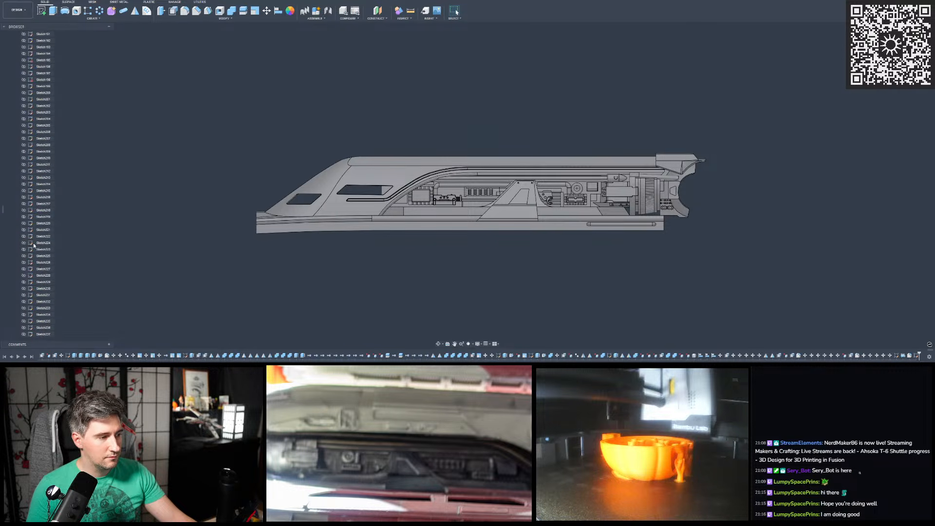
scroll(34, 246, down, 13)
scroll(34, 246, down, 15)
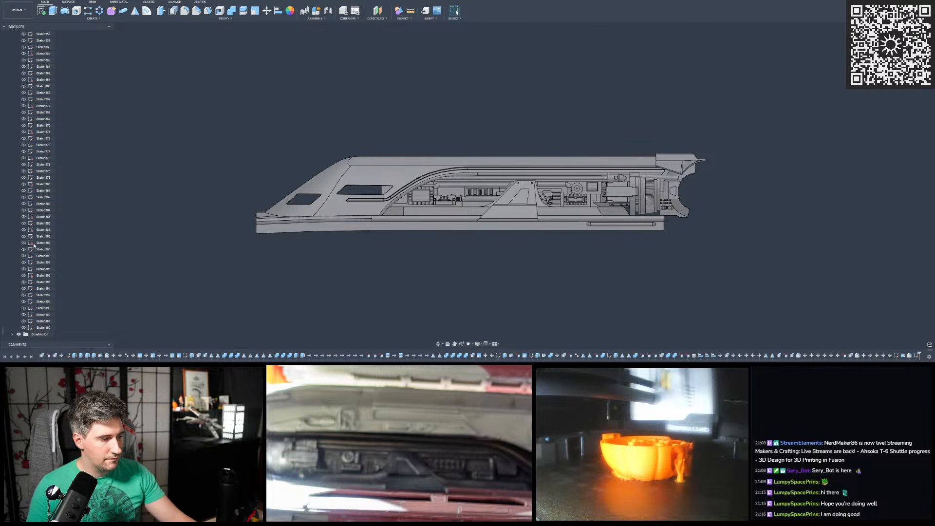
click(24, 327)
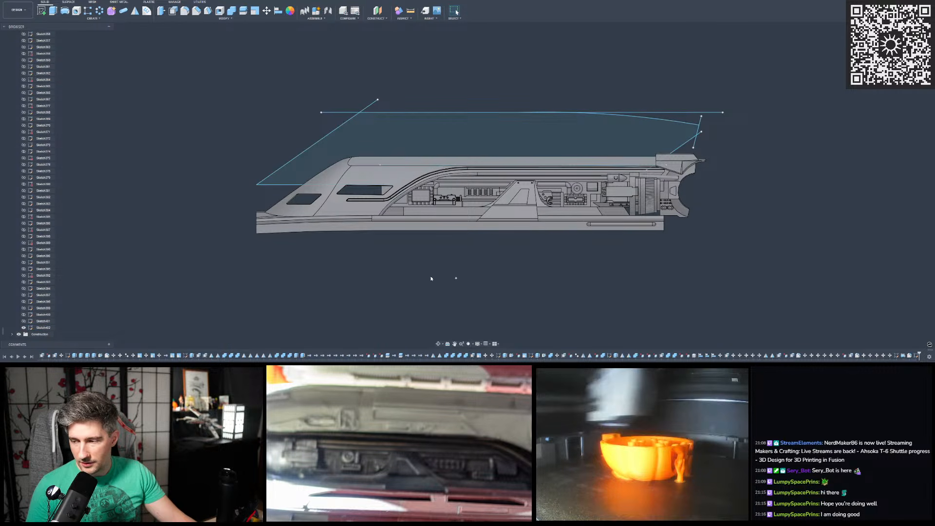
scroll(405, 196, up, 1)
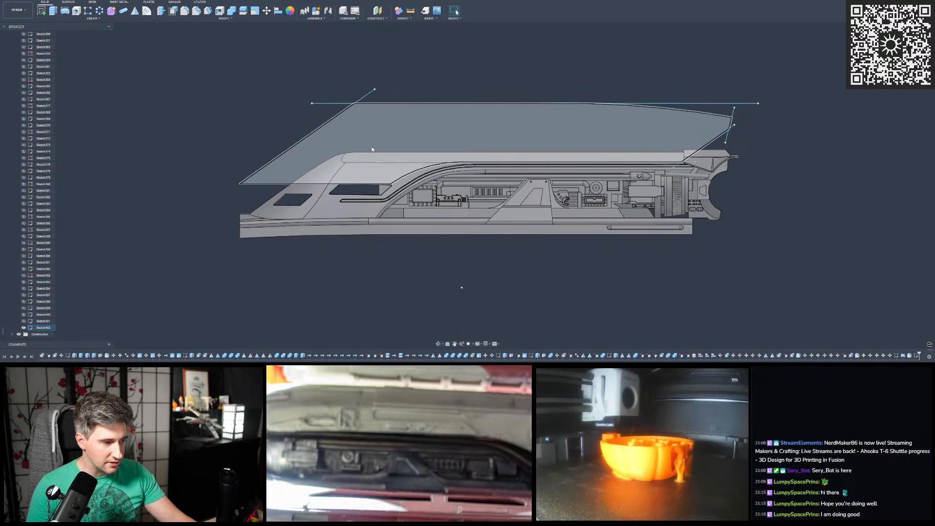
click(51, 328)
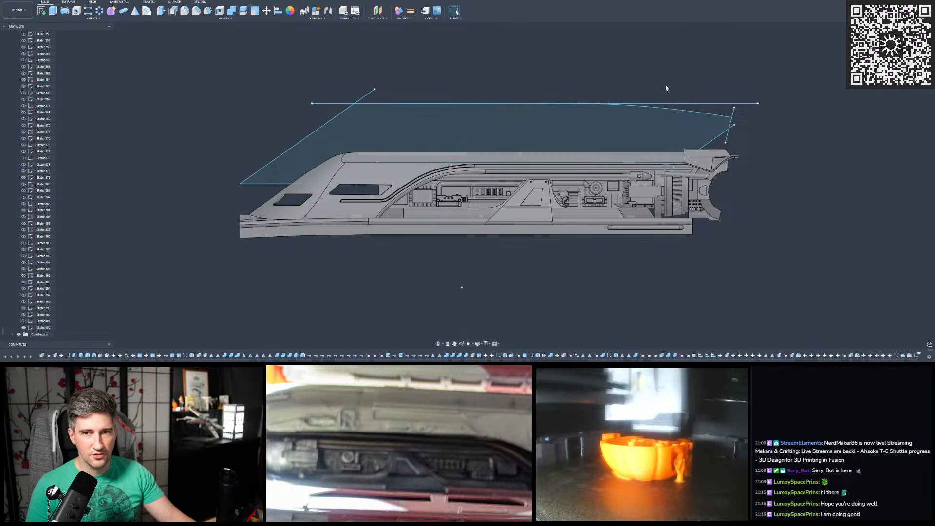
- Start an Extrude on the closed cover outline profile above the hull part
scroll(618, 92, up, 3)
mouse_move(592, 110)
shift+middle_down()
mouse_move(487, 138)
mouse_move(582, 110)
mouse_move(587, 96)
shift+middle_up()
scroll(584, 92, down, 2)
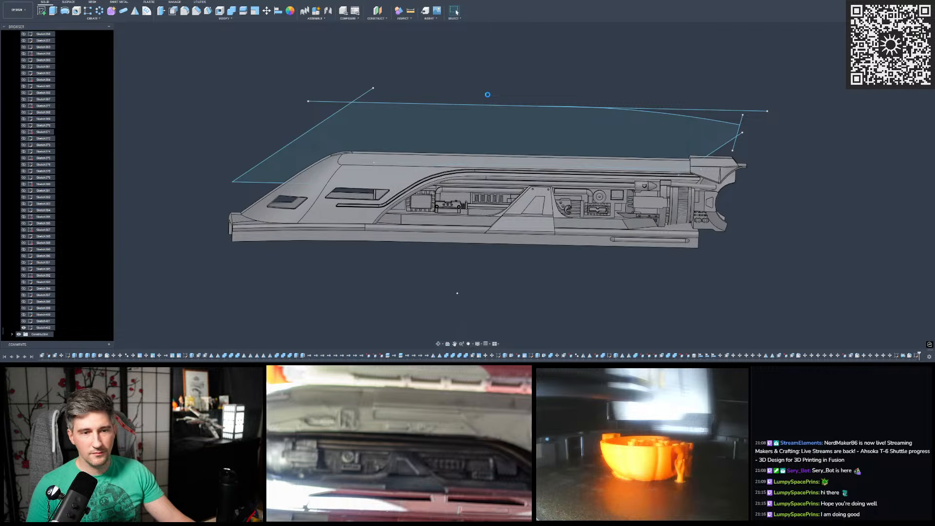
scroll(287, 122, down, 2)
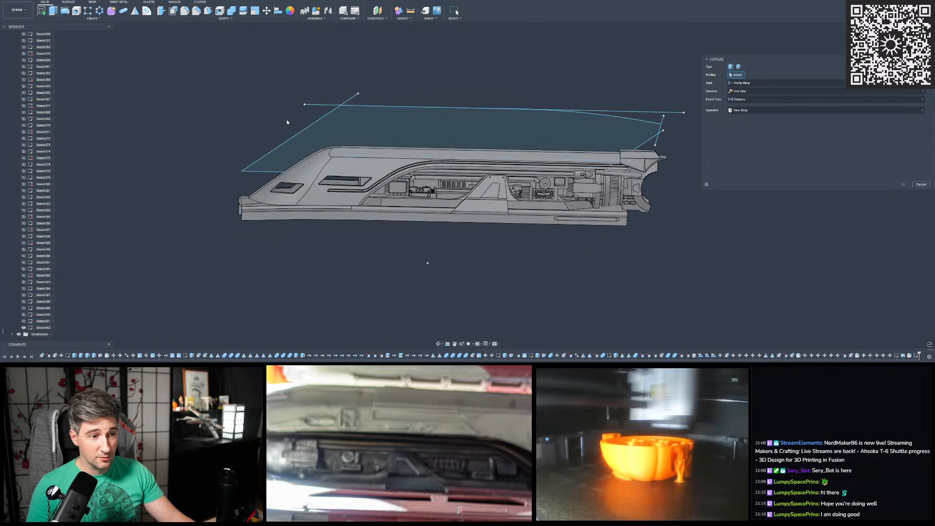
scroll(286, 123, down, 2)
scroll(421, 79, up, 2)
mouse_move(422, 79)
shift+middle_down()
mouse_move(400, 85)
mouse_move(390, 108)
mouse_move(453, 111)
mouse_move(377, 117)
shift+middle_up()
scroll(379, 107, up, 3)
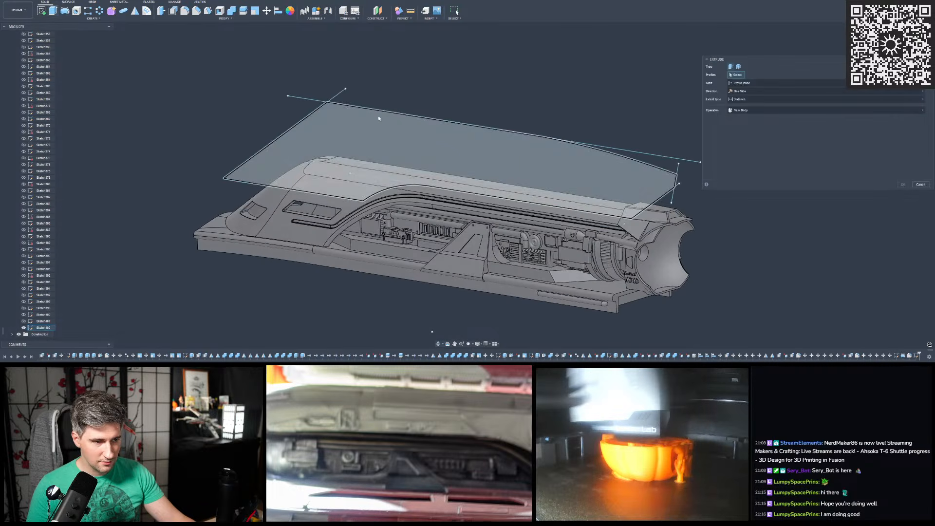
click(383, 127)
shift+middle_drag(452, 68, 475, 75)
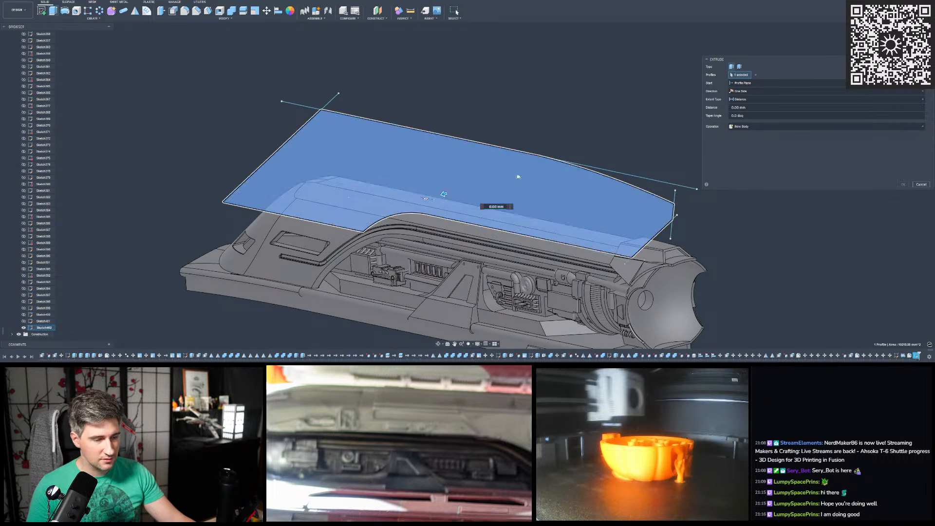
- Make the extrusion symmetric, pull it out to both sides of the sketch plane and set its operation to New Body
click(746, 93)
click(743, 115)
shift+middle_drag(553, 115, 511, 139)
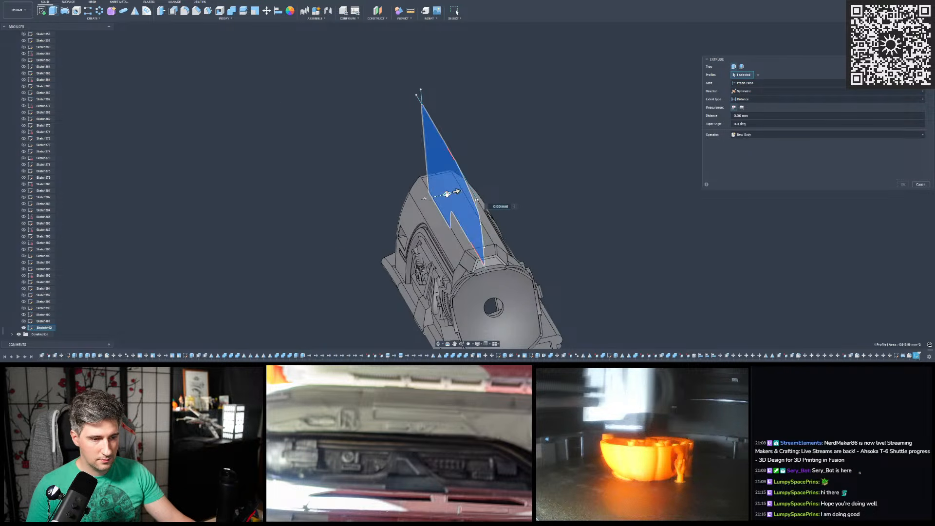
drag(447, 194, 403, 200)
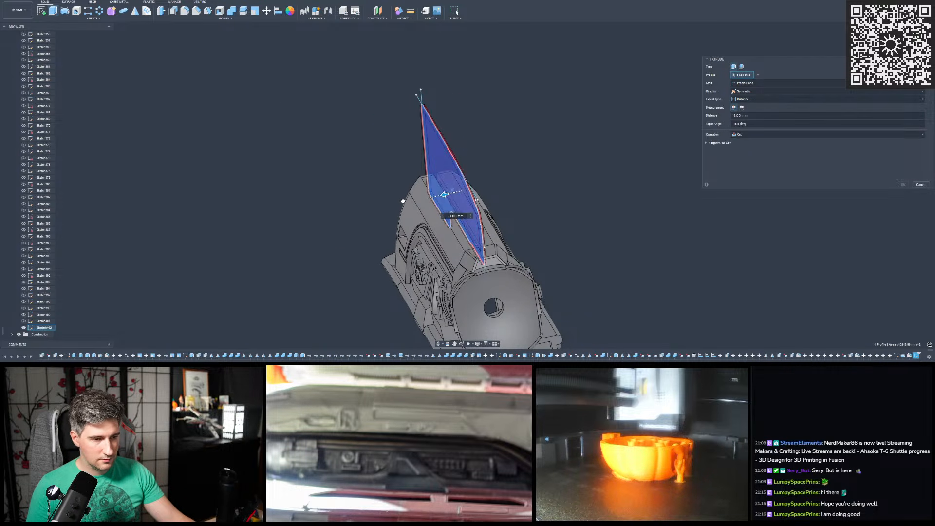
shift+middle_drag(435, 187, 460, 174)
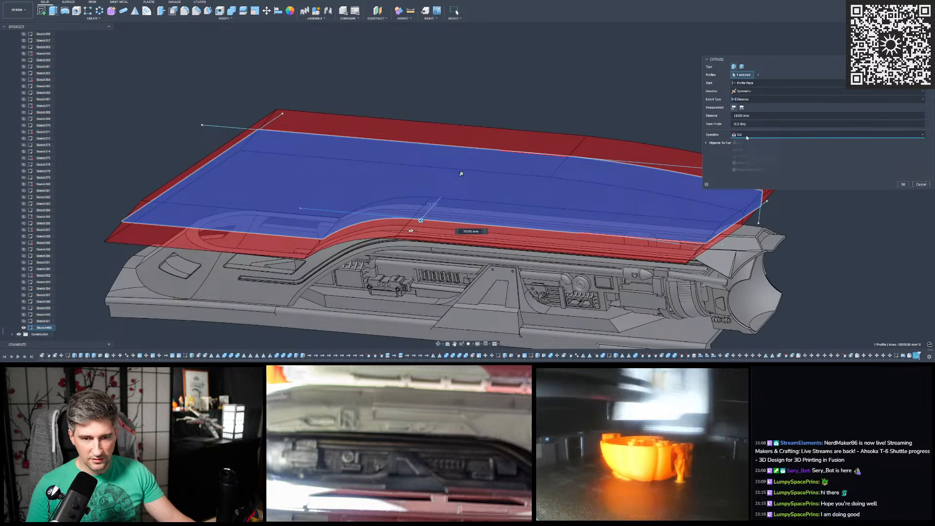
click(747, 162)
- Display the "default" scan mesh around the extrusion preview, leaving the "default (1)" mesh hidden
scroll(522, 110, down, 3)
shift+middle_drag(522, 110, 341, 141)
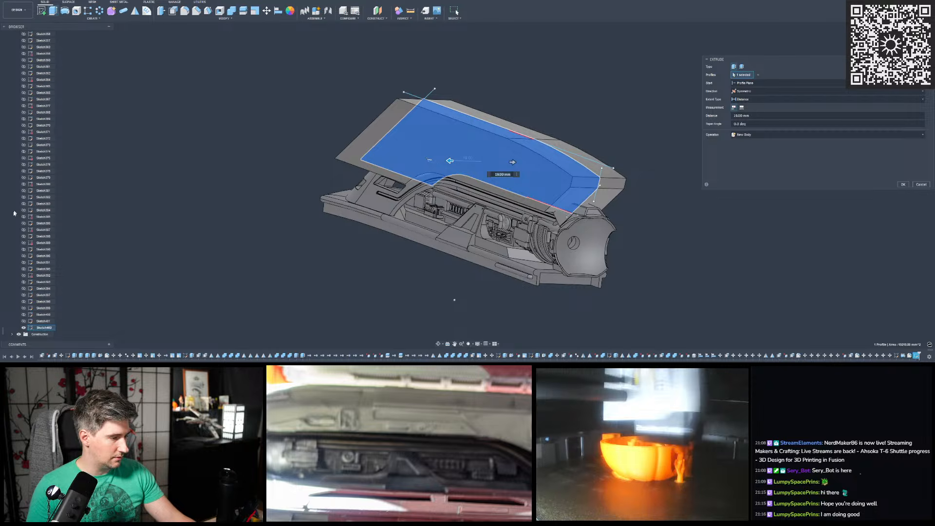
scroll(26, 217, up, 15)
scroll(27, 217, up, 15)
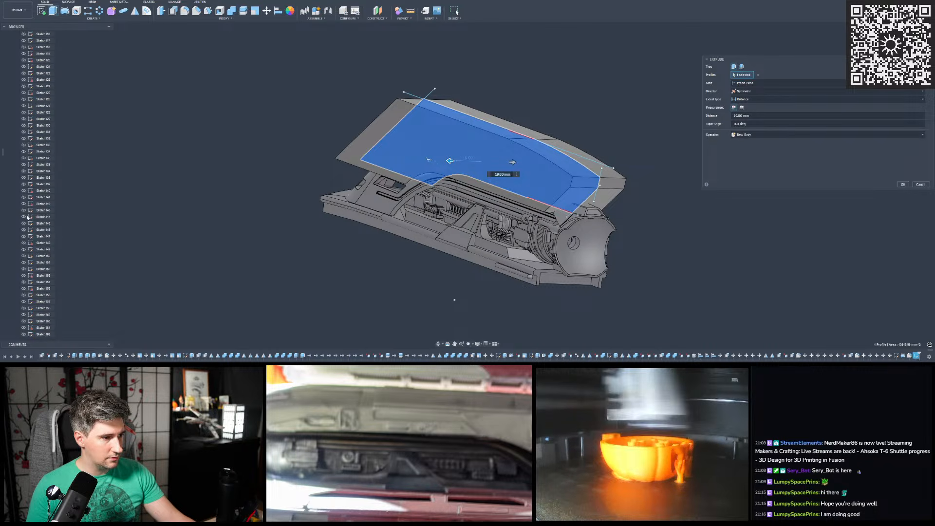
scroll(25, 215, up, 20)
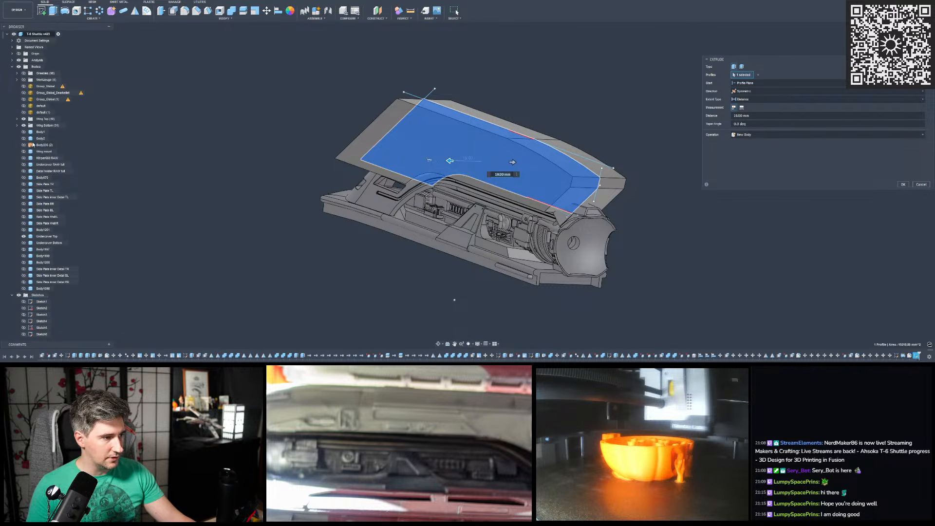
click(24, 113)
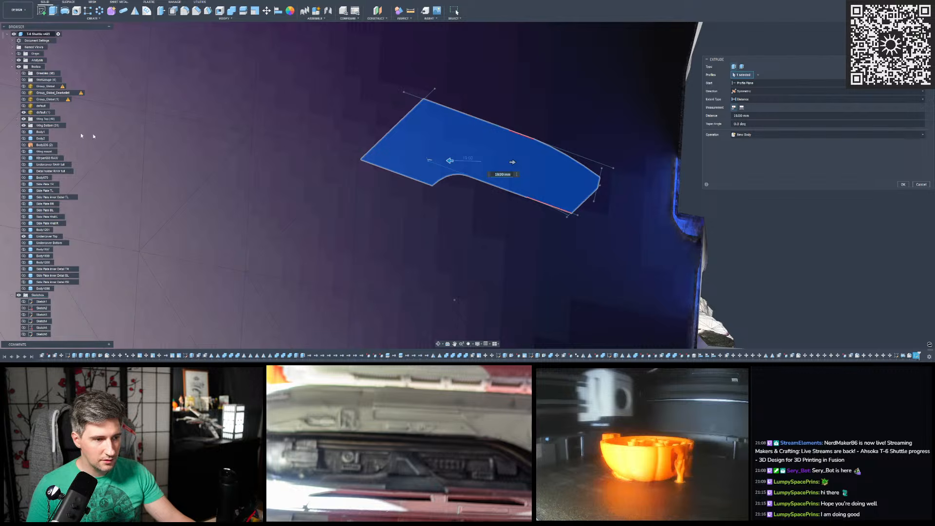
click(24, 112)
scroll(358, 117, down, 3)
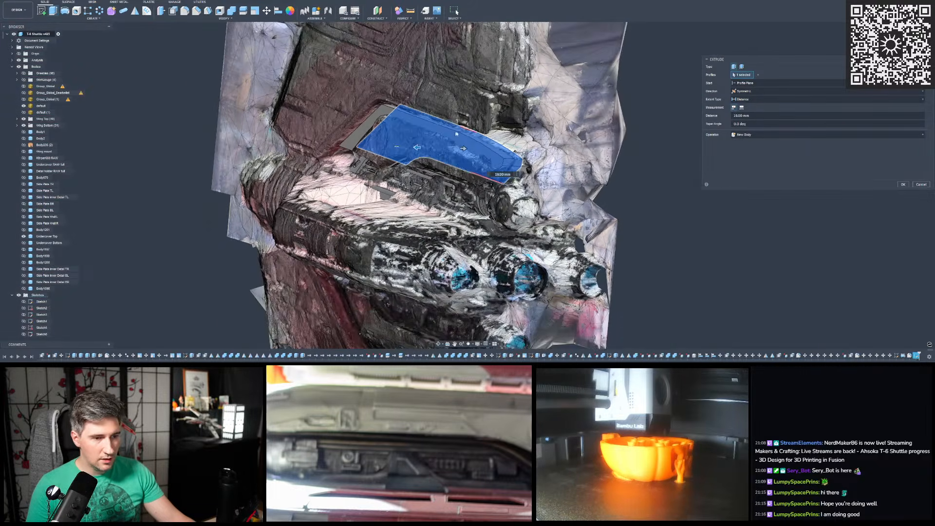
- Try widening the symmetric extrusion to about 28 mm on each side to meet the scan mesh
scroll(445, 129, up, 5)
mouse_move(413, 130)
shift+middle_down()
mouse_move(438, 137)
mouse_move(383, 149)
mouse_move(429, 146)
mouse_move(395, 146)
mouse_move(419, 146)
shift+middle_up()
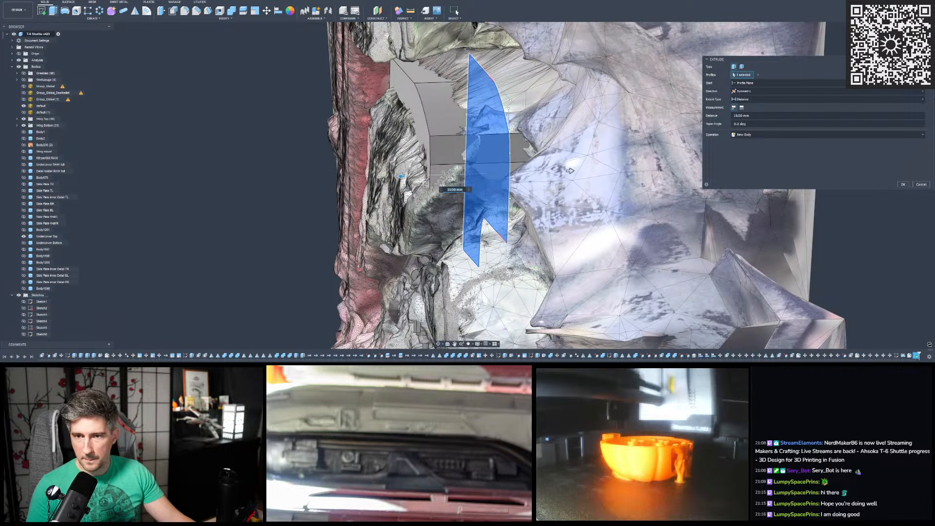
shift+middle_drag(376, 168, 337, 127)
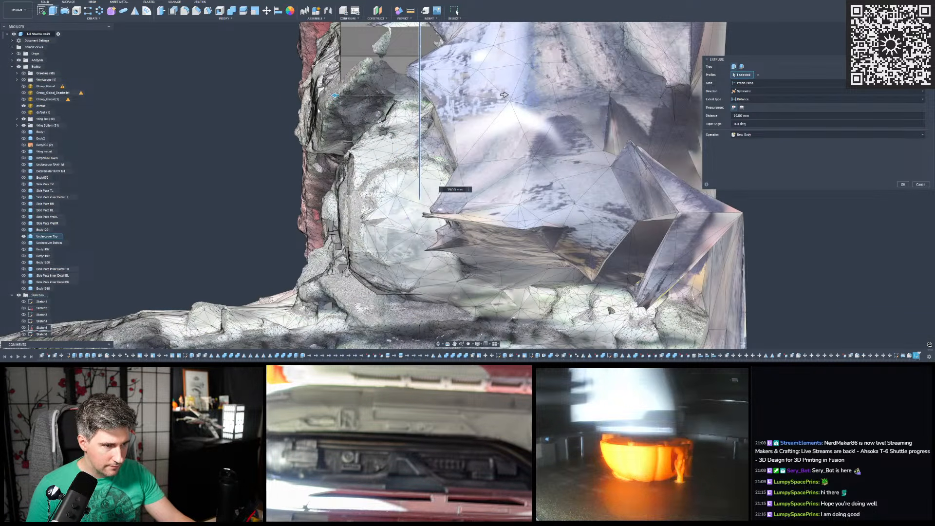
scroll(302, 56, up, 2)
scroll(304, 58, up, 2)
drag(360, 129, 303, 144)
scroll(373, 143, down, 2)
click(369, 144)
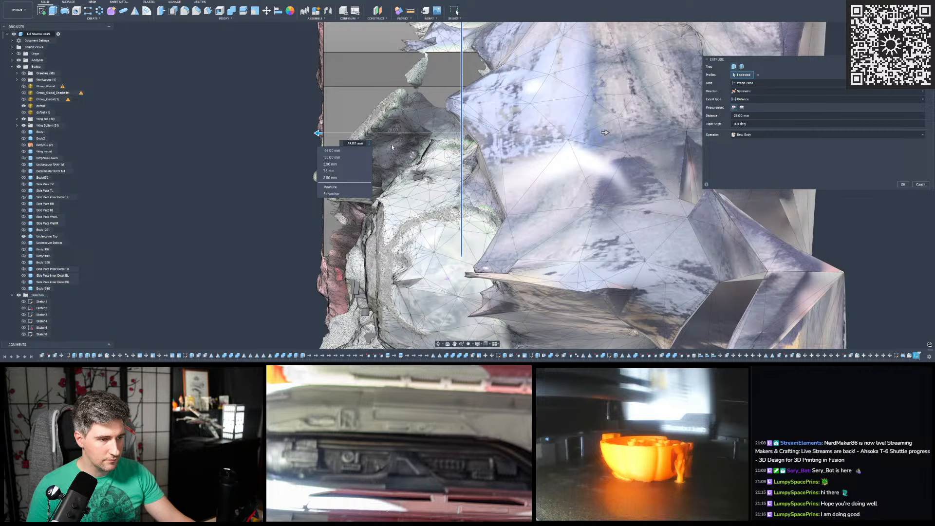
click(235, 87)
- Compare the cover's extrusion preview with the scan mesh and the reference photo where the cover meets the wing
shift+middle_drag(413, 155, 560, 170)
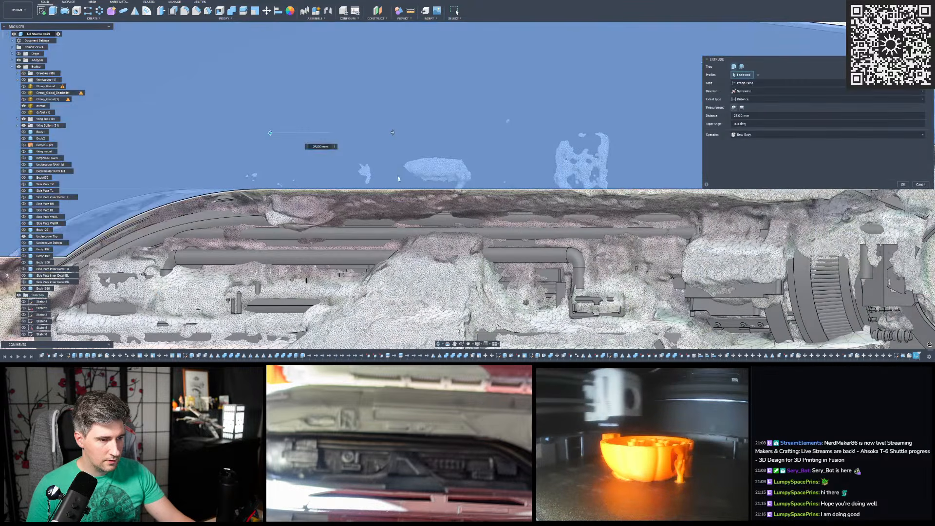
scroll(364, 173, down, 4)
scroll(196, 225, up, 3)
shift+middle_drag(195, 225, 435, 223)
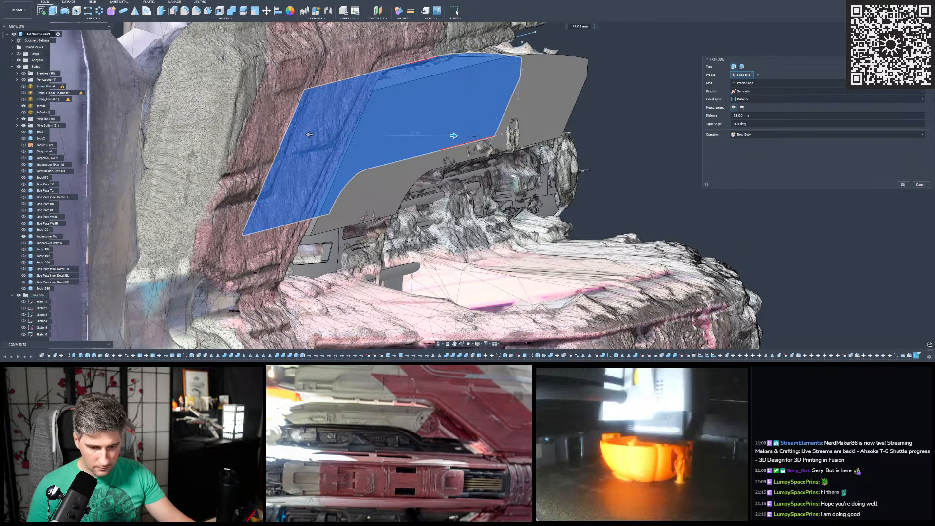
drag(432, 367, 563, 115)
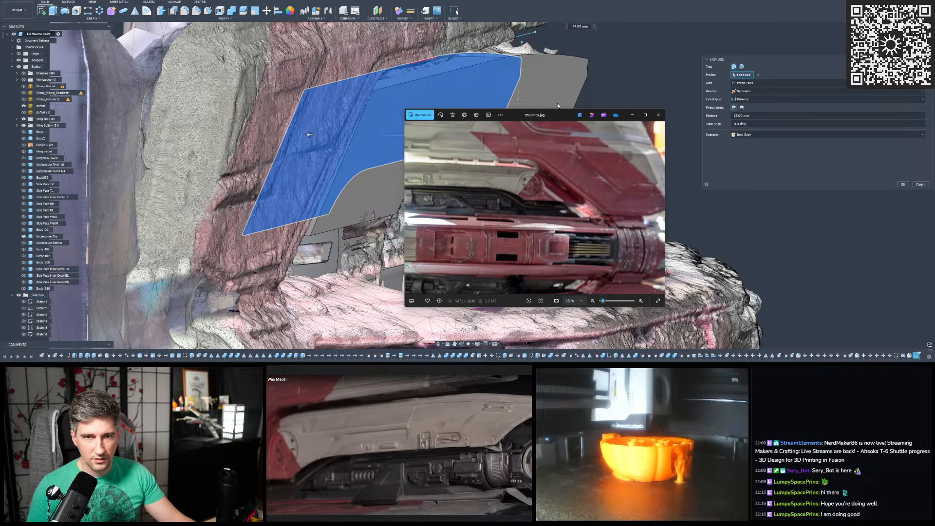
drag(542, 115, 533, 363)
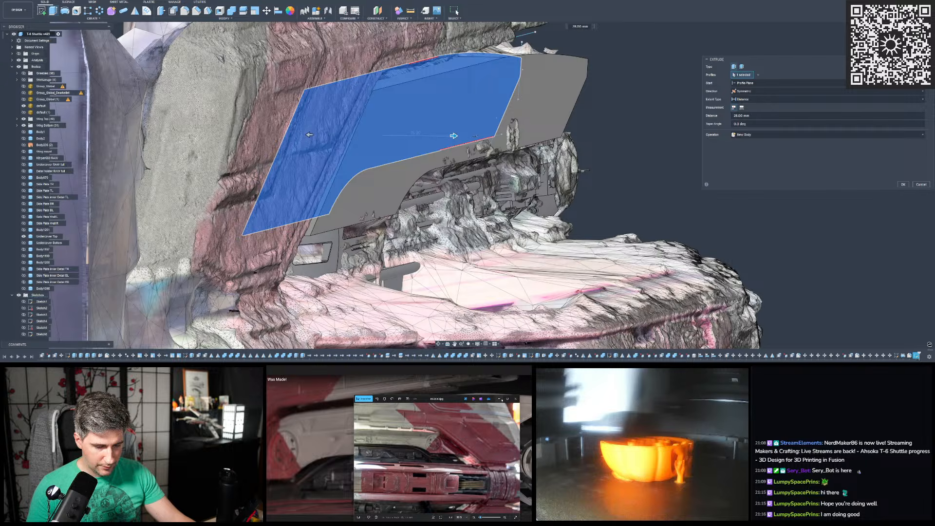
scroll(586, 173, down, 2)
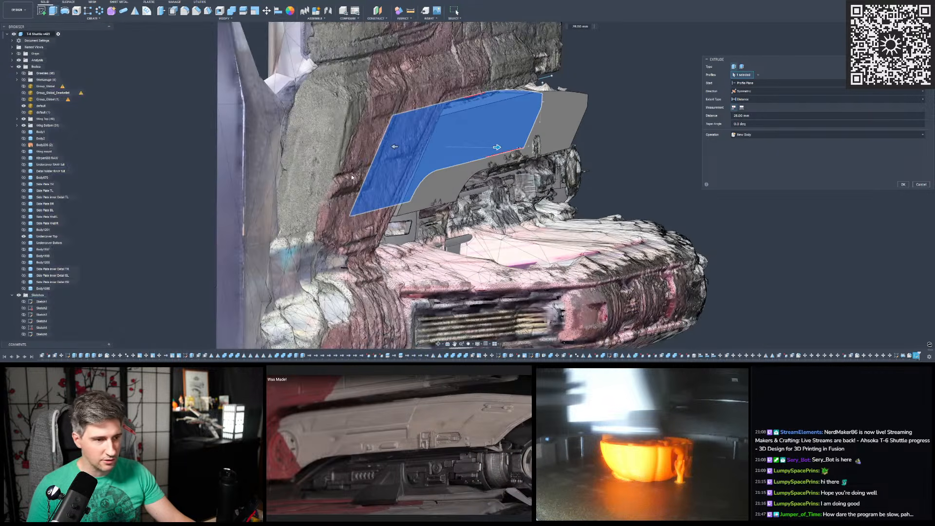
scroll(357, 179, up, 8)
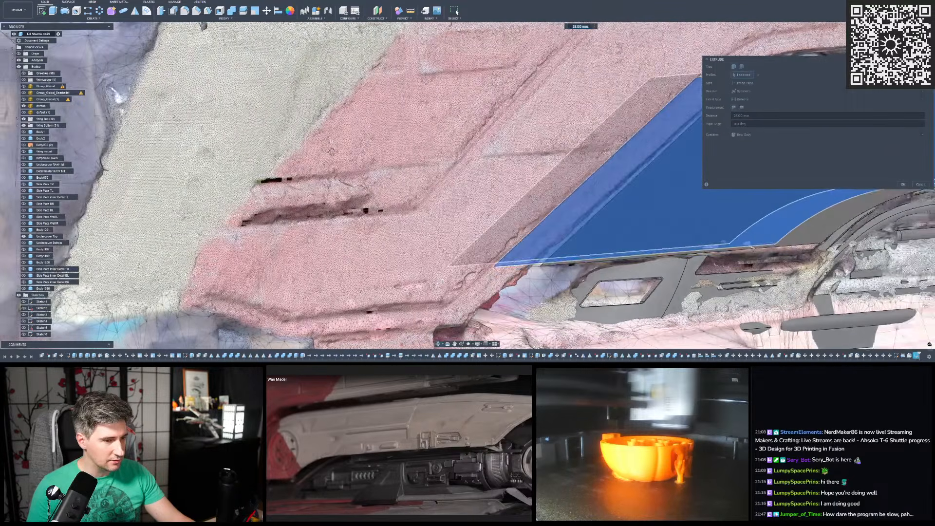
scroll(341, 170, down, 2)
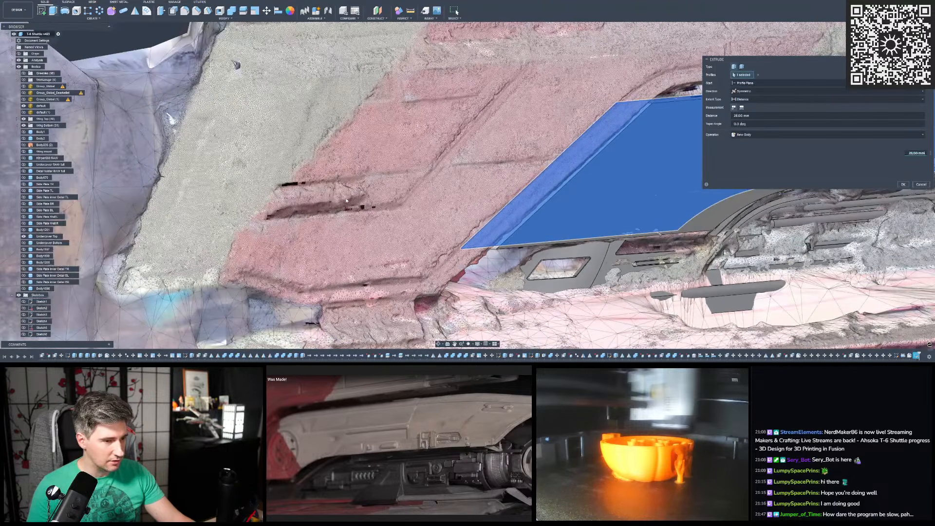
- Hide the scan mesh and show the right upper wing with its details and the left wing master body from the Wing Top group
click(23, 105)
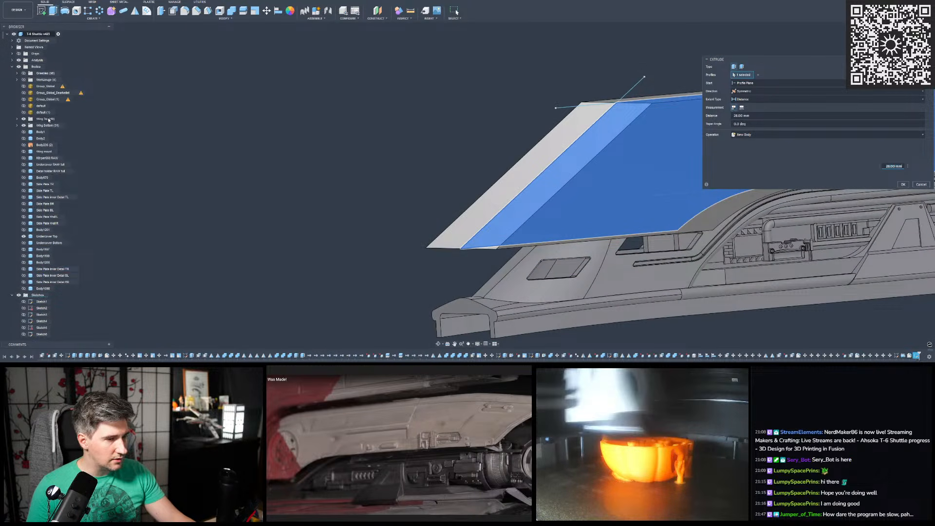
click(17, 119)
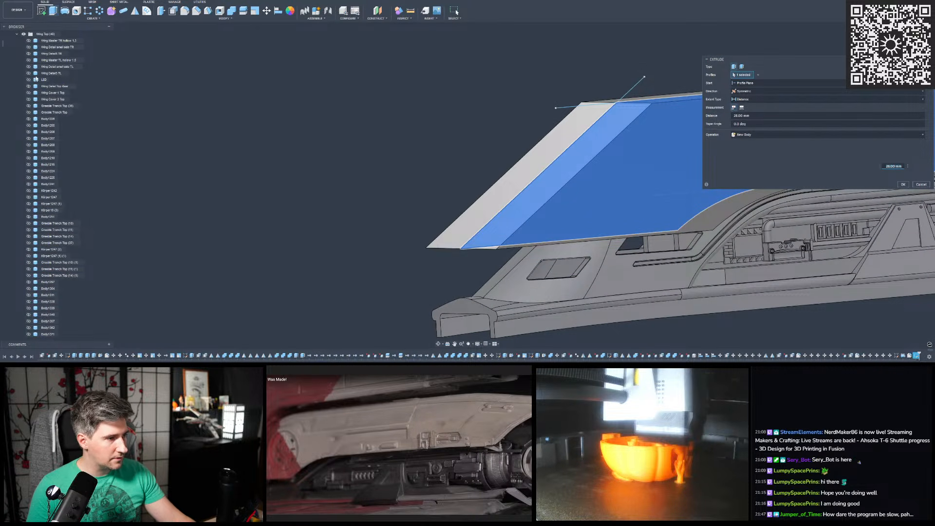
scroll(39, 78, up, 2)
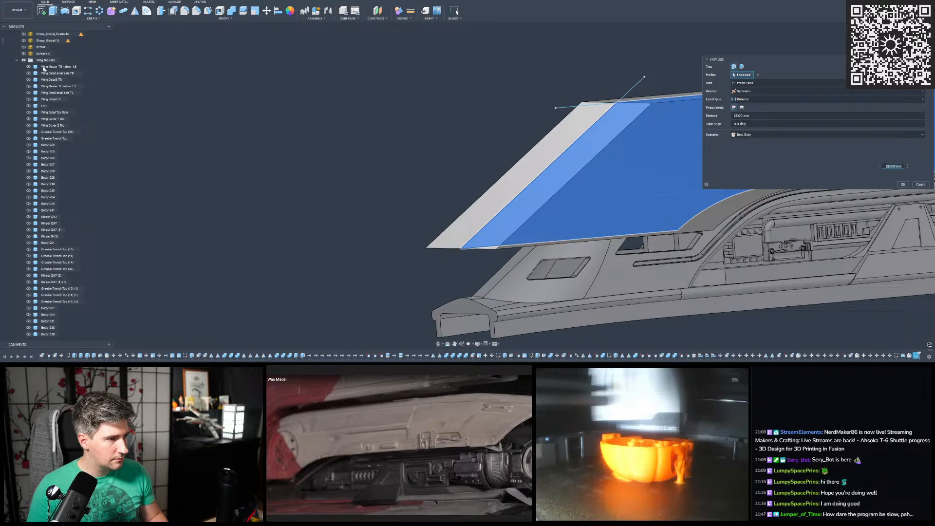
click(28, 67)
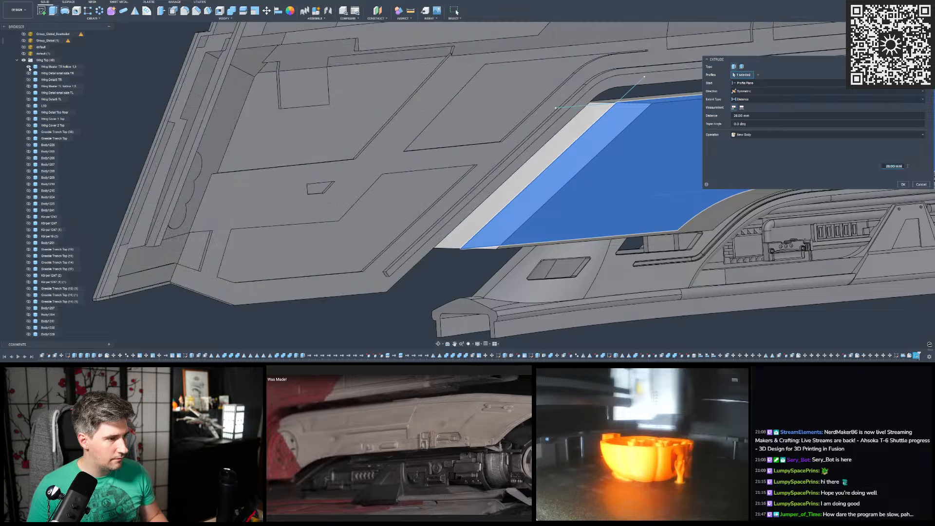
scroll(355, 219, down, 3)
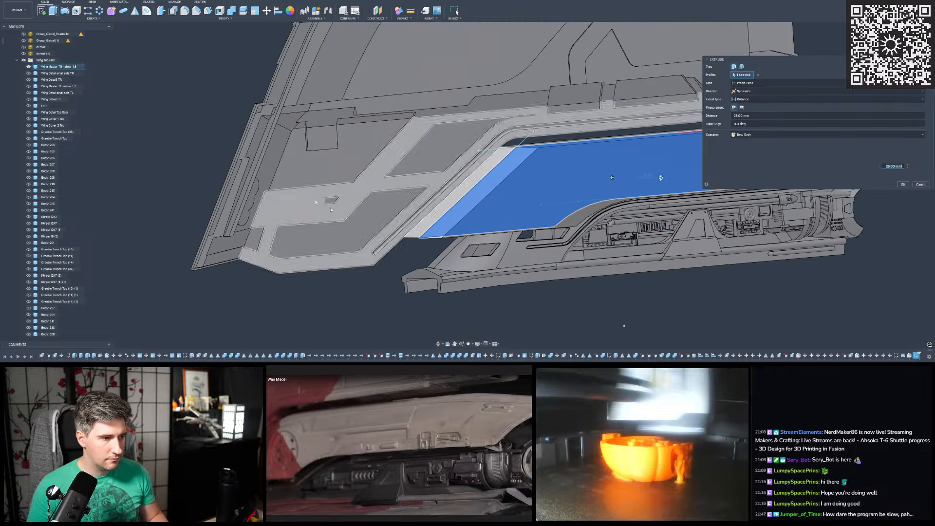
click(29, 86)
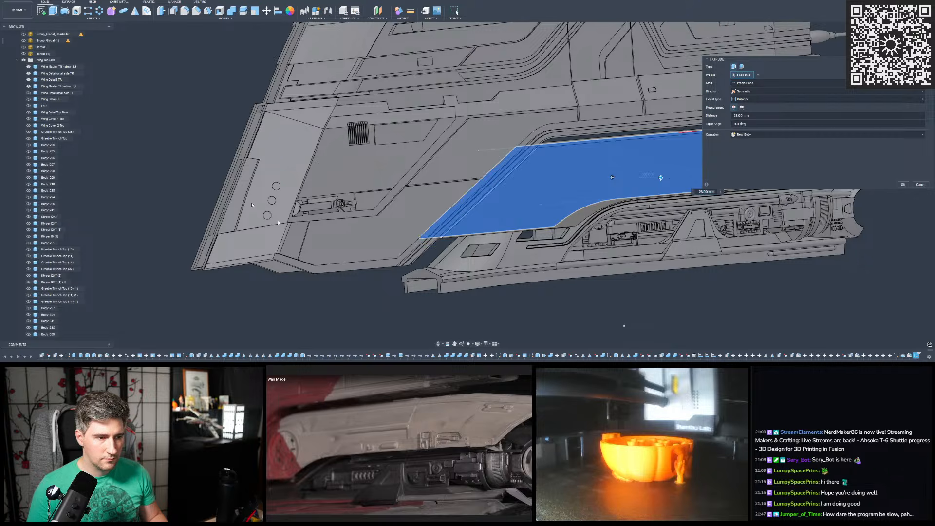
- Check the extrusion's width against both wings in an edge-on view and try a distance of 27 mm
scroll(251, 204, down, 1)
scroll(404, 228, up, 2)
shift+middle_drag(405, 228, 463, 117)
shift+middle_drag(487, 187, 575, 159)
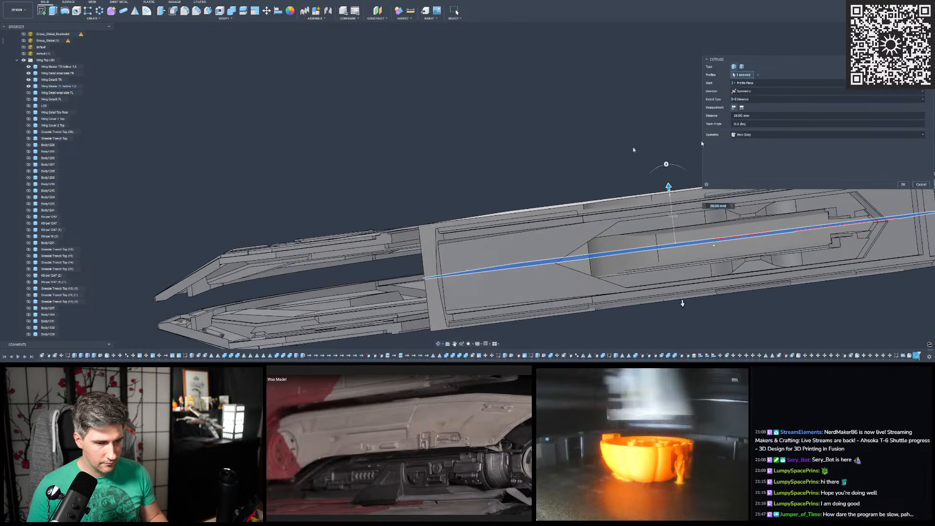
click(910, 44)
scroll(618, 238, down, 3)
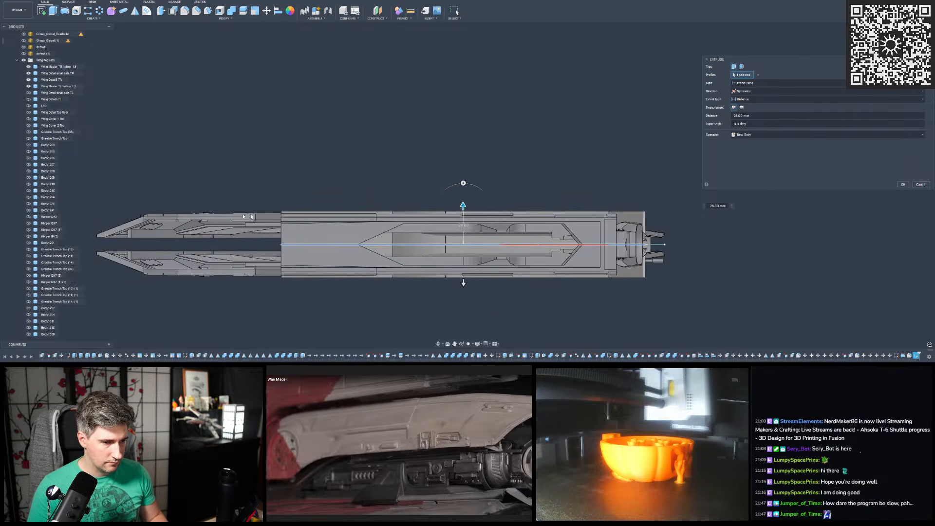
scroll(251, 221, up, 6)
scroll(254, 223, down, 1)
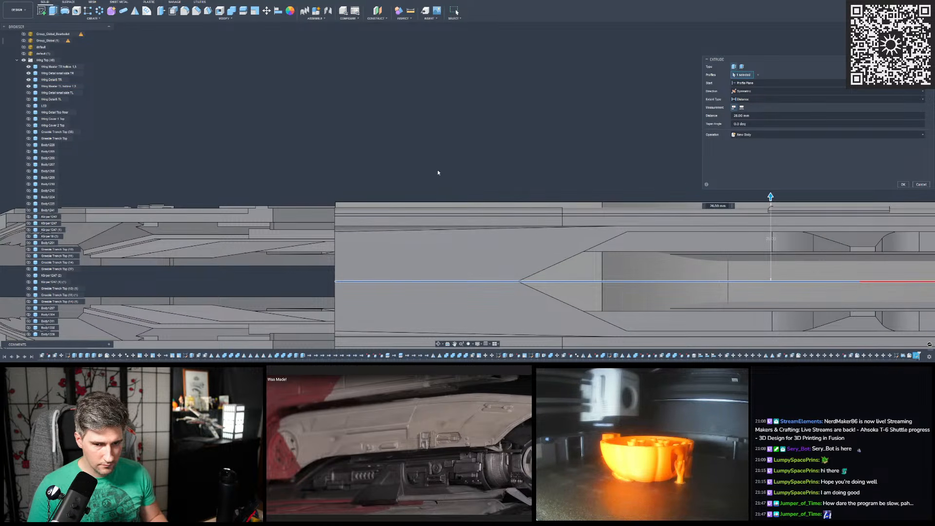
text(27)
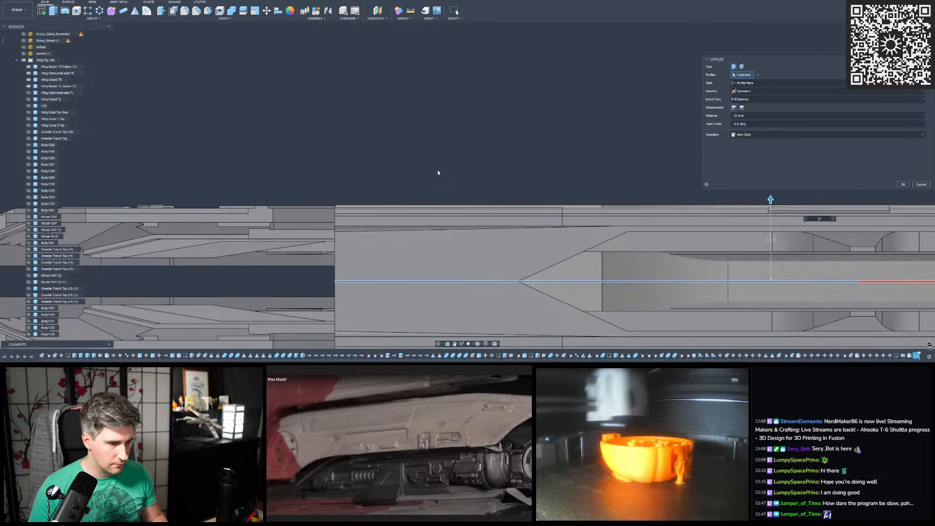
- Set the symmetric extrusion distance to 26 mm and create the cover as a new body
scroll(328, 205, up, 3)
mouse_move(328, 205)
shift+middle_down()
mouse_move(357, 210)
mouse_move(314, 201)
shift+middle_up()
text(6)
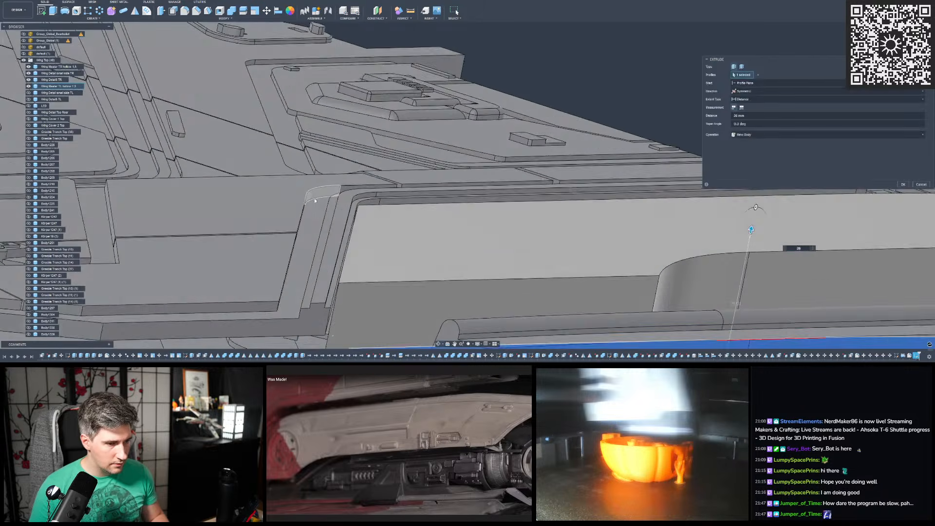
scroll(315, 200, down, 8)
shift+middle_drag(445, 152, 480, 204)
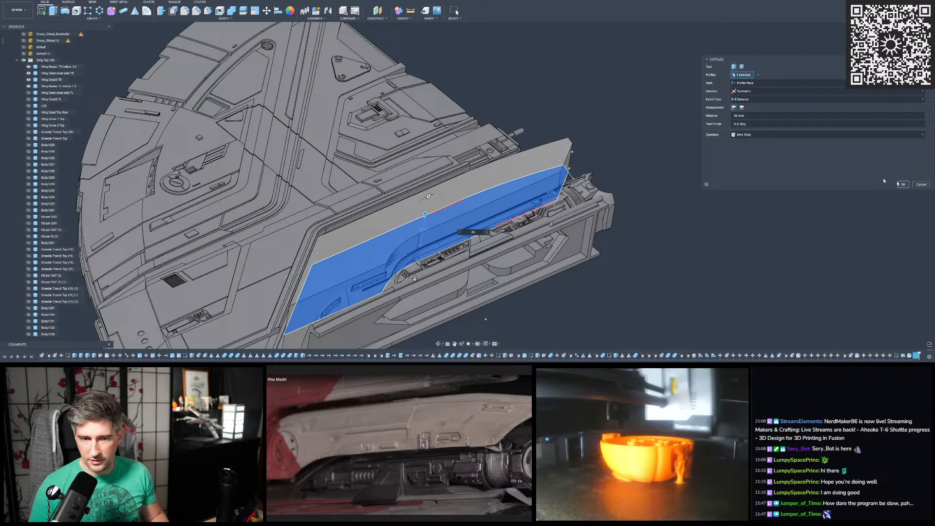
key(Return)
- Measure the distance between the matching outer panel faces of the two wings beside the cover's slanted end
shift+middle_drag(626, 142, 575, 165)
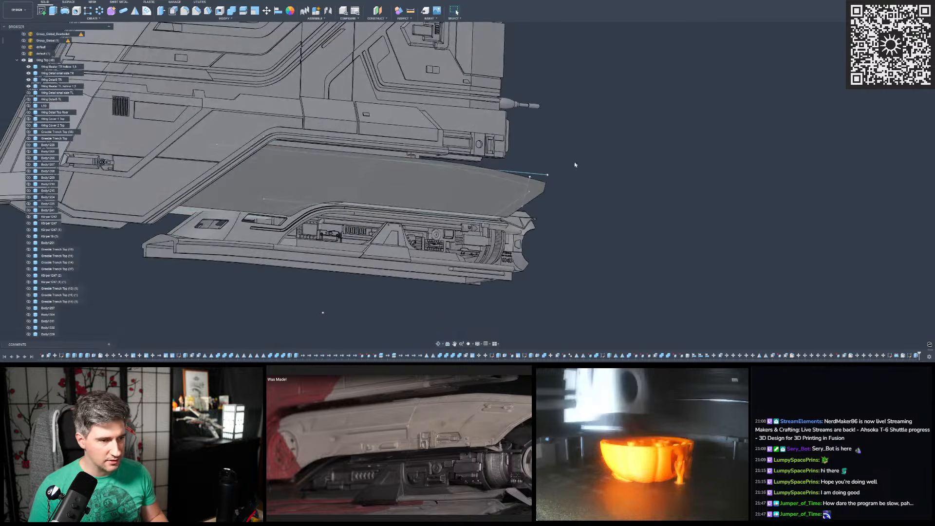
click(414, 13)
scroll(442, 159, down, 3)
scroll(350, 156, up, 5)
click(229, 215)
shift+middle_drag(232, 214, 360, 201)
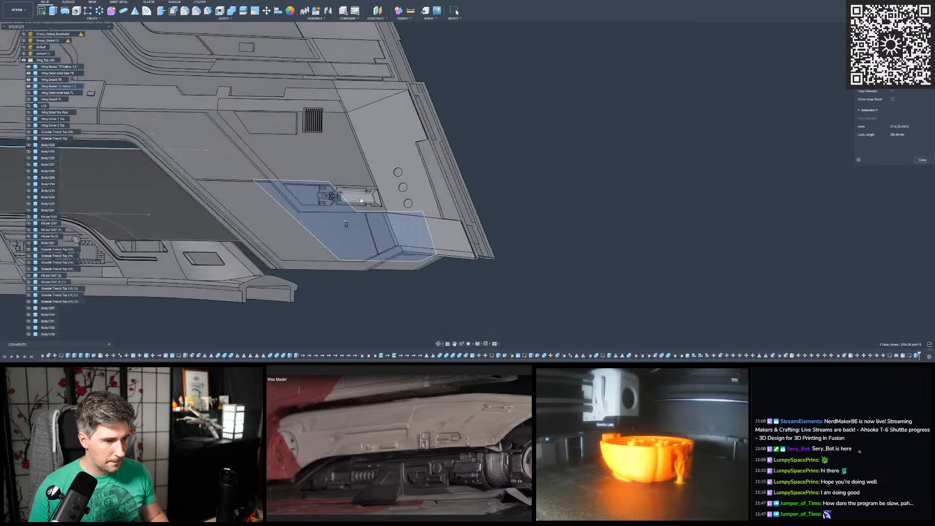
click(388, 201)
shift+middle_drag(303, 221, 363, 195)
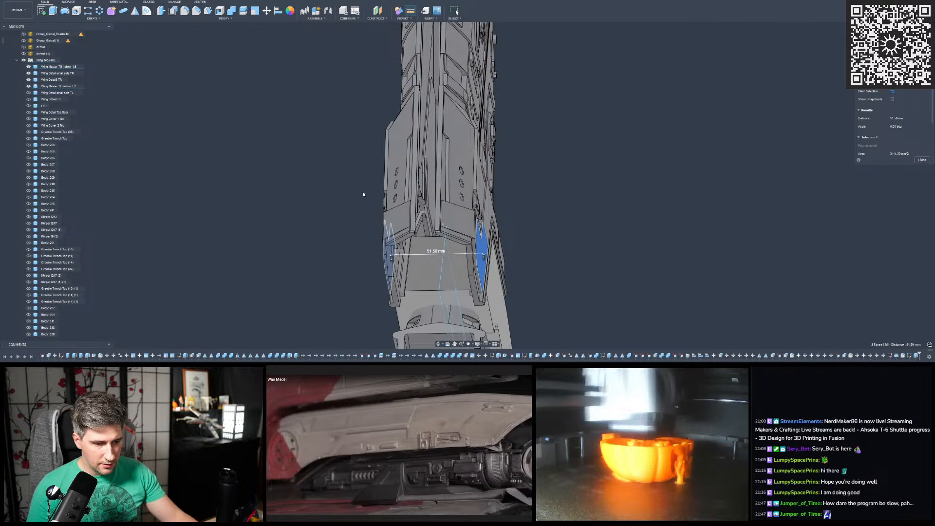
scroll(363, 195, down, 2)
mouse_move(438, 181)
shift+middle_down()
mouse_move(401, 163)
mouse_move(439, 179)
shift+middle_up()
scroll(439, 179, down, 5)
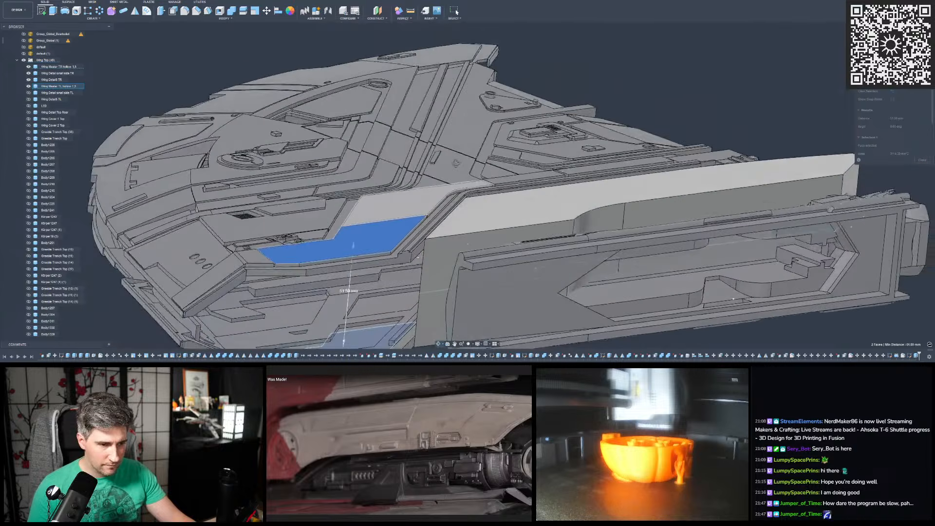
scroll(559, 129, down, 1)
- Clear the measurement and measure the distance between the recessed border faces on both wings next to the new cover
click(555, 113)
scroll(428, 236, up, 5)
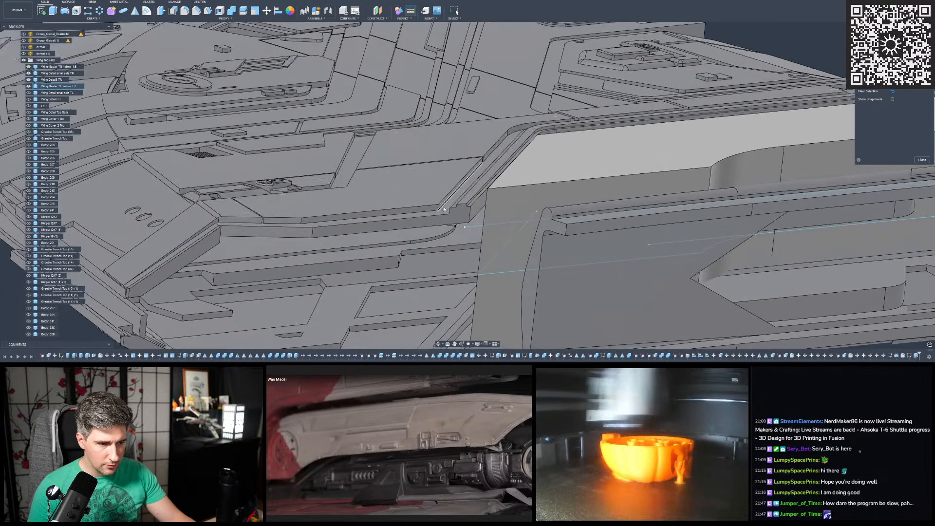
click(449, 198)
shift+middle_drag(449, 197, 411, 193)
click(425, 191)
scroll(410, 194, down, 3)
scroll(409, 193, up, 6)
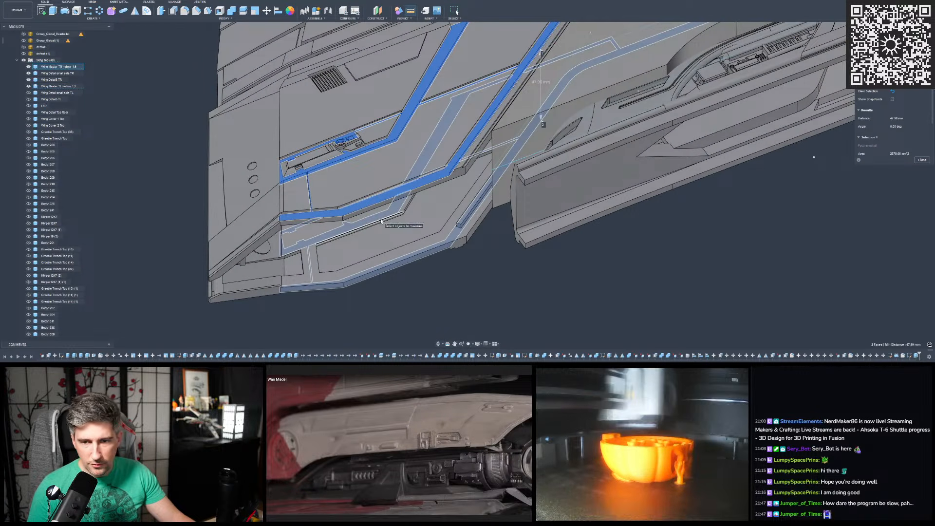
shift+middle_drag(493, 92, 463, 116)
scroll(491, 111, up, 2)
scroll(462, 116, down, 3)
shift+middle_drag(461, 272, 463, 171)
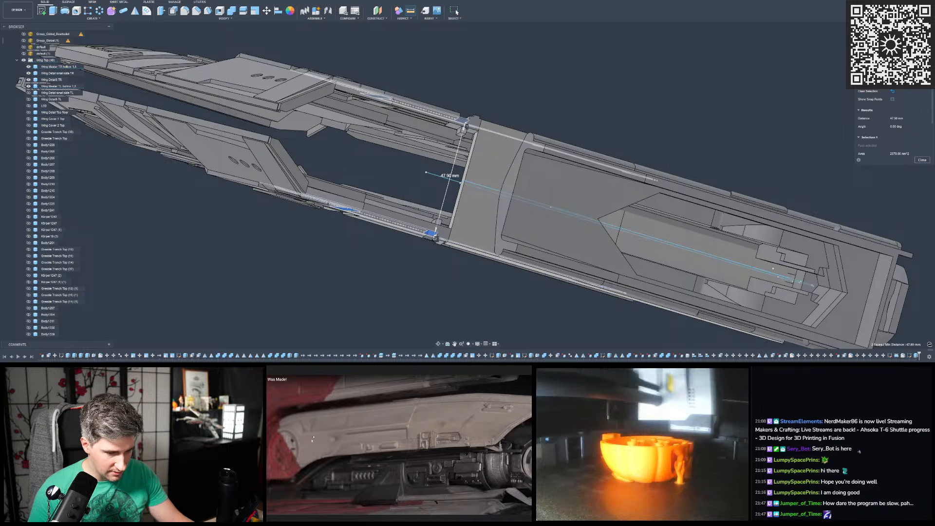
- Restart the measurement and recheck the spacing between the large flat outer panels of both wings
shift+middle_drag(425, 108, 444, 165)
key(i)
click(424, 101)
shift+middle_drag(424, 101, 372, 219)
click(375, 252)
shift+middle_drag(375, 253, 361, 267)
scroll(363, 238, down, 3)
scroll(360, 267, down, 3)
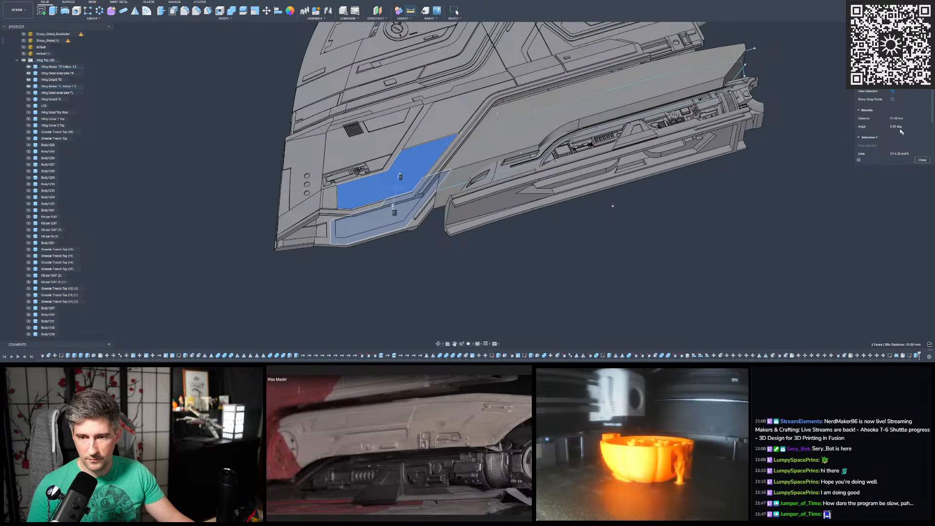
- Close the measurement and edit the cover's symmetric extrusion to use whole-length measurement with a distance of 51.60 mm
click(922, 160)
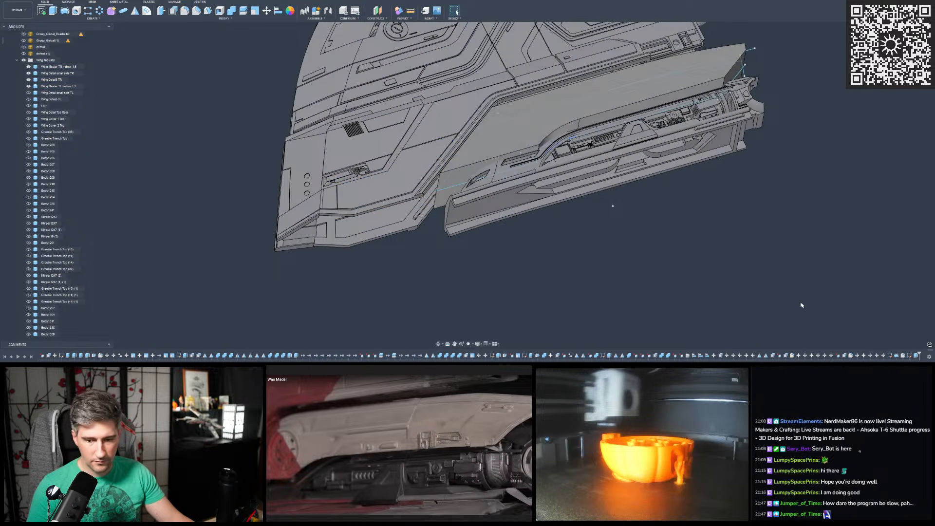
double_click(910, 355)
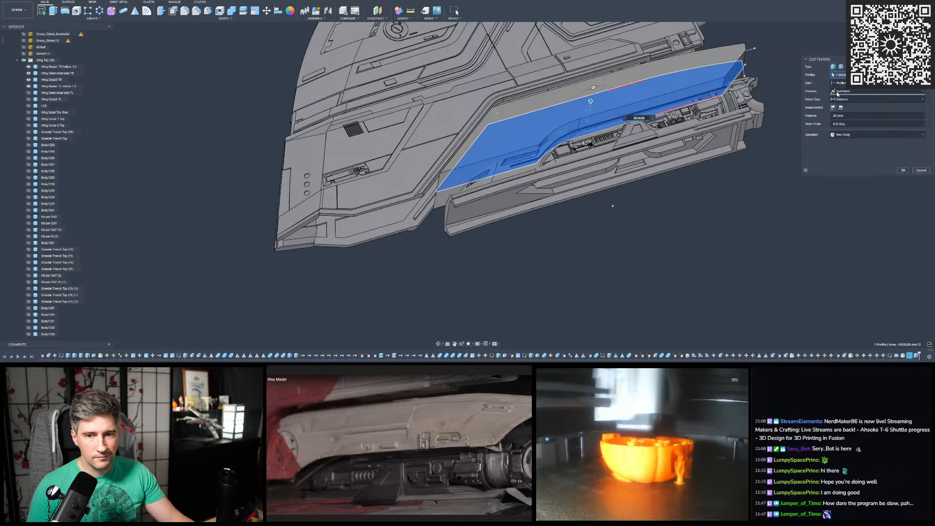
click(841, 107)
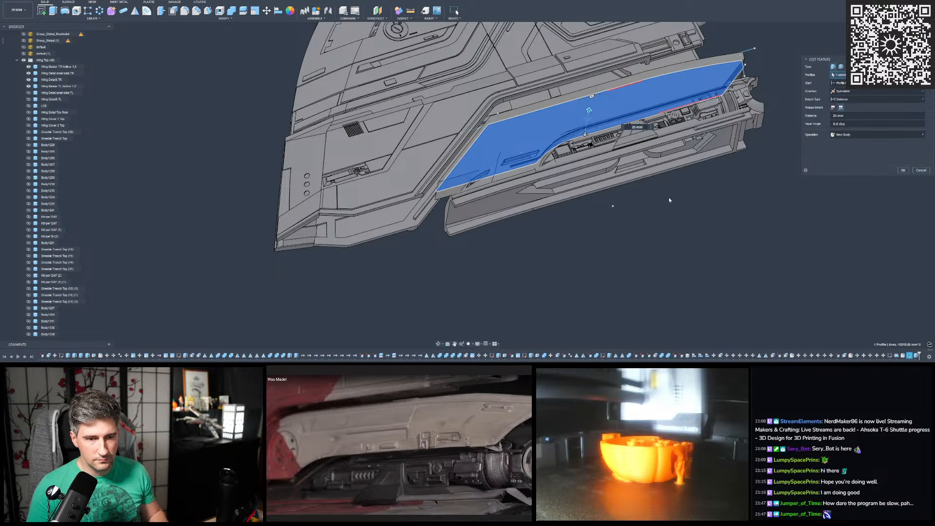
drag(588, 110, 590, 101)
shift+middle_drag(592, 79, 613, 229)
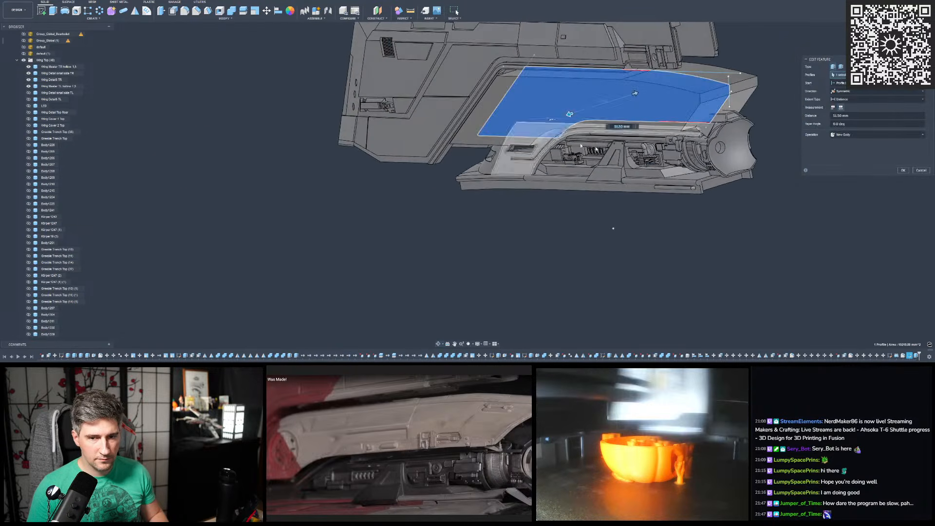
click(904, 171)
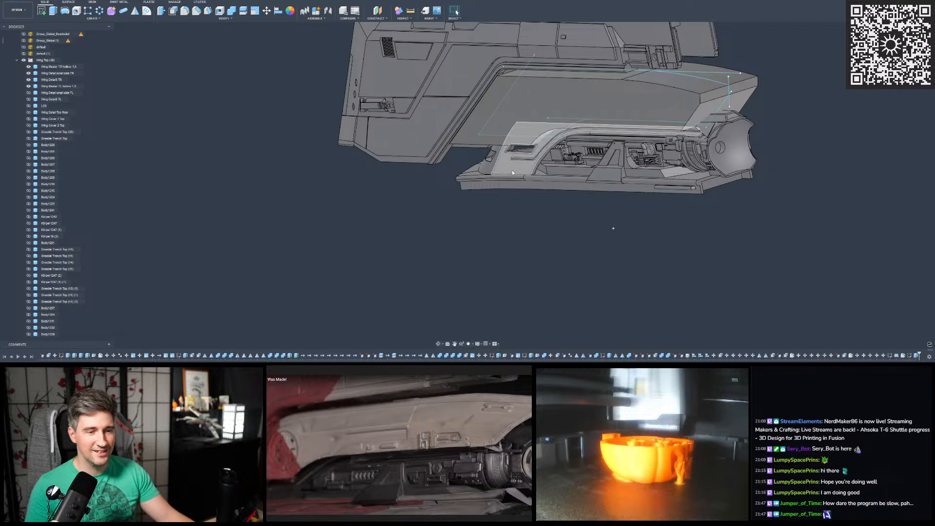
- Examine the resized cover from several angles and check how it sits between the two wings
scroll(565, 151, up, 5)
scroll(564, 151, up, 6)
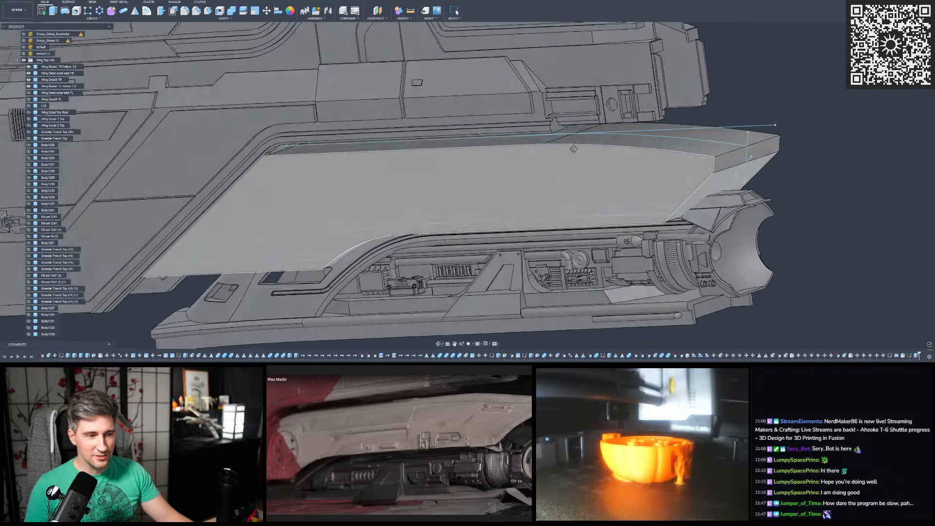
scroll(588, 148, down, 10)
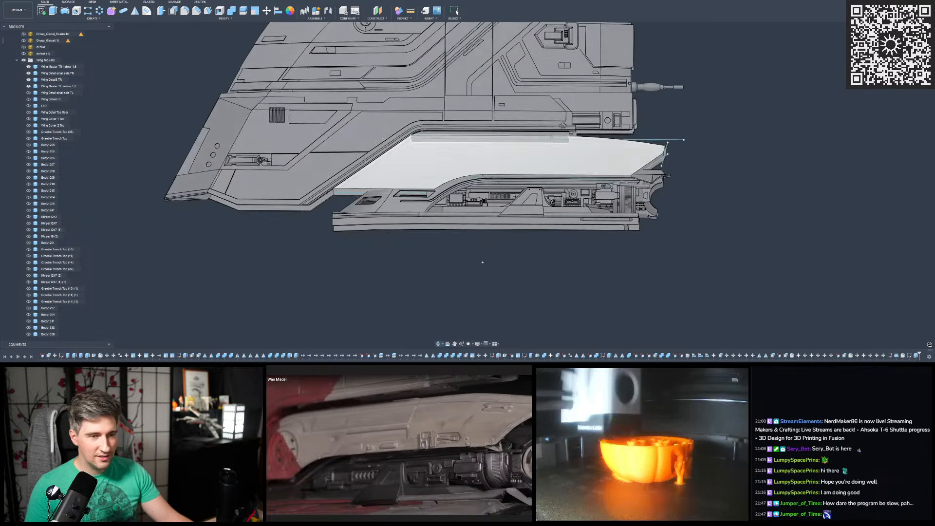
scroll(643, 143, up, 2)
mouse_move(643, 144)
shift+middle_down()
mouse_move(580, 128)
mouse_move(639, 148)
shift+middle_up()
scroll(654, 183, down, 3)
scroll(642, 190, down, 2)
scroll(647, 98, up, 2)
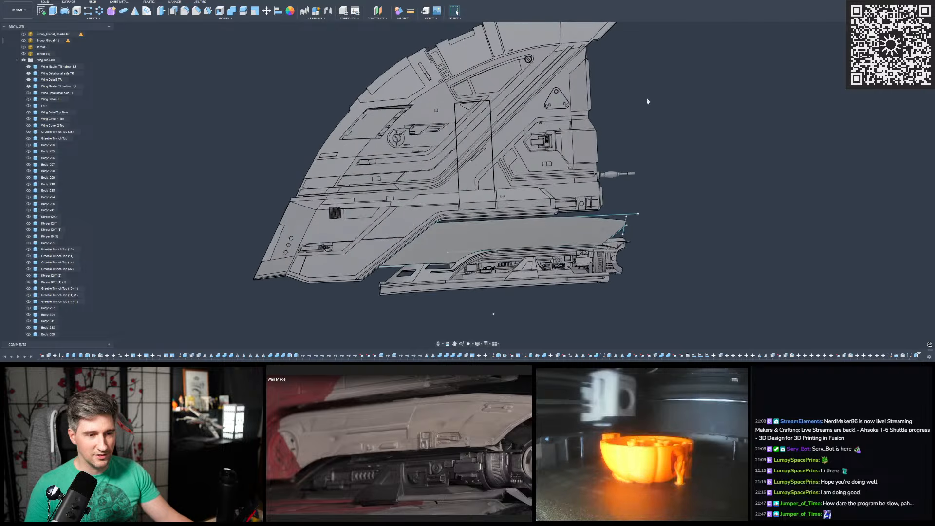
scroll(639, 185, down, 3)
scroll(647, 122, up, 3)
scroll(647, 128, up, 2)
mouse_move(647, 128)
shift+middle_down()
mouse_move(637, 131)
mouse_move(645, 138)
mouse_move(647, 244)
mouse_move(643, 126)
mouse_move(659, 127)
shift+middle_up()
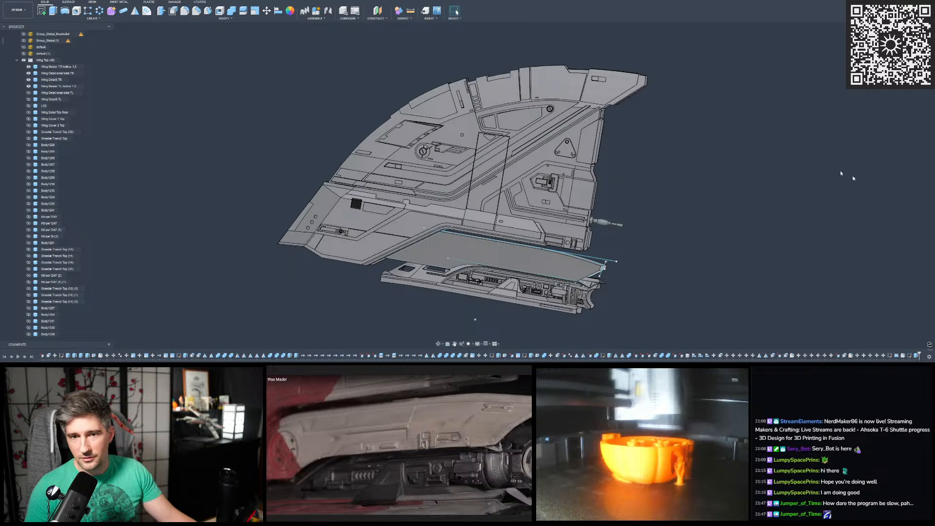
scroll(791, 155, down, 3)
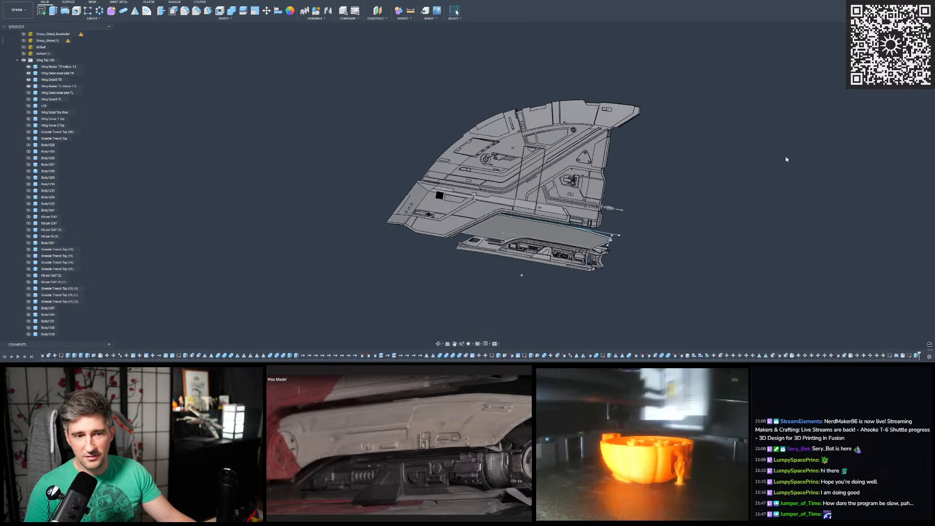
scroll(785, 157, up, 3)
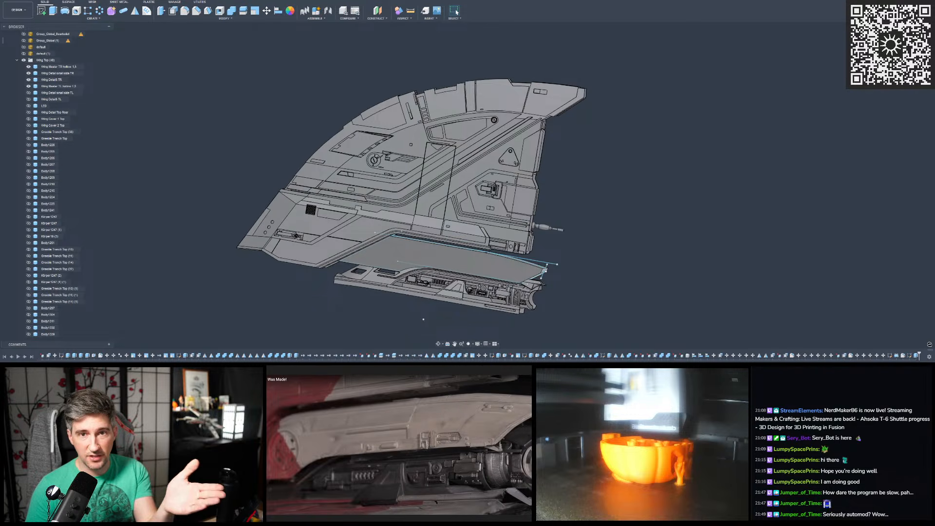
shift+middle_drag(649, 148, 579, 122)
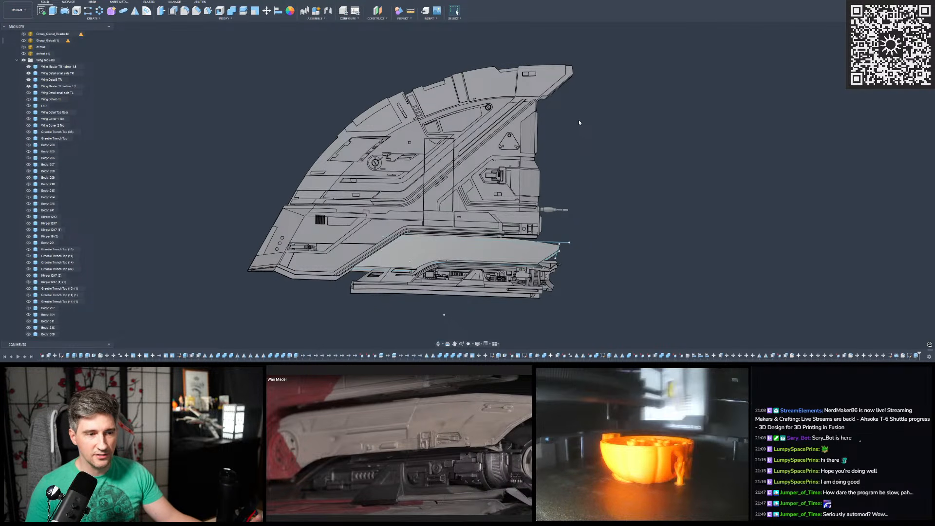
shift+middle_drag(579, 123, 527, 84)
scroll(519, 143, up, 5)
scroll(501, 80, down, 3)
shift+middle_drag(630, 102, 665, 114)
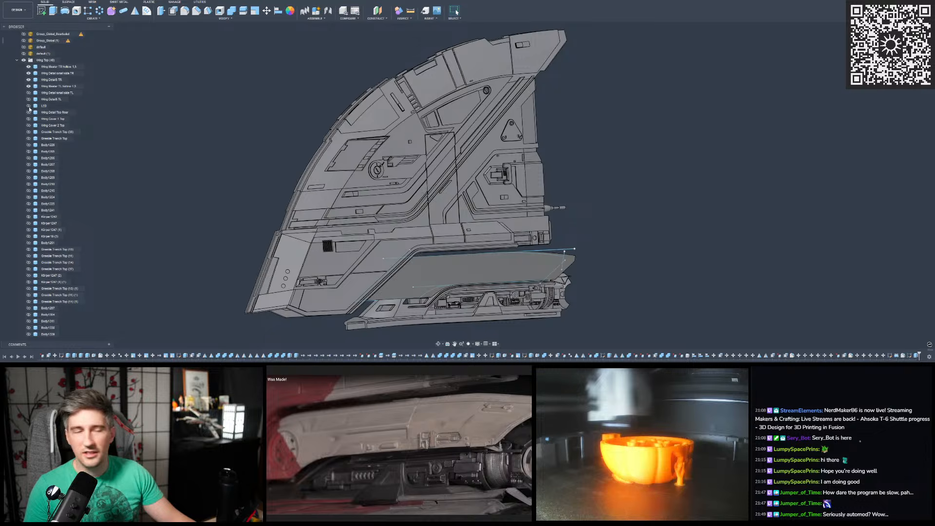
- Look through the model's body and sketch list for the parts around the upper wing and cover
scroll(42, 59, down, 5)
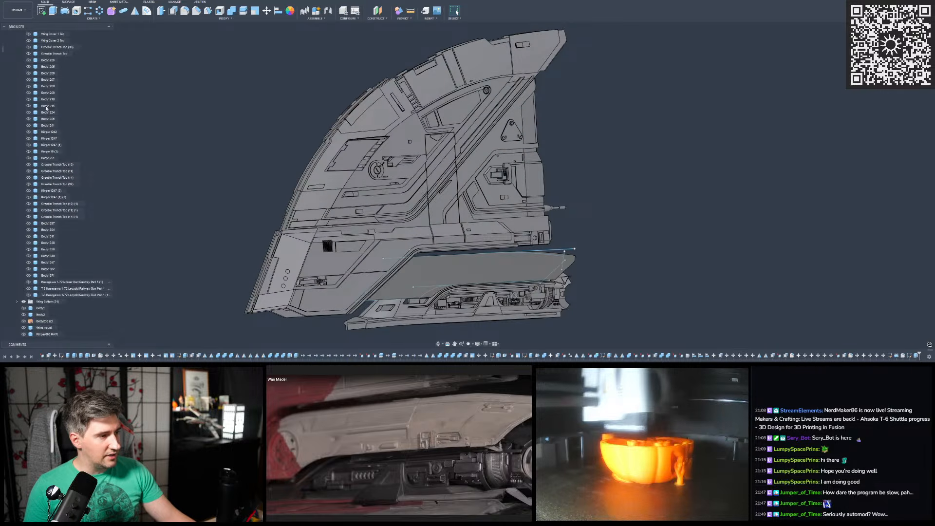
scroll(43, 55, down, 8)
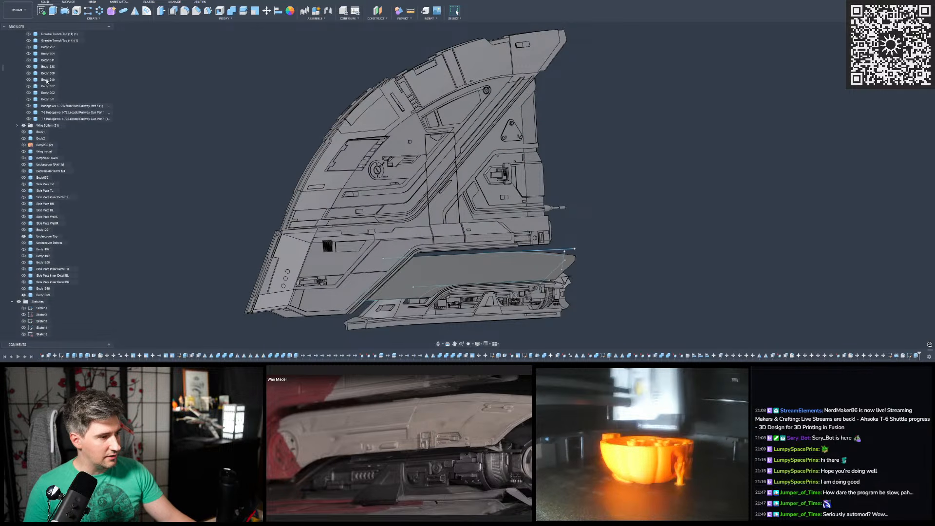
scroll(46, 82, down, 5)
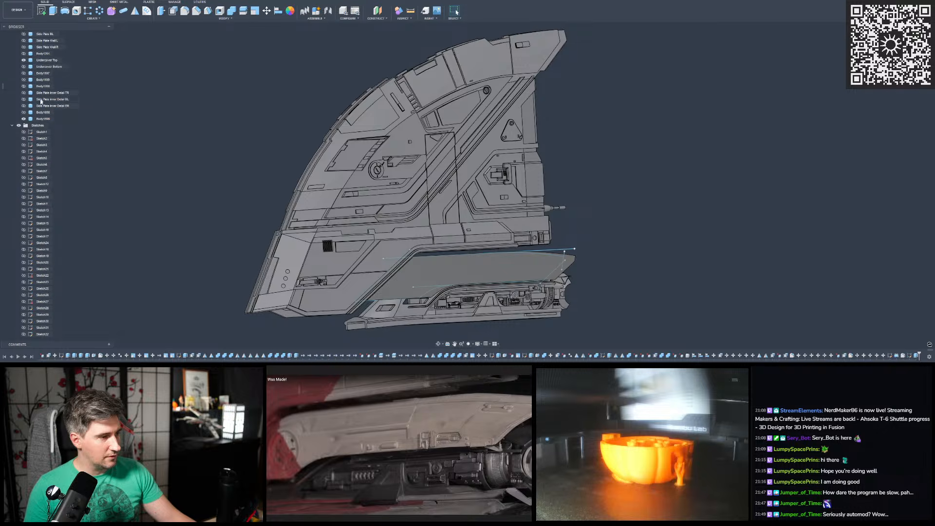
scroll(40, 142, up, 14)
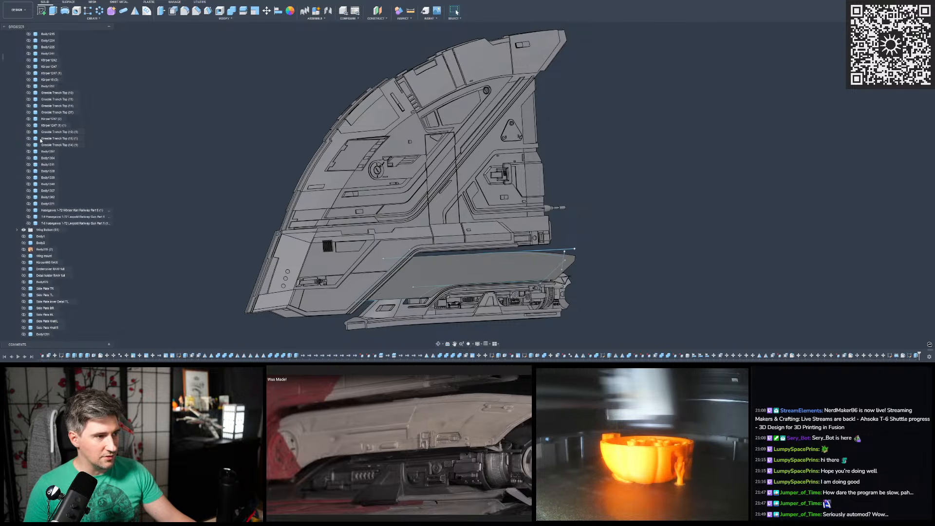
scroll(41, 141, up, 2)
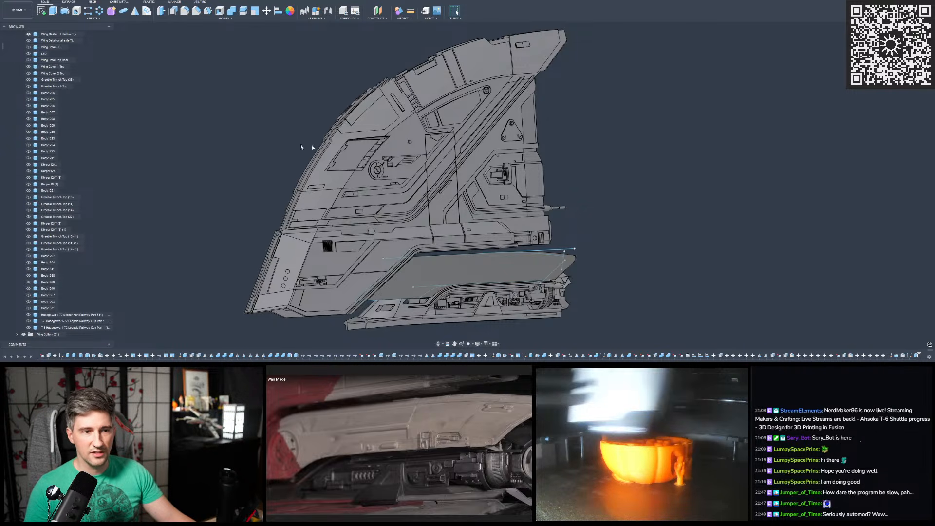
scroll(458, 112, up, 3)
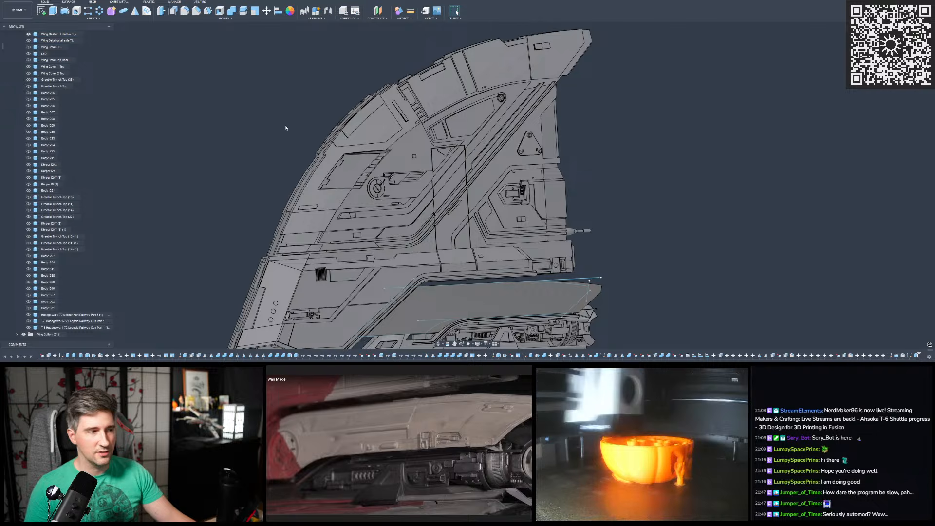
scroll(21, 133, up, 5)
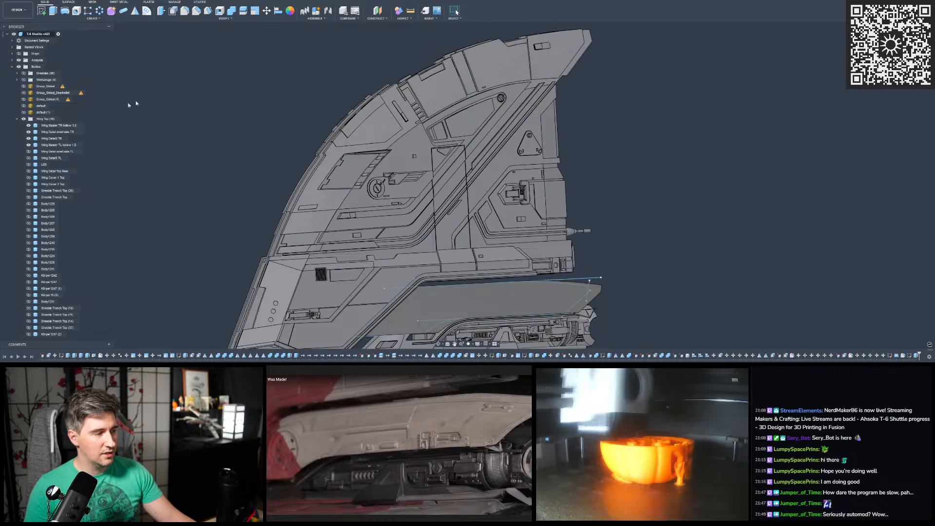
scroll(267, 88, down, 1)
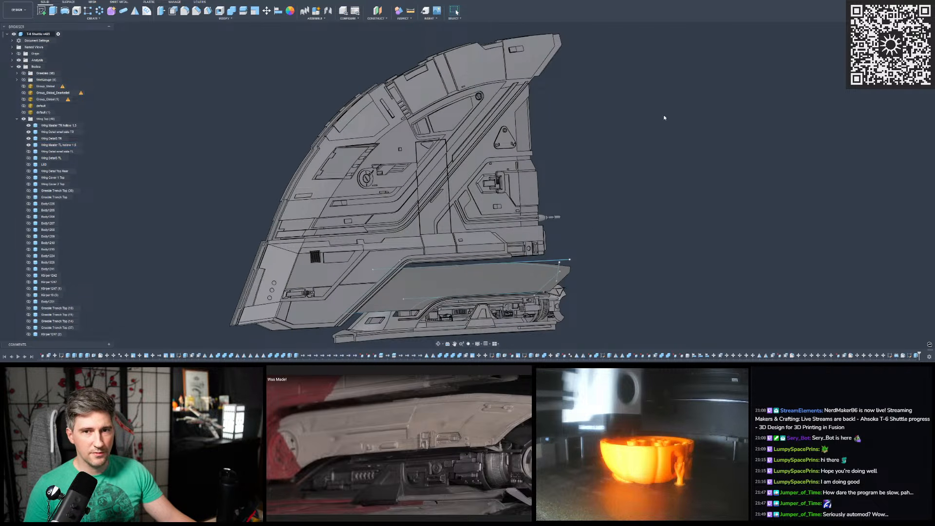
scroll(664, 117, down, 2)
scroll(604, 81, up, 2)
shift+middle_drag(611, 78, 599, 86)
scroll(599, 86, down, 1)
scroll(385, 87, up, 2)
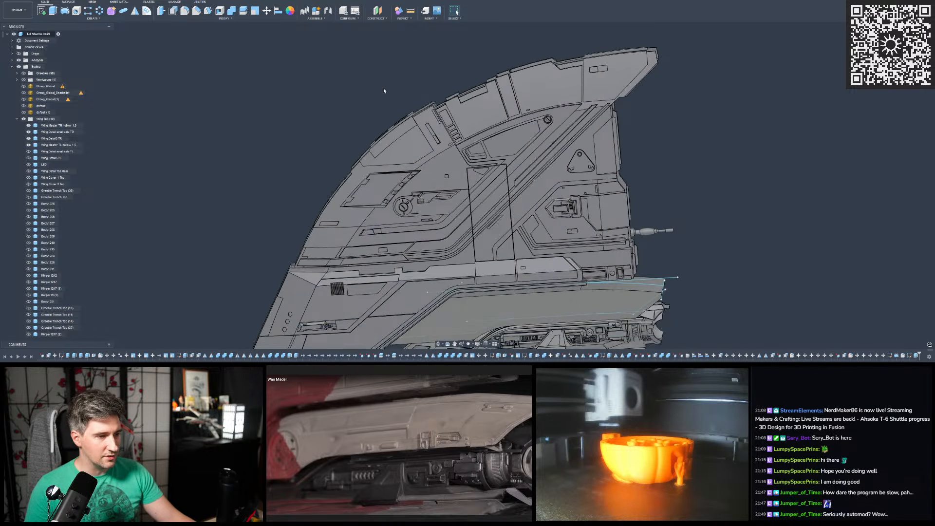
shift+middle_drag(385, 87, 348, 108)
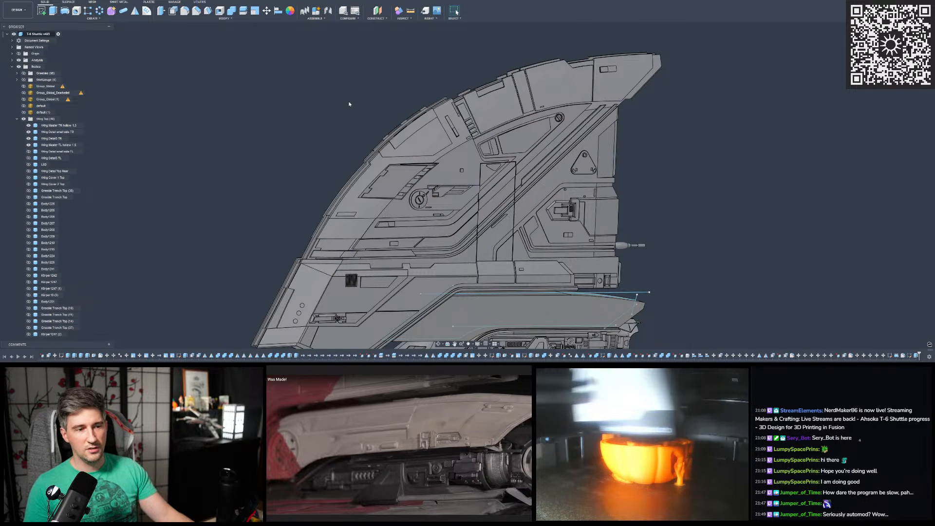
scroll(359, 100, down, 1)
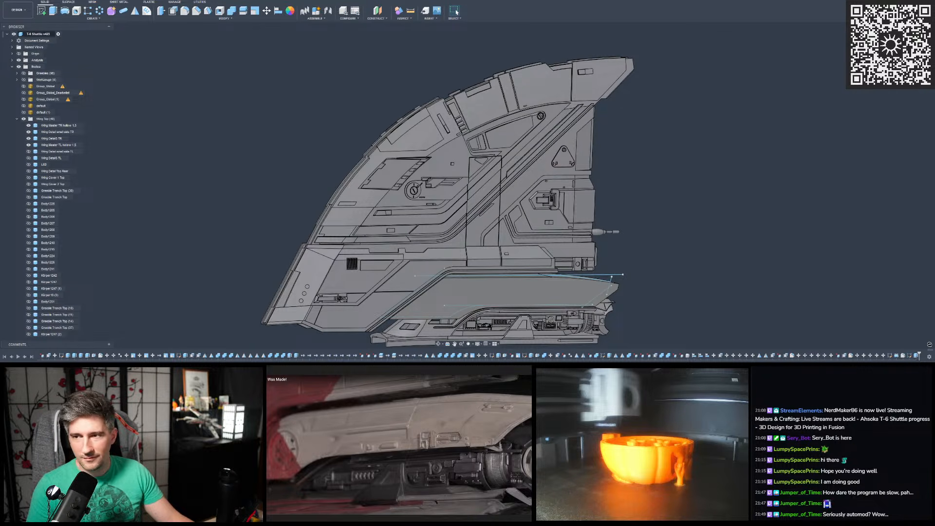
scroll(565, 108, down, 2)
scroll(496, 207, up, 3)
shift+middle_drag(501, 197, 419, 155)
scroll(455, 193, down, 1)
scroll(453, 192, up, 2)
shift+middle_drag(444, 217, 483, 219)
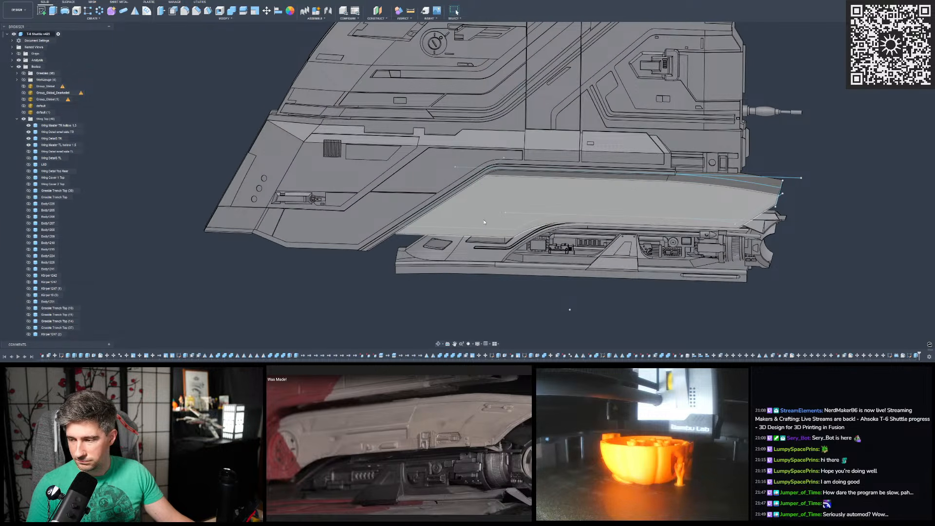
- Measure between the cover's slanted end face and the adjoining narrow border face of the wing
scroll(432, 177, up, 3)
shift+middle_drag(327, 166, 323, 185)
scroll(442, 191, up, 8)
shift+middle_drag(469, 179, 507, 152)
scroll(583, 119, down, 7)
scroll(584, 119, down, 2)
scroll(497, 203, up, 5)
click(411, 11)
scroll(375, 247, up, 3)
shift+middle_drag(375, 247, 306, 224)
click(299, 246)
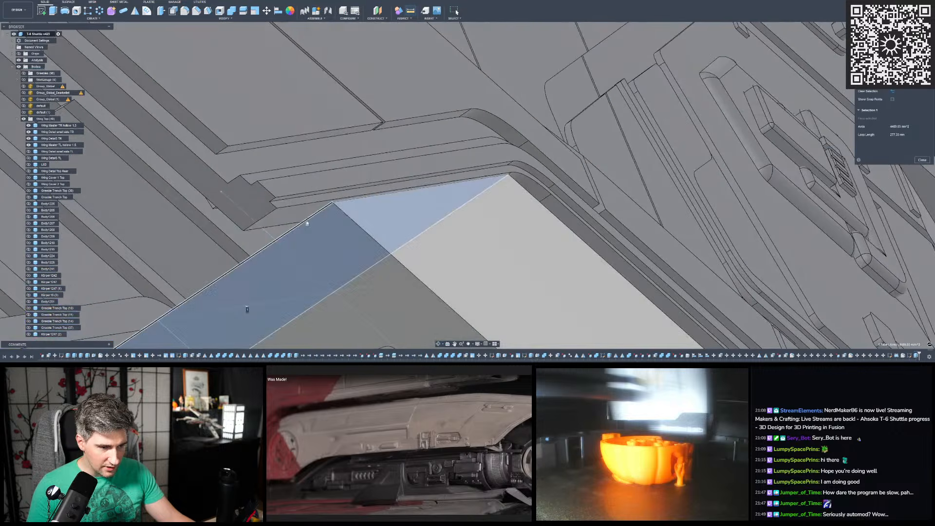
click(379, 205)
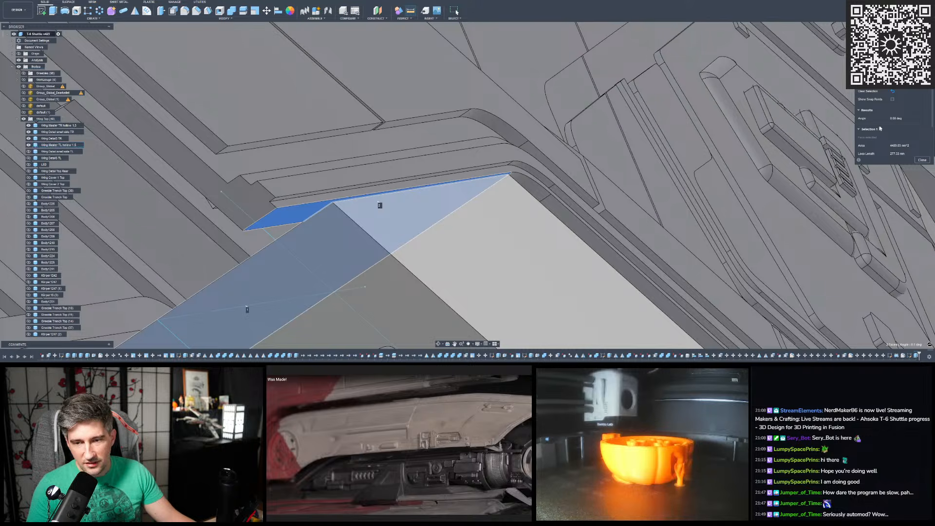
- Clear the measurement and measure the gap between the wing's slanted border face and the cover's lower corner point
scroll(533, 163, down, 3)
scroll(519, 146, up, 3)
shift+middle_drag(519, 128, 543, 143)
scroll(548, 145, down, 5)
click(305, 297)
scroll(431, 171, up, 8)
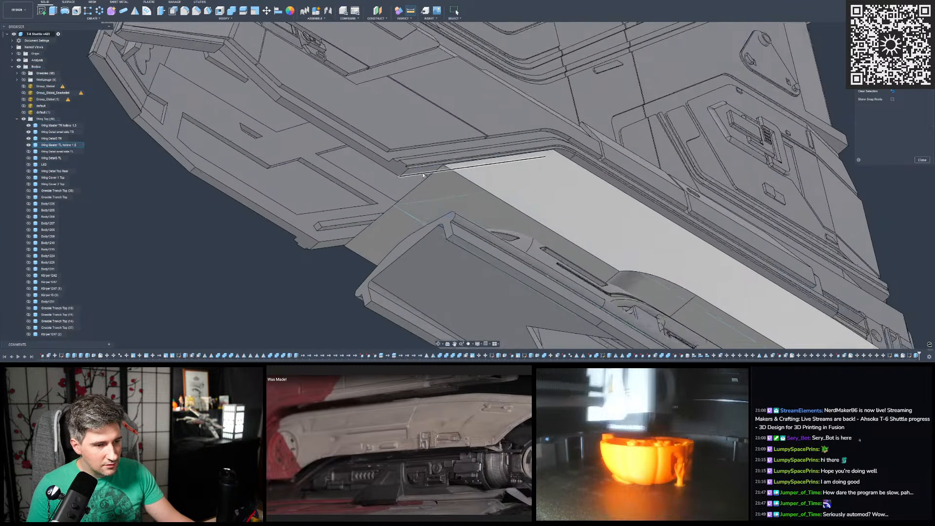
shift+middle_drag(439, 168, 504, 182)
click(465, 151)
click(470, 147)
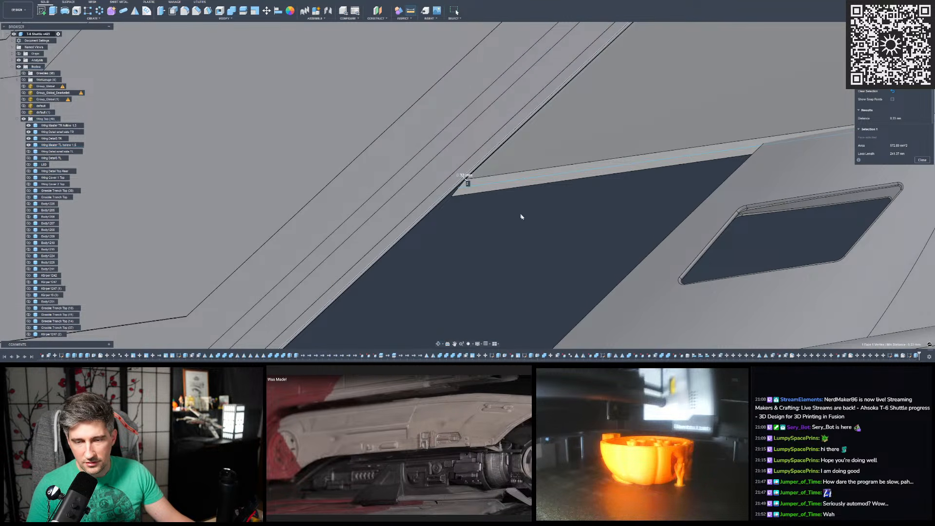
- Clear the gap measurement and examine the cover's outline against the upper wing and the engine section
scroll(547, 207, down, 6)
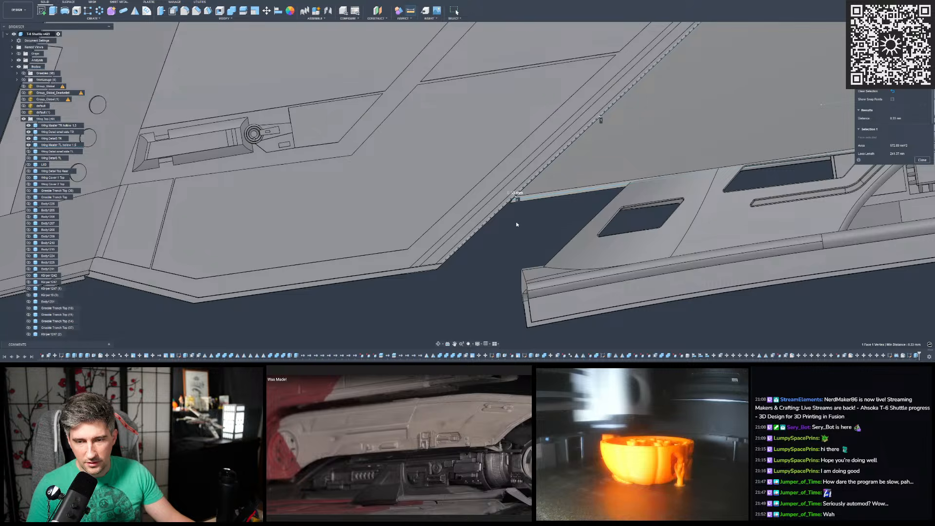
shift+middle_drag(541, 218, 782, 146)
scroll(620, 138, up, 5)
scroll(616, 131, up, 4)
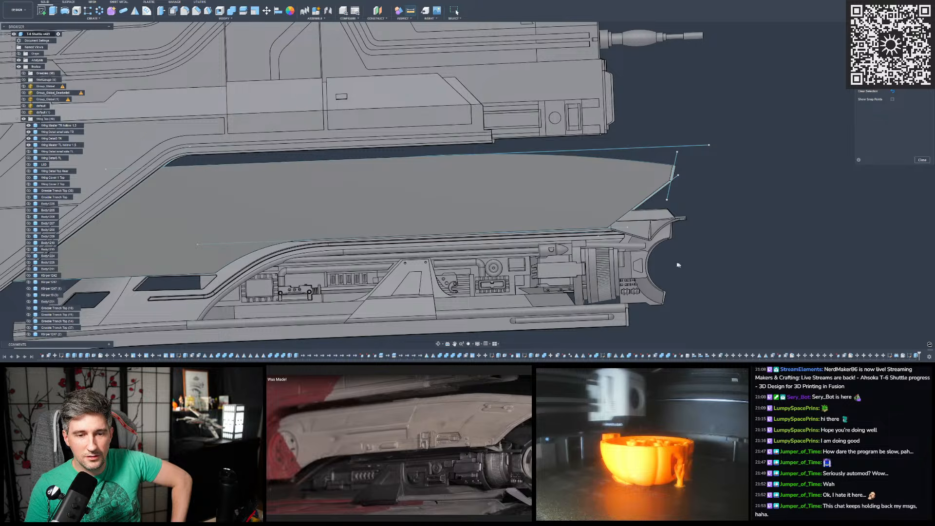
scroll(723, 159, down, 3)
mouse_move(714, 139)
shift+middle_down()
mouse_move(733, 137)
mouse_move(730, 129)
mouse_move(693, 152)
mouse_move(701, 144)
shift+middle_up()
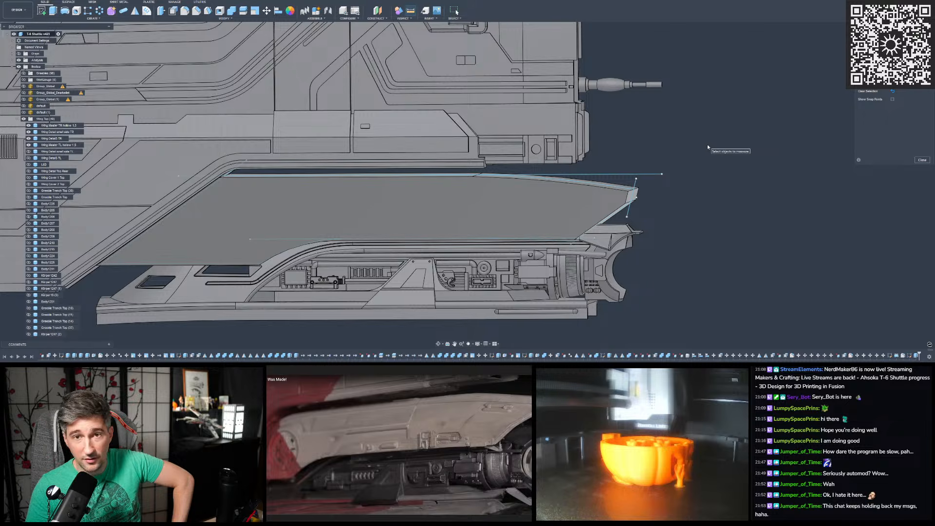
scroll(706, 146, down, 3)
scroll(614, 176, up, 4)
shift+middle_drag(671, 145, 648, 159)
scroll(647, 210, down, 4)
scroll(672, 164, up, 2)
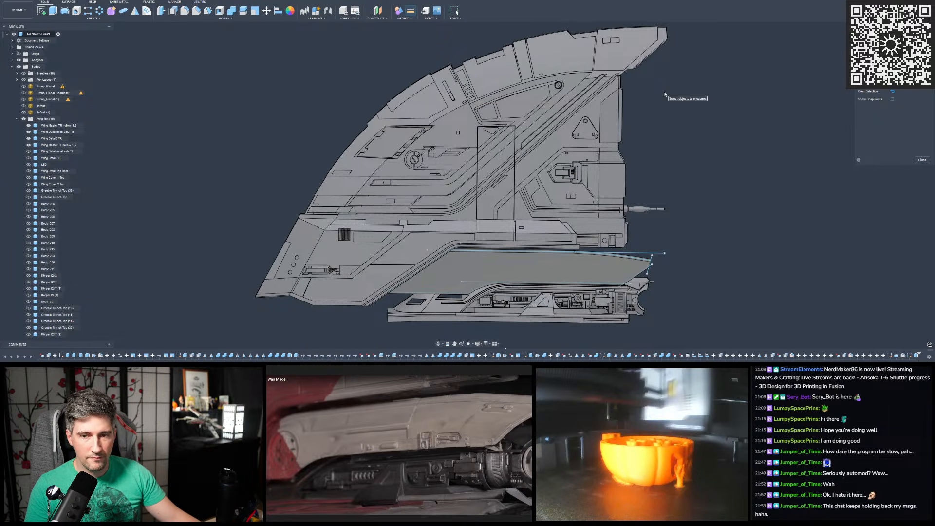
- Show the textured reference mesh "default" over the wing and cover, and finish measuring
scroll(532, 203, up, 5)
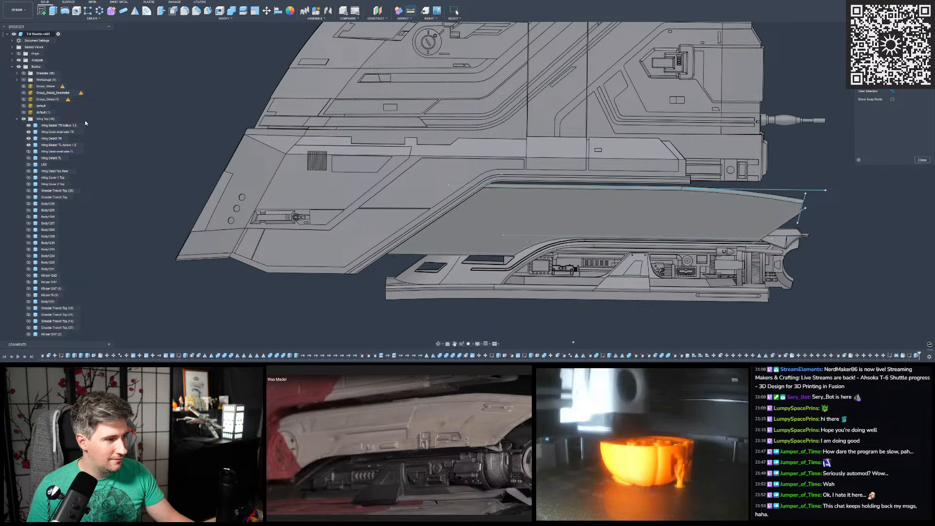
click(23, 112)
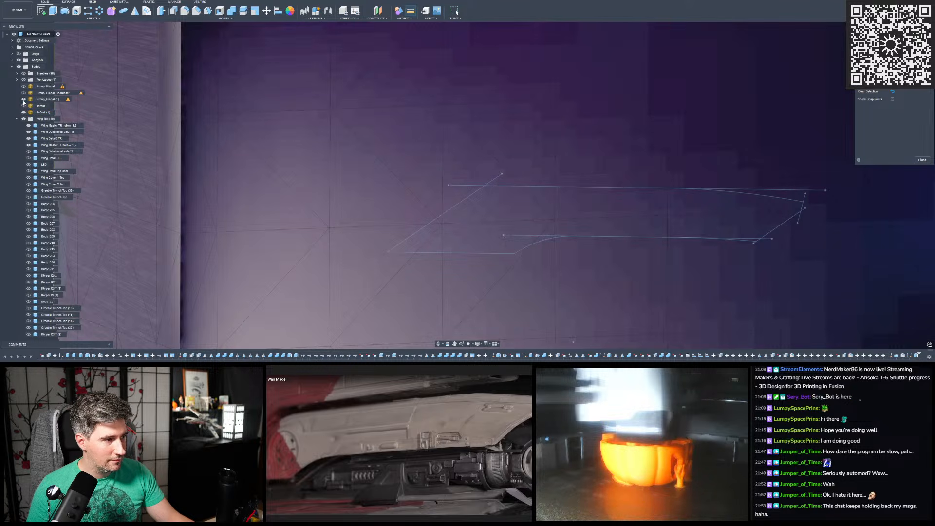
click(24, 105)
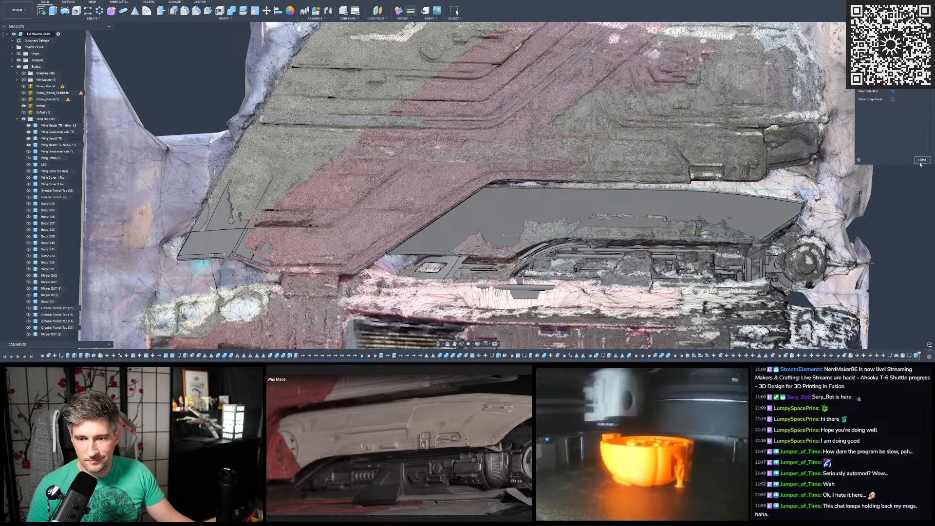
scroll(543, 92, down, 2)
scroll(528, 175, up, 4)
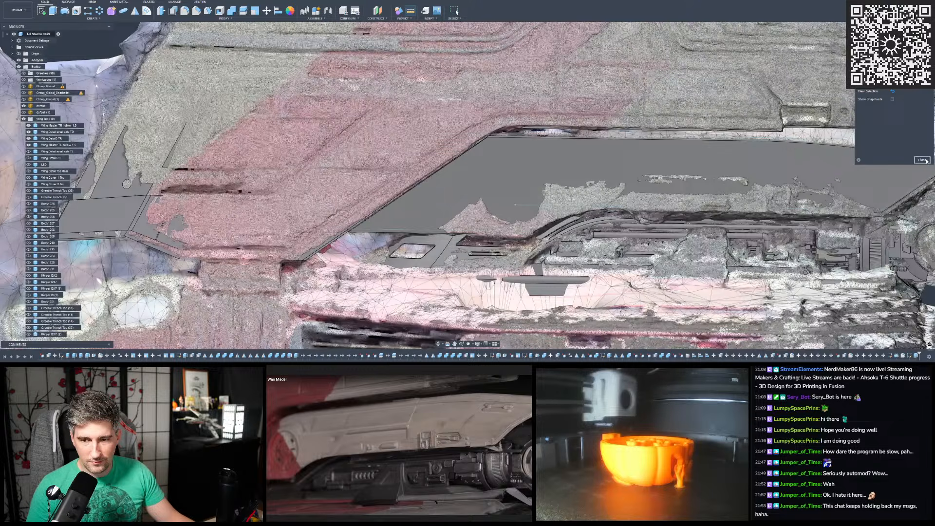
click(927, 161)
- Examine how the cover's outline and its upper front corner fit the reference mesh
scroll(574, 158, down, 3)
scroll(568, 156, up, 2)
shift+middle_drag(480, 140, 622, 171)
scroll(484, 185, down, 4)
scroll(487, 185, up, 4)
scroll(619, 168, down, 4)
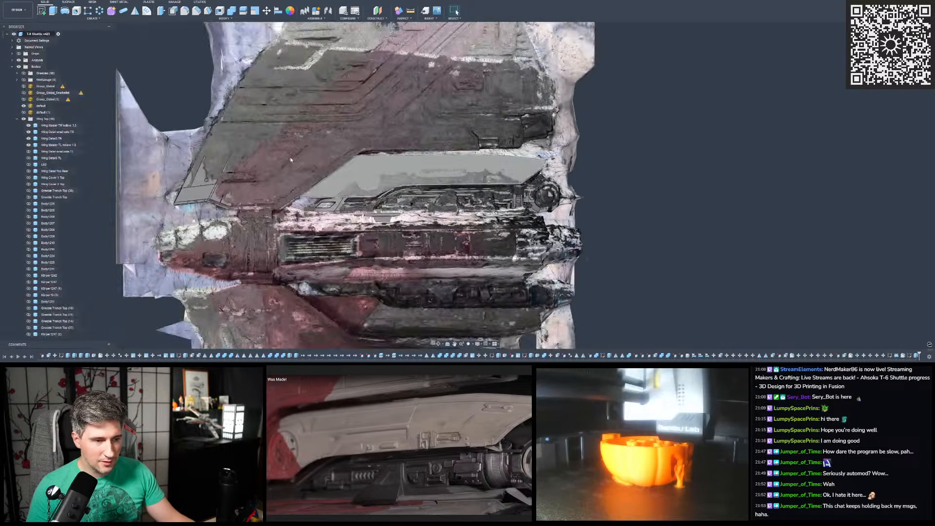
scroll(289, 160, up, 5)
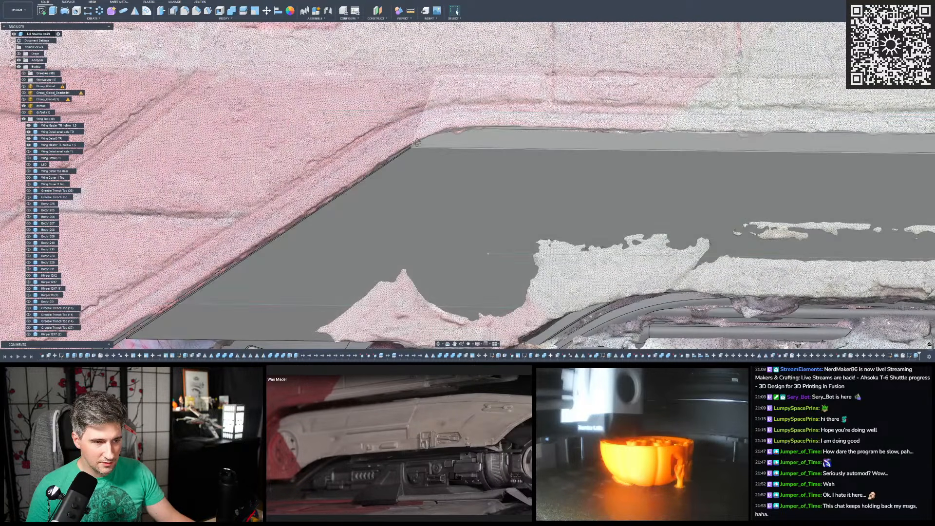
shift+middle_drag(423, 162, 449, 171)
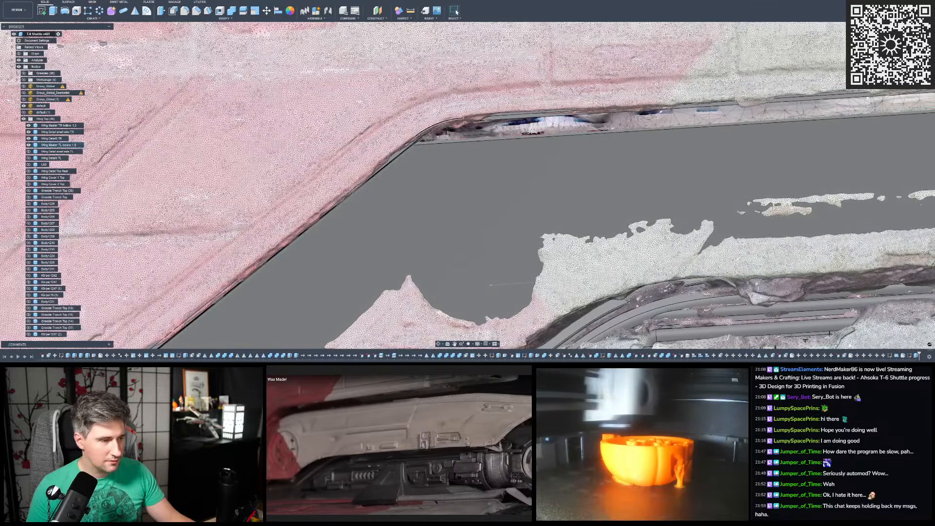
- Fillet the cover's upper front corner edge with a 35 mm radius to follow the mesh's rounded bend
key(f)
scroll(436, 154, up, 3)
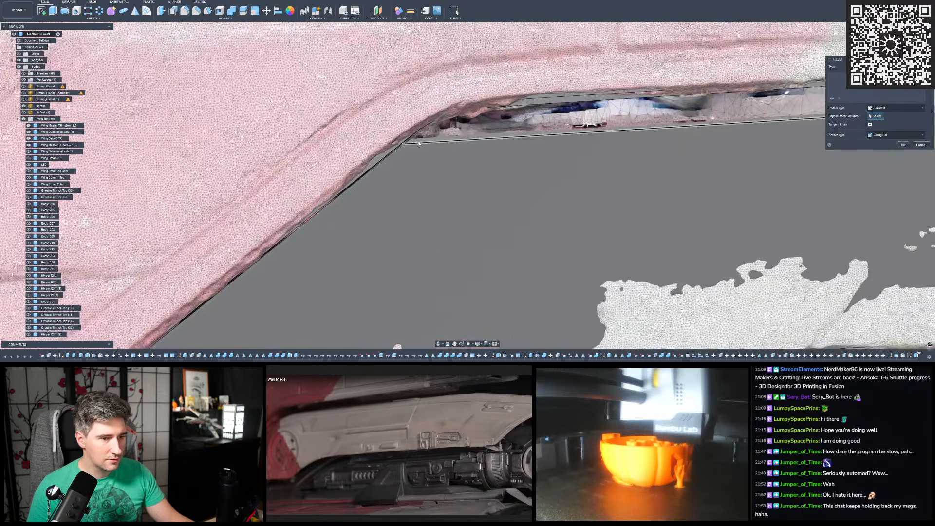
click(408, 138)
drag(404, 135, 467, 297)
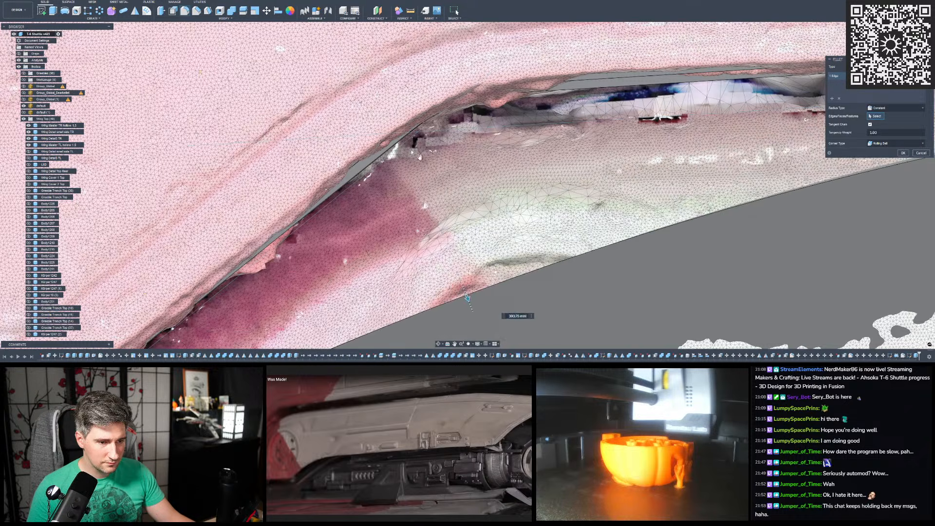
scroll(397, 133, down, 5)
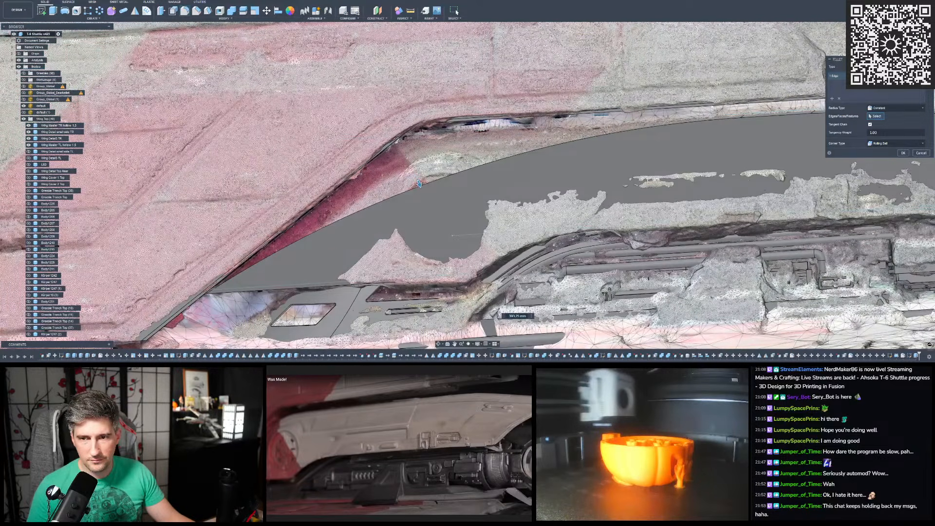
middle_drag(361, 214, 558, 105)
scroll(258, 249, down, 2)
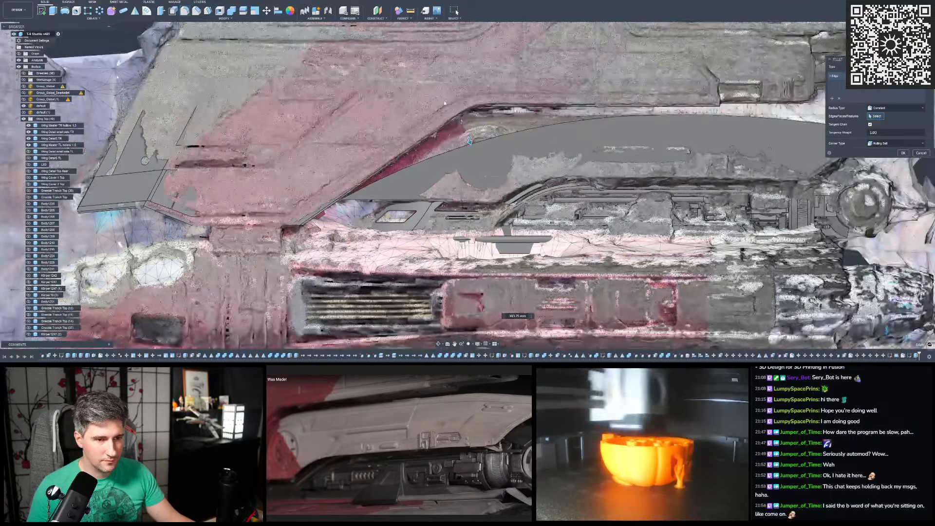
scroll(483, 88, up, 4)
scroll(455, 180, up, 2)
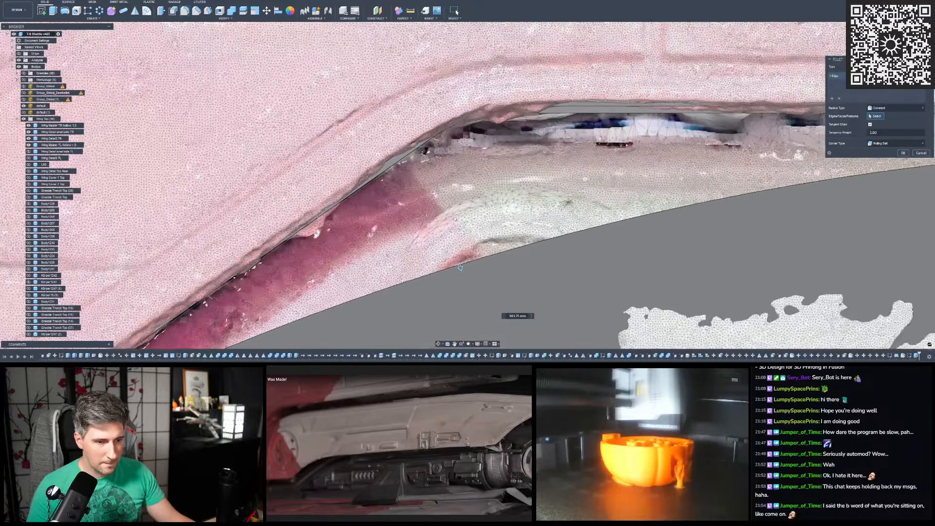
drag(460, 267, 422, 156)
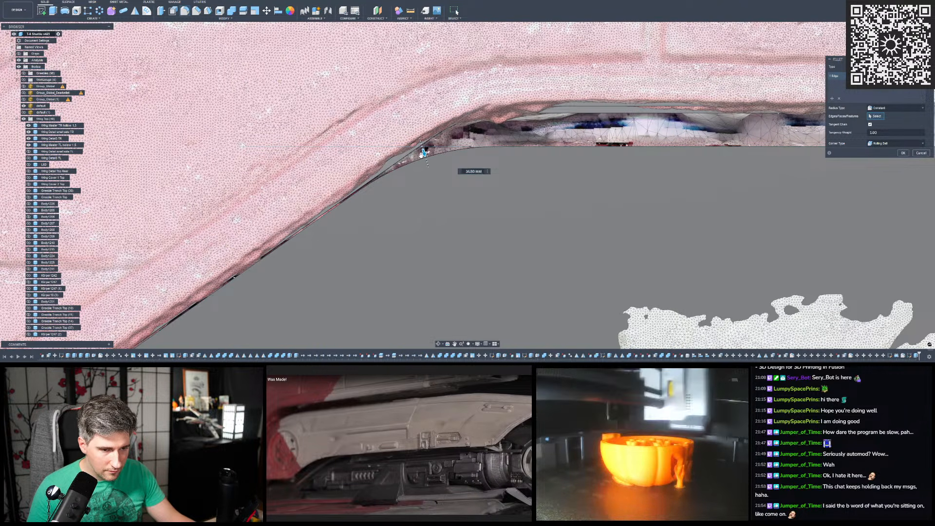
text(35)
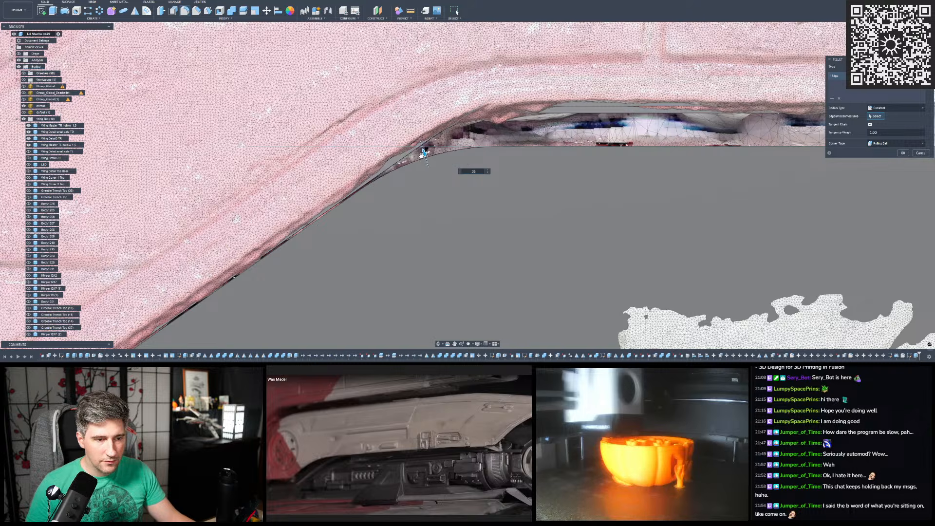
key(Return)
scroll(420, 157, down, 8)
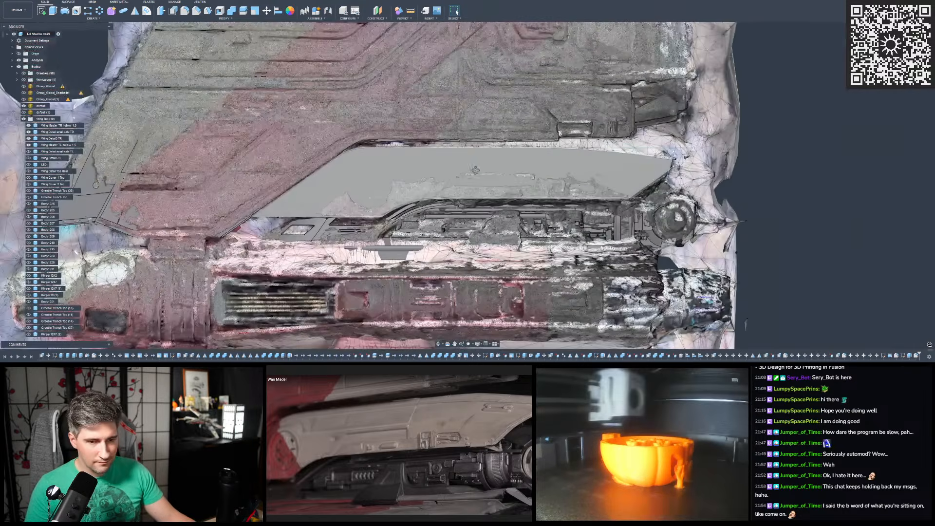
- Hide the cover body to expose the reference mesh and look through the sketch list
shift+middle_drag(475, 170, 512, 191)
scroll(115, 118, down, 4)
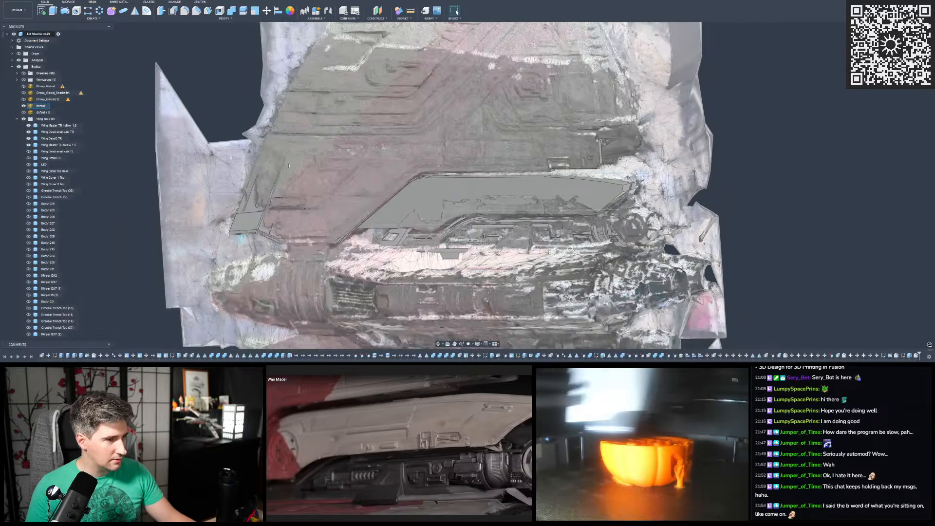
scroll(248, 179, up, 1)
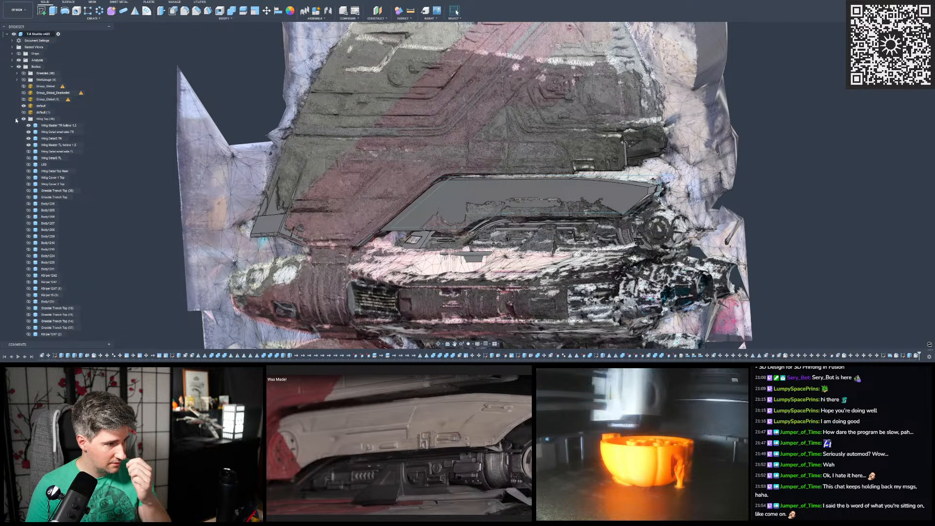
click(17, 118)
scroll(31, 185, down, 4)
click(24, 269)
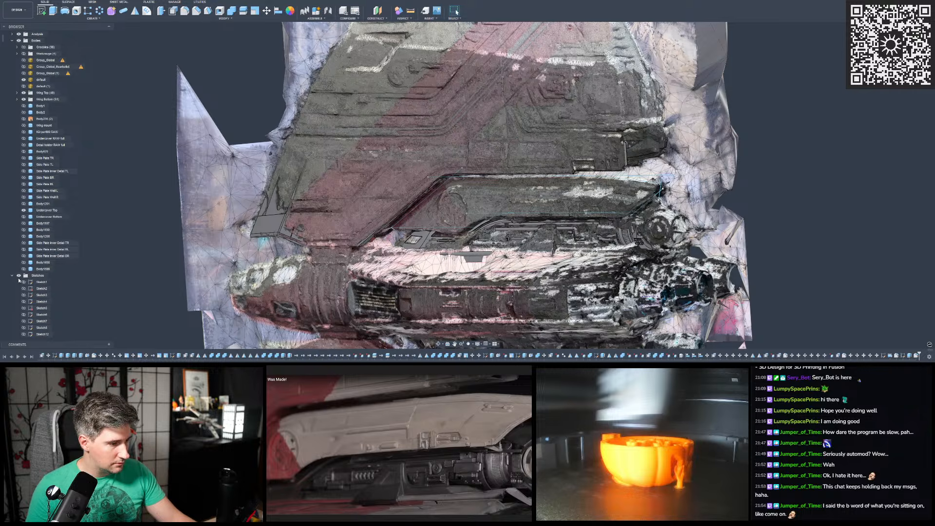
scroll(22, 277, down, 1)
scroll(23, 270, down, 20)
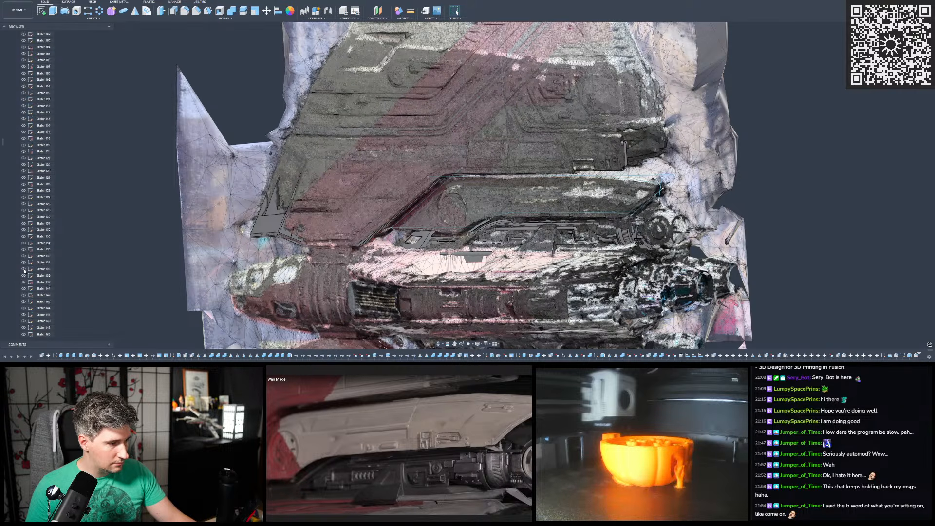
scroll(24, 271, down, 10)
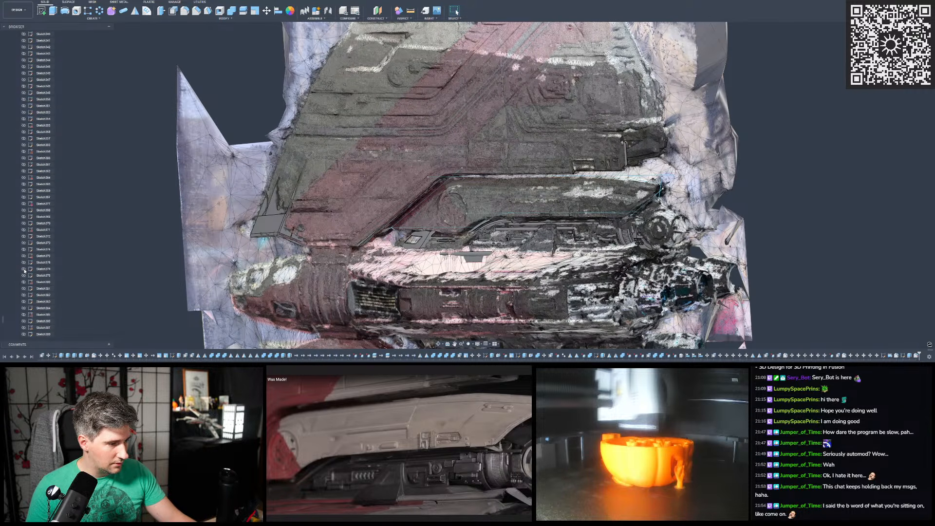
scroll(24, 271, down, 1)
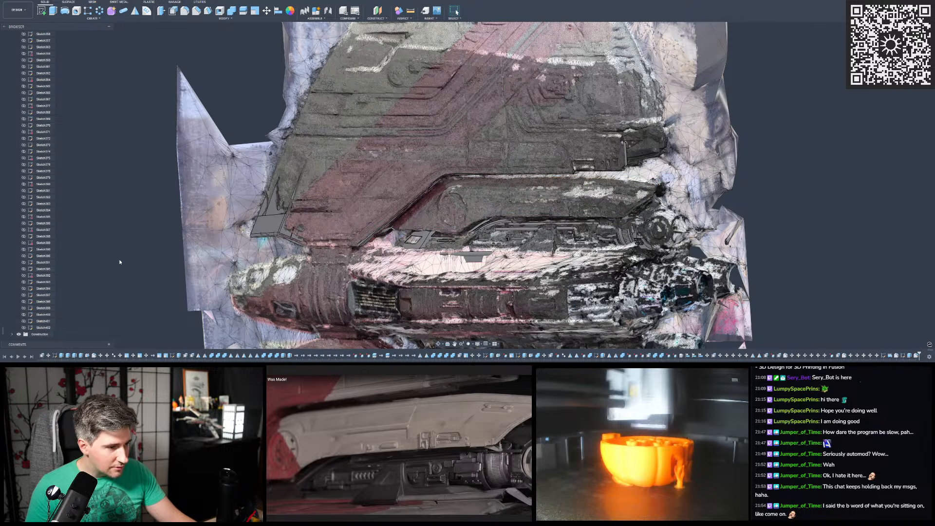
- Start a new sketch on the crosswise origin plane, facing the shuttle's wing and engines end-on
scroll(462, 206, up, 3)
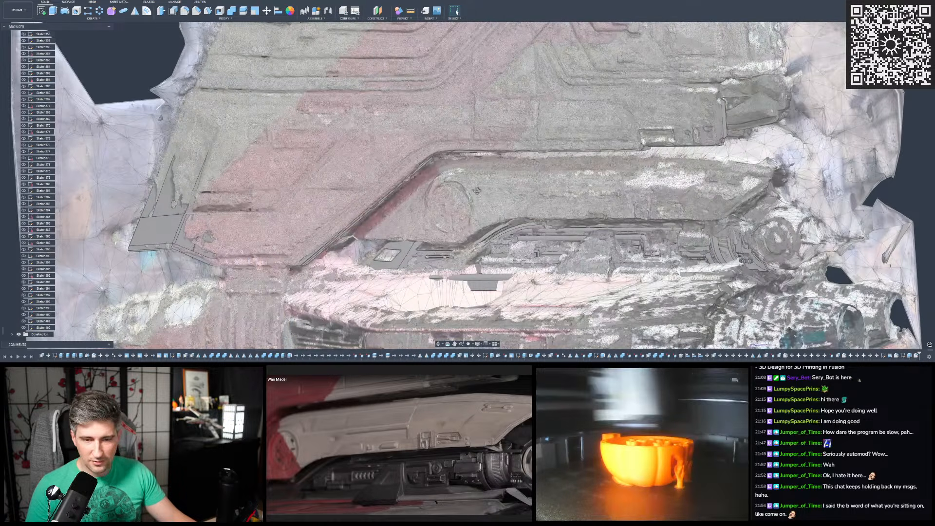
shift+middle_drag(477, 190, 361, 193)
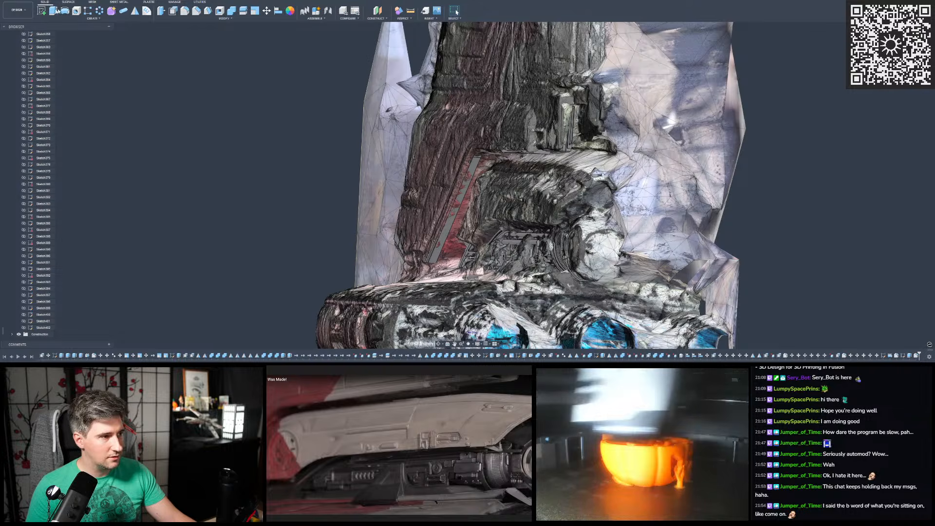
click(43, 12)
scroll(319, 168, down, 3)
mouse_move(318, 169)
shift+middle_down()
mouse_move(399, 194)
mouse_move(423, 187)
mouse_move(351, 185)
mouse_move(336, 168)
mouse_move(334, 177)
mouse_move(331, 168)
mouse_move(336, 178)
mouse_move(253, 163)
mouse_move(405, 220)
shift+middle_up()
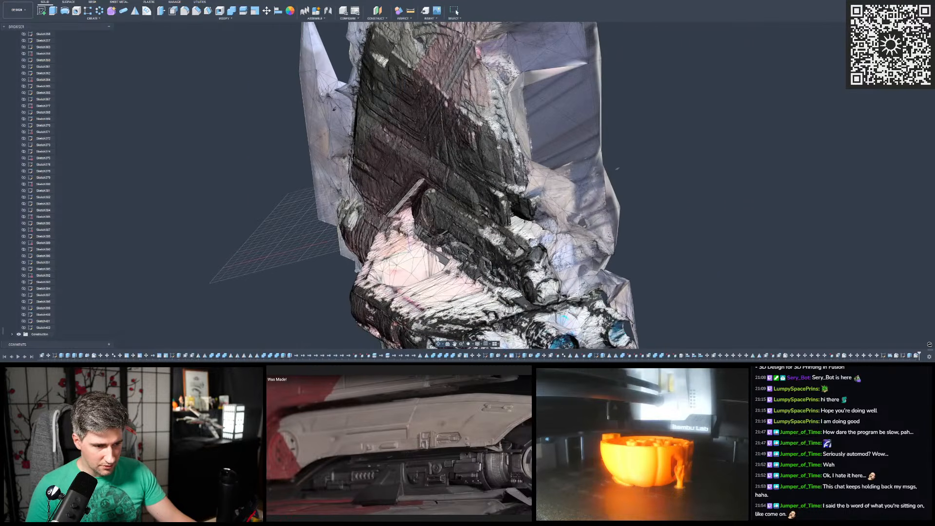
click(407, 236)
scroll(414, 221, down, 3)
scroll(444, 68, up, 4)
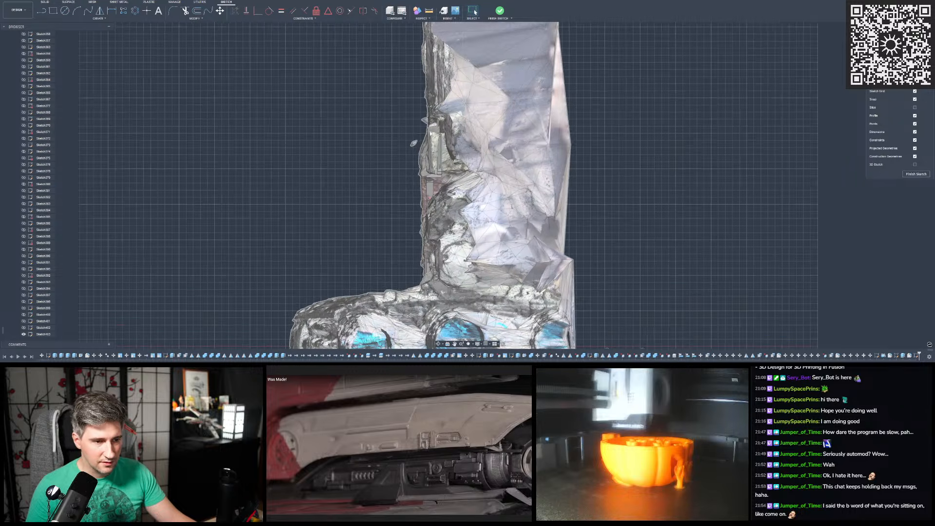
mouse_move(429, 151)
shift+middle_down()
mouse_move(540, 155)
mouse_move(426, 150)
shift+middle_up()
scroll(380, 137, down, 2)
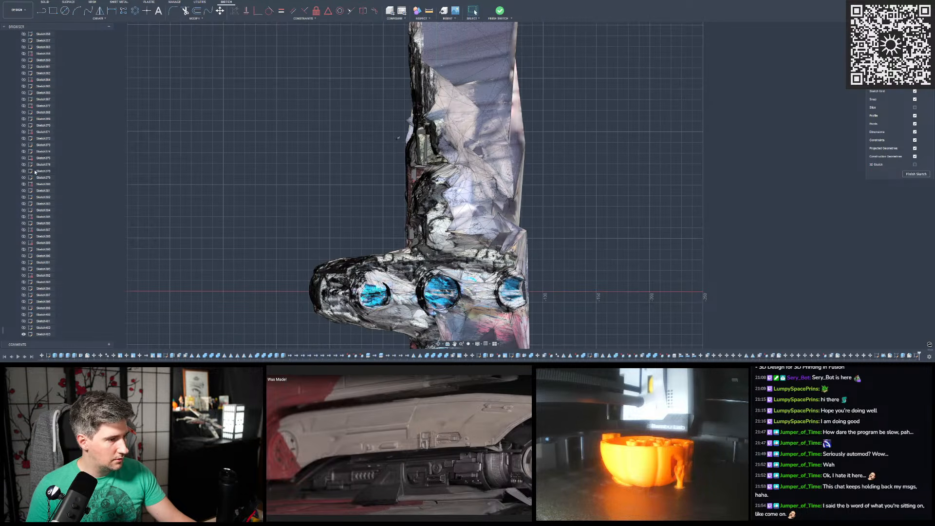
- Show the cover body again inside the end-view sketch
scroll(33, 175, up, 5)
scroll(31, 173, up, 20)
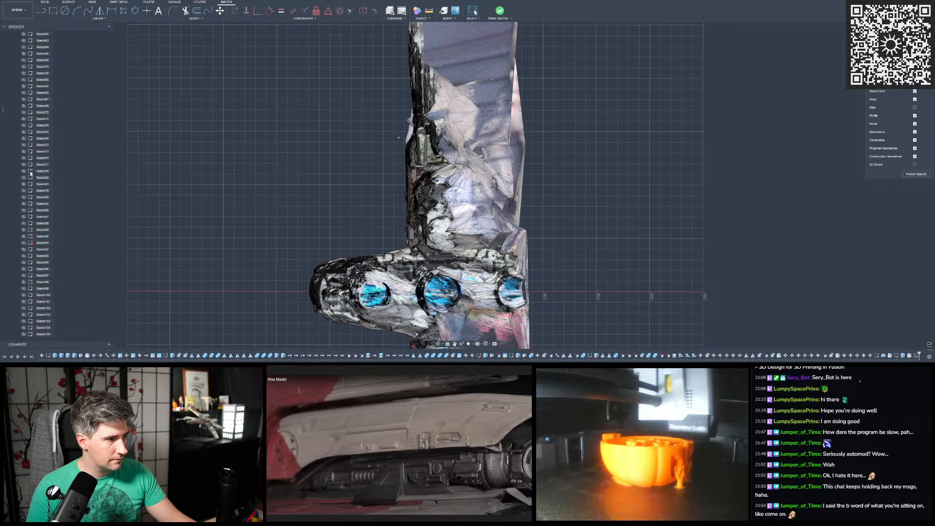
scroll(33, 175, up, 15)
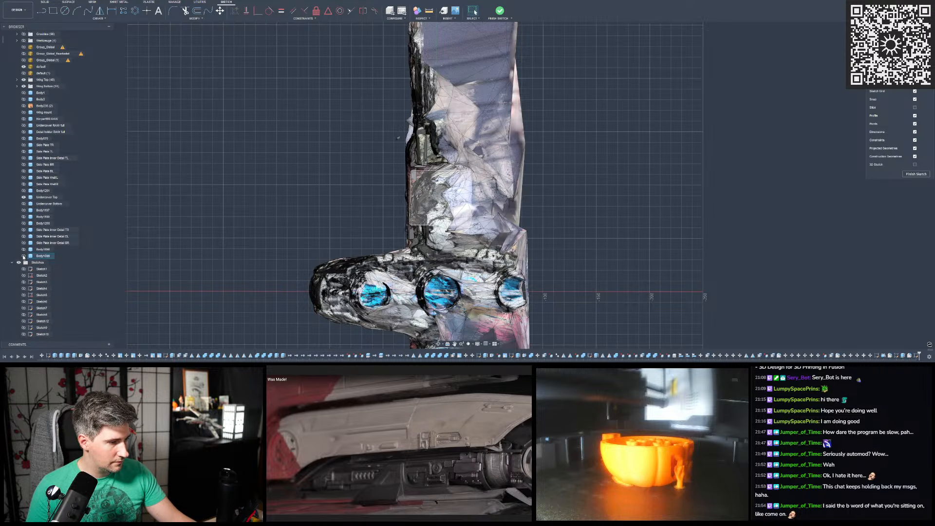
click(24, 255)
scroll(385, 210, up, 5)
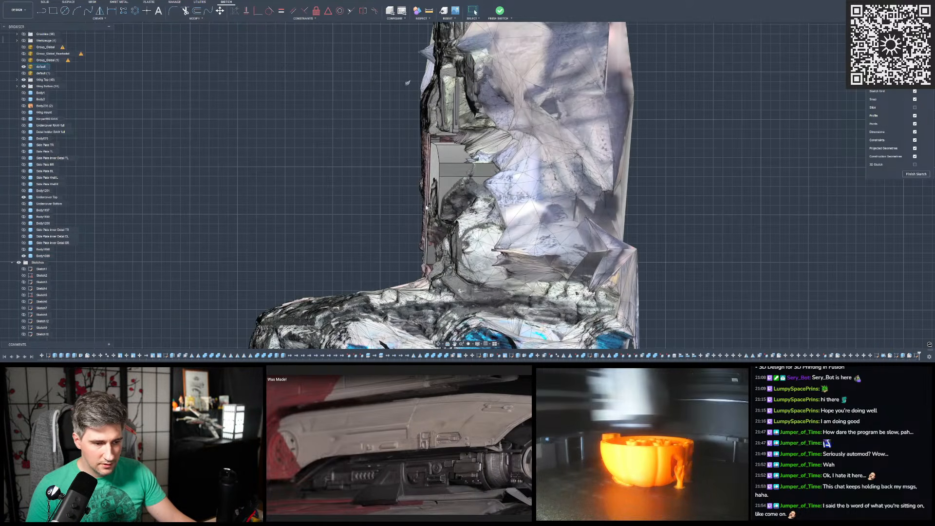
- Project the whole cover body into the end-view sketch and check its end profile against the mesh
key(p)
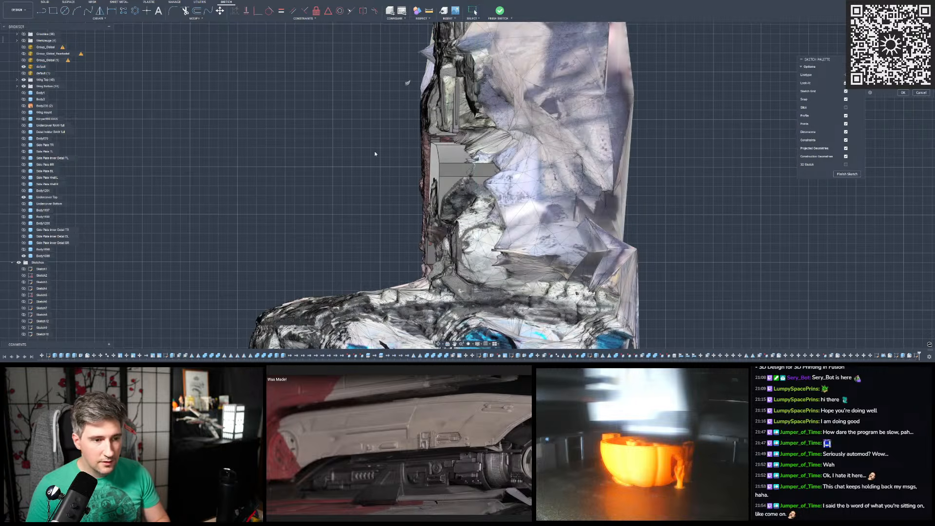
shift+middle_drag(407, 83, 722, 136)
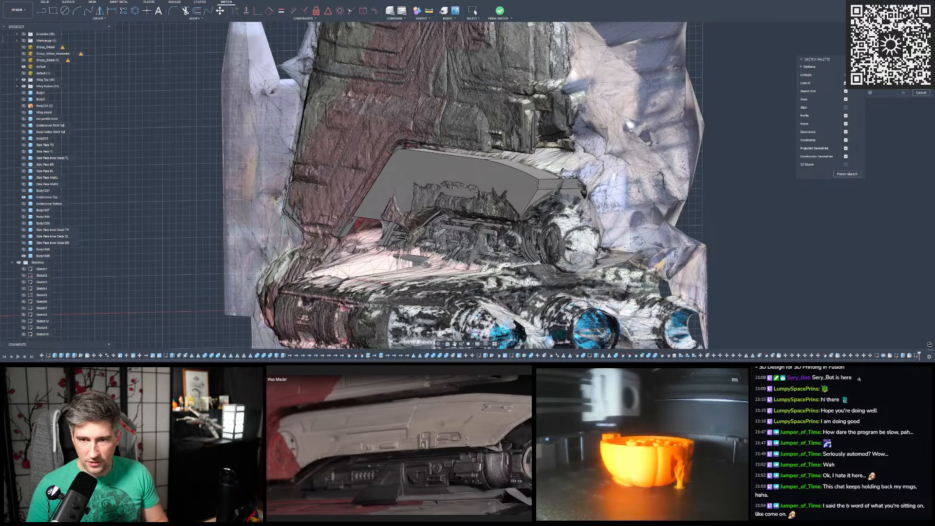
click(466, 164)
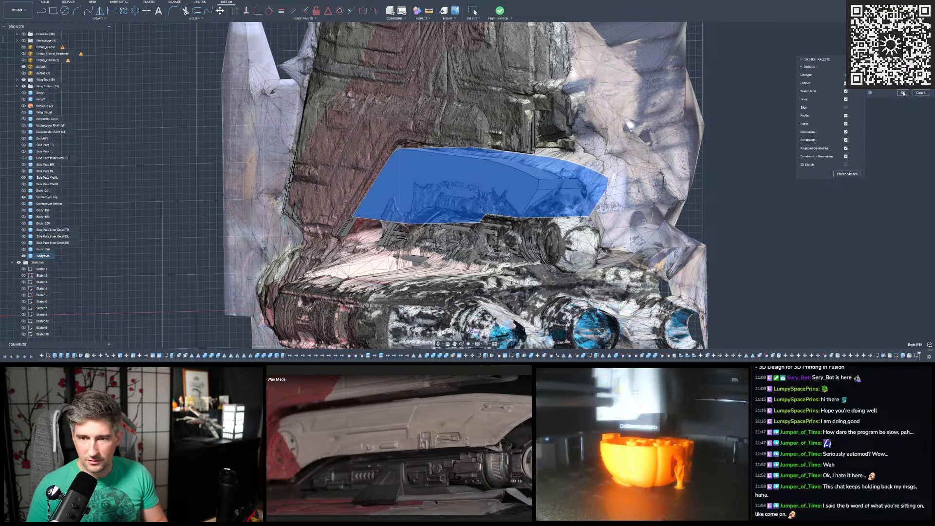
key(Return)
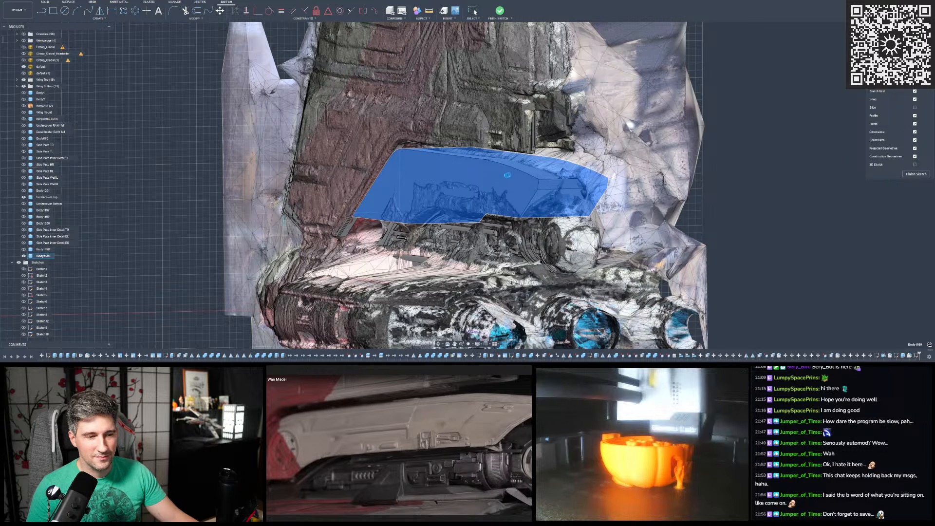
key(Escape)
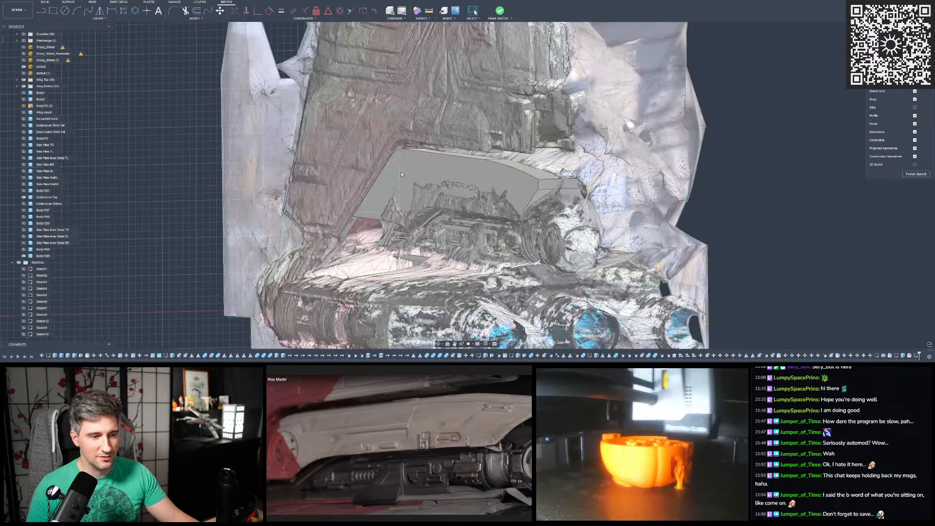
scroll(404, 163, down, 2)
scroll(419, 166, up, 4)
mouse_move(430, 165)
shift+middle_down()
mouse_move(423, 159)
mouse_move(438, 161)
mouse_move(422, 161)
mouse_move(430, 161)
shift+middle_up()
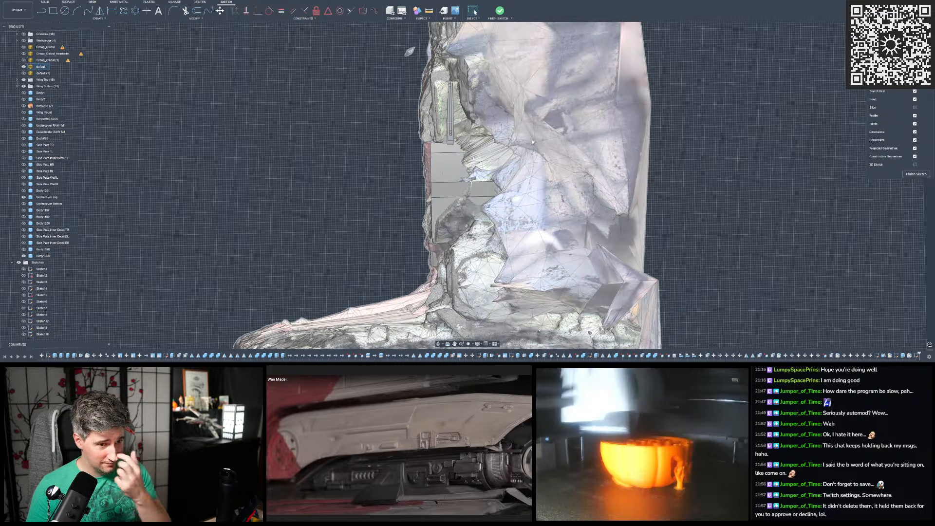
mouse_move(435, 140)
shift+middle_down()
mouse_move(531, 145)
mouse_move(438, 140)
shift+middle_up()
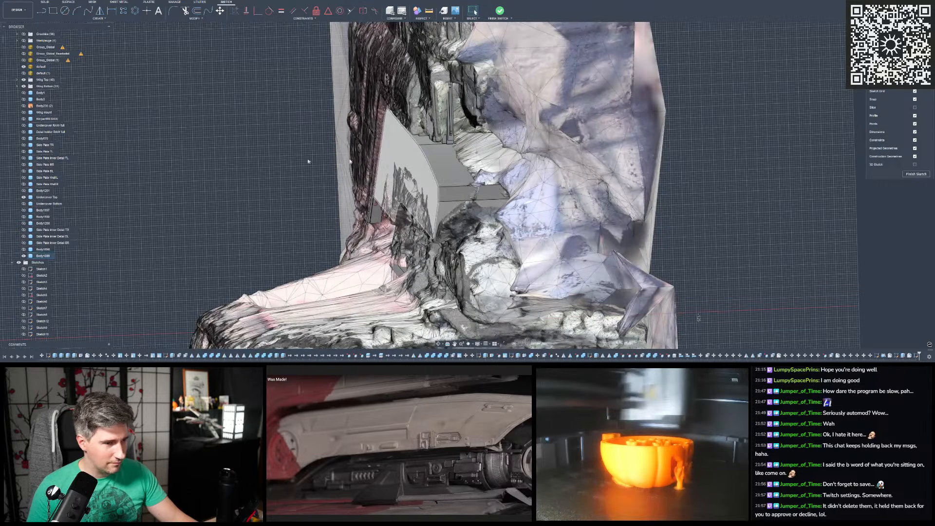
- Hide the four visible wing bodies in the Wing Top group, leaving the reference mesh uncovered in the end-view sketch
scroll(401, 162, up, 4)
shift+middle_drag(400, 163, 321, 145)
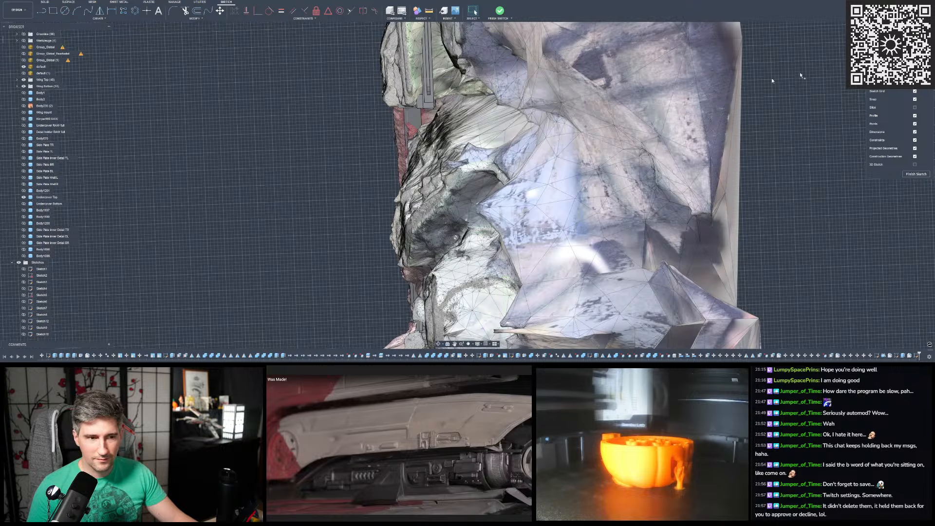
click(905, 52)
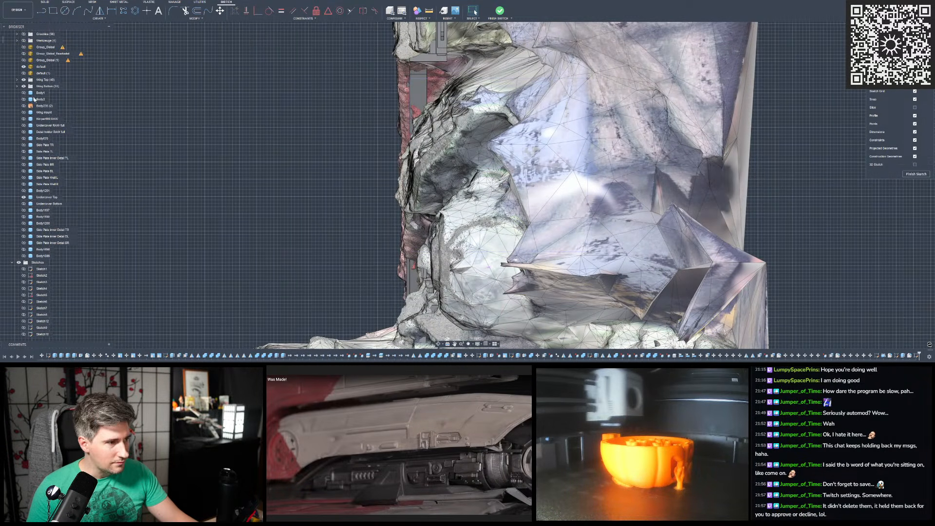
scroll(443, 123, down, 2)
middle_drag(443, 123, 452, 147)
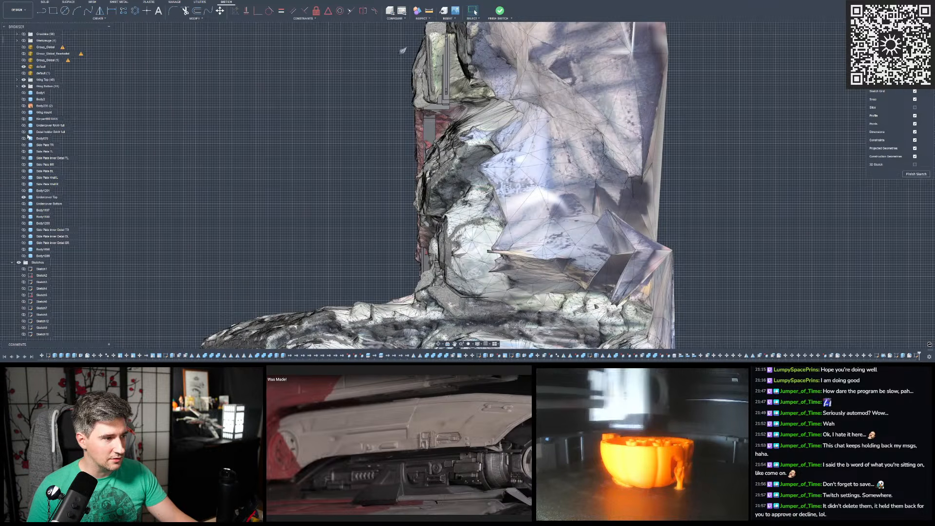
scroll(33, 166, up, 3)
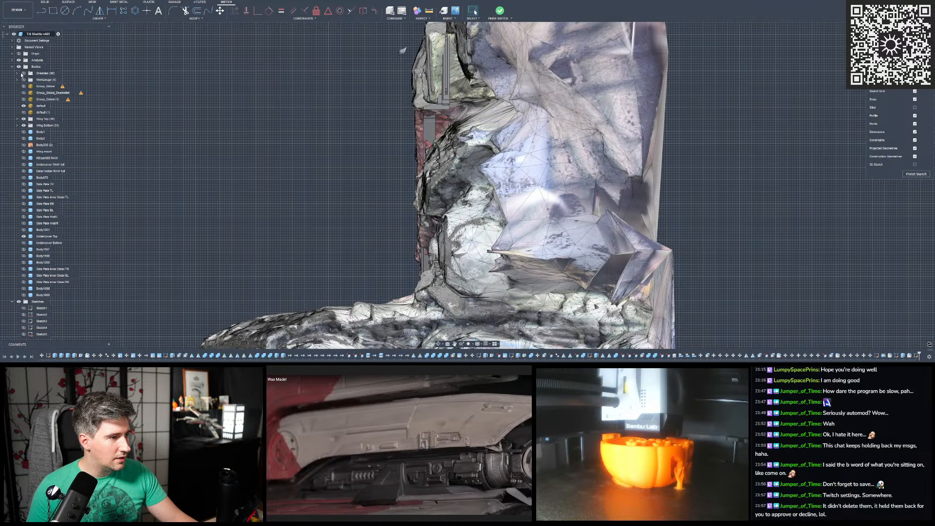
click(17, 119)
scroll(22, 117, down, 3)
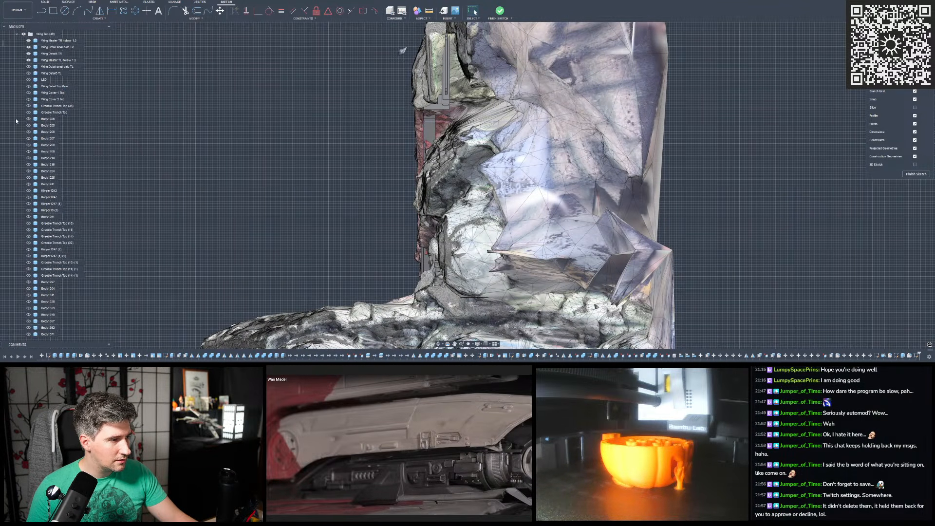
click(28, 41)
click(28, 47)
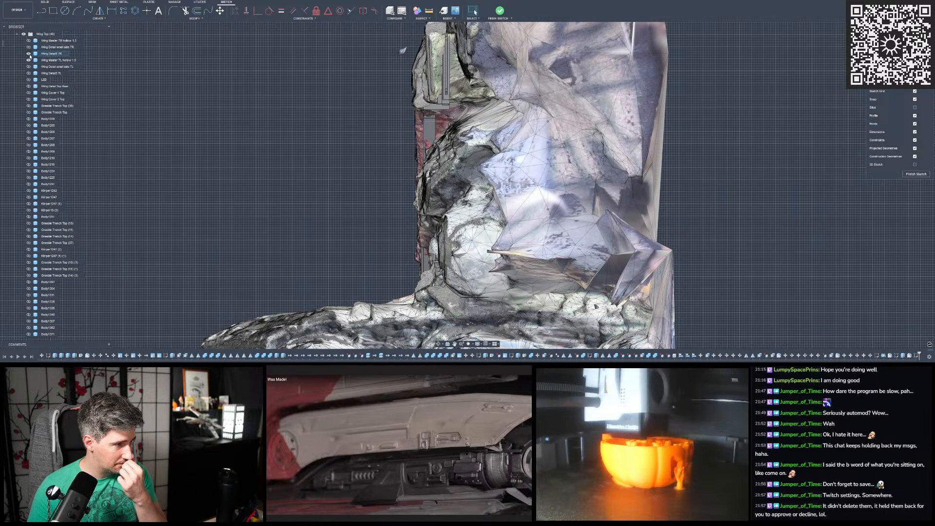
click(28, 53)
click(28, 60)
click(17, 35)
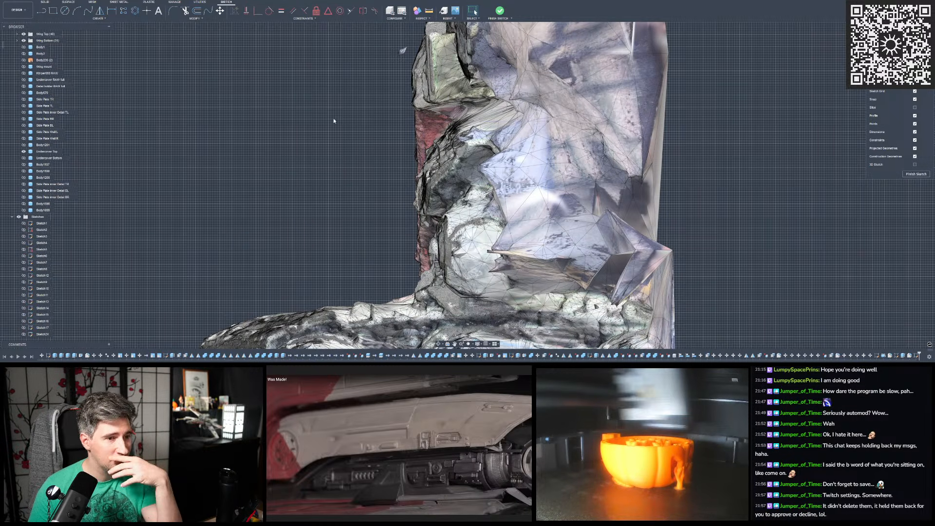
- Sketch a vertical line up the mesh's outer edge, starting on its lower red strip
scroll(463, 122, up, 10)
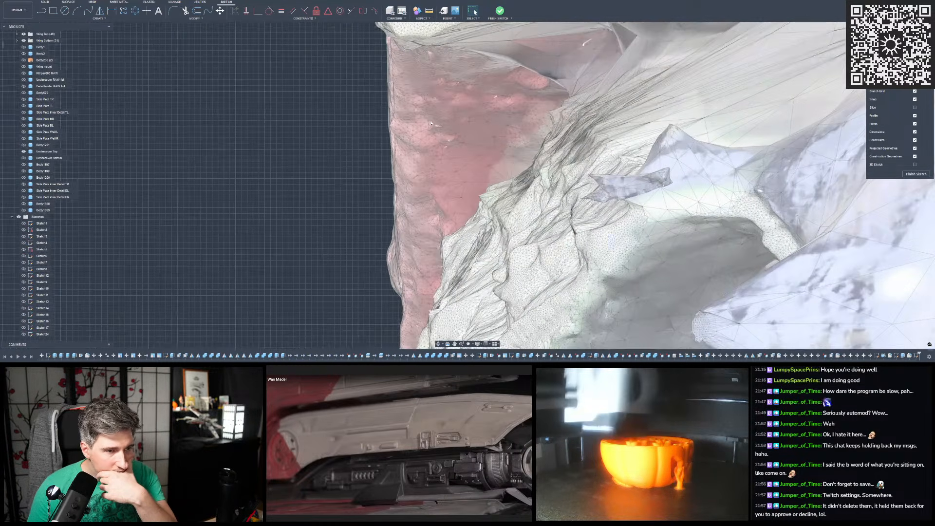
scroll(431, 122, down, 10)
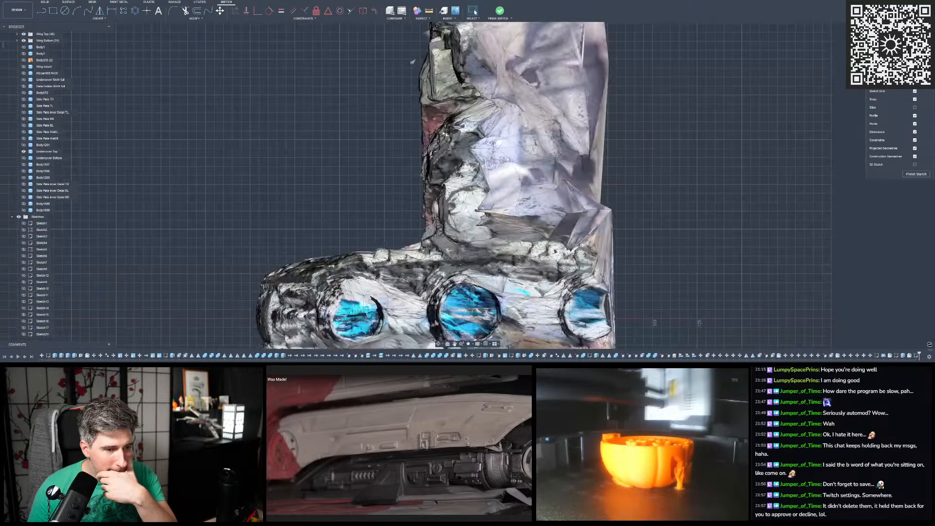
scroll(452, 139, up, 2)
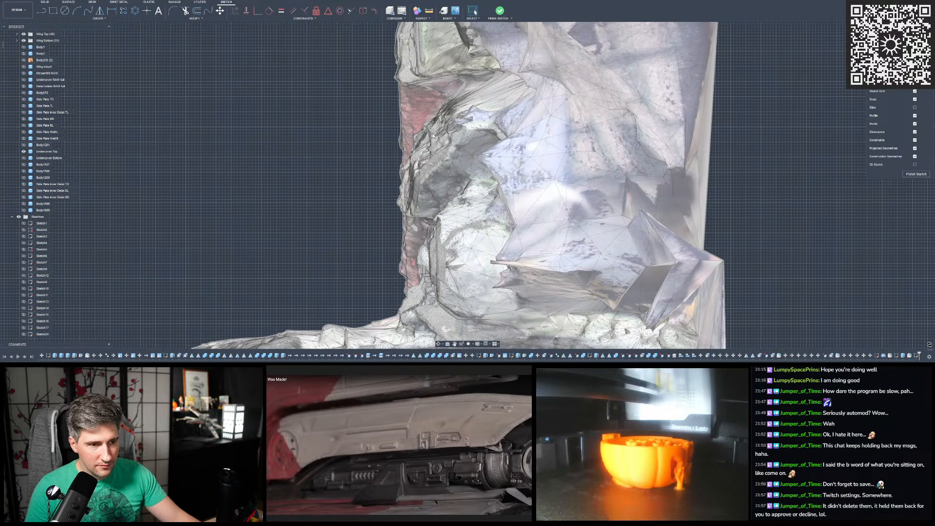
scroll(433, 133, down, 2)
scroll(433, 130, up, 1)
scroll(435, 129, down, 2)
scroll(484, 122, up, 3)
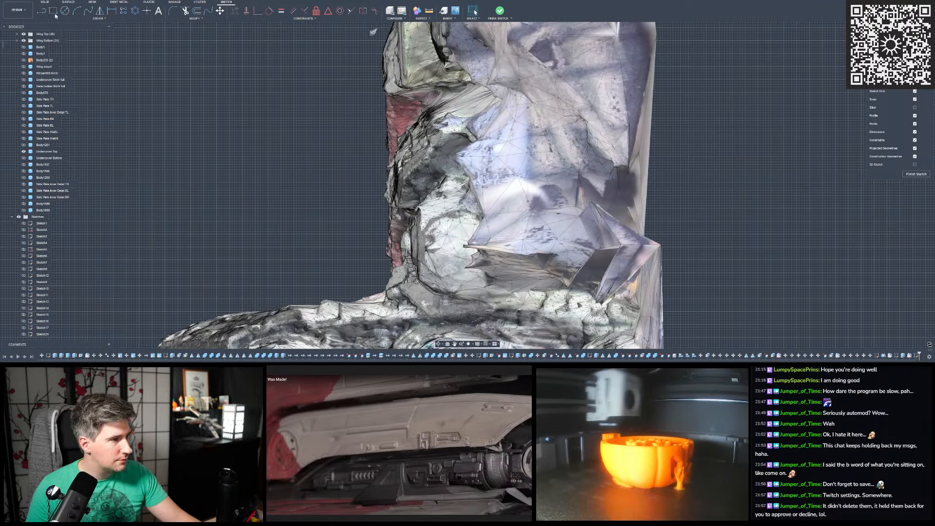
click(42, 12)
scroll(416, 205, up, 3)
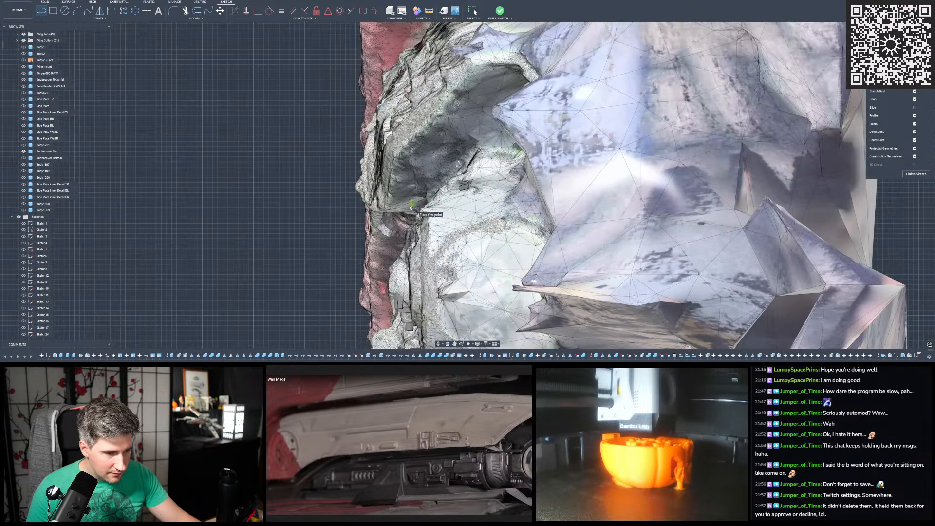
click(378, 269)
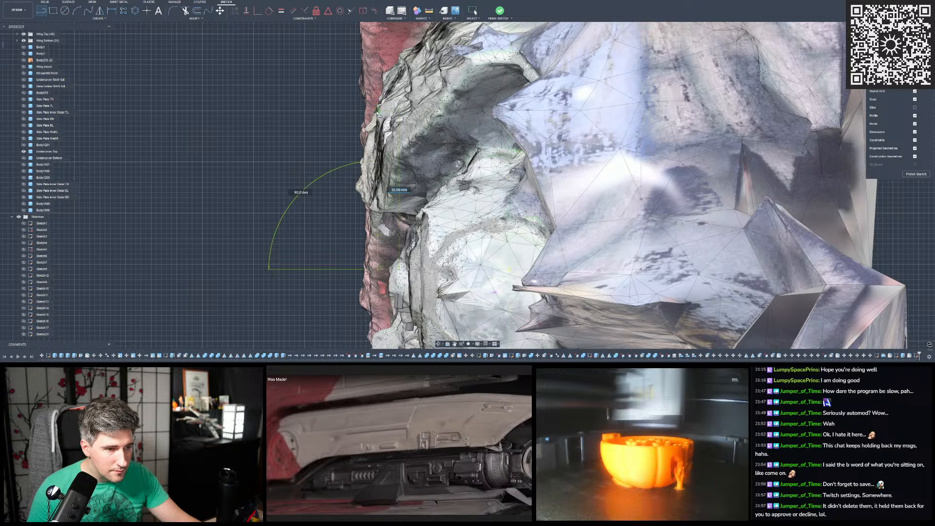
key(Escape)
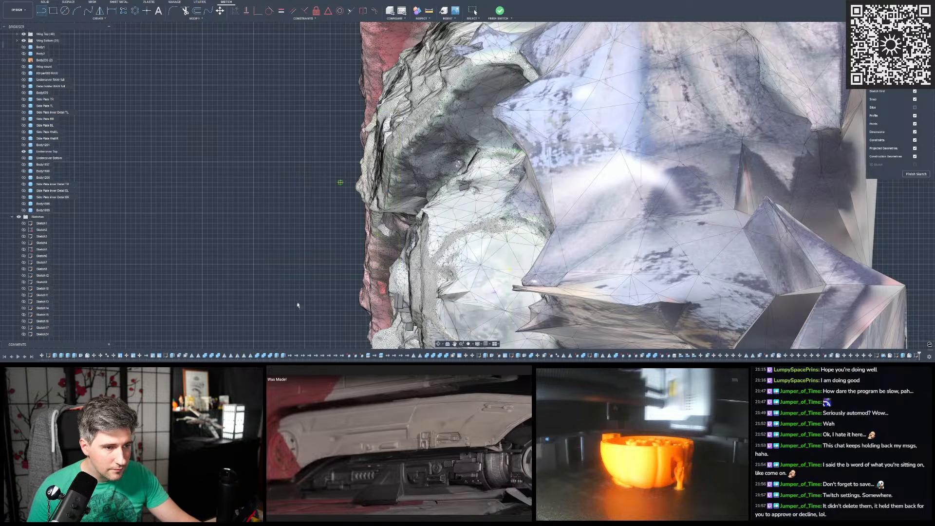
scroll(298, 304, down, 5)
scroll(332, 197, up, 4)
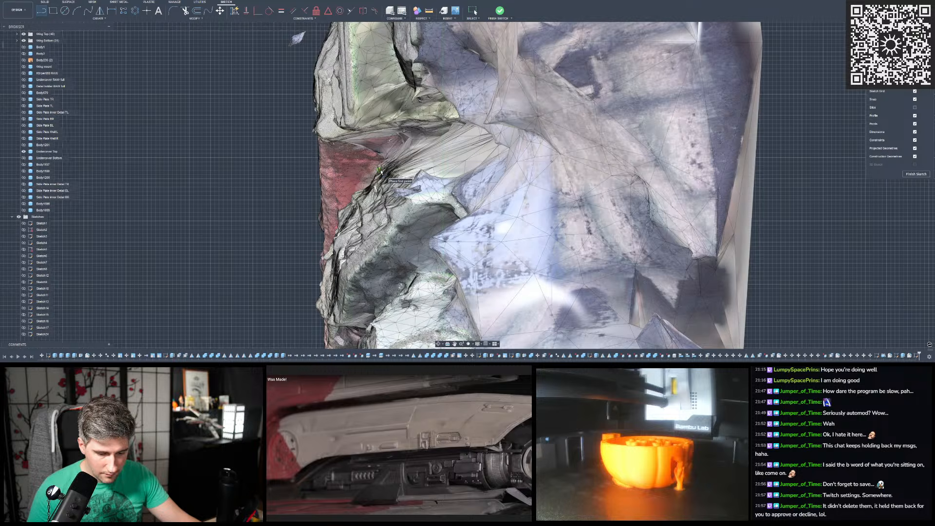
scroll(367, 180, up, 1)
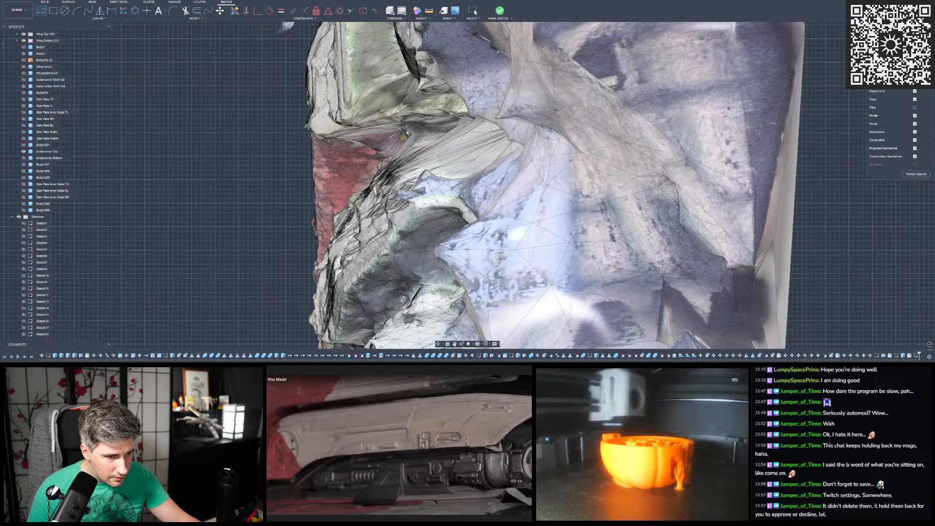
scroll(404, 134, up, 1)
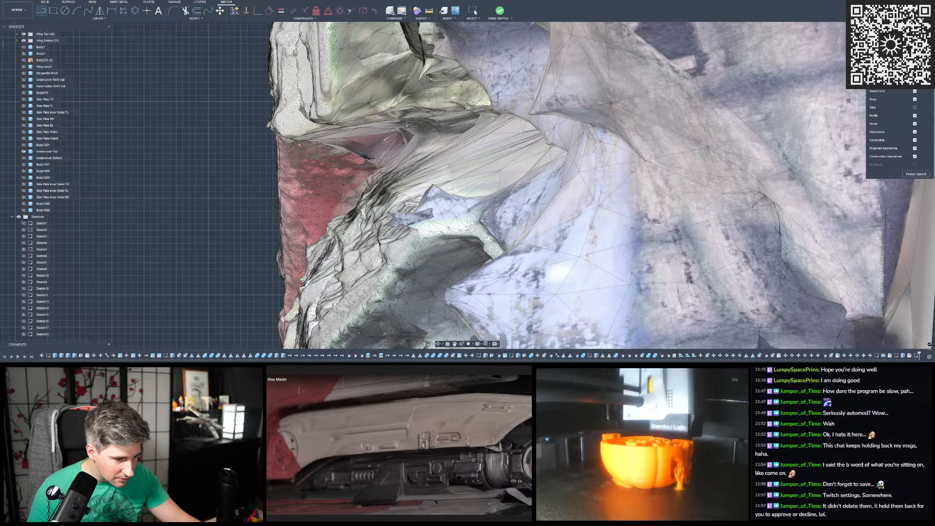
click(300, 275)
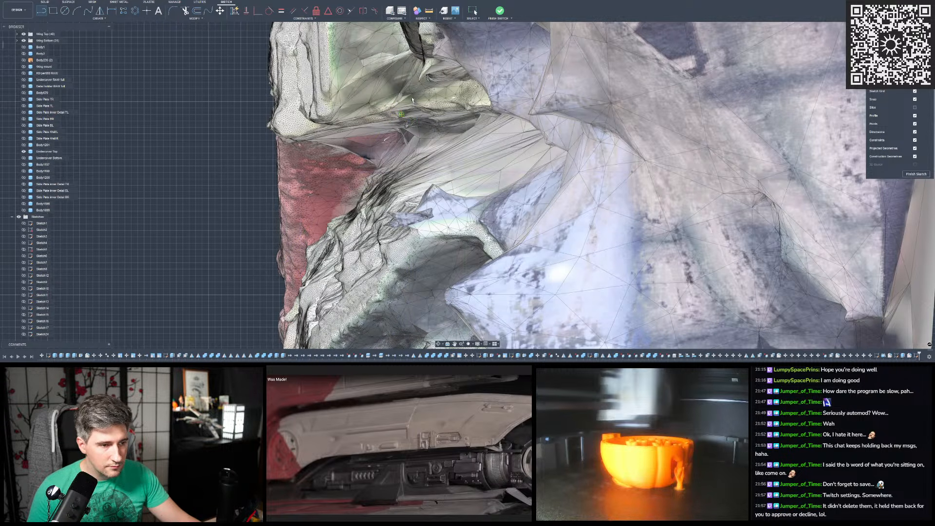
scroll(414, 100, down, 3)
scroll(374, 169, up, 3)
key(Escape)
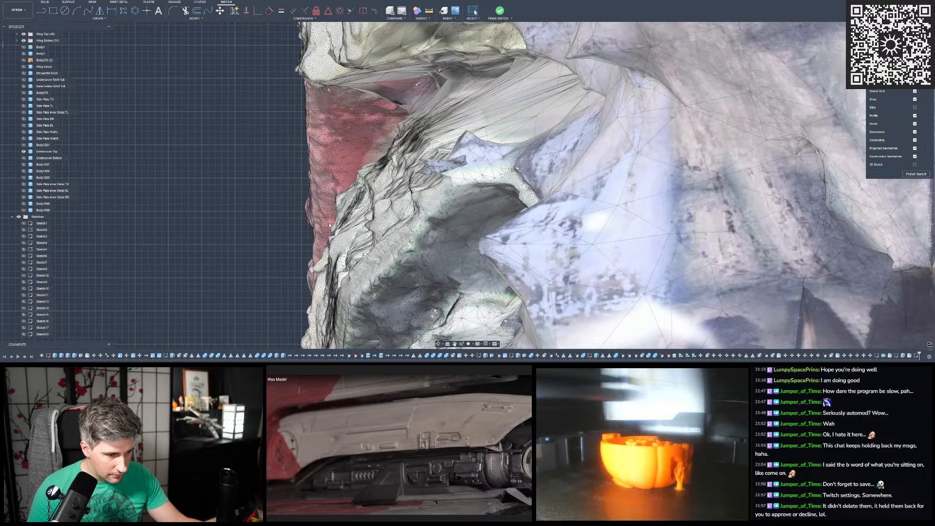
click(330, 228)
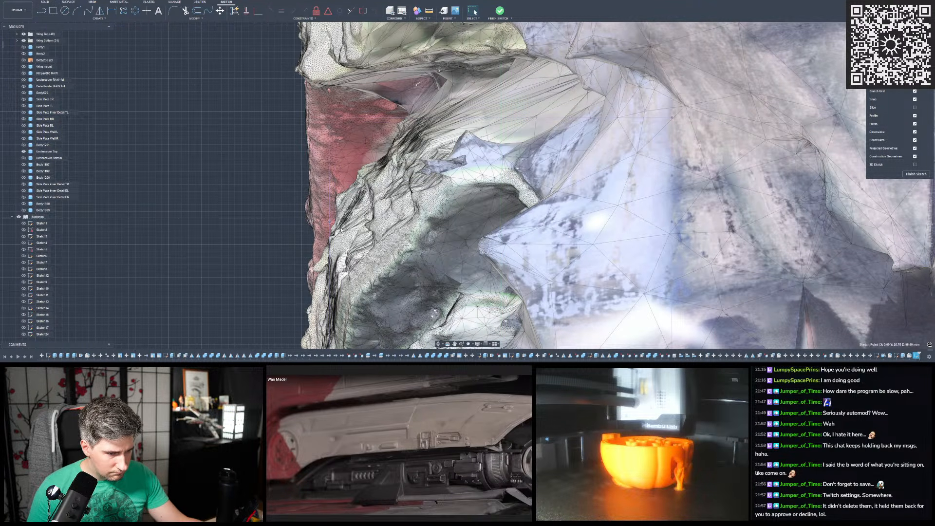
click(336, 219)
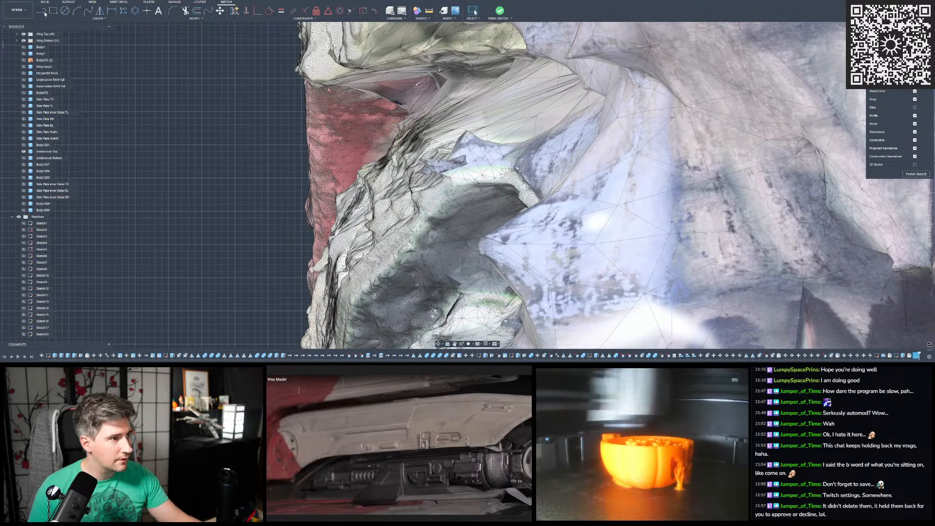
- Sketch a slanted line at about 123° from the vertical line's upper end to the inner end of the mesh's red panel
click(43, 11)
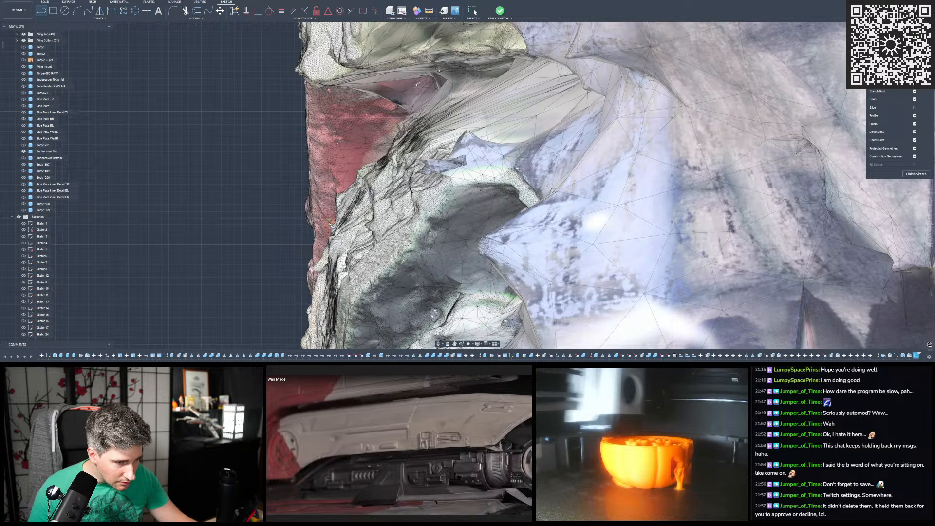
scroll(330, 224, up, 3)
scroll(329, 224, down, 3)
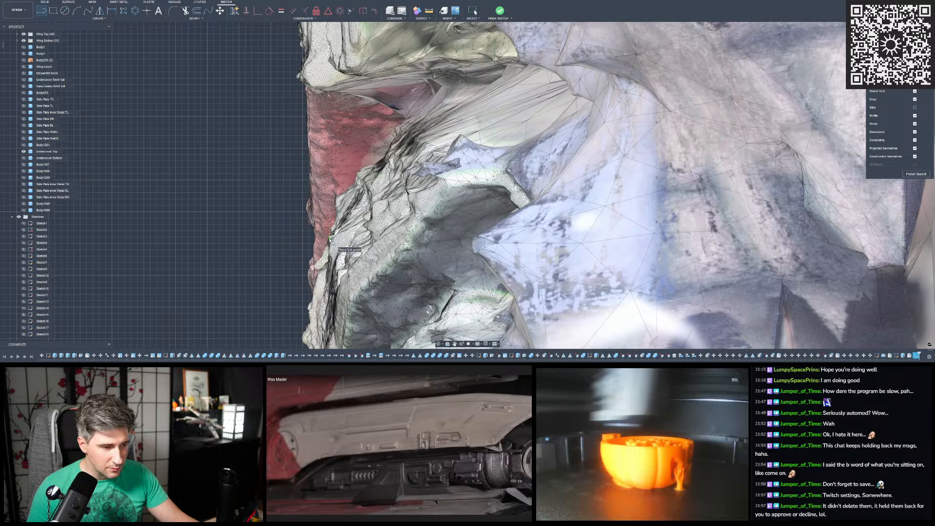
click(331, 237)
click(220, 234)
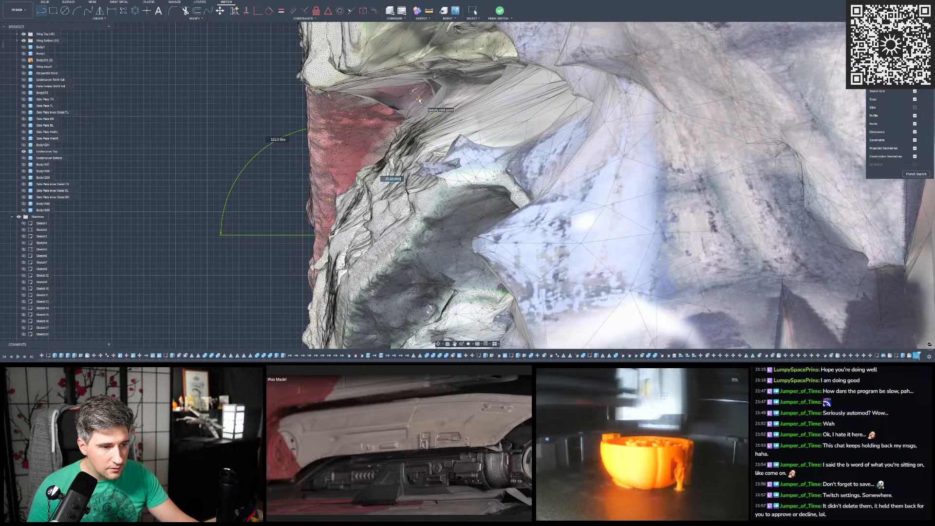
key(Escape)
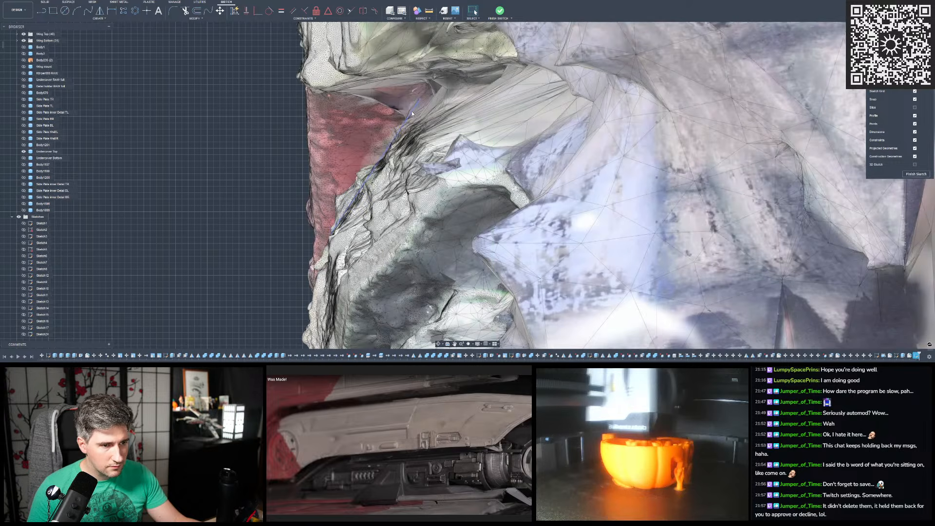
- Trim away the vertical line below its junction with the slanted line
scroll(412, 113, down, 2)
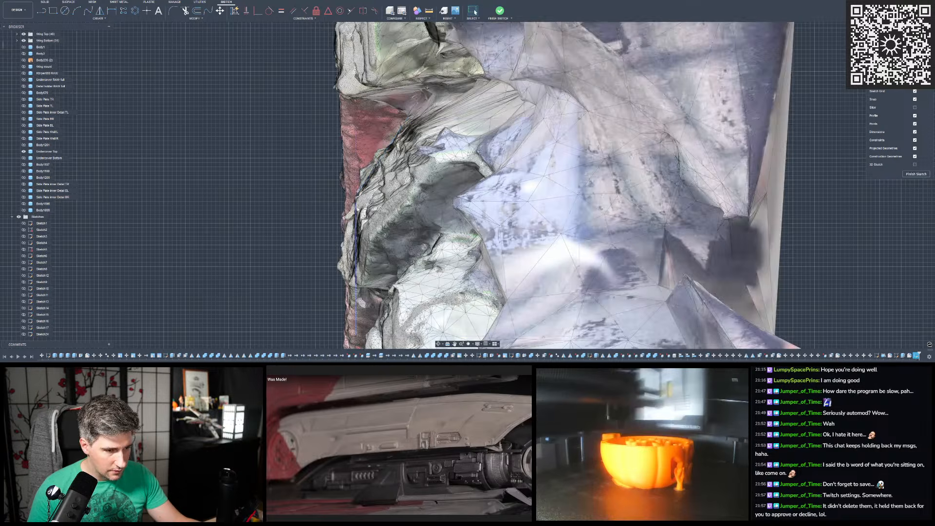
scroll(359, 204, up, 5)
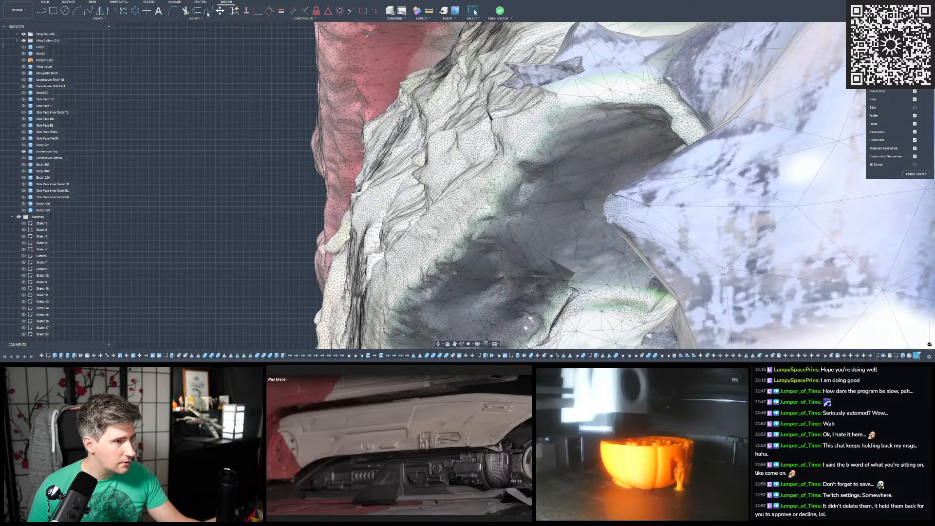
click(201, 19)
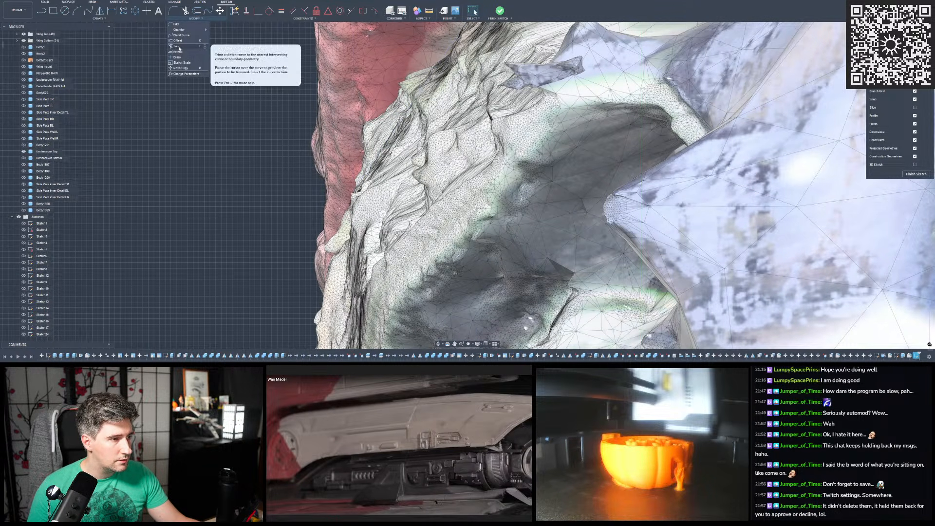
click(179, 68)
scroll(349, 211, up, 3)
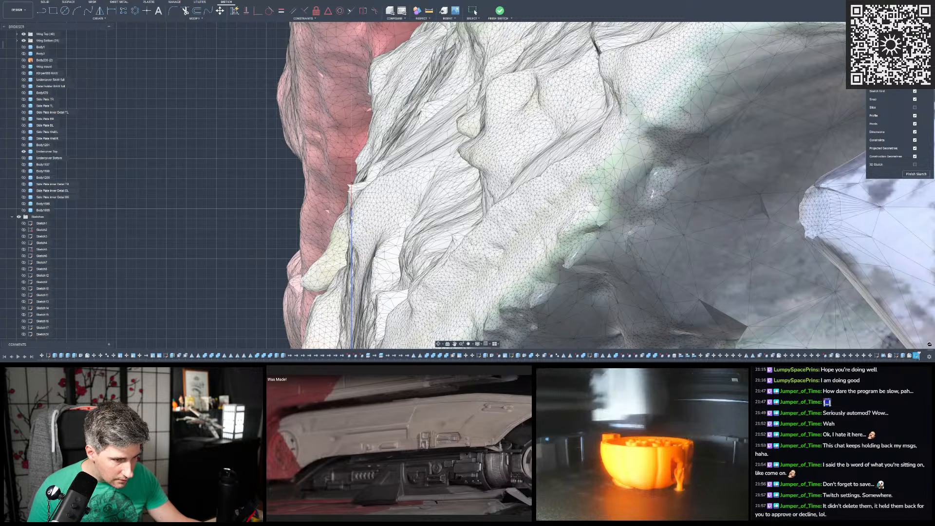
click(352, 224)
key(Escape)
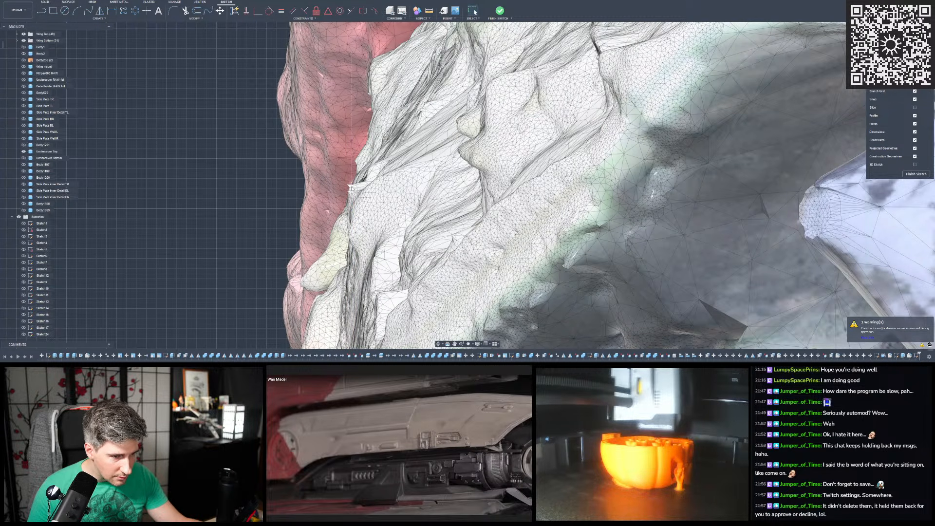
- Sketch a short vertical line as a centre axis, rising from the middle of the profile's upper edge
scroll(289, 206, down, 4)
scroll(336, 168, down, 4)
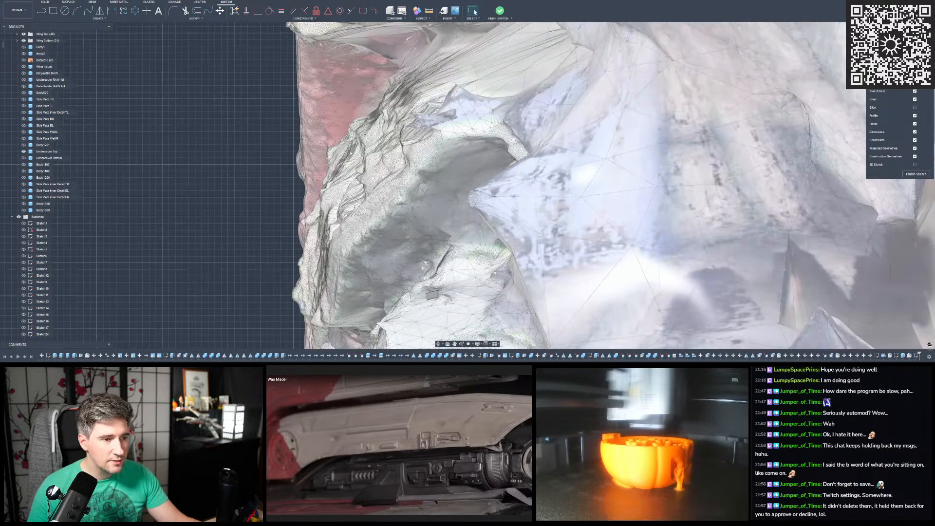
scroll(390, 118, up, 2)
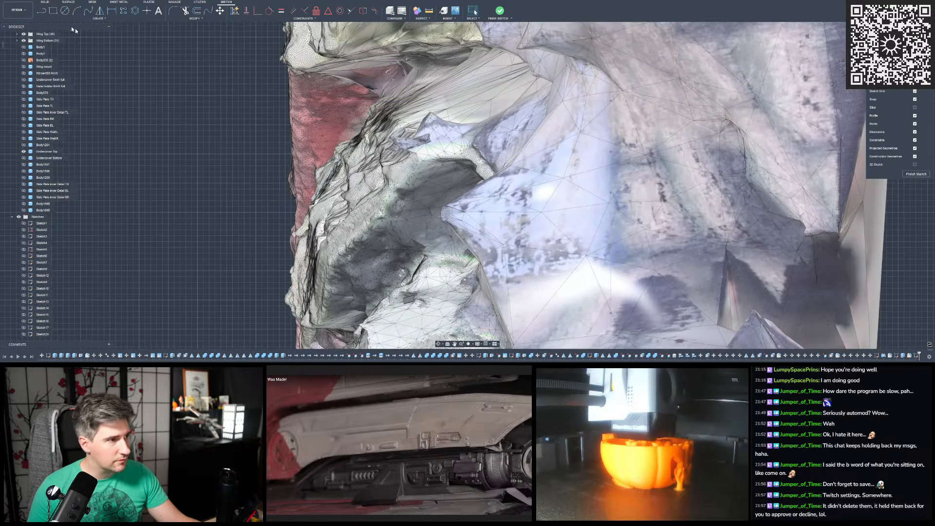
click(41, 10)
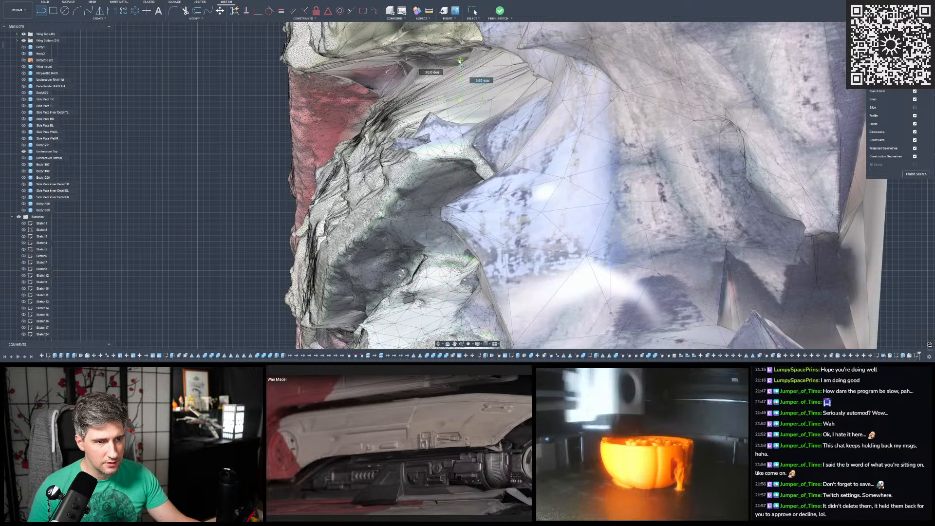
key(Escape)
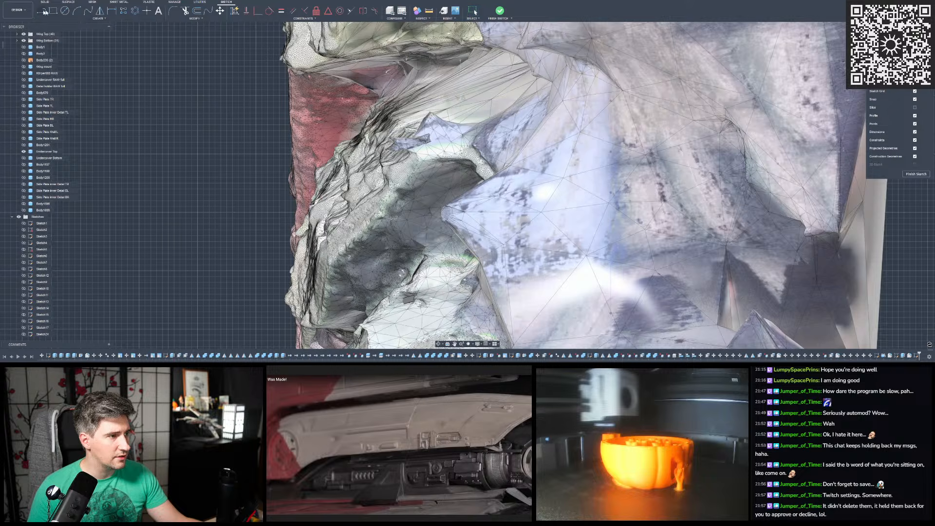
click(43, 13)
scroll(472, 90, up, 2)
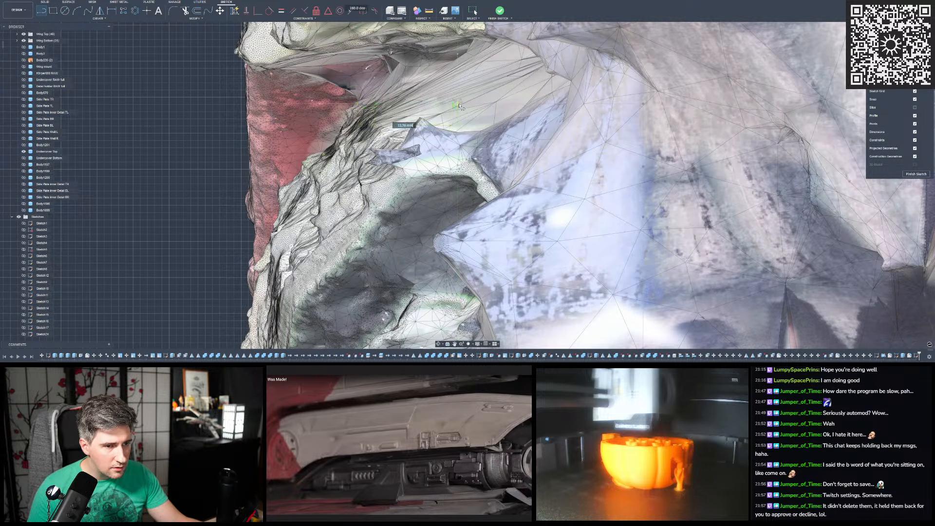
scroll(429, 76, down, 3)
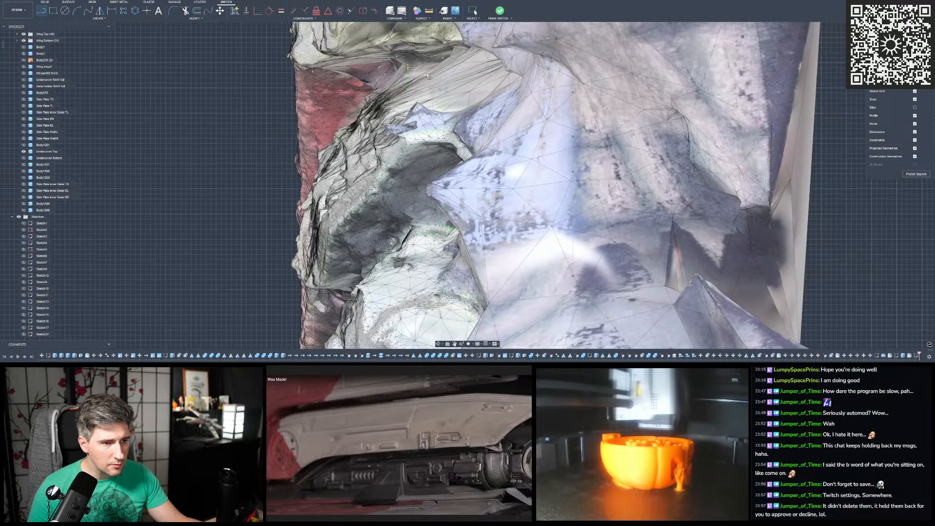
key(Escape)
- Mirror the slanted line and the vertical edge line across the short vertical centre line
scroll(428, 77, up, 2)
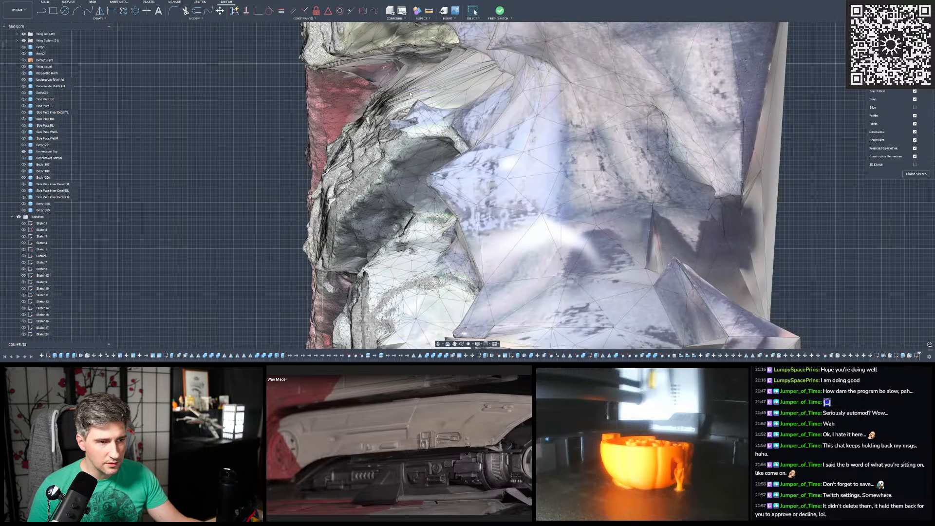
click(372, 103)
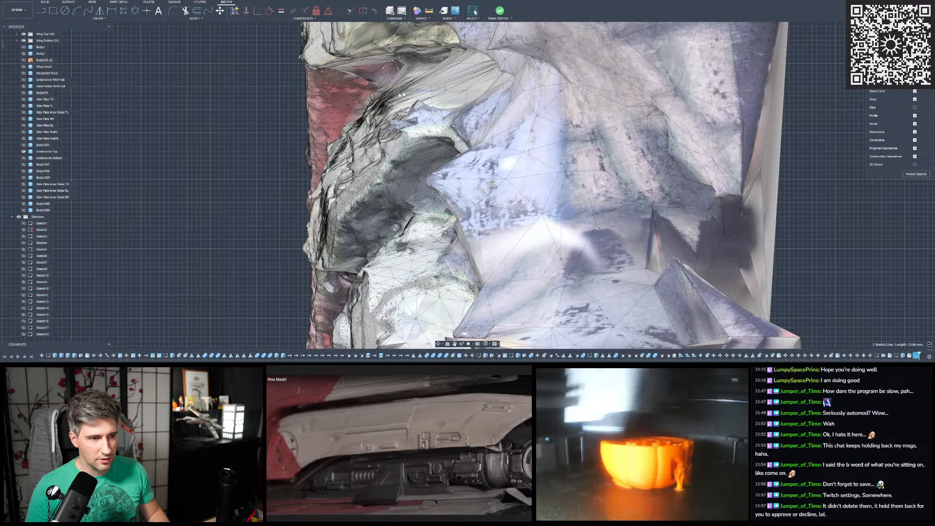
shift+click(324, 184)
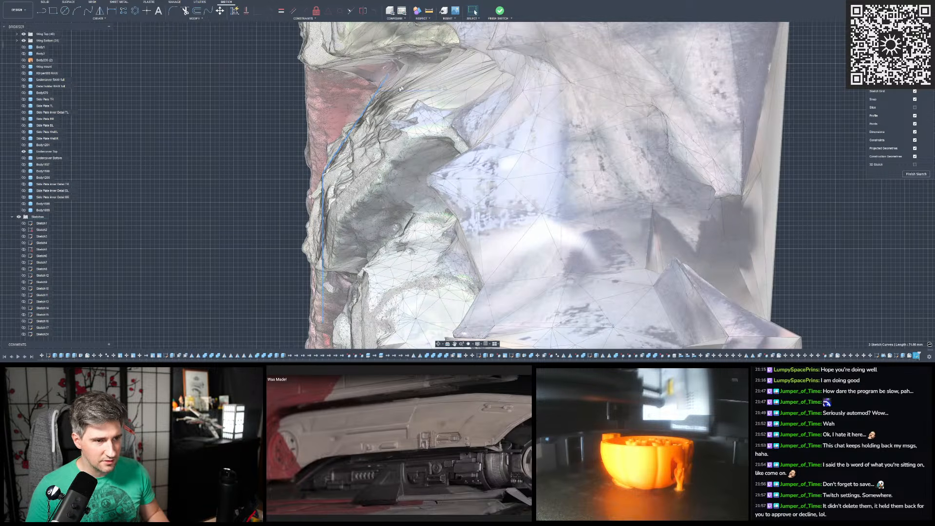
click(100, 12)
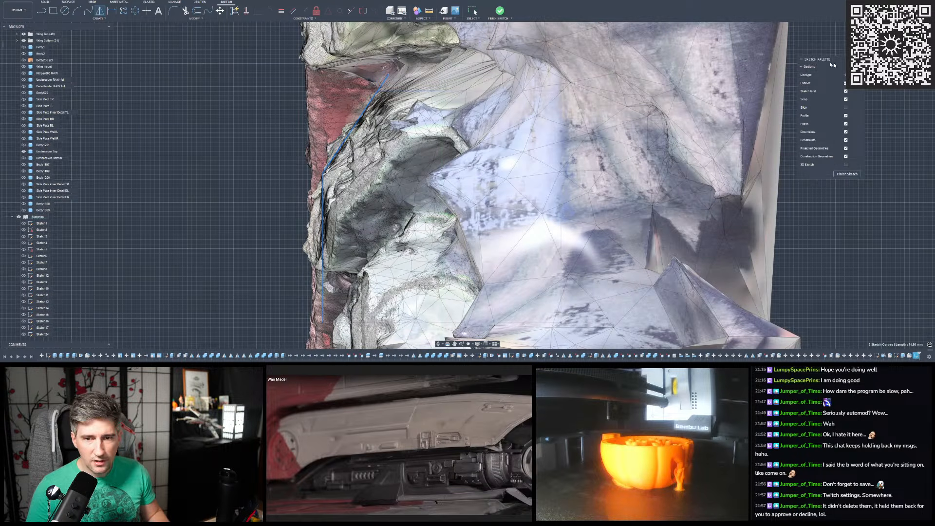
click(898, 75)
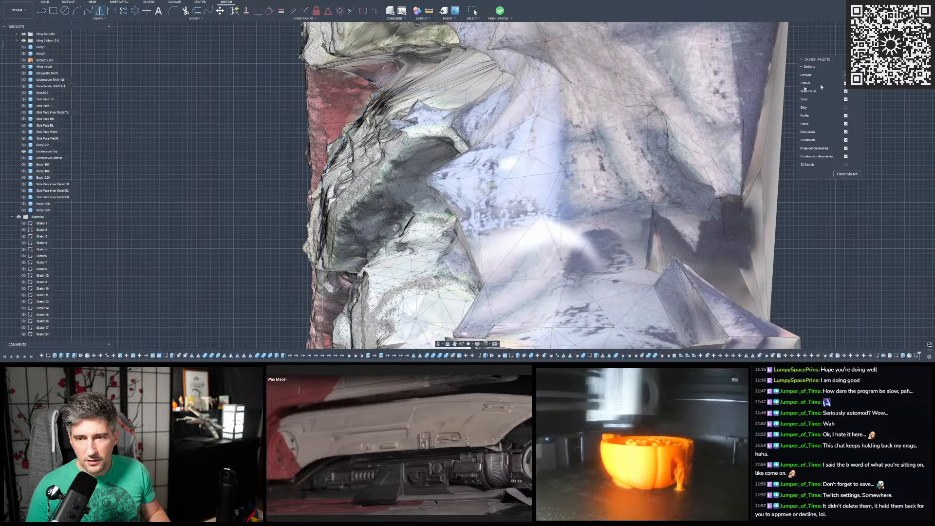
click(442, 75)
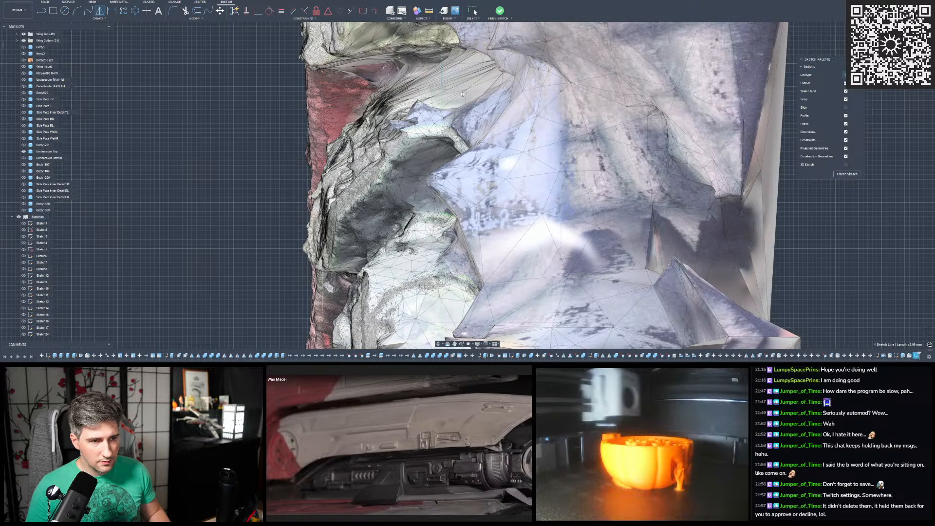
click(907, 85)
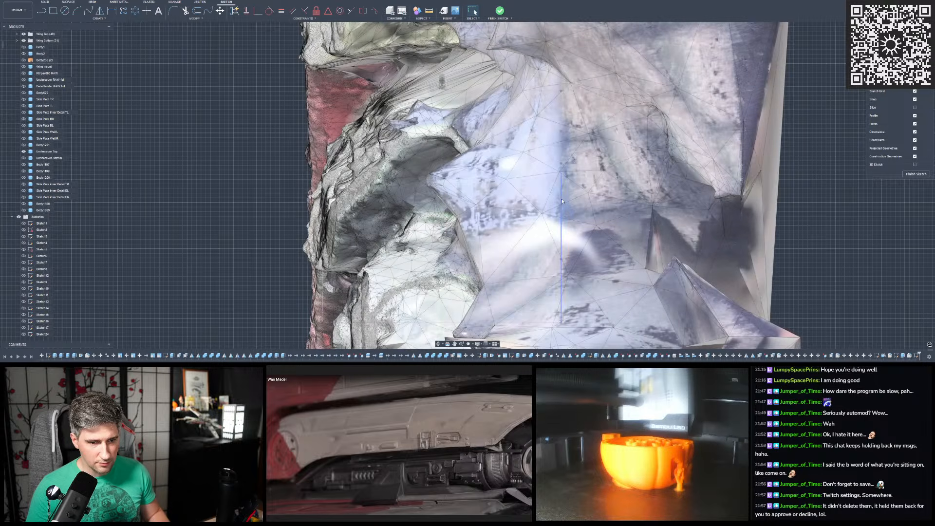
- Finish the end-profile sketch and hide the default reference mesh in a side view of the hull
scroll(419, 71, down, 2)
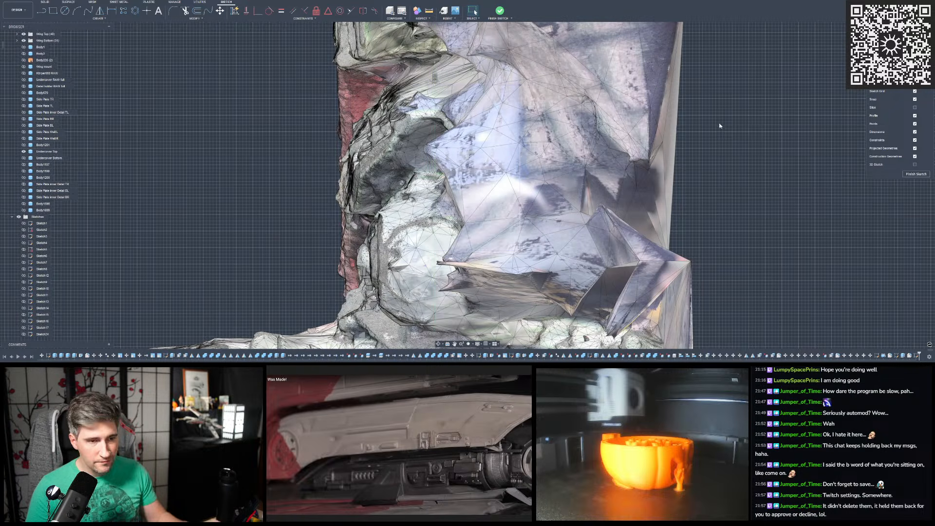
click(501, 11)
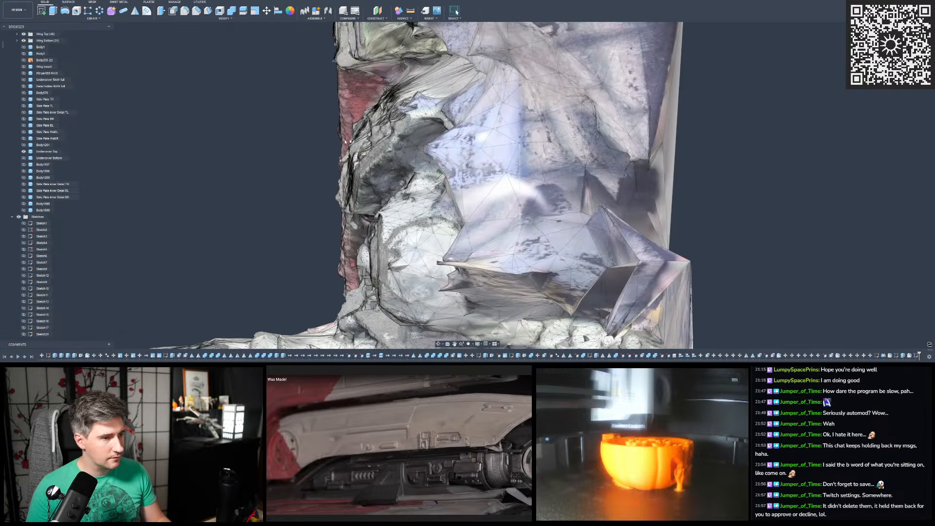
shift+middle_drag(445, 146, 615, 141)
scroll(431, 238, down, 2)
scroll(432, 238, down, 3)
scroll(257, 185, up, 1)
scroll(30, 99, up, 3)
click(23, 86)
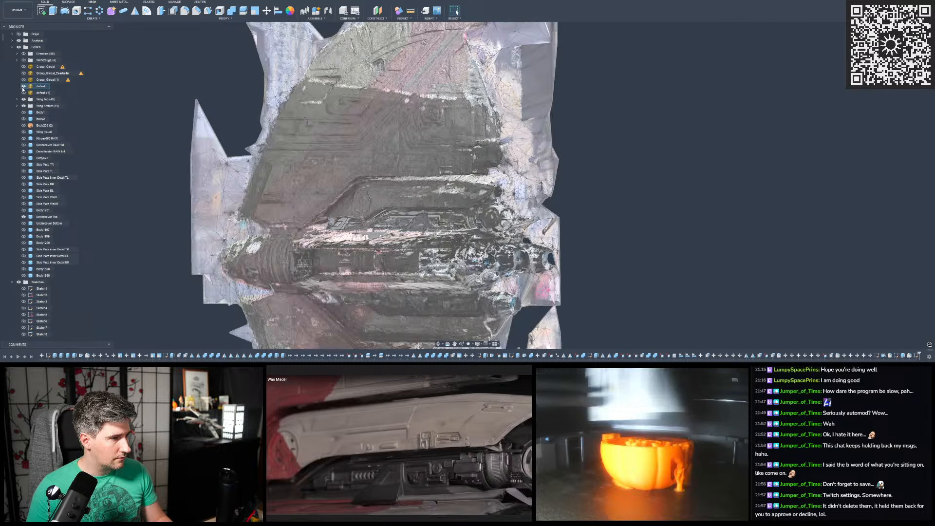
scroll(355, 210, up, 3)
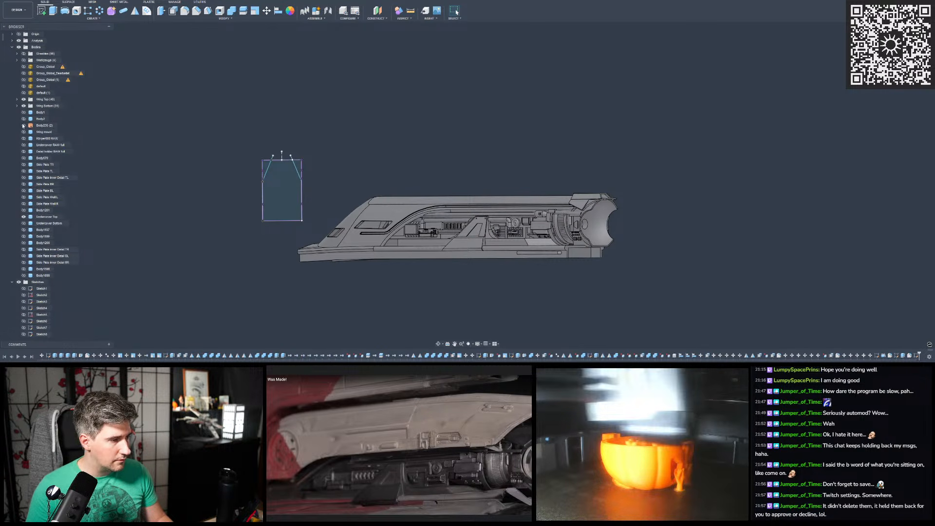
- Show the default reference mesh, examine the hull cover below the upper wing, and hide the mesh again
click(23, 87)
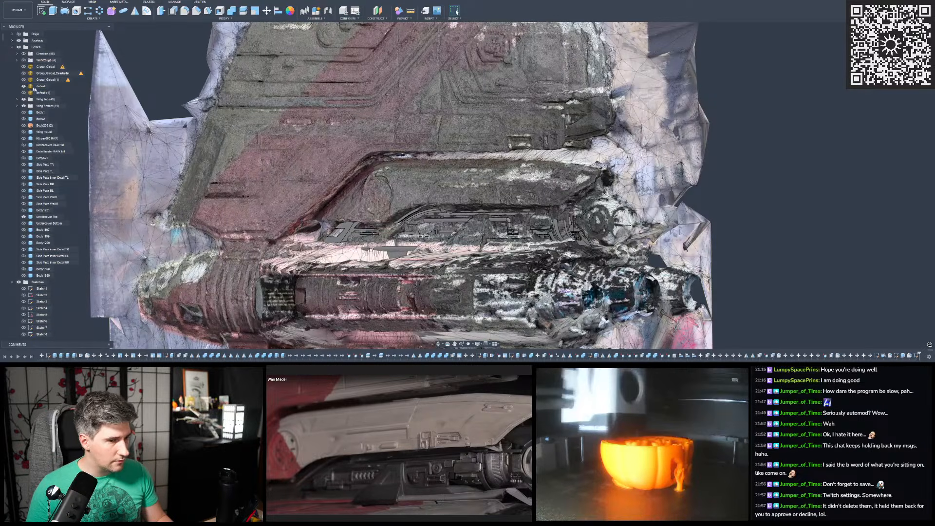
scroll(500, 182, up, 3)
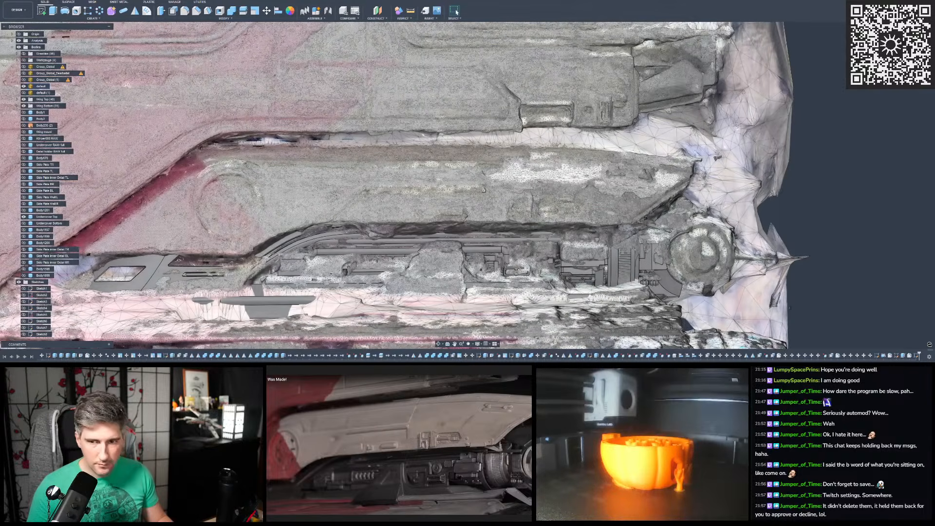
middle_drag(806, 117, 774, 138)
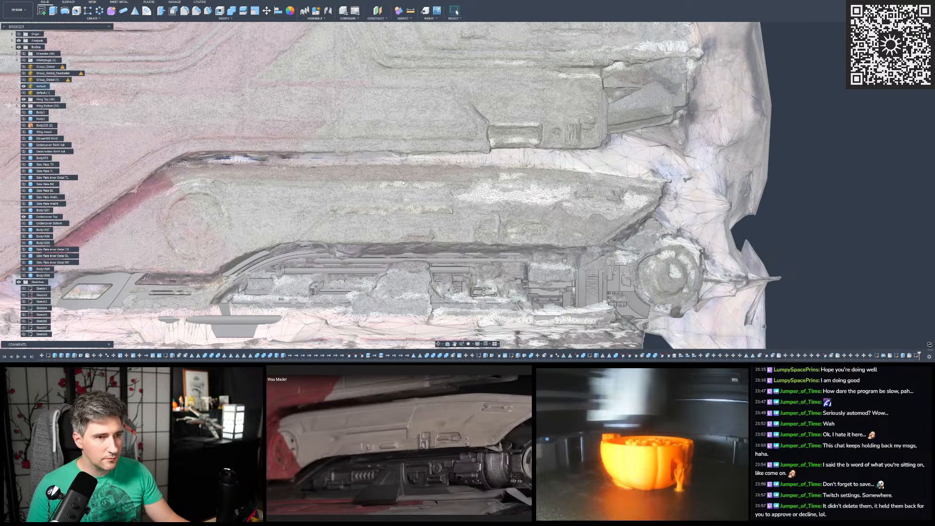
scroll(541, 162, down, 4)
scroll(429, 96, up, 1)
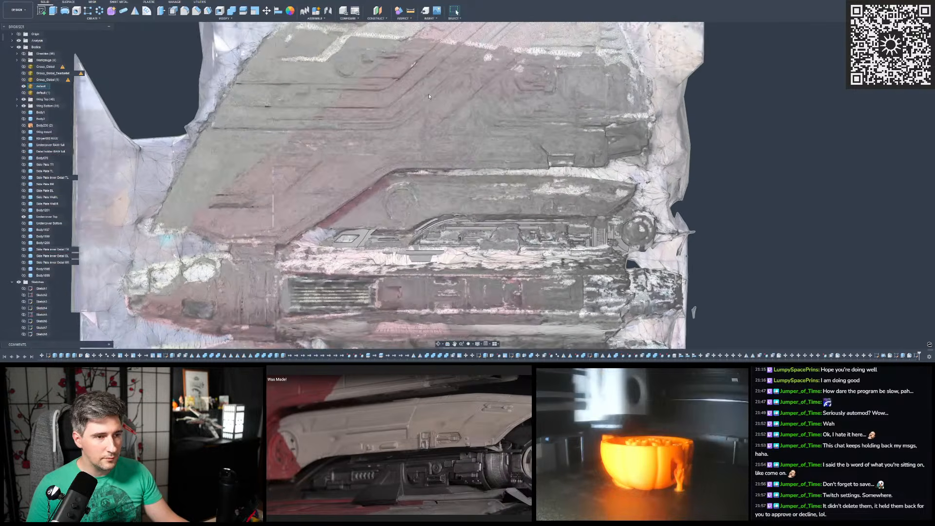
scroll(429, 96, up, 2)
click(24, 86)
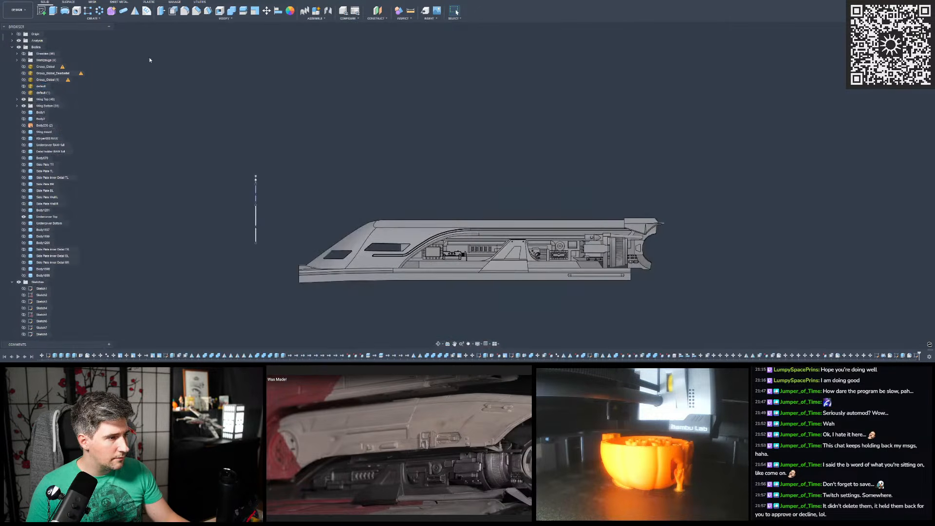
- Show the sloped hull cover body, the last one in the body list, above the undercover details
scroll(379, 163, down, 1)
mouse_move(380, 164)
shift+middle_down()
mouse_move(349, 189)
mouse_move(294, 194)
shift+middle_up()
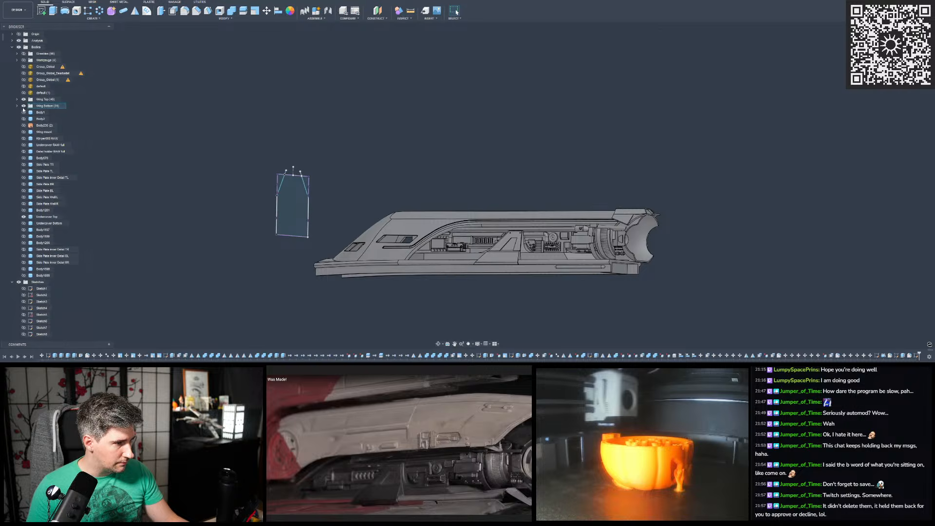
click(23, 276)
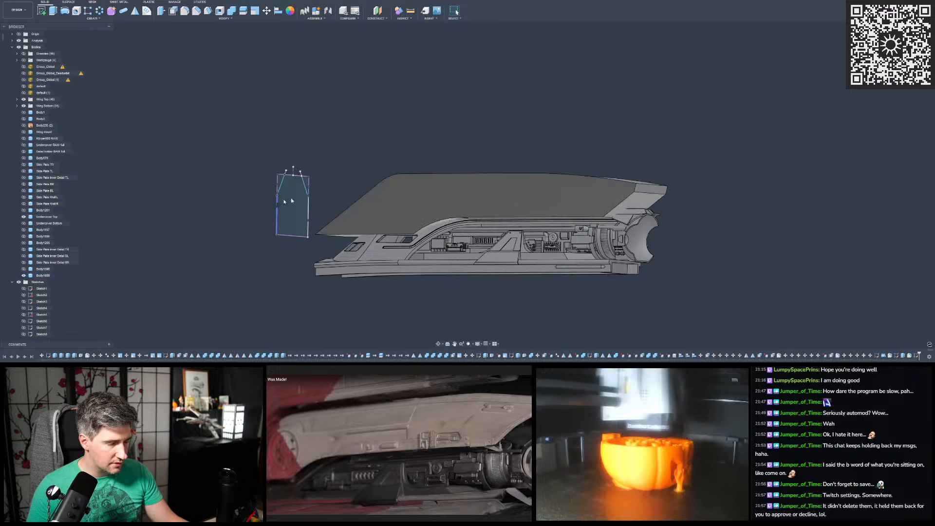
scroll(382, 176, up, 2)
mouse_move(382, 176)
shift+middle_down()
mouse_move(406, 167)
mouse_move(394, 164)
mouse_move(374, 196)
shift+middle_up()
shift+middle_drag(433, 214, 433, 210)
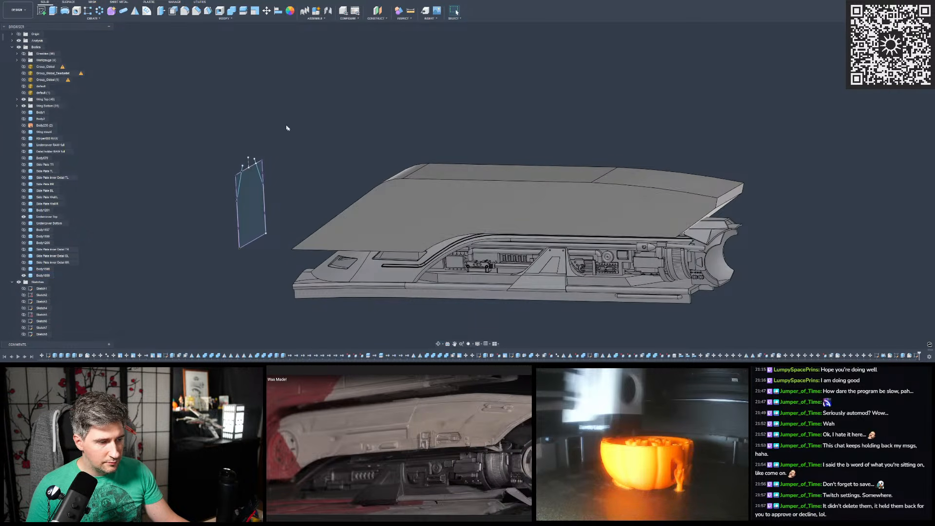
scroll(382, 138, up, 2)
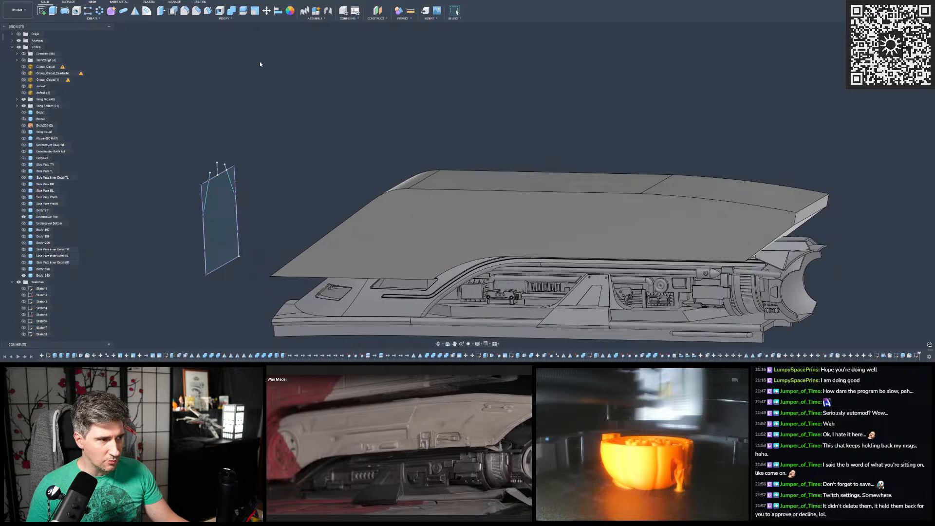
- Try to sweep the closed end profile along the hull cover body's upper long edge as a new body
click(97, 19)
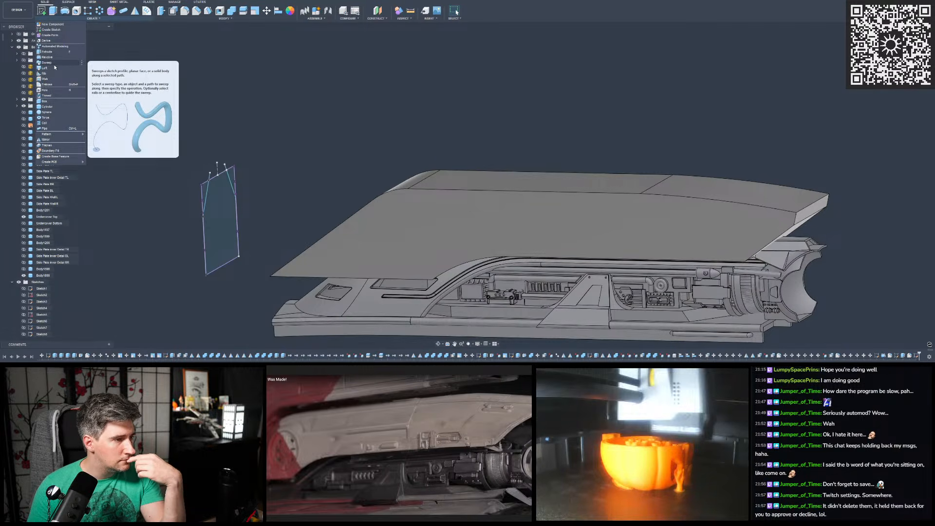
click(55, 67)
click(223, 209)
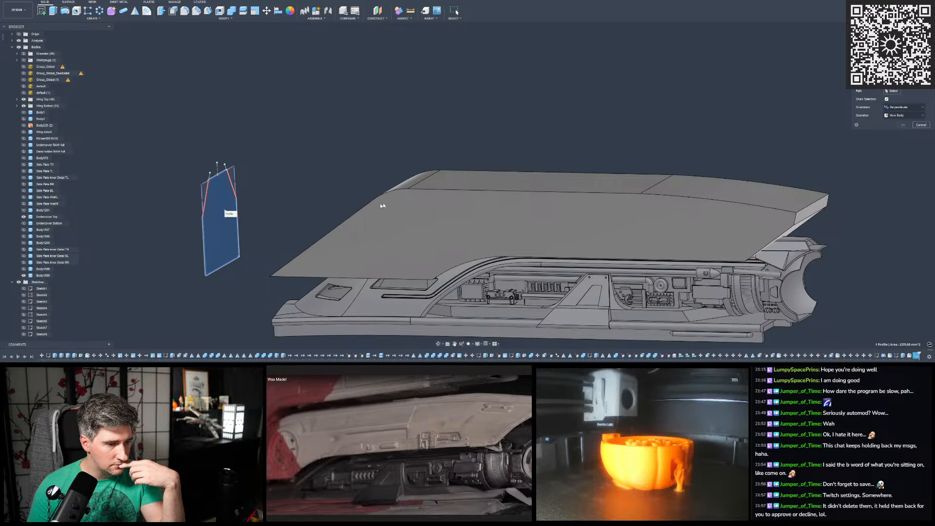
click(459, 193)
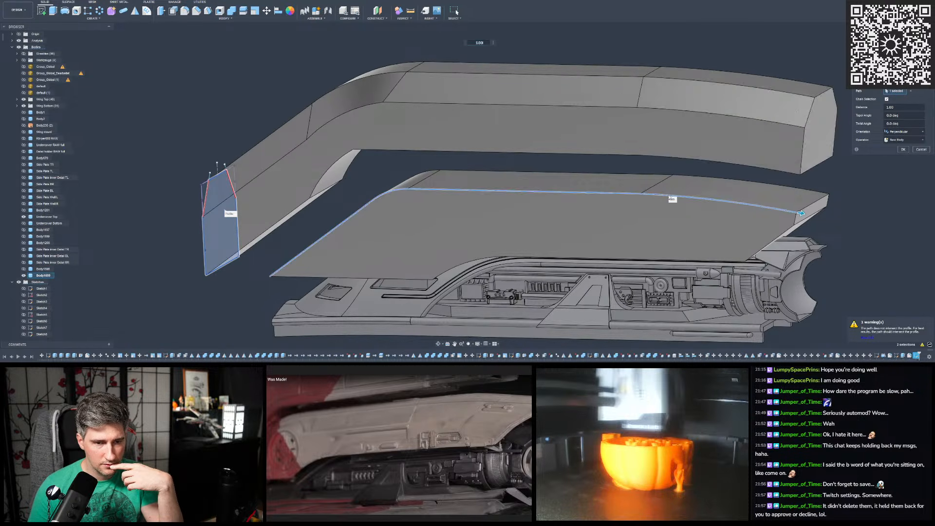
- Examine the swept shape from several sides against the existing hull cover, and leave the Sweep command
scroll(579, 170, down, 3)
mouse_move(568, 167)
shift+middle_down()
mouse_move(535, 150)
mouse_move(542, 155)
mouse_move(491, 162)
mouse_move(541, 159)
mouse_move(530, 152)
mouse_move(542, 200)
mouse_move(545, 180)
mouse_move(557, 178)
shift+middle_up()
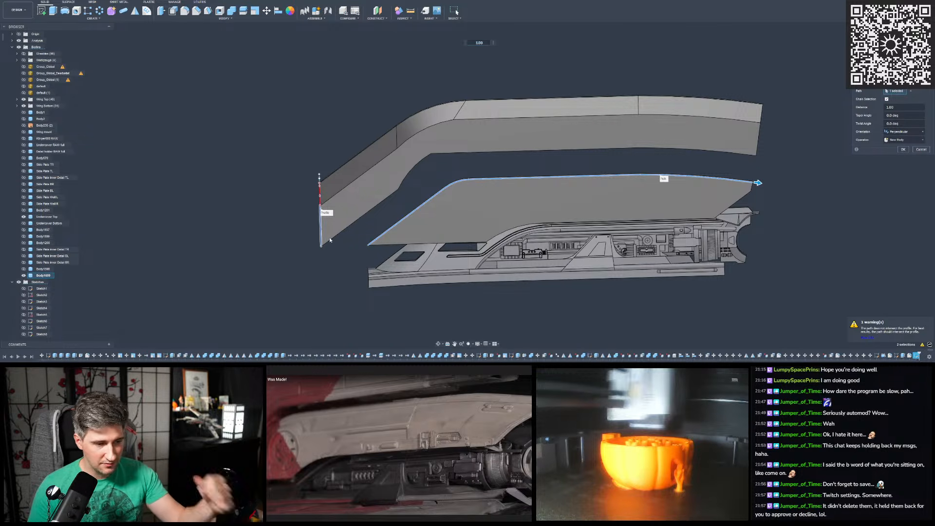
scroll(331, 239, down, 3)
scroll(466, 184, up, 3)
mouse_move(465, 183)
shift+middle_down()
mouse_move(468, 170)
mouse_move(469, 204)
mouse_move(470, 167)
mouse_move(471, 181)
shift+middle_up()
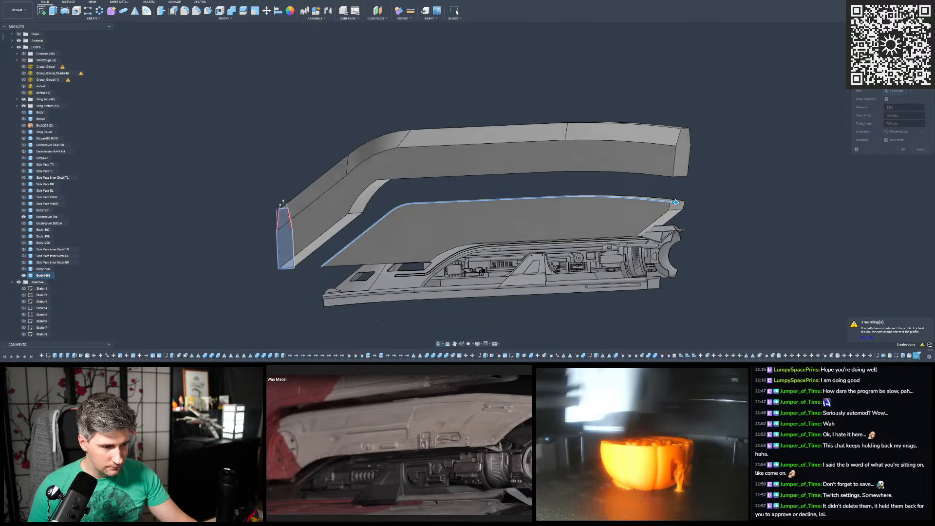
mouse_move(491, 214)
shift+middle_down()
mouse_move(509, 214)
mouse_move(486, 216)
shift+middle_up()
scroll(387, 320, down, 1)
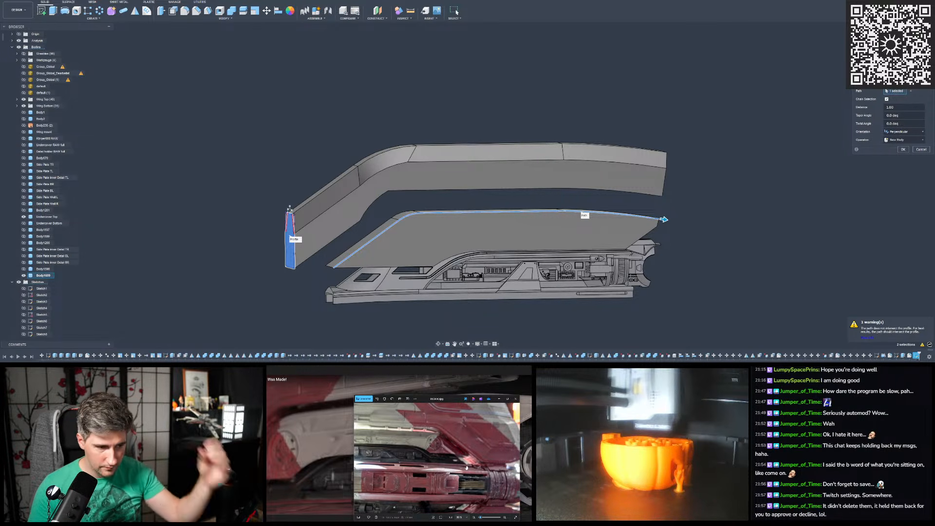
mouse_move(448, 247)
shift+middle_down()
mouse_move(457, 245)
mouse_move(432, 247)
shift+middle_up()
click(904, 147)
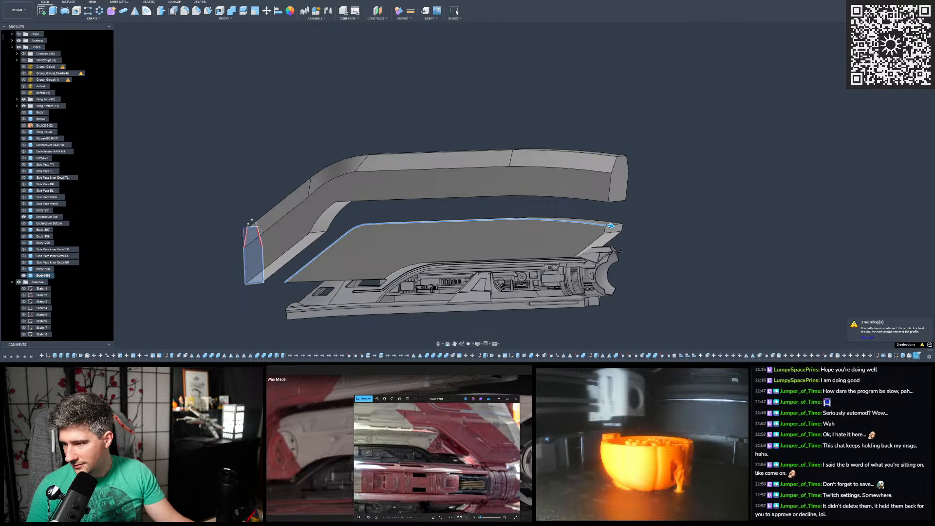
click(455, 10)
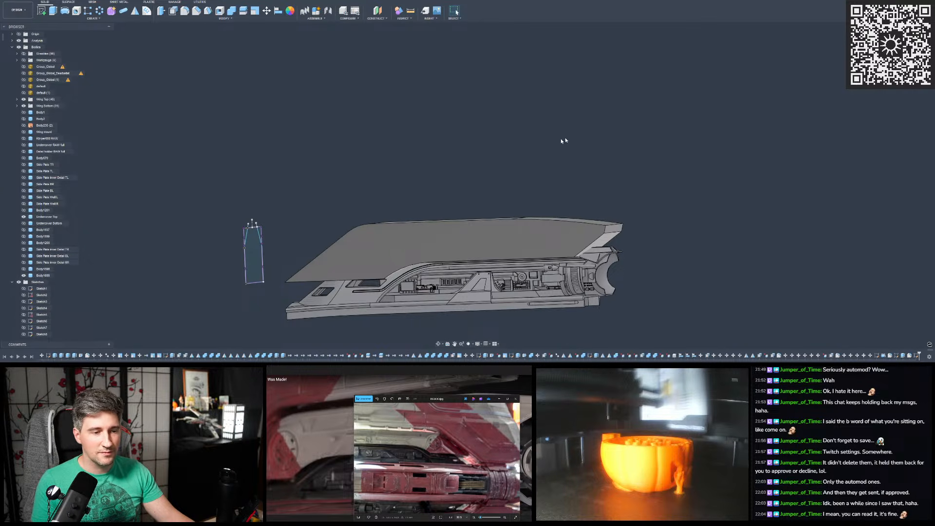
shift+middle_drag(569, 140, 515, 148)
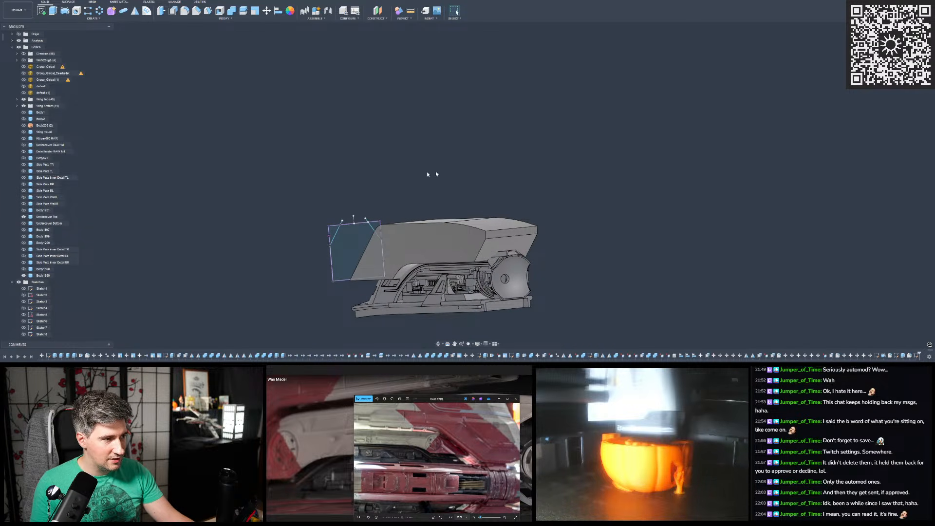
scroll(368, 193, up, 1)
scroll(377, 185, up, 1)
shift+middle_drag(377, 188, 376, 168)
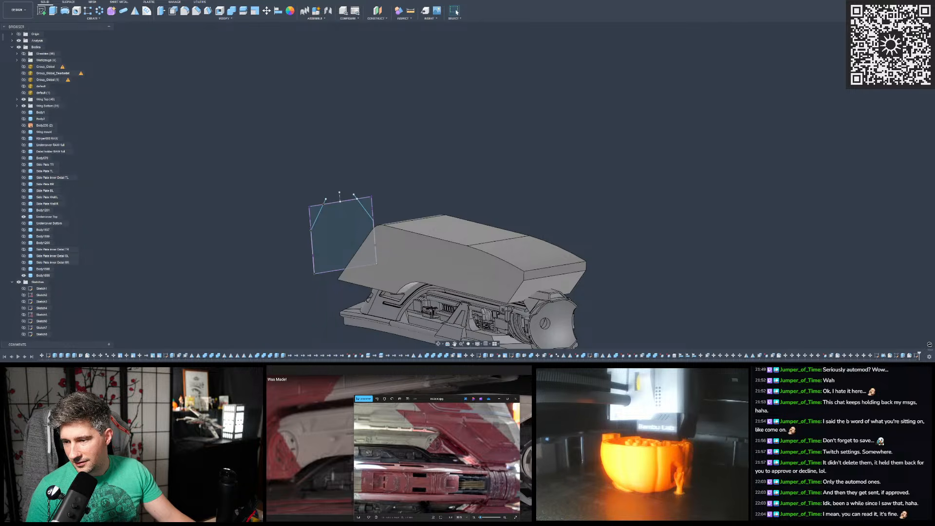
- Bring the browser over the model, view the image results for "Needler Gun halo", and move the browser away again
drag(934, 19, 549, 51)
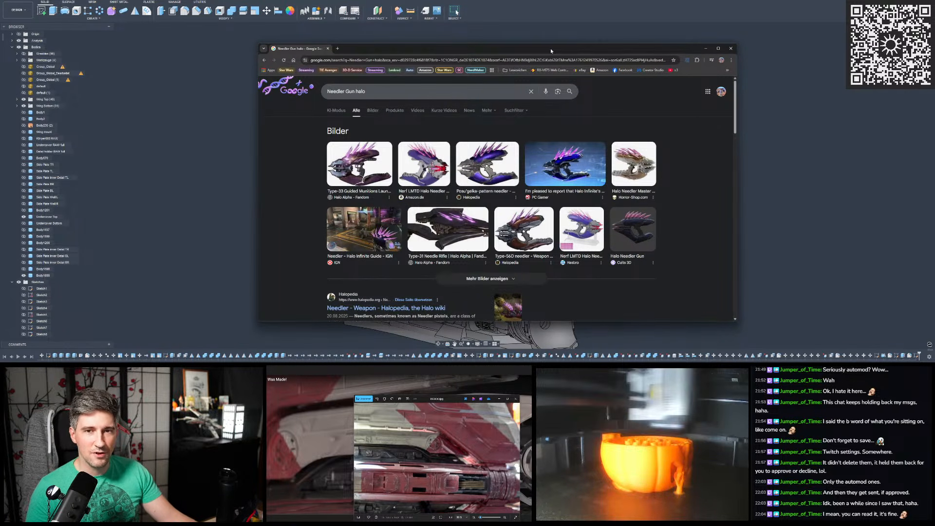
scroll(522, 151, down, 1)
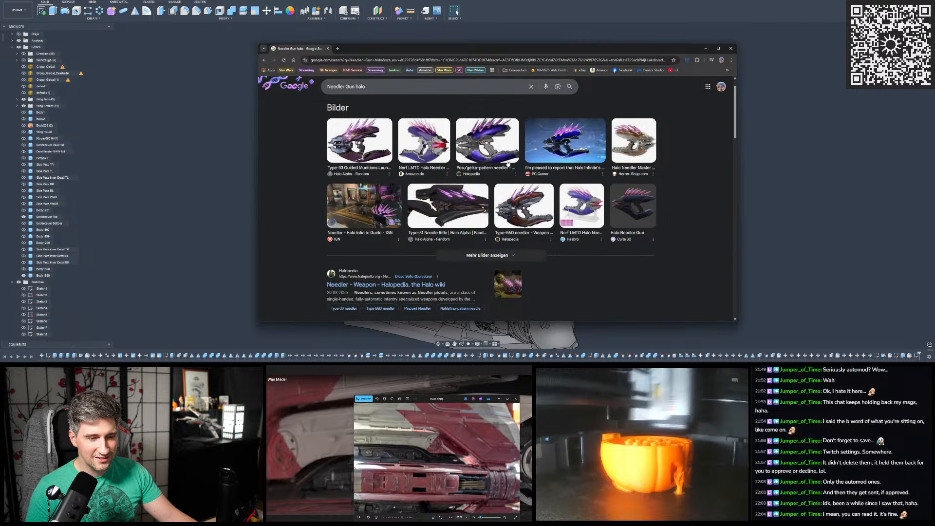
scroll(503, 153, up, 1)
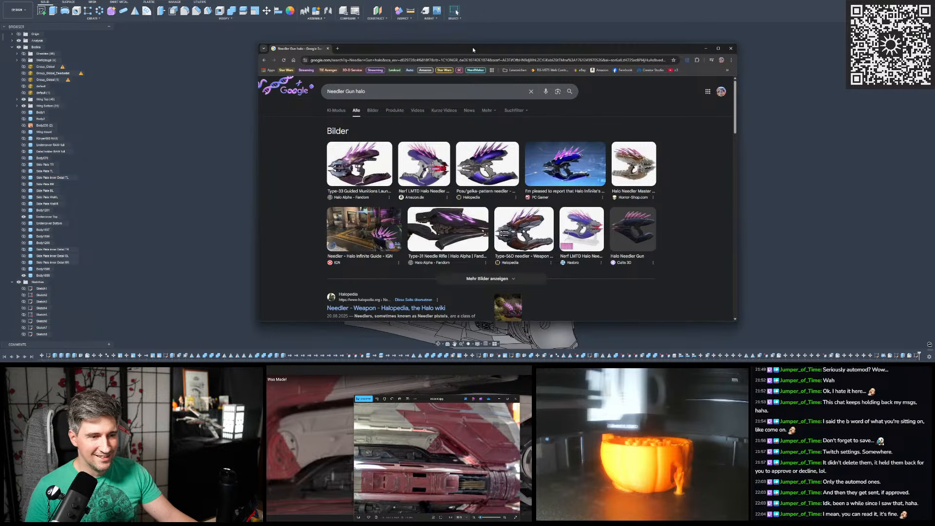
drag(449, 45, 934, 39)
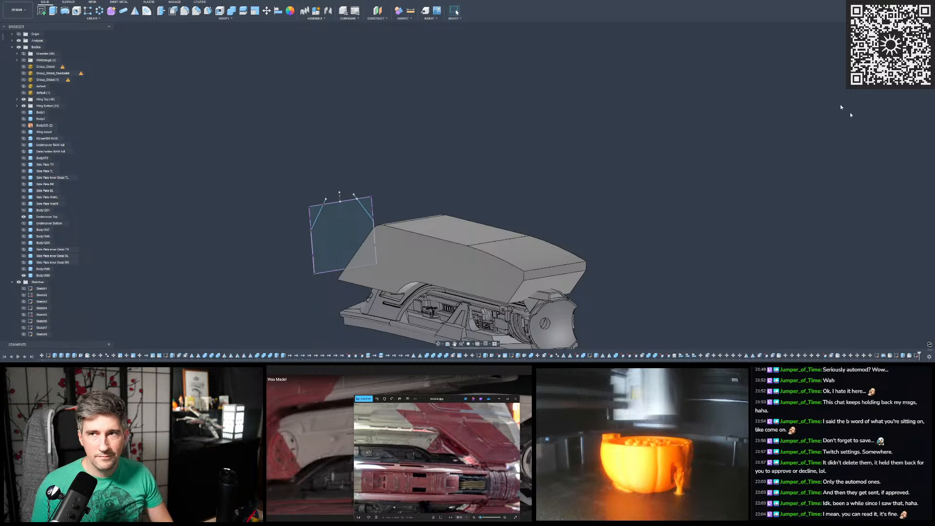
- Construct an offset plane at 0.00 mm on the narrow end face of the hull cover body, opposite the profile sketch
scroll(433, 136, down, 2)
scroll(491, 191, up, 2)
mouse_move(491, 190)
shift+middle_down()
mouse_move(505, 157)
mouse_move(530, 159)
mouse_move(499, 160)
mouse_move(533, 159)
mouse_move(464, 142)
shift+middle_up()
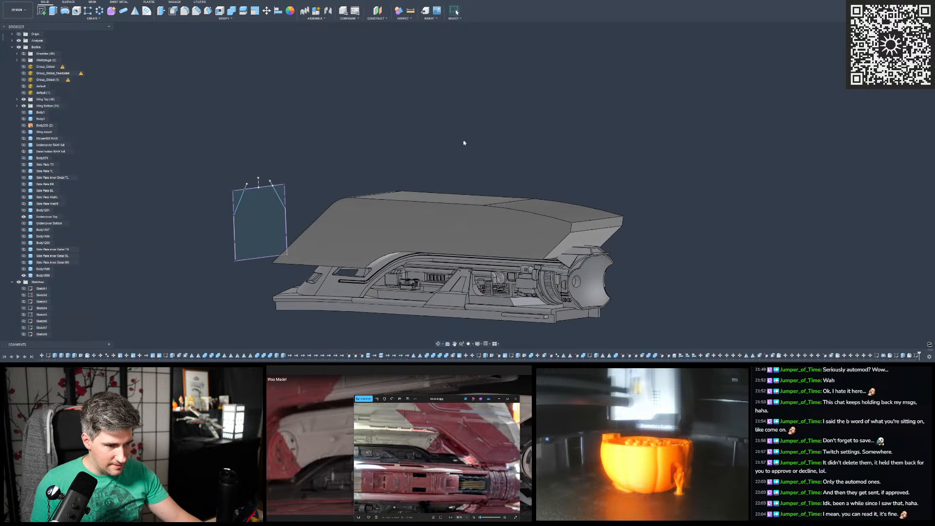
scroll(595, 230, down, 3)
shift+middle_drag(526, 212, 467, 198)
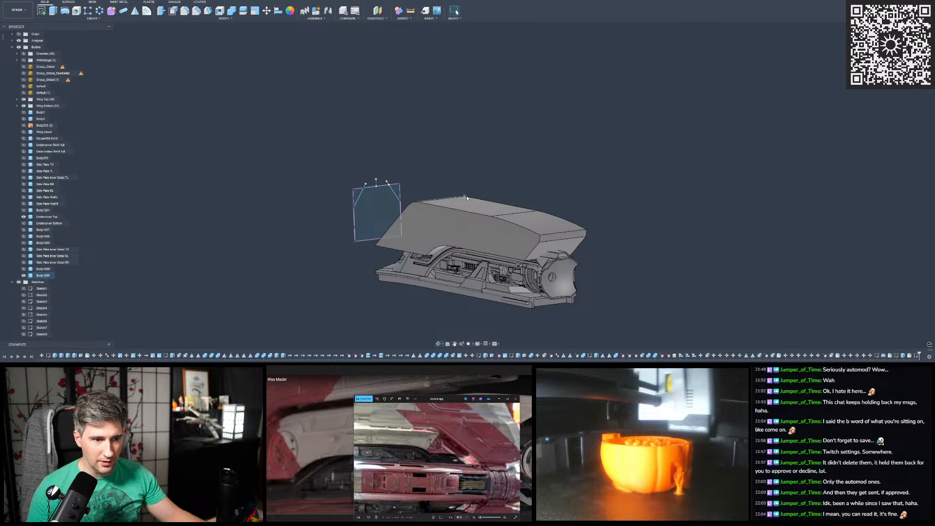
click(378, 12)
click(565, 237)
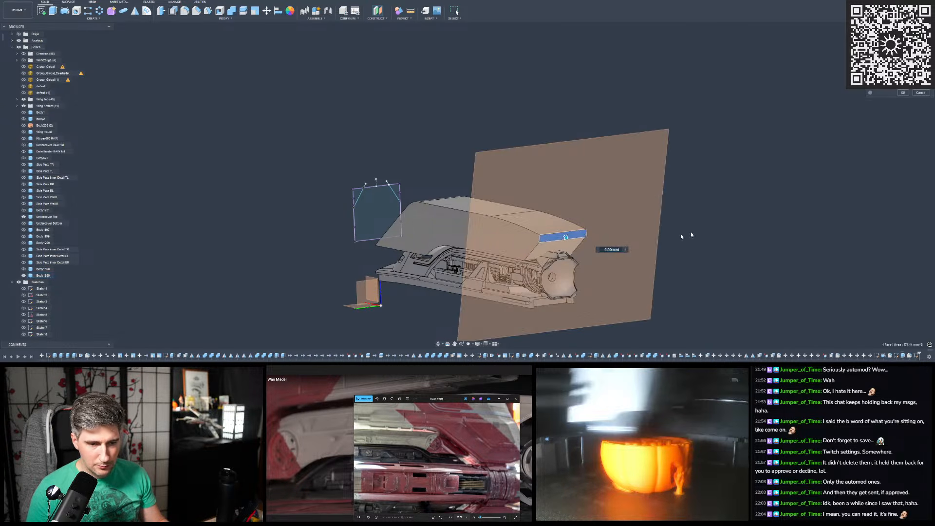
key(Return)
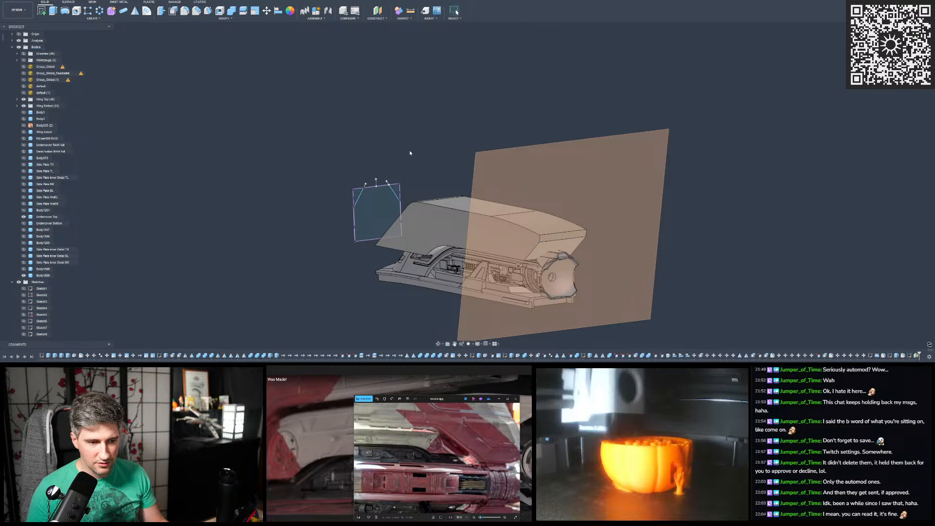
shift+middle_drag(411, 153, 342, 144)
shift+middle_drag(200, 97, 281, 129)
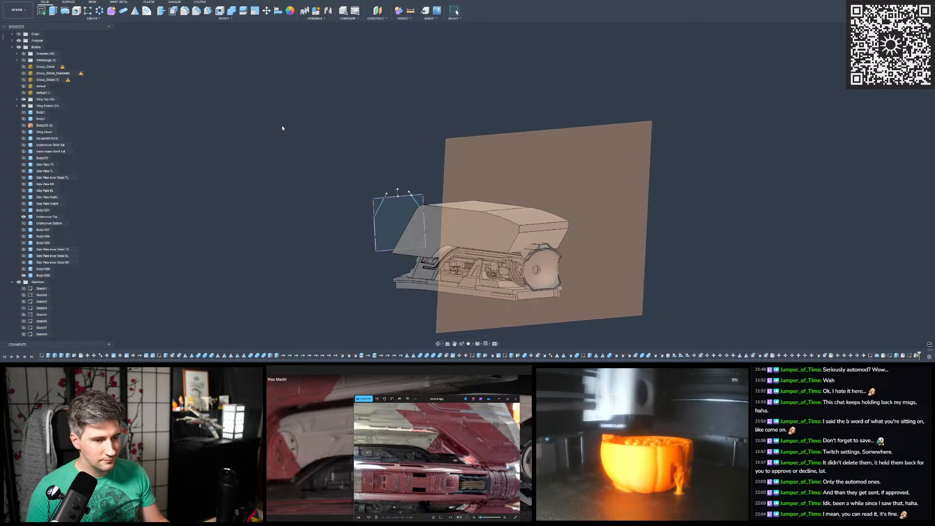
click(910, 355)
right_click(911, 355)
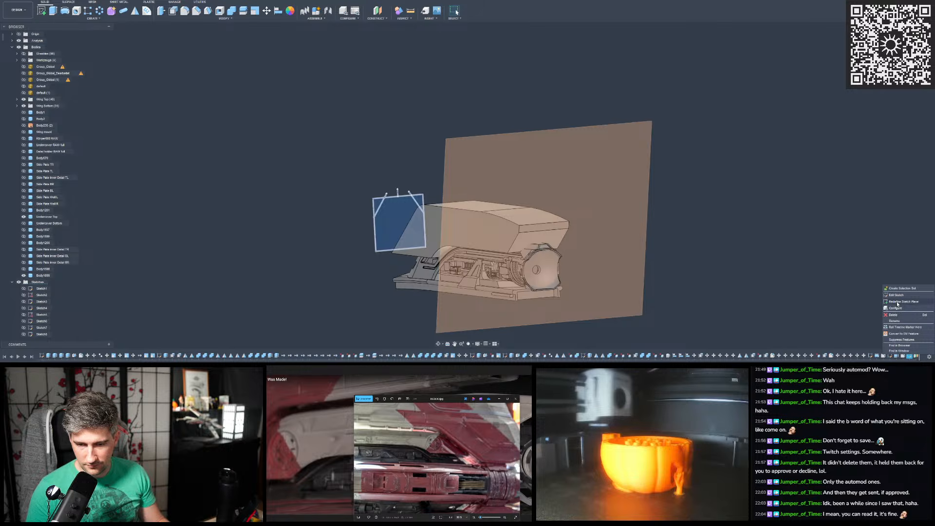
click(897, 302)
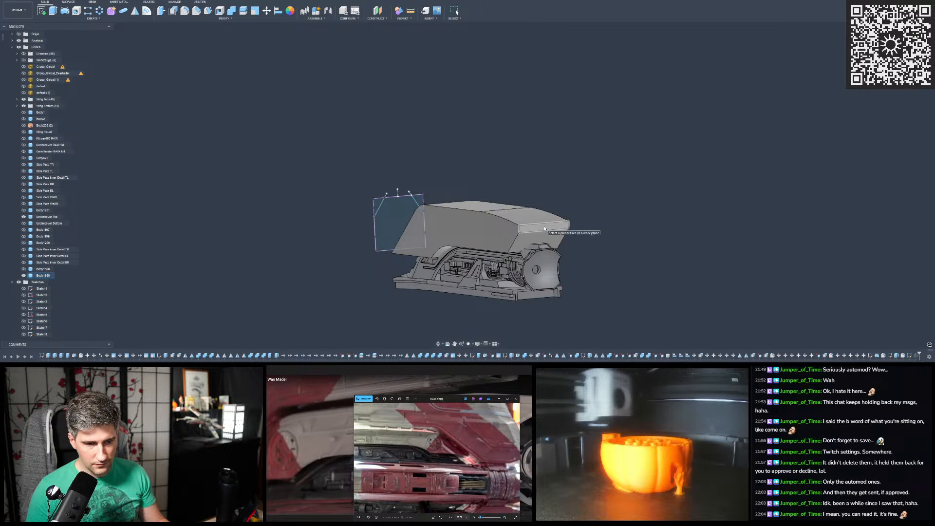
key(Escape)
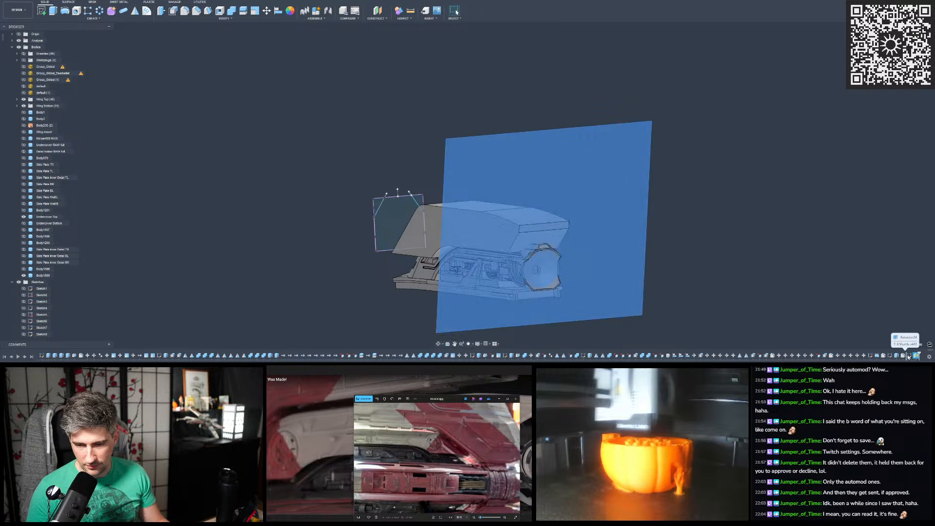
- Move the new construction plane ahead of the end profile sketch in the design history
drag(907, 357, 906, 357)
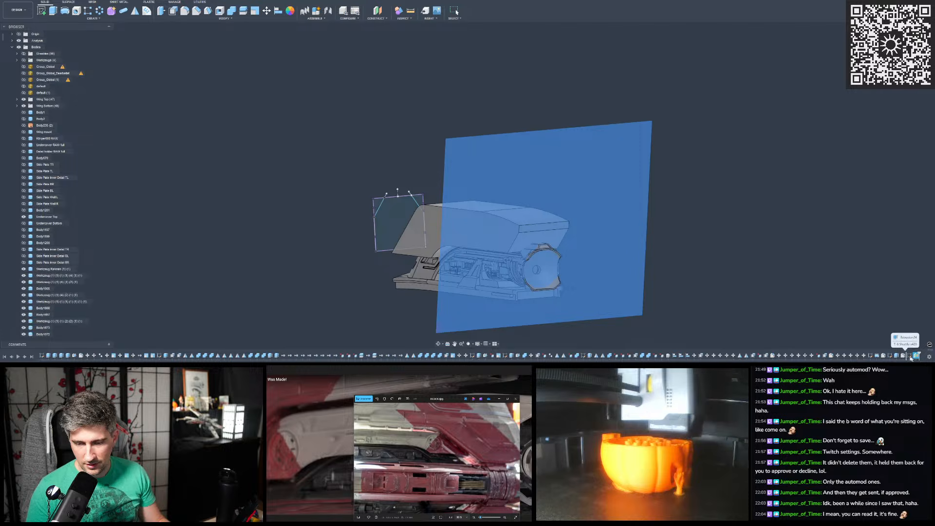
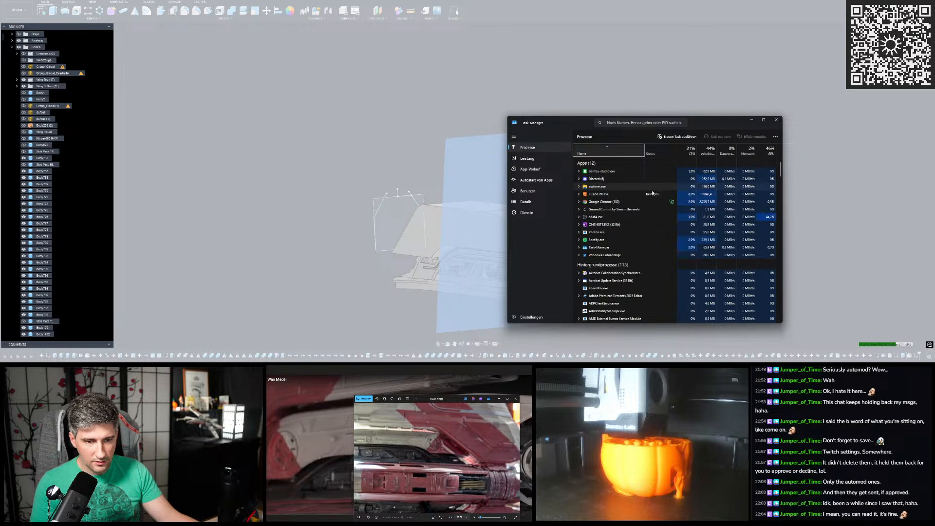
- Put the Task Manager window away and return to the hull cover model
click(750, 122)
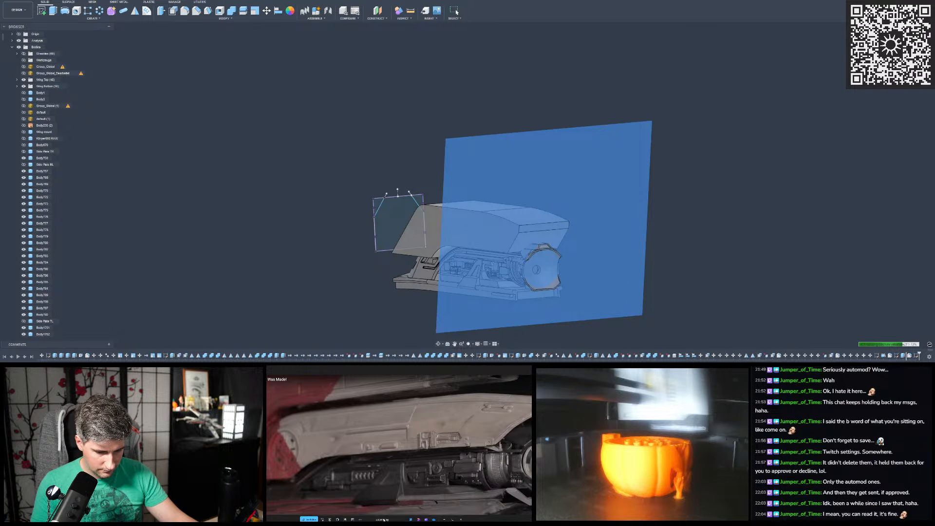
drag(380, 497, 934, 146)
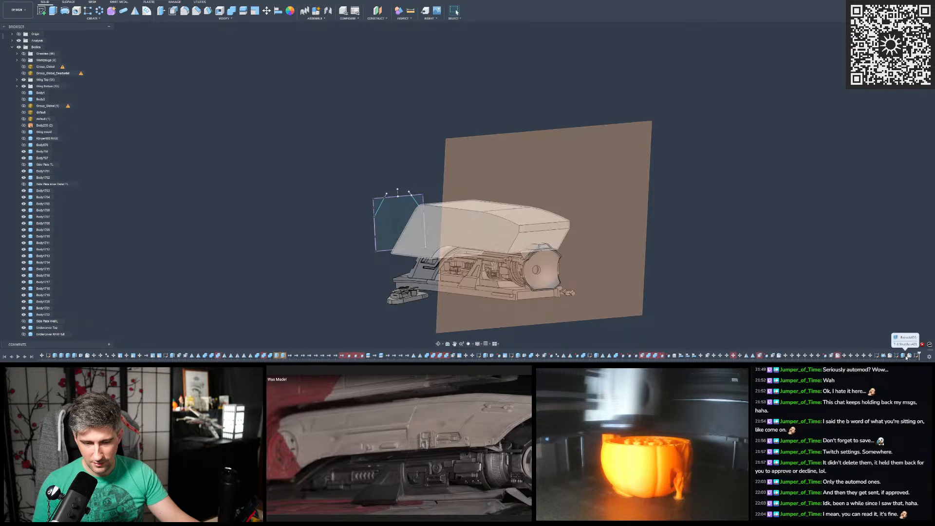
- Select the new construction plane, find it among the construction entries, and locate its feature in the design history
click(644, 296)
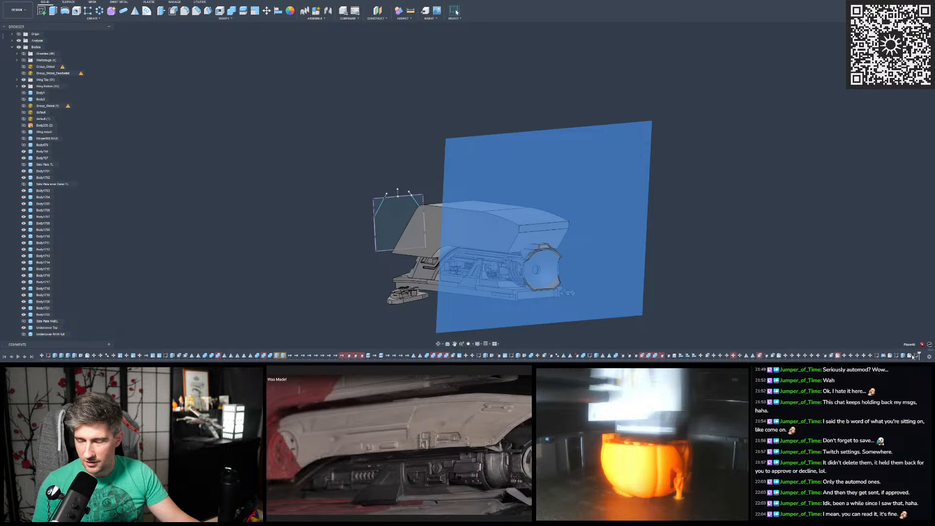
scroll(676, 349, down, 1)
scroll(675, 351, down, 1)
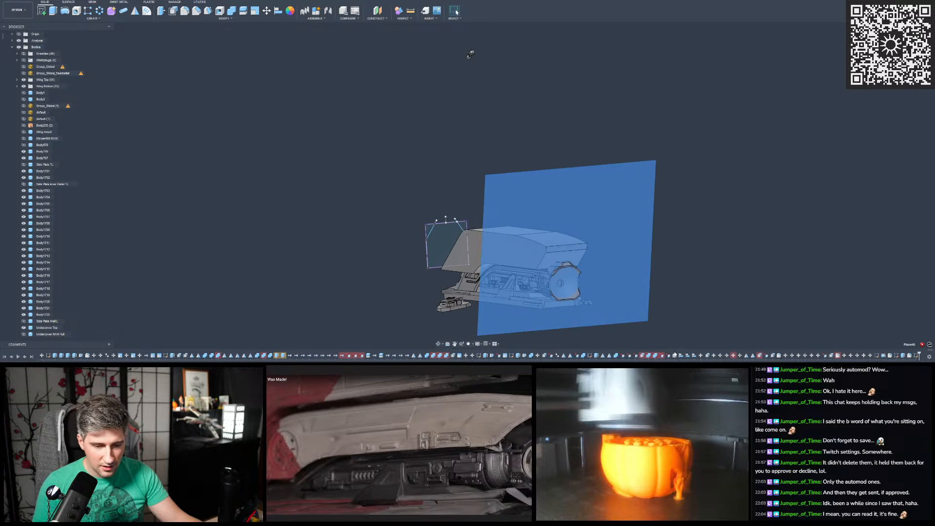
scroll(675, 356, up, 15)
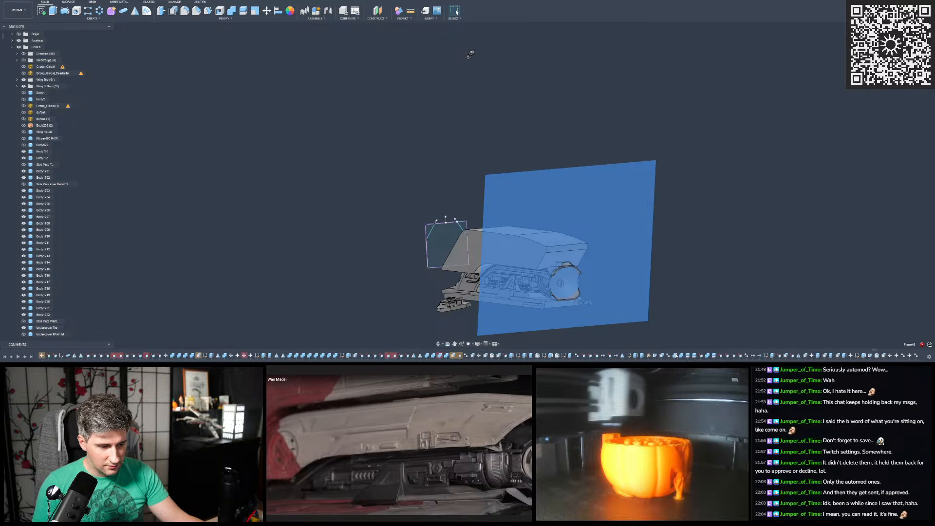
scroll(675, 355, up, 5)
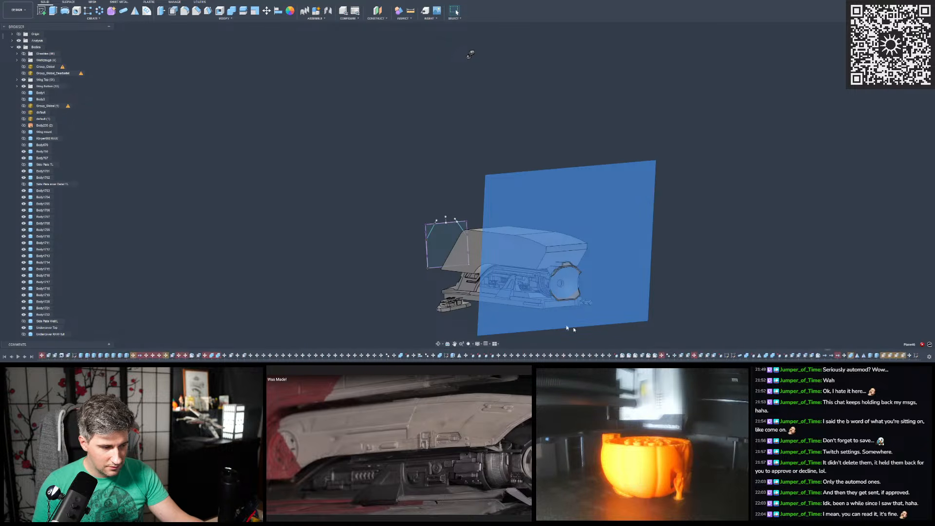
scroll(307, 229, down, 1)
scroll(32, 185, down, 15)
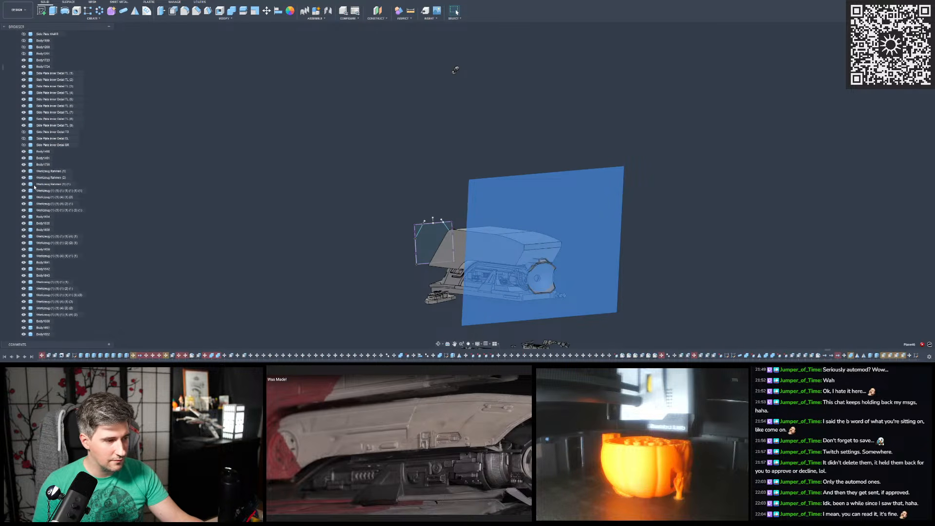
scroll(35, 187, down, 10)
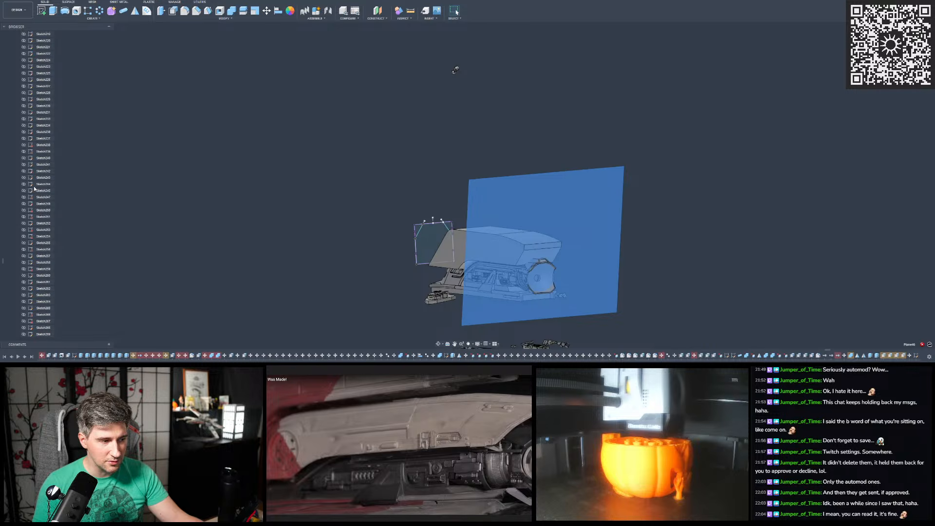
scroll(34, 189, down, 10)
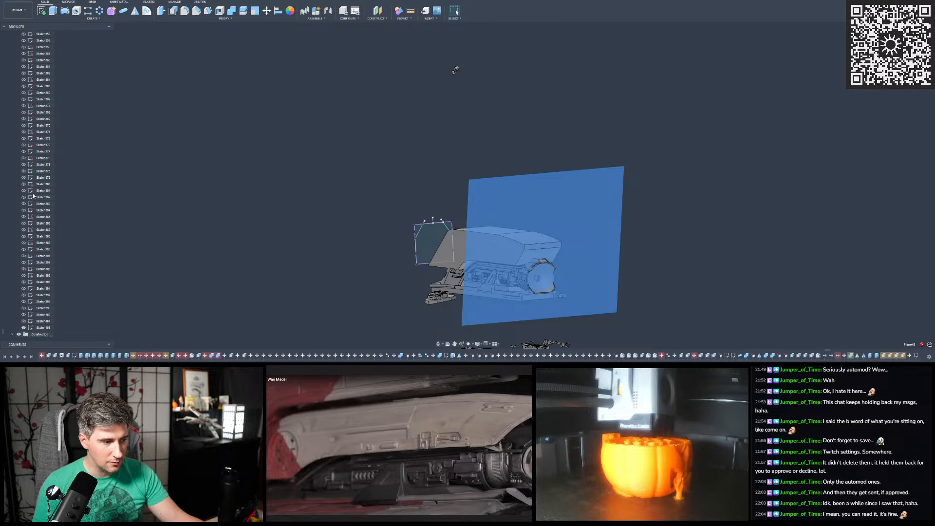
click(12, 334)
scroll(29, 243, down, 10)
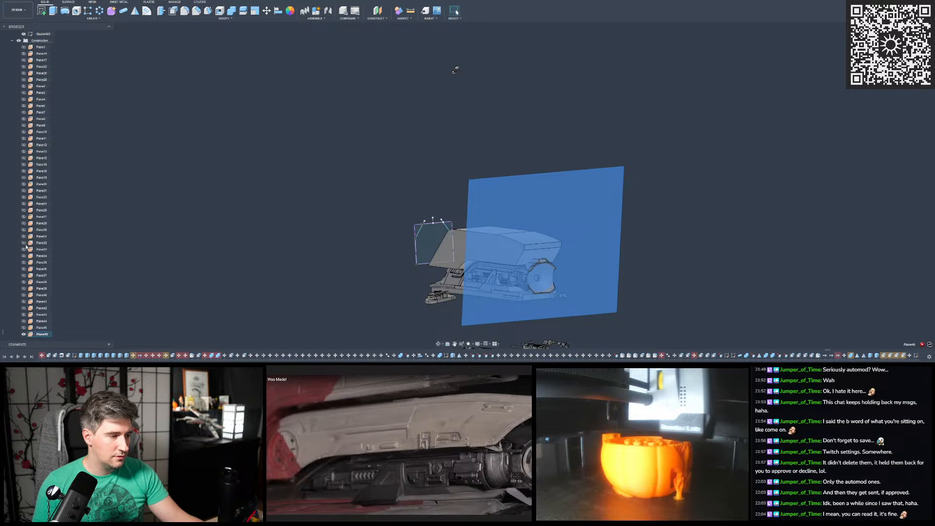
right_click(42, 335)
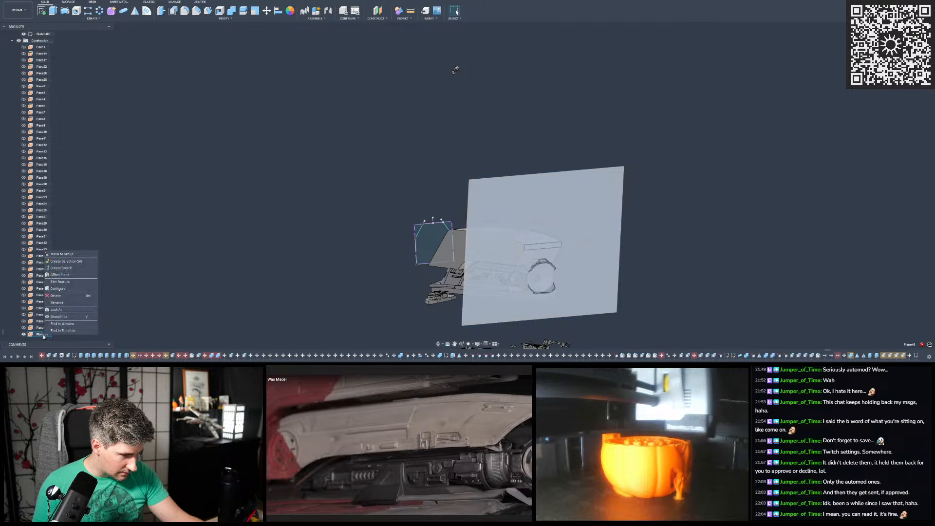
click(58, 331)
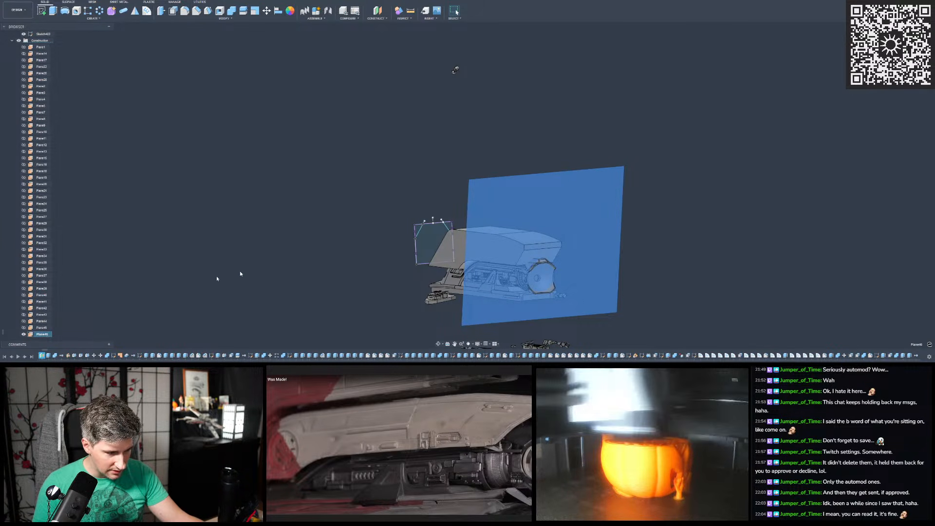
- Check where the construction plane sits among the early features, and return to the end of the design history
scroll(50, 357, up, 13)
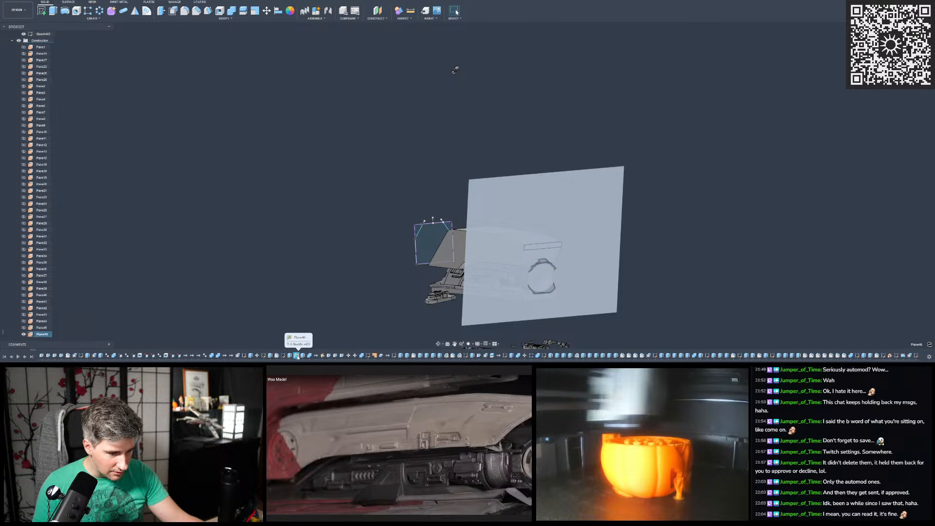
scroll(35, 350, up, 13)
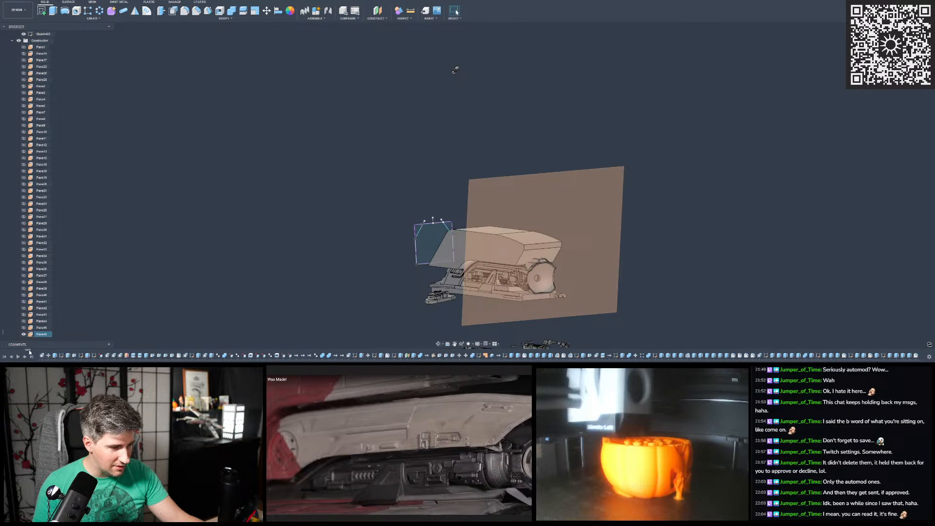
drag(23, 349, 931, 336)
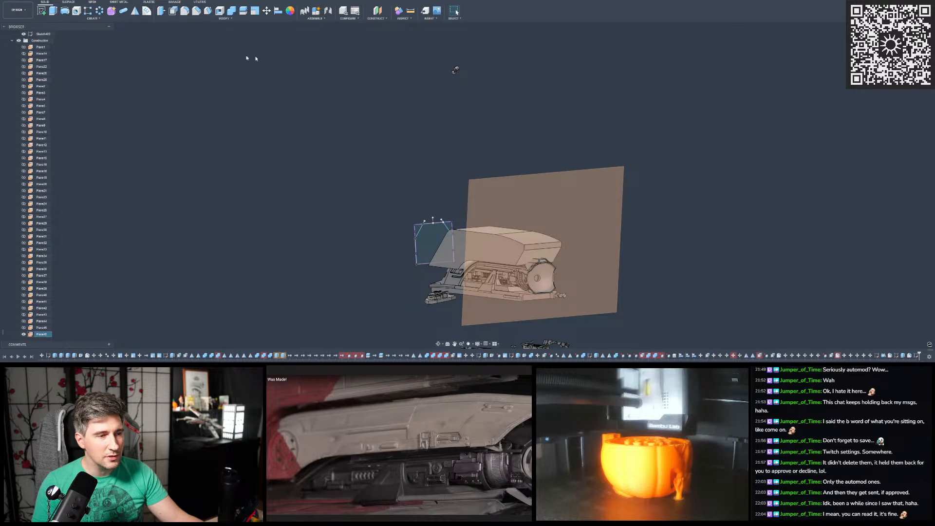
- Undo the feature reordering together with the offset plane, checking the Task Manager during the recompute
click(36, 2)
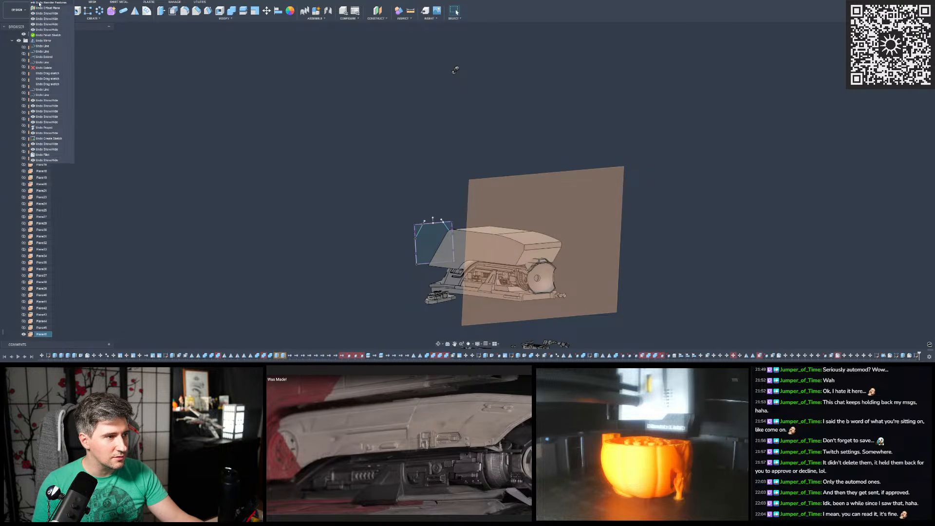
click(45, 8)
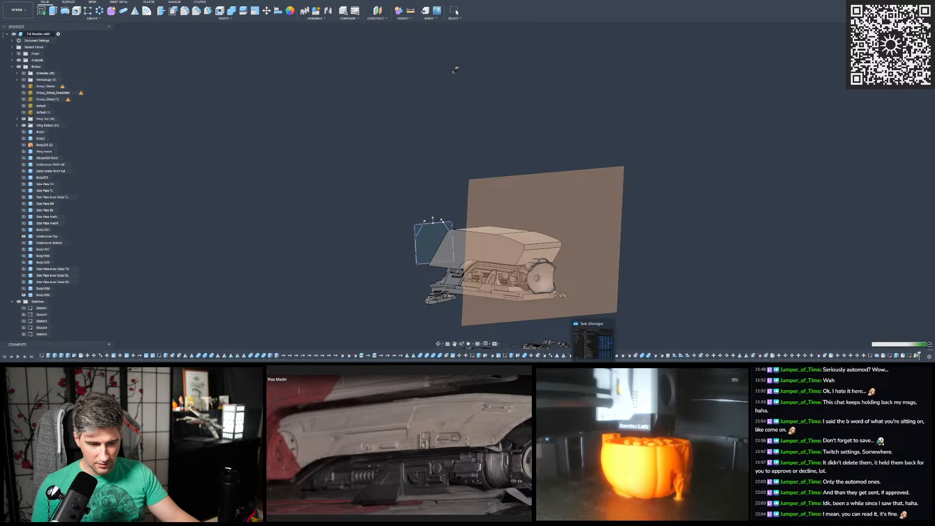
key(ctrl+shift+Escape)
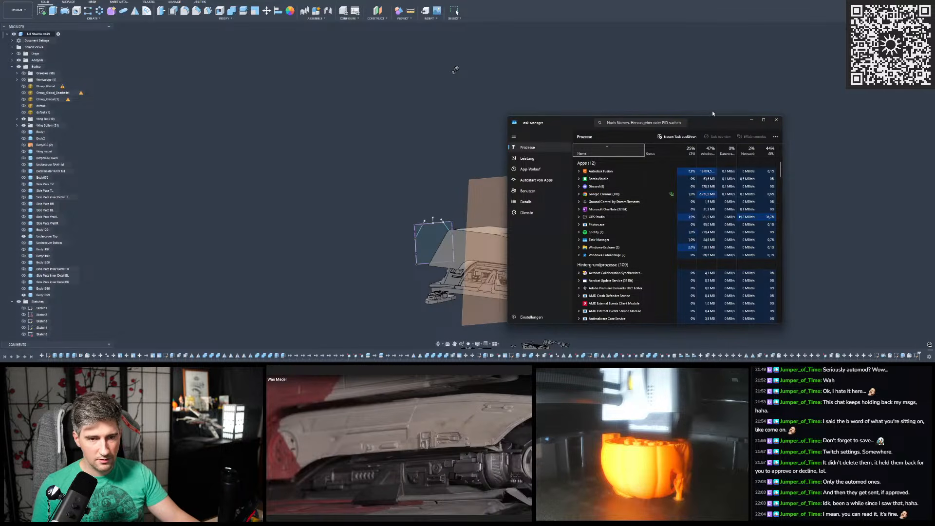
drag(702, 121, 934, 117)
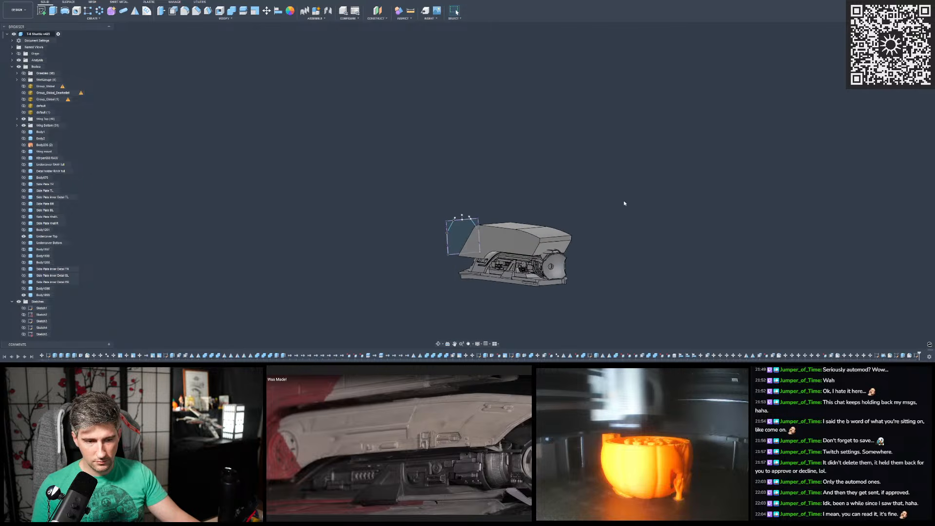
- Roll the design history back to just before the end profile sketch
scroll(626, 203, up, 3)
scroll(541, 142, down, 1)
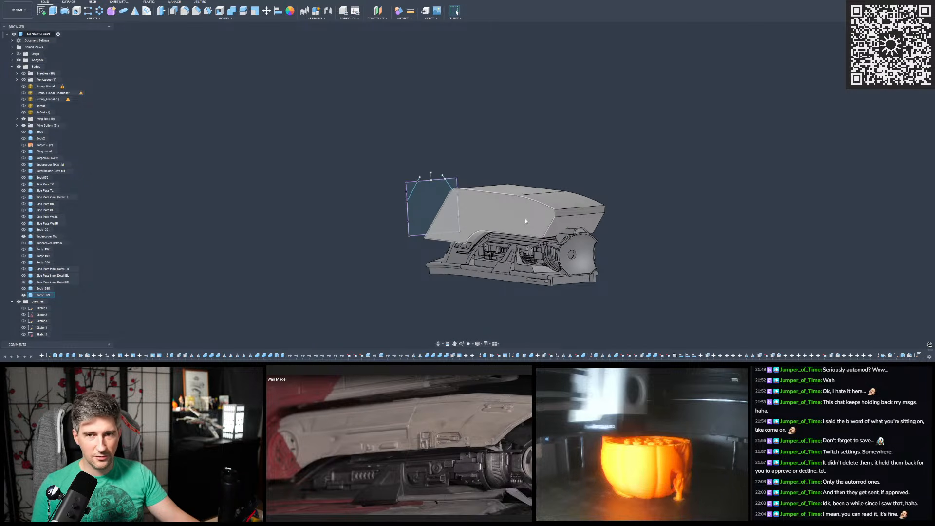
scroll(526, 220, up, 4)
mouse_move(507, 205)
shift+middle_down()
mouse_move(290, 178)
mouse_move(457, 206)
mouse_move(428, 206)
mouse_move(477, 205)
shift+middle_up()
scroll(631, 112, down, 3)
scroll(813, 242, up, 2)
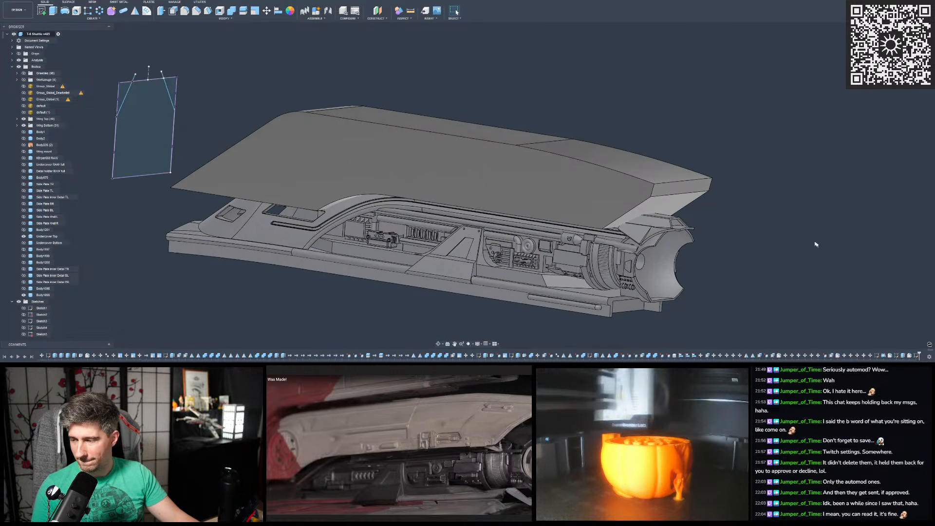
scroll(852, 277, up, 2)
scroll(857, 283, down, 5)
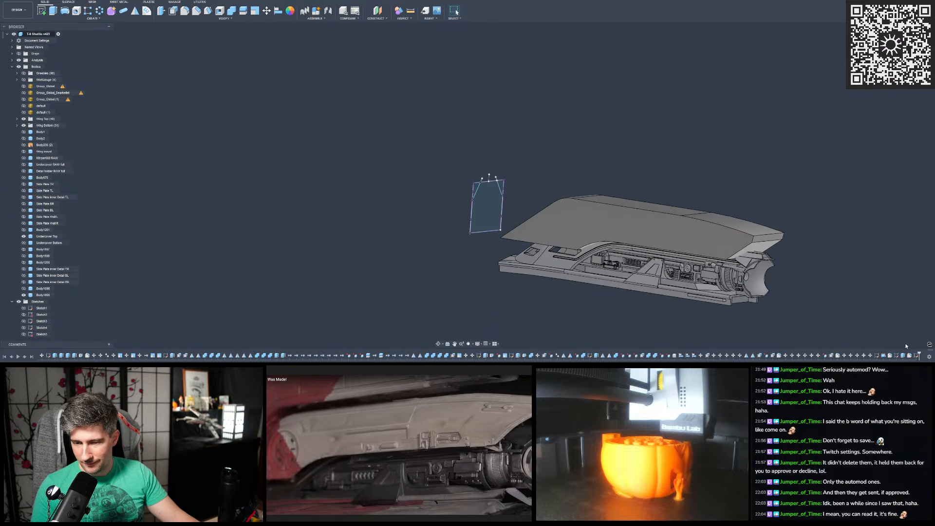
click(916, 356)
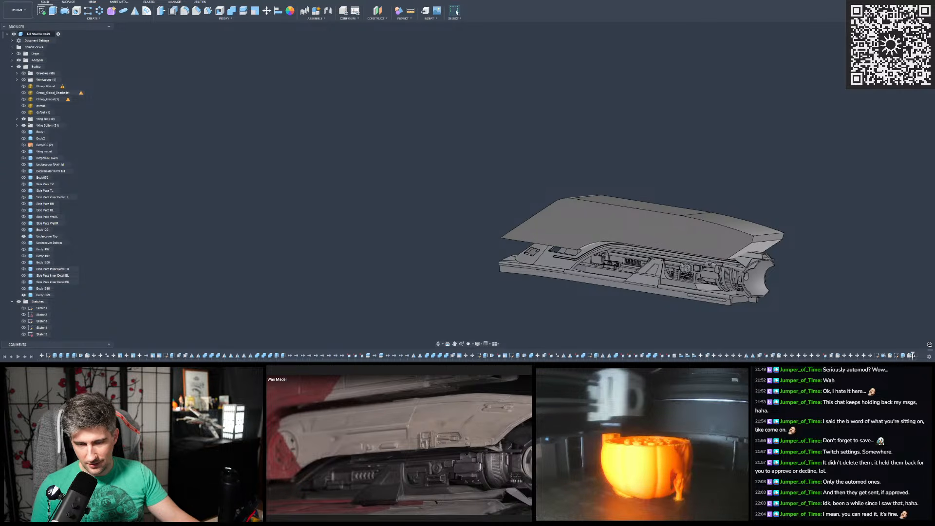
- Construct an offset plane on the hull cover body's narrow end face, and roll the design history forward past the profile sketch
scroll(323, 142, down, 3)
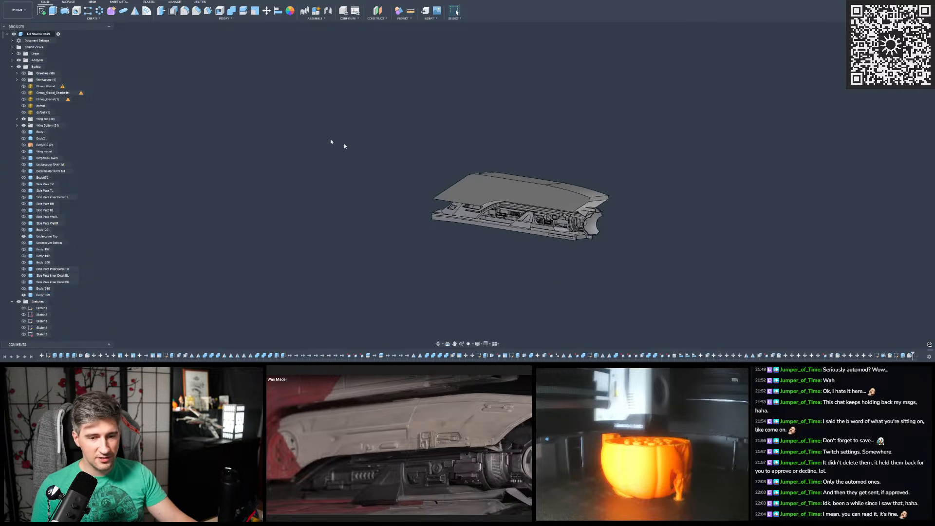
scroll(655, 193, up, 3)
scroll(566, 191, up, 3)
click(565, 190)
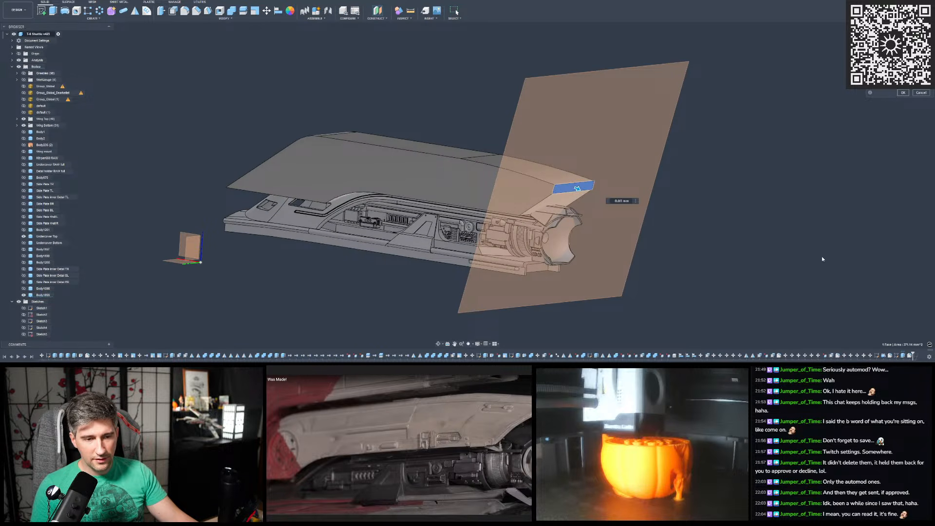
key(Return)
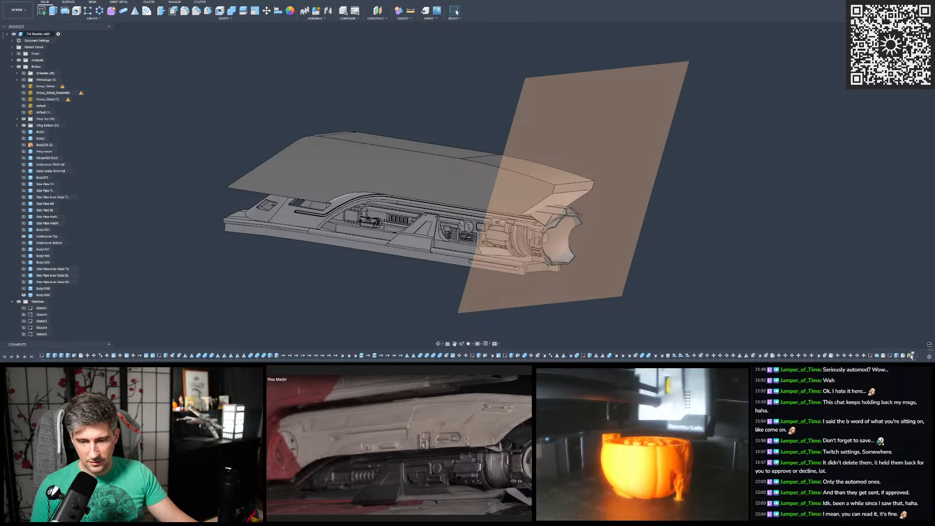
drag(912, 355, 919, 356)
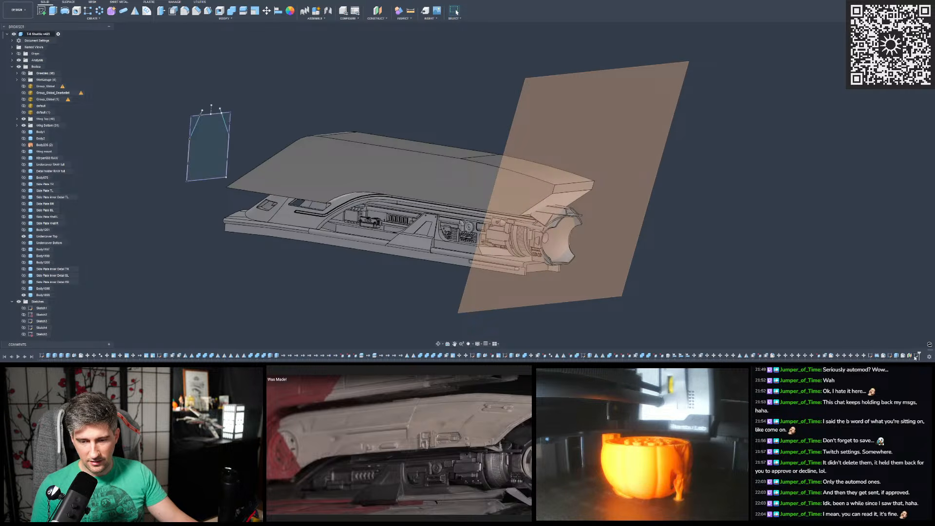
- Redefine the end profile sketch's plane to the new construction plane, and inspect the relocated sketch from the end and side
mouse_move(569, 242)
shift+middle_down()
mouse_move(609, 245)
mouse_move(565, 243)
shift+middle_up()
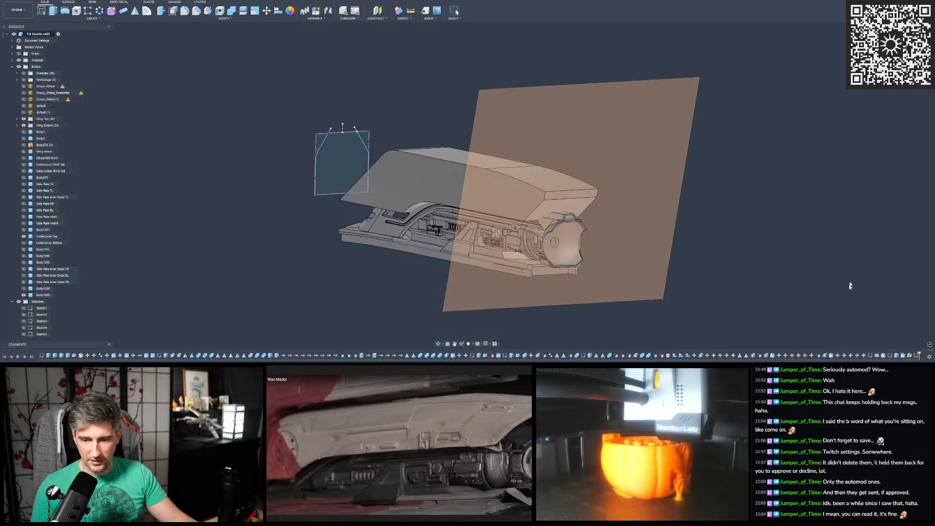
right_click(915, 356)
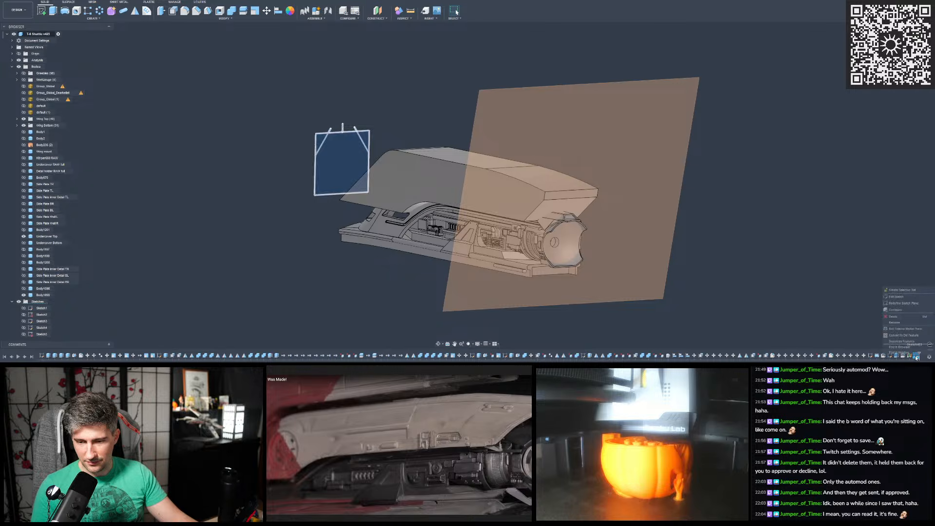
click(895, 303)
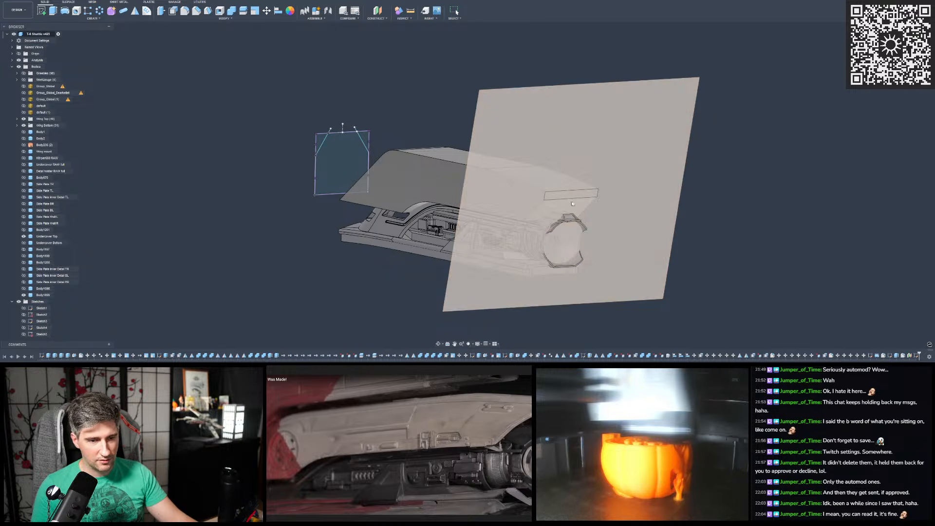
click(587, 130)
click(605, 136)
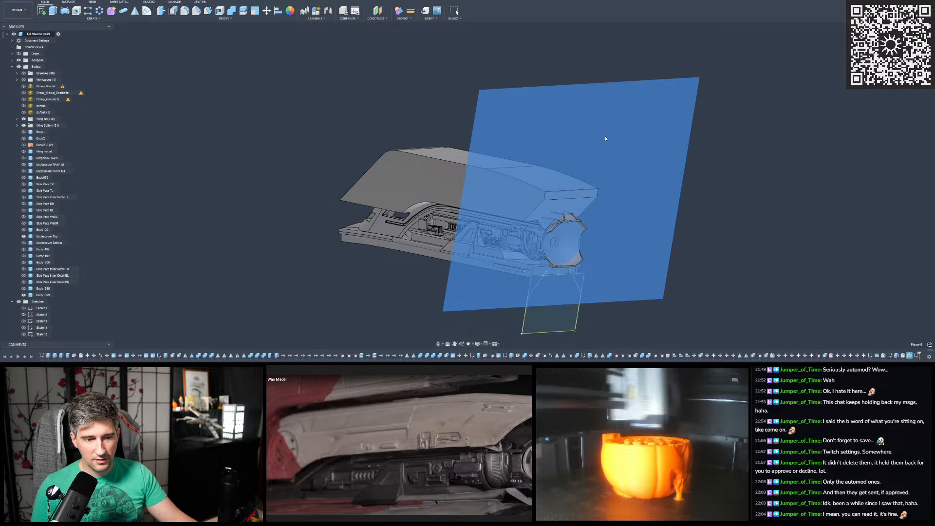
mouse_move(605, 136)
shift+middle_down()
mouse_move(556, 186)
mouse_move(512, 158)
shift+middle_up()
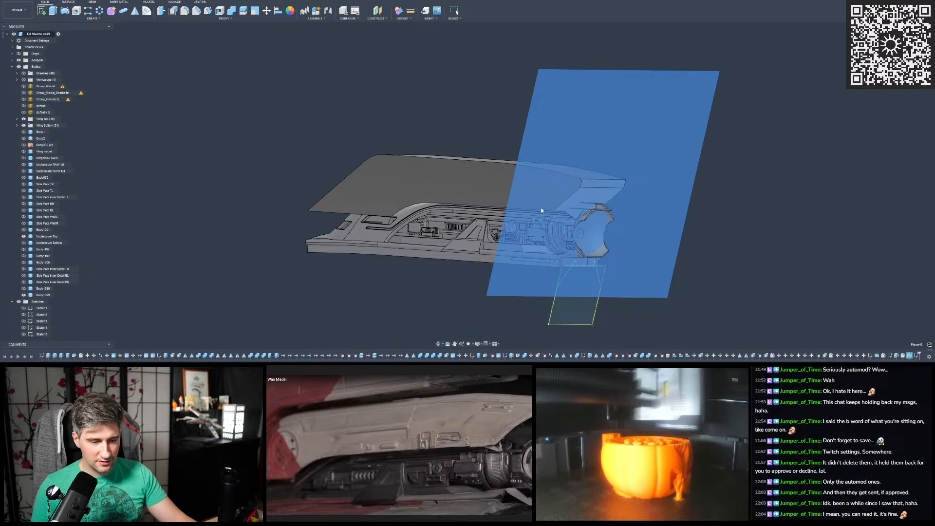
key(Escape)
scroll(543, 211, down, 2)
scroll(567, 253, up, 4)
shift+middle_drag(579, 220, 884, 313)
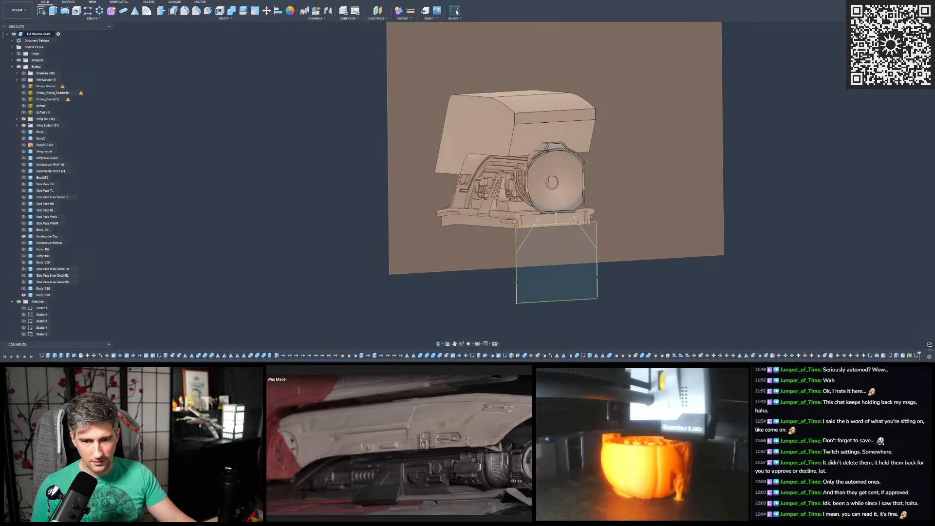
- Open the relocated end profile sketch for editing
right_click(915, 355)
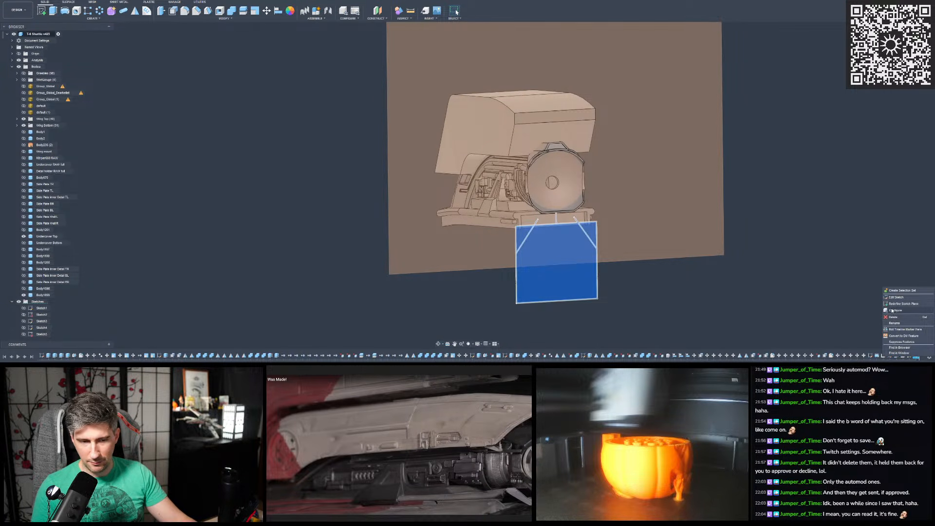
click(837, 264)
right_click(916, 356)
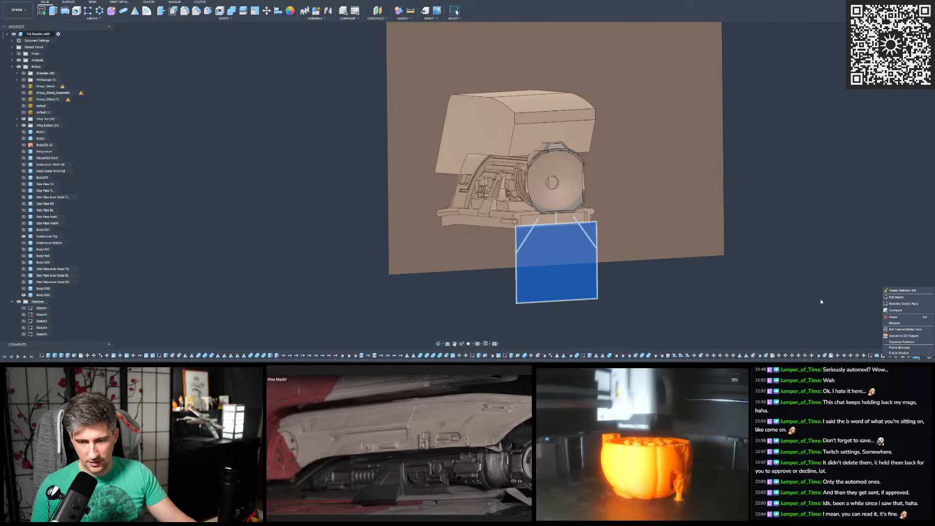
click(845, 308)
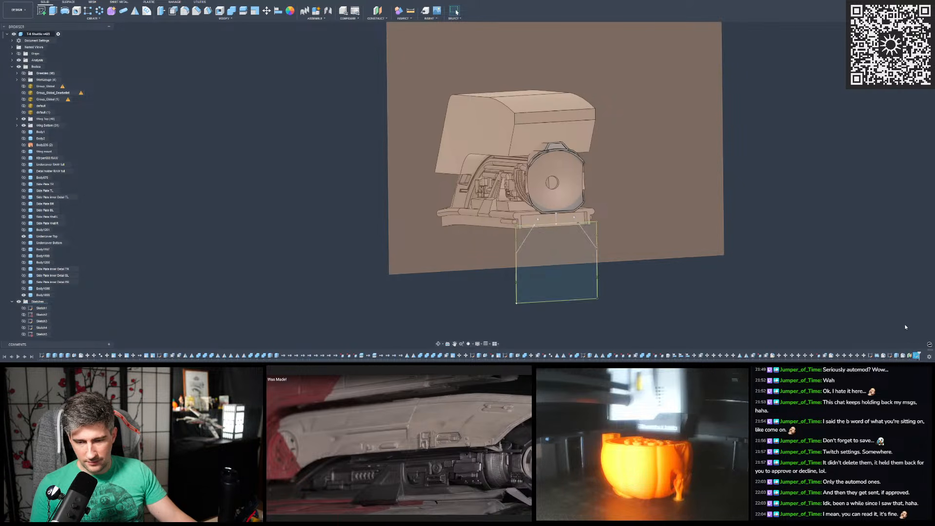
double_click(918, 356)
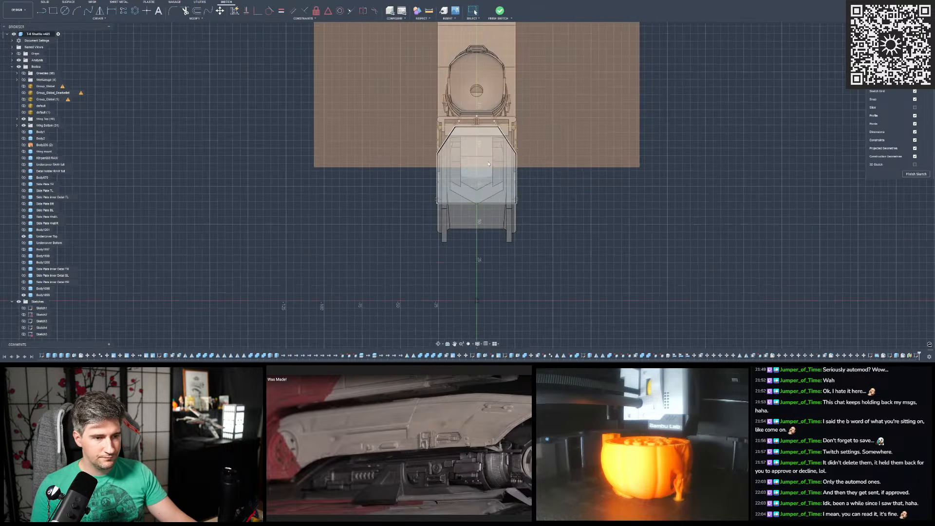
scroll(514, 129, up, 2)
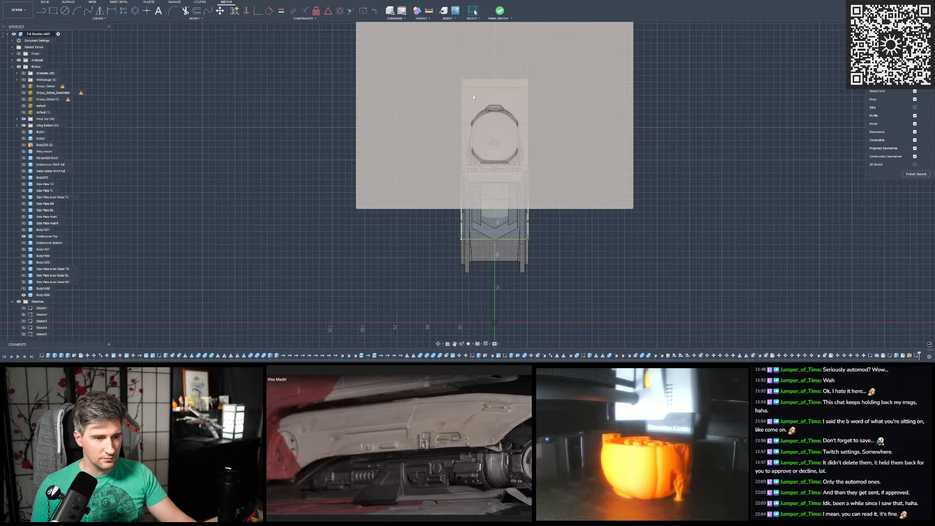
scroll(498, 158, up, 1)
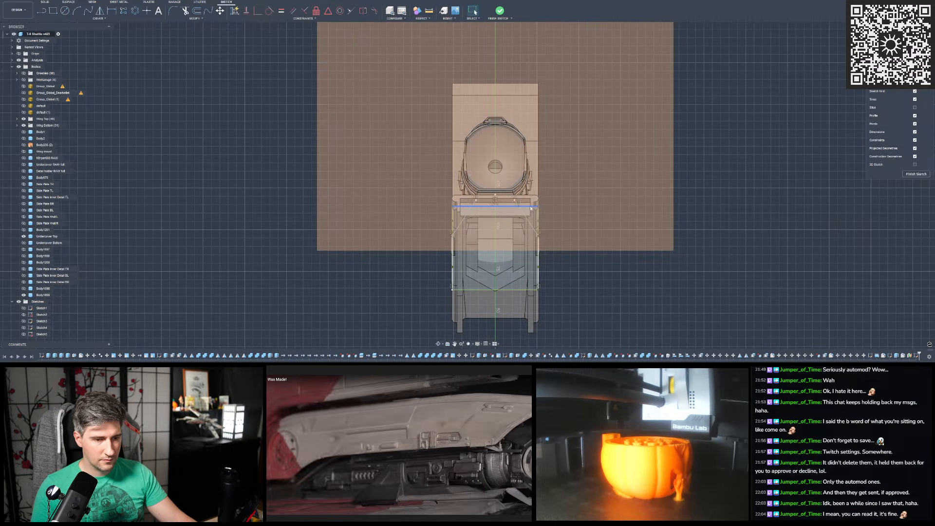
right_click(532, 208)
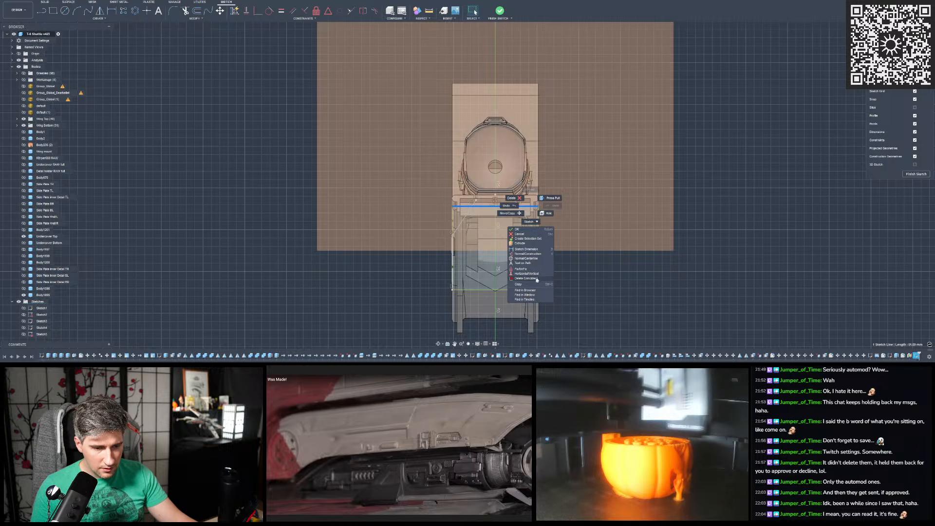
click(605, 269)
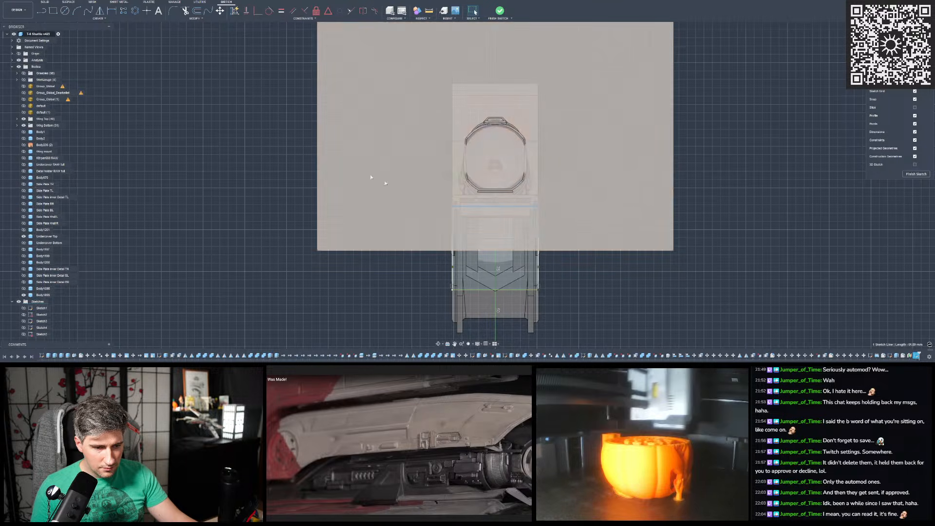
- Try to clear the whole end profile and project the hull cover body instead, and undo the deletion
drag(390, 298, 596, 160)
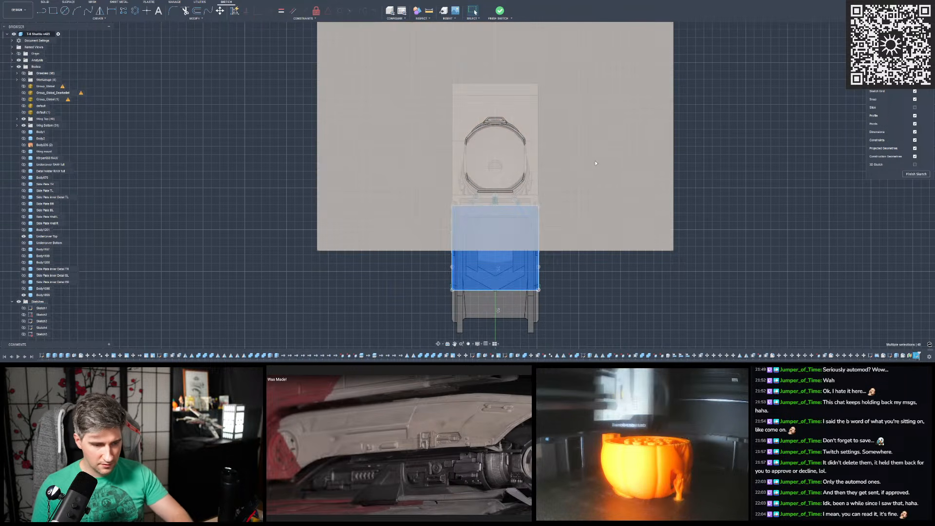
key(Delete)
scroll(565, 241, down, 2)
scroll(555, 195, up, 3)
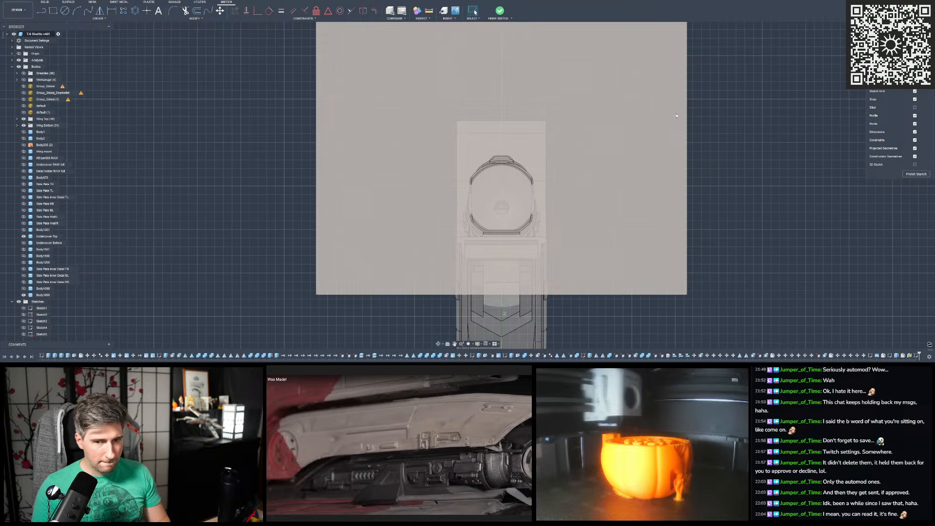
key(p)
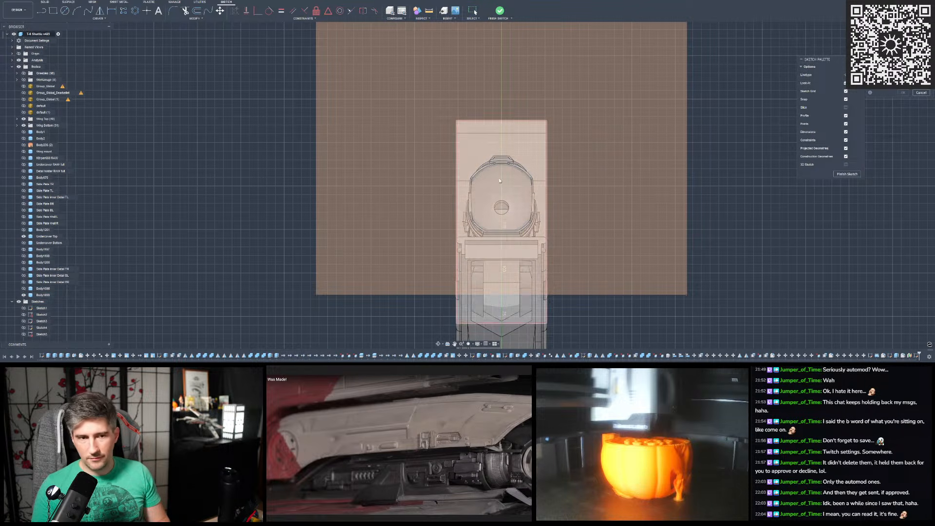
scroll(490, 131, down, 2)
mouse_move(489, 128)
shift+middle_down()
mouse_move(518, 125)
mouse_move(496, 129)
shift+middle_up()
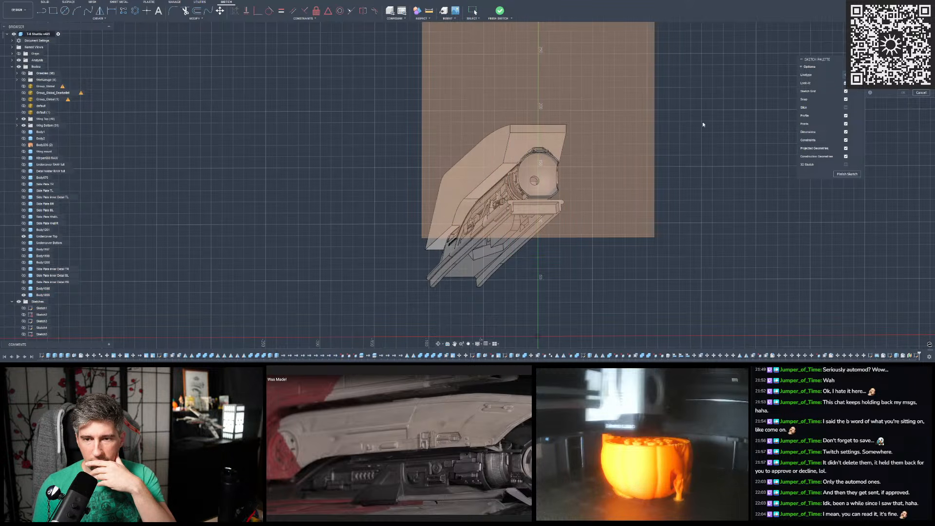
mouse_move(460, 249)
shift+middle_down()
mouse_move(431, 255)
mouse_move(458, 238)
shift+middle_up()
key(Escape)
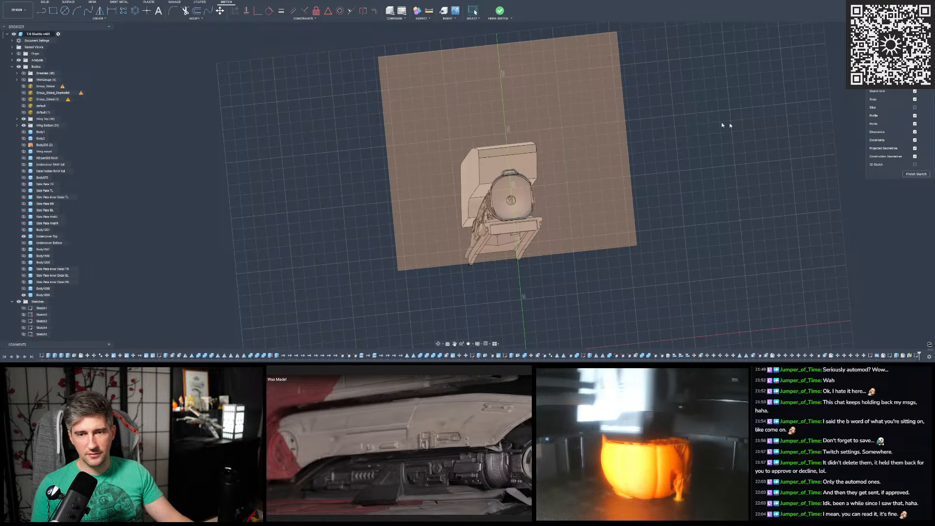
click(42, 1)
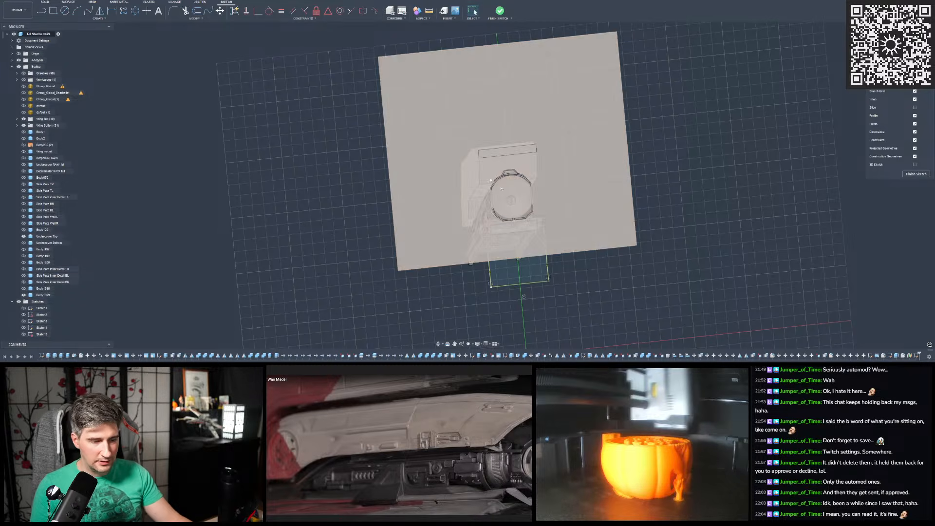
- Measure the full height of the profile's side between its upper and lower corner points, and capture the measurement as a screenshot
scroll(558, 238, up, 4)
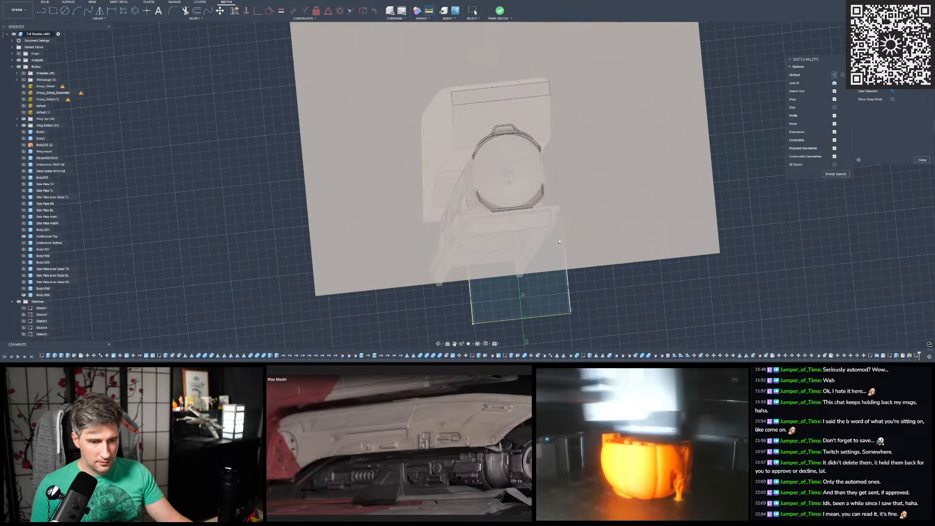
click(562, 220)
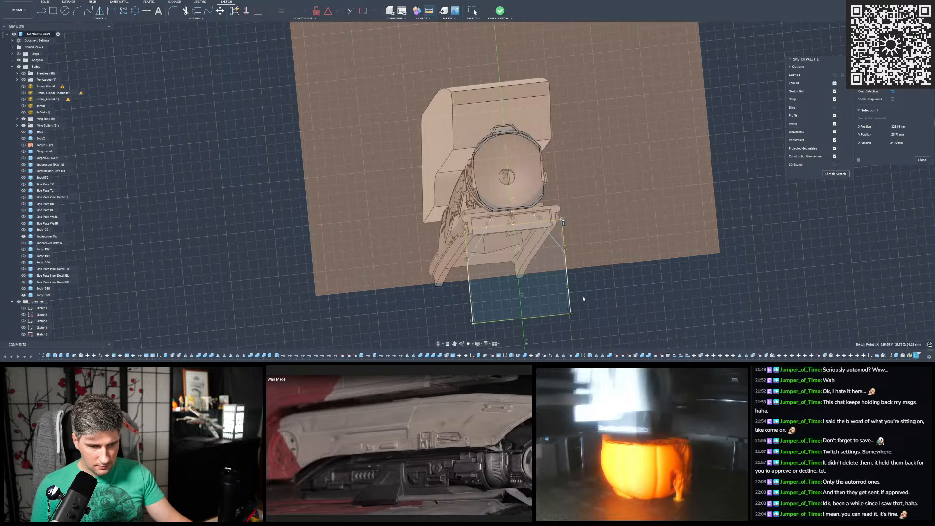
click(570, 314)
mouse_move(571, 311)
shift+middle_down()
mouse_move(560, 234)
mouse_move(563, 259)
mouse_move(544, 246)
mouse_move(592, 261)
shift+middle_up()
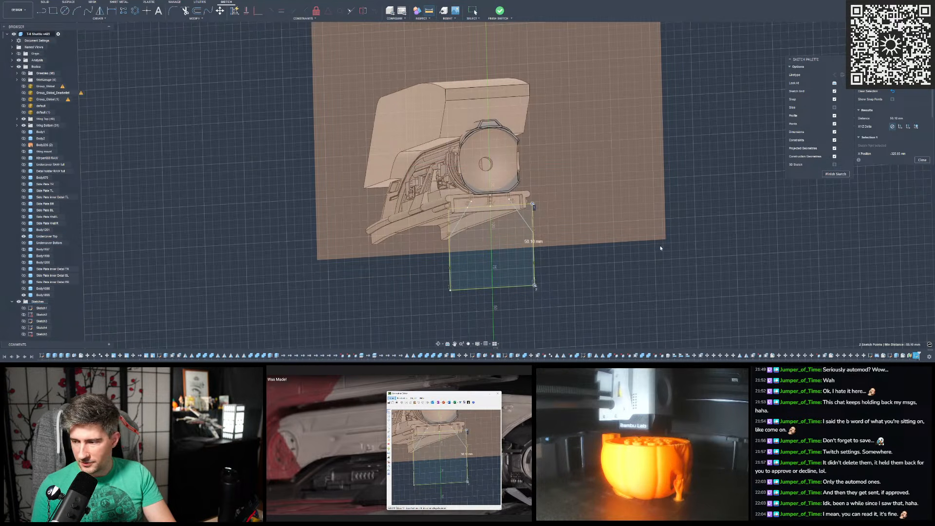
scroll(524, 214, up, 5)
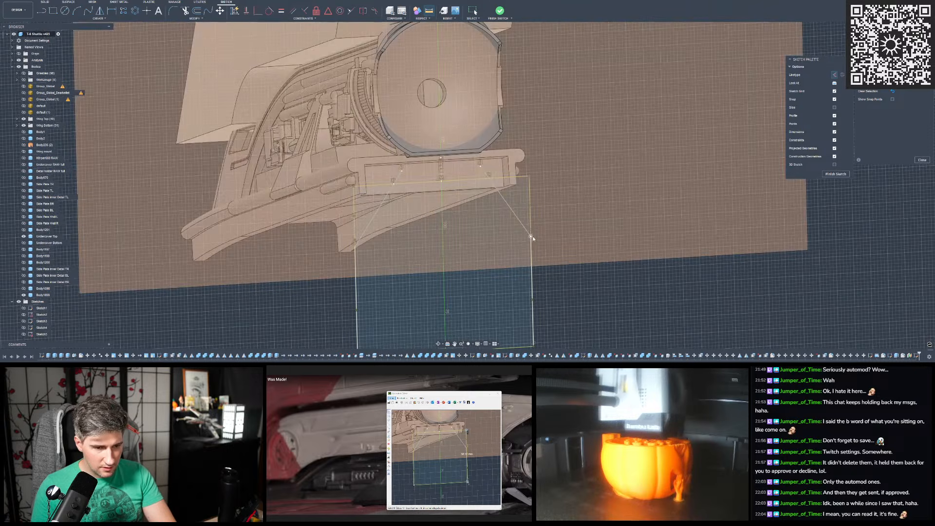
- Measure the vertical side from the foot of the slanted line to the lower corner, and capture the measurement as a screenshot
click(532, 238)
scroll(532, 237, down, 2)
click(534, 327)
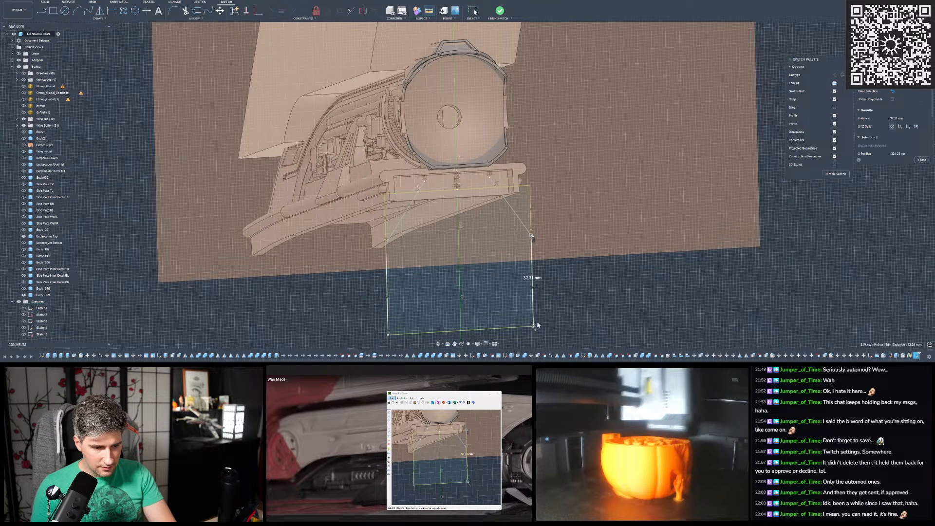
shift+middle_drag(581, 301, 559, 301)
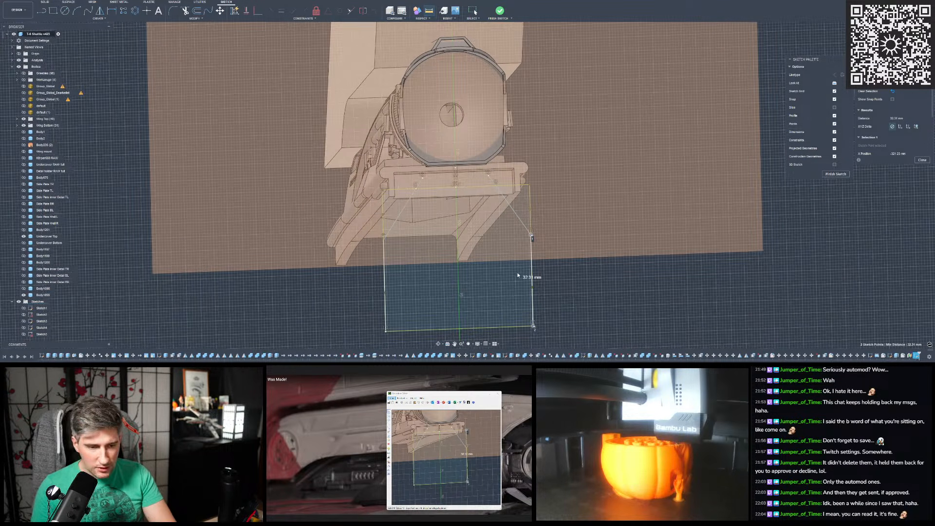
scroll(536, 281, up, 3)
scroll(533, 280, down, 5)
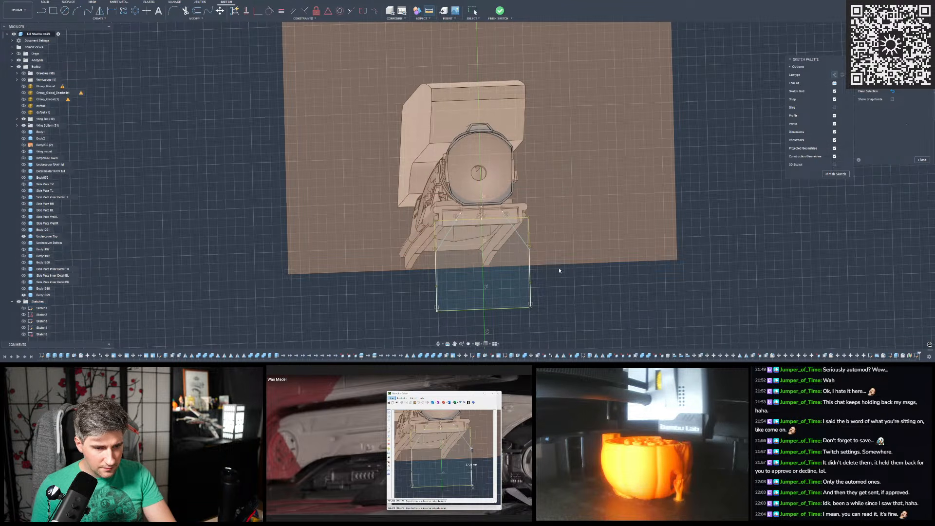
- Measure the angle between the slanted corner line and the vertical side, and capture the profile area as a screenshot
scroll(560, 267, up, 2)
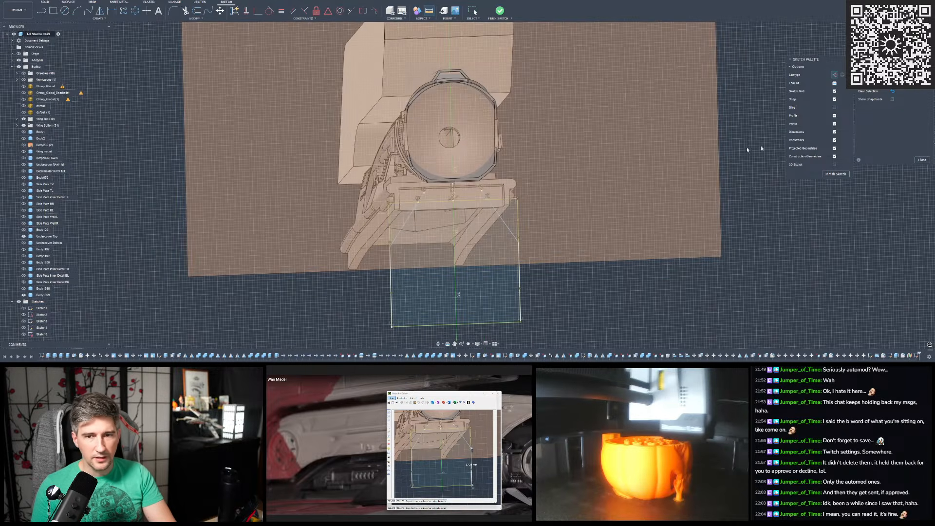
click(508, 227)
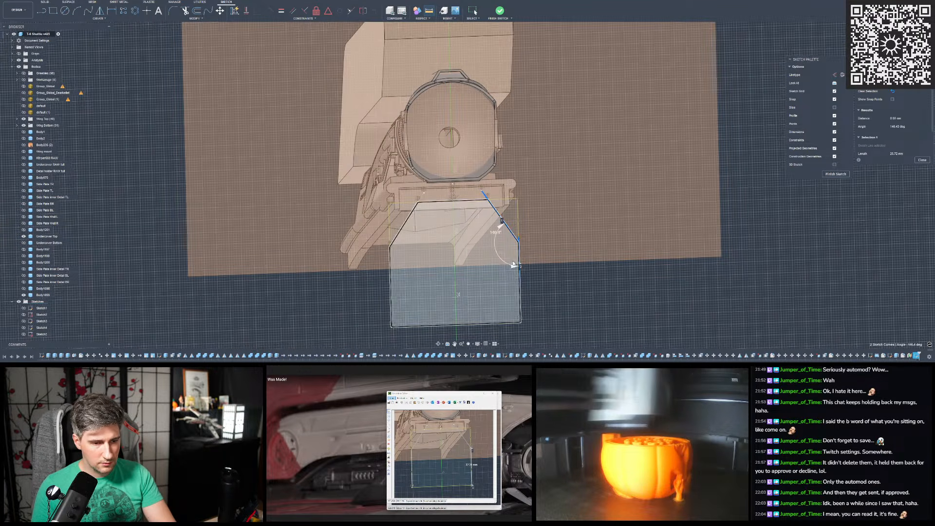
scroll(592, 280, down, 2)
scroll(592, 280, up, 1)
key(Escape)
shift+middle_drag(583, 292, 592, 291)
key(Print)
mouse_move(564, 336)
mouse_down()
mouse_move(372, 176)
mouse_move(387, 174)
mouse_up()
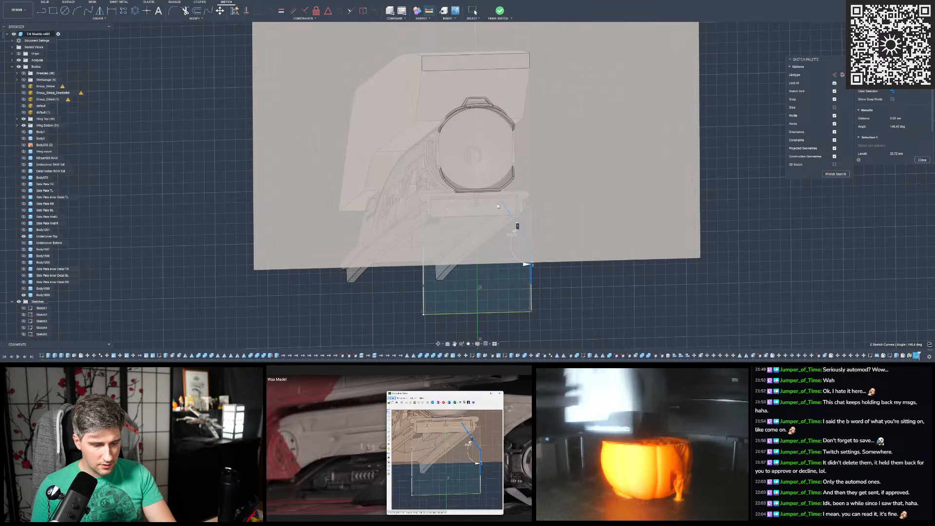
- Arrange the captured measurement screenshots side by side over the reference image
drag(410, 394, 358, 392)
drag(456, 395, 495, 393)
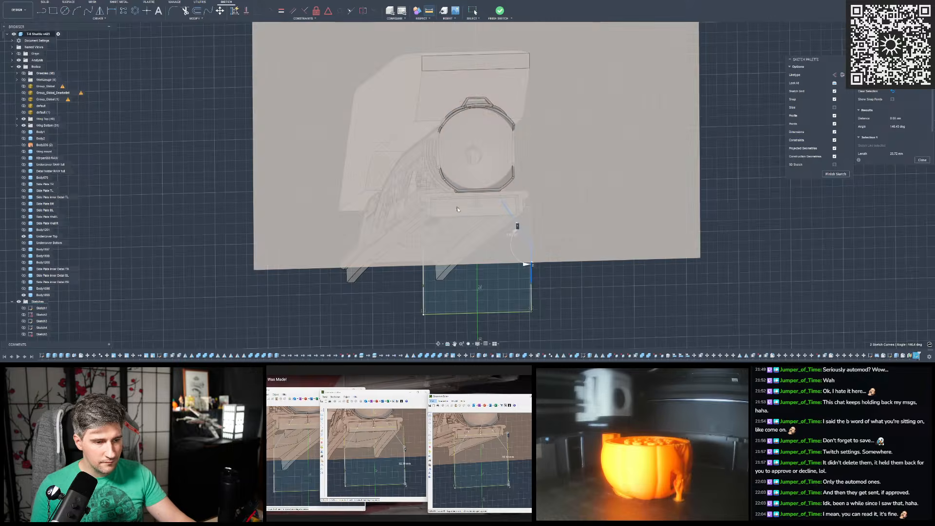
click(201, 146)
- Trim the slanted lines where they overrun the profile's top edge, and measure the distance between the two trimmed ends
click(185, 11)
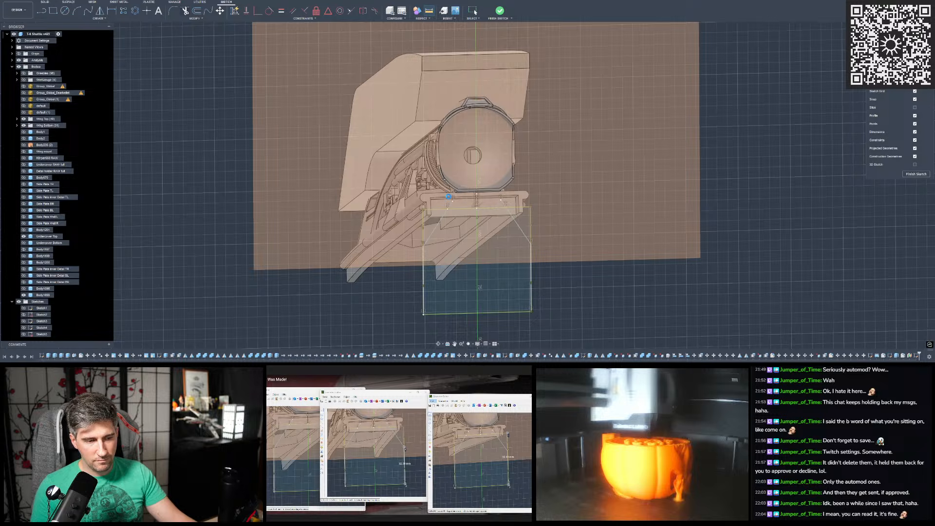
key(t)
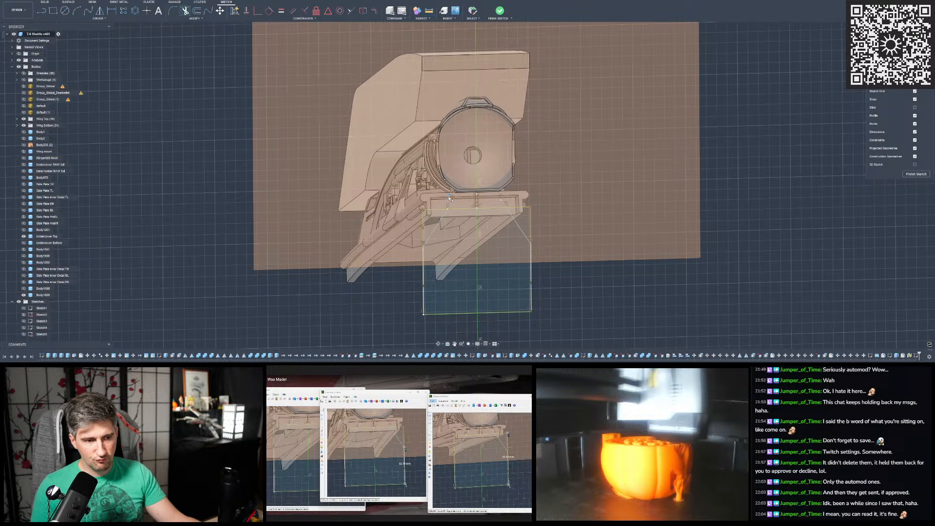
click(430, 11)
click(447, 209)
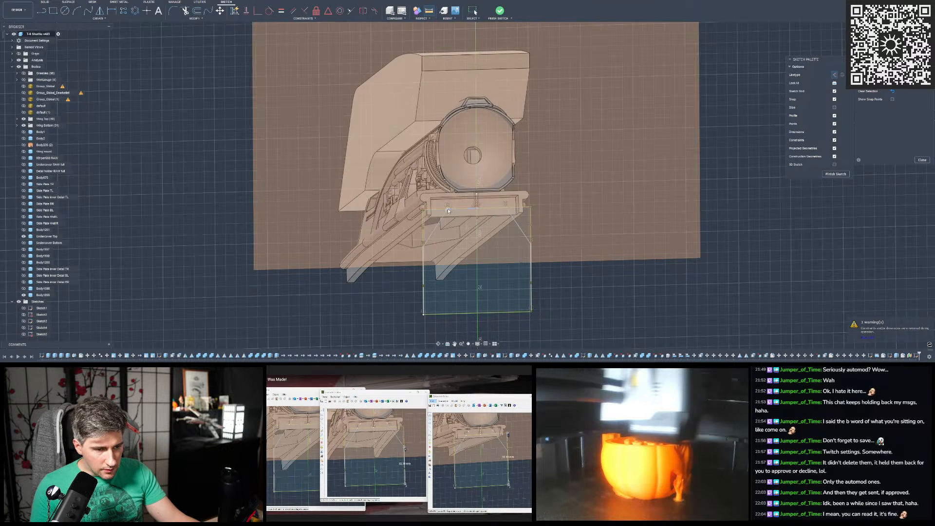
click(506, 209)
mouse_move(580, 222)
shift+middle_down()
mouse_move(534, 206)
mouse_move(493, 165)
mouse_move(513, 223)
mouse_move(483, 207)
mouse_move(488, 195)
mouse_move(504, 214)
shift+middle_up()
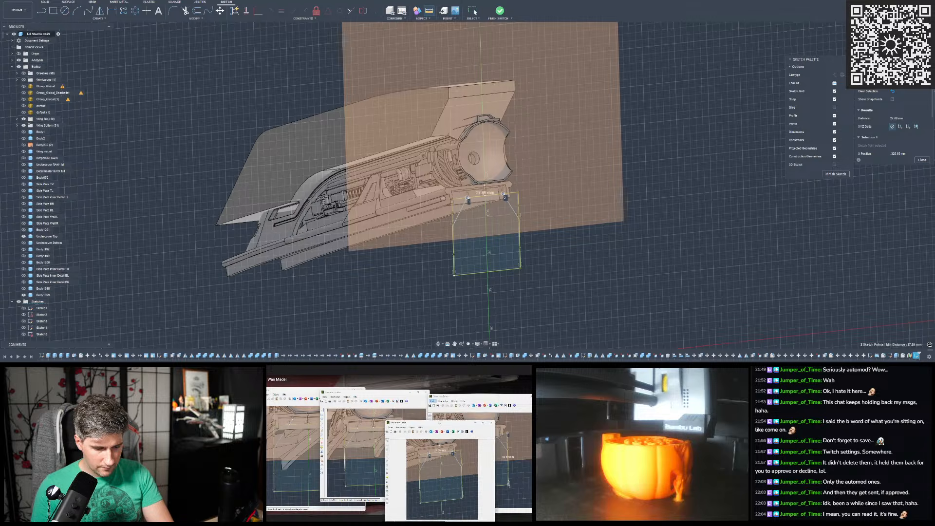
key(Escape)
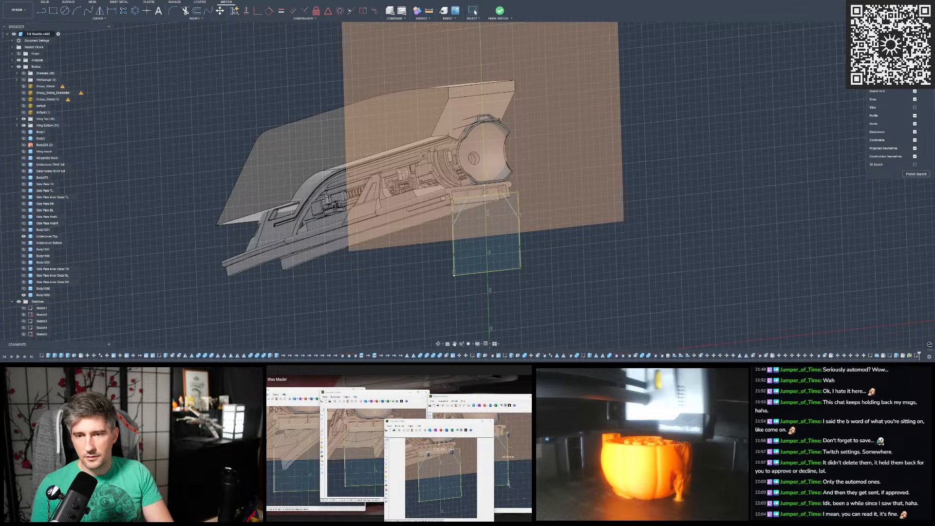
- Delete all of the old end profile geometry, and project the hull cover body's outline into the sketch
click(915, 83)
scroll(455, 299, down, 4)
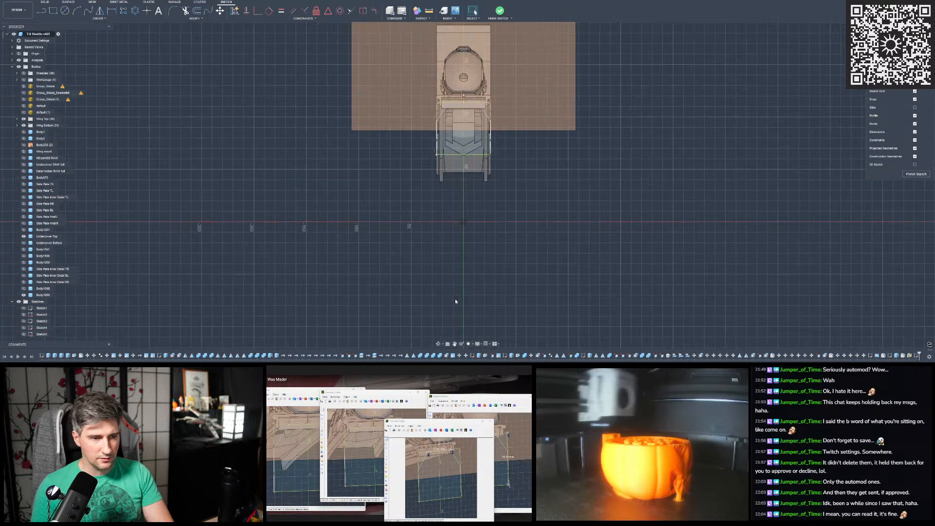
scroll(452, 150, up, 2)
scroll(452, 151, up, 1)
drag(387, 282, 588, 123)
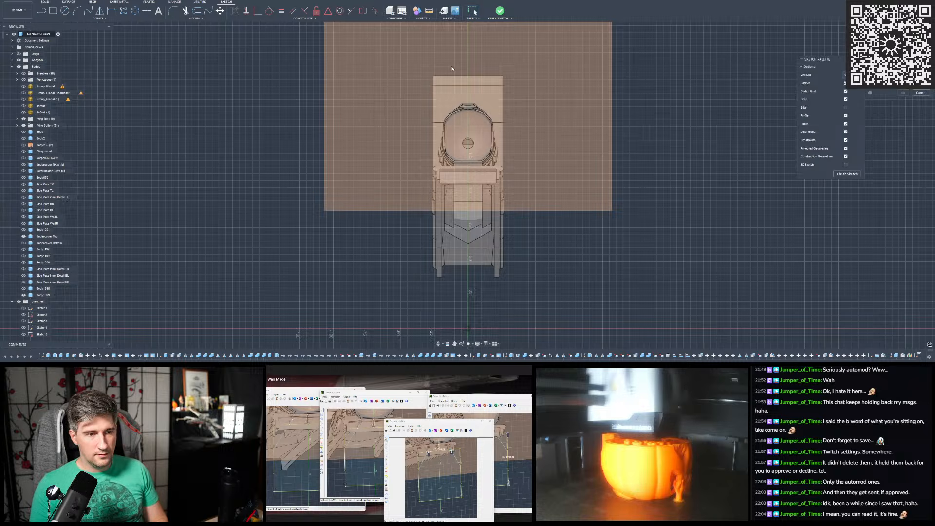
click(485, 86)
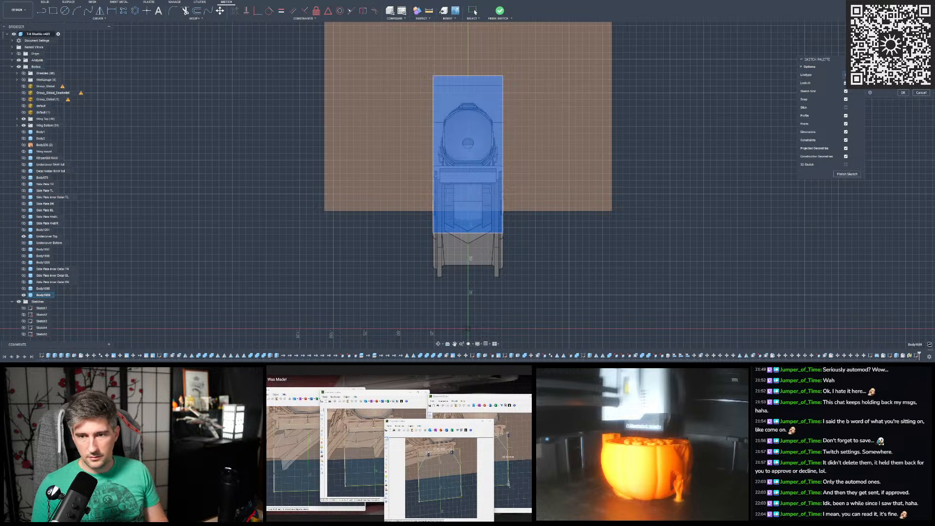
click(902, 93)
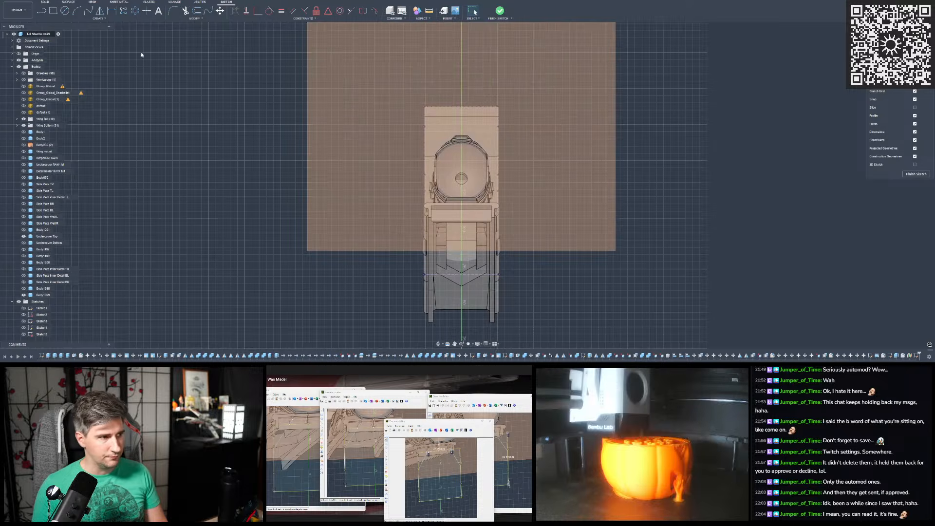
- Draw a slanted line from the body's top edge to its right side, and continue it with a vertical line about 42 mm long
click(42, 11)
scroll(464, 121, up, 3)
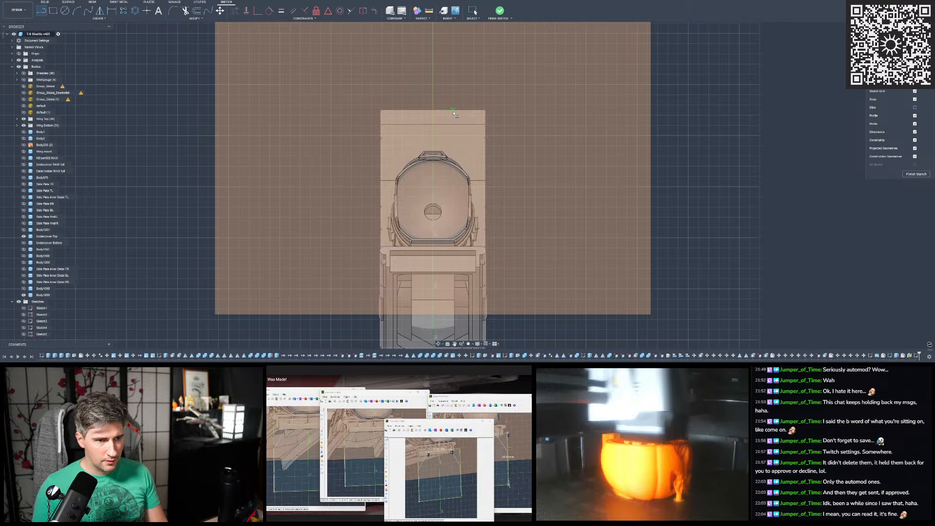
click(453, 112)
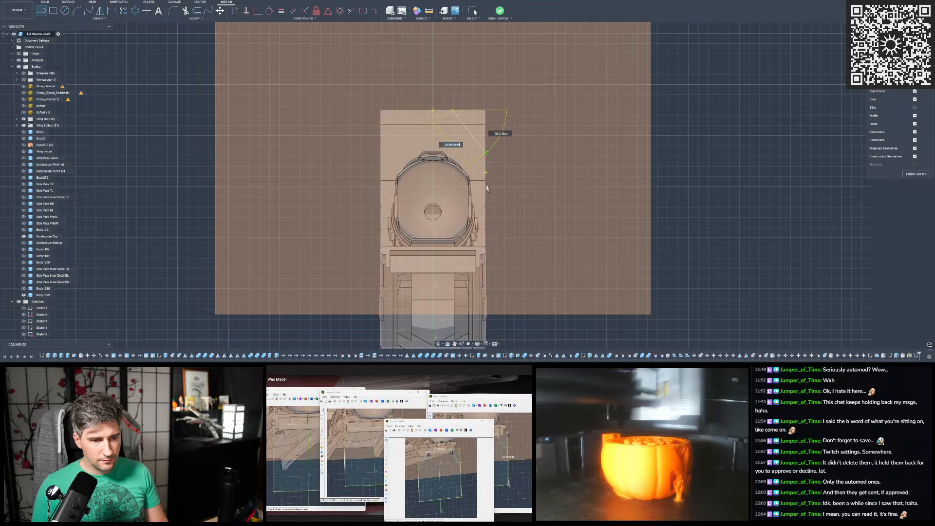
click(486, 153)
click(486, 154)
click(486, 238)
key(Escape)
- Dimension the vertical side line's length as 32.3 mm
click(112, 11)
click(485, 178)
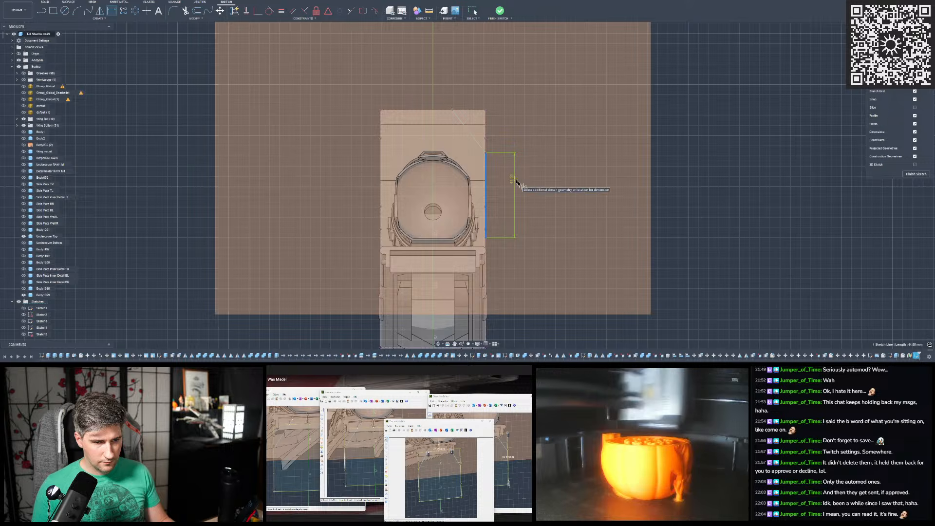
click(536, 194)
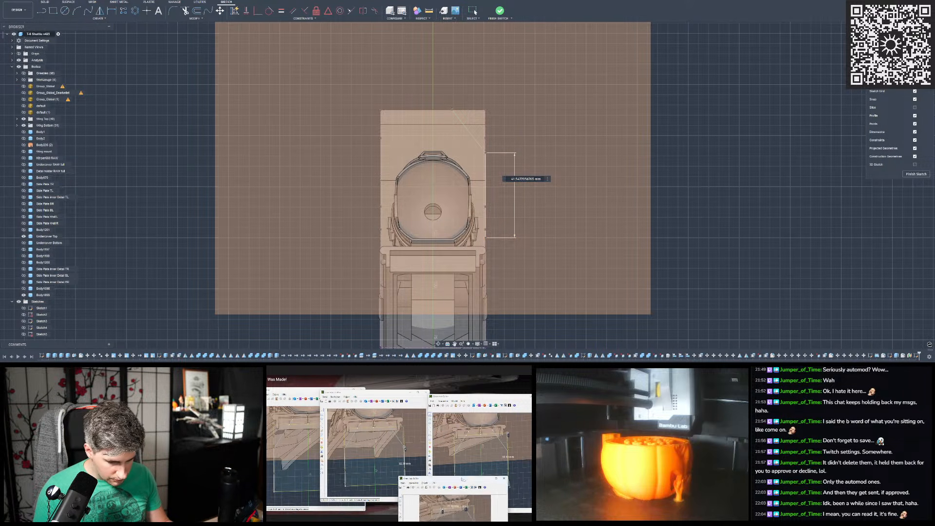
click(590, 226)
text(32.3)
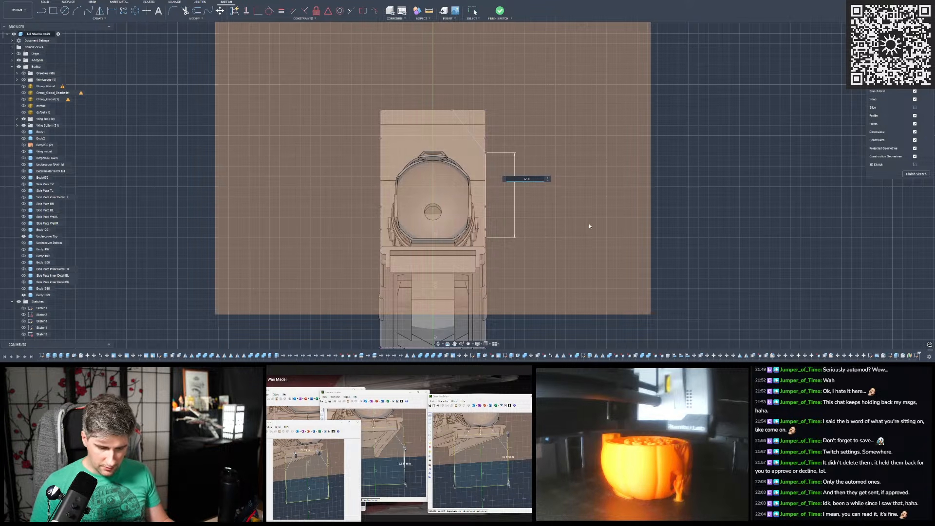
key(Return)
- Dimension the distance from the body's upper right corner to the side line's lower end as about 50 mm
click(486, 110)
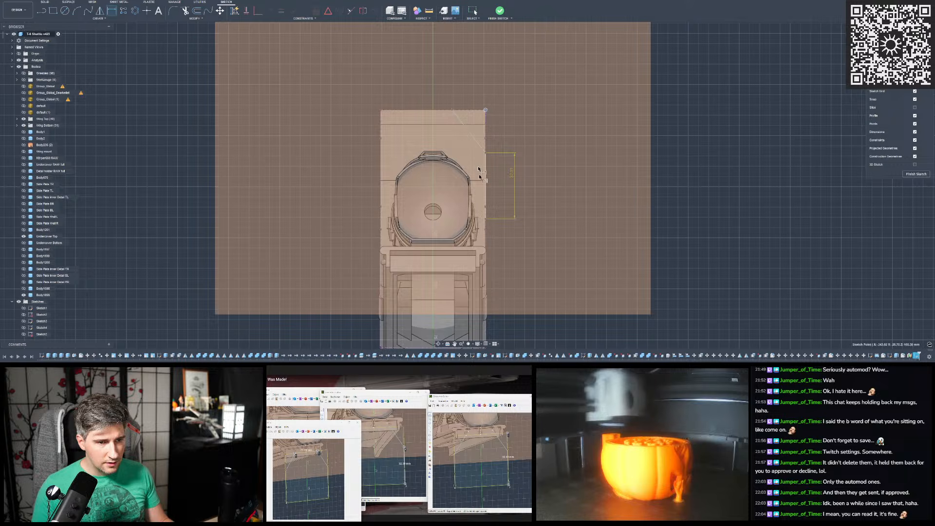
click(486, 219)
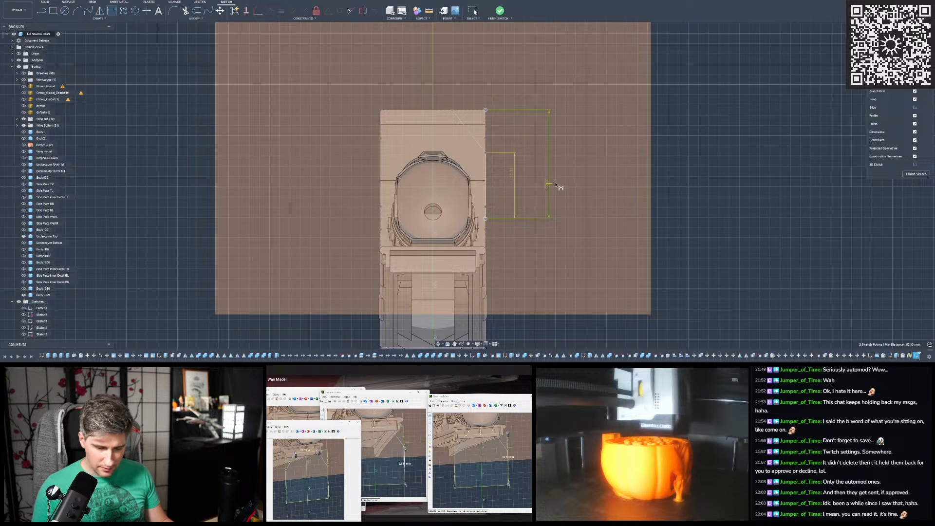
click(556, 185)
text(50)
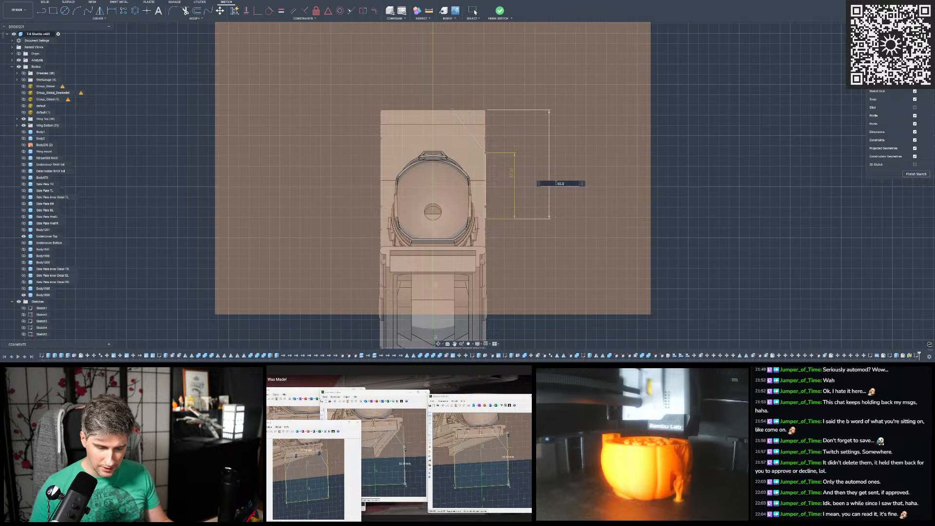
key(Return)
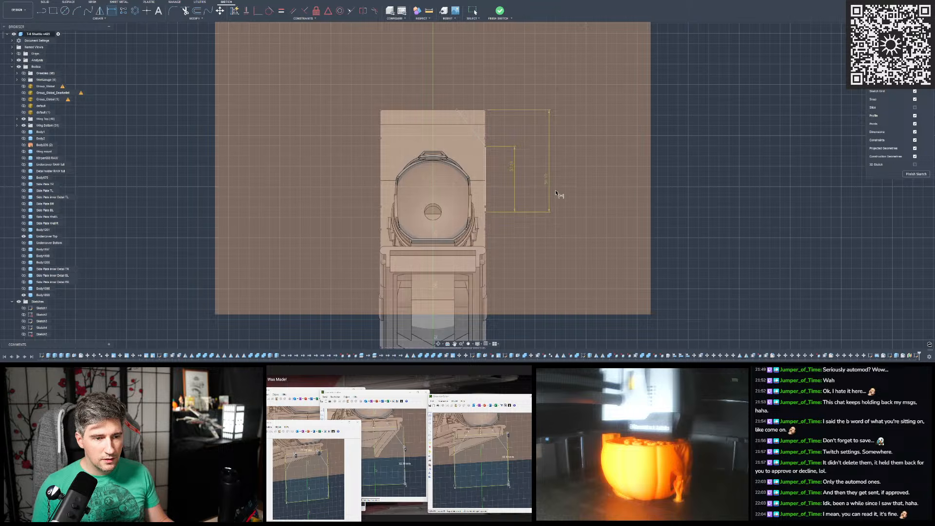
- Dimension the angle between the slanted corner line and the vertical side line as 146.4 degrees
scroll(497, 141, up, 1)
click(507, 173)
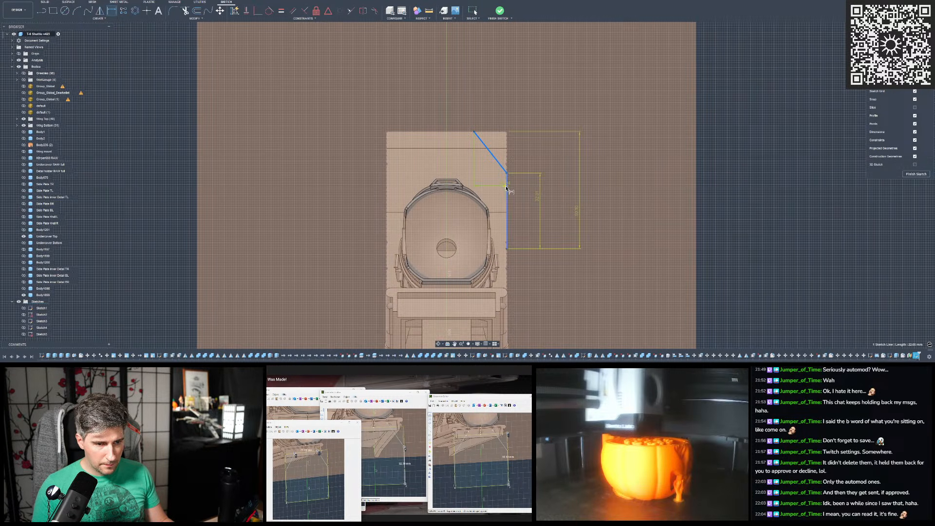
click(506, 187)
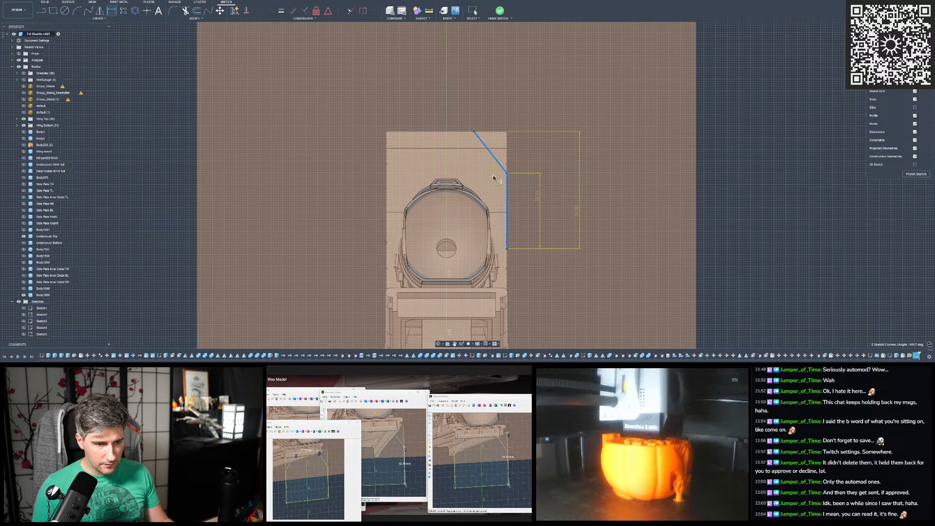
click(621, 193)
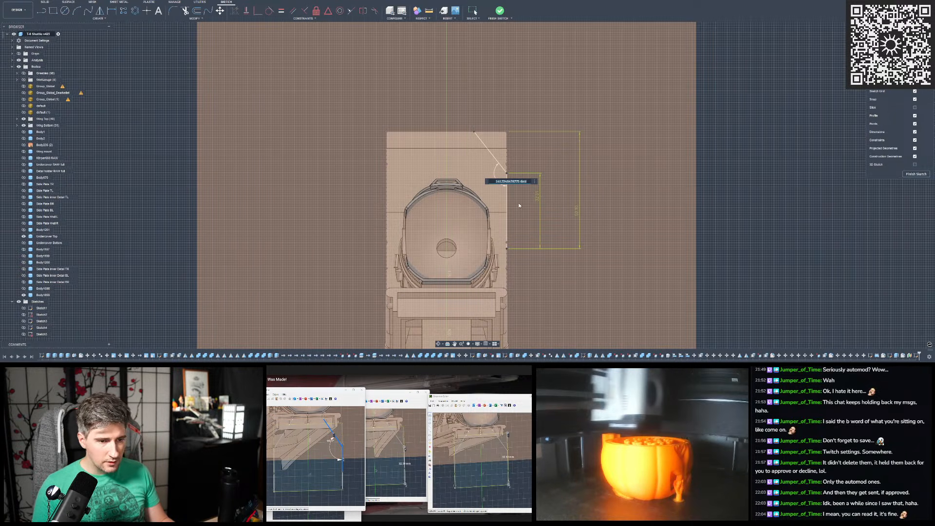
text(149)
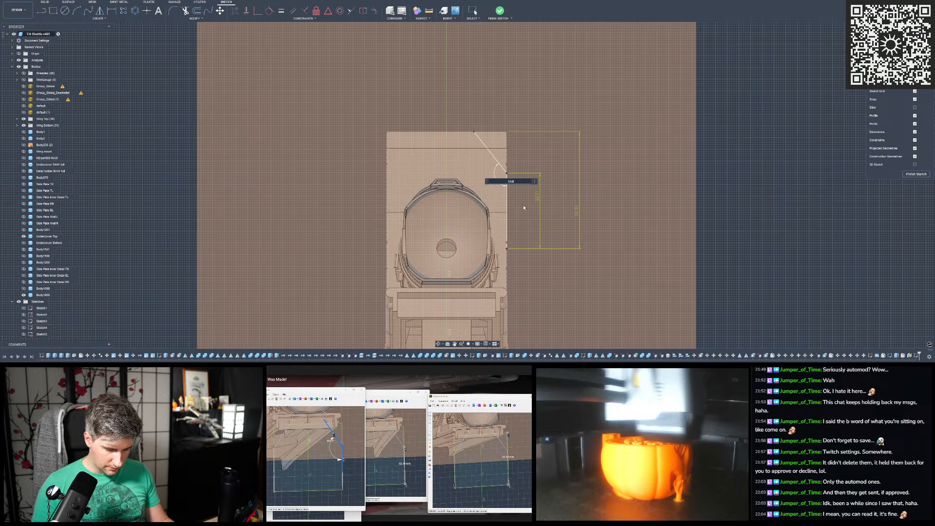
text(.4)
key(Return)
key(Escape)
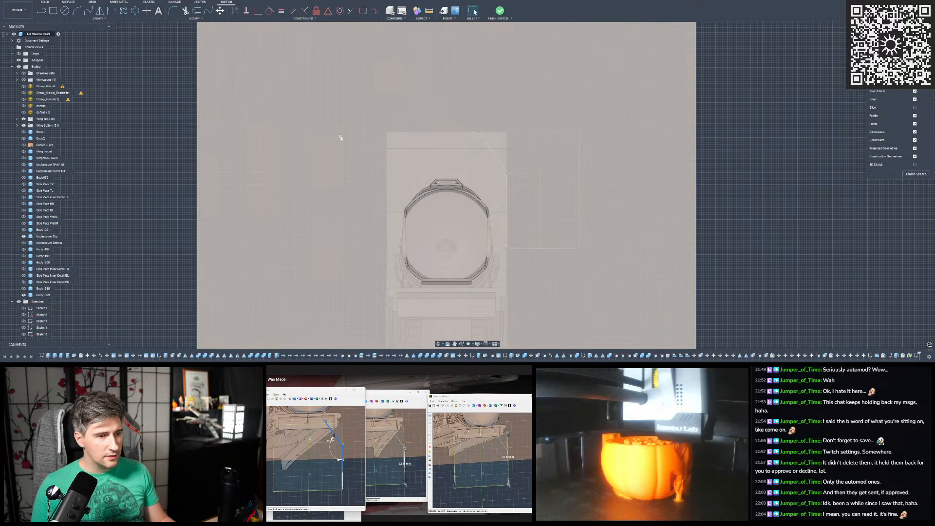
scroll(340, 130, up, 2)
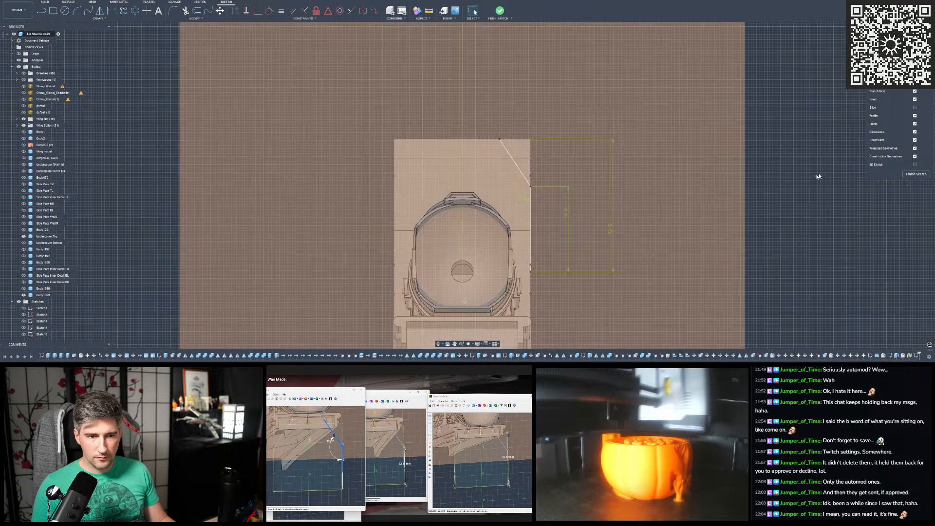
scroll(813, 175, down, 2)
scroll(542, 175, up, 2)
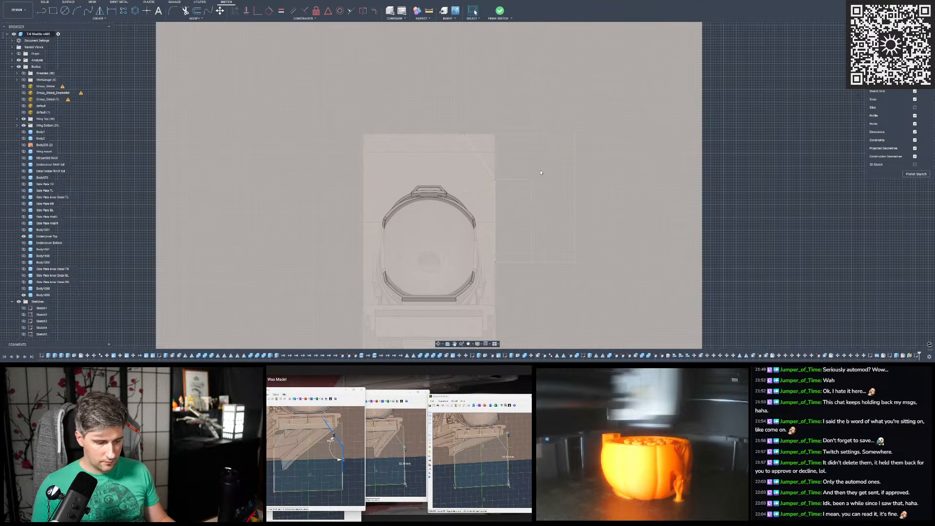
scroll(541, 173, down, 2)
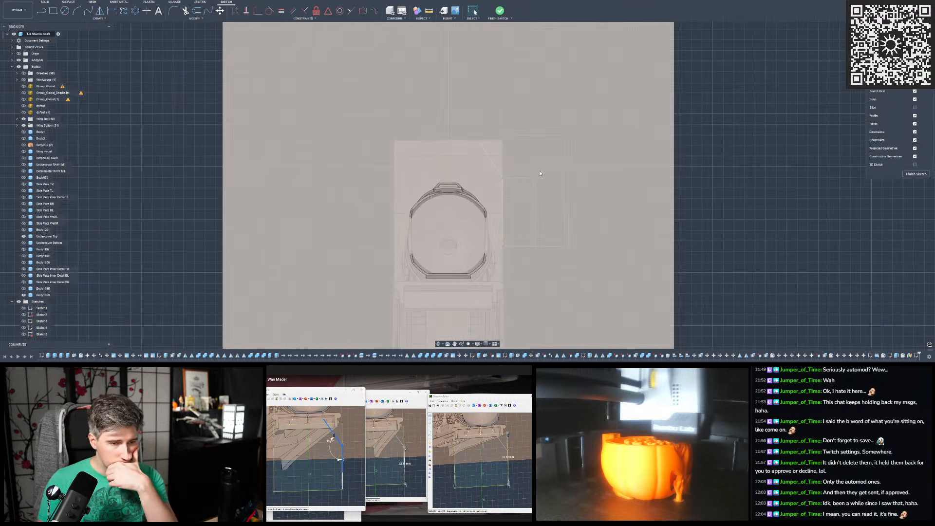
scroll(726, 152, down, 2)
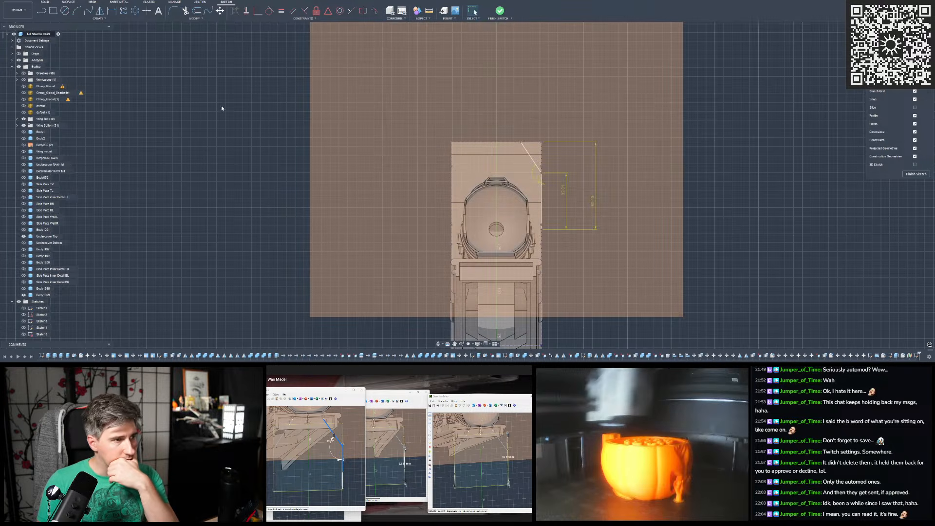
scroll(267, 115, down, 3)
- Draw a further vertical line about 50 mm long downward from the side line's lower end
scroll(389, 191, up, 3)
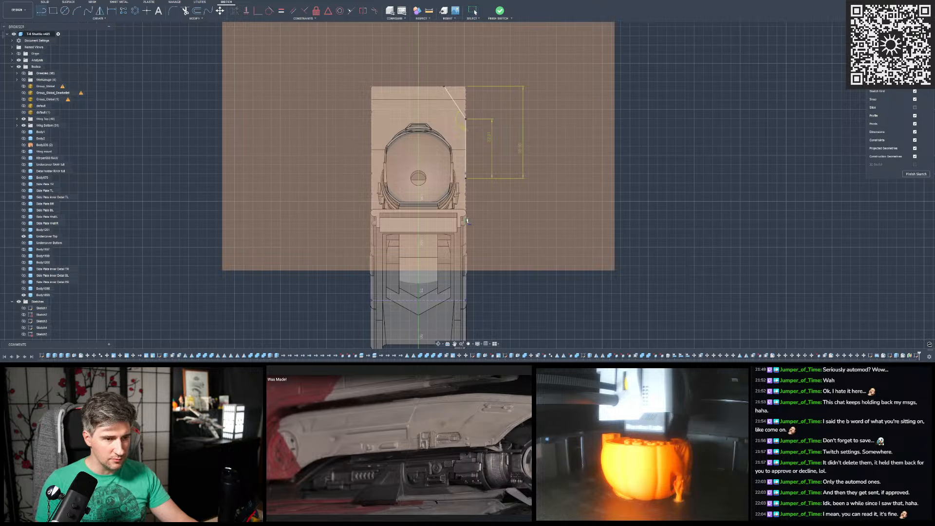
click(465, 179)
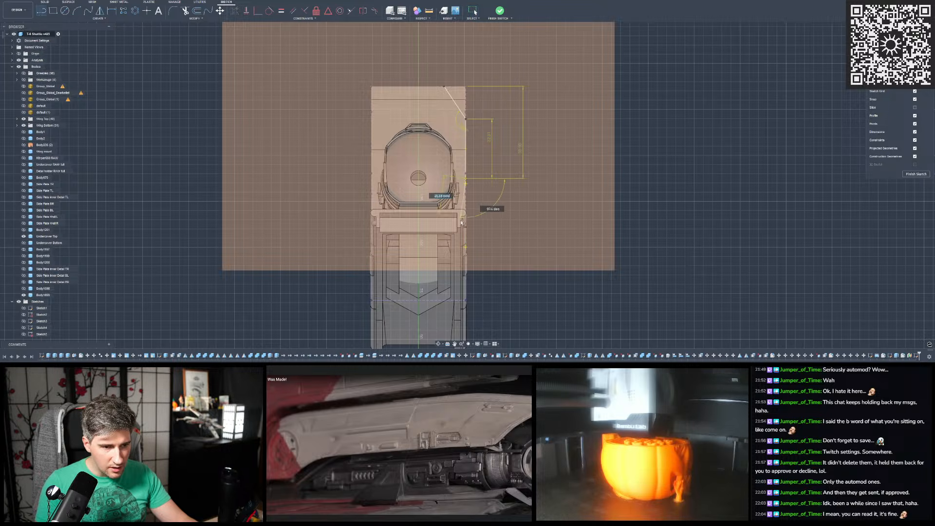
double_click(466, 273)
scroll(473, 311, down, 3)
scroll(487, 224, up, 3)
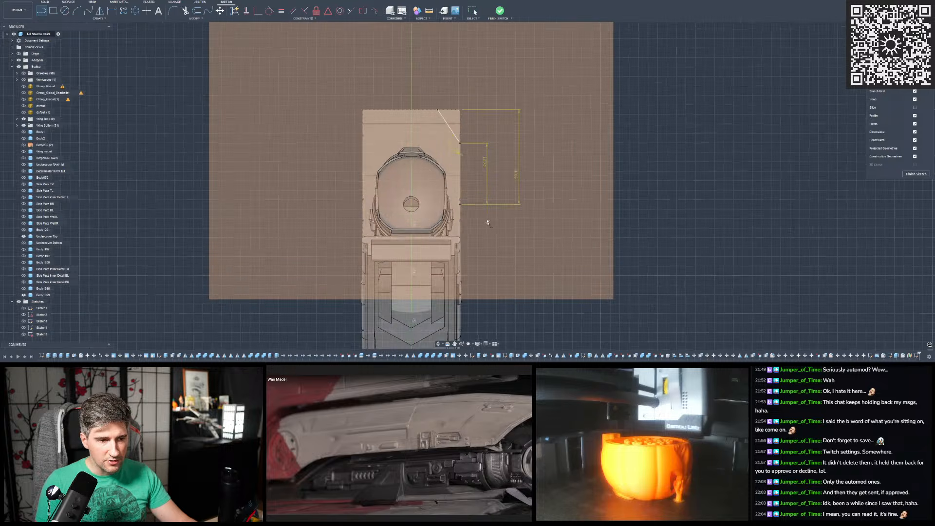
- Enclose the area outside the body with lines running from the slanted line's upper end around to the lower end of the side line
click(438, 109)
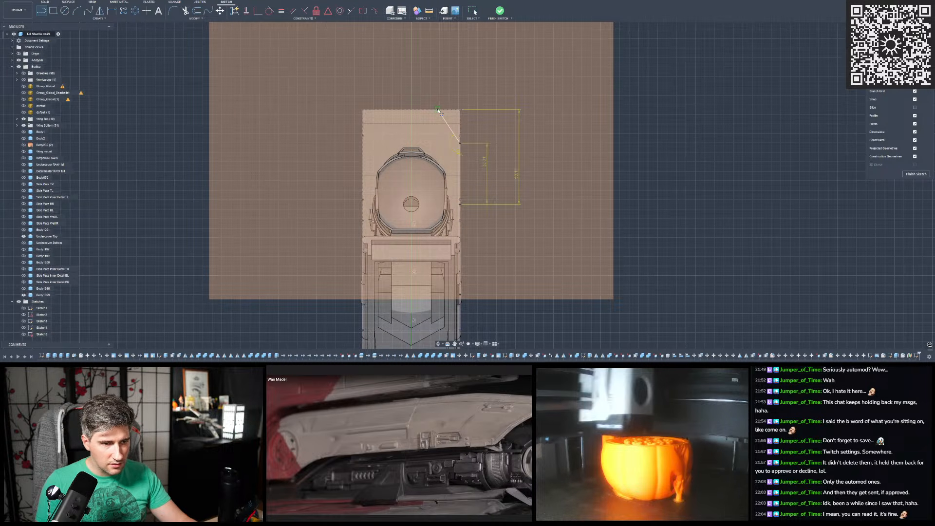
click(437, 86)
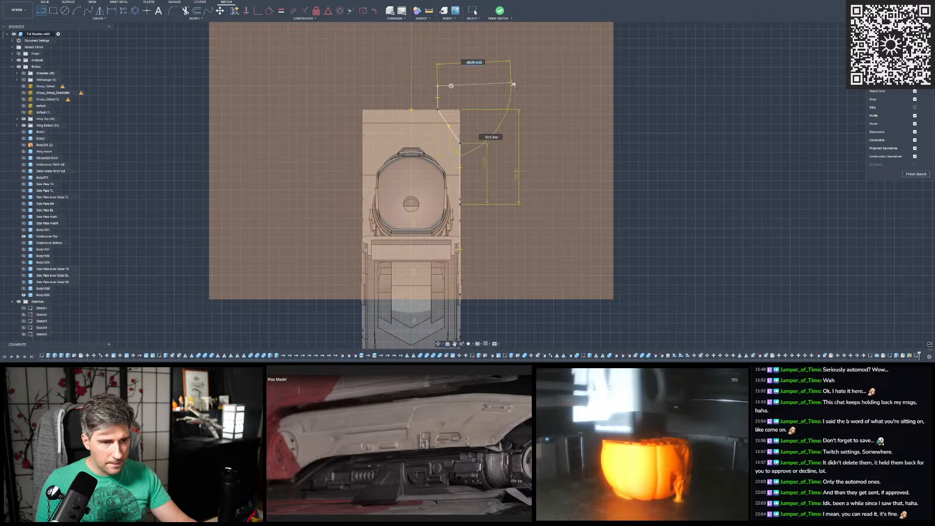
click(516, 87)
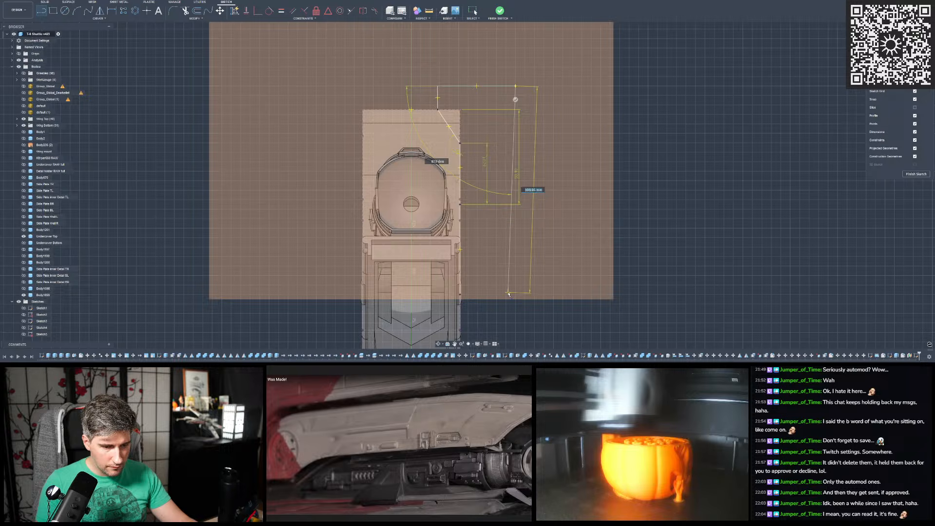
click(515, 295)
click(460, 294)
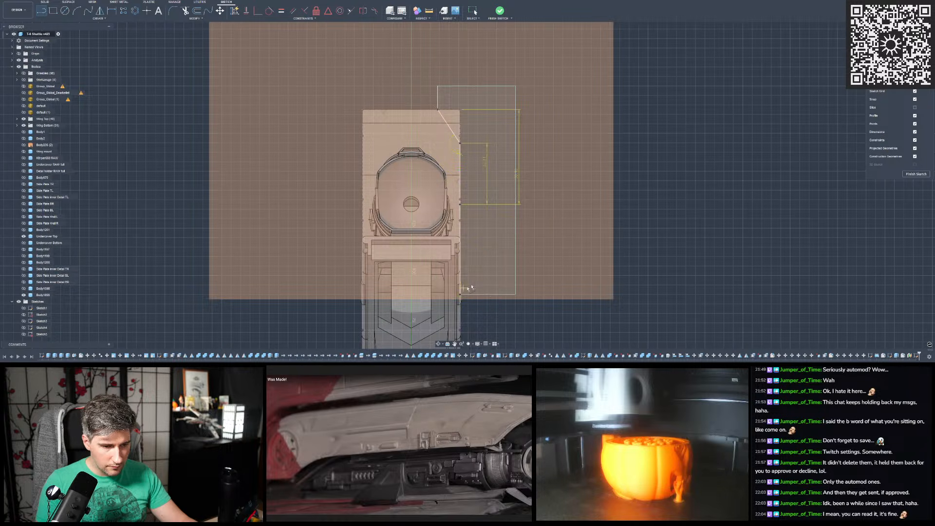
scroll(497, 273, down, 3)
scroll(474, 140, up, 3)
key(Escape)
- Draw a vertical centre line about 57 mm long upward from the midpoint of the body's top edge
scroll(476, 142, down, 2)
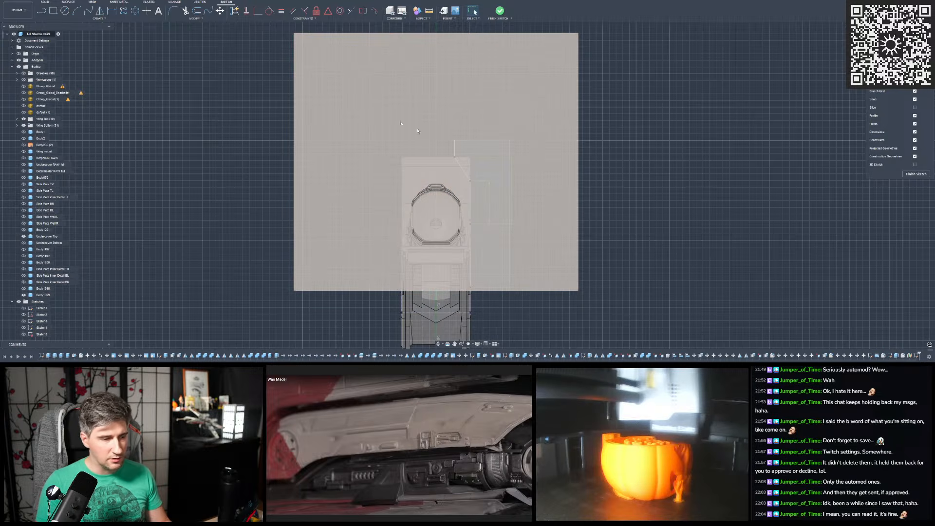
scroll(426, 132, down, 1)
scroll(511, 288, up, 1)
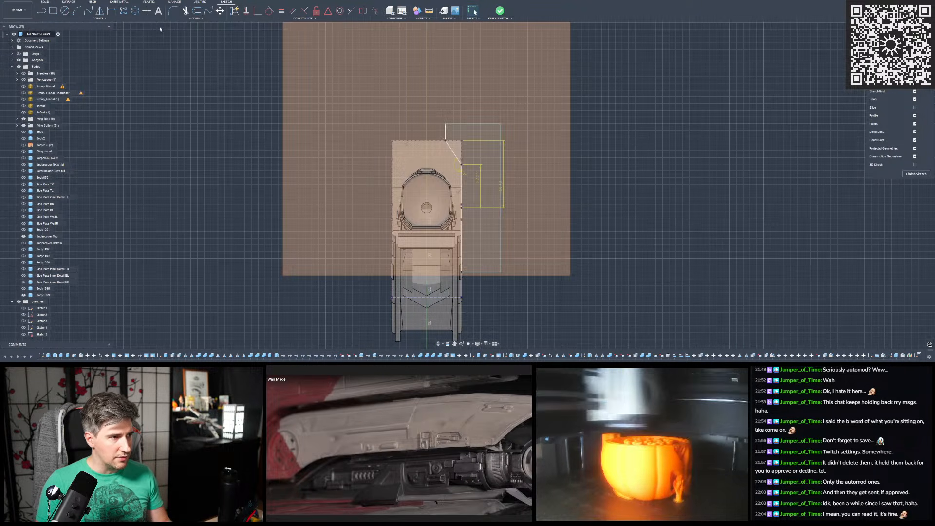
click(42, 11)
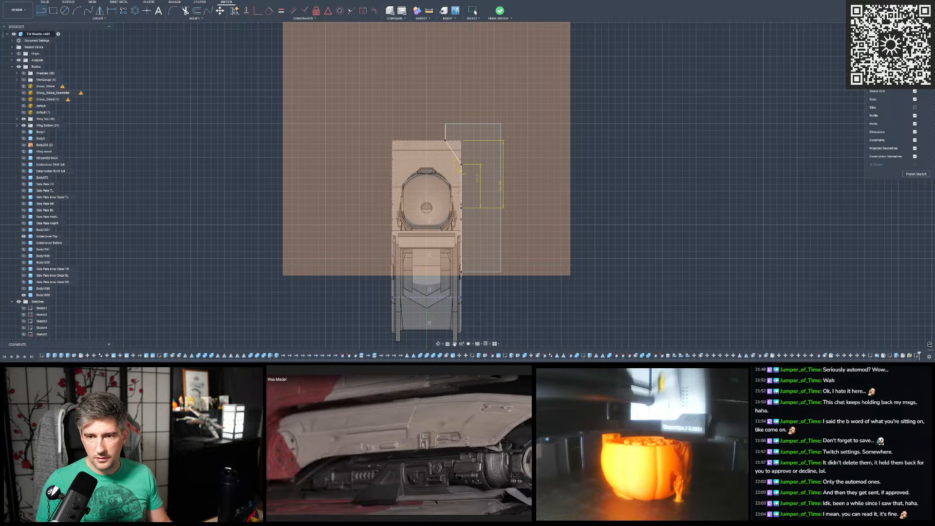
click(427, 141)
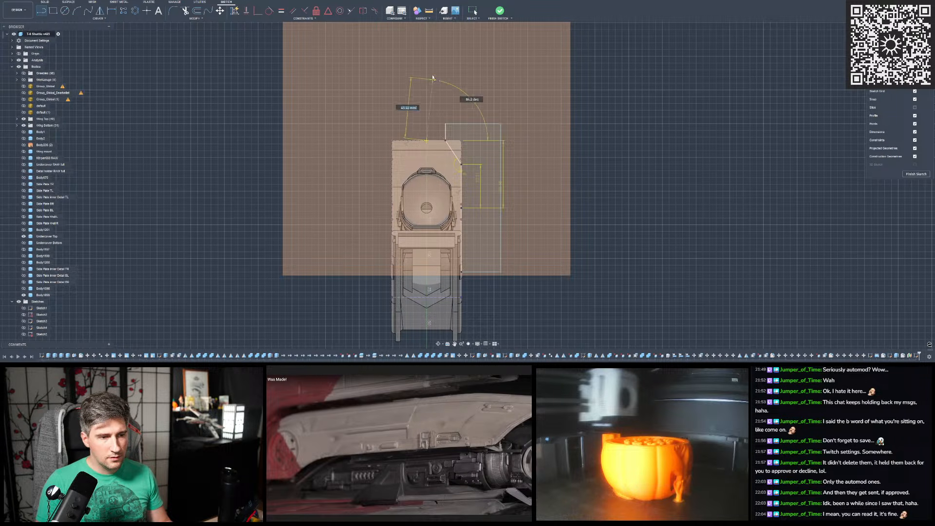
click(427, 65)
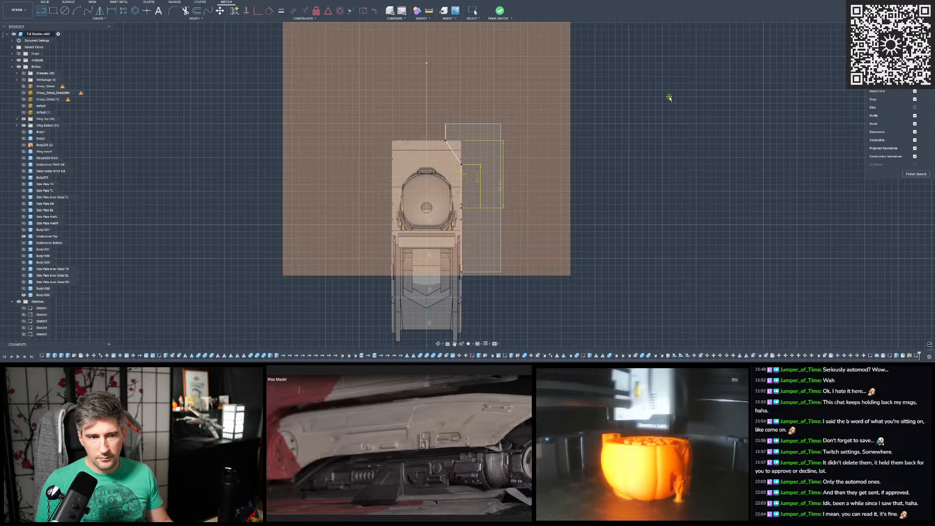
key(Escape)
- Mirror the closed outline beside the body across the vertical centre line and finish the sketch
drag(514, 113, 442, 284)
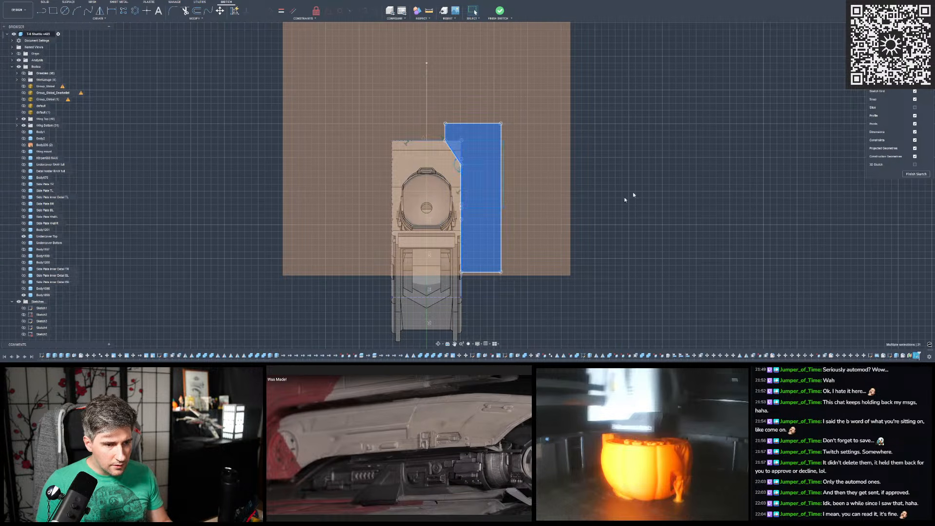
click(621, 202)
drag(440, 118, 526, 281)
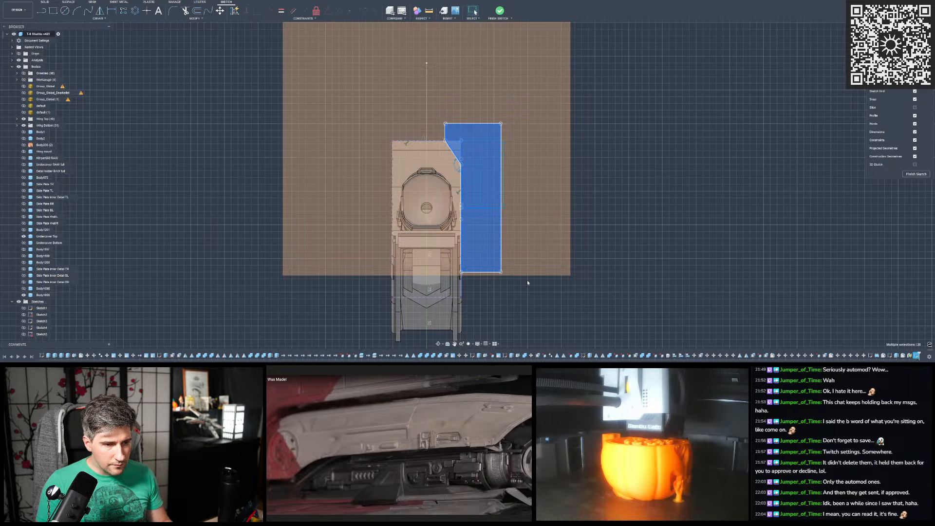
ctrl+click(457, 148)
ctrl+click(460, 149)
ctrl+click(458, 143)
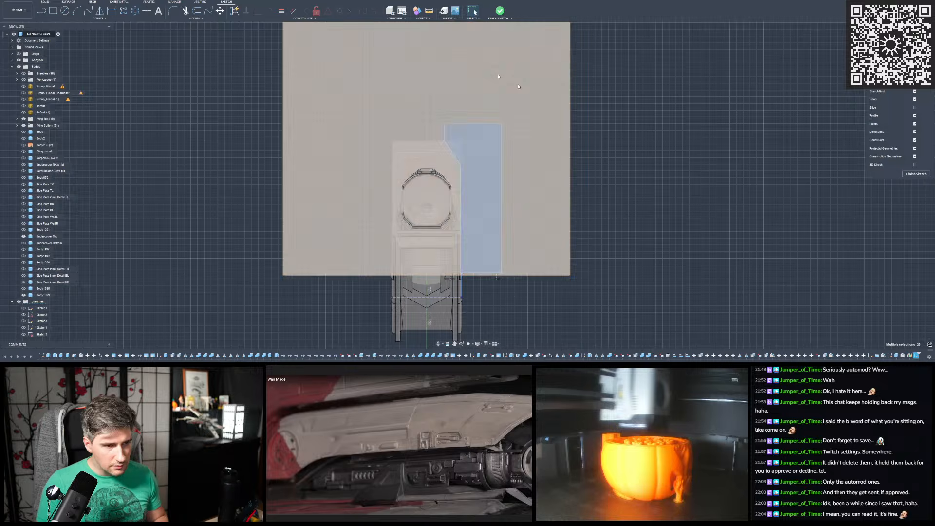
click(99, 10)
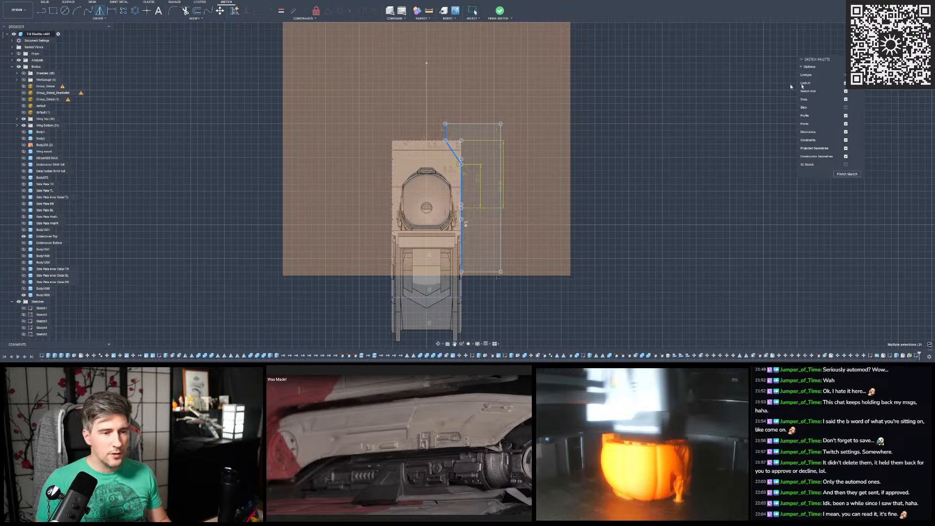
click(427, 111)
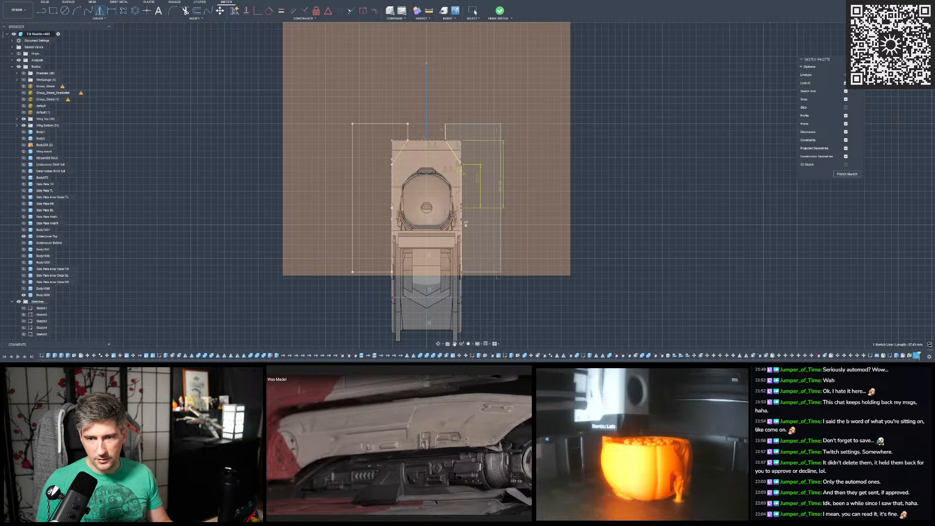
click(893, 90)
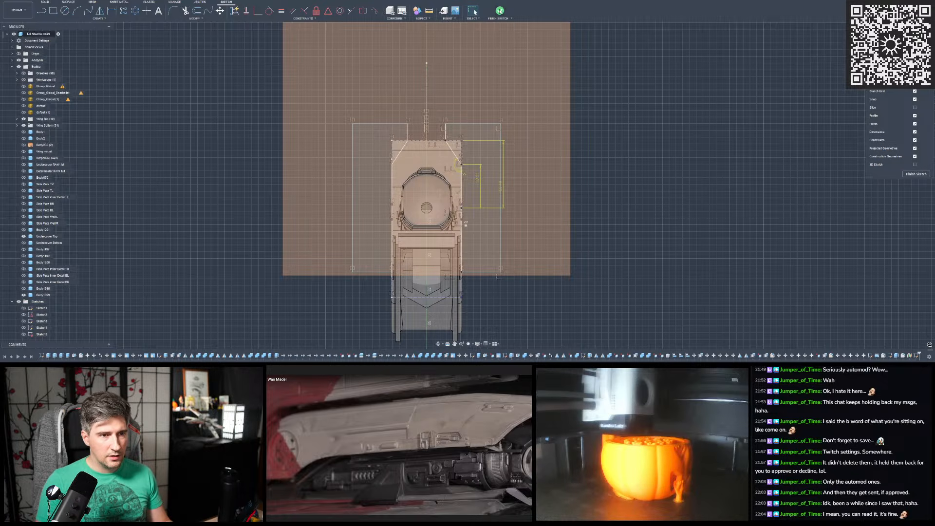
click(499, 10)
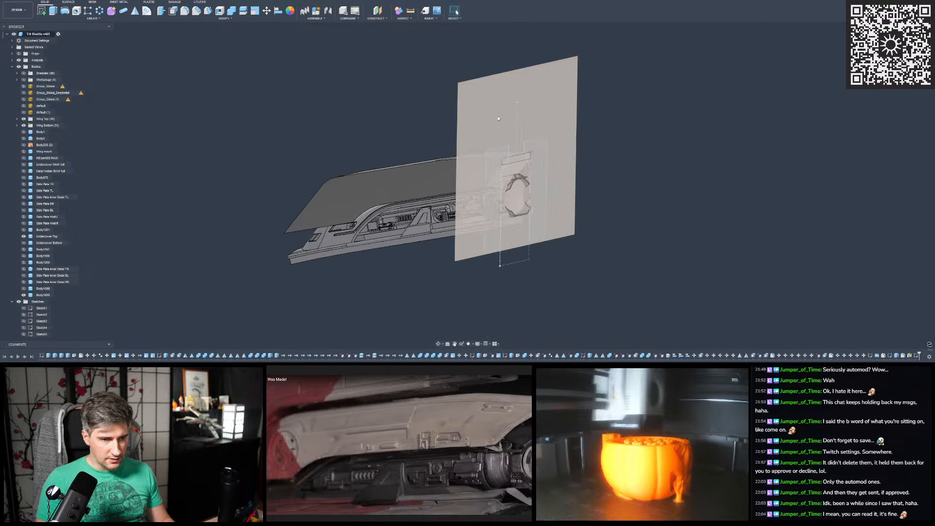
- Set up a sweep cut of both mirrored side profiles along the hull cover's long upper side edge
scroll(512, 117, up, 2)
shift+middle_drag(484, 110, 458, 110)
scroll(476, 108, up, 3)
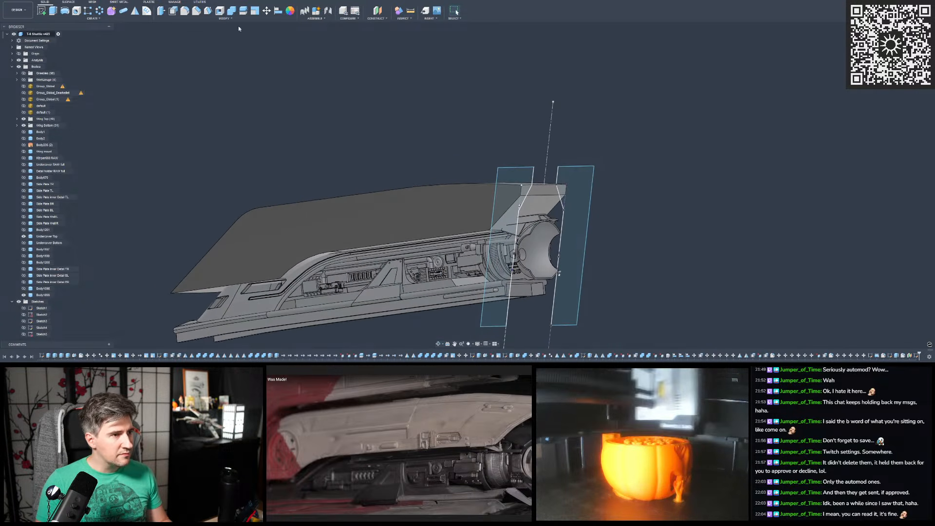
click(98, 19)
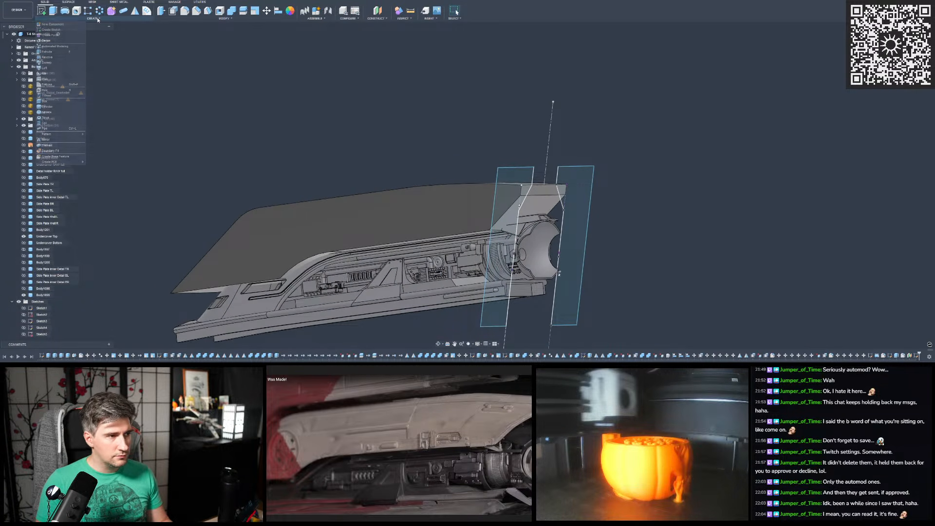
click(48, 62)
scroll(692, 156, down, 3)
shift+middle_drag(691, 155, 682, 169)
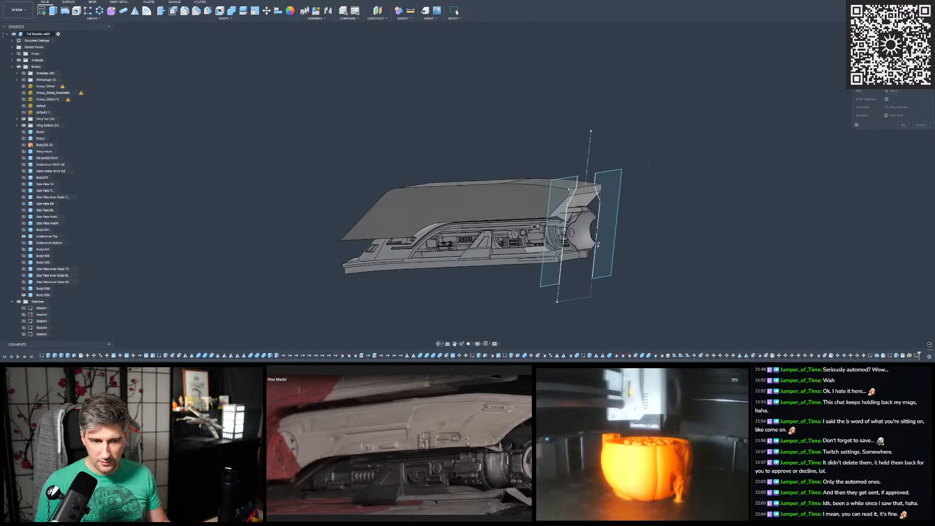
click(567, 186)
click(608, 181)
shift+middle_drag(608, 182, 633, 176)
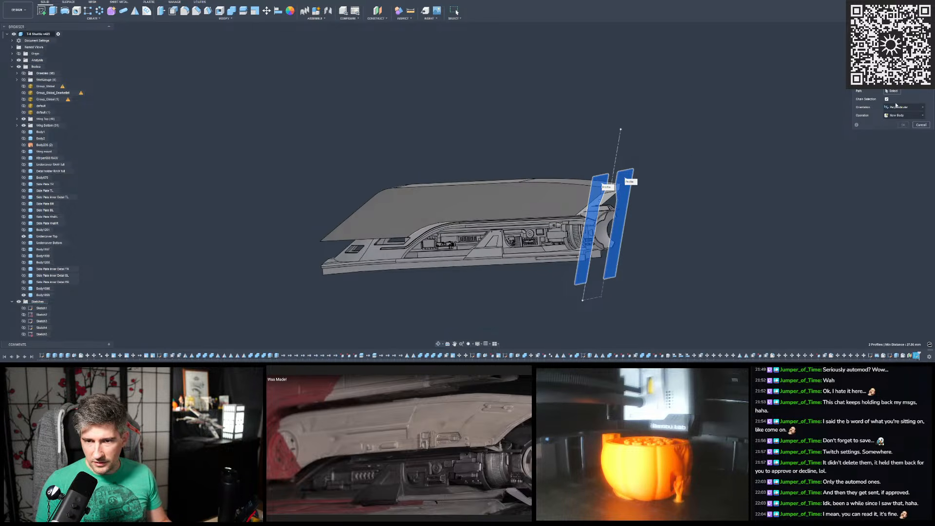
scroll(554, 185, up, 2)
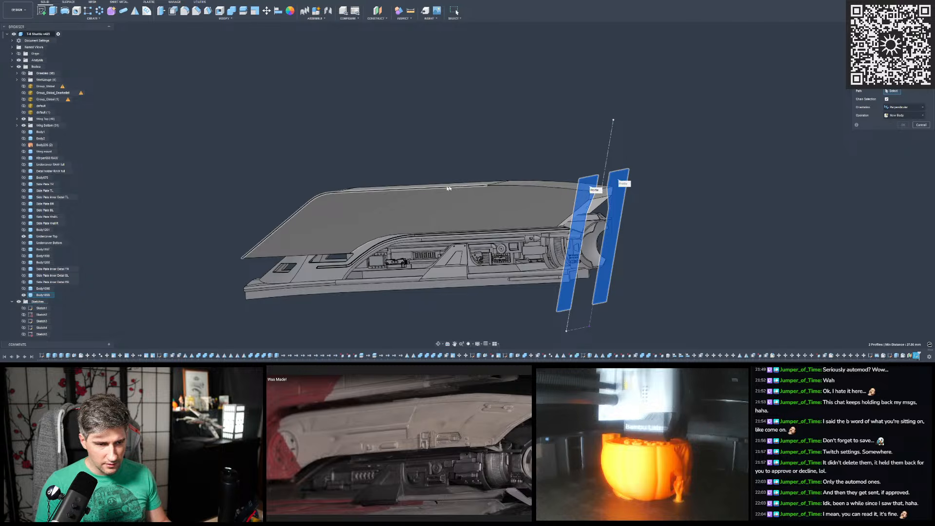
click(517, 186)
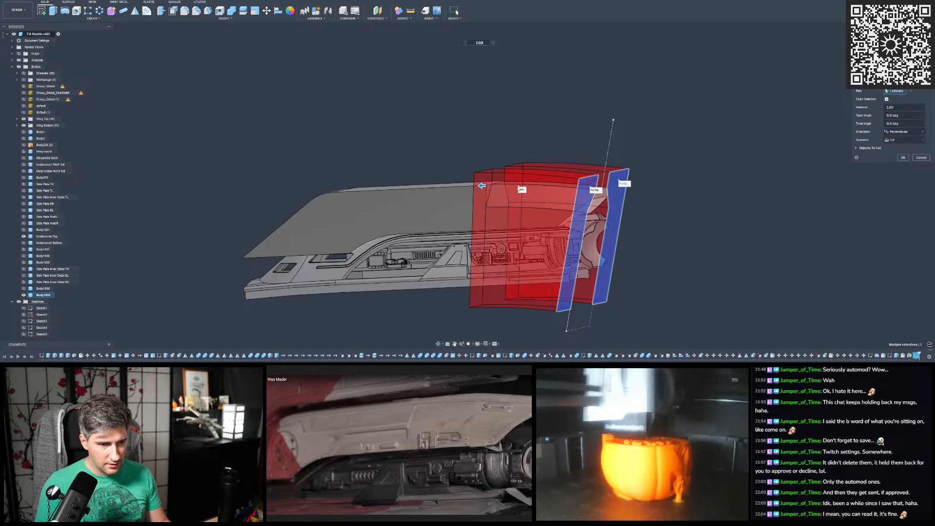
click(446, 189)
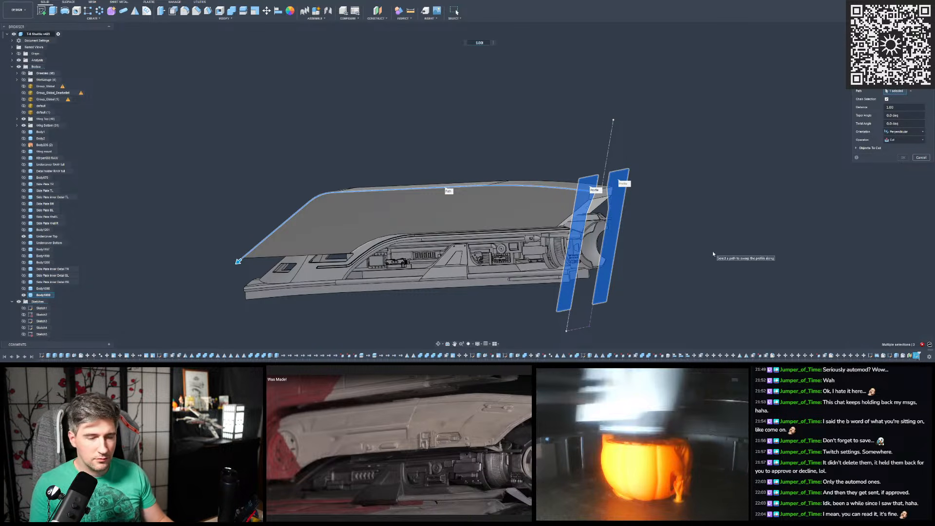
- Set the sweep's orientation to Parallel and check the cut preview along the cover and at its far end
mouse_move(518, 203)
shift+middle_down()
mouse_move(522, 238)
mouse_move(526, 215)
mouse_move(549, 205)
mouse_move(466, 196)
mouse_move(508, 192)
shift+middle_up()
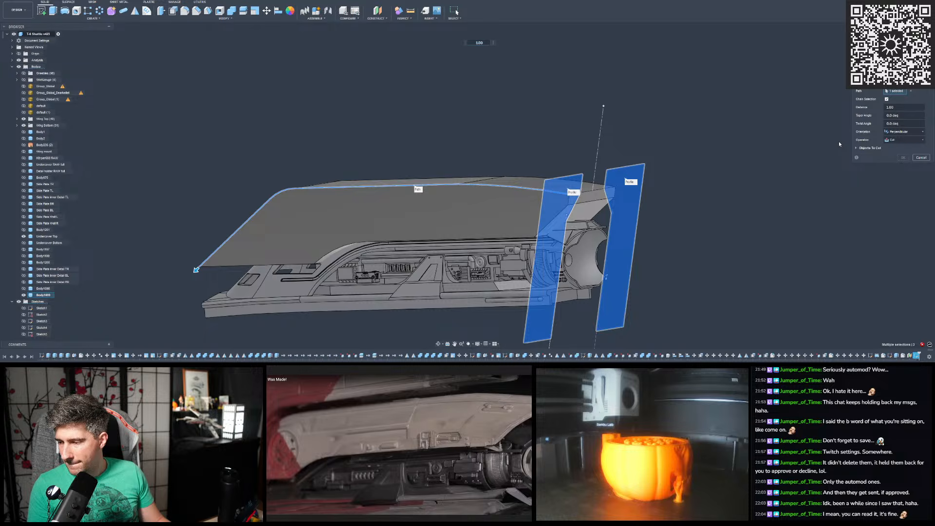
click(899, 133)
click(897, 148)
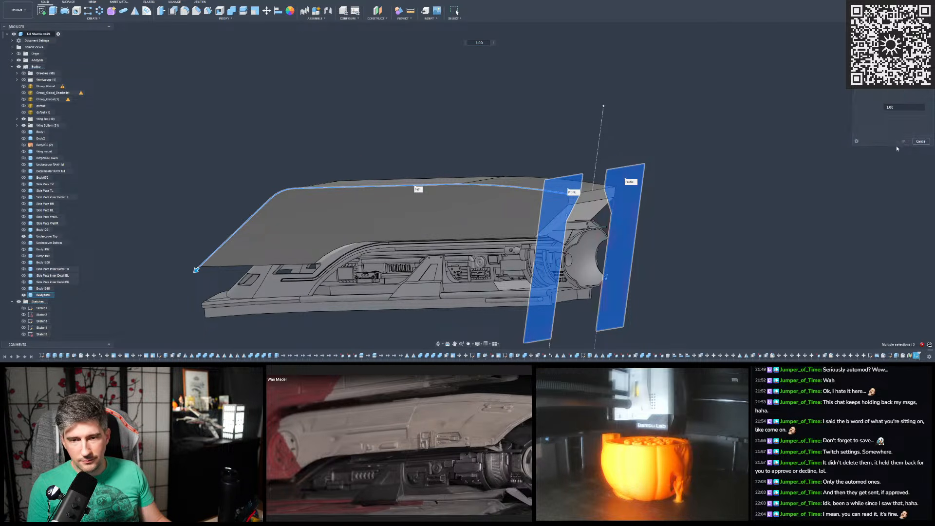
shift+middle_drag(705, 112, 738, 229)
shift+middle_drag(613, 189, 637, 152)
scroll(667, 106, down, 3)
scroll(579, 155, up, 3)
shift+middle_drag(580, 155, 482, 163)
shift+middle_drag(403, 212, 252, 220)
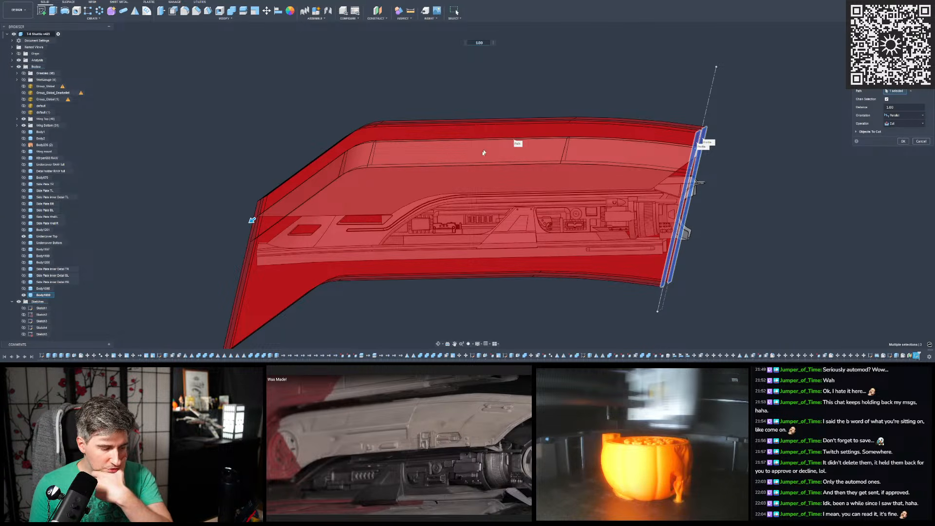
shift+middle_drag(252, 220, 336, 222)
scroll(336, 234, up, 5)
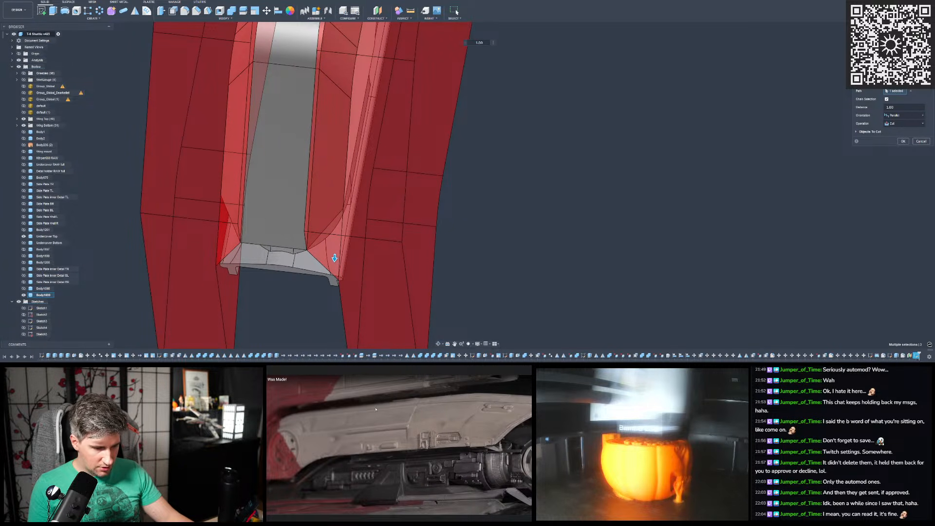
shift+middle_drag(279, 228, 301, 272)
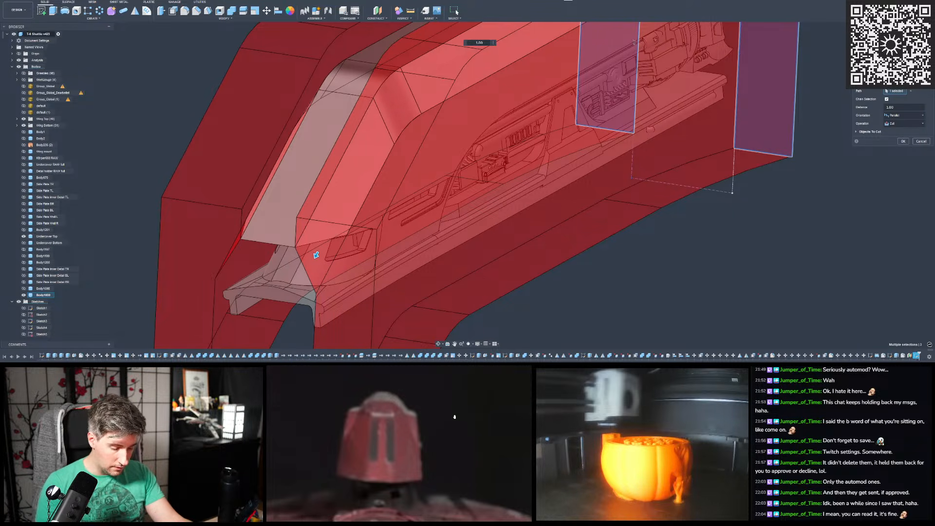
- Switch to the calculator, divide 27 by 32 and place its window over the reference picture
key(XF86Calculator)
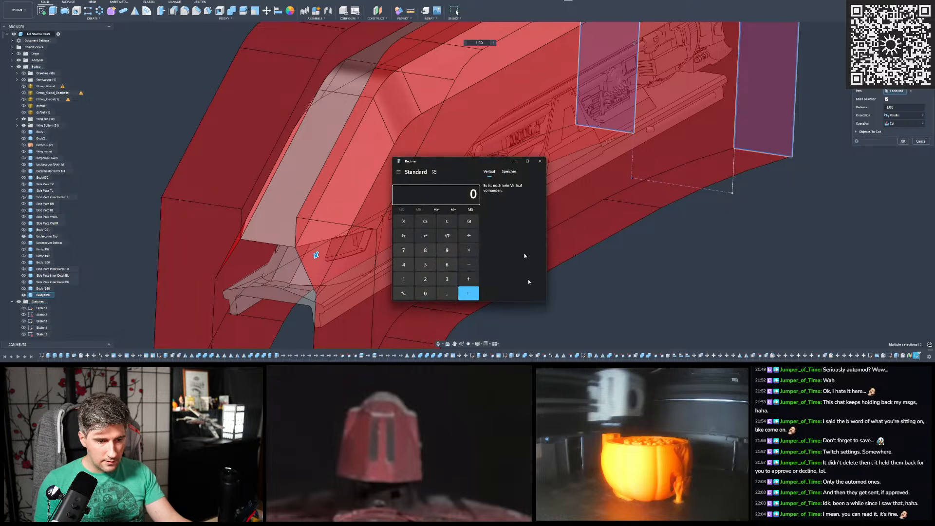
click(457, 194)
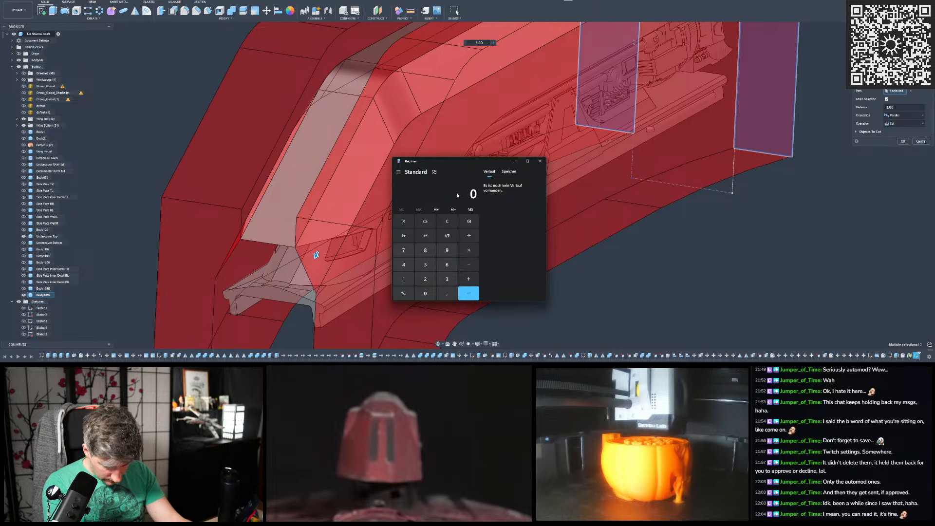
text(27)
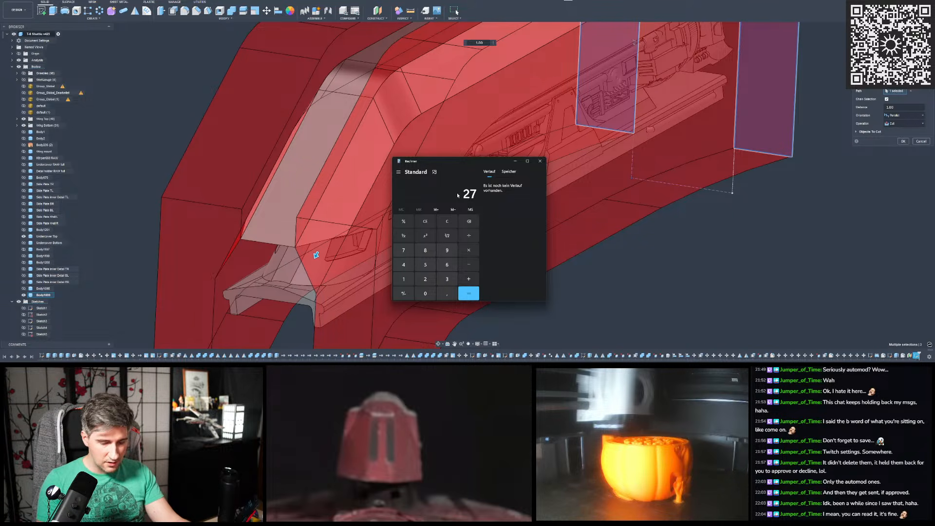
key(slash)
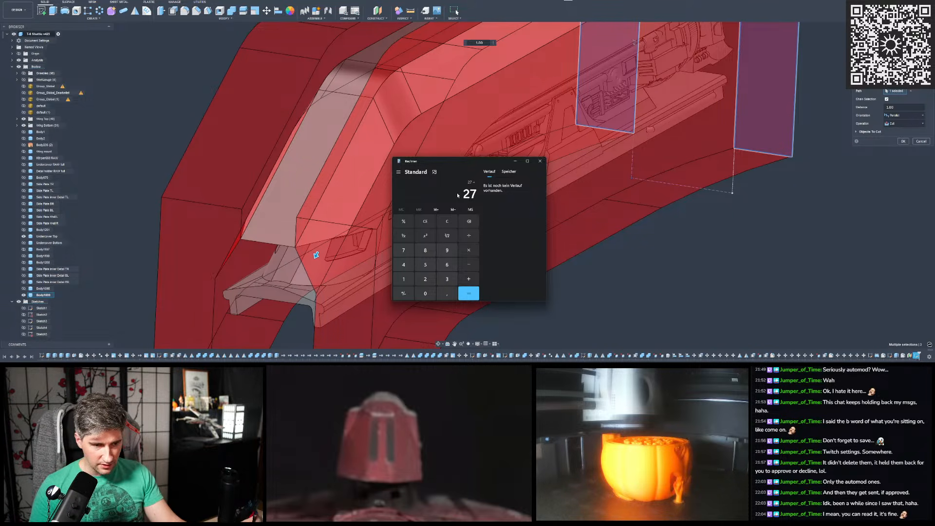
text(32)
key(Return)
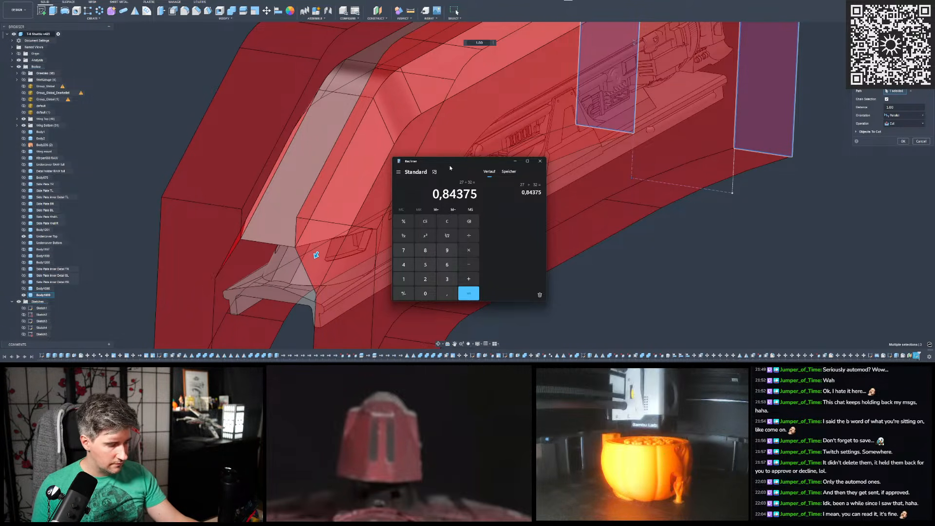
drag(451, 162, 454, 374)
click(452, 420)
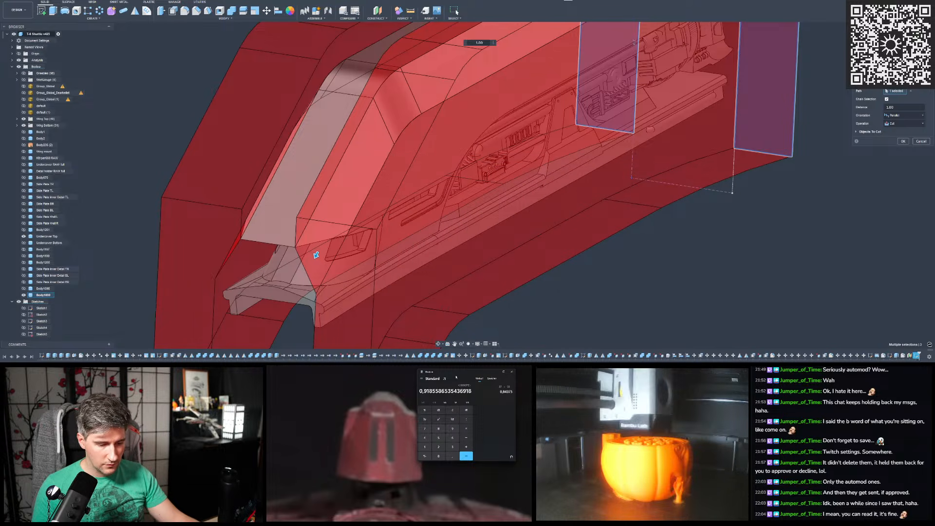
click(495, 391)
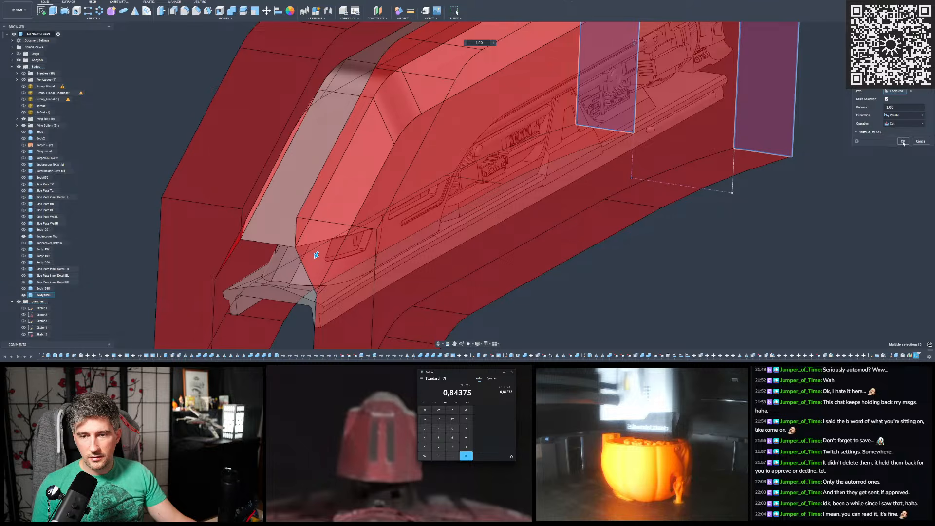
- Exclude the Undercover body from the objects to cut and apply the sweep cut to the hull cover only
click(871, 131)
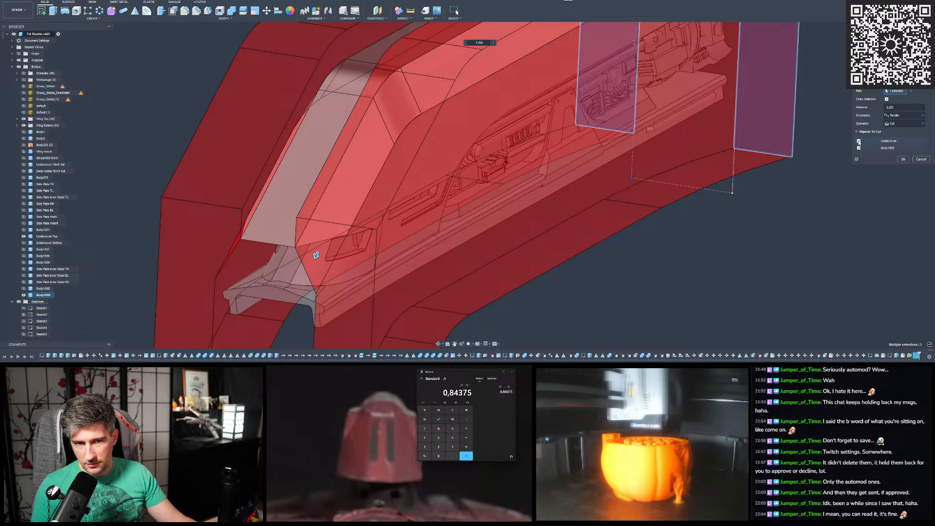
click(859, 141)
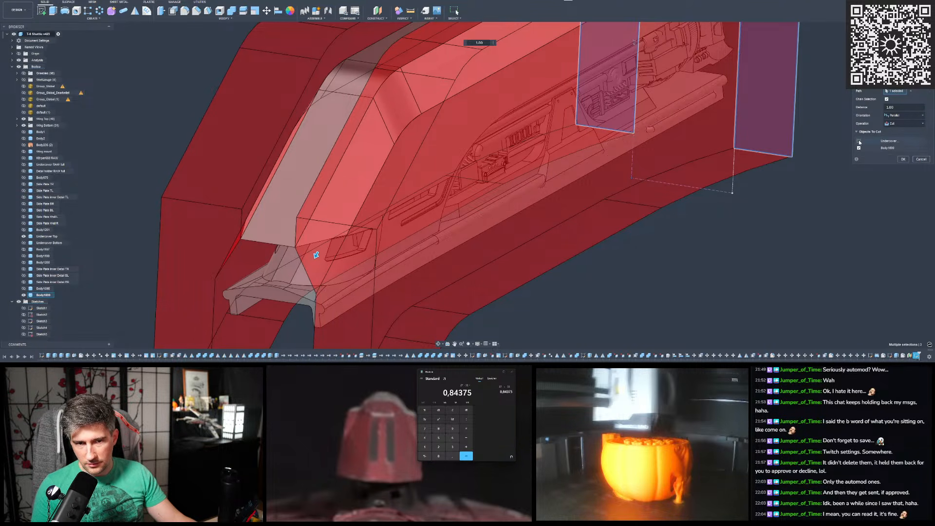
click(902, 159)
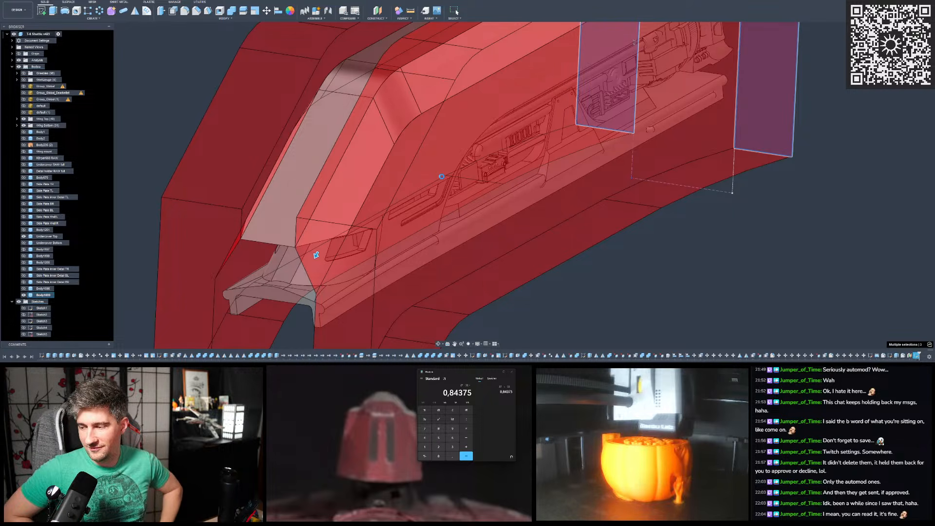
key(Escape)
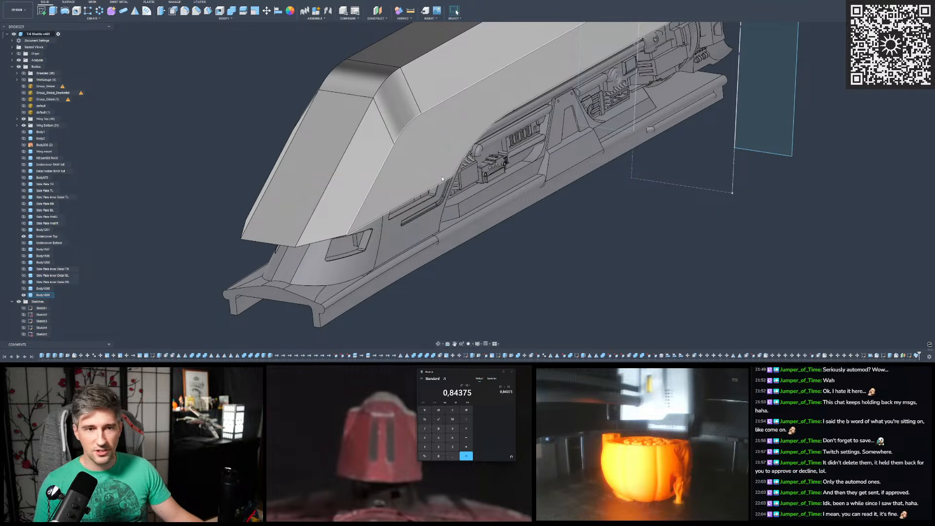
- Examine the chamfered hull cover from its front, side and rear end against the mechanical parts beneath it
shift+middle_drag(442, 178, 463, 185)
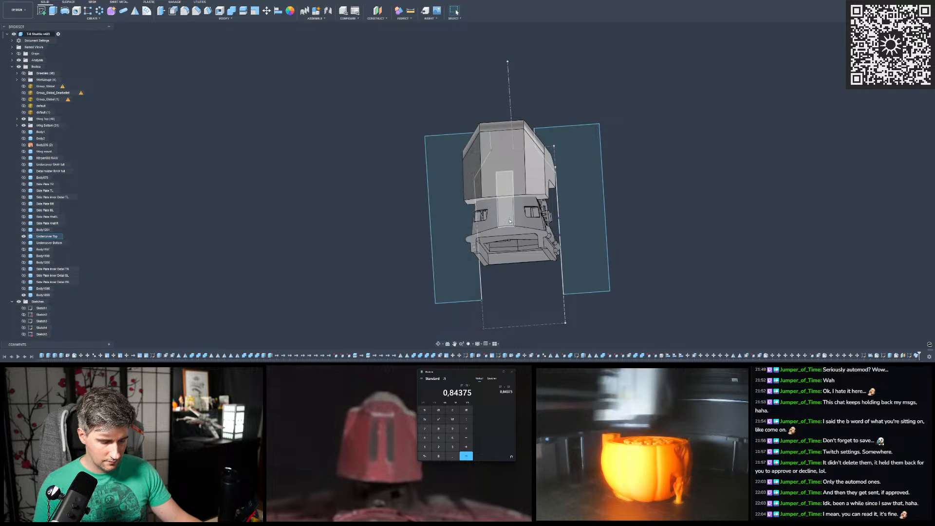
shift+middle_drag(511, 222, 441, 197)
scroll(441, 198, up, 6)
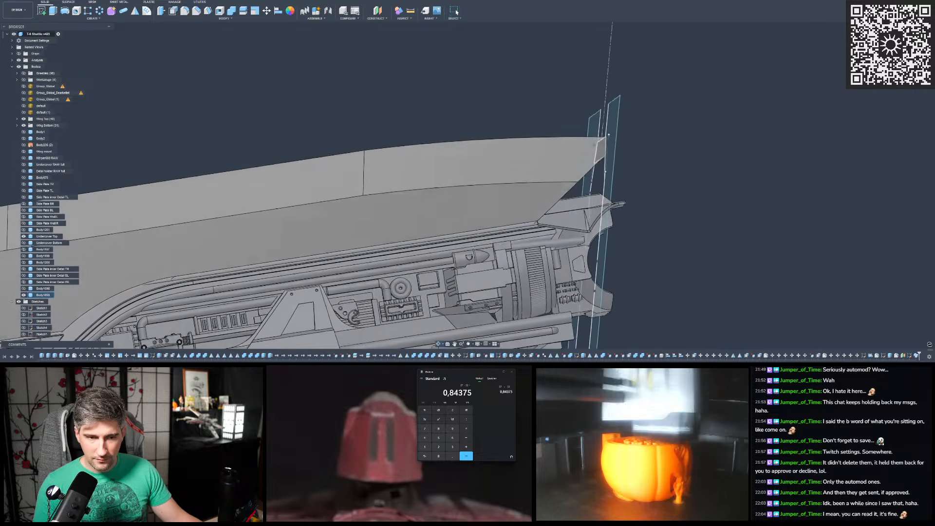
shift+middle_drag(630, 136, 584, 162)
scroll(585, 162, down, 4)
mouse_move(522, 173)
shift+middle_down()
mouse_move(497, 165)
mouse_move(509, 162)
shift+middle_up()
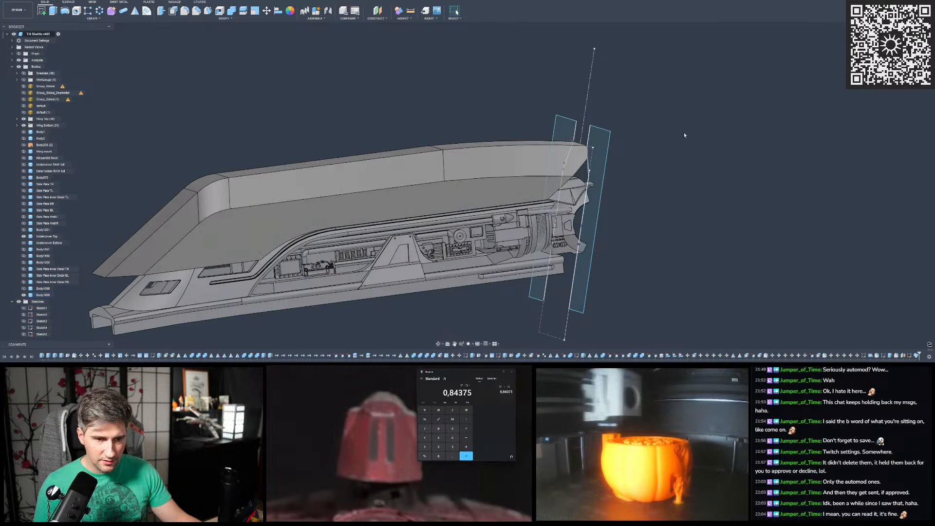
scroll(745, 115, down, 3)
scroll(542, 127, up, 2)
shift+middle_drag(542, 127, 180, 108)
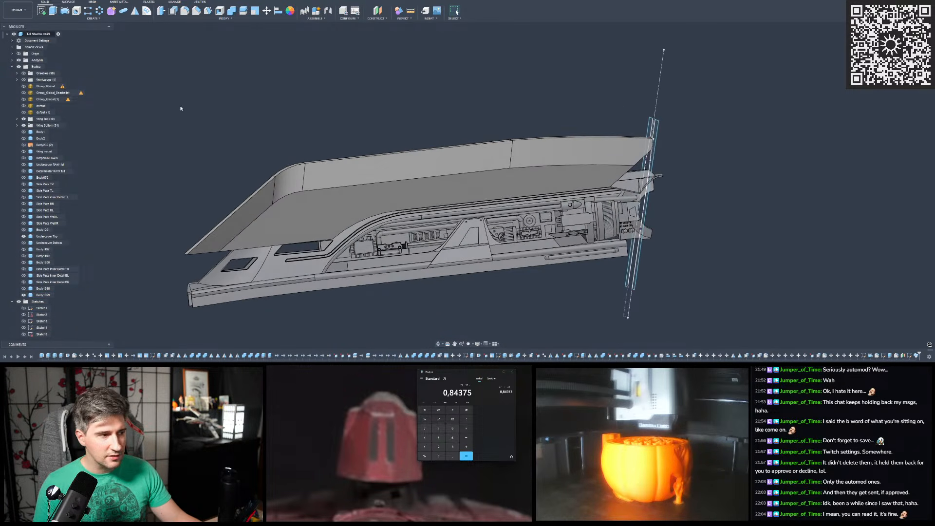
click(24, 113)
click(23, 113)
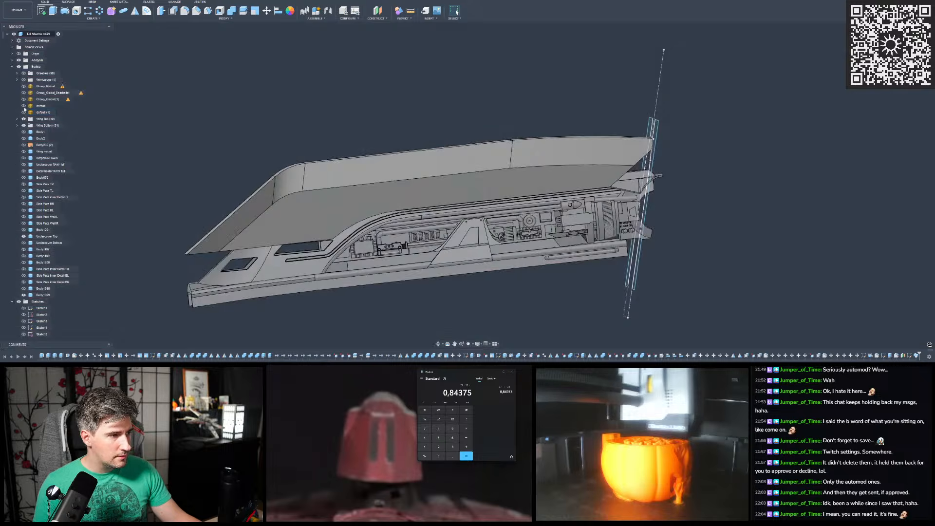
- Show the reference scan mesh and compare it with the hull cover's end by toggling the cover's visibility
click(24, 106)
scroll(210, 202, up, 1)
shift+middle_drag(633, 168, 385, 180)
scroll(551, 146, up, 2)
shift+middle_drag(502, 117, 401, 63)
scroll(451, 168, up, 3)
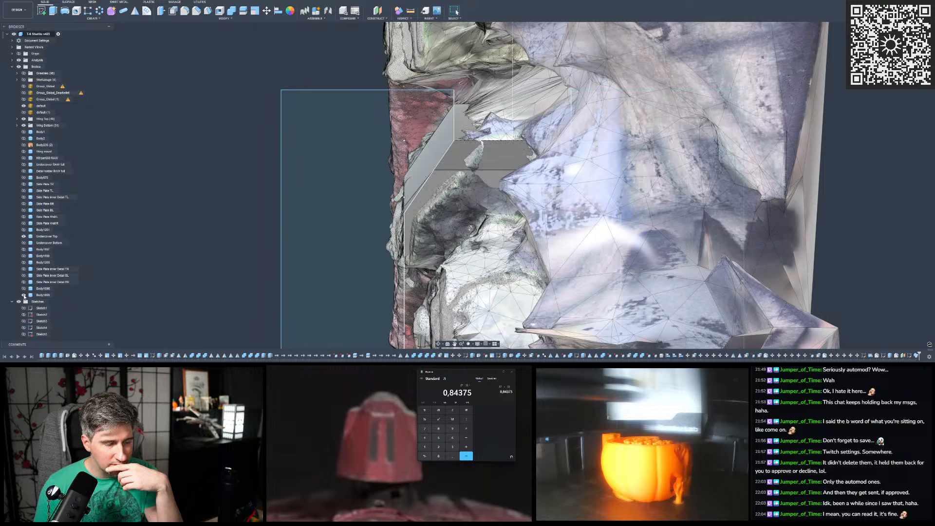
click(24, 295)
click(24, 296)
click(24, 296)
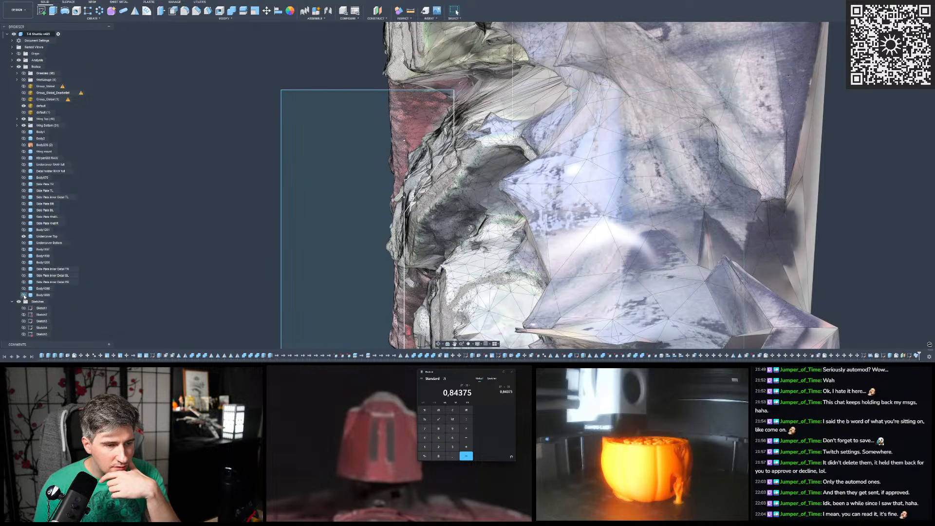
click(24, 295)
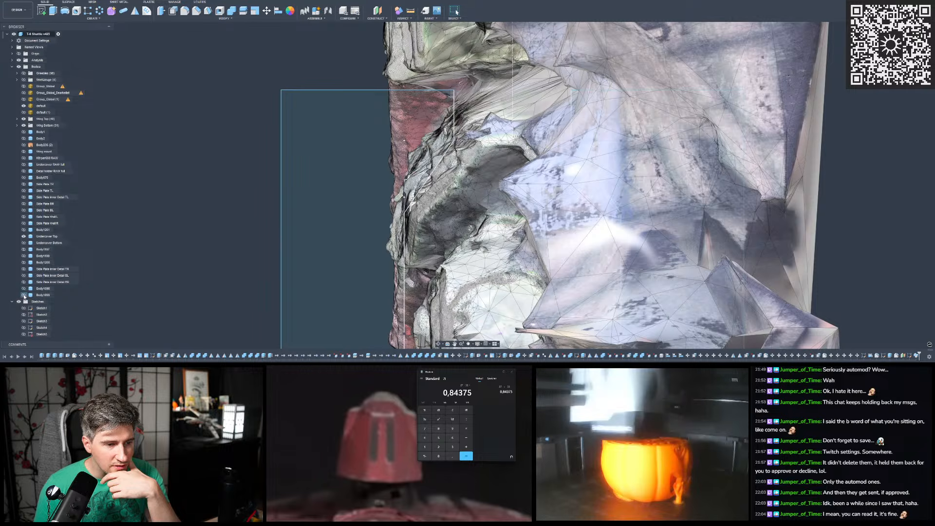
- Compare the hull cover's side and slanted edge with the scan, showing and hiding the cover
scroll(343, 178, down, 3)
shift+middle_drag(444, 179, 774, 176)
scroll(316, 229, up, 3)
shift+middle_drag(317, 229, 287, 195)
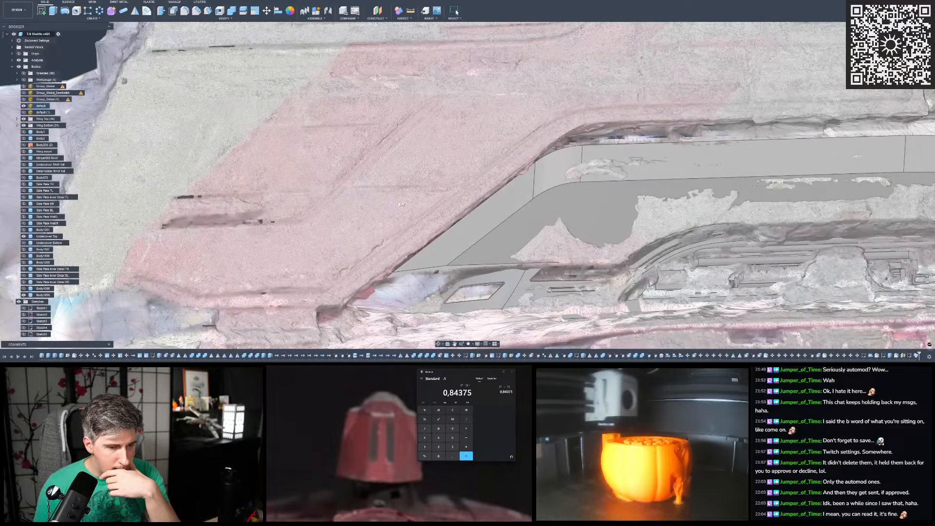
scroll(122, 258, down, 1)
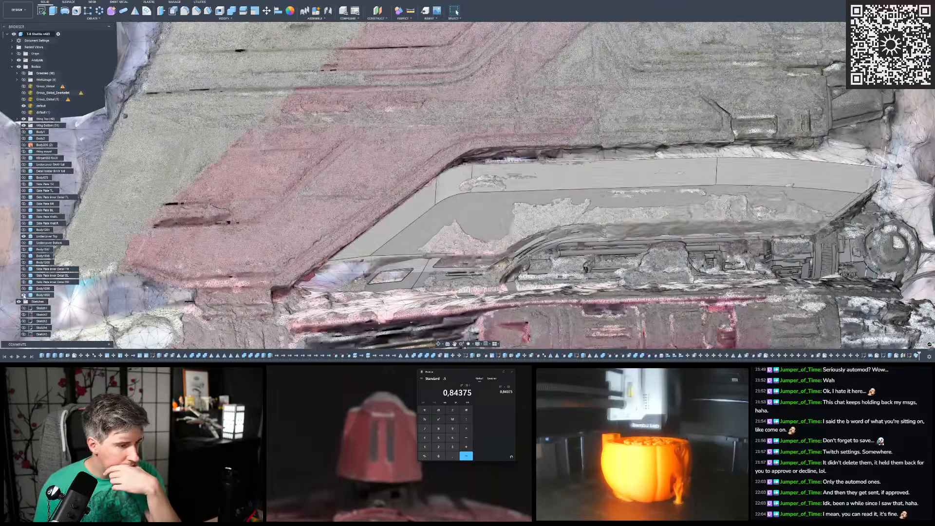
click(24, 296)
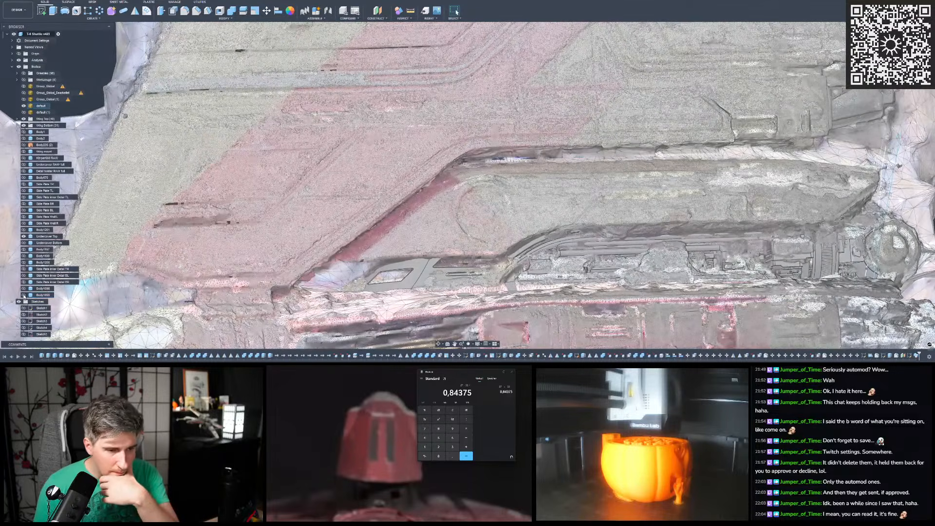
scroll(360, 220, down, 2)
shift+middle_drag(370, 208, 399, 178)
scroll(360, 219, down, 2)
scroll(408, 206, up, 5)
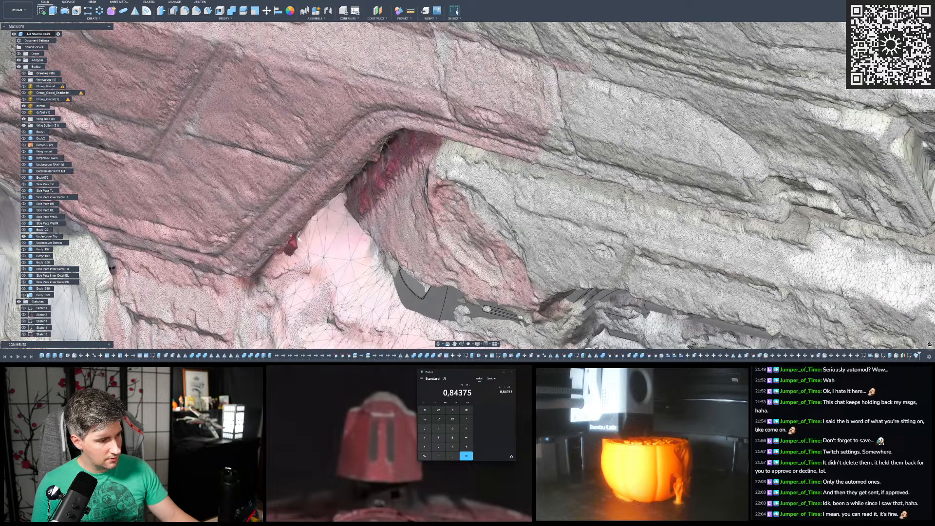
click(23, 295)
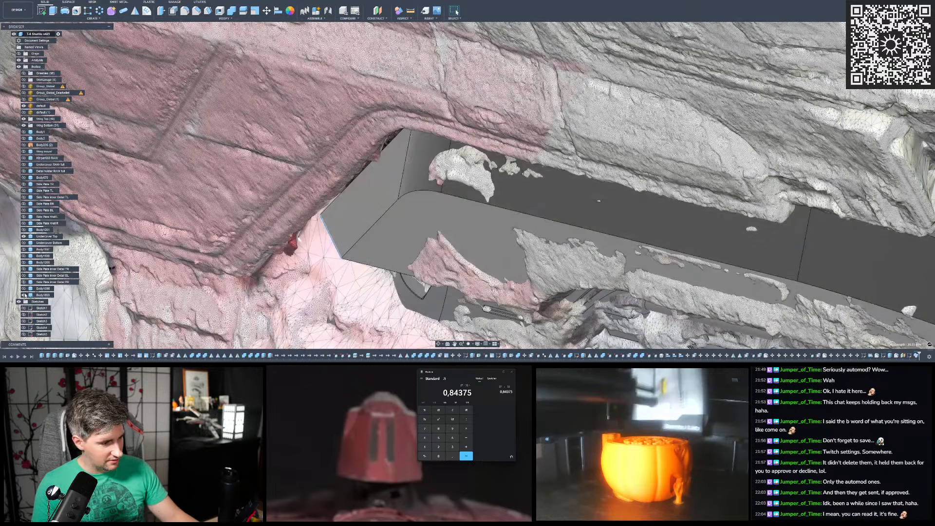
- Hide the hull cover and measure the distance across the gap at the lower end of the scan's slanted edge
click(331, 239)
key(v)
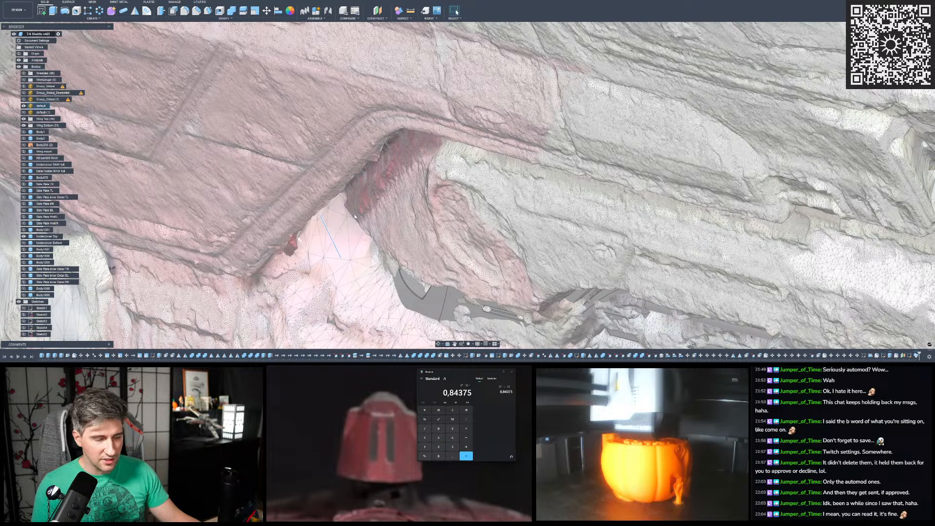
shift+middle_drag(355, 217, 400, 199)
scroll(355, 226, up, 2)
click(411, 11)
click(299, 258)
click(375, 236)
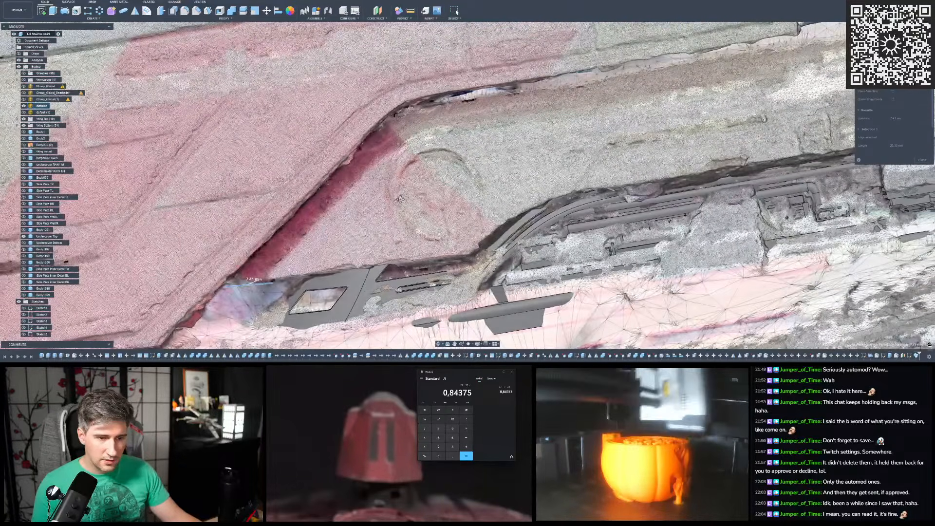
scroll(378, 216, down, 3)
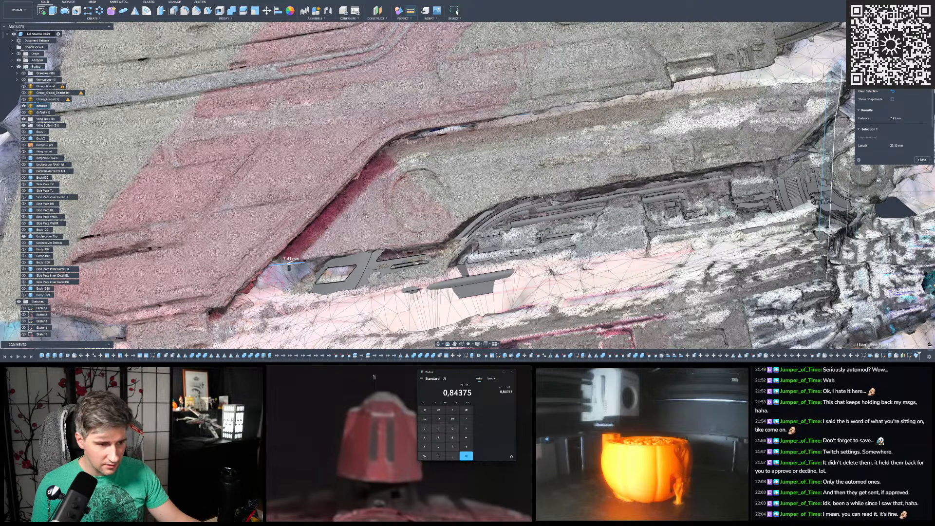
shift+middle_drag(376, 214, 404, 180)
shift+middle_drag(350, 138, 387, 243)
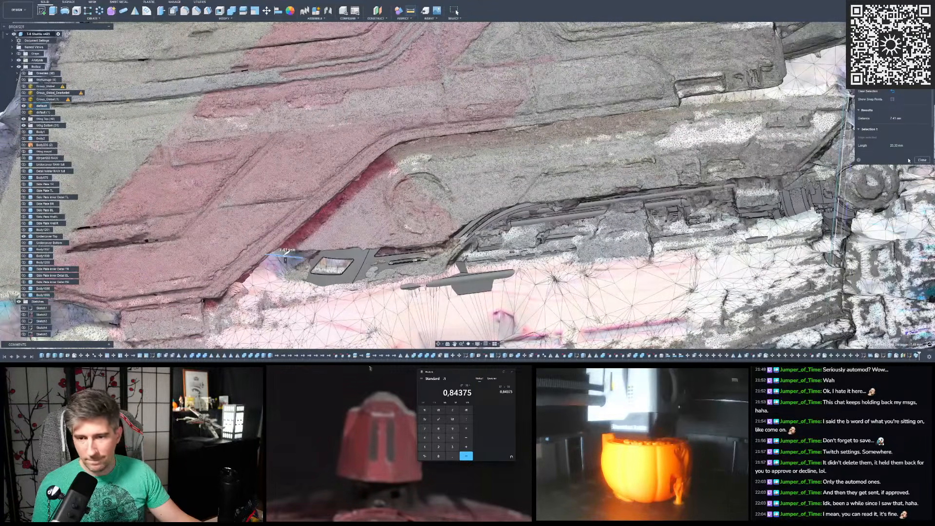
click(921, 160)
- Hide the reference scan mesh and show the hull cover again
click(24, 106)
shift+middle_drag(467, 138, 487, 146)
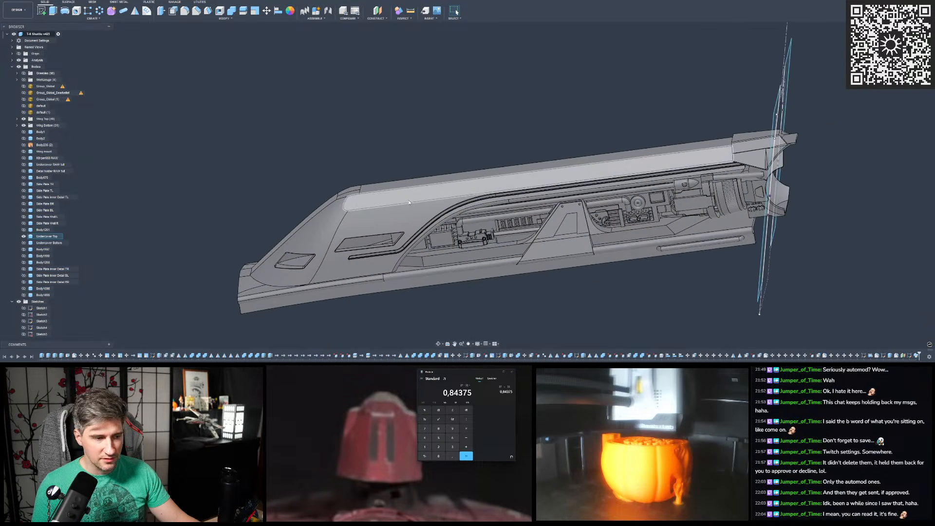
click(23, 295)
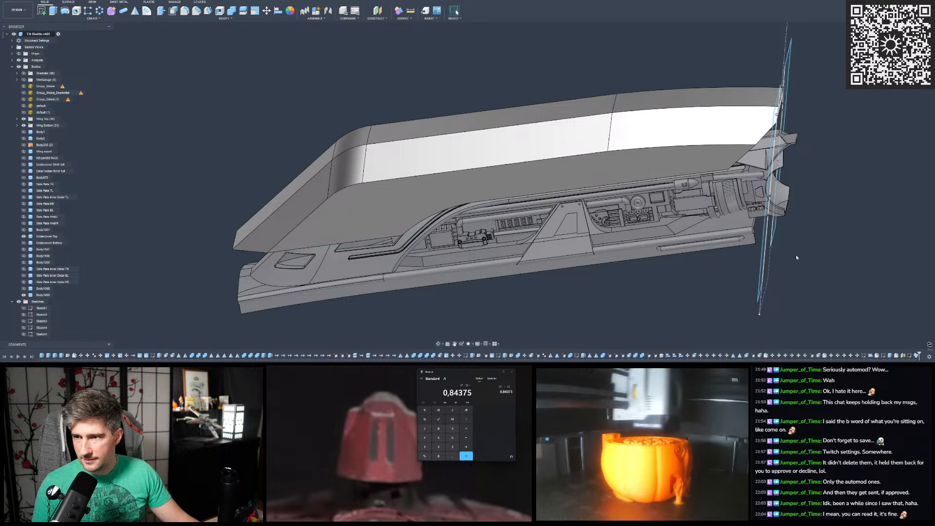
- Try the sweep with Perpendicular orientation and the New Body operation, then cancel the edit
double_click(915, 357)
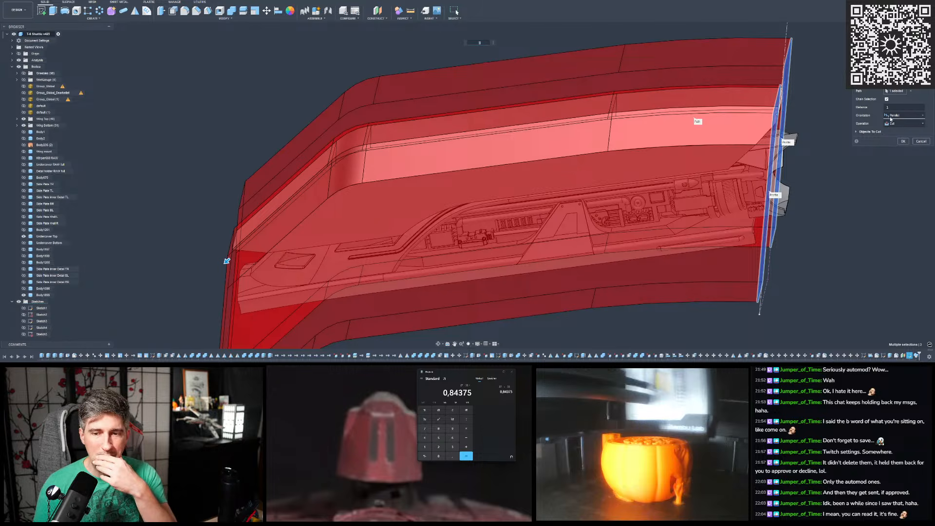
click(896, 122)
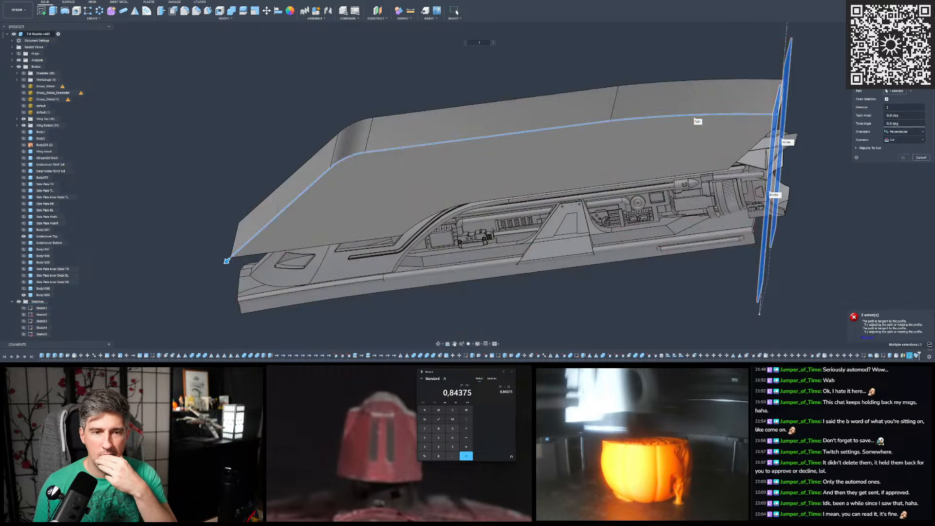
click(899, 140)
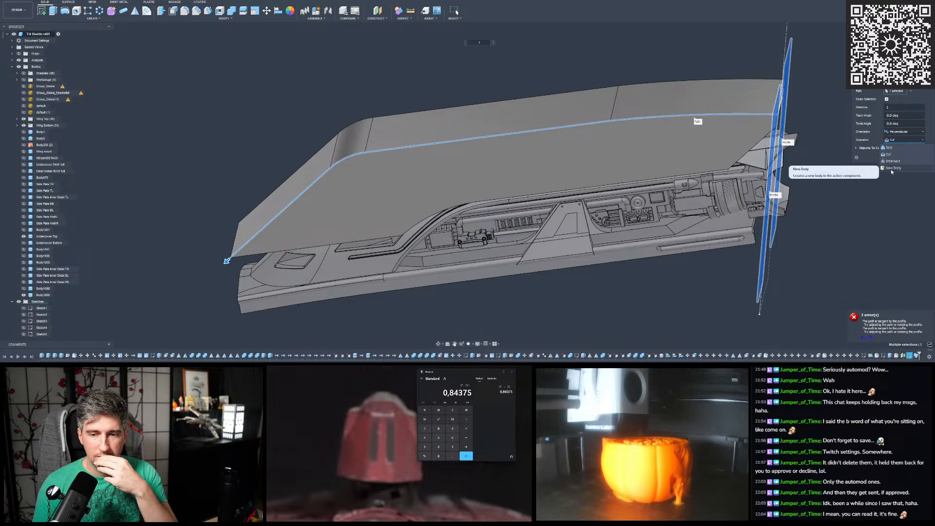
scroll(643, 156, down, 2)
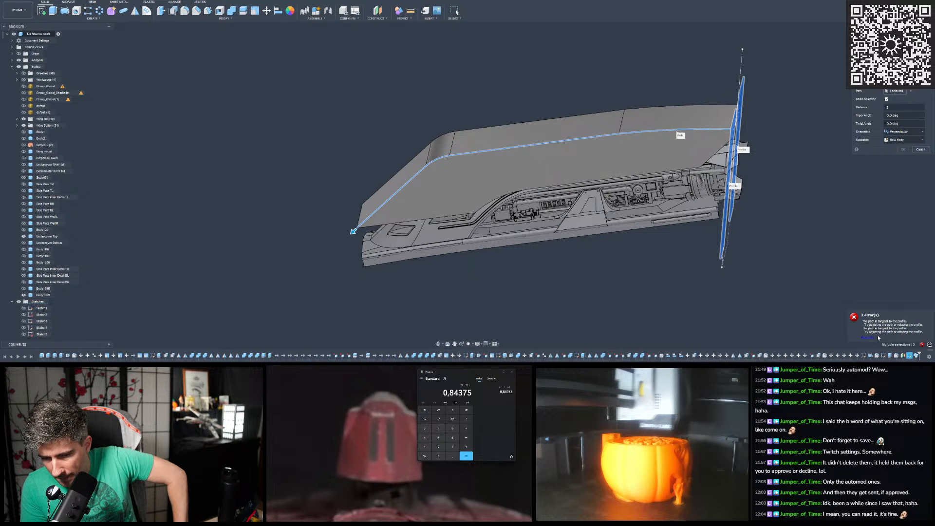
shift+middle_drag(609, 155, 615, 139)
shift+middle_drag(676, 146, 745, 178)
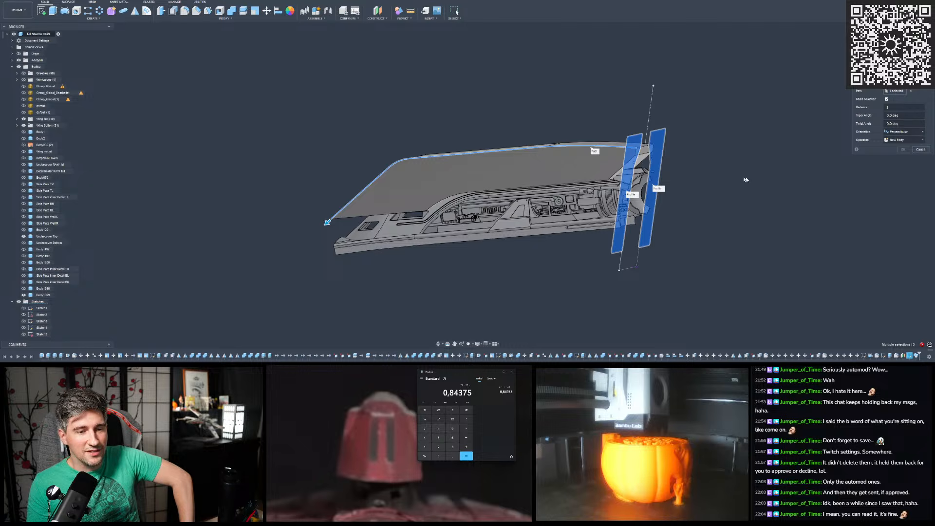
scroll(689, 138, up, 4)
shift+middle_drag(686, 129, 502, 131)
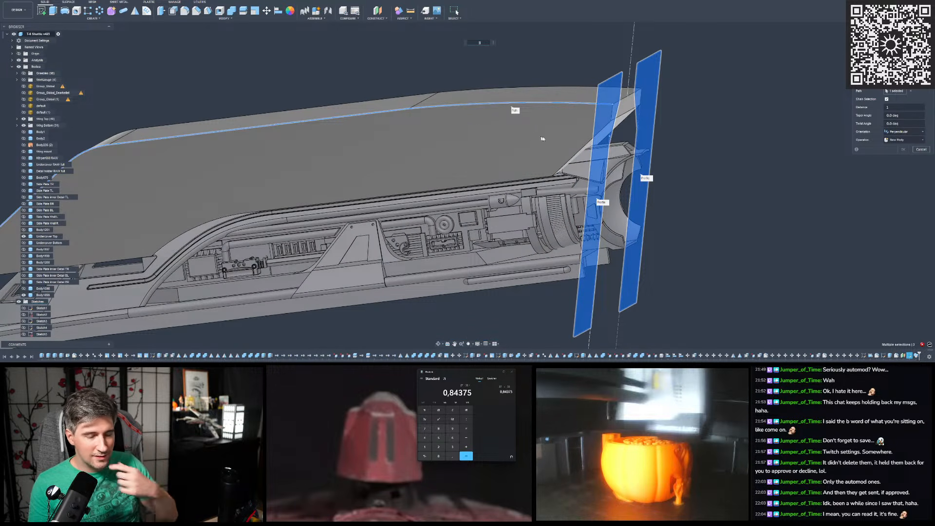
scroll(737, 121, down, 3)
shift+middle_drag(720, 122, 733, 124)
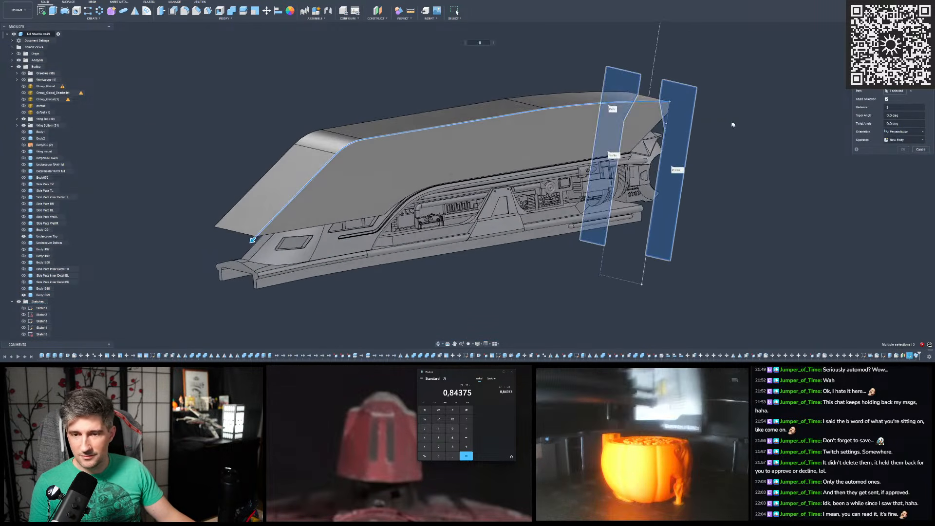
click(922, 150)
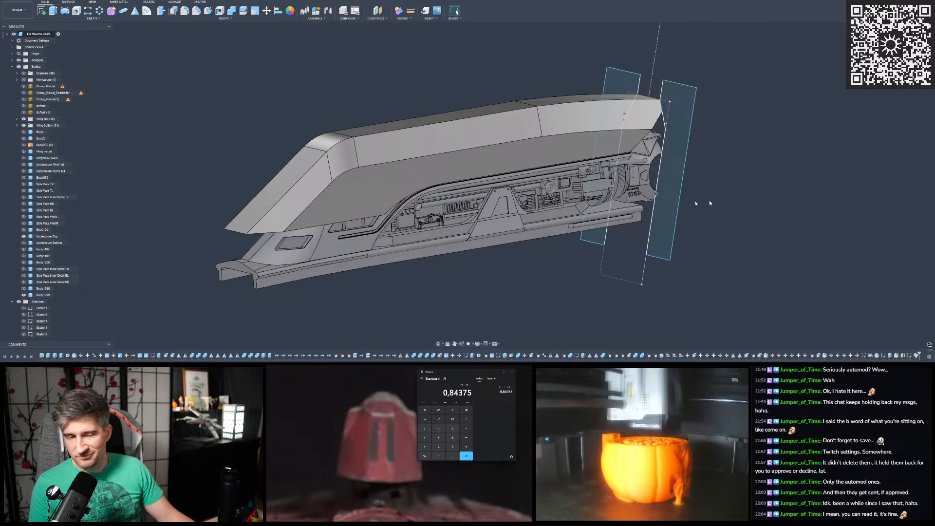
- Roll the design history back to just before the construction plane that carries the sweep's profile sketch
scroll(553, 152, up, 3)
shift+middle_drag(550, 151, 370, 153)
scroll(636, 136, up, 2)
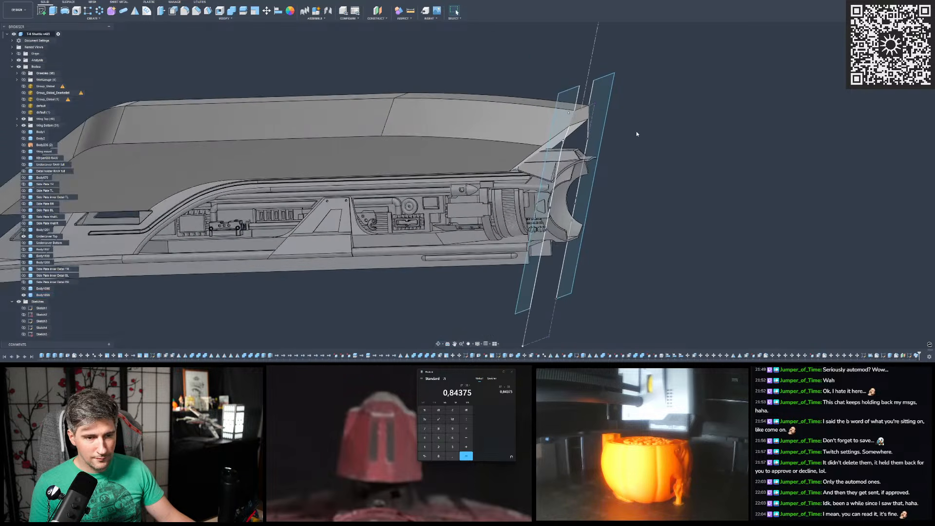
click(904, 356)
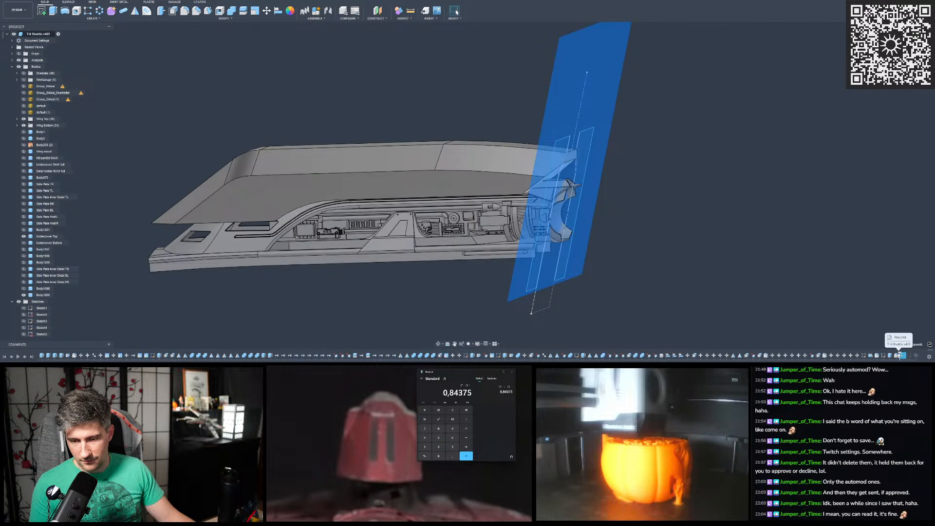
drag(906, 356, 900, 355)
click(712, 229)
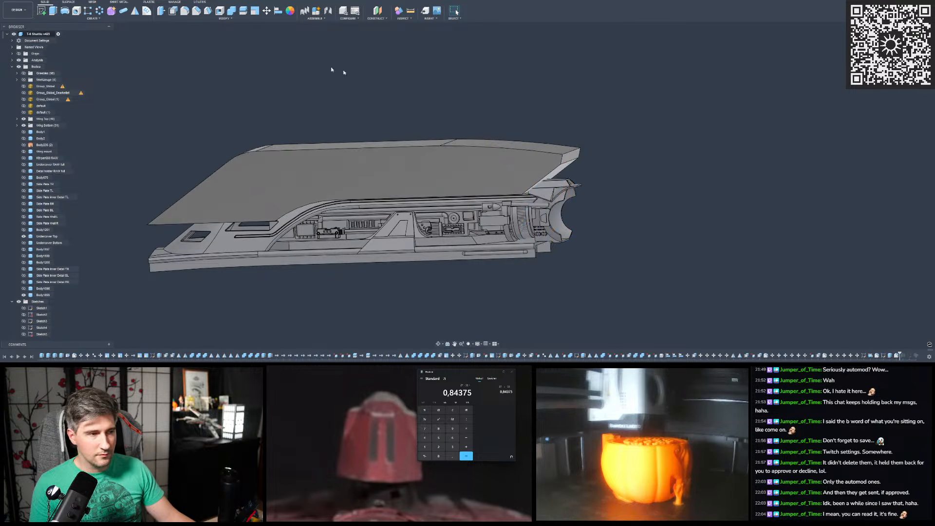
- Create a construction plane at an angle at the edge of the hull cover's rear end face
click(375, 14)
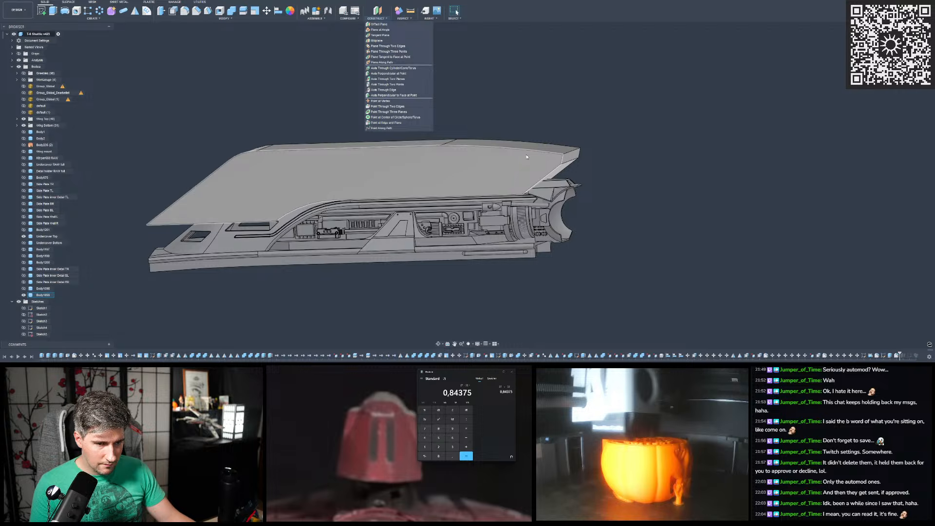
mouse_move(507, 131)
shift+middle_down()
mouse_move(497, 123)
mouse_move(513, 123)
shift+middle_up()
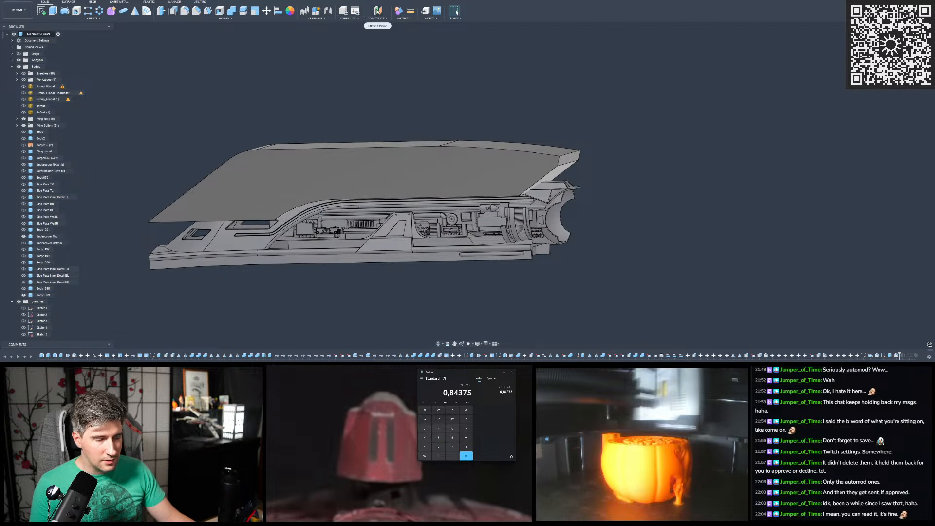
shift+middle_drag(613, 147, 567, 109)
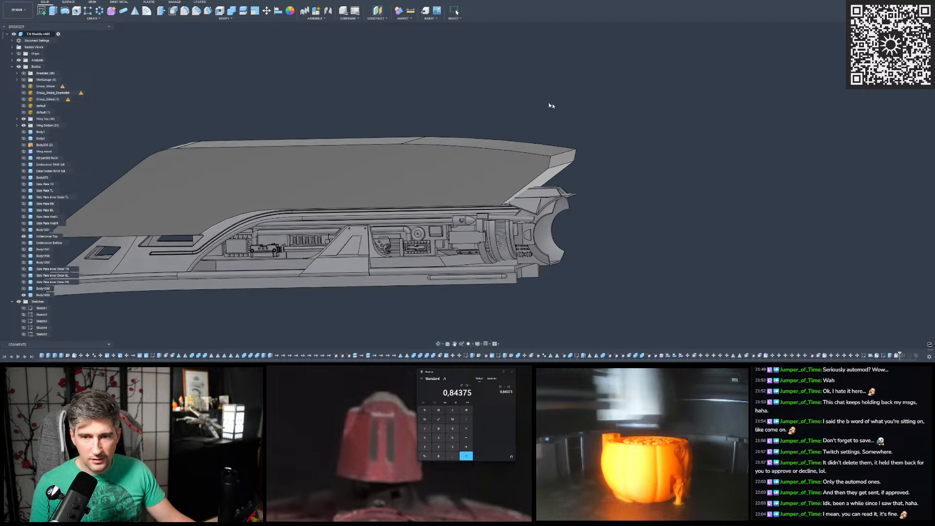
click(374, 19)
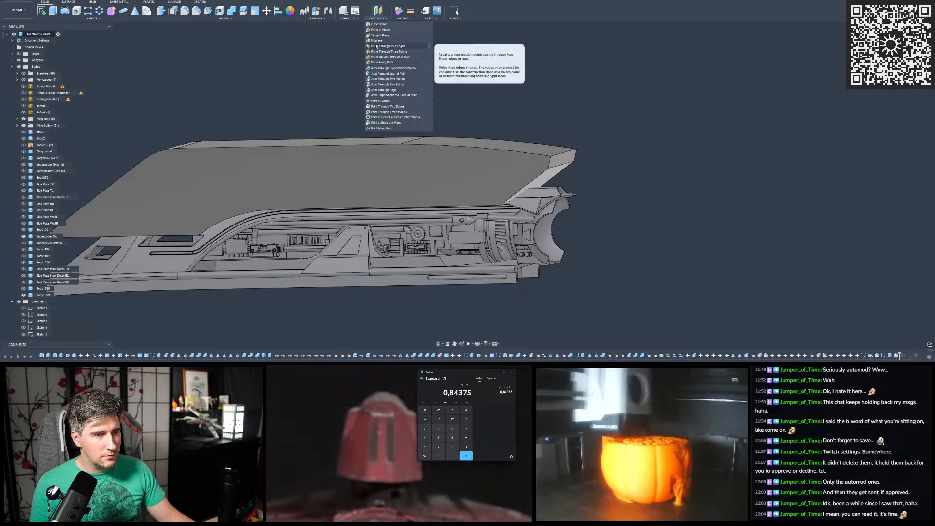
click(380, 30)
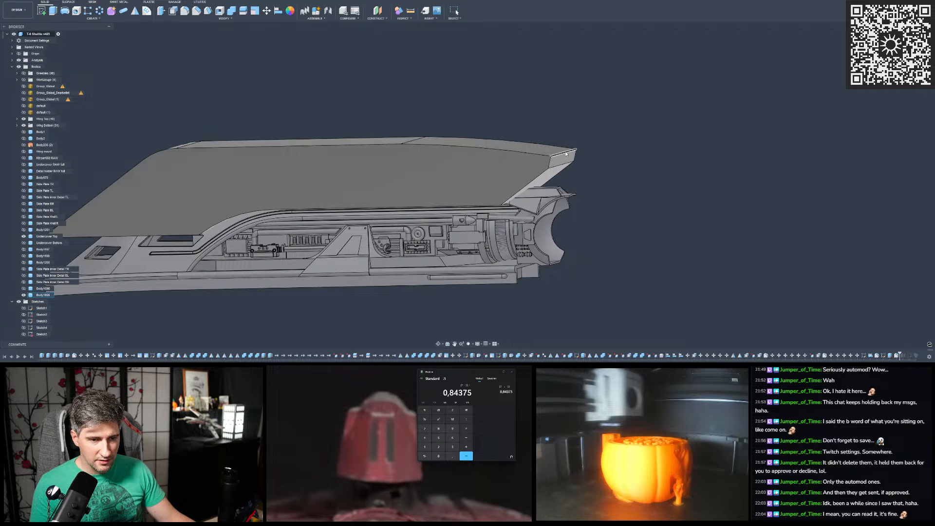
click(607, 145)
shift+middle_drag(584, 140, 590, 144)
drag(574, 118, 639, 142)
shift+middle_drag(638, 142, 600, 116)
key(Return)
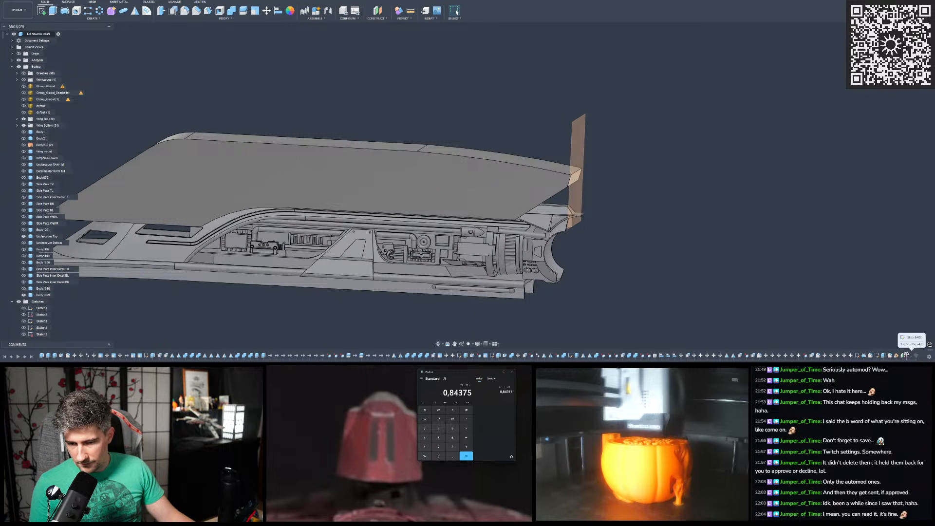
- Roll the design history forward past the sweep's profile sketch and compare the sketch with the new construction plane
drag(909, 355, 913, 355)
shift+middle_drag(656, 199, 592, 190)
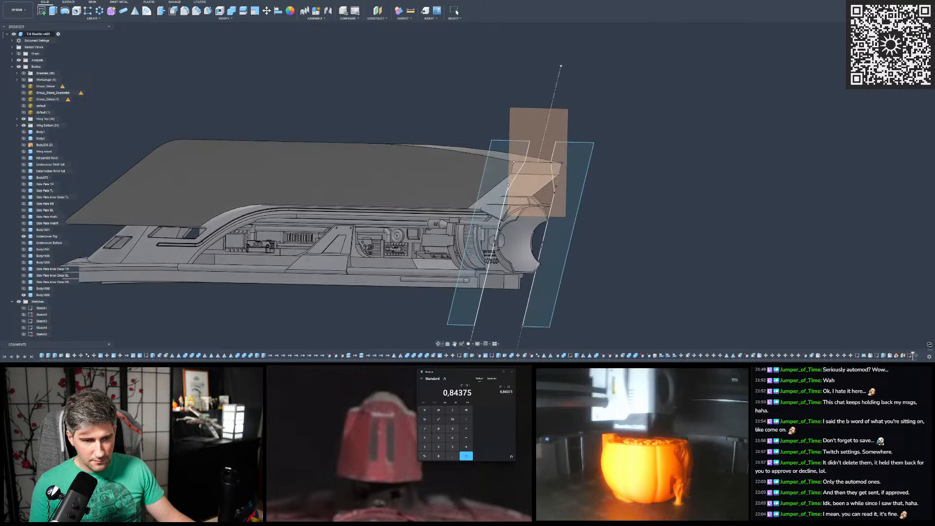
scroll(614, 200, down, 2)
scroll(612, 192, up, 3)
shift+middle_drag(634, 193, 605, 193)
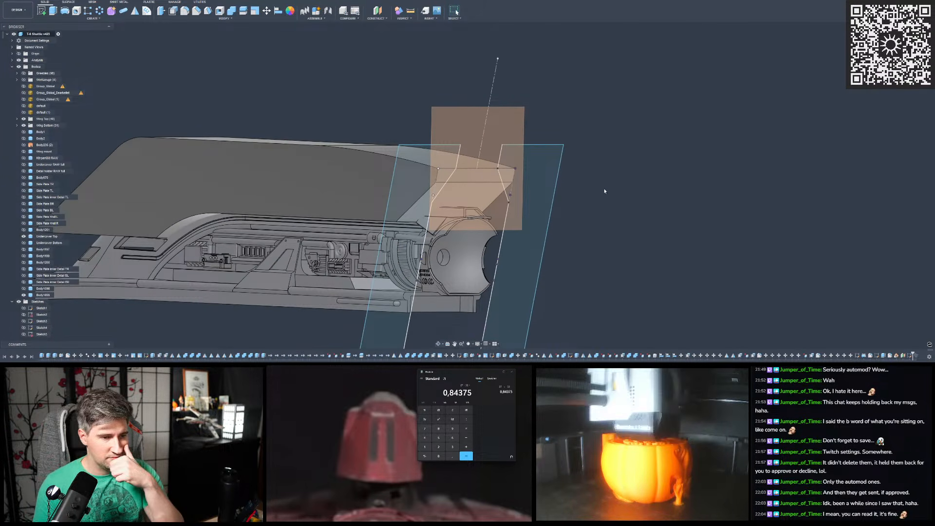
- Try to redefine the plane of the sweep's profile sketch
right_click(910, 356)
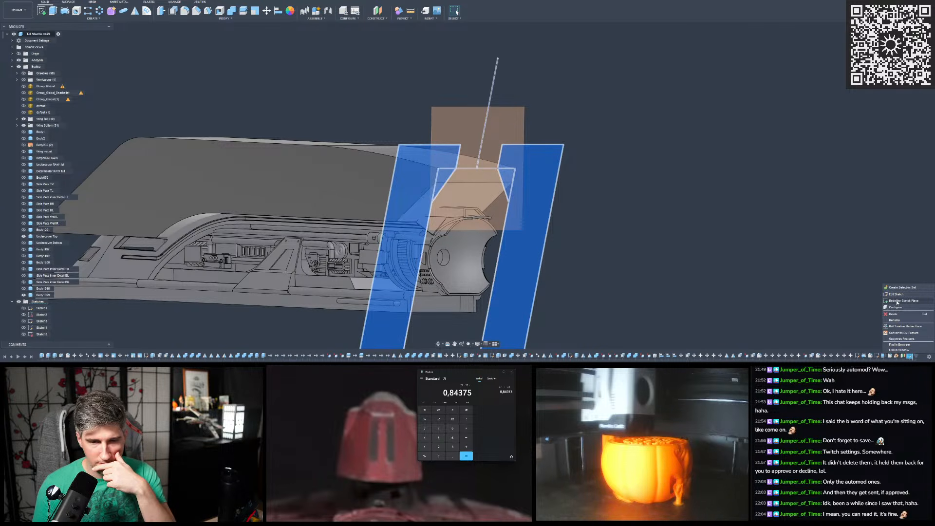
click(899, 301)
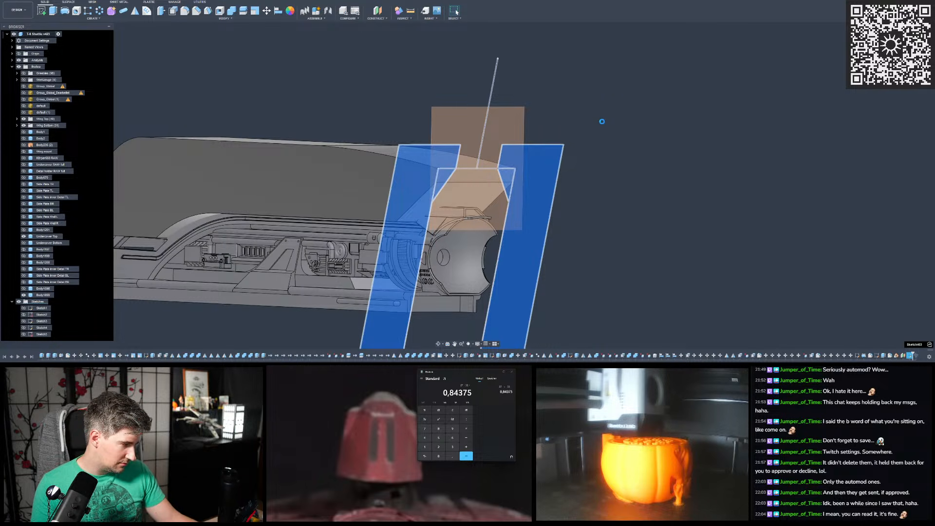
click(544, 89)
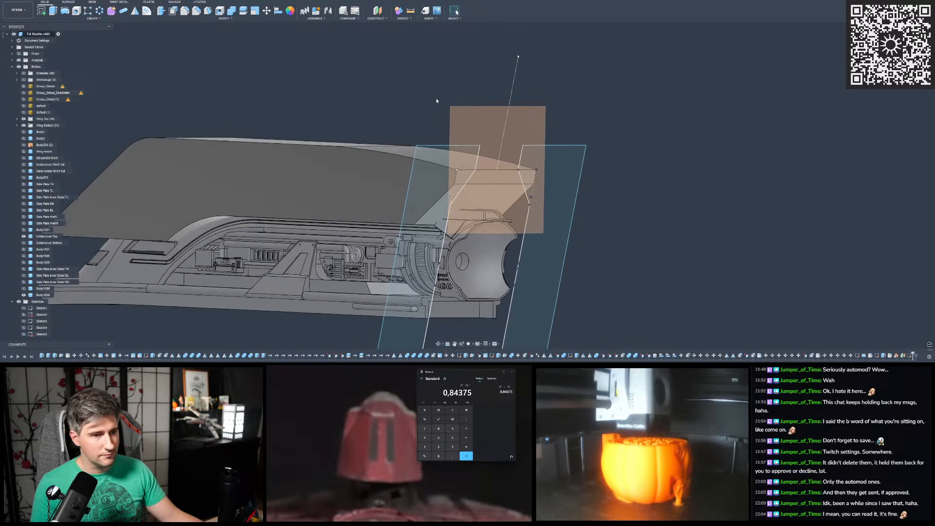
- Save the design as a new version, keeping the default version description
key(ctrl+s)
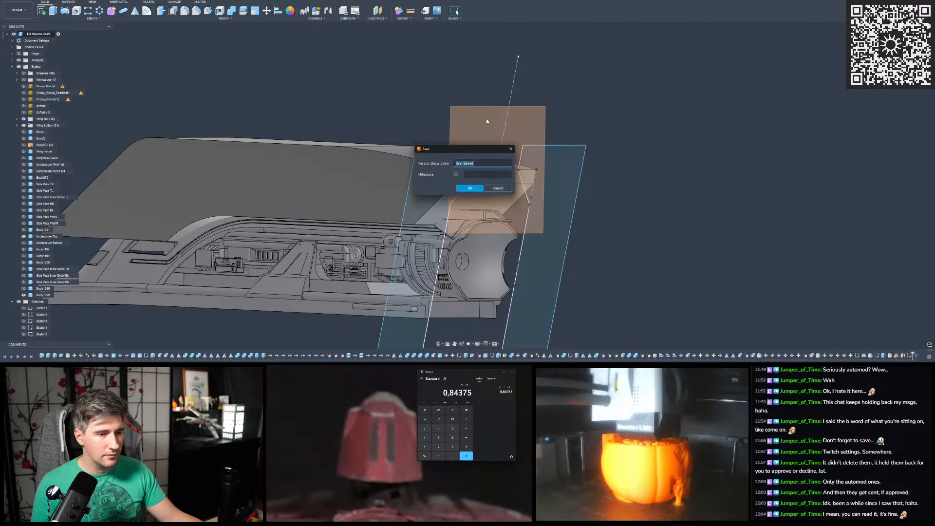
click(470, 188)
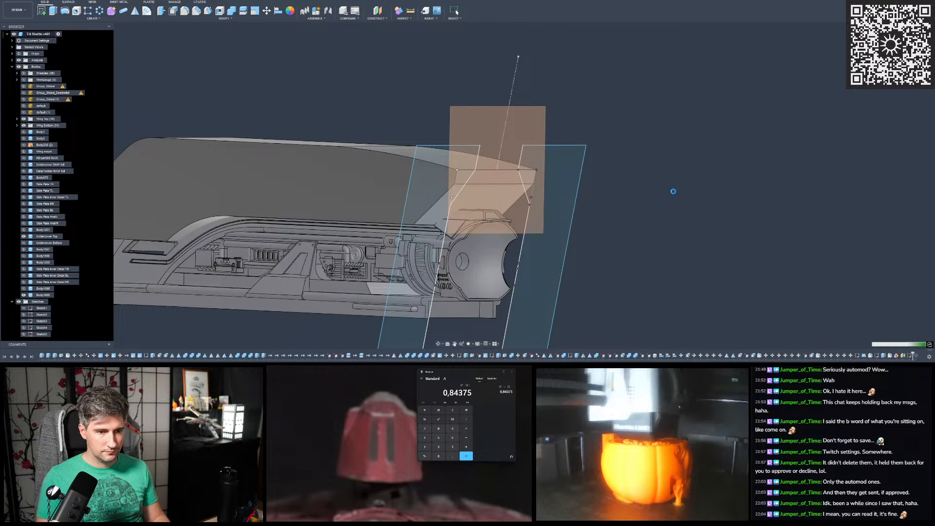
- Redefine the sketch plane of the sweep's profile sketch to the new construction plane at the hull cover's rear end face
scroll(673, 191, down, 4)
scroll(635, 171, up, 3)
mouse_move(635, 149)
shift+middle_down()
mouse_move(769, 168)
mouse_move(709, 188)
shift+middle_up()
click(910, 356)
right_click(910, 356)
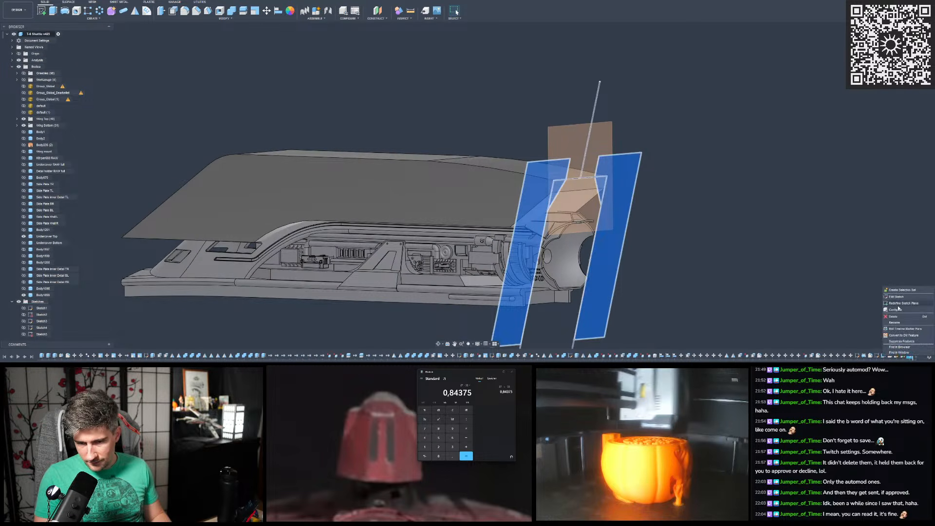
click(900, 305)
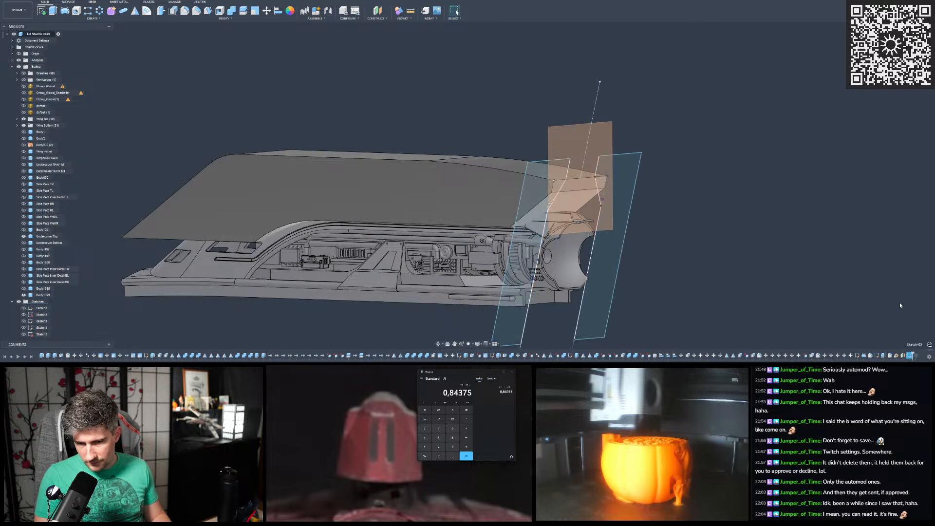
scroll(703, 192, up, 3)
mouse_move(704, 192)
shift+middle_down()
mouse_move(765, 193)
mouse_move(706, 187)
shift+middle_up()
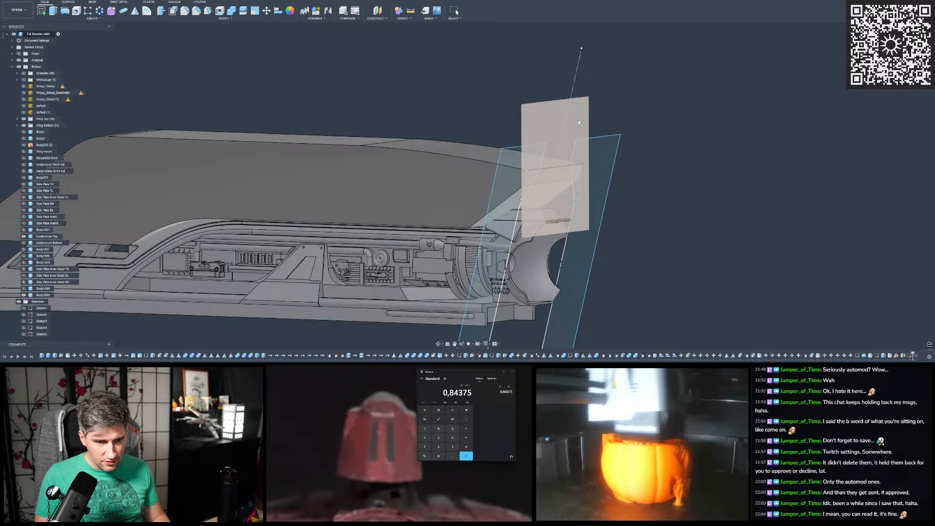
click(579, 122)
click(579, 124)
scroll(578, 175, down, 3)
scroll(580, 175, up, 1)
mouse_move(580, 176)
shift+middle_down()
mouse_move(575, 148)
mouse_move(545, 151)
mouse_move(590, 167)
shift+middle_up()
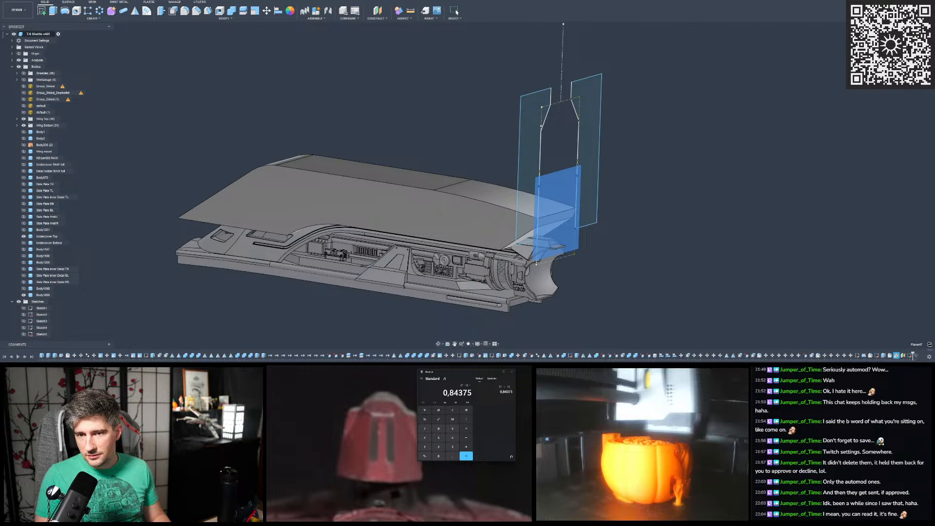
click(825, 93)
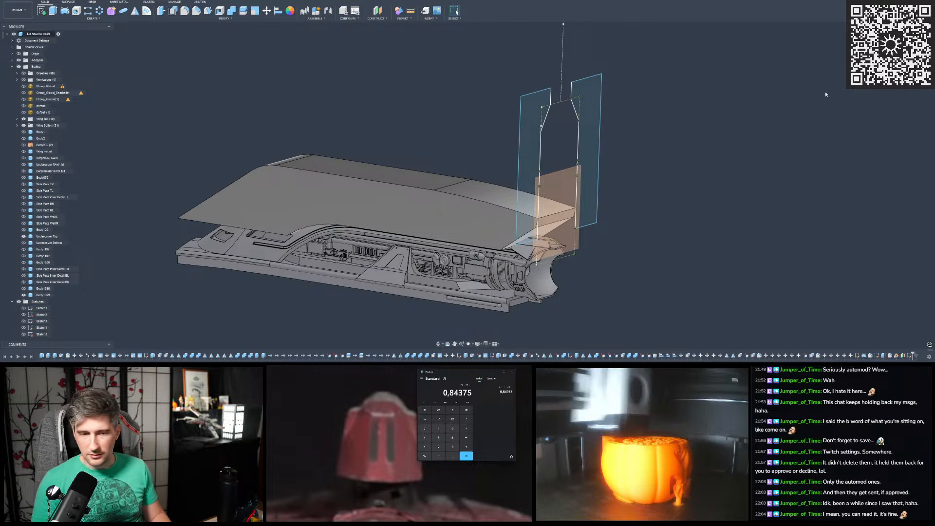
scroll(572, 146, up, 5)
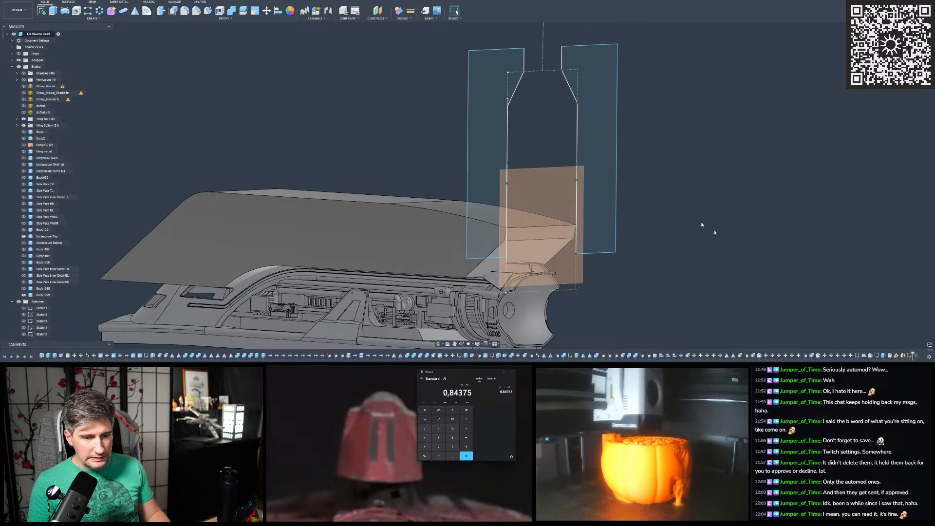
- Open the sweep's profile sketch for editing
double_click(911, 356)
scroll(681, 179, down, 5)
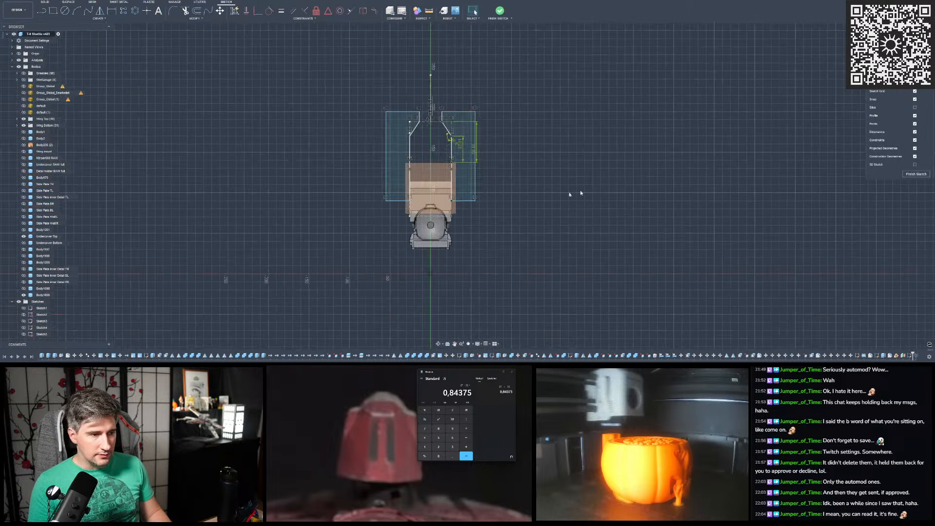
scroll(457, 173, up, 5)
shift+middle_drag(606, 171, 611, 171)
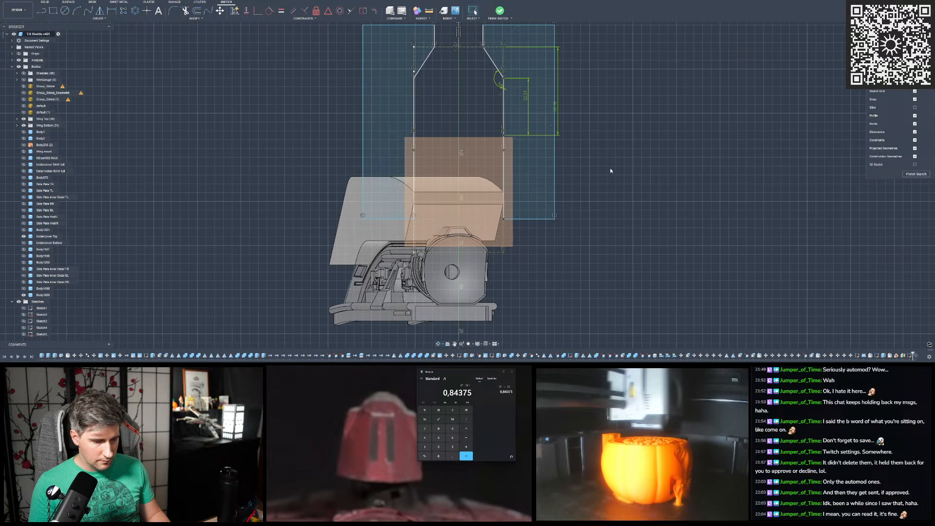
- Project the upper edge of the hull cover's rear end face into the profile sketch
key(p)
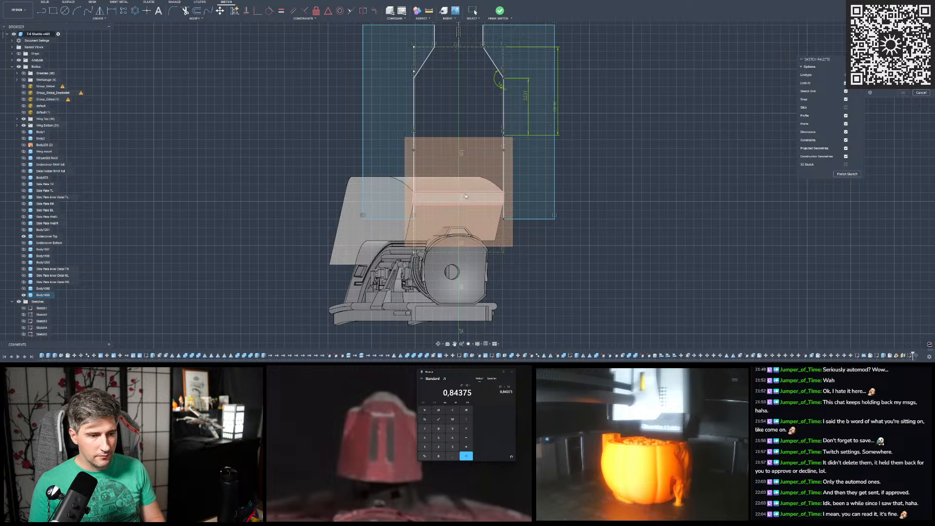
scroll(463, 196, up, 3)
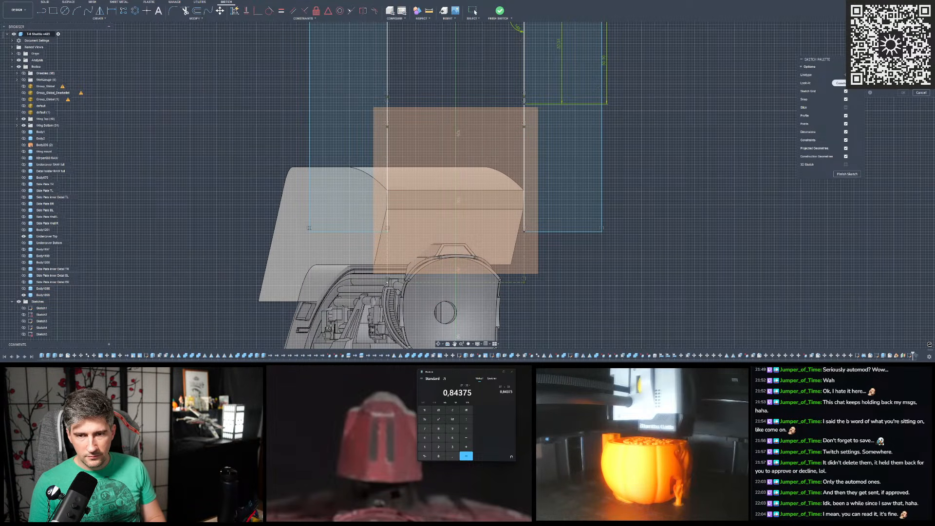
click(411, 191)
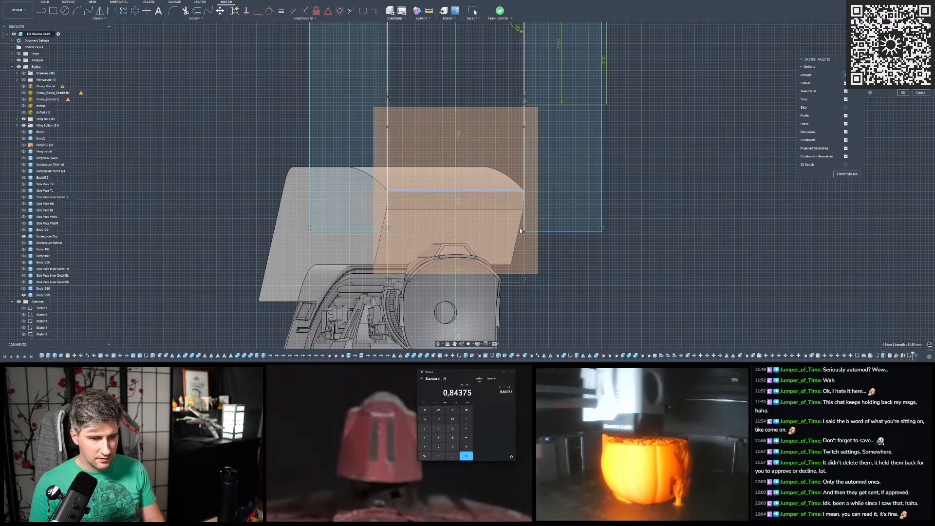
scroll(472, 90, down, 2)
middle_drag(472, 90, 491, 149)
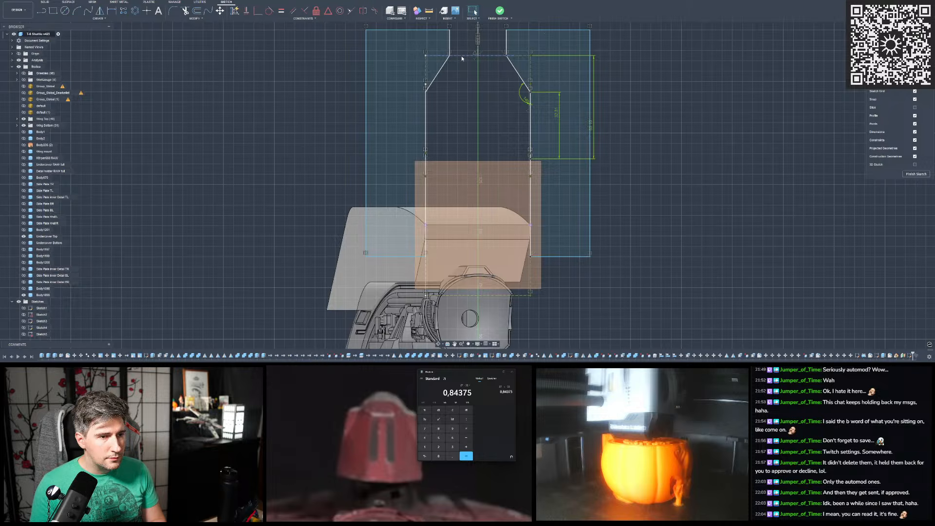
- Try to make the profile's top construction line and its corner point coincident with the projected edge
click(258, 12)
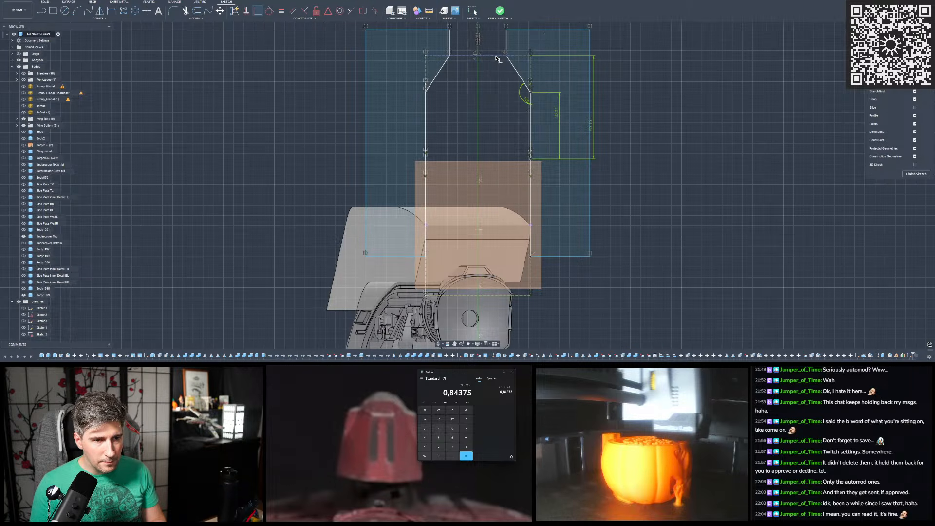
click(496, 56)
click(531, 226)
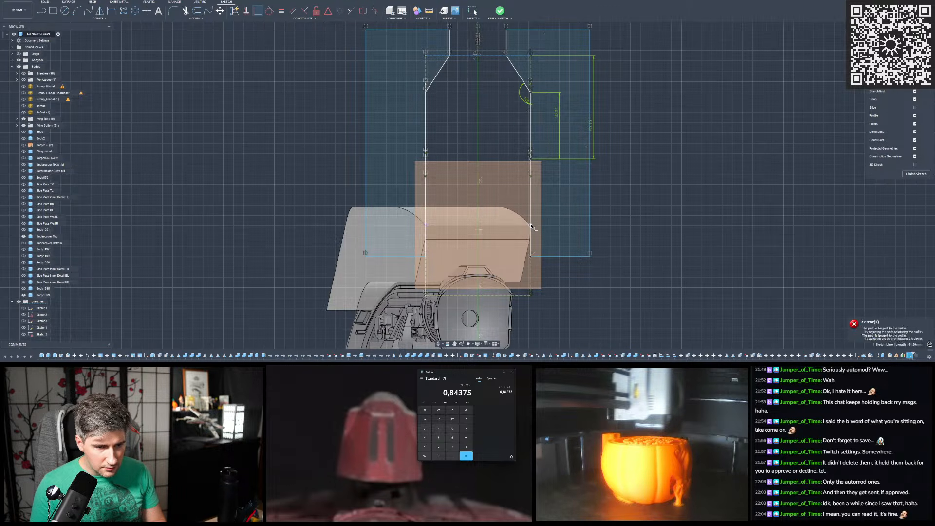
click(506, 55)
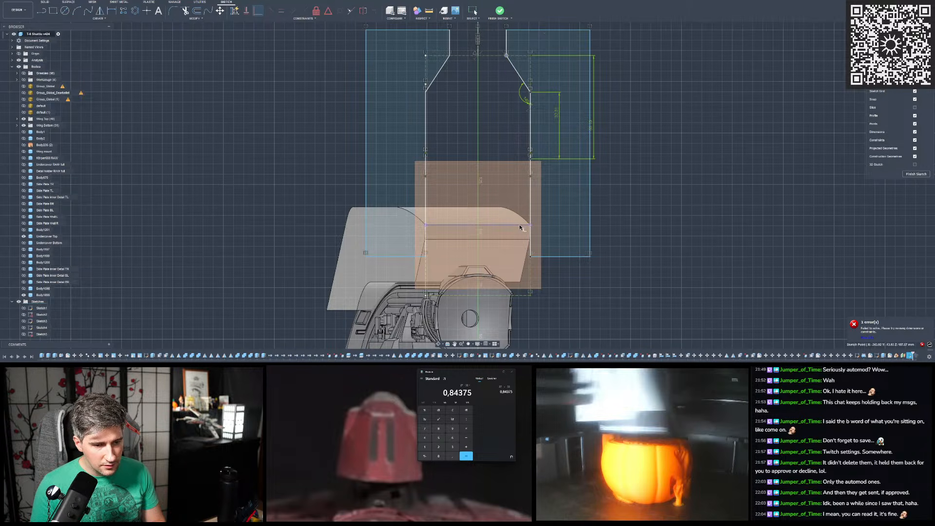
scroll(498, 224, down, 3)
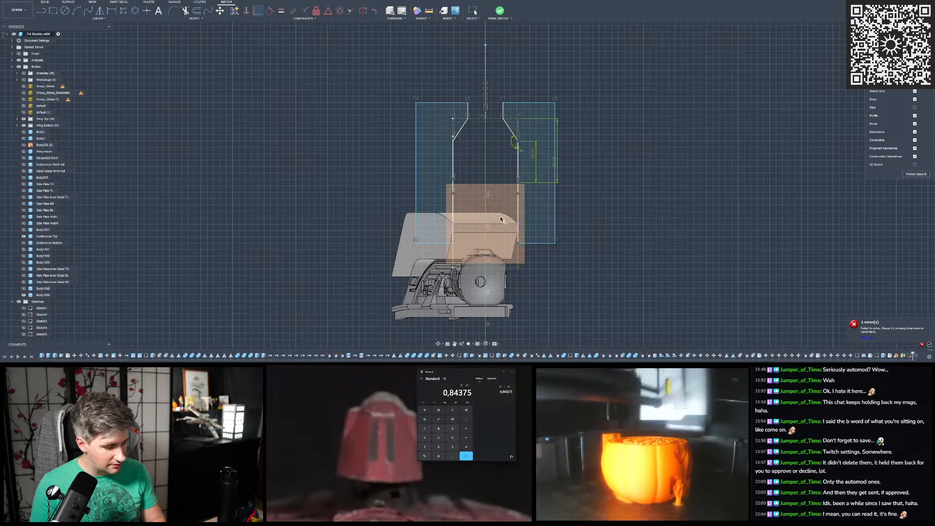
- Delete all of the old side-profile geometry from the sketch
scroll(385, 100, down, 1)
drag(361, 76, 599, 261)
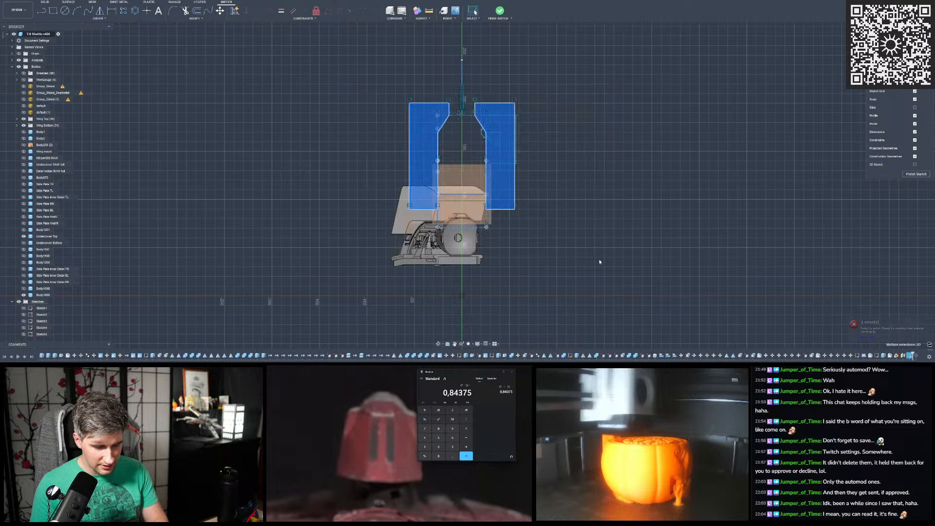
key(Delete)
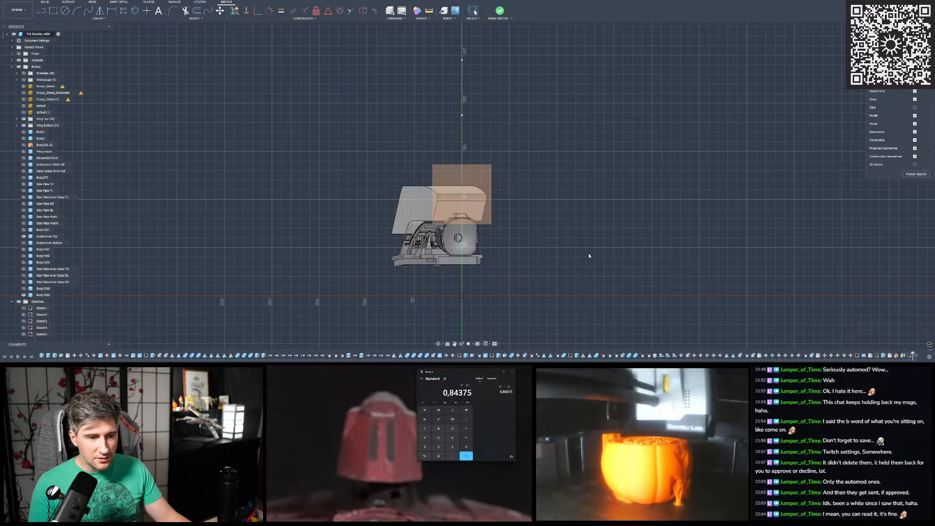
- Project the upper edge of the hull cover's rear end face into the emptied sketch
scroll(483, 200, up, 4)
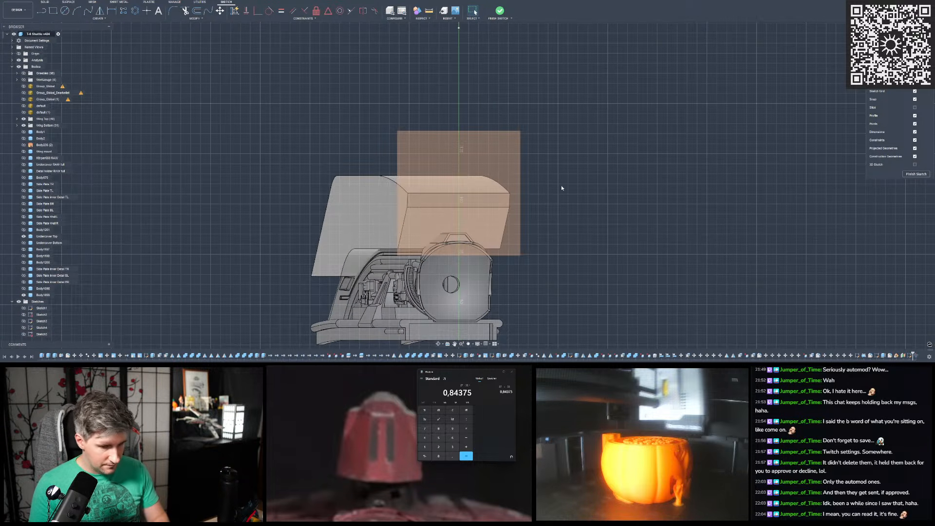
key(p)
click(497, 193)
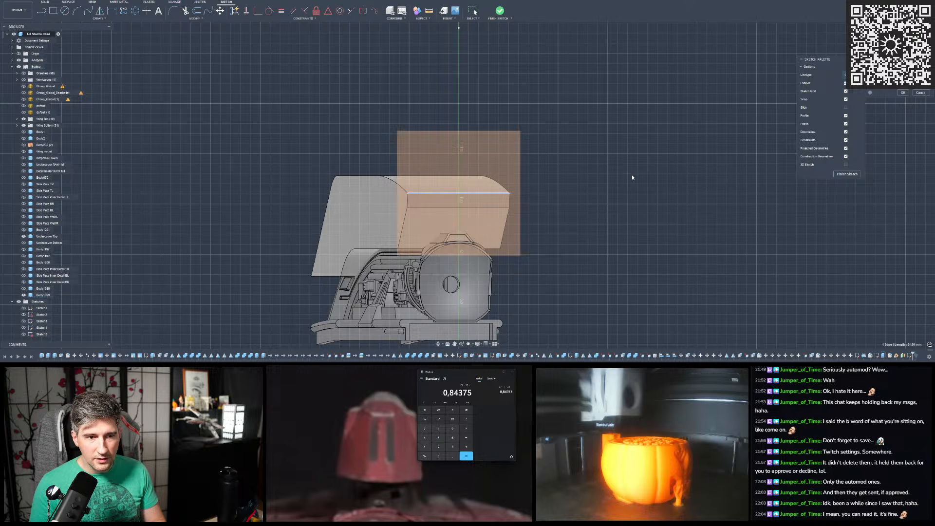
scroll(593, 196, up, 2)
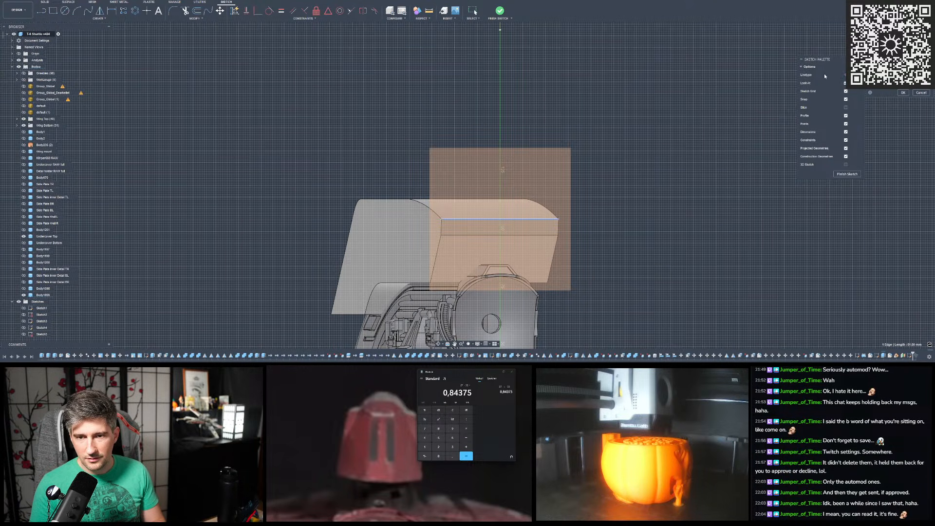
click(902, 93)
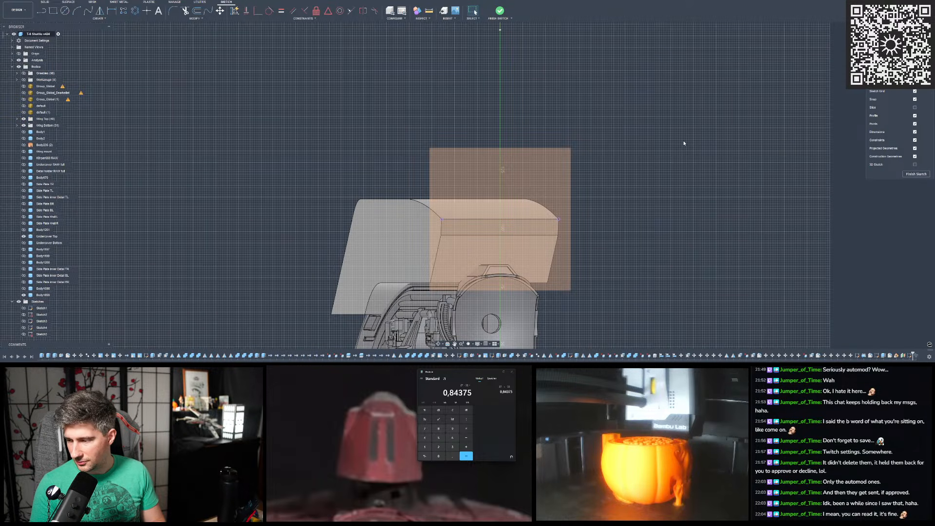
- Examine the projected edge on the hull cover from several angles, finishing with a straight view of the rear end
scroll(648, 146, down, 3)
scroll(592, 190, up, 6)
mouse_move(581, 185)
shift+middle_down()
mouse_move(572, 184)
mouse_move(604, 185)
mouse_move(573, 185)
mouse_move(582, 185)
shift+middle_up()
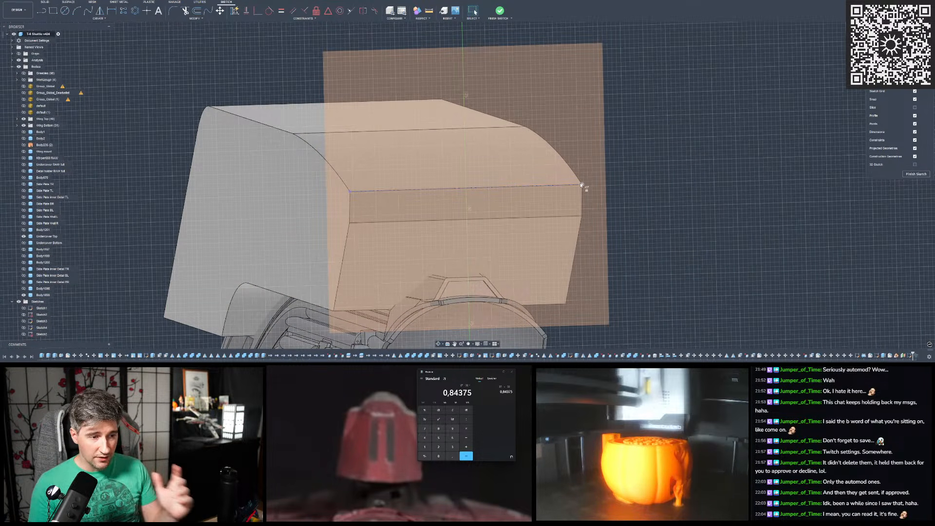
scroll(571, 159, down, 3)
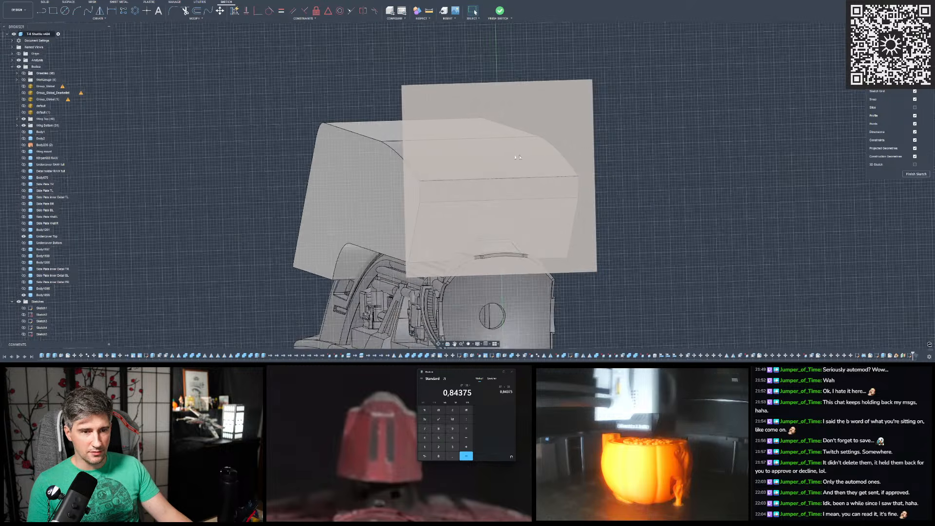
scroll(507, 157, down, 2)
scroll(445, 182, down, 2)
scroll(409, 152, up, 2)
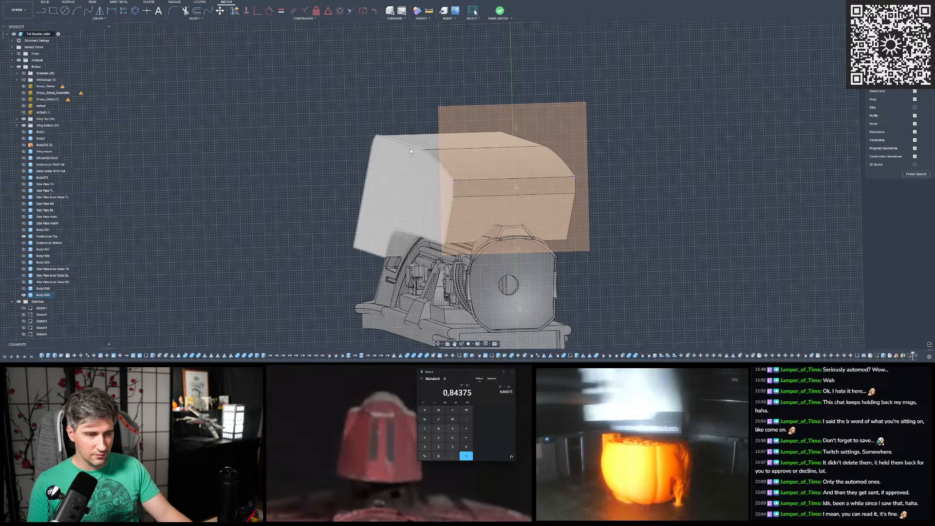
mouse_move(425, 139)
shift+middle_down()
mouse_move(469, 153)
mouse_move(565, 138)
shift+middle_up()
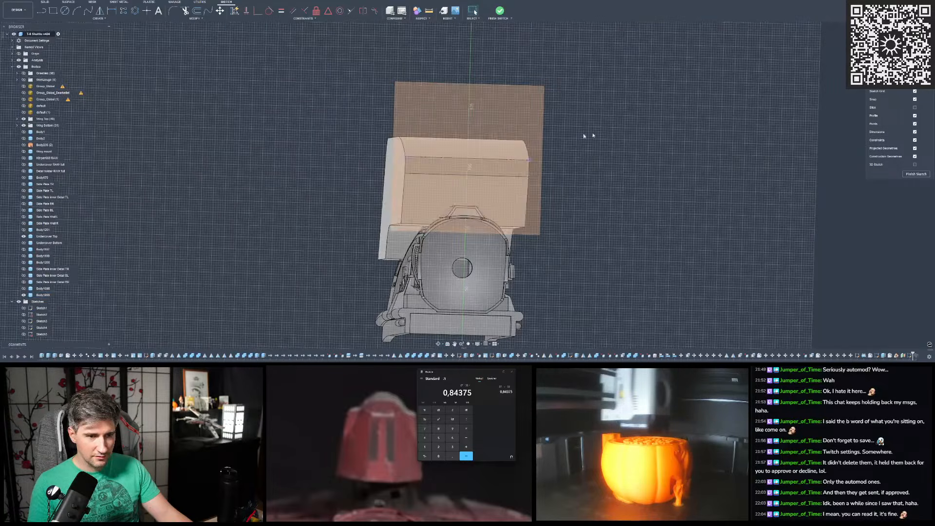
click(909, 45)
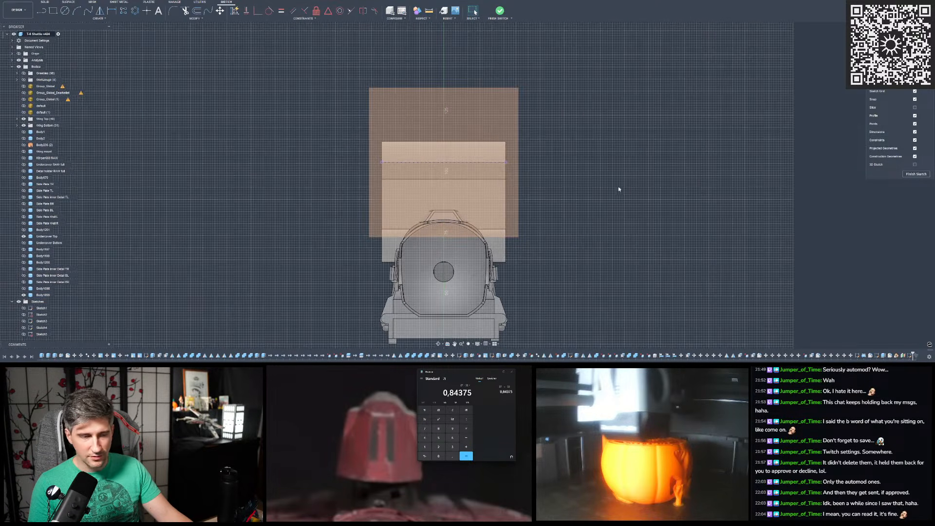
scroll(447, 158, up, 3)
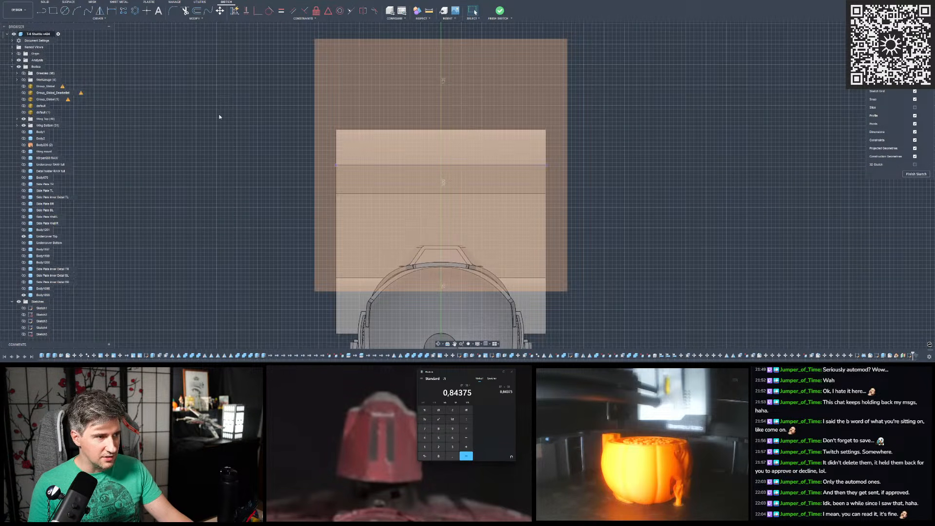
click(42, 12)
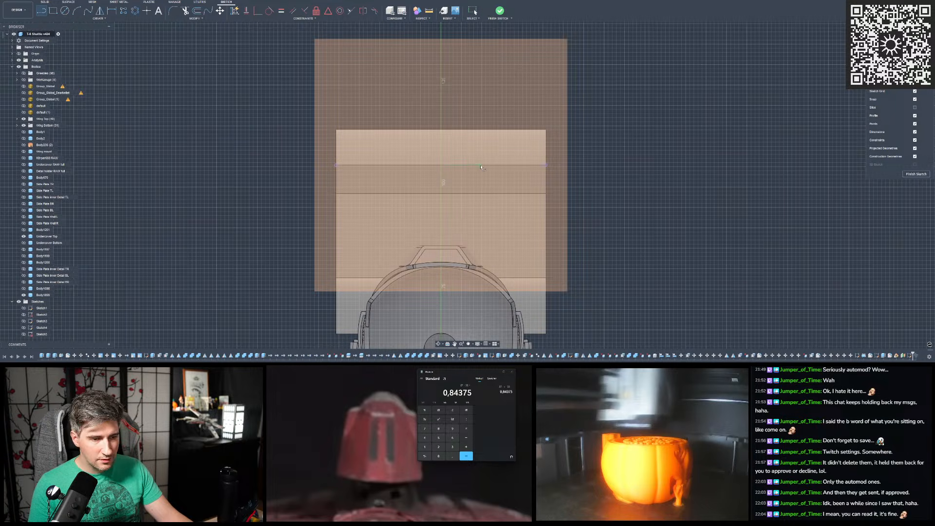
click(497, 166)
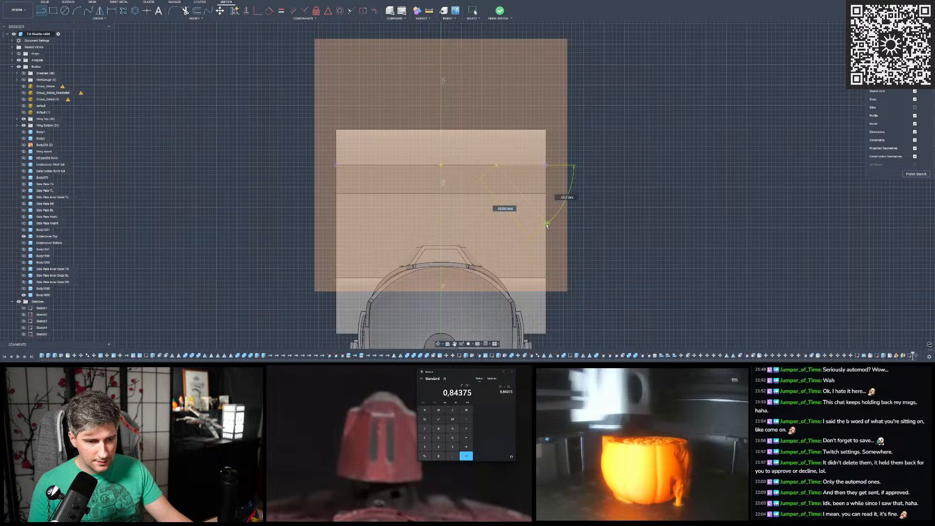
key(Escape)
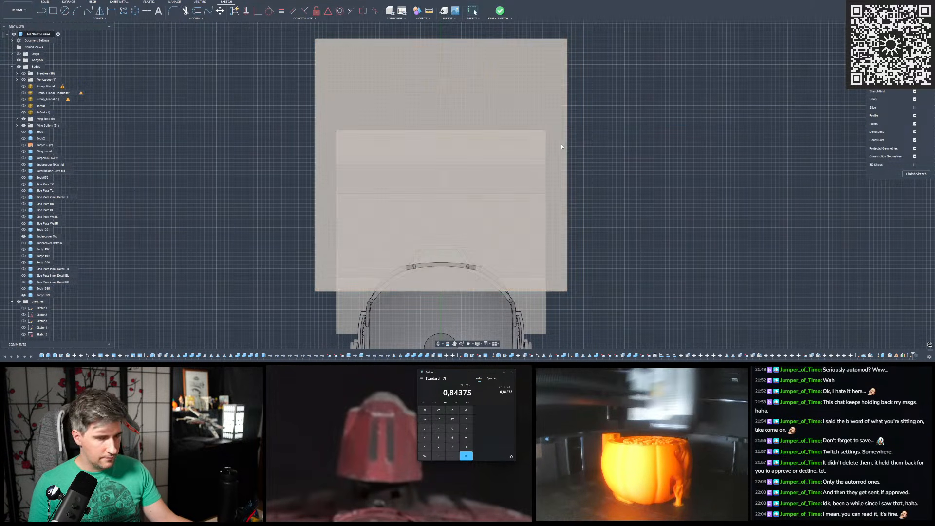
- Draw a vertical line from the projected edge's outer endpoint down alongside the hull to the level of its widened base
click(42, 10)
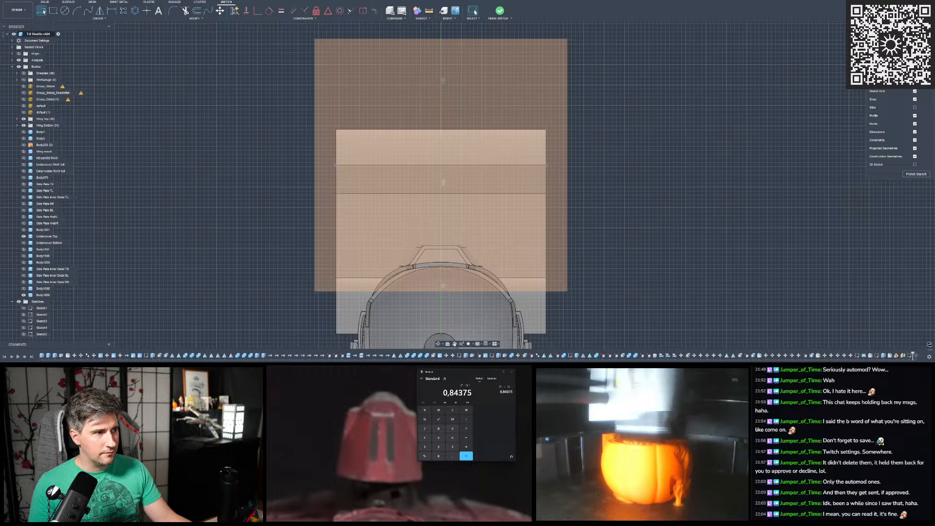
click(545, 166)
scroll(569, 108, down, 5)
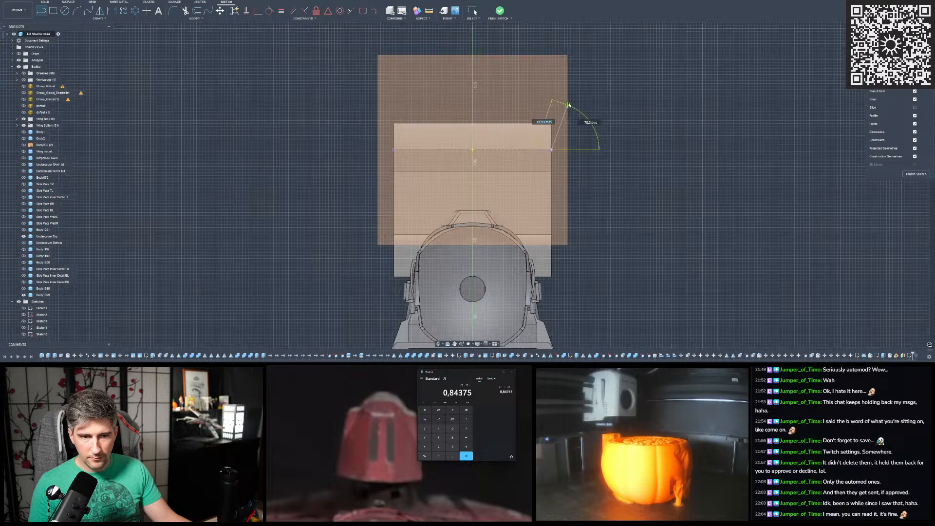
scroll(554, 244, up, 2)
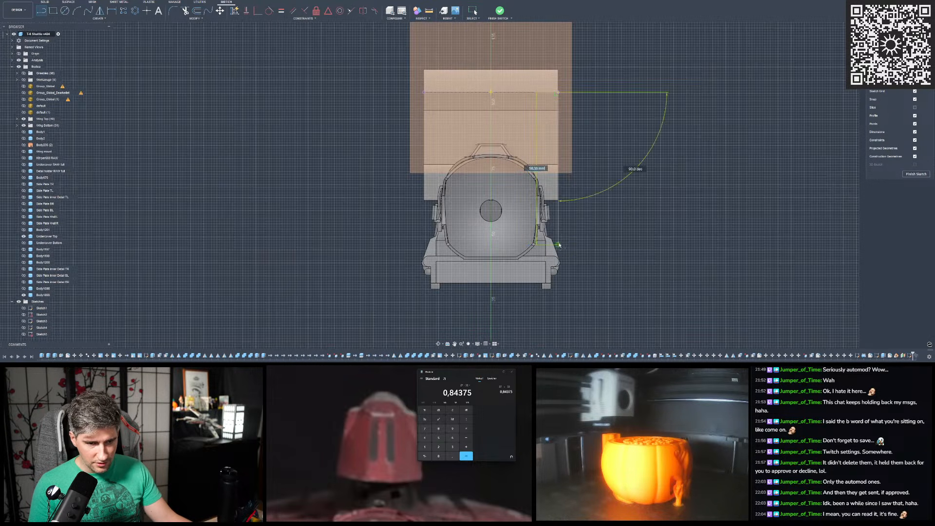
scroll(560, 250, up, 2)
click(558, 249)
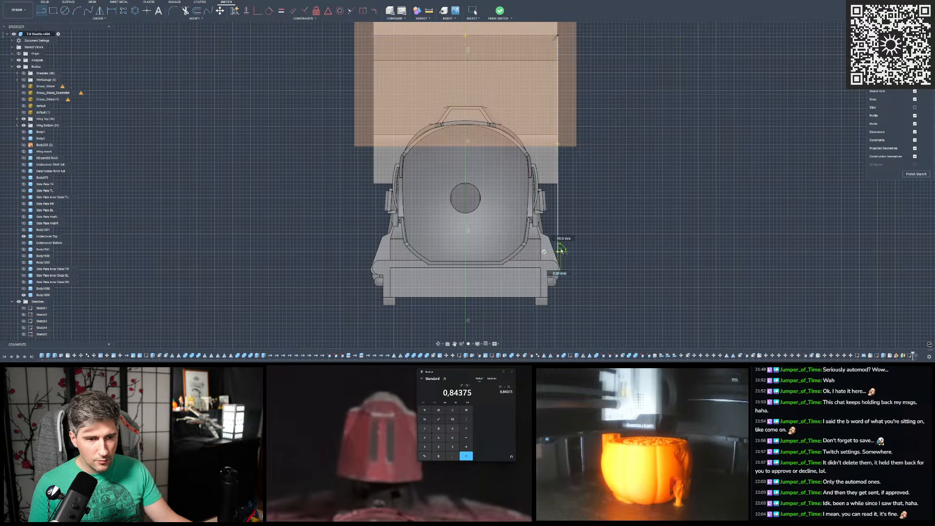
click(544, 252)
- Draw a diagonal line from a point on the upper part of the vertical line inward to the projected edge
scroll(545, 248, down, 3)
scroll(563, 135, up, 2)
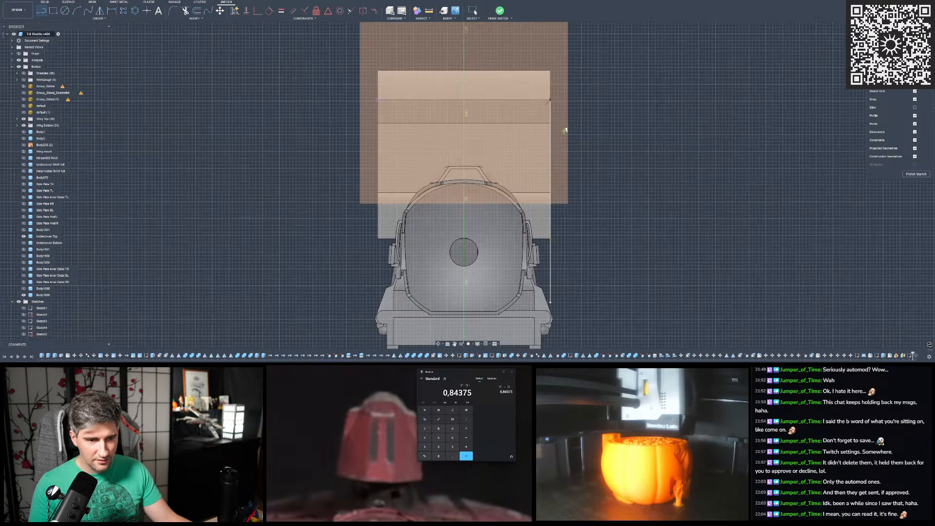
scroll(569, 183, down, 2)
scroll(522, 119, up, 3)
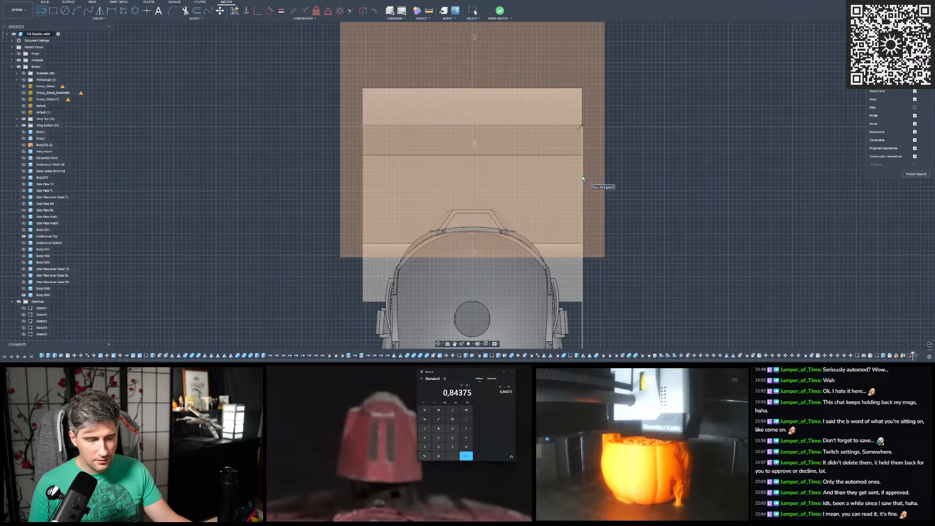
click(582, 177)
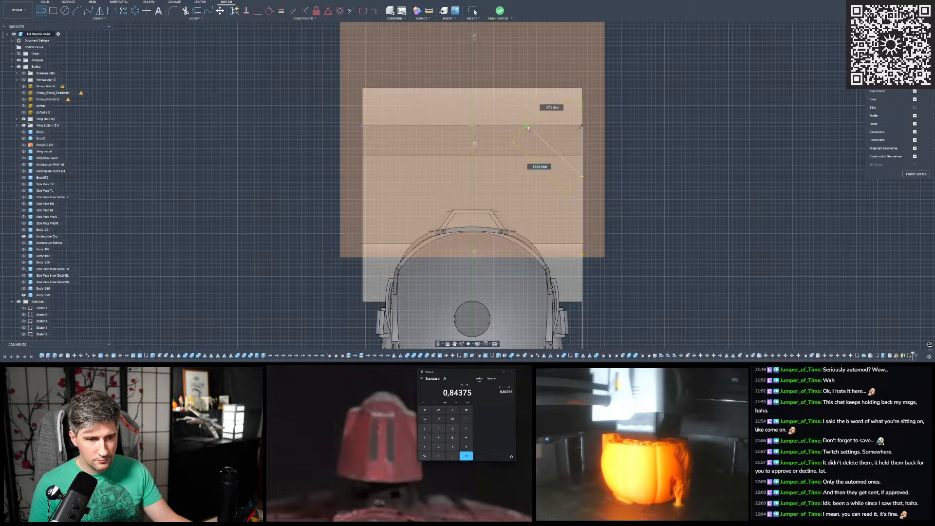
click(528, 128)
- Trim off the vertical line's segment above its junction with the diagonal line
click(185, 10)
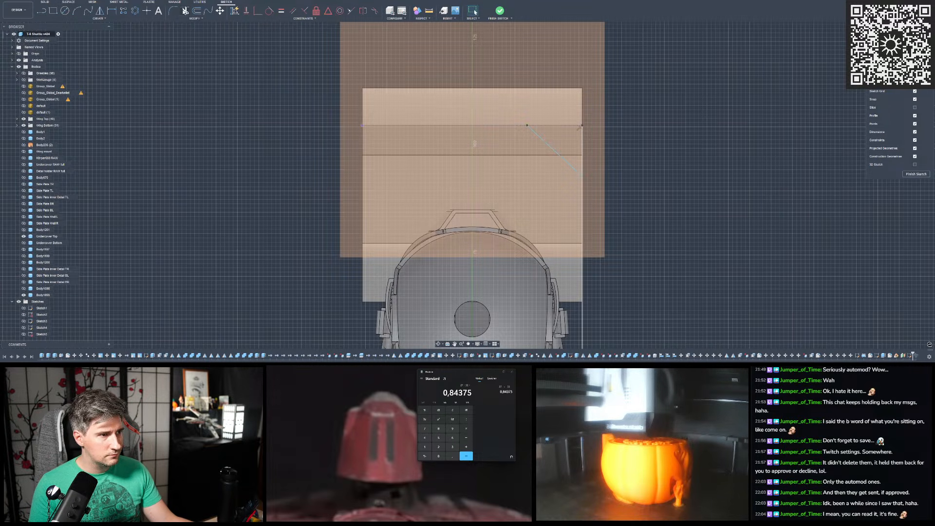
click(582, 149)
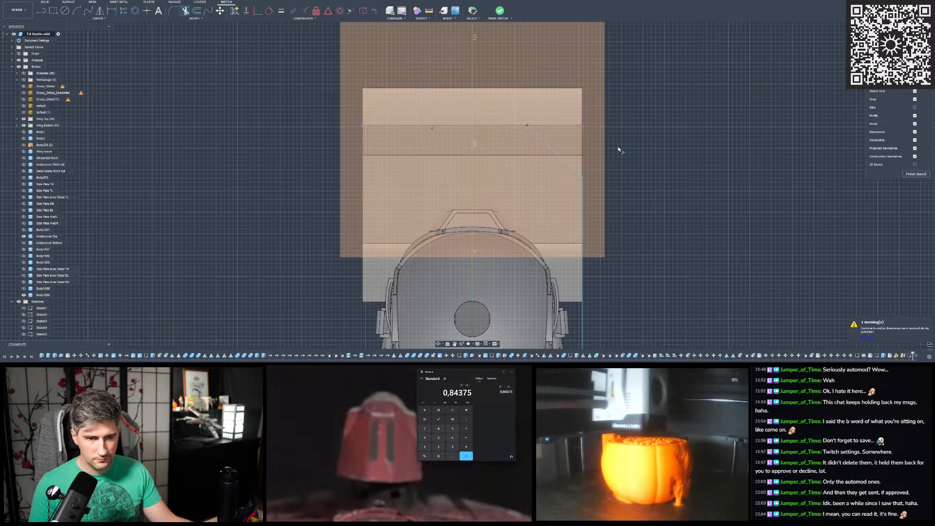
key(Escape)
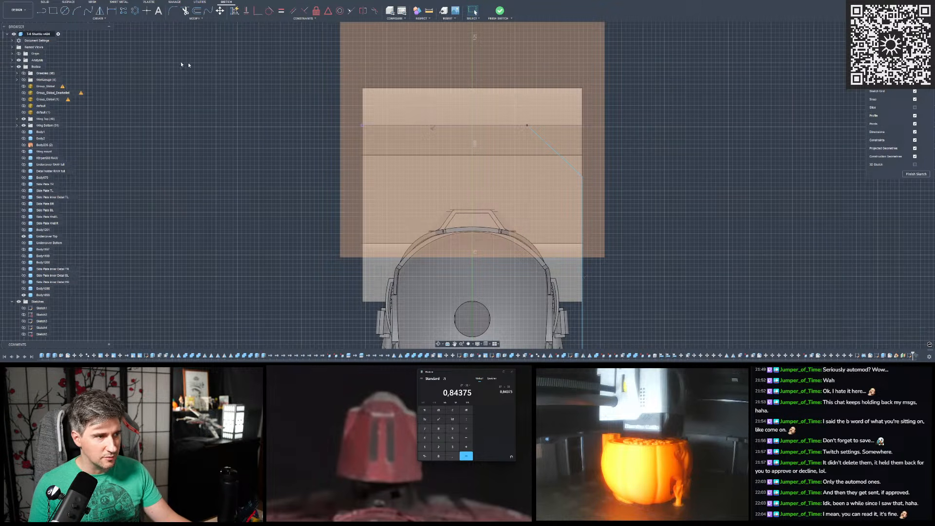
click(112, 10)
scroll(212, 78, down, 2)
scroll(435, 152, up, 2)
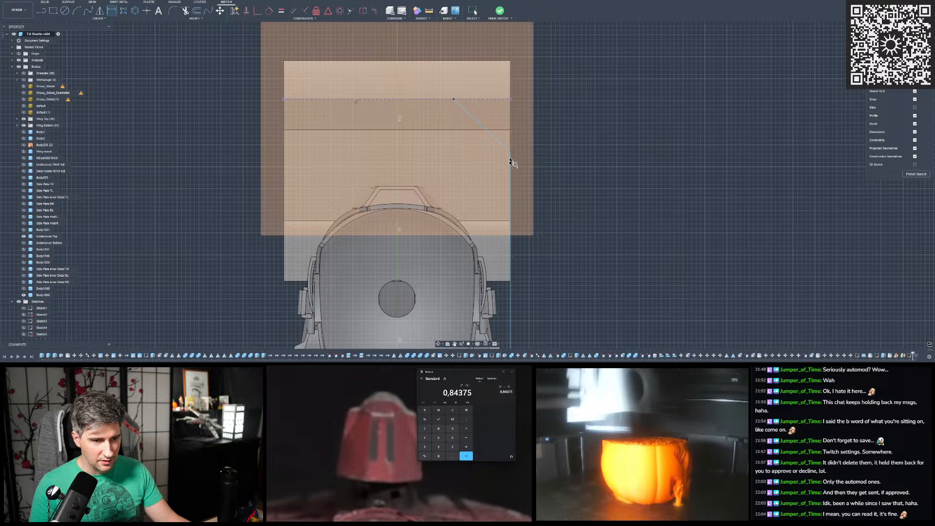
key(Escape)
- Shorten the vertical line to about 15 mm by moving its lower endpoint up
scroll(518, 179, down, 3)
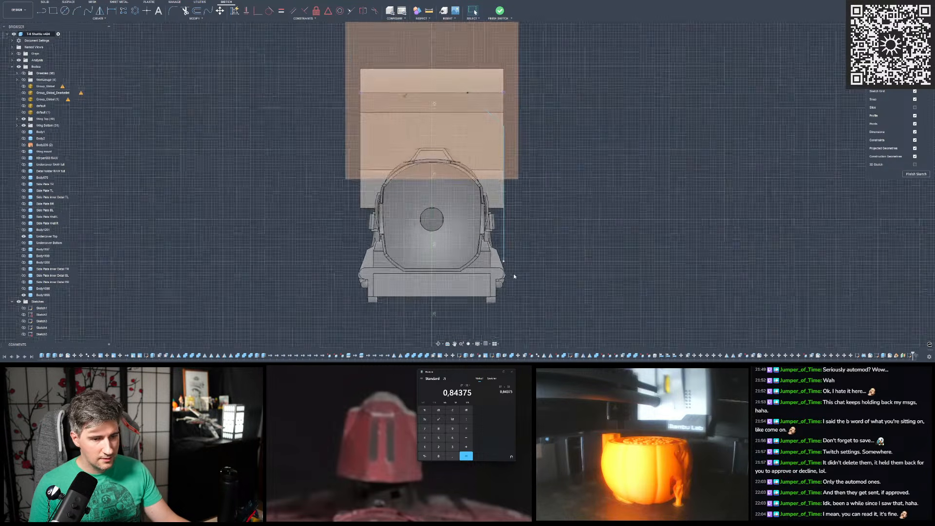
drag(505, 231, 503, 161)
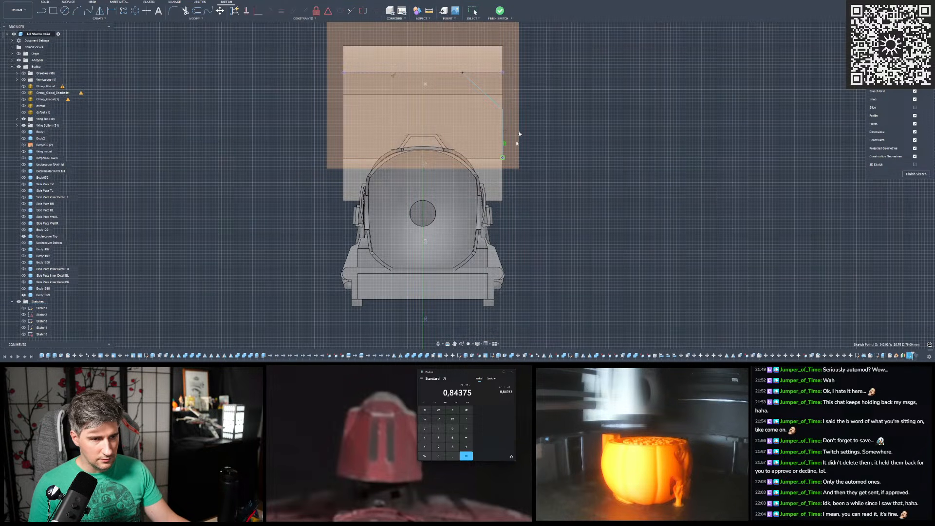
scroll(542, 94, up, 2)
- Bring up the reference screenshots of the old profile and dimension the vertical line's length at 32.31 mm
click(112, 10)
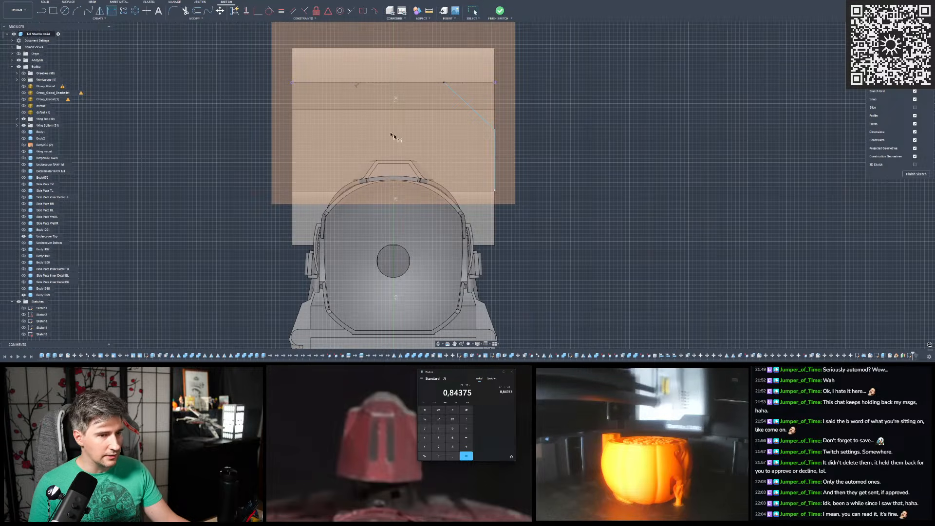
click(495, 157)
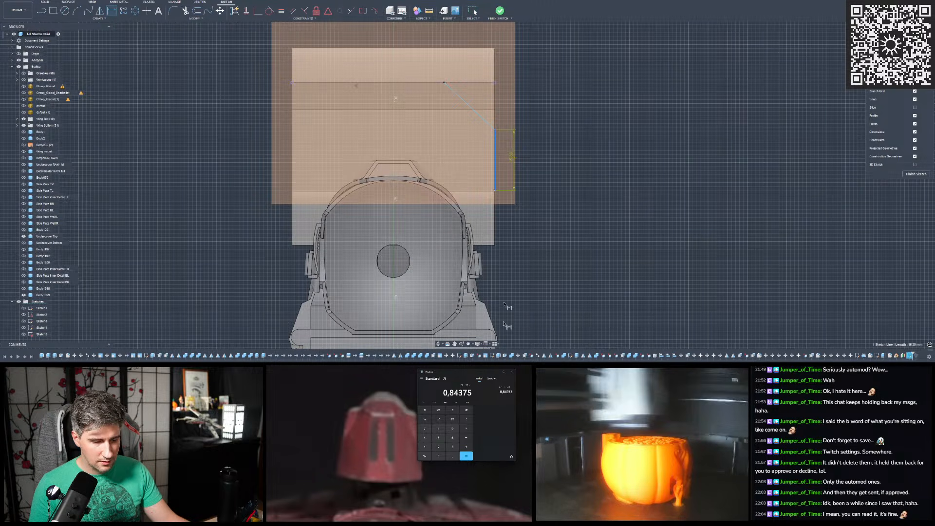
click(513, 157)
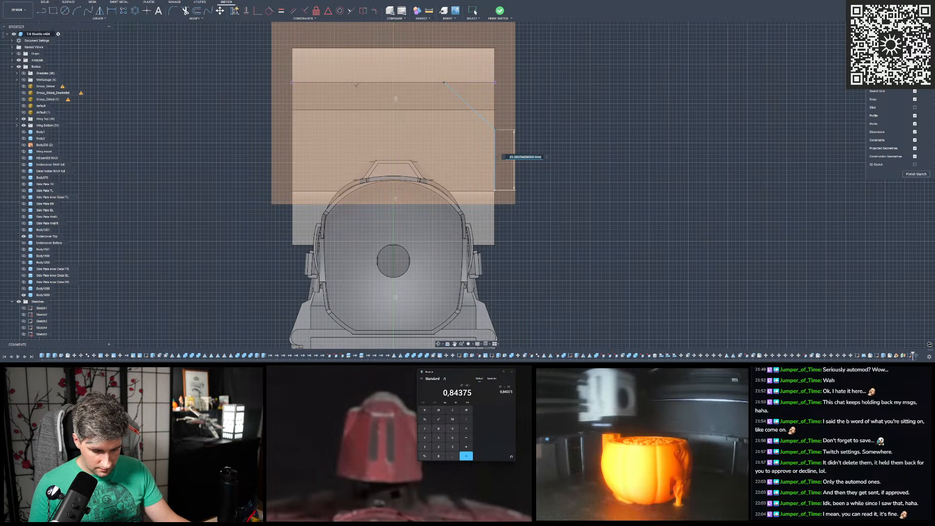
click(475, 522)
click(443, 513)
click(475, 522)
click(465, 514)
click(475, 523)
click(487, 514)
click(475, 523)
click(509, 514)
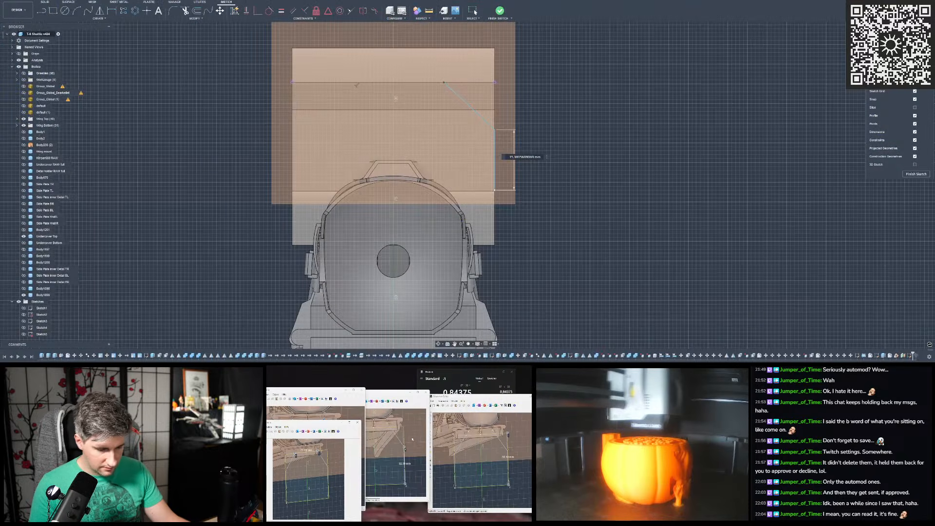
drag(321, 423, 322, 424)
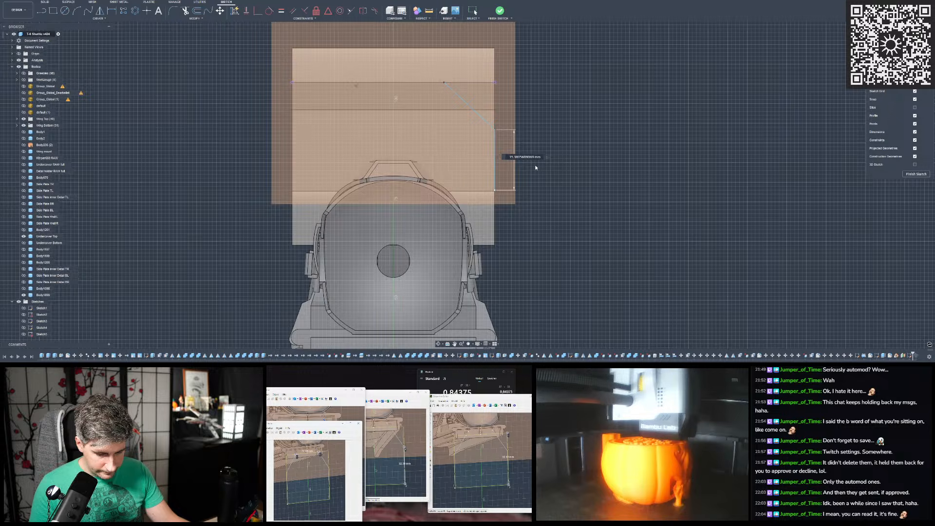
text(32.31)
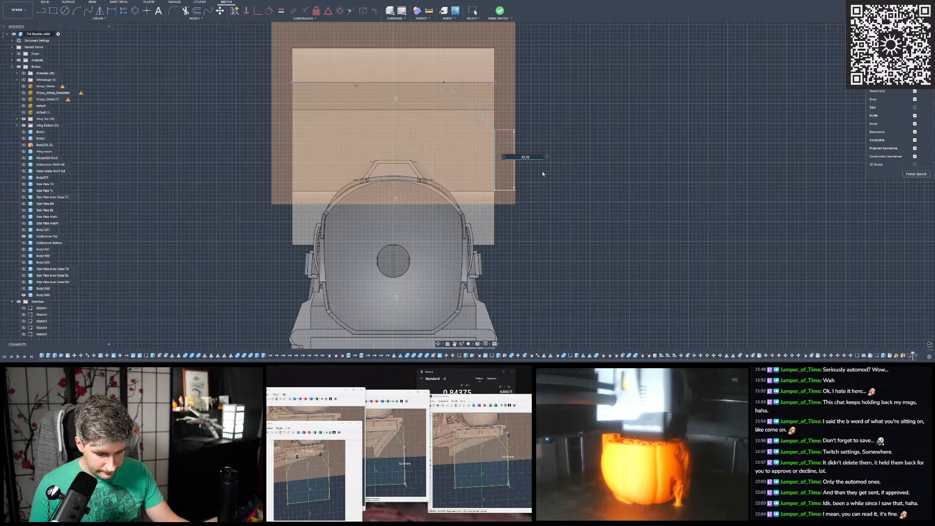
key(Return)
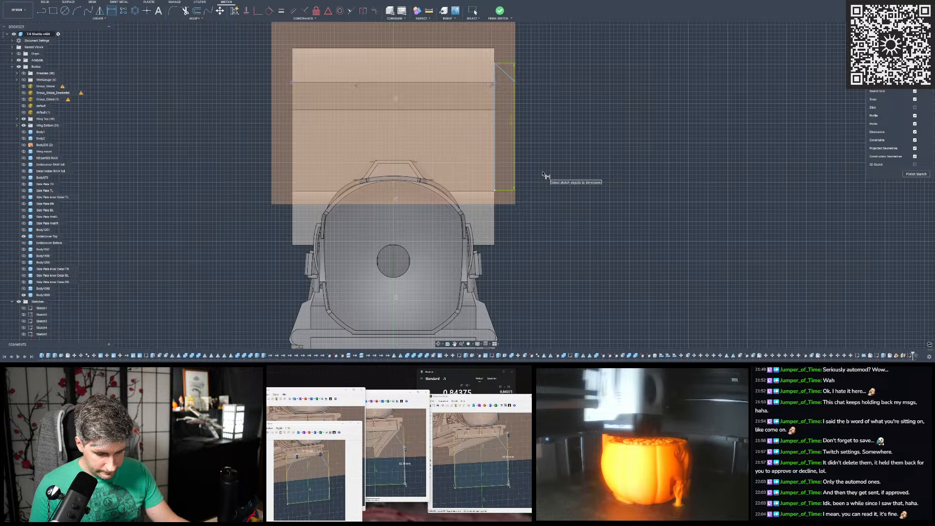
- Move the vertical line's upper corner below the projected edge and slide the diagonal's top end inward along that edge
key(Escape)
drag(495, 63, 495, 154)
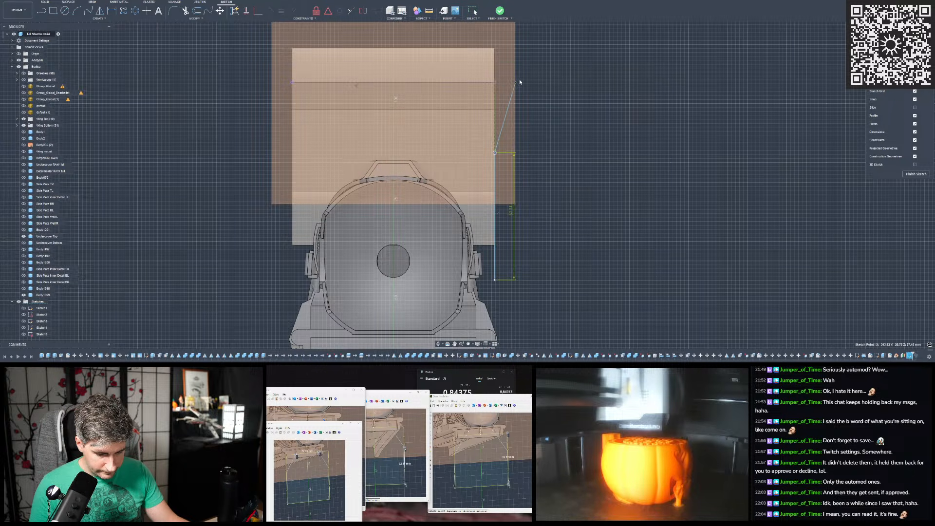
drag(515, 81, 437, 82)
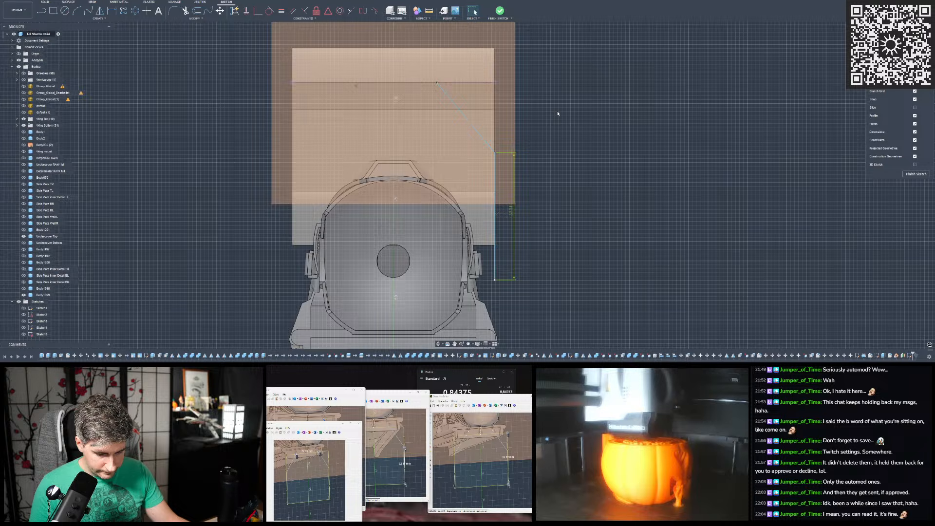
- Draw a vertical line straight up from the midpoint of the projected edge
middle_drag(405, 60, 460, 78)
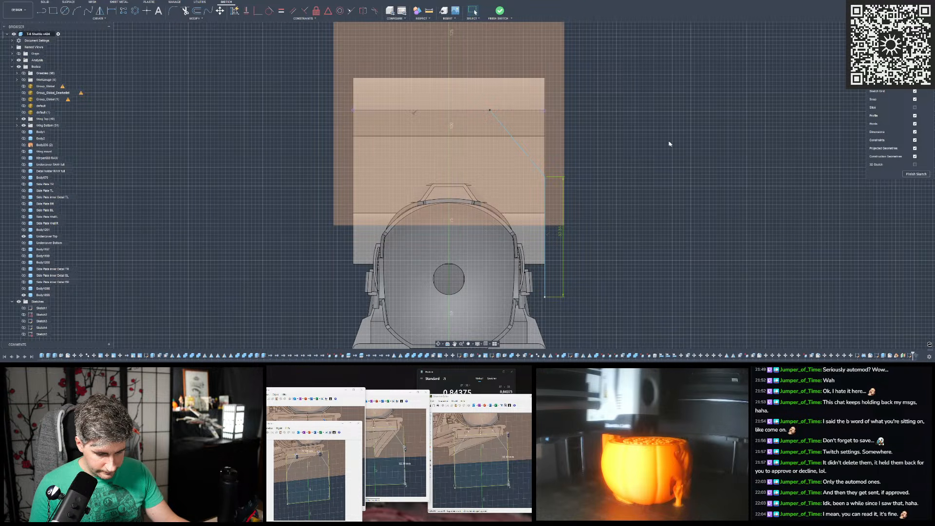
scroll(721, 169, down, 2)
scroll(505, 99, up, 4)
scroll(450, 97, down, 3)
scroll(620, 135, up, 2)
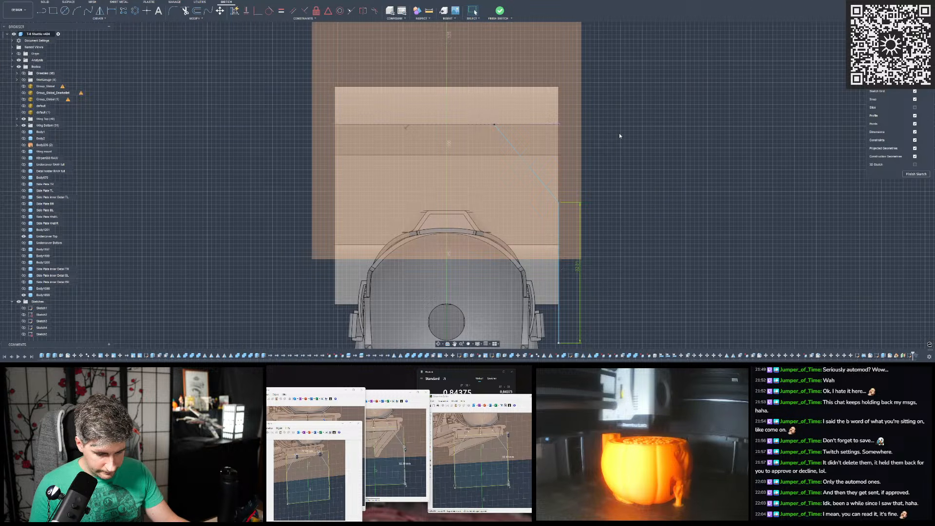
scroll(618, 133, down, 2)
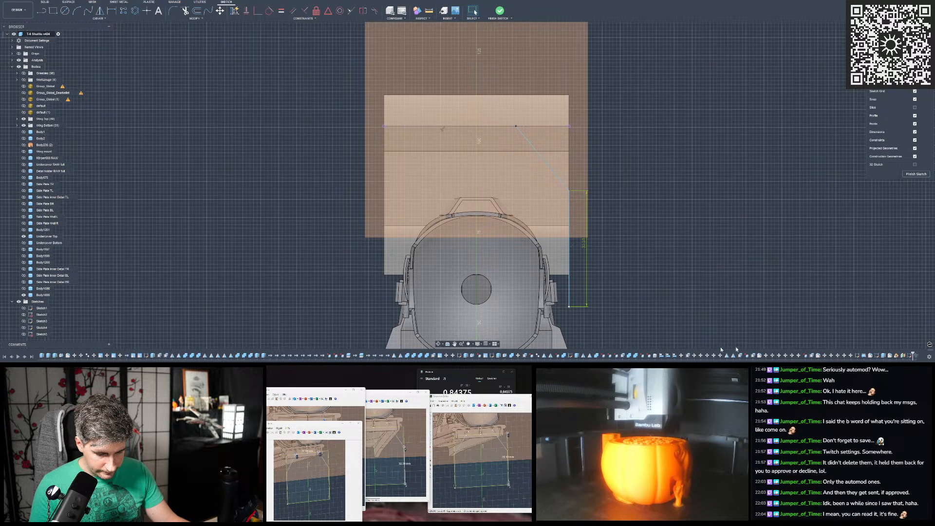
scroll(606, 209, down, 1)
scroll(623, 157, up, 1)
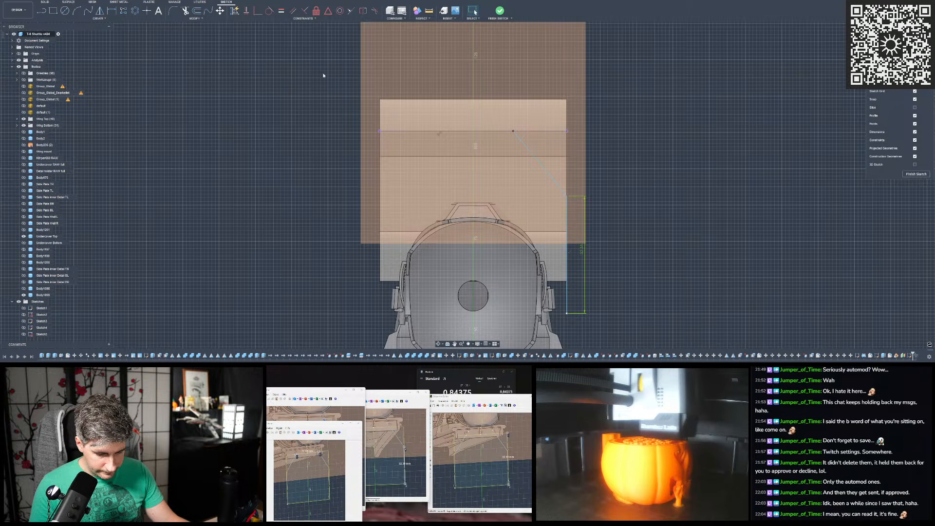
key(l)
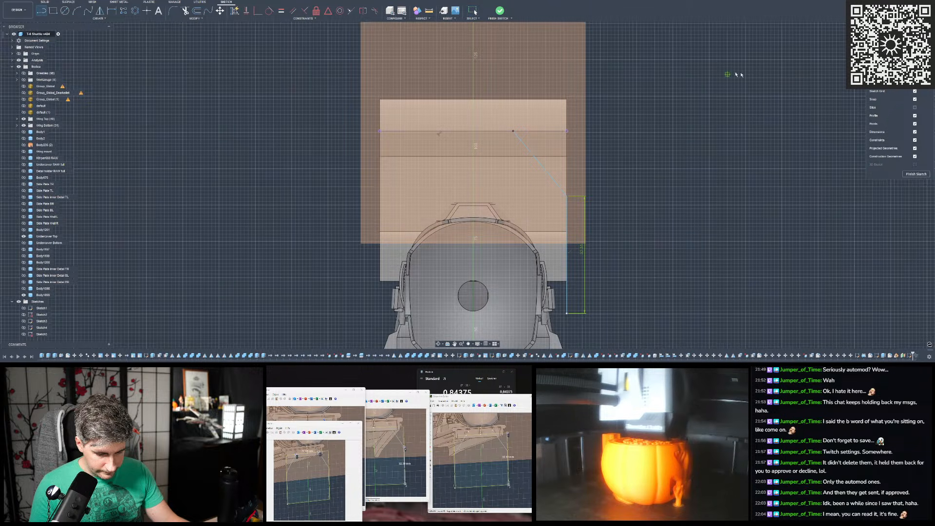
click(475, 131)
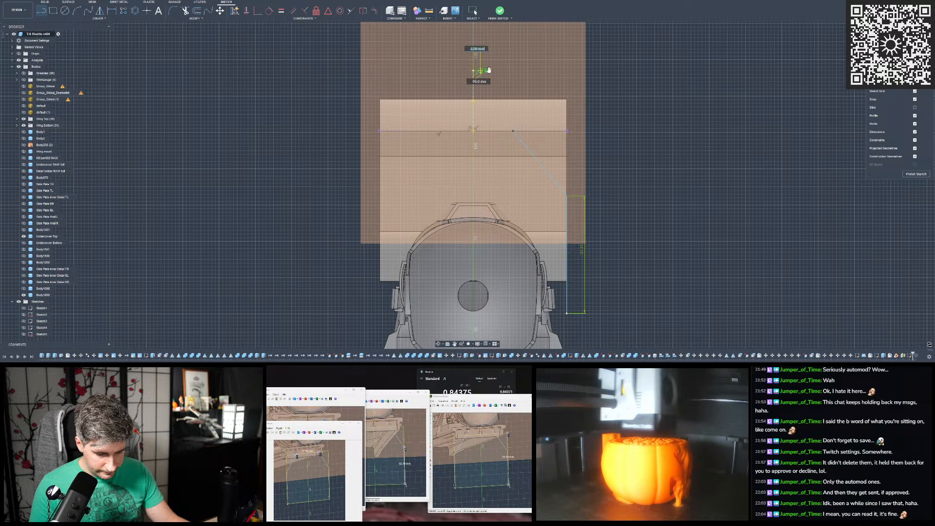
click(475, 71)
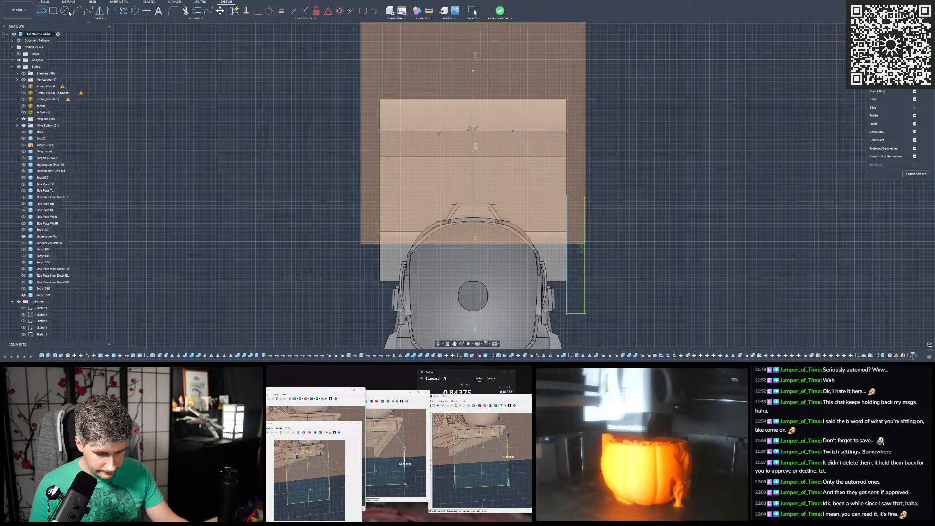
- Dimension the vertical distance from the projected edge's outer end to the vertical line's lower endpoint as 50 mm
click(113, 11)
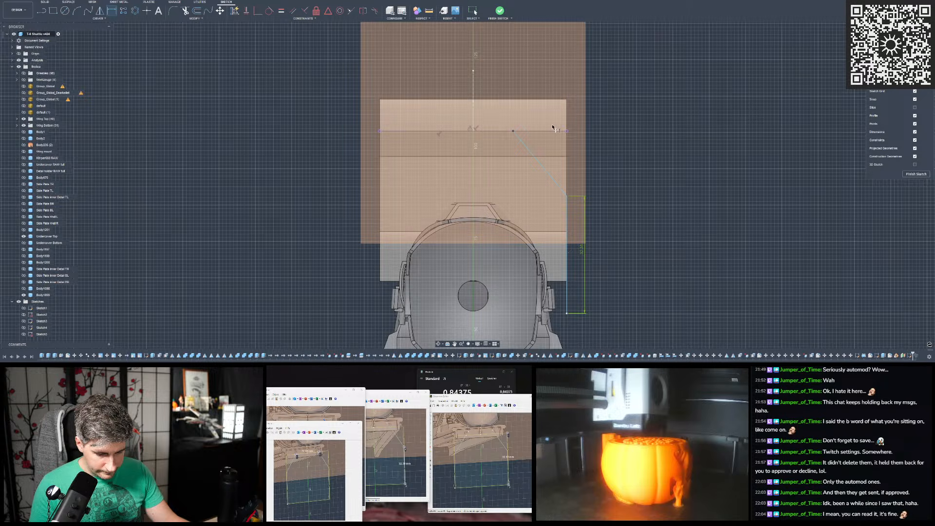
click(566, 130)
click(566, 313)
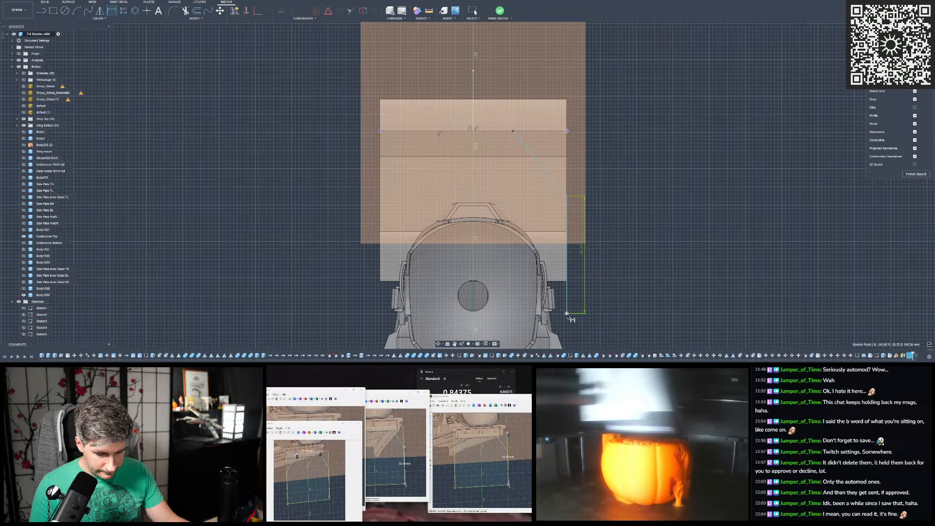
click(623, 227)
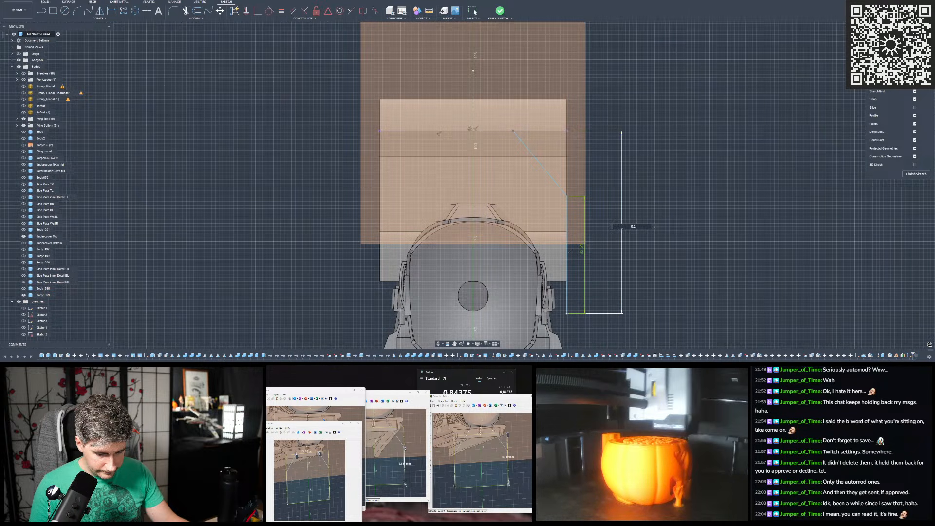
text(d50.3)
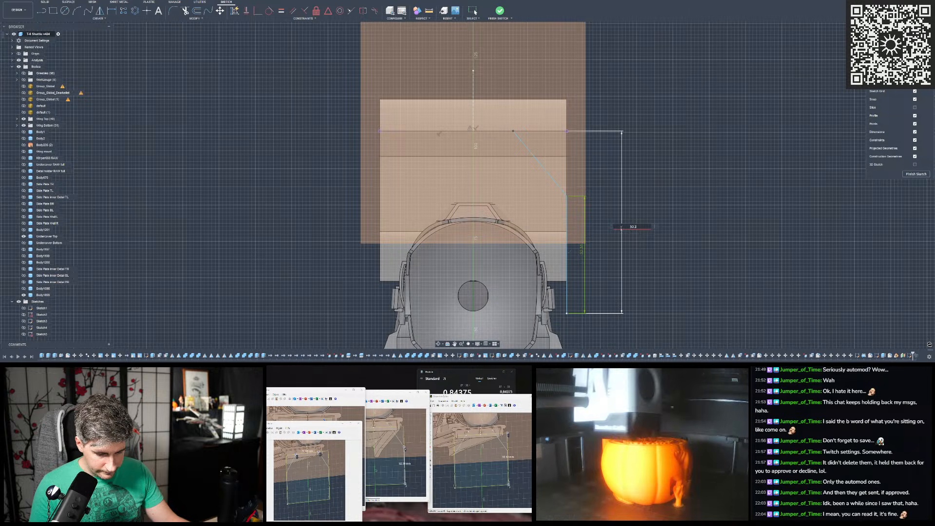
key(Return)
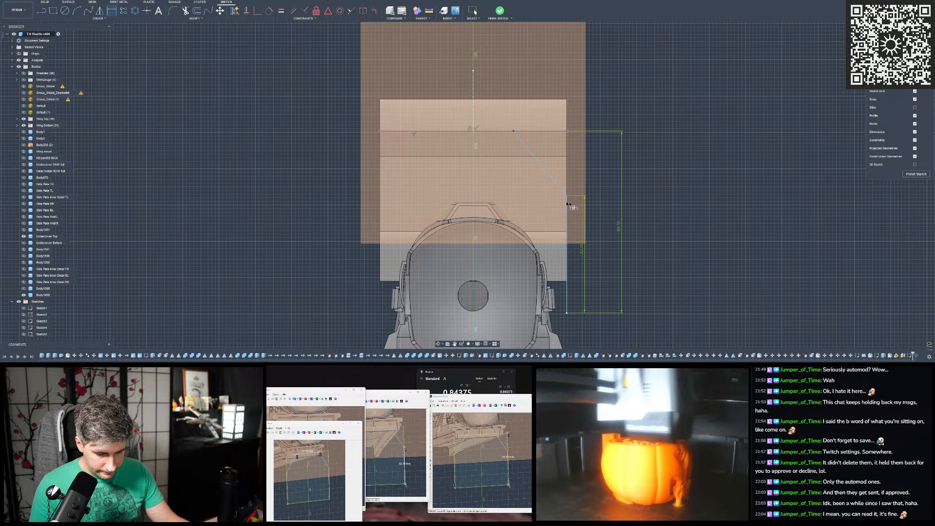
- Set the angle between the vertical line and the diagonal to 146 degrees
click(567, 207)
click(550, 177)
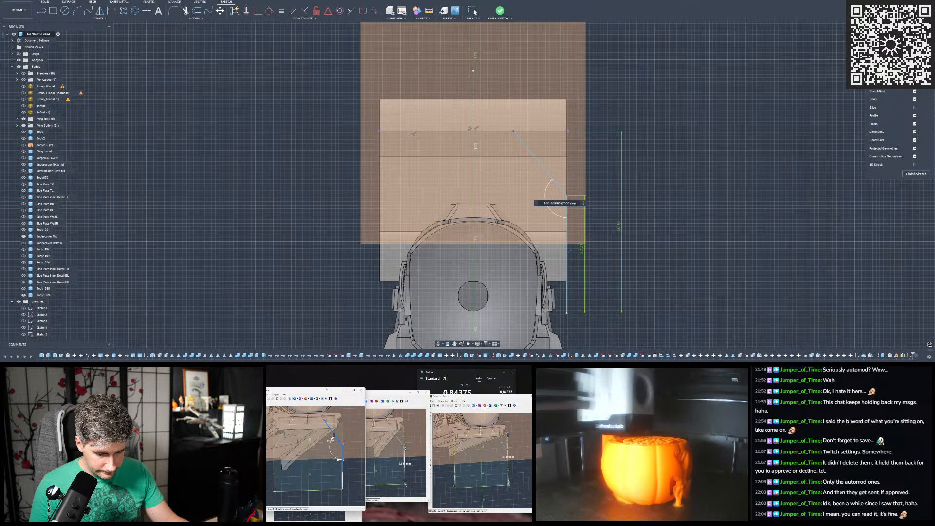
text(140.4)
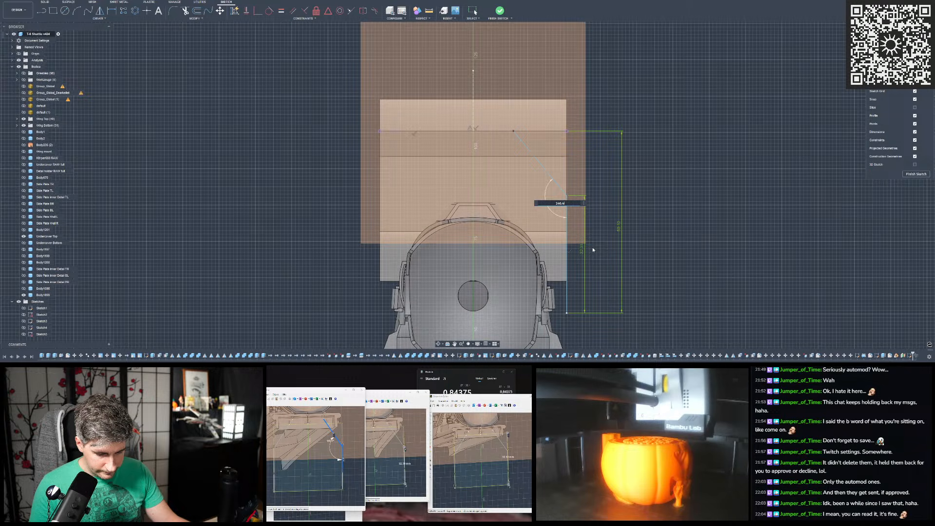
key(Return)
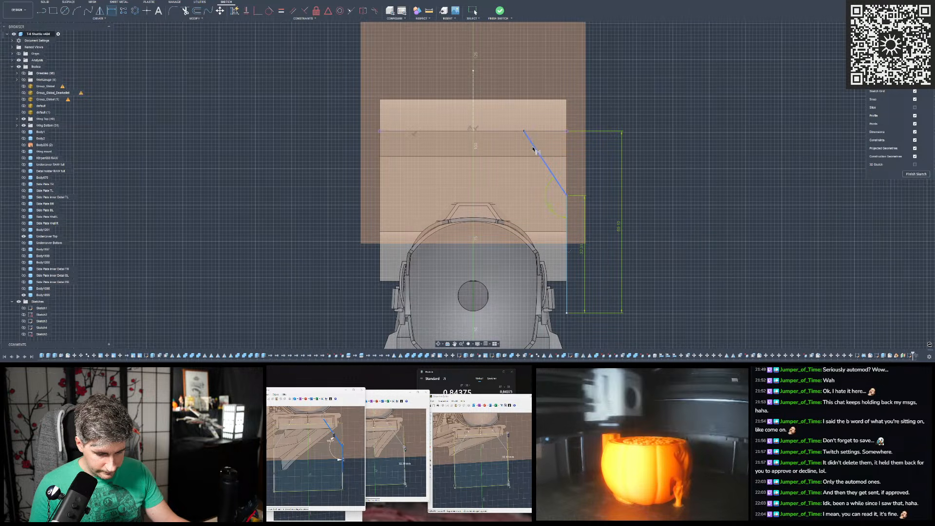
- Draw a line about 25 mm straight down from the vertical line's lower endpoint and continue it horizontally outward
scroll(565, 205, down, 3)
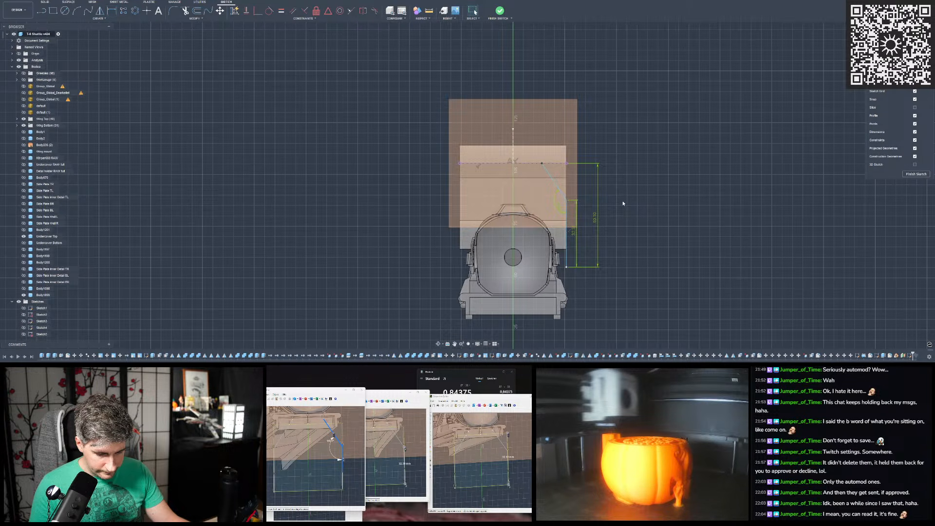
click(42, 11)
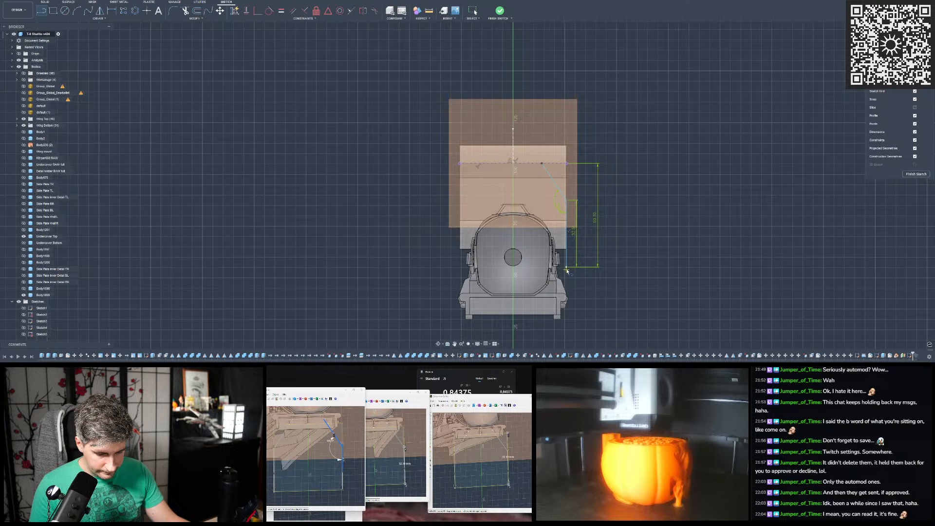
click(567, 268)
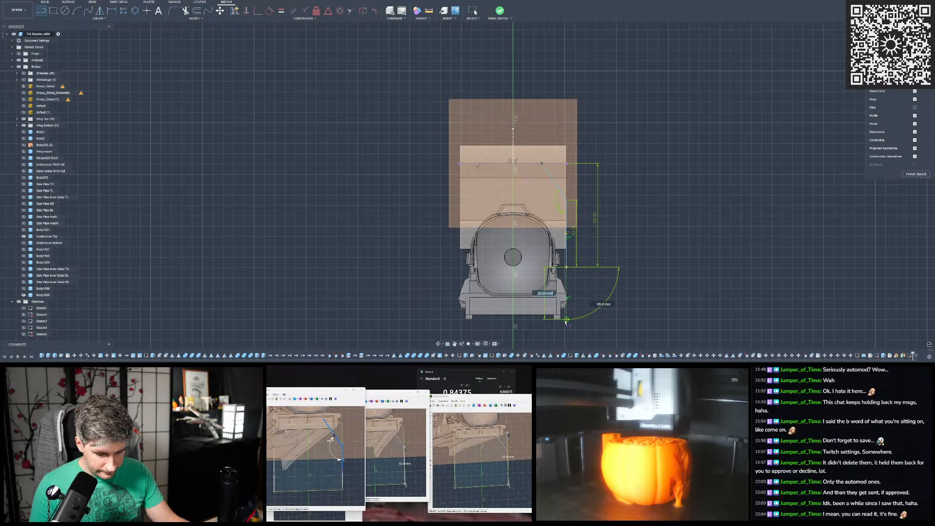
click(566, 319)
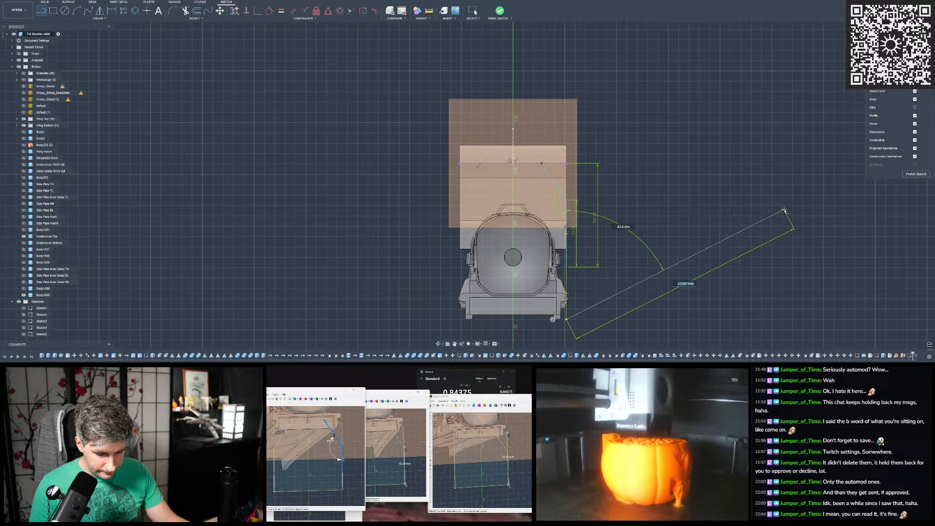
scroll(580, 315, up, 3)
scroll(598, 291, down, 1)
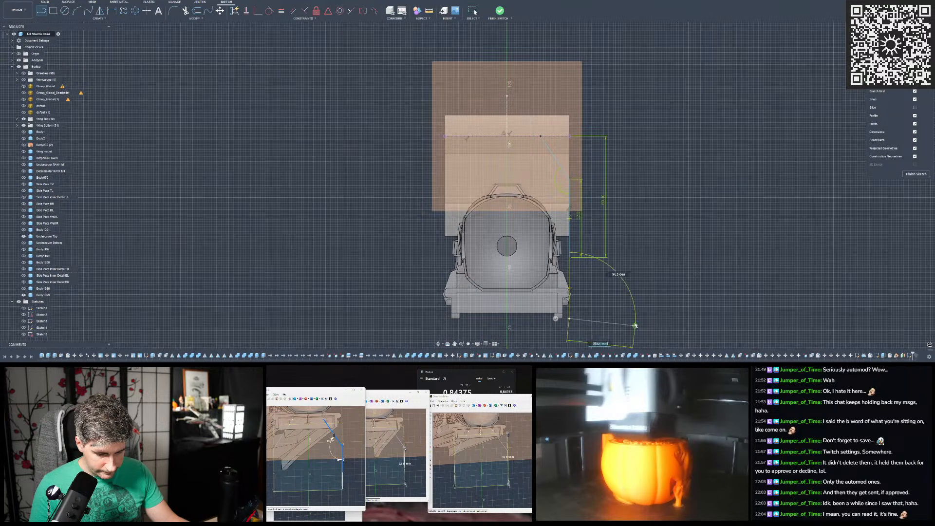
key(Return)
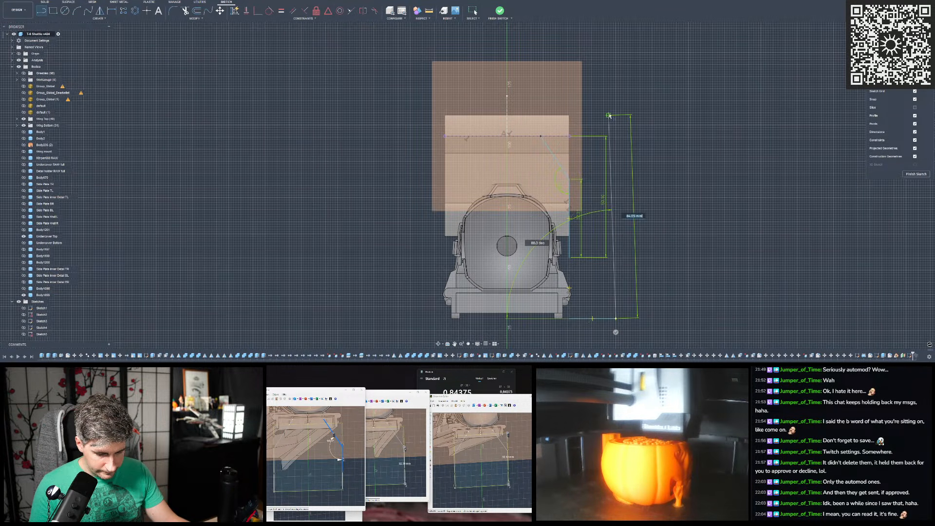
- Close the profile with lines up past the wing, inward and down to the diagonal's top end, and trim the overshooting line
click(616, 77)
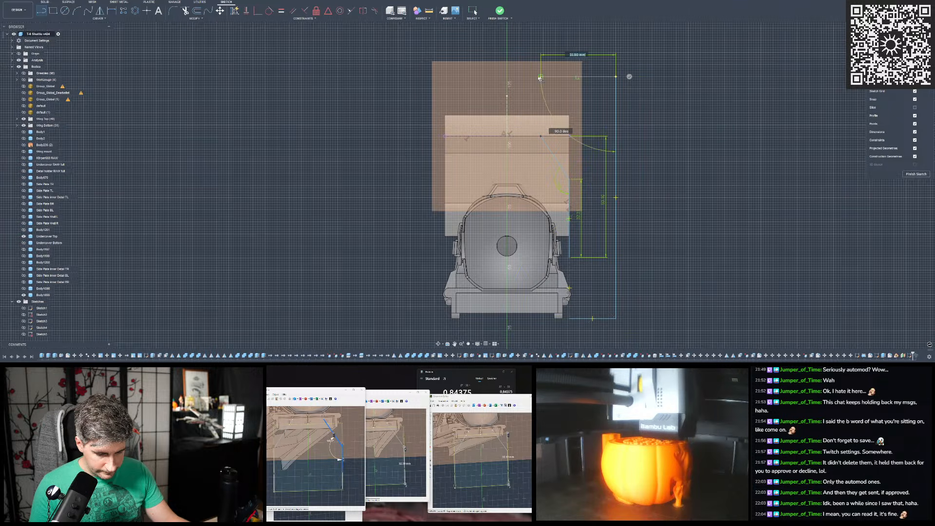
click(523, 67)
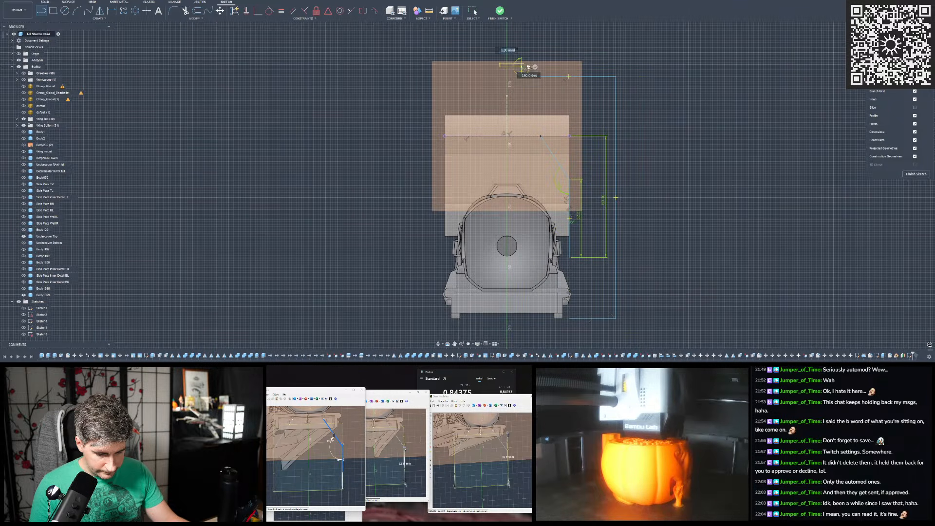
click(521, 53)
click(542, 136)
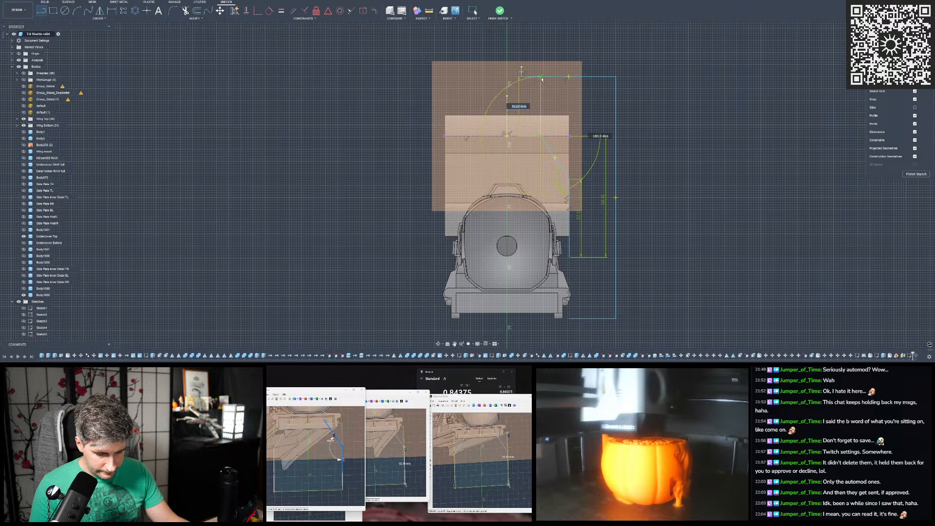
click(541, 76)
key(Escape)
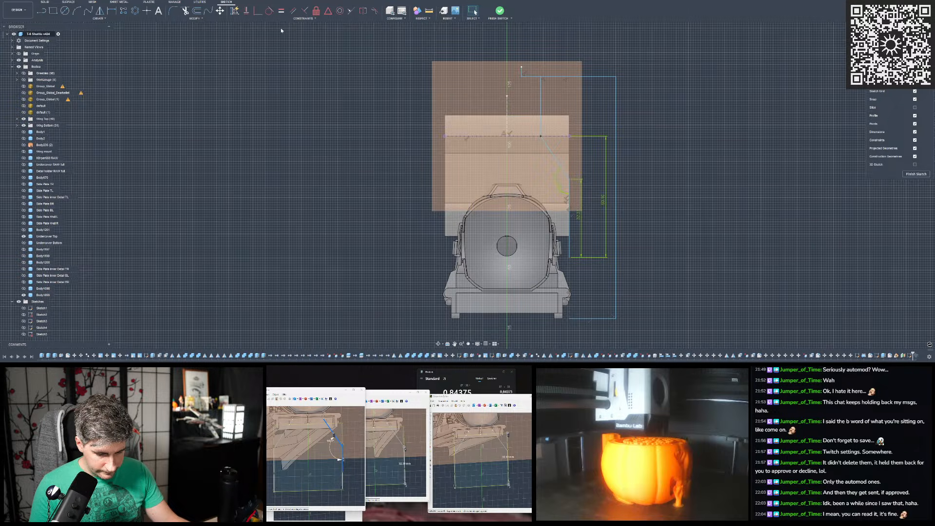
click(524, 73)
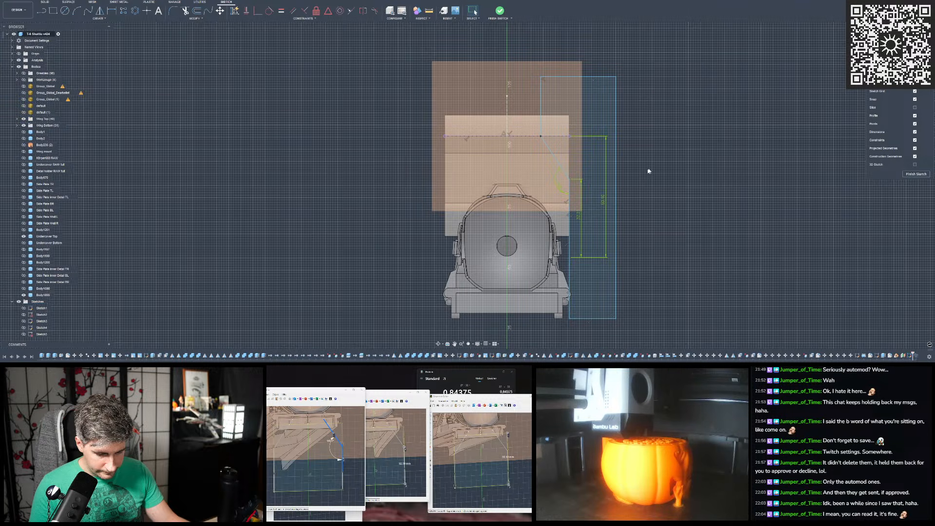
- Mirror the closed profile about the vertical line at the projected edge's midpoint and finish the sketch
mouse_move(530, 67)
mouse_down()
mouse_move(605, 203)
mouse_move(648, 335)
mouse_up()
click(100, 11)
click(905, 77)
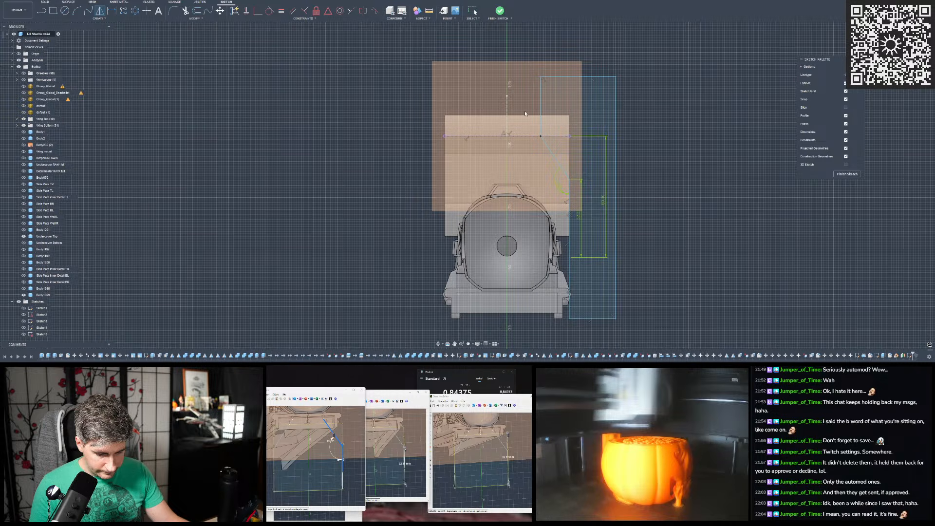
click(507, 111)
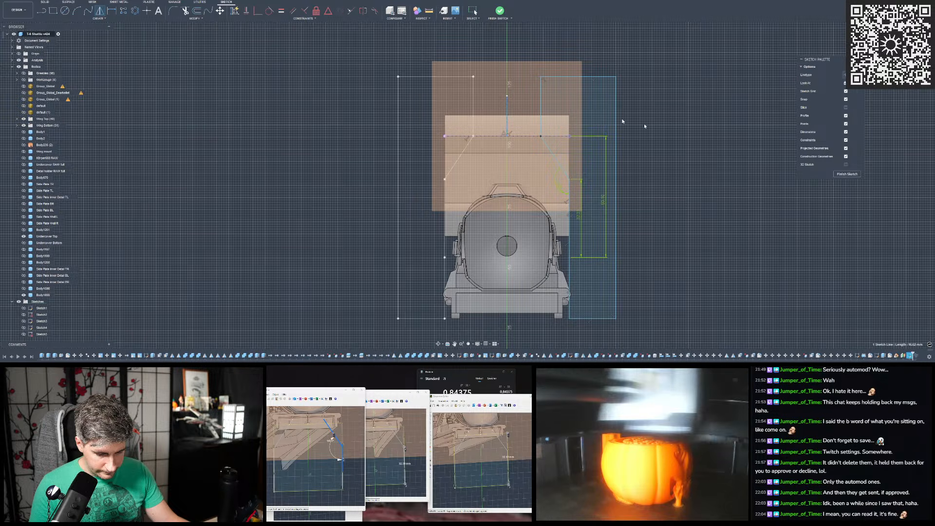
click(905, 85)
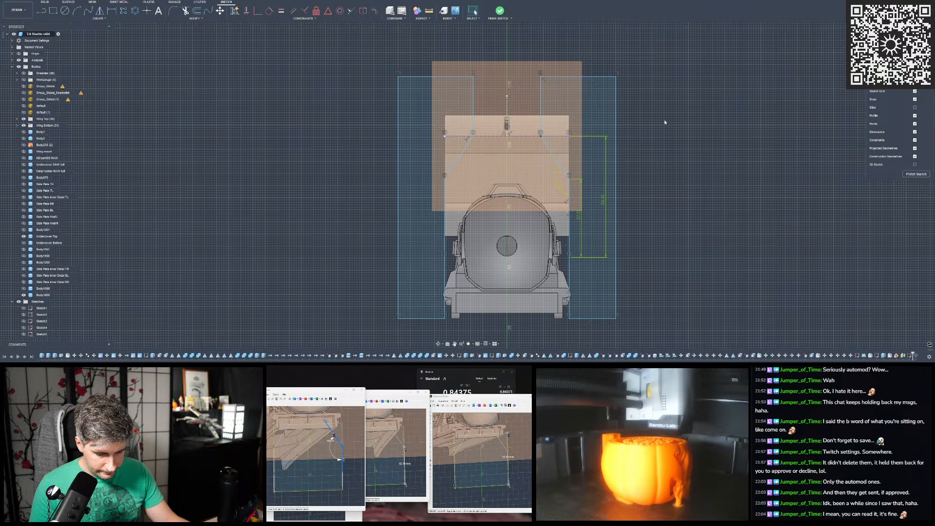
mouse_move(595, 120)
shift+middle_down()
mouse_move(635, 121)
mouse_move(625, 111)
mouse_move(595, 119)
mouse_move(607, 122)
mouse_move(496, 38)
shift+middle_up()
click(497, 13)
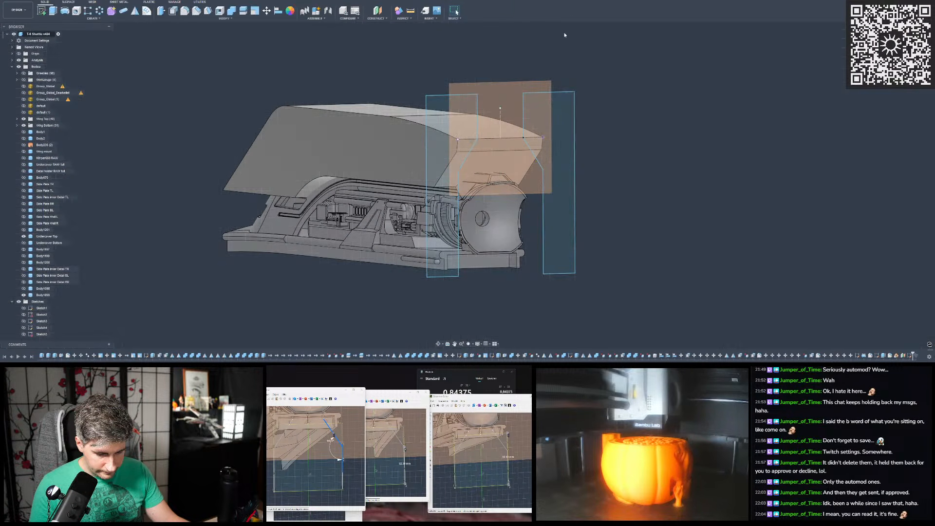
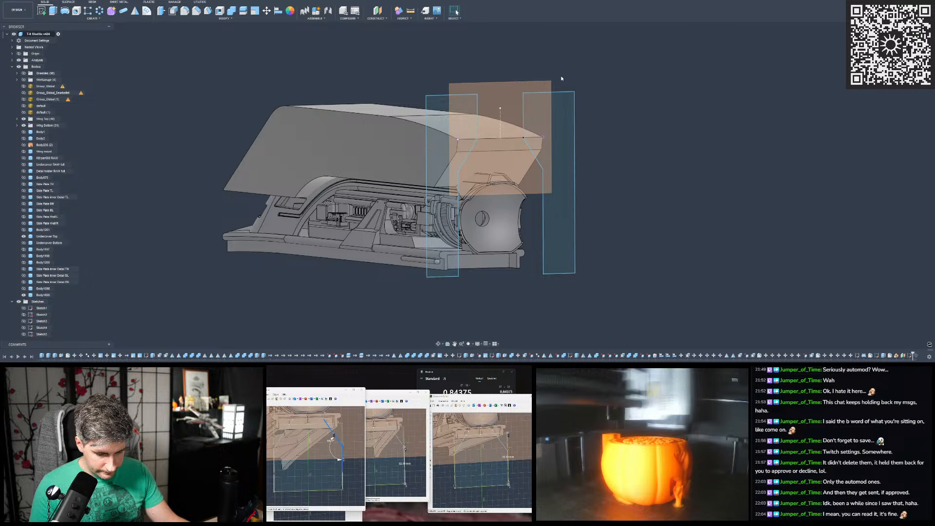
- Check the mirrored profiles against the default scan mesh, toggling the hull cover's visibility, and restore the original visibility
scroll(471, 130, up, 3)
mouse_move(471, 131)
shift+middle_down()
mouse_move(444, 129)
mouse_move(495, 136)
mouse_move(502, 130)
mouse_move(492, 122)
mouse_move(484, 135)
mouse_move(531, 138)
mouse_move(458, 130)
shift+middle_up()
scroll(491, 116, down, 3)
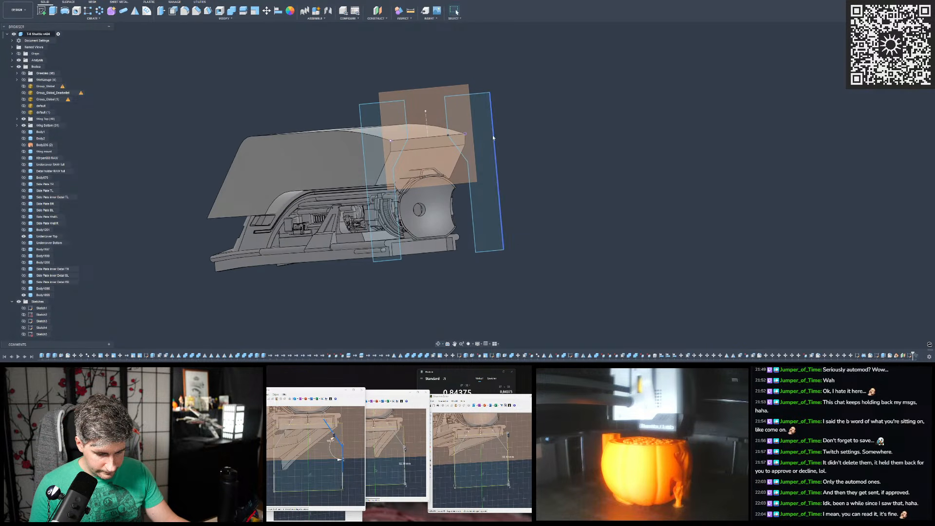
shift+middle_drag(484, 194, 397, 167)
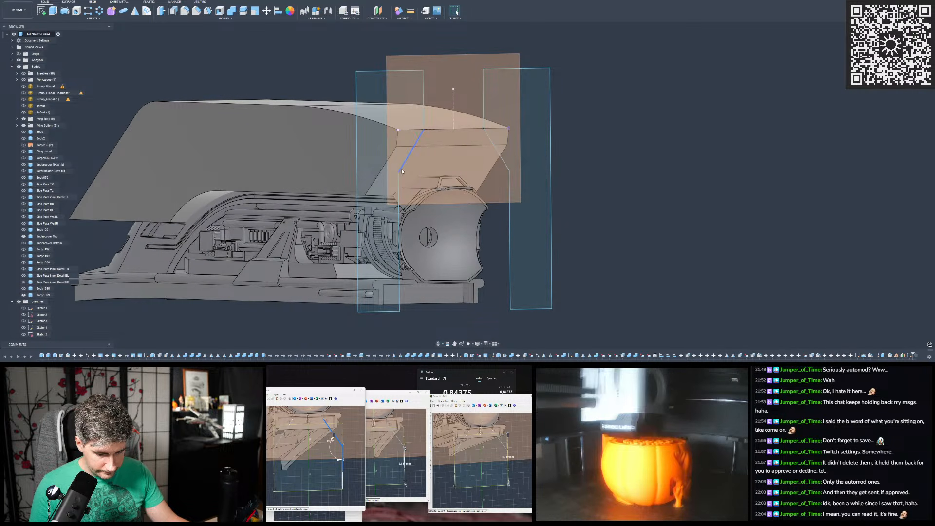
click(23, 105)
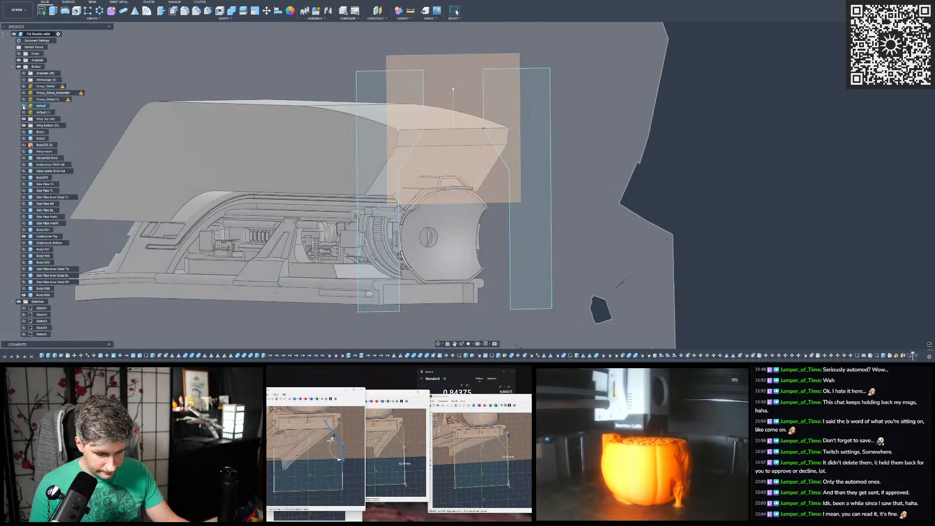
scroll(24, 285, down, 2)
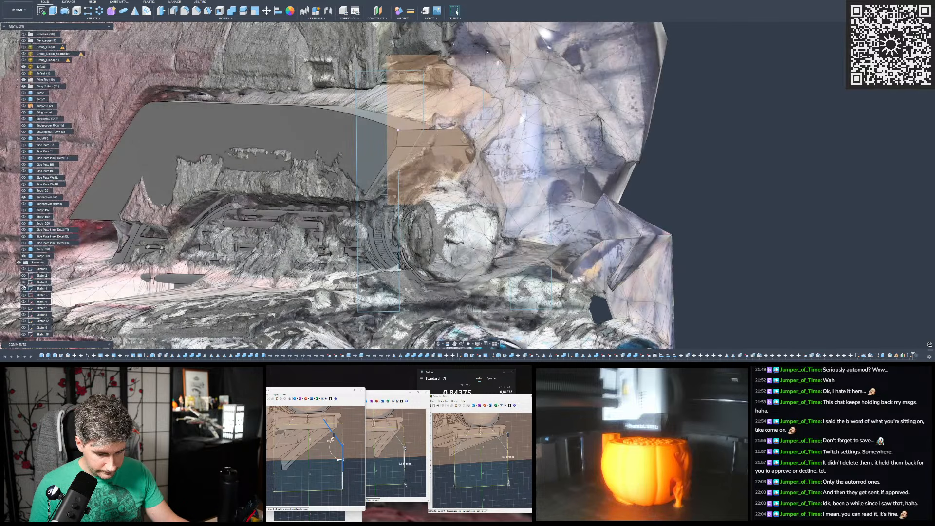
click(23, 282)
mouse_move(284, 191)
shift+middle_down()
mouse_move(336, 198)
mouse_move(233, 190)
mouse_move(282, 189)
shift+middle_up()
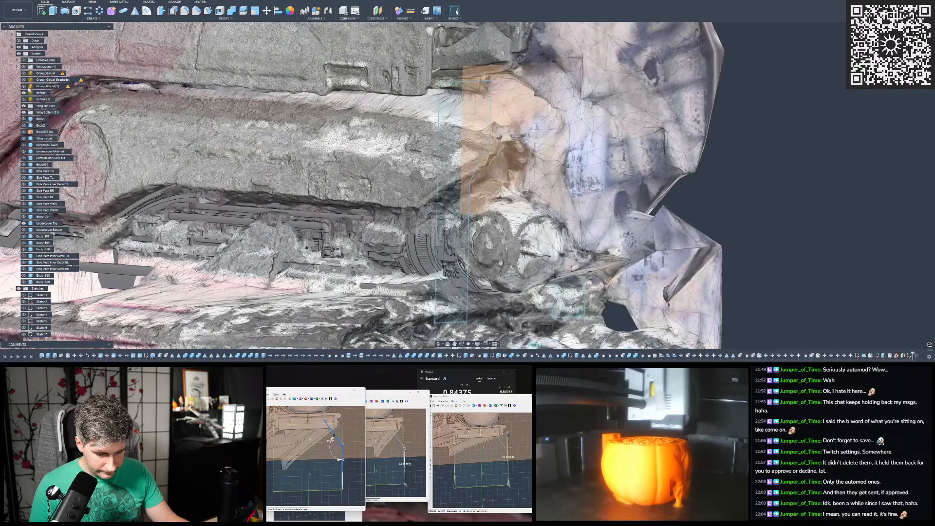
click(24, 93)
click(23, 282)
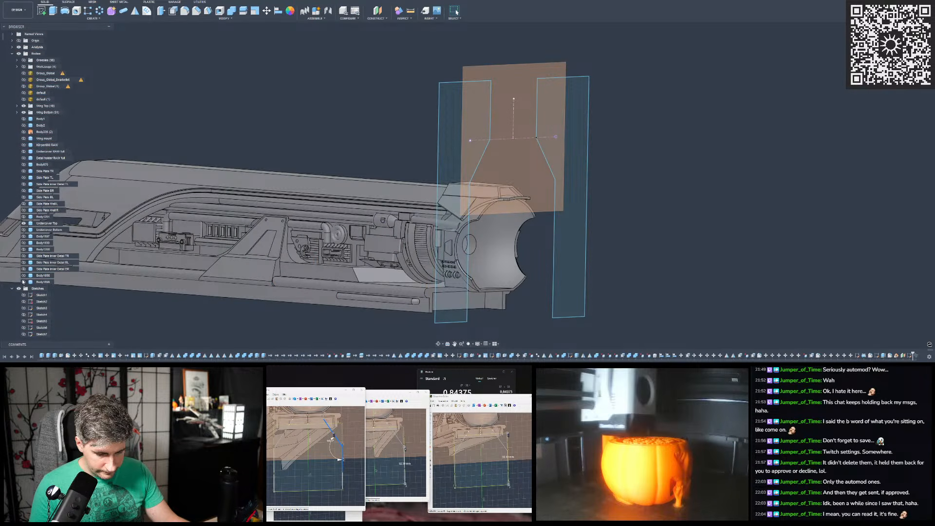
shift+middle_drag(563, 214, 363, 128)
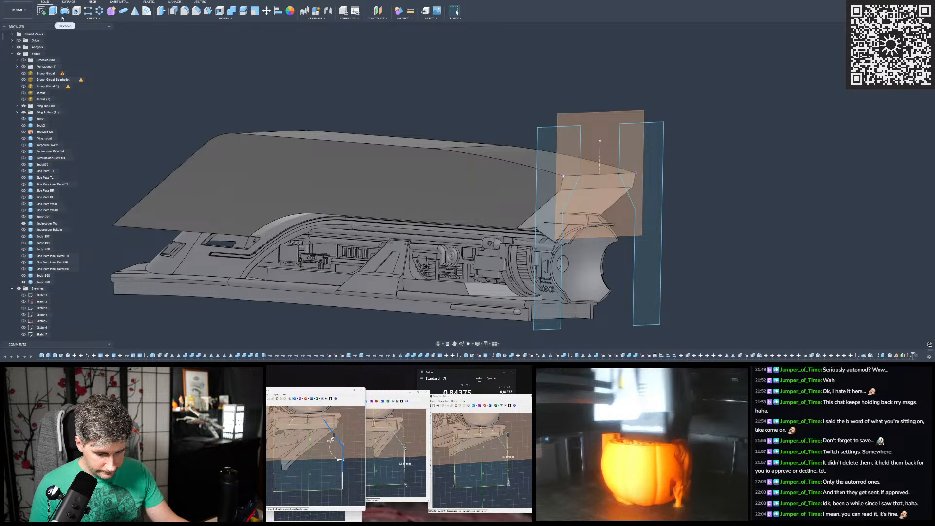
- Set up a sweep of both mirrored profiles with Perpendicular orientation along the cover's long top side edge
click(97, 19)
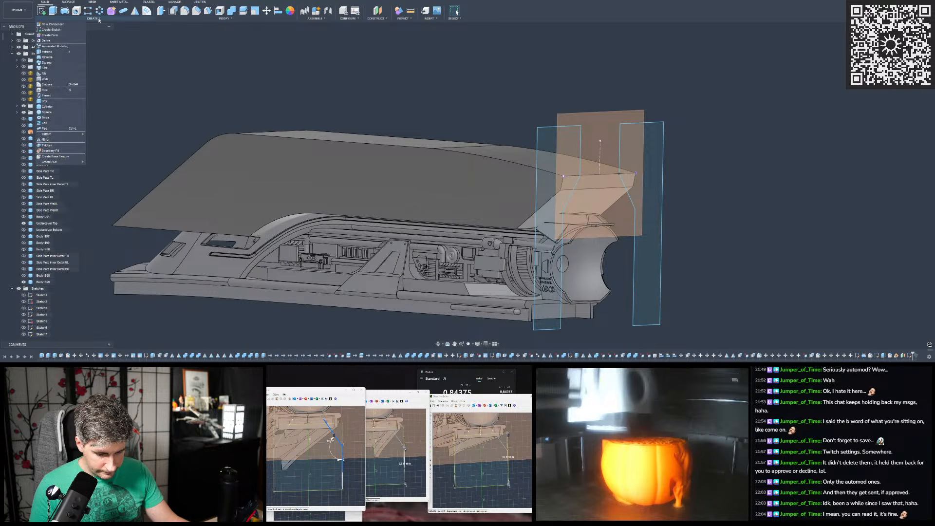
click(47, 63)
click(564, 154)
click(644, 160)
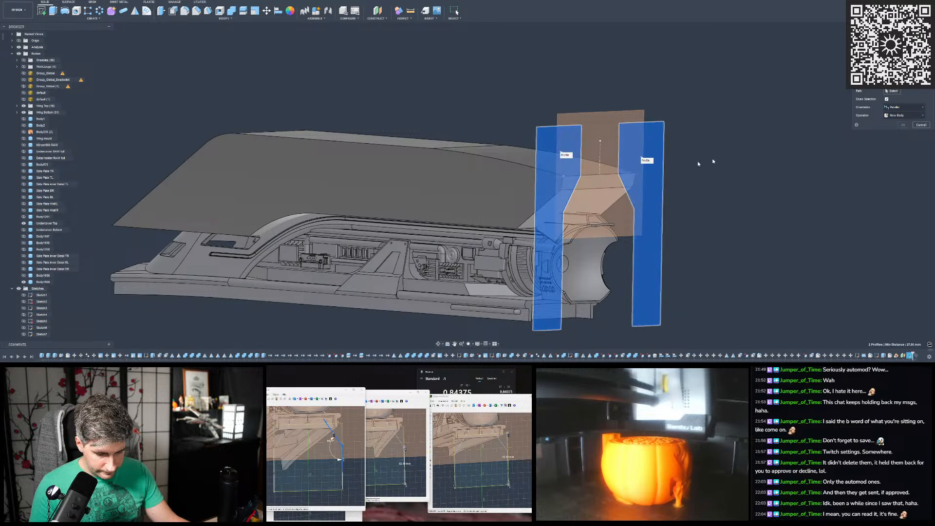
click(905, 107)
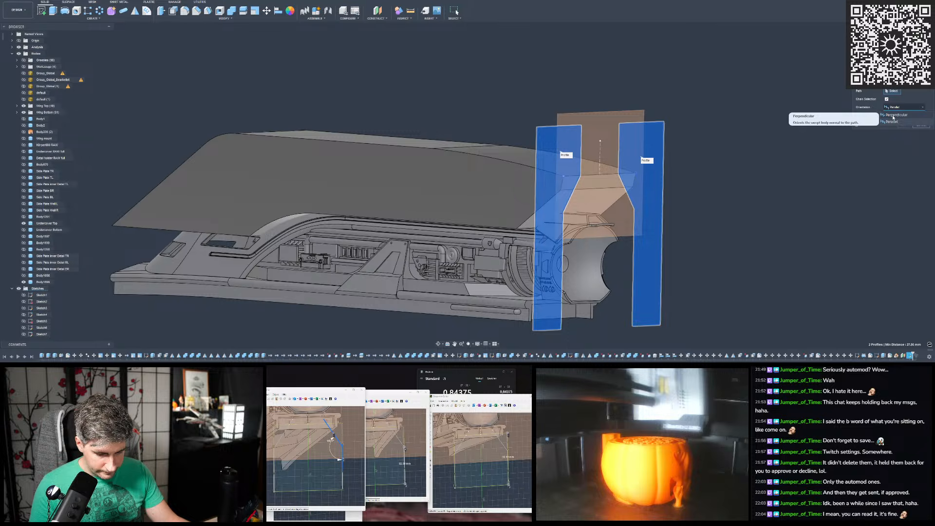
click(893, 118)
shift+middle_drag(736, 156, 436, 175)
click(623, 198)
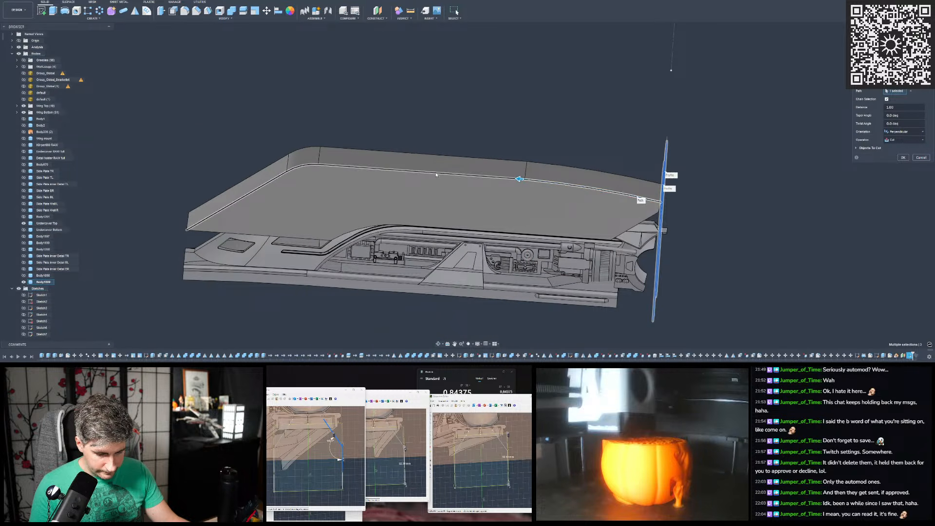
click(435, 174)
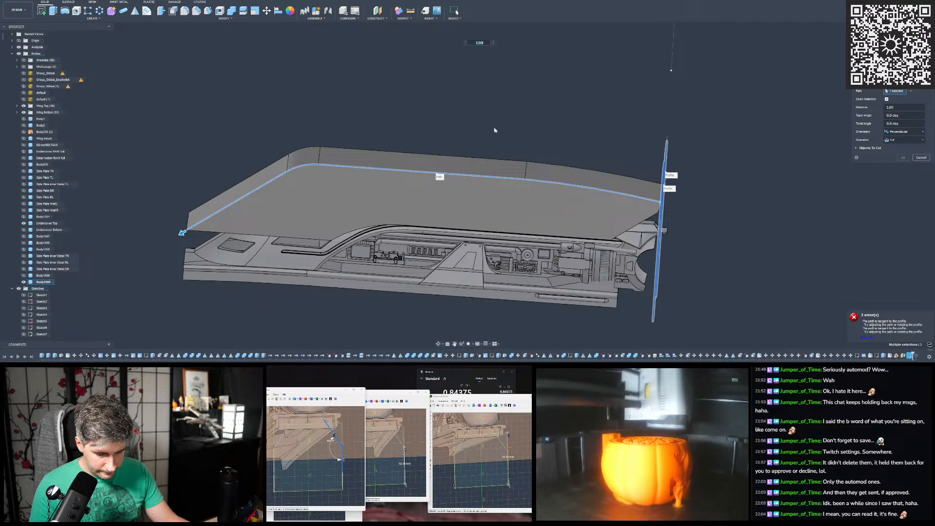
- Try Parallel orientation for the sweep along the cover's top side edge
shift+middle_drag(762, 213, 728, 191)
scroll(504, 201, up, 3)
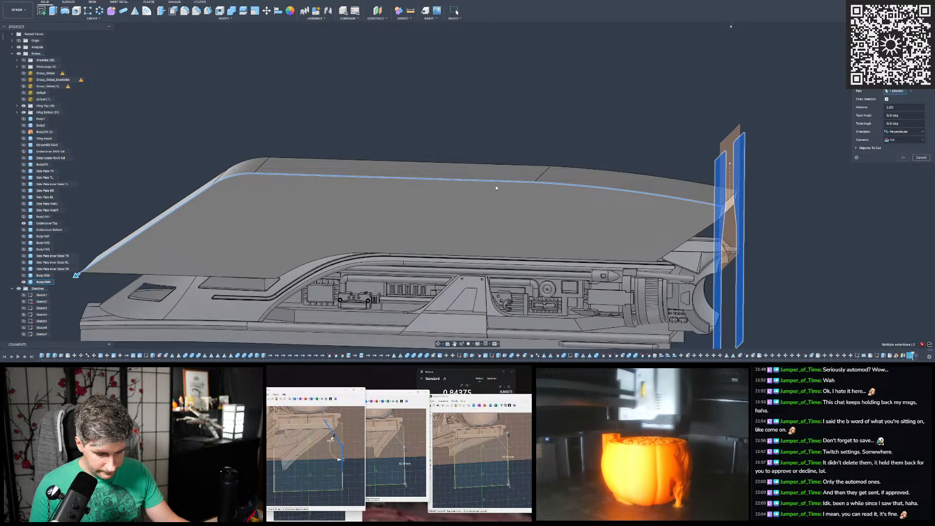
scroll(496, 188, down, 8)
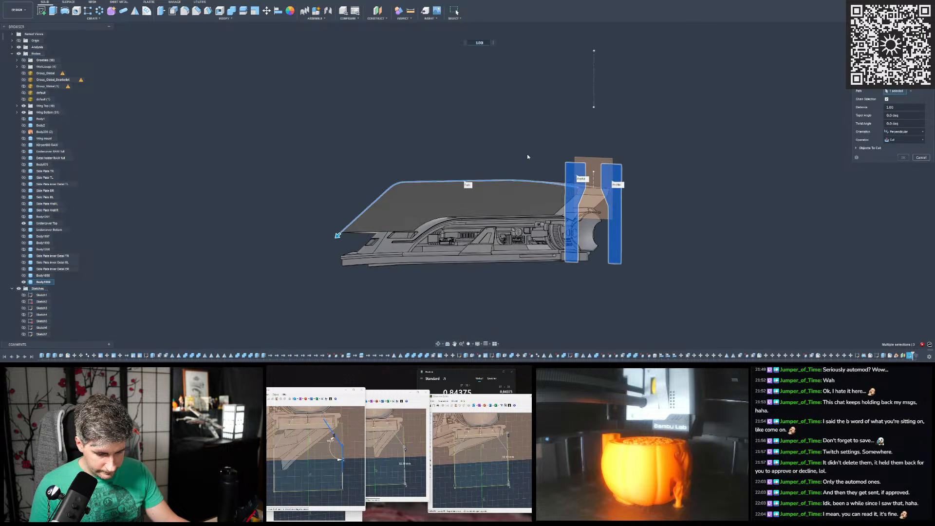
shift+middle_drag(527, 156, 565, 170)
scroll(497, 188, up, 3)
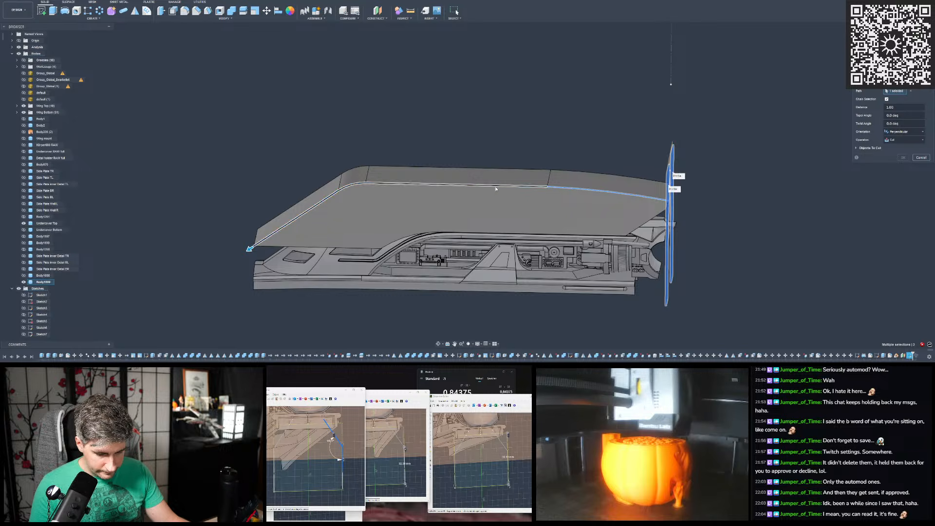
click(495, 188)
mouse_move(496, 188)
shift+middle_down()
mouse_move(470, 170)
mouse_move(505, 172)
shift+middle_up()
click(899, 132)
click(896, 145)
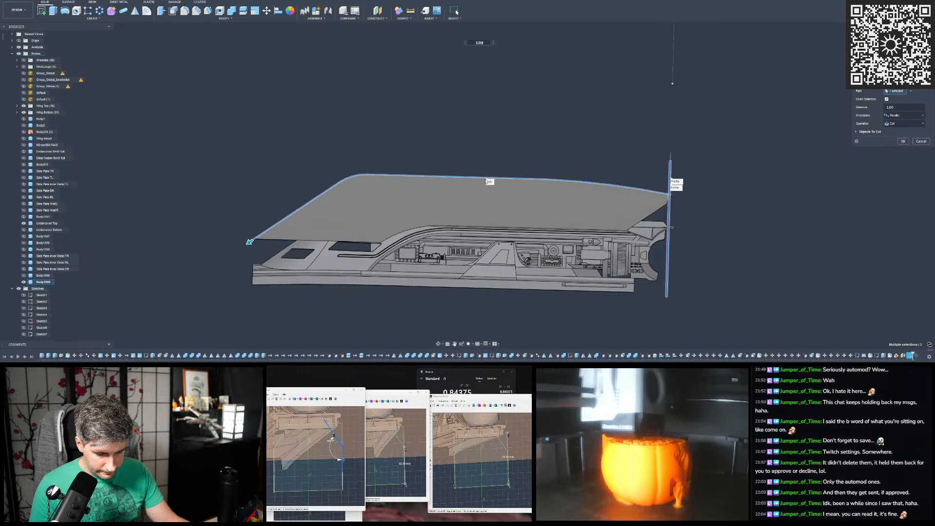
- Examine the parallel sweep's cut preview from the side and both ends of the hull cover
shift+middle_drag(489, 182, 428, 188)
scroll(348, 172, down, 3)
scroll(347, 172, down, 1)
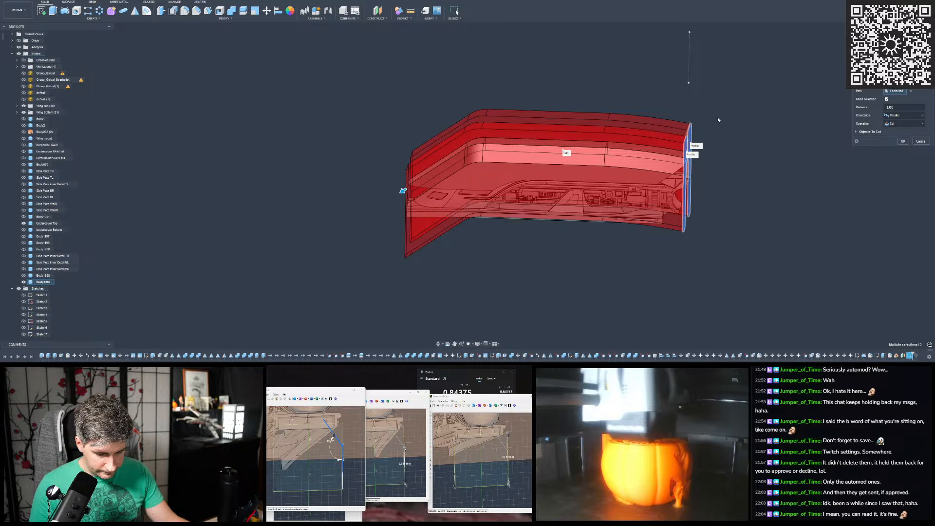
scroll(476, 160, down, 3)
scroll(662, 108, up, 5)
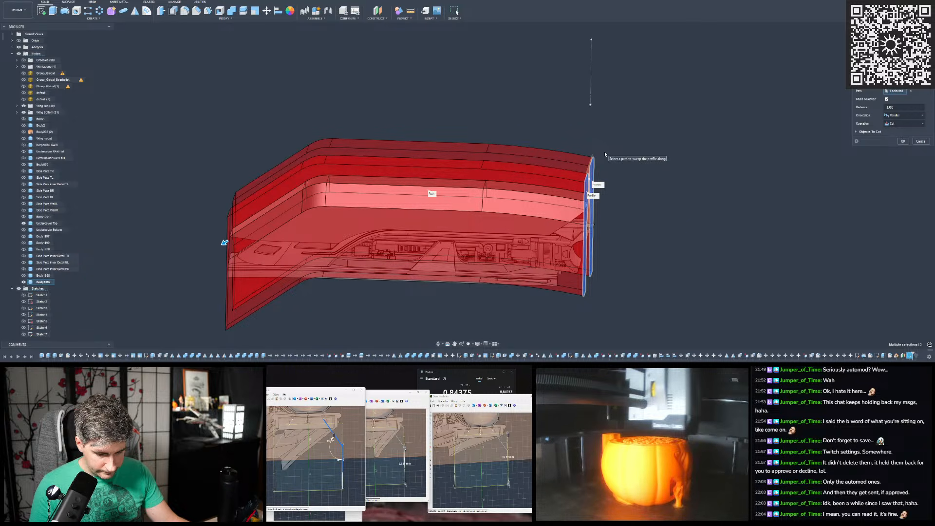
scroll(610, 152, down, 3)
scroll(610, 152, up, 2)
shift+middle_drag(610, 152, 580, 141)
shift+middle_drag(314, 249, 262, 253)
shift+middle_drag(450, 170, 530, 147)
scroll(528, 162, up, 2)
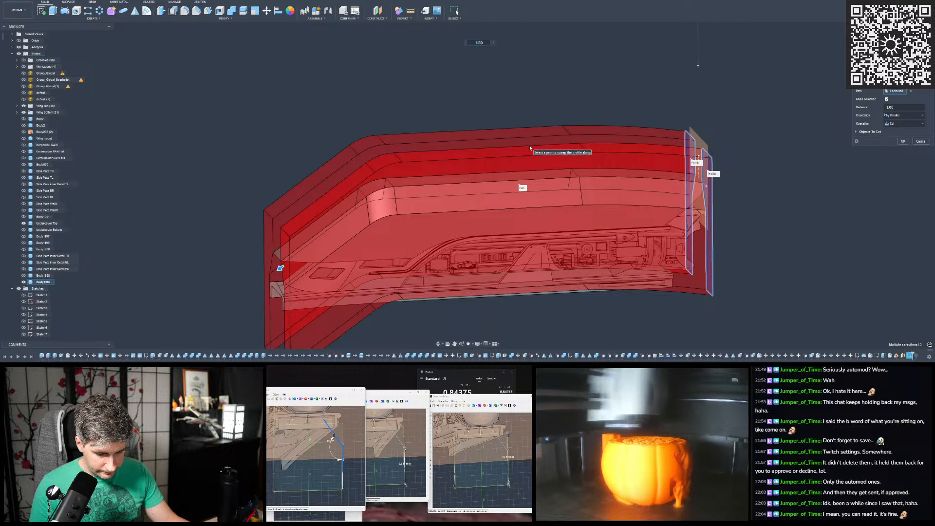
- Set the sweep's operation to New Body and its orientation to Perpendicular
click(898, 124)
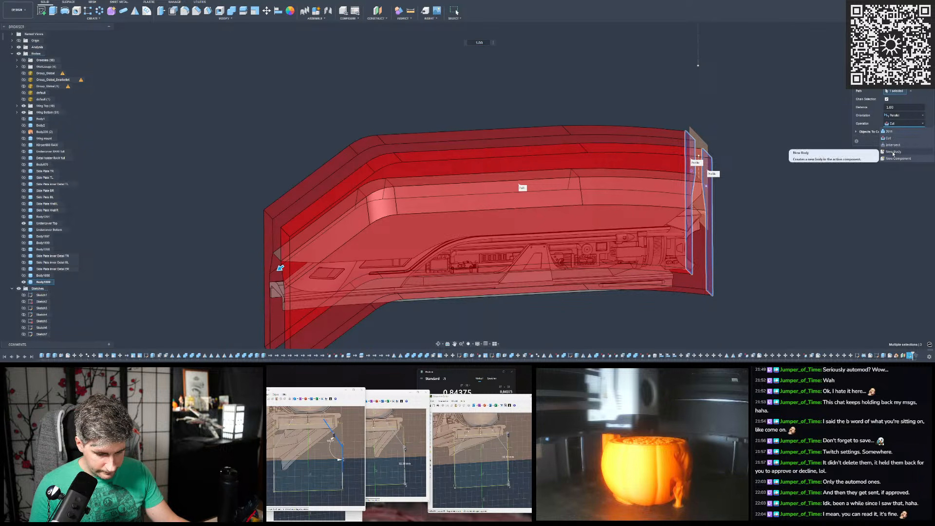
click(893, 153)
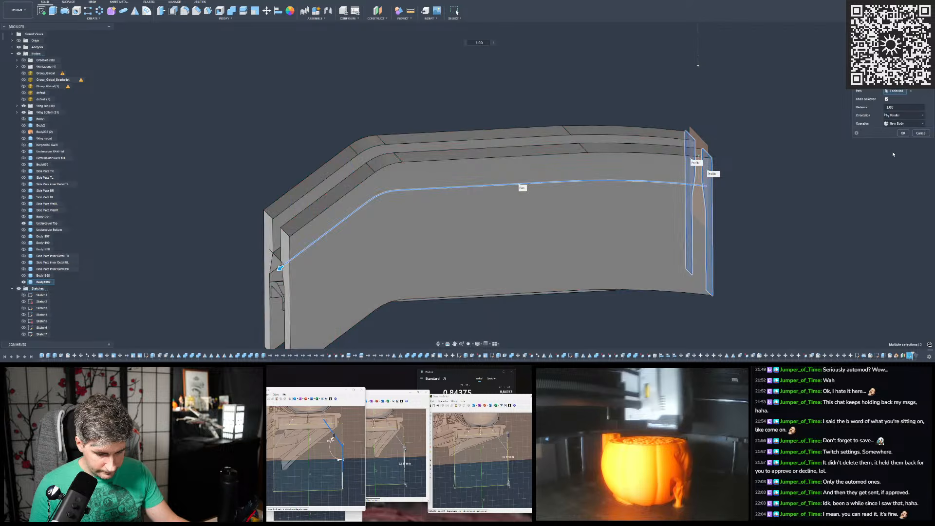
click(912, 115)
click(818, 140)
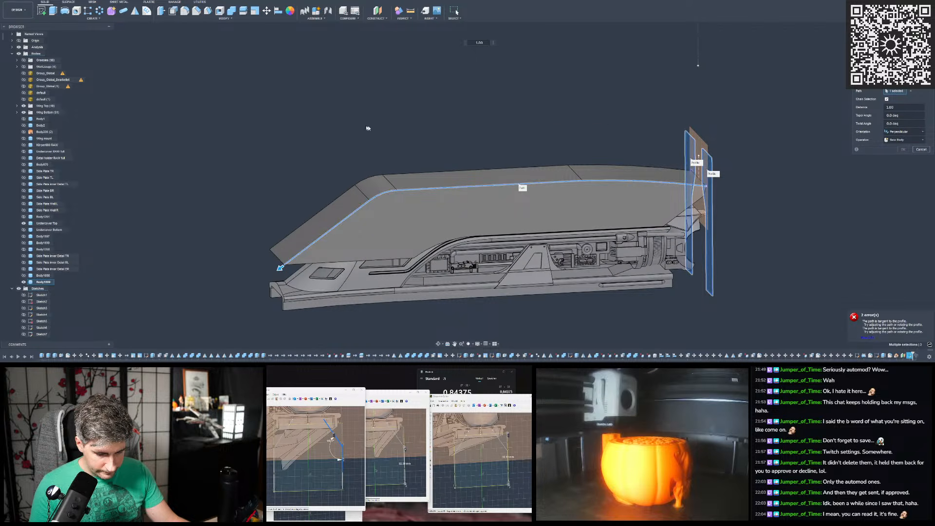
- Inspect where the sweep path meets the profile plane at the cover's rear end and along the underside
scroll(390, 131, down, 2)
scroll(552, 181, up, 3)
mouse_move(554, 176)
shift+middle_down()
mouse_move(593, 172)
mouse_move(548, 170)
shift+middle_up()
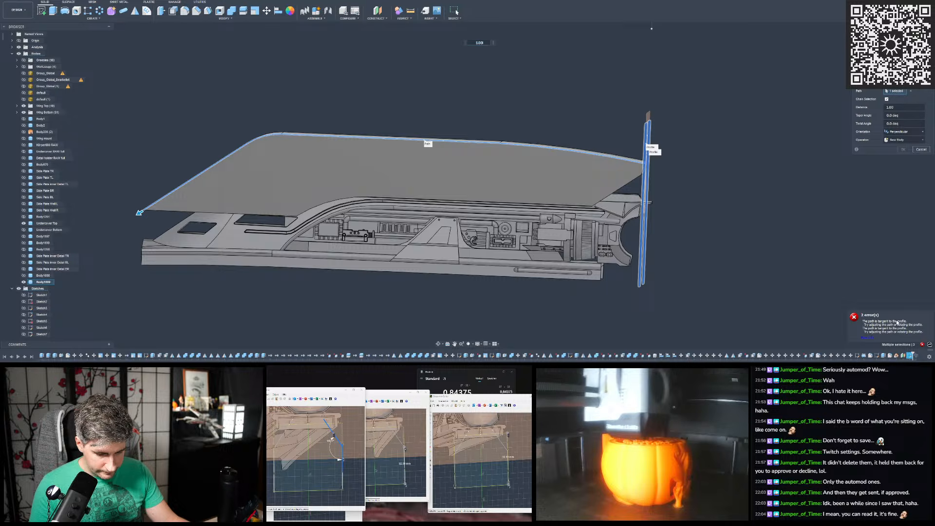
scroll(613, 152, up, 8)
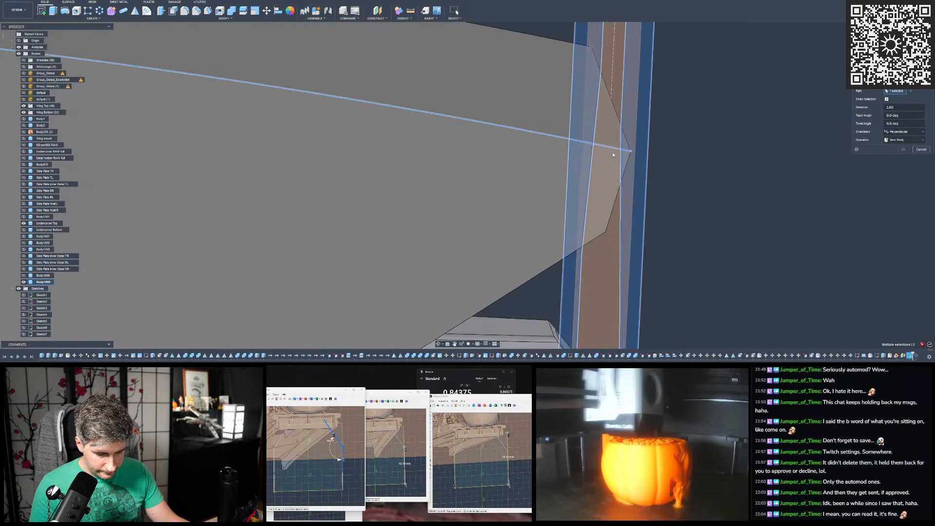
shift+middle_drag(611, 152, 611, 148)
scroll(779, 180, down, 10)
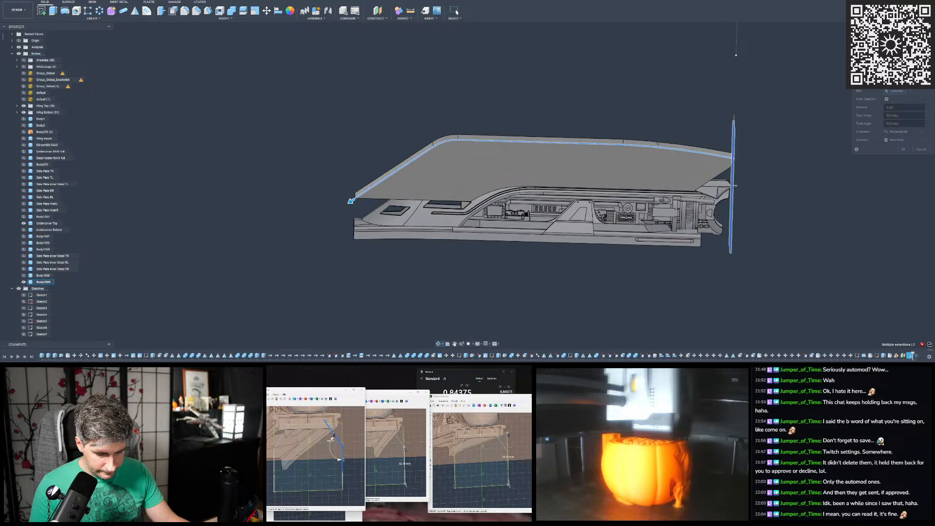
shift+middle_drag(658, 157, 799, 232)
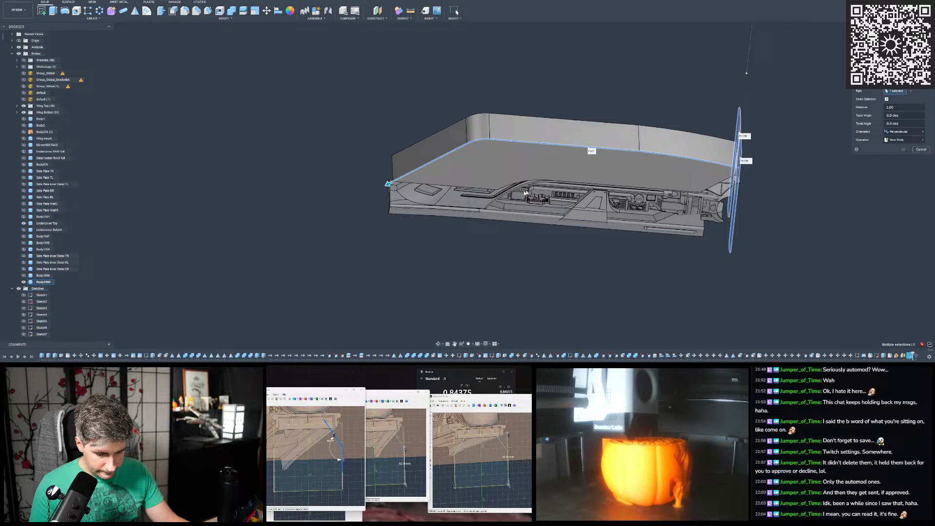
scroll(530, 193, down, 2)
scroll(710, 154, up, 4)
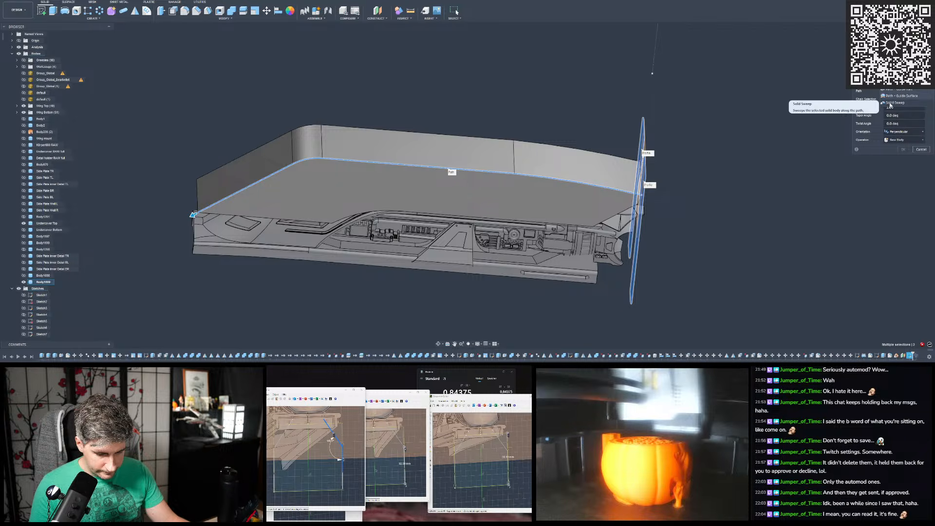
- Switch the sweep to Path + Guide Rail, using the undercover's curved edge as rail, profile scaling None and Full Extents
click(895, 102)
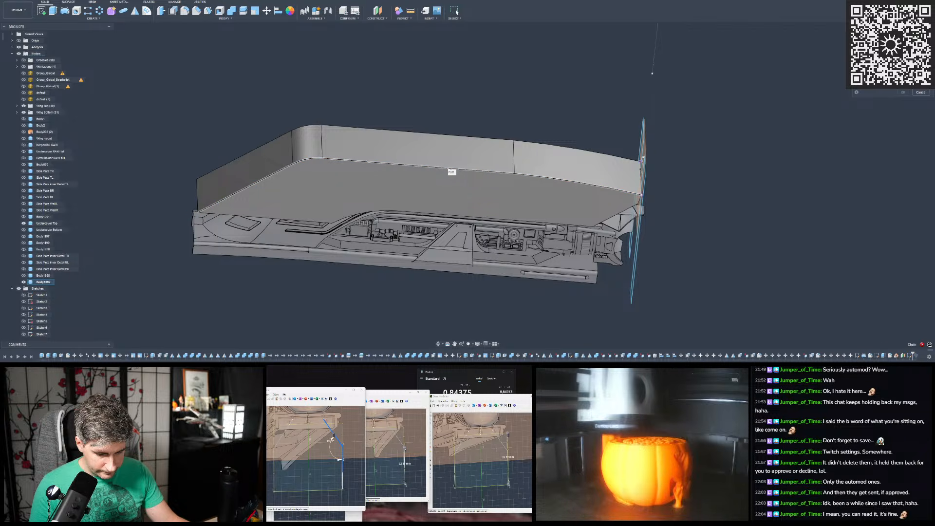
click(449, 168)
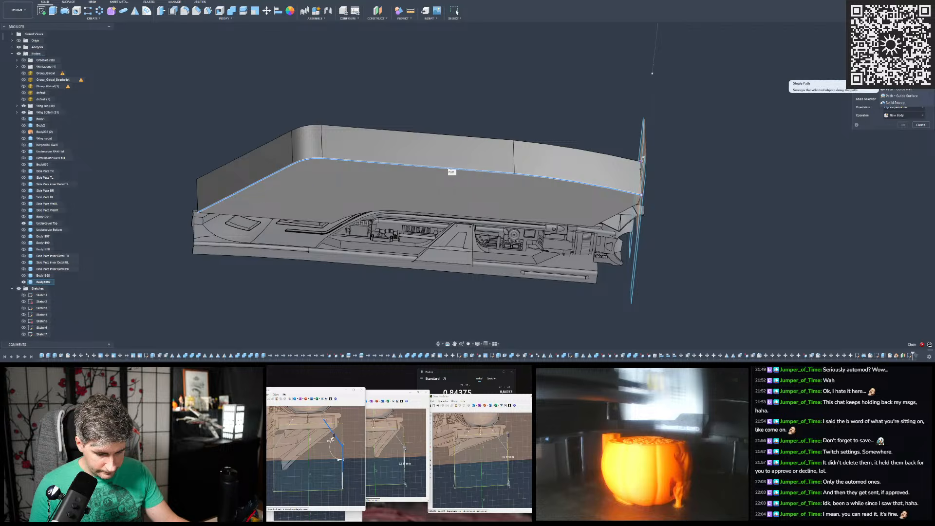
click(898, 91)
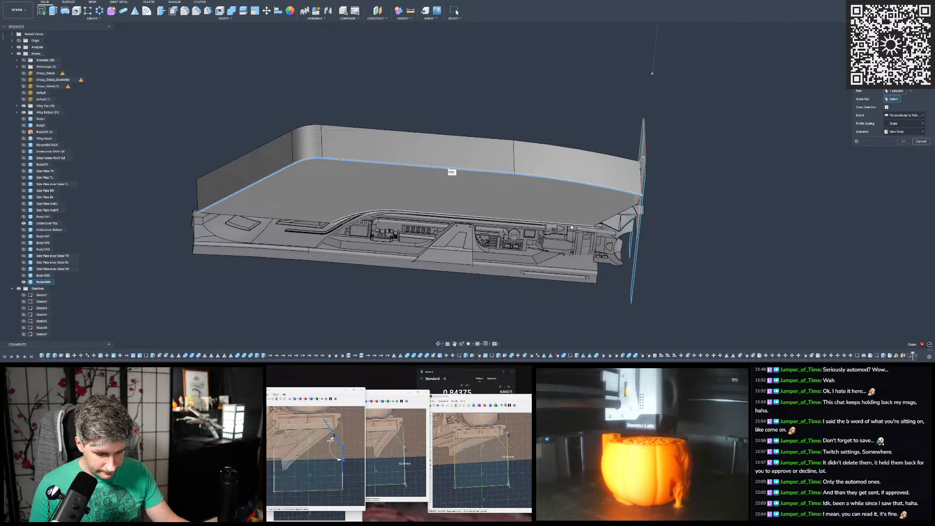
click(571, 227)
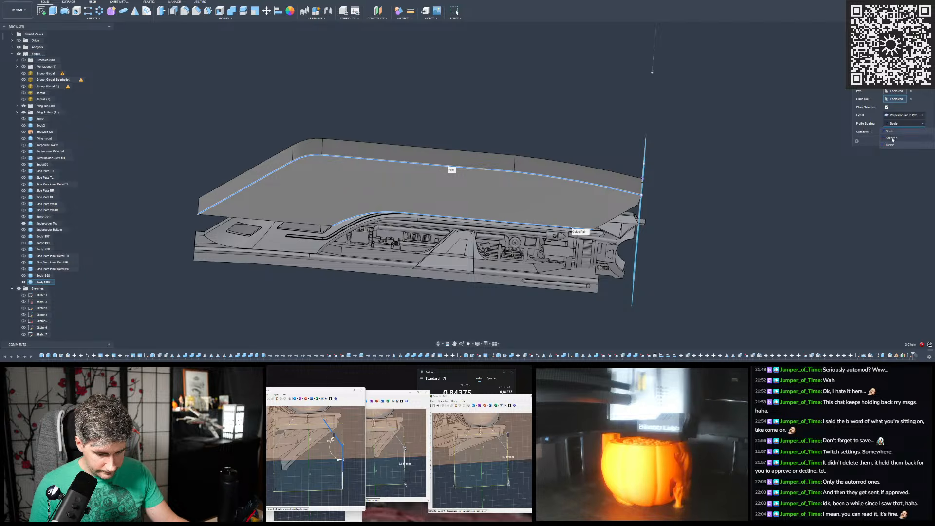
click(891, 149)
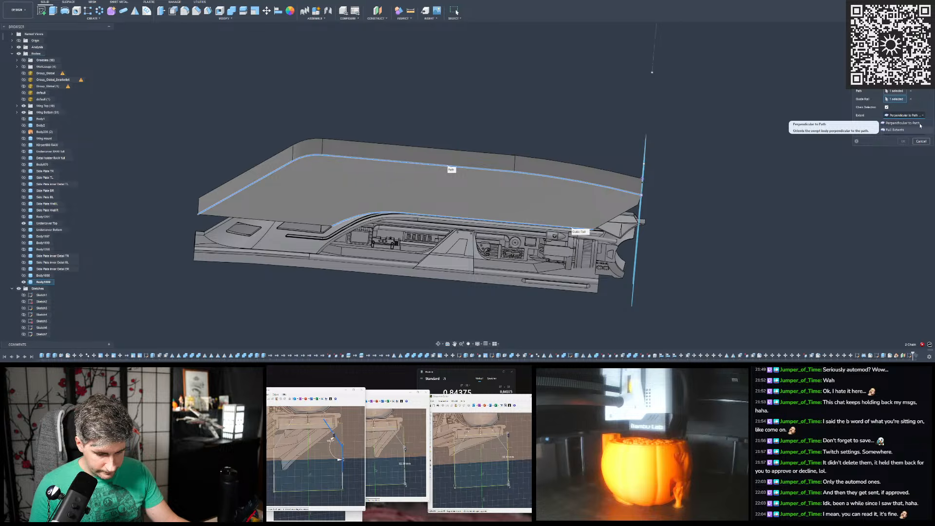
click(902, 130)
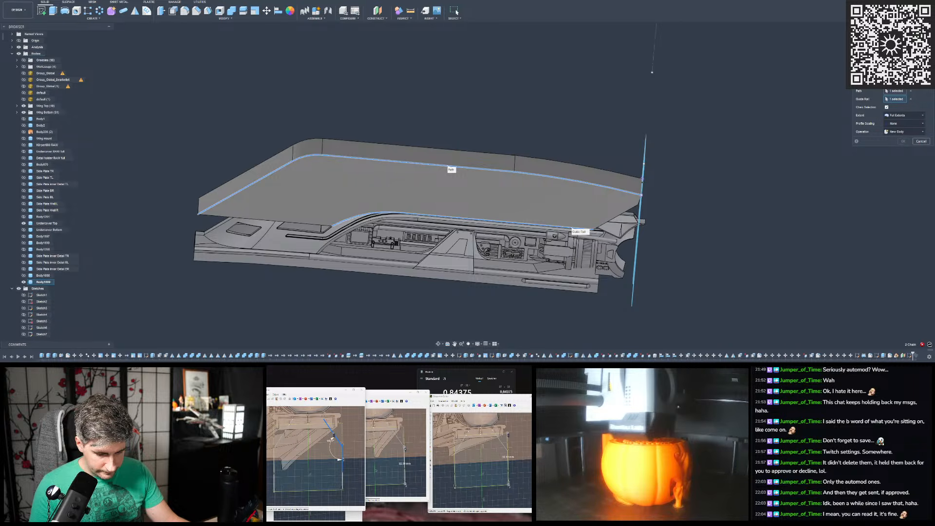
- Select both mirrored profiles at the cover's rear end for the guide-rail sweep
click(895, 82)
shift+middle_drag(682, 170, 628, 175)
click(631, 180)
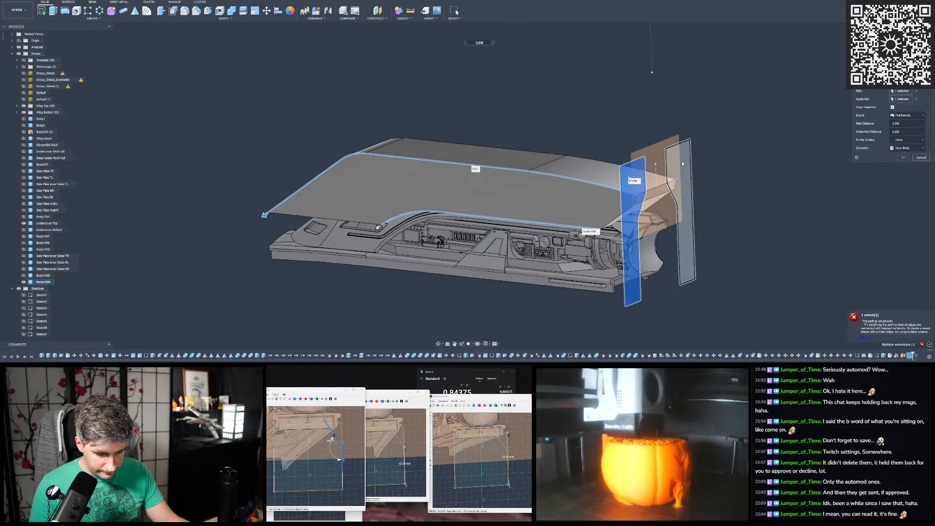
click(681, 161)
shift+middle_drag(680, 162, 717, 142)
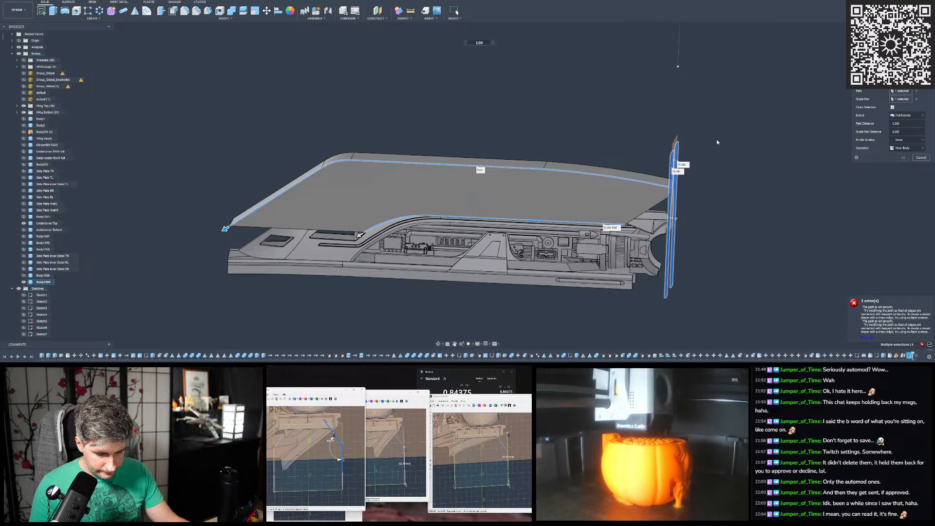
scroll(717, 142, up, 2)
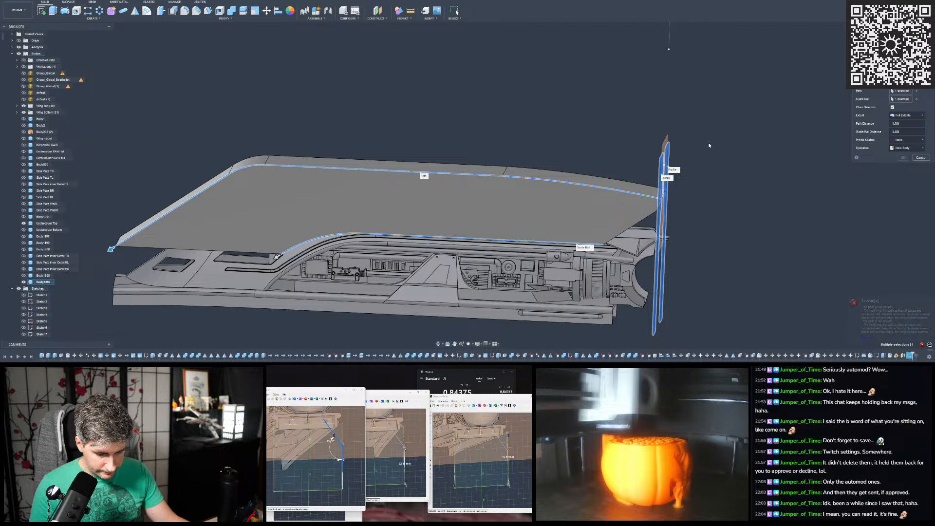
- Try the guide-rail sweep with its extent set to Perpendicular to Path
mouse_move(428, 195)
shift+middle_down()
mouse_move(428, 213)
mouse_move(425, 192)
shift+middle_up()
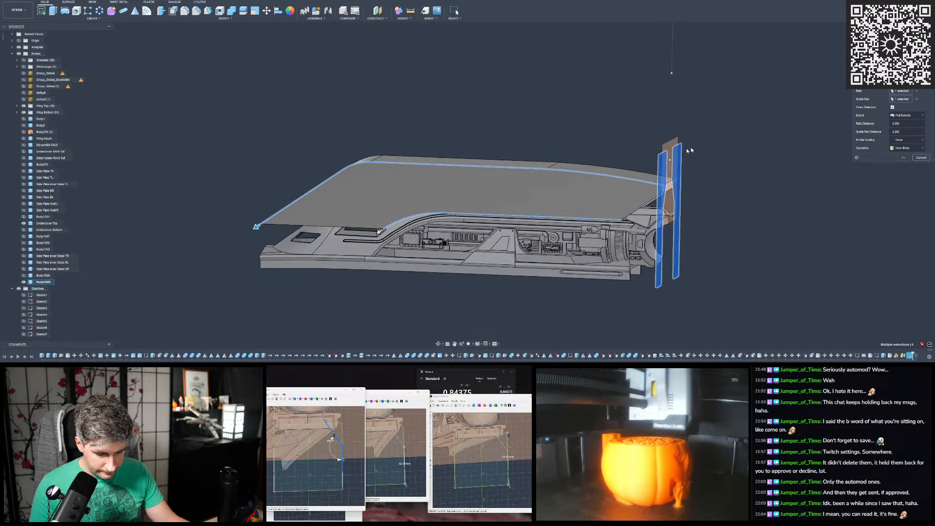
scroll(779, 190, up, 5)
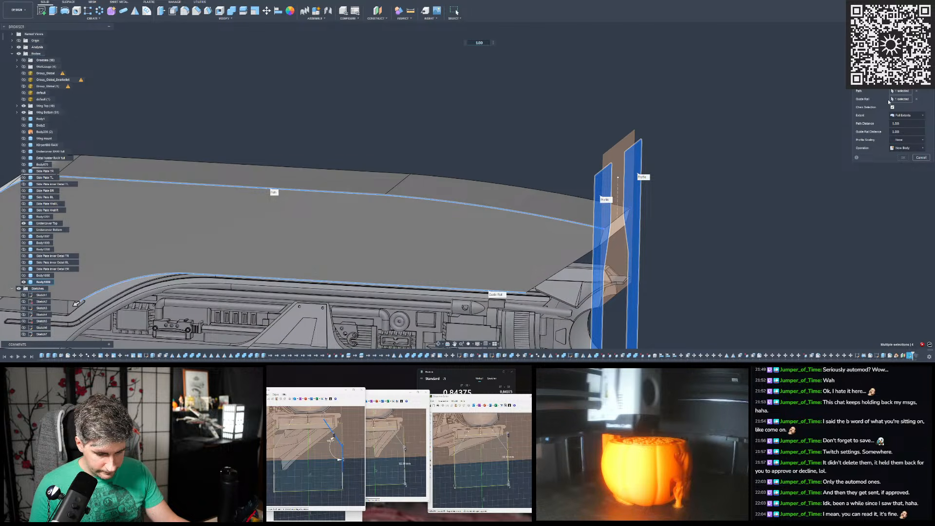
click(907, 115)
click(904, 130)
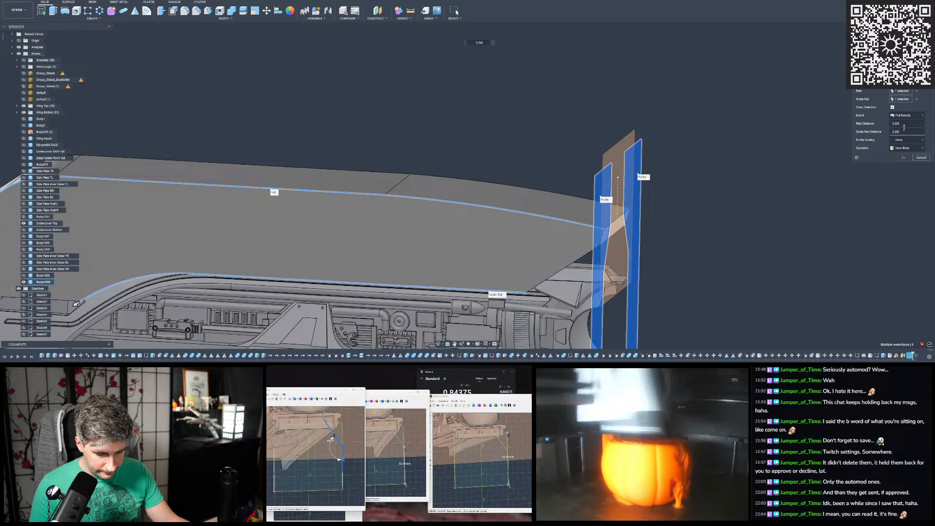
click(903, 123)
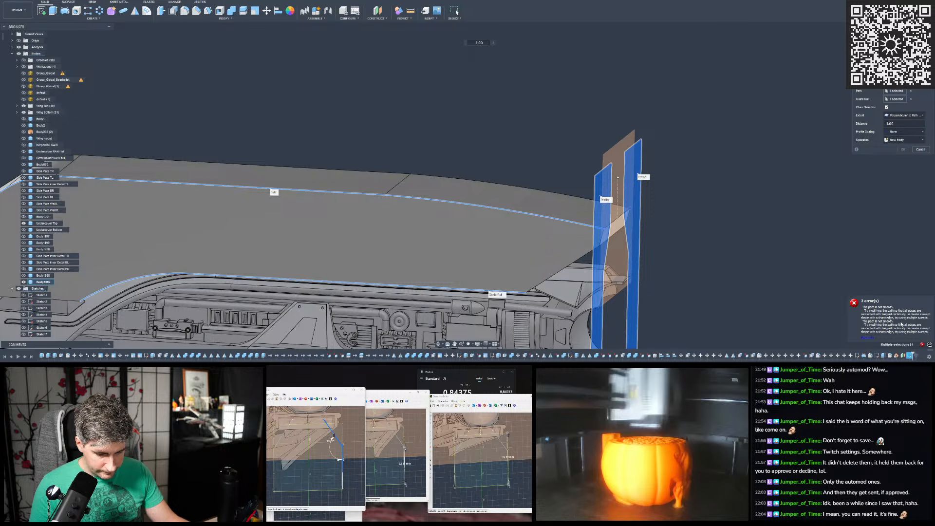
scroll(822, 263, down, 2)
scroll(565, 235, up, 1)
mouse_move(566, 235)
shift+middle_down()
mouse_move(580, 224)
mouse_move(605, 230)
mouse_move(570, 225)
shift+middle_up()
scroll(674, 214, down, 2)
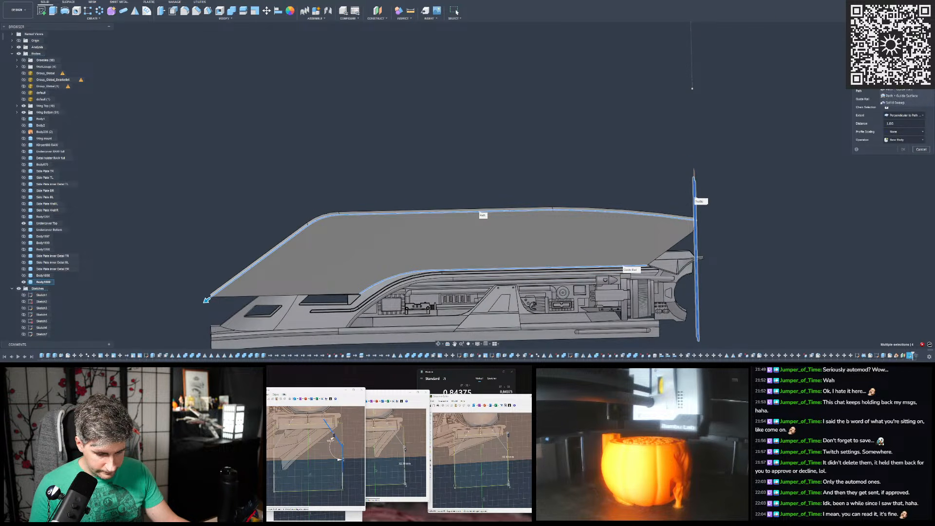
- Switch the sweep to Path + Guide Surface and try the cover's lower curved side face and upper rear face as guide
click(898, 96)
shift+middle_drag(563, 202, 568, 221)
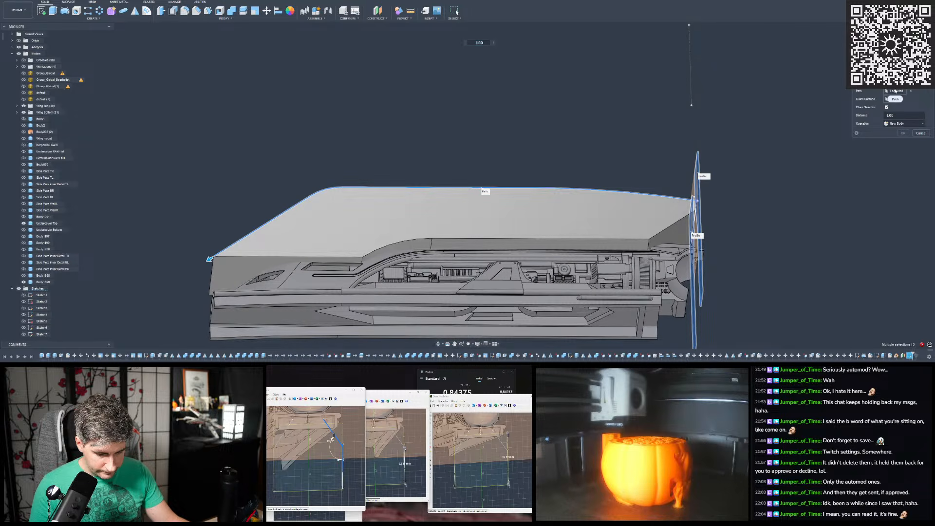
click(604, 253)
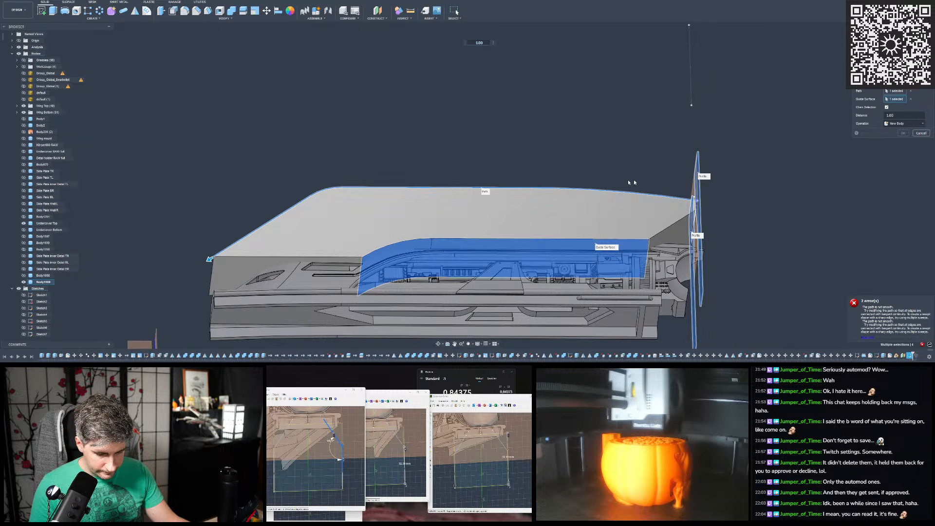
click(603, 257)
shift+middle_drag(569, 196, 564, 226)
click(561, 212)
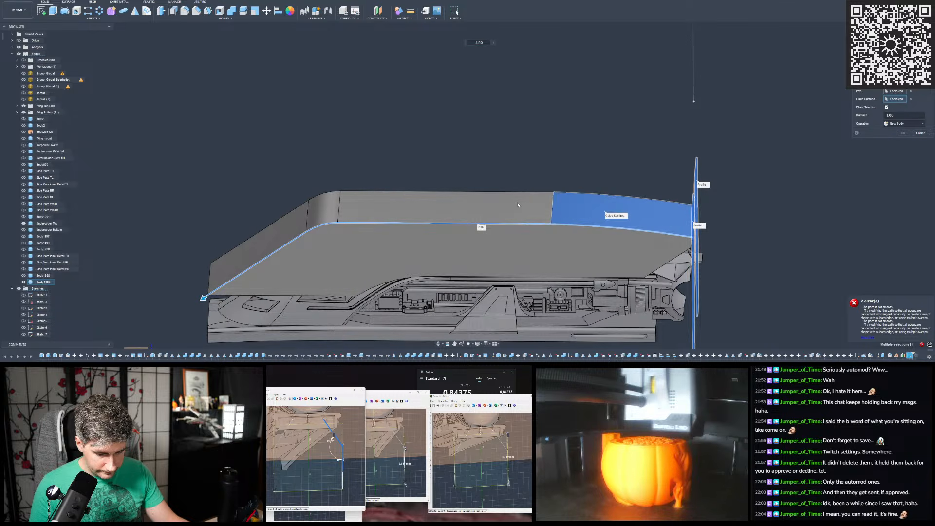
click(597, 209)
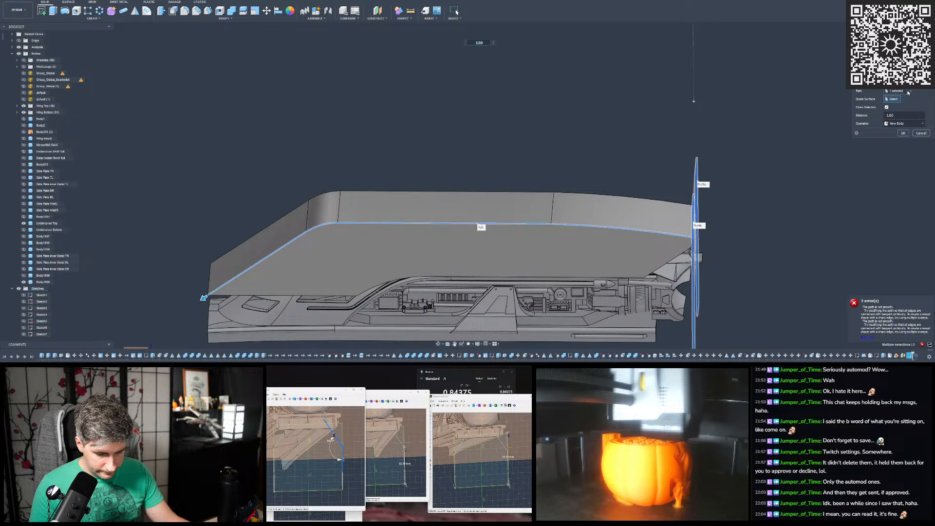
- Return to a single-path sweep, replace the path with the cover's lower curved edge, and extend it past the edge's front end
click(906, 75)
click(896, 83)
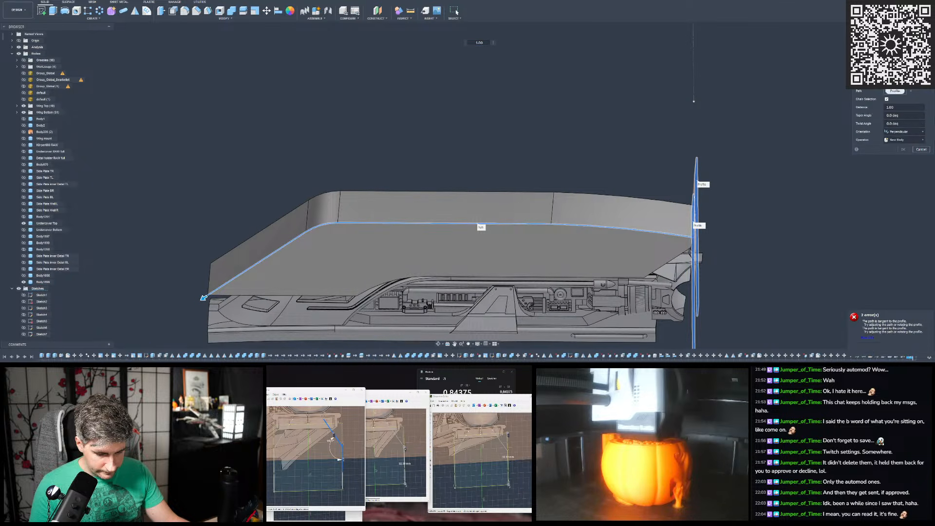
click(911, 91)
shift+middle_drag(650, 214, 635, 252)
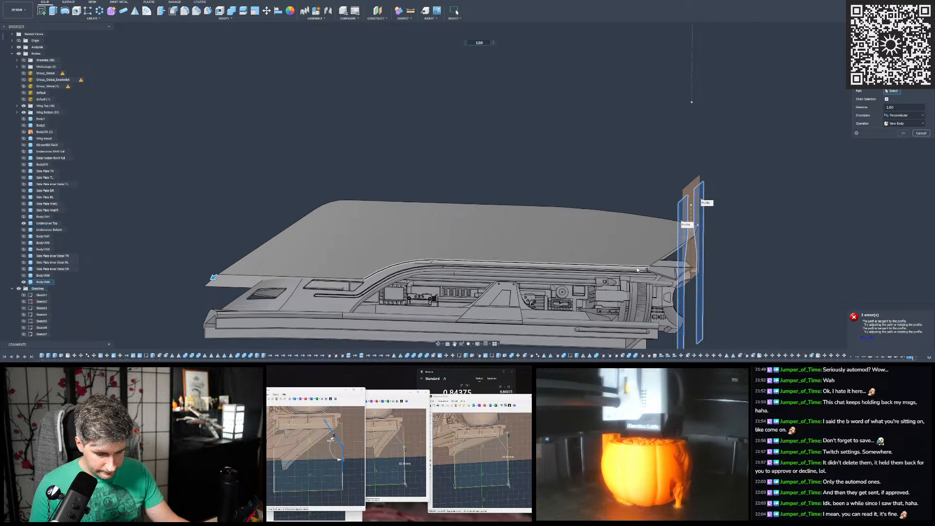
click(637, 268)
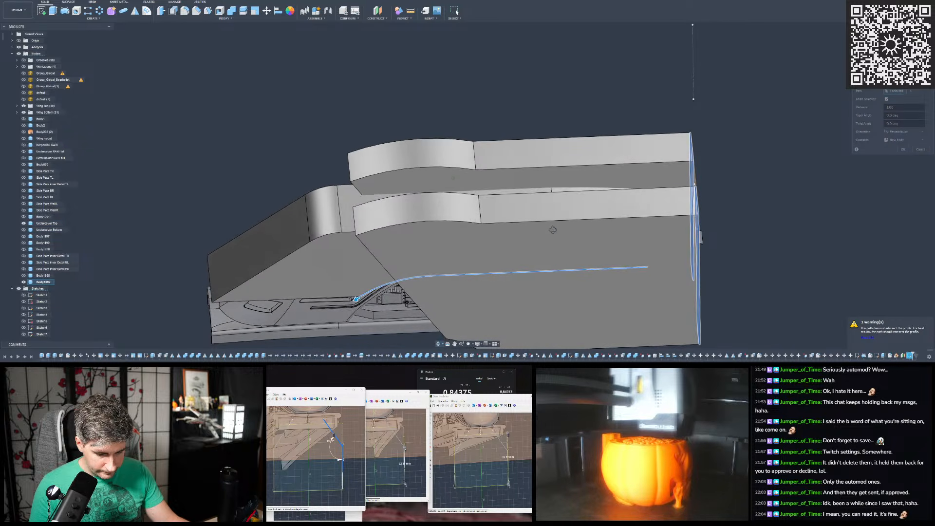
shift+middle_drag(553, 229, 516, 222)
drag(418, 237, 292, 260)
shift+middle_drag(357, 207, 542, 142)
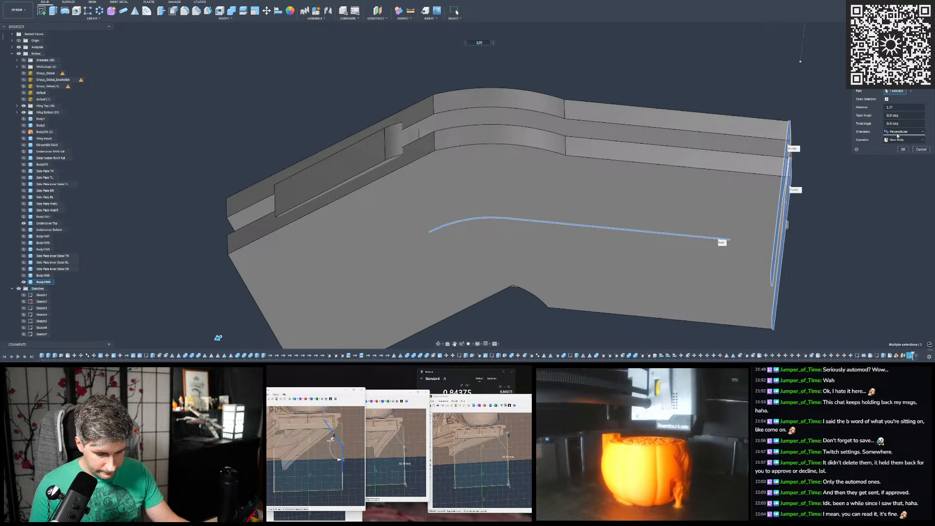
- Preview the extended sweep as a Cut through the hull cover
click(895, 153)
shift+middle_drag(517, 145, 487, 147)
shift+middle_drag(842, 127, 813, 129)
shift+middle_drag(441, 165, 351, 187)
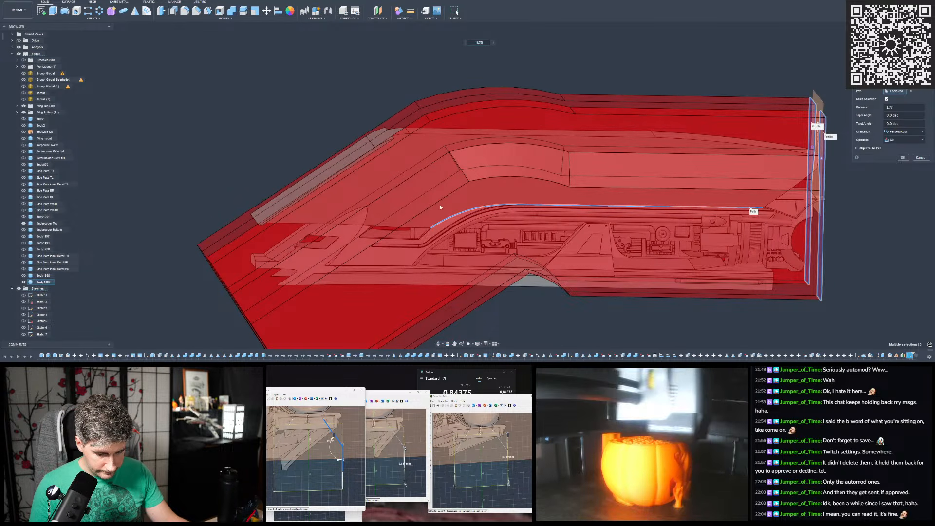
scroll(533, 230, down, 3)
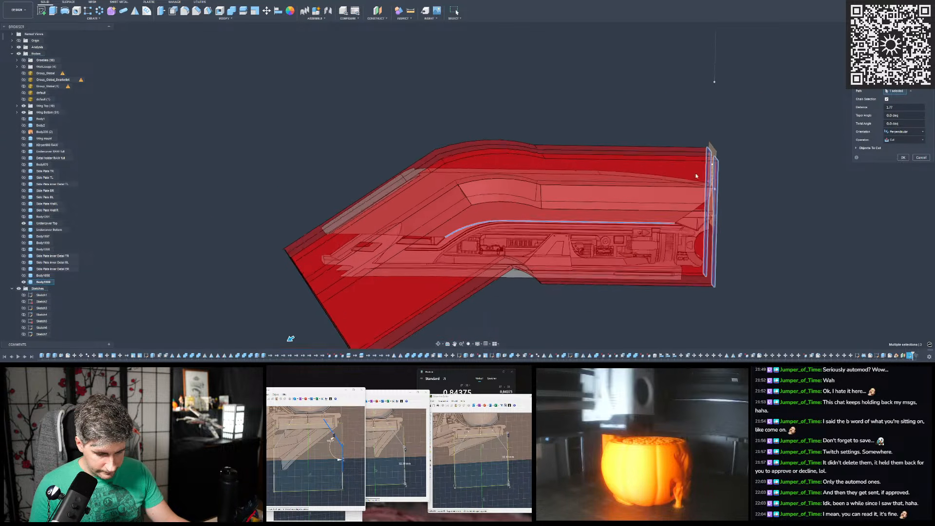
scroll(693, 173, up, 2)
- Set the sweep's operation to New Body and create the two swept side bodies
click(895, 140)
click(893, 167)
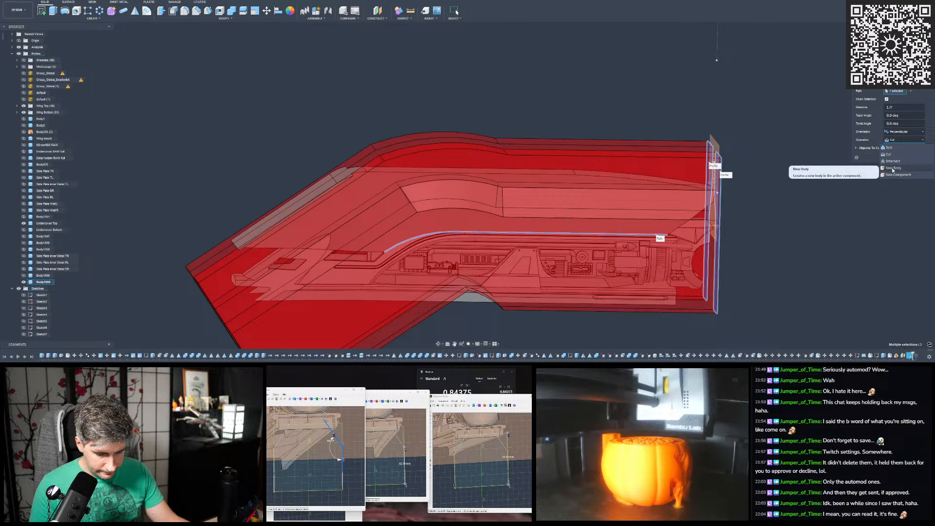
key(Return)
- Try deleting the outer curved bend face of the front swept body, and undo the deletion
shift+middle_drag(507, 108, 445, 114)
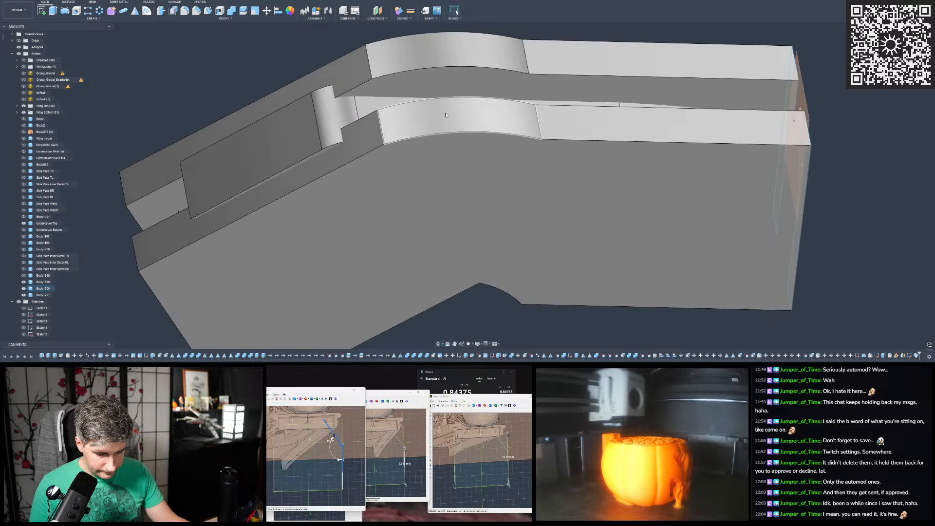
click(447, 115)
key(Delete)
mouse_move(458, 74)
shift+middle_down()
mouse_move(456, 149)
mouse_move(458, 100)
mouse_move(433, 121)
mouse_move(448, 139)
mouse_move(419, 178)
mouse_move(411, 167)
shift+middle_up()
key(ctrl+z)
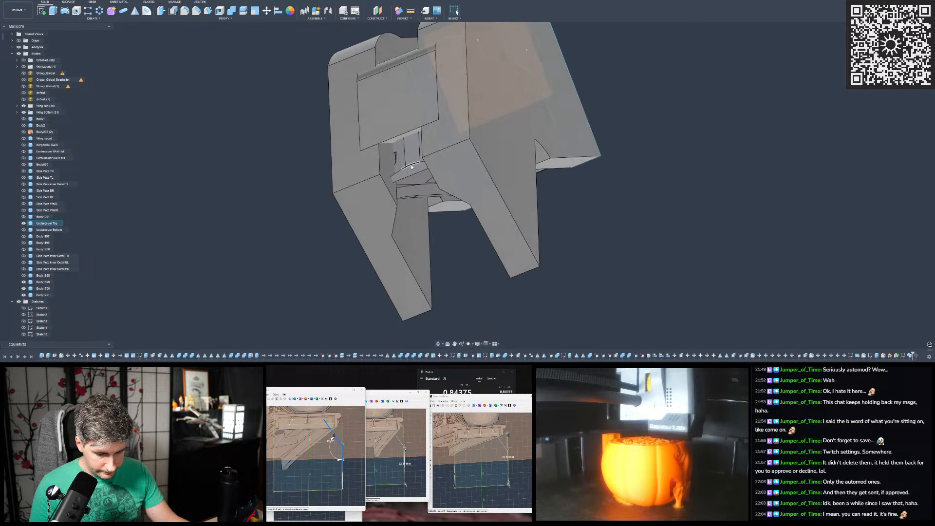
- Hide Undercover Top and the hull cover body so that only the two swept side bodies are shown
click(23, 223)
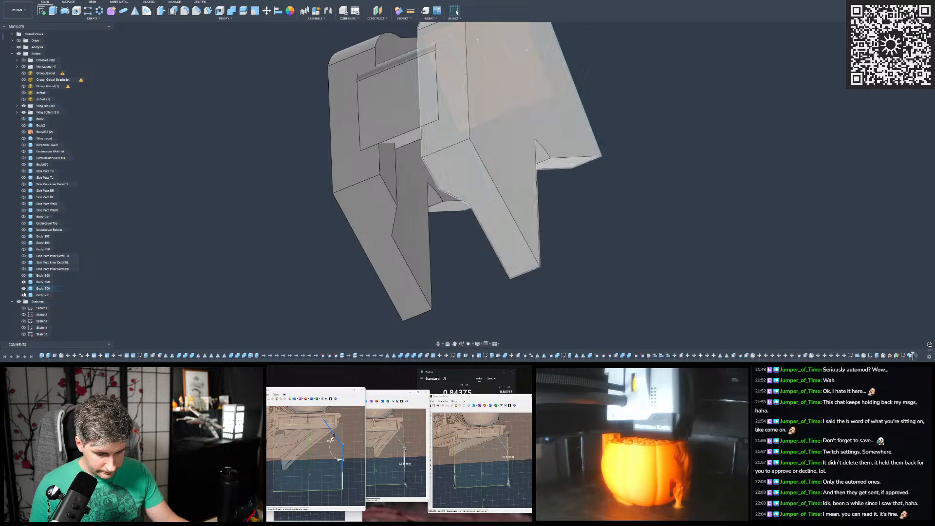
click(23, 282)
scroll(407, 160, down, 3)
scroll(407, 153, up, 4)
mouse_move(407, 152)
shift+middle_down()
mouse_move(406, 128)
mouse_move(404, 144)
shift+middle_up()
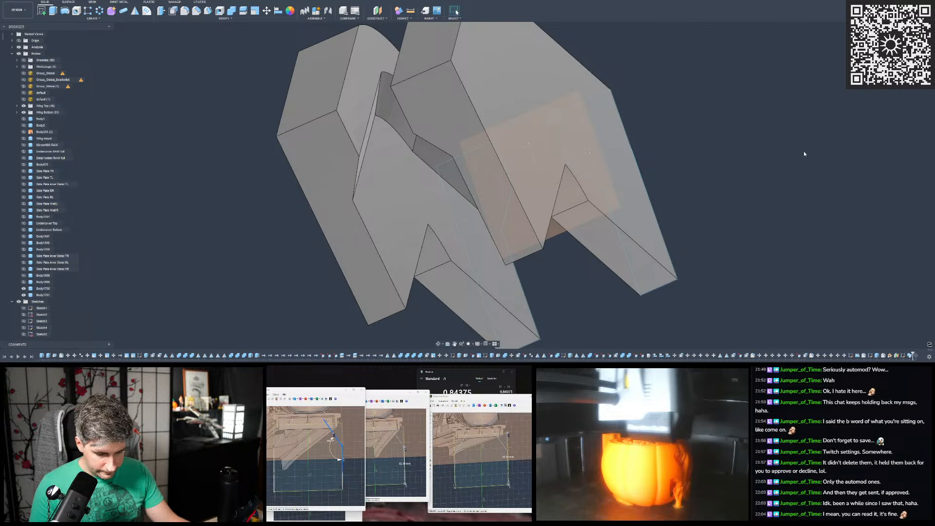
- Delete the curved bend face along the angled recess on each of the two swept side bodies
scroll(470, 127, down, 3)
shift+middle_drag(427, 138, 399, 115)
scroll(399, 116, up, 3)
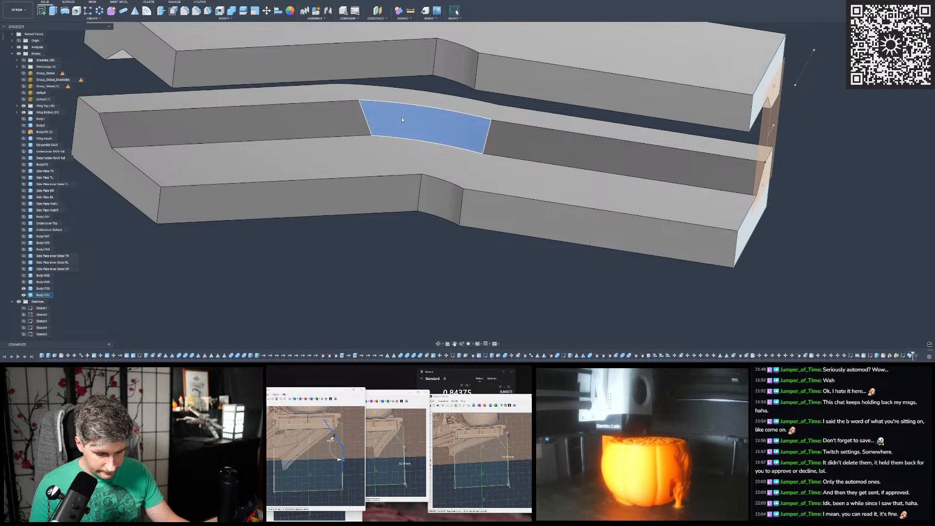
key(Delete)
mouse_move(442, 125)
shift+middle_down()
mouse_move(436, 137)
mouse_move(442, 123)
mouse_move(455, 125)
mouse_move(455, 104)
shift+middle_up()
click(452, 64)
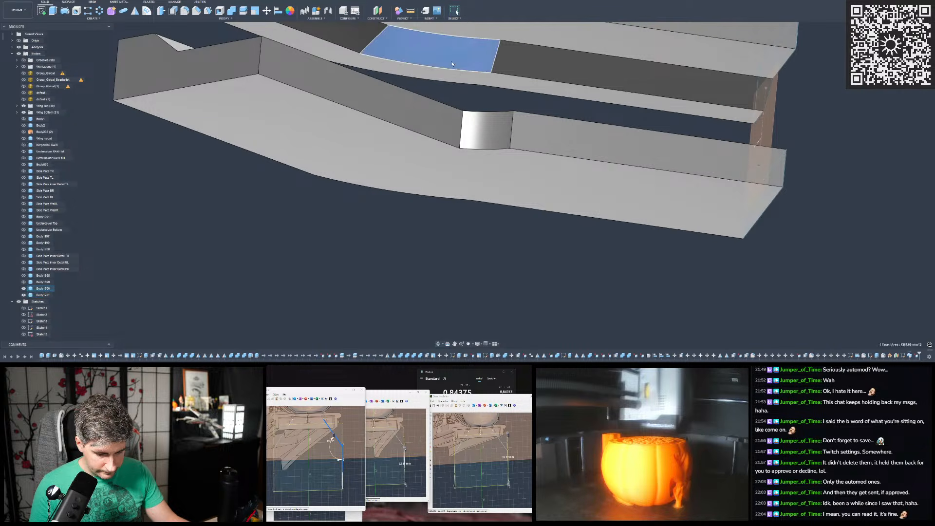
key(Delete)
- Start a constant-radius fillet on the sharp recess bend edges of both swept bodies and pull out a large radius
scroll(559, 221, down, 4)
scroll(471, 115, up, 2)
shift+middle_drag(471, 115, 433, 203)
key(f)
click(438, 130)
scroll(438, 131, up, 3)
click(434, 204)
drag(434, 202, 434, 203)
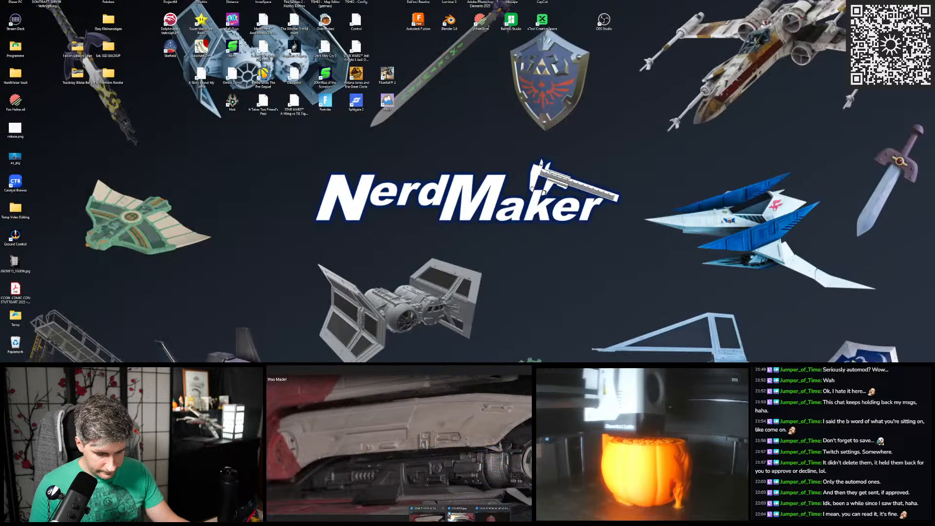
- Bring up the reference photo of the shuttle model's side hull and adjust the bend fillet's radius
click(427, 516)
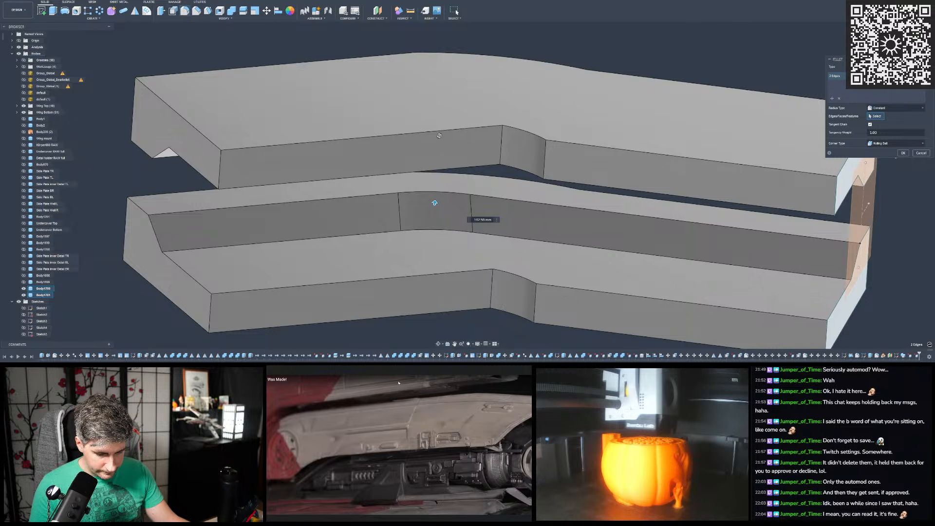
shift+middle_drag(461, 210, 441, 213)
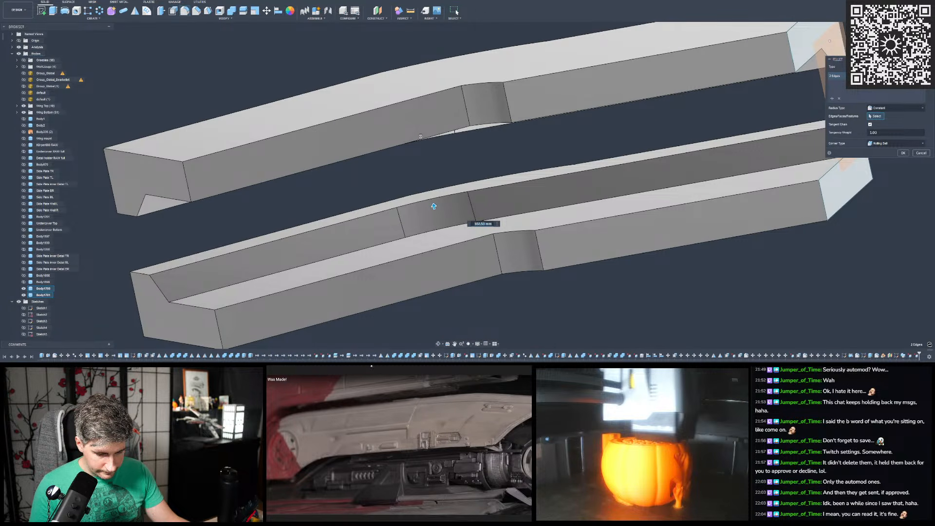
shift+middle_drag(434, 207, 422, 274)
text(5)
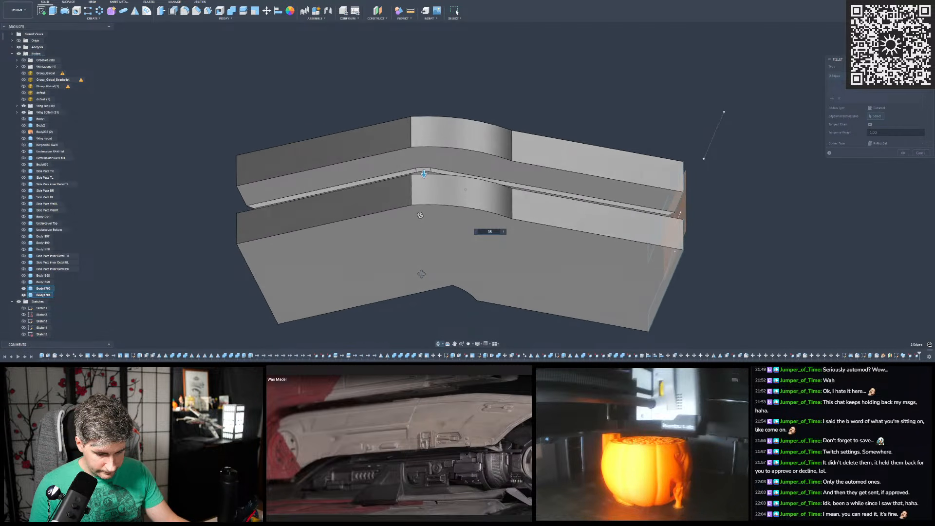
drag(424, 178, 424, 176)
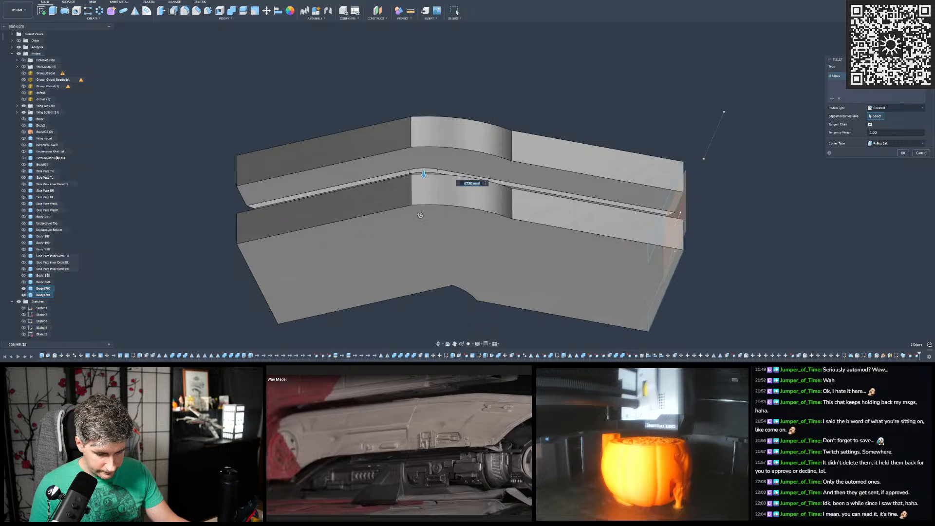
- Show the hull cover body between the two swept bodies as a reference for the fillet
click(24, 276)
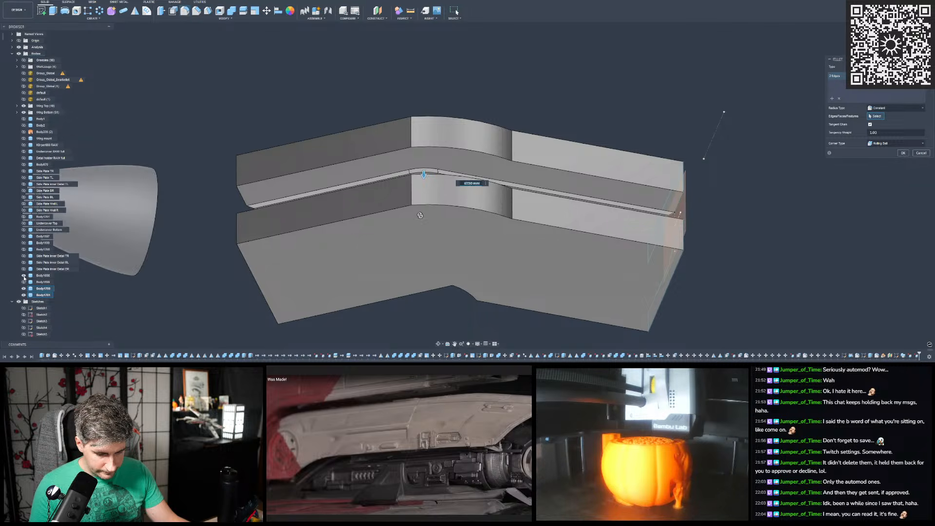
click(24, 276)
click(23, 281)
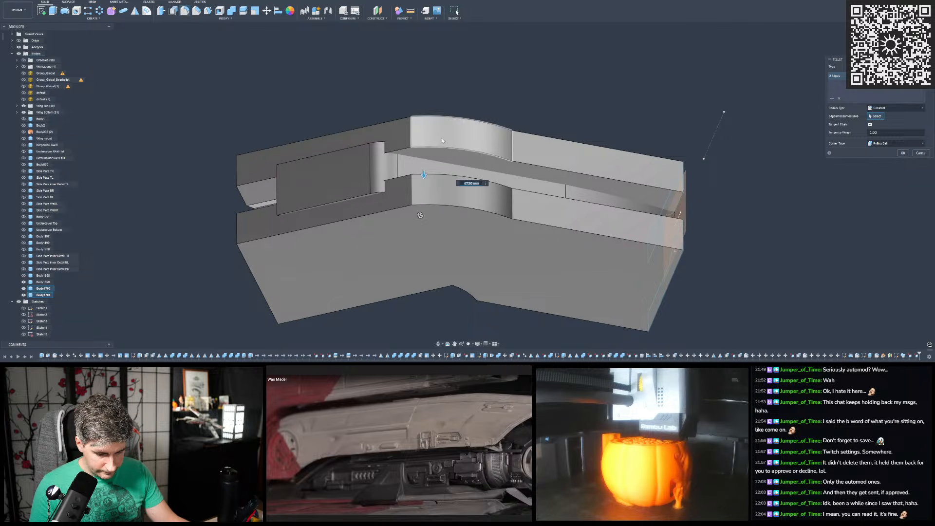
scroll(424, 156, up, 1)
shift+middle_drag(424, 156, 431, 194)
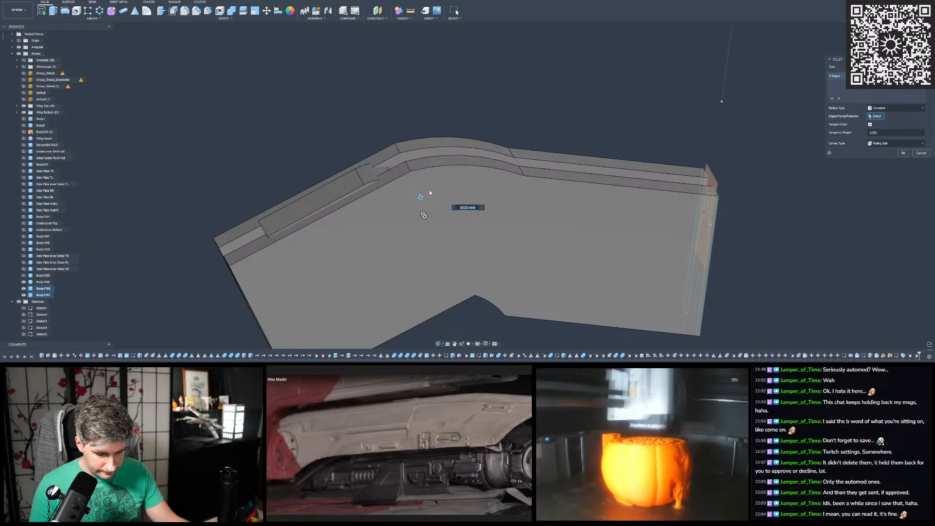
- Hide one swept side body and compare the remaining body's filleted bend with the cover in side view
click(23, 295)
click(24, 295)
click(23, 289)
scroll(379, 192, up, 1)
shift+middle_drag(379, 193, 400, 201)
shift+middle_drag(411, 302, 414, 292)
shift+middle_drag(380, 241, 377, 238)
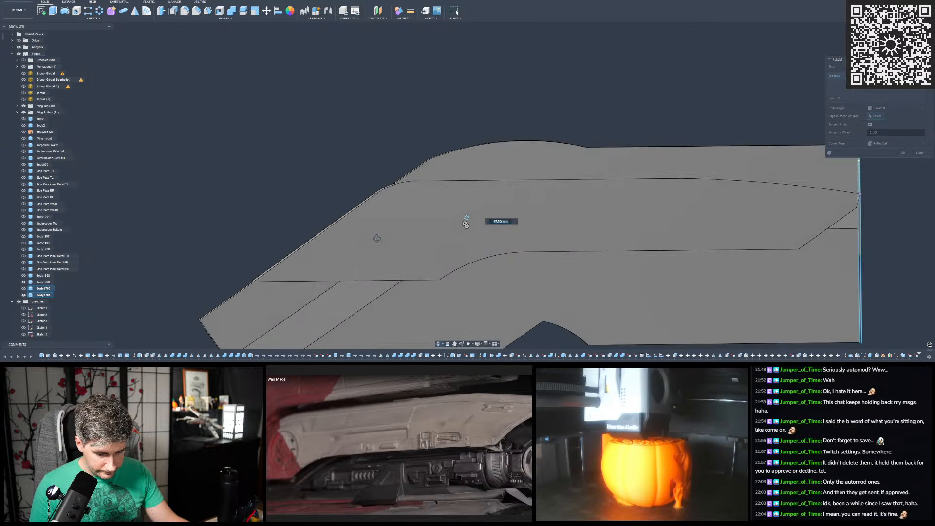
- Fine-tune the bend fillet's radius against the hull cover, show the cover and both swept bodies again, and apply the fillet
click(24, 282)
click(24, 281)
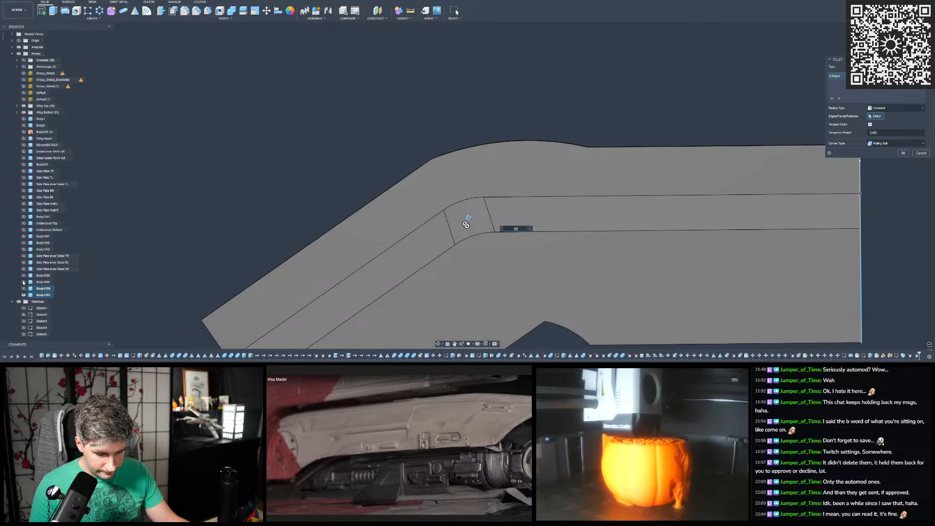
click(23, 283)
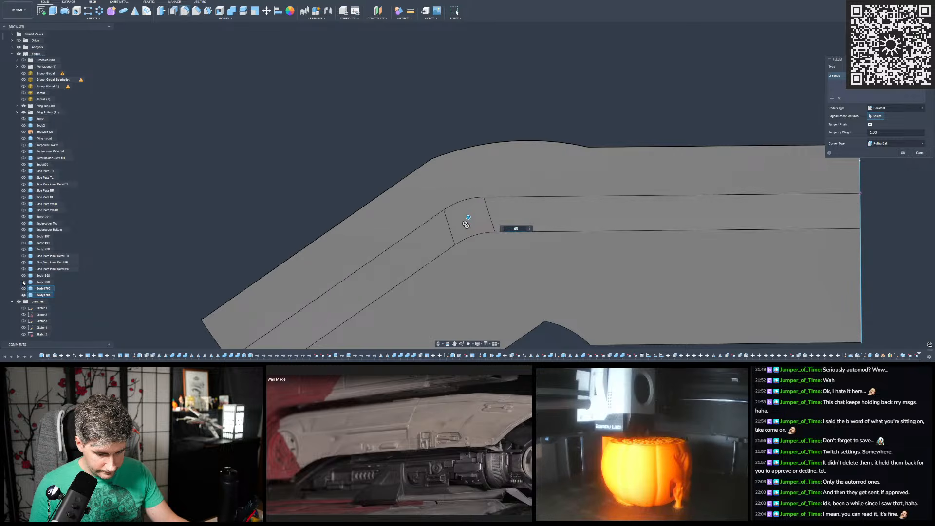
click(23, 289)
scroll(202, 171, down, 4)
shift+middle_drag(202, 171, 306, 209)
scroll(307, 209, up, 4)
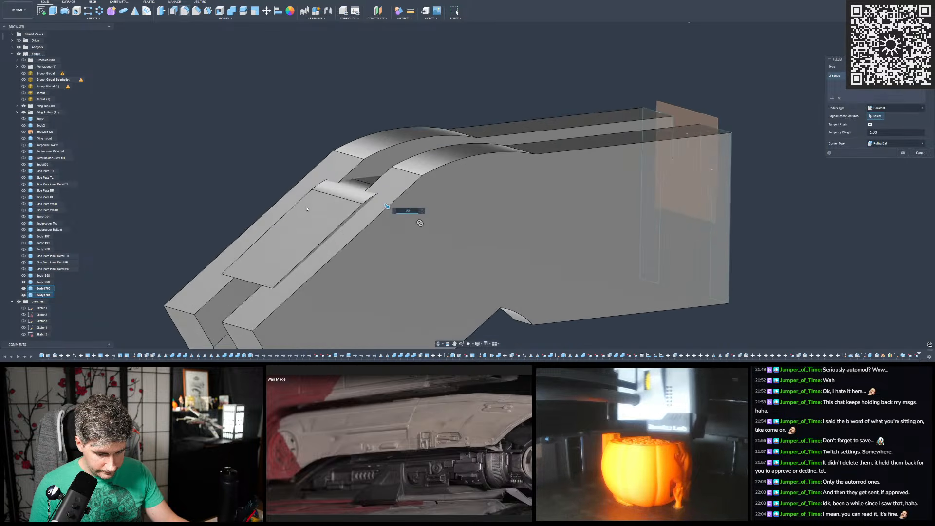
click(906, 152)
shift+middle_drag(234, 189, 368, 145)
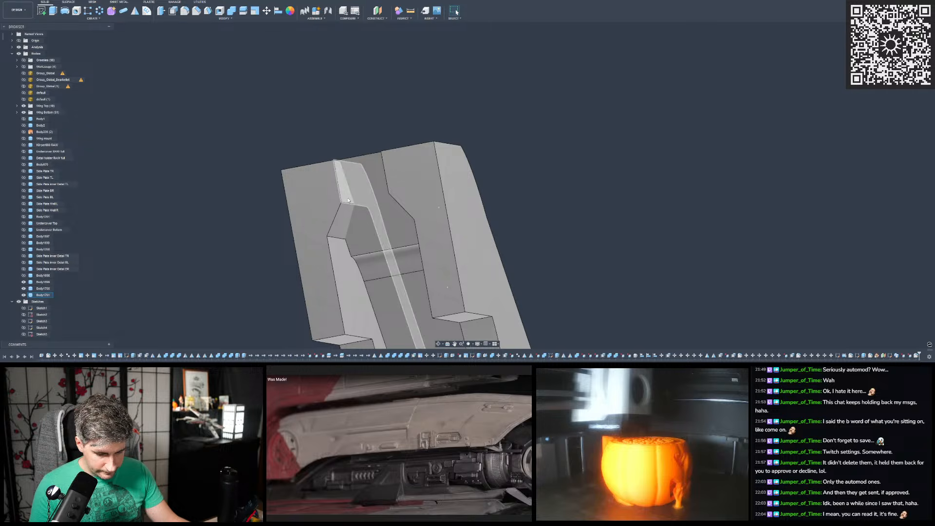
- Set up a Move rotation for the two swept side bodies around the axis at the hull cover's end
mouse_move(348, 199)
shift+middle_down()
mouse_move(471, 172)
mouse_move(430, 154)
mouse_move(463, 156)
mouse_move(470, 136)
mouse_move(720, 94)
mouse_move(555, 98)
mouse_move(538, 114)
shift+middle_up()
scroll(451, 155, up, 2)
scroll(456, 175, up, 3)
scroll(456, 175, down, 6)
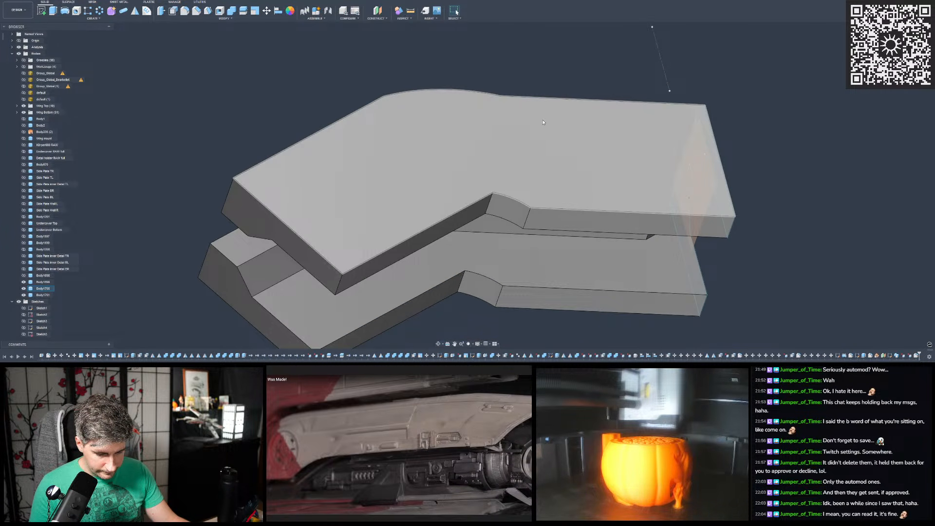
click(267, 10)
shift+middle_drag(580, 95, 531, 119)
click(531, 119)
shift+middle_drag(666, 127, 662, 163)
scroll(662, 163, up, 2)
click(665, 187)
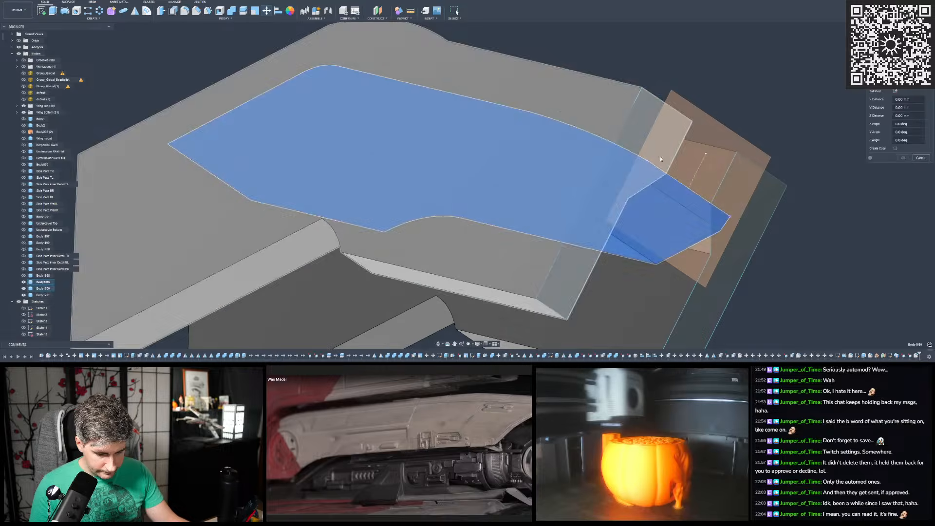
click(919, 75)
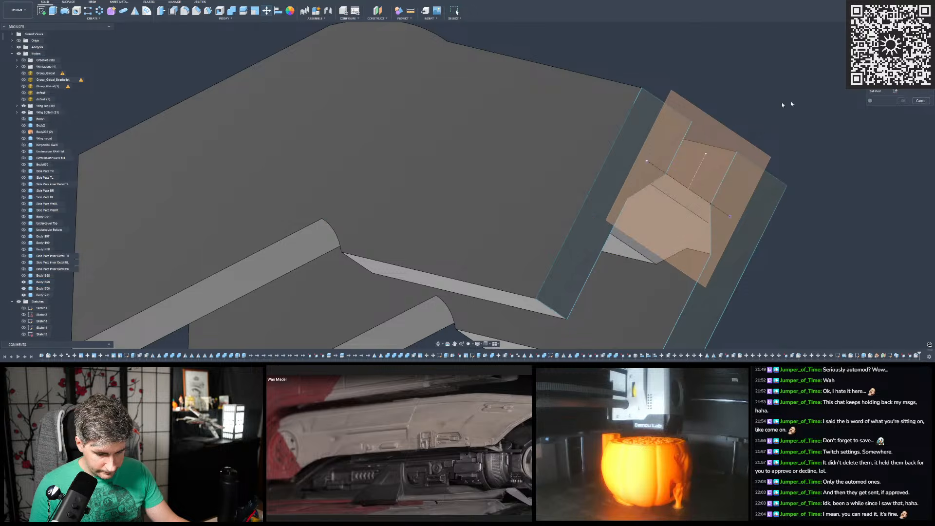
click(583, 125)
click(766, 197)
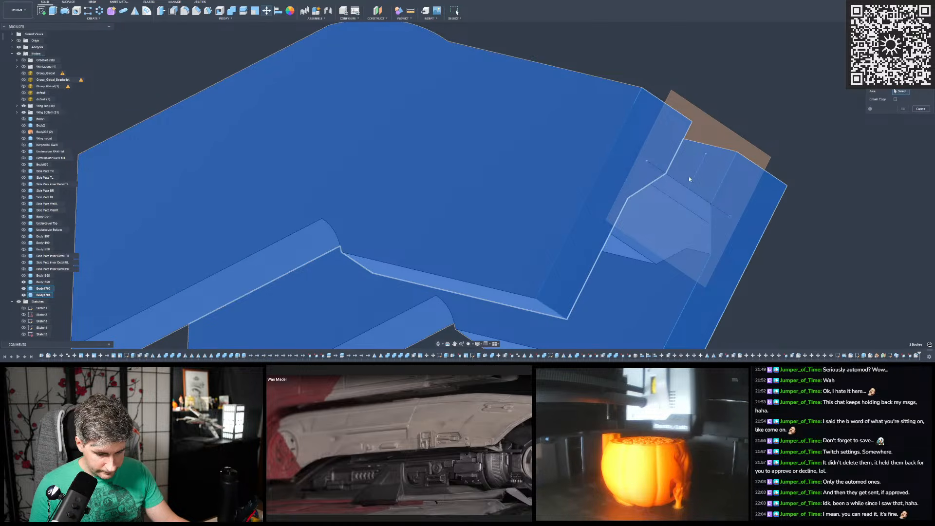
click(678, 183)
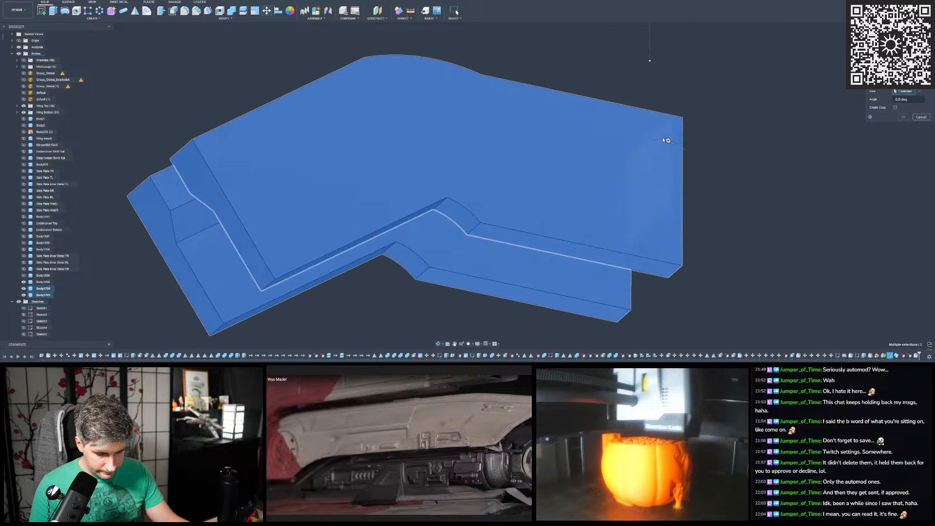
- Rotate the two swept side bodies 5 degrees about the chosen axis and compare their recess with the hull cover
shift+middle_drag(667, 141, 433, 161)
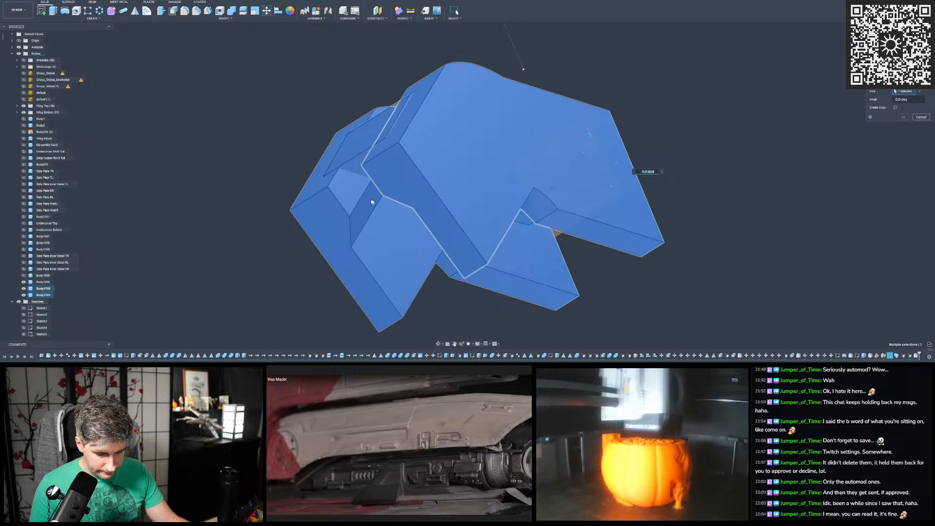
shift+middle_drag(356, 160, 587, 121)
drag(590, 117, 592, 116)
shift+middle_drag(455, 219, 445, 178)
scroll(444, 178, down, 3)
scroll(428, 228, up, 5)
scroll(427, 219, up, 3)
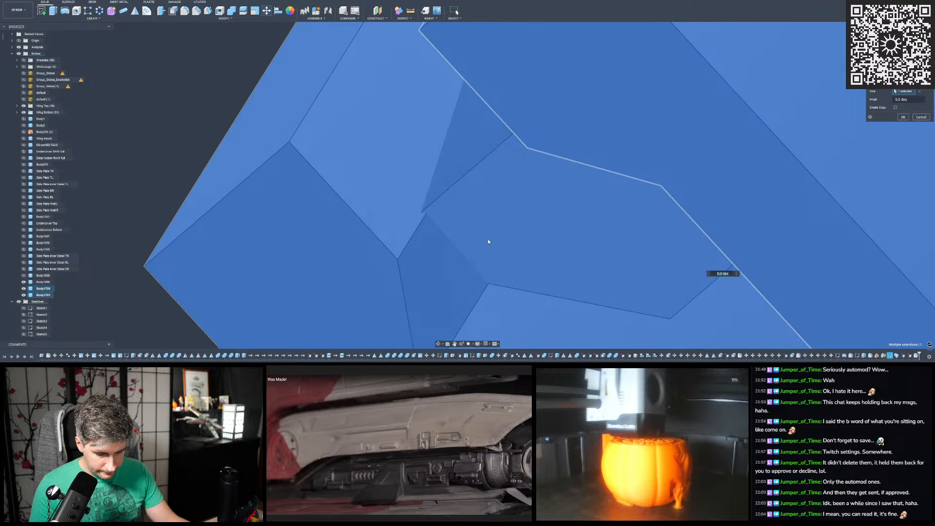
- Fine-tune the rotation to slightly over 5 degrees so the swept bodies' recess corner meets the hull cover, and apply it
text(6)
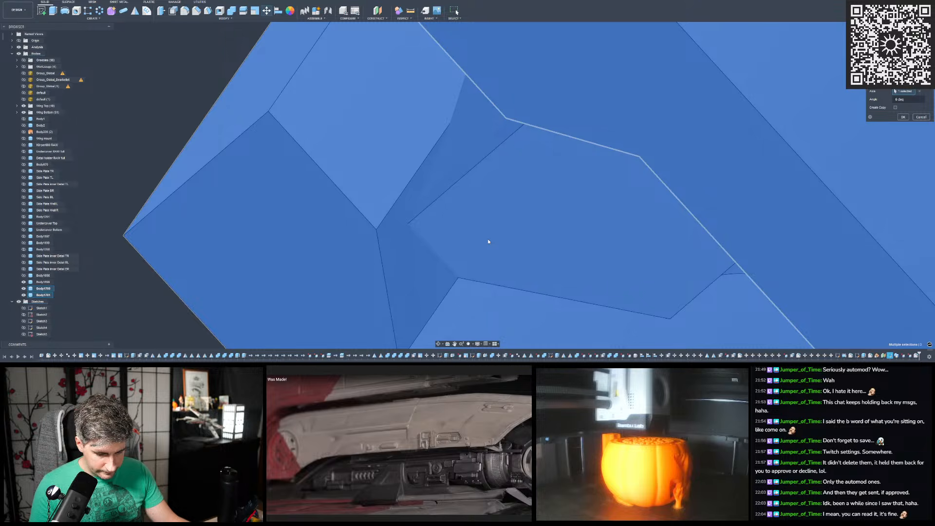
key(BackSpace)
text(5.2)
key(BackSpace)
text(1)
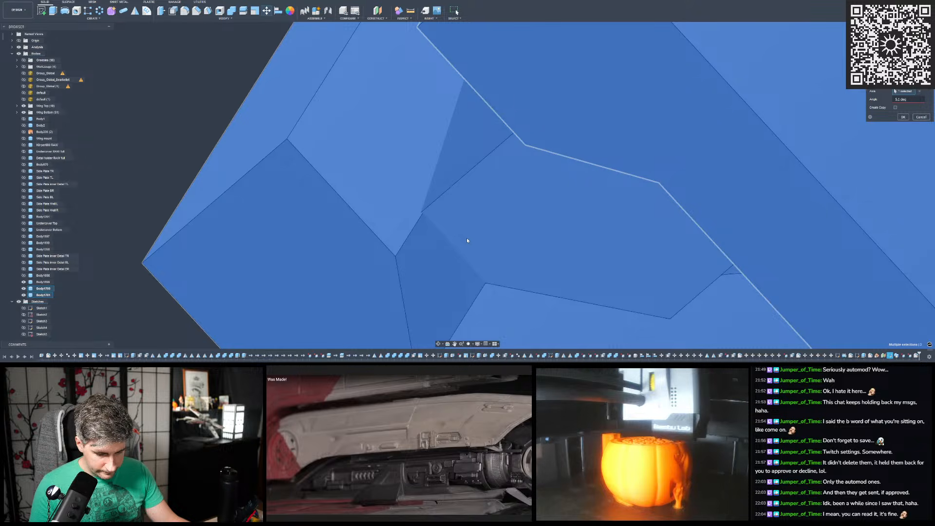
scroll(404, 199, down, 3)
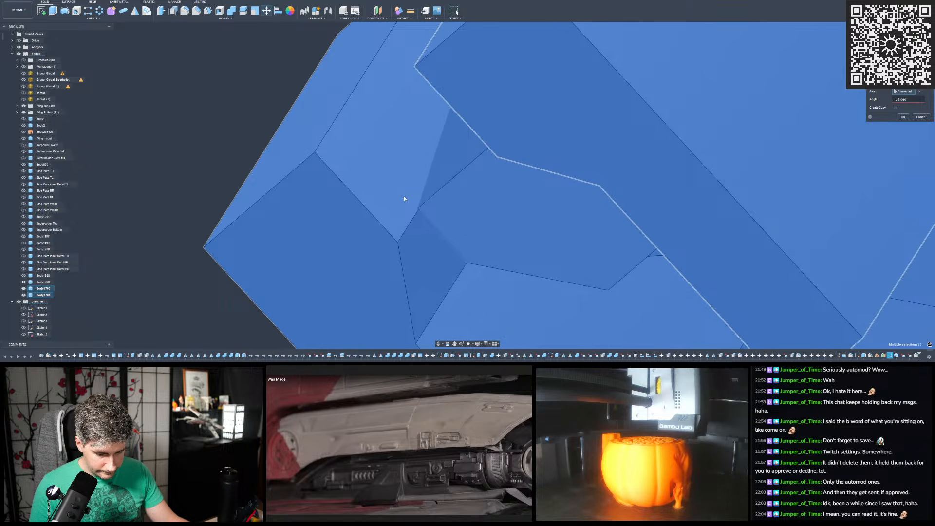
key(Return)
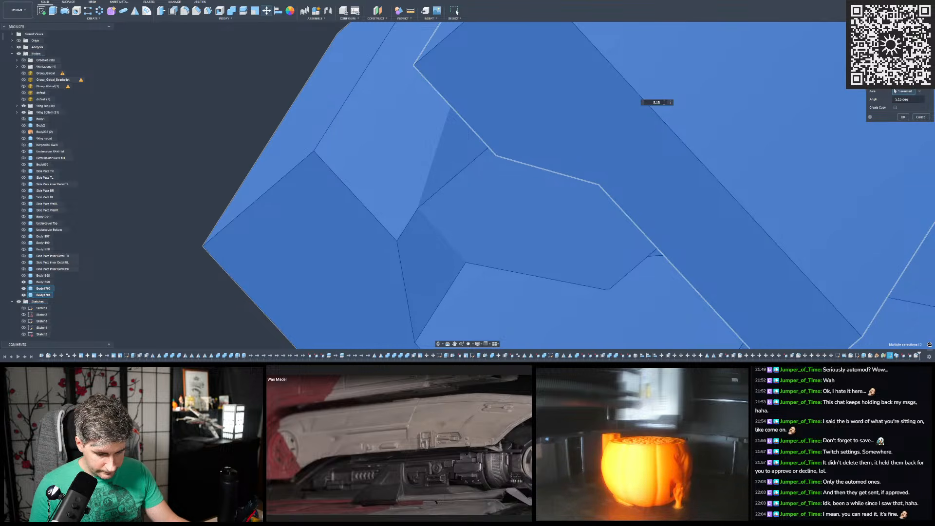
scroll(463, 205, up, 8)
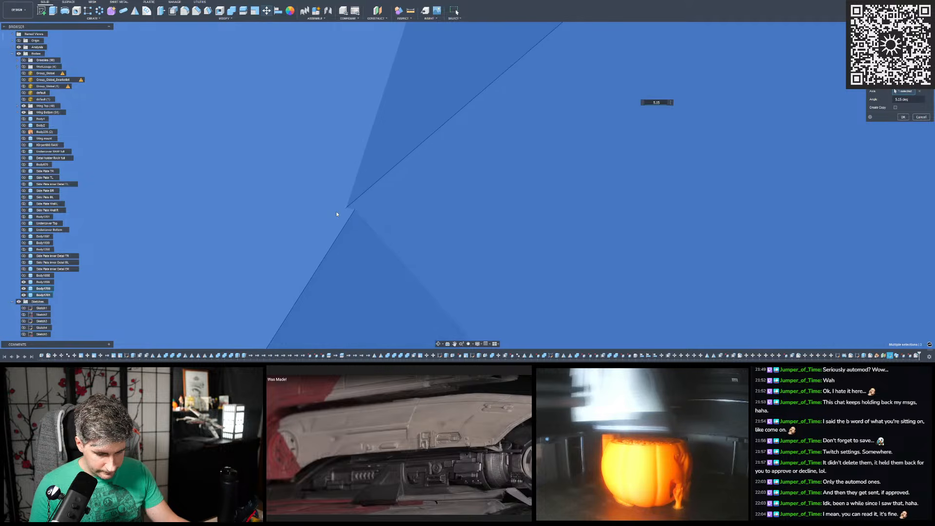
scroll(341, 211, up, 3)
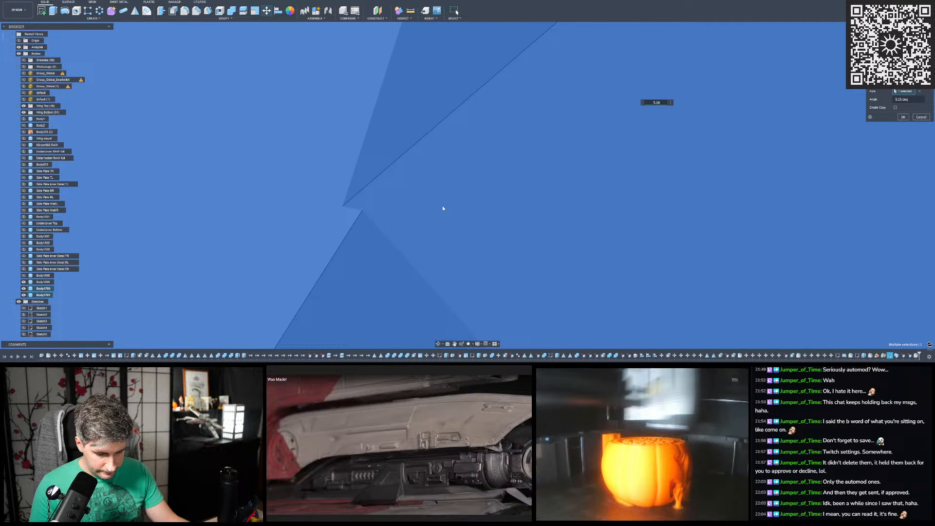
key(BackSpace)
text(6)
scroll(431, 223, down, 10)
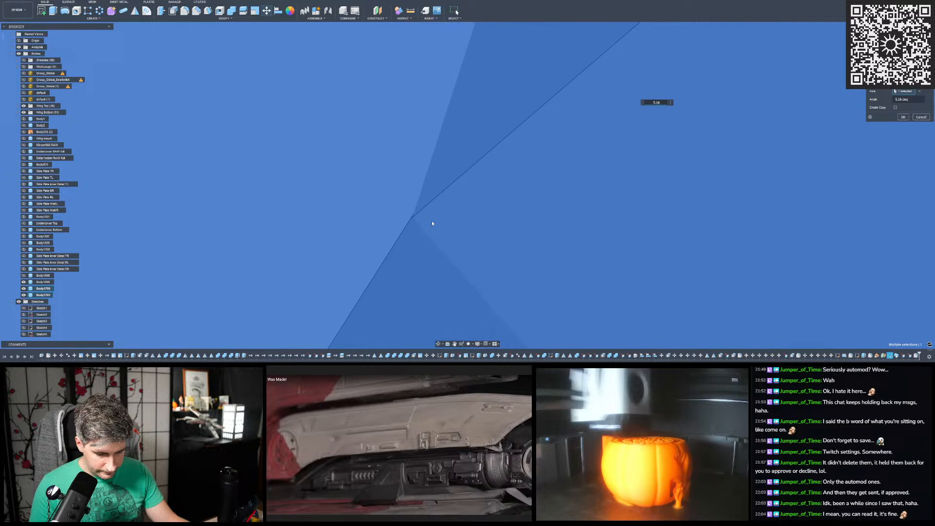
scroll(423, 225, down, 3)
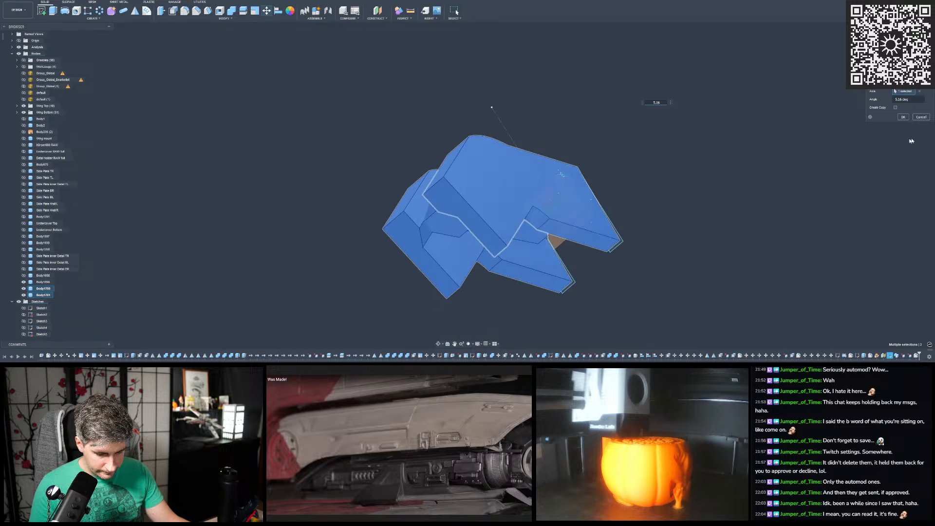
shift+middle_drag(426, 112, 418, 124)
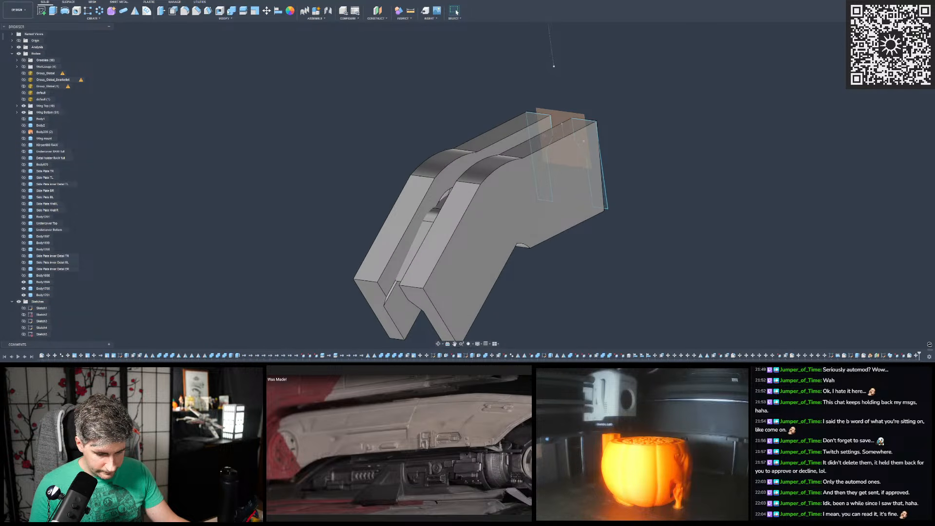
scroll(294, 147, up, 2)
shift+middle_drag(380, 195, 563, 200)
scroll(476, 197, up, 5)
scroll(472, 166, down, 4)
scroll(472, 168, up, 5)
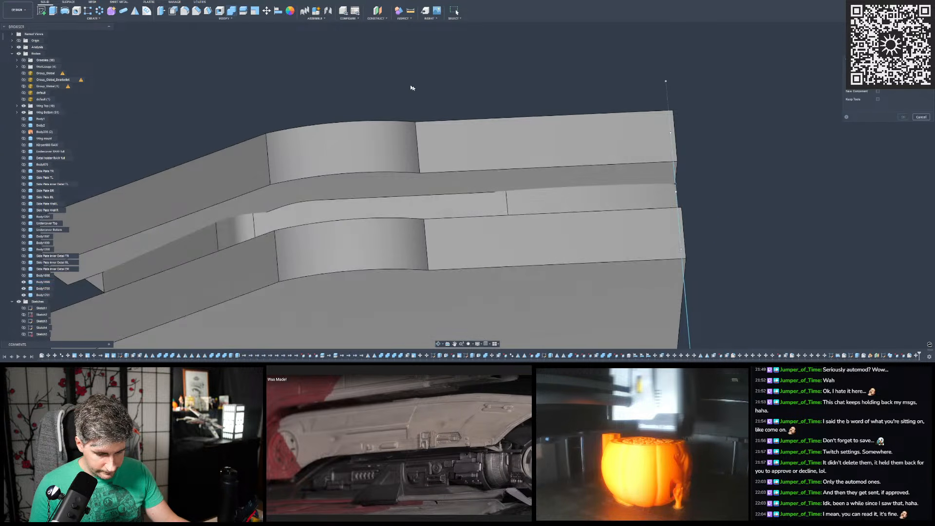
click(921, 118)
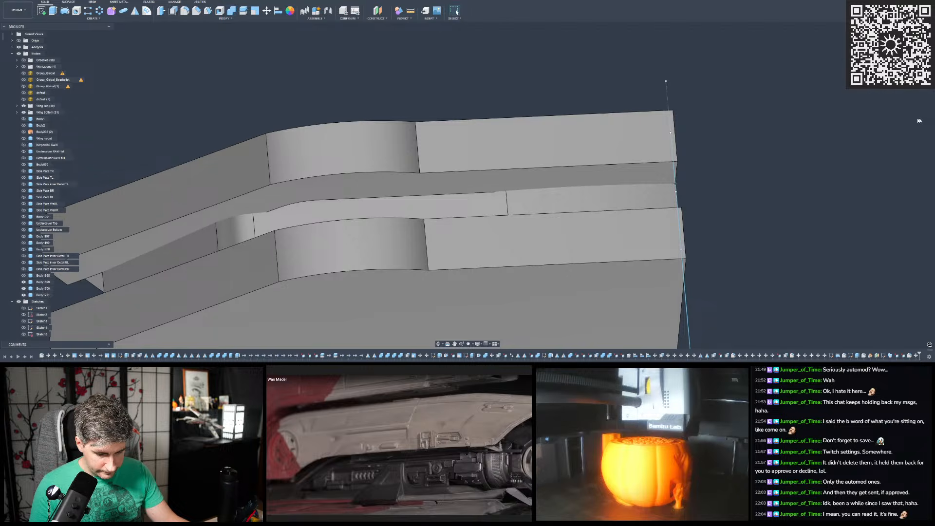
- Start a free move of both swept side bodies and shift them about 15 mm along Y
click(267, 10)
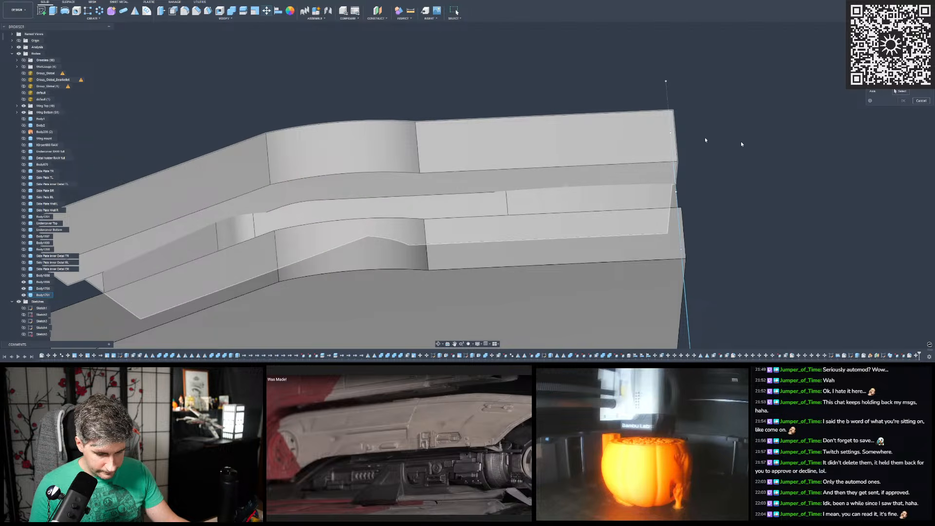
scroll(808, 139, down, 3)
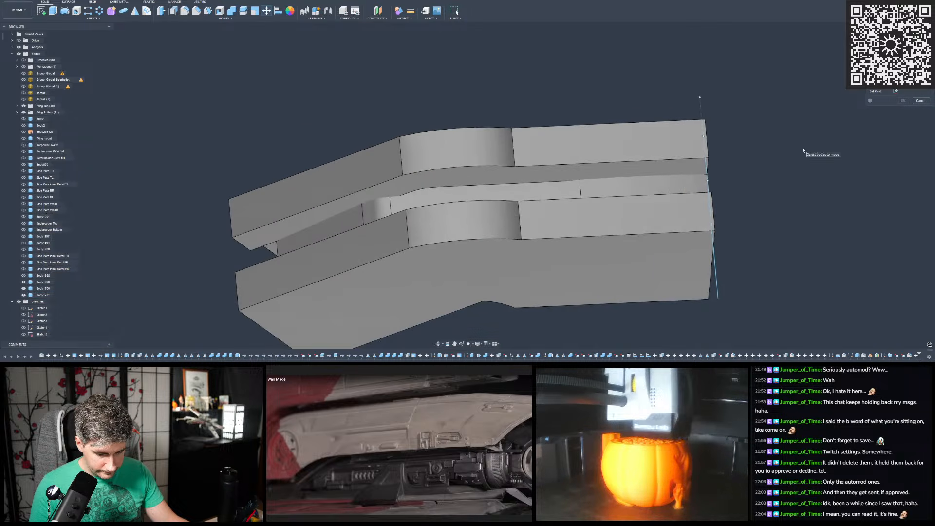
scroll(620, 149, up, 3)
click(580, 143)
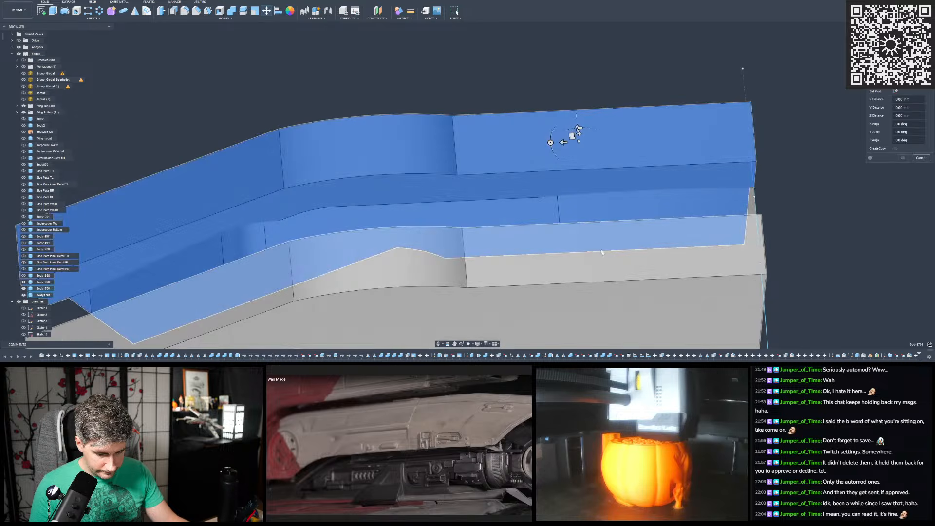
click(603, 258)
scroll(604, 258, down, 1)
drag(595, 135, 566, 136)
scroll(492, 191, down, 2)
scroll(426, 162, up, 4)
mouse_move(427, 162)
shift+middle_down()
mouse_move(395, 167)
mouse_move(431, 167)
shift+middle_up()
scroll(551, 177, down, 2)
shift+middle_drag(551, 178, 316, 226)
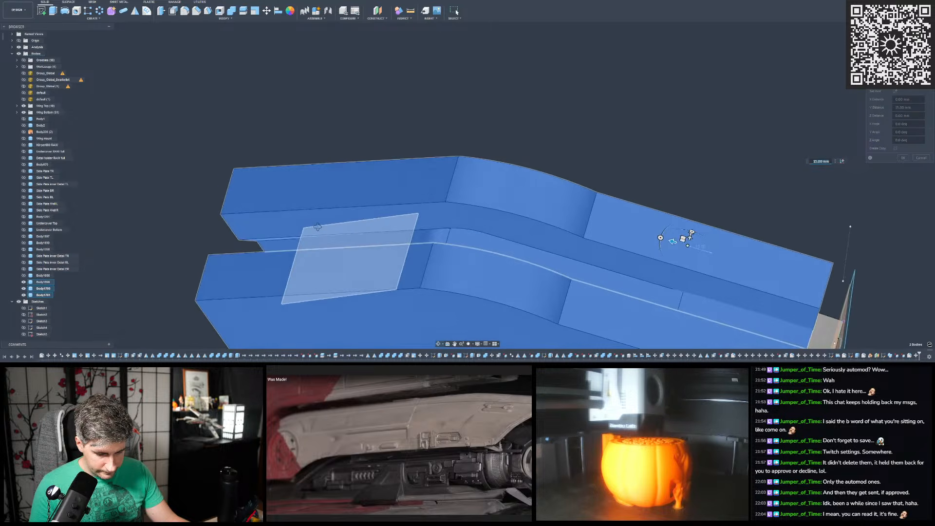
- Try a larger Y offset for the two swept bodies against the hull cover's bend
scroll(445, 254, up, 3)
shift+middle_drag(448, 256, 669, 250)
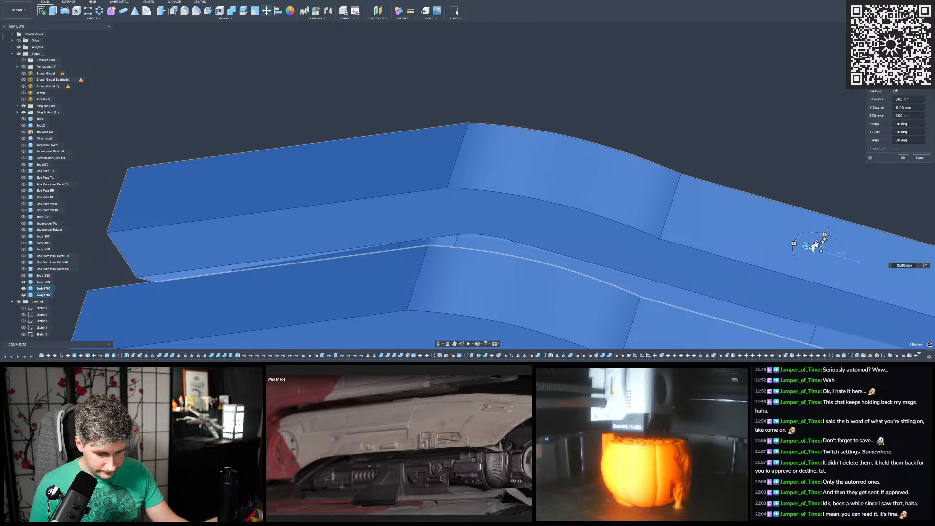
drag(805, 247, 741, 240)
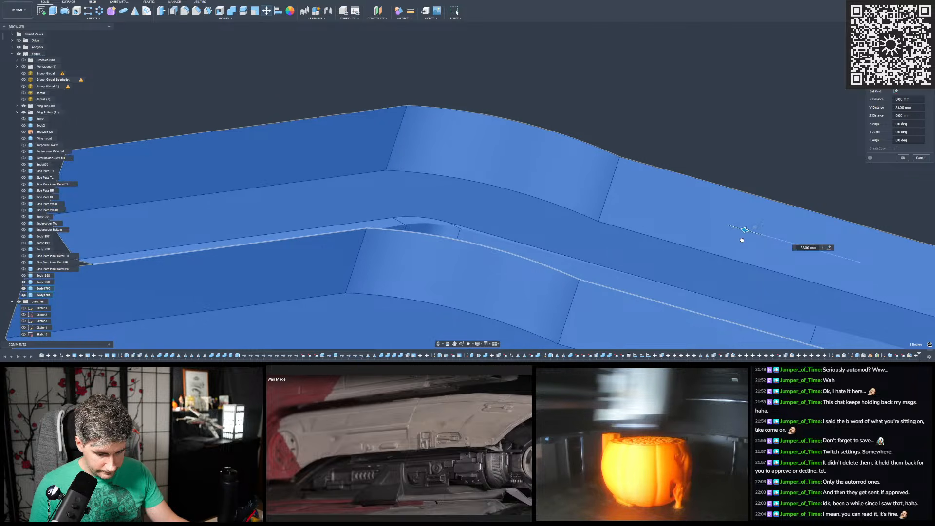
shift+middle_drag(657, 214, 580, 195)
shift+middle_drag(584, 187, 614, 137)
- Offset the two swept bodies by -10 mm along both X and Z, with the Y offset at 0 mm
drag(781, 122, 751, 133)
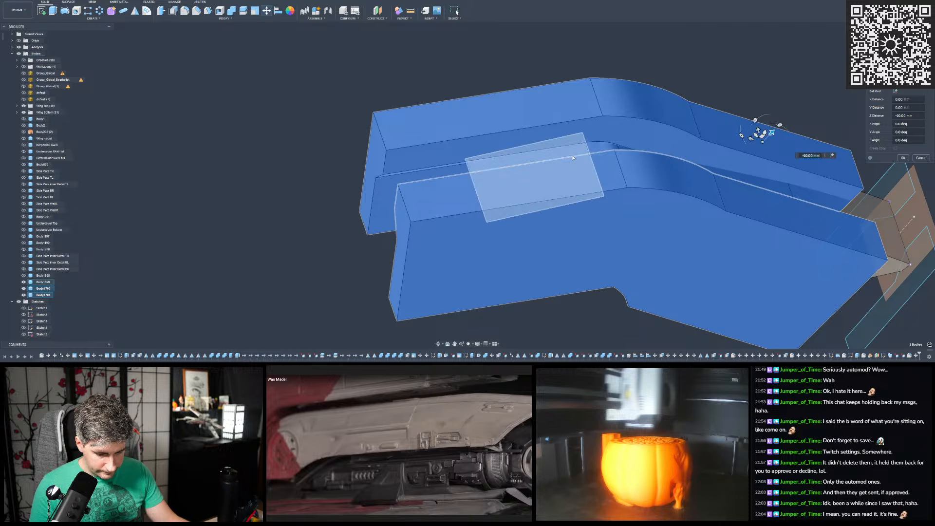
scroll(613, 128, up, 5)
mouse_move(598, 121)
shift+middle_down()
mouse_move(647, 109)
mouse_move(600, 121)
shift+middle_up()
scroll(522, 124, down, 1)
text(0)
key(shift+Tab)
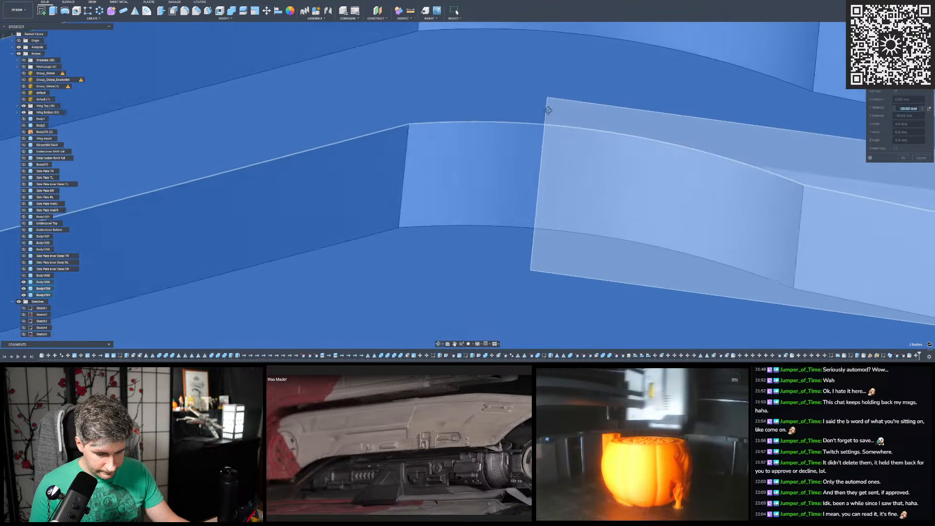
text(-10)
scroll(533, 189, down, 3)
scroll(527, 191, down, 2)
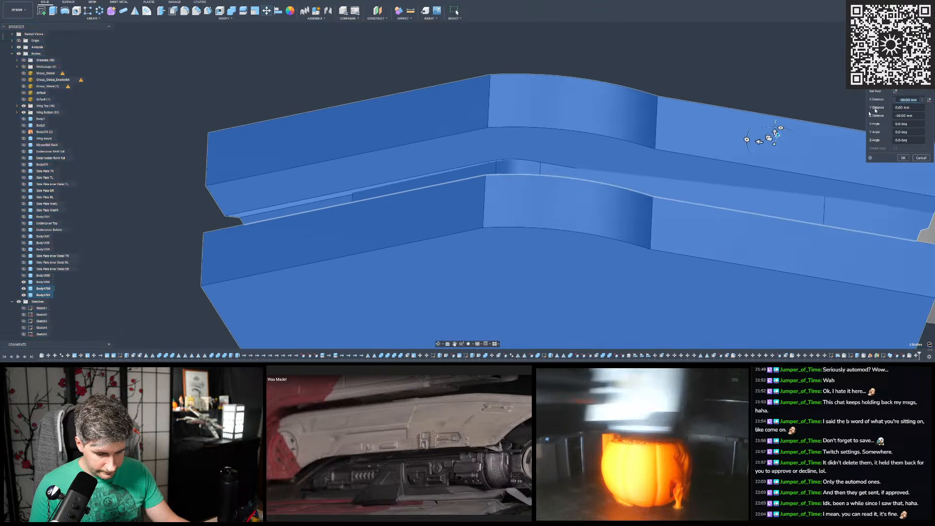
- Relocate the move pivot to the swept body's bend edge and try a 4 mm offset along X
click(894, 91)
click(511, 157)
drag(509, 168, 508, 218)
click(578, 221)
scroll(507, 165, up, 3)
drag(525, 230, 539, 233)
scroll(540, 235, up, 2)
shift+middle_drag(538, 232, 543, 193)
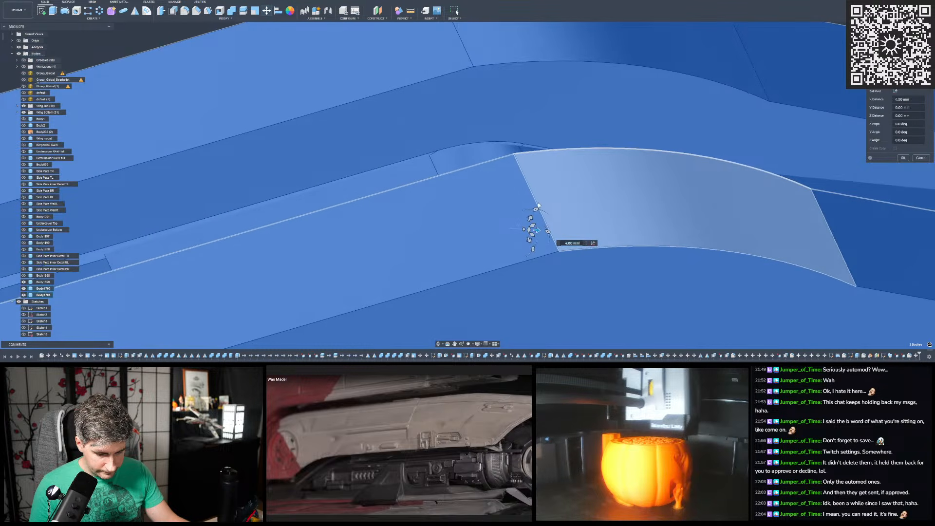
- Nudge the swept bodies along Y against the cover's curved bend, trying -1.5 and -1.8 mm and settling on -2 mm
drag(530, 221, 527, 222)
scroll(444, 151, up, 4)
shift+middle_drag(438, 151, 457, 149)
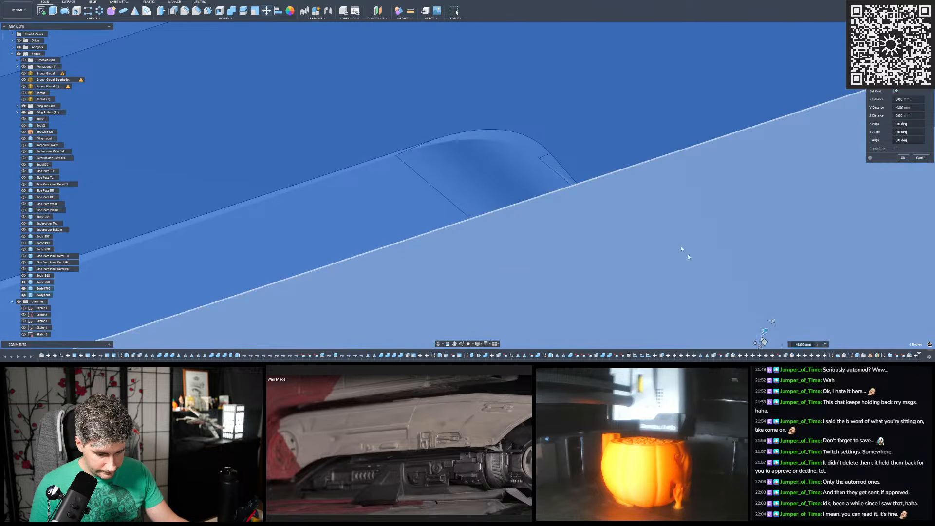
text(.5)
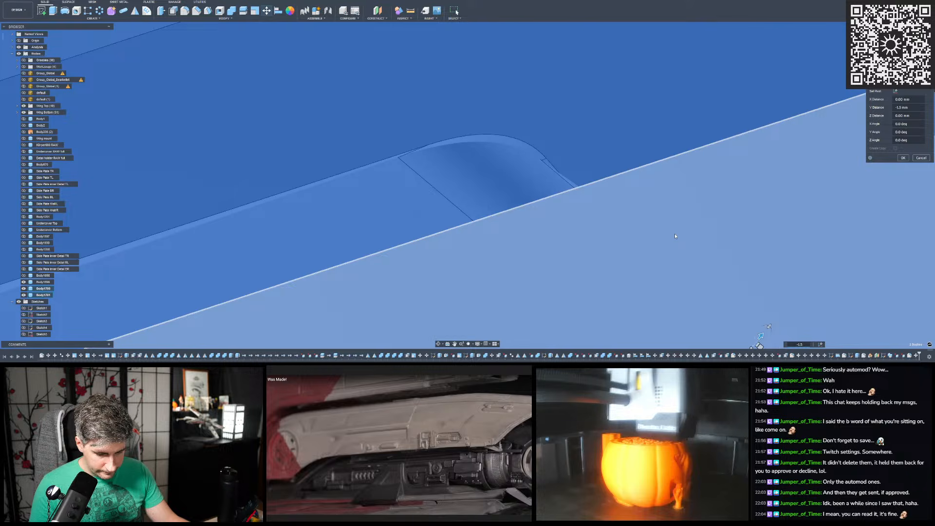
key(BackSpace)
text(8)
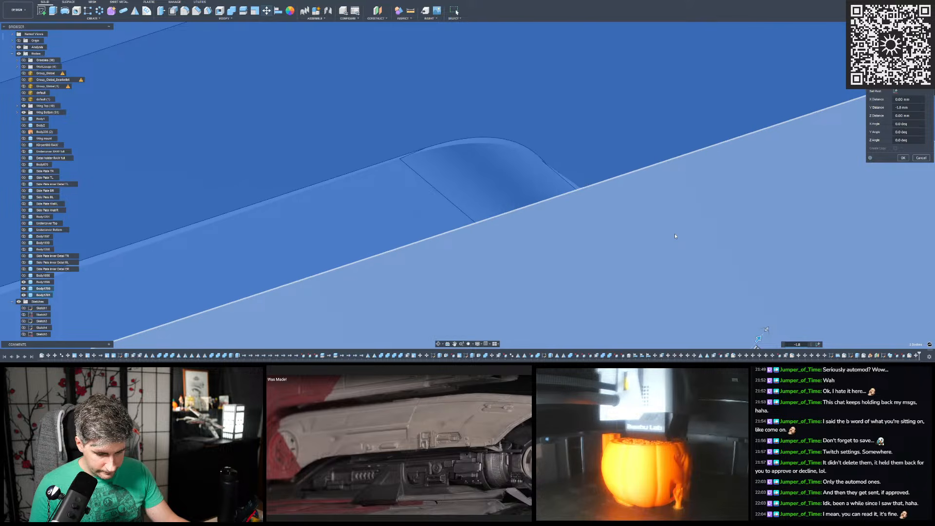
key(BackSpace)
key(BackSpace)
key(BackSpace)
text(2)
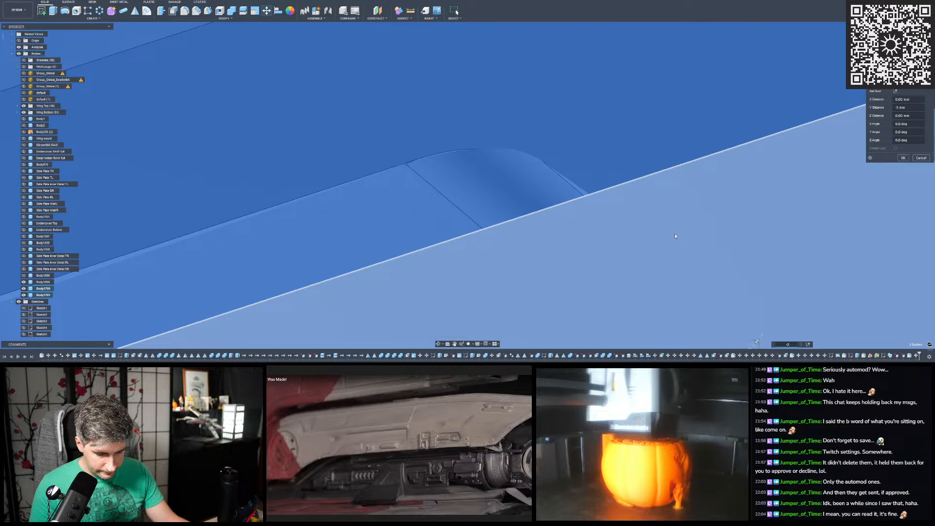
key(BackSpace)
text(2)
- Rotate the two swept bodies 5 degrees about Z against the hull cover's curved bend
scroll(520, 165, down, 2)
shift+middle_drag(518, 160, 492, 167)
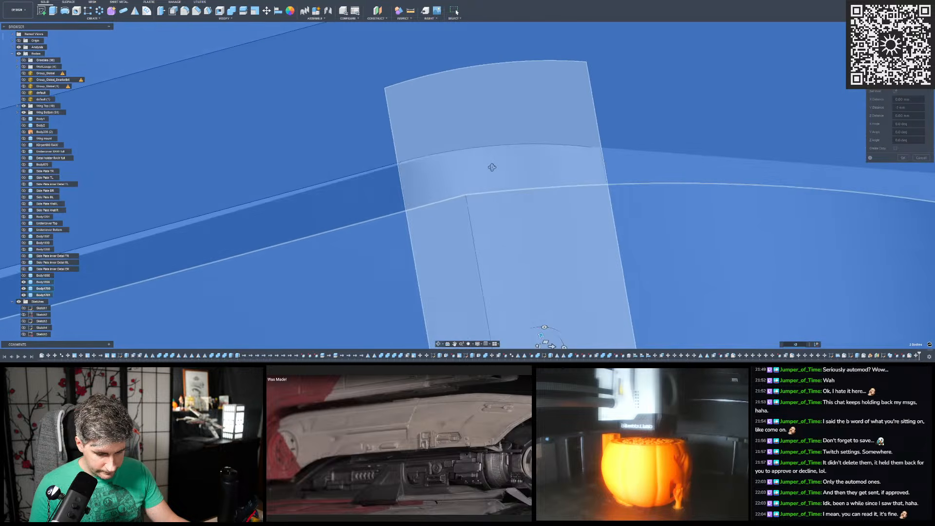
scroll(490, 173, down, 2)
scroll(526, 280, up, 4)
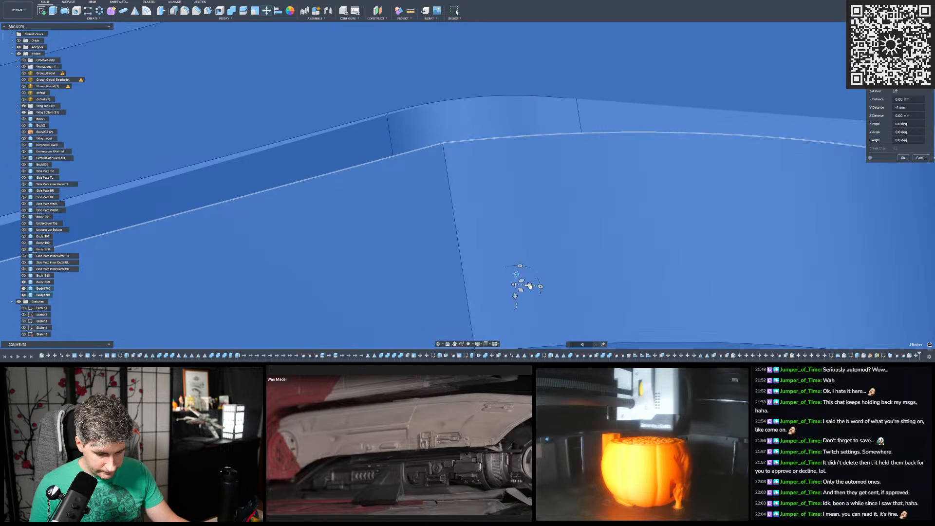
mouse_move(537, 286)
mouse_down()
mouse_move(550, 287)
mouse_move(536, 287)
mouse_up()
scroll(594, 192, down, 5)
shift+middle_drag(599, 200, 688, 191)
drag(670, 203, 671, 201)
scroll(670, 201, down, 2)
scroll(530, 242, up, 5)
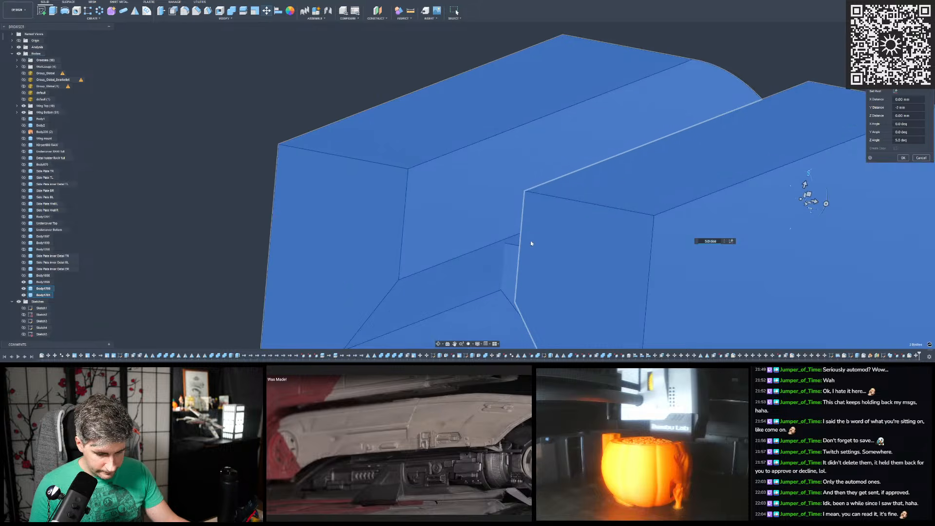
- Refine the Z rotation of the two swept bodies, trying 6 degrees and settling on 5.8 degrees, and finish the move
text(6)
scroll(526, 246, up, 6)
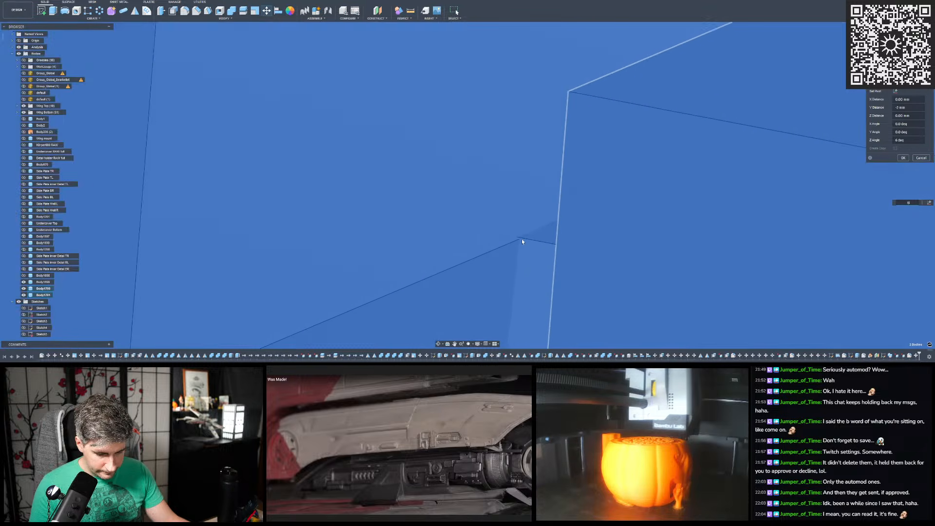
key(BackSpace)
text(5.8)
scroll(529, 245, down, 10)
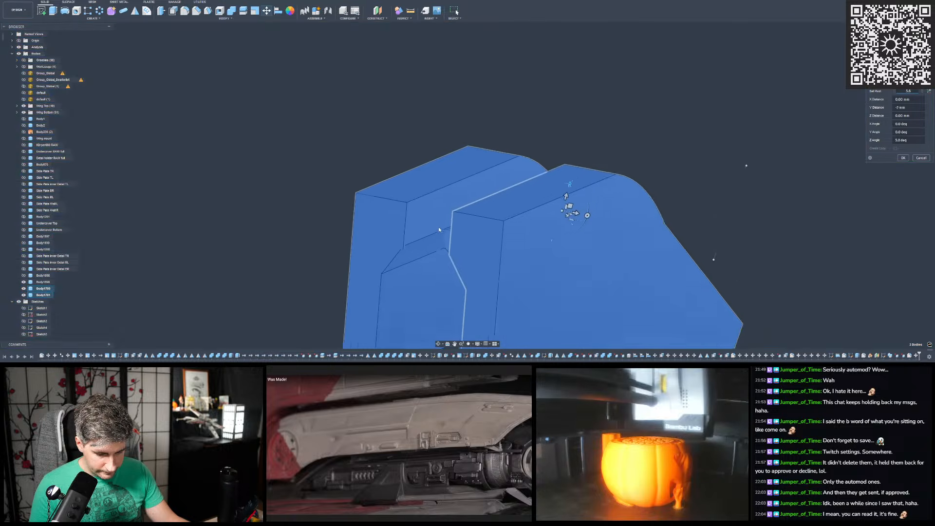
shift+middle_drag(438, 229, 522, 237)
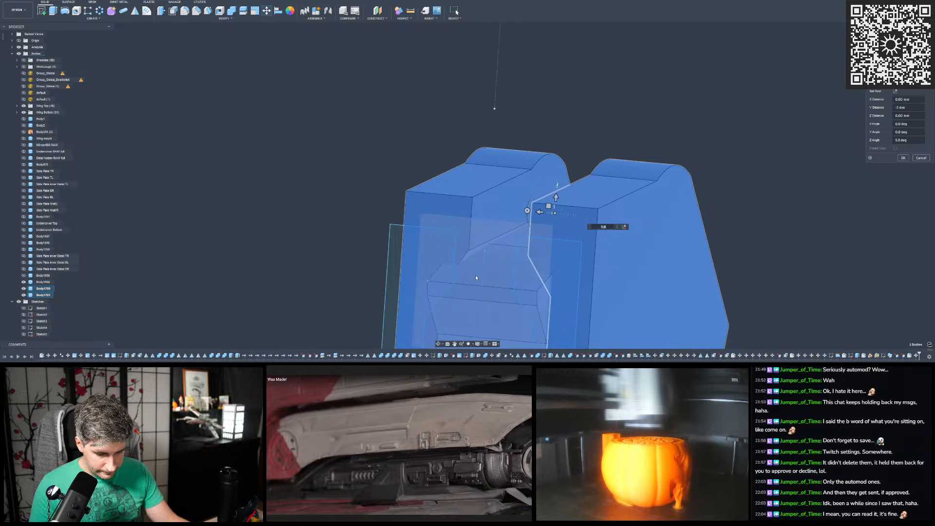
shift+middle_drag(483, 240, 463, 245)
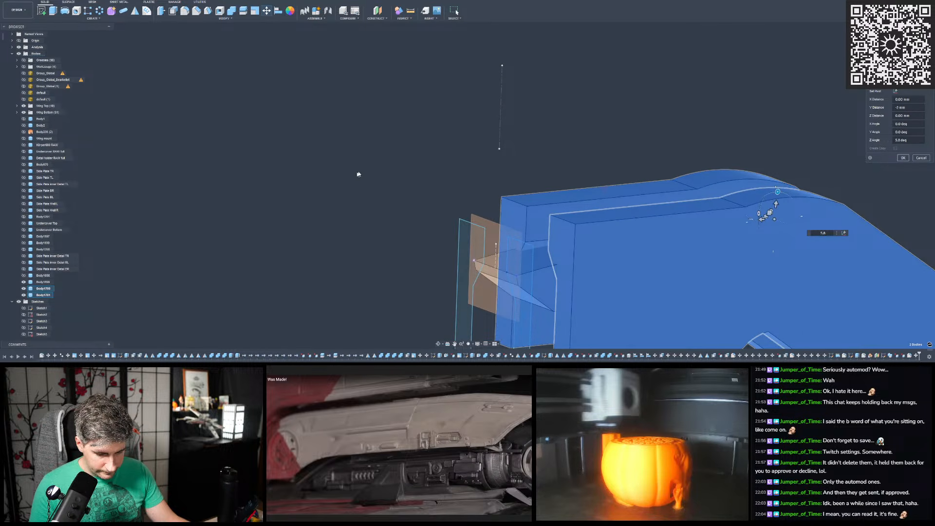
key(Return)
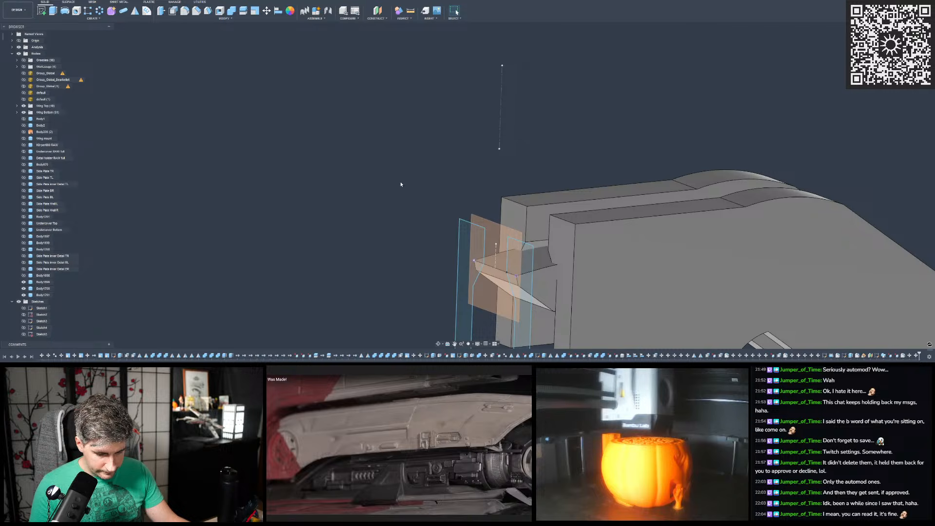
- Extend the end faces of both swept bodies past the hull cover's end, and cut the two bodies out of the cover
scroll(335, 189, down, 2)
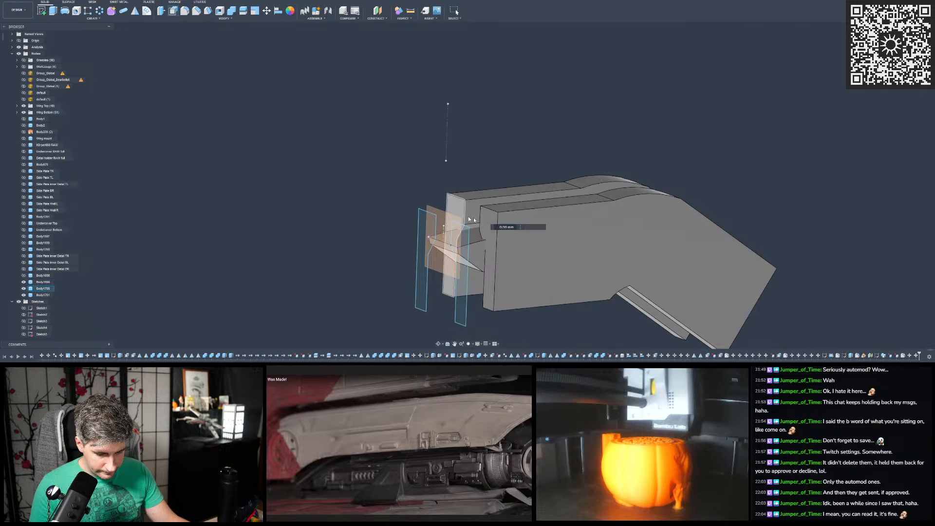
drag(480, 220, 447, 220)
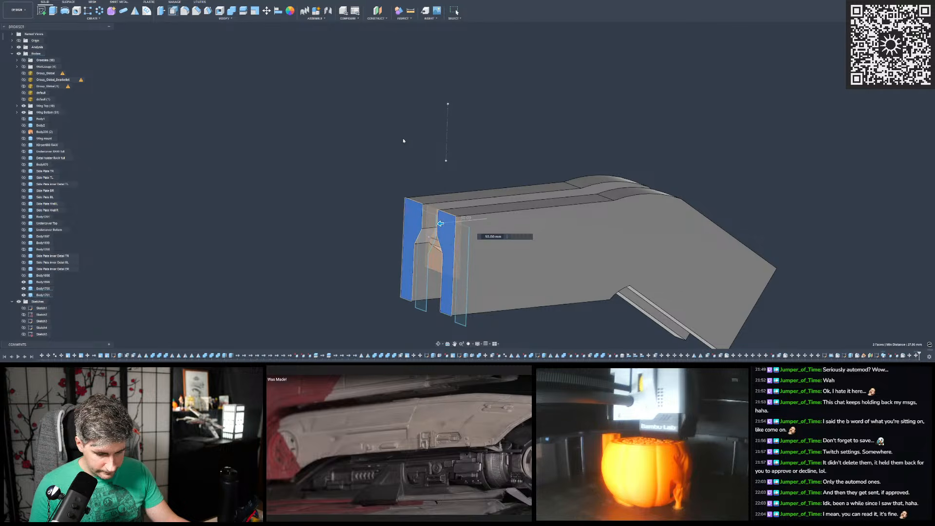
click(233, 12)
scroll(380, 173, up, 2)
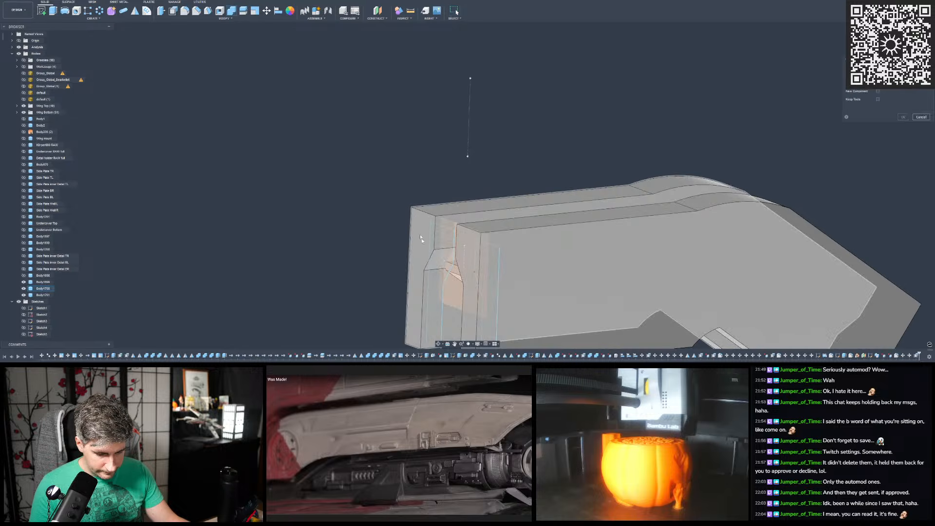
click(457, 275)
shift+middle_drag(456, 275, 512, 305)
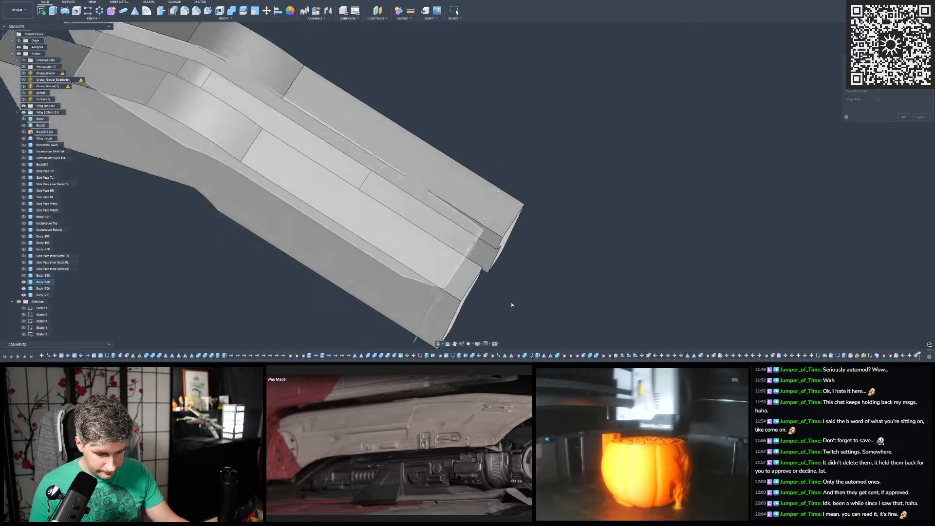
click(427, 206)
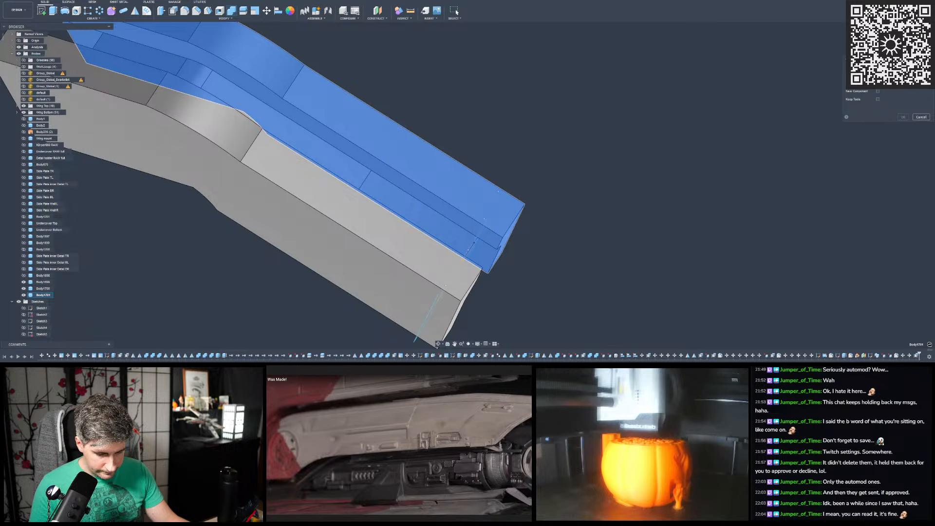
click(909, 68)
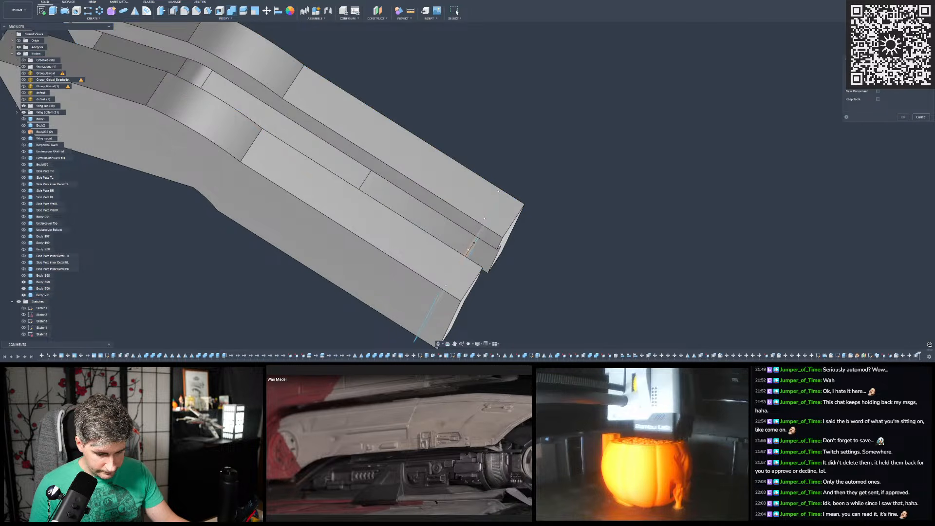
click(371, 192)
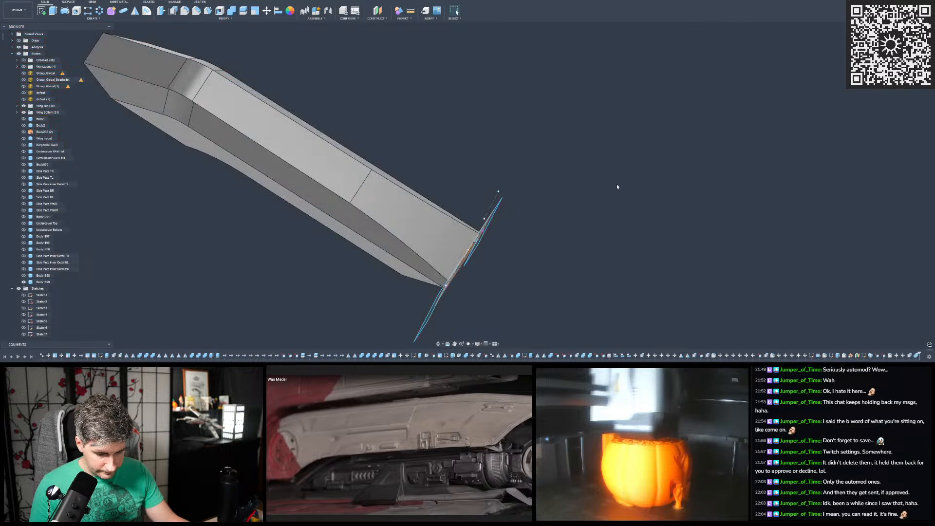
- Show the default scan mesh over the trimmed hull cover
scroll(618, 186, down, 3)
shift+middle_drag(397, 142, 538, 176)
scroll(370, 183, up, 4)
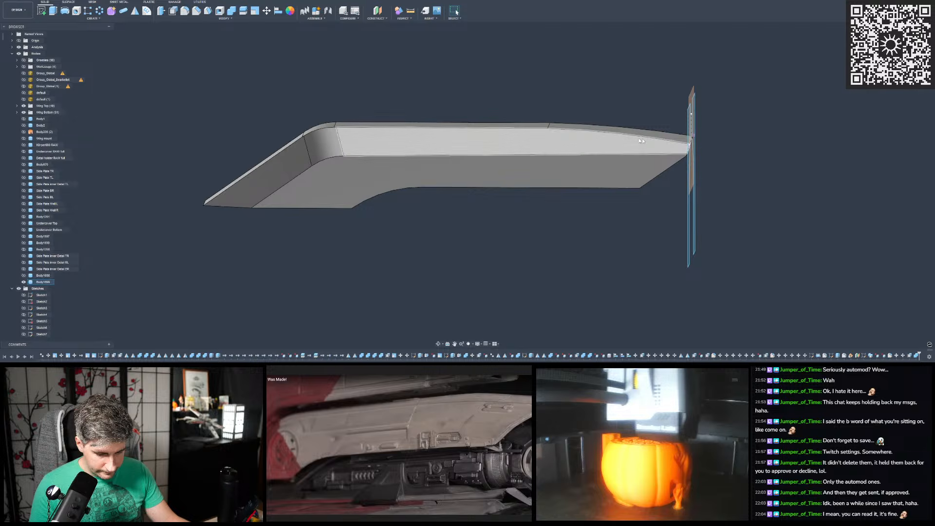
shift+middle_drag(648, 147, 727, 147)
mouse_move(568, 214)
shift+middle_down()
mouse_move(576, 210)
mouse_move(559, 219)
shift+middle_up()
click(559, 220)
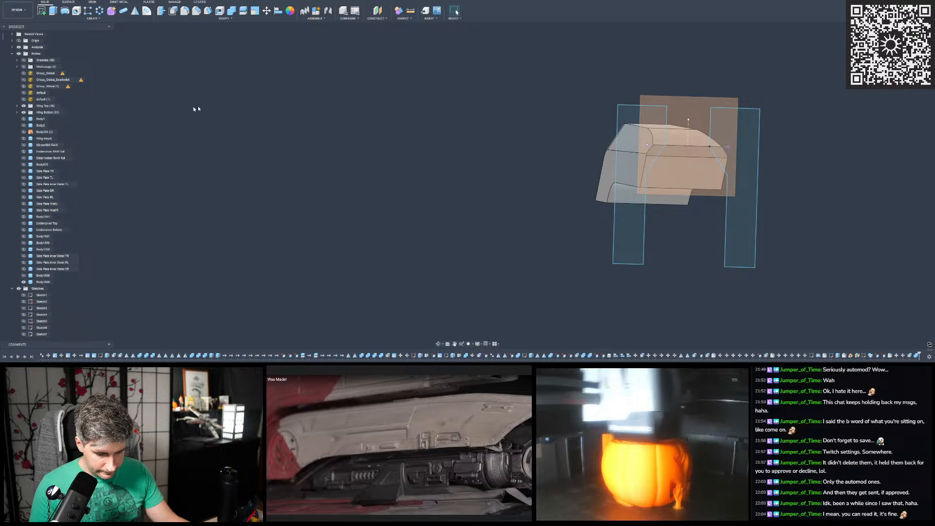
click(24, 99)
click(23, 100)
click(24, 92)
scroll(302, 136, down, 3)
scroll(530, 139, up, 7)
middle_drag(577, 135, 460, 136)
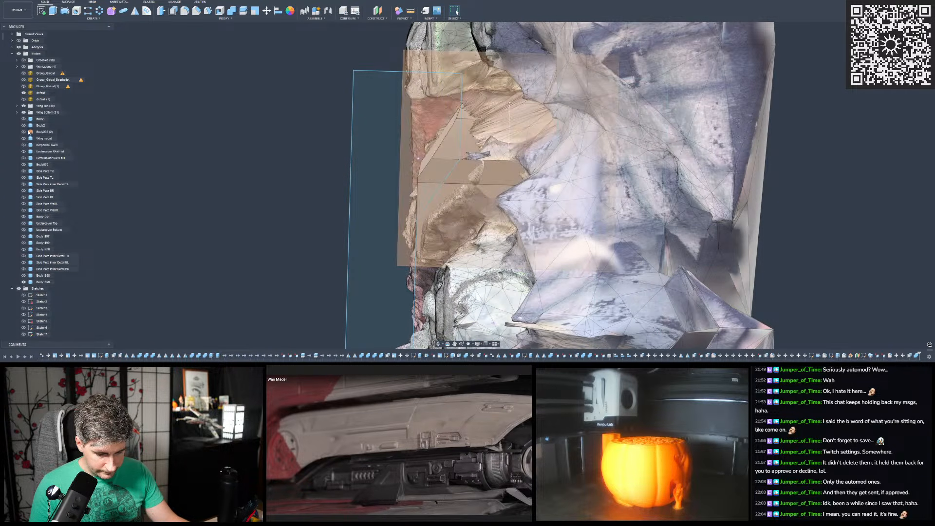
- Compare the trimmed hull cover with the scan mesh around the bend by hiding and showing the cover body
click(24, 282)
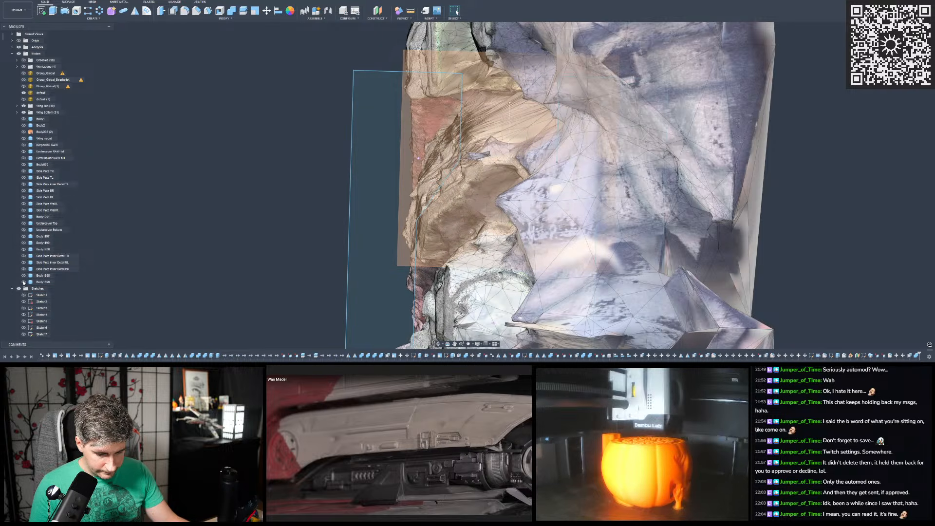
click(23, 283)
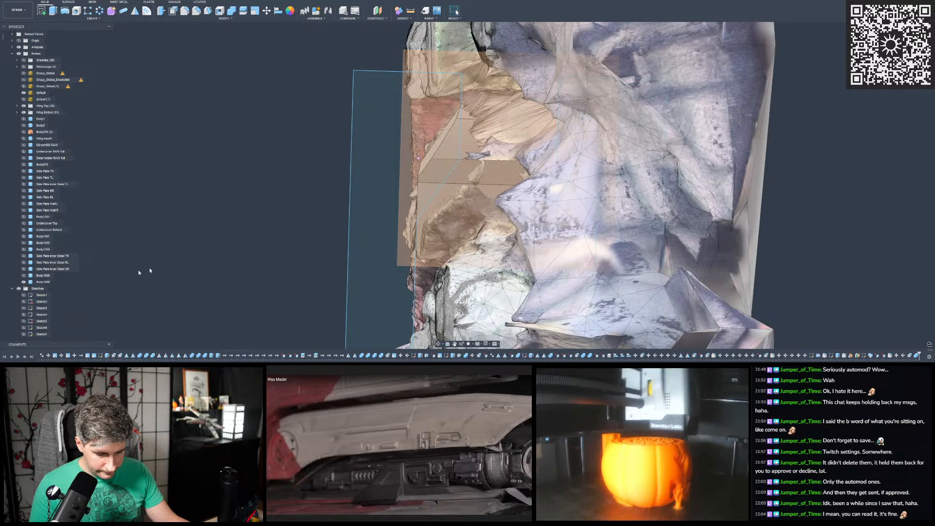
scroll(468, 219, down, 2)
shift+middle_drag(413, 34, 920, 255)
scroll(277, 214, up, 3)
shift+middle_drag(278, 214, 397, 185)
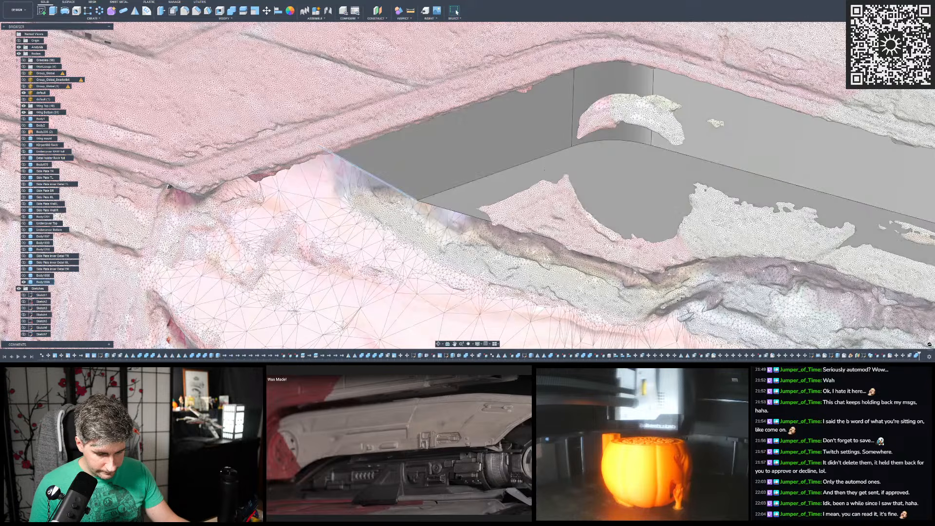
scroll(386, 167, up, 10)
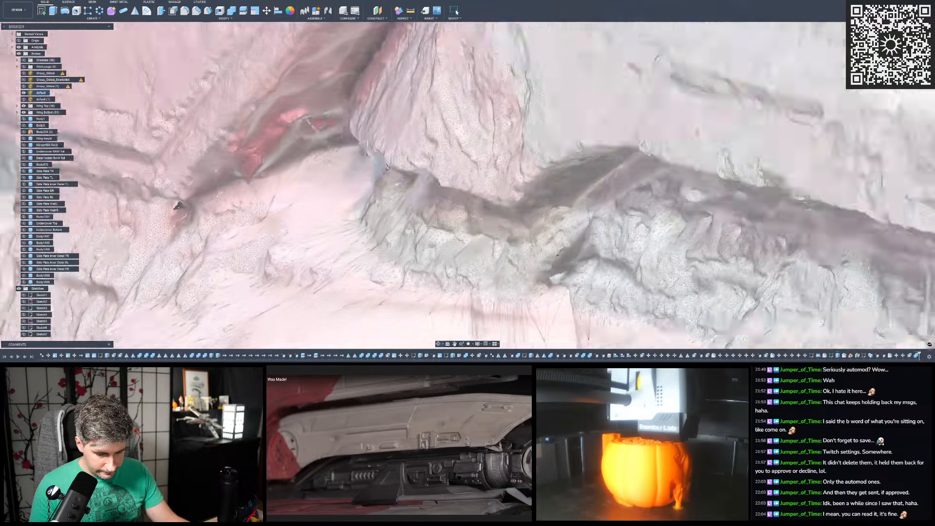
- Measure from the hull cover's lower bend edge to the matching recess edge on the scan mesh
shift+middle_drag(387, 167, 362, 134)
key(i)
scroll(372, 133, up, 3)
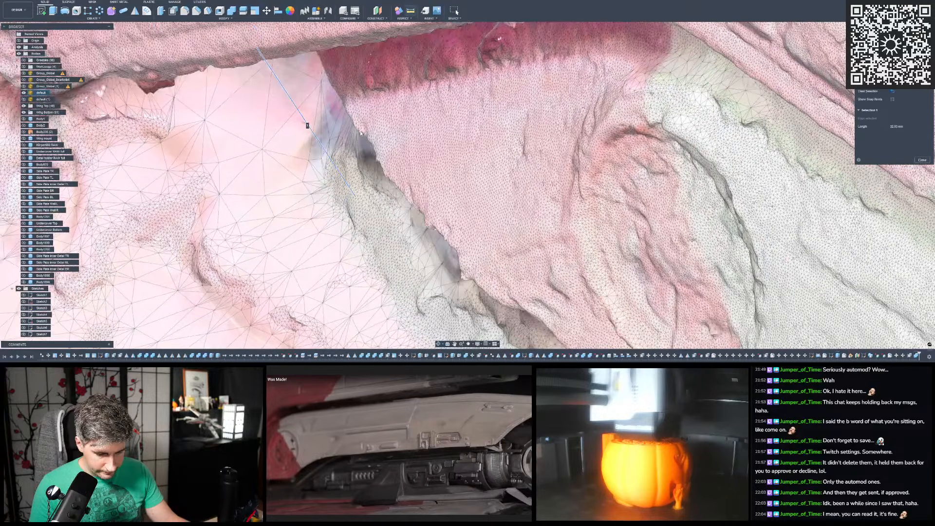
scroll(314, 164, down, 3)
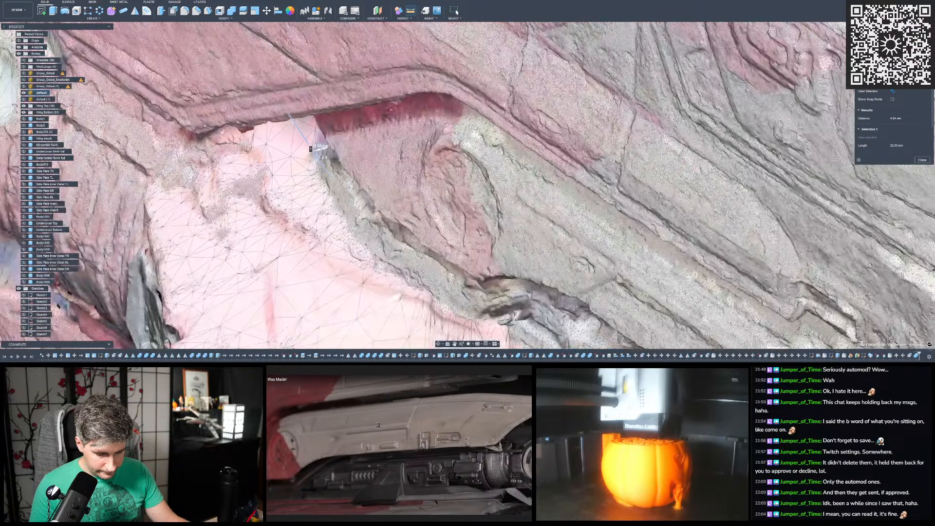
scroll(400, 207, down, 3)
shift+middle_drag(400, 207, 462, 195)
shift+middle_drag(492, 337, 410, 177)
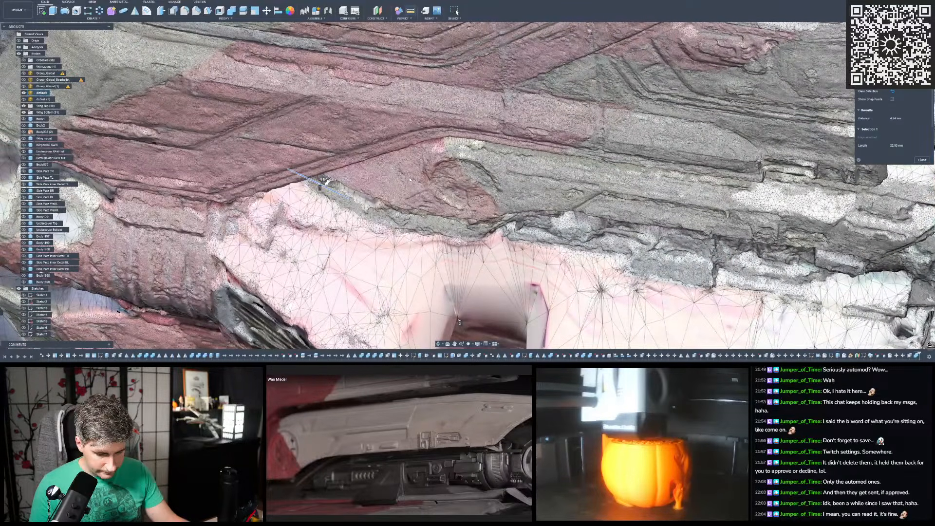
- Check the cover's slanted front face and lower edge against the scan mesh with the cover body hidden and shown
scroll(410, 180, up, 2)
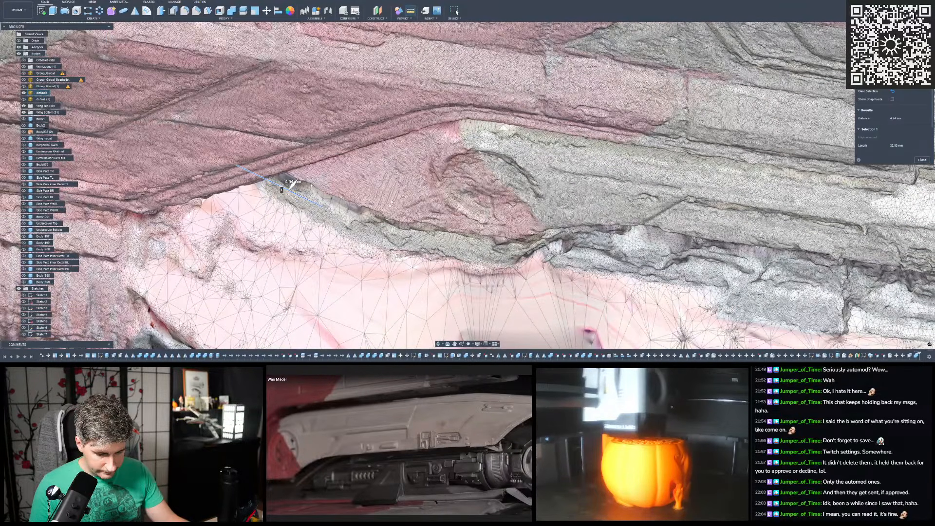
click(23, 282)
click(23, 283)
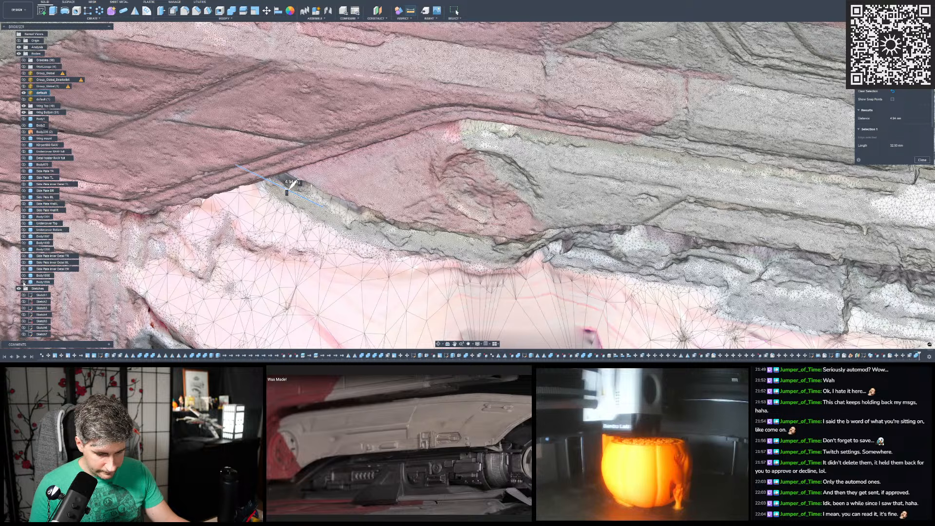
click(24, 283)
scroll(363, 165, down, 3)
shift+middle_drag(363, 164, 402, 158)
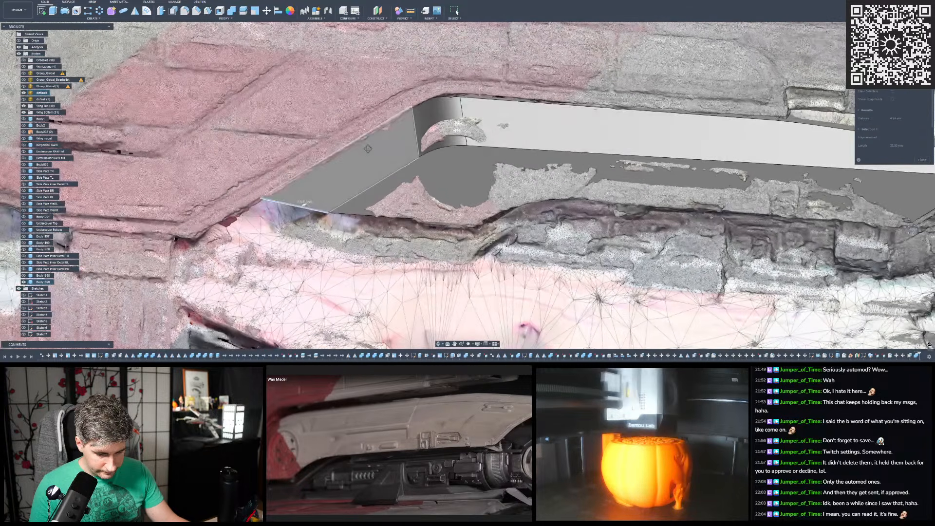
scroll(402, 158, down, 3)
key(Escape)
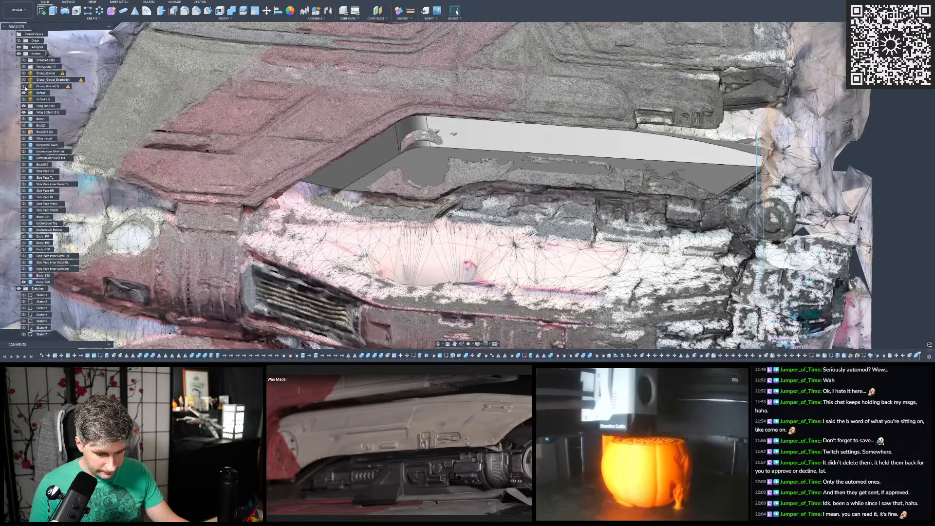
- Hide the default scan mesh so the hull cover stands alone
click(24, 93)
scroll(428, 165, down, 2)
scroll(700, 159, up, 1)
shift+middle_drag(700, 160, 706, 143)
scroll(706, 143, up, 3)
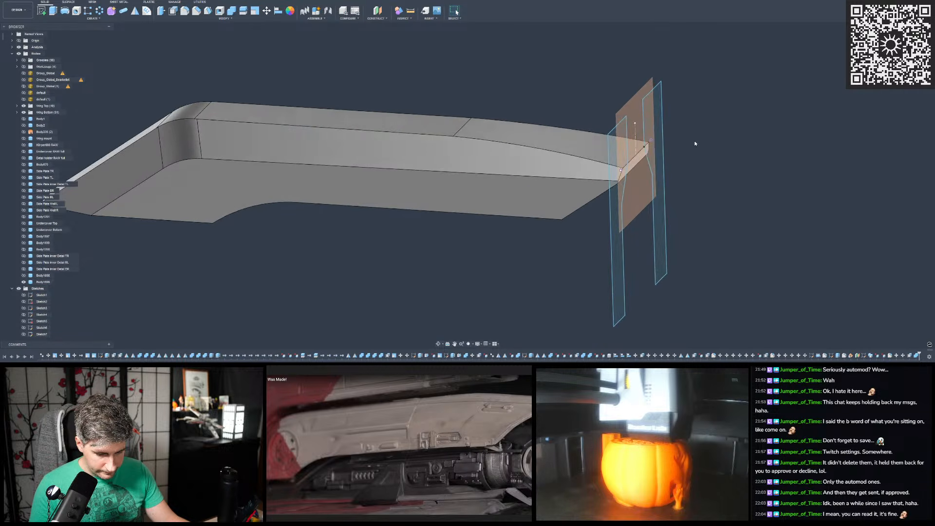
- Roll the design history back to before the hull cover's sloped side cuts
click(915, 356)
click(763, 263)
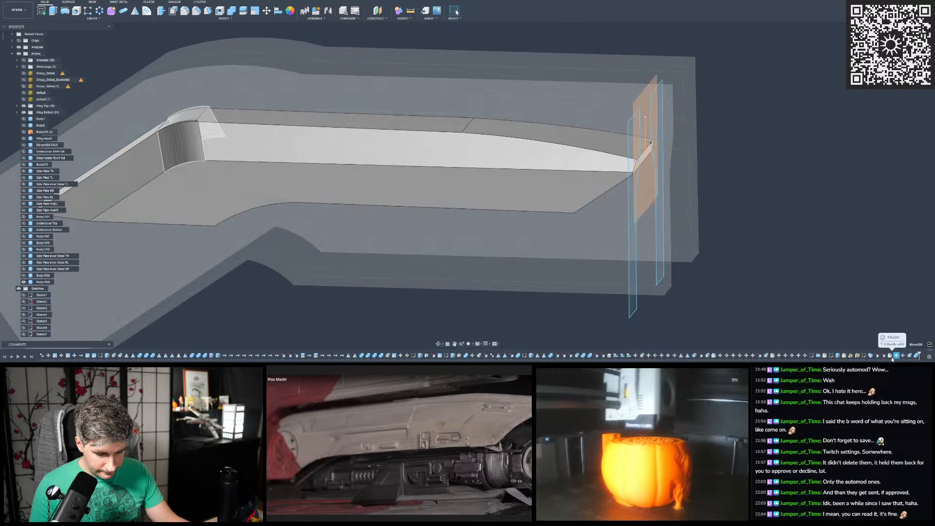
click(891, 356)
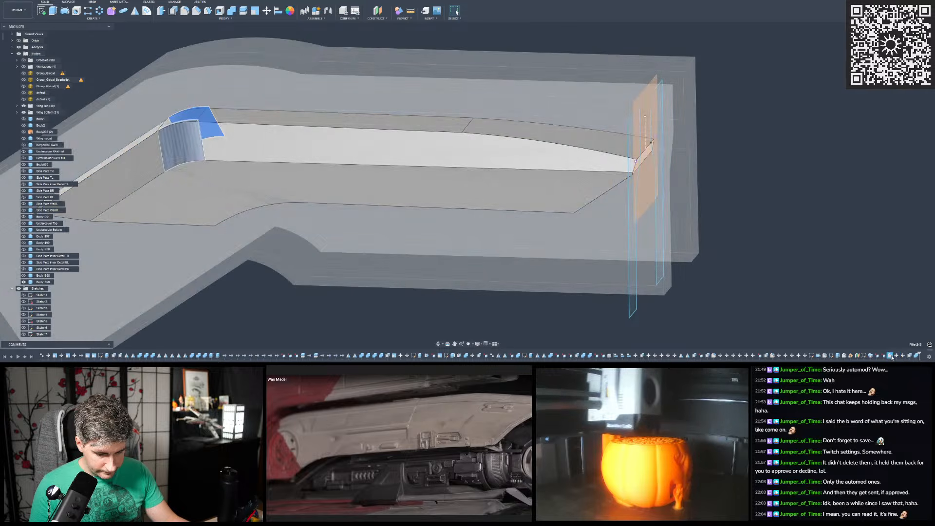
click(871, 356)
click(871, 339)
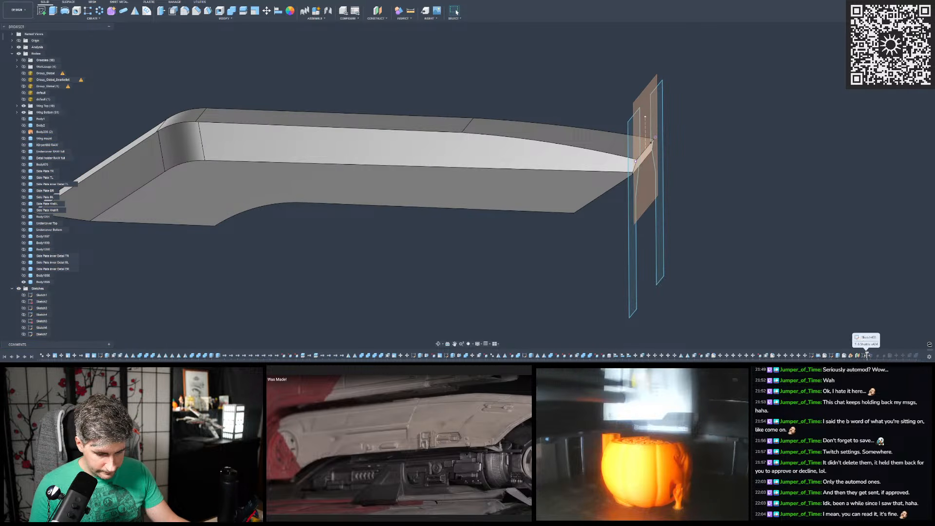
drag(871, 356, 866, 355)
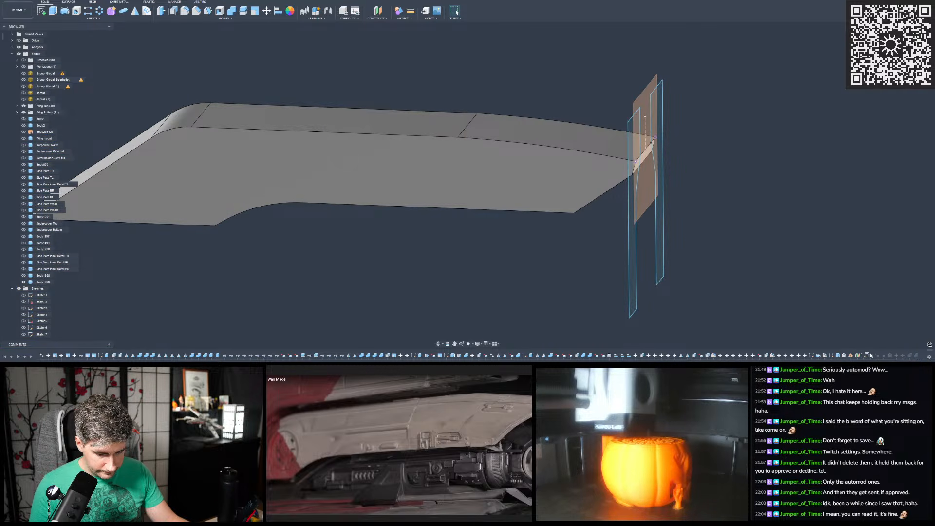
scroll(692, 257, down, 3)
scroll(571, 166, up, 2)
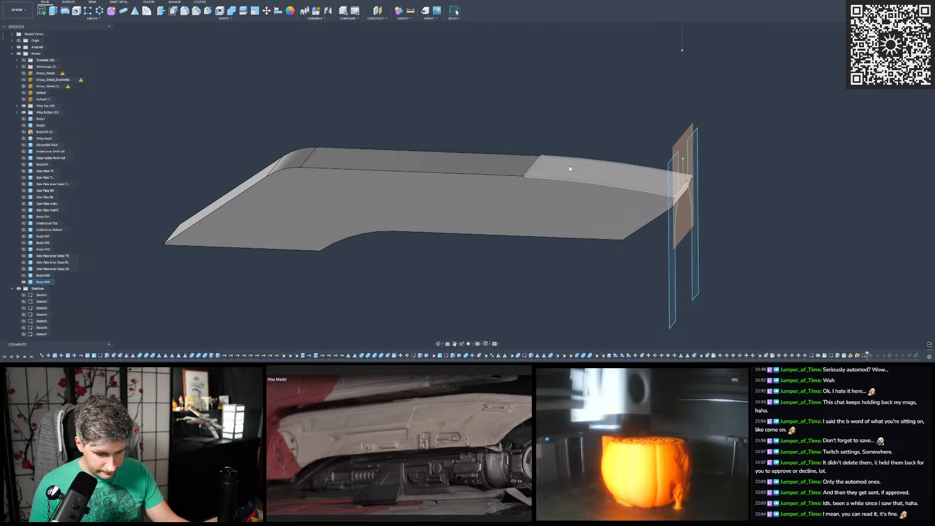
- Open the hull cover's side profile sketch for editing from the design history
scroll(539, 176, up, 2)
shift+middle_drag(539, 176, 531, 174)
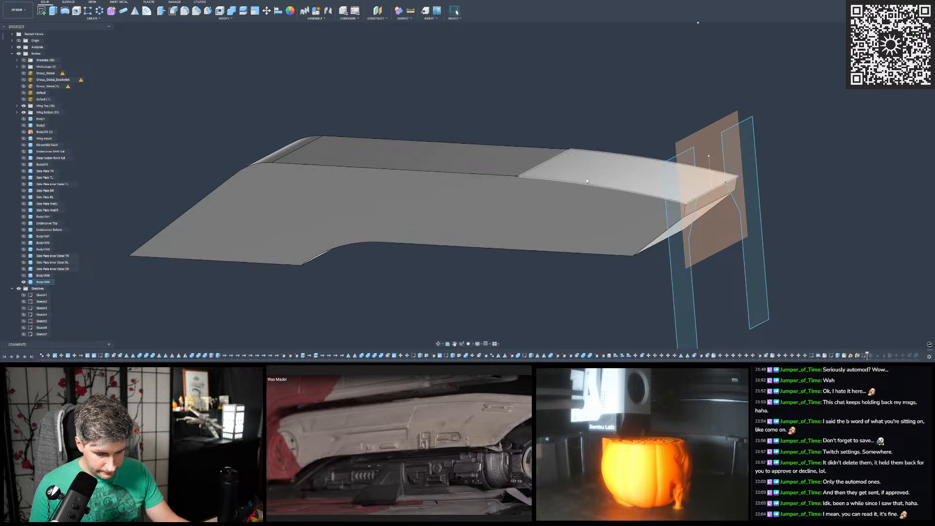
click(865, 356)
click(853, 309)
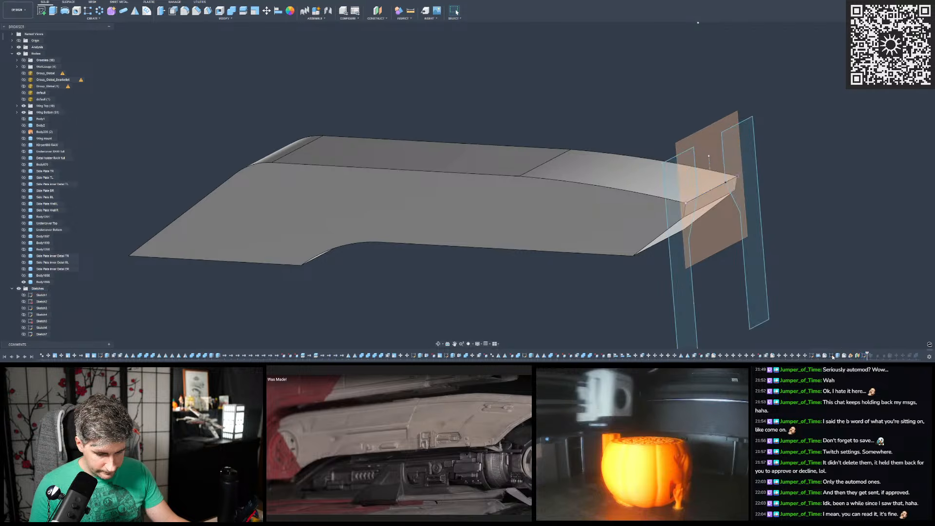
double_click(832, 357)
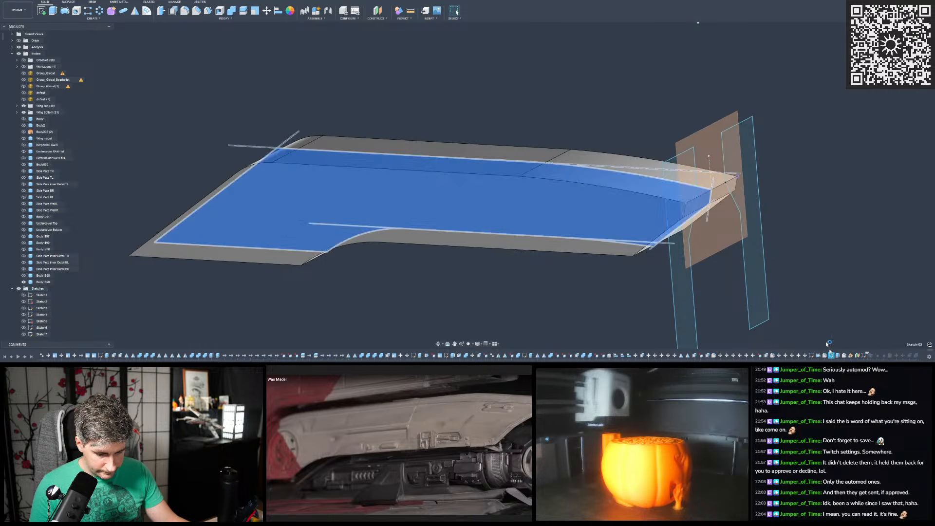
scroll(414, 201, down, 3)
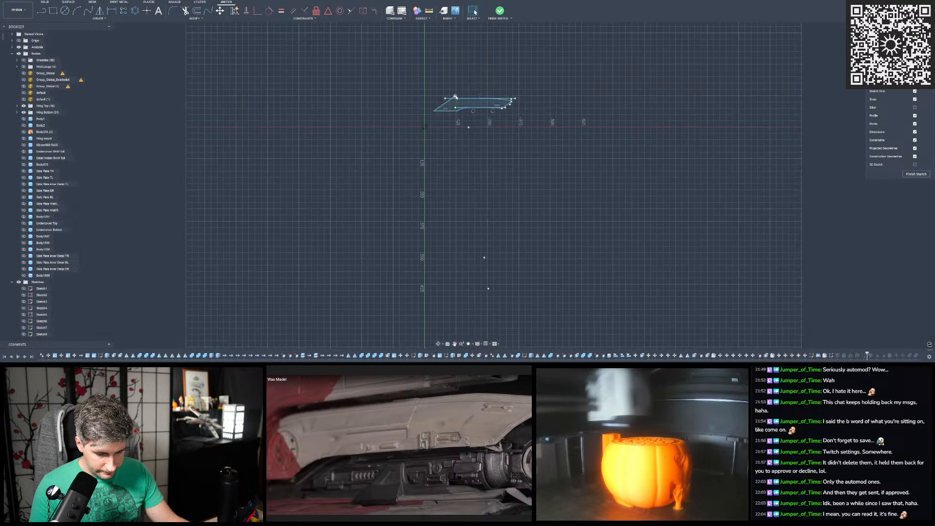
- Examine how the sketch's shallow upper arc meets the straight top edge, selecting both curves, and review the rest of the profile outline
scroll(511, 97, up, 12)
scroll(516, 112, up, 3)
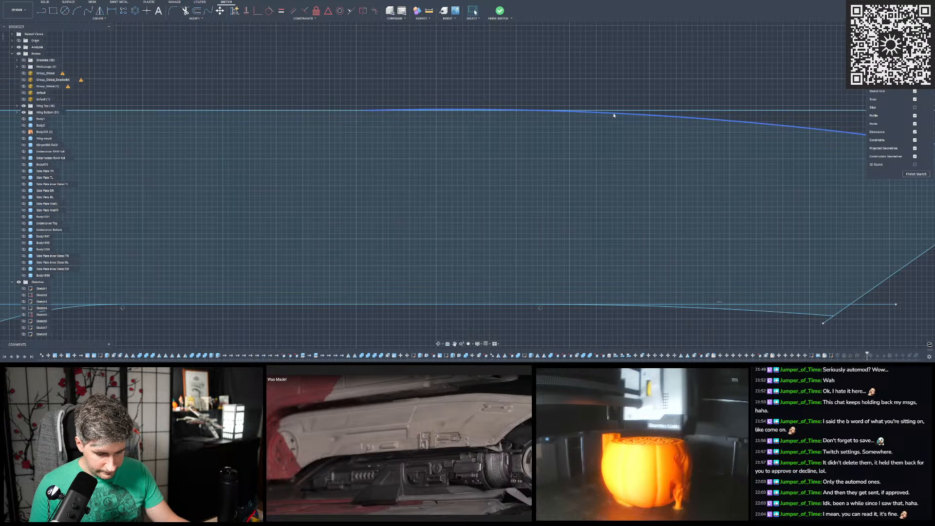
scroll(448, 104, up, 4)
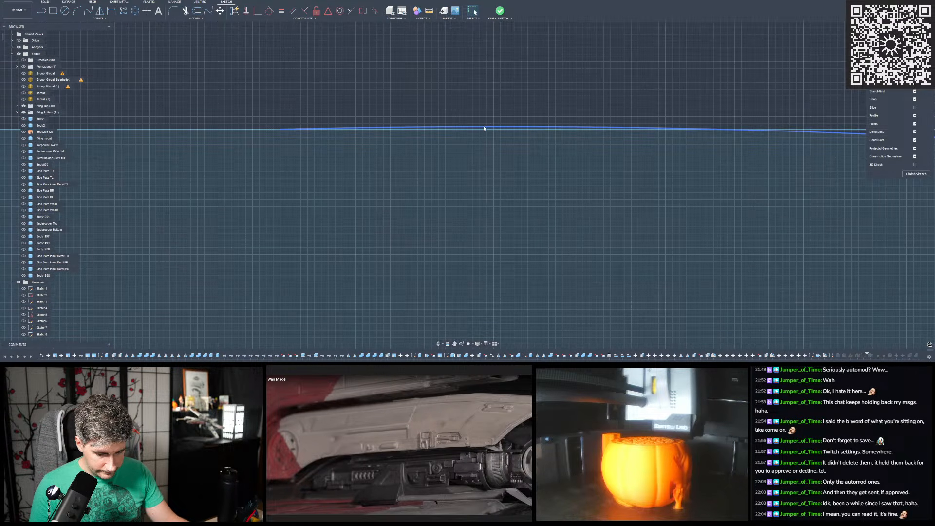
scroll(485, 128, up, 3)
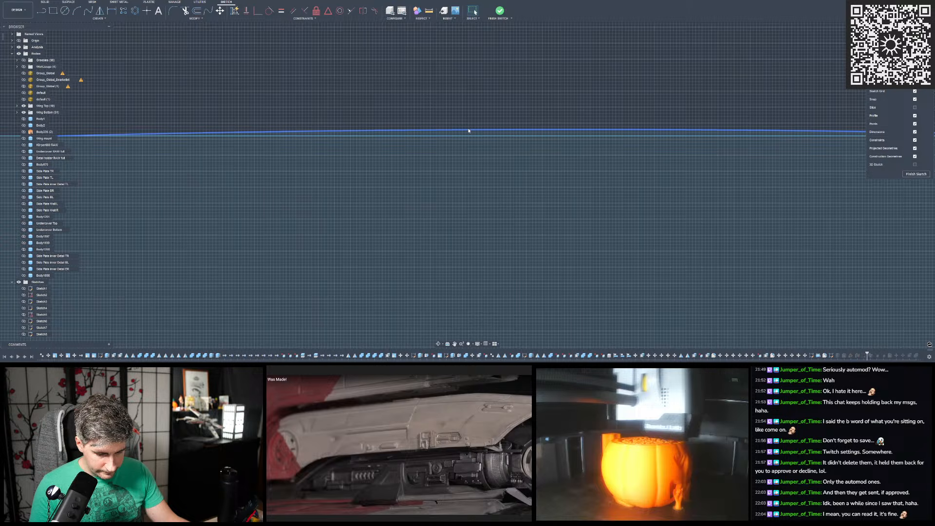
click(469, 130)
ctrl+click(469, 136)
scroll(478, 119, down, 6)
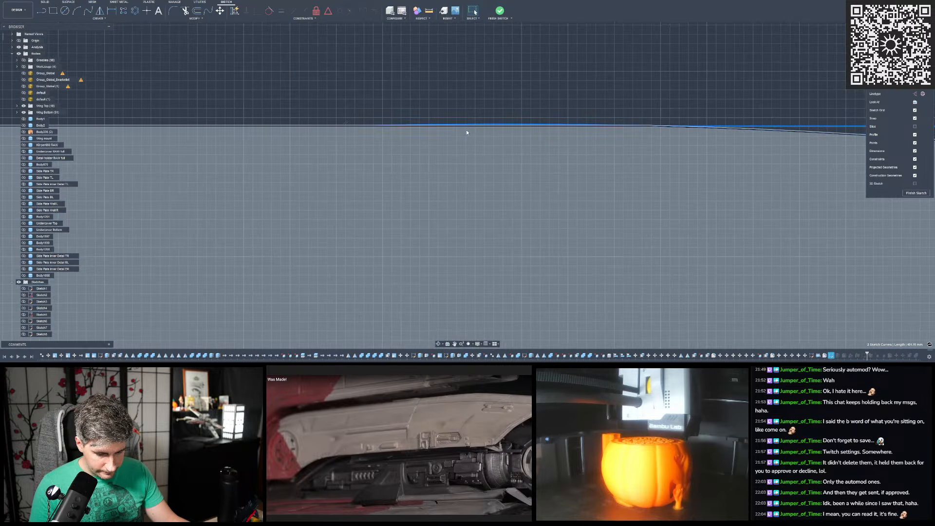
scroll(537, 105, up, 3)
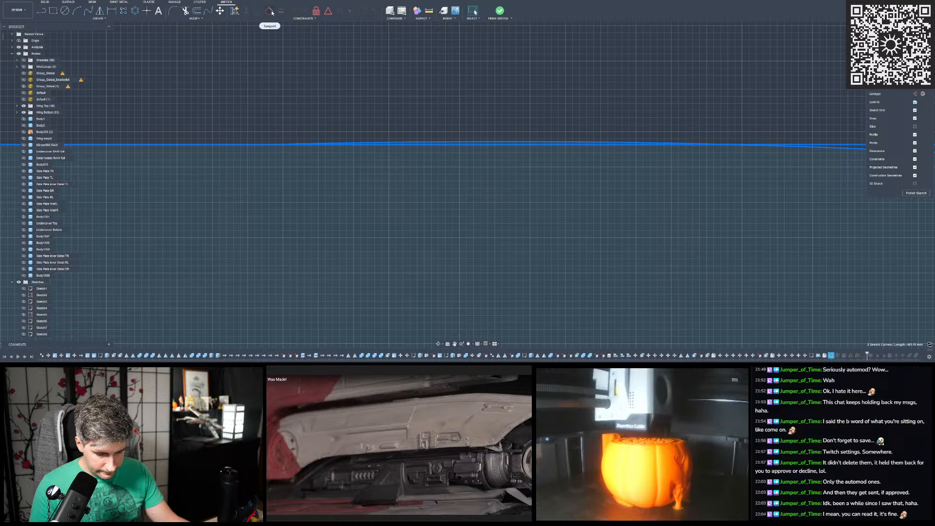
scroll(505, 137, down, 2)
scroll(399, 129, down, 2)
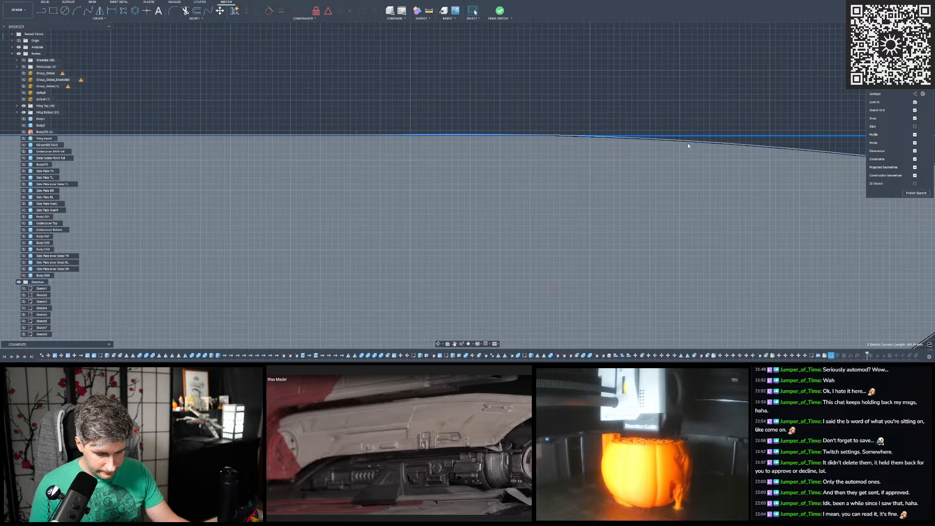
scroll(417, 101, down, 2)
scroll(416, 101, down, 1)
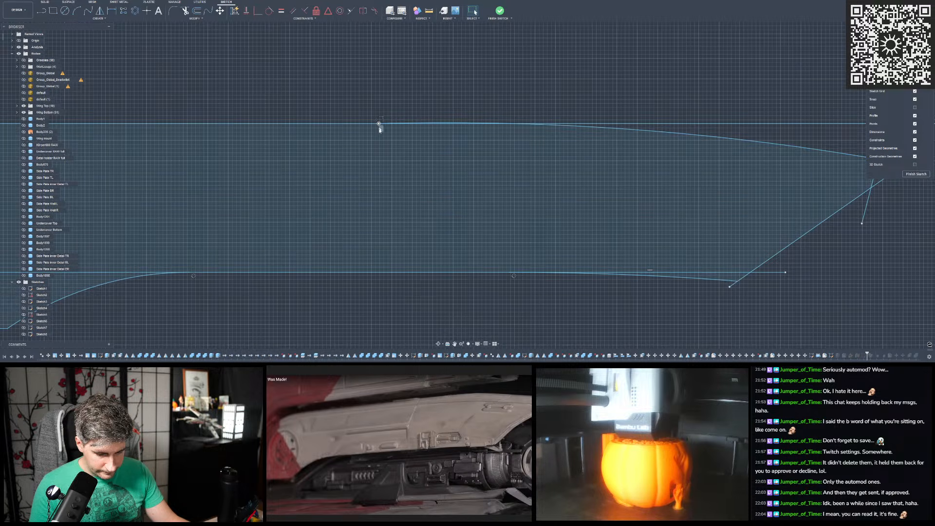
scroll(369, 159, down, 4)
scroll(382, 148, up, 4)
middle_drag(229, 132, 367, 150)
middle_drag(541, 130, 625, 147)
scroll(624, 147, down, 4)
scroll(625, 147, up, 3)
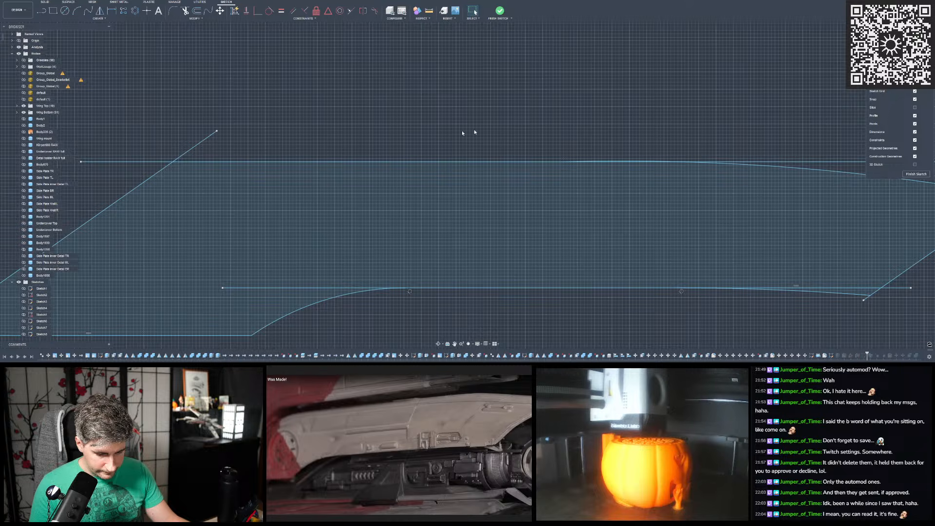
scroll(423, 129, down, 2)
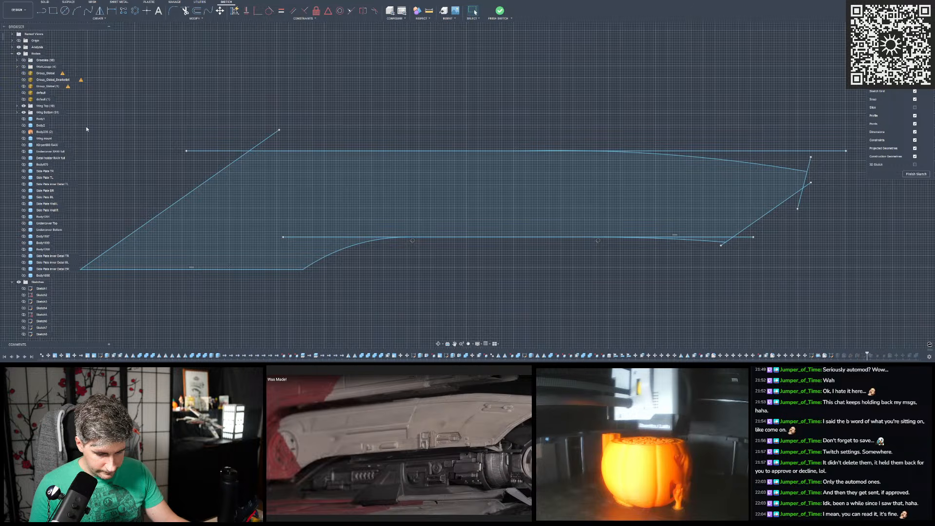
- Adjust the upper arc's start point along the straight top edge against the default scan mesh, showing the mesh only for this check
click(23, 93)
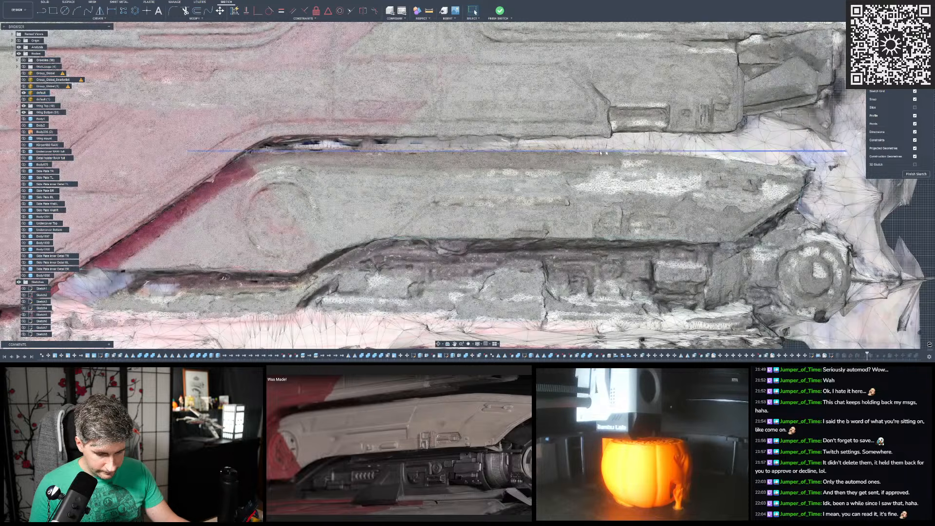
scroll(414, 137, up, 5)
scroll(545, 144, up, 6)
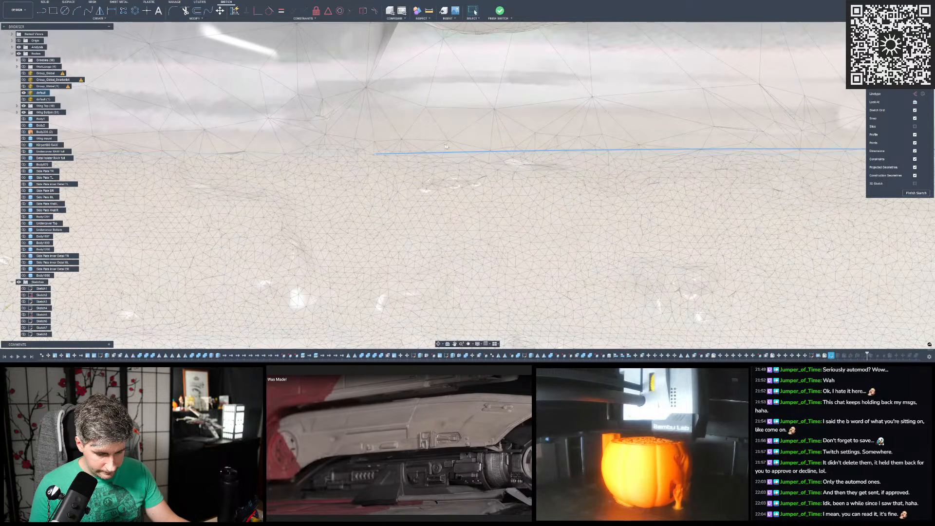
scroll(480, 142, down, 8)
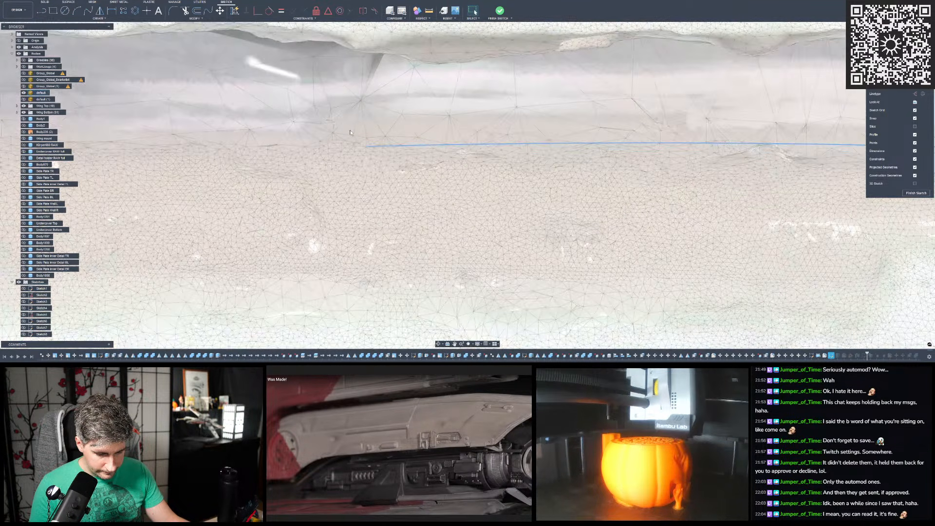
scroll(438, 145, up, 4)
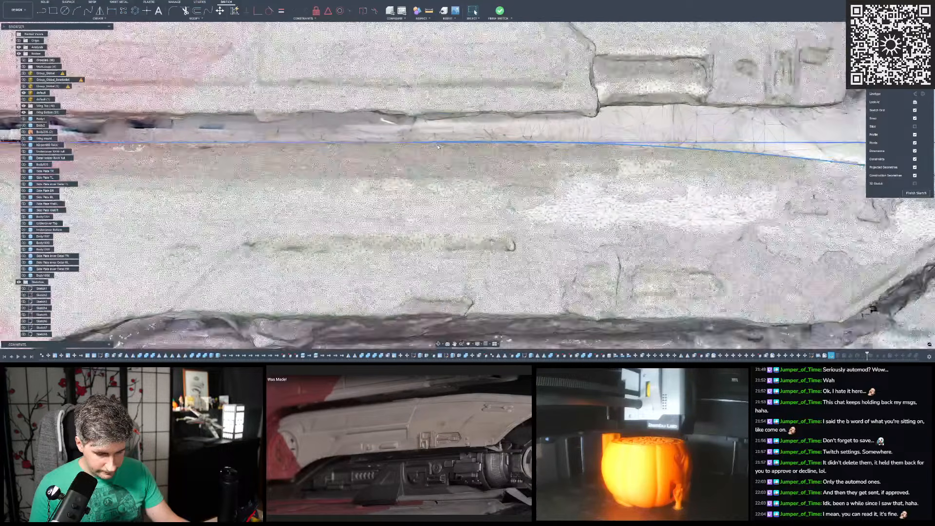
scroll(326, 142, down, 4)
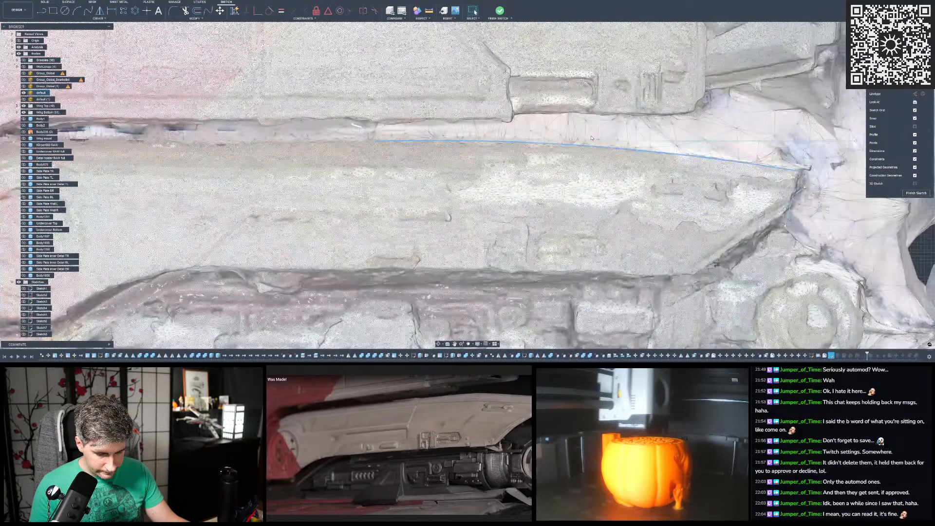
scroll(569, 146, up, 2)
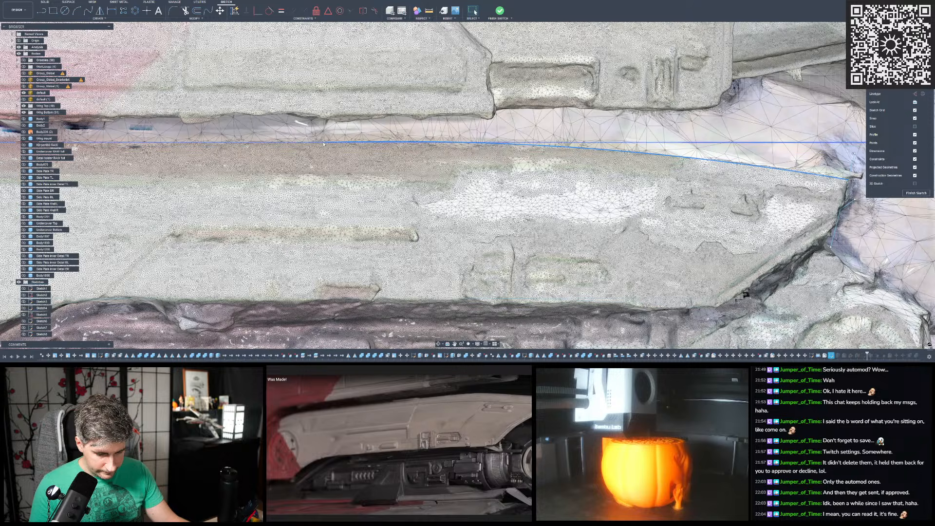
drag(324, 142, 314, 143)
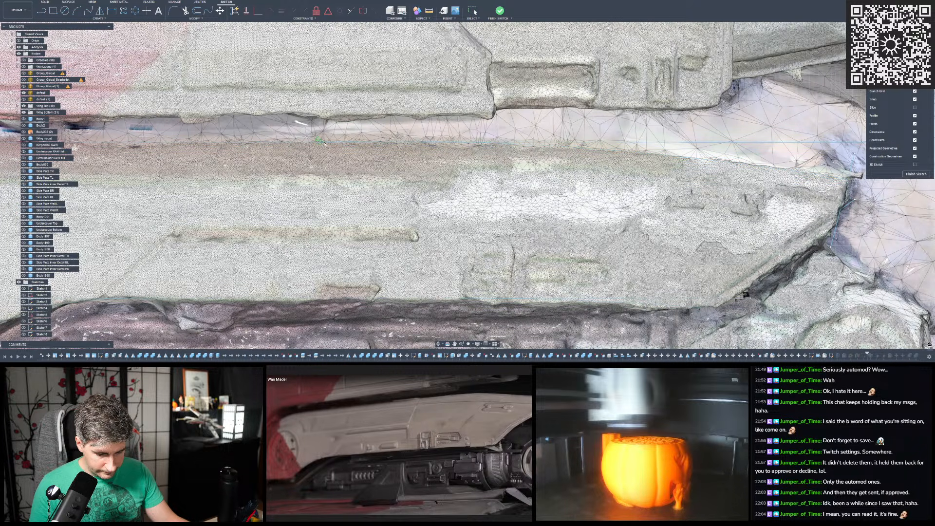
drag(331, 144, 332, 143)
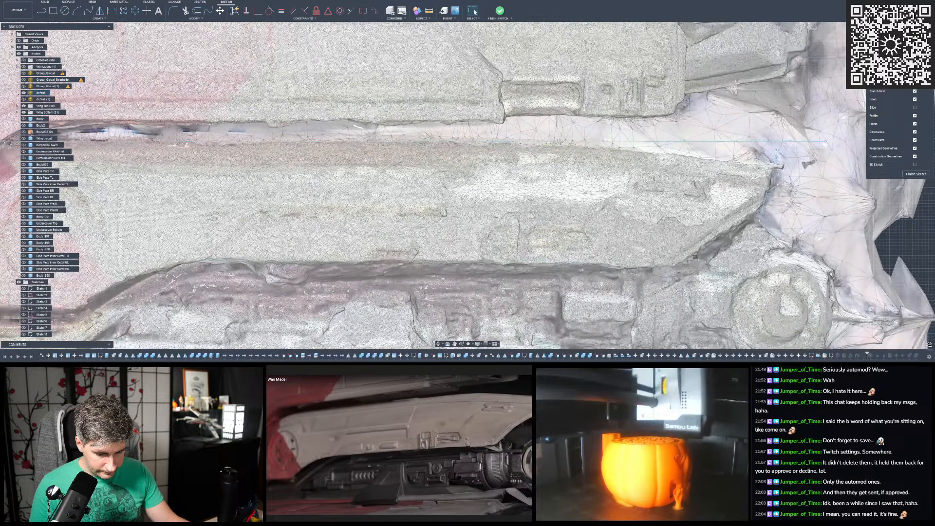
click(24, 93)
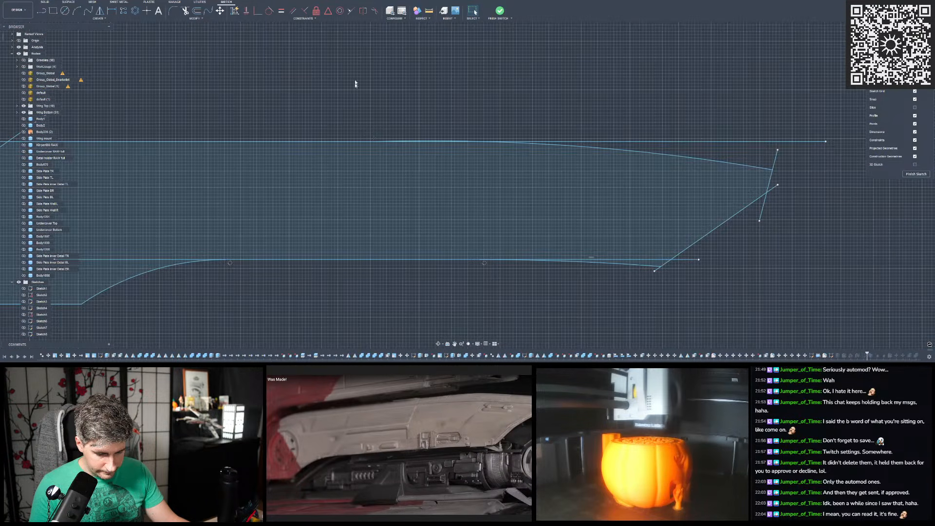
- Dimension the horizontal span between the upper arc's two end points, accepting its current length
click(114, 12)
click(773, 169)
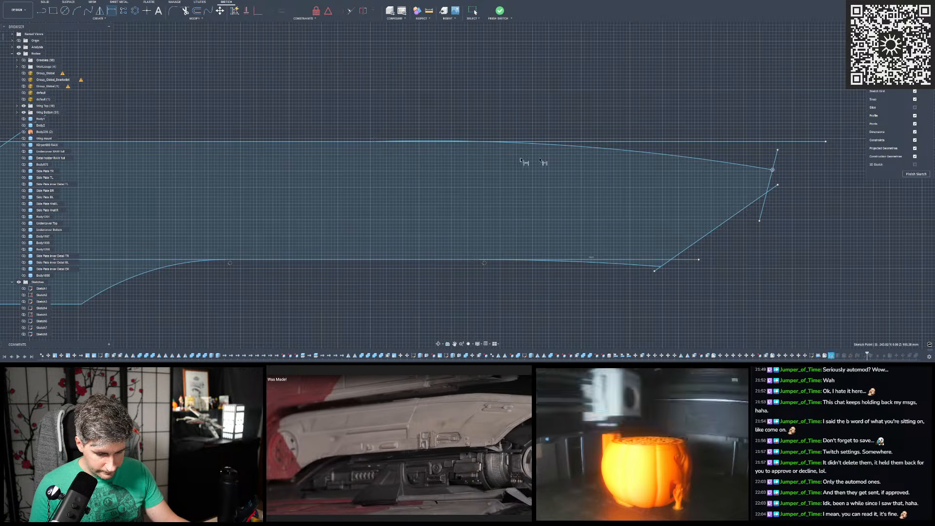
click(378, 141)
scroll(439, 148, down, 2)
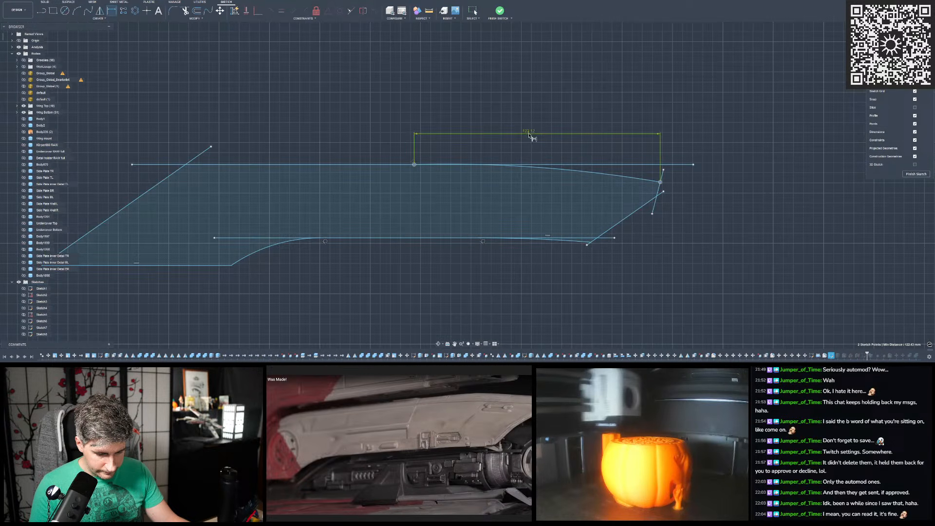
click(542, 125)
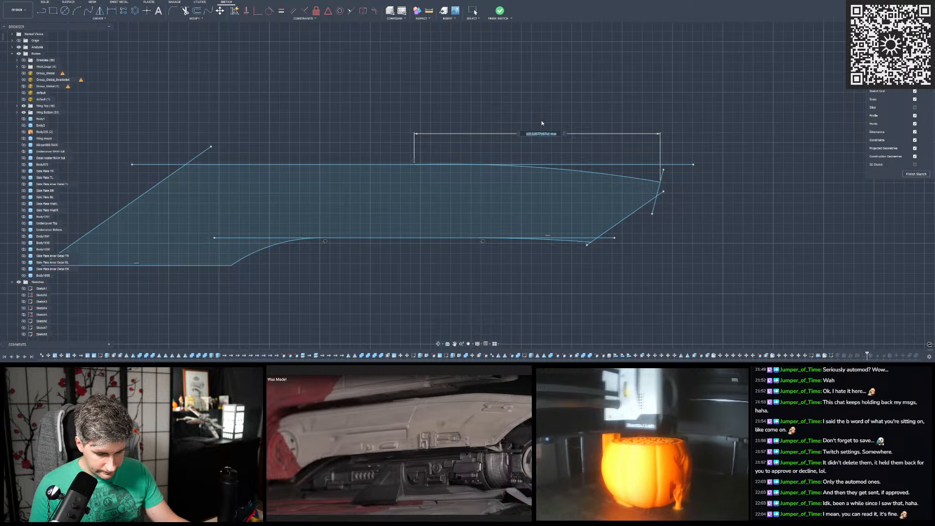
key(Return)
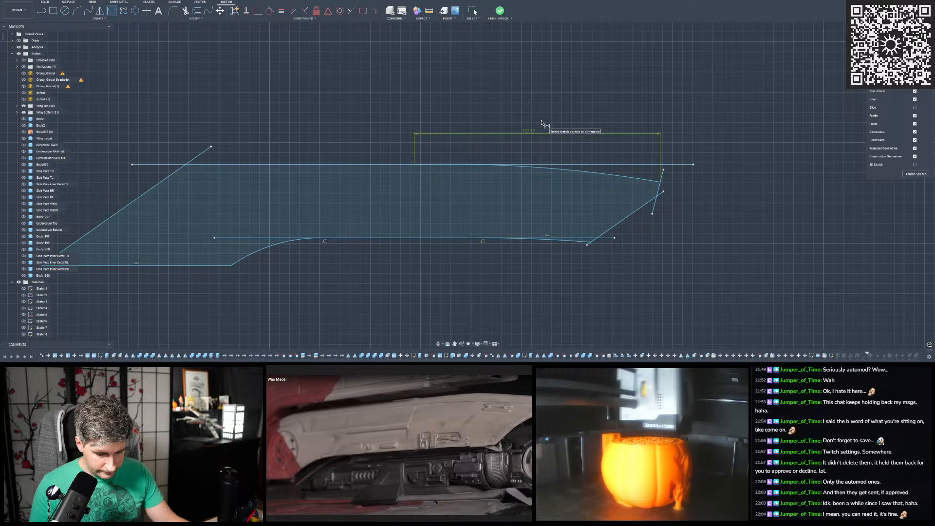
- Try to make the upper arc tangent to the straight top edge, toggling the constraint with undo
scroll(424, 113, up, 2)
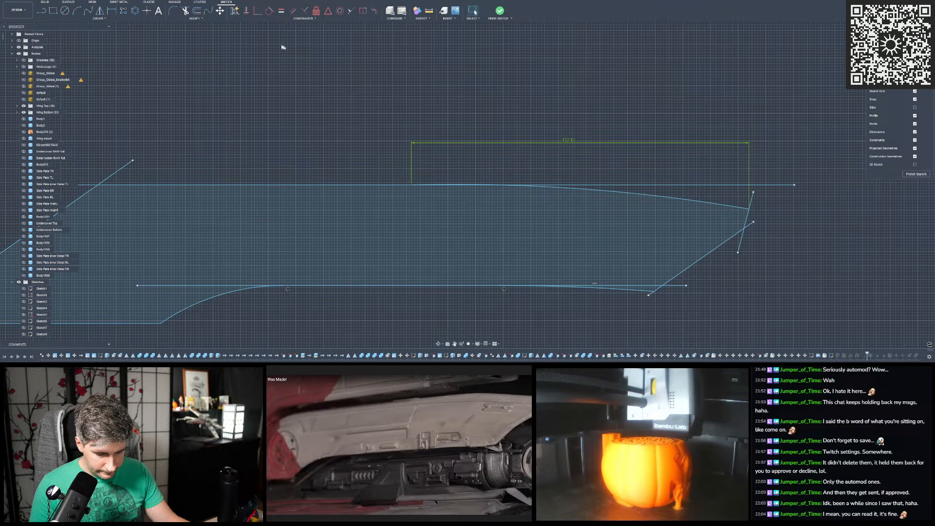
click(269, 12)
click(575, 190)
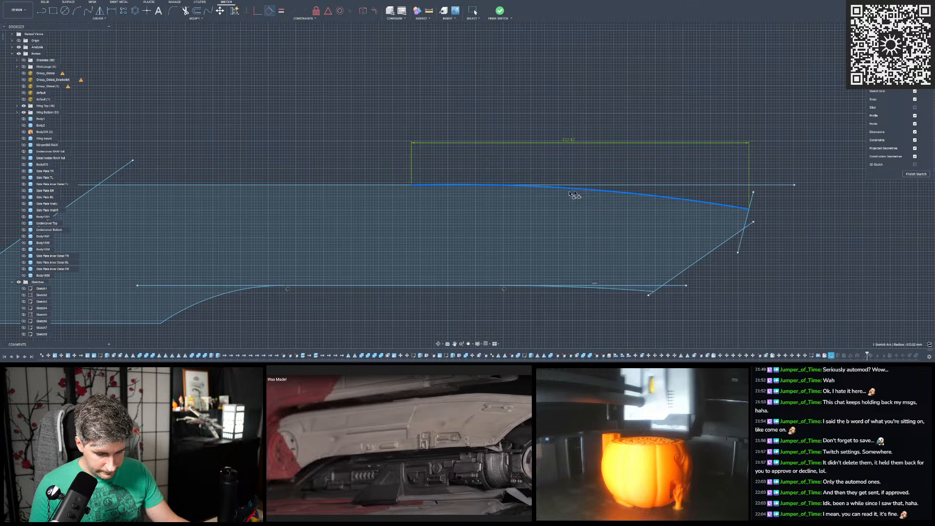
click(396, 186)
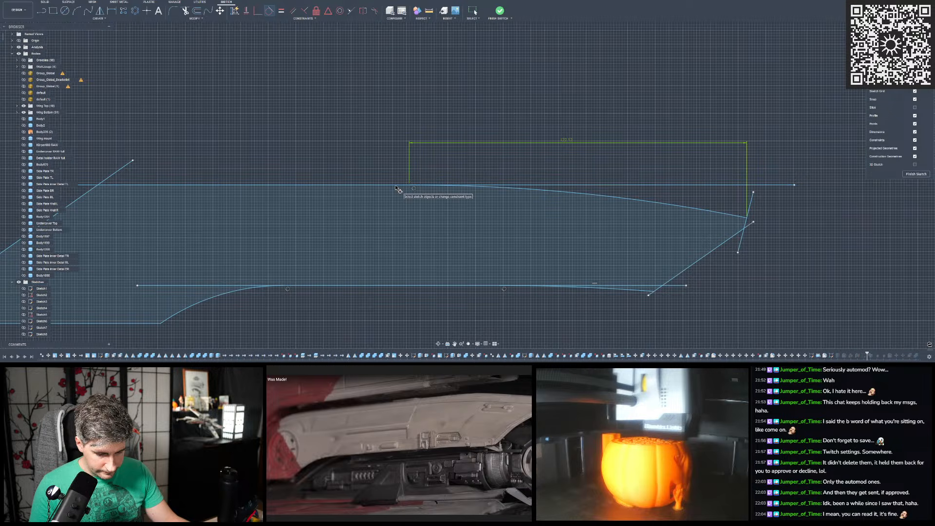
key(Escape)
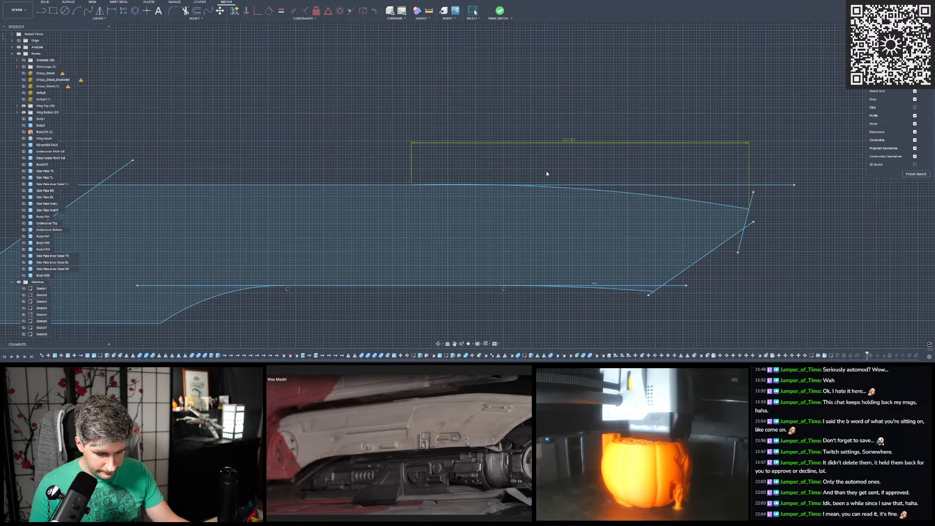
key(ctrl+z)
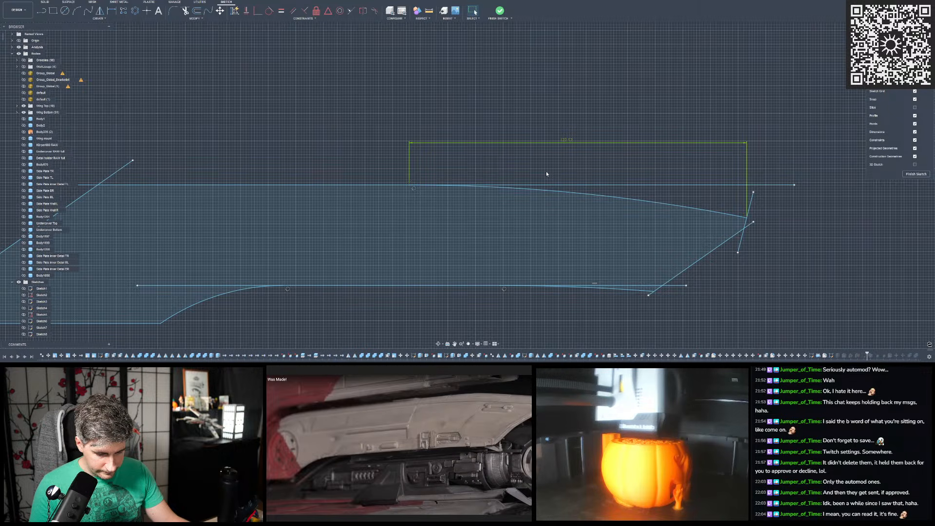
- Dimension the vertical distance from the sketch origin to the profile's lowest horizontal edge
scroll(546, 171, down, 5)
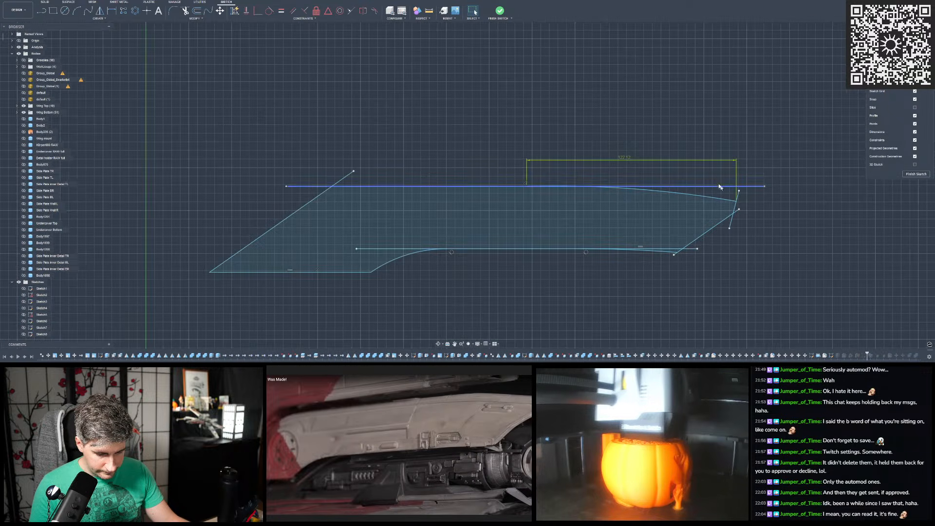
scroll(555, 134, down, 2)
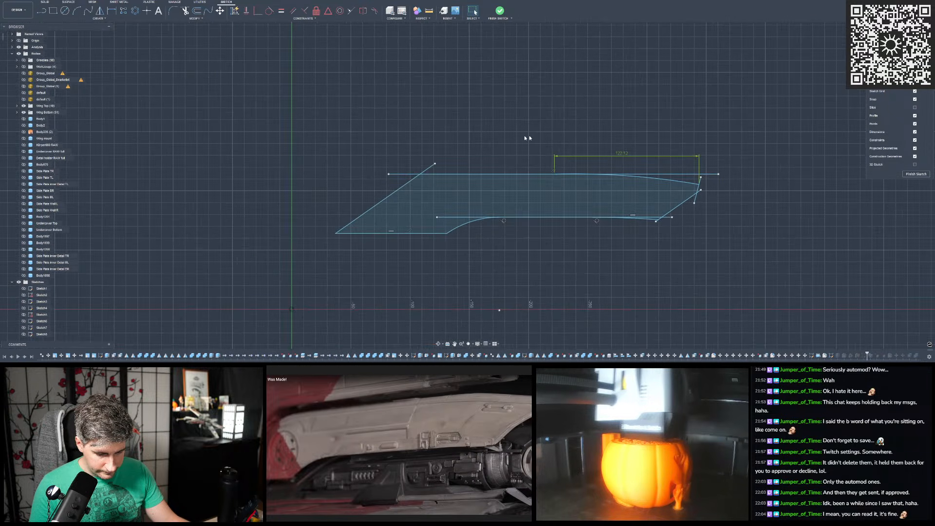
click(110, 11)
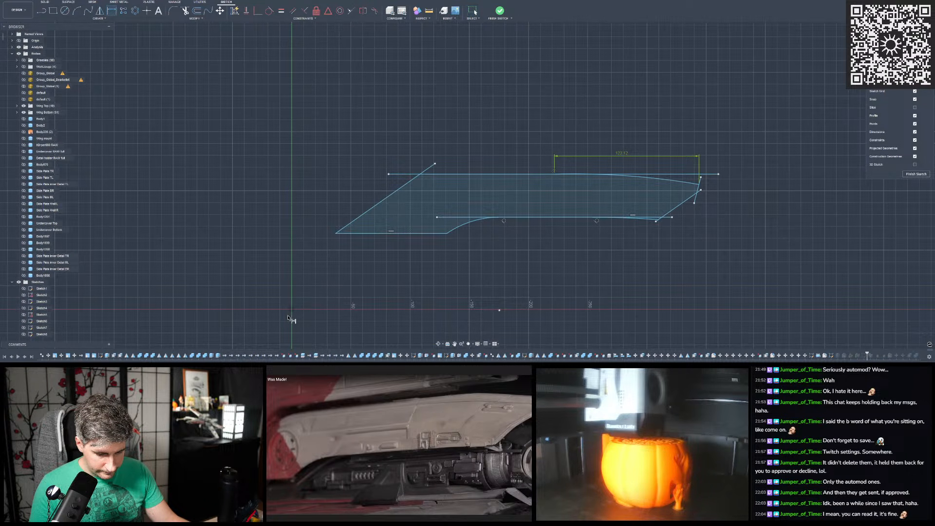
click(360, 236)
click(315, 259)
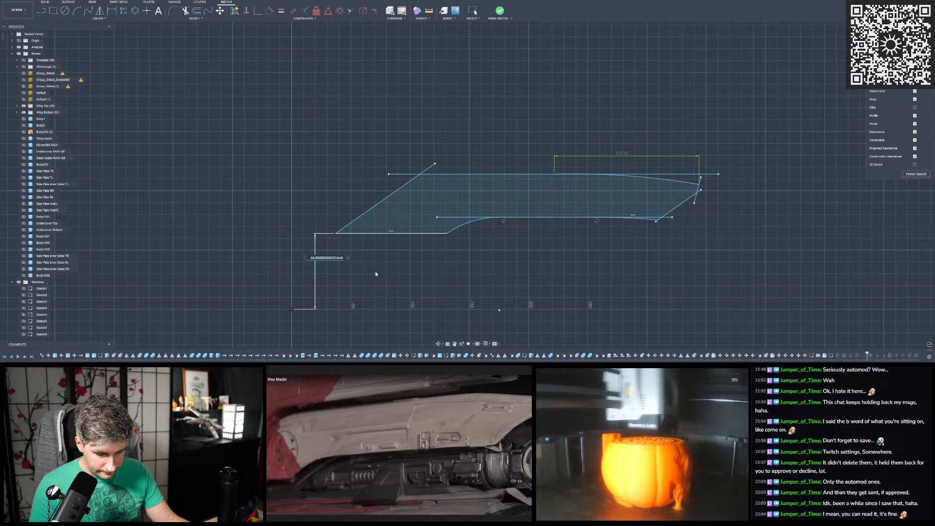
text(d)
key(Return)
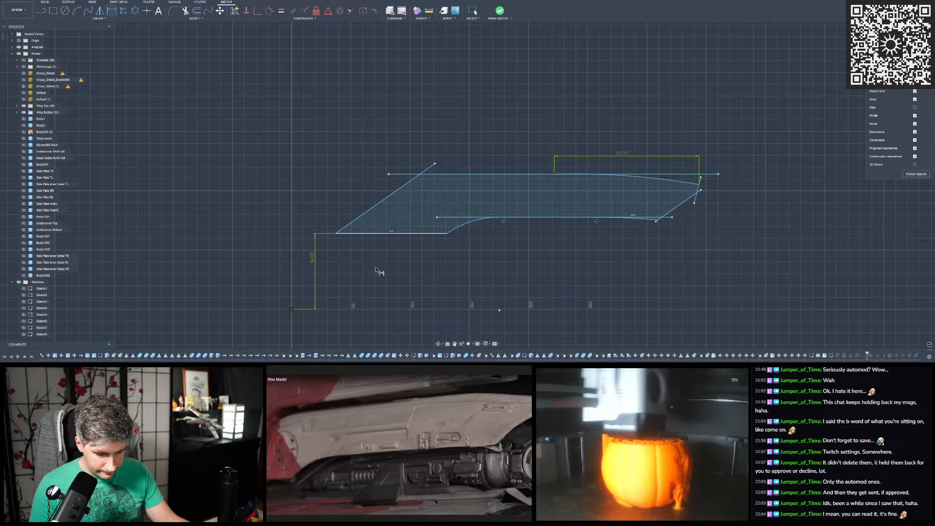
- Dimension the angle between the slanted end edge and the lowest horizontal edge at 35 degrees
click(369, 215)
click(372, 233)
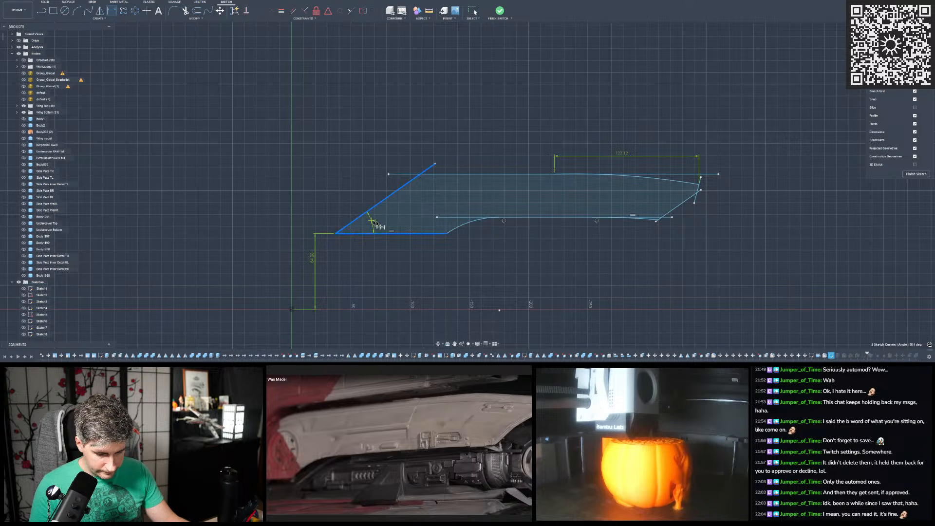
click(384, 221)
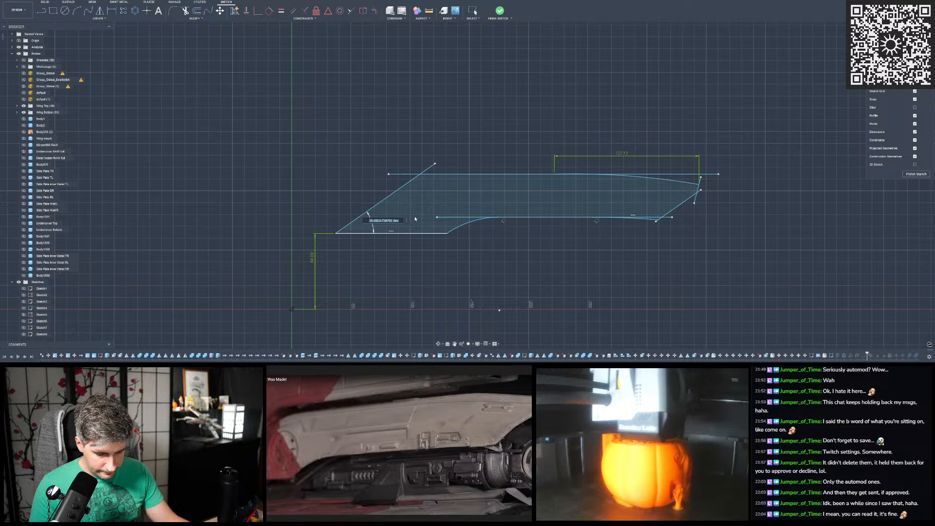
text(35)
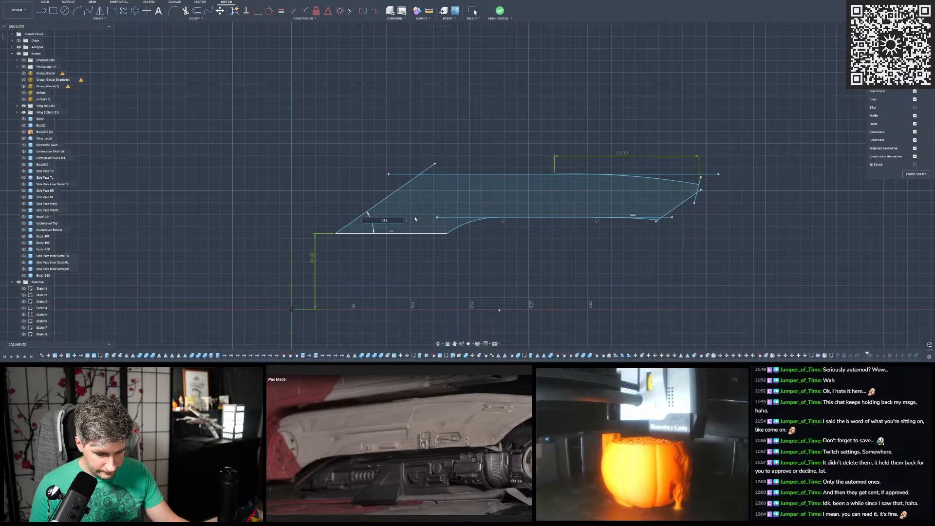
key(Return)
- Dimension the profile height between the straight top edge and the lowest horizontal edge at 50.0 mm
scroll(258, 195, down, 4)
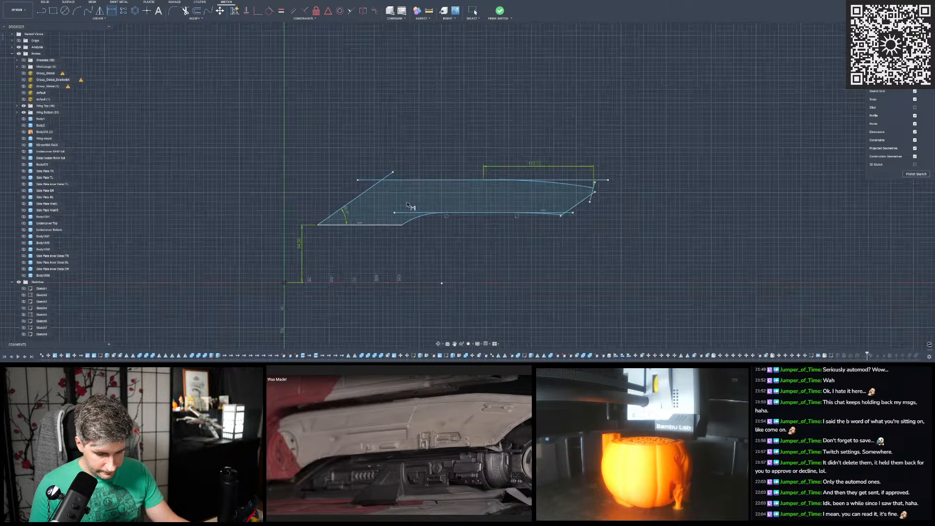
scroll(409, 200, up, 3)
click(403, 176)
click(386, 231)
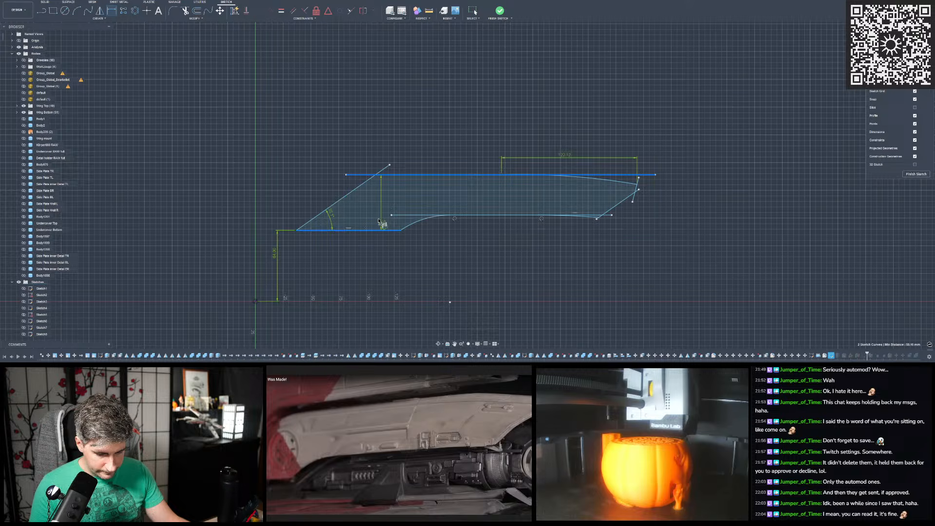
click(443, 223)
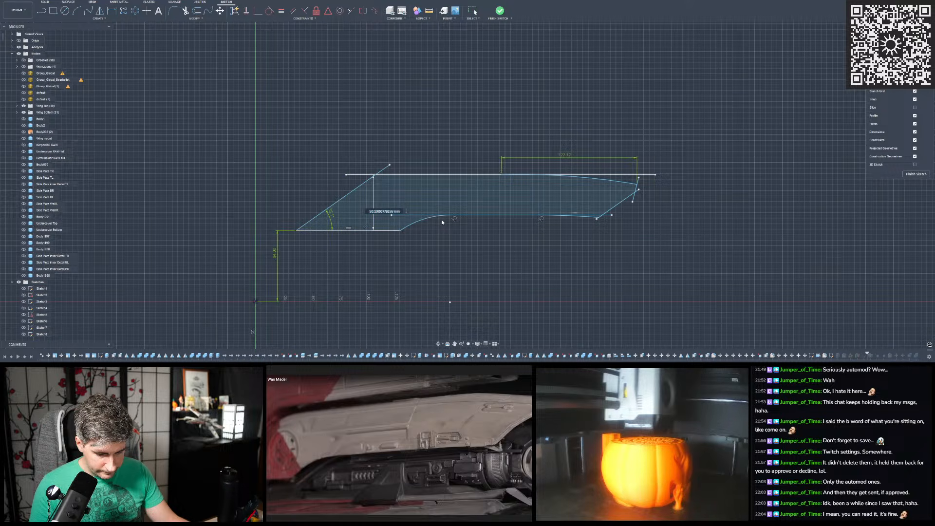
text(50.0)
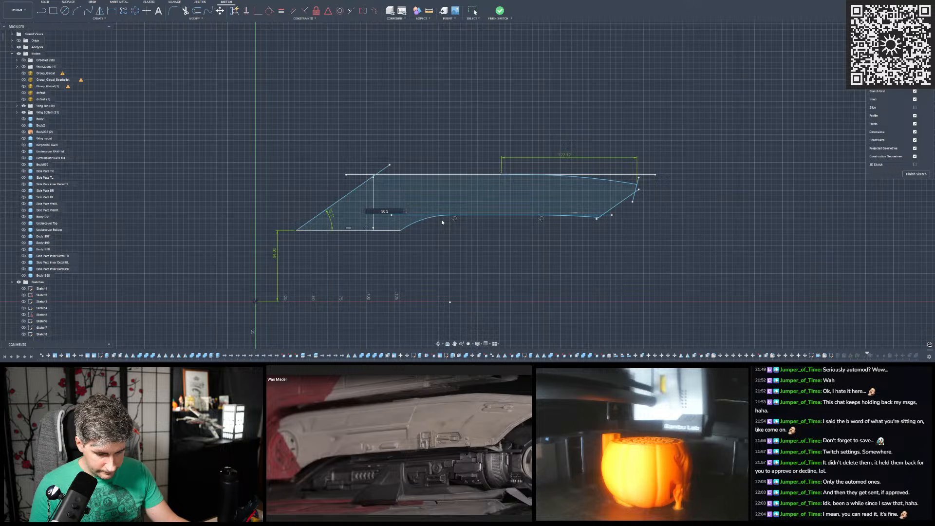
key(Return)
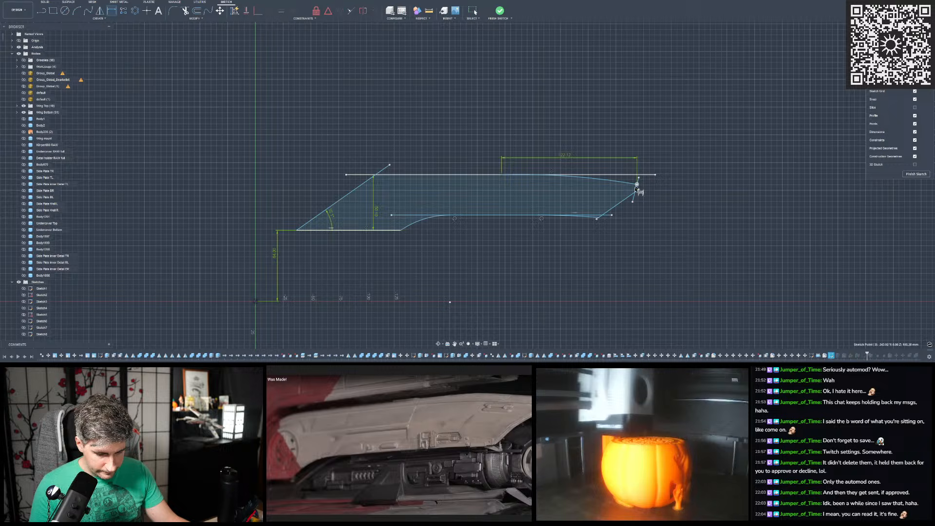
- Dimension the vertical distance from the sketch origin to the upper arc's outer end point
click(256, 302)
click(637, 184)
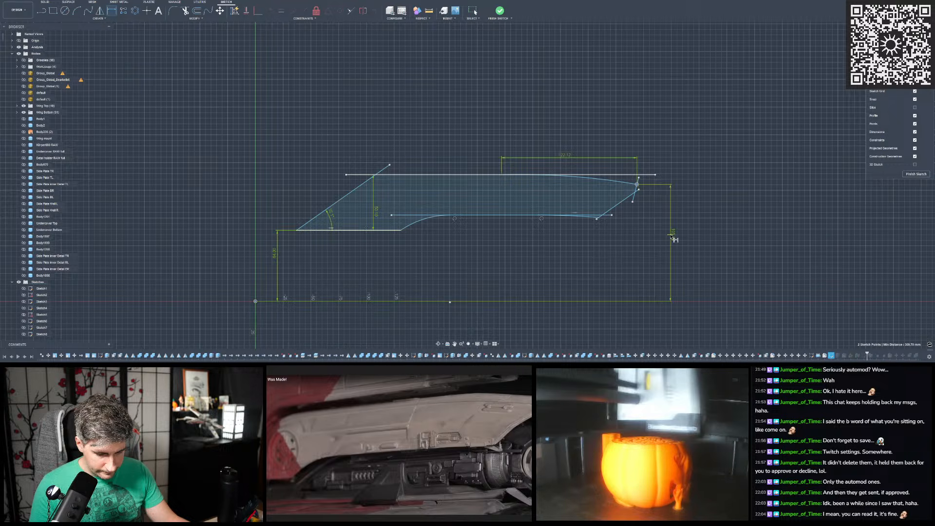
click(672, 238)
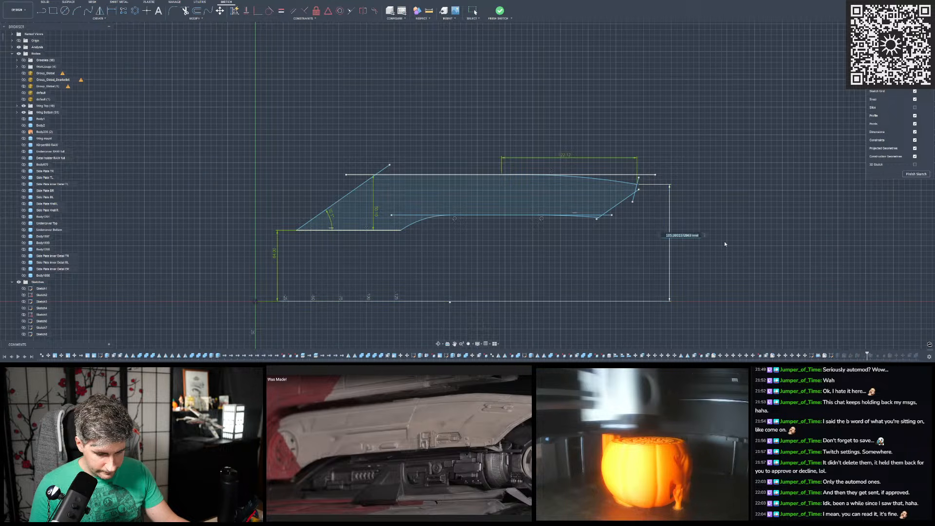
key(Return)
- Set the height of the upper arc's outer end point above the origin to 105.4 mm
double_click(672, 235)
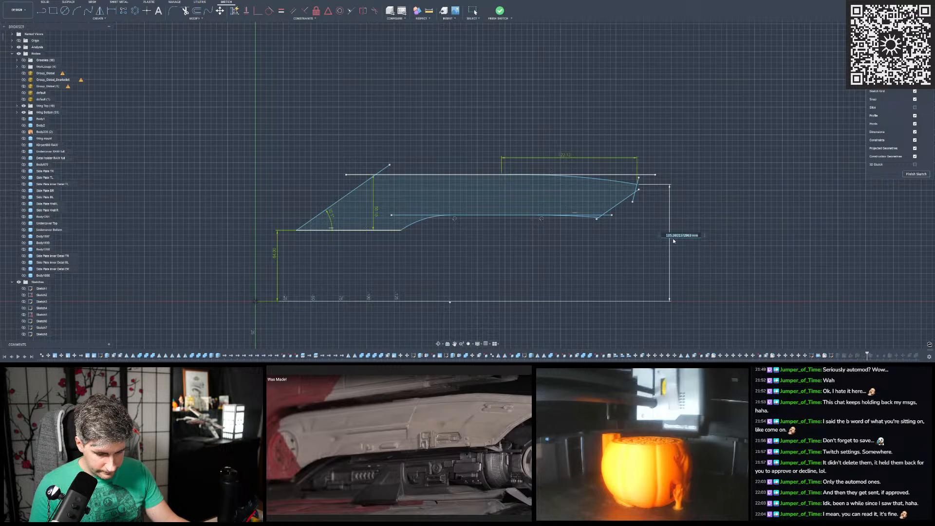
text(105.4)
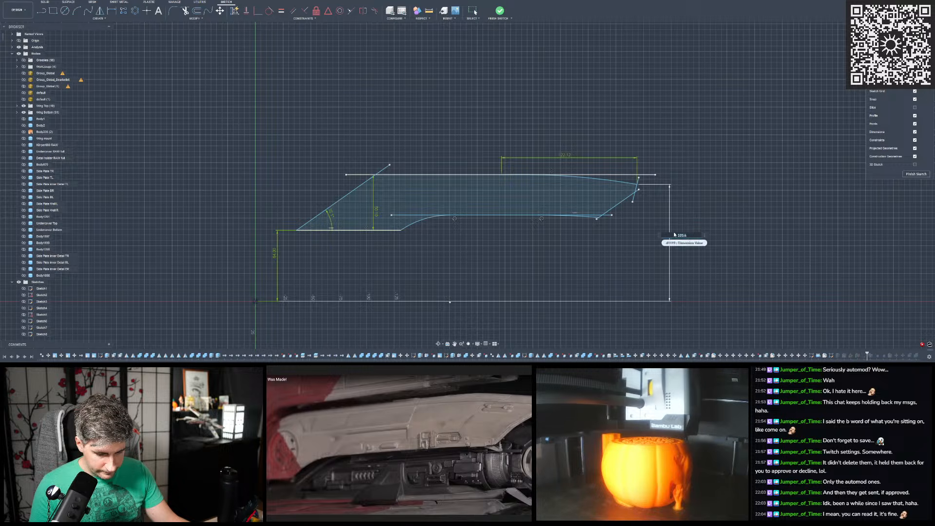
scroll(675, 235, down, 1)
key(super)
click(691, 233)
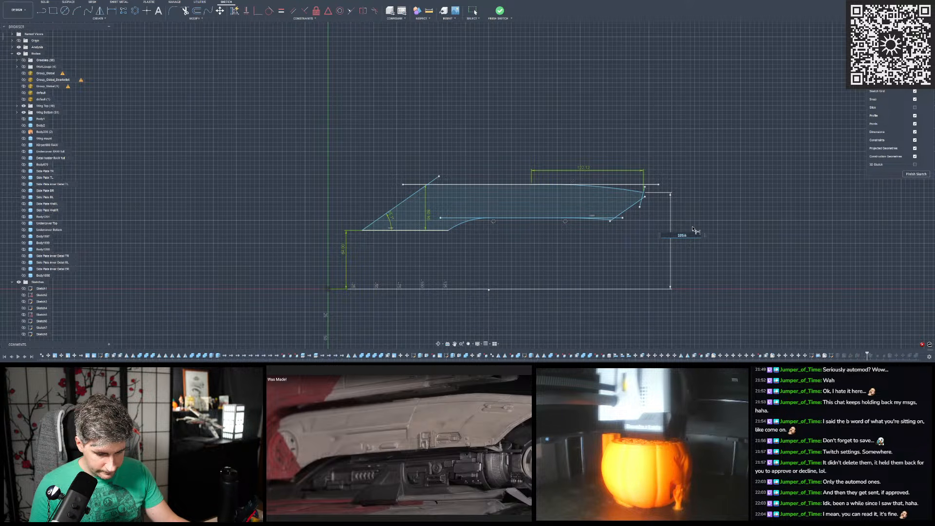
key(Return)
scroll(674, 234, up, 2)
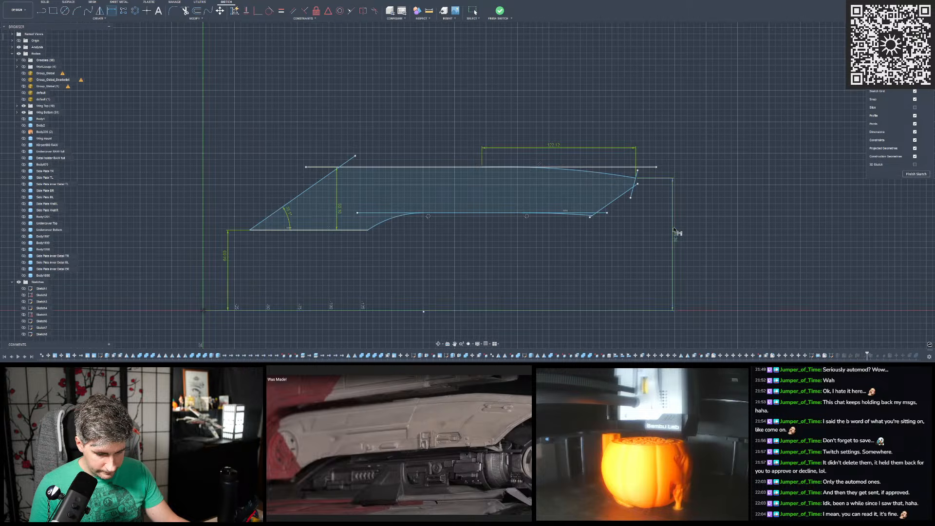
double_click(676, 233)
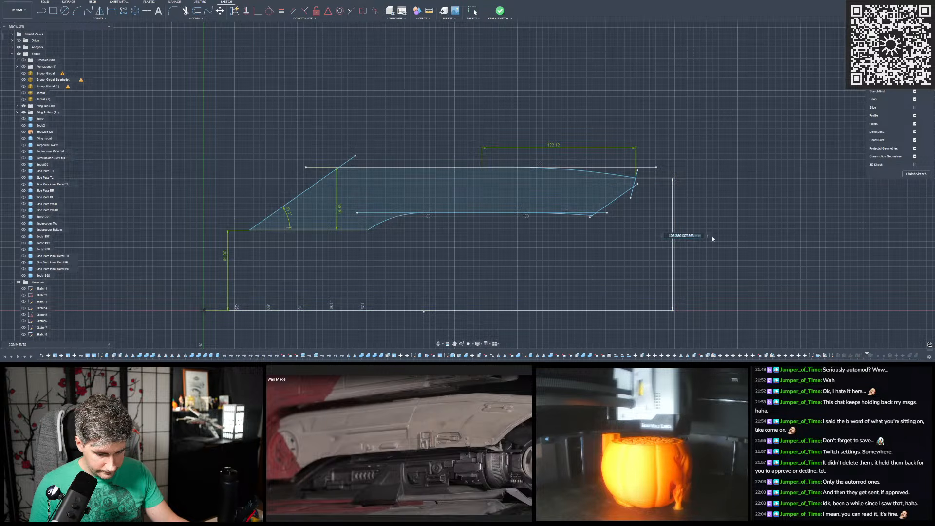
text(105.4)
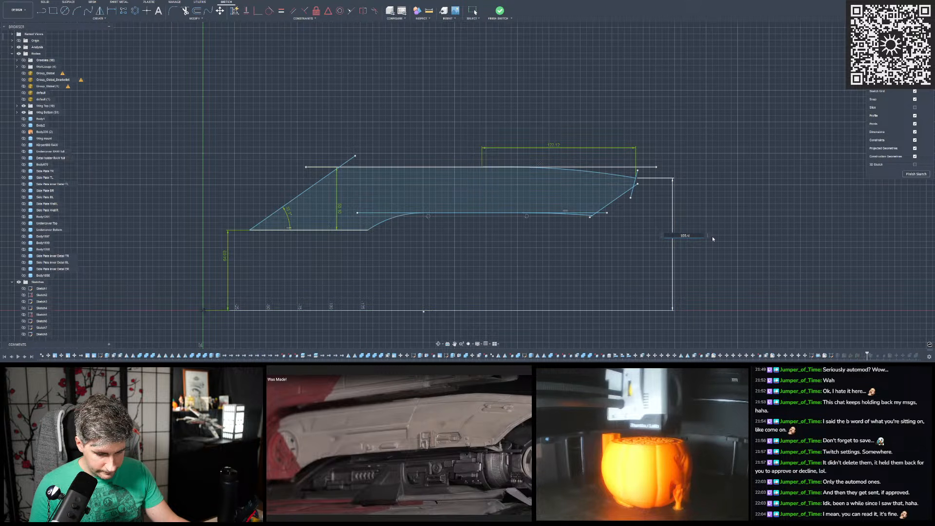
key(Return)
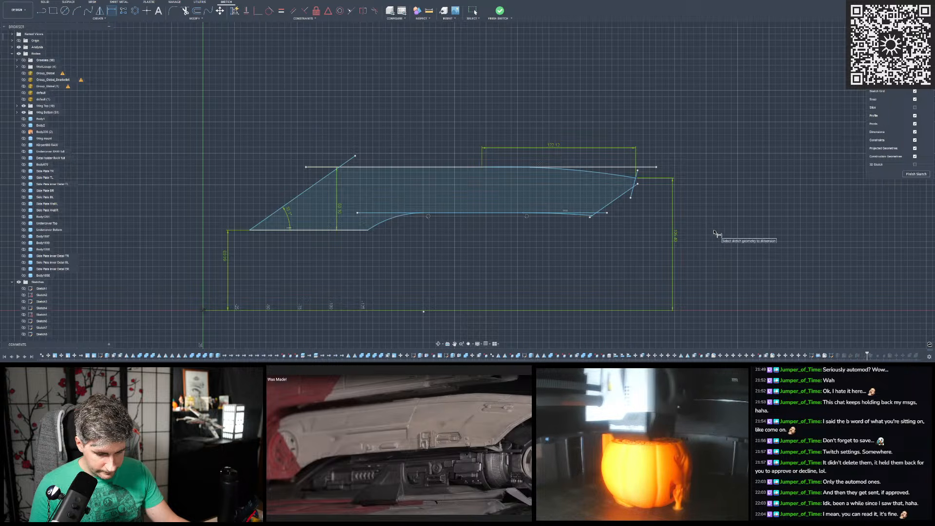
- Apply a tangent constraint between the upper arc and the straight top edge
scroll(681, 225, up, 2)
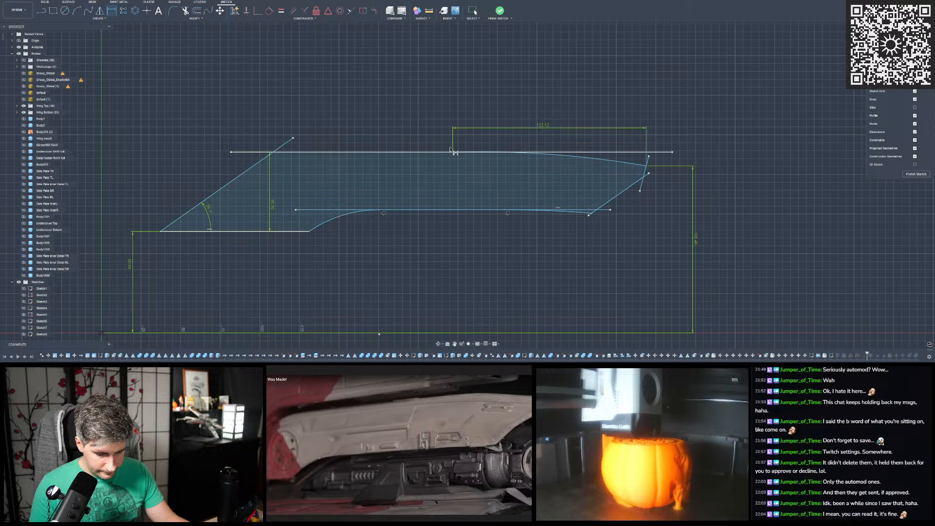
scroll(516, 154, down, 2)
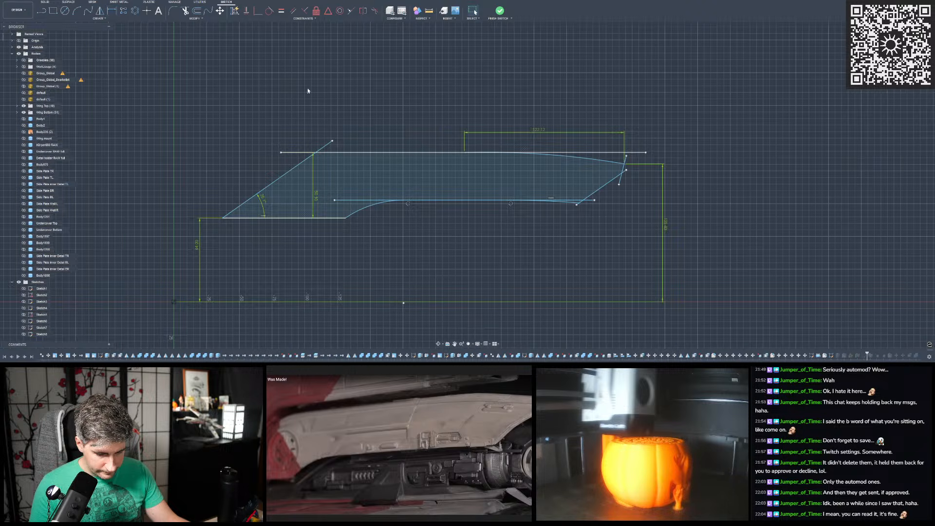
scroll(472, 149, up, 2)
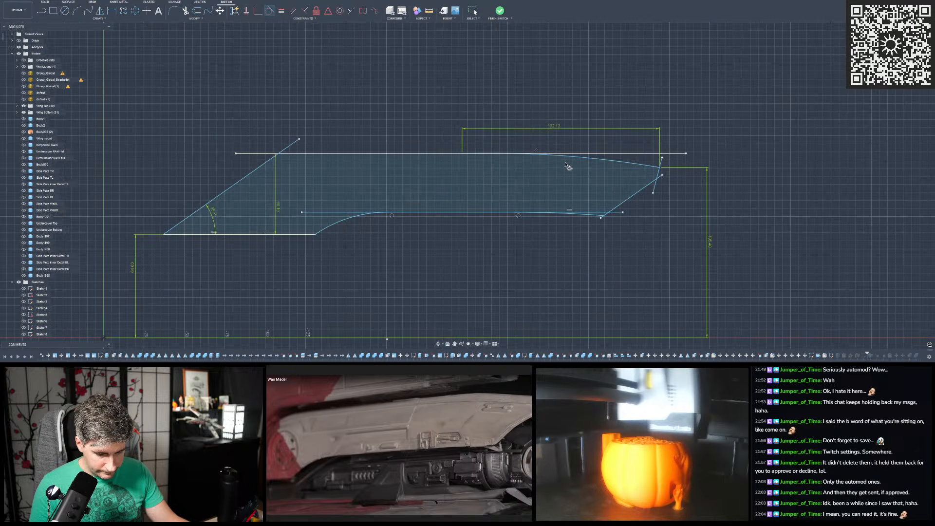
click(450, 155)
click(451, 154)
key(Escape)
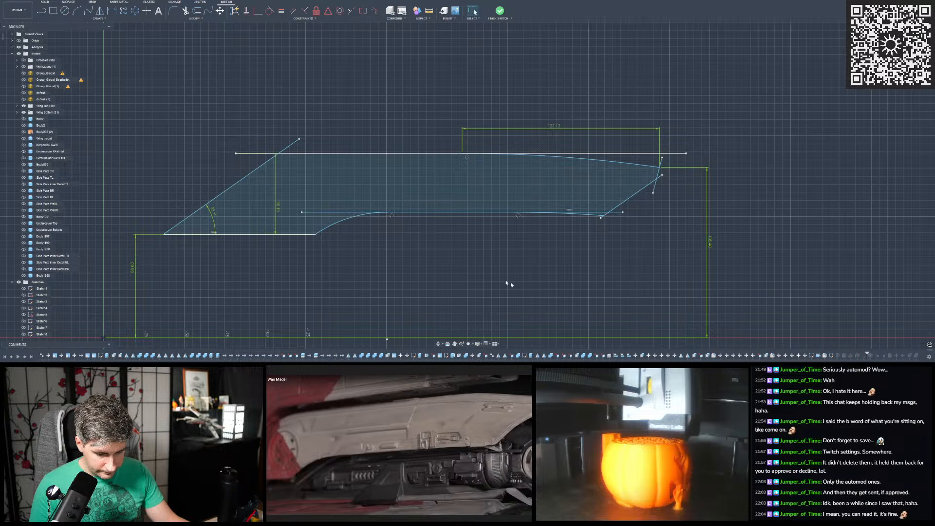
- Compare the upper arc with the temporarily shown default scan mesh, try shifting the arc's start point along the top edge, and undo the shift
click(23, 92)
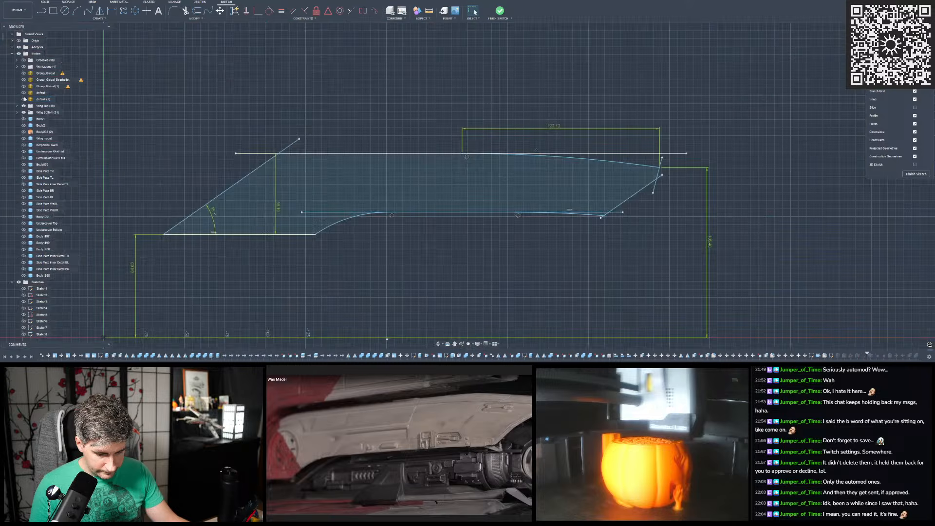
scroll(566, 162, up, 10)
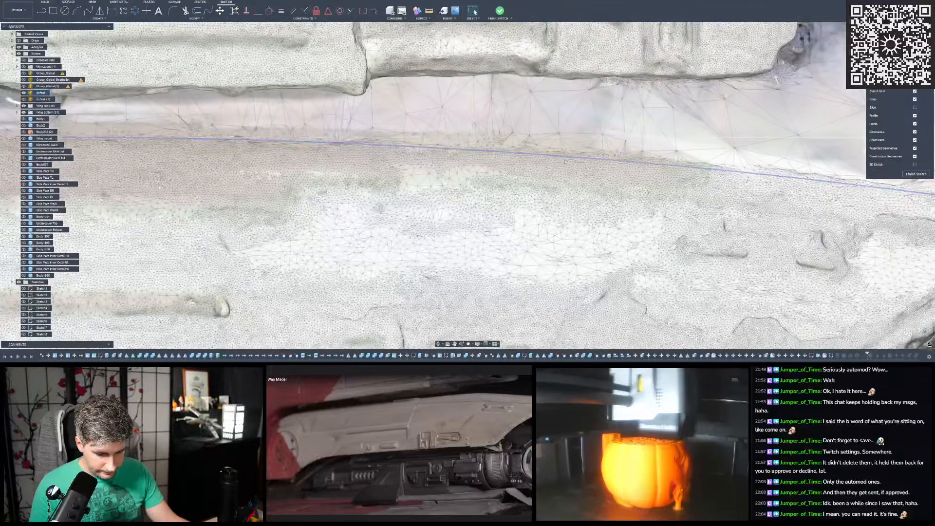
scroll(566, 162, down, 5)
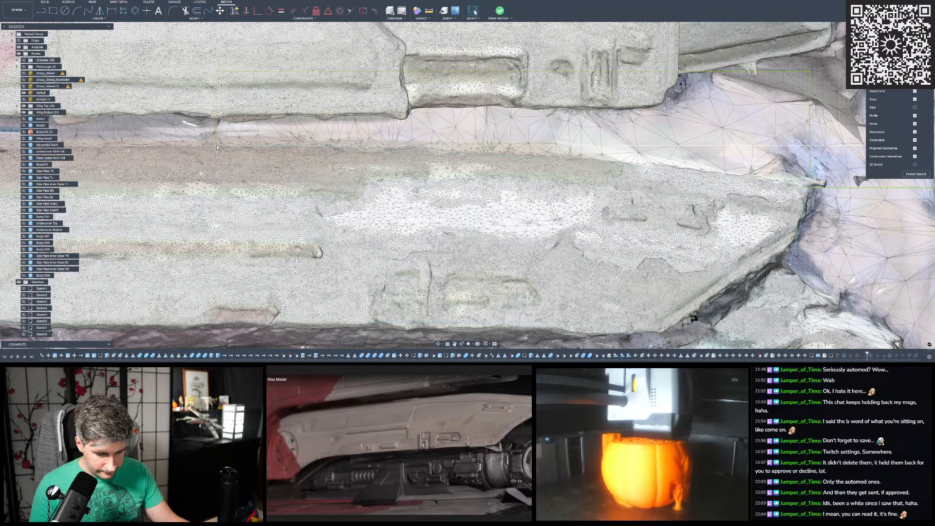
click(218, 146)
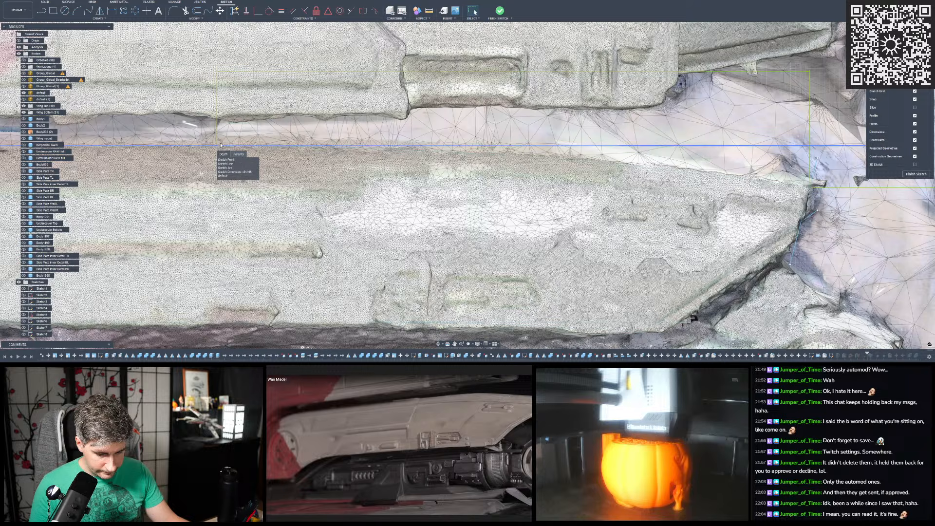
click(215, 147)
key(Escape)
drag(218, 147, 224, 146)
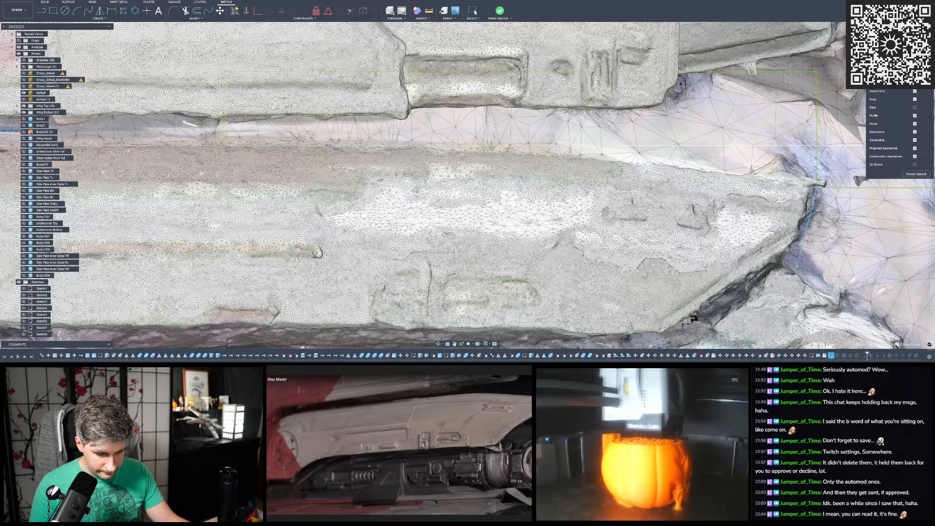
key(ctrl+z)
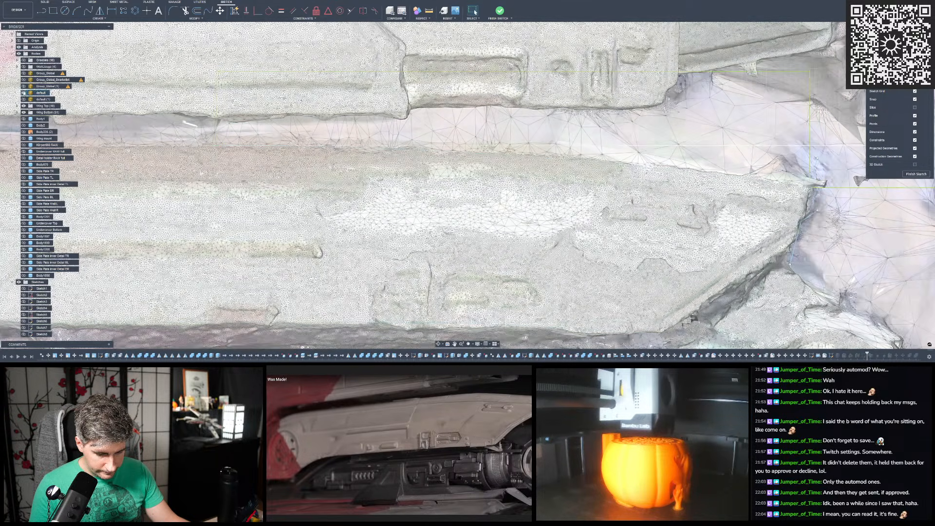
click(23, 92)
- Dimension the horizontal distance from the sketch origin to the upper arc's outer end point and set it to 343 mm
scroll(697, 213, down, 5)
key(d)
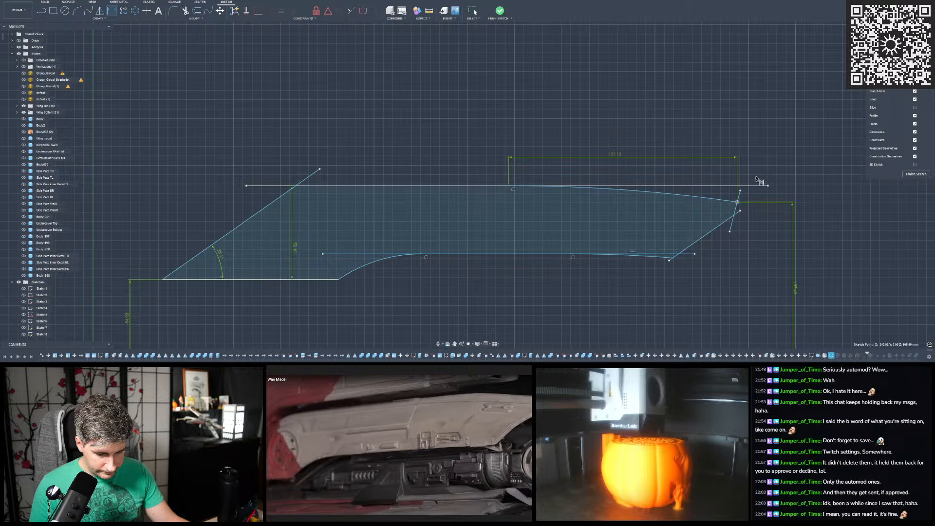
scroll(752, 181, down, 2)
click(303, 327)
click(744, 193)
click(476, 132)
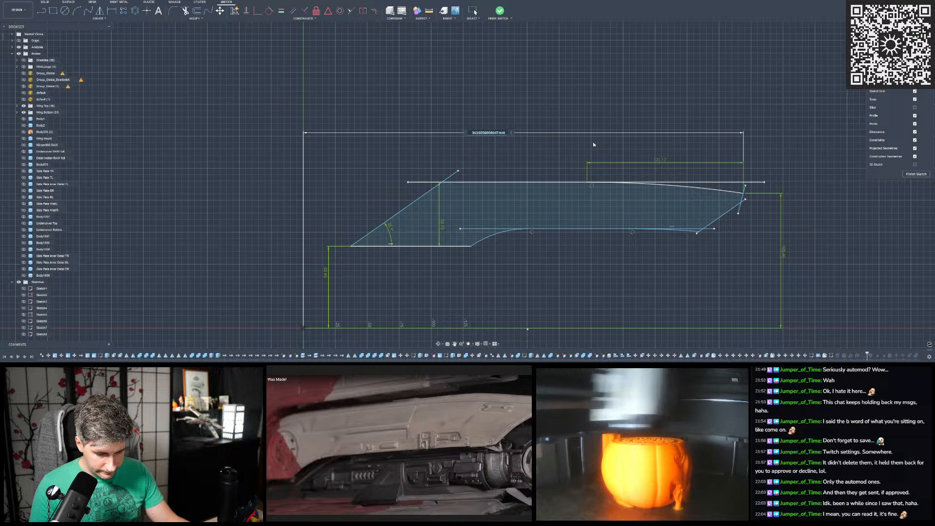
text(43.9)
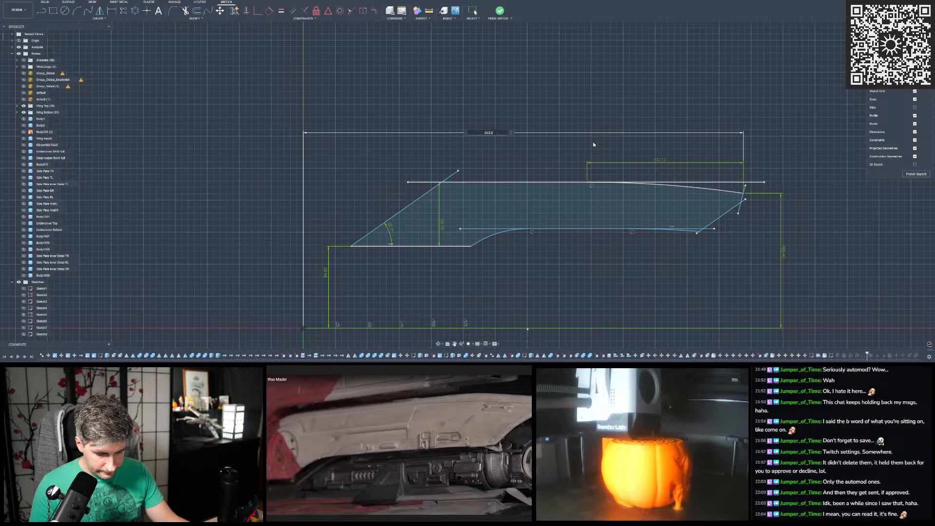
key(Return)
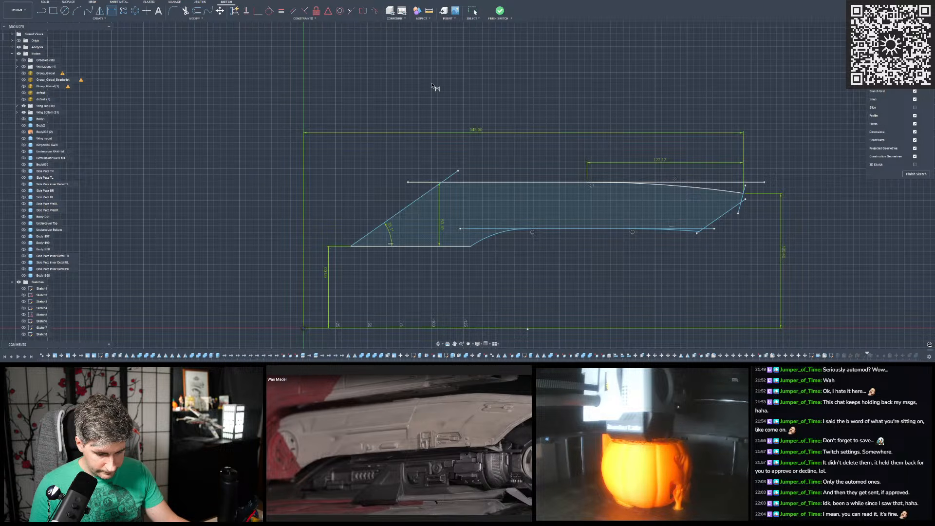
key(Escape)
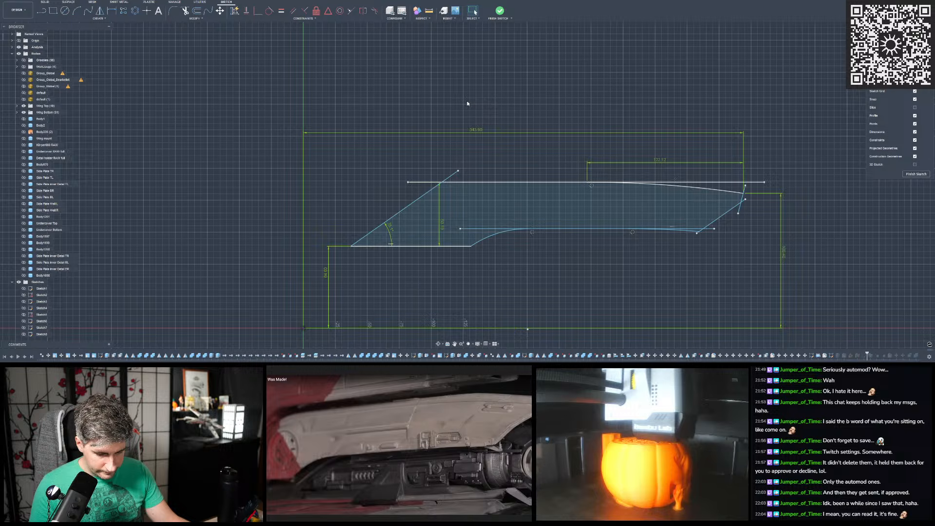
- Draw a loose horizontal line about 25 mm long above the side profile and dimension its length
click(42, 10)
scroll(408, 144, up, 1)
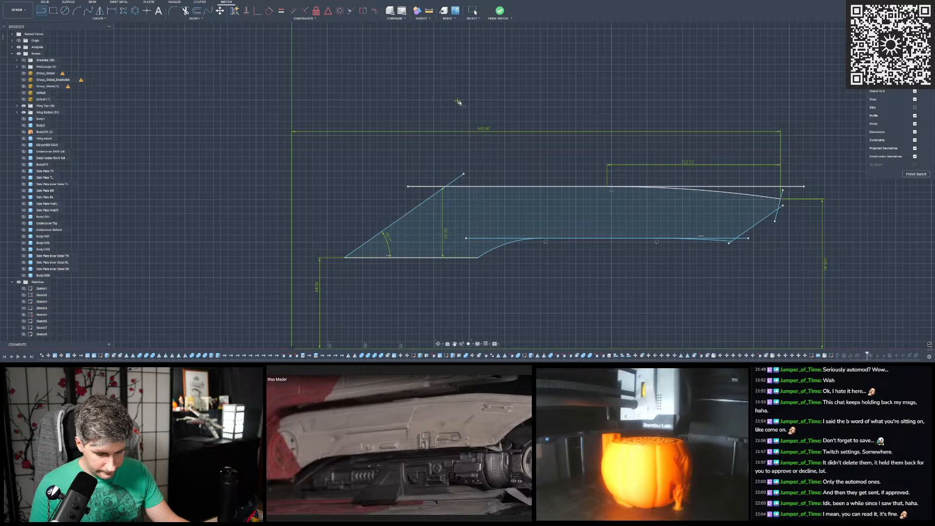
click(433, 99)
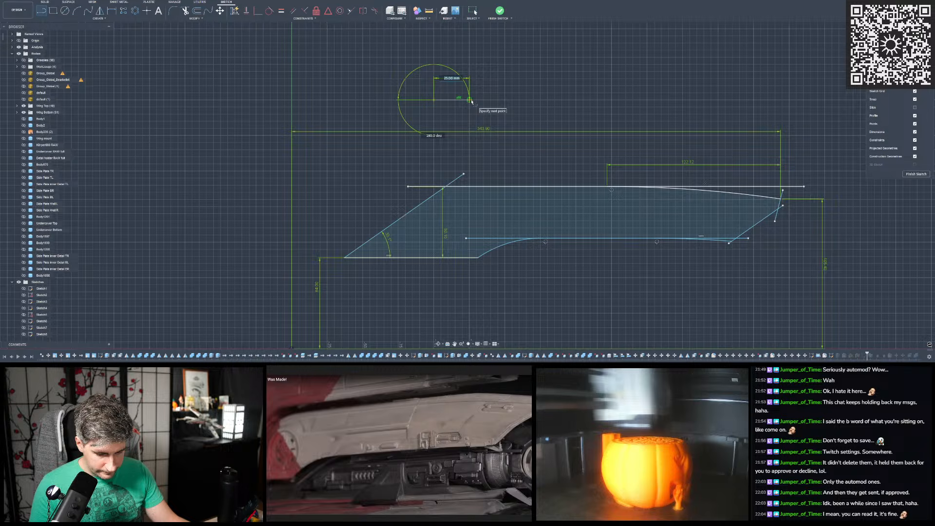
click(471, 101)
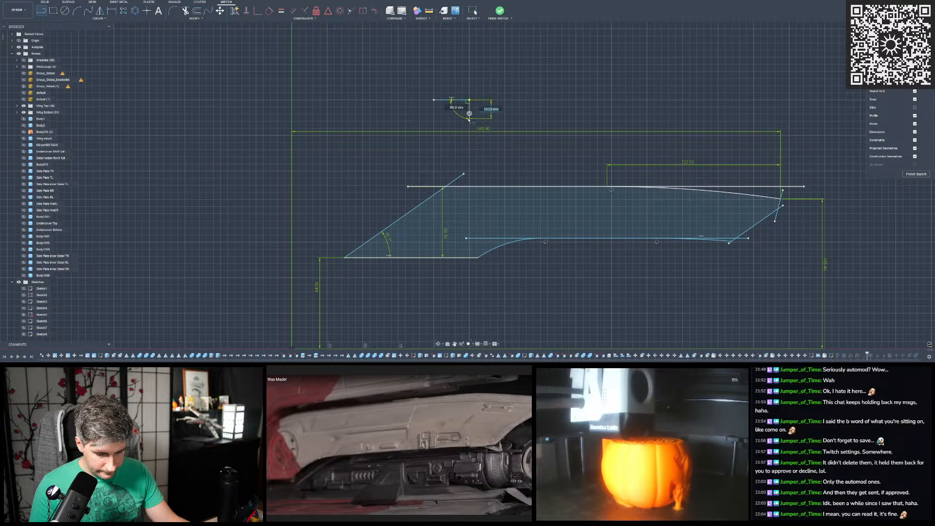
key(Escape)
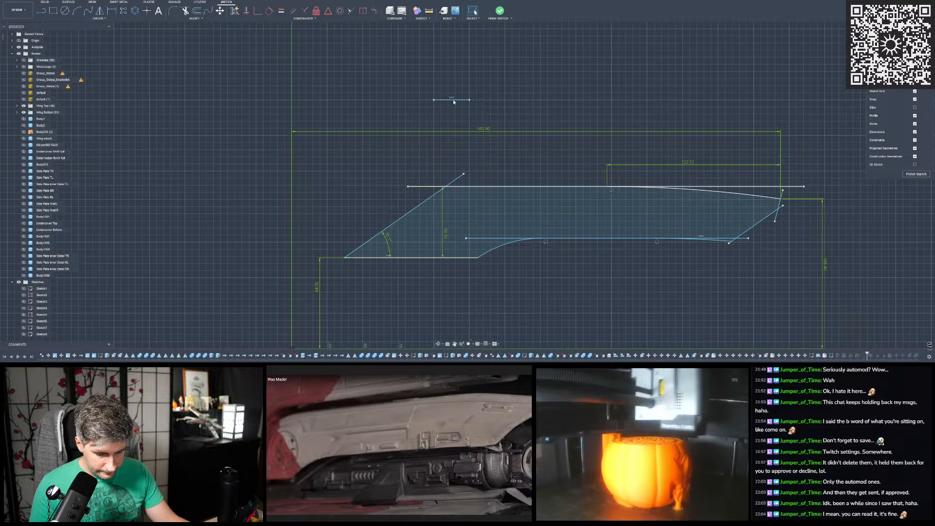
click(111, 10)
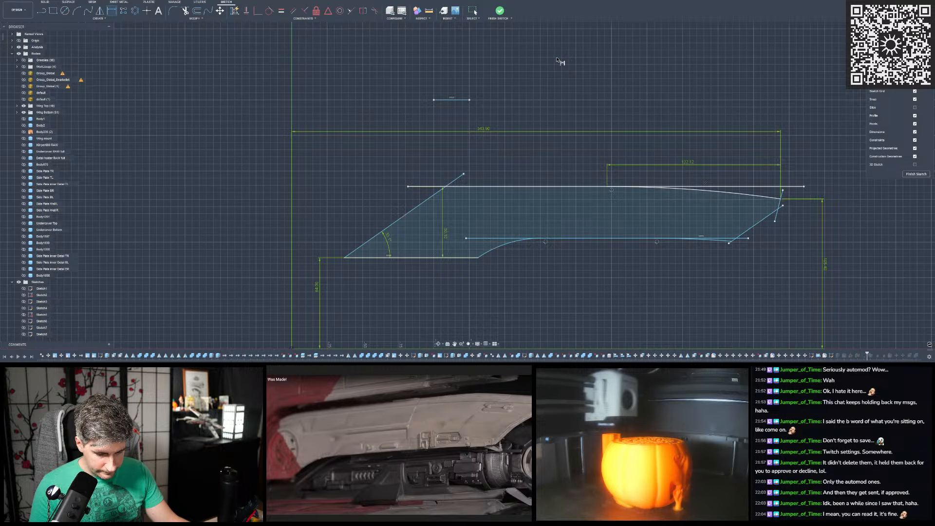
scroll(486, 125, up, 3)
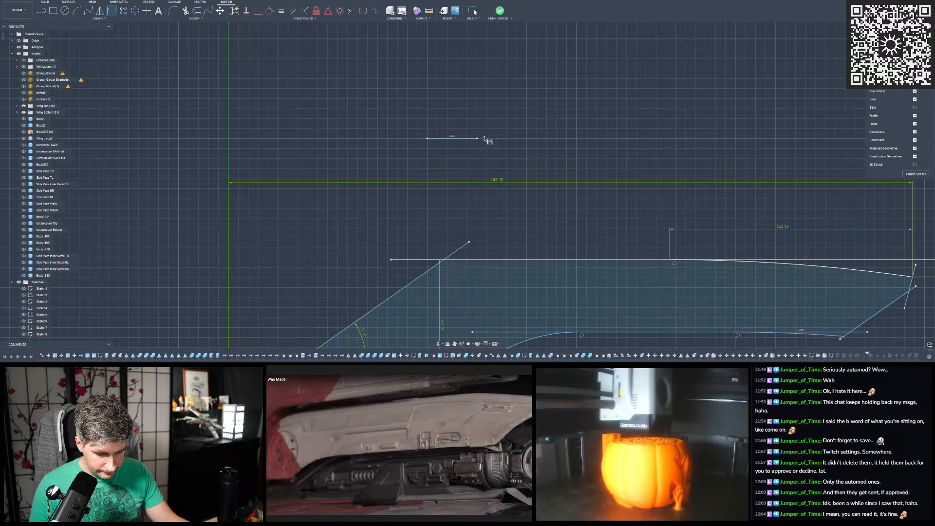
click(465, 139)
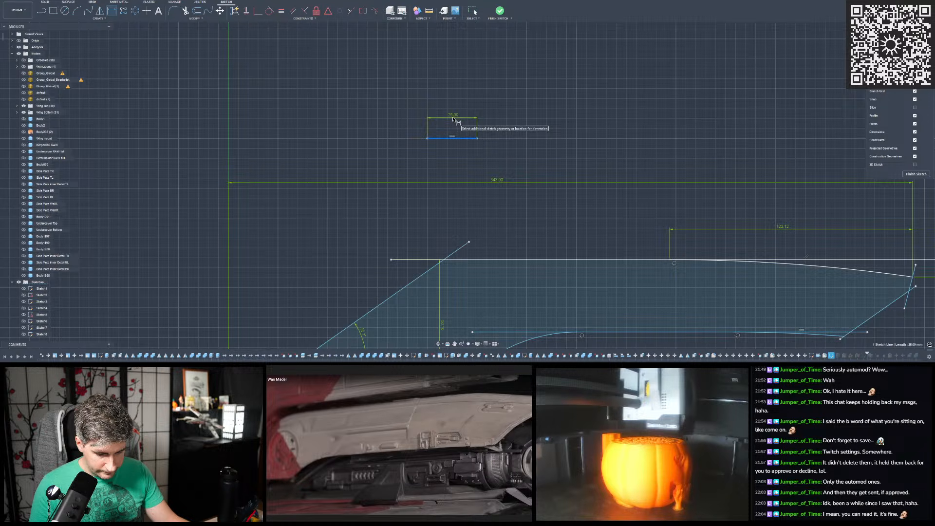
click(454, 117)
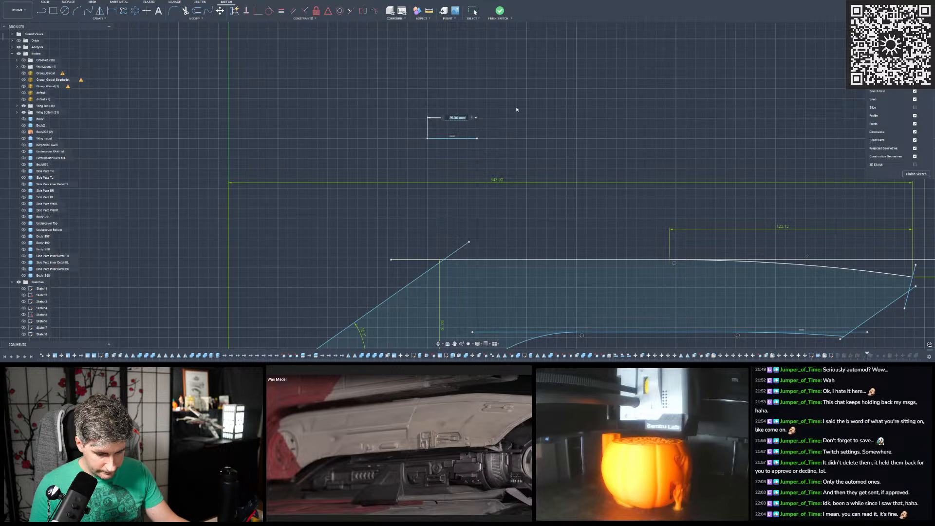
key(Return)
- Draw a second, longer loose horizontal line about 115 mm long above the profile and dimension its length
scroll(468, 126, down, 5)
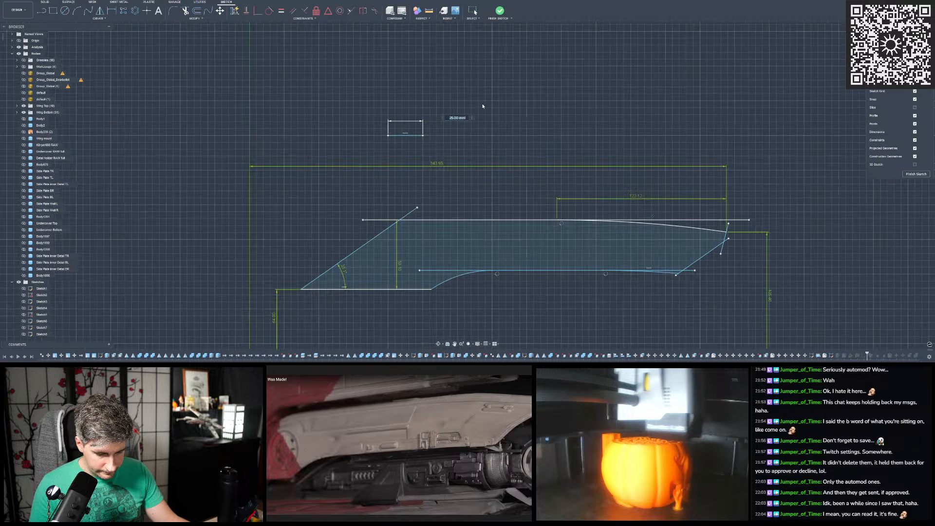
key(l)
scroll(435, 114, up, 1)
click(406, 103)
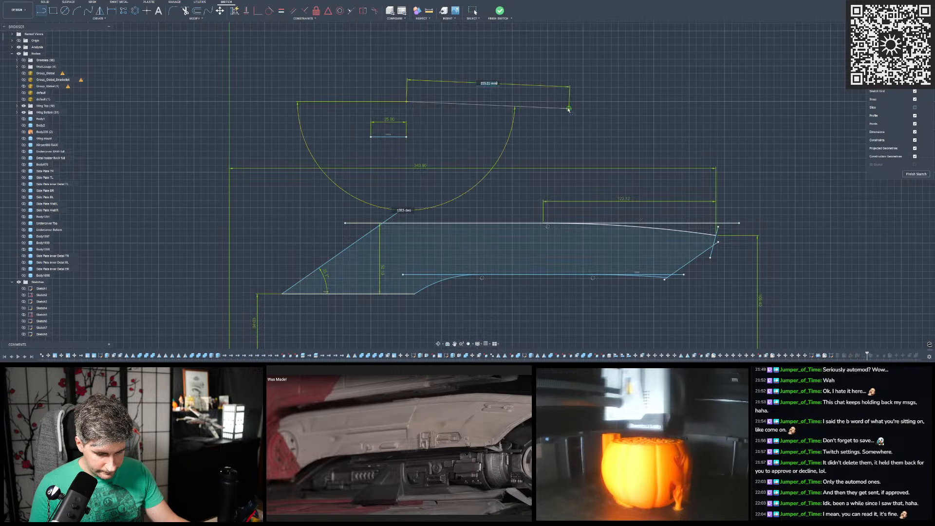
click(570, 102)
key(Escape)
click(110, 13)
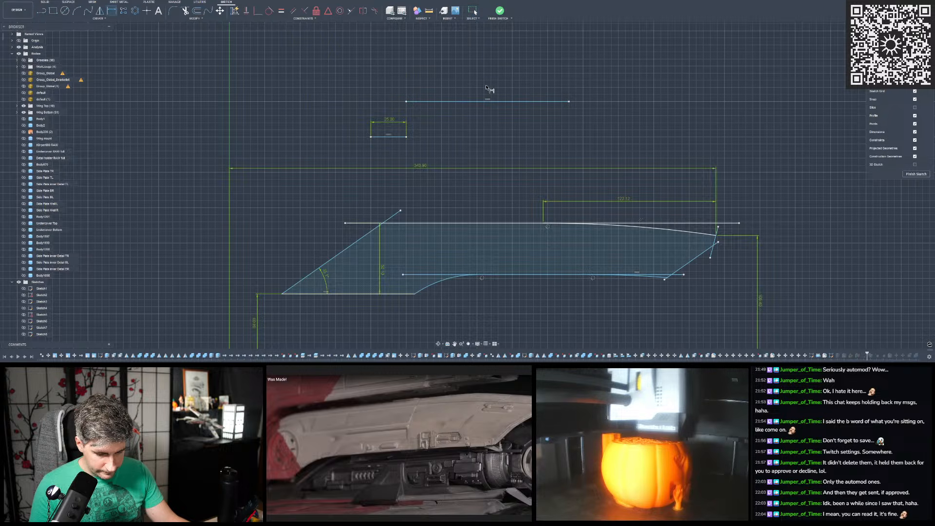
click(497, 102)
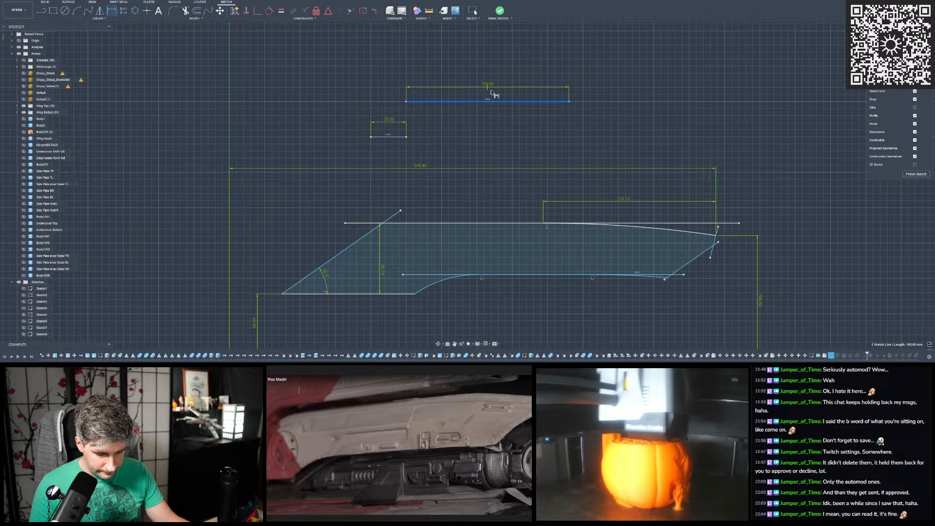
click(500, 97)
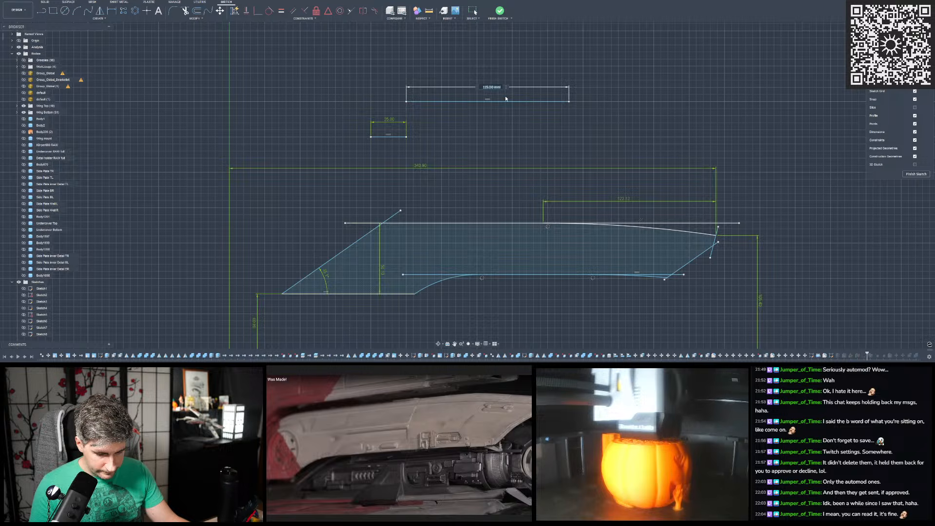
key(Return)
- Draw a third loose horizontal line about 58 mm long between the two reference lines and dimension its length
scroll(484, 94, down, 1)
scroll(483, 94, up, 2)
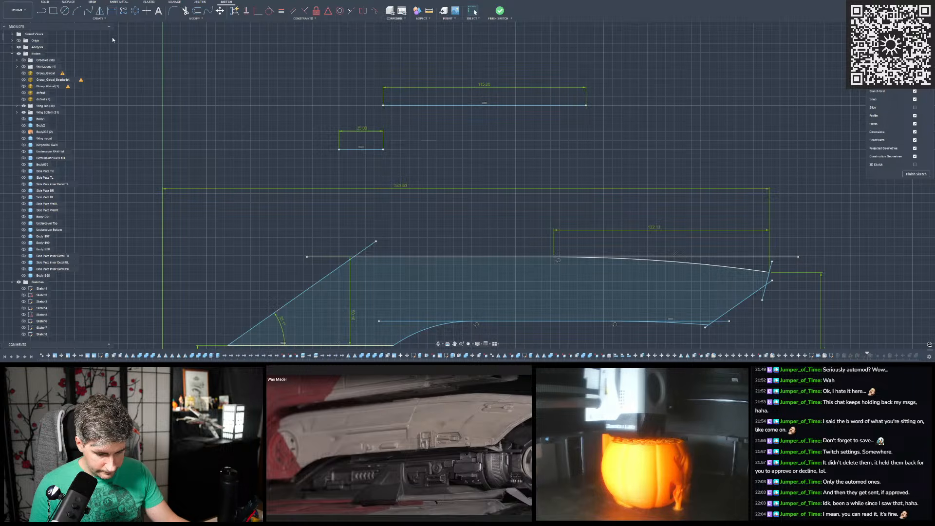
click(40, 11)
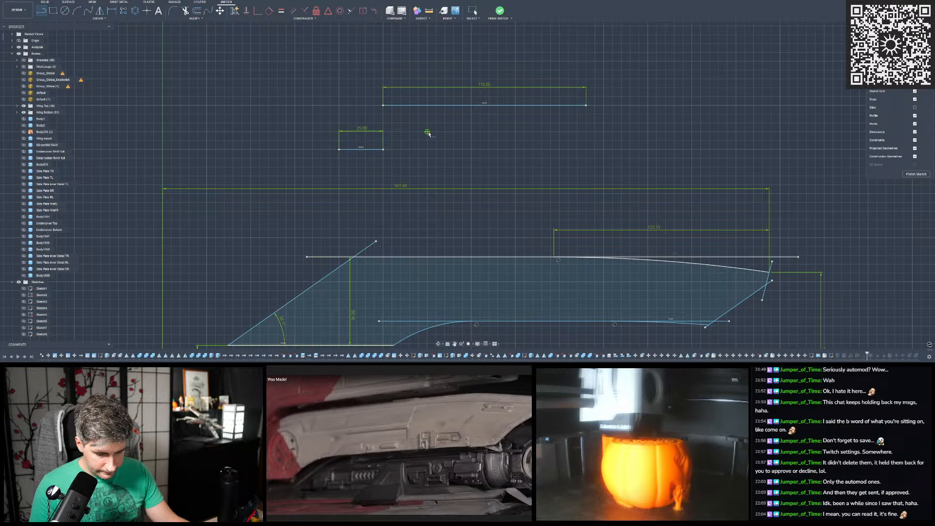
click(427, 132)
drag(531, 132, 534, 141)
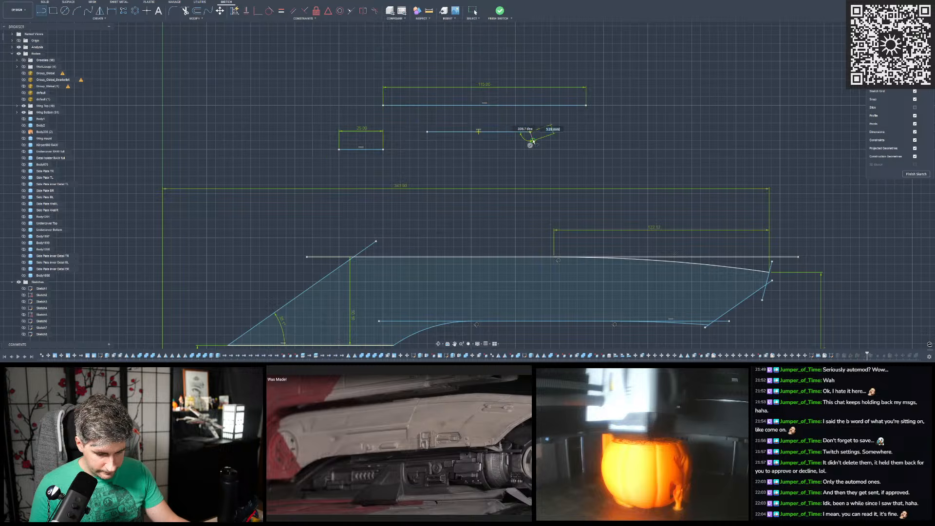
key(Escape)
click(112, 11)
click(476, 131)
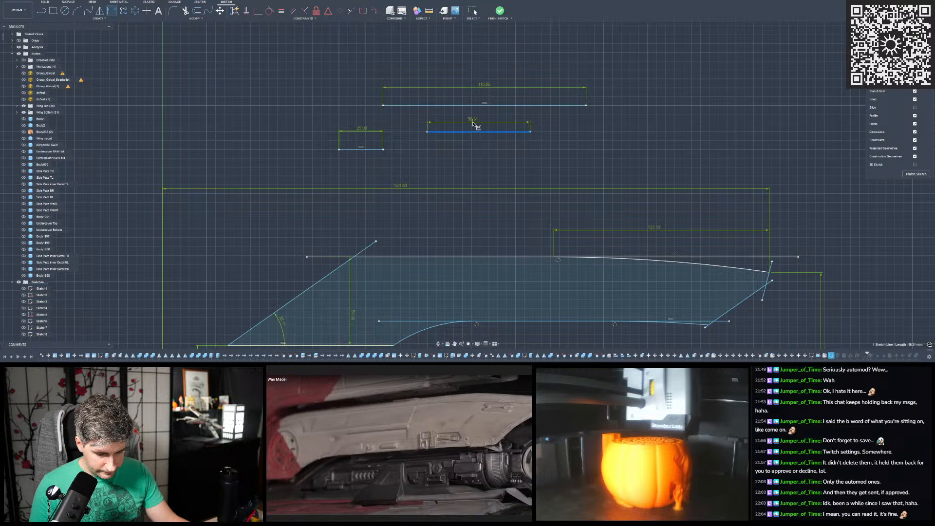
click(473, 123)
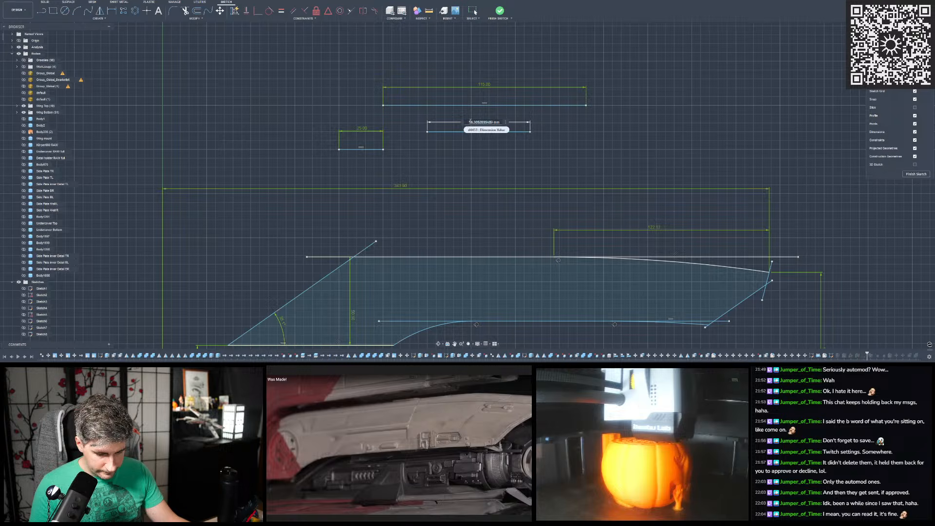
key(Return)
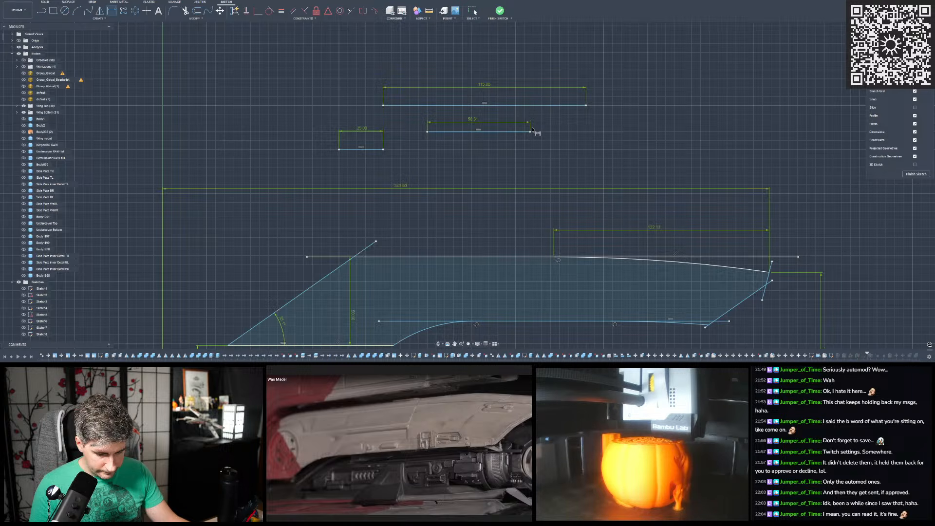
- Delete the three loose horizontal reference lines above the profile together with their length dimensions
key(Escape)
click(503, 132)
key(Delete)
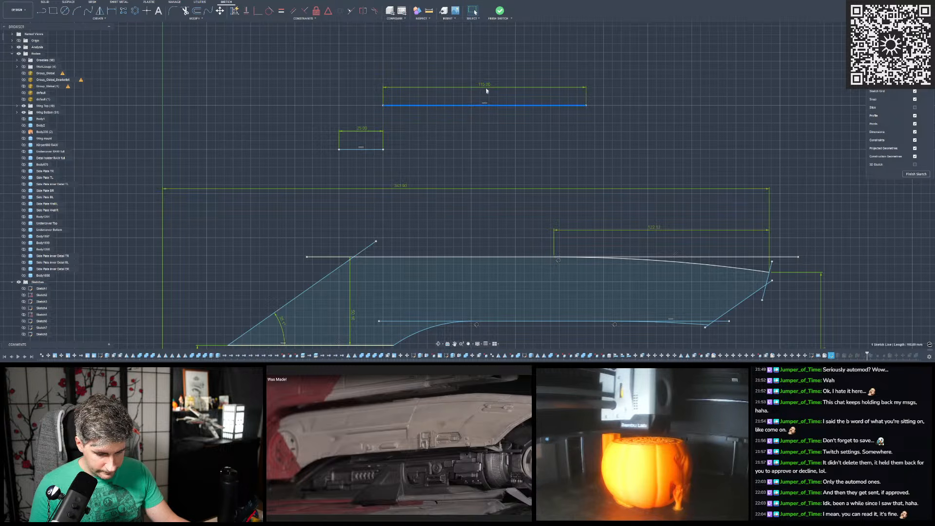
key(Delete)
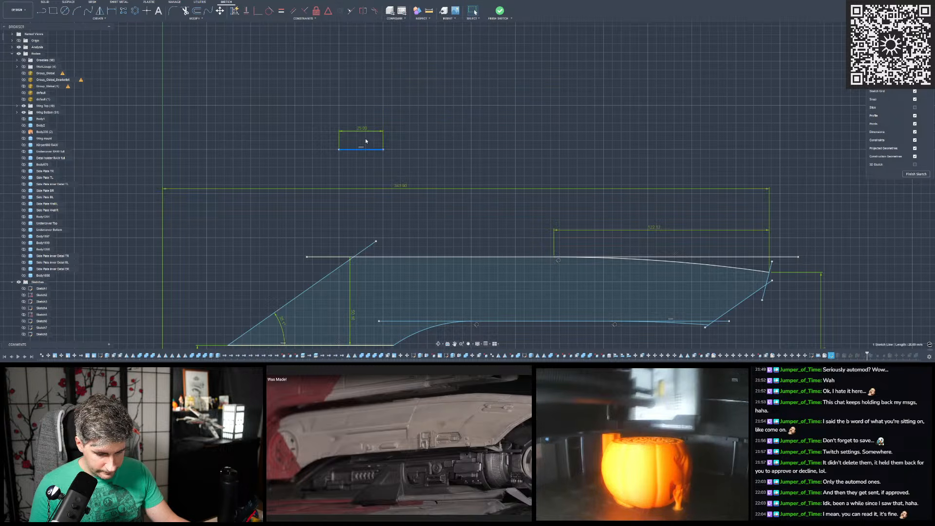
key(Delete)
- Show the default scan mesh and select the upper arc to compare its curvature with the scanned cover's upper edge
scroll(385, 124, down, 3)
scroll(605, 174, up, 5)
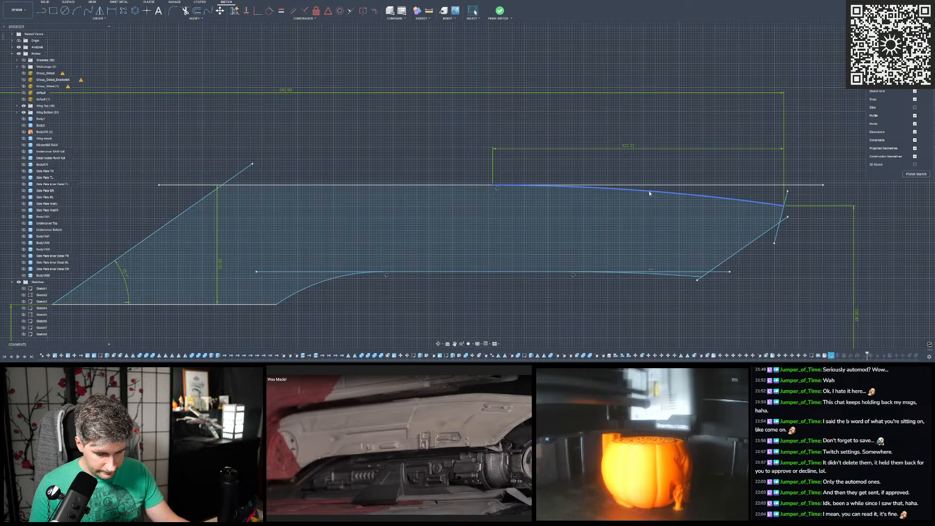
scroll(649, 194, down, 2)
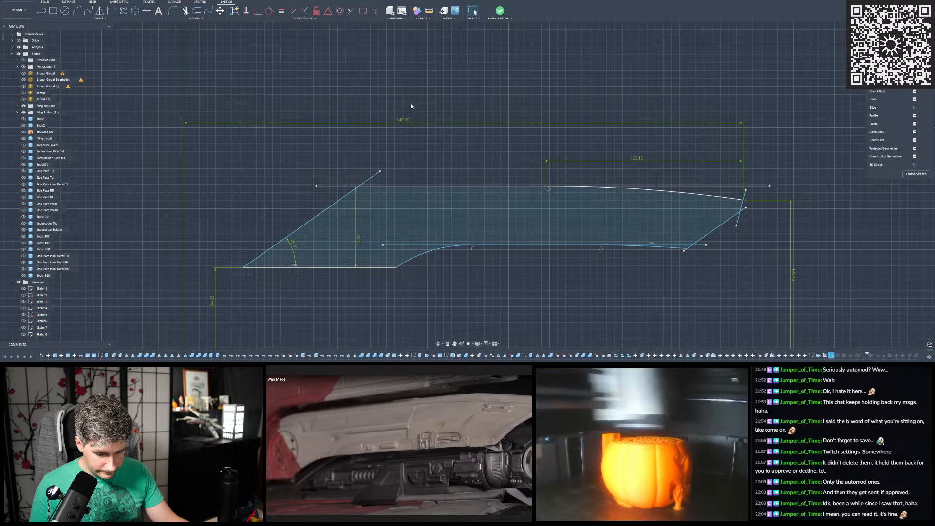
click(23, 92)
scroll(678, 200, up, 2)
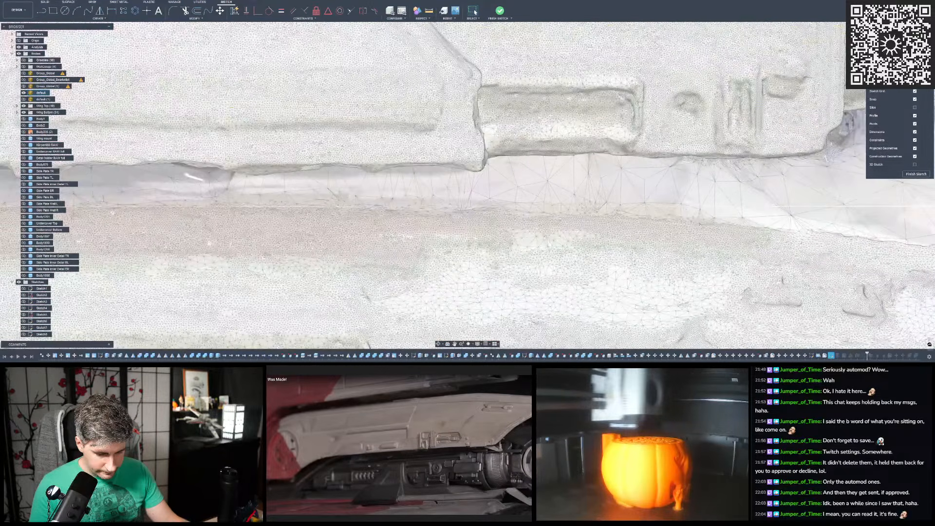
click(678, 217)
scroll(273, 145, down, 2)
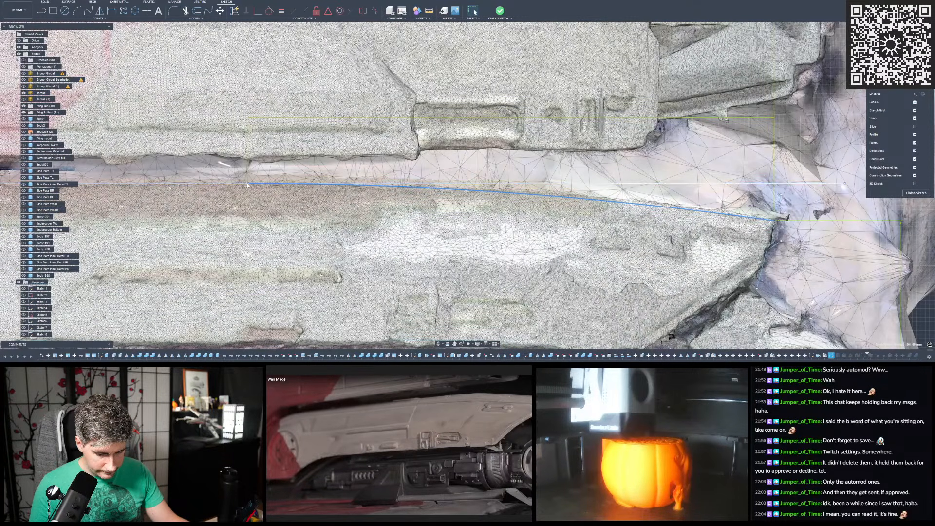
- Try shifting the upper arc's start point along the straight top edge against the scan, and undo the shift
click(250, 184)
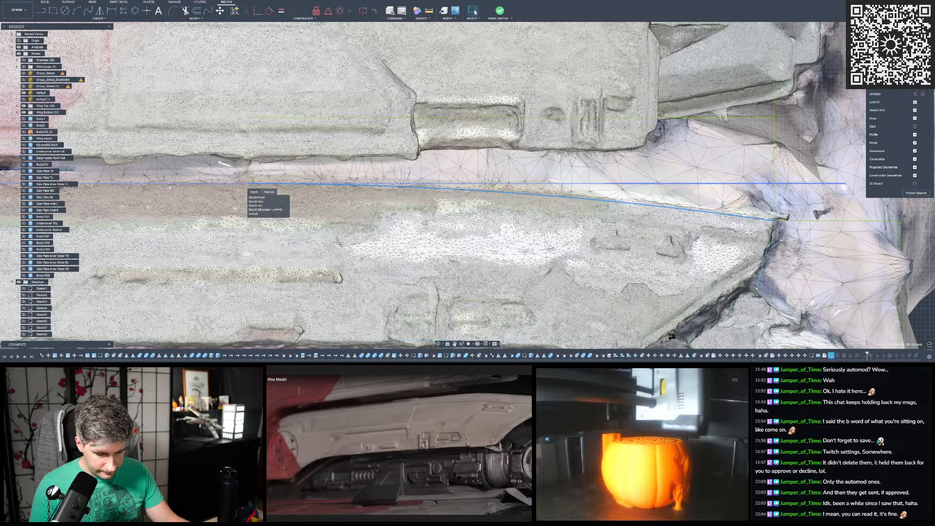
click(249, 186)
key(Escape)
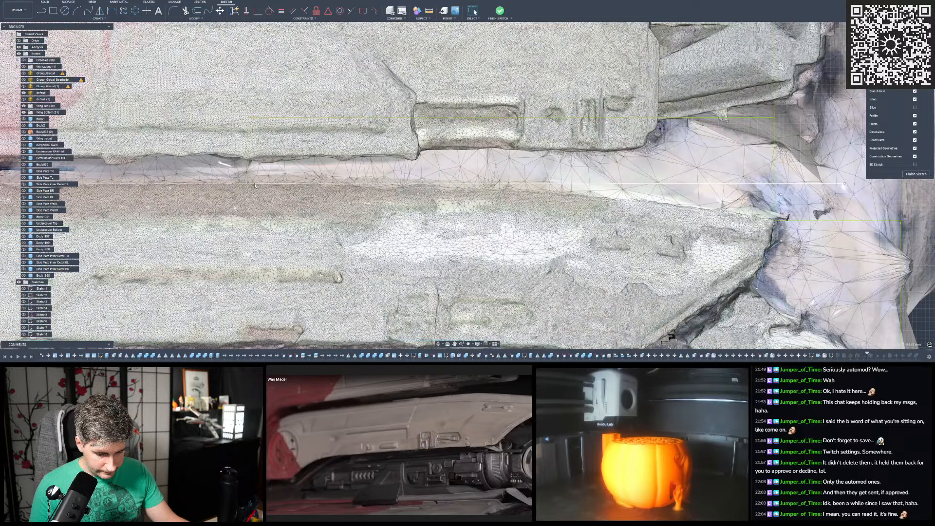
click(261, 184)
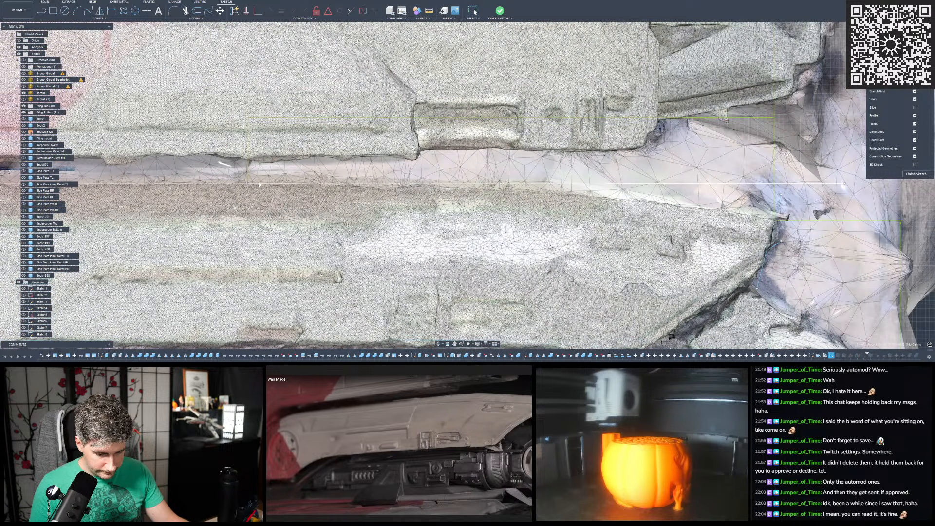
key(ctrl+z)
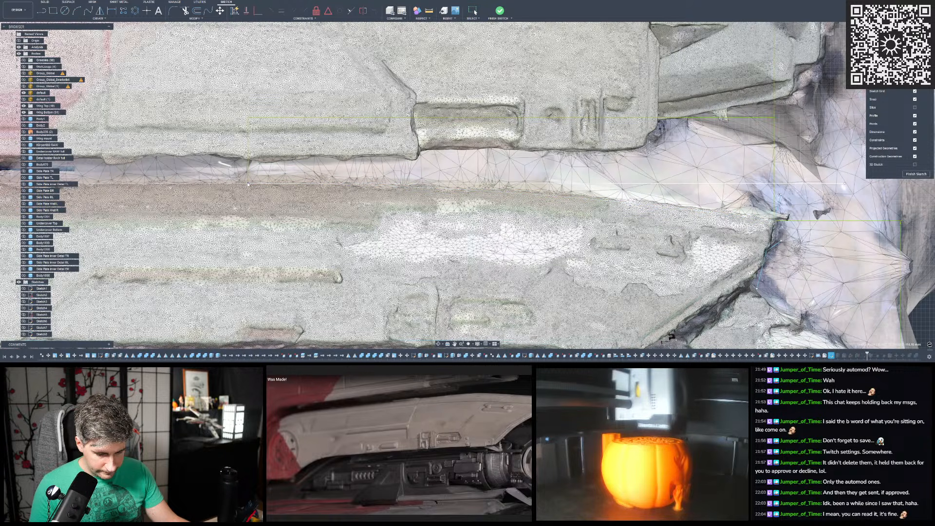
click(252, 178)
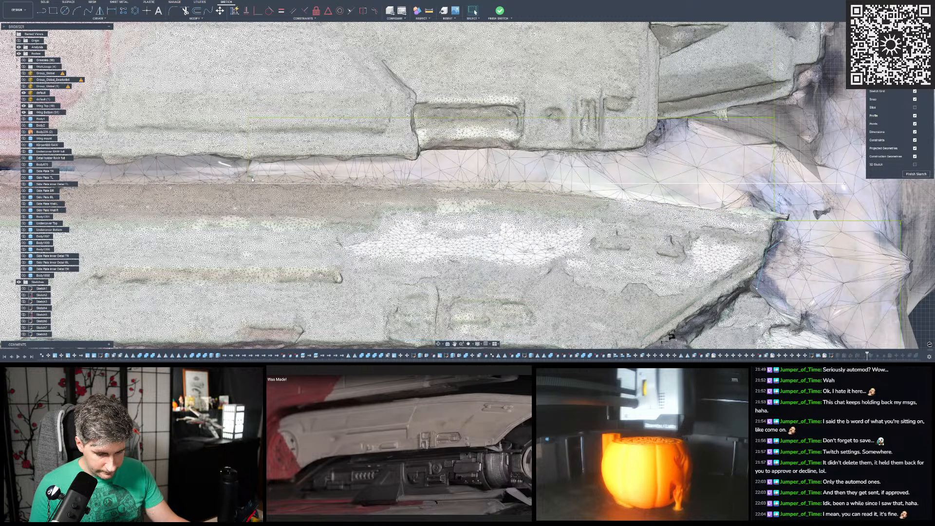
- Delete the horizontal dimension above the upper arc and adjust the arc's start point along the straight top edge against the scan
click(256, 185)
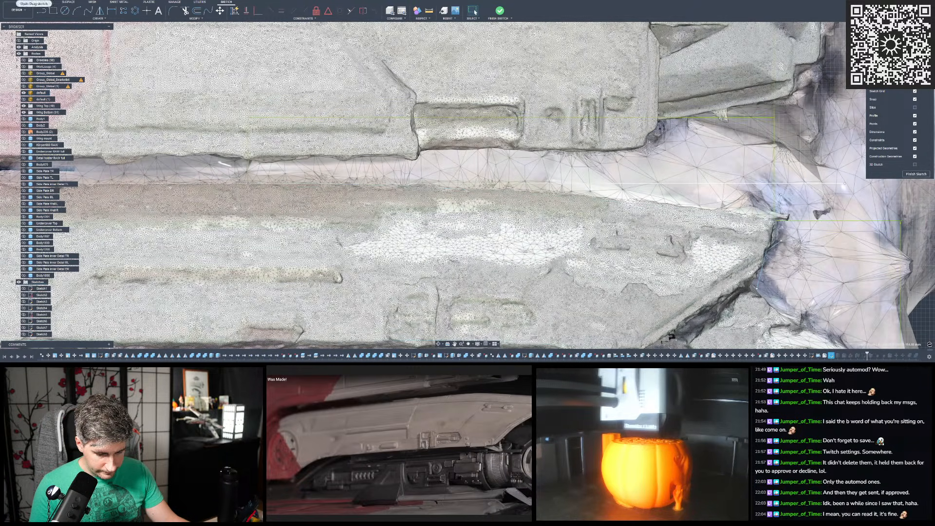
click(30, 1)
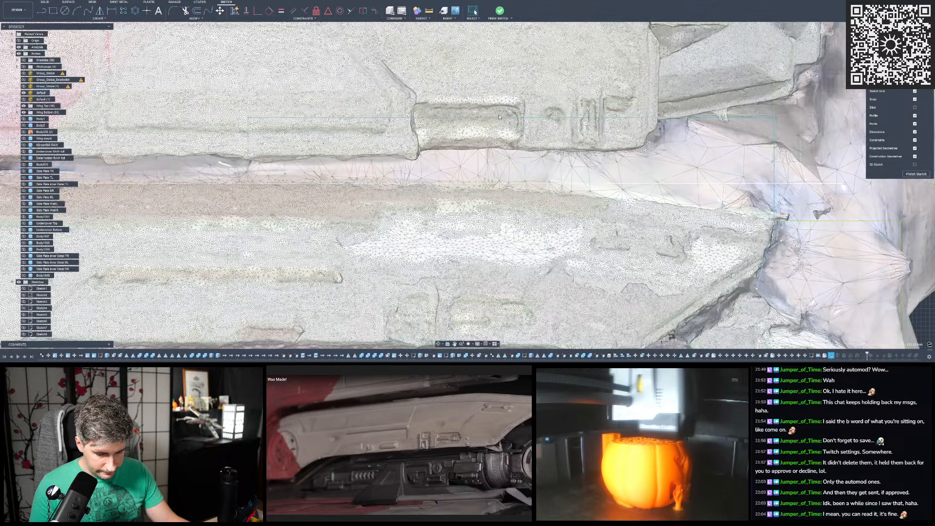
click(497, 117)
key(Delete)
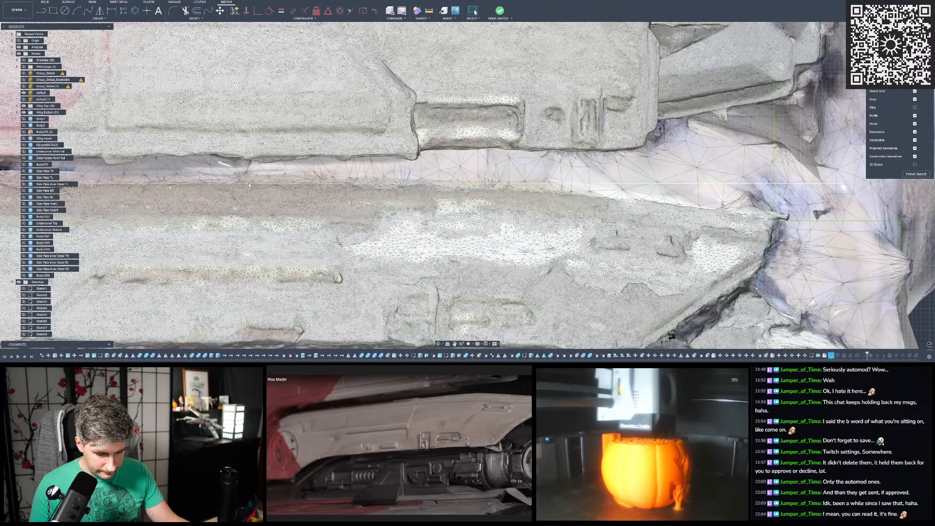
click(261, 185)
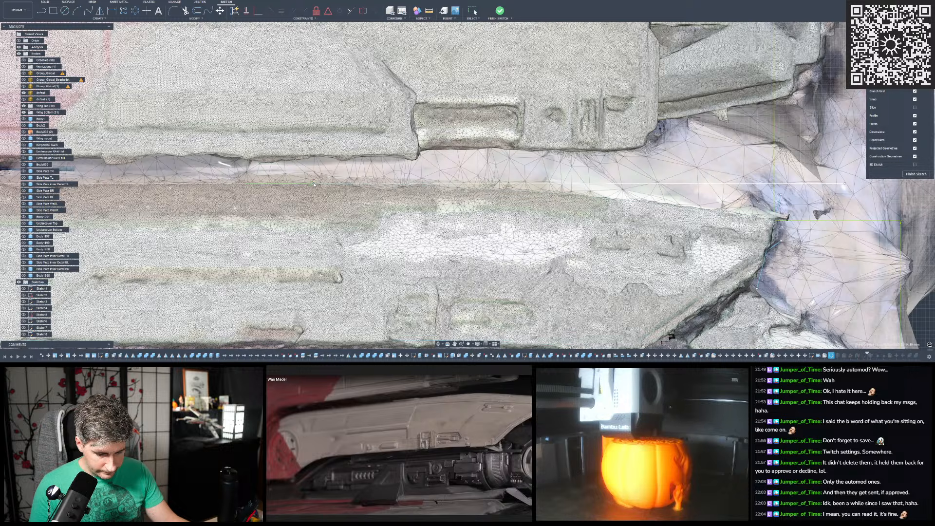
key(Escape)
scroll(469, 184, down, 3)
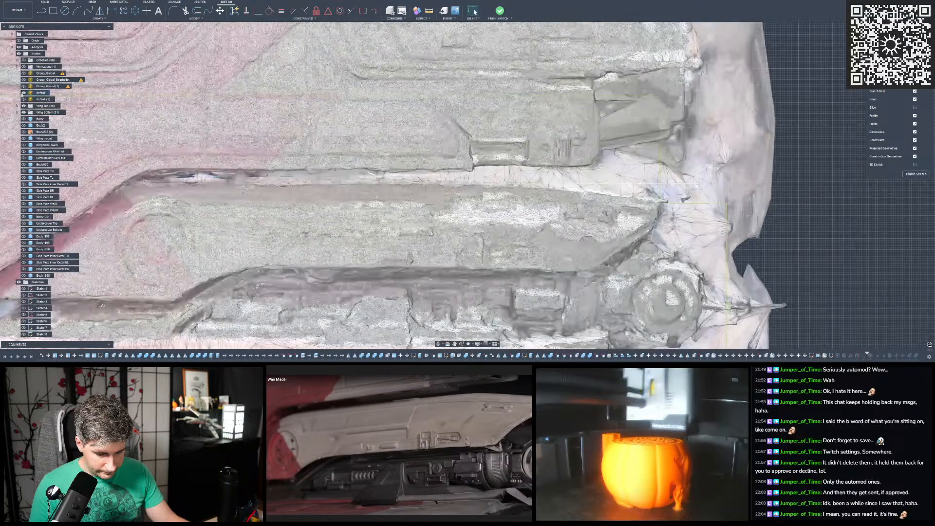
- Hide the default scan mesh and trim the straight top line's overhang beyond the upper arc's start
click(24, 93)
scroll(418, 190, up, 2)
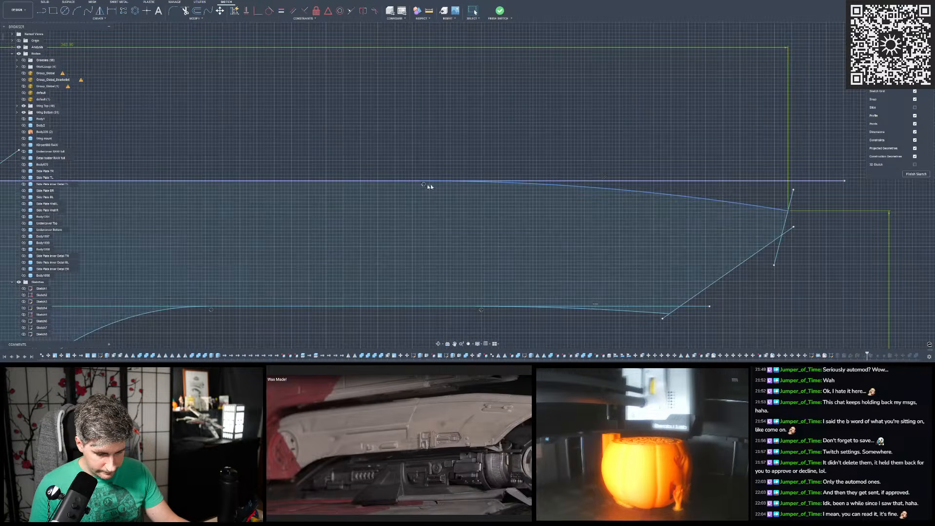
scroll(440, 121, down, 1)
key(t)
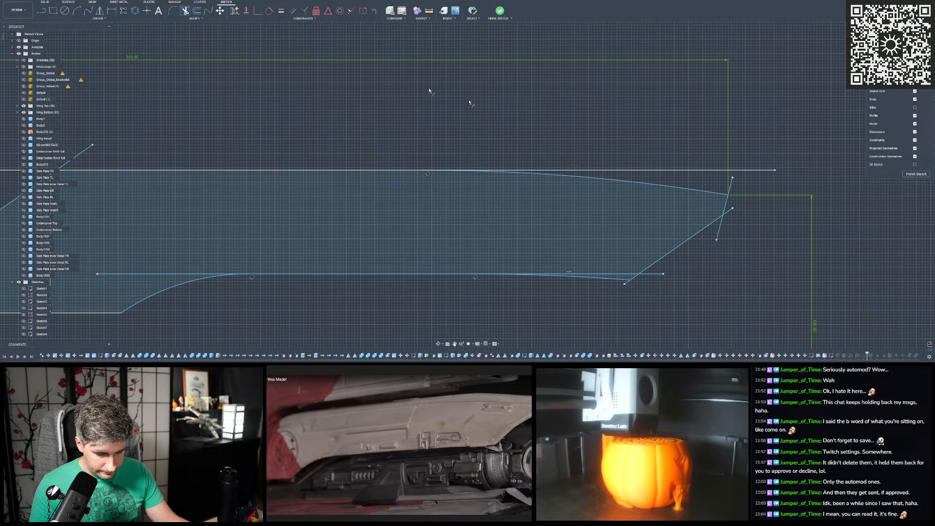
click(638, 170)
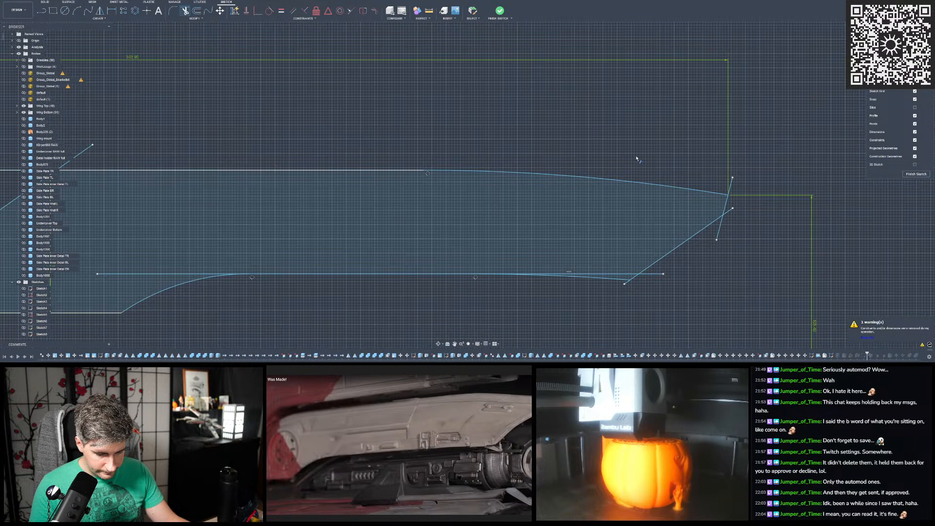
scroll(656, 157, down, 2)
key(Escape)
- Trim the straight lower line's overhang beyond the lower arc's start and finish the side profile sketch
scroll(655, 158, down, 2)
scroll(553, 188, up, 2)
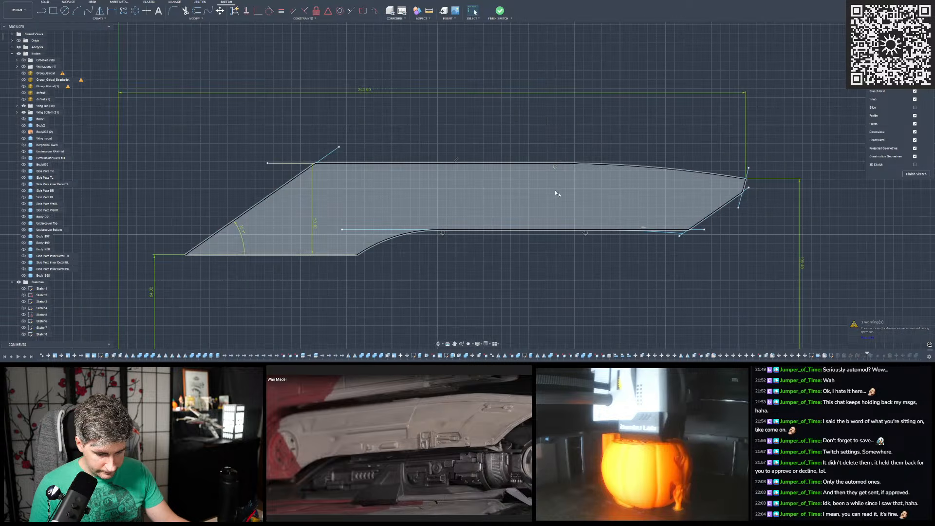
scroll(685, 234, up, 5)
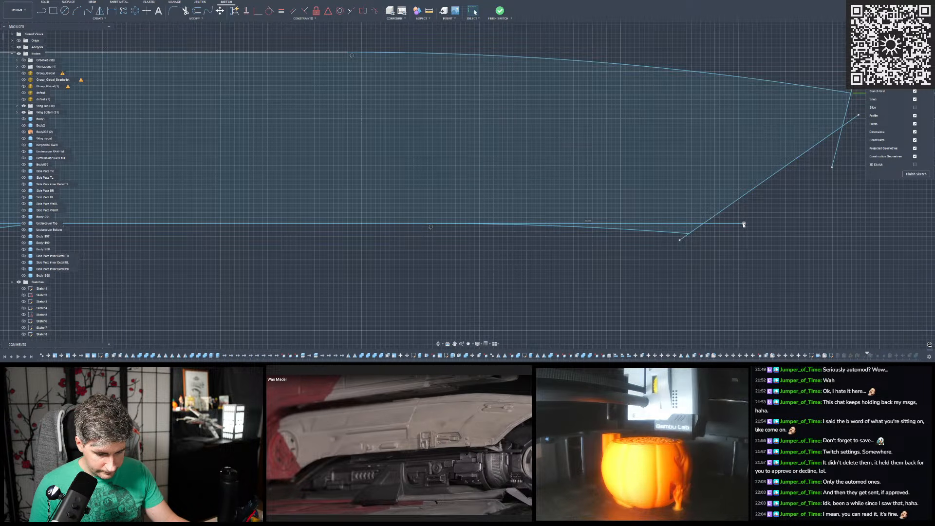
click(185, 10)
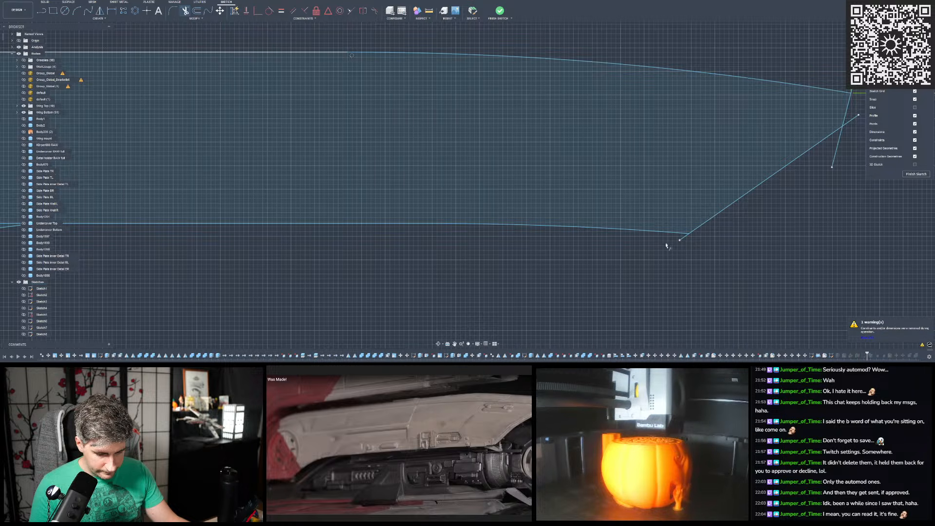
key(Escape)
scroll(650, 249, down, 4)
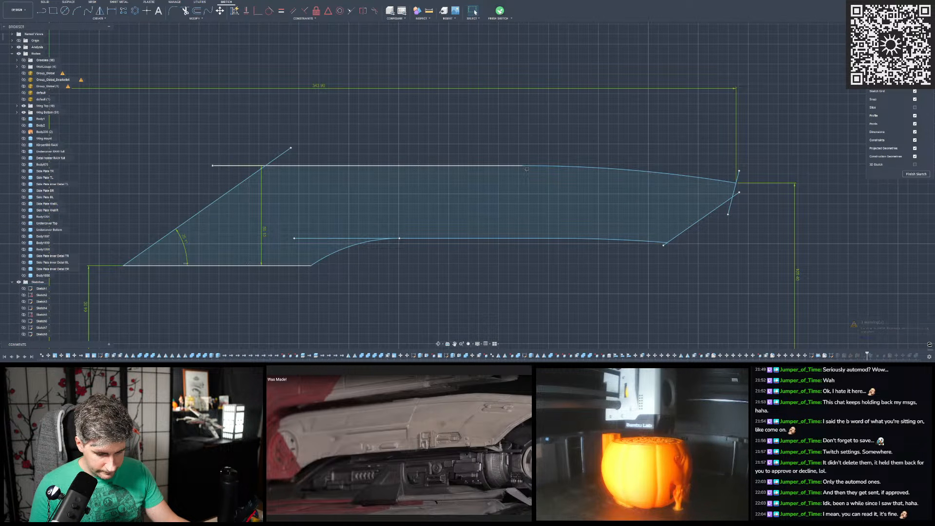
click(501, 11)
mouse_move(476, 160)
shift+middle_down()
mouse_move(510, 135)
mouse_move(501, 101)
mouse_move(555, 148)
shift+middle_up()
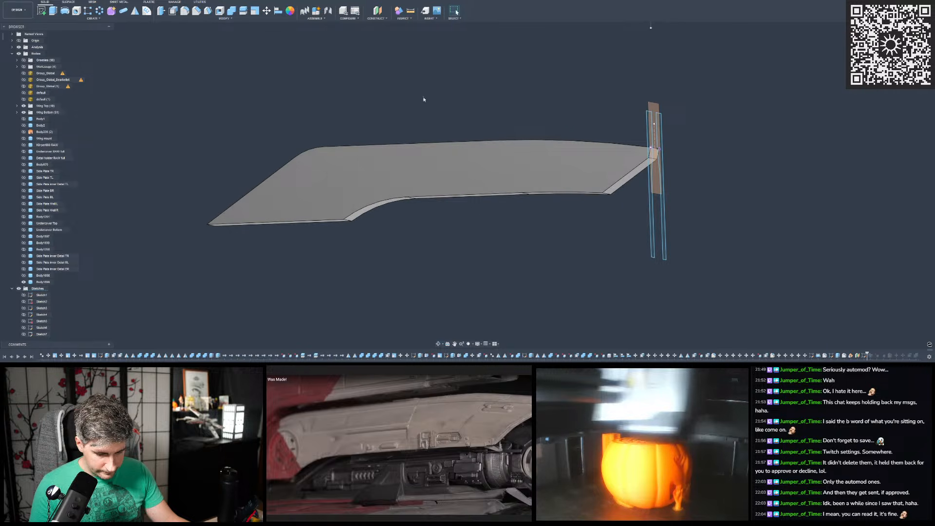
- Try to sweep one of the two tall strip profiles along the cover's chained upper edge as a new body with perpendicular orientation
click(92, 18)
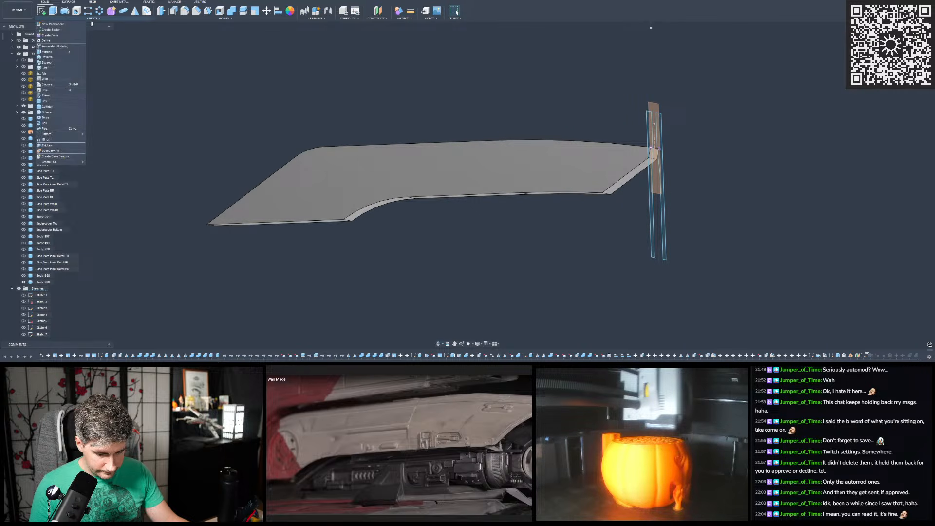
click(54, 63)
scroll(616, 99, up, 3)
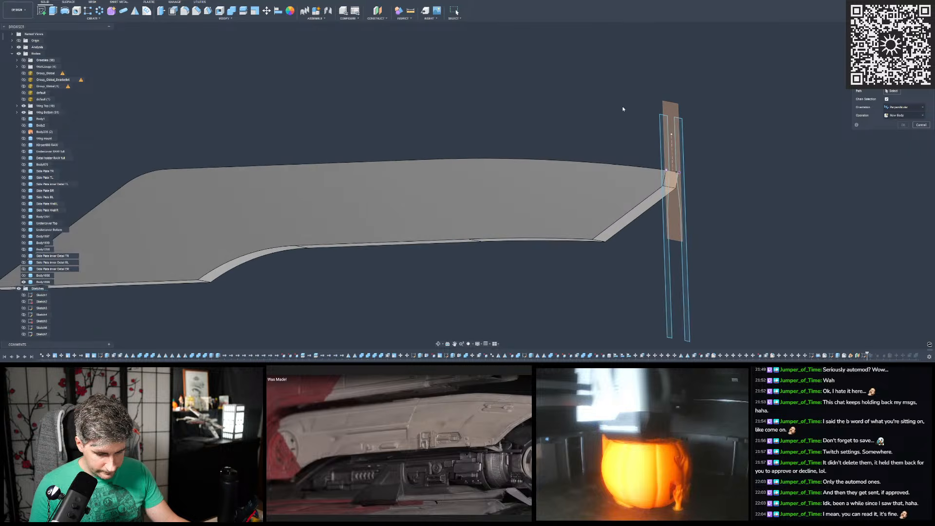
shift+middle_drag(622, 108, 658, 122)
click(667, 127)
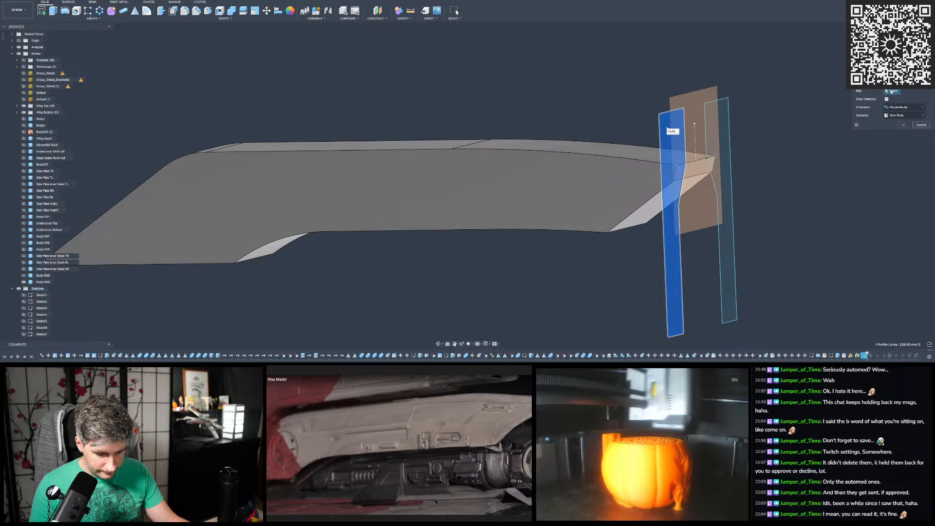
click(626, 157)
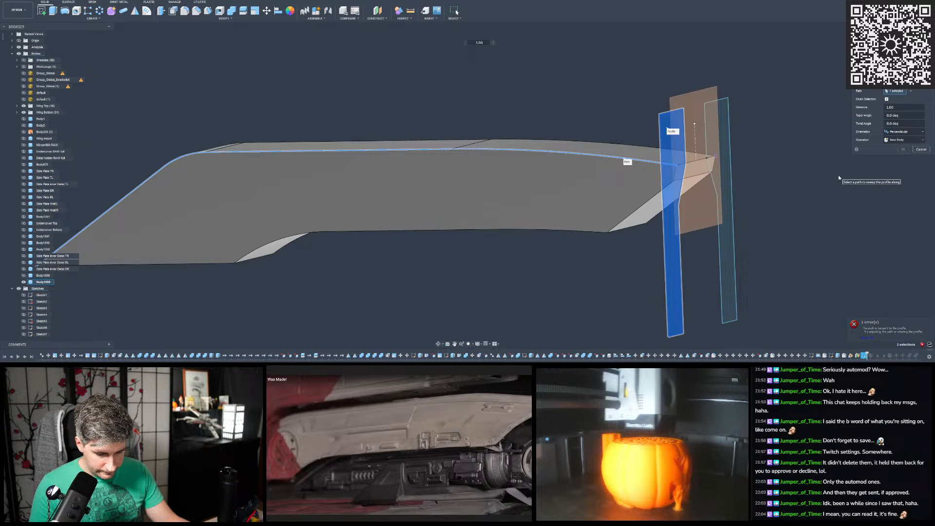
click(866, 337)
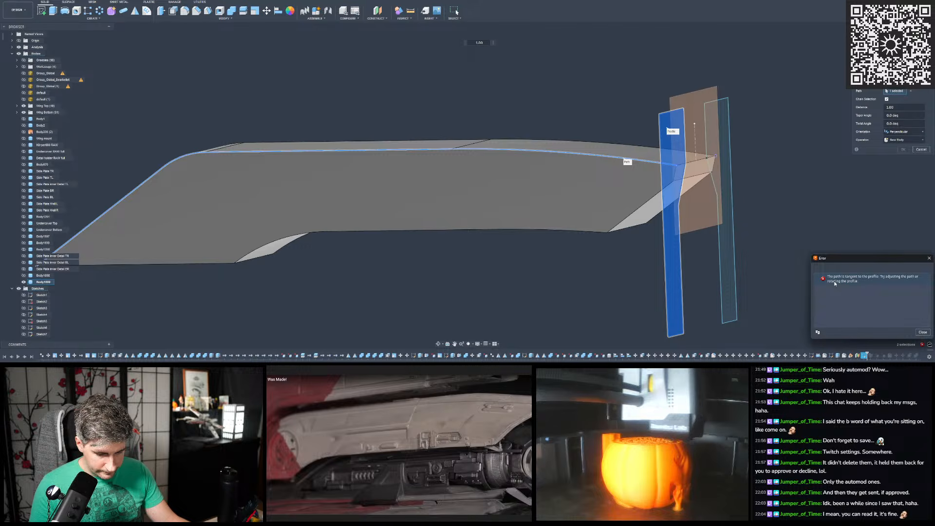
- Try the sweep with parallel and perpendicular orientation and the Cut operation, inspect the profile against the path, and cancel it
shift+middle_drag(591, 192, 674, 220)
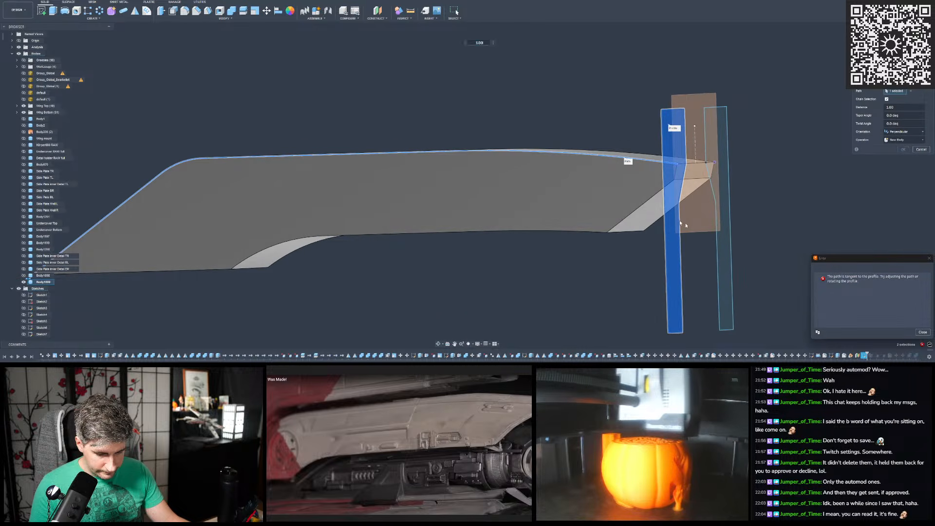
shift+middle_drag(734, 251, 640, 237)
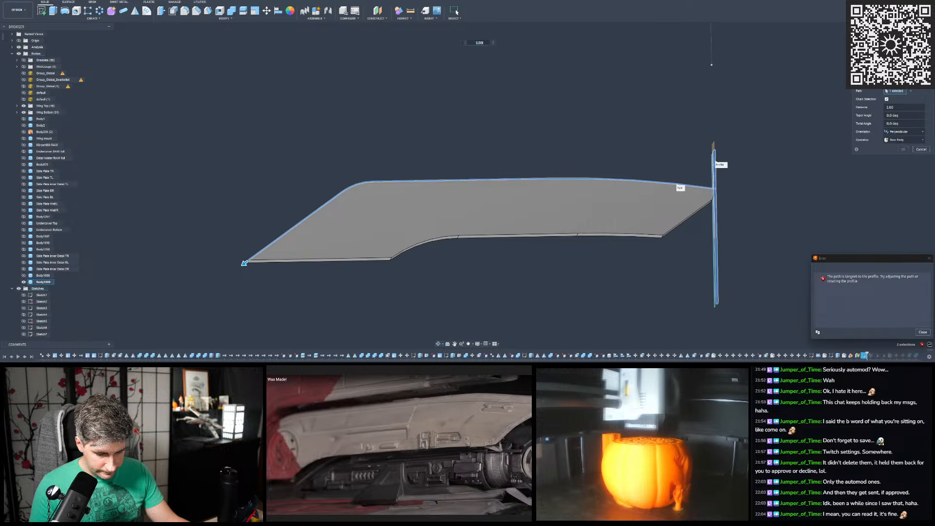
click(896, 133)
click(896, 145)
shift+middle_drag(699, 220, 712, 205)
click(899, 115)
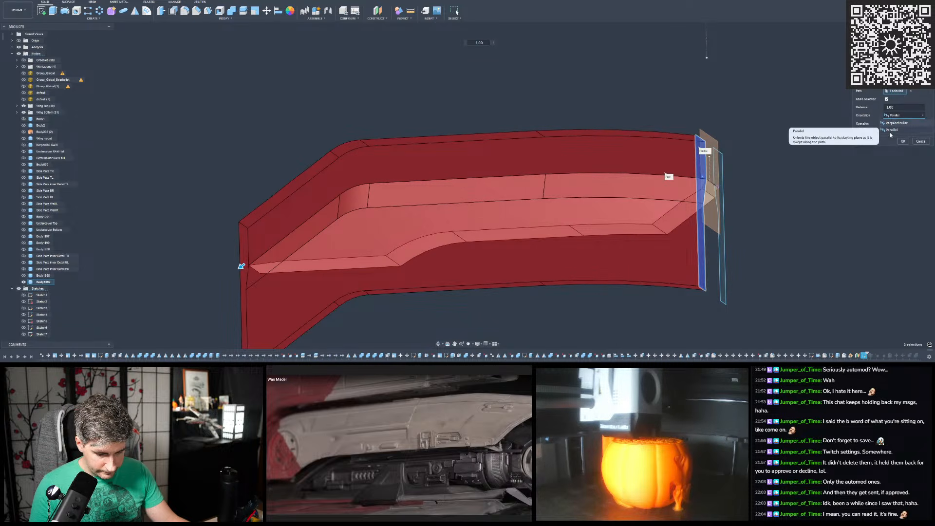
click(897, 125)
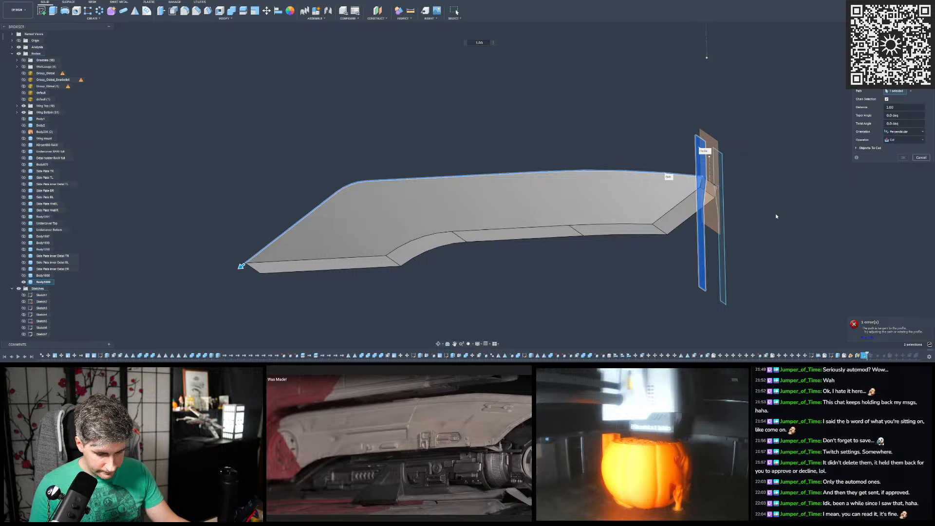
scroll(743, 189, up, 3)
shift+middle_drag(743, 196, 749, 193)
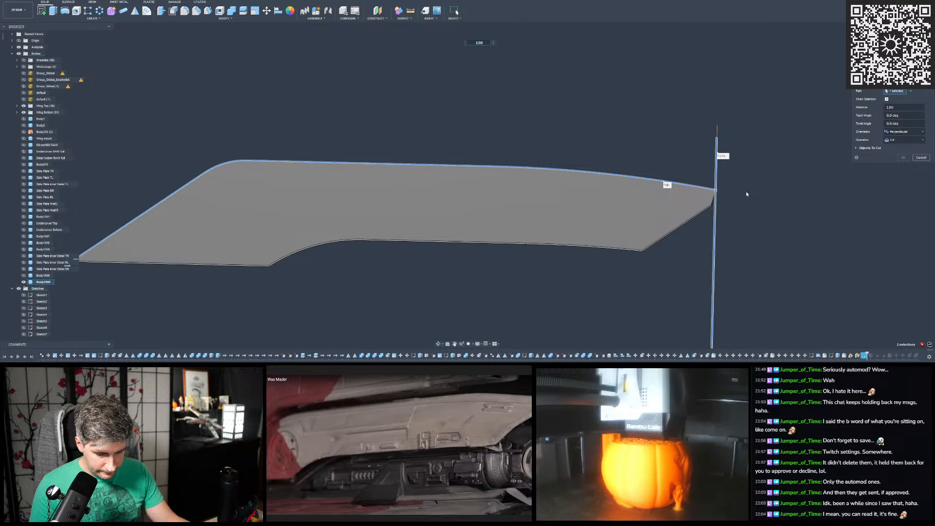
scroll(634, 173, down, 3)
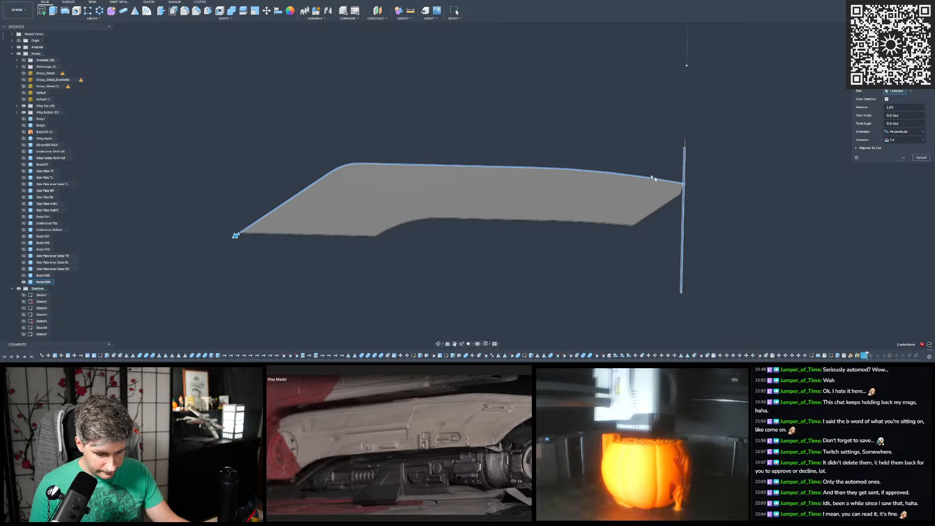
scroll(681, 184, up, 3)
shift+middle_drag(739, 188, 687, 196)
scroll(674, 200, down, 3)
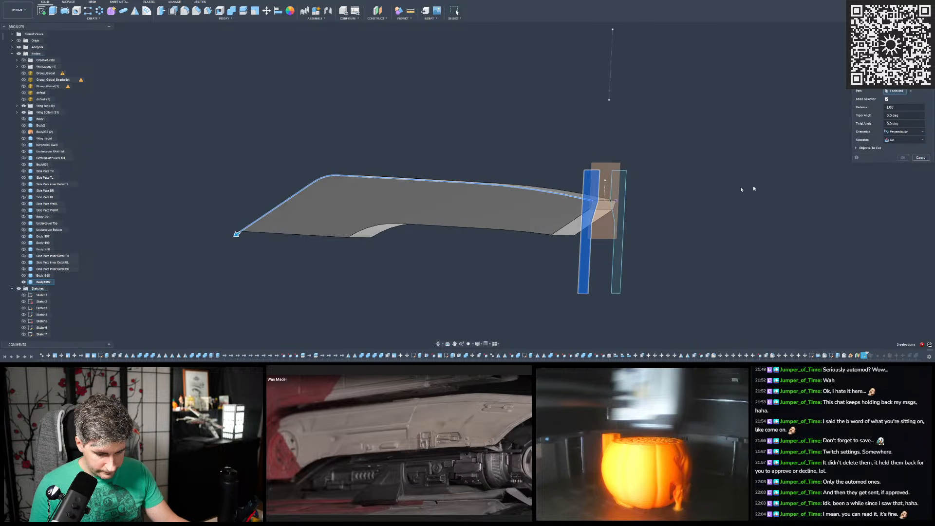
key(Escape)
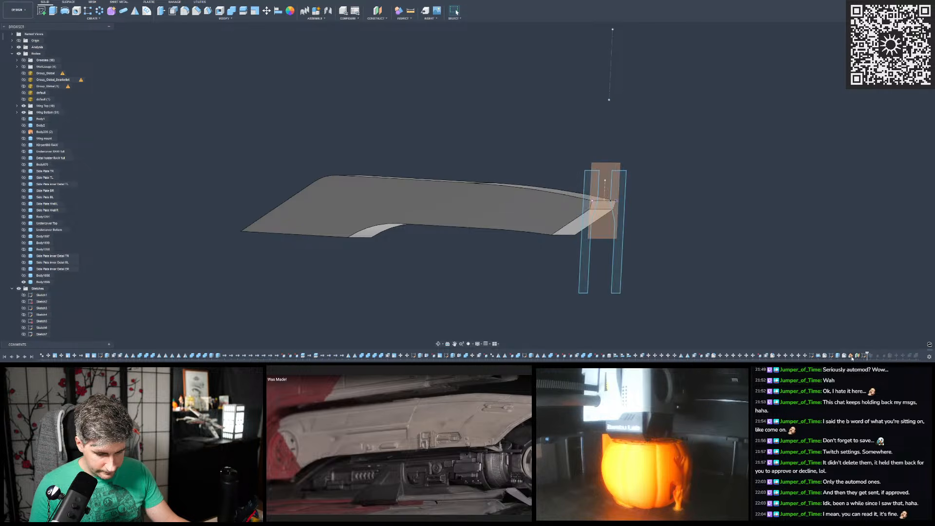
- Locate the tilted construction plane in the browser, show Plane46 and hide Plane47
right_click(858, 356)
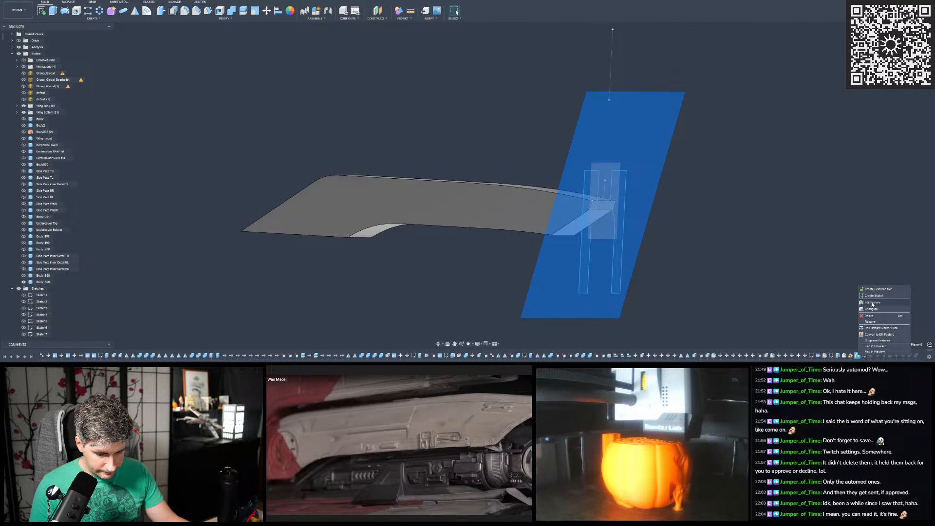
click(875, 346)
click(24, 321)
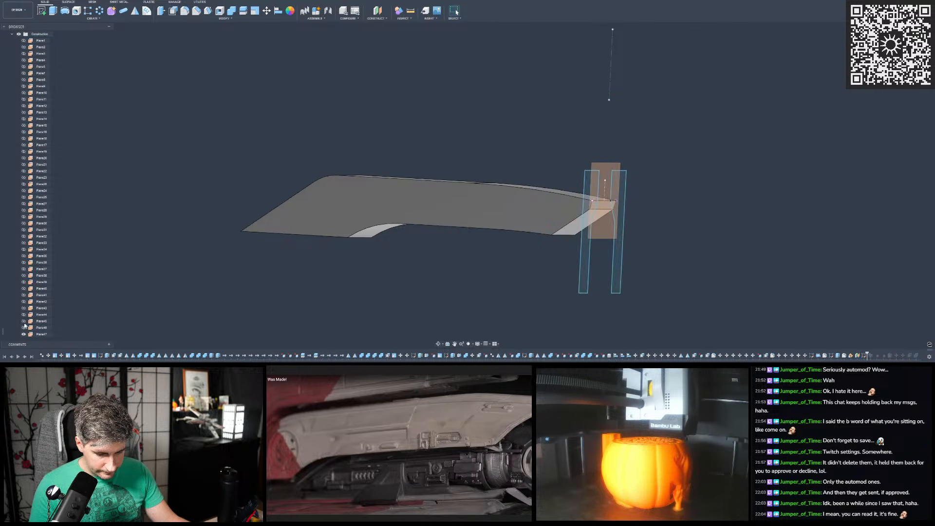
click(24, 328)
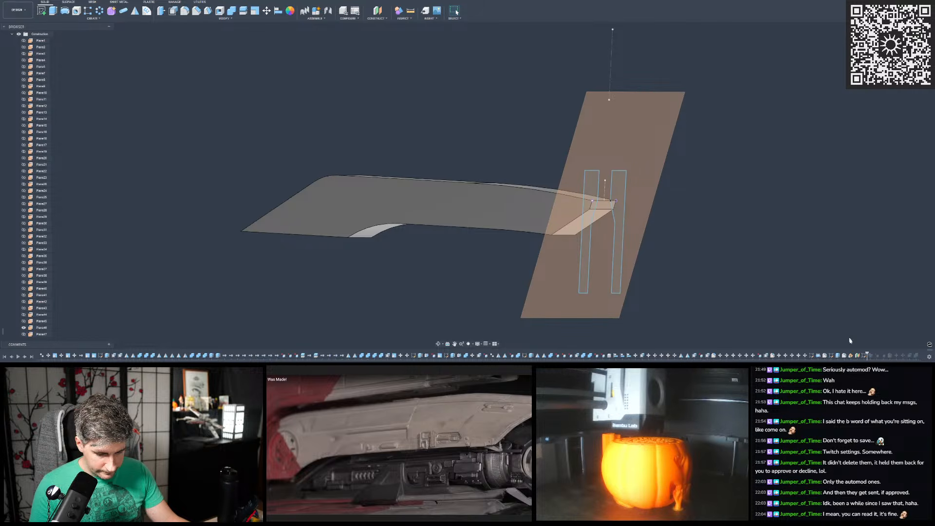
- Redefine the sketch plane of the two strip profiles to the tilted Plane46
right_click(864, 356)
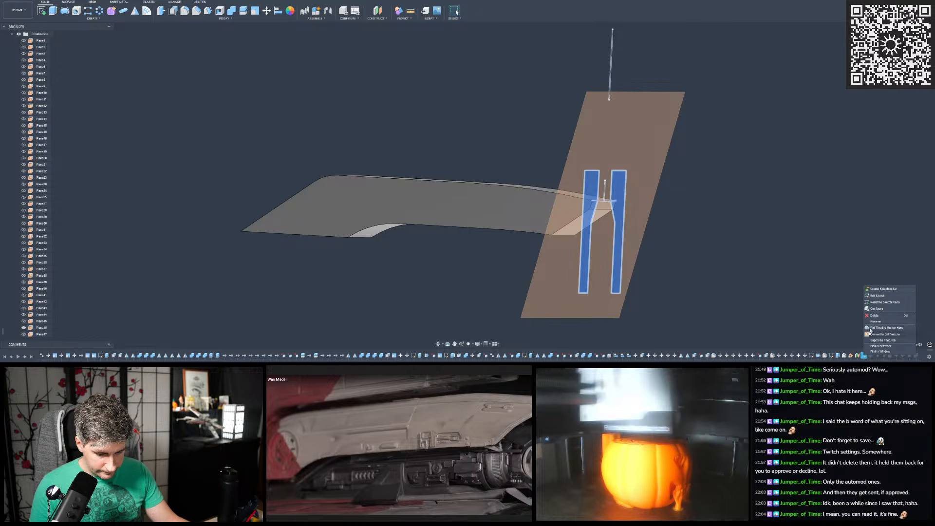
click(878, 302)
click(630, 149)
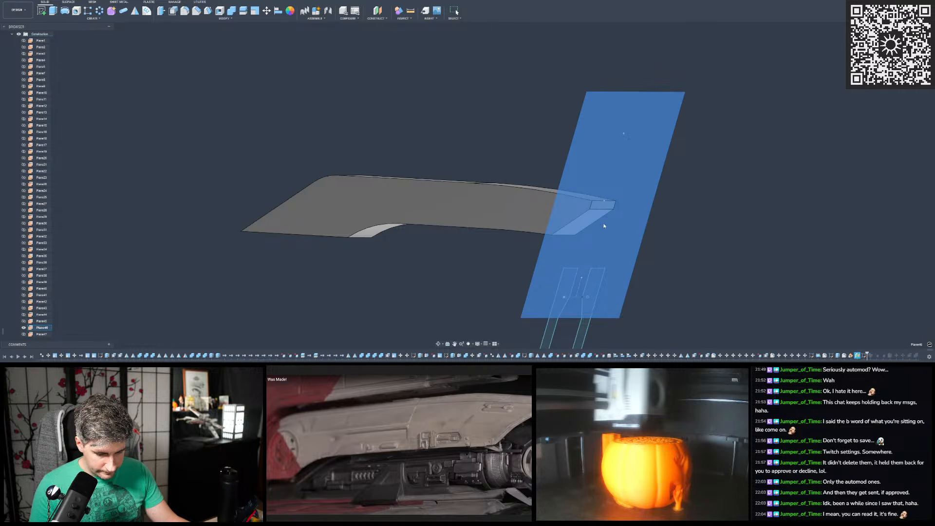
click(775, 288)
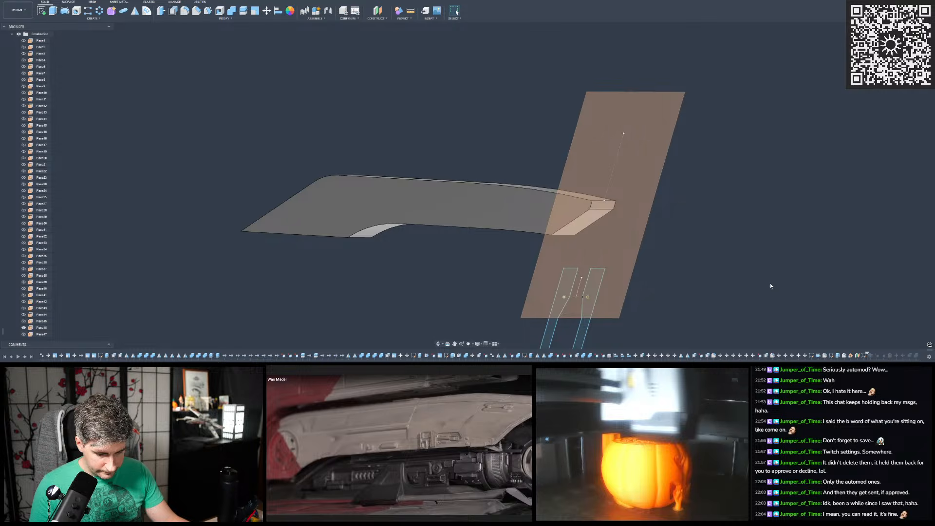
- Open the strip profile sketch for editing, hide the tilted plane and project the cover tip's short upper edge into the sketch
double_click(863, 356)
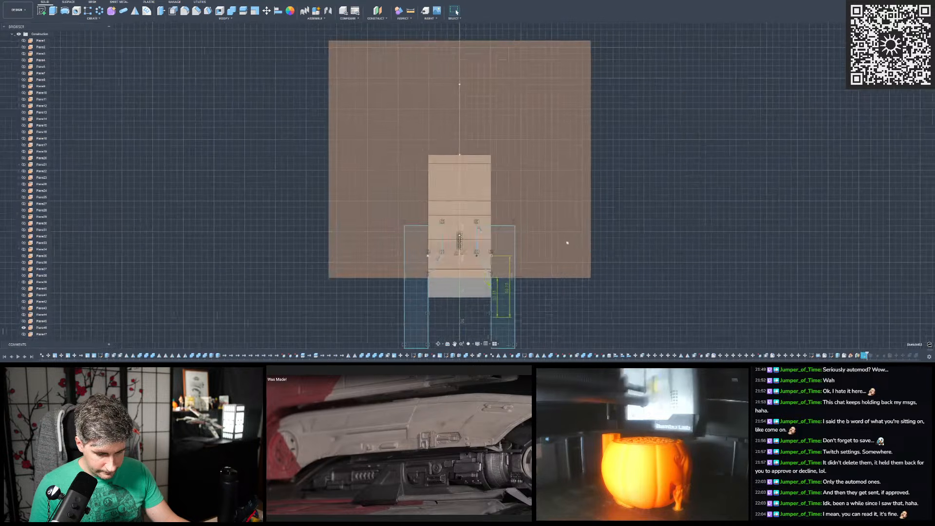
click(564, 160)
key(v)
mouse_move(381, 145)
shift+middle_down()
mouse_move(403, 141)
mouse_move(392, 143)
shift+middle_up()
key(p)
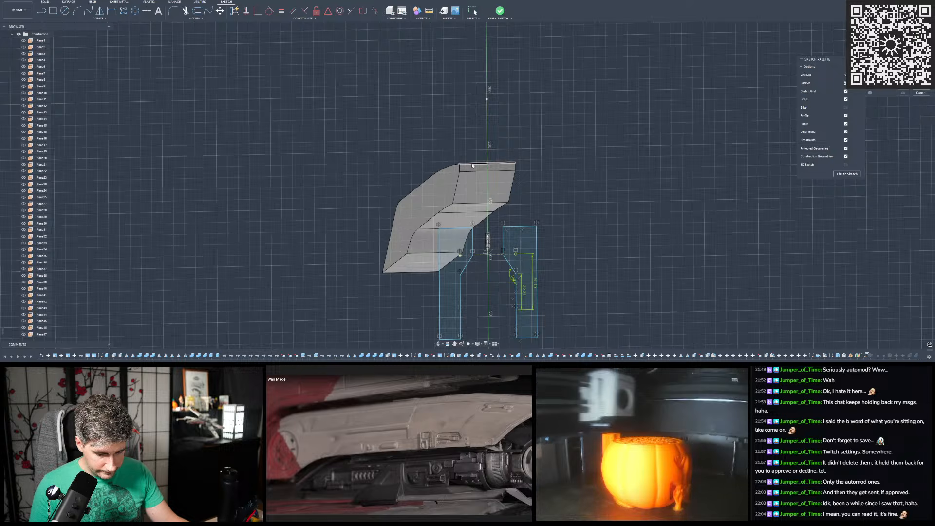
click(471, 165)
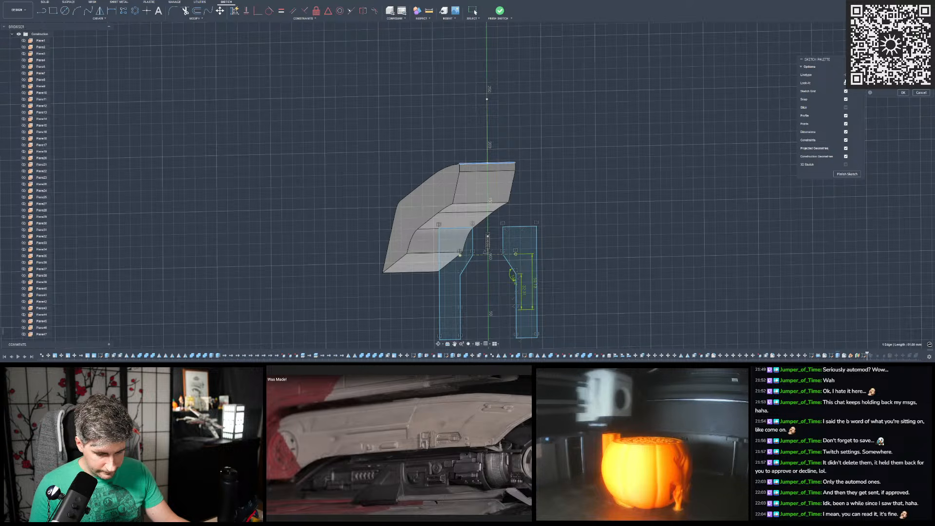
click(902, 93)
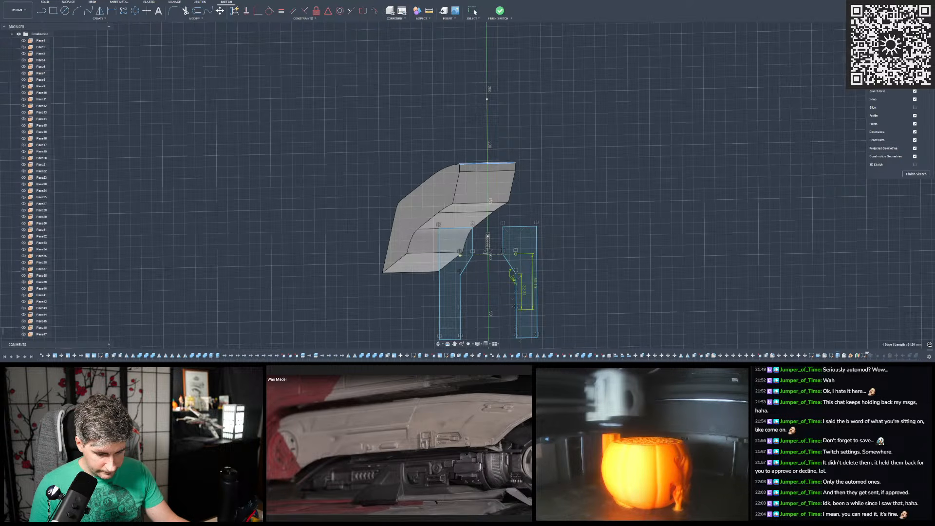
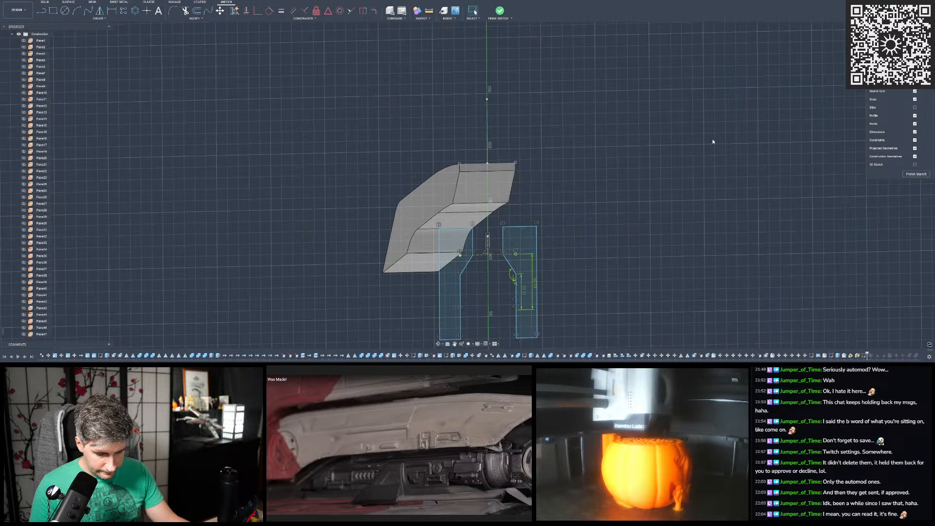
- Face the sketch plane squarely and delete the horizontal line joining the body's two sides between the two side profiles
scroll(713, 142, down, 3)
shift+middle_drag(672, 163, 633, 168)
scroll(589, 153, up, 3)
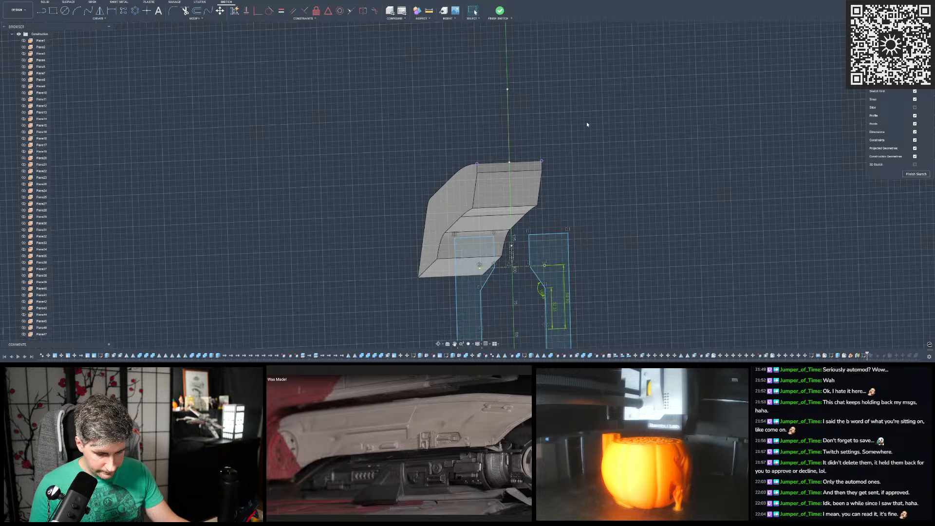
scroll(584, 123, down, 2)
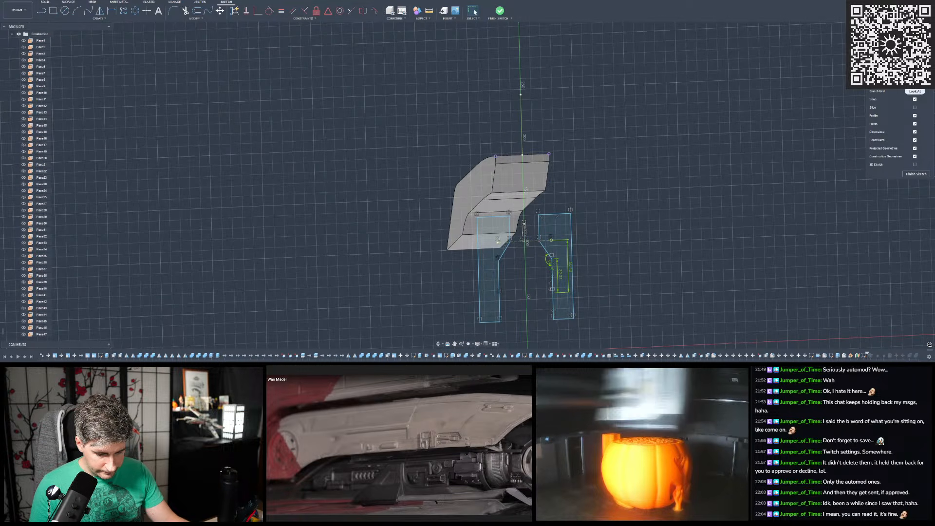
click(915, 84)
middle_drag(468, 157, 464, 249)
scroll(459, 251, down, 2)
scroll(455, 89, up, 4)
click(459, 225)
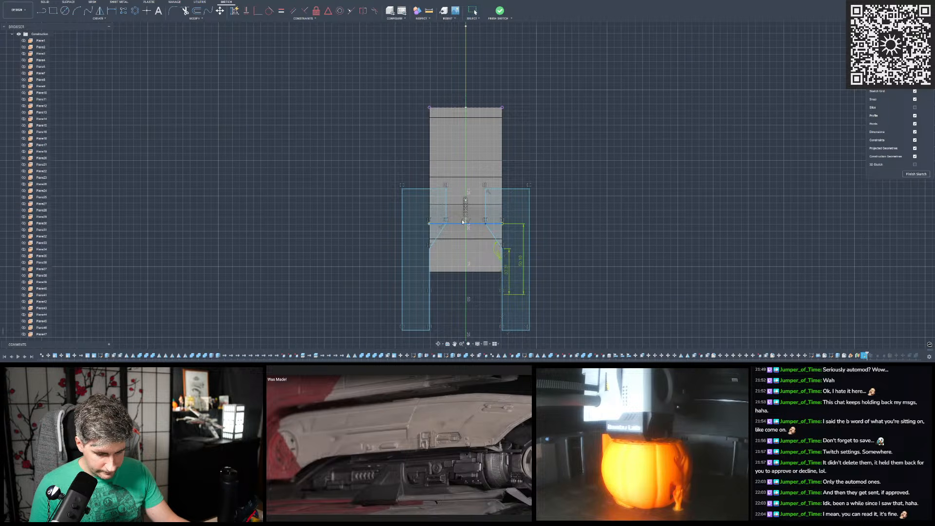
key(Delete)
- Apply a coincident constraint between the right profile's lower inner corner and the body's top edge line
scroll(545, 194, up, 2)
scroll(539, 190, down, 2)
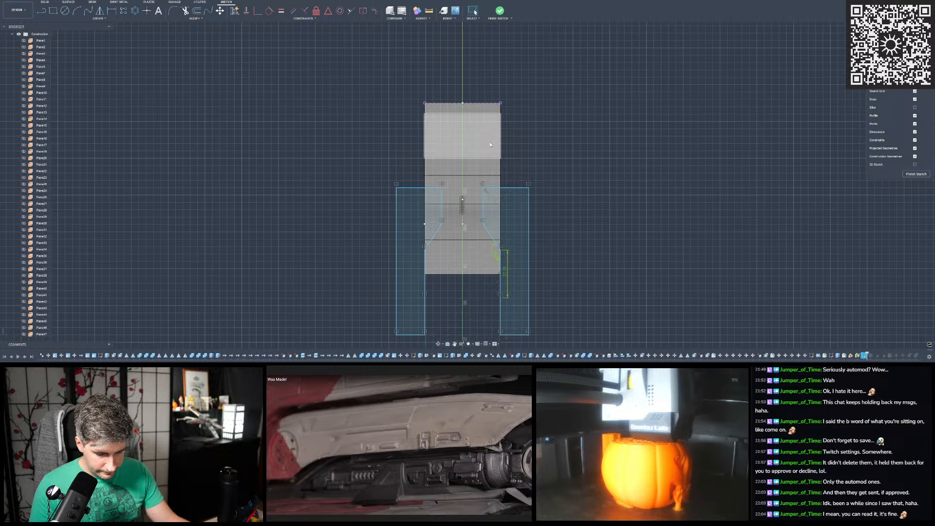
scroll(490, 144, down, 2)
scroll(484, 136, up, 2)
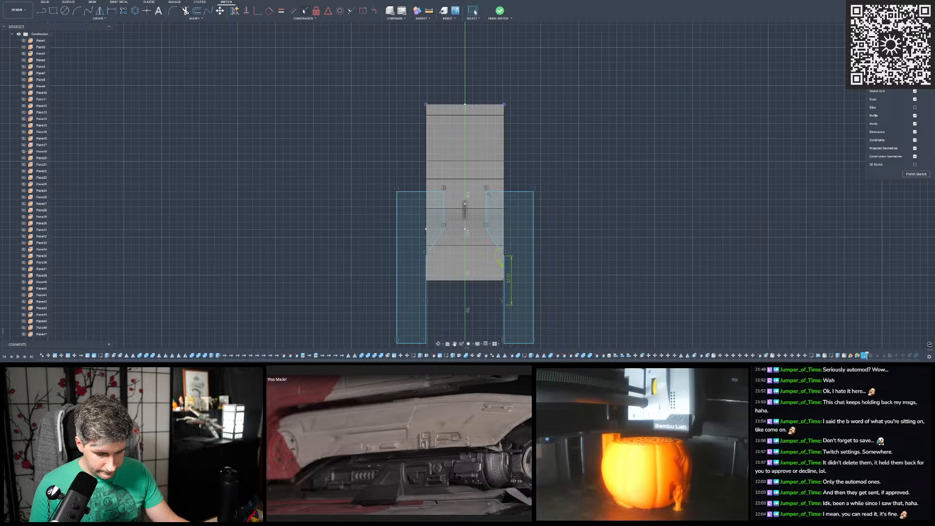
click(257, 10)
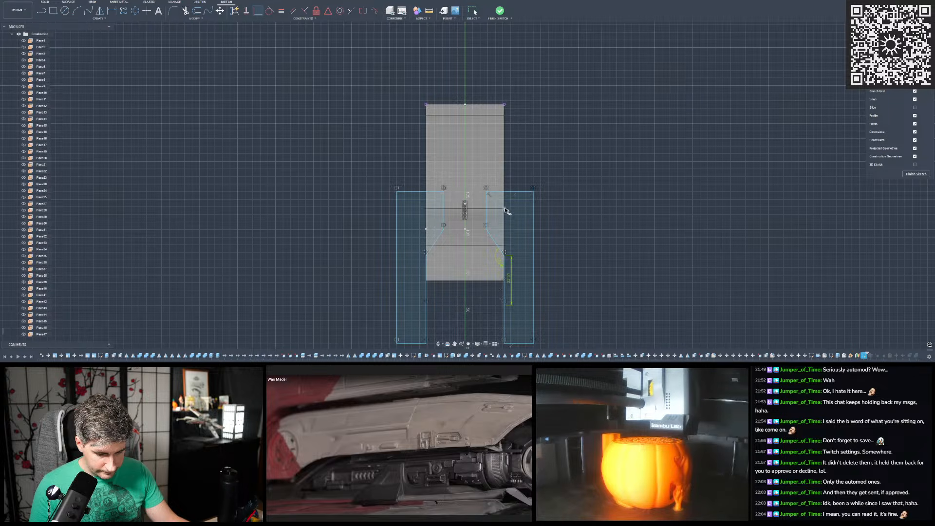
click(487, 229)
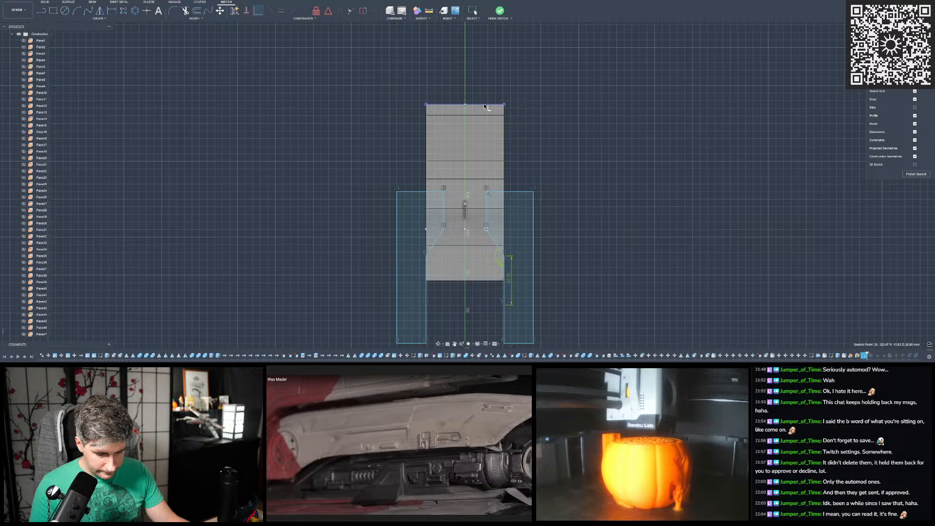
click(485, 105)
- Dimension the vertical distance between the body's upper right corner and the sketch point on the right profile's inner edge, and finish the sketch
key(d)
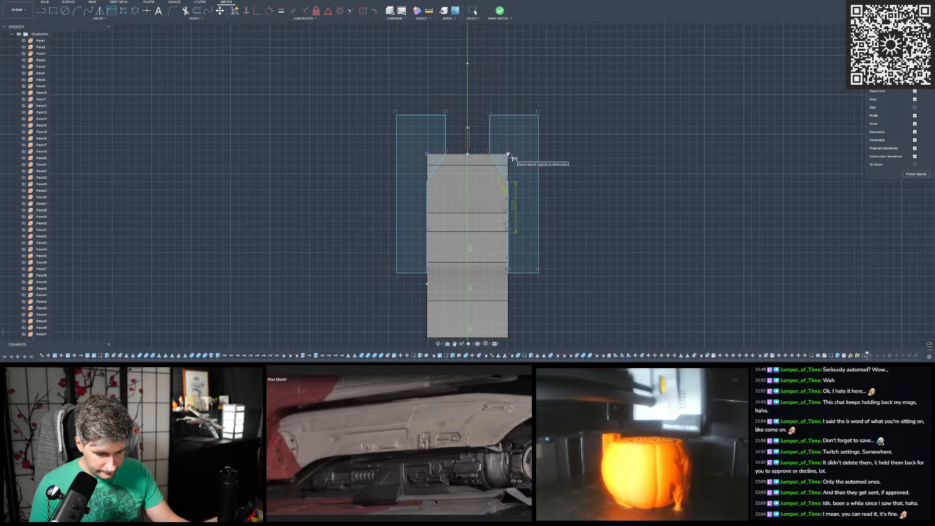
click(508, 155)
click(507, 233)
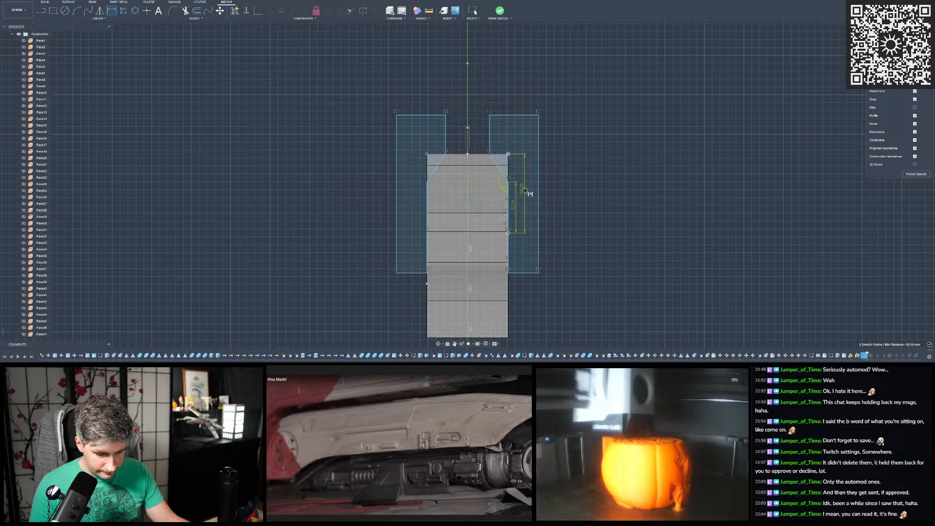
click(594, 200)
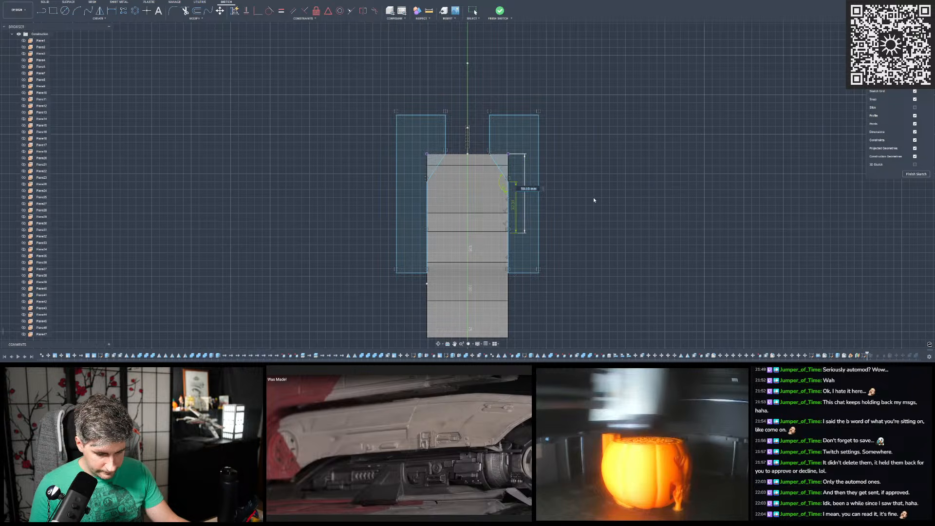
key(Return)
key(Escape)
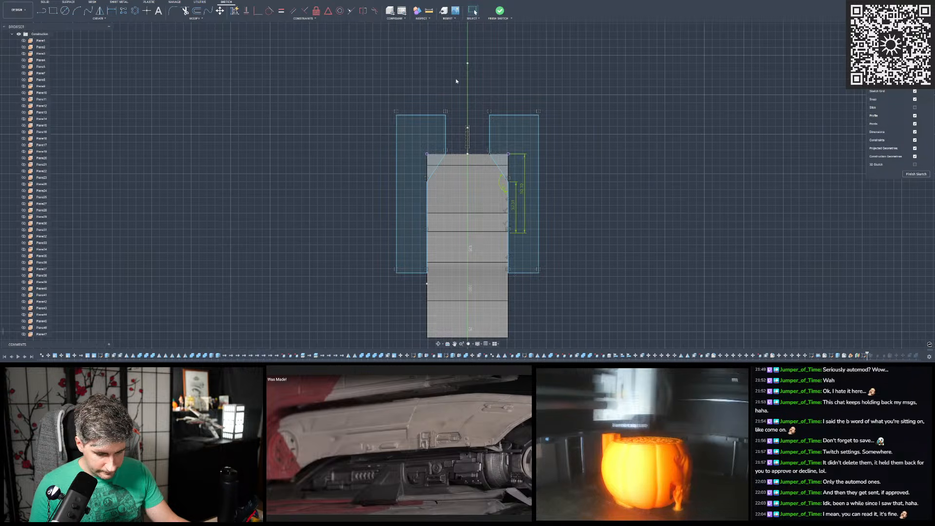
click(500, 10)
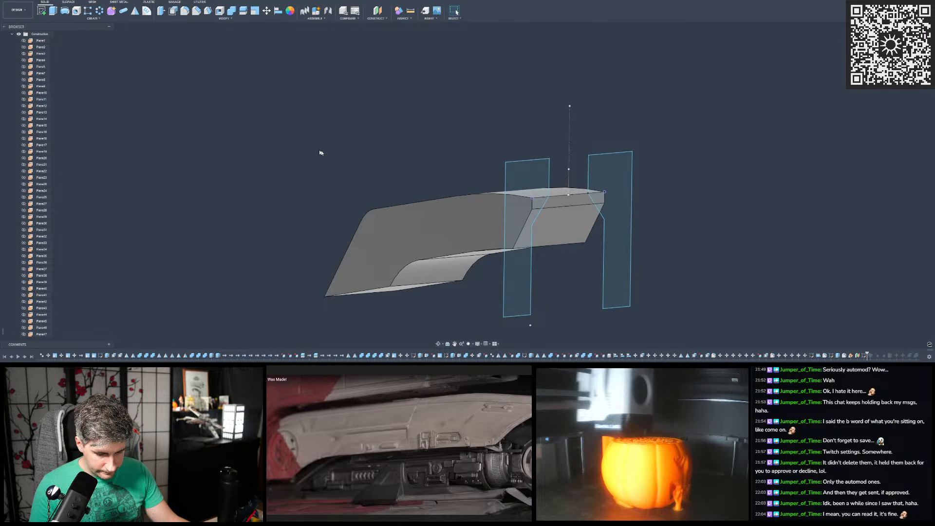
- Try to sweep both side profiles as a new body along the body's curved upper side edge
click(92, 18)
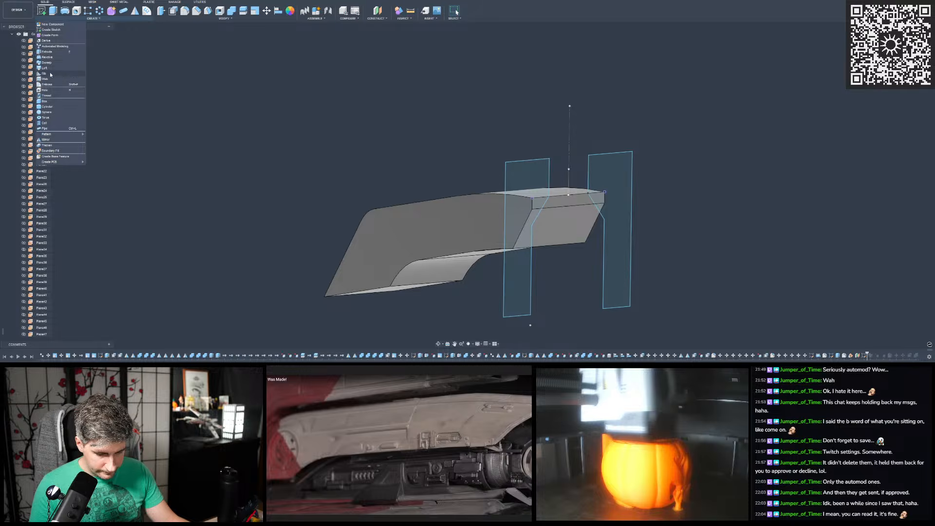
click(47, 63)
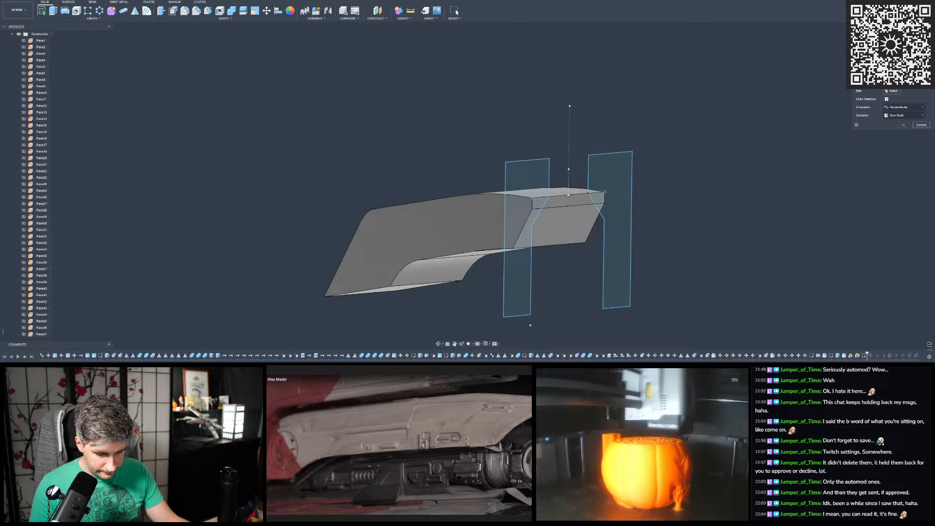
click(519, 166)
click(614, 172)
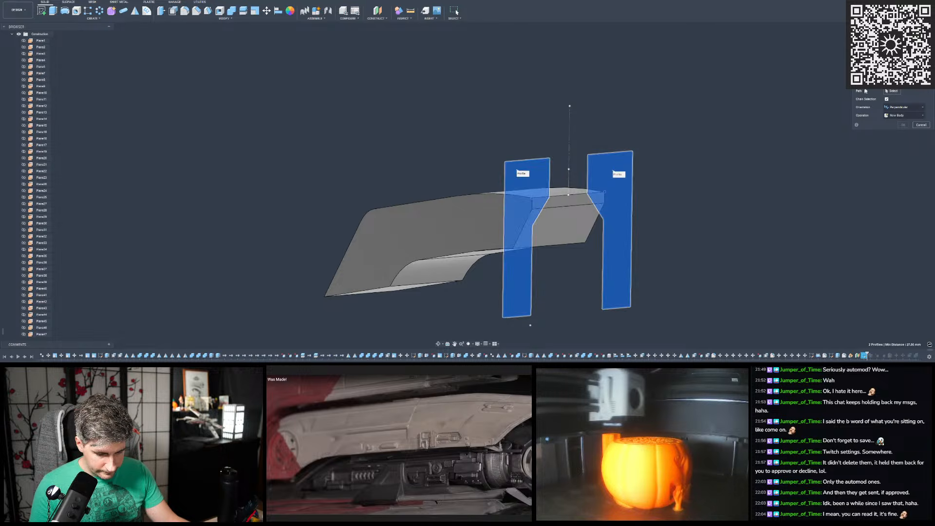
click(493, 195)
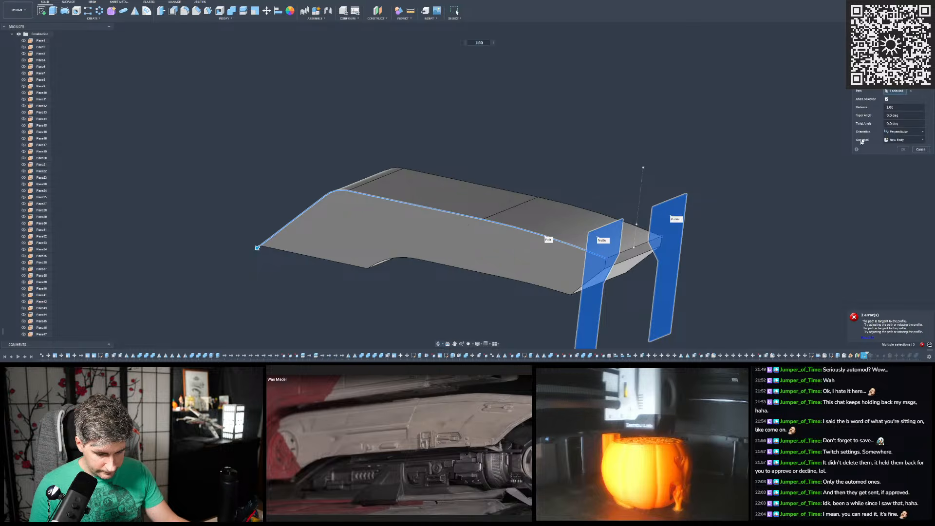
- Try the sweep with only the near-side profile, testing other operation types along the same path
click(671, 218)
click(903, 140)
click(891, 158)
click(896, 140)
click(891, 169)
scroll(542, 164, down, 2)
shift+middle_drag(542, 165, 623, 163)
shift+middle_drag(750, 207, 729, 211)
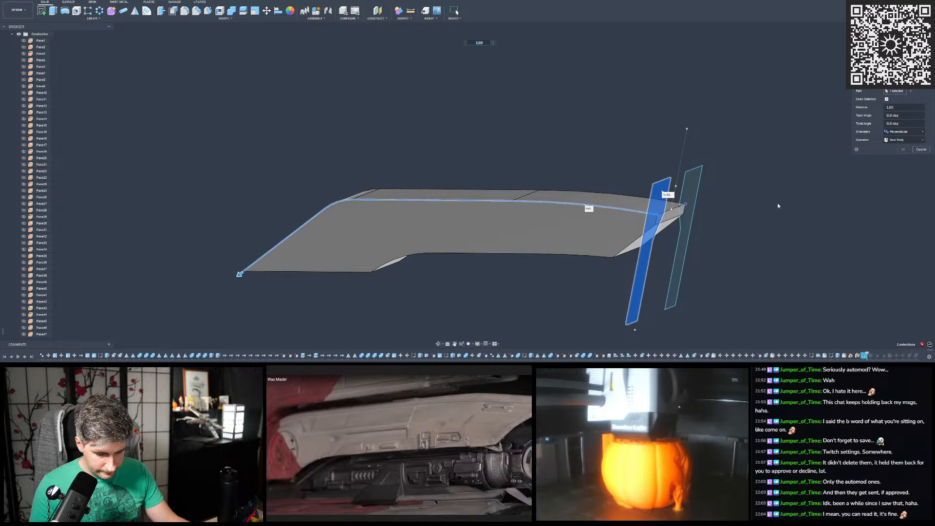
- Try the Parallel orientation for the sweep and return it to Perpendicular
click(905, 131)
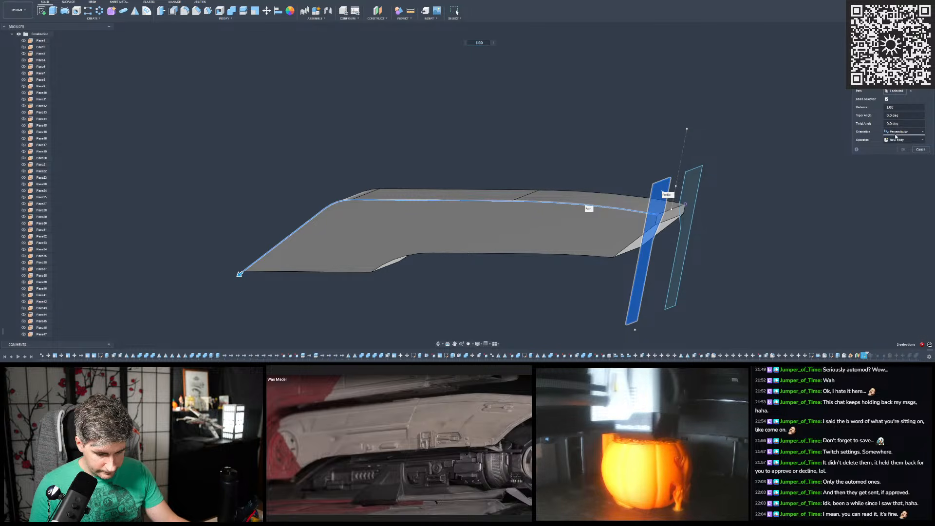
click(899, 146)
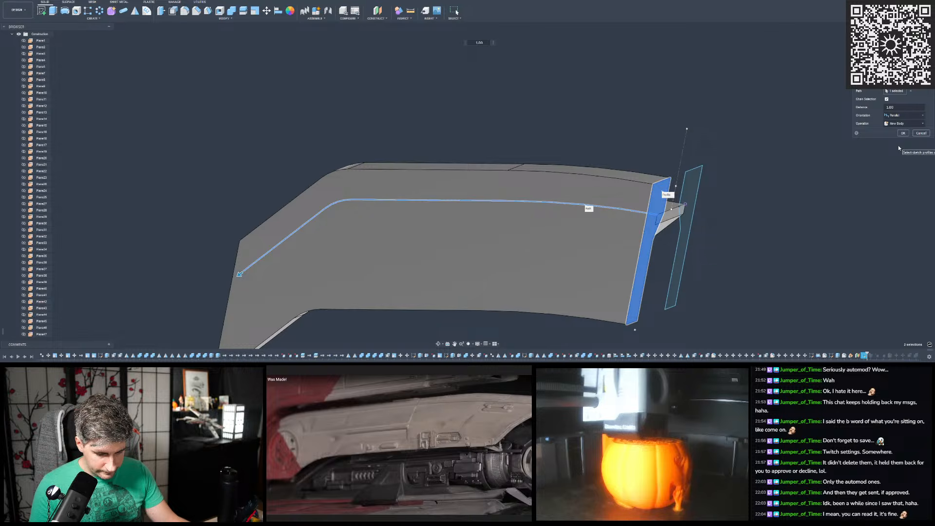
click(896, 117)
click(896, 122)
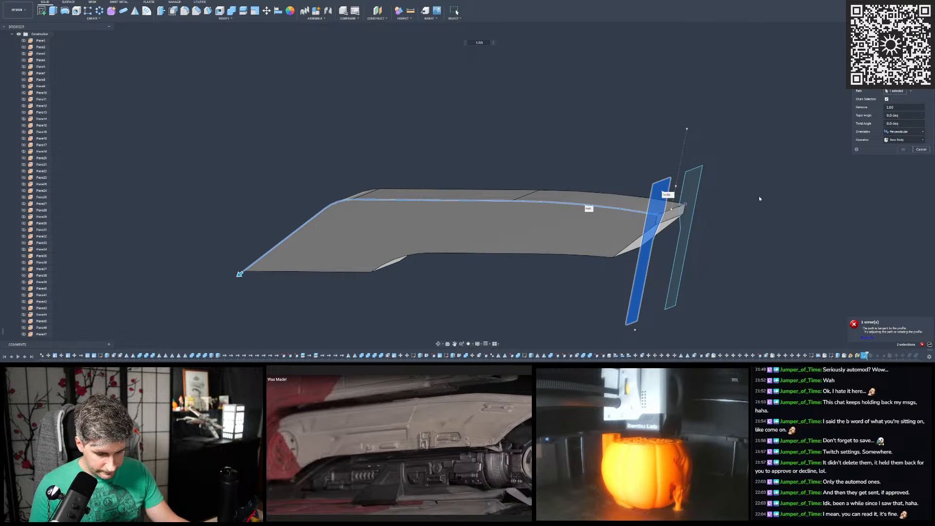
shift+middle_drag(688, 148, 714, 136)
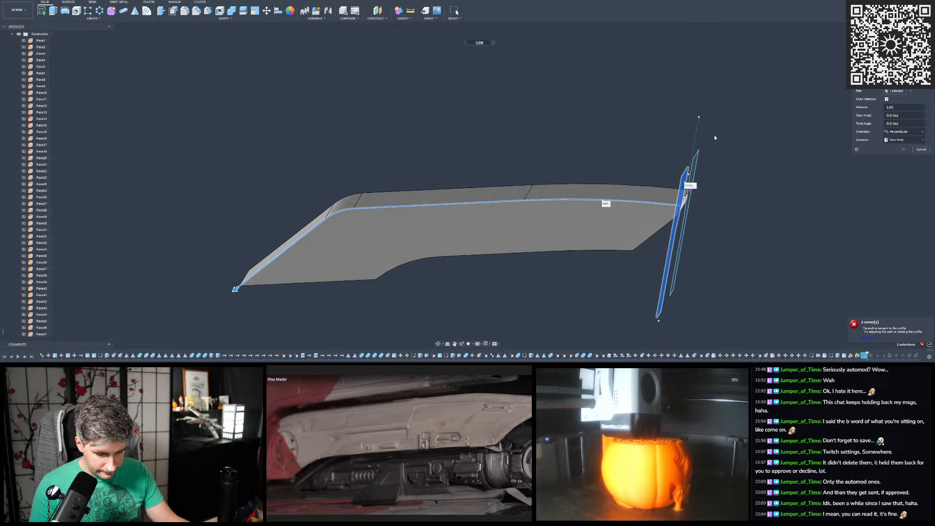
mouse_move(605, 210)
shift+middle_down()
mouse_move(611, 188)
mouse_move(599, 204)
shift+middle_up()
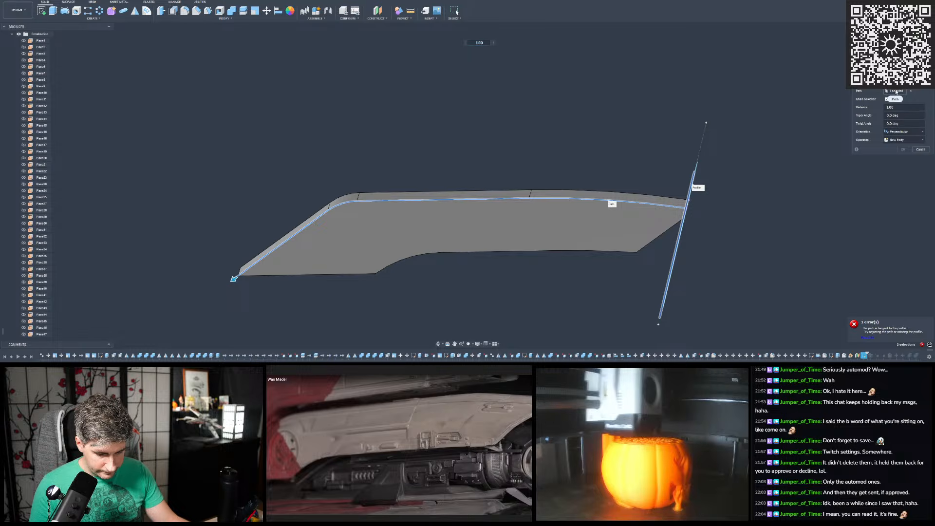
- Reselect the near-side profile and try sweeping it along the body's curved lower side edge
click(911, 83)
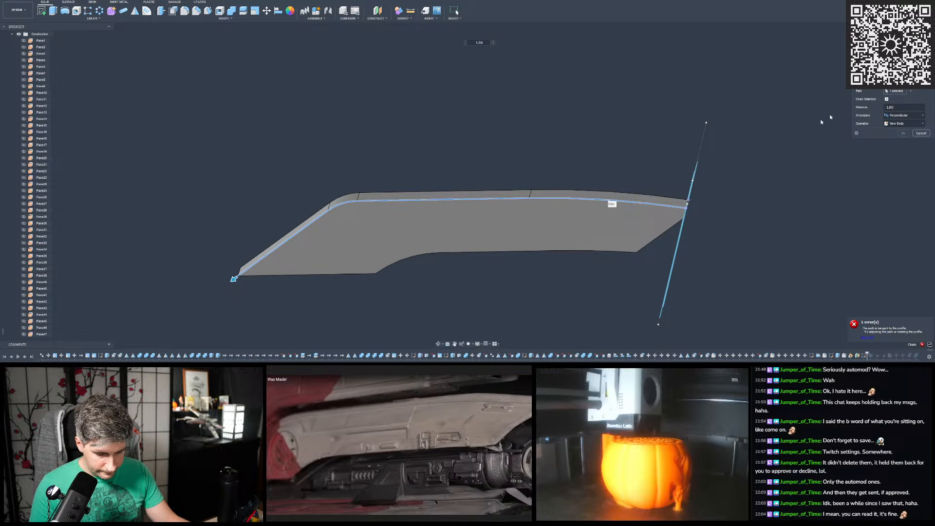
shift+middle_drag(722, 174, 699, 176)
click(670, 184)
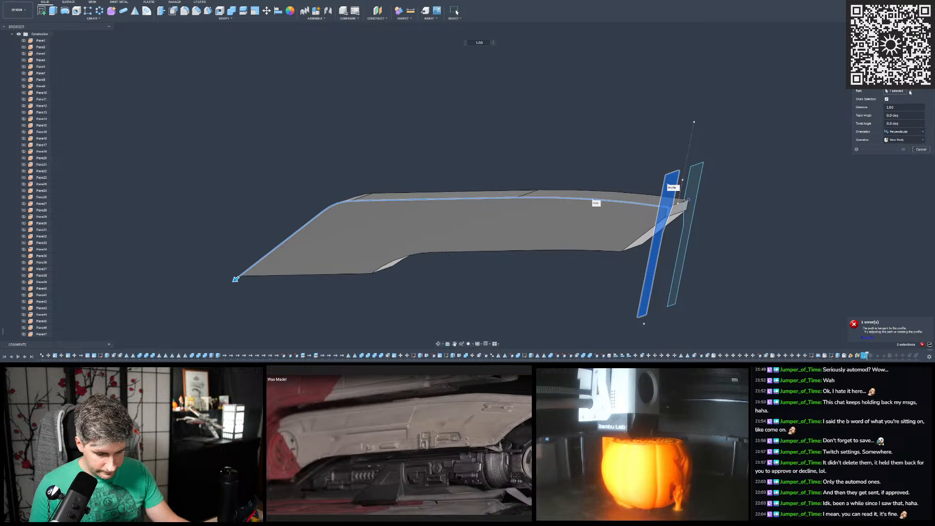
click(911, 91)
click(579, 251)
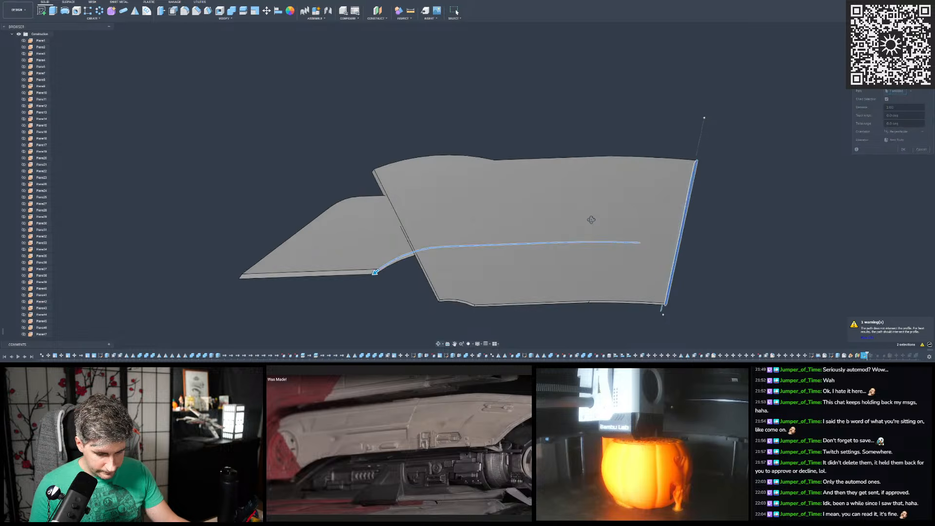
shift+middle_drag(606, 212, 542, 196)
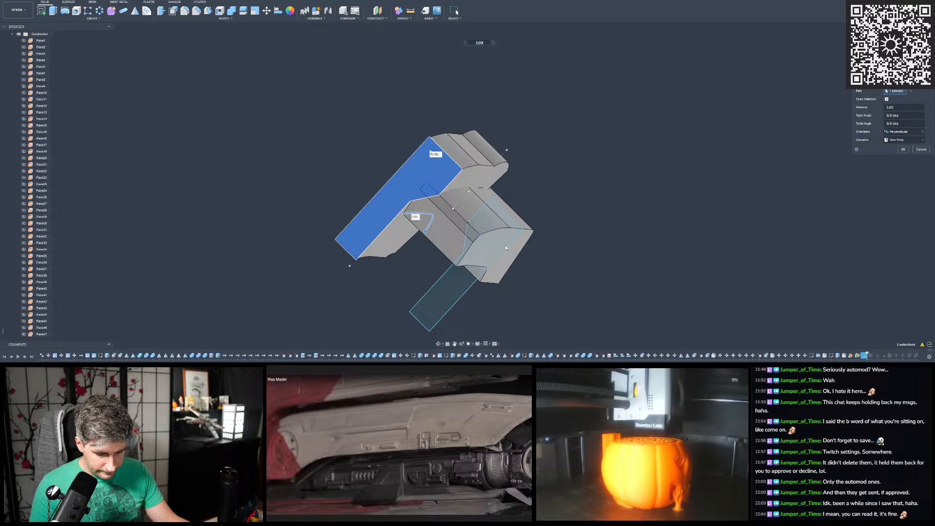
scroll(408, 208, up, 3)
shift+drag(410, 210, 480, 199)
mouse_move(480, 199)
shift+middle_down()
mouse_move(471, 304)
mouse_move(492, 207)
shift+middle_up()
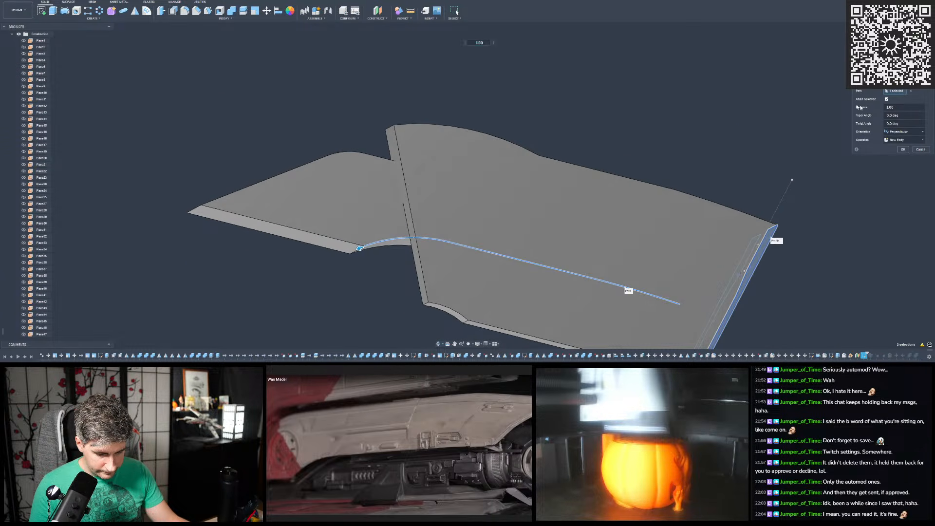
- Try the upper side edge as the sweep path again and cancel the sweep
click(912, 91)
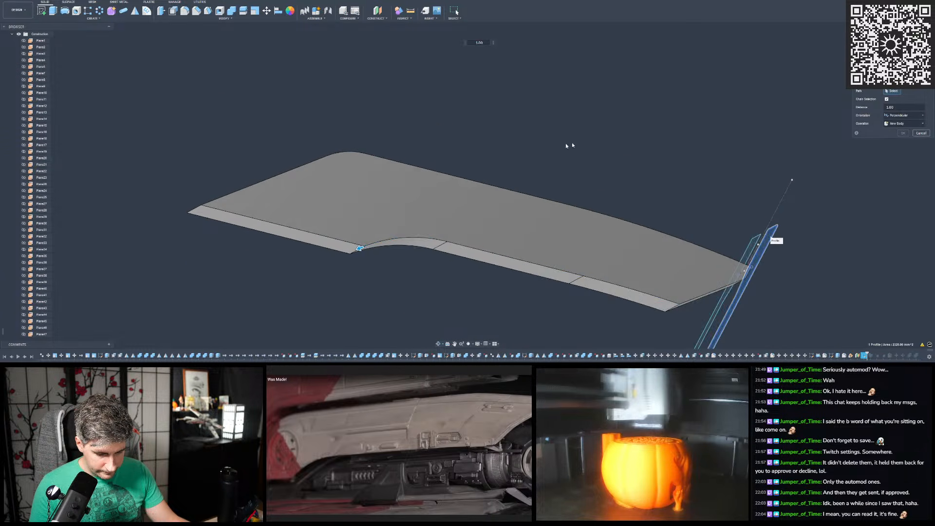
click(546, 200)
shift+middle_drag(486, 168, 485, 205)
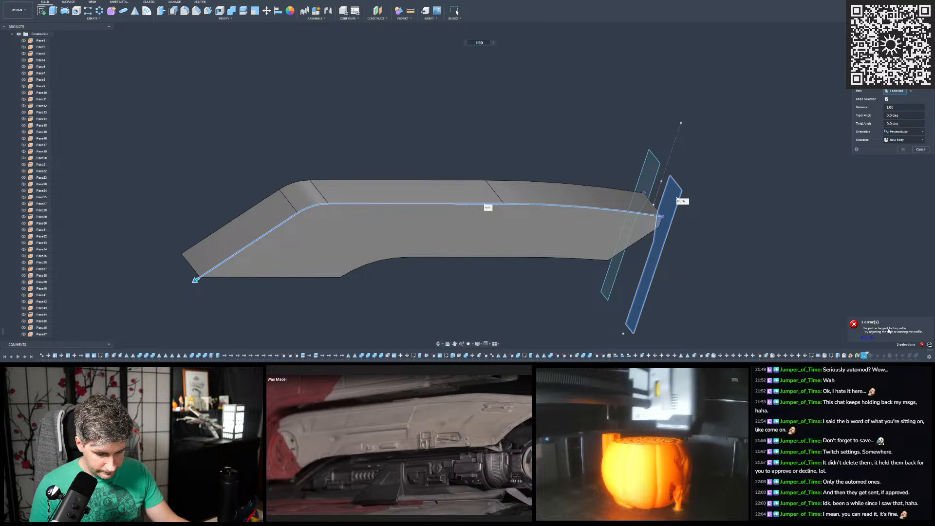
scroll(720, 229, up, 5)
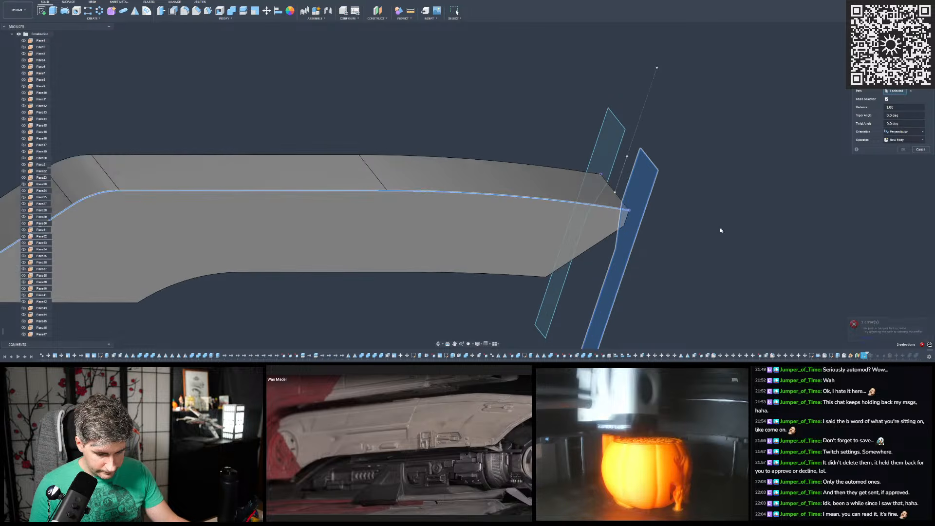
shift+middle_drag(629, 197, 579, 196)
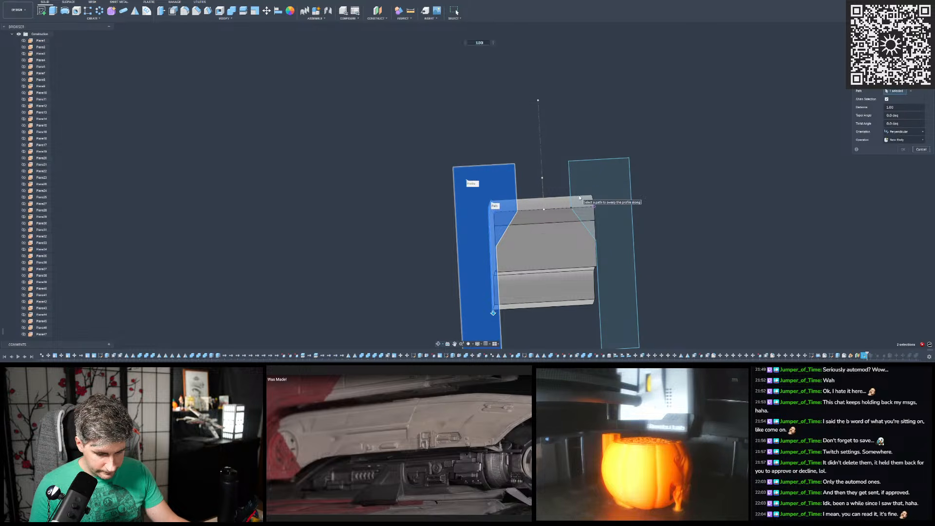
shift+middle_drag(644, 167, 660, 154)
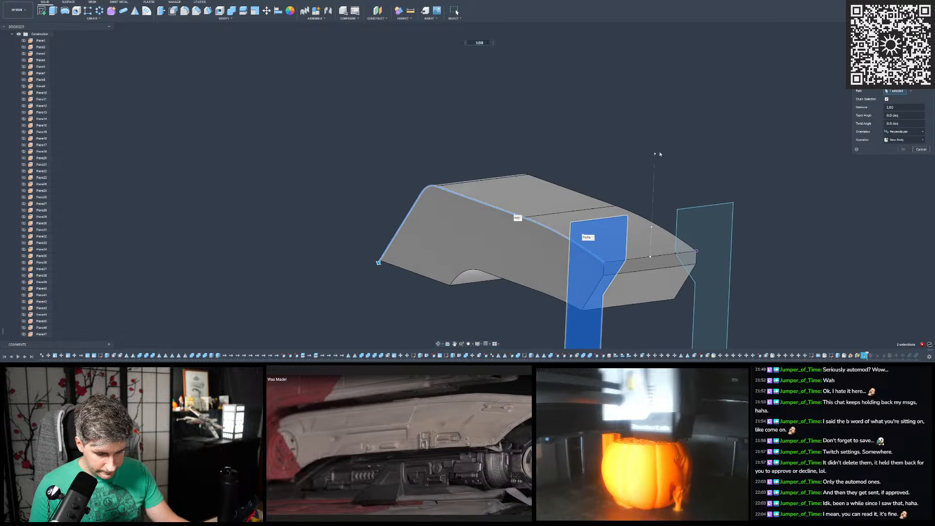
click(925, 150)
- Start a new sketch on the body's flat side face
shift+middle_drag(433, 146, 487, 161)
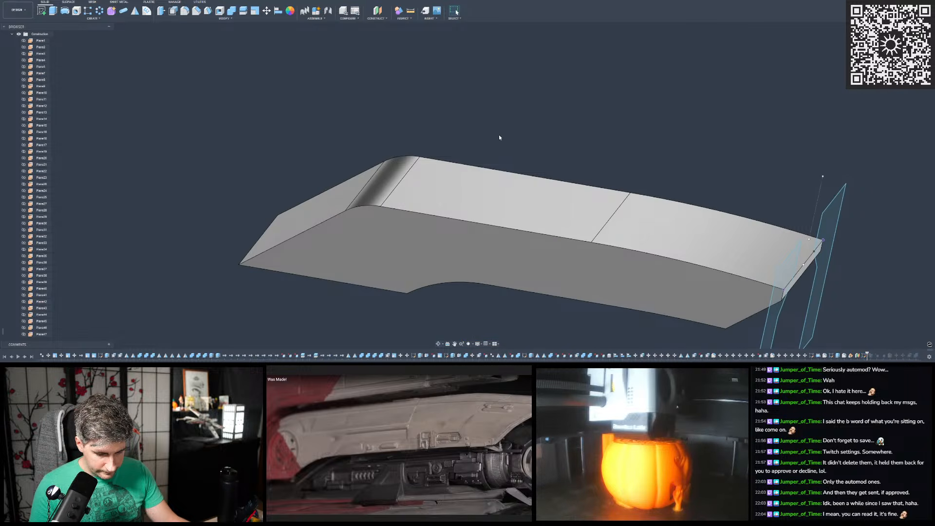
scroll(444, 174, down, 5)
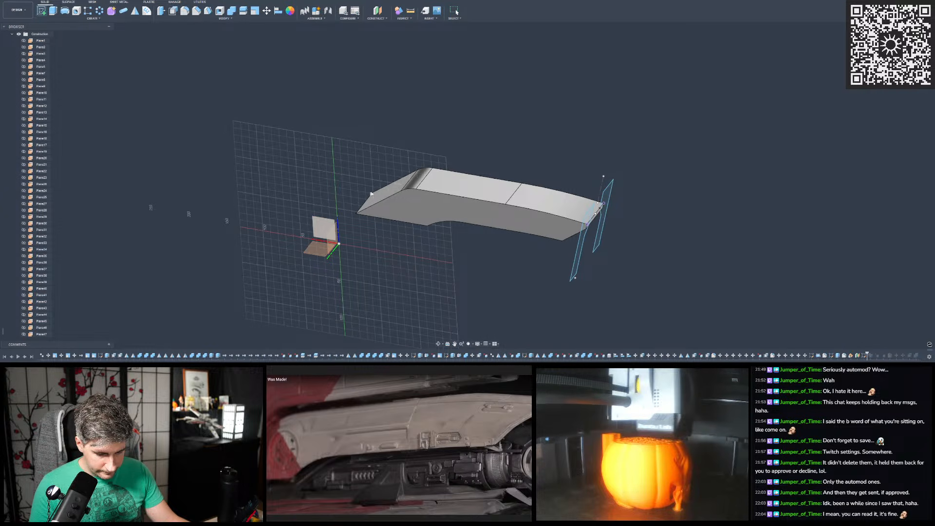
click(396, 215)
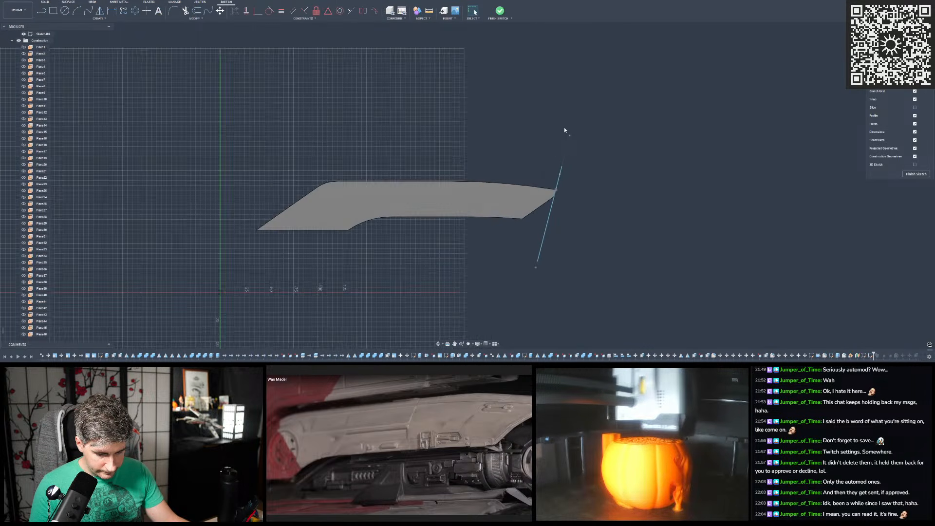
- Project the body's four connected top faces into the sketch as a continuous path and finish the sketch
key(p)
shift+middle_drag(637, 117, 639, 151)
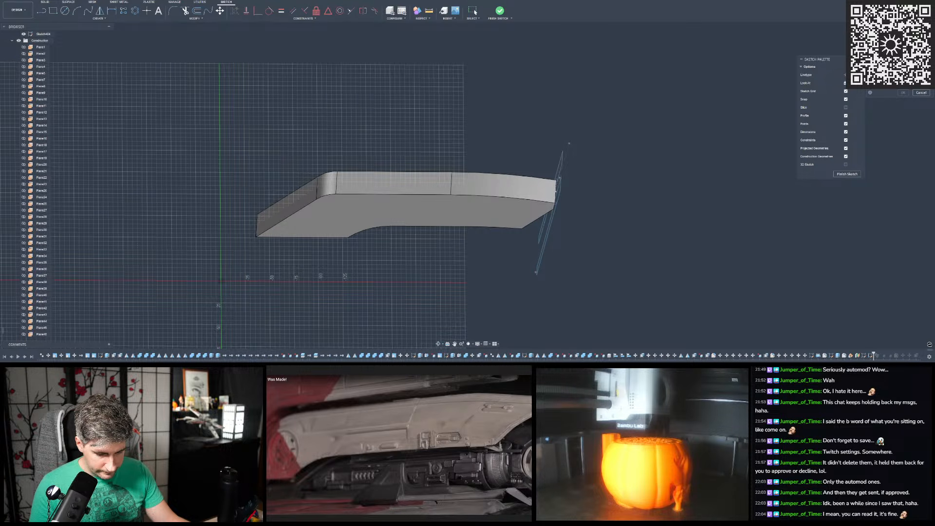
shift+middle_drag(480, 119, 487, 127)
click(507, 186)
click(384, 185)
click(324, 190)
click(287, 200)
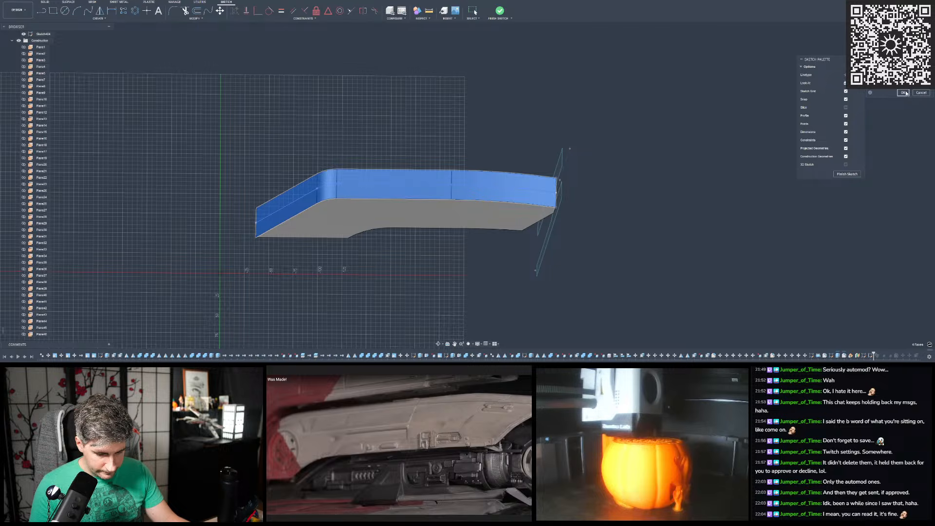
key(Return)
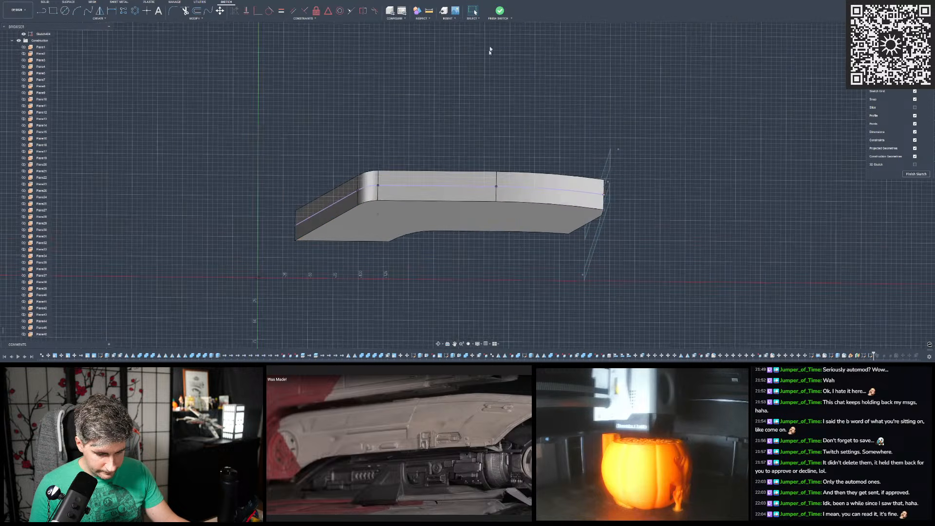
click(501, 12)
- Try sweeping the near-side profile along the projected curve segment closest to the profiles
scroll(496, 149, up, 4)
mouse_move(495, 149)
shift+middle_down()
mouse_move(457, 175)
mouse_move(480, 152)
shift+middle_up()
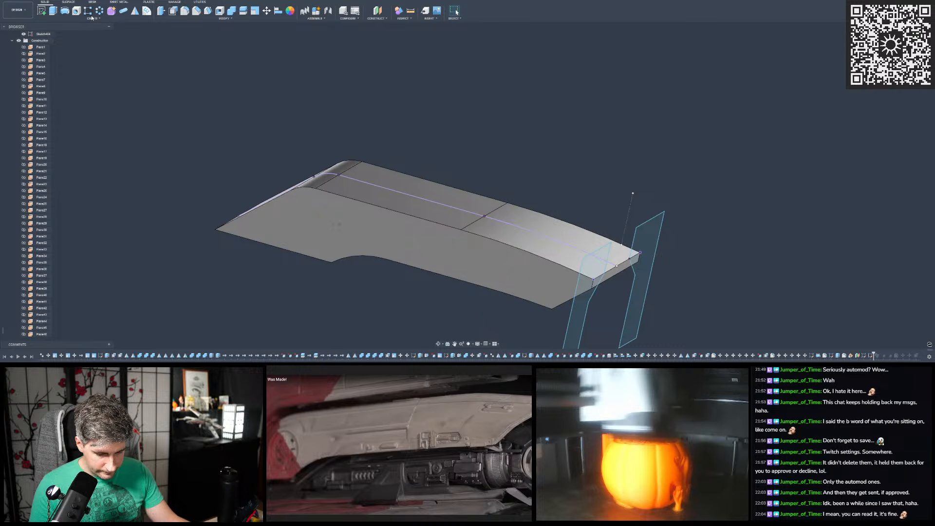
click(94, 20)
click(63, 60)
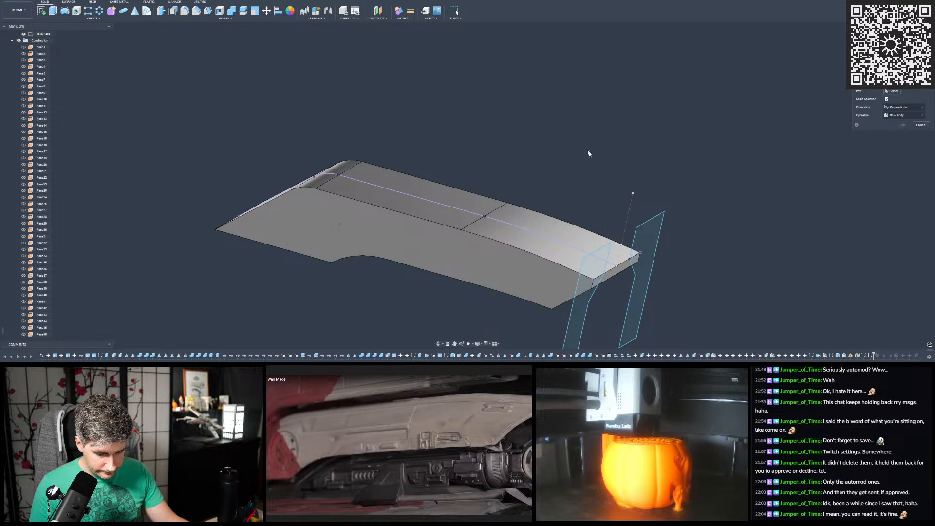
click(591, 290)
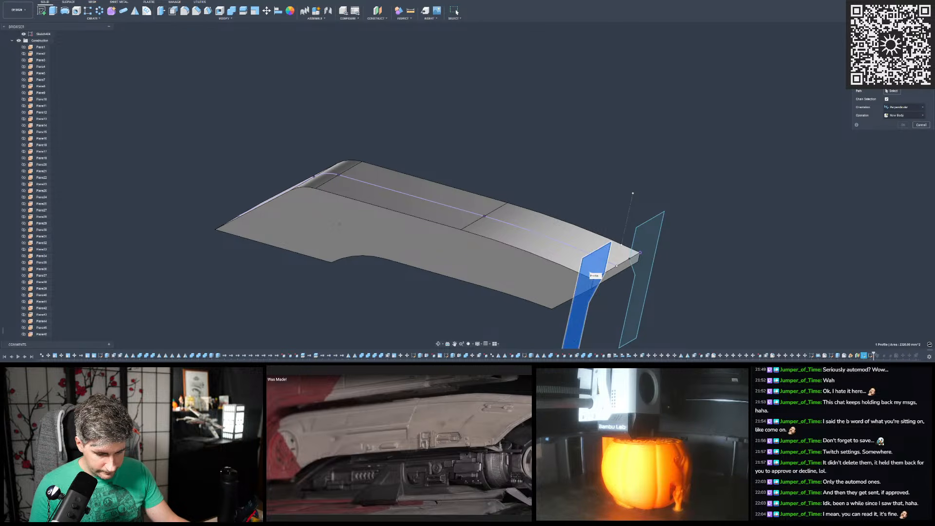
click(574, 242)
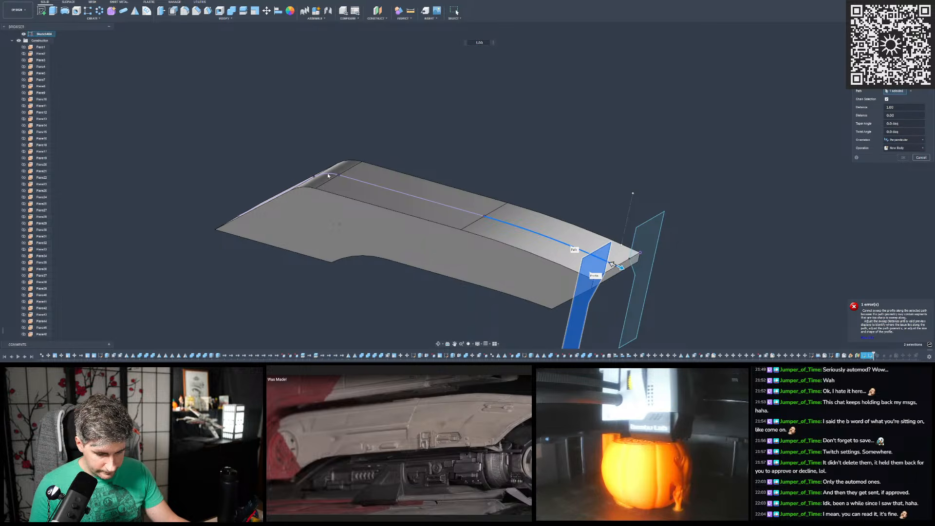
shift+middle_drag(698, 135, 688, 188)
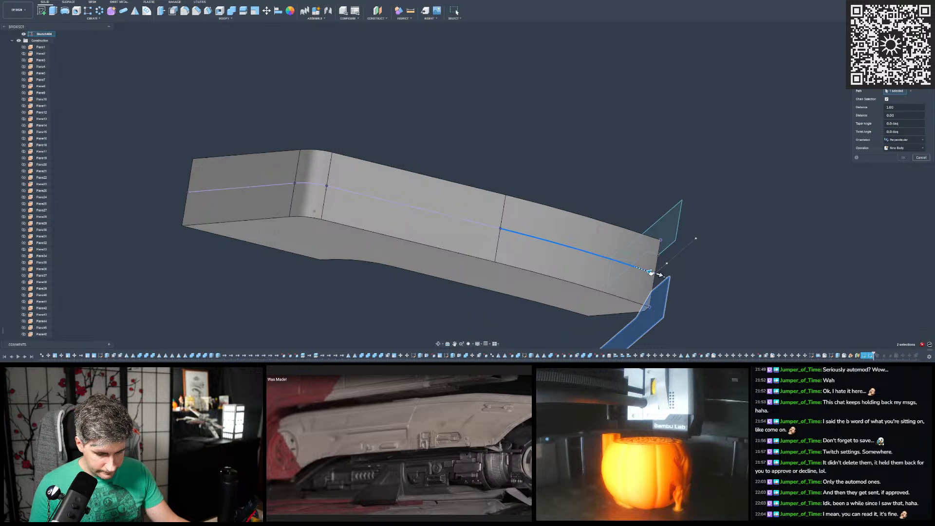
drag(650, 271, 605, 265)
- Try the New Body and Cut operations for the sweep, inspect the path and profile, and cancel it
click(913, 148)
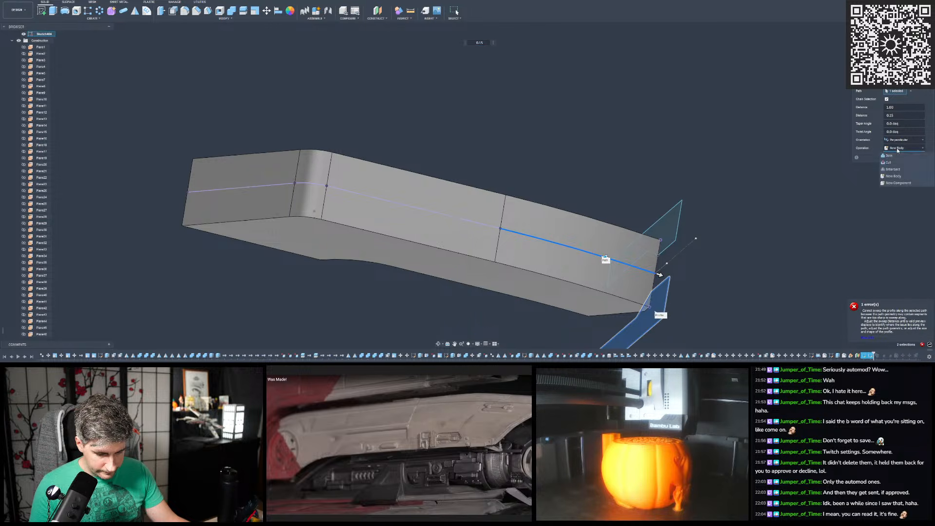
click(893, 177)
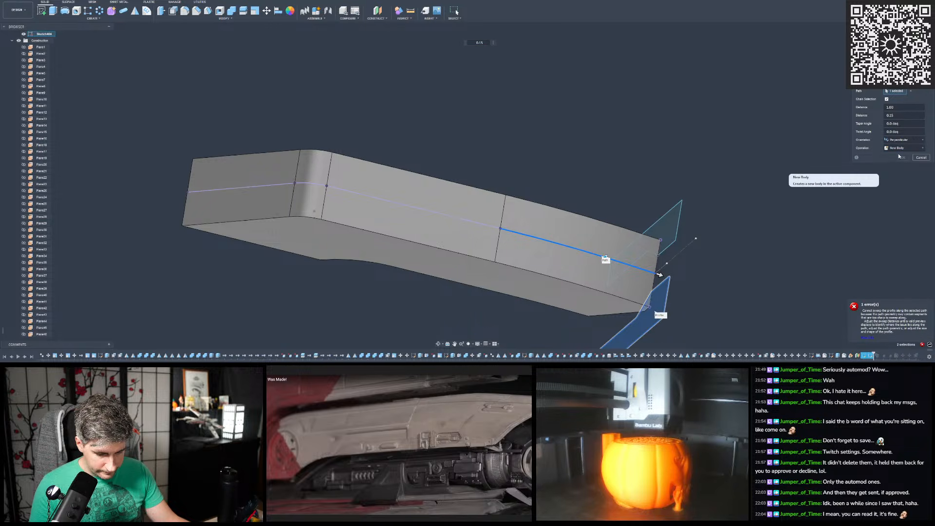
click(905, 148)
click(898, 162)
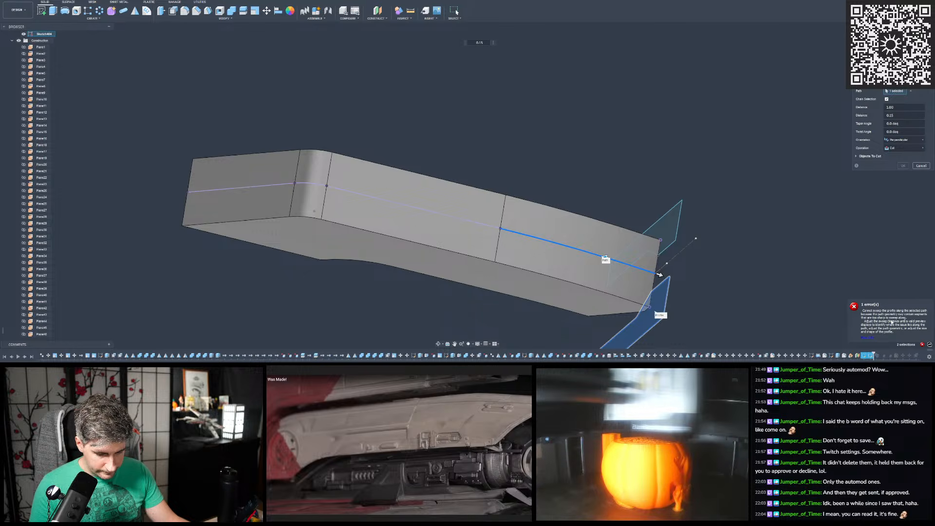
shift+middle_drag(784, 239, 779, 326)
mouse_move(779, 261)
shift+middle_down()
mouse_move(780, 226)
mouse_move(783, 255)
shift+middle_up()
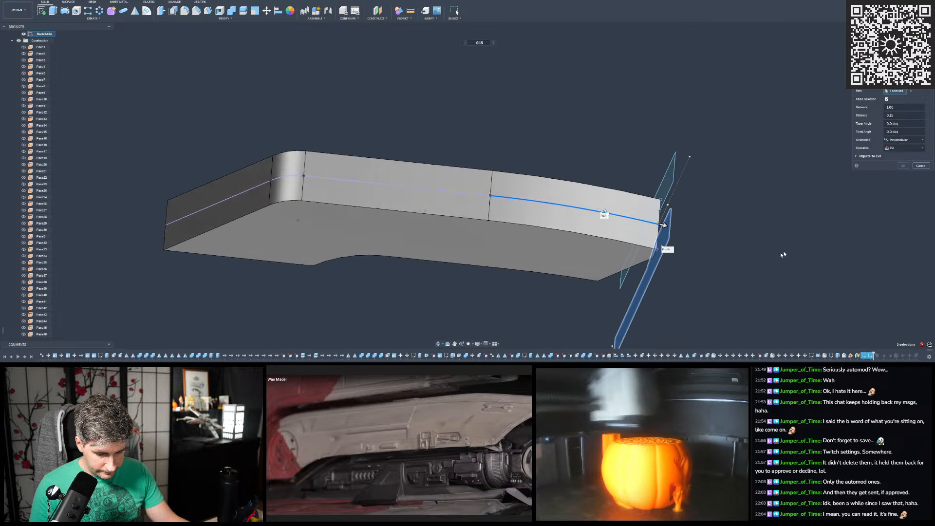
click(921, 166)
scroll(765, 207, down, 2)
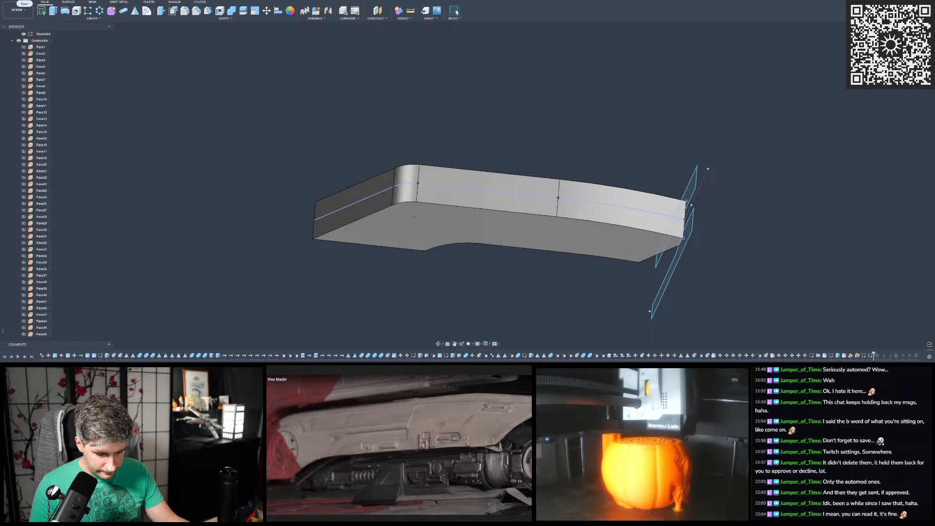
- Undo the projected path sketch and start a new sketch on the origin plane parallel to the body's flat sides
click(36, 0)
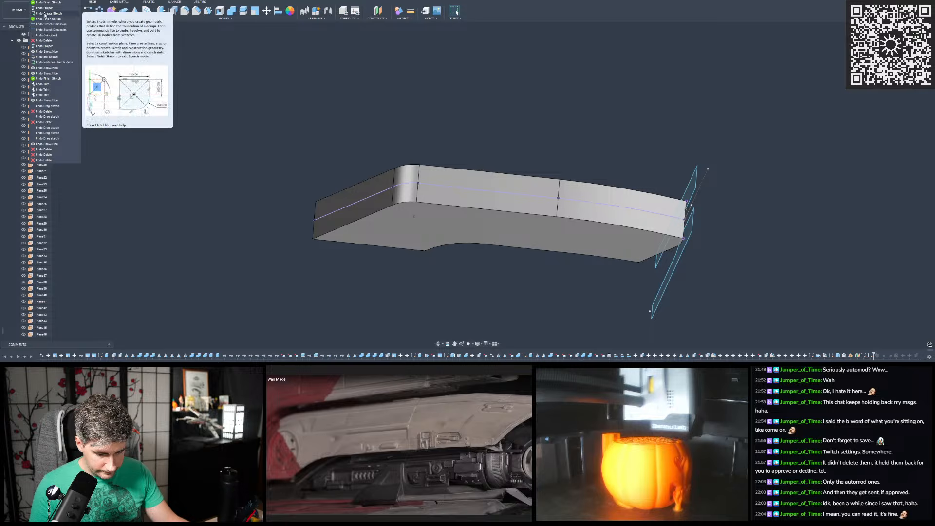
click(45, 14)
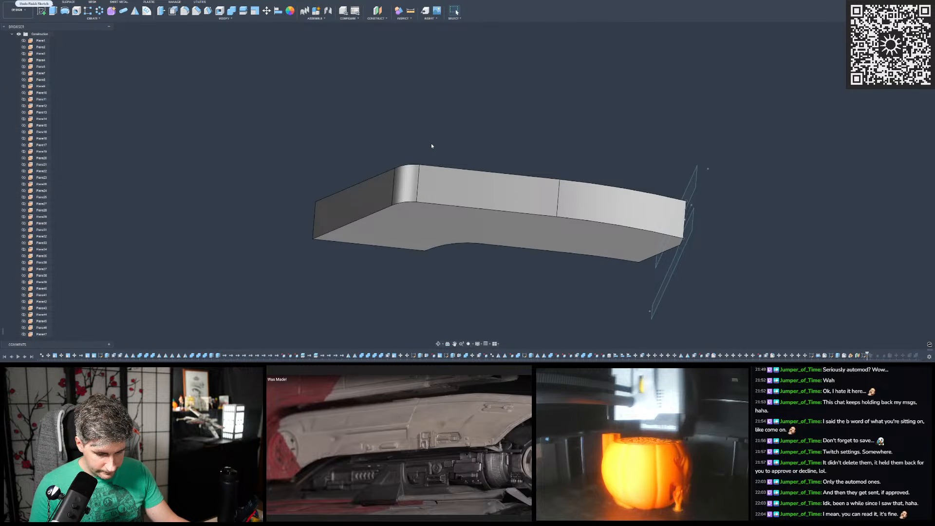
click(42, 10)
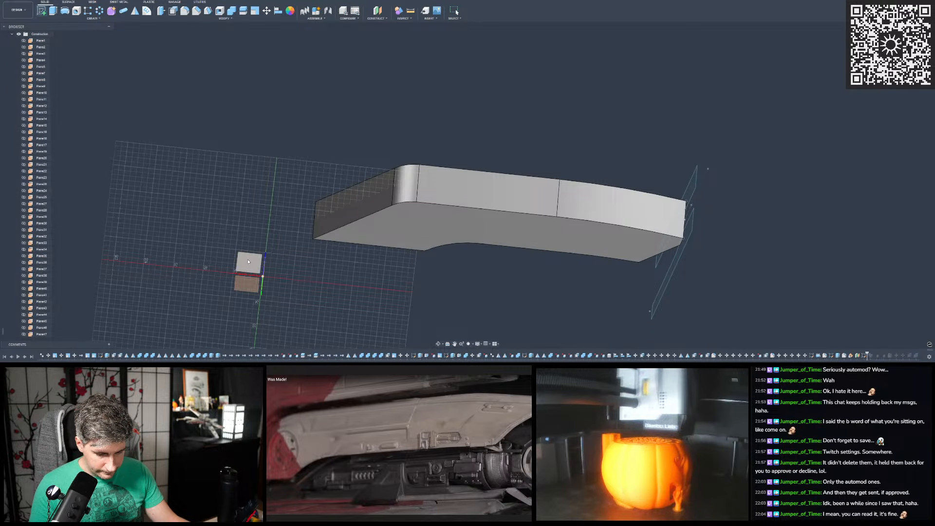
click(350, 198)
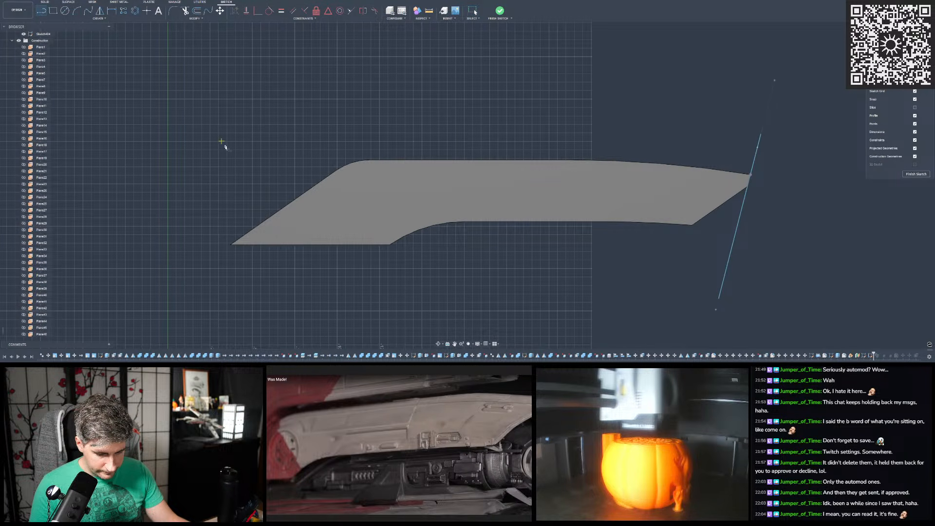
- Draw a line along the body's steep end edge past the rounded corner, plus a horizontal line along its flat top edge
scroll(239, 170, up, 3)
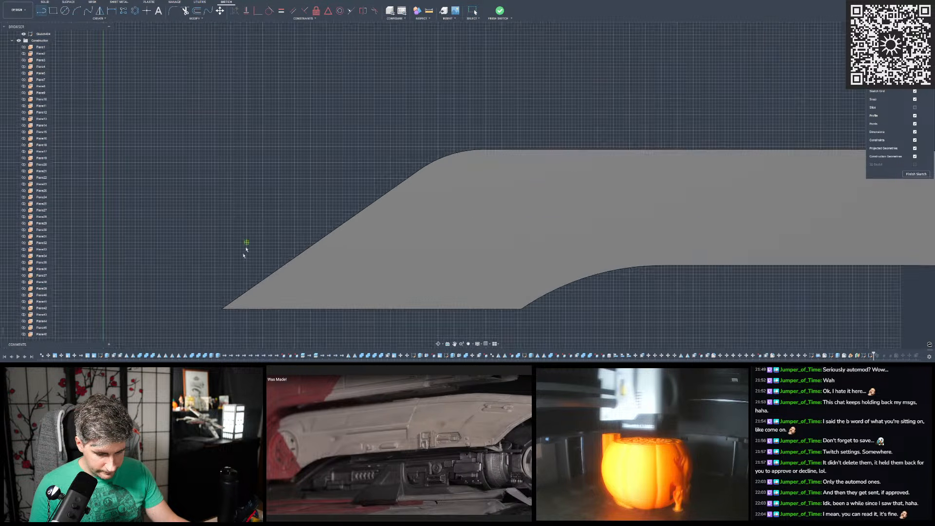
click(222, 309)
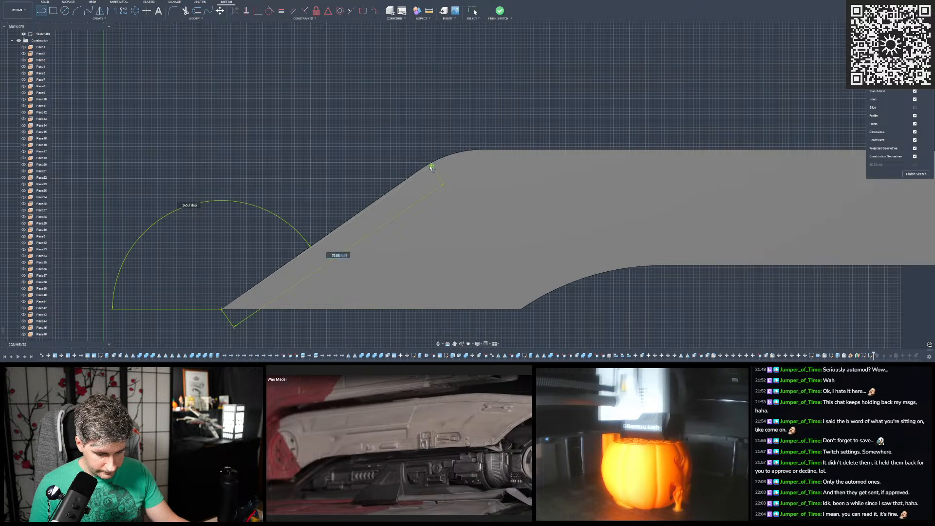
click(489, 121)
click(497, 132)
scroll(278, 162, down, 5)
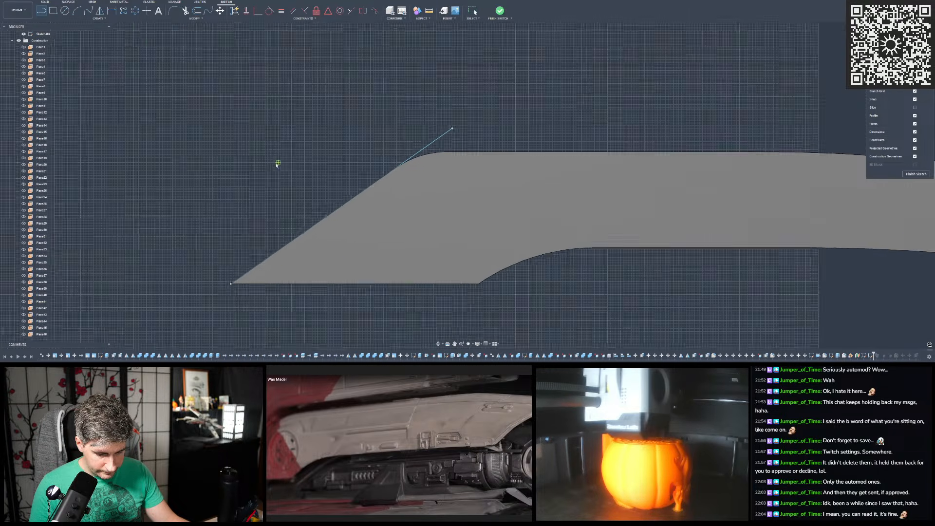
scroll(389, 163, up, 2)
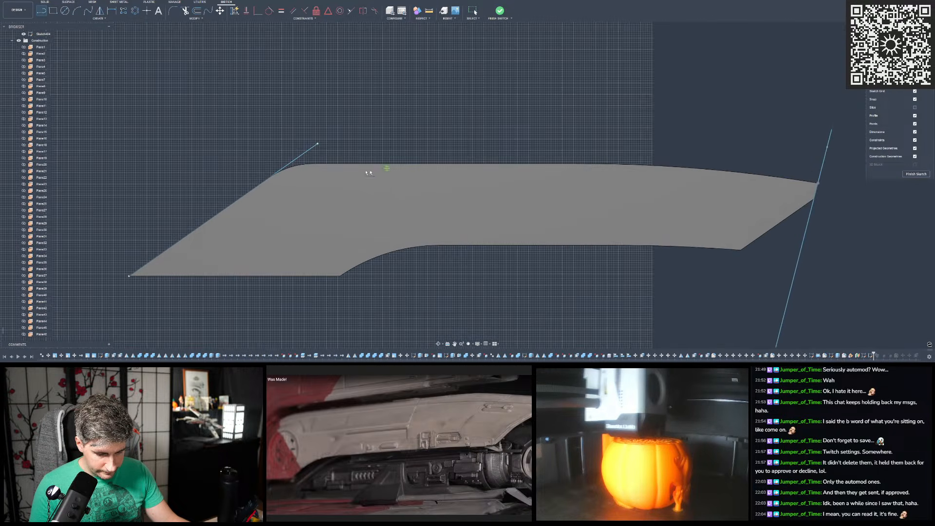
click(237, 164)
click(750, 164)
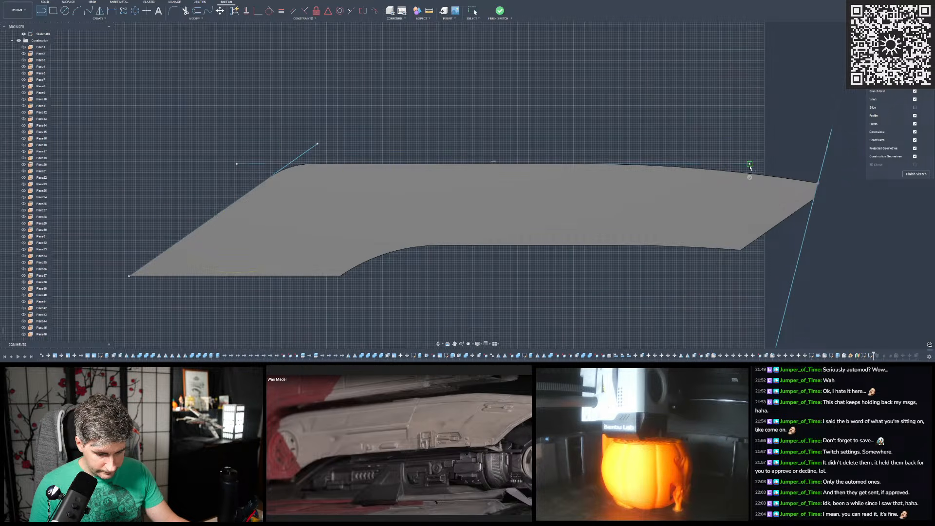
- Draw a line from the body's upper corner at the profiles back along the sloping top edge, crossing the horizontal line
scroll(750, 175, down, 2)
scroll(712, 177, up, 3)
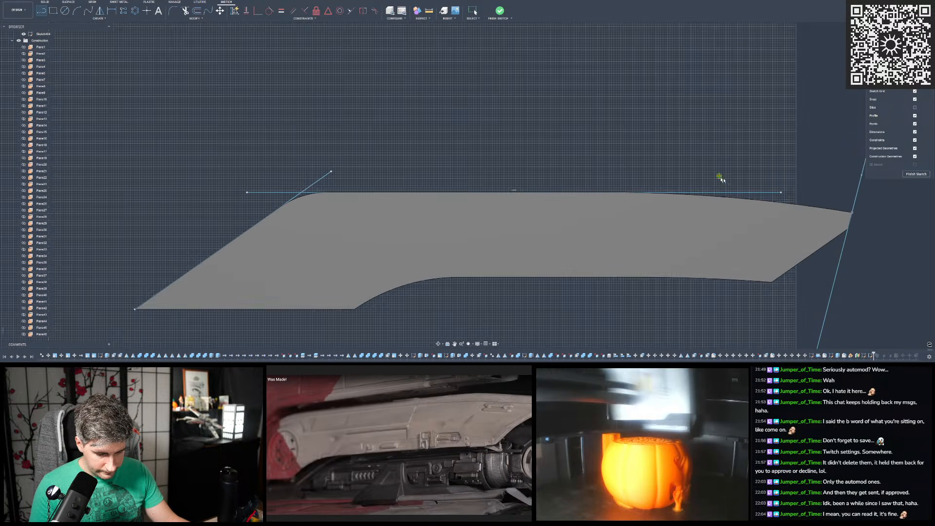
scroll(851, 216, up, 4)
scroll(852, 216, up, 3)
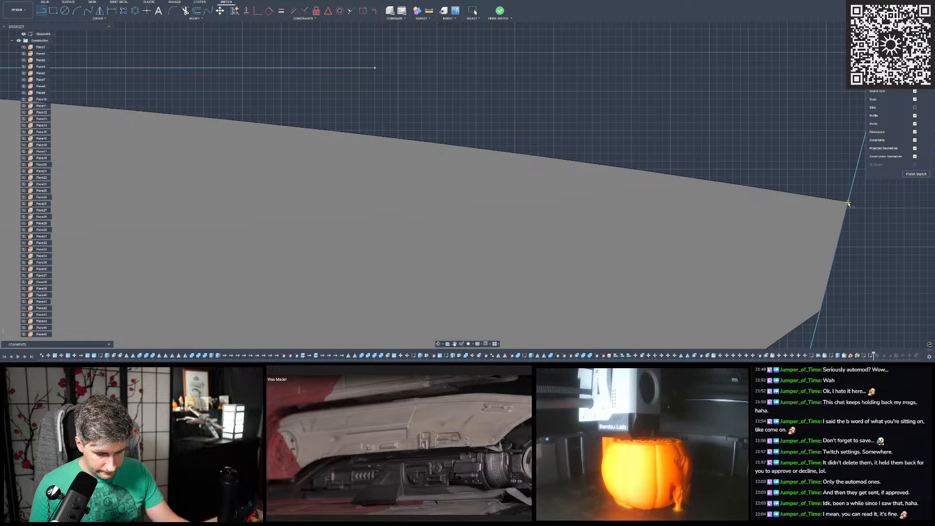
click(848, 204)
scroll(850, 204, down, 5)
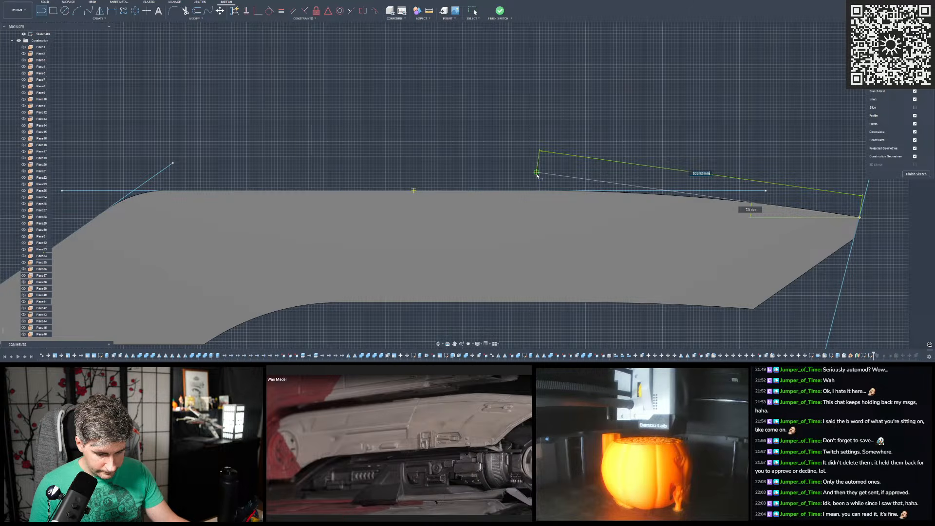
key(Escape)
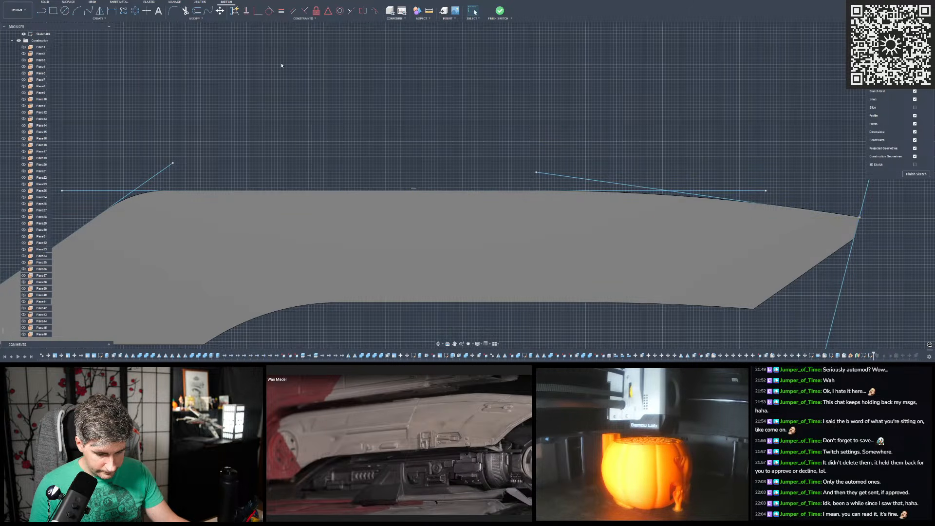
- Trim the line ends overhanging both intersections so the three lines form one continuous chain
click(185, 10)
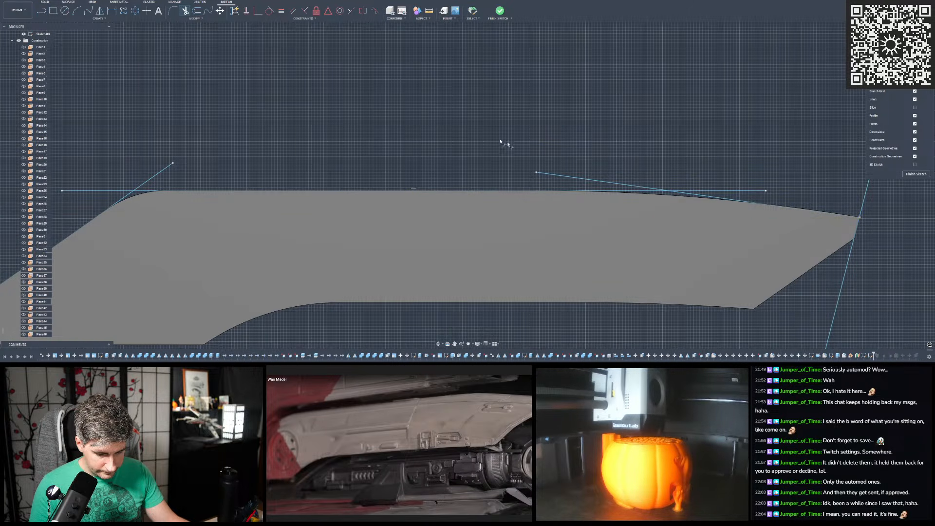
click(590, 183)
click(736, 190)
scroll(743, 170, down, 2)
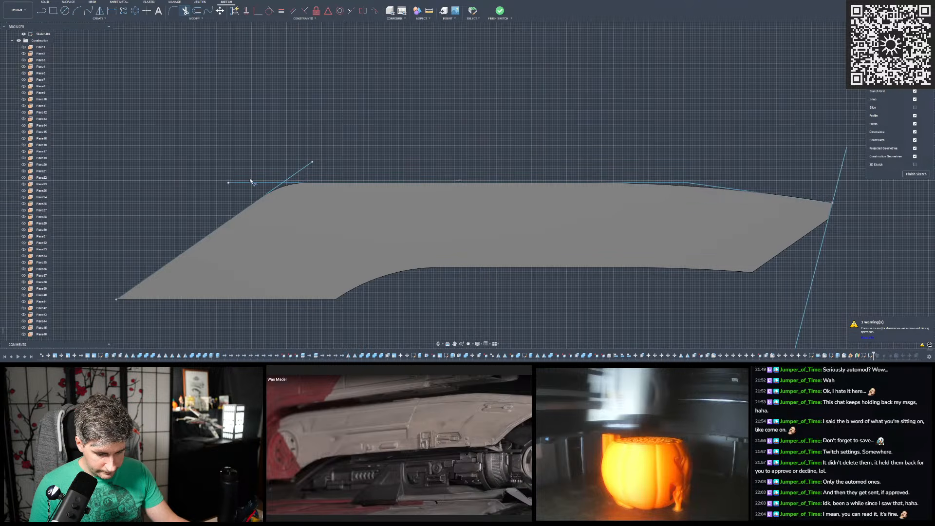
click(249, 182)
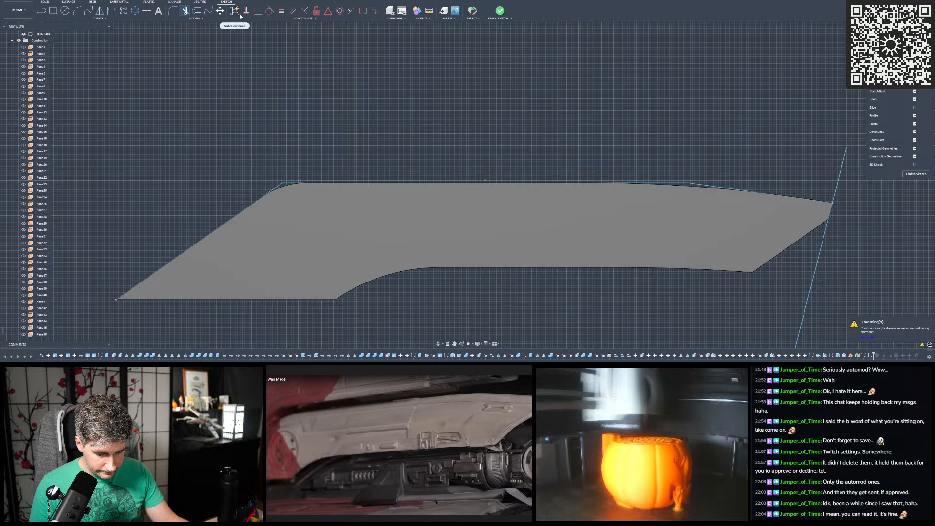
- Fillet the corner between the steep line and the horizontal line to match the body's rounded corner
click(172, 10)
scroll(292, 198, up, 5)
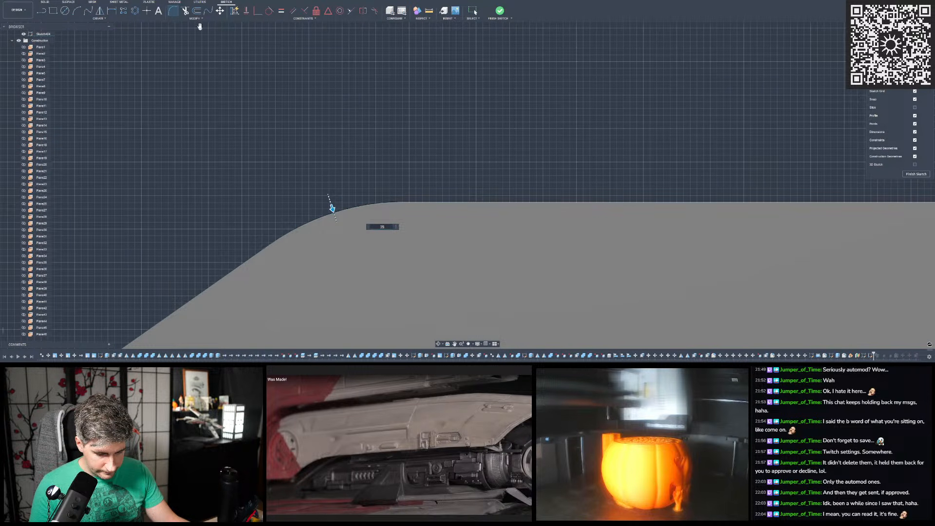
key(Return)
- Fillet the shallow corner near the profiles with a large radius that follows the body's curved top edge
scroll(618, 124, up, 2)
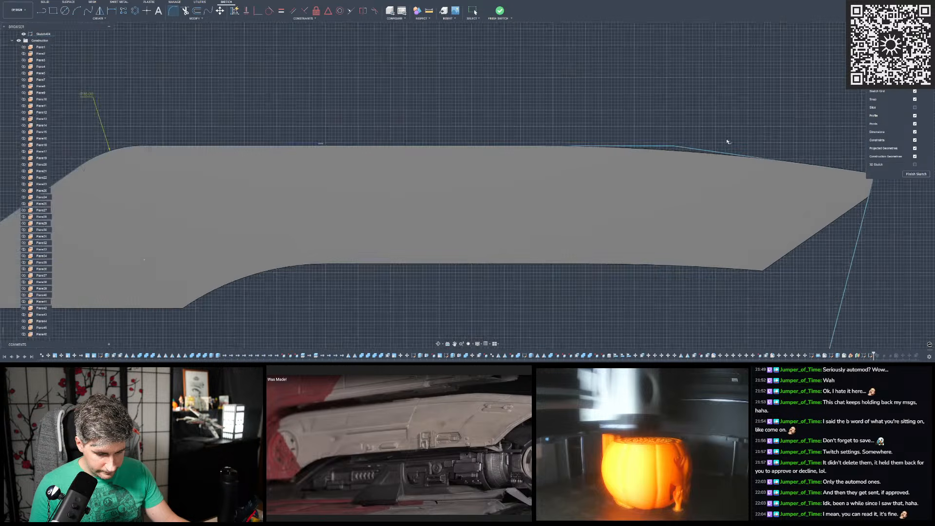
click(668, 146)
scroll(483, 146, down, 2)
scroll(628, 141, up, 2)
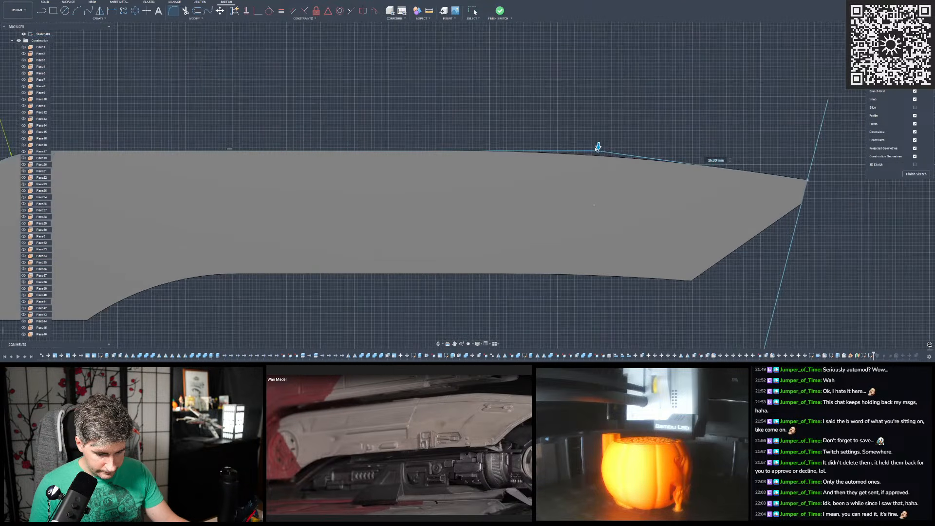
drag(598, 146, 599, 151)
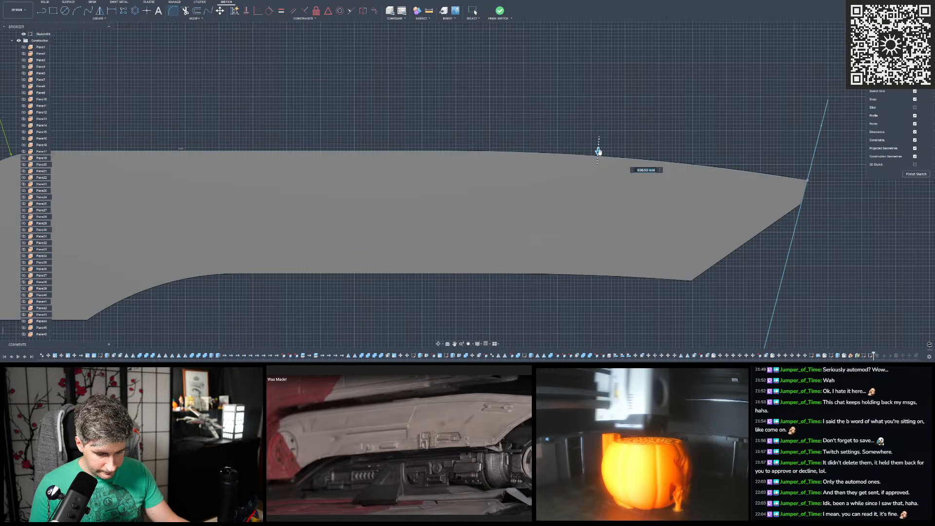
text(0)
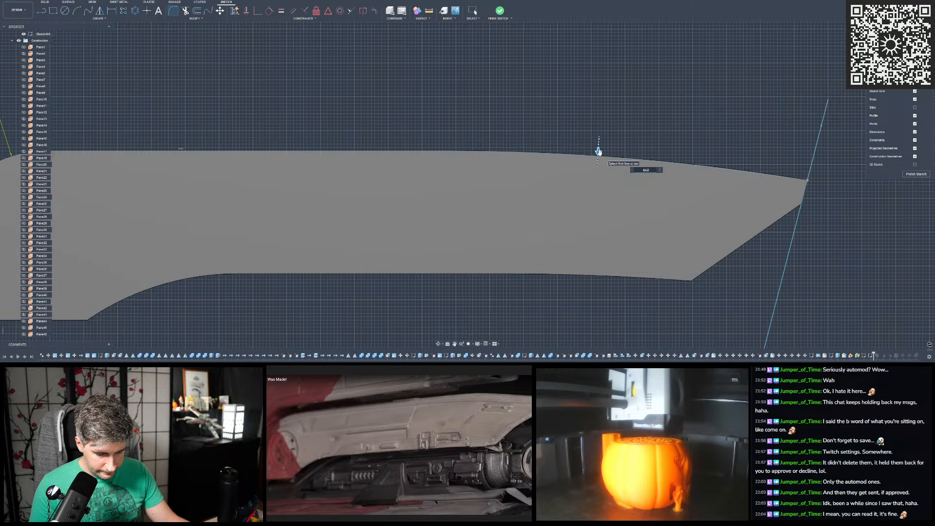
key(Return)
key(Escape)
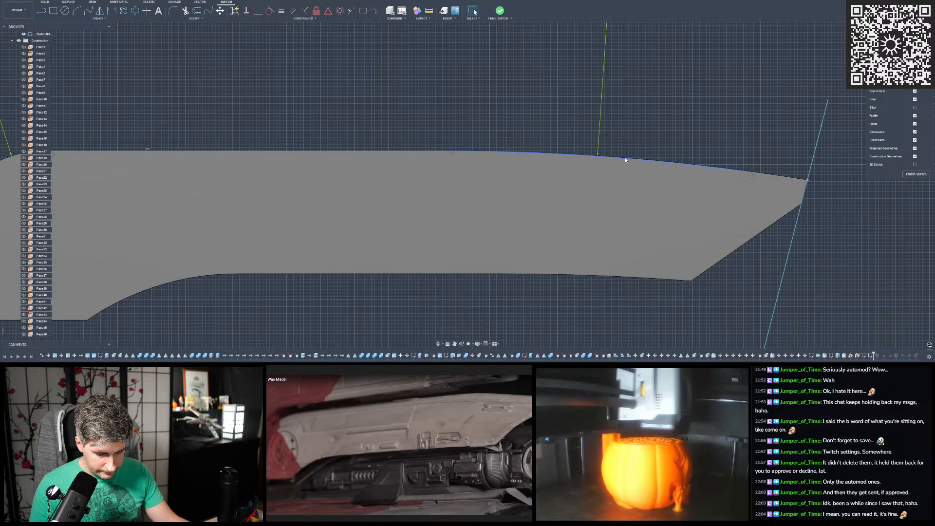
- Finish the path sketch and try to sweep the nearer side profile along the filleted path
scroll(660, 184, down, 2)
shift+middle_drag(660, 183, 529, 115)
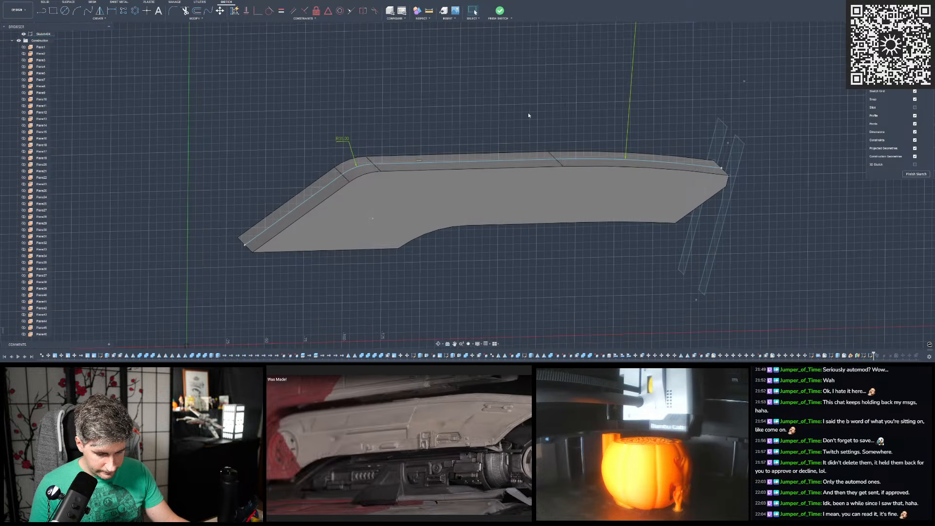
click(502, 13)
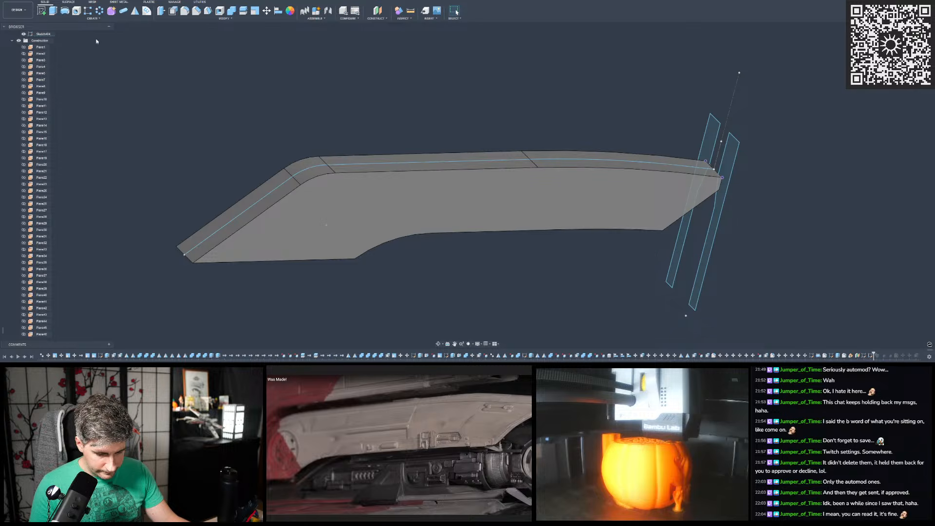
click(93, 18)
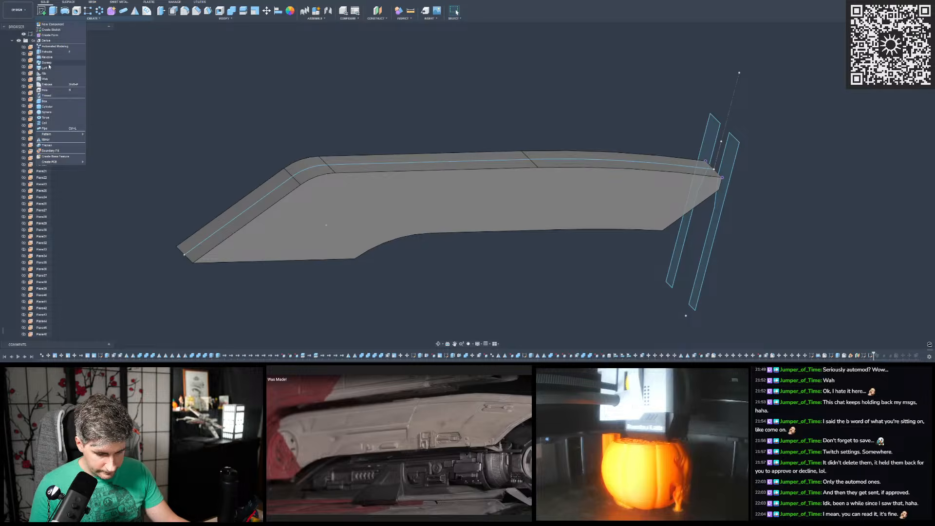
click(47, 63)
click(731, 157)
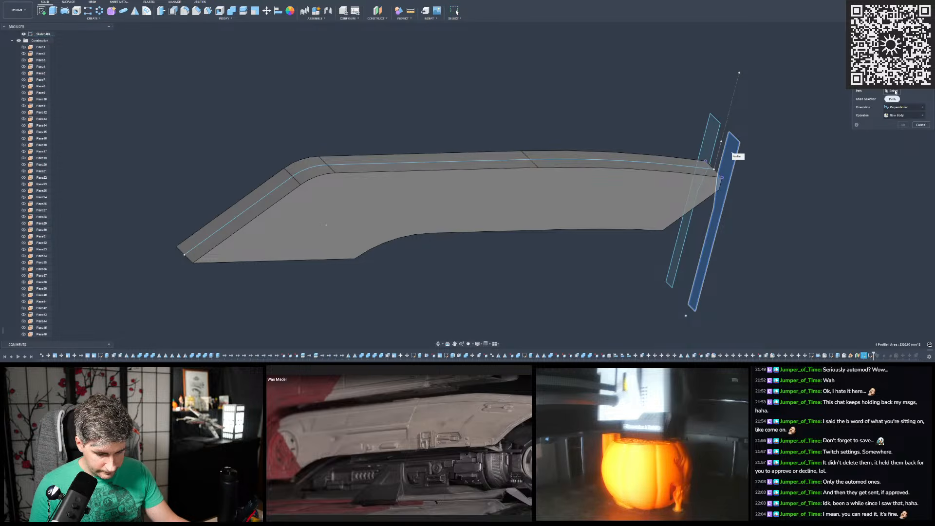
click(689, 167)
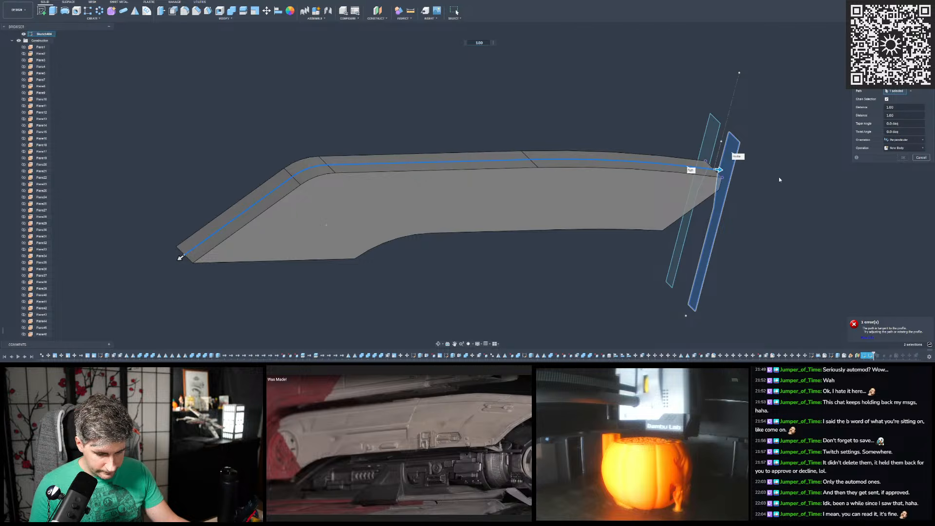
- Try different sweep distances along the filleted path and cancel the sweep
shift+middle_drag(539, 125, 516, 142)
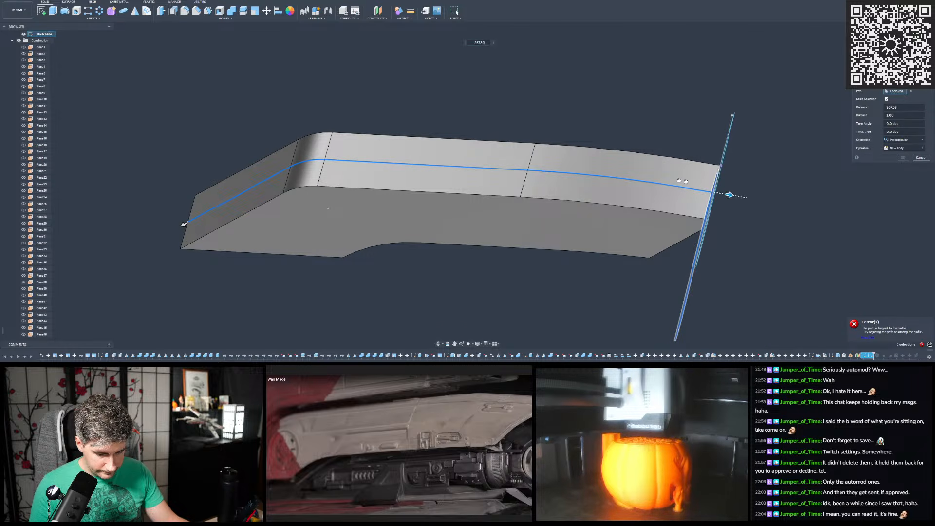
drag(697, 184, 482, 172)
drag(836, 208, 805, 200)
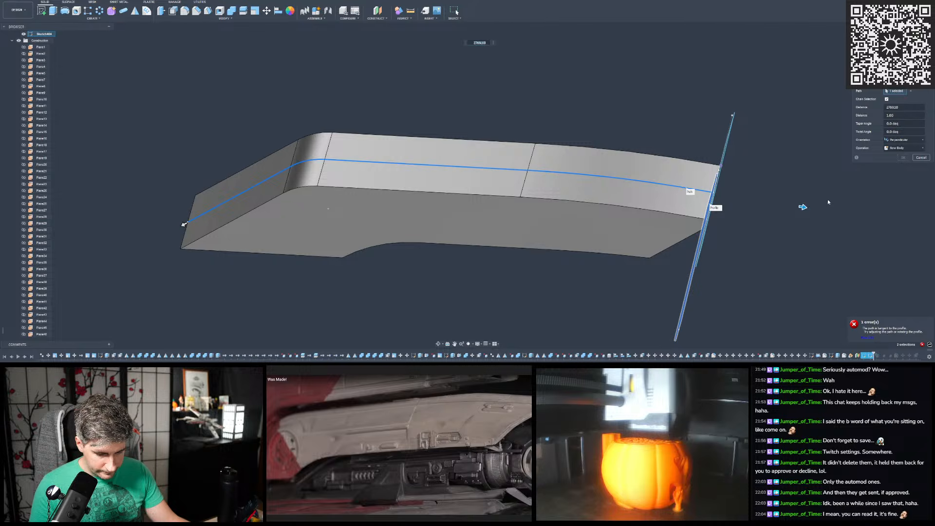
drag(695, 202, 715, 181)
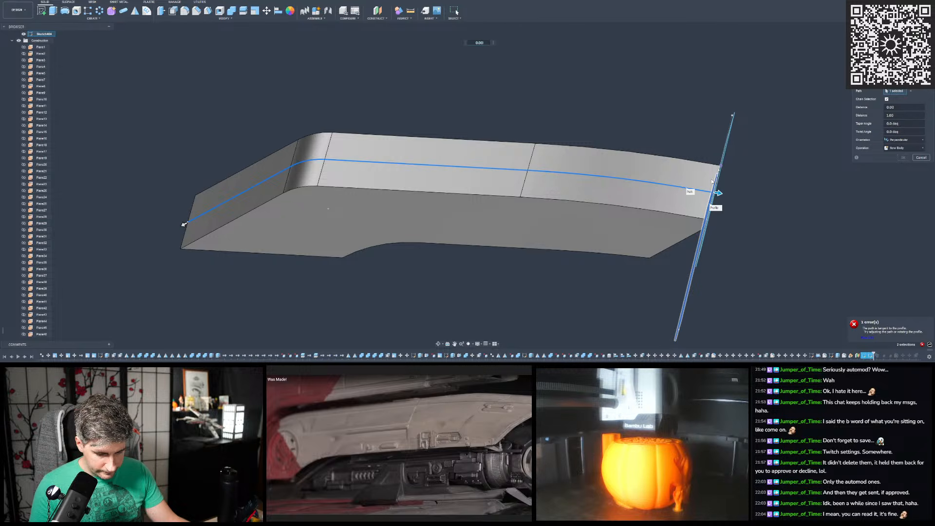
shift+middle_drag(709, 181, 663, 172)
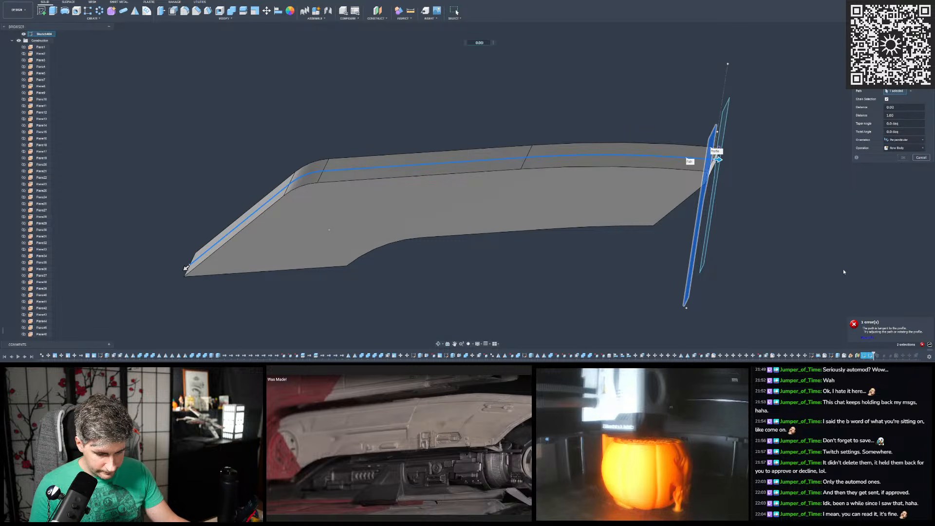
mouse_move(792, 197)
shift+middle_down()
mouse_move(775, 260)
mouse_move(782, 188)
mouse_move(793, 190)
shift+middle_up()
scroll(822, 103, up, 1)
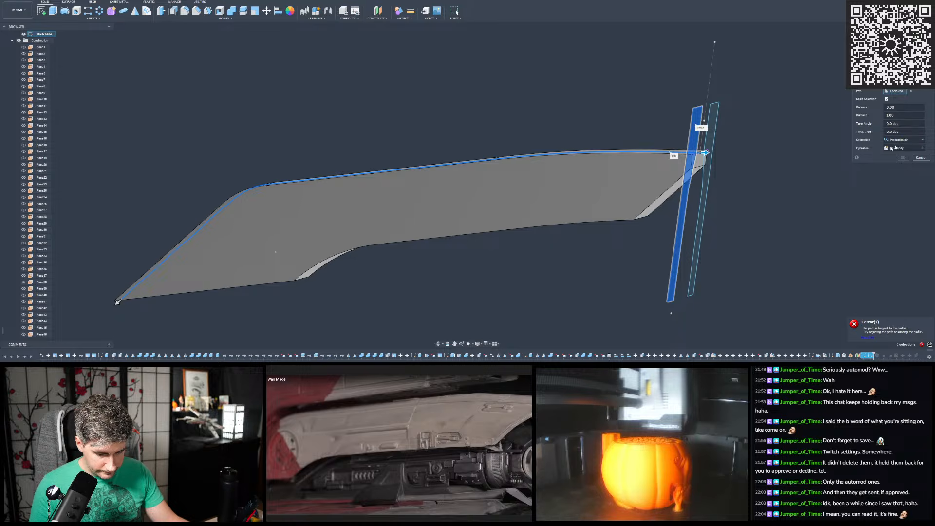
click(921, 158)
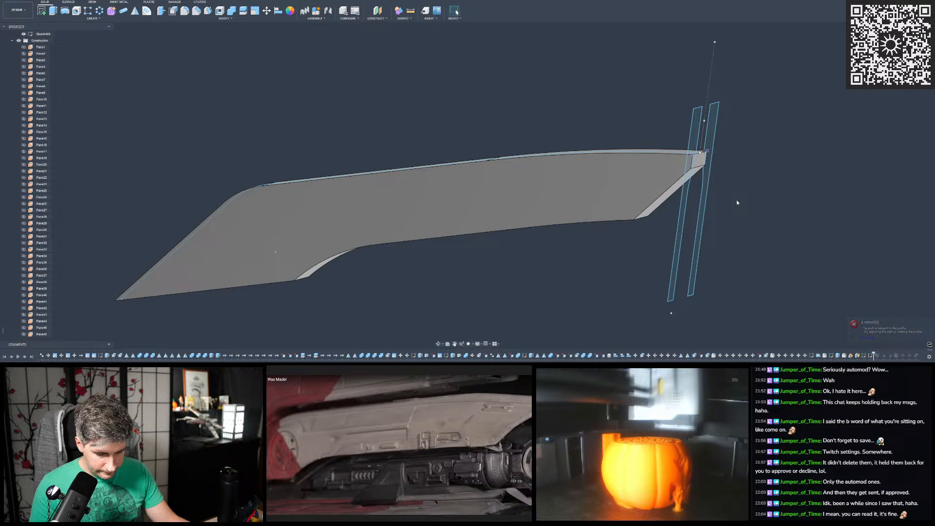
- Undo both fillets in the path sketch, restoring its sharp corners, and finish the sketch
shift+middle_drag(736, 201, 715, 189)
scroll(716, 189, down, 4)
middle_drag(456, 191, 267, 118)
scroll(414, 176, up, 5)
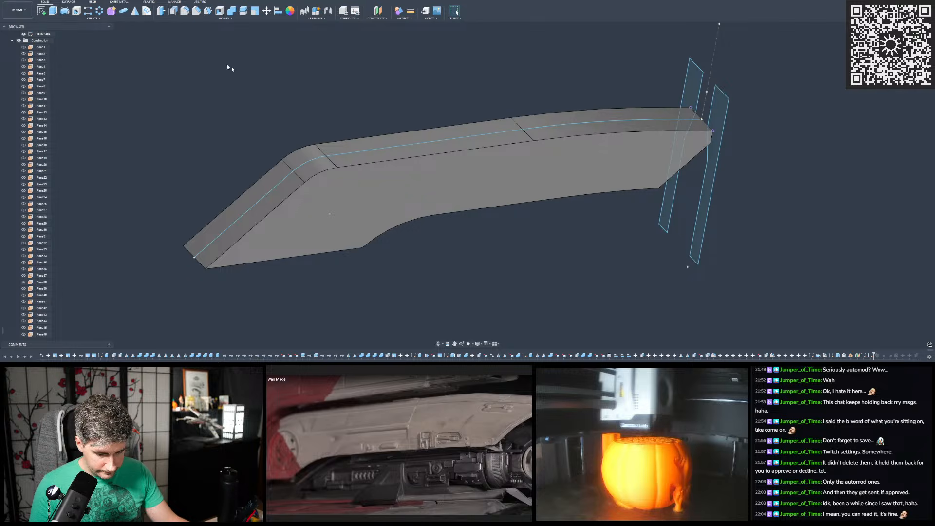
shift+middle_drag(217, 62, 197, 56)
click(36, 0)
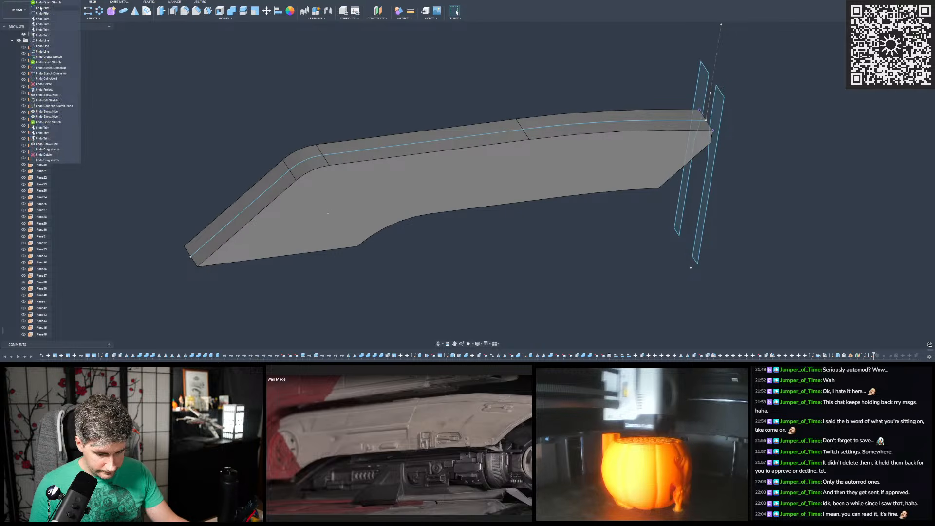
click(41, 14)
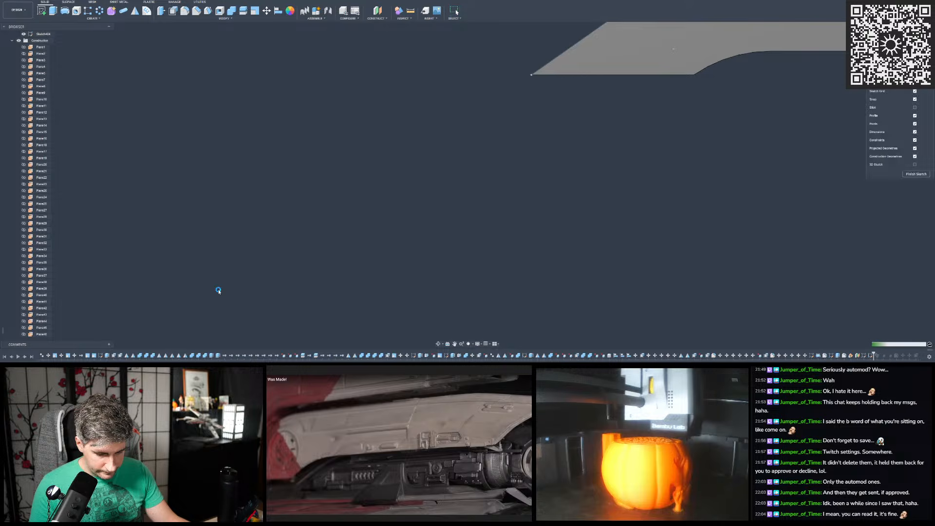
scroll(585, 58, up, 5)
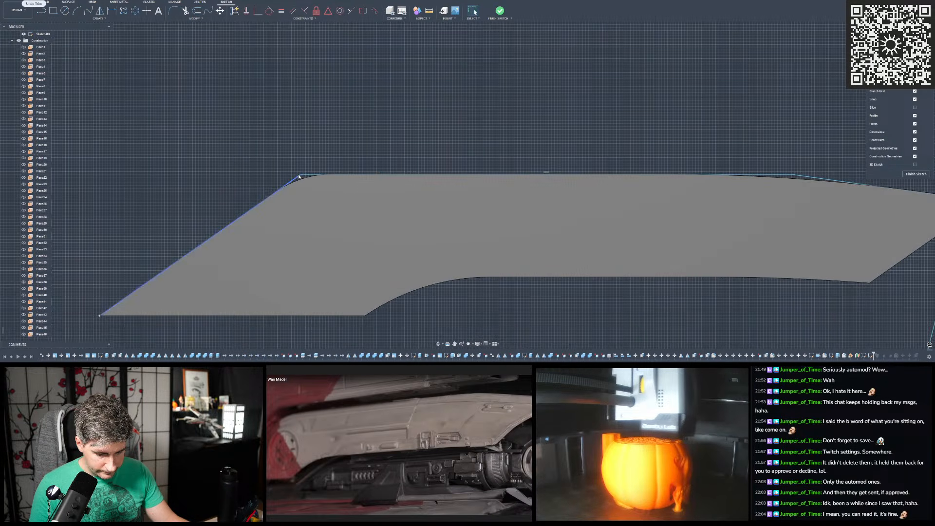
scroll(298, 179, down, 3)
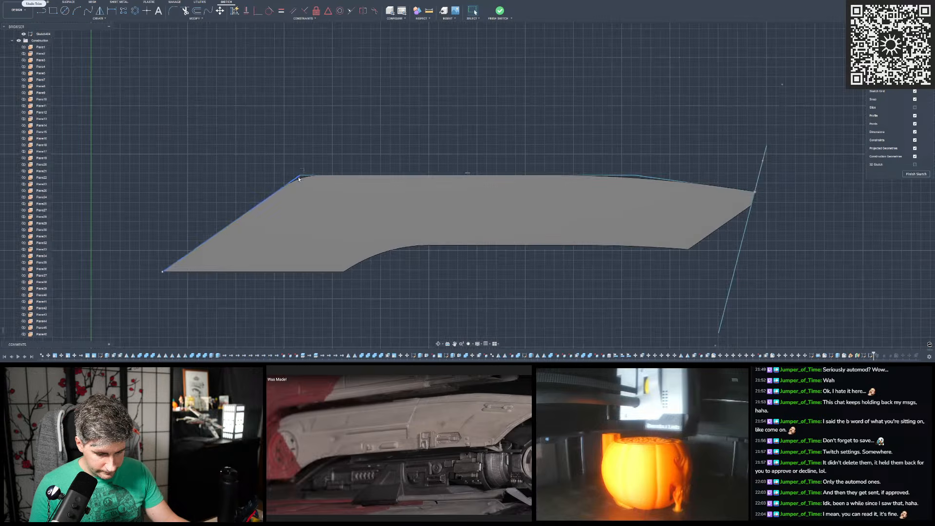
click(500, 10)
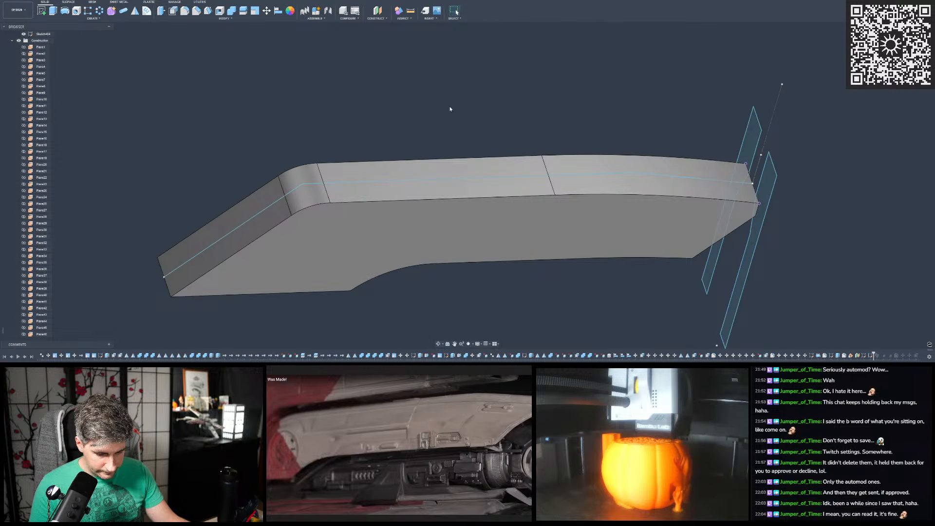
- Sweep one side profile along the sharp-cornered path over its full length as a new body
click(93, 18)
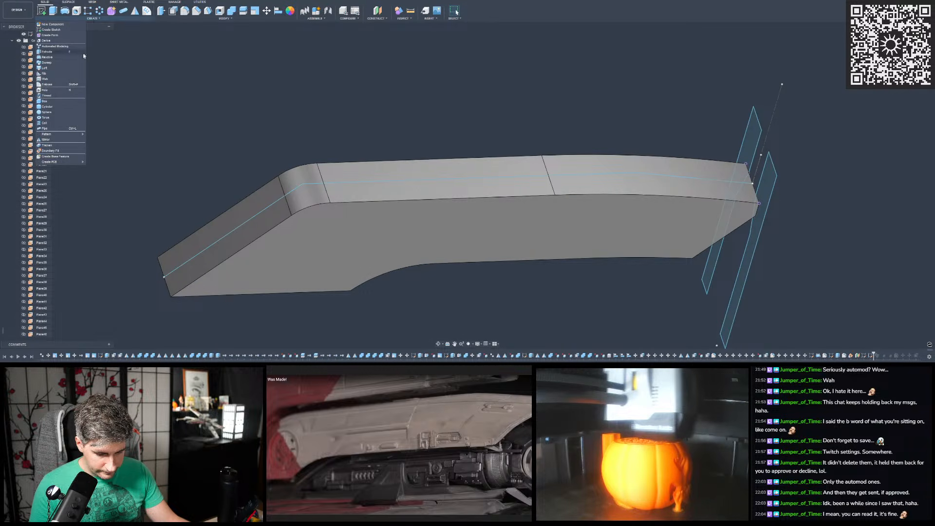
click(47, 63)
click(770, 188)
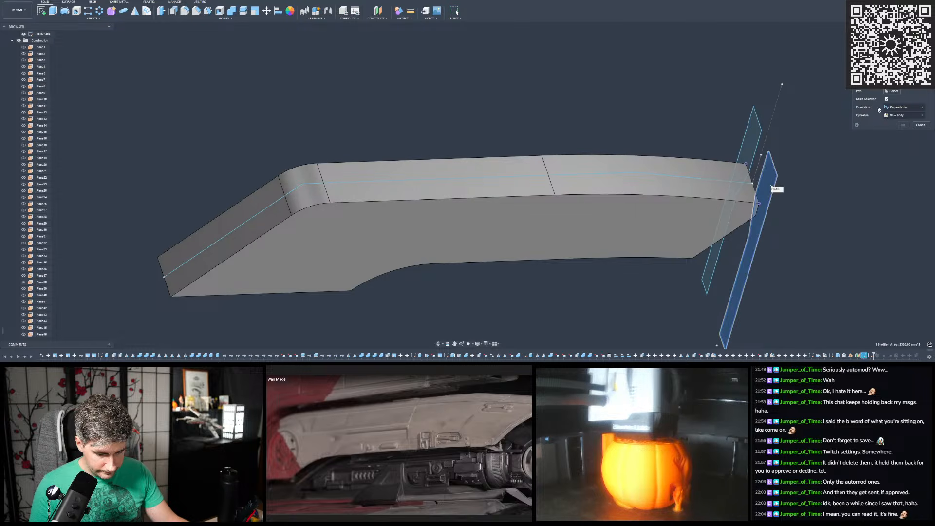
click(716, 183)
shift+middle_drag(646, 182, 331, 124)
shift+middle_drag(565, 146, 572, 167)
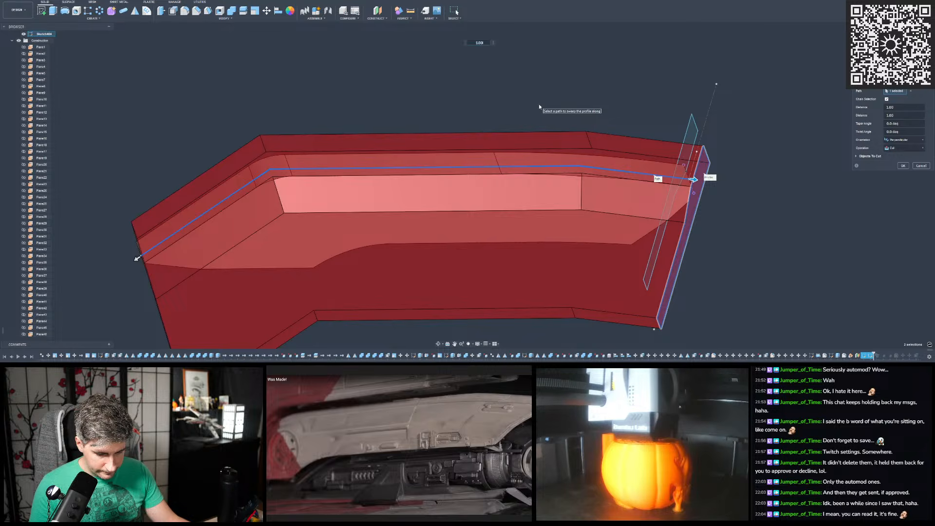
scroll(527, 154, up, 3)
shift+middle_drag(528, 154, 536, 193)
scroll(586, 120, down, 4)
mouse_move(587, 120)
shift+middle_down()
mouse_move(586, 108)
mouse_move(575, 108)
mouse_move(591, 109)
shift+middle_up()
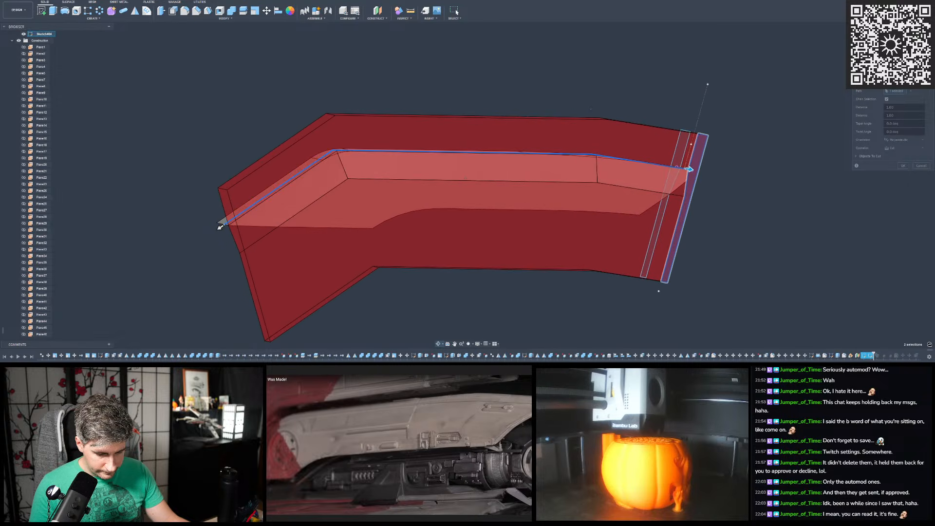
click(901, 148)
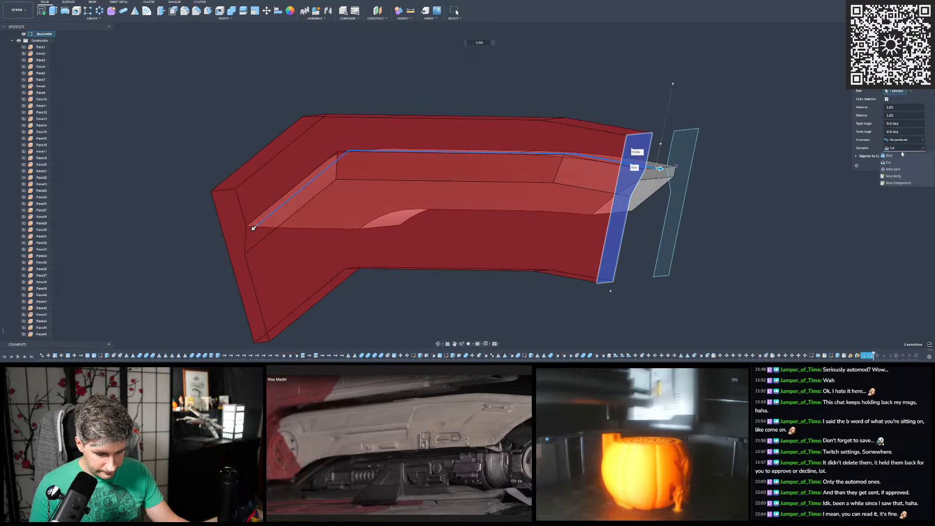
click(895, 176)
click(903, 158)
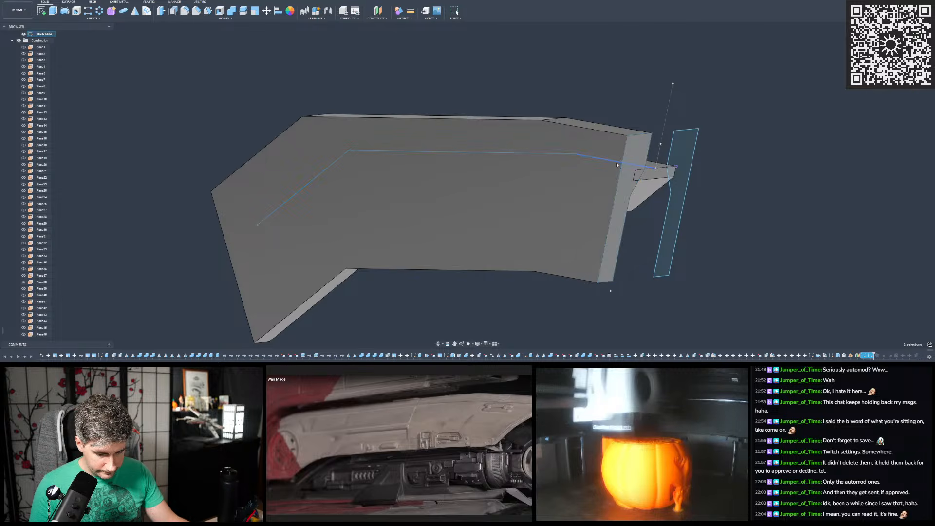
- Hide the original curved body and fillet the swept body's shallow inner corner edge near the profiles with a large radius
click(633, 195)
click(749, 158)
shift+middle_drag(750, 158, 391, 175)
scroll(354, 155, up, 3)
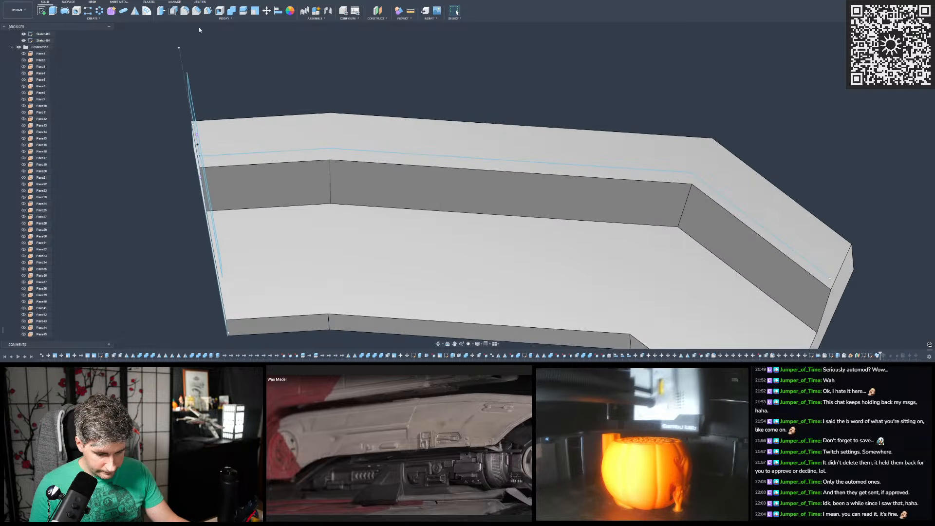
click(185, 11)
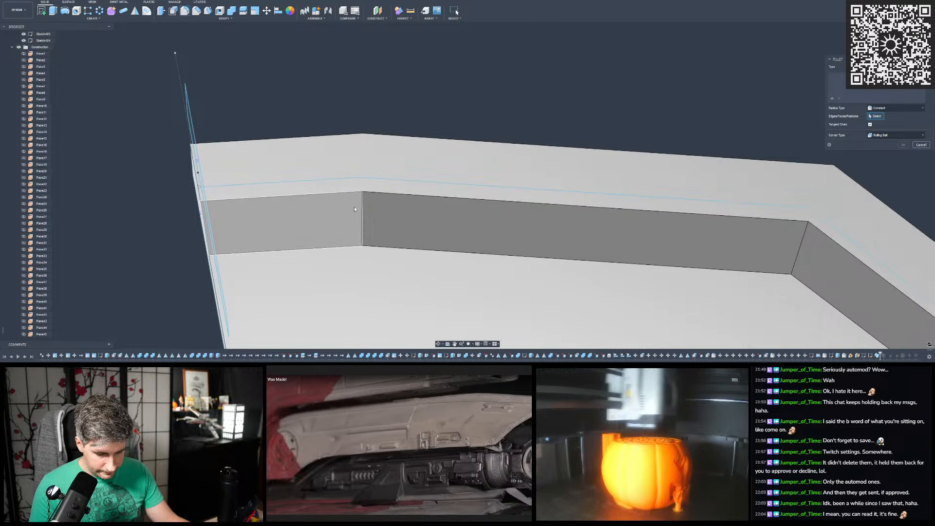
click(361, 214)
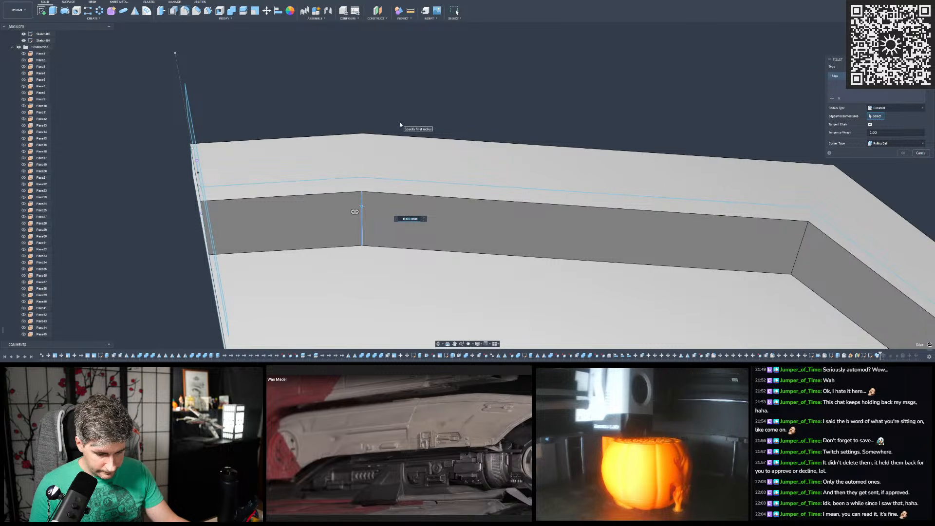
text(64)
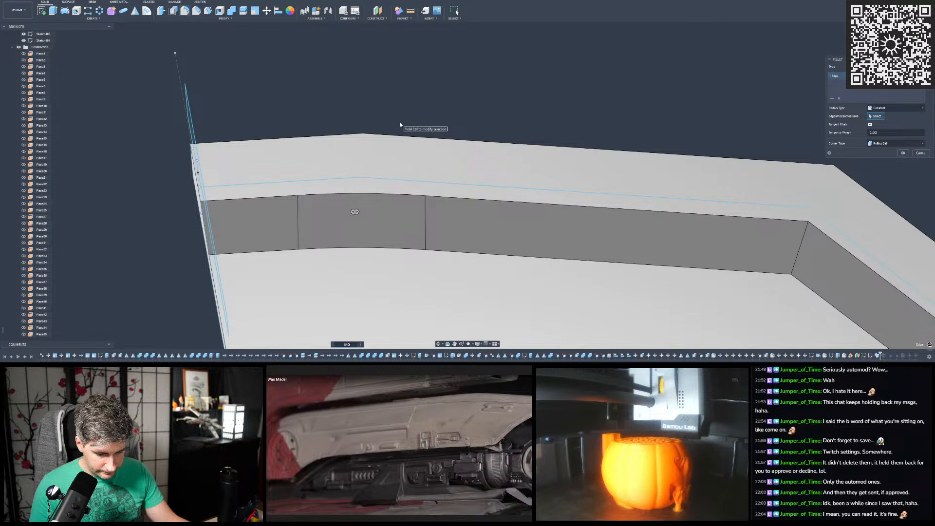
key(Return)
- Set up a constant-radius fillet on the swept body's steeper inner corner edge at the far end
shift+middle_drag(278, 65, 333, 97)
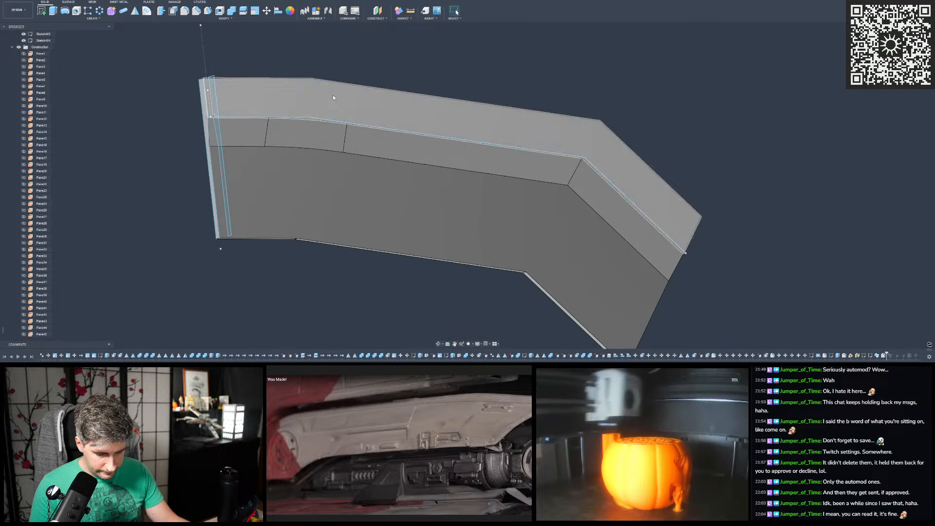
click(185, 11)
click(575, 170)
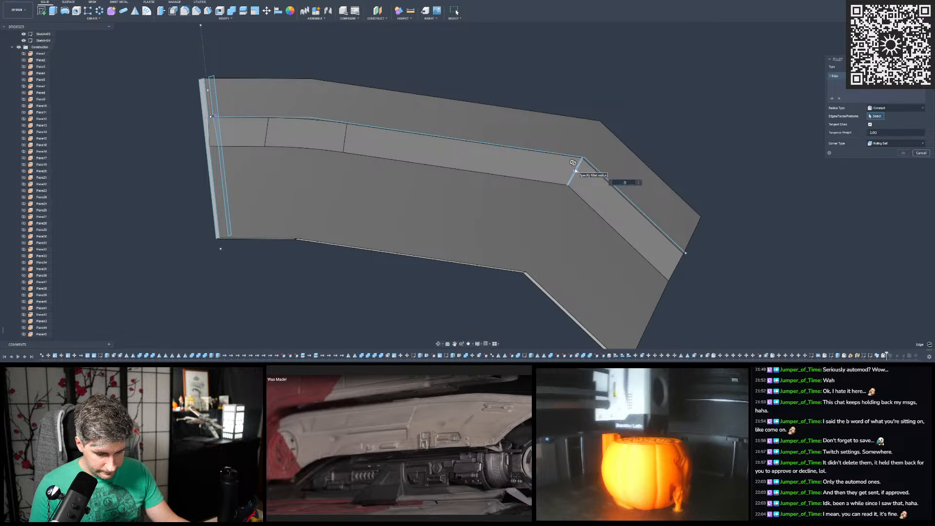
scroll(576, 170, up, 5)
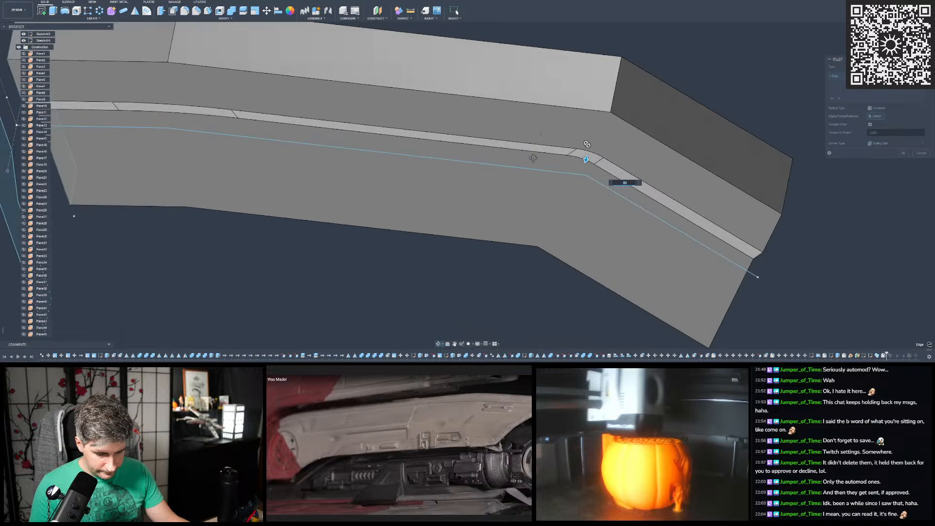
shift+middle_drag(547, 143, 550, 147)
shift+middle_drag(574, 179, 522, 113)
shift+middle_drag(576, 163, 594, 162)
shift+middle_drag(487, 136, 485, 137)
- Show the original curved body again to compare its rounded top edge with the swept body's fillets
scroll(26, 87, up, 3)
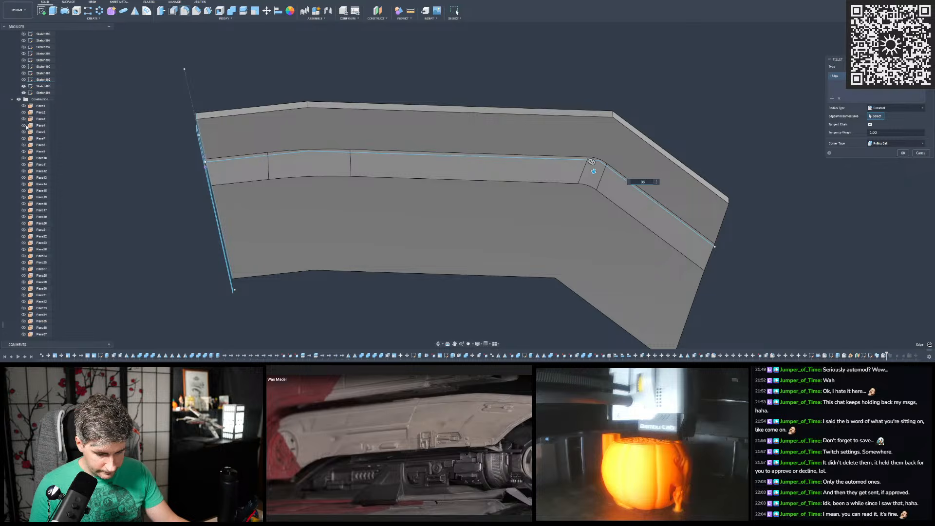
scroll(25, 127, up, 10)
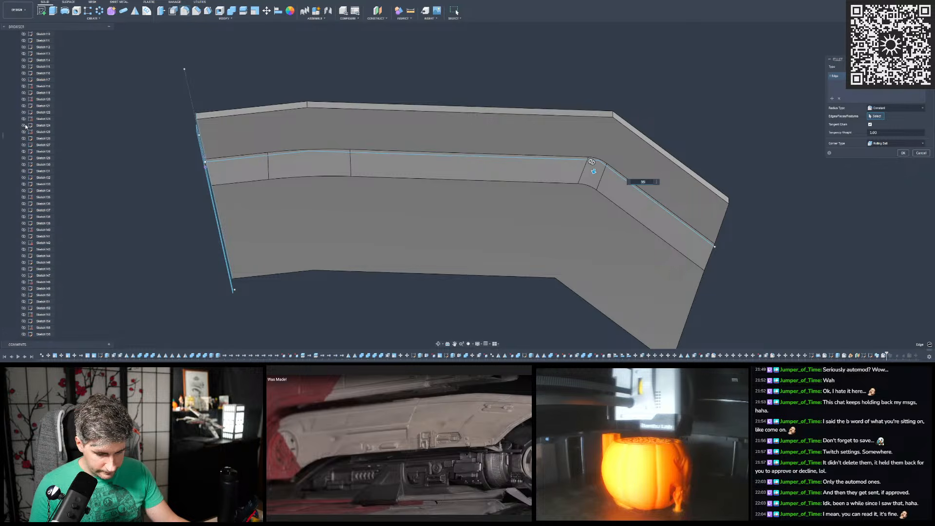
scroll(25, 125, up, 15)
scroll(27, 127, down, 1)
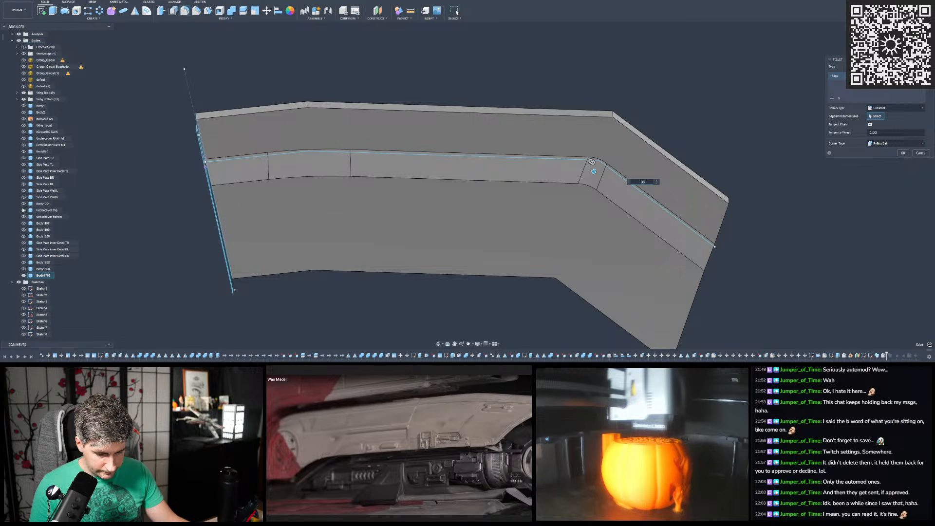
click(24, 262)
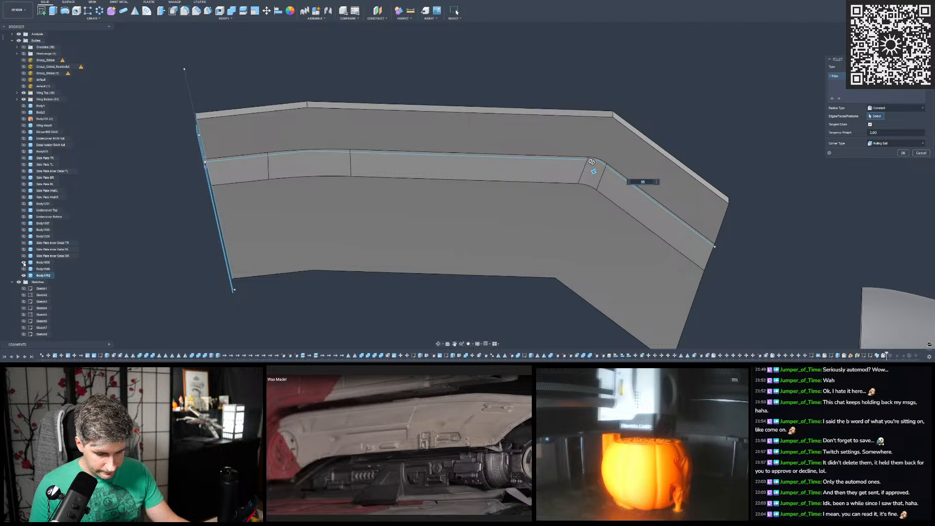
click(23, 262)
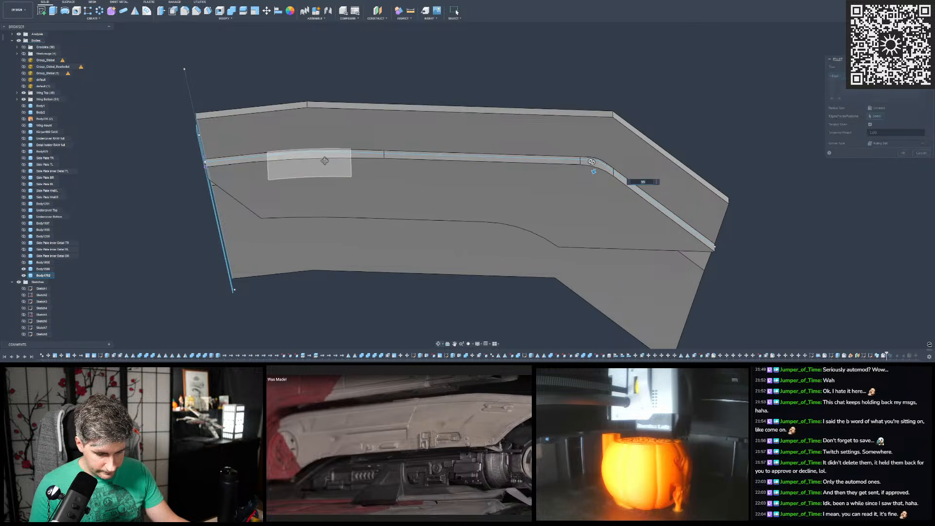
- Examine how closely the swept body's shallow corner fillet follows the curved body's top edge and close the fillet command
scroll(305, 157, up, 6)
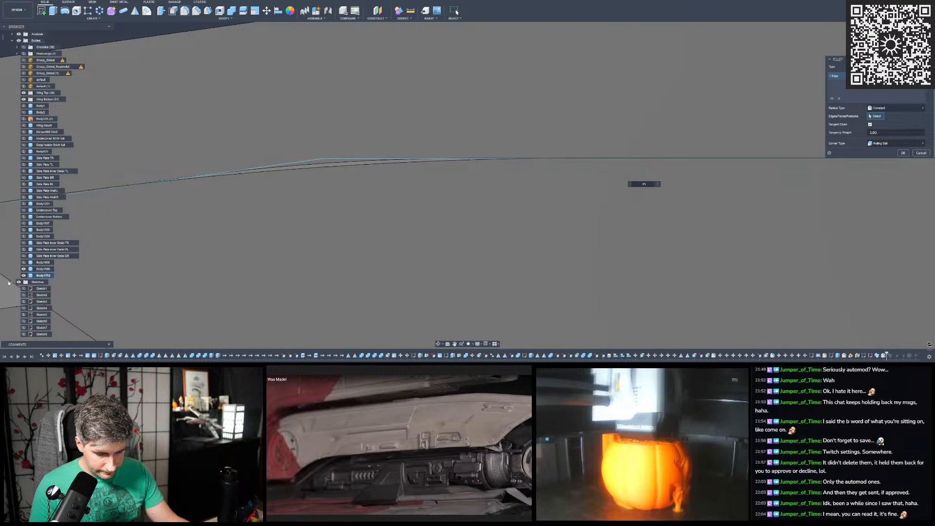
scroll(448, 156, down, 6)
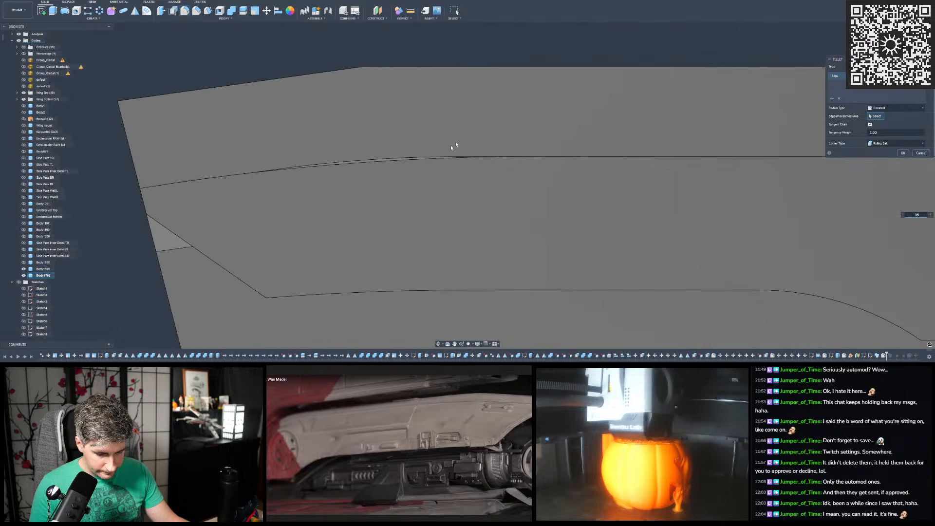
key(Return)
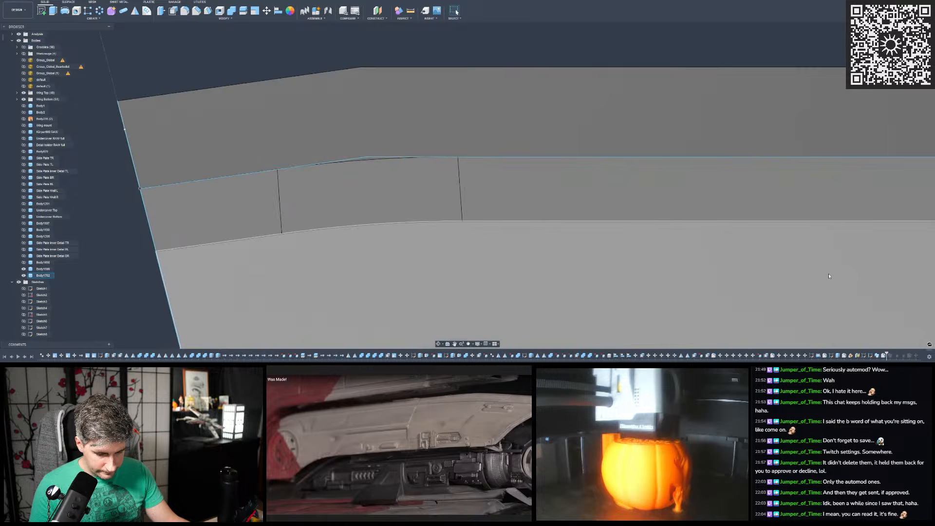
double_click(884, 356)
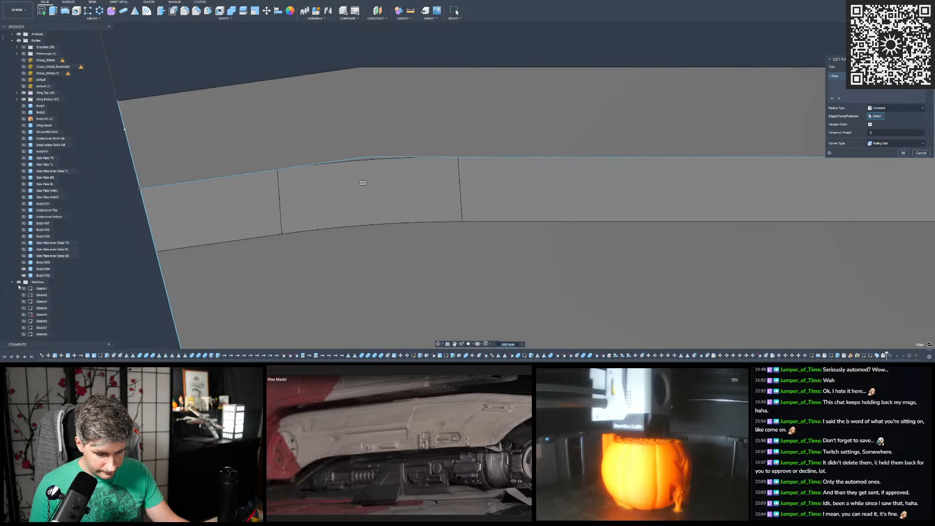
scroll(303, 178, down, 3)
scroll(303, 178, up, 3)
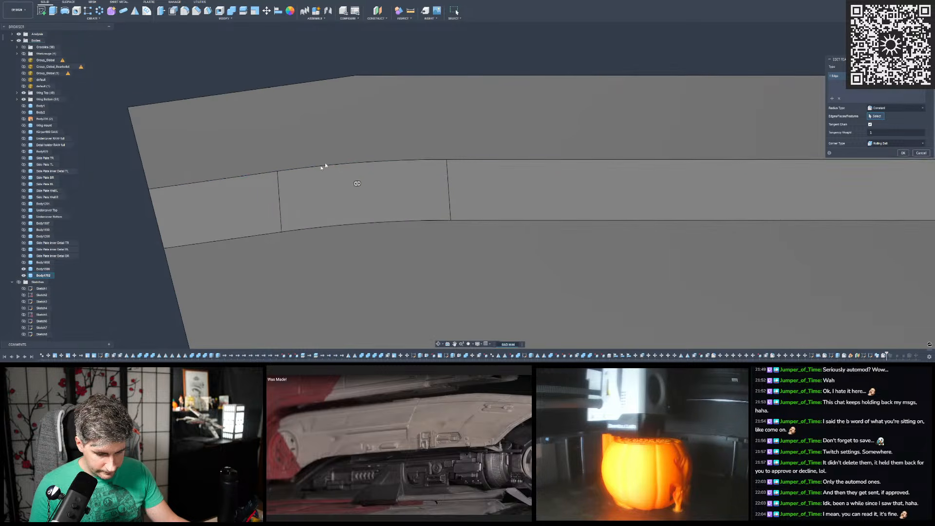
shift+middle_drag(526, 141, 560, 139)
mouse_move(624, 185)
shift+middle_down()
mouse_move(408, 66)
mouse_move(497, 246)
mouse_move(466, 265)
mouse_move(545, 201)
mouse_move(615, 202)
mouse_move(400, 247)
mouse_move(370, 198)
mouse_move(323, 162)
mouse_move(344, 153)
mouse_move(354, 170)
mouse_move(219, 181)
shift+middle_up()
click(920, 153)
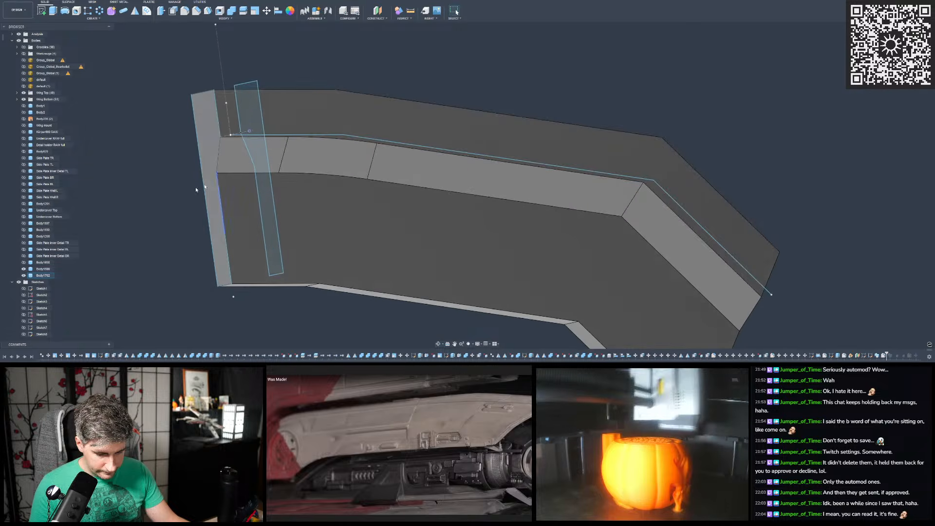
- Hide the sketches and toggle the original curved body off and on to inspect the swept body's filleted inner corner
click(23, 269)
click(19, 282)
shift+middle_drag(320, 127, 311, 204)
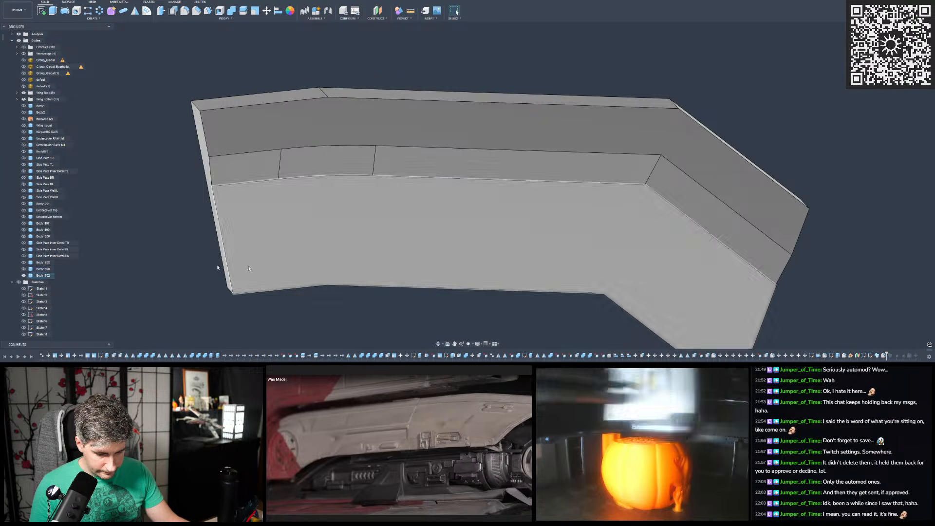
click(24, 268)
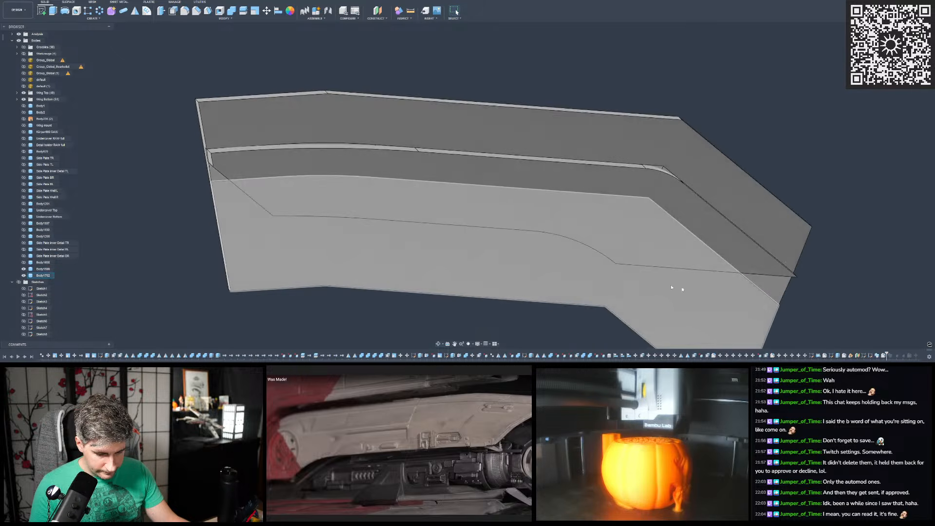
double_click(884, 356)
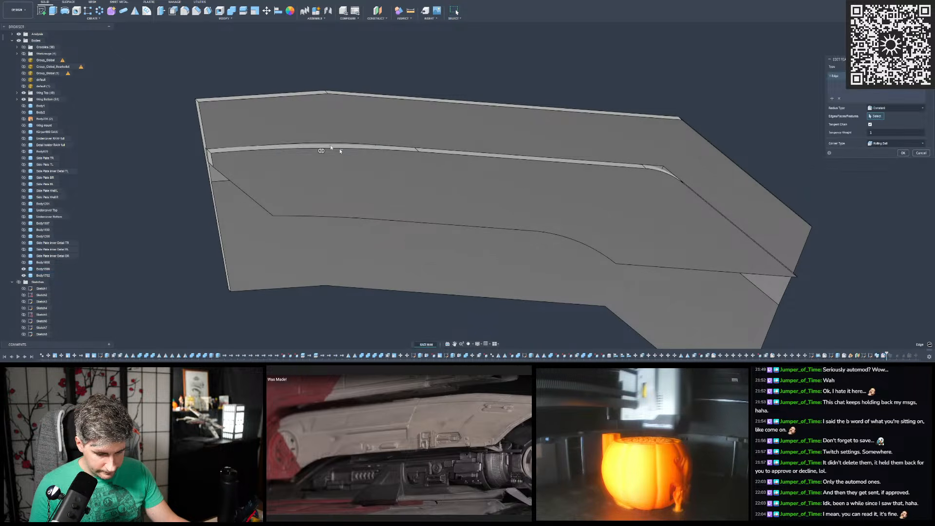
scroll(333, 160, up, 3)
drag(341, 165, 338, 165)
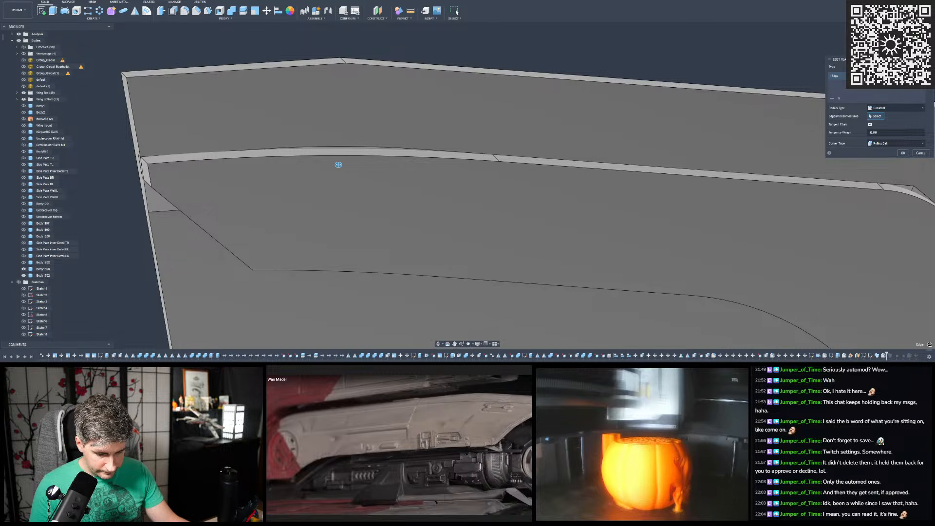
shift+middle_drag(380, 168, 399, 202)
scroll(302, 160, up, 4)
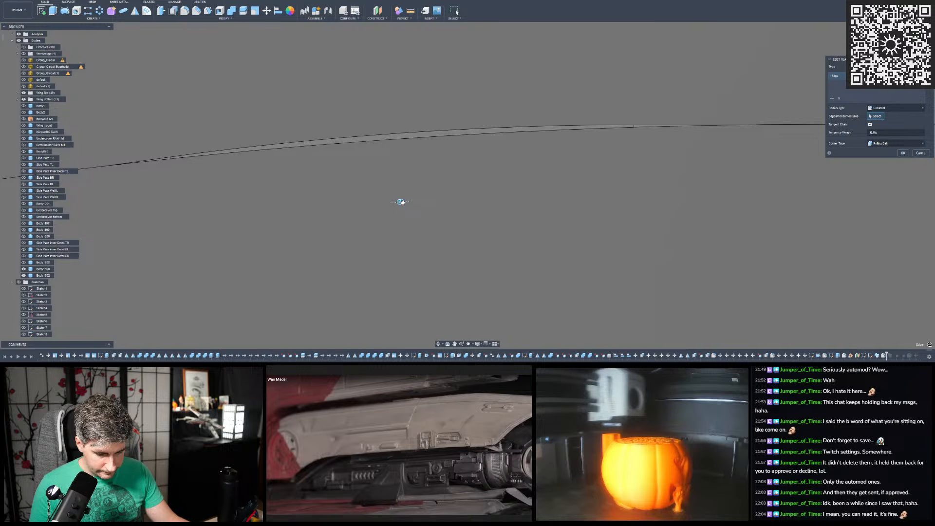
drag(451, 198, 411, 198)
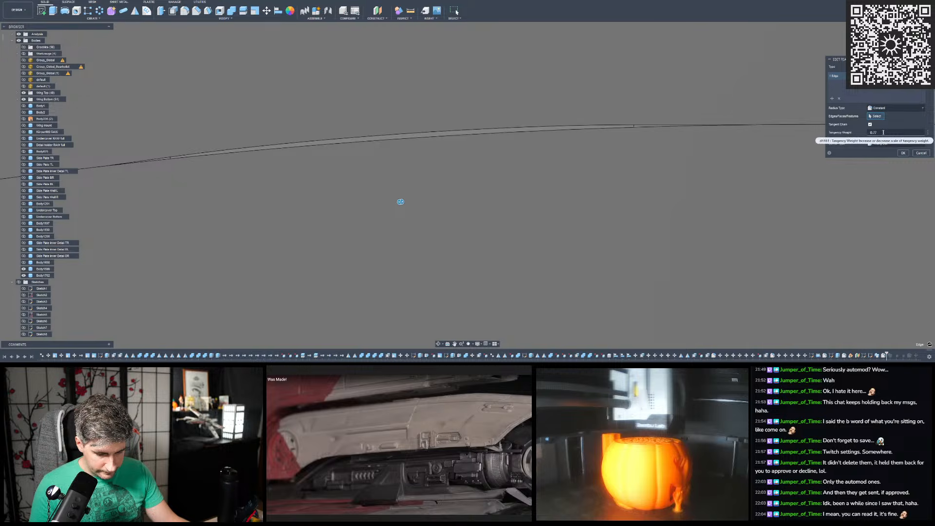
click(883, 133)
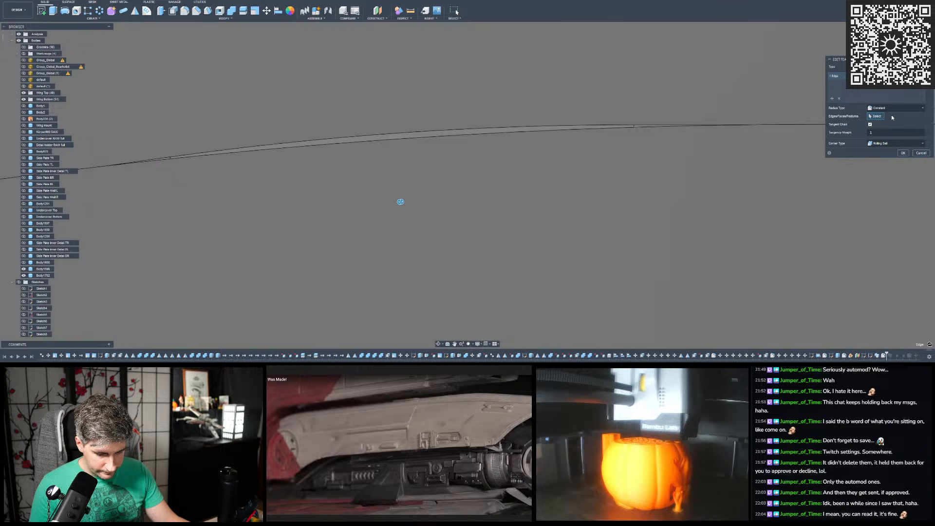
click(885, 116)
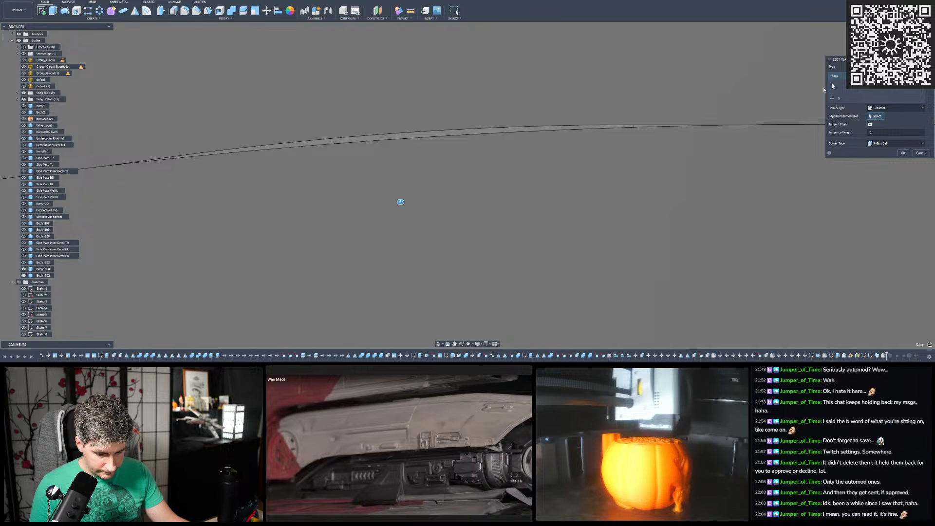
scroll(390, 202, down, 8)
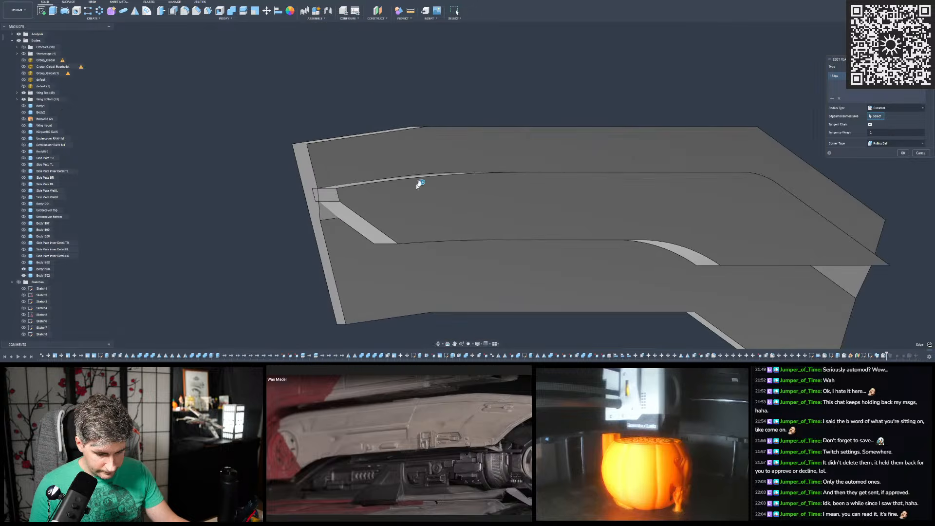
click(921, 153)
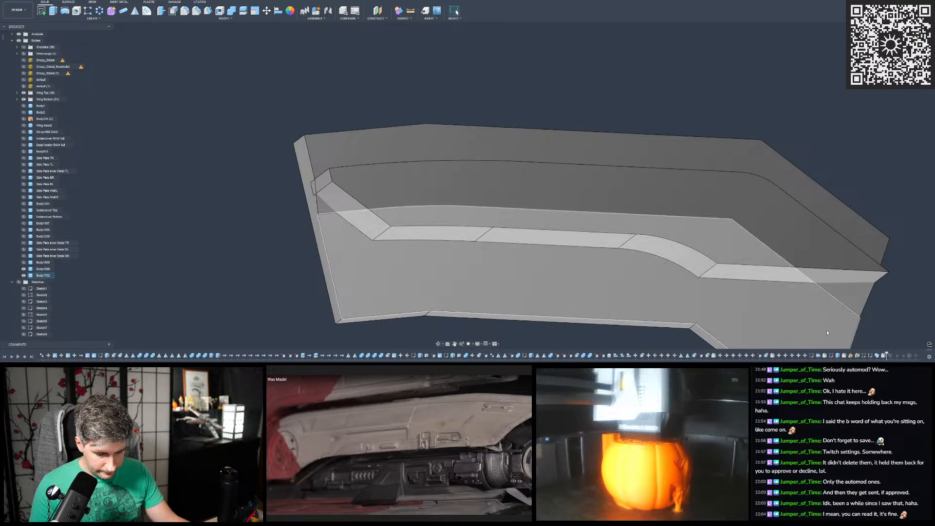
- Delete the swept body's existing corner fillet and start a new constant-radius fillet on its shallow inner corner edge
right_click(884, 356)
click(894, 317)
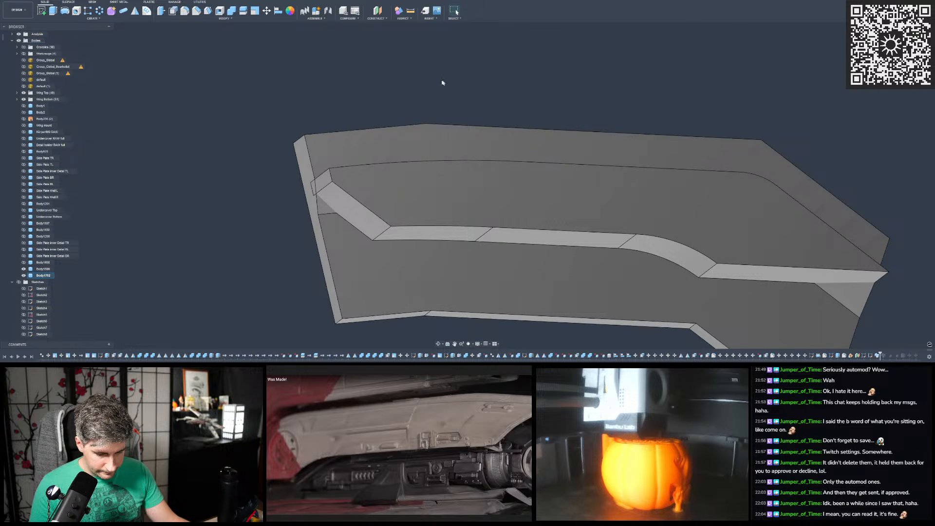
click(174, 11)
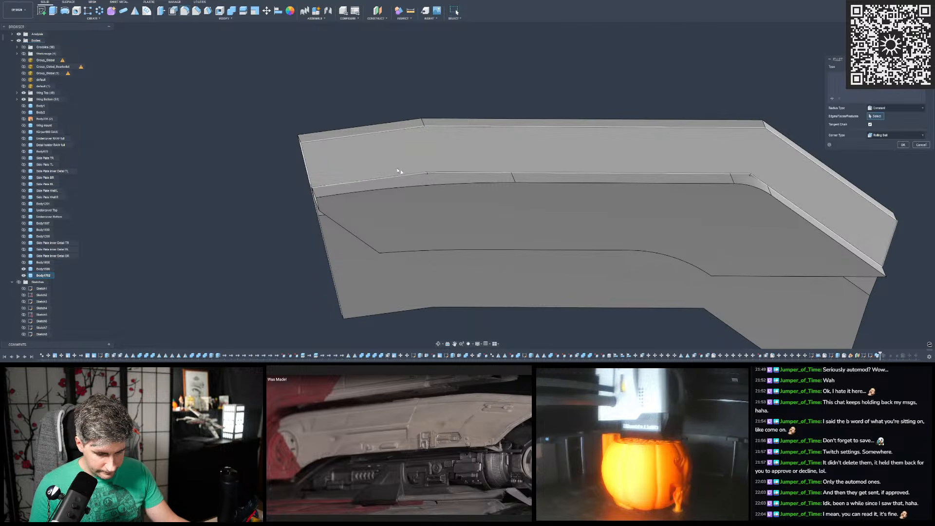
scroll(439, 177, up, 3)
drag(445, 176, 446, 182)
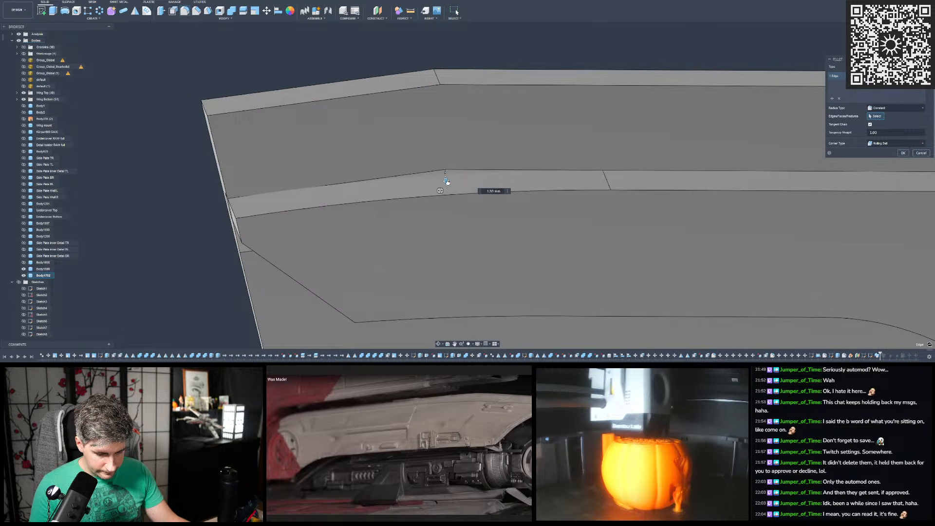
- Try different large radii on the shallow corner's fillet, comparing its arc with the curved body's edge
drag(452, 220, 457, 294)
scroll(448, 236, down, 5)
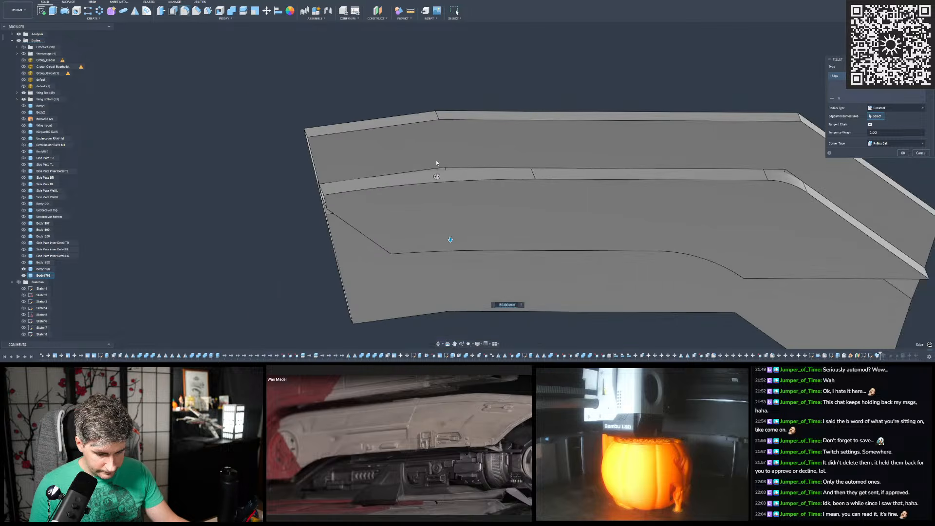
drag(448, 228, 465, 287)
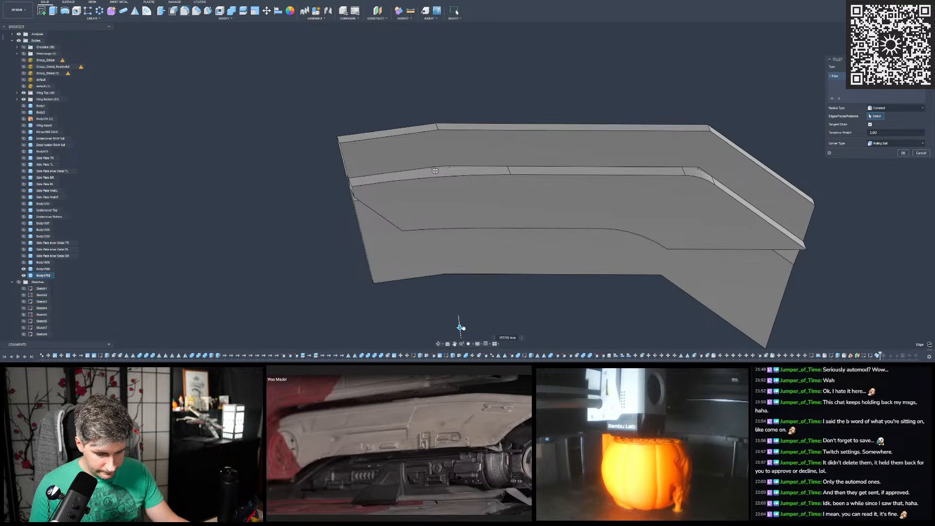
drag(461, 328, 459, 319)
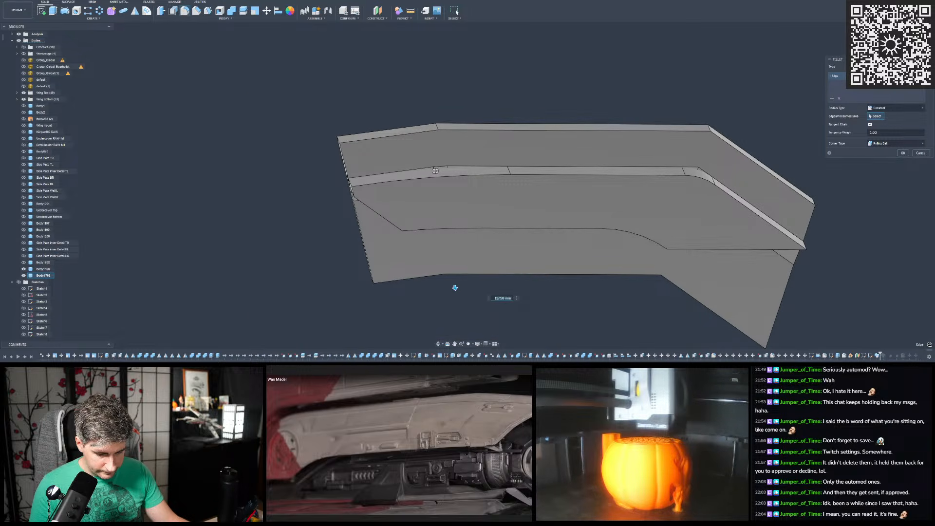
key(Return)
scroll(438, 165, up, 10)
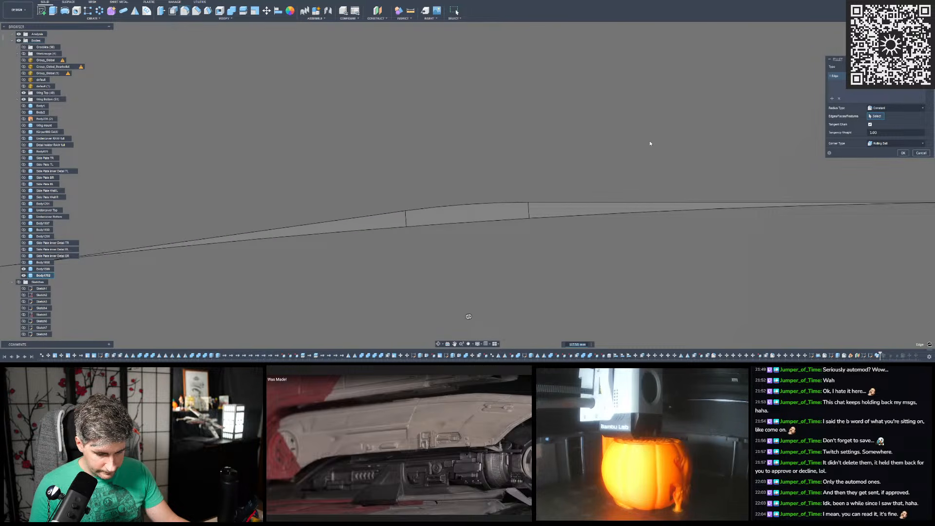
text(00)
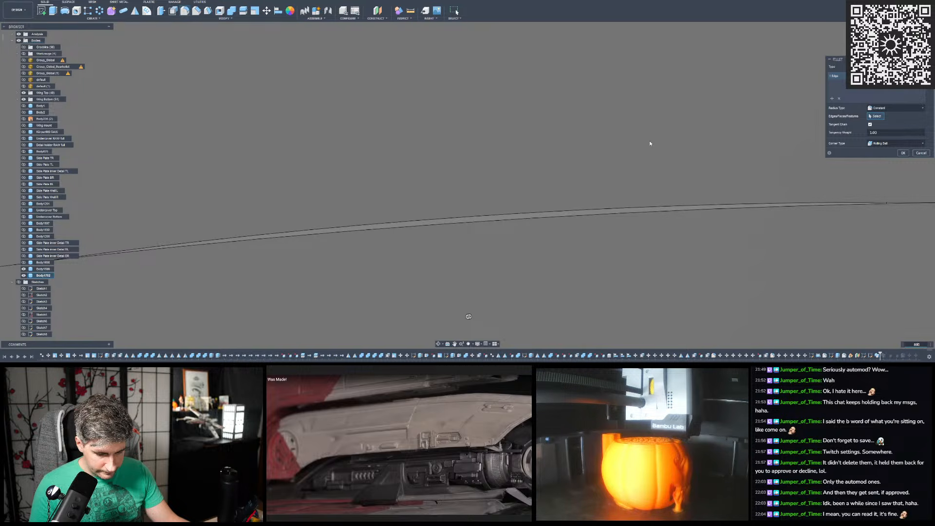
key(BackSpace)
key(BackSpace)
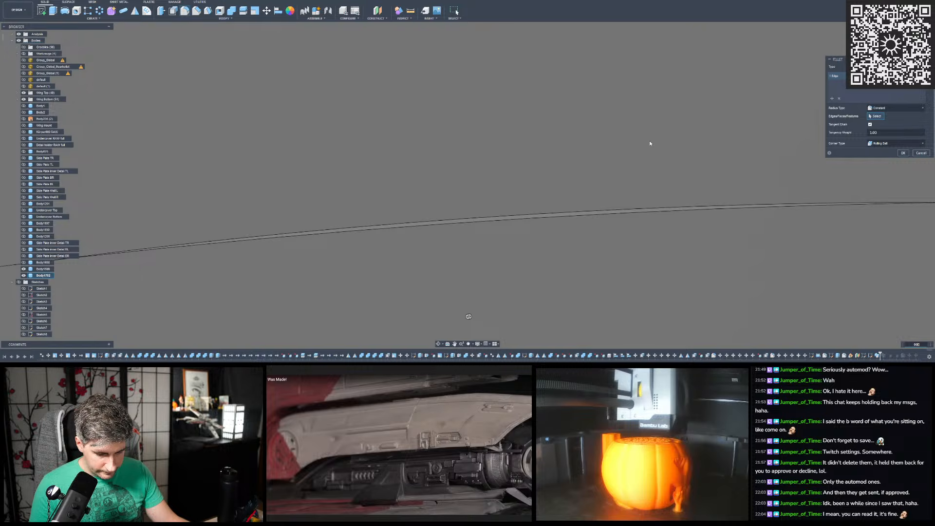
text(0)
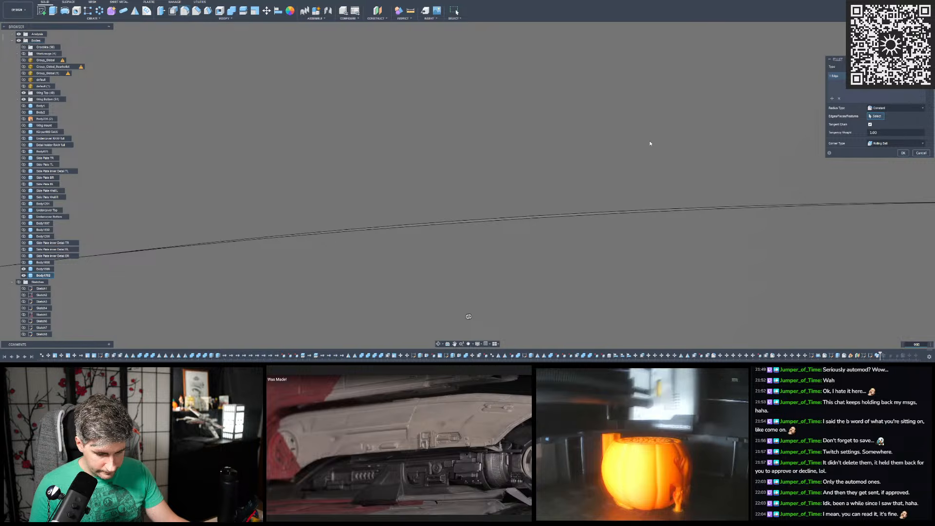
click(468, 317)
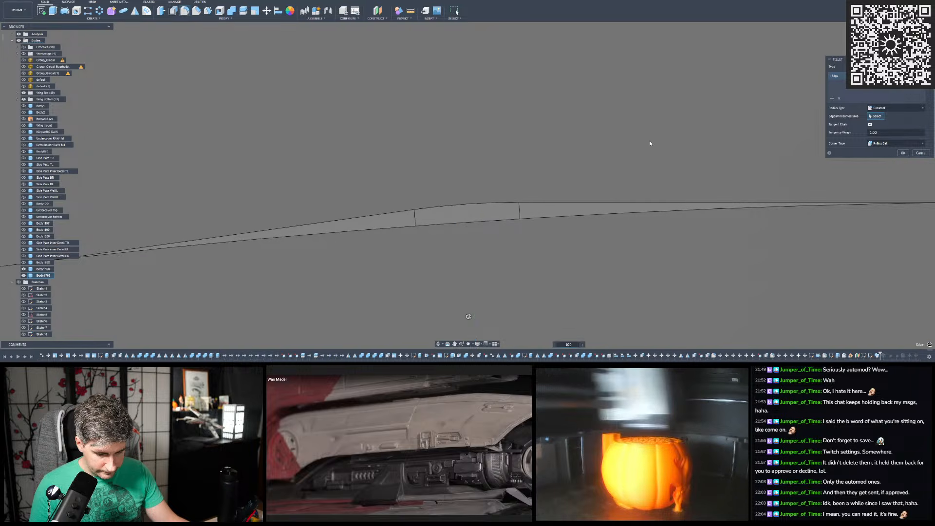
key(BackSpace)
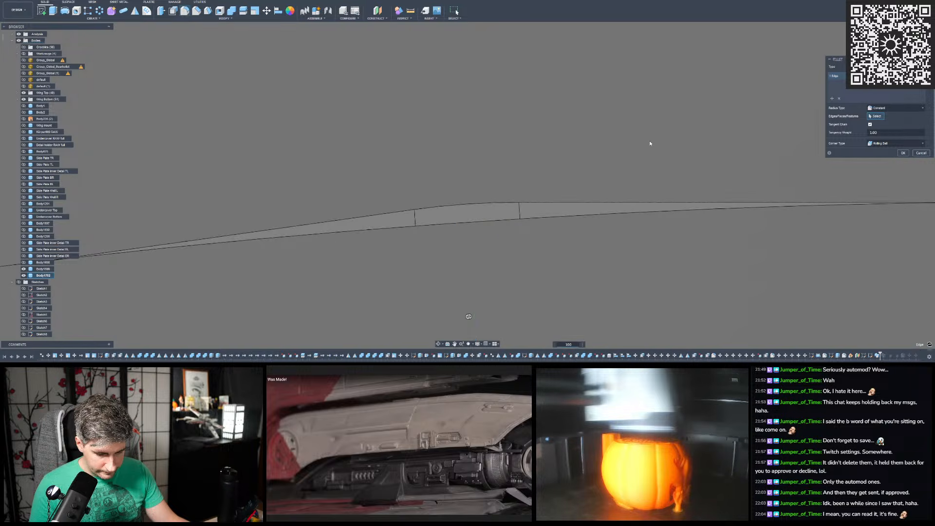
text(0)
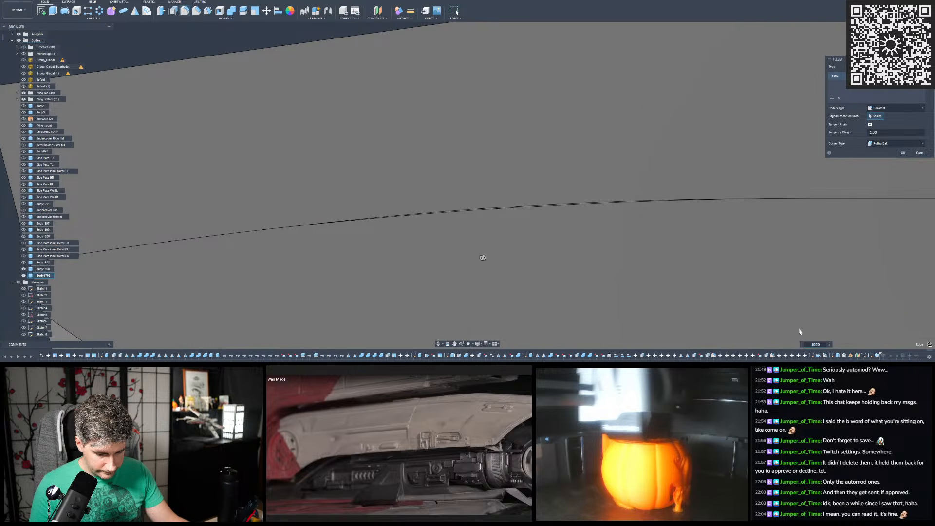
- Set the shallow corner's fillet radius to 1100 mm and check it against the curved body's edge
double_click(820, 344)
text(1200)
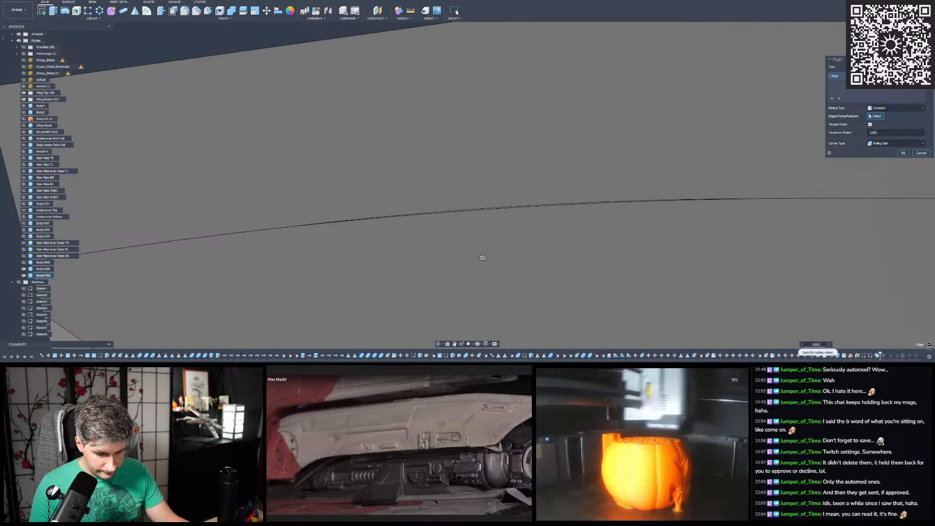
key(BackSpace)
key(BackSpace)
key(BackSpace)
text(100)
scroll(524, 222, up, 3)
scroll(493, 189, down, 5)
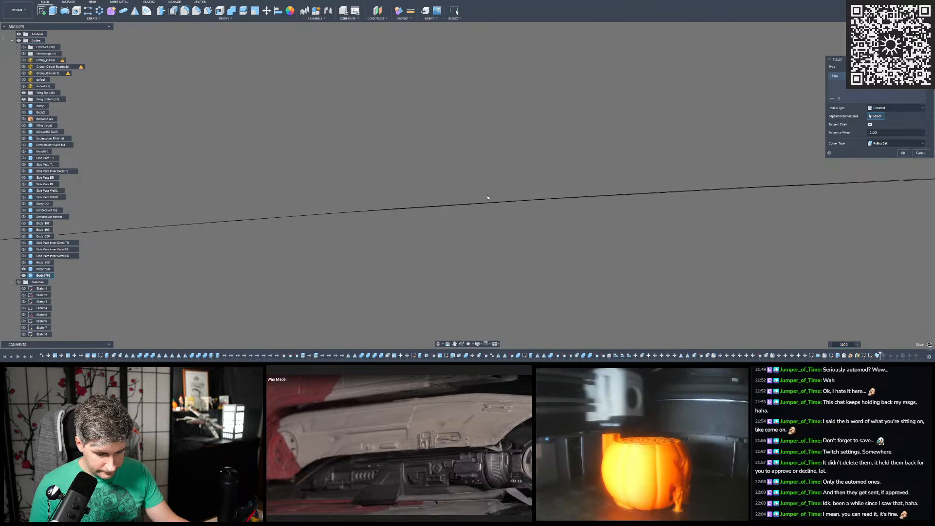
- Add a second selection set to the fillet containing the swept body's steeper inner corner edge at the far end
scroll(436, 158, down, 3)
shift+middle_drag(443, 156, 604, 163)
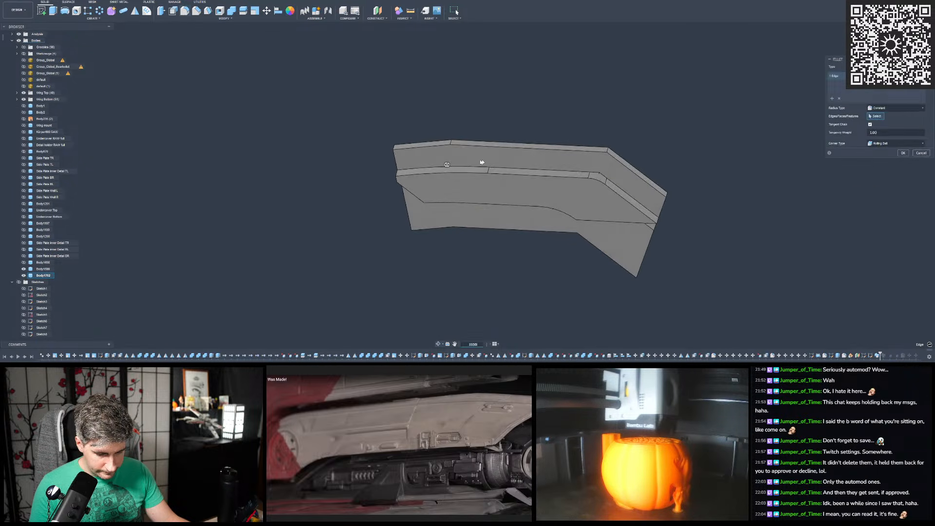
click(833, 99)
scroll(620, 168, up, 6)
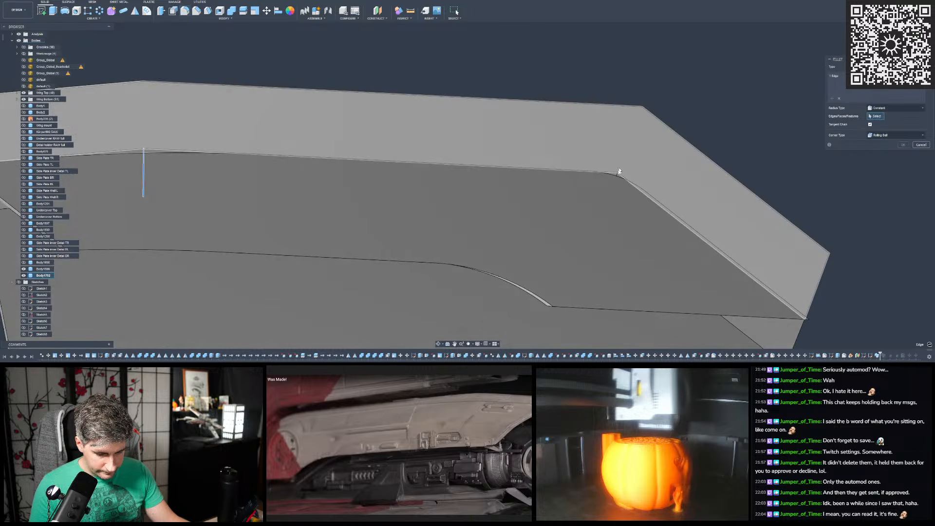
scroll(620, 169, up, 8)
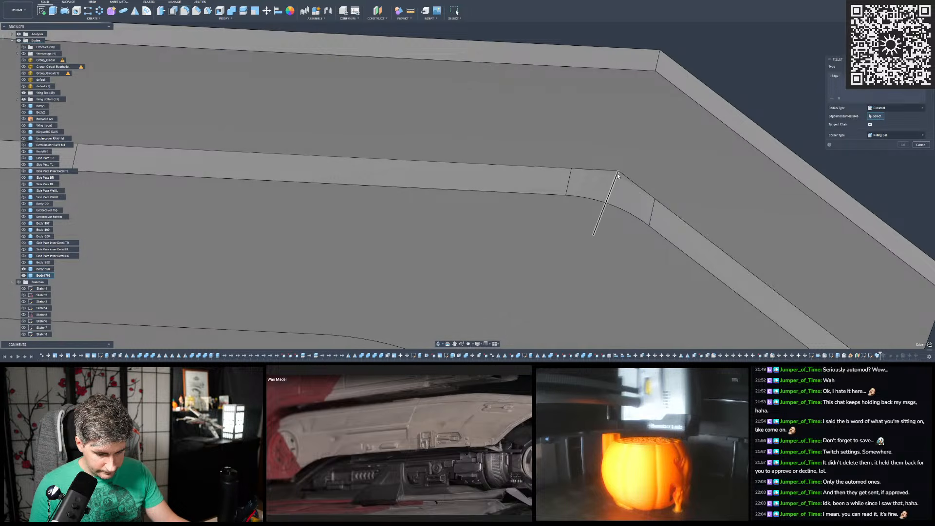
click(617, 176)
- Set the radius of the swept body's steeper inner corner fillet to 64 mm and finish the fillet
click(909, 44)
scroll(431, 134, down, 3)
scroll(561, 167, up, 7)
mouse_move(556, 163)
mouse_down()
mouse_move(546, 183)
mouse_move(547, 165)
mouse_up()
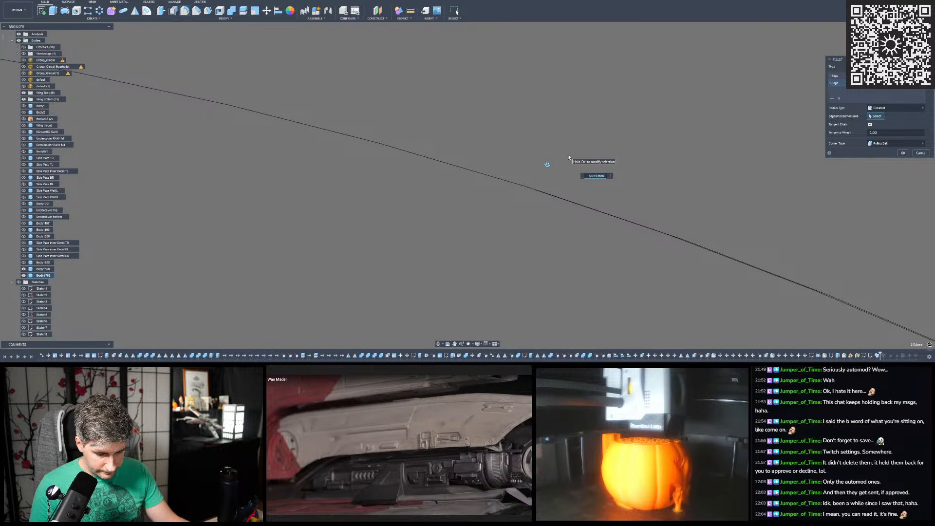
text(64)
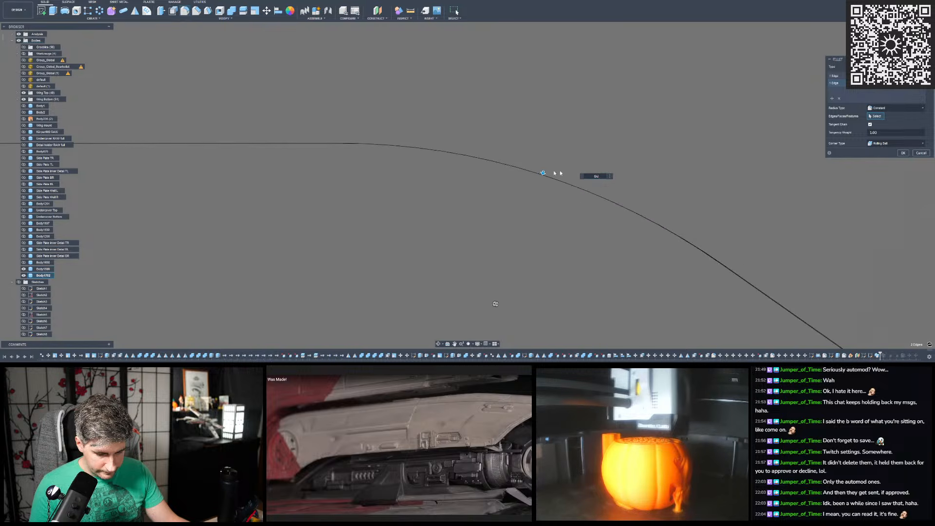
key(Return)
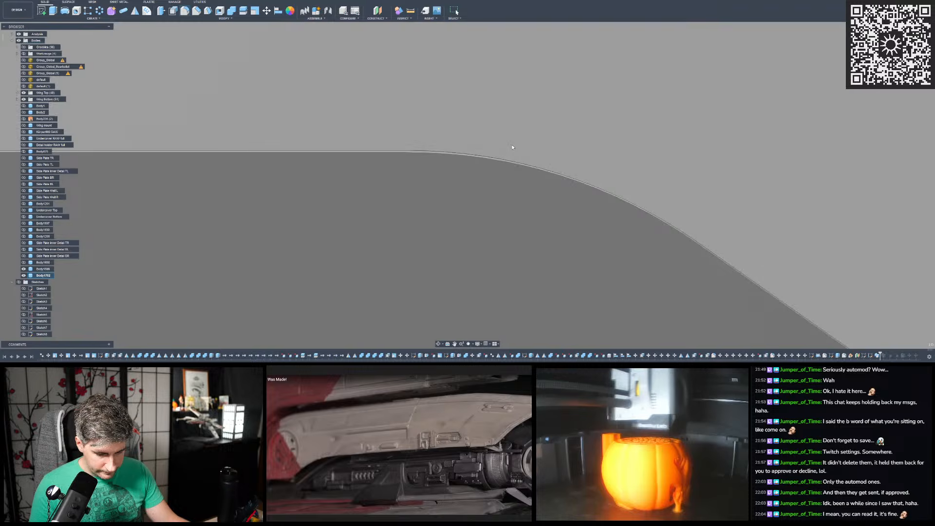
- Mirror the filleted swept body across the origin plane lying beside the curved body, as a new body
scroll(511, 144, down, 10)
shift+middle_drag(466, 142, 492, 111)
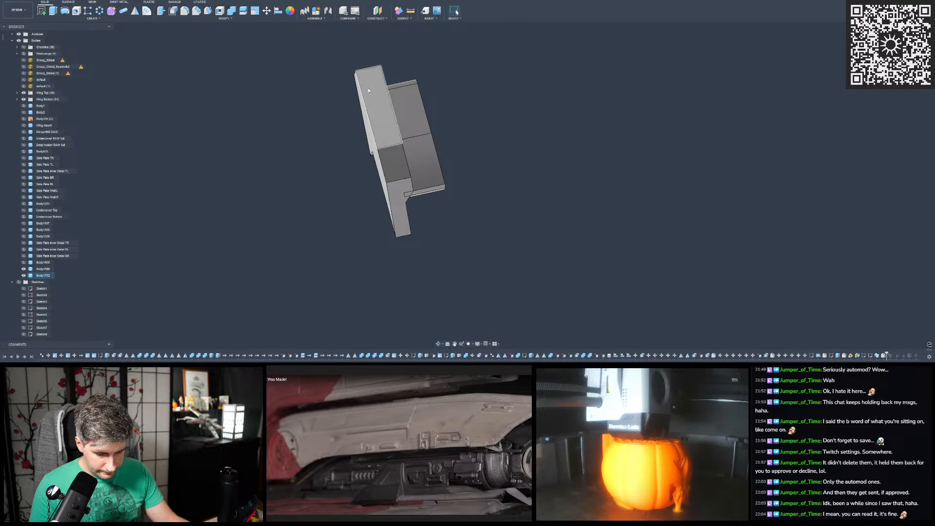
click(136, 15)
click(405, 107)
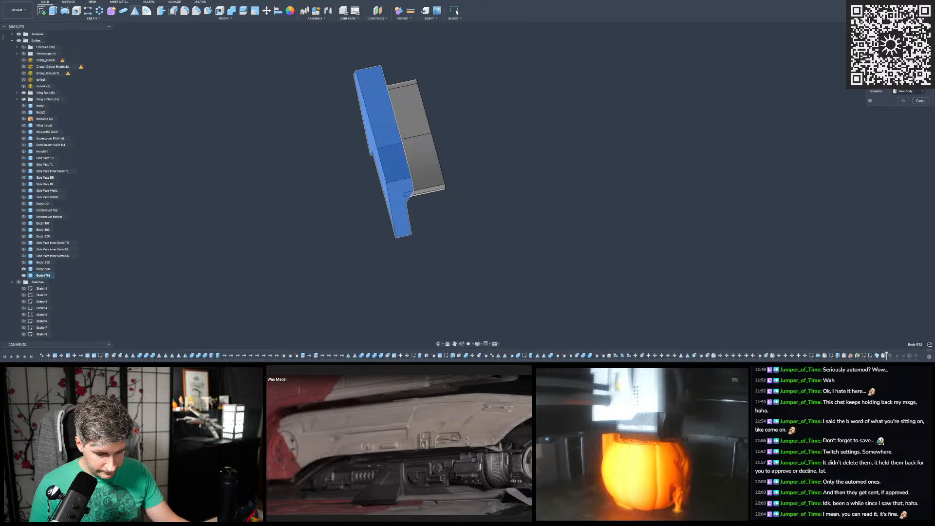
shift+middle_drag(545, 95, 511, 95)
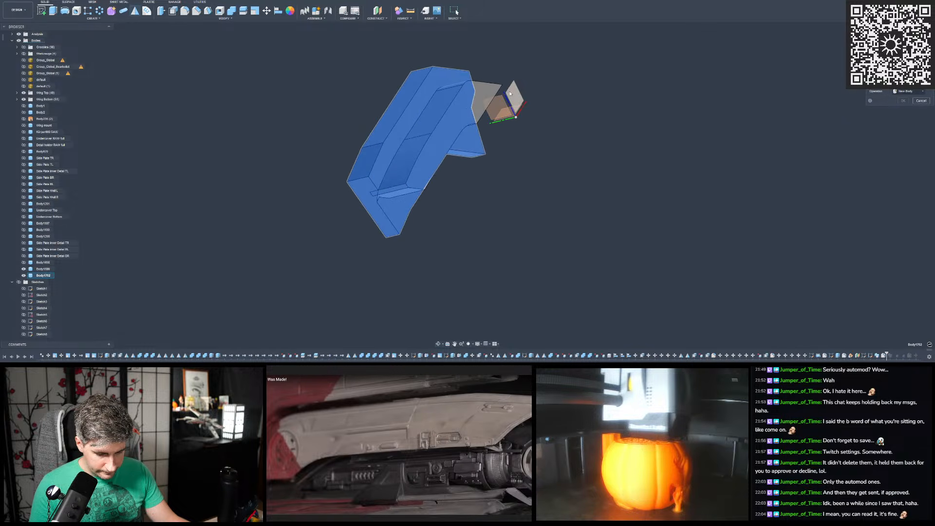
click(510, 93)
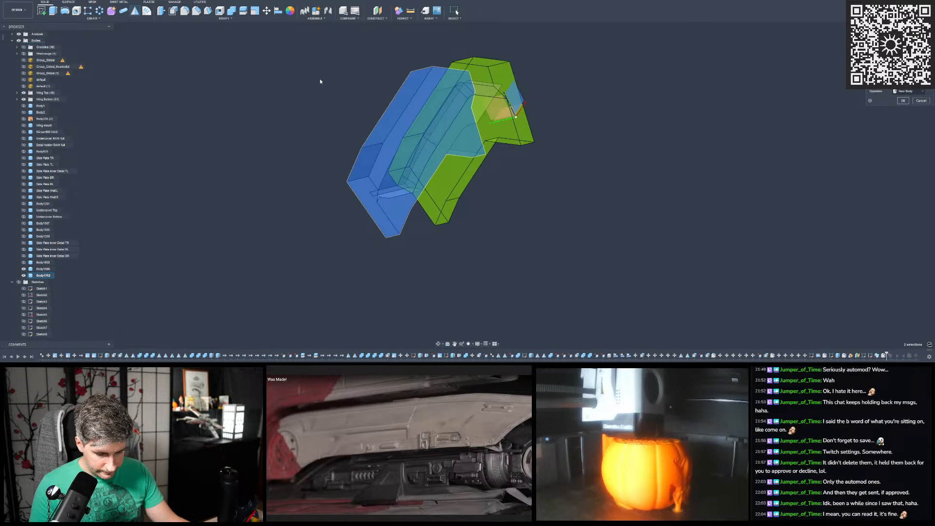
- Combine the bodies by cutting the swept body and its mirrored copy from the curved body
shift+middle_drag(323, 80, 367, 81)
click(232, 12)
click(410, 131)
click(429, 122)
click(385, 126)
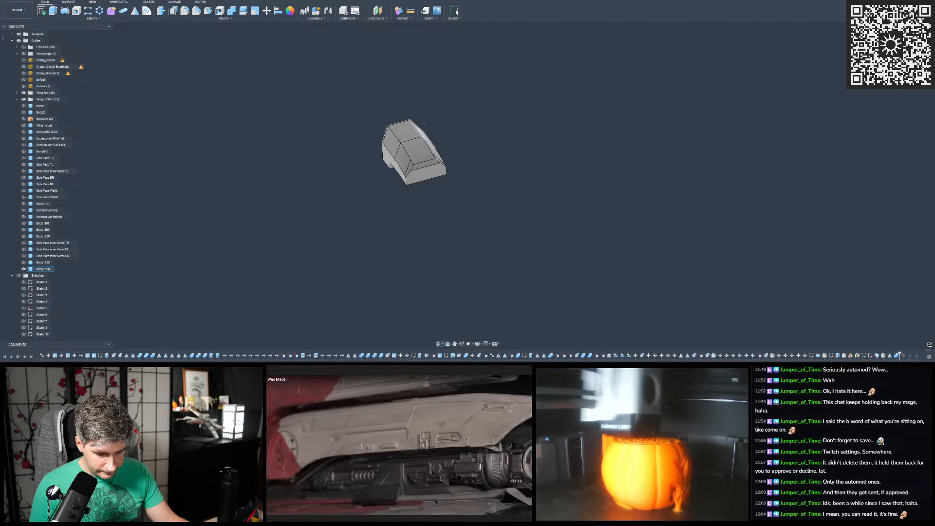
- Examine the cut body's sloped side faces, rounded corner and pointed ends from several angles
shift+middle_drag(422, 125, 400, 139)
scroll(550, 147, down, 4)
scroll(454, 152, up, 6)
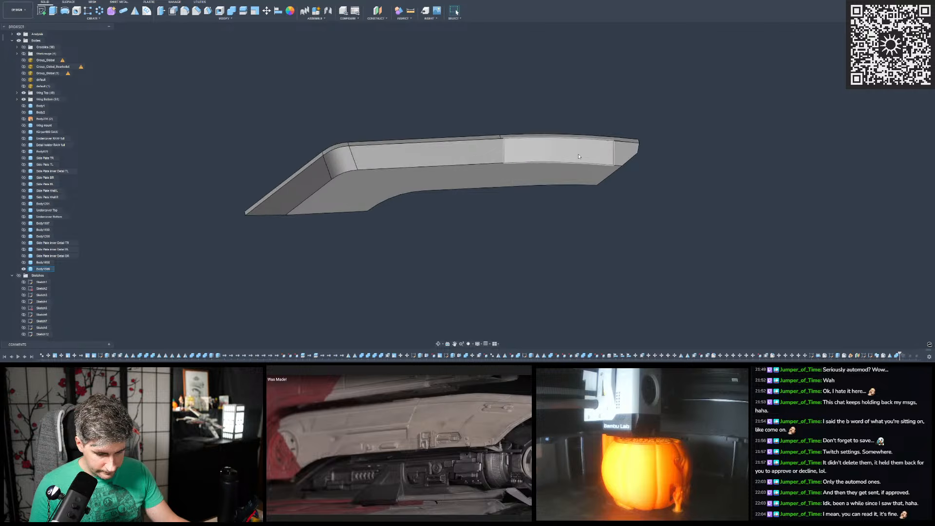
shift+middle_drag(548, 168, 438, 171)
shift+middle_drag(471, 123, 486, 148)
scroll(436, 191, down, 3)
scroll(407, 232, up, 3)
shift+middle_drag(406, 231, 378, 196)
scroll(398, 259, down, 3)
scroll(407, 190, up, 4)
scroll(378, 197, down, 3)
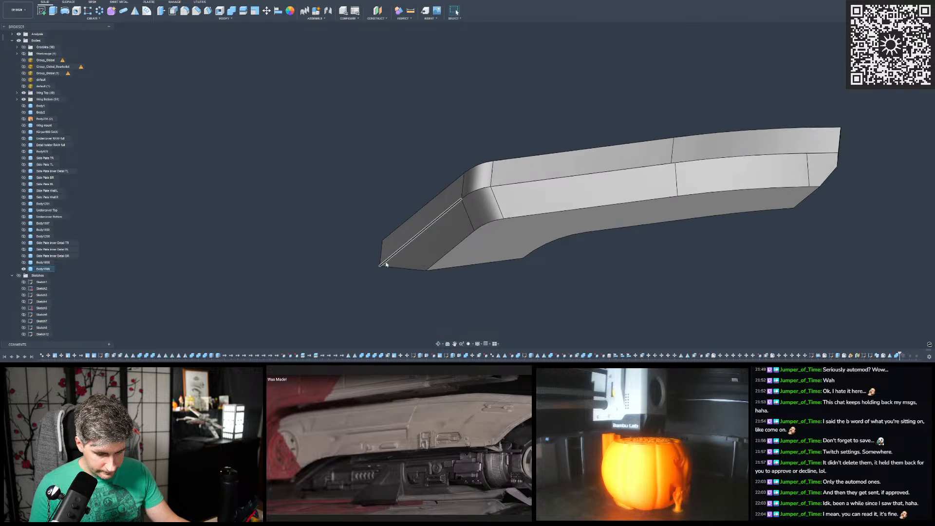
shift+middle_drag(439, 257, 476, 218)
scroll(211, 188, down, 3)
scroll(414, 206, up, 3)
scroll(415, 206, up, 2)
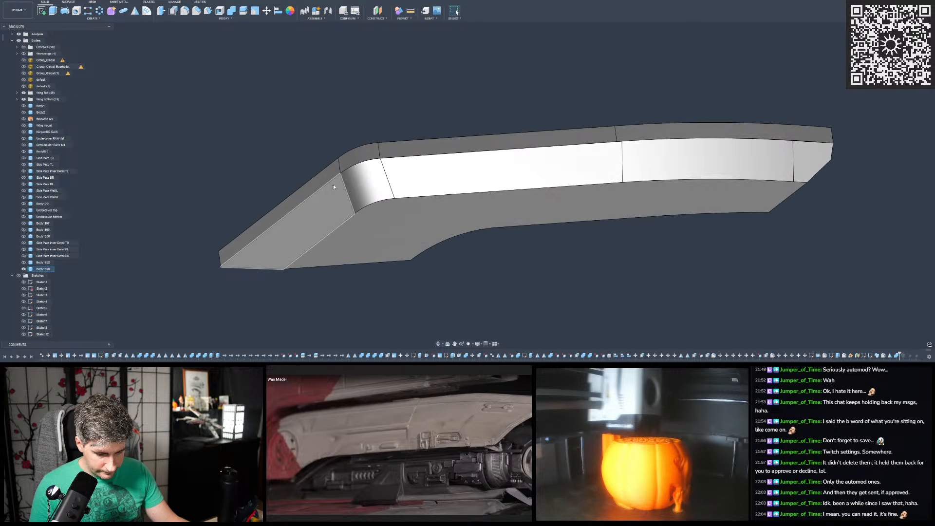
scroll(315, 167, down, 2)
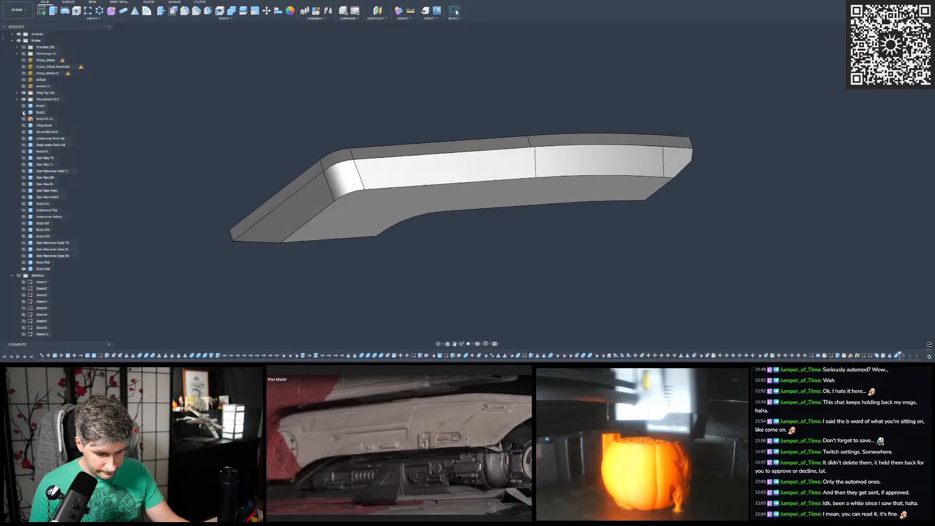
- Show the "default" scan mesh, select the cut body's end edge at the recess corner, and hide the body
click(23, 80)
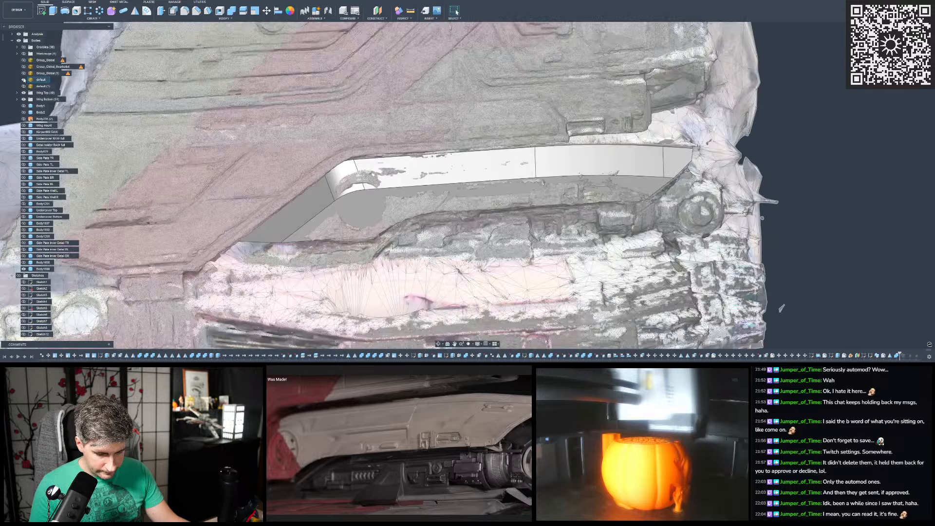
scroll(275, 278, up, 3)
scroll(327, 217, up, 1)
shift+middle_drag(327, 216, 286, 192)
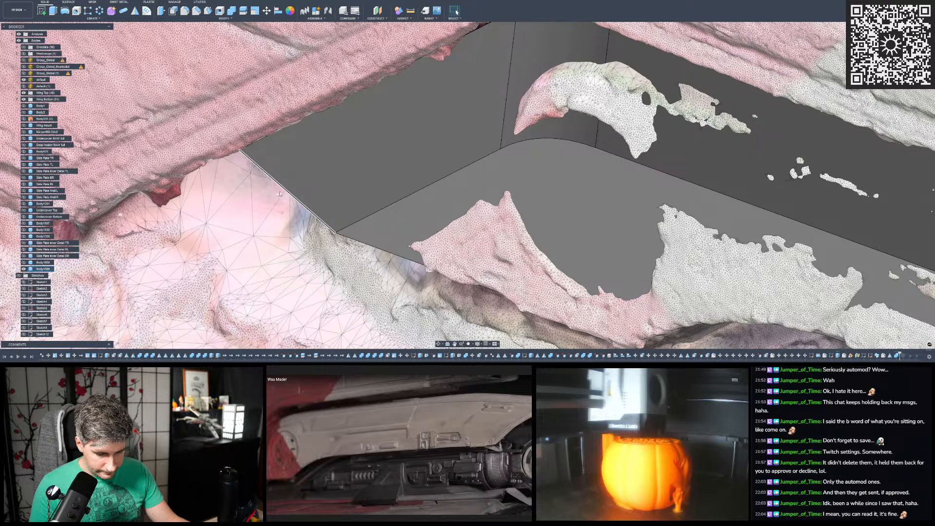
click(285, 193)
key(v)
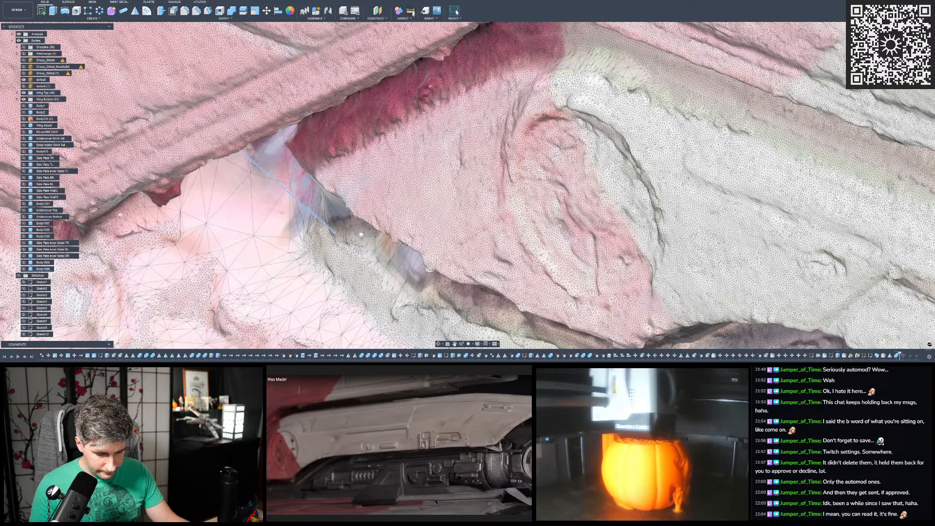
- Measure at the body's end edge against the scan surface near the recess corner
click(411, 11)
shift+middle_drag(297, 190, 242, 90)
click(298, 86)
scroll(298, 87, down, 4)
middle_drag(298, 87, 325, 193)
scroll(282, 204, down, 4)
scroll(279, 202, up, 3)
scroll(279, 202, up, 3)
scroll(325, 193, down, 4)
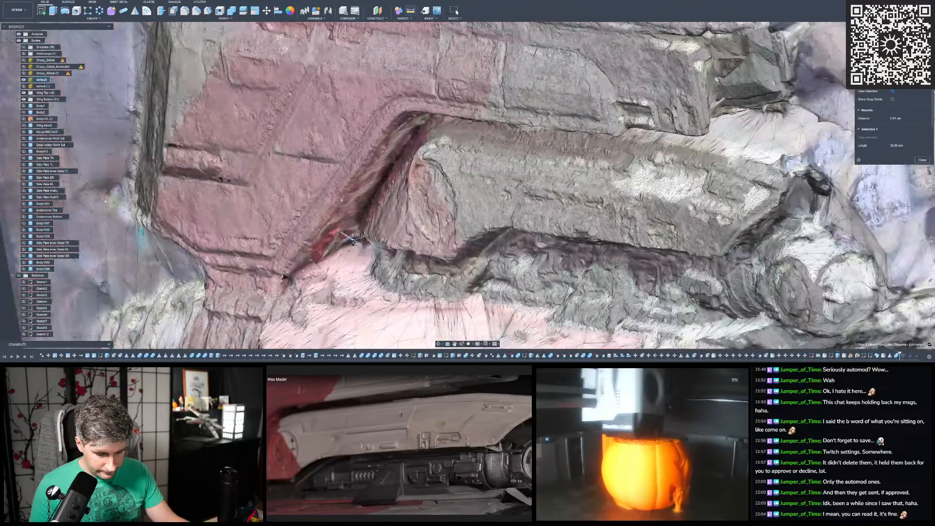
- Examine the scan's recess and sloped side panel around the measured corner, and end the measurement
scroll(361, 240, up, 5)
shift+middle_drag(361, 240, 501, 272)
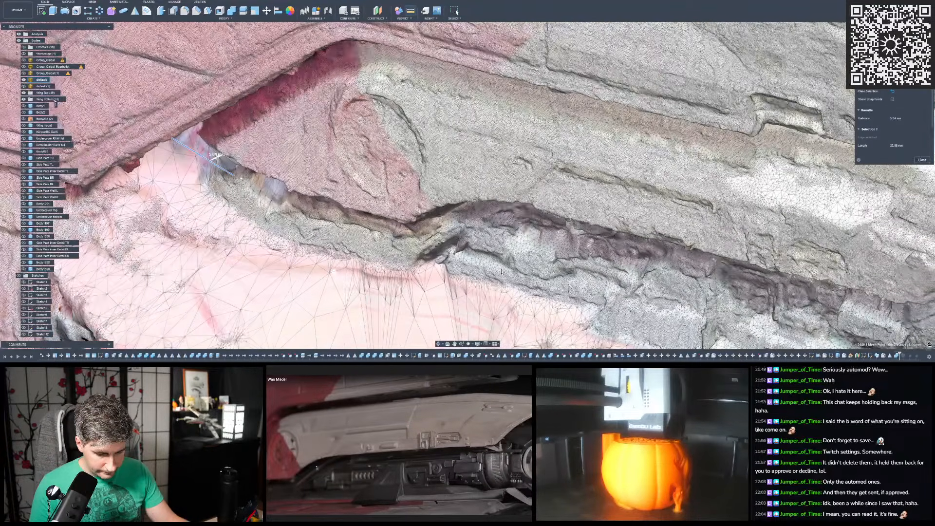
scroll(288, 145, down, 3)
scroll(265, 140, up, 4)
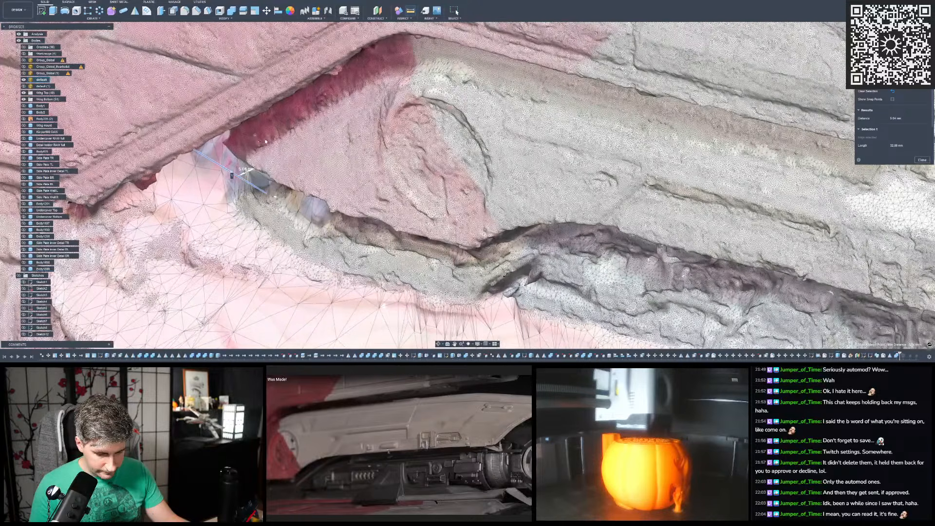
mouse_move(265, 141)
shift+middle_down()
mouse_move(336, 127)
mouse_move(261, 138)
mouse_move(278, 120)
mouse_move(267, 144)
shift+middle_up()
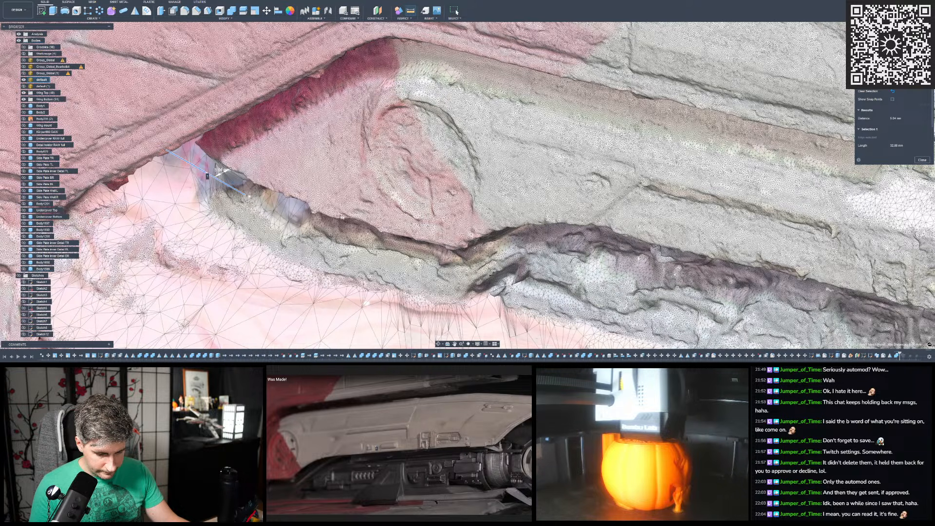
shift+middle_drag(376, 178, 380, 198)
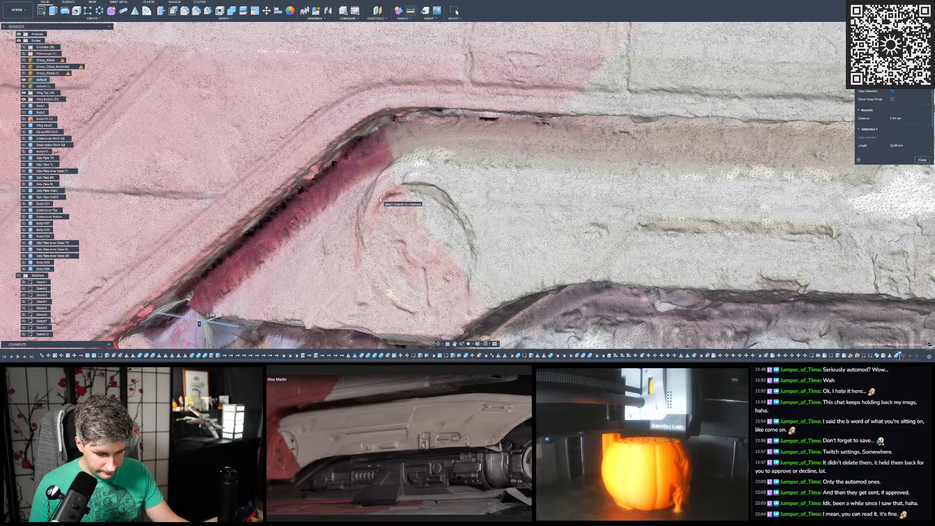
scroll(381, 199, down, 5)
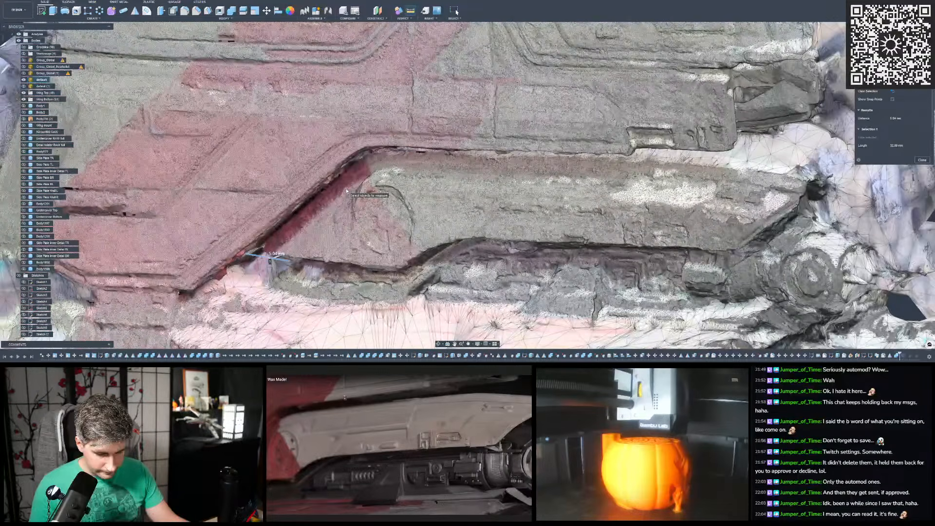
scroll(347, 191, down, 2)
scroll(389, 195, up, 4)
shift+middle_drag(397, 209, 310, 169)
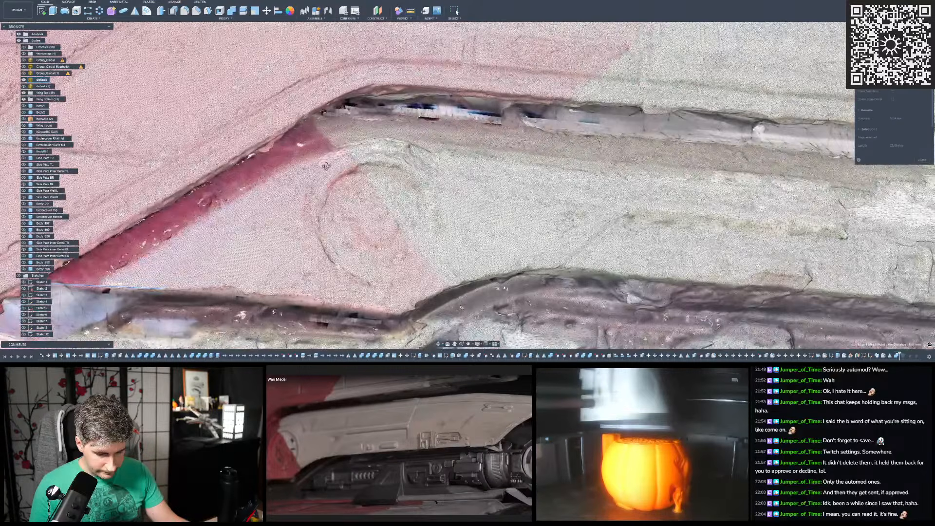
scroll(308, 170, down, 3)
scroll(308, 169, down, 1)
key(Escape)
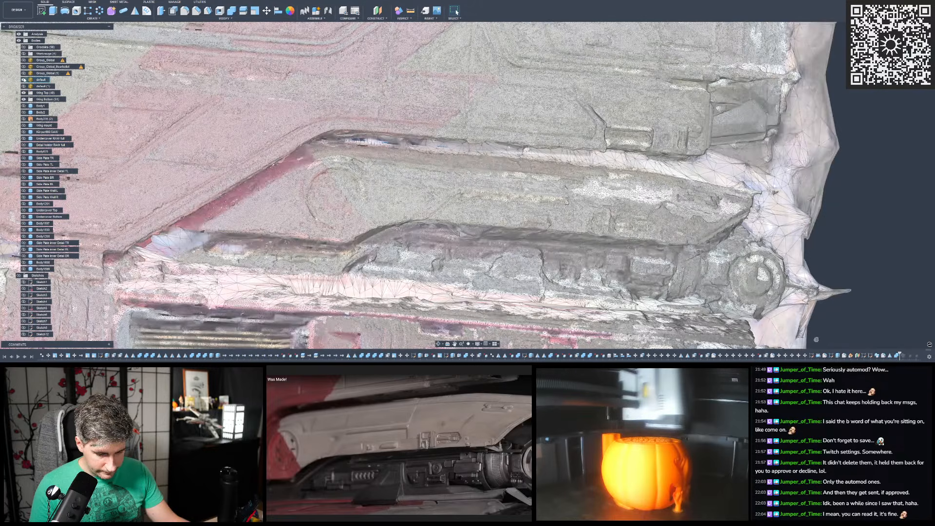
- Hide the "default" scan mesh, show the cut body again and view it straight from the side
click(23, 80)
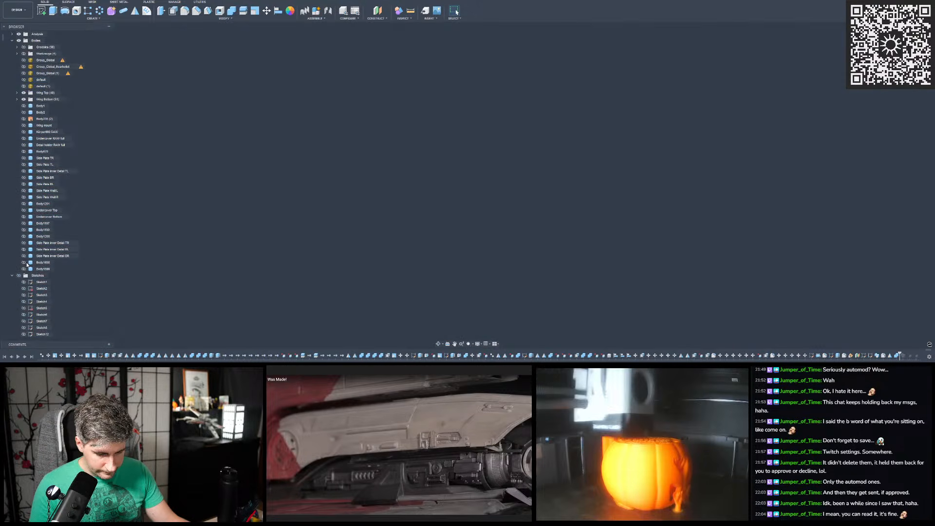
click(24, 268)
shift+middle_drag(254, 200, 570, 150)
click(904, 48)
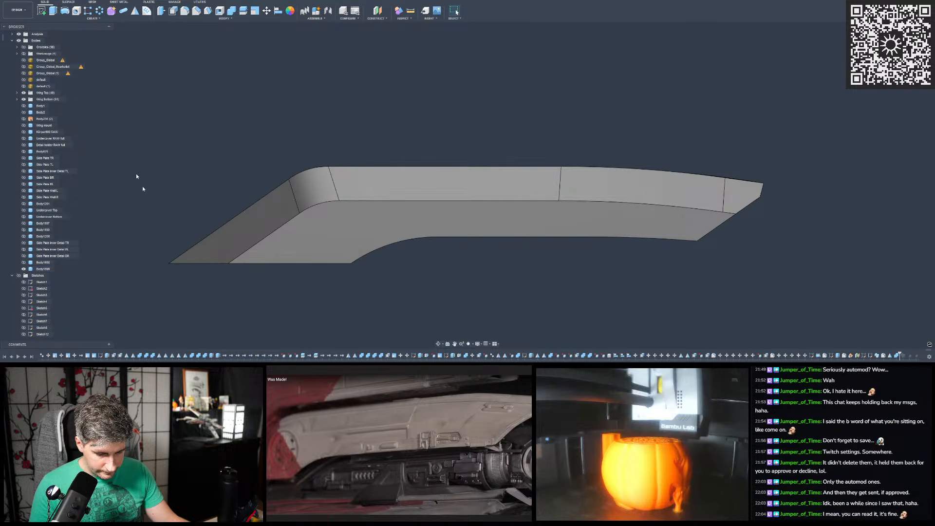
- Show the scan mesh again and select the body's three long sloped side faces to highlight them against it
click(24, 80)
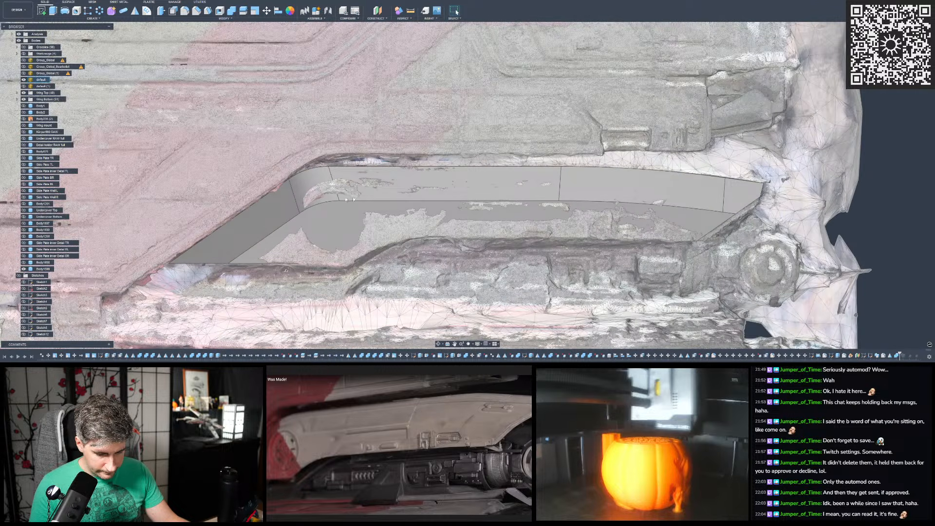
scroll(443, 221, down, 2)
scroll(621, 211, up, 5)
click(711, 181)
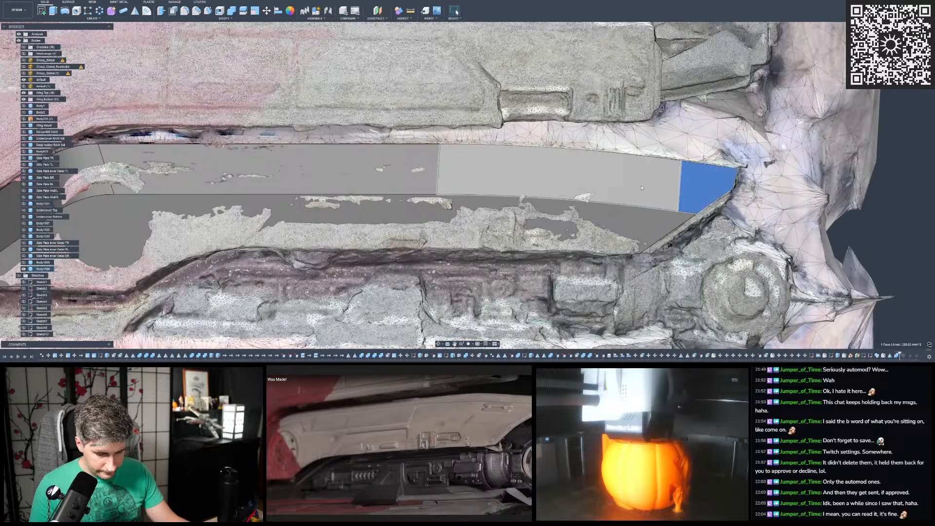
shift+click(560, 175)
shift+click(273, 171)
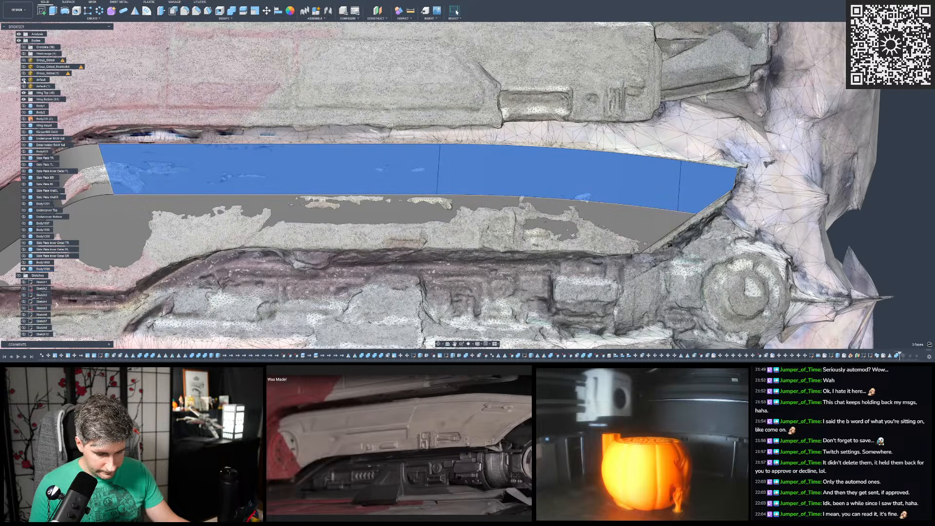
click(24, 80)
click(24, 80)
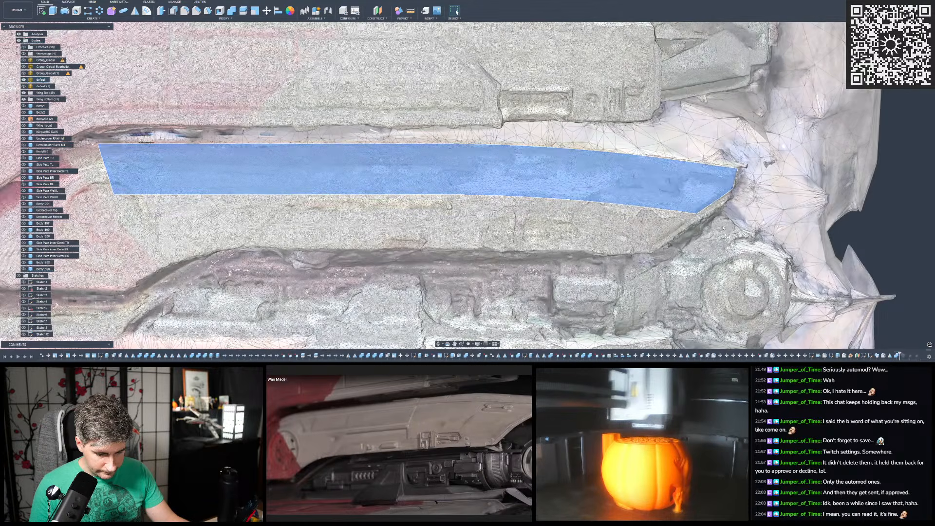
- Compare the highlighted sloped faces with the scanned panel along its length and from its pointed end
shift+middle_drag(799, 215, 444, 225)
scroll(462, 222, up, 3)
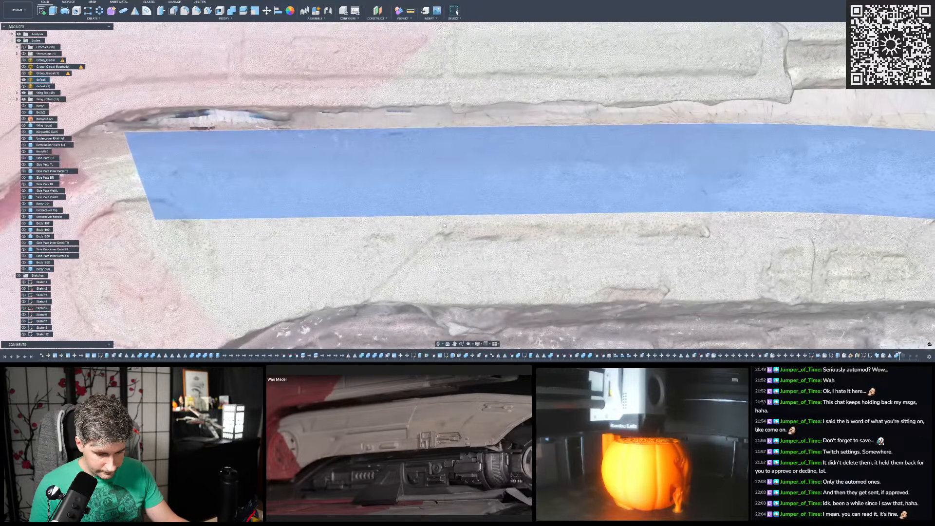
scroll(441, 219, down, 3)
shift+middle_drag(276, 251, 582, 242)
scroll(574, 241, up, 5)
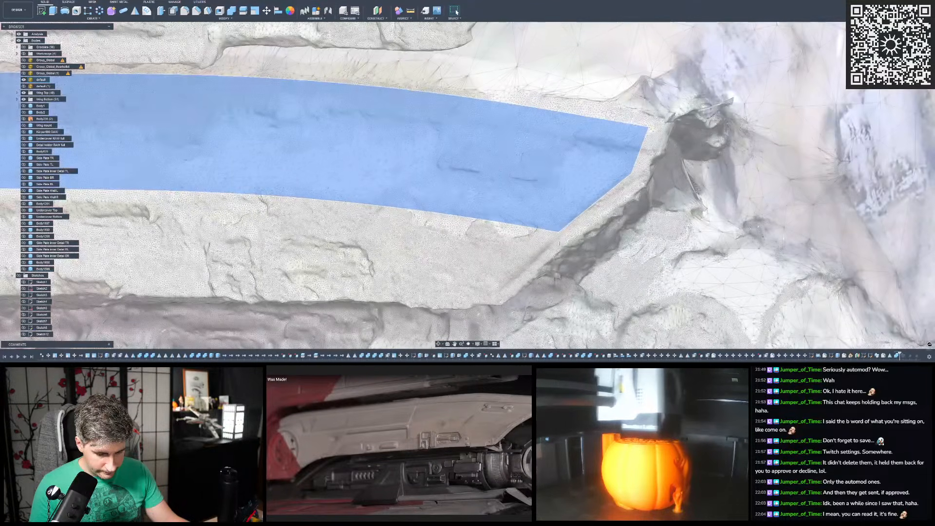
scroll(520, 272, up, 2)
shift+middle_drag(503, 273, 370, 258)
scroll(560, 270, down, 3)
shift+middle_drag(560, 270, 337, 166)
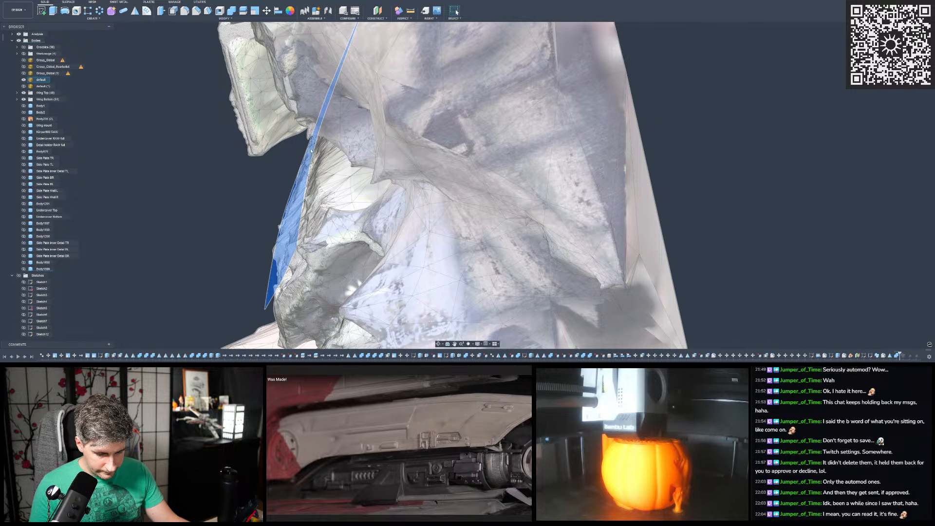
mouse_move(322, 204)
shift+middle_down()
mouse_move(397, 197)
mouse_move(323, 200)
shift+middle_up()
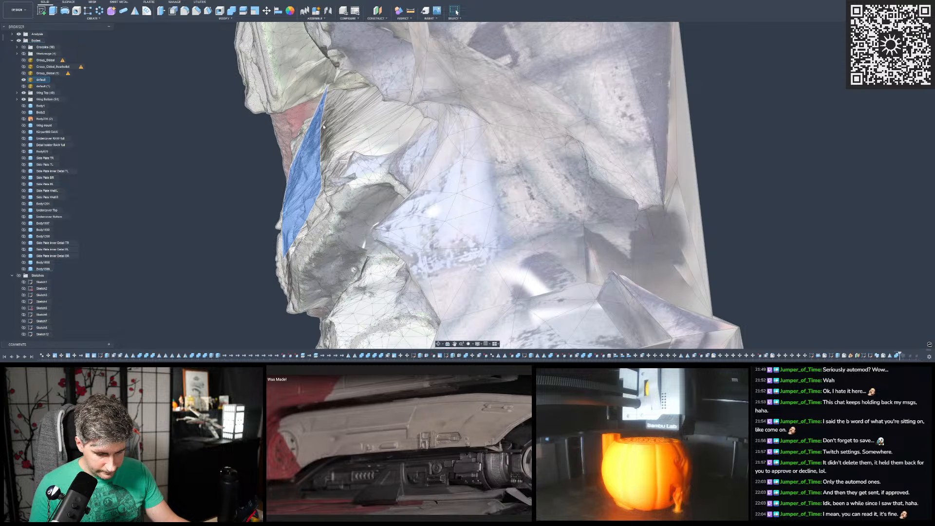
shift+middle_drag(345, 170, 404, 195)
scroll(404, 204, down, 5)
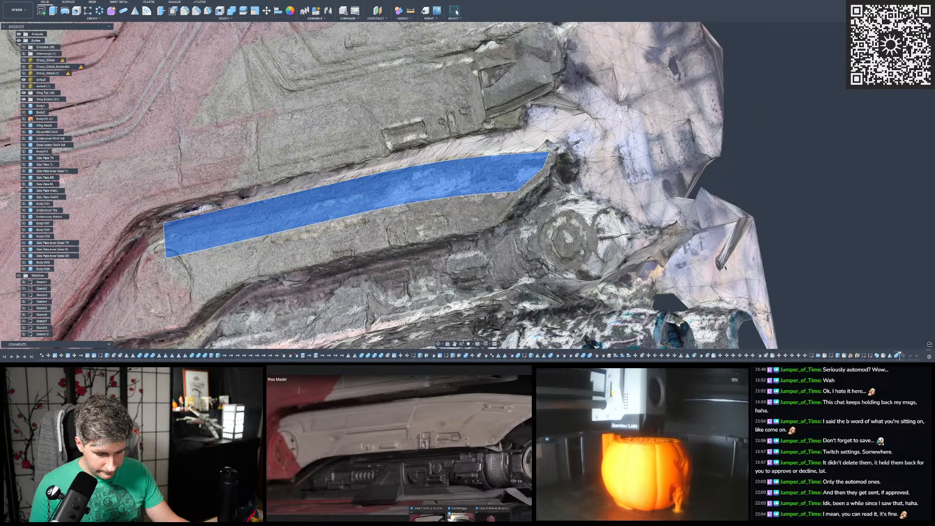
key(super+d)
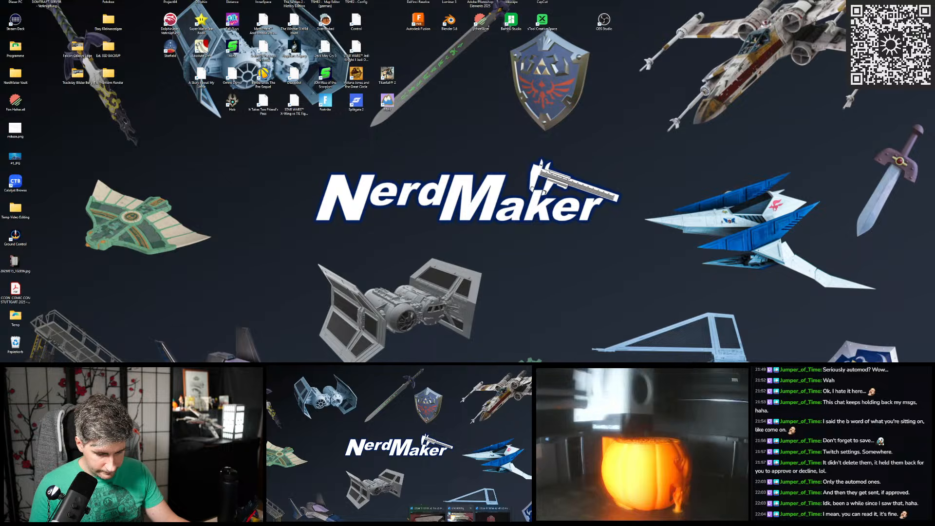
key(super+d)
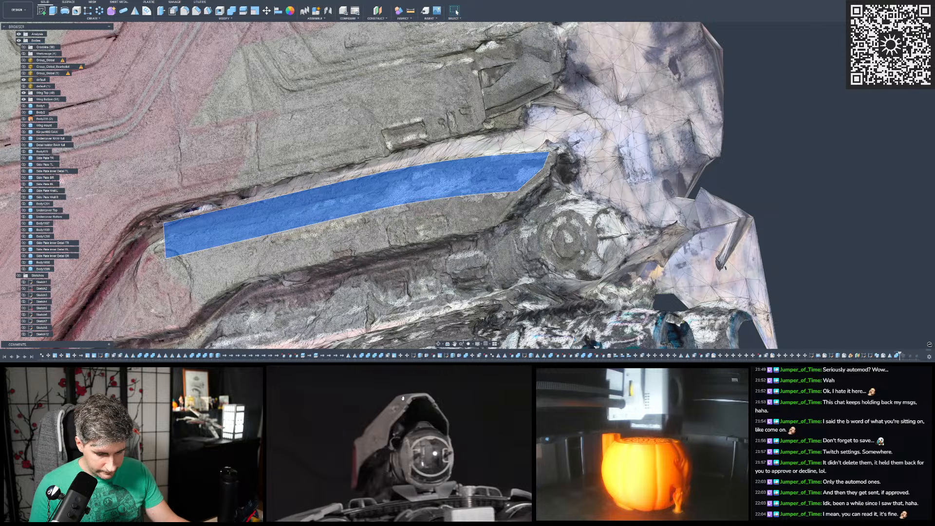
shift+middle_drag(538, 221, 539, 220)
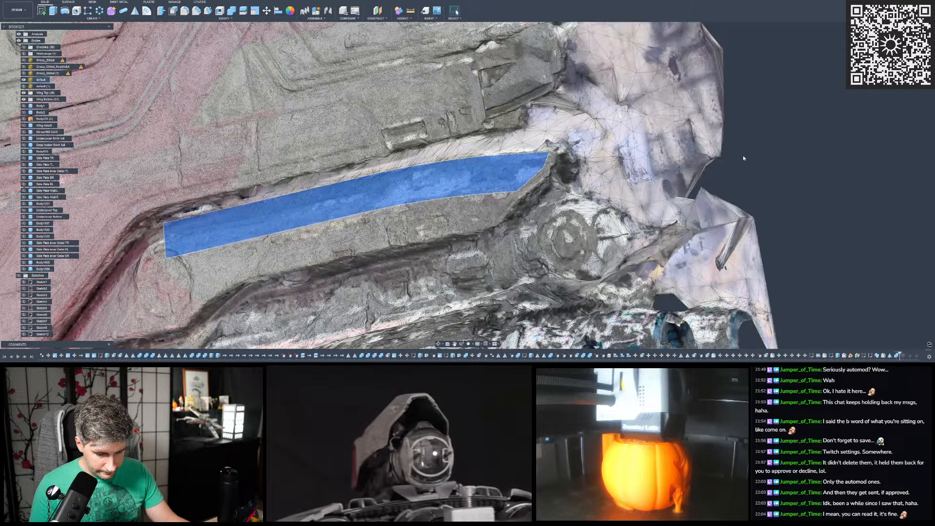
- Deselect the sloped faces, hide the "default" scan mesh and show the cut body on its own
scroll(744, 156, down, 3)
scroll(576, 171, up, 3)
shift+middle_drag(576, 171, 346, 188)
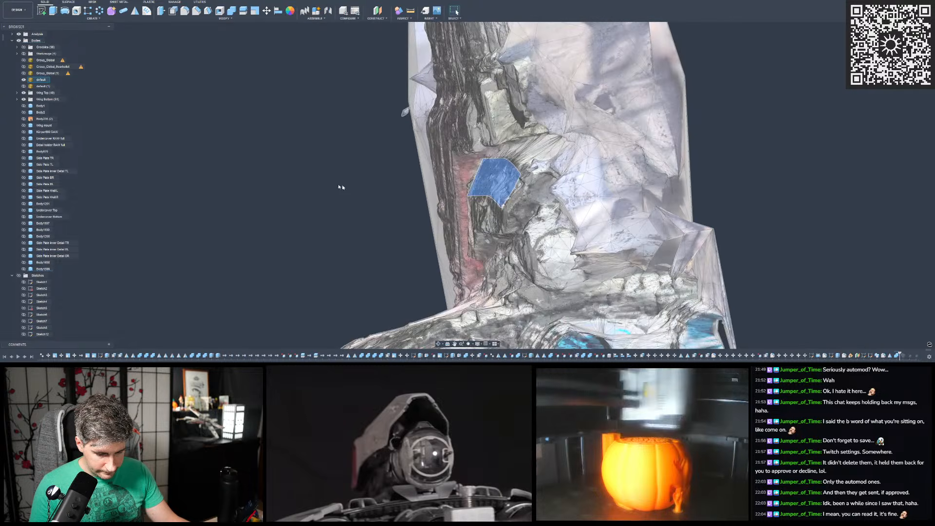
click(346, 188)
click(24, 80)
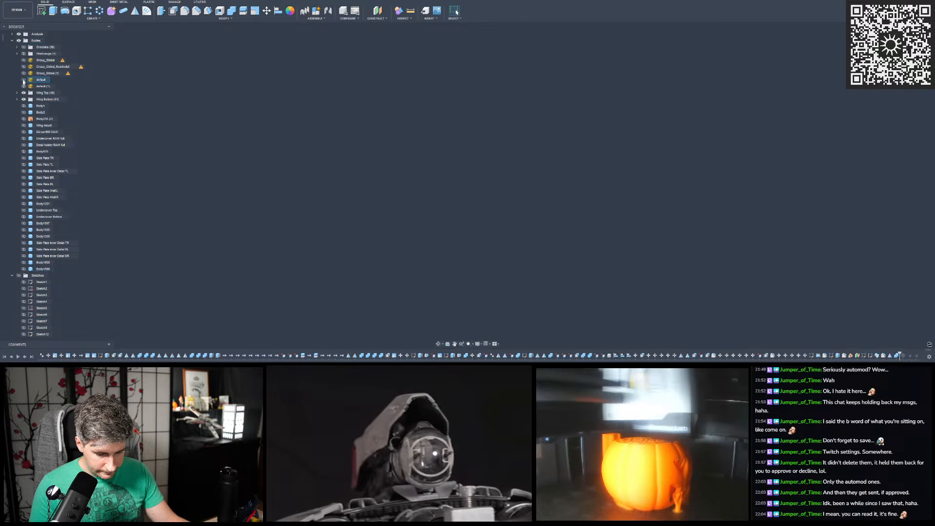
click(23, 269)
- Examine the cut body from its end, inside and outside, following the sloped side faces and the rounded corner
shift+middle_drag(311, 220, 501, 168)
click(909, 44)
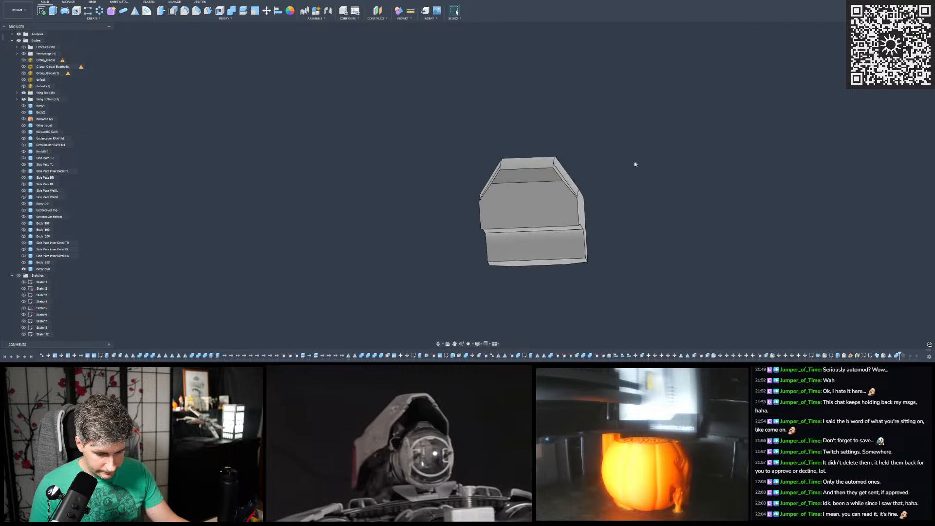
scroll(503, 178, up, 4)
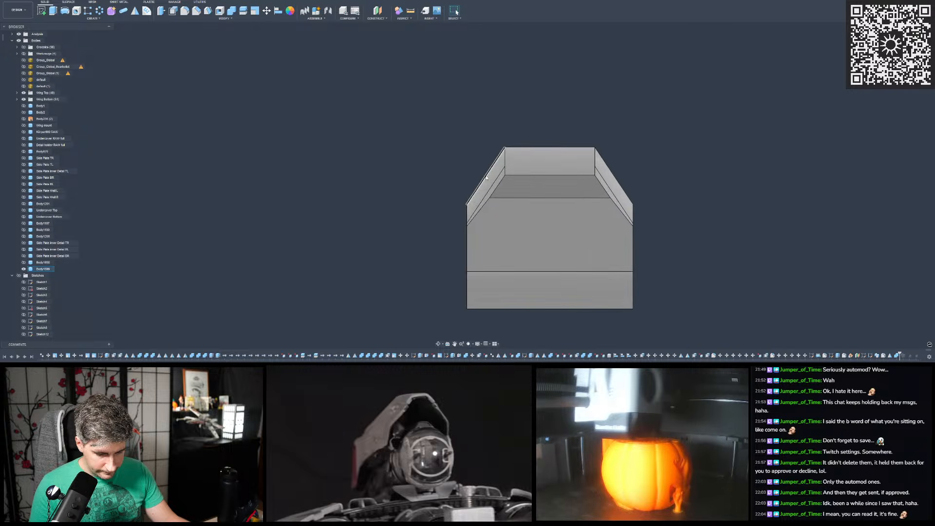
shift+middle_drag(484, 189, 597, 223)
scroll(597, 223, down, 4)
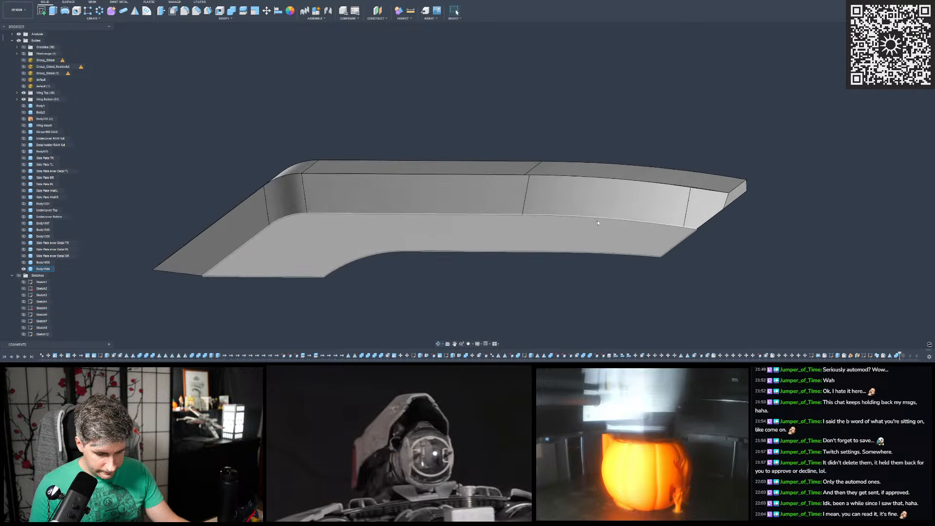
shift+middle_drag(461, 232, 411, 174)
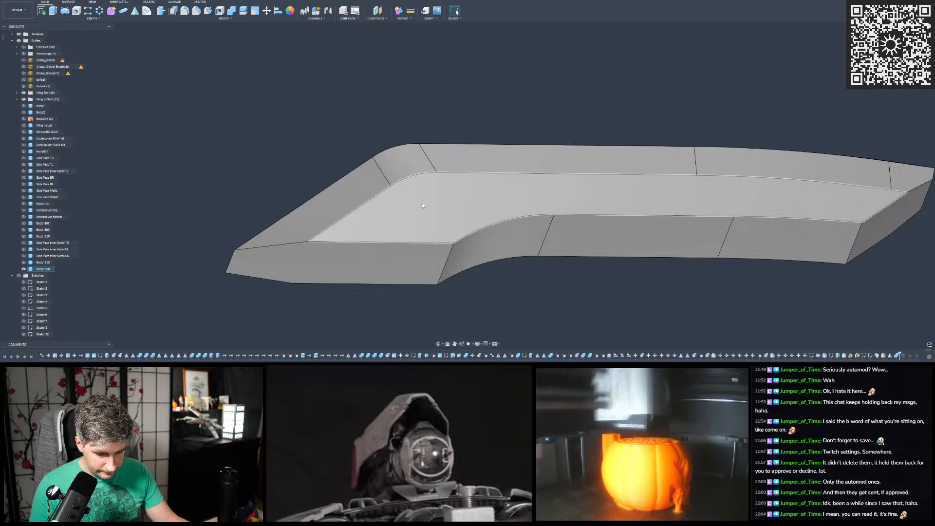
shift+middle_drag(428, 198, 415, 222)
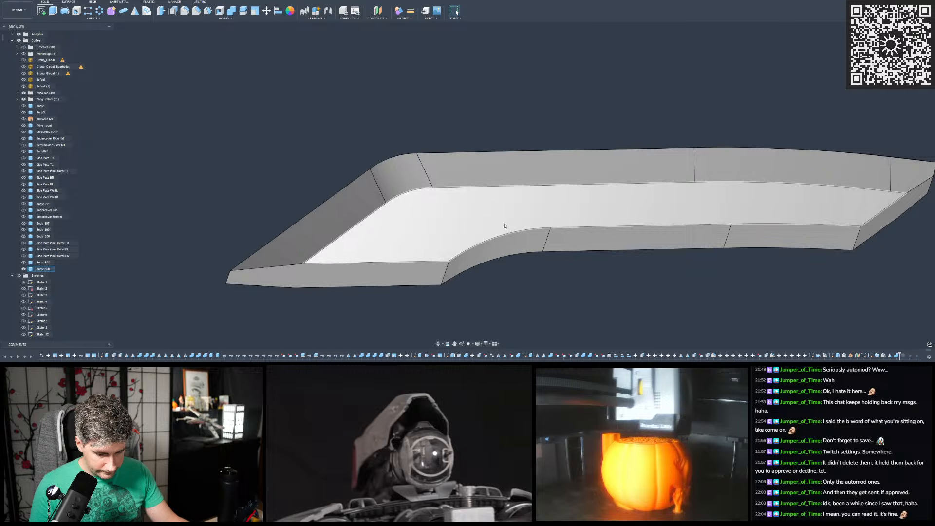
shift+middle_drag(484, 218, 416, 193)
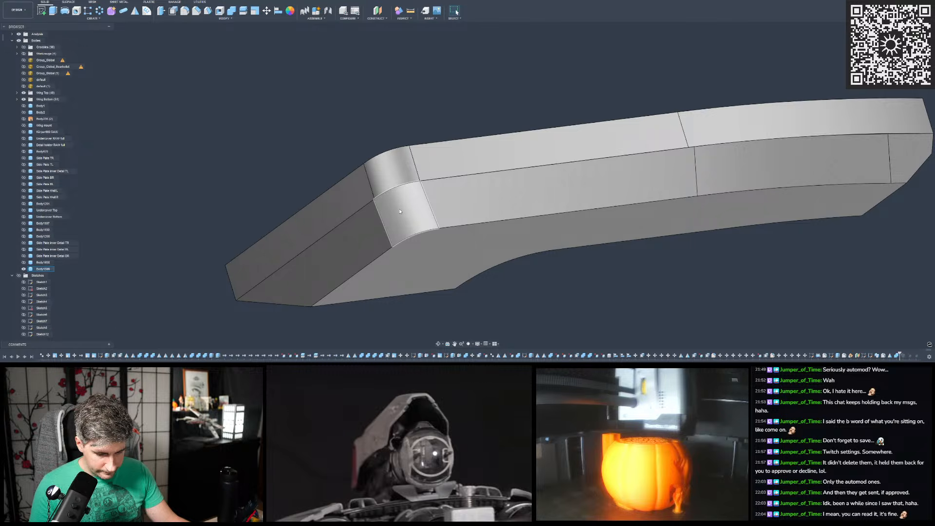
shift+middle_drag(370, 255, 320, 130)
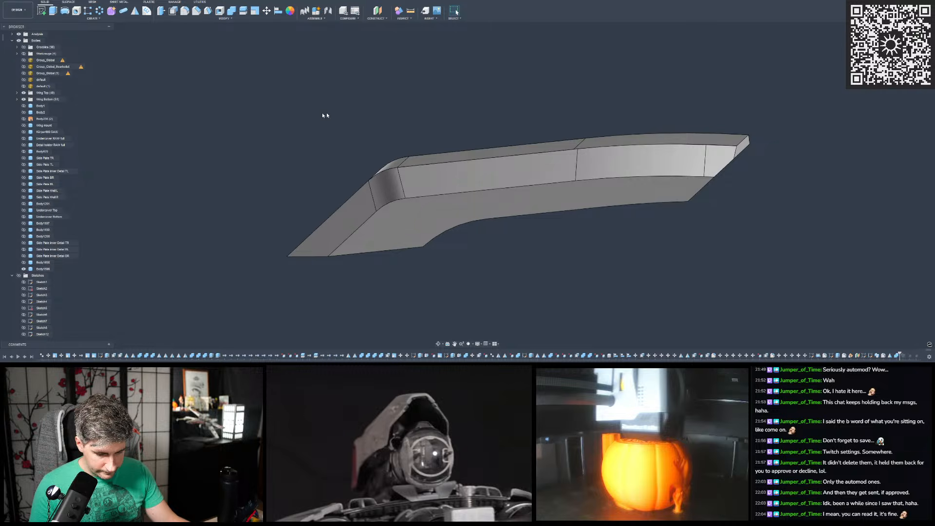
- Save the design as a new version, keeping the suggested version description
click(18, 2)
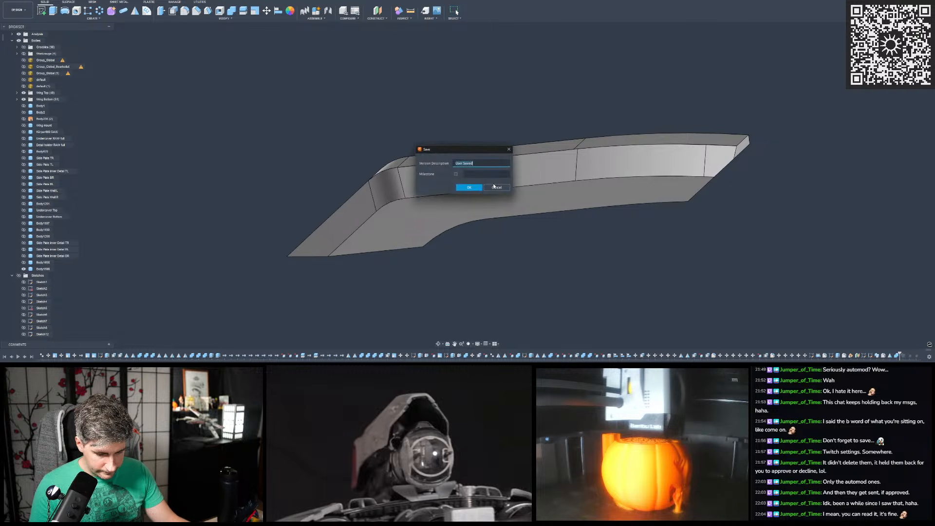
click(471, 188)
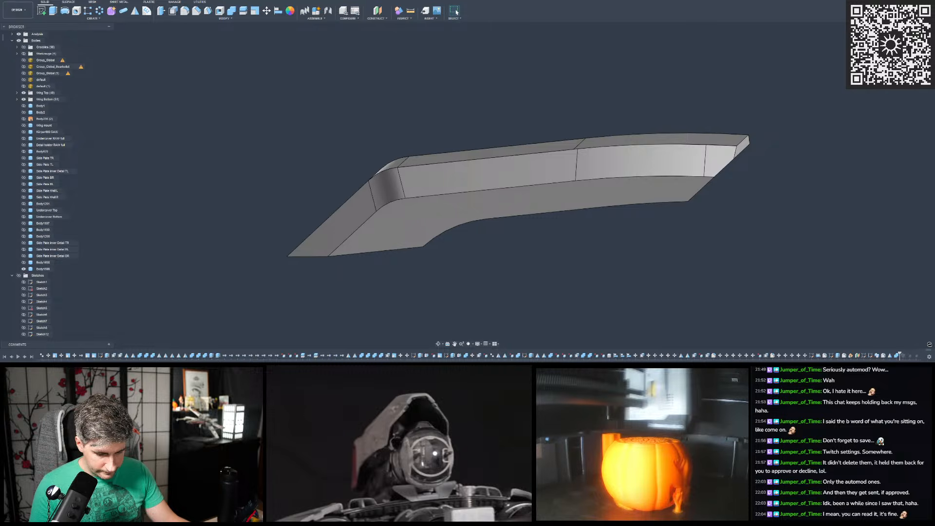
scroll(430, 189, down, 2)
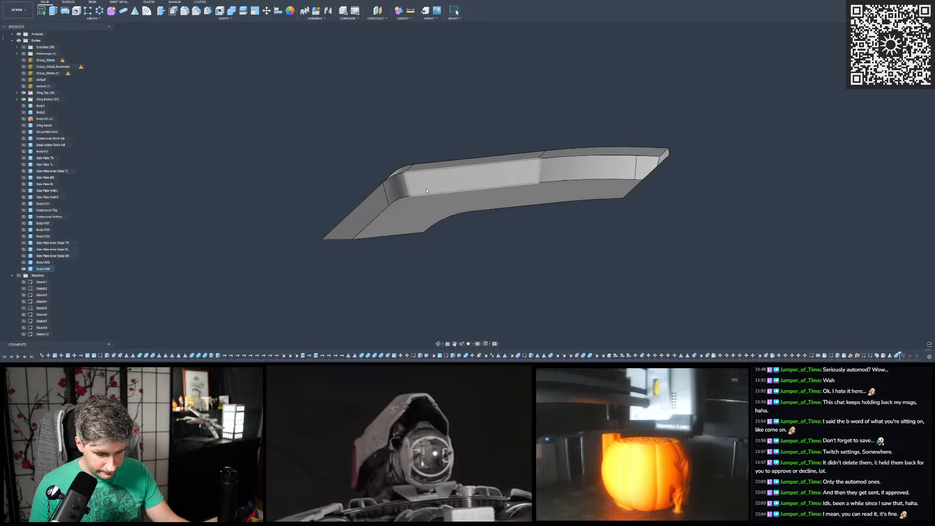
scroll(430, 189, up, 1)
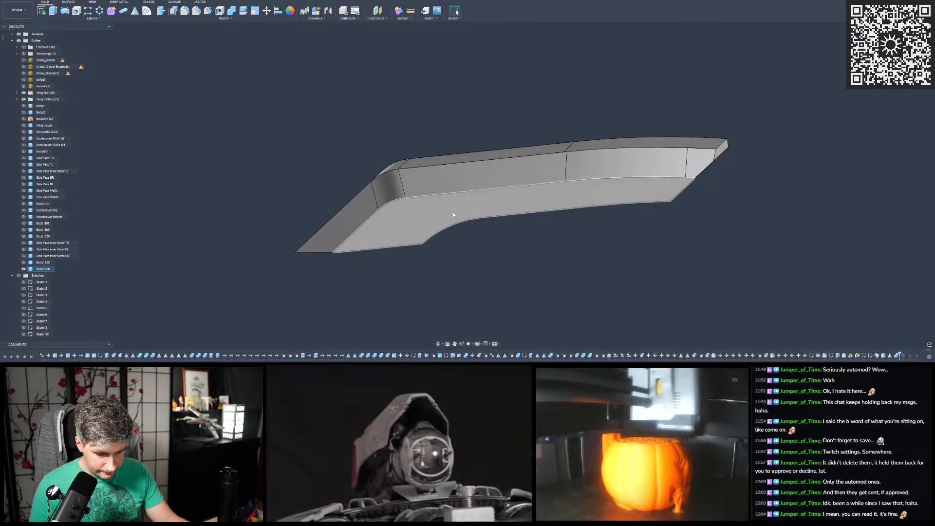
- Start a sketch on the flat, pointed face beside the cut body's inner curve
scroll(463, 196, up, 5)
shift+middle_drag(479, 167, 525, 190)
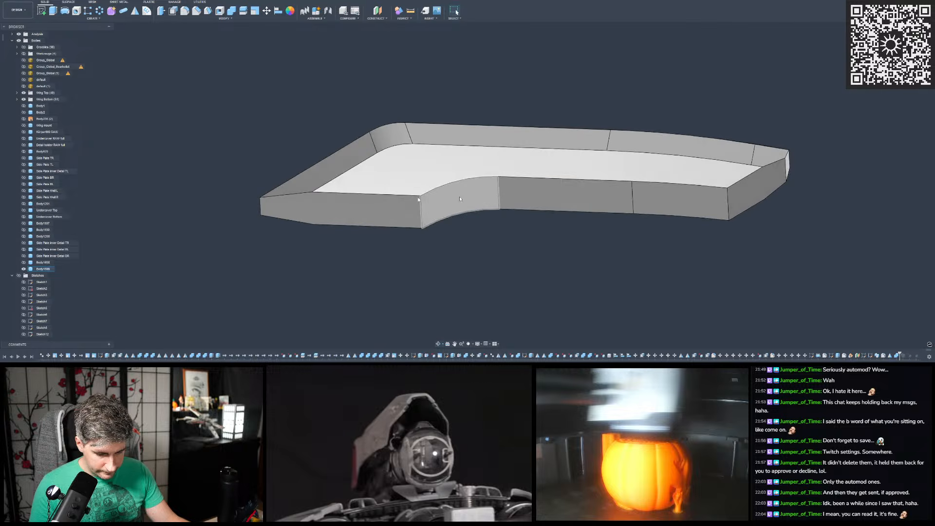
scroll(295, 171, up, 3)
click(42, 10)
click(385, 221)
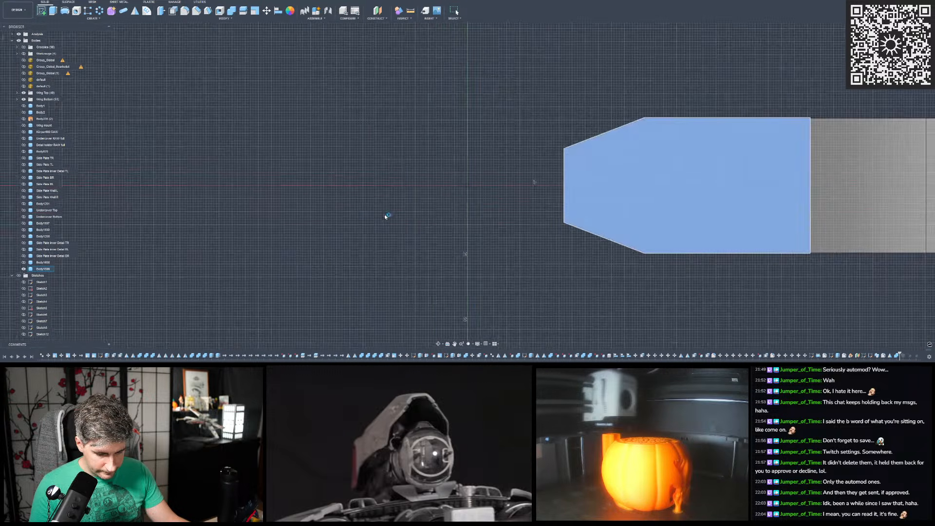
scroll(465, 194, up, 2)
shift+middle_drag(408, 169, 426, 190)
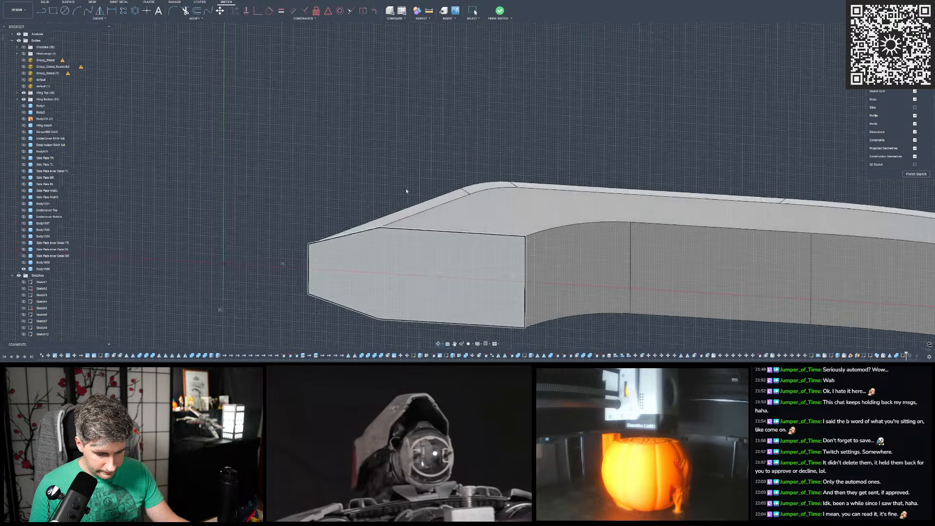
scroll(425, 190, down, 2)
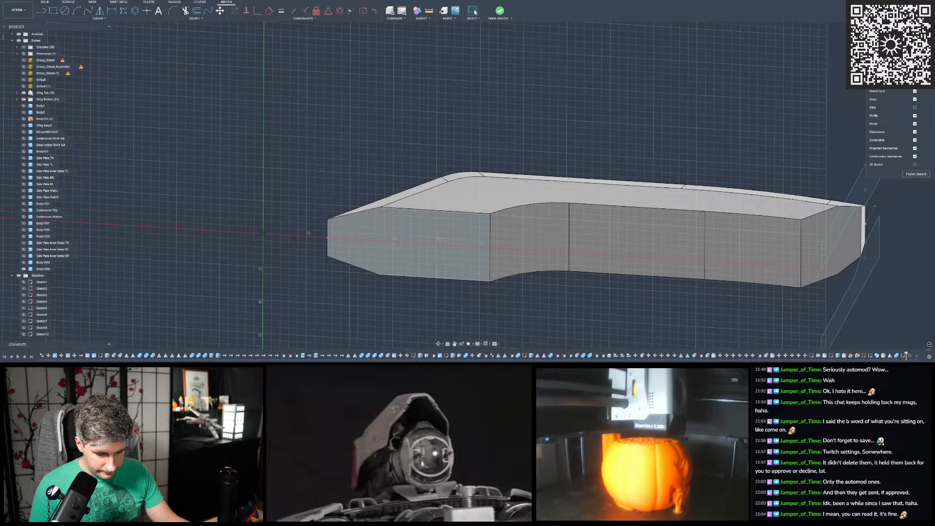
- Show the "default" scan mesh again and compare the body's pointed end with the scanned recess
click(24, 79)
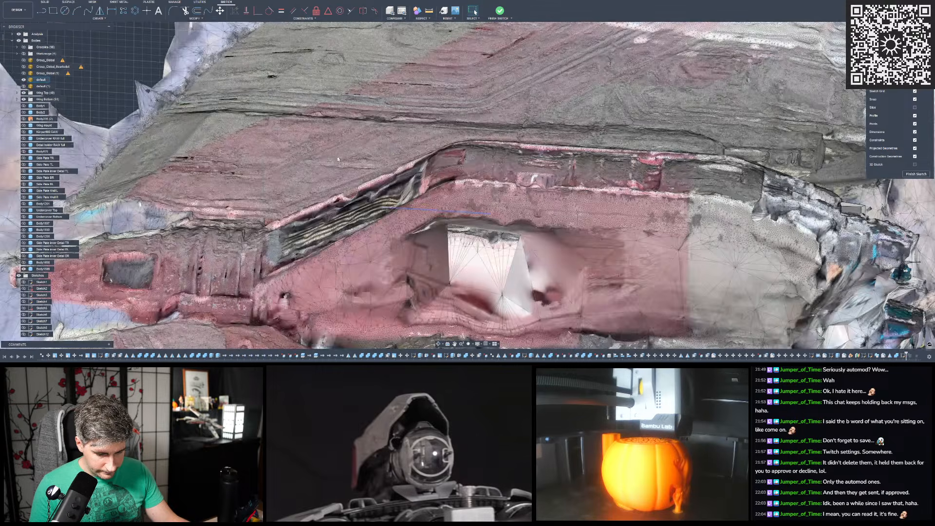
scroll(339, 160, down, 3)
mouse_move(339, 160)
shift+middle_down()
mouse_move(341, 231)
mouse_move(344, 202)
shift+middle_up()
scroll(341, 231, down, 3)
scroll(341, 232, up, 6)
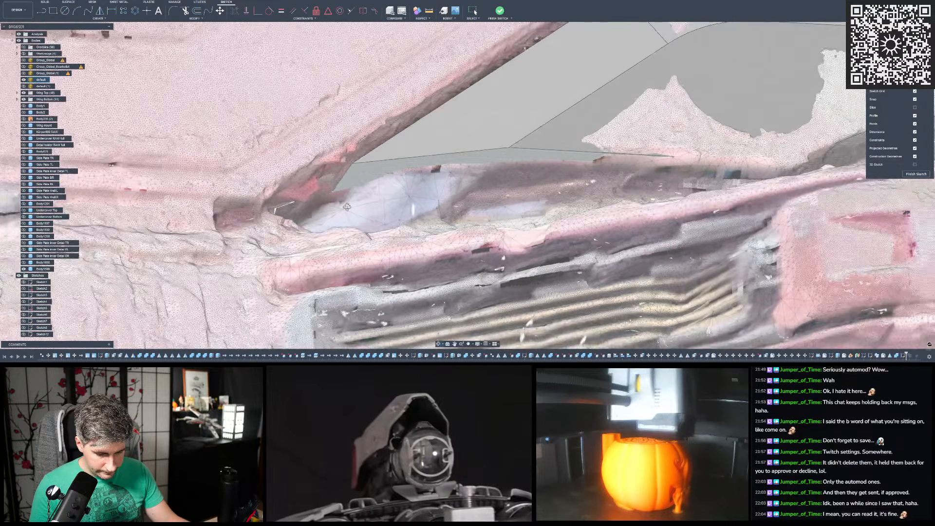
scroll(438, 210, up, 4)
middle_drag(452, 219, 368, 224)
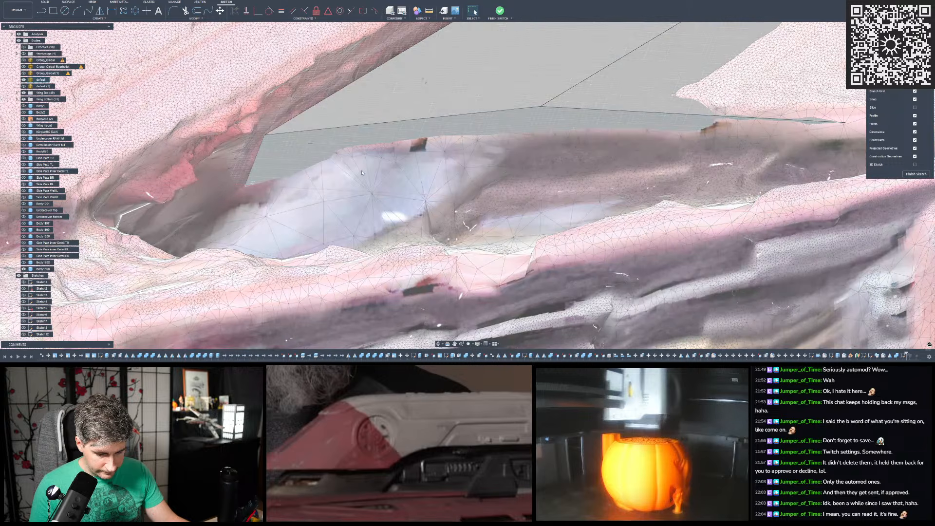
mouse_move(362, 151)
shift+middle_down()
mouse_move(370, 214)
mouse_move(361, 234)
mouse_move(358, 131)
mouse_move(362, 173)
mouse_move(352, 165)
mouse_move(354, 155)
mouse_move(361, 171)
shift+middle_up()
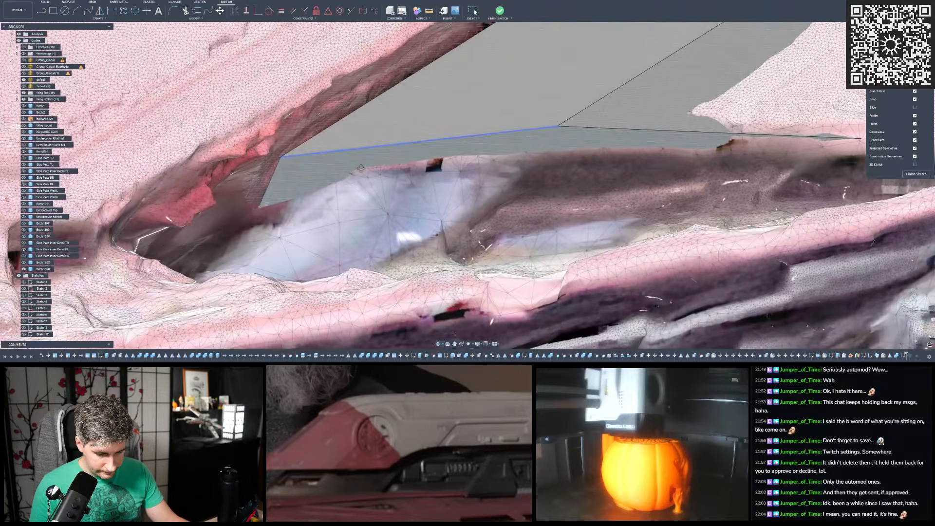
- Project the body's short end edge and its adjoining long edge into the sketch
key(p)
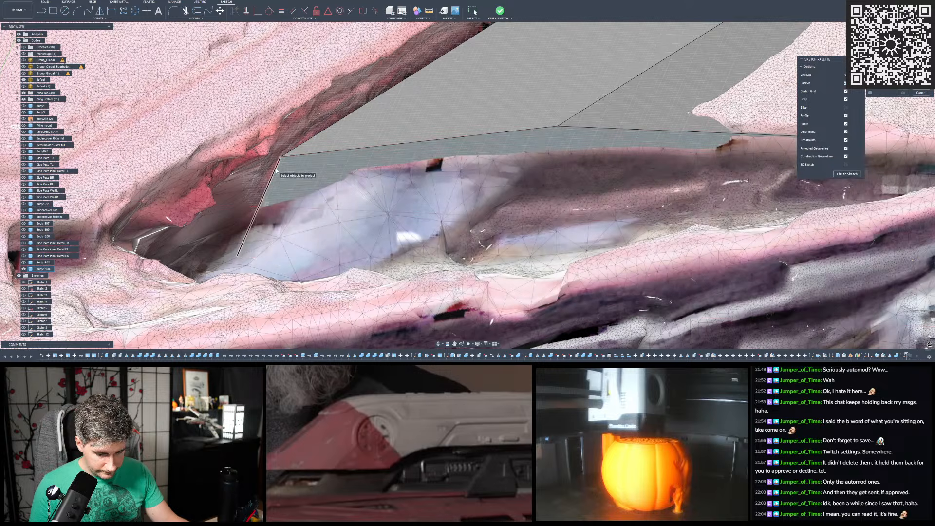
click(254, 201)
scroll(253, 204, down, 3)
scroll(465, 176, up, 1)
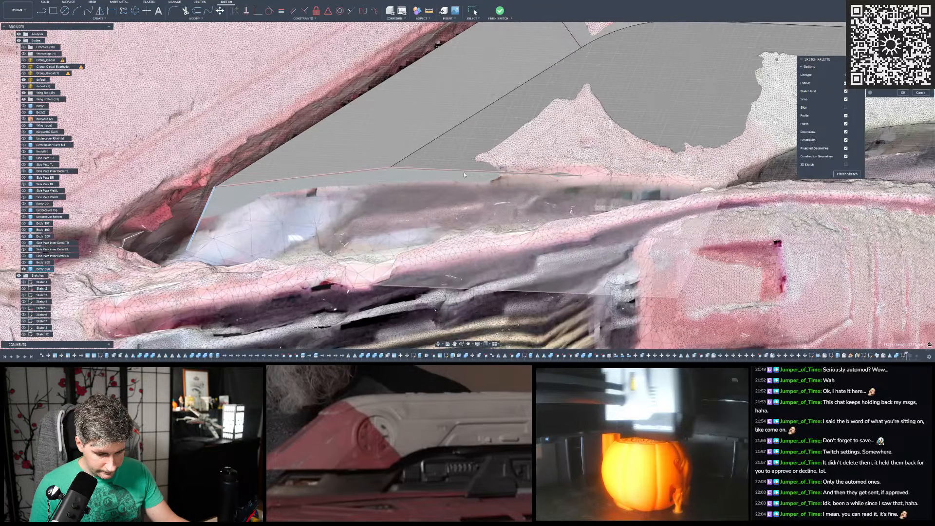
click(482, 173)
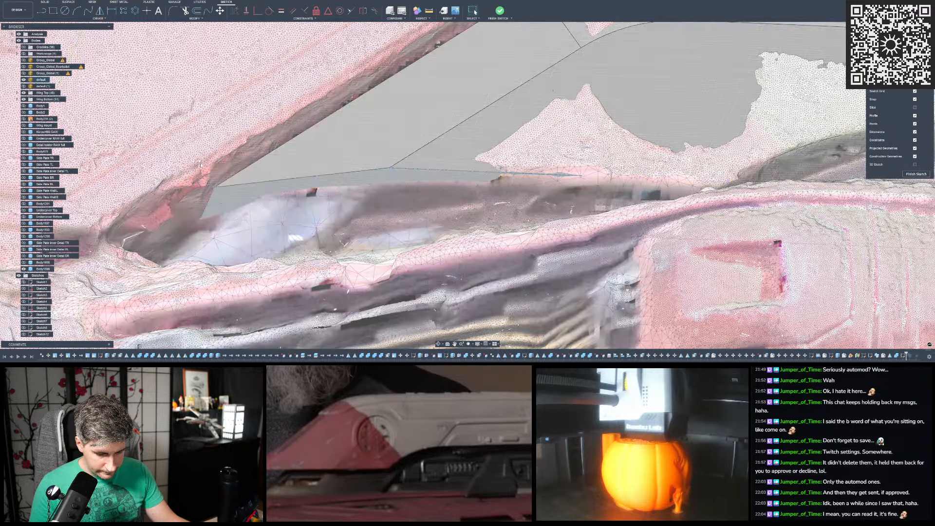
- Check the body's pointed end against the recess with the "default" scan mesh hidden and shown again
click(41, 11)
scroll(202, 194, up, 2)
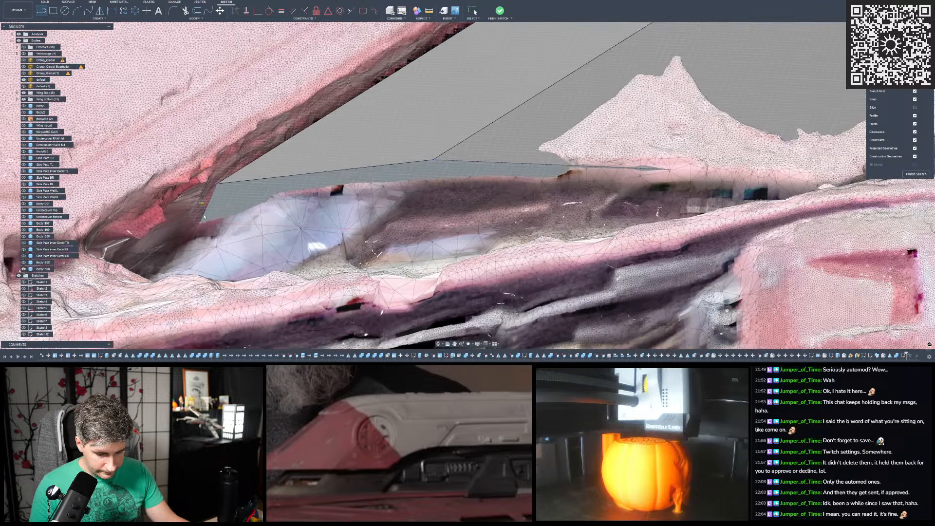
mouse_move(217, 211)
middle_down()
mouse_move(345, 189)
mouse_move(326, 208)
middle_up()
scroll(292, 201, up, 4)
mouse_move(334, 88)
middle_down()
mouse_move(139, 128)
mouse_move(235, 141)
mouse_move(230, 146)
mouse_move(235, 137)
mouse_move(234, 150)
mouse_move(294, 188)
middle_up()
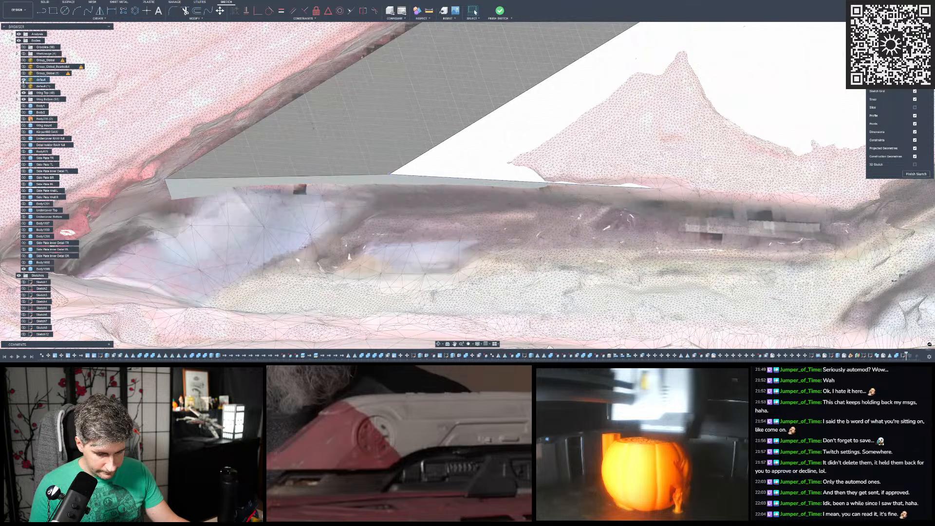
click(23, 80)
shift+middle_drag(253, 229, 255, 178)
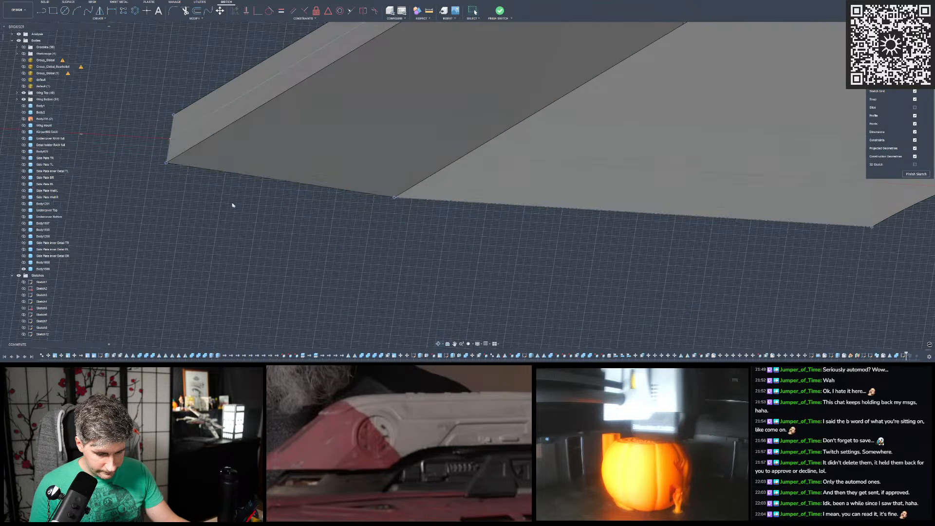
click(24, 80)
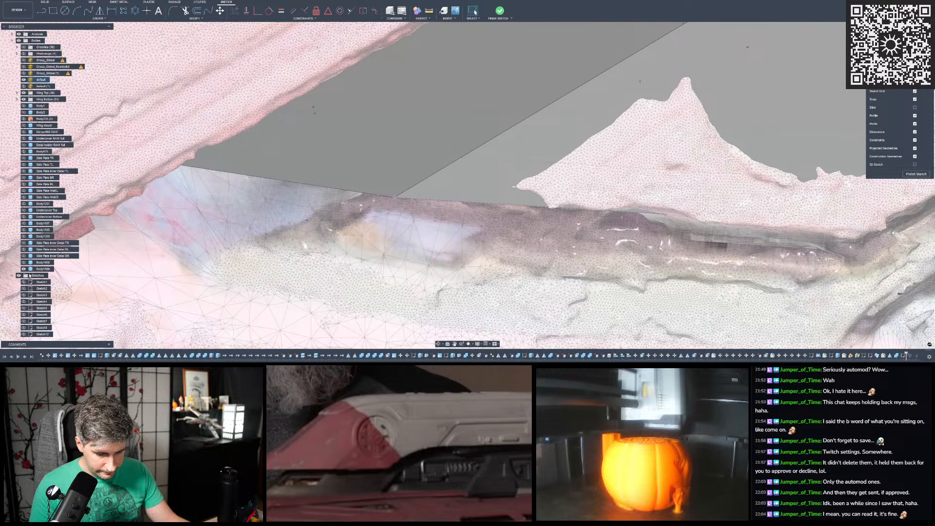
shift+middle_drag(252, 191, 251, 178)
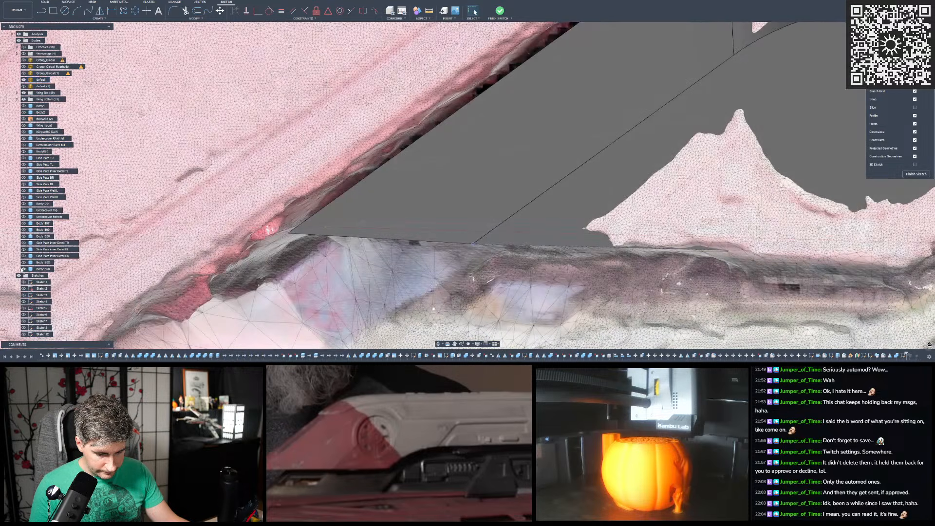
- Hide the cut body and examine the scan's recess corner and the edge of the panel behind it
click(24, 270)
scroll(273, 195, down, 3)
shift+middle_drag(292, 204, 269, 287)
scroll(292, 282, down, 3)
scroll(394, 168, up, 4)
shift+middle_drag(394, 168, 325, 326)
scroll(325, 322, down, 3)
scroll(335, 208, up, 3)
shift+middle_drag(334, 208, 355, 205)
scroll(355, 204, down, 3)
scroll(453, 141, up, 4)
shift+middle_drag(390, 156, 359, 202)
mouse_move(259, 198)
shift+middle_down()
mouse_move(309, 170)
mouse_move(202, 209)
shift+middle_up()
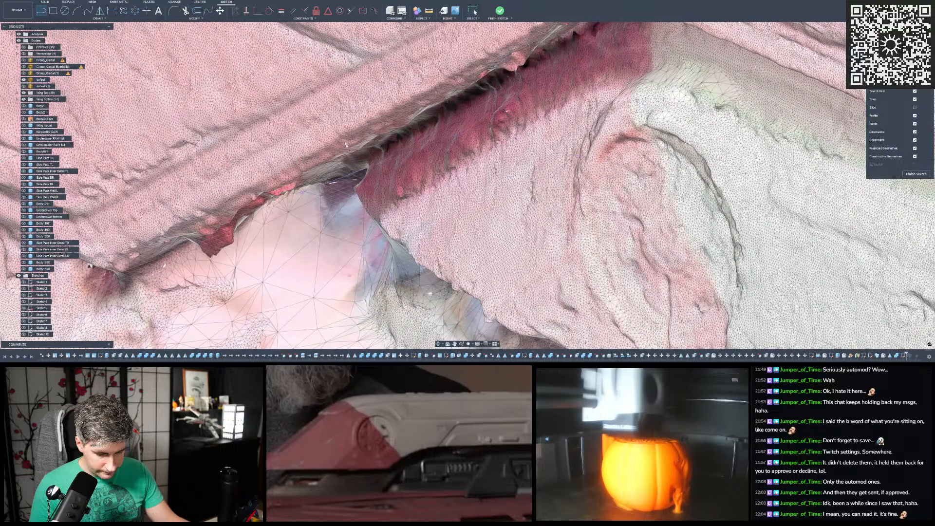
click(347, 179)
scroll(347, 179, down, 2)
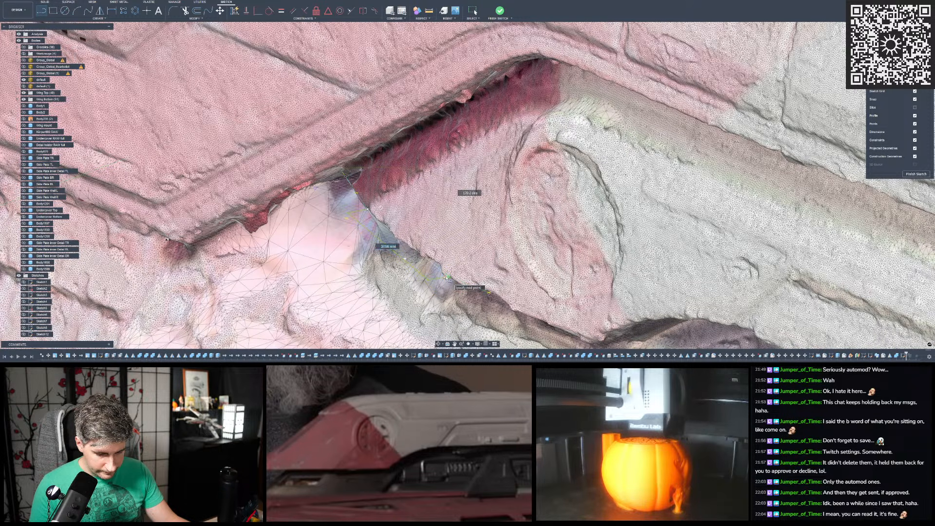
scroll(419, 267, up, 4)
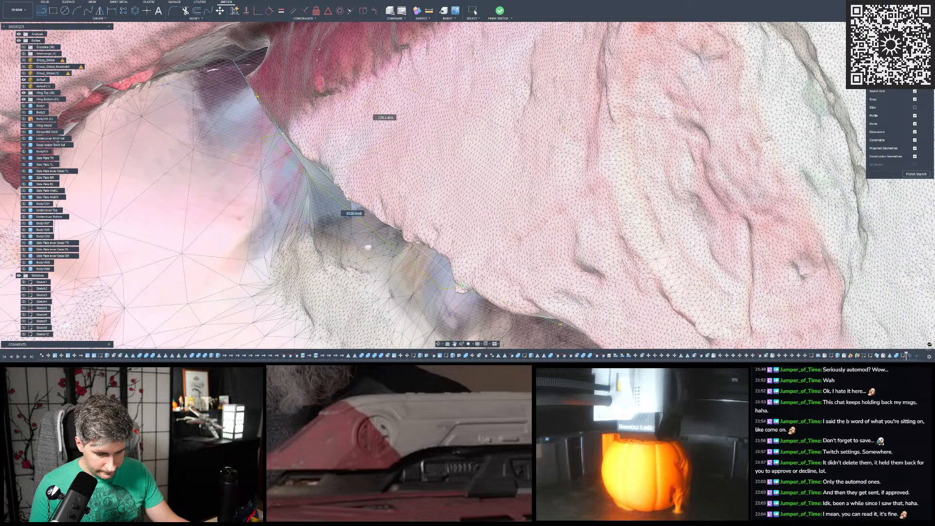
scroll(461, 289, down, 2)
scroll(462, 288, down, 1)
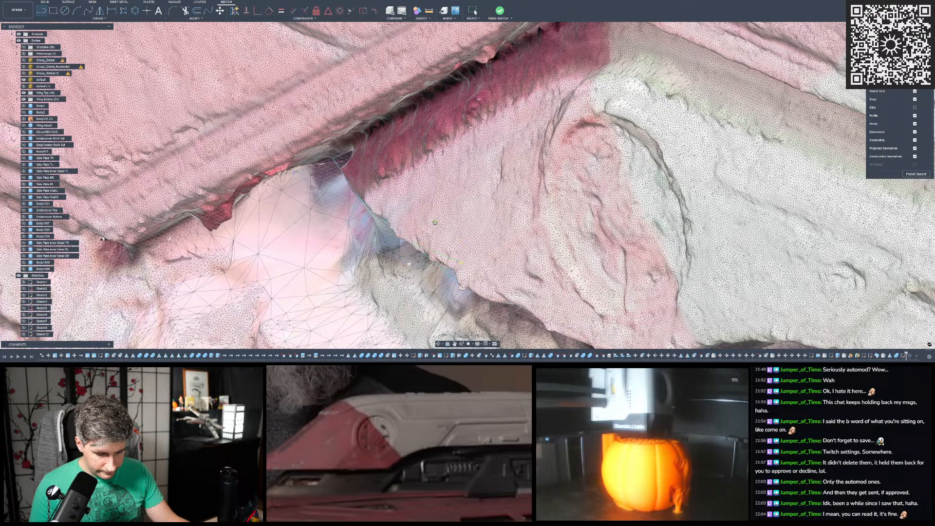
- Show the cut body again and compare its pointed end with the scan's recess and panel edge
scroll(341, 180, down, 8)
middle_drag(338, 181, 303, 140)
scroll(303, 139, down, 5)
scroll(301, 139, down, 3)
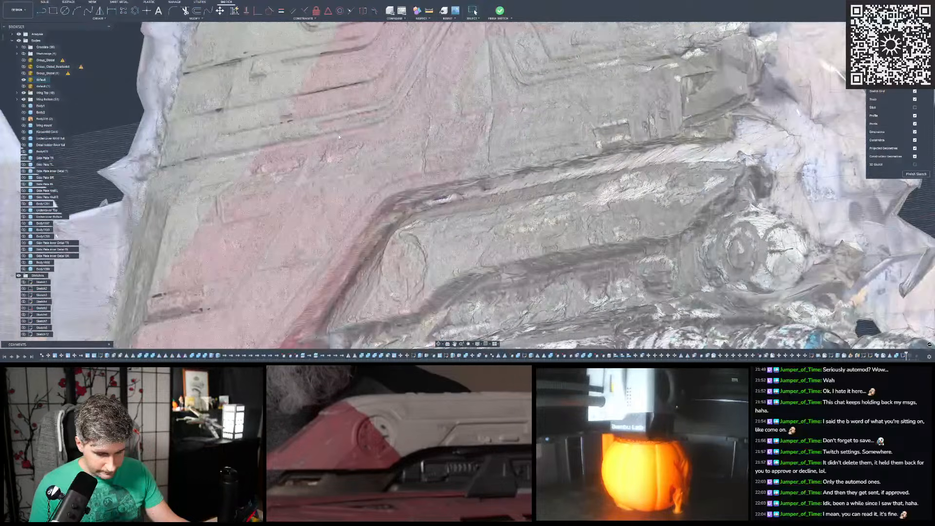
scroll(304, 238, up, 8)
shift+middle_drag(303, 237, 307, 240)
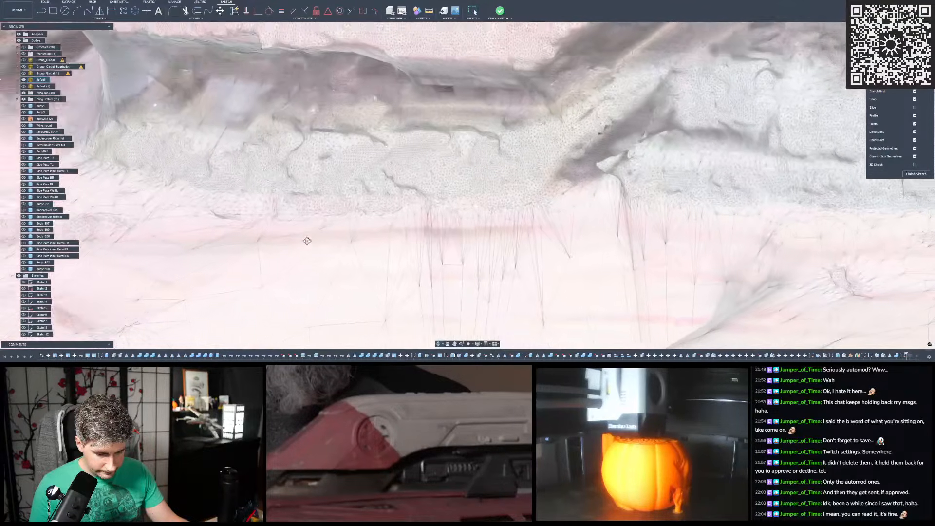
scroll(307, 240, down, 2)
click(23, 270)
mouse_move(190, 95)
middle_down()
mouse_move(263, 143)
mouse_move(303, 127)
middle_up()
scroll(303, 128, down, 4)
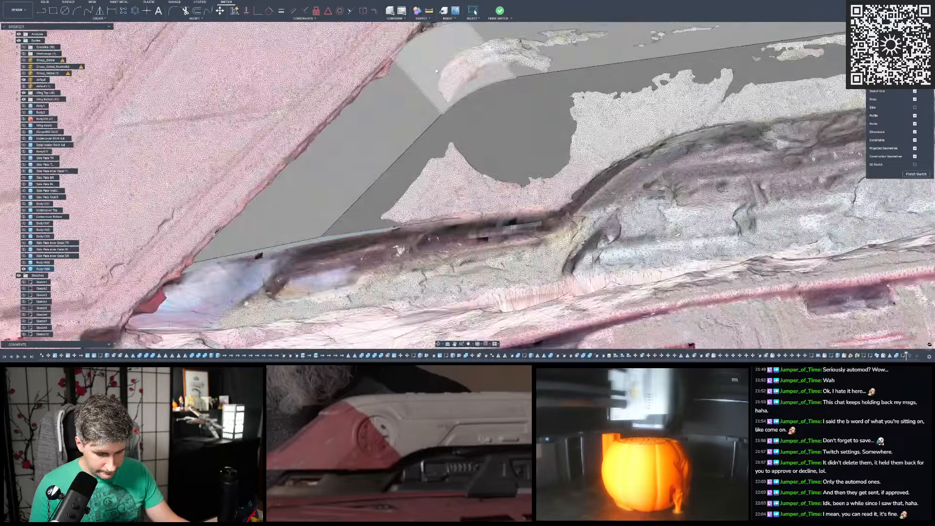
scroll(311, 170, up, 4)
mouse_move(311, 169)
middle_down()
mouse_move(338, 90)
mouse_move(312, 98)
mouse_move(322, 147)
mouse_move(321, 136)
mouse_move(341, 141)
mouse_move(336, 190)
middle_up()
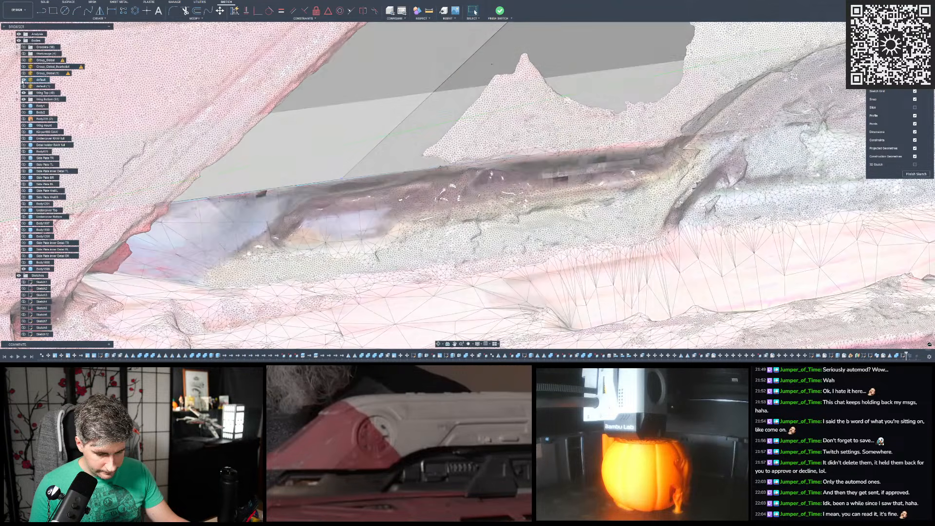
- Hide the "default" scan mesh and show the "Undercover Top" body below the cut body
click(24, 79)
scroll(480, 205, down, 2)
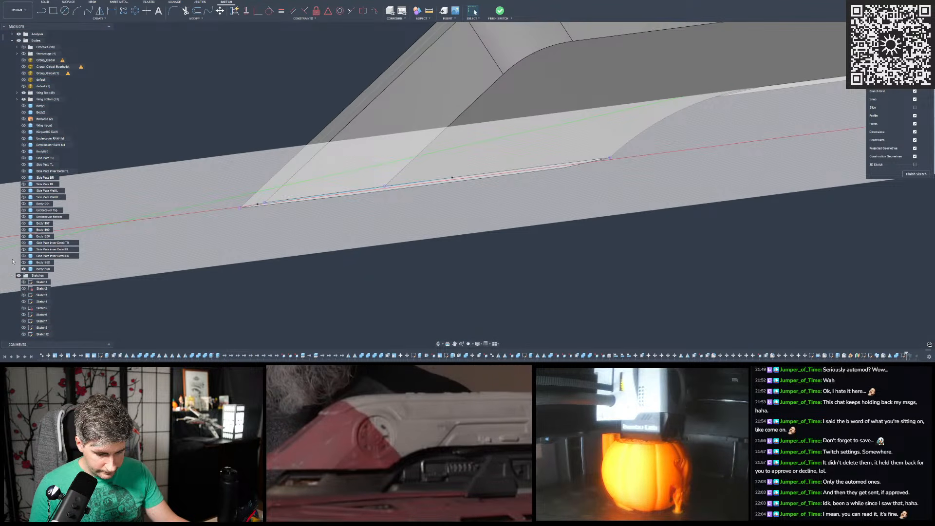
click(23, 210)
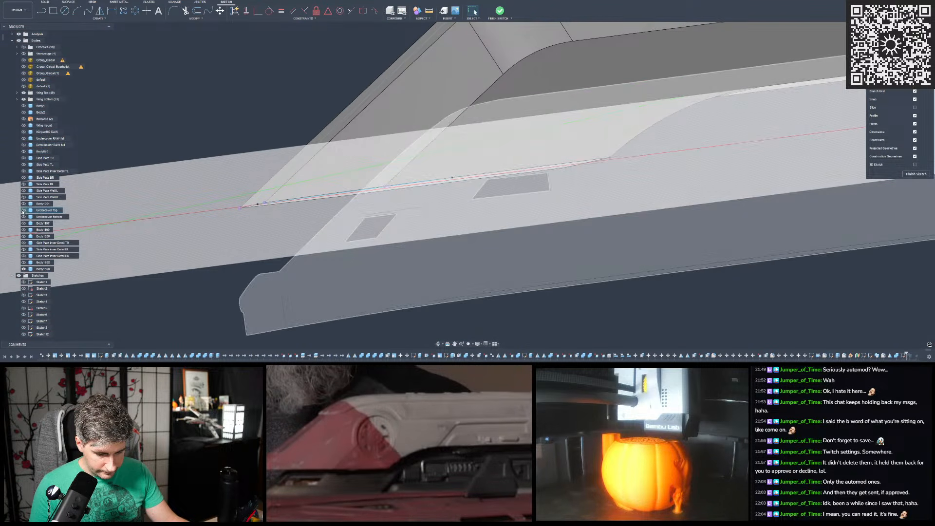
scroll(321, 247, up, 3)
shift+middle_drag(322, 247, 439, 239)
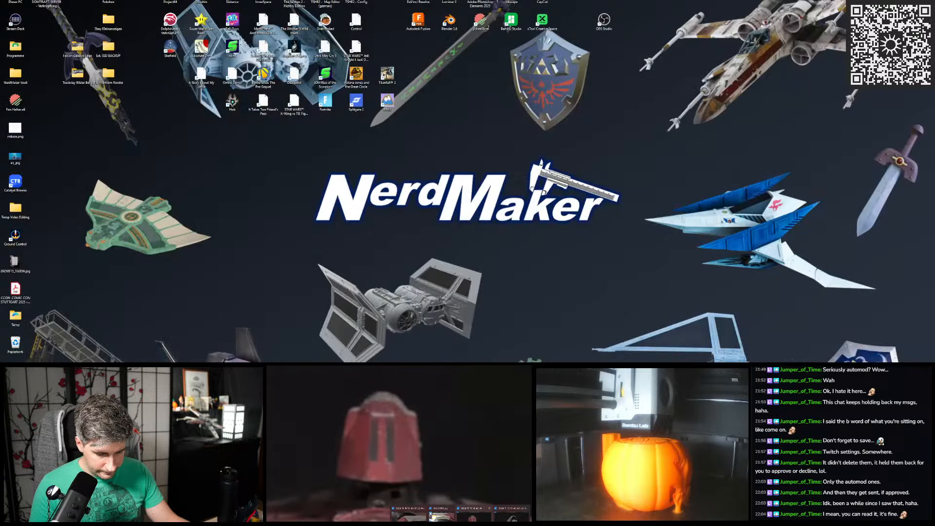
- Return to the Fusion model and compare the cut body's narrow end with the seams and openings of "Undercover Top"
click(453, 514)
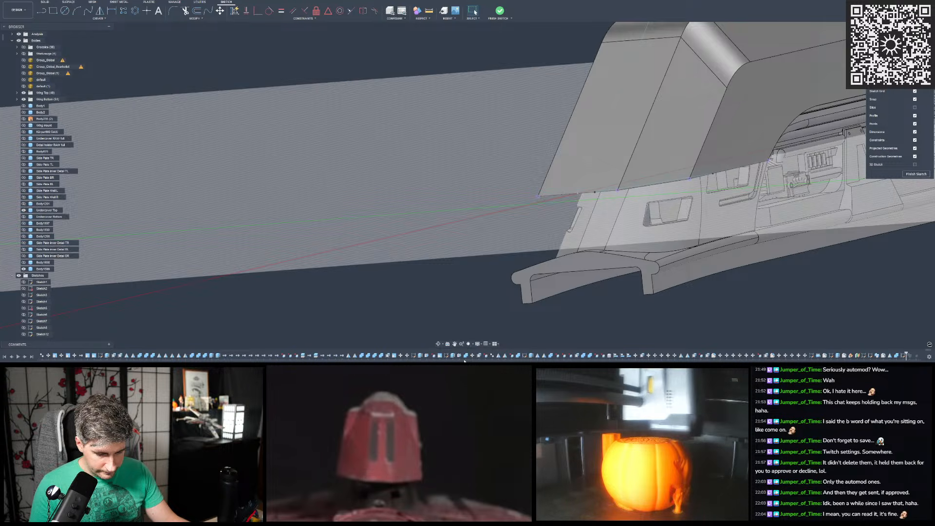
shift+middle_drag(595, 214, 334, 287)
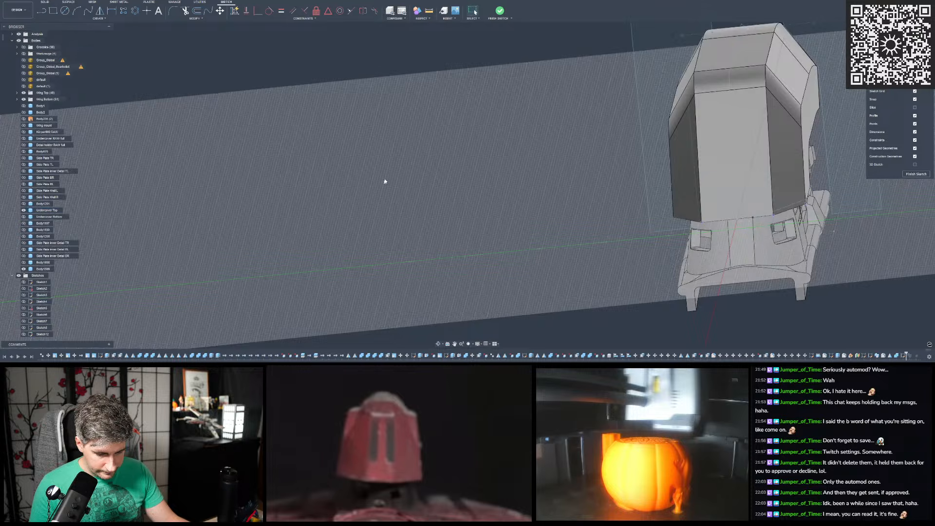
scroll(394, 184, down, 4)
scroll(531, 185, up, 5)
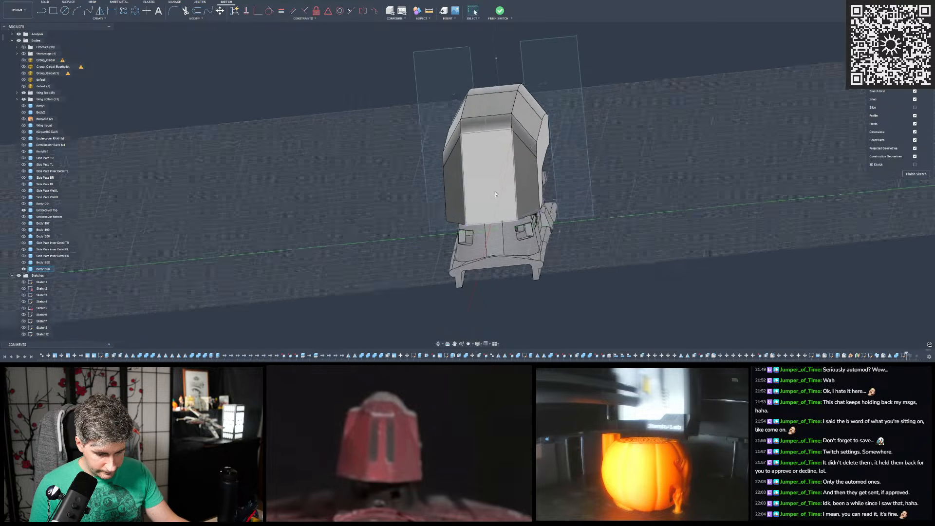
shift+middle_drag(484, 182, 492, 237)
click(906, 50)
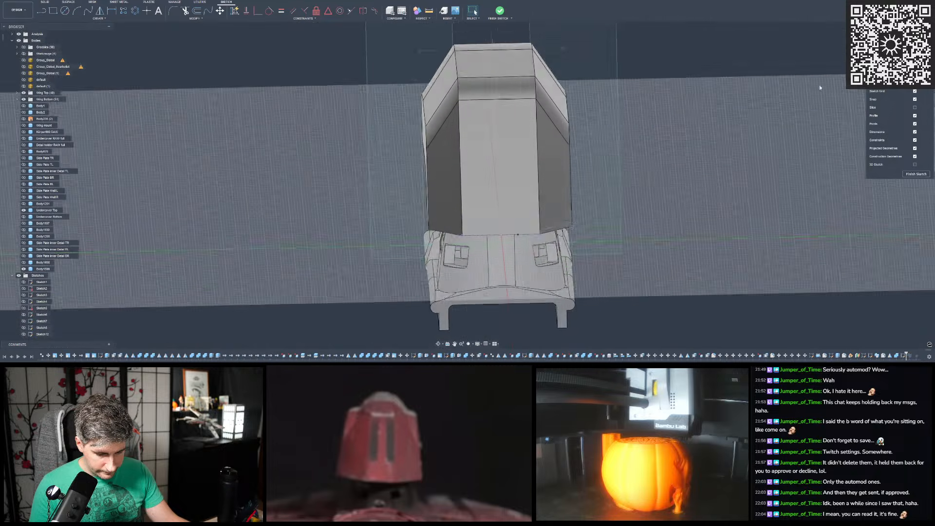
scroll(502, 209, up, 5)
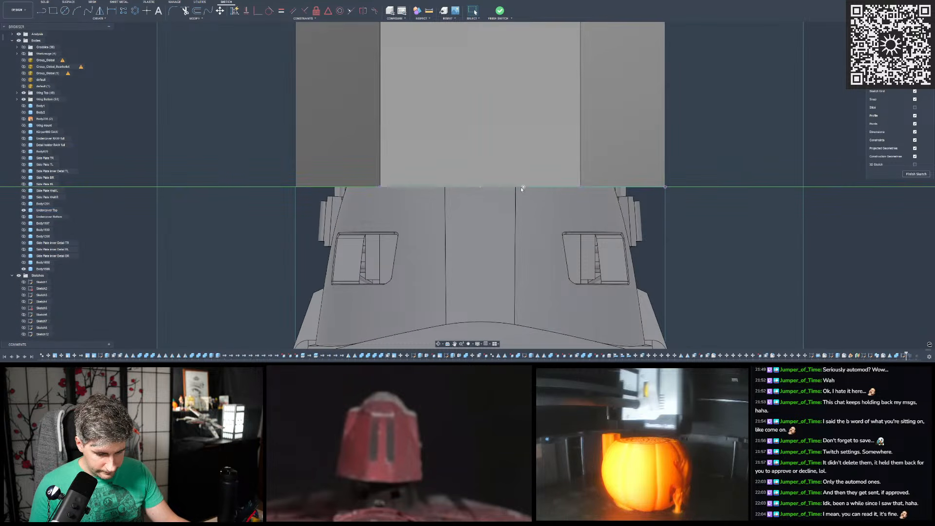
shift+middle_drag(504, 178, 503, 181)
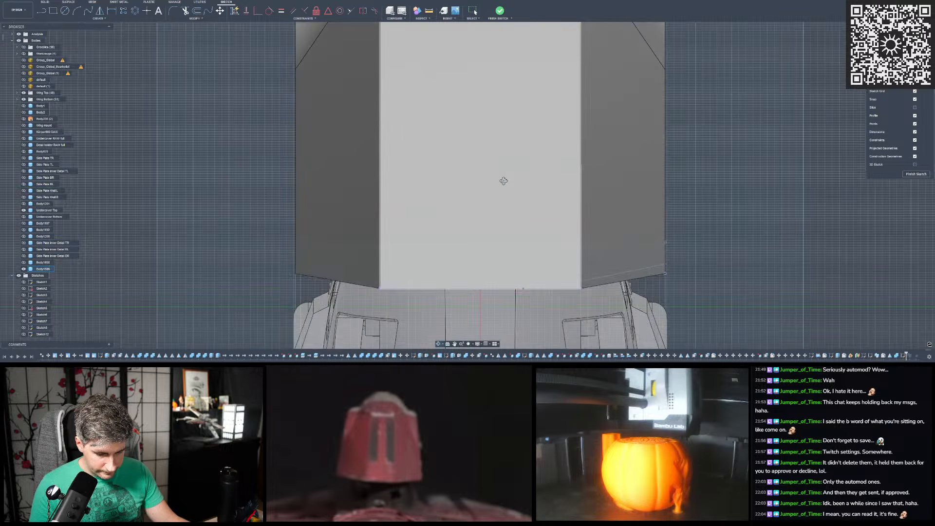
scroll(500, 166, down, 3)
scroll(514, 234, up, 4)
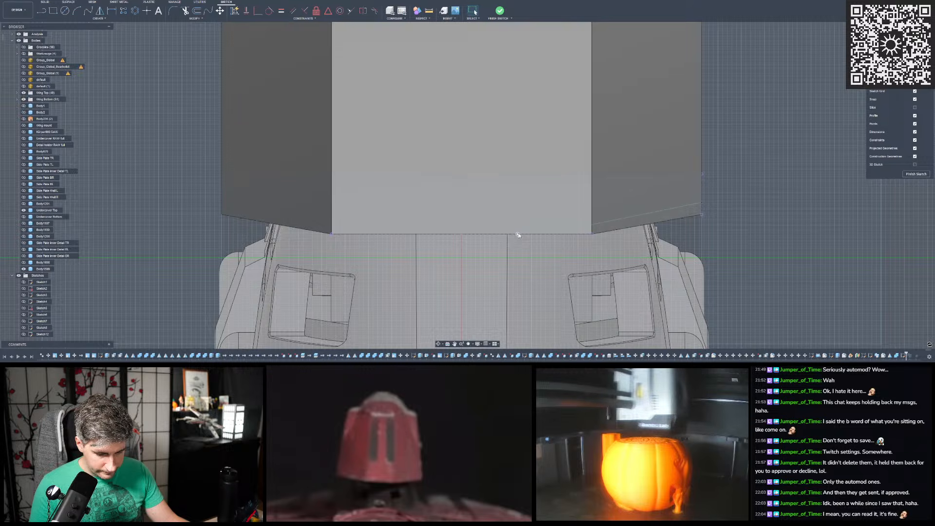
scroll(543, 231, down, 2)
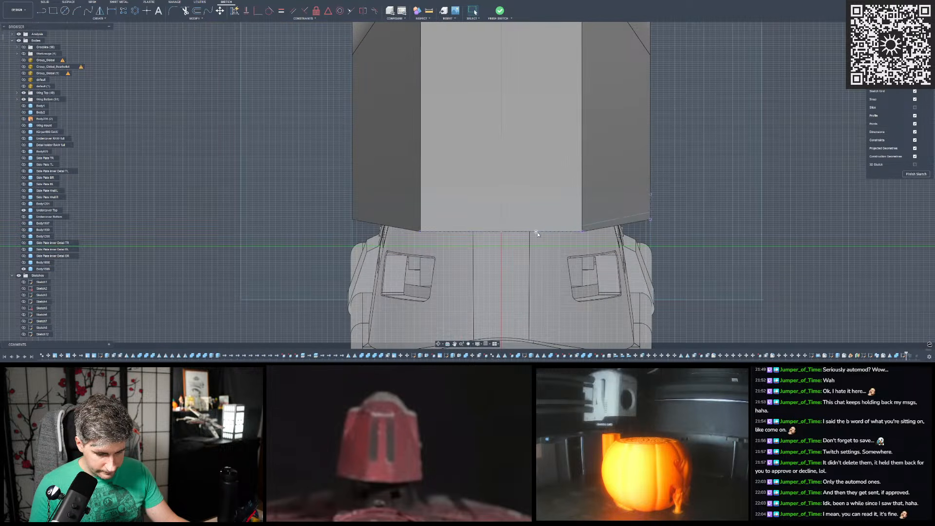
mouse_move(517, 273)
shift+middle_down()
mouse_move(519, 207)
mouse_move(524, 237)
mouse_move(518, 217)
mouse_move(491, 209)
mouse_move(501, 241)
mouse_move(526, 268)
mouse_move(524, 224)
shift+middle_up()
scroll(509, 110, up, 5)
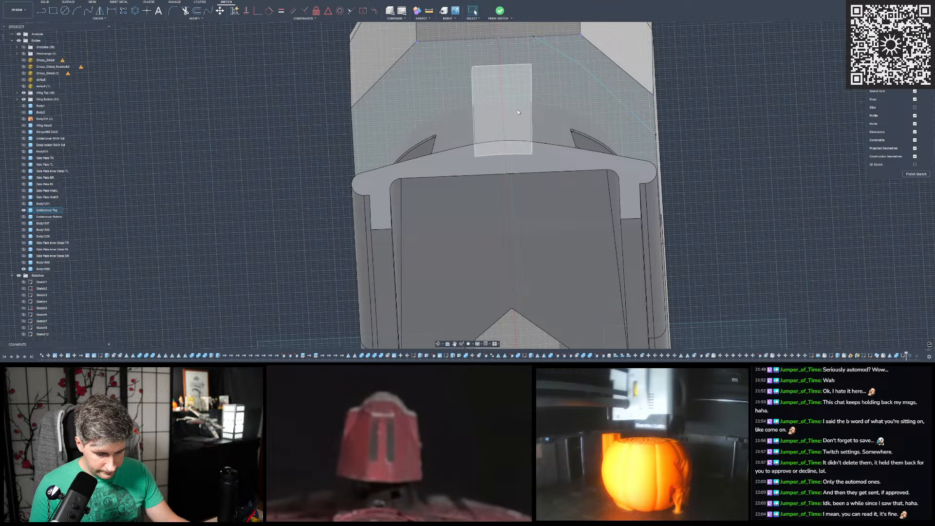
mouse_move(516, 116)
shift+middle_down()
mouse_move(537, 183)
mouse_move(783, 80)
shift+middle_up()
click(893, 51)
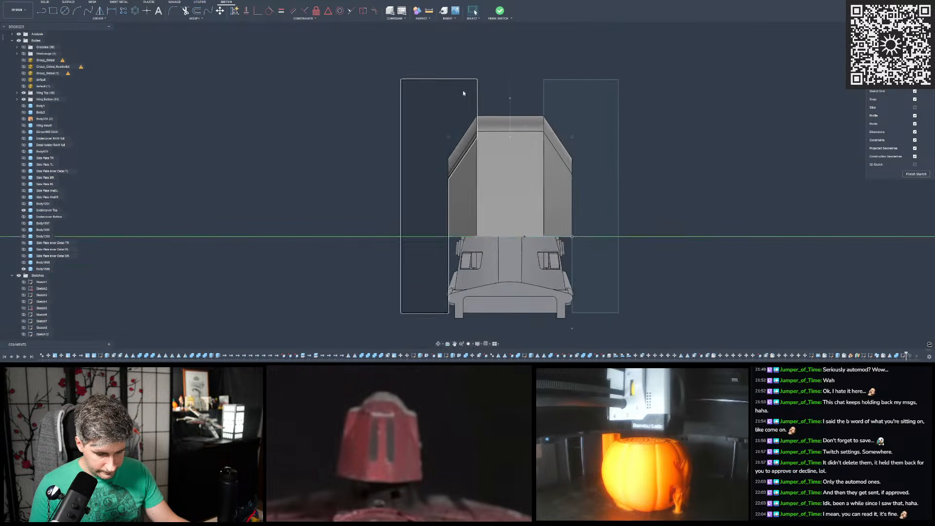
scroll(558, 300, up, 2)
scroll(517, 217, up, 3)
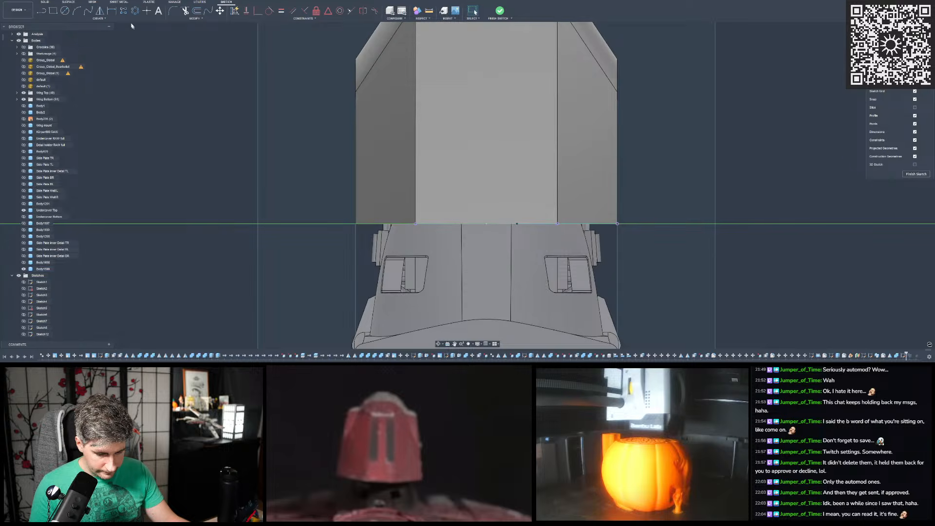
click(42, 11)
scroll(495, 217, up, 5)
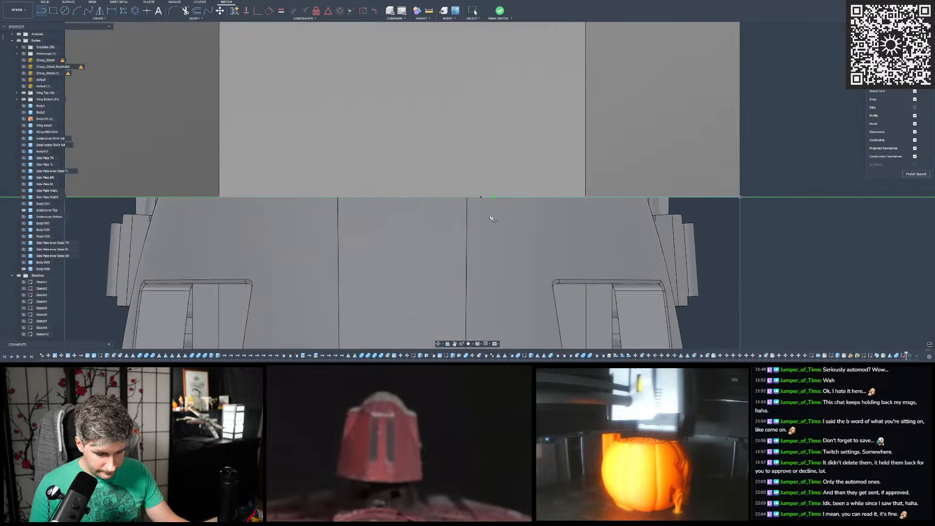
scroll(468, 197, up, 3)
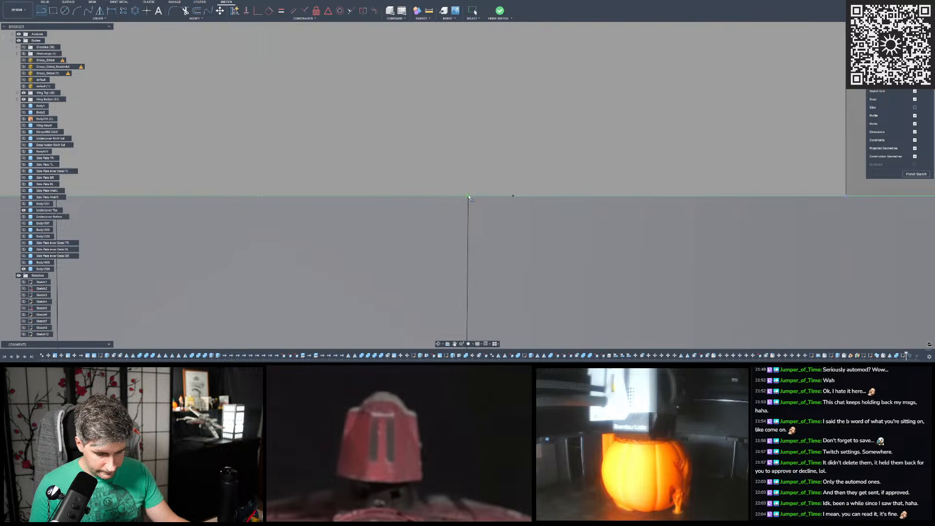
click(469, 197)
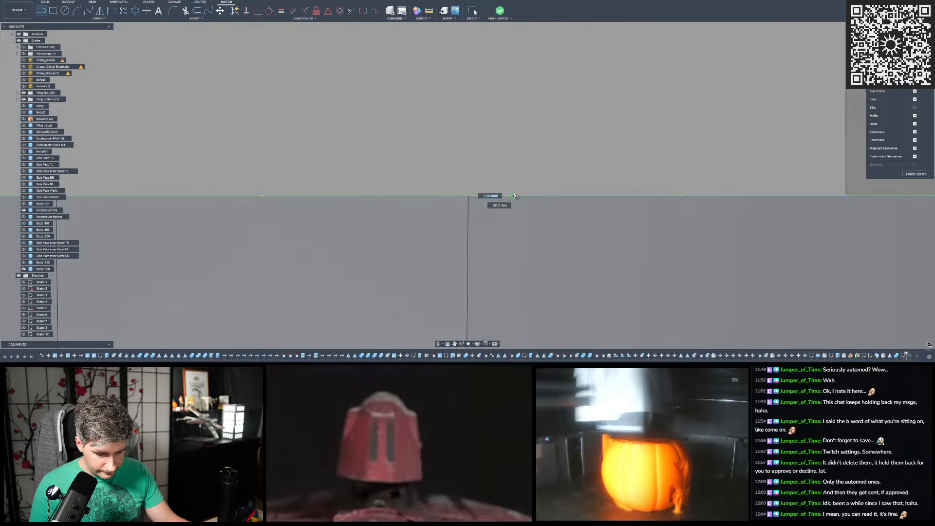
scroll(504, 215, down, 3)
scroll(491, 181, down, 5)
scroll(490, 180, down, 5)
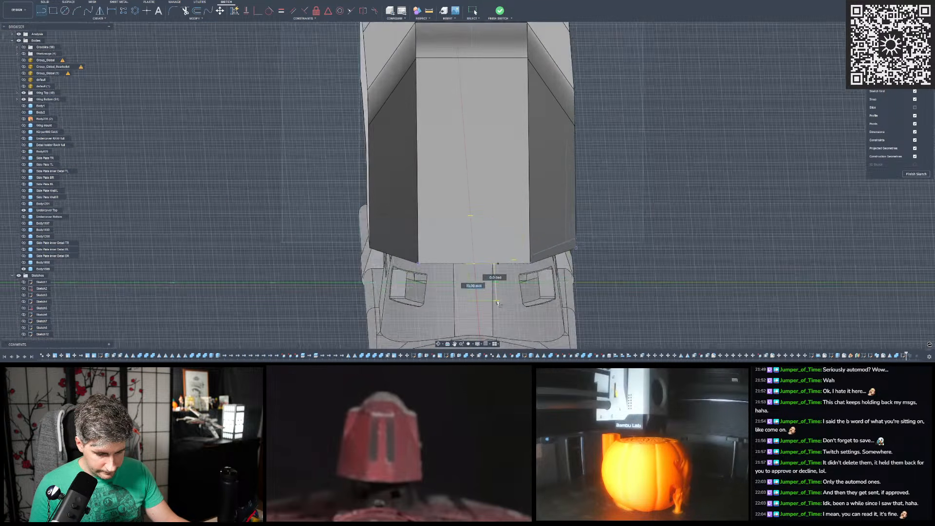
mouse_move(497, 303)
shift+middle_down()
mouse_move(358, 224)
mouse_move(455, 148)
shift+middle_up()
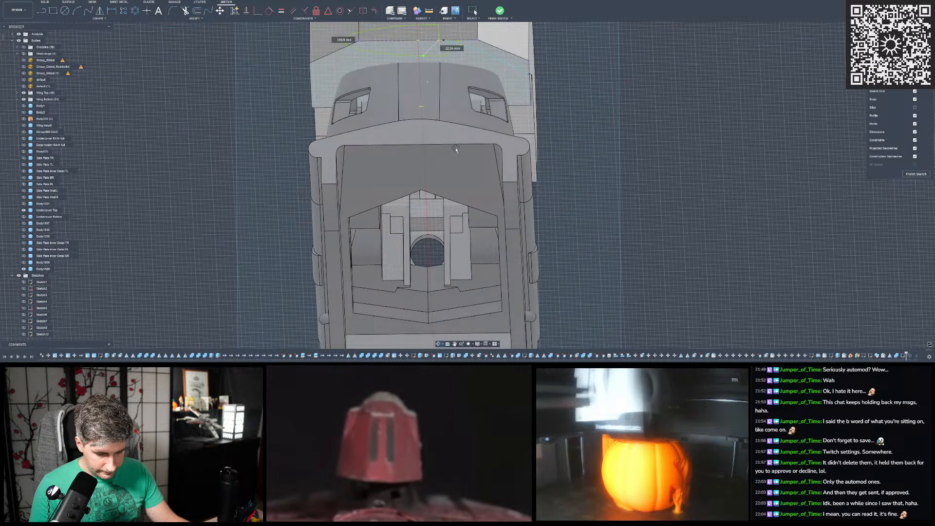
scroll(459, 162, down, 3)
scroll(458, 129, up, 4)
scroll(454, 125, down, 2)
shift+middle_drag(429, 143, 319, 199)
scroll(487, 160, down, 3)
key(Escape)
scroll(351, 178, up, 3)
scroll(308, 187, up, 4)
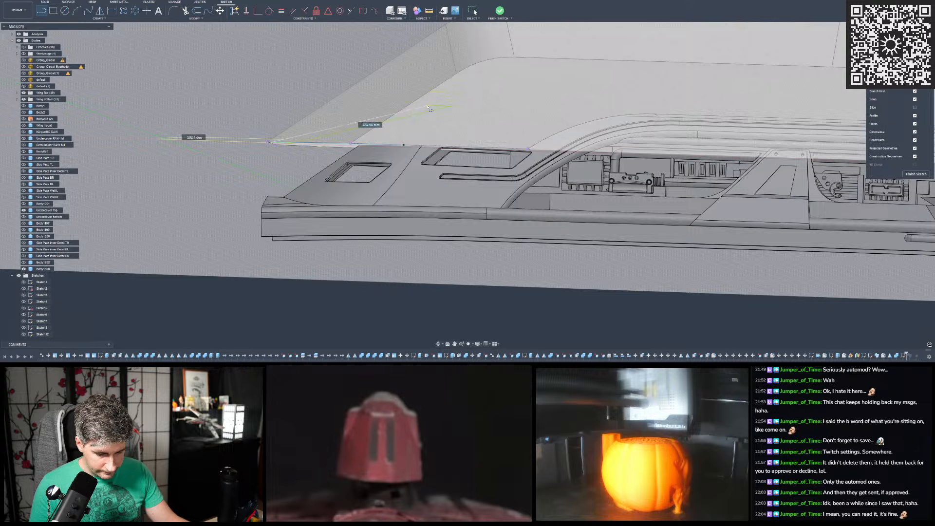
mouse_move(449, 79)
shift+middle_down()
mouse_move(363, 163)
mouse_move(314, 145)
shift+middle_up()
scroll(356, 155, up, 4)
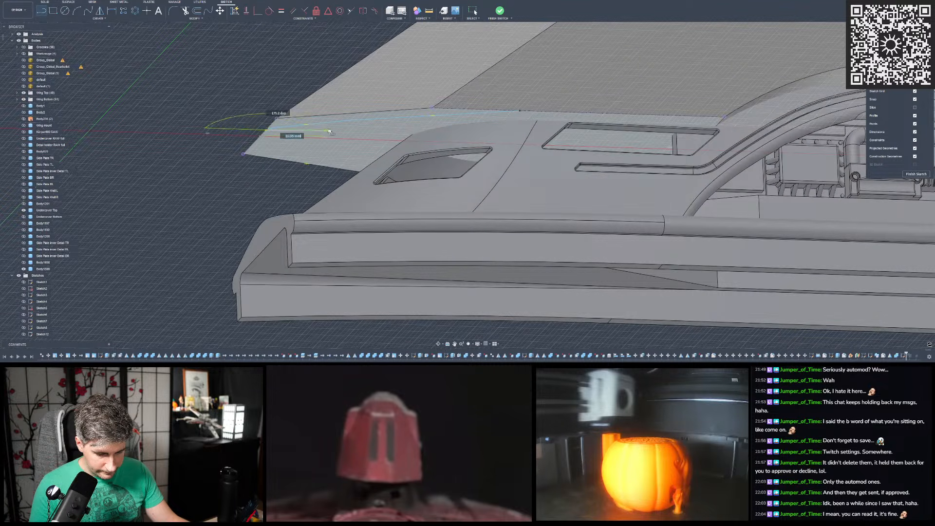
shift+middle_drag(436, 134, 439, 116)
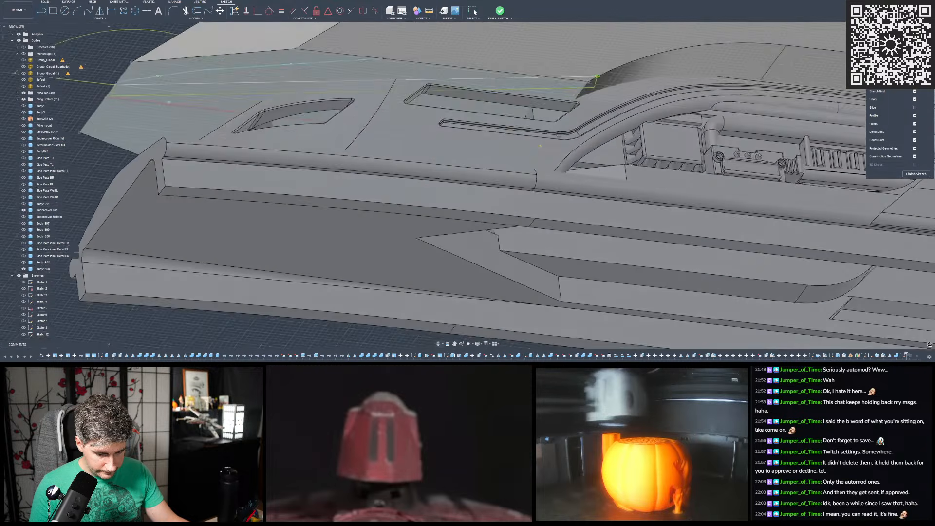
shift+middle_drag(541, 146, 300, 223)
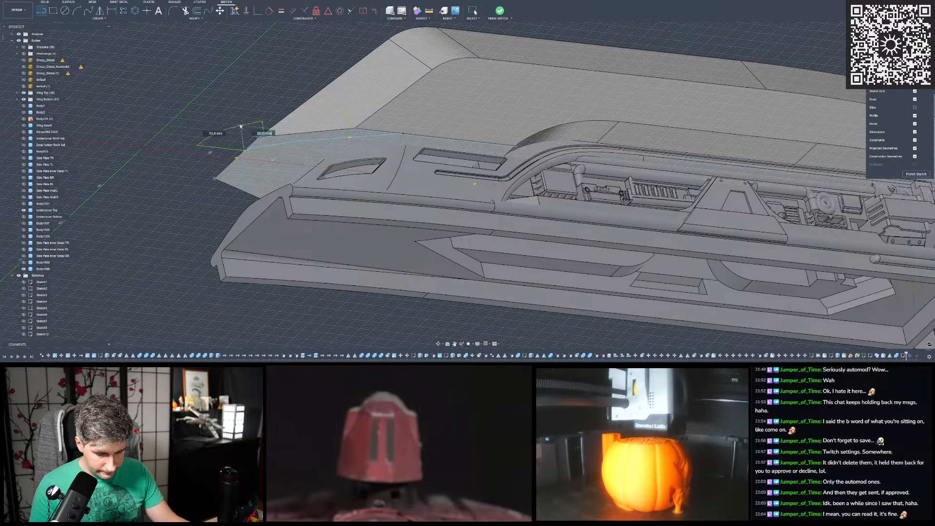
key(Escape)
click(46, 11)
scroll(528, 157, up, 5)
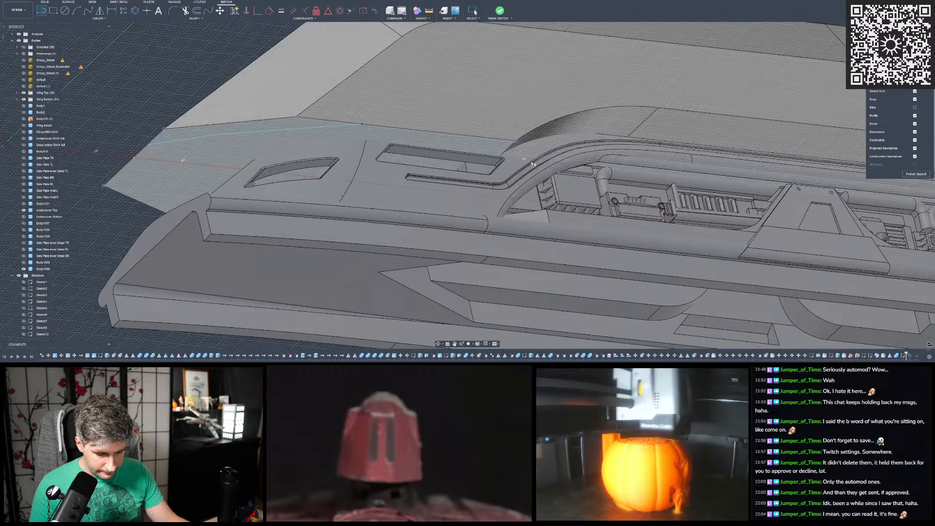
click(498, 134)
scroll(482, 154, up, 5)
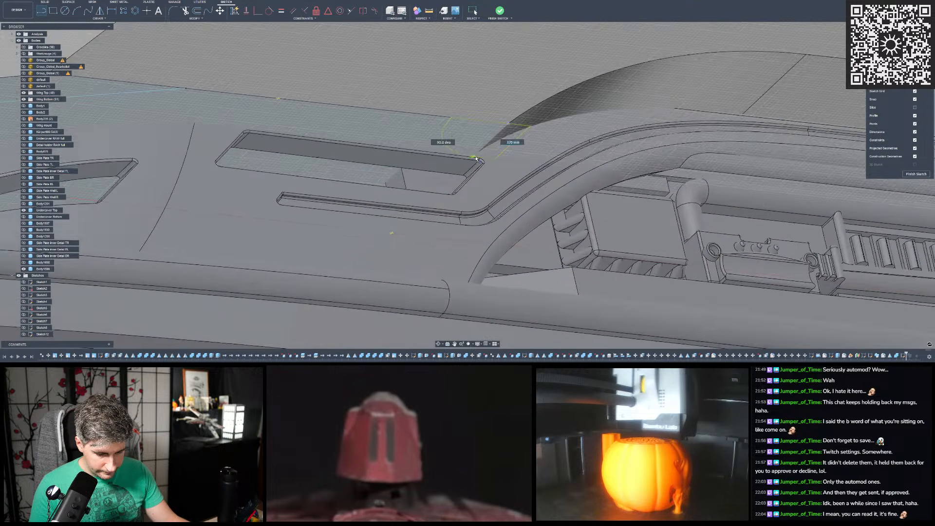
scroll(475, 149, down, 8)
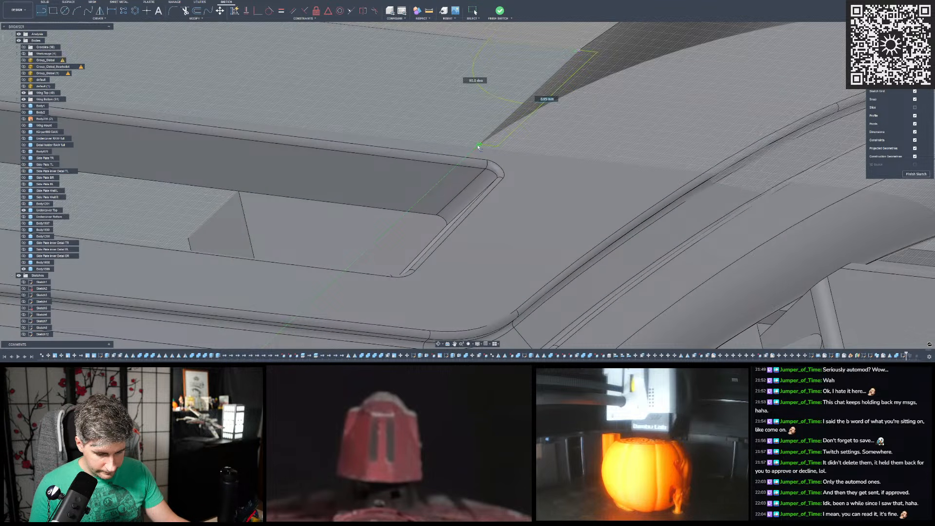
shift+middle_drag(477, 145, 541, 198)
scroll(543, 197, down, 5)
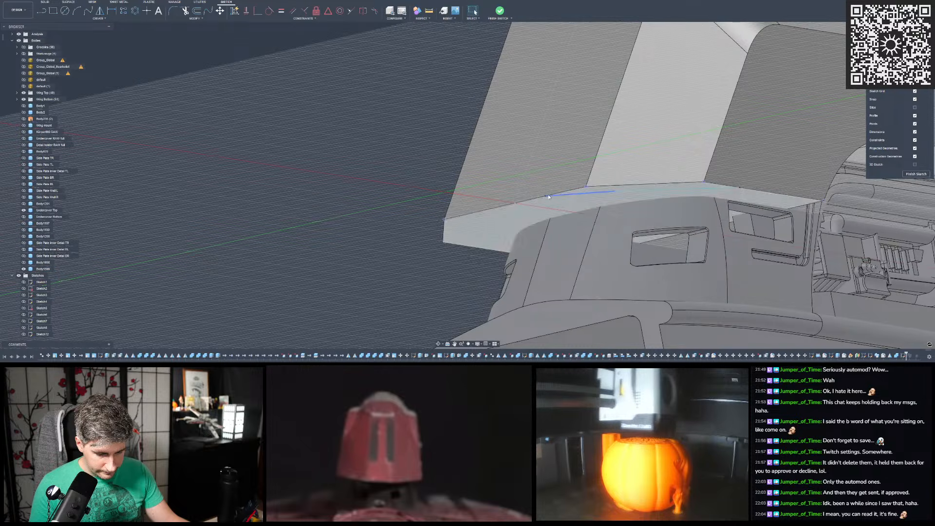
- Examine the cut body's narrow end and sloped faces from several sides
shift+middle_drag(548, 215, 572, 209)
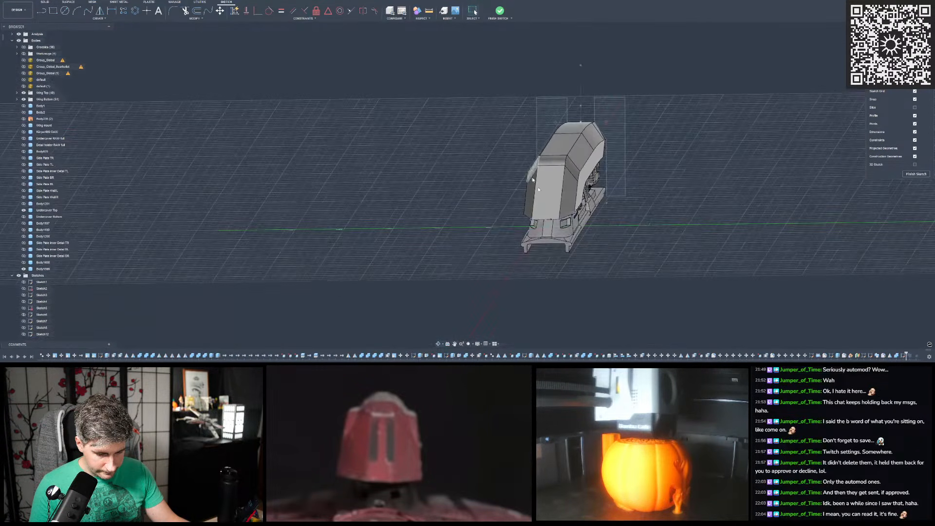
scroll(565, 217, up, 8)
shift+middle_drag(553, 121, 552, 191)
scroll(560, 154, down, 5)
scroll(553, 192, down, 5)
scroll(389, 104, up, 6)
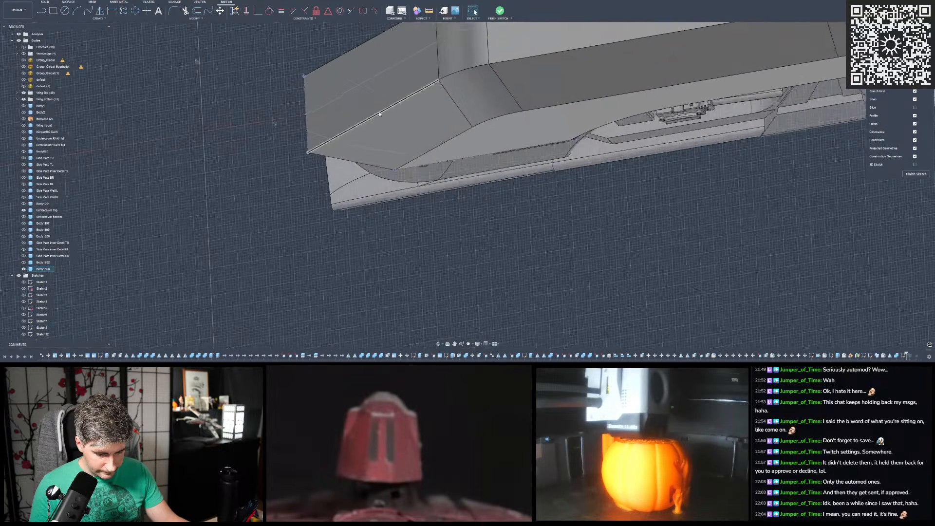
- Extend the slanted sketch line past the body's long edge, then draw a horizontal and a vertical line around the narrow end's corner
click(914, 91)
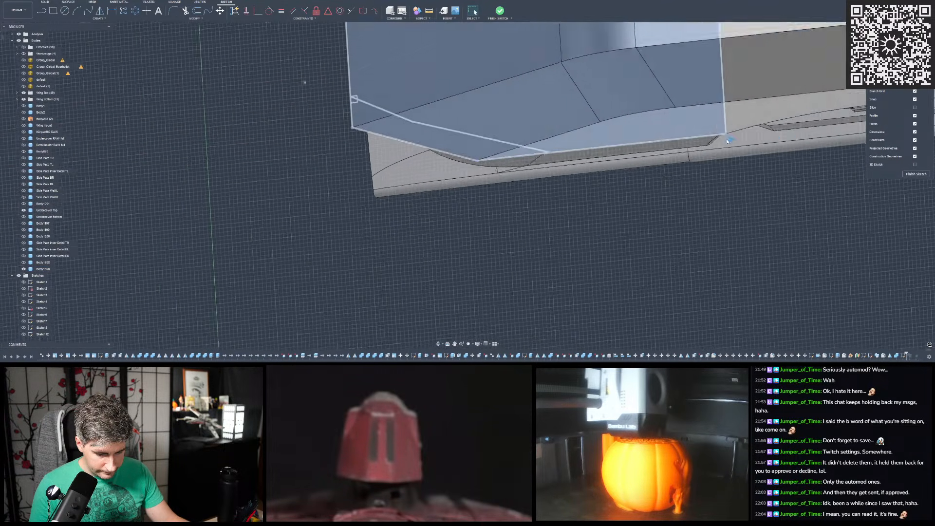
scroll(340, 135, down, 3)
scroll(526, 173, up, 3)
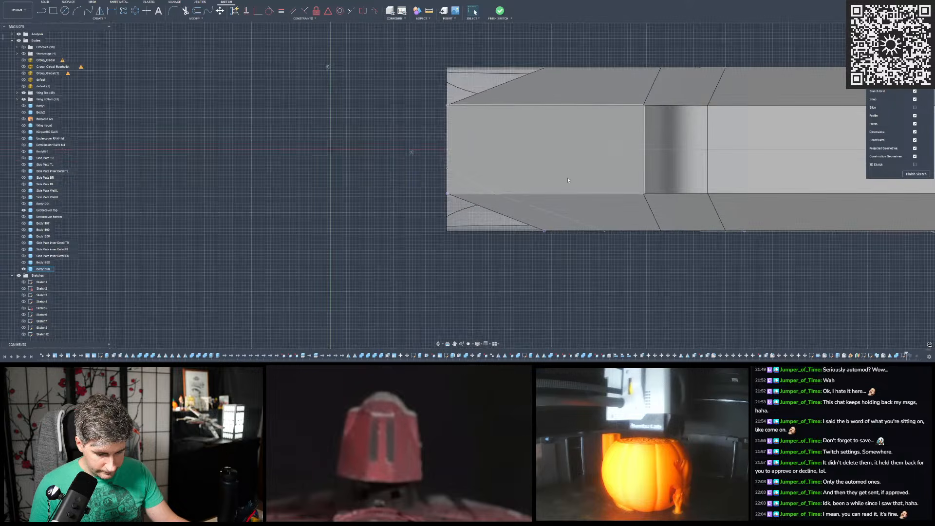
key(l)
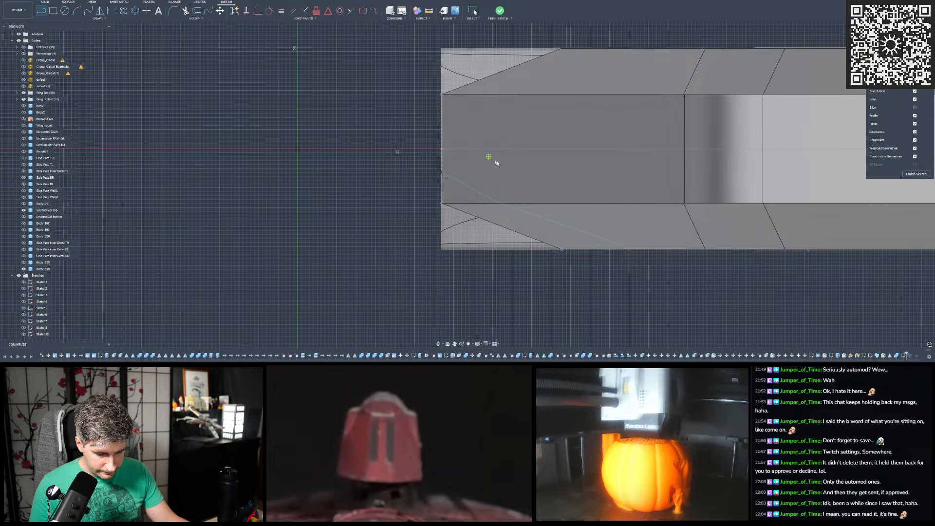
click(636, 250)
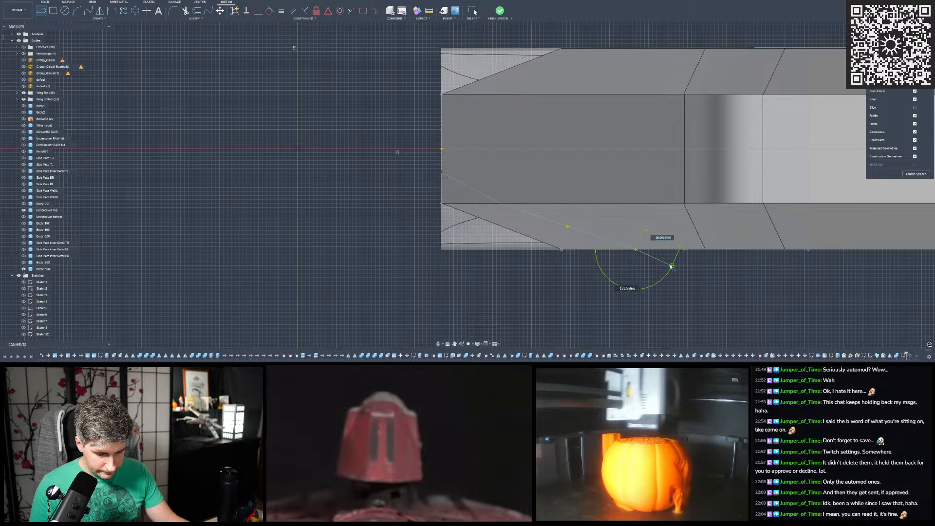
click(685, 267)
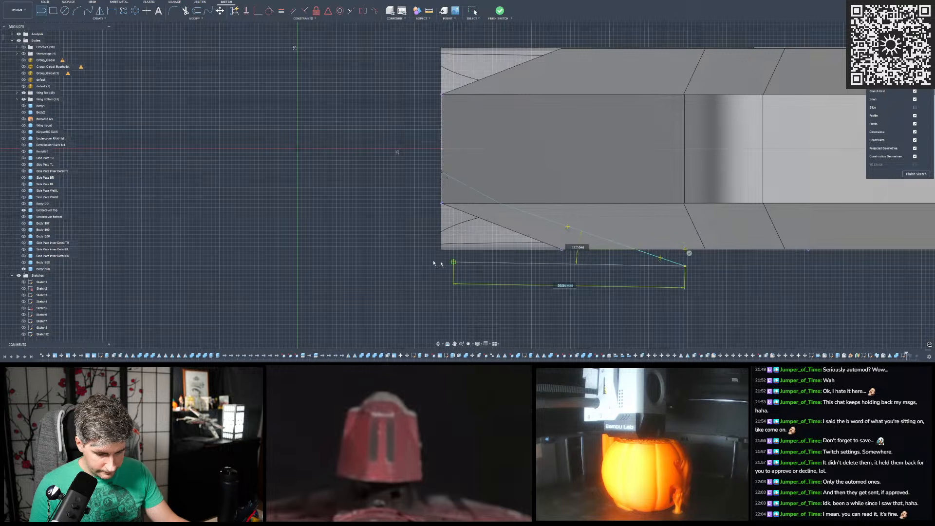
click(397, 266)
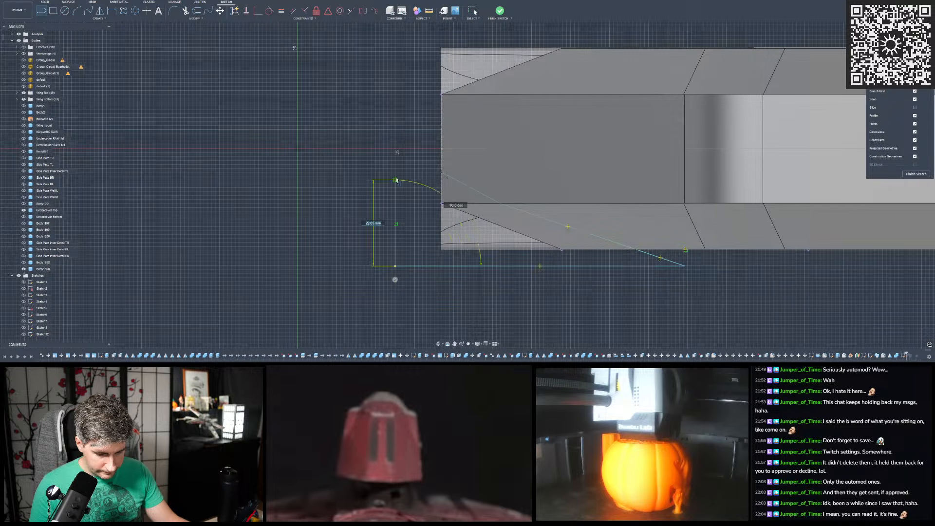
click(395, 127)
click(382, 128)
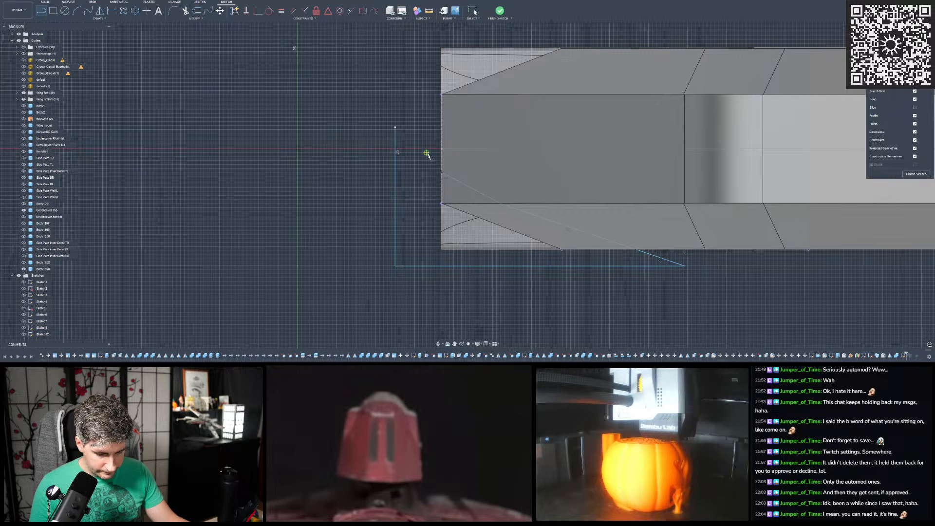
- Close the triangular profile by extending the slanted line's other end to the vertical line, and trim the vertical line's overhang
click(441, 174)
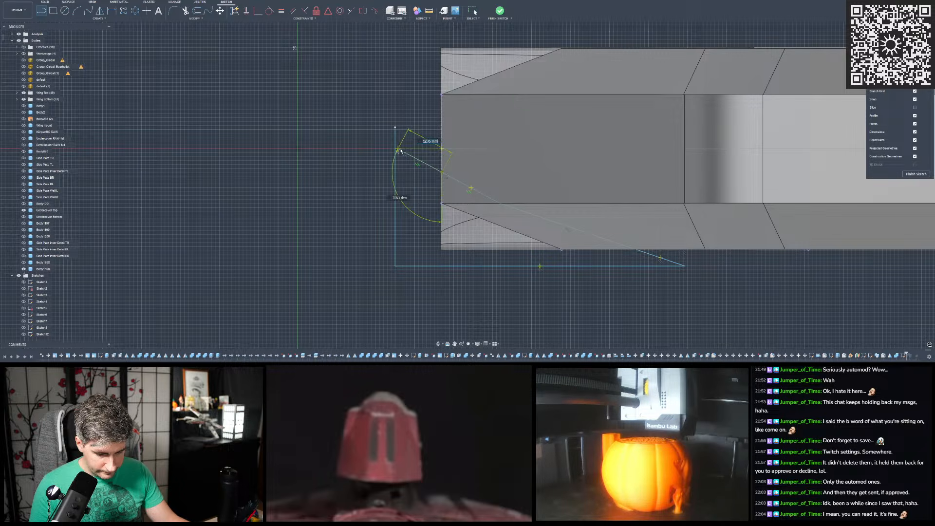
click(395, 147)
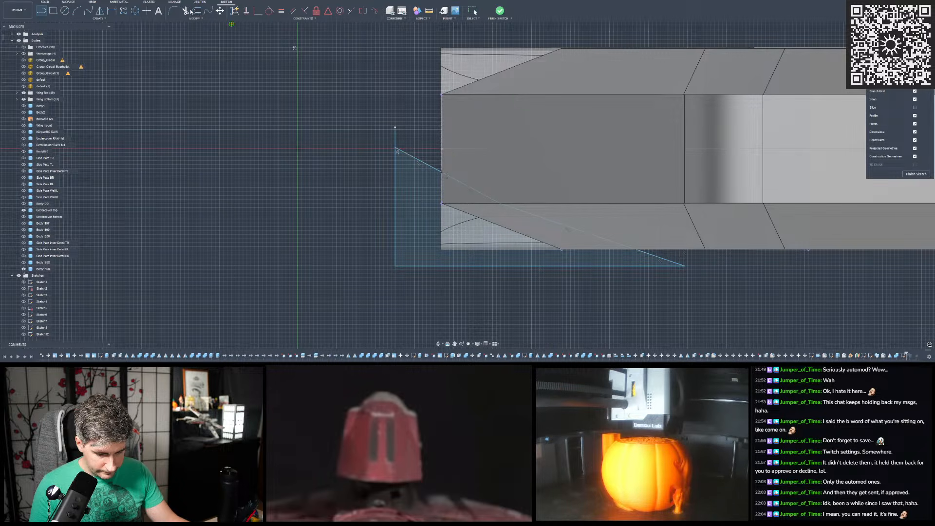
click(395, 130)
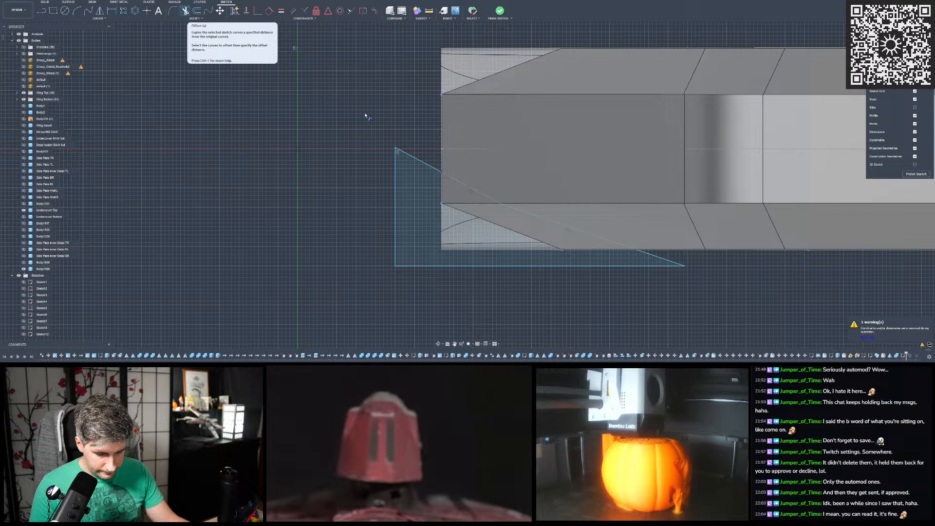
key(Escape)
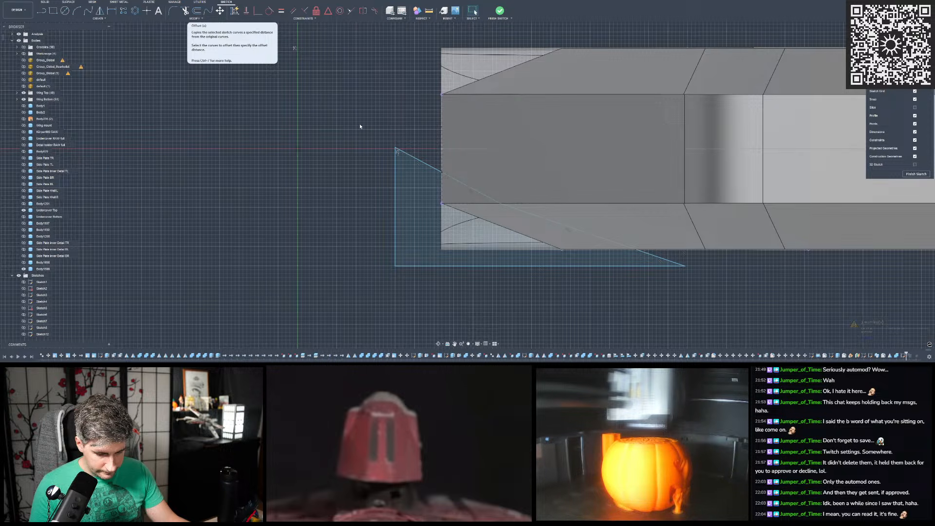
- Dimension the vertical distance from the origin to the slanted line's start on the body's end edge as 6 mm
click(112, 12)
scroll(430, 234, up, 2)
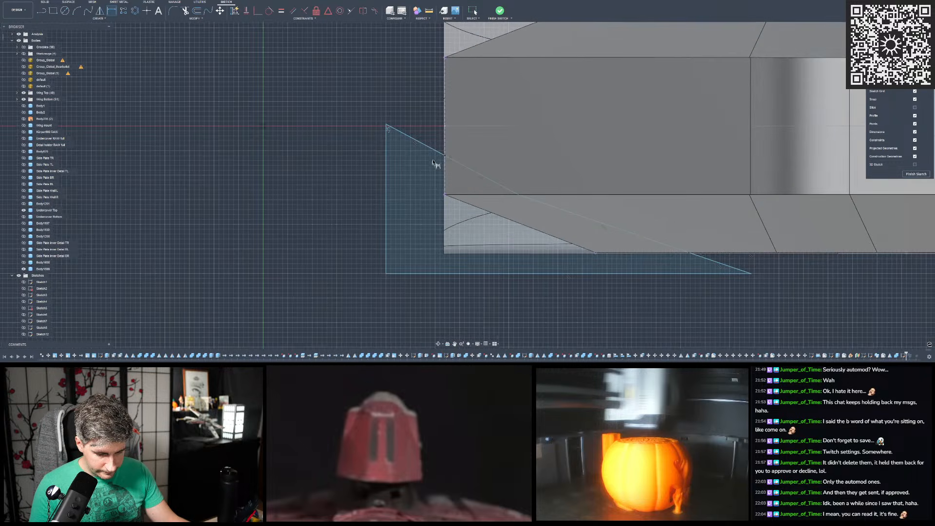
click(263, 126)
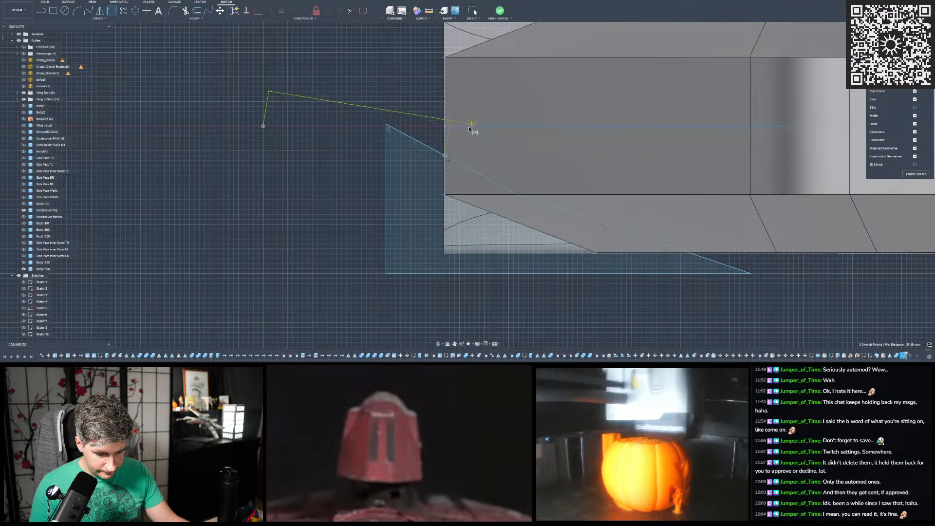
click(461, 141)
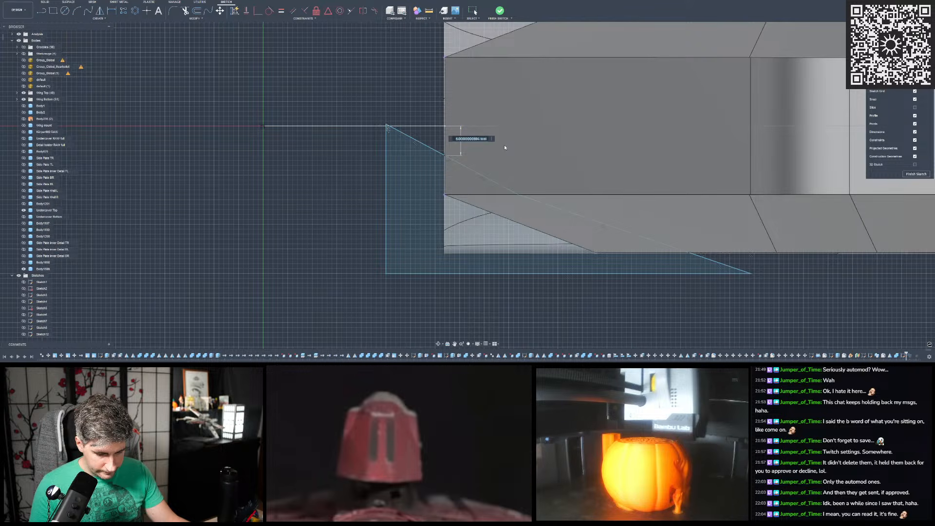
text(6)
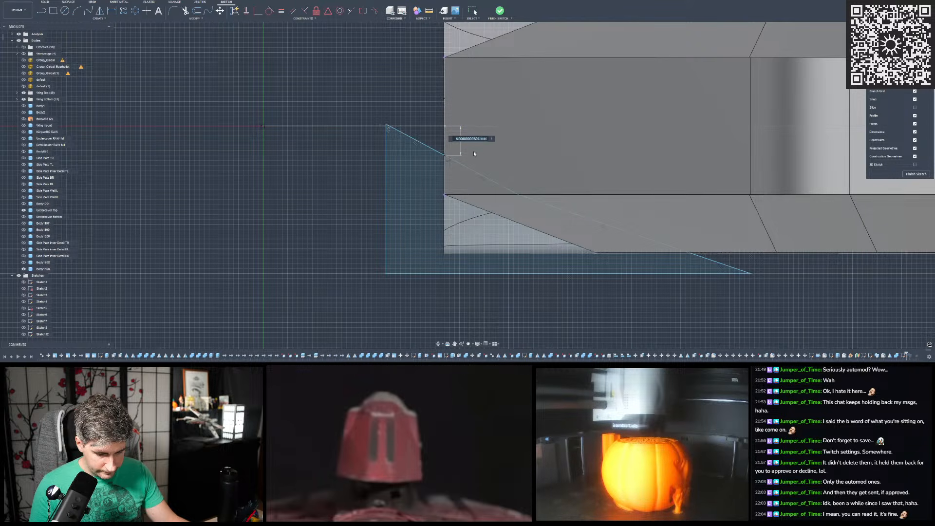
key(Return)
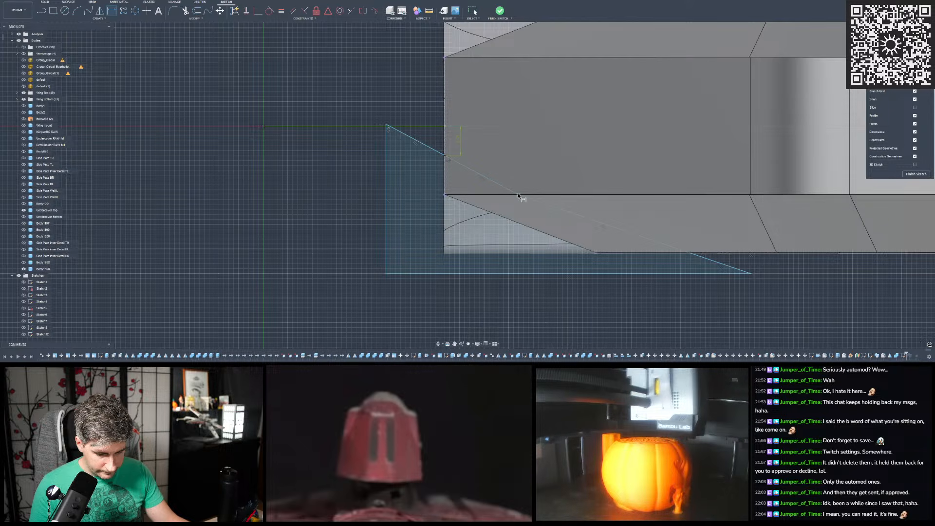
- Set the angle between the two slanted line segments to 170 degrees
click(541, 203)
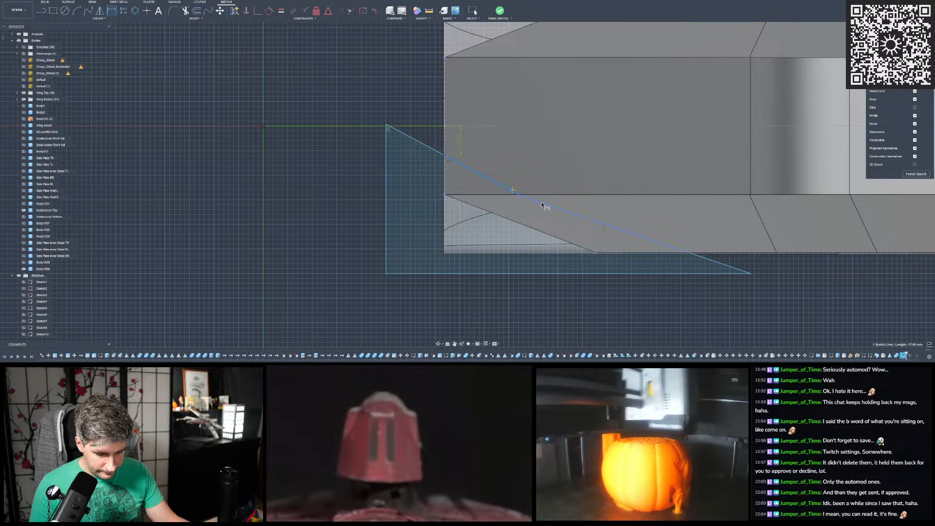
click(609, 190)
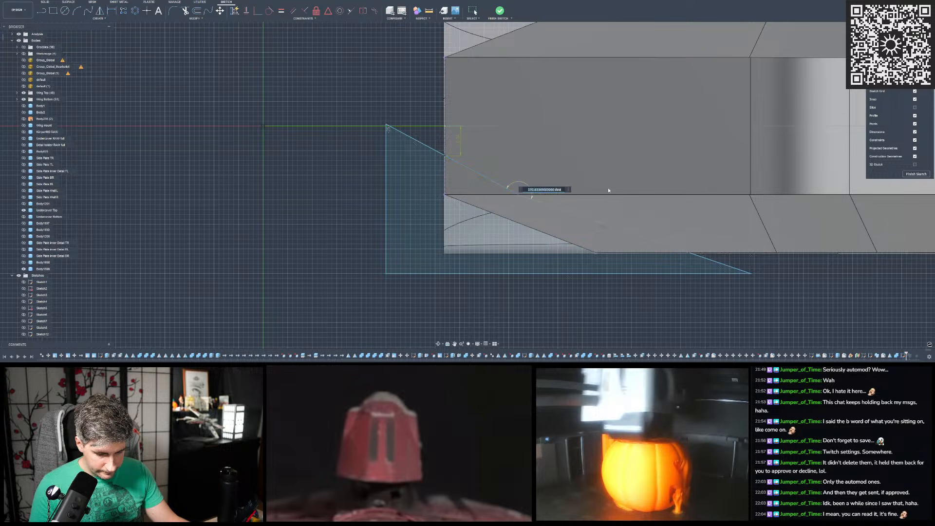
text(170.)
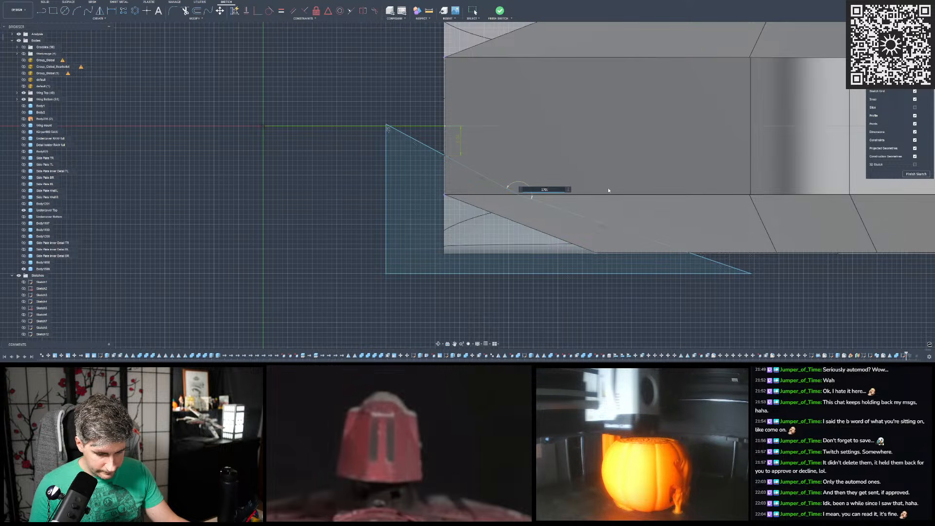
text(0)
key(Return)
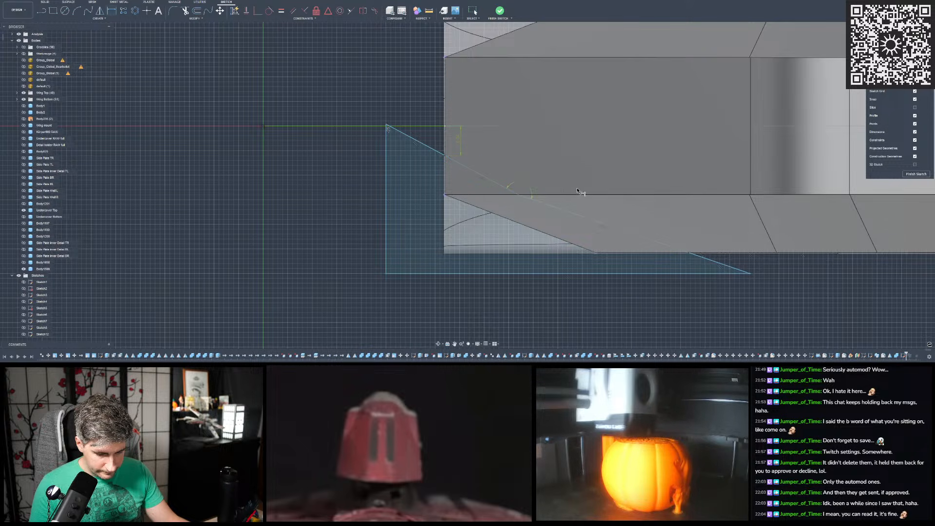
- Dimension horizontally from the slanted line's start on the end edge: 15 mm to the bend point and 49.5 mm to the long-edge point
click(519, 196)
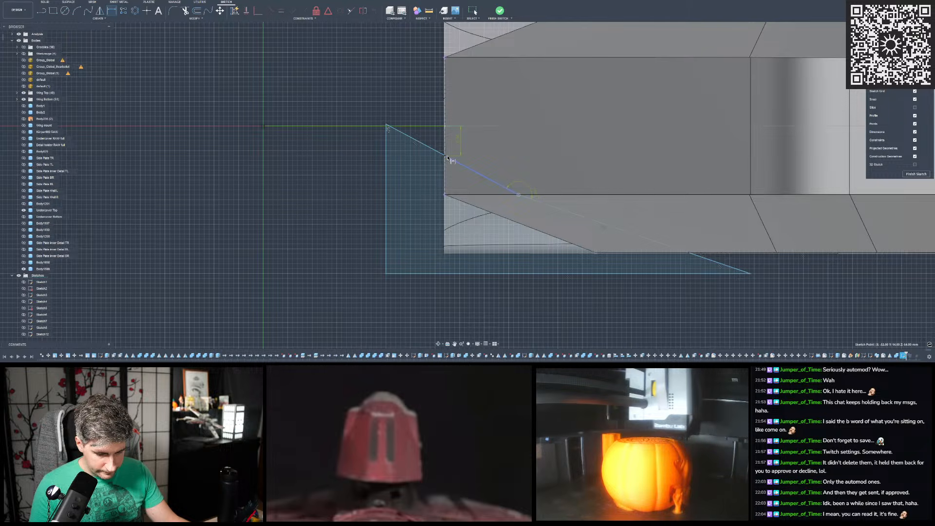
click(633, 170)
text(15)
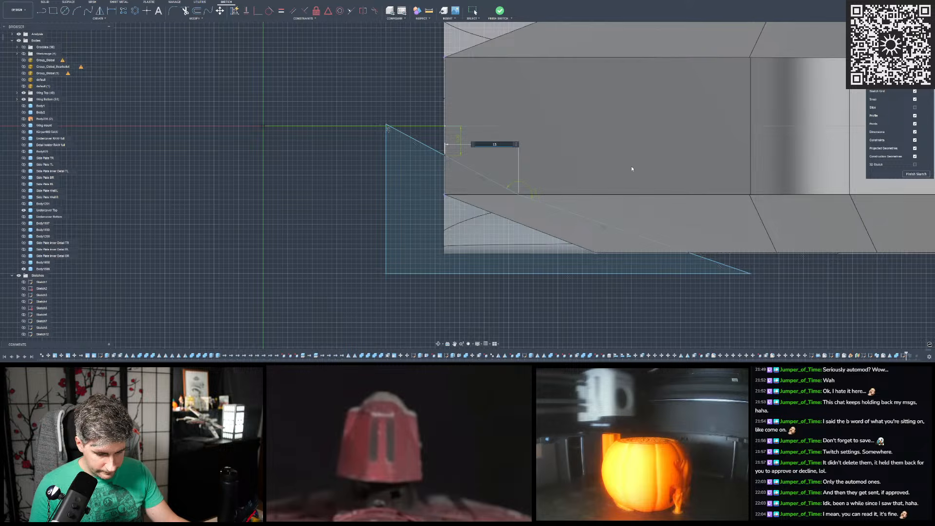
key(Return)
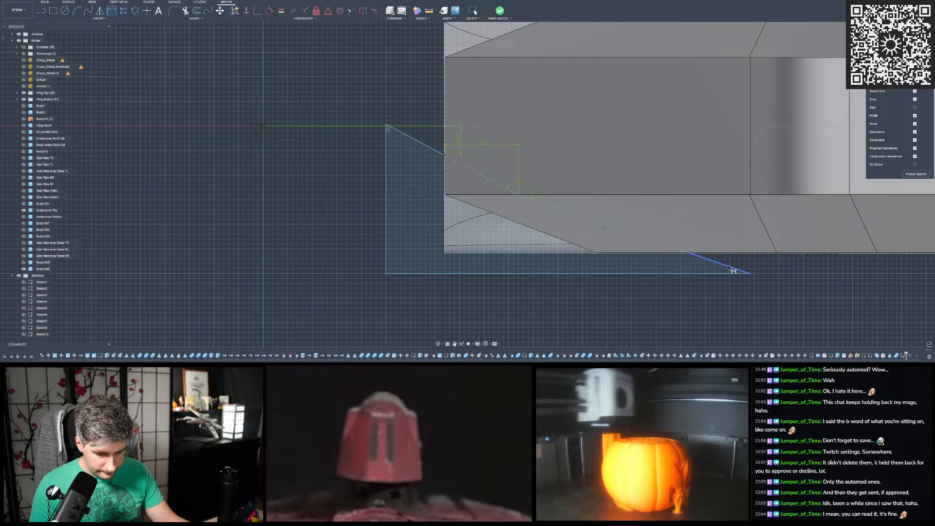
click(689, 253)
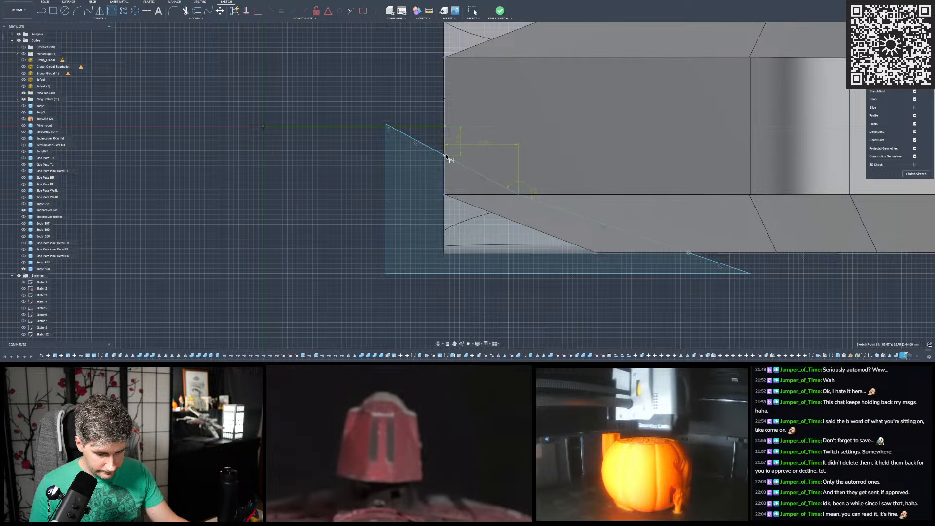
click(654, 133)
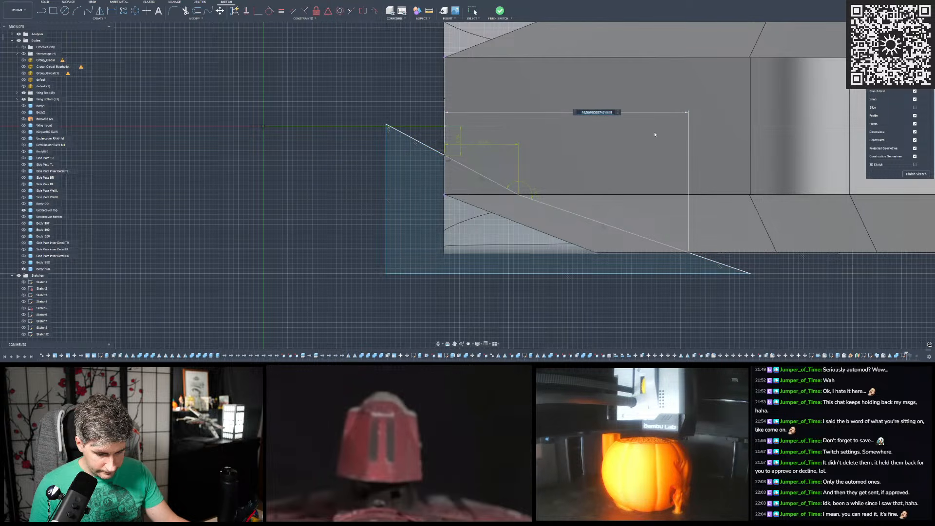
text(49,5)
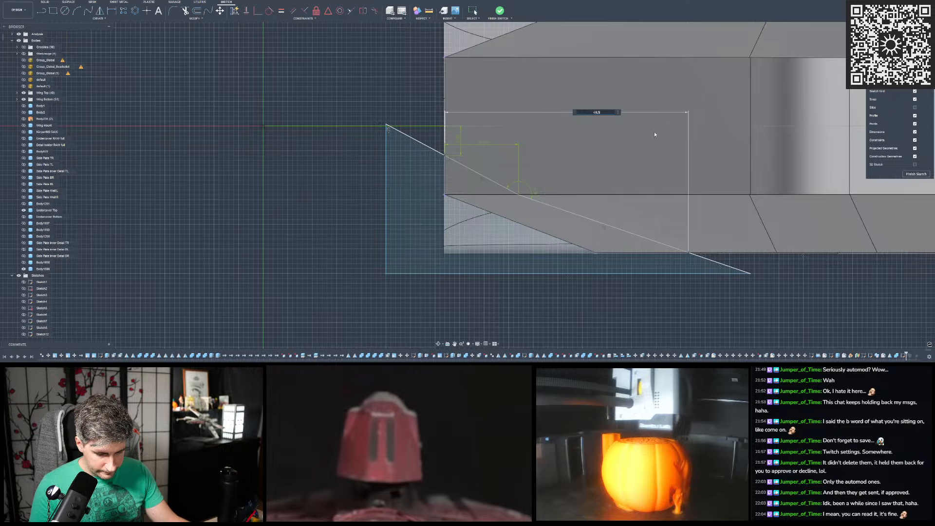
key(Return)
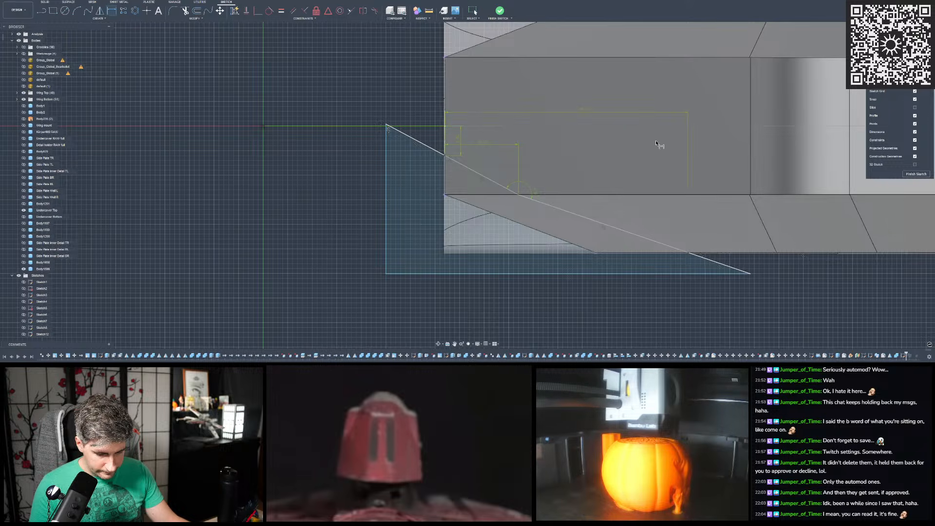
- Finish the sketch and show the Sketches folder so the new cutting profile appears on the body
scroll(438, 190, down, 3)
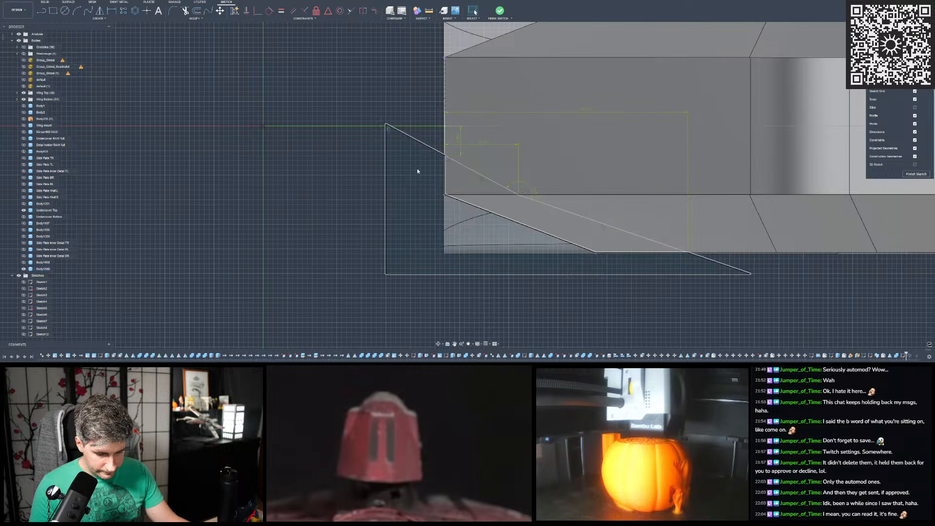
scroll(442, 192, down, 2)
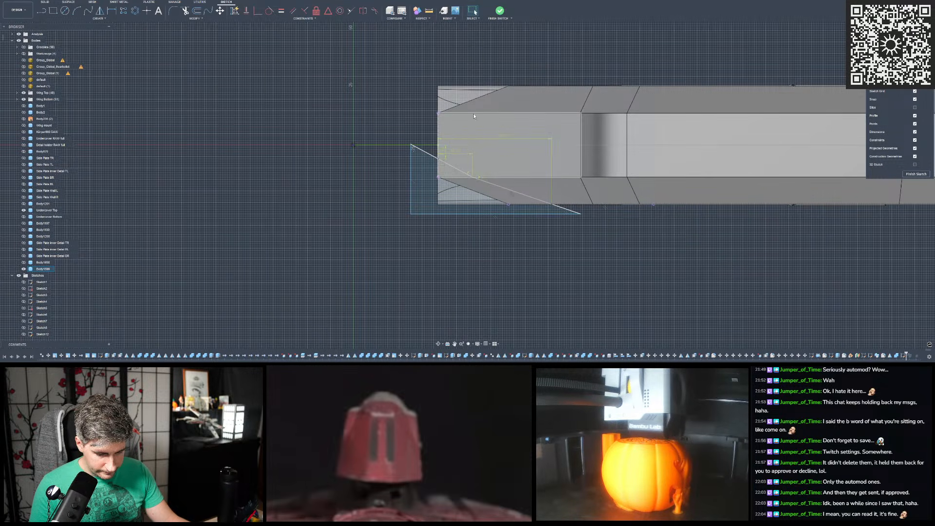
click(501, 11)
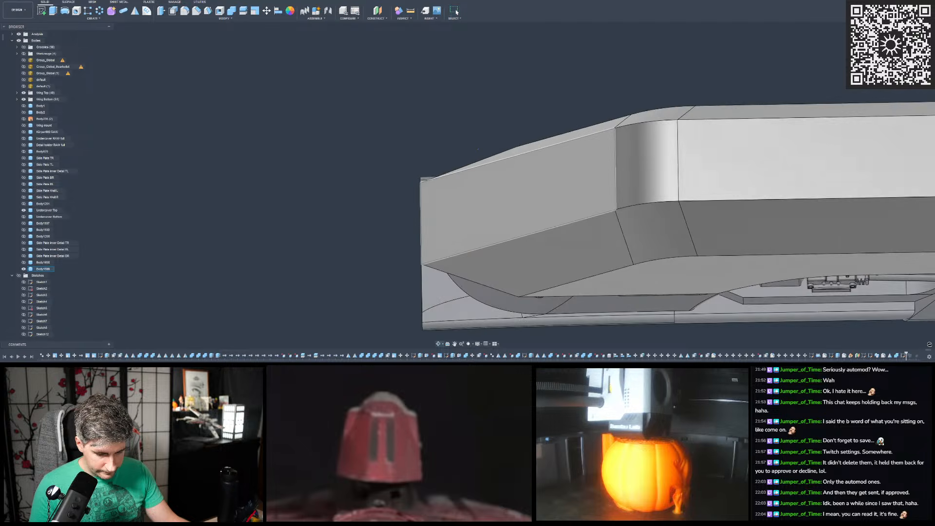
shift+middle_drag(501, 150, 457, 191)
scroll(448, 200, down, 3)
scroll(450, 201, up, 3)
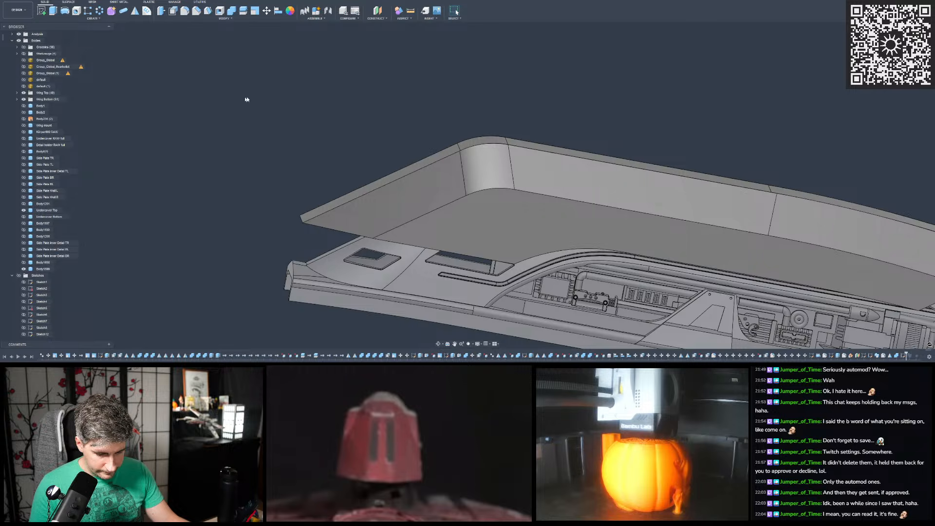
scroll(289, 110, down, 3)
scroll(289, 110, up, 2)
shift+middle_drag(288, 110, 267, 123)
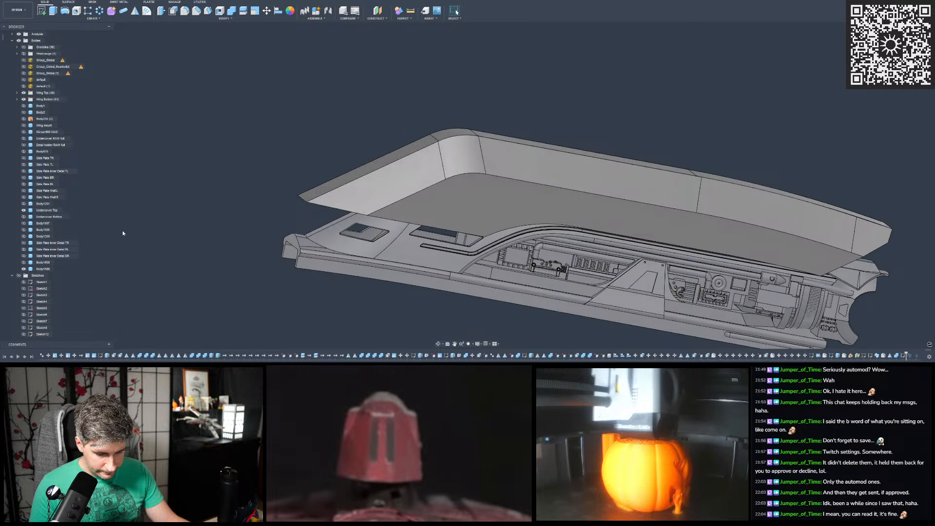
click(19, 276)
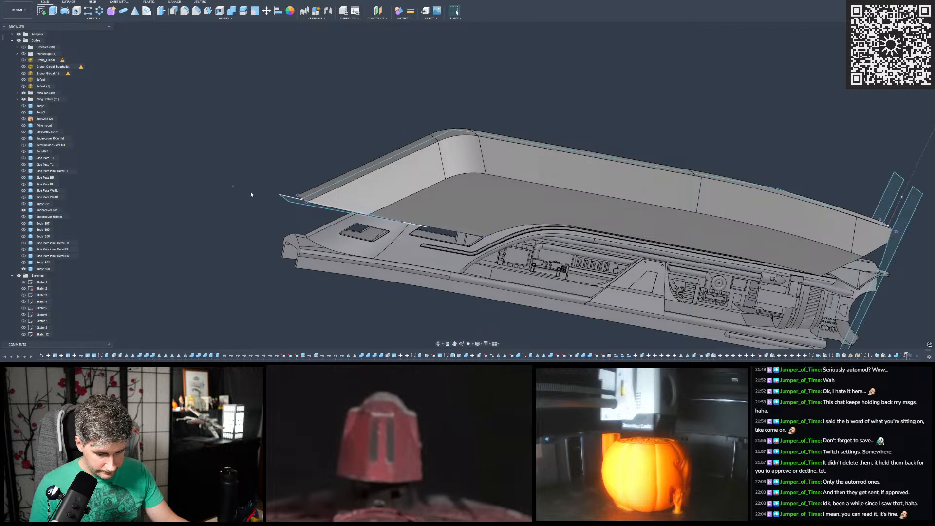
shift+middle_drag(251, 194, 244, 203)
key(e)
scroll(336, 221, up, 3)
shift+middle_drag(322, 210, 404, 229)
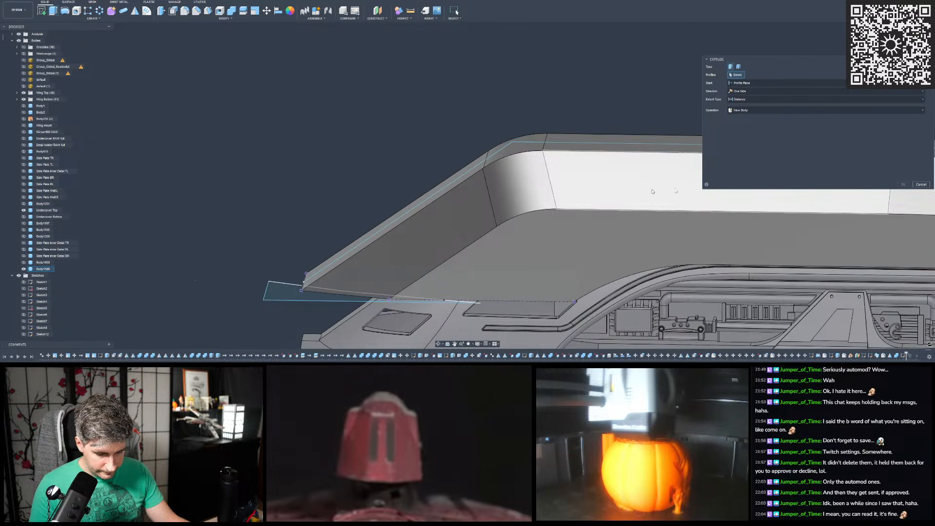
key(Escape)
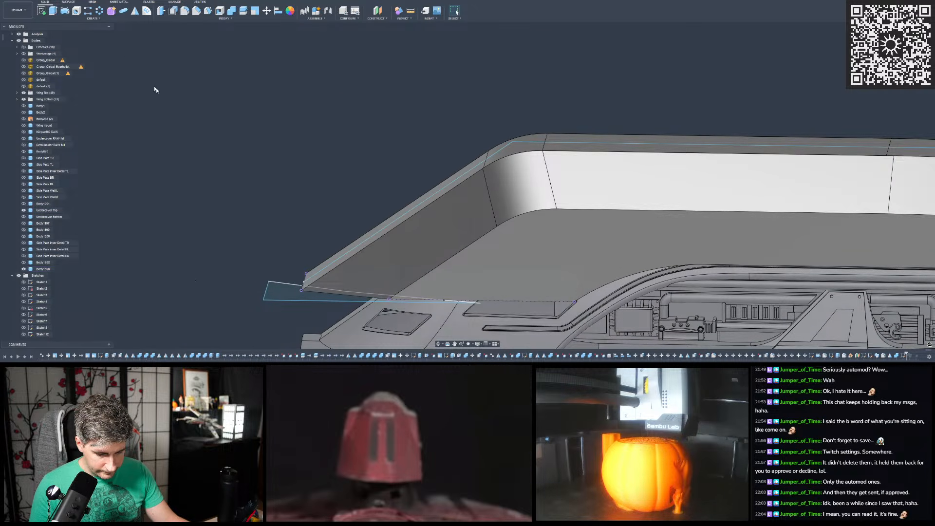
- Start a Sweep using both regions of the new corner profile at the body's pointed end
click(92, 18)
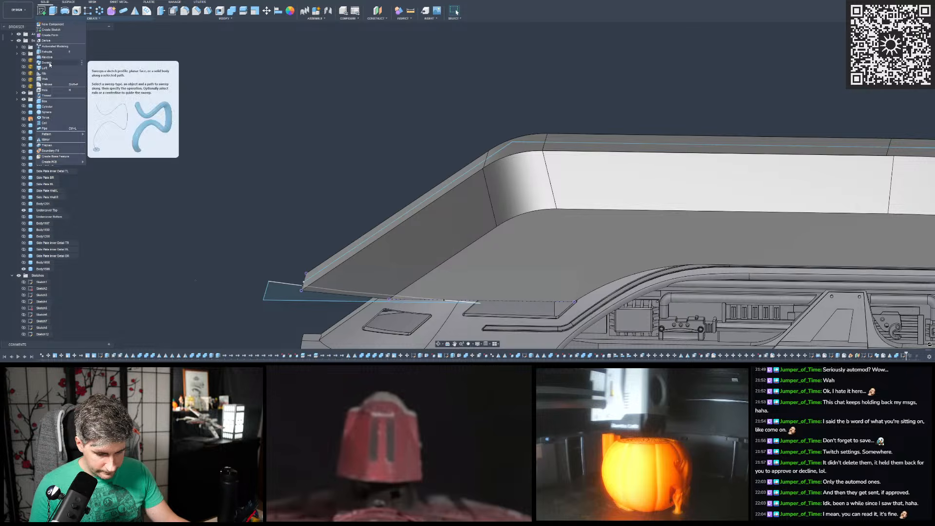
click(49, 64)
scroll(292, 194, down, 3)
scroll(279, 215, up, 2)
shift+middle_drag(274, 229, 271, 214)
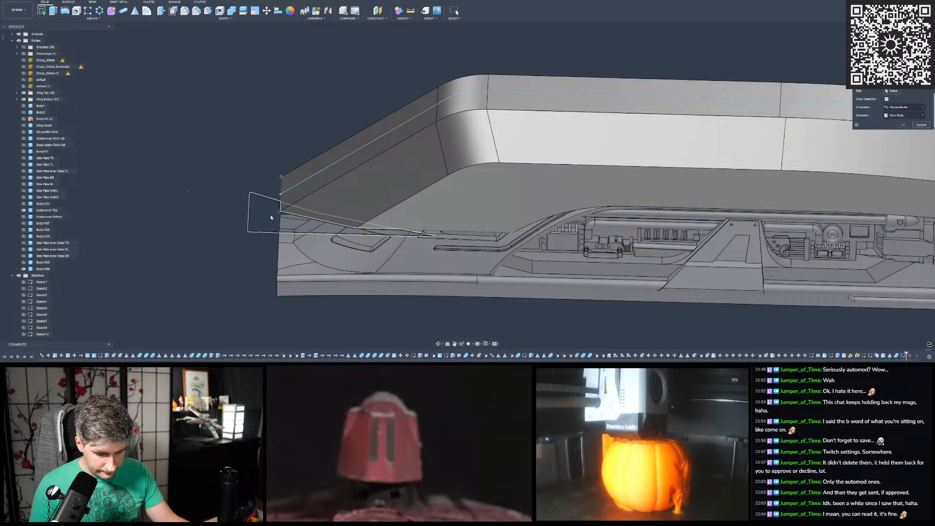
click(269, 215)
scroll(290, 214, up, 2)
click(295, 213)
shift+middle_drag(334, 182, 337, 195)
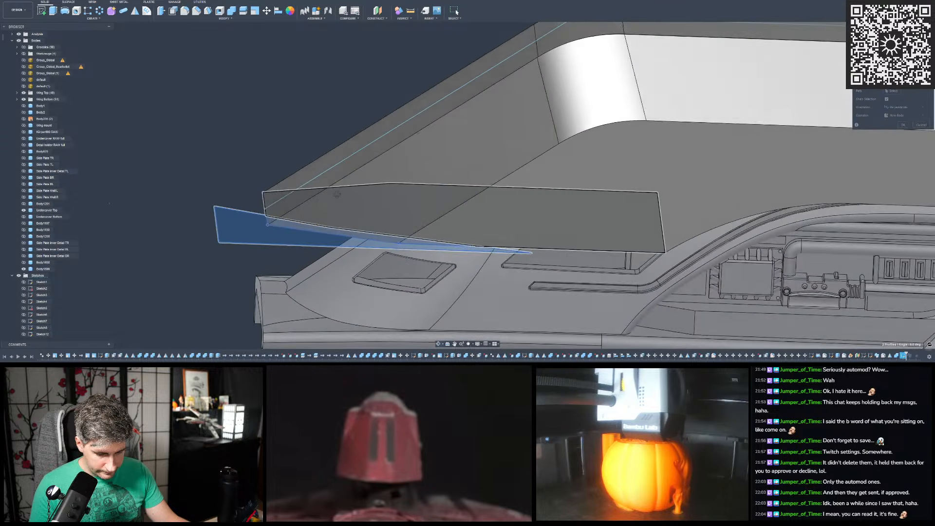
scroll(337, 194, down, 6)
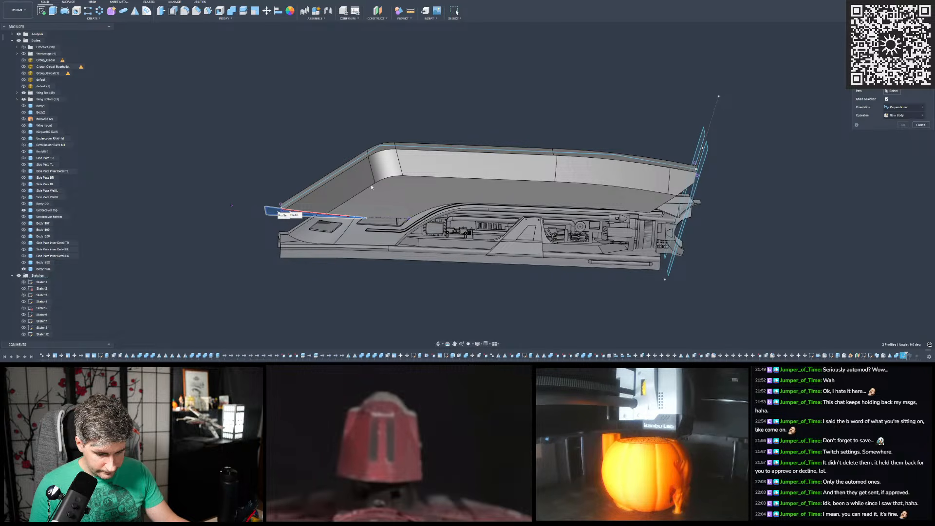
scroll(358, 188, up, 5)
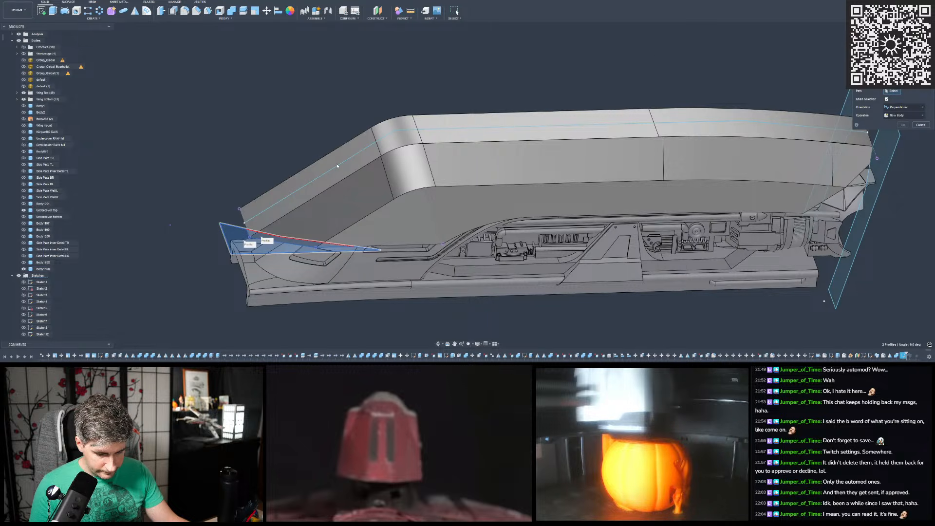
- Try the sketched guide line and the body's upper side-face edges as the sweep path for the cut
click(337, 165)
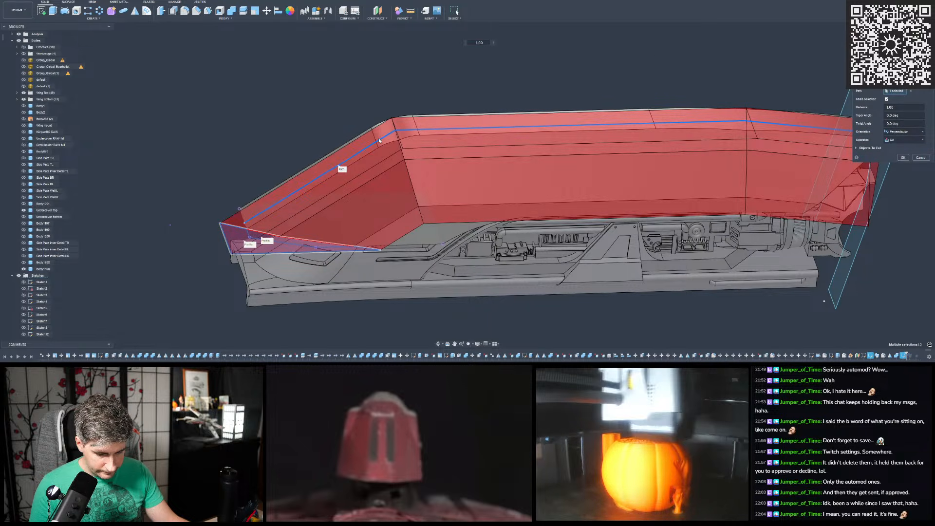
click(362, 170)
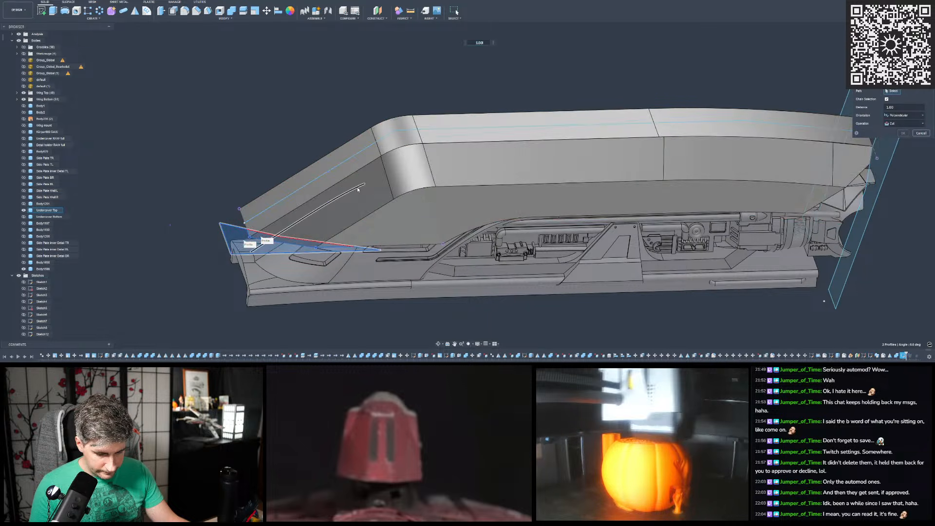
click(407, 147)
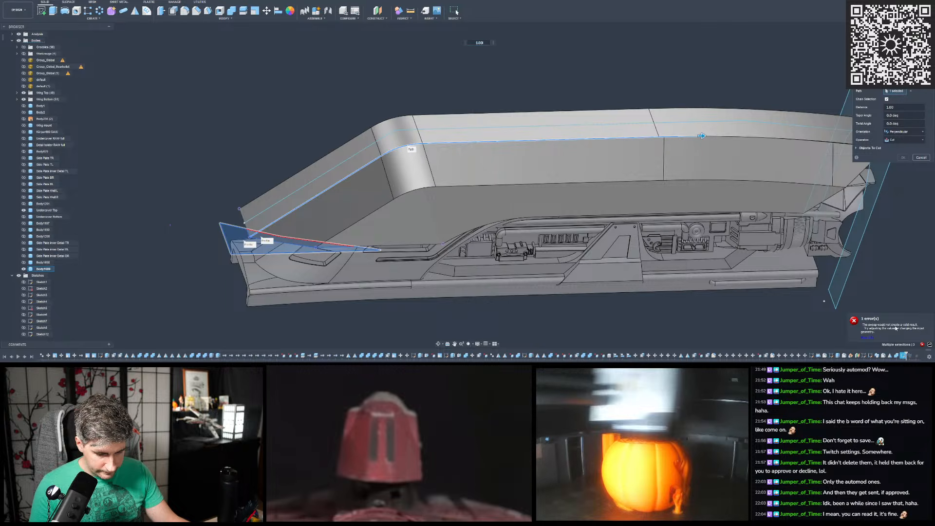
click(421, 146)
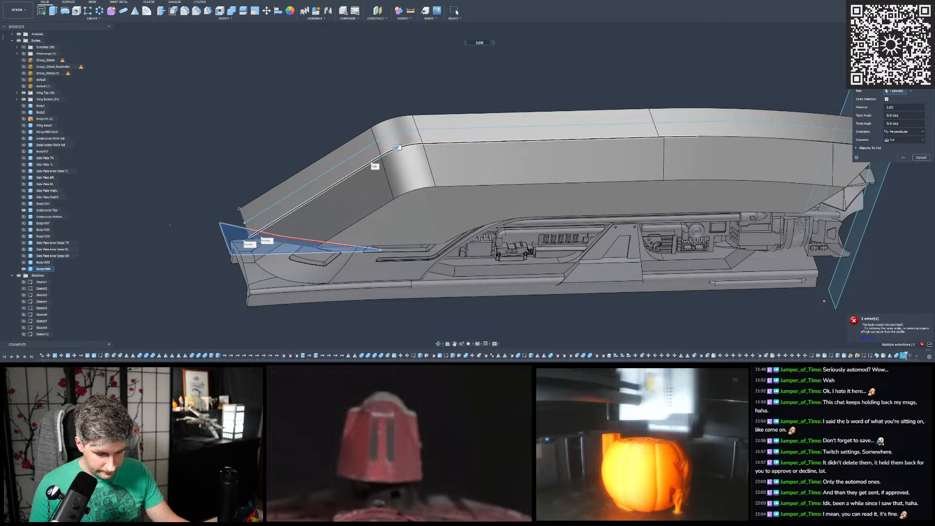
click(397, 148)
click(400, 147)
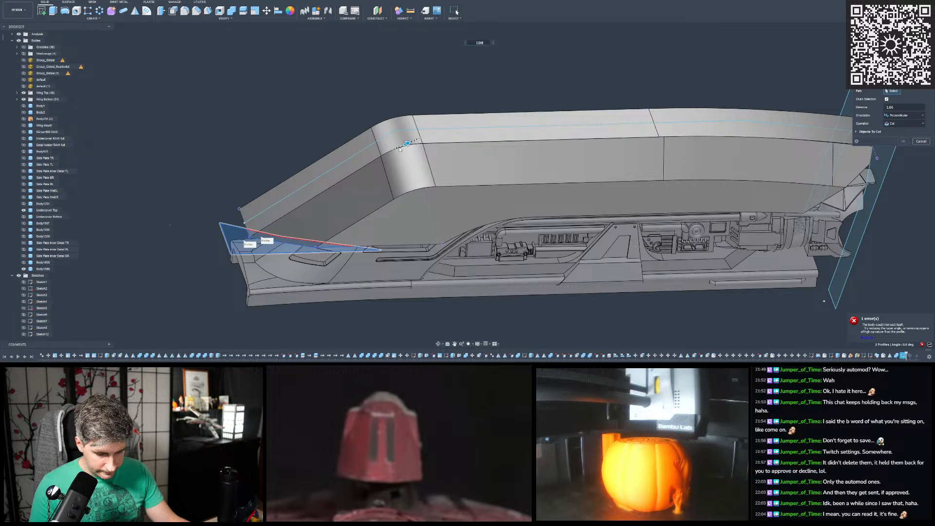
click(398, 152)
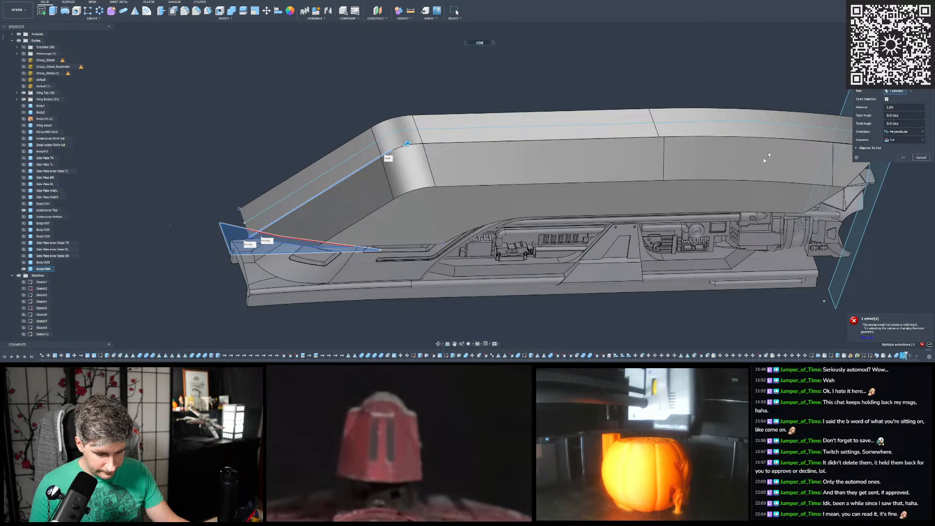
- Clear the sweep path and try the chained lower edge of the slanted side face for the cut
click(910, 91)
click(379, 207)
shift+middle_drag(381, 212, 409, 136)
scroll(467, 197, up, 5)
scroll(357, 151, up, 3)
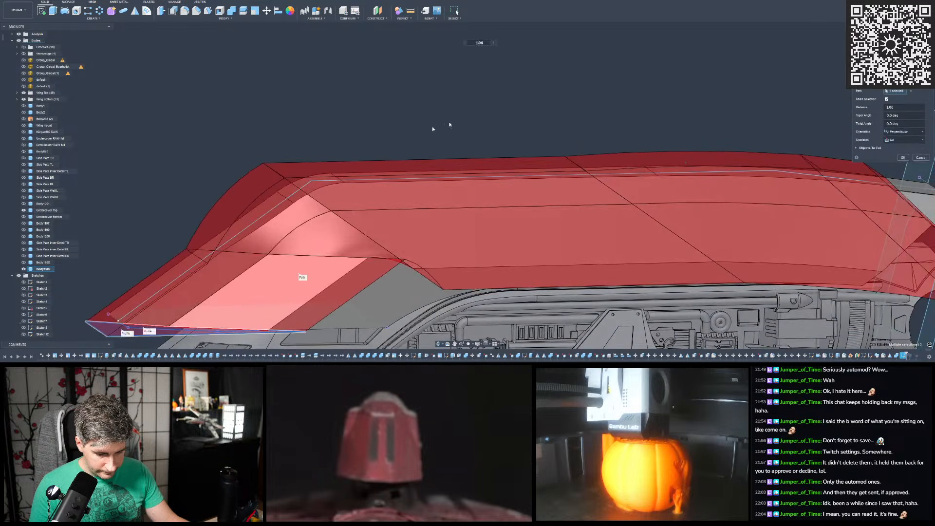
- Turn off chain selection, use only the slanted face's straight lower edge as sweep path, and extend the cut past the bend
click(887, 99)
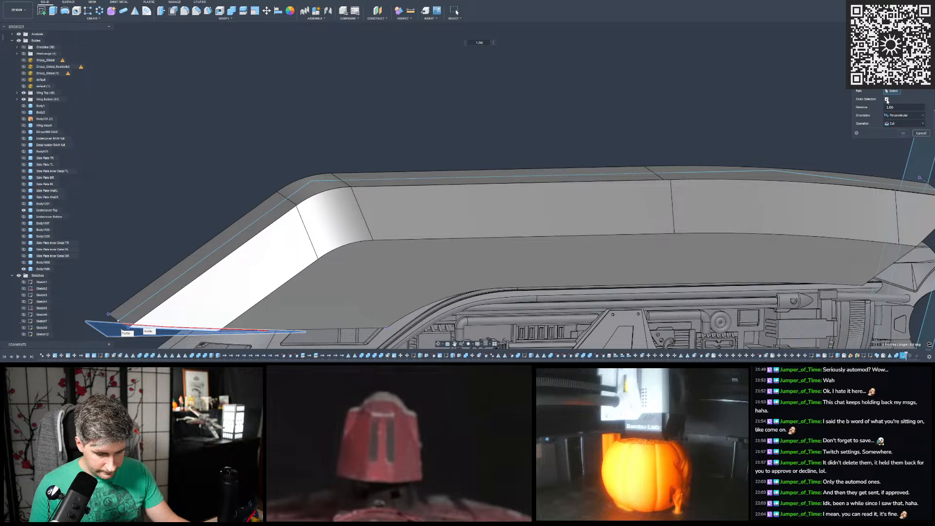
scroll(507, 97, down, 2)
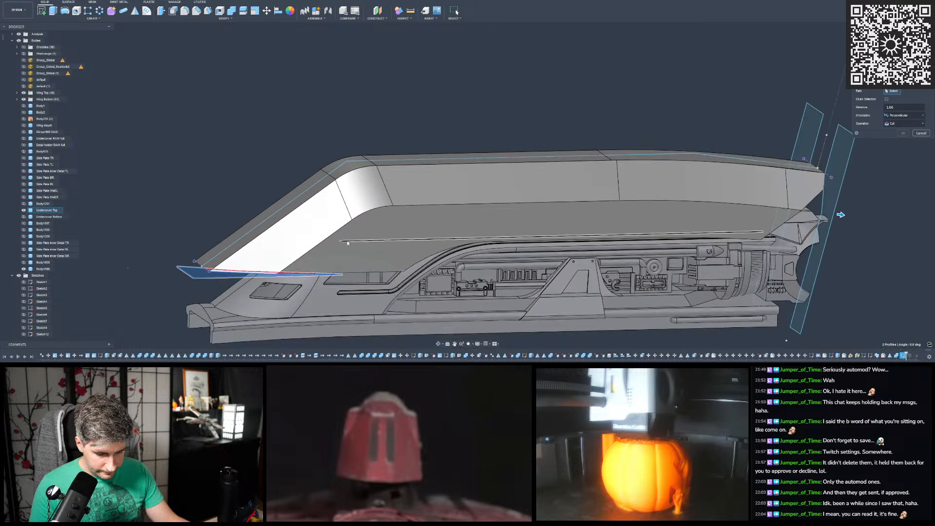
click(331, 236)
drag(361, 212, 583, 54)
shift+middle_drag(392, 171, 296, 219)
scroll(541, 171, up, 3)
shift+middle_drag(541, 170, 590, 210)
scroll(497, 216, up, 3)
scroll(317, 215, up, 2)
shift+middle_drag(316, 214, 251, 222)
shift+middle_drag(575, 80, 263, 202)
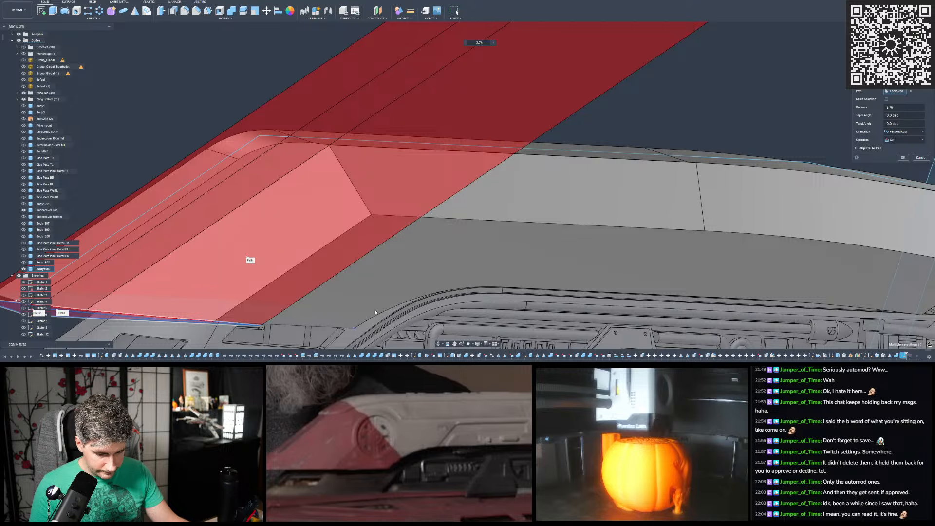
- Examine the straight sweep cut preview around the bend, along the underside and from the pointed end
scroll(390, 230, down, 3)
shift+middle_drag(390, 230, 337, 190)
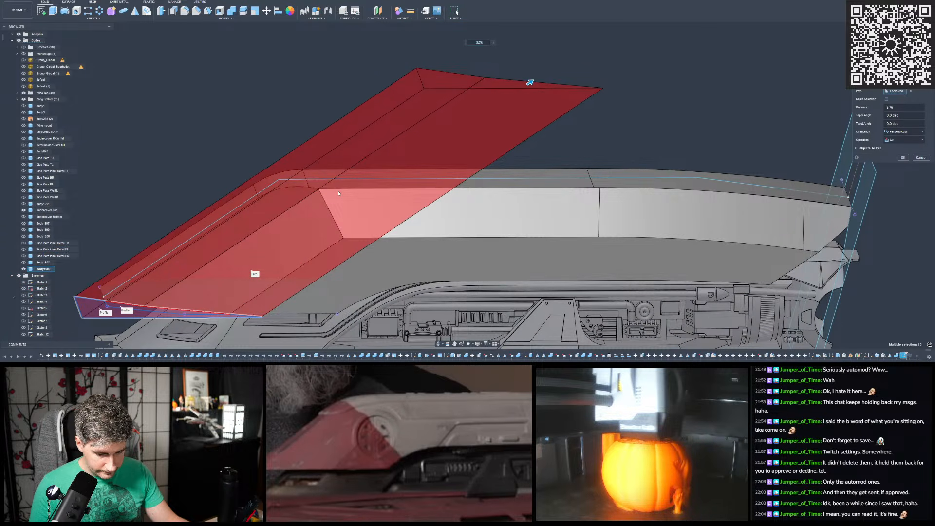
scroll(390, 210, down, 4)
scroll(326, 221, up, 3)
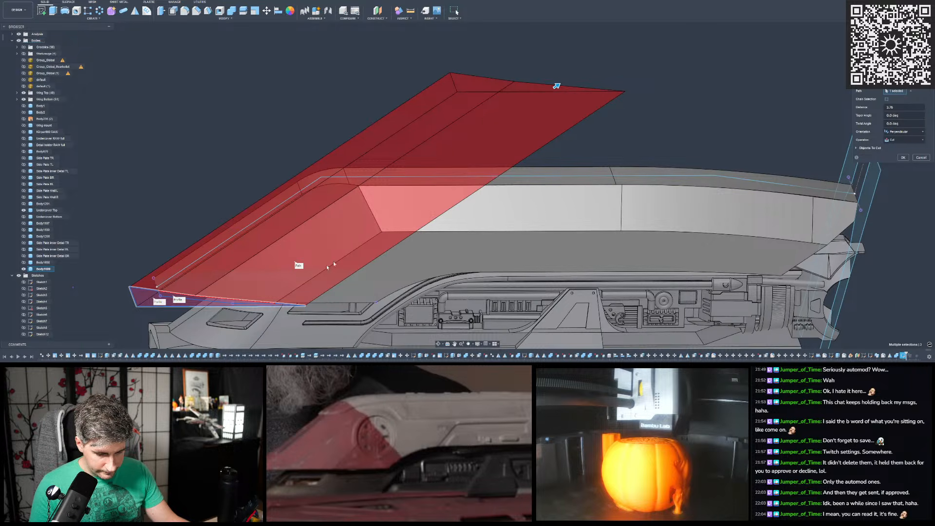
scroll(375, 233, up, 10)
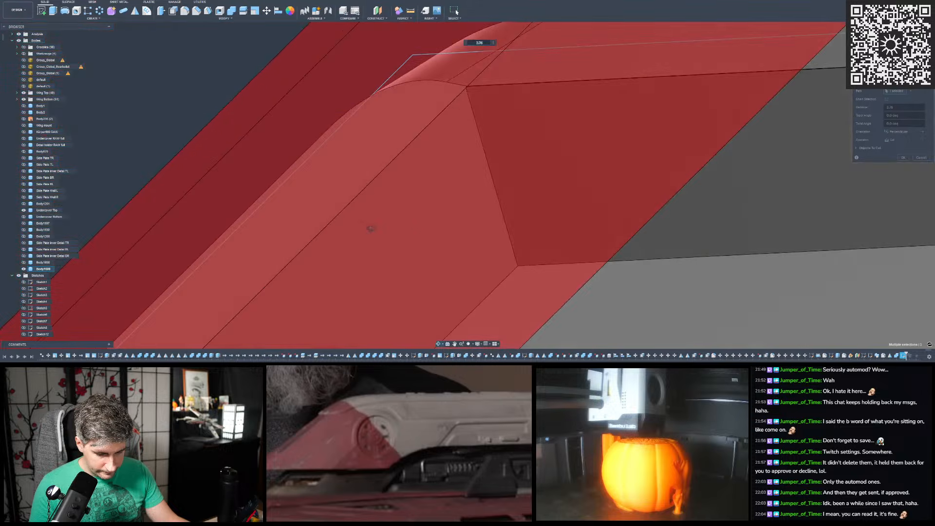
scroll(371, 229, down, 10)
shift+middle_drag(572, 180, 567, 199)
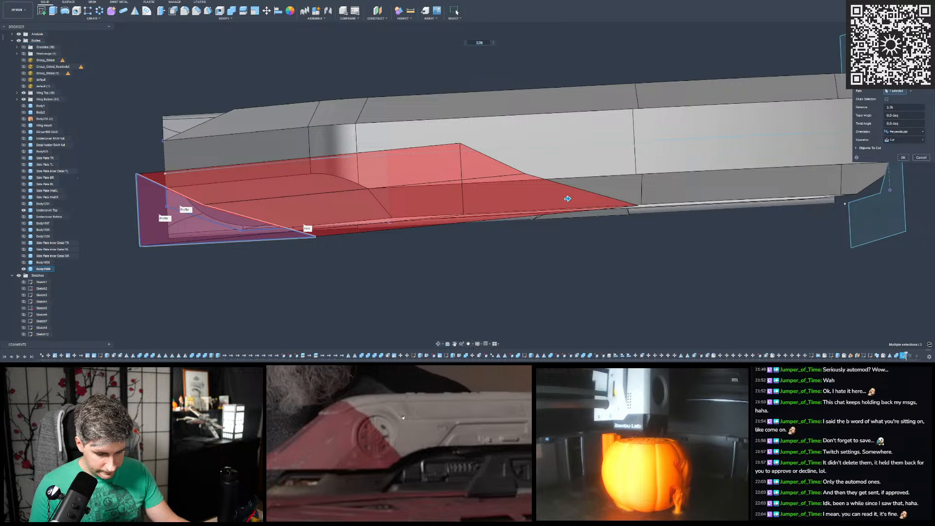
shift+middle_drag(547, 330, 564, 169)
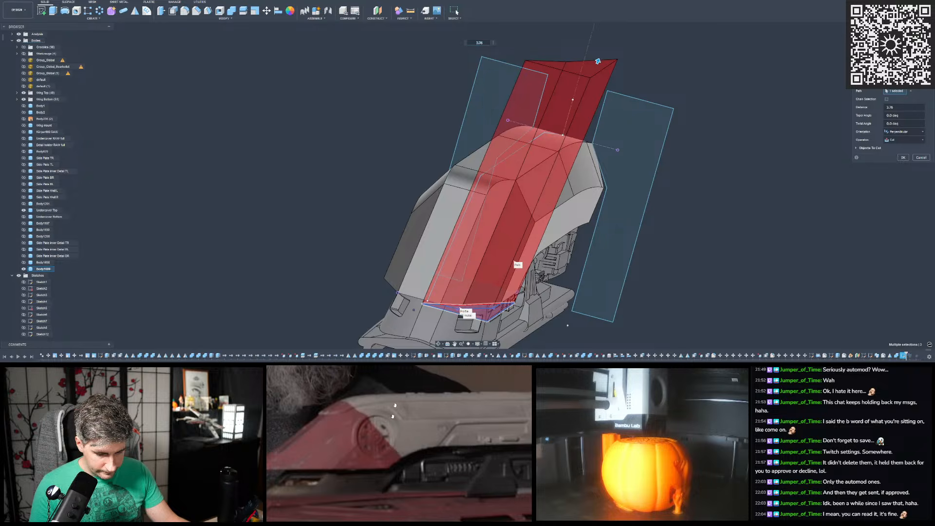
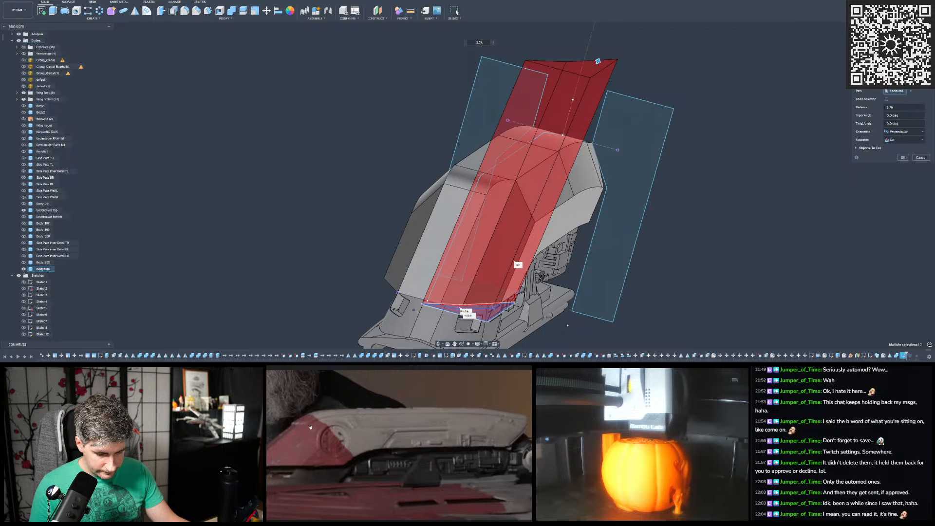
- Check the straight sweep cut from the side and apply it to the body's pointed end
shift+middle_drag(483, 217, 443, 183)
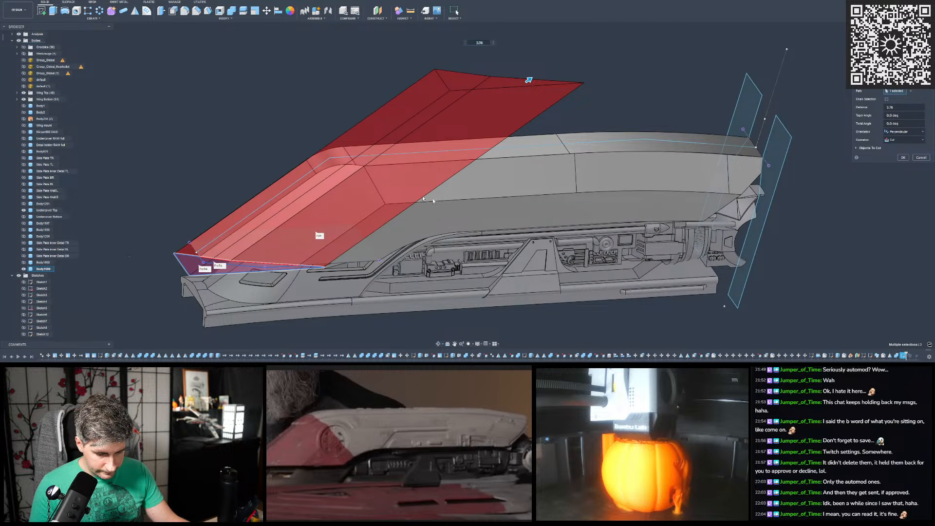
scroll(524, 206, down, 3)
mouse_move(524, 207)
shift+middle_down()
mouse_move(524, 191)
mouse_move(525, 242)
mouse_move(520, 198)
shift+middle_up()
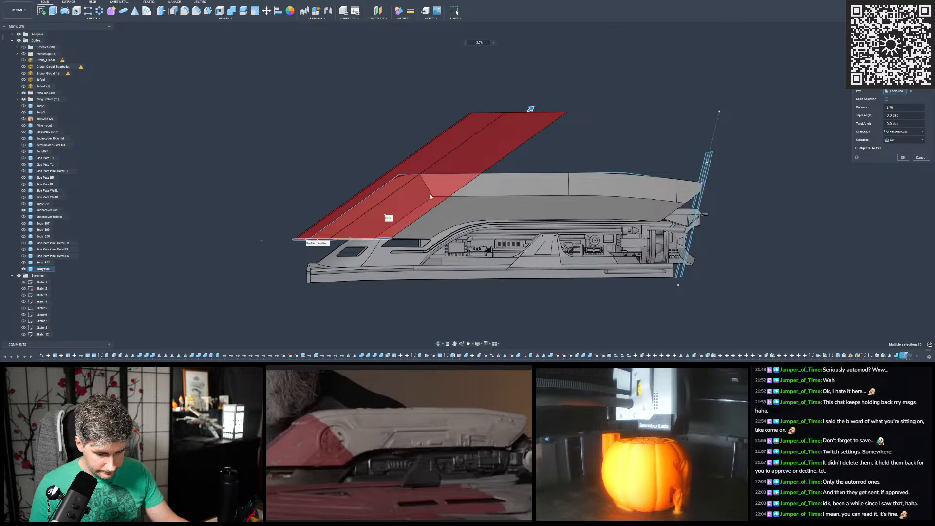
key(Return)
scroll(449, 146, up, 5)
mouse_move(456, 163)
shift+middle_down()
mouse_move(457, 136)
mouse_move(450, 174)
mouse_move(452, 164)
mouse_move(482, 163)
mouse_move(453, 175)
shift+middle_up()
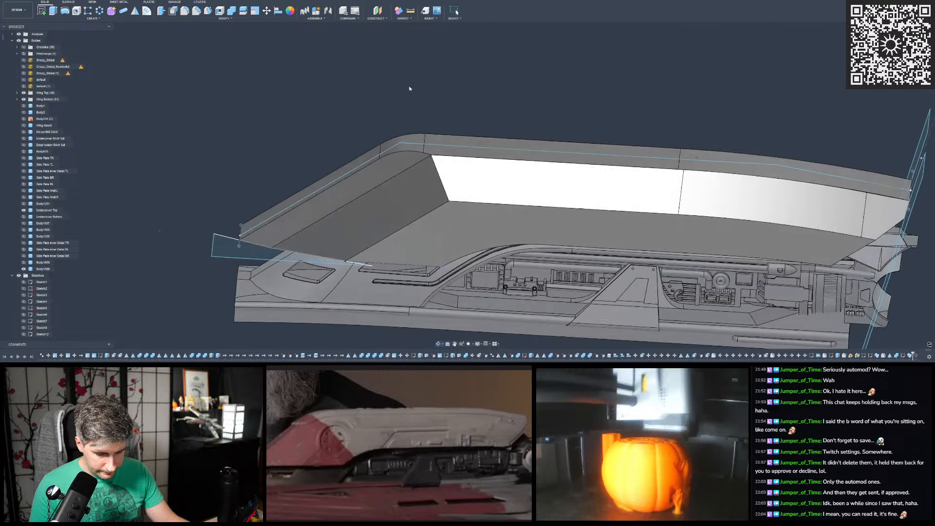
- Try a constant-radius fillet on the bend edge, the slanted face's upper edge and the long upper side edge meeting at the cut's corner
shift+middle_drag(332, 141, 394, 194)
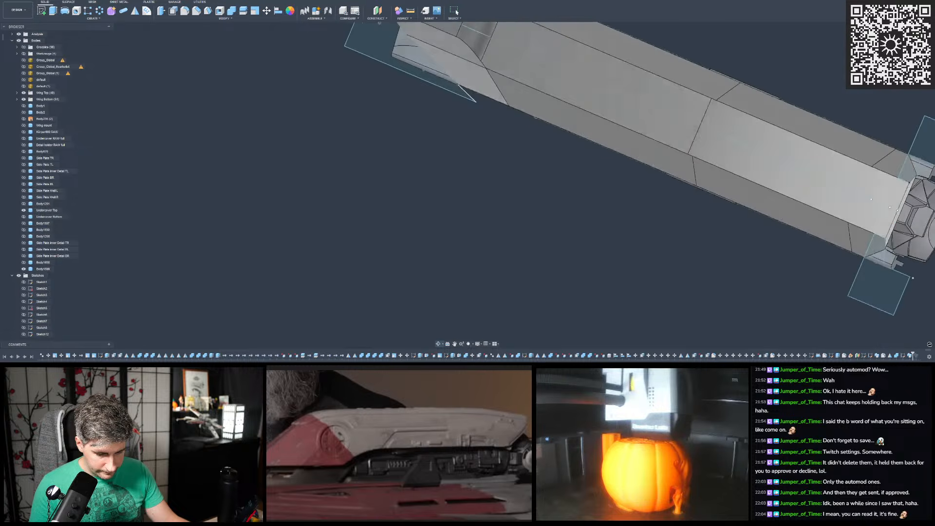
scroll(411, 152, down, 3)
scroll(442, 126, up, 3)
shift+middle_drag(442, 126, 314, 239)
shift+middle_drag(550, 97, 560, 95)
scroll(587, 91, down, 3)
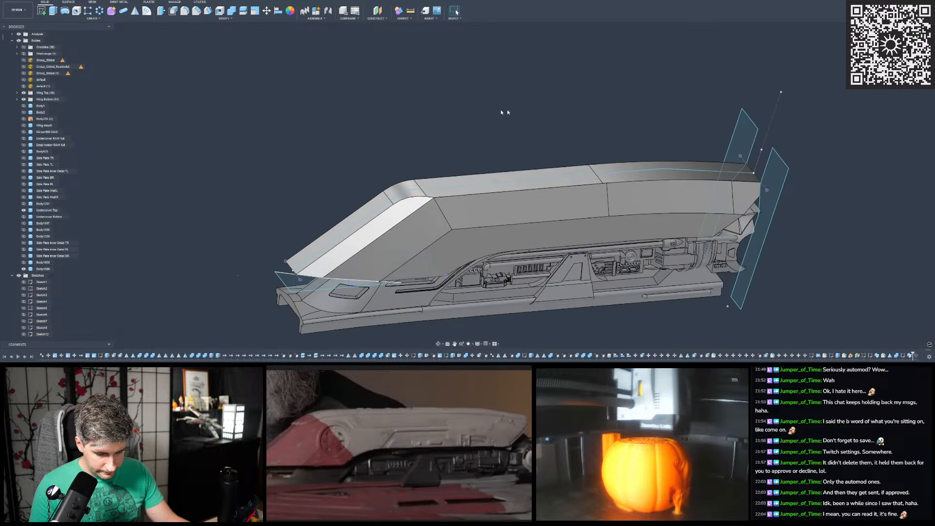
click(184, 10)
scroll(405, 230, up, 3)
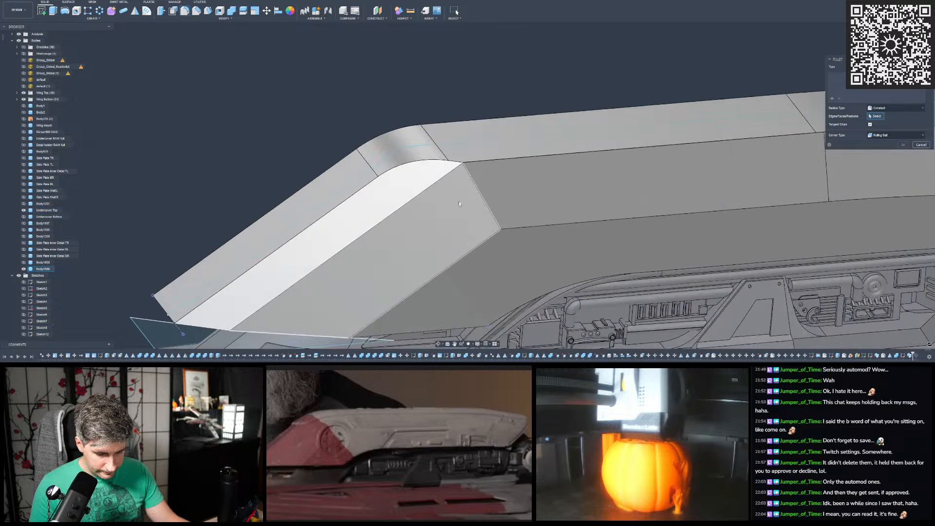
click(476, 187)
drag(477, 187, 483, 167)
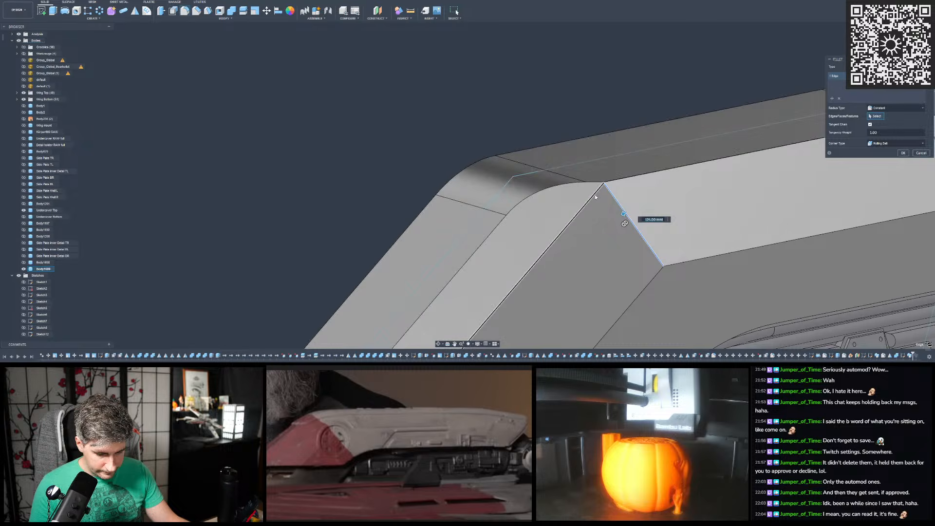
click(606, 185)
click(609, 182)
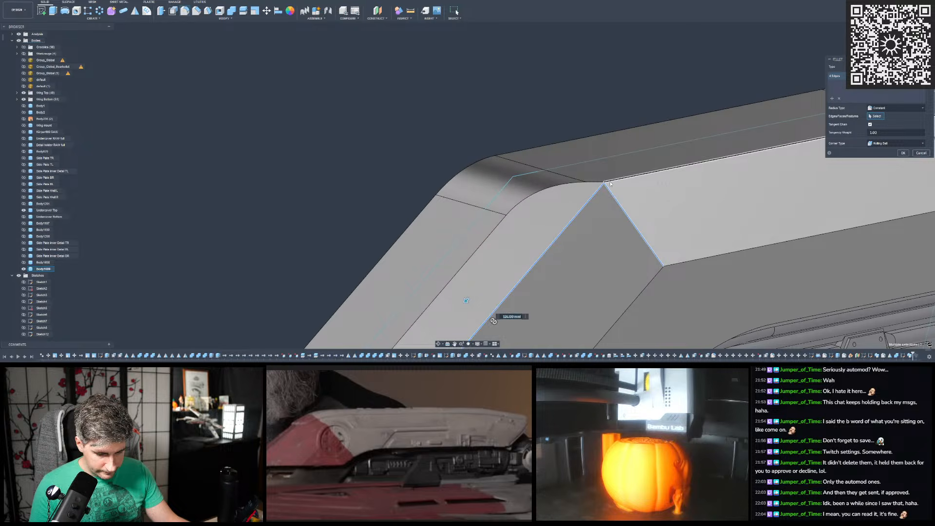
scroll(677, 200, down, 3)
middle_drag(677, 201, 694, 188)
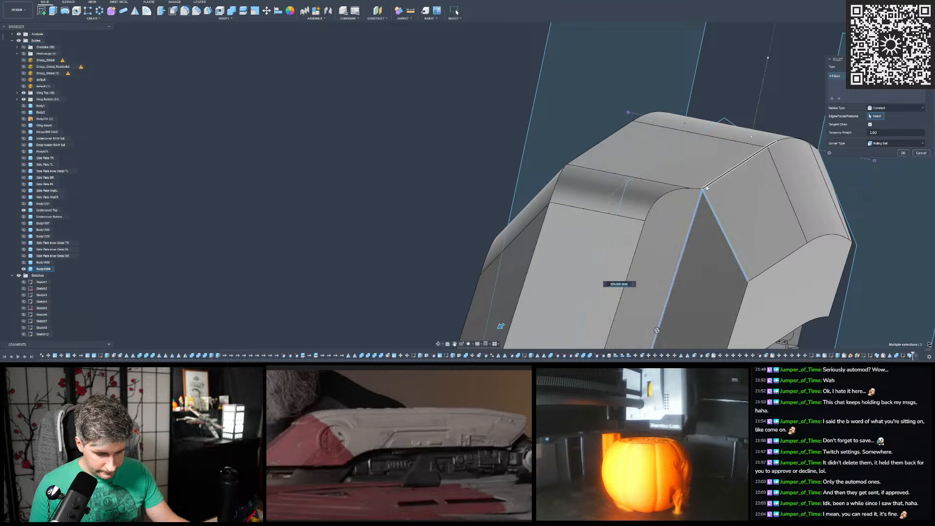
- Examine the fillet preview around the cut's corner from above, the pointed end and the side
scroll(772, 143, up, 3)
scroll(709, 156, up, 2)
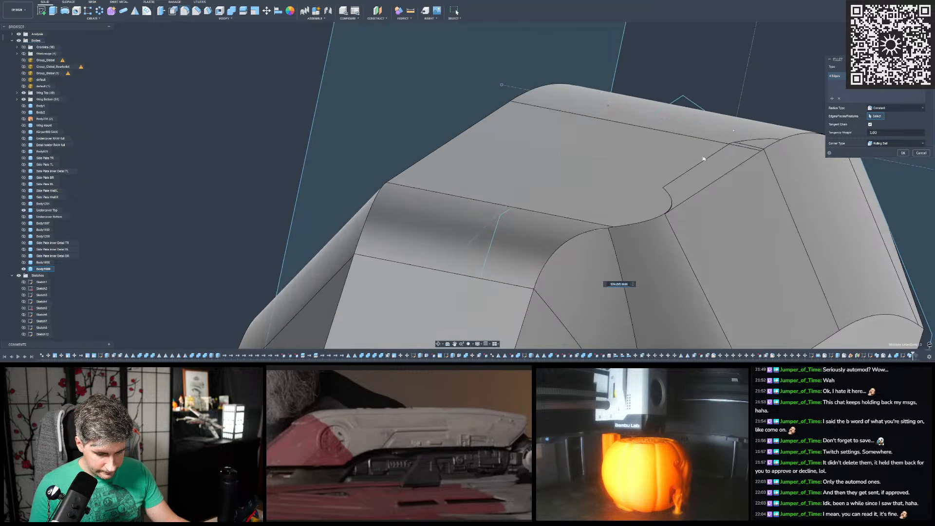
scroll(664, 192, up, 6)
scroll(651, 290, up, 4)
shift+middle_drag(670, 263, 627, 192)
scroll(623, 191, down, 5)
scroll(580, 168, down, 6)
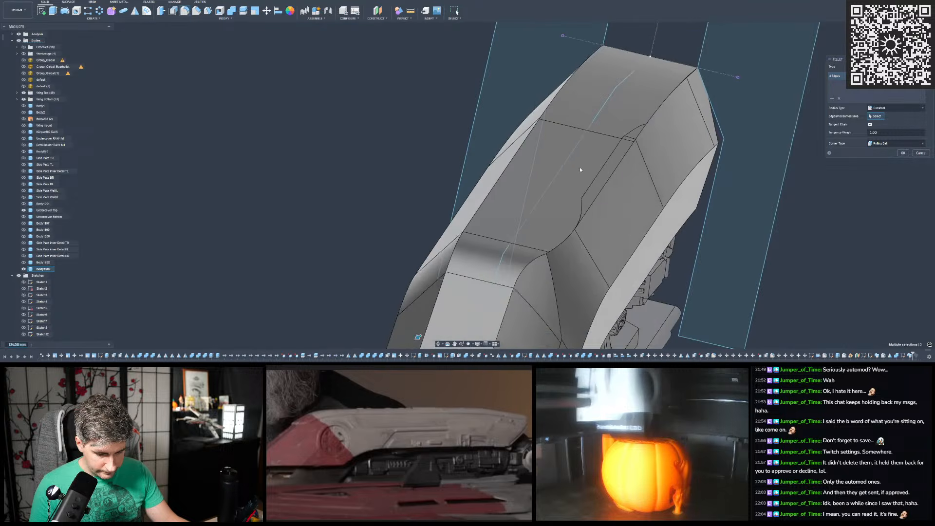
click(23, 269)
click(23, 269)
scroll(419, 185, down, 3)
scroll(481, 233, up, 1)
scroll(481, 232, up, 4)
shift+middle_drag(526, 198, 505, 209)
shift+middle_drag(351, 119, 388, 148)
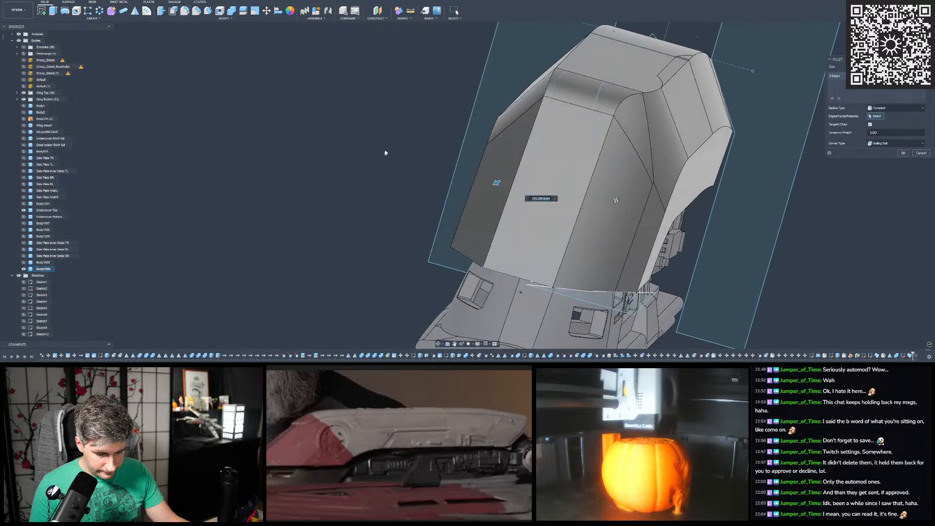
scroll(647, 95, up, 4)
shift+middle_drag(639, 104, 306, 167)
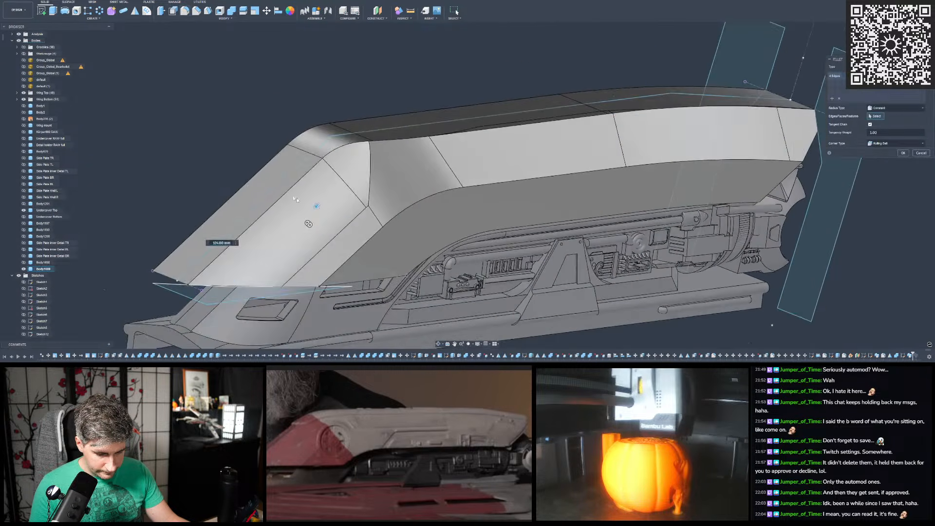
- Try adding the adjacent slanted front edge to the fillet selection with a radius of 20 mm, and abandon the fillet
click(313, 166)
scroll(496, 163, down, 3)
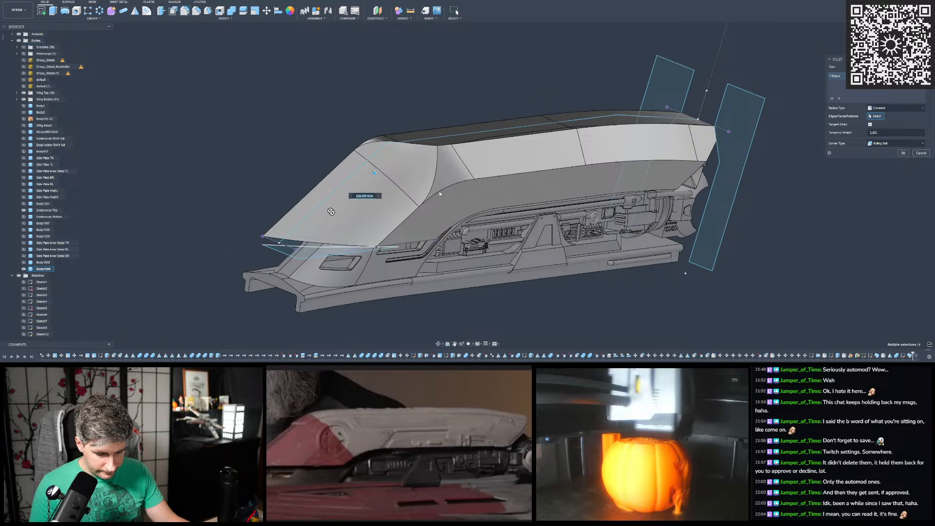
text(20)
scroll(439, 194, up, 5)
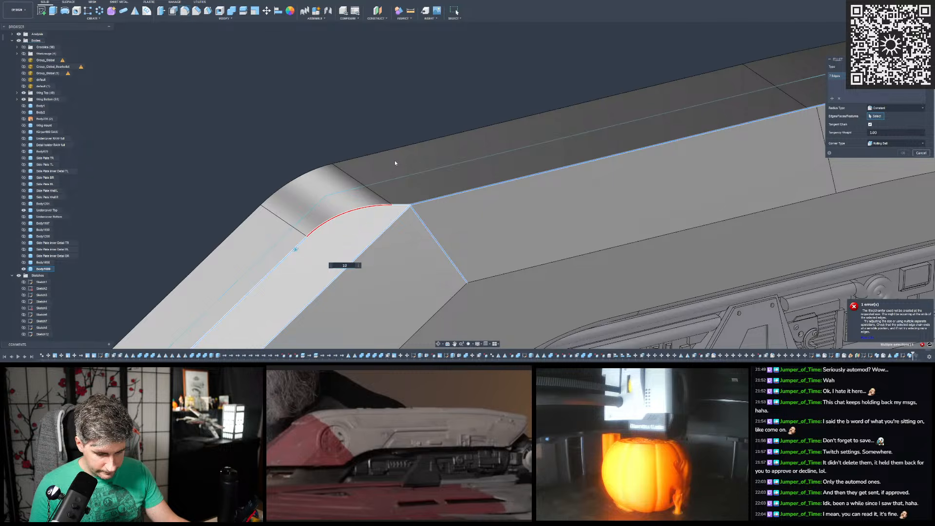
scroll(417, 153, down, 6)
scroll(417, 152, up, 2)
shift+middle_drag(417, 153, 618, 214)
mouse_move(551, 200)
shift+middle_down()
mouse_move(432, 173)
mouse_move(331, 194)
mouse_move(474, 147)
mouse_move(465, 154)
mouse_move(445, 140)
mouse_move(476, 151)
shift+middle_up()
scroll(331, 193, up, 2)
click(340, 207)
scroll(468, 153, down, 3)
click(921, 152)
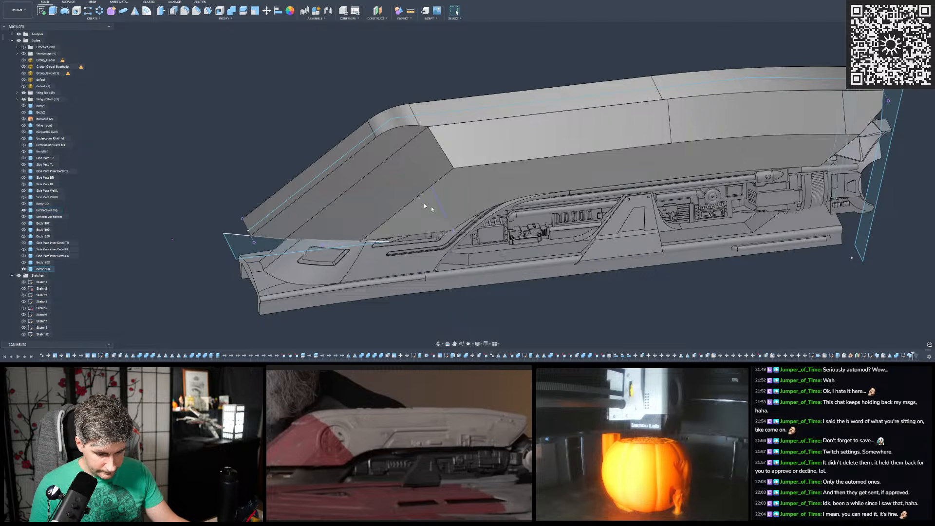
- Roll the design history back to just before the straight sweep cut, restoring the rounded side bend
scroll(395, 252, down, 2)
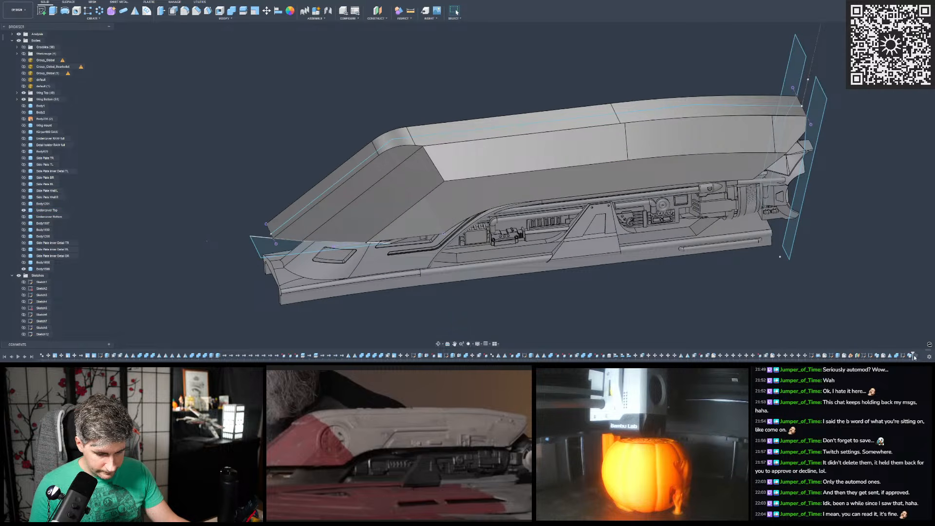
drag(914, 357, 862, 357)
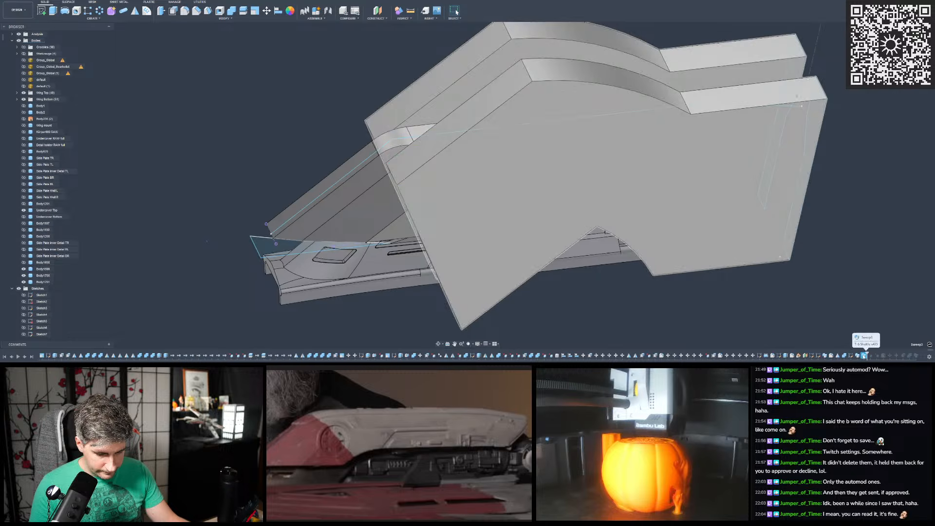
drag(867, 356, 860, 357)
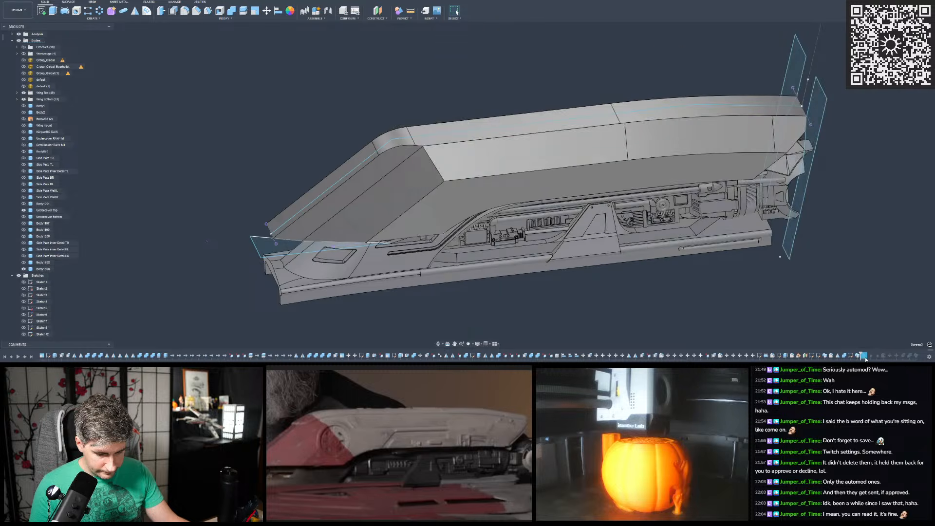
click(864, 356)
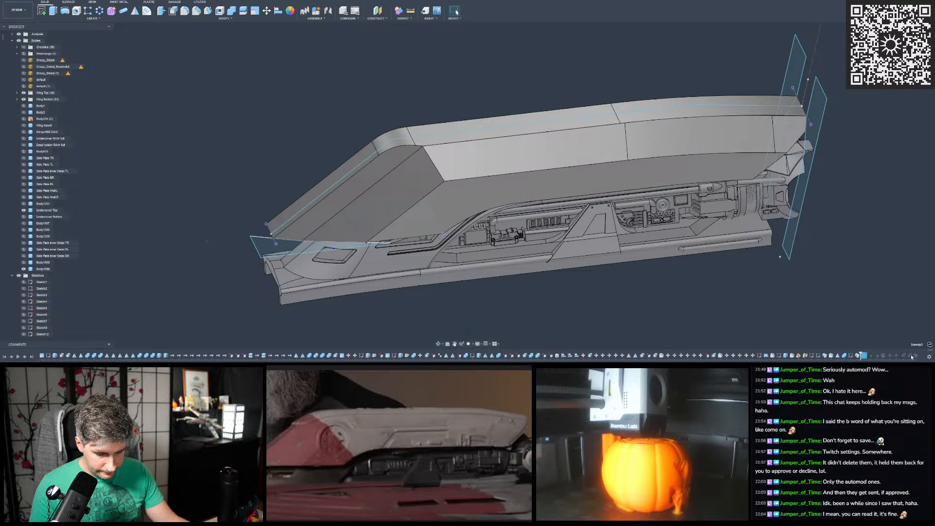
shift+click(916, 356)
right_click(916, 356)
click(875, 332)
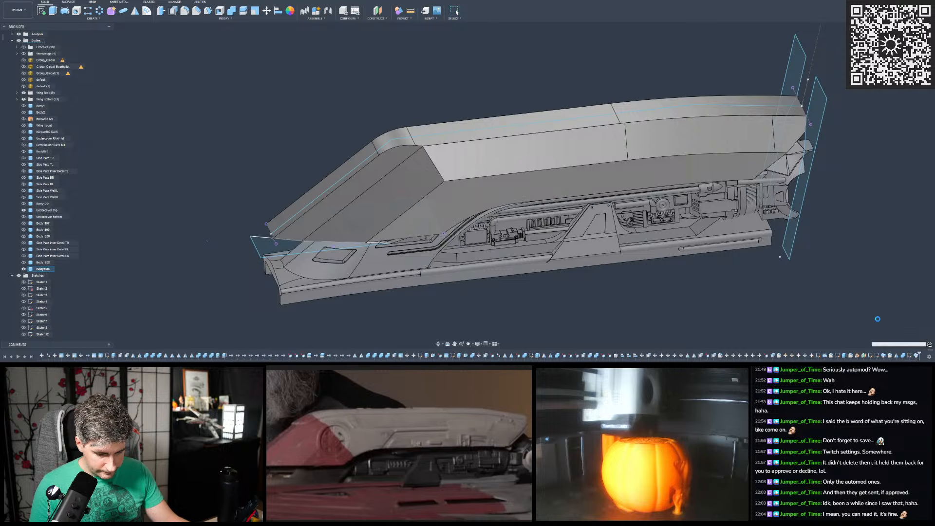
scroll(508, 185, down, 2)
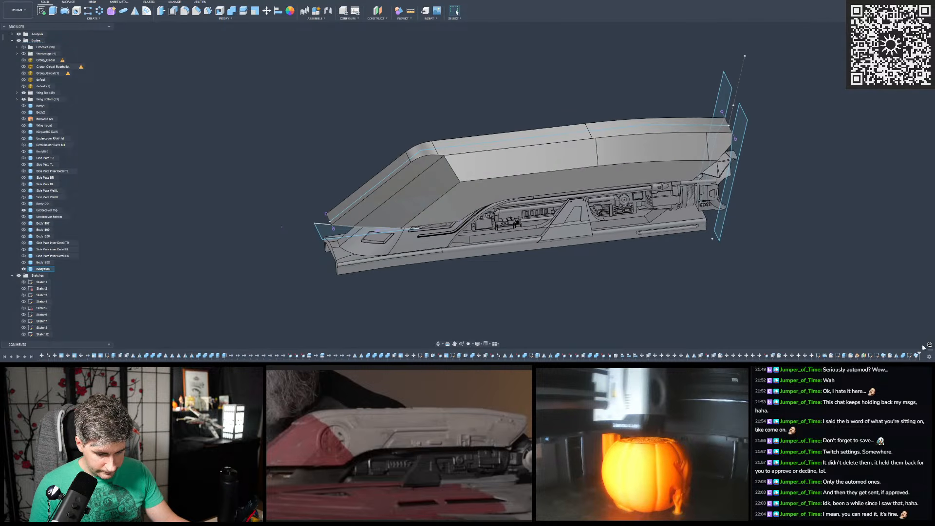
drag(920, 357, 913, 357)
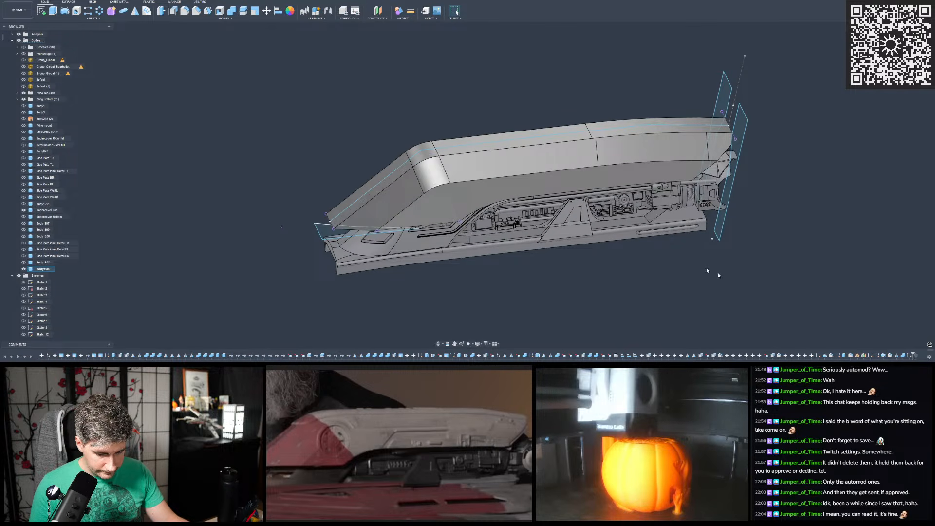
- Inspect the rounded side bend and roll the design history back further, to right before the corner profile sketch
shift+middle_drag(613, 237, 468, 157)
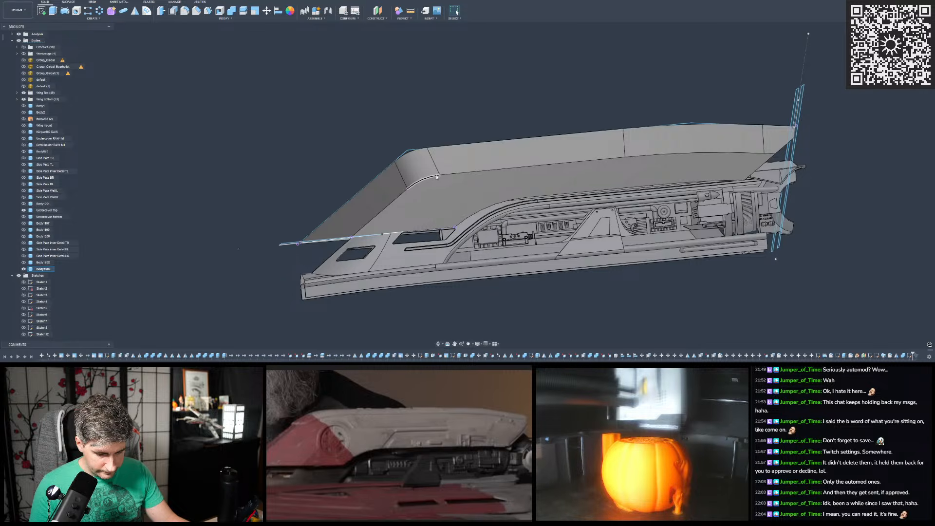
mouse_move(437, 177)
shift+middle_down()
mouse_move(579, 212)
mouse_move(446, 179)
shift+middle_up()
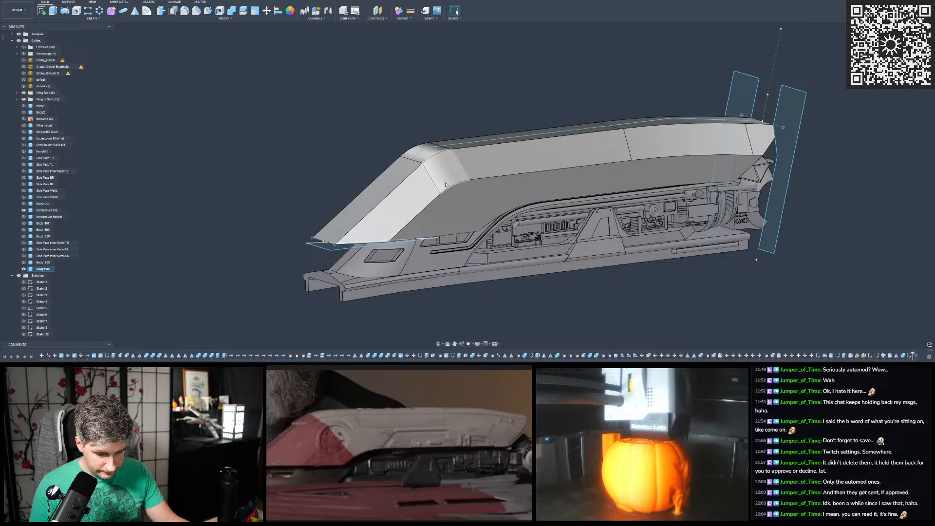
shift+middle_drag(446, 185, 457, 167)
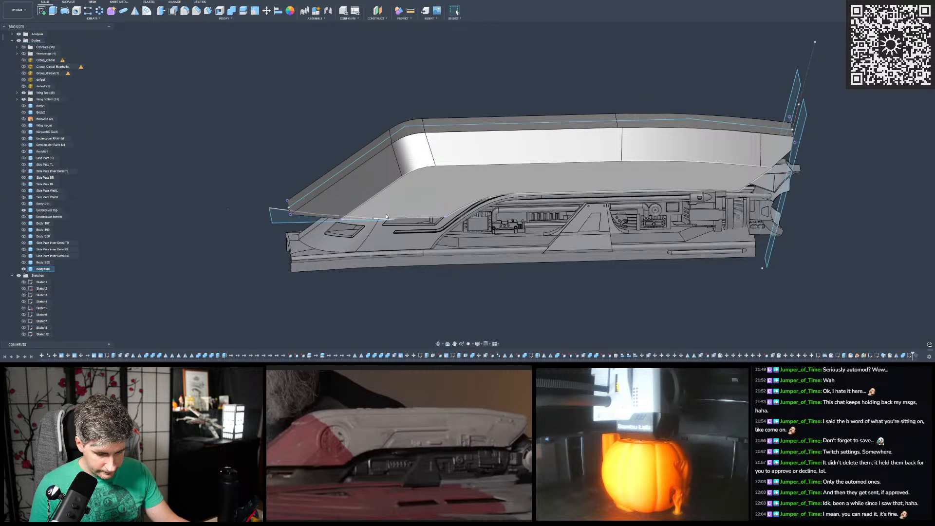
scroll(370, 198, down, 1)
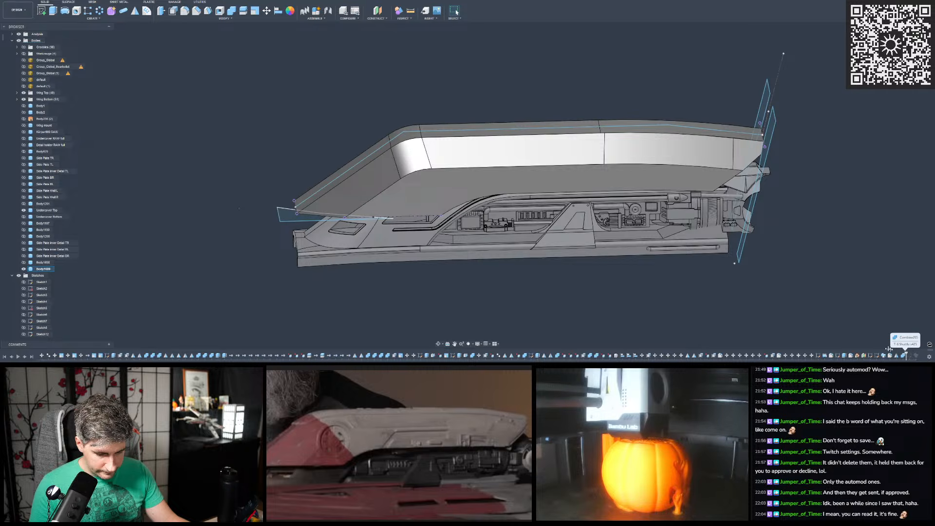
scroll(344, 165, up, 2)
shift+middle_drag(344, 164, 417, 171)
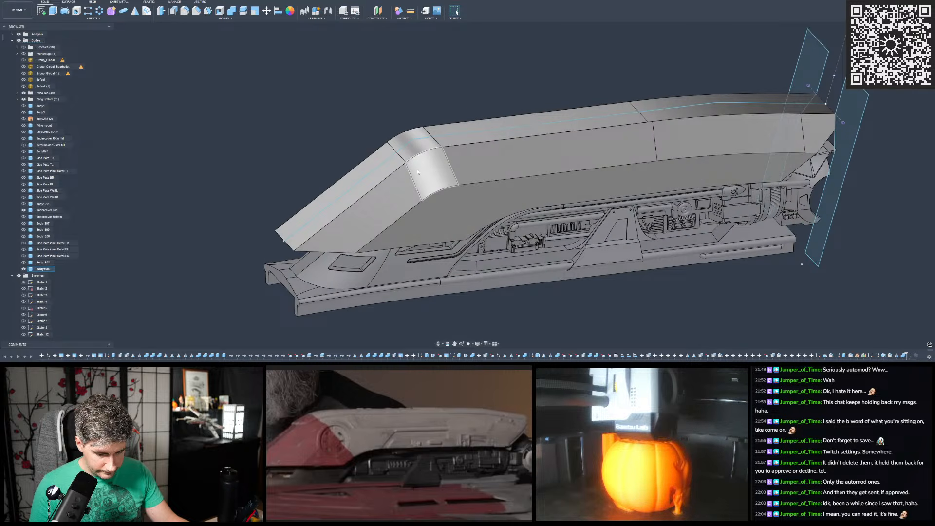
- Identify the curved top body by toggling its visibility, and duplicate it in place
click(45, 264)
scroll(343, 164, down, 2)
click(330, 164)
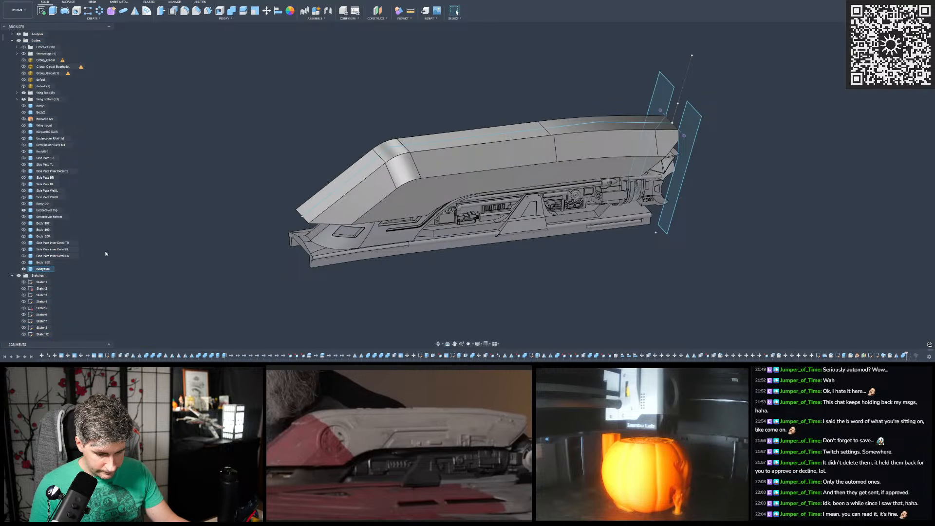
click(23, 269)
click(23, 269)
click(48, 270)
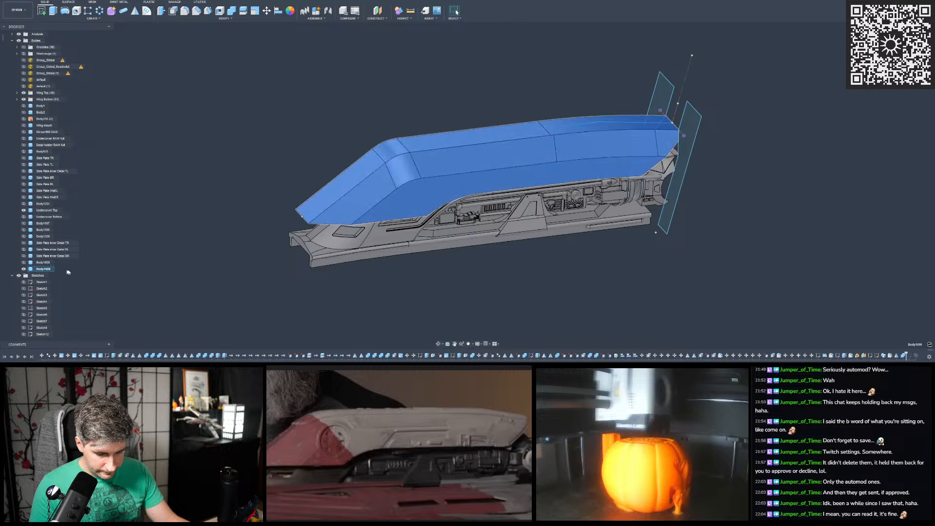
key(ctrl+c)
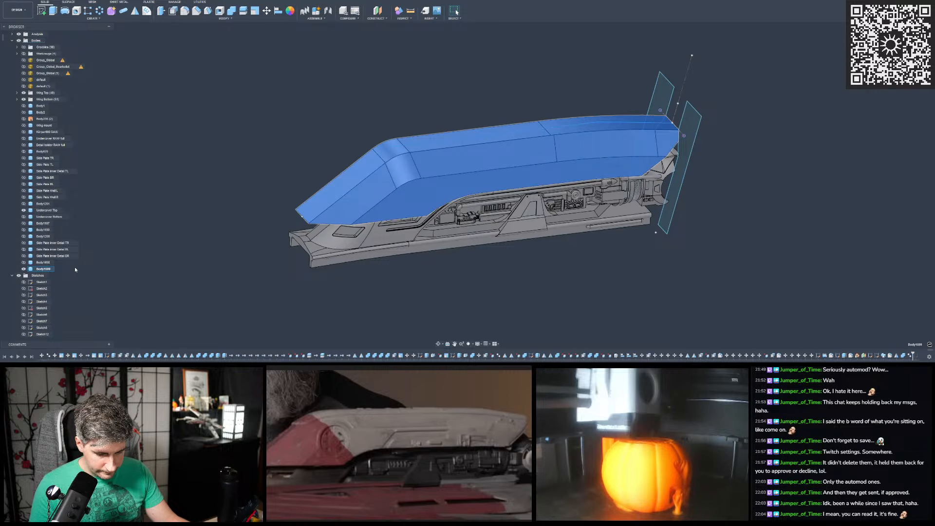
key(ctrl+v)
key(Return)
- Rename the original curved top body as "Riser outer shell"
click(46, 269)
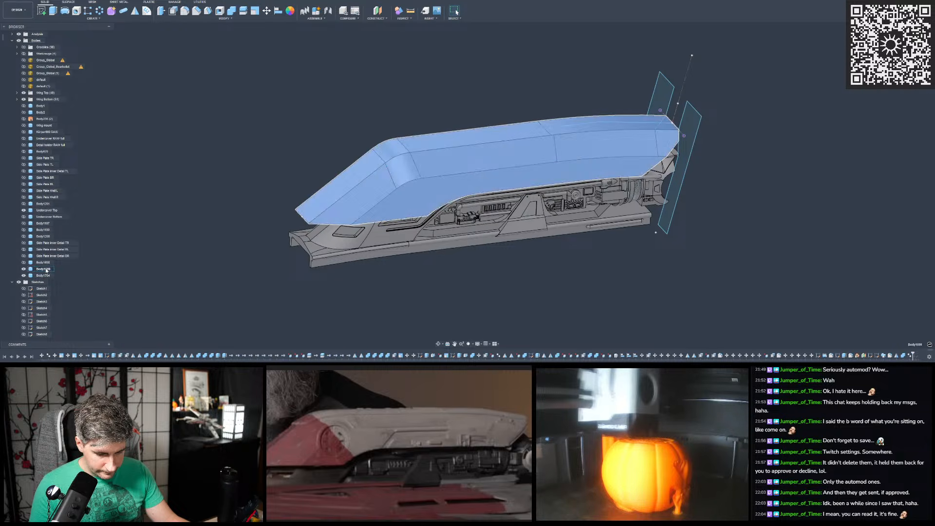
double_click(45, 270)
text(Riser)
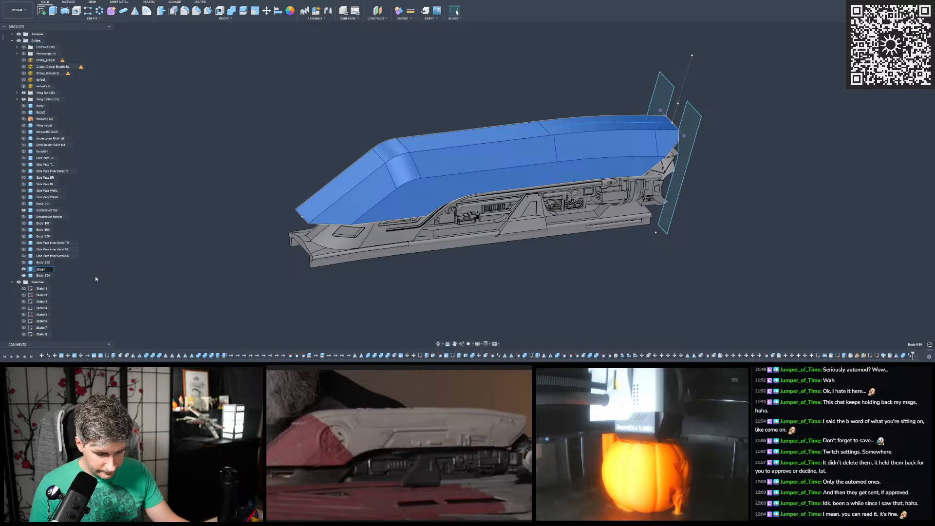
text( outer sh)
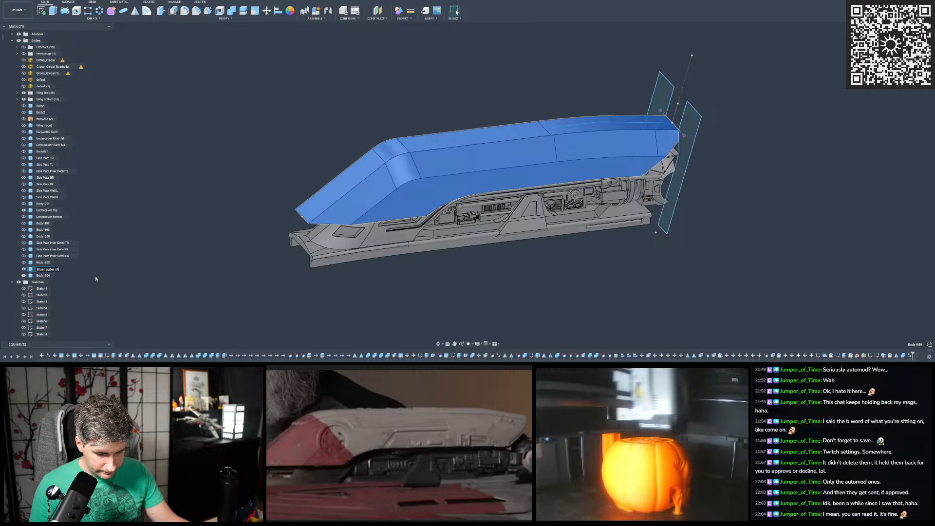
text(ell)
key(Return)
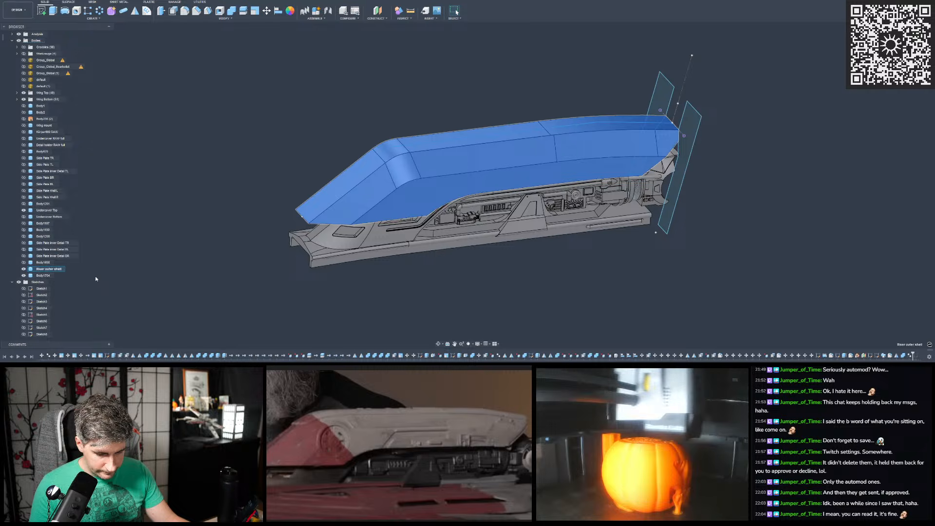
- Rename the duplicated riser body as "Riser inner layer"
double_click(42, 276)
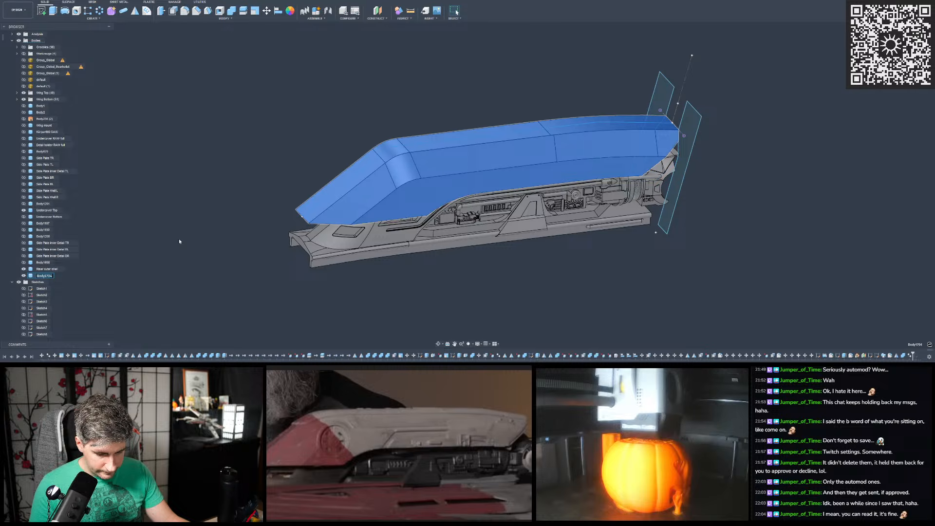
text(Riser )
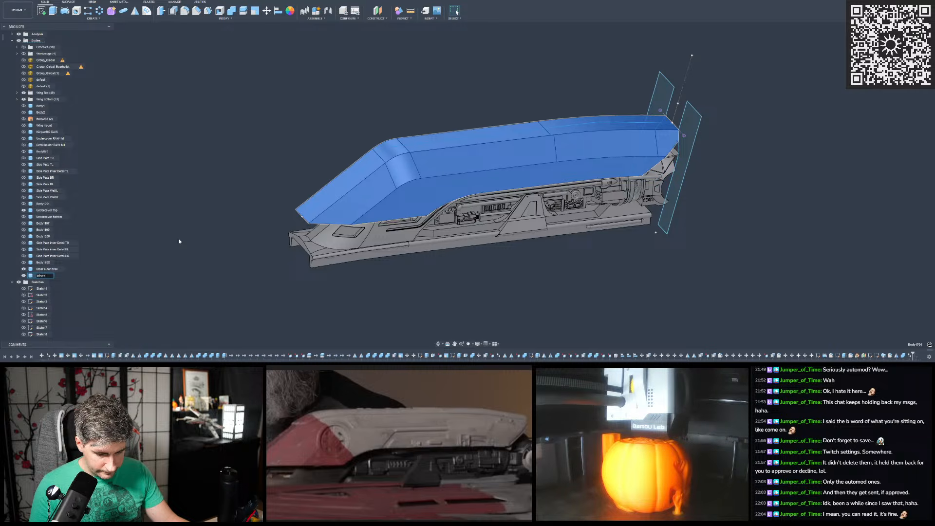
text(inner)
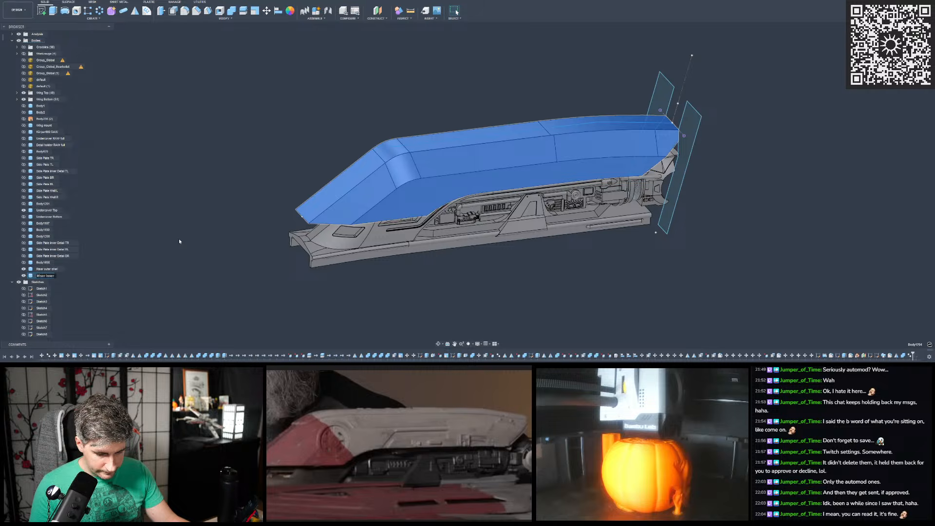
text( layer)
key(Return)
- Rename the "Riser outer shell" body as "Riser outer layer"
double_click(86, 268)
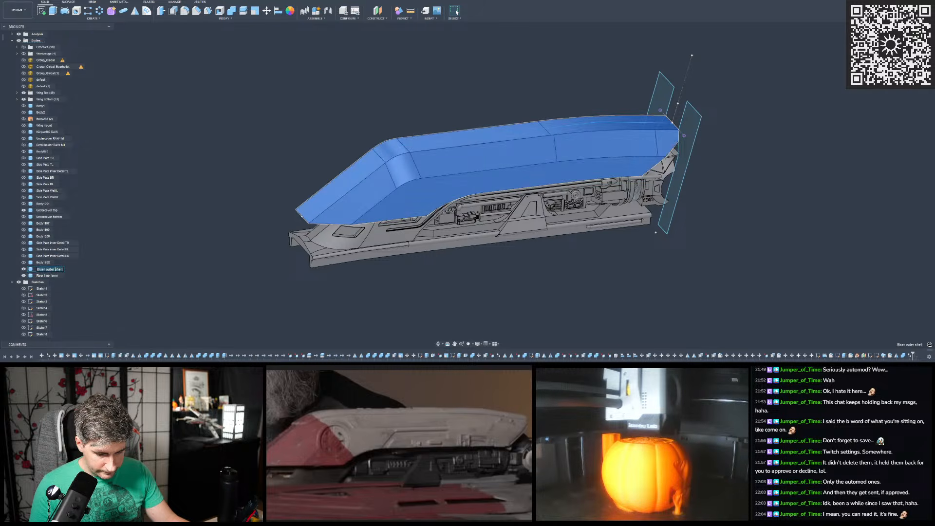
key(BackSpace)
text(layer)
key(Return)
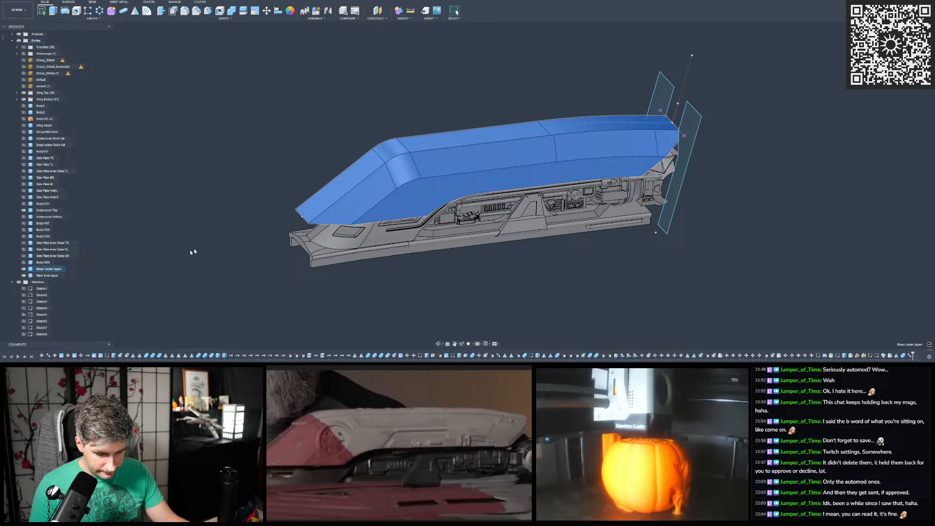
click(205, 245)
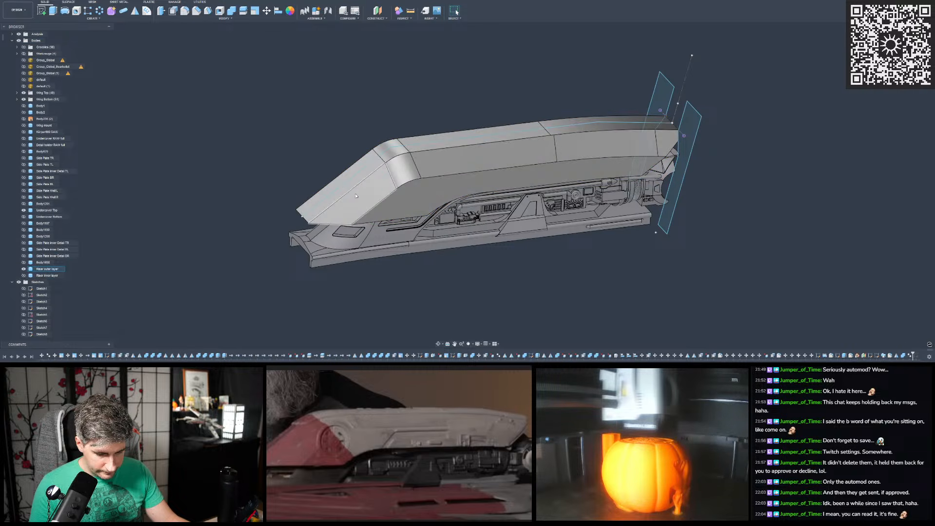
- Hide the riser outer layer, show the inner layer, and review the sweep cut's settings without changing them
scroll(467, 167, up, 2)
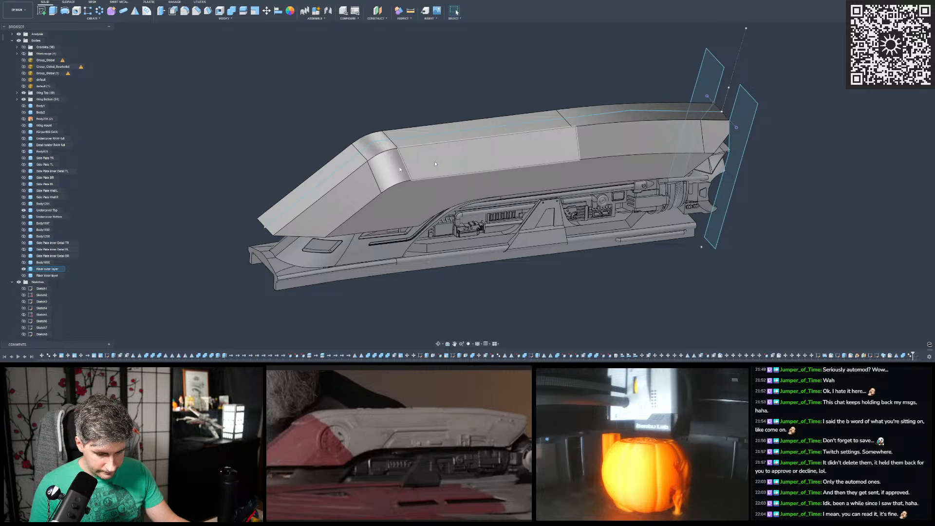
click(23, 269)
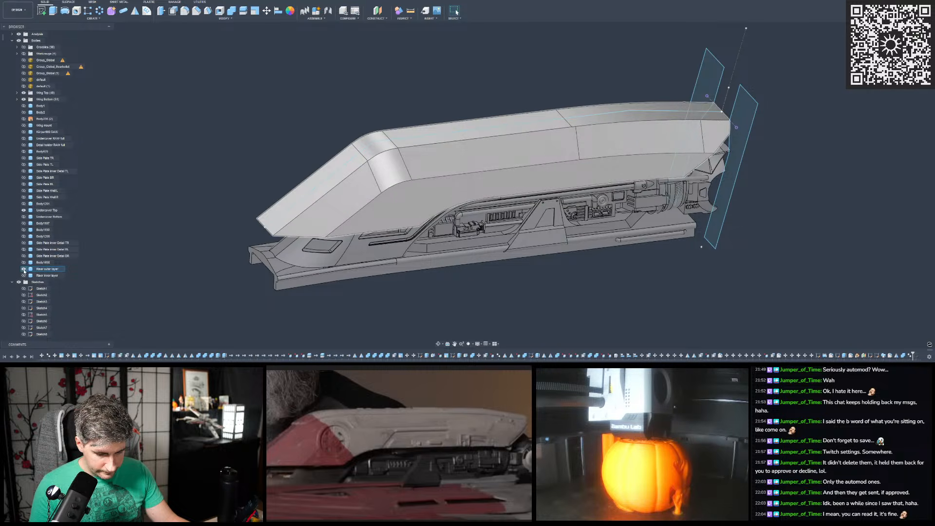
click(24, 275)
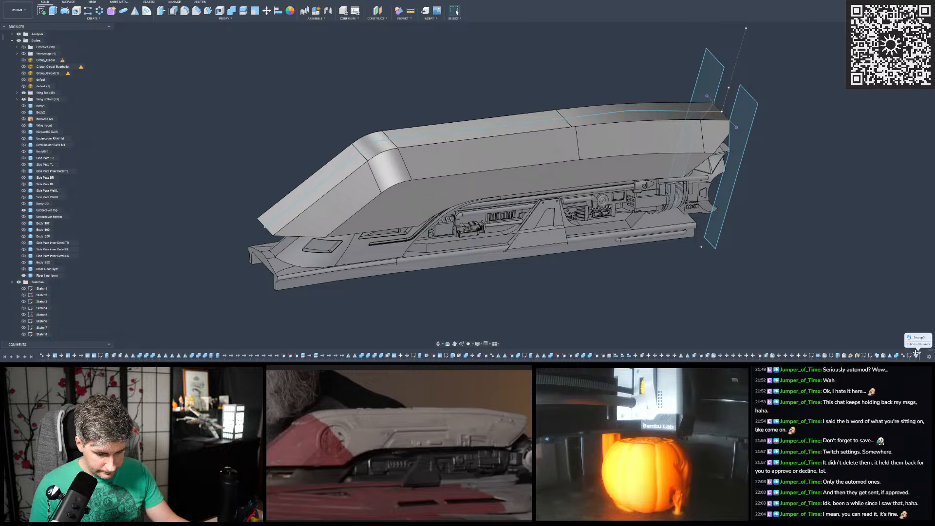
double_click(917, 356)
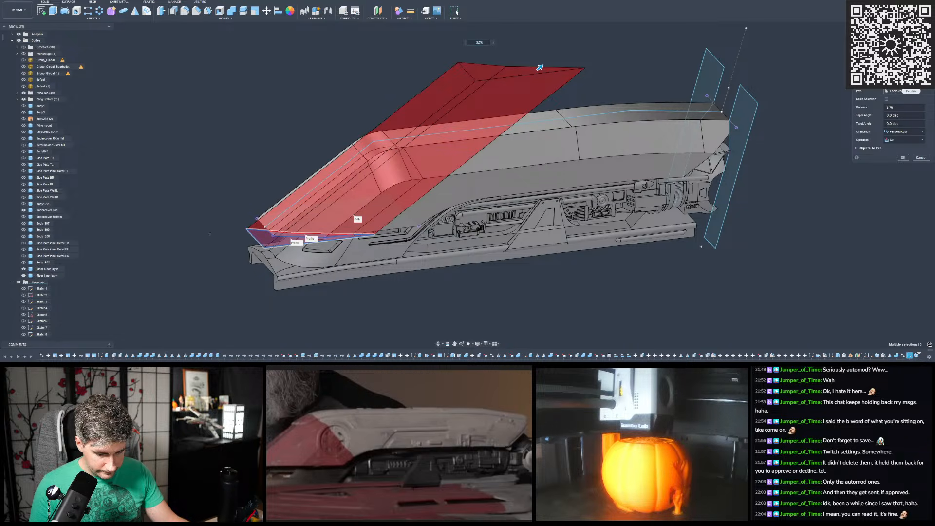
click(916, 159)
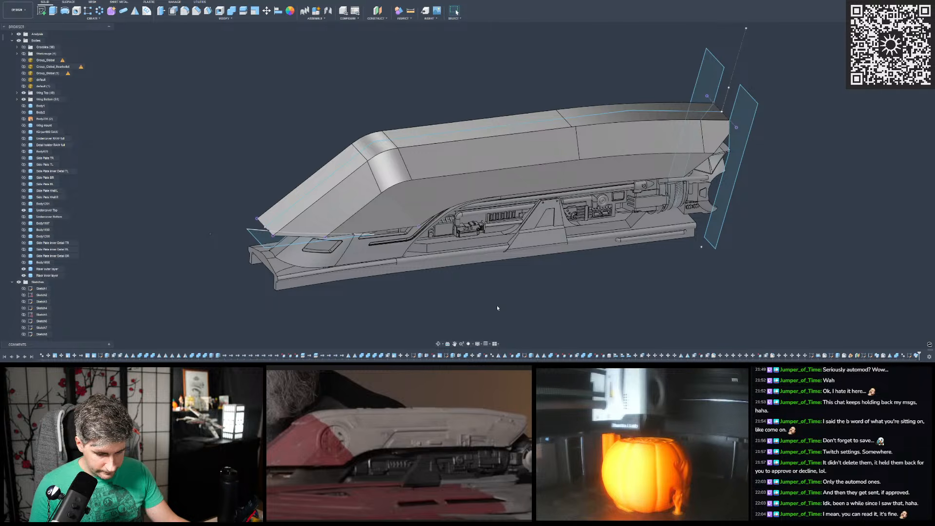
- Examine the riser's pointed end, rounded bend and corner profile from the side and from above
shift+middle_drag(323, 207, 453, 218)
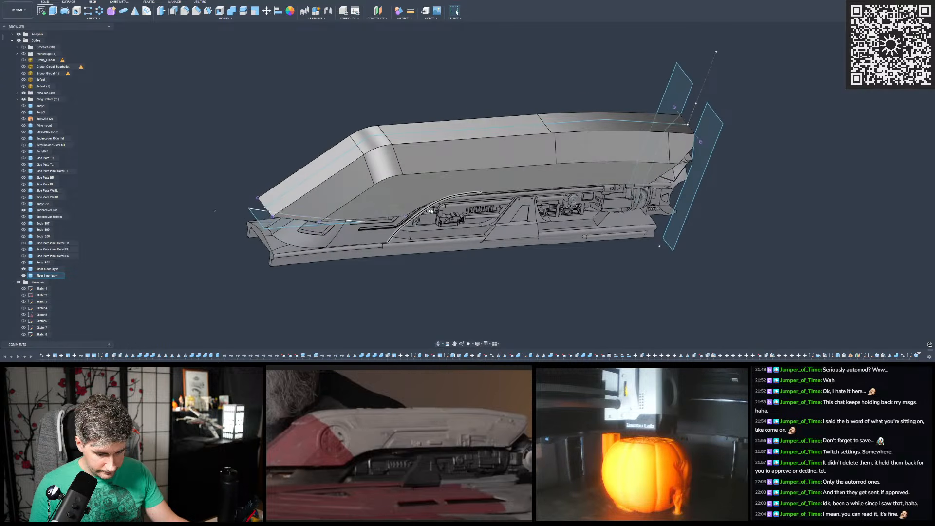
scroll(480, 231, down, 3)
scroll(404, 200, up, 3)
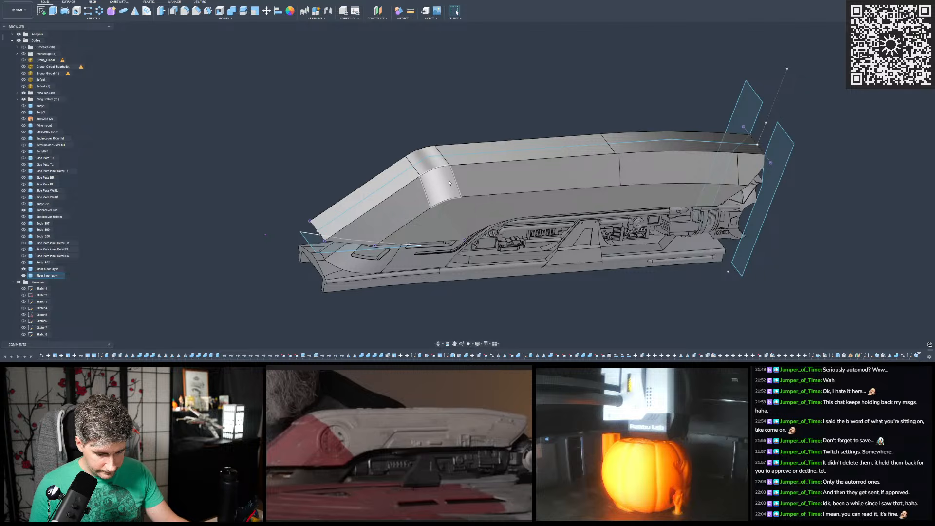
shift+middle_drag(449, 182, 378, 142)
scroll(330, 165, up, 4)
shift+middle_drag(332, 165, 396, 235)
scroll(357, 145, down, 3)
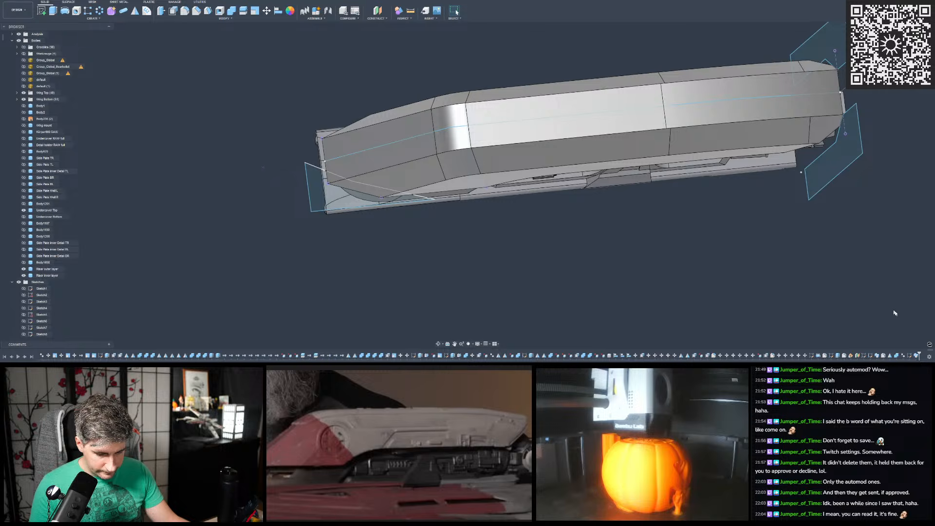
- Edit the corner profile sketch and draw a short line perpendicular to the centre axis, ending near the profile's slanted edge
double_click(909, 356)
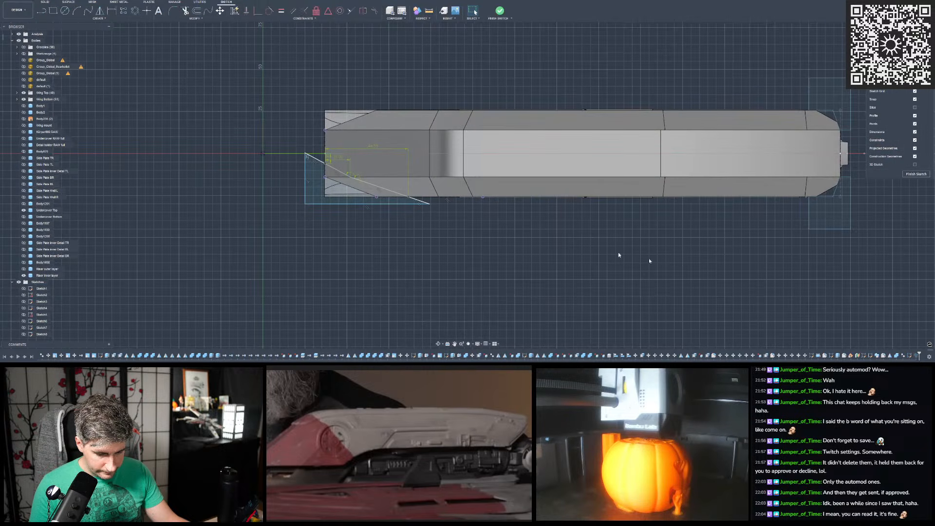
scroll(347, 171, up, 3)
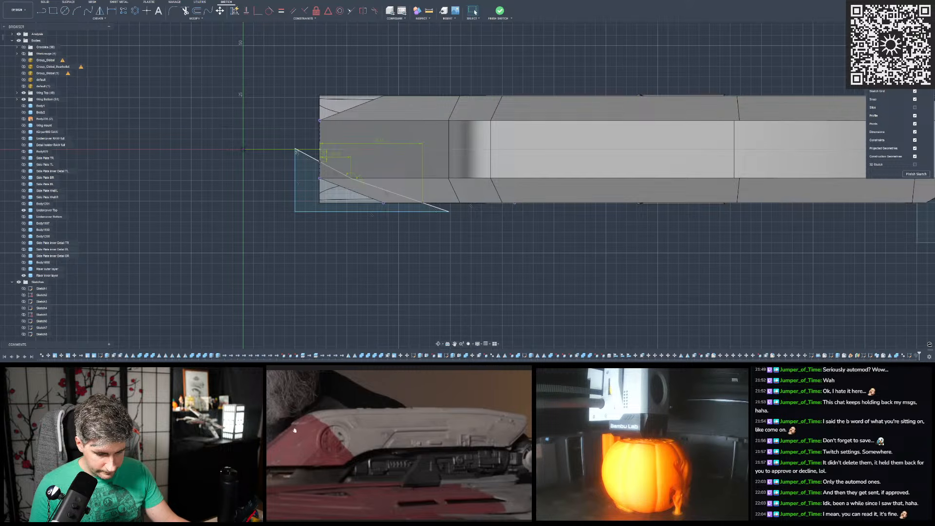
scroll(311, 146, up, 8)
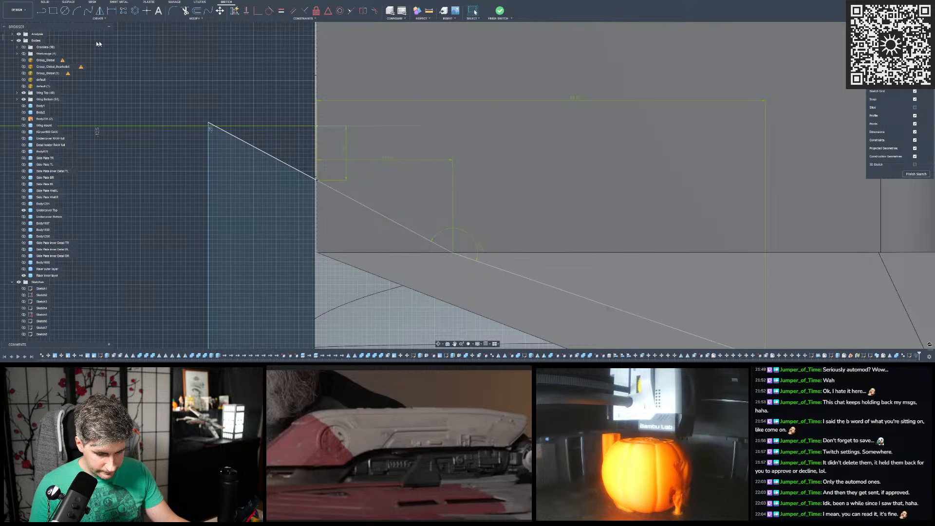
click(43, 11)
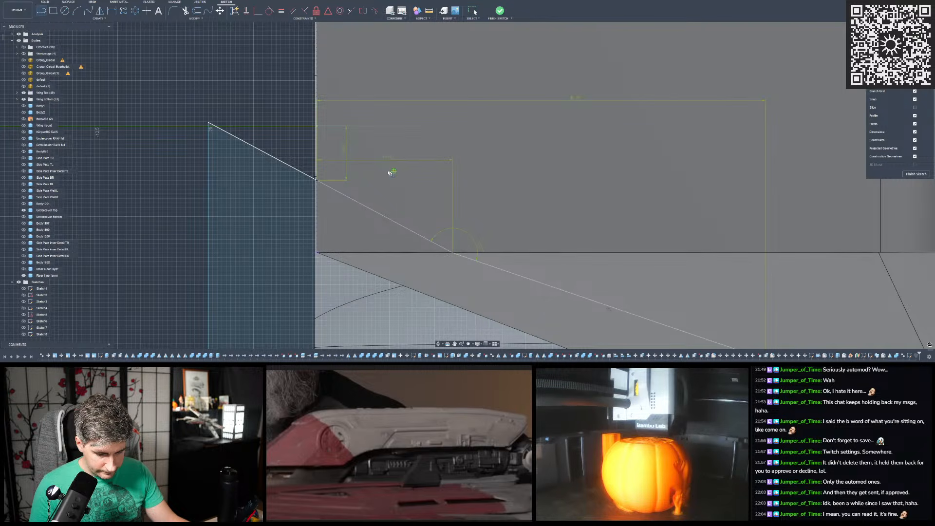
scroll(369, 152, down, 3)
scroll(349, 140, up, 3)
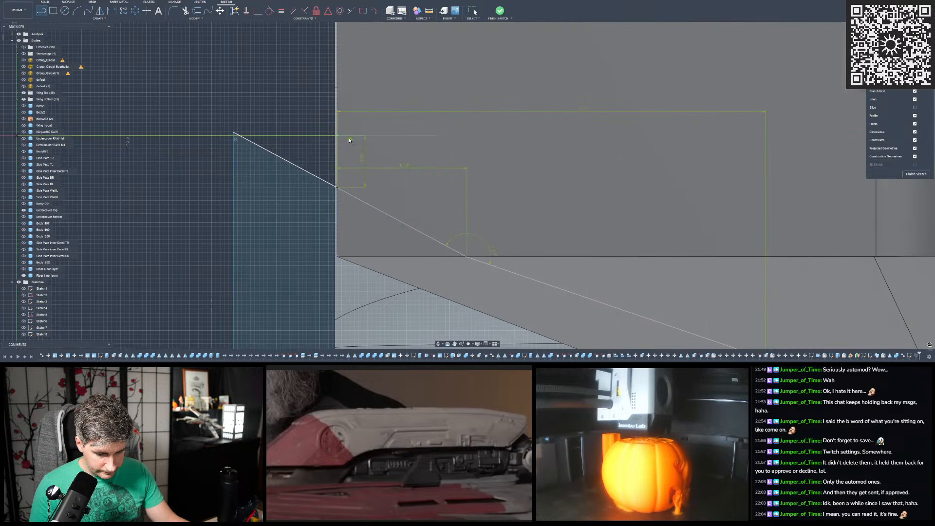
click(350, 137)
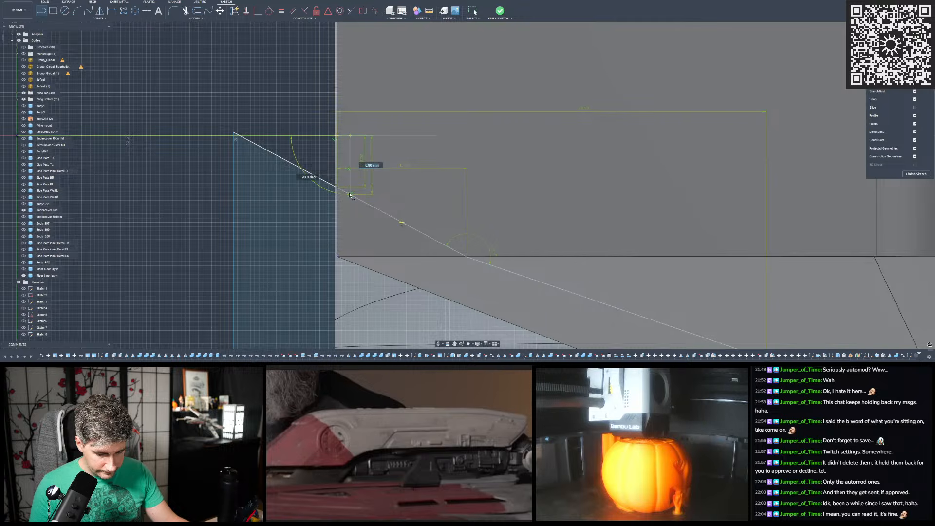
click(351, 192)
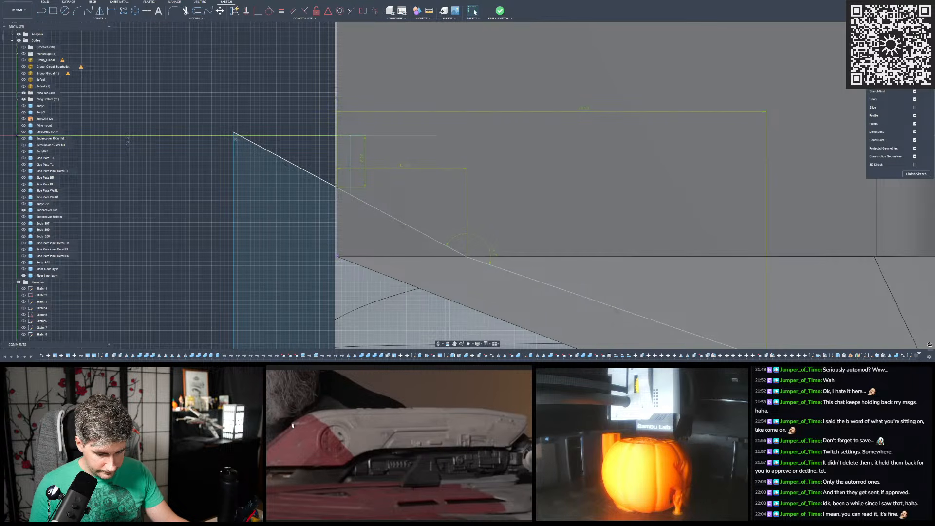
- Hide the riser inner layer, show the coloured scan mesh "default", and inspect the scanned riser's slanted end and dark red strip
scroll(299, 196, down, 5)
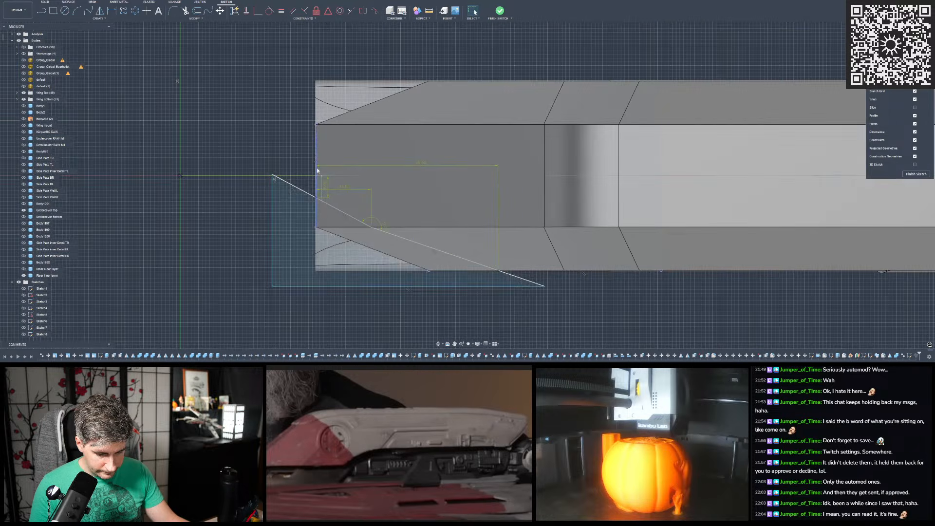
shift+middle_drag(318, 178, 328, 131)
scroll(327, 131, down, 3)
click(23, 275)
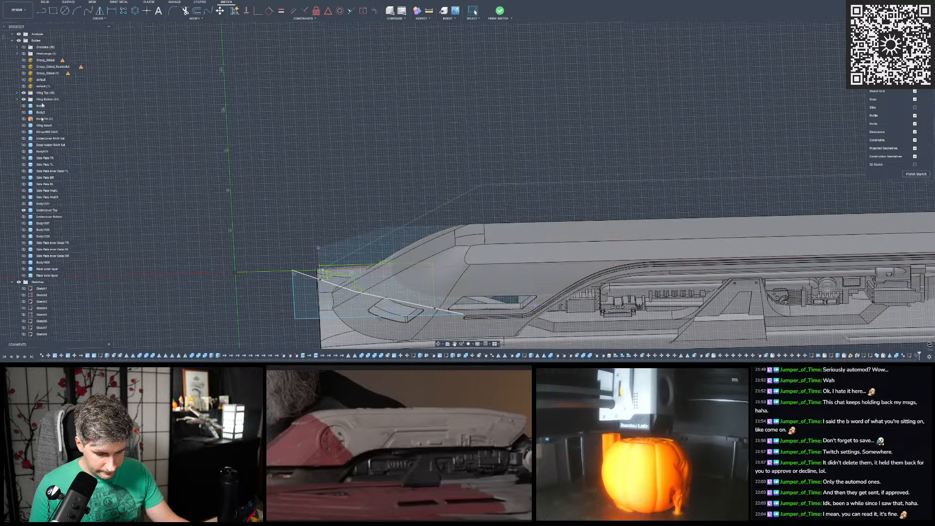
click(24, 80)
scroll(332, 155, down, 3)
scroll(336, 163, down, 1)
scroll(420, 225, up, 5)
shift+middle_drag(420, 225, 403, 187)
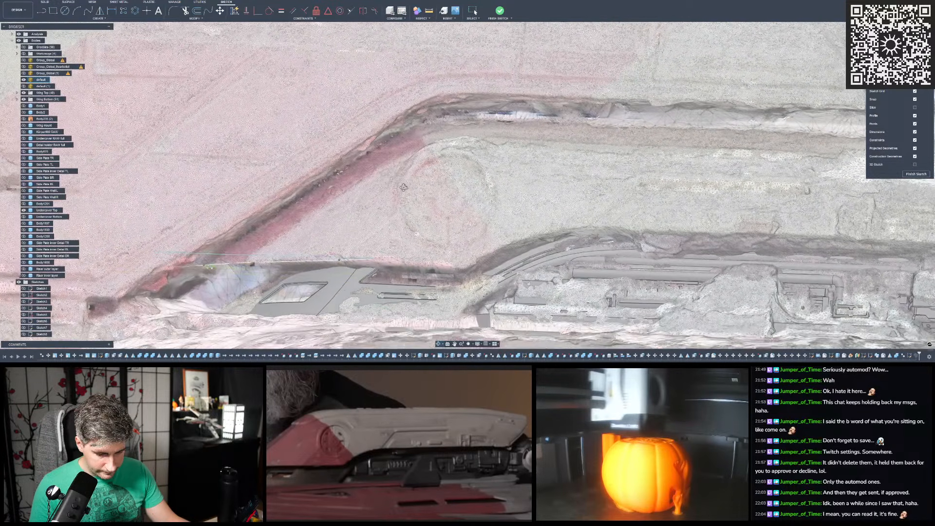
scroll(370, 143, up, 5)
shift+middle_drag(369, 150, 424, 120)
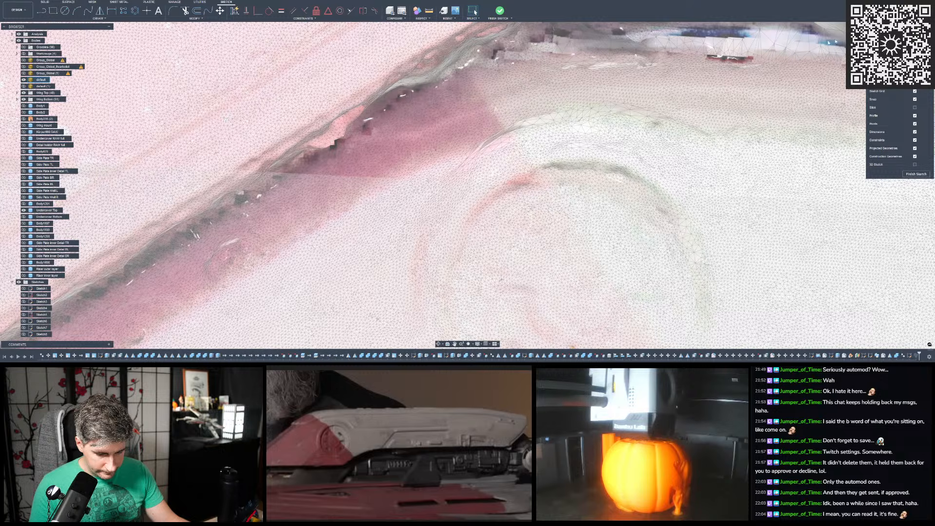
shift+middle_drag(424, 163, 492, 190)
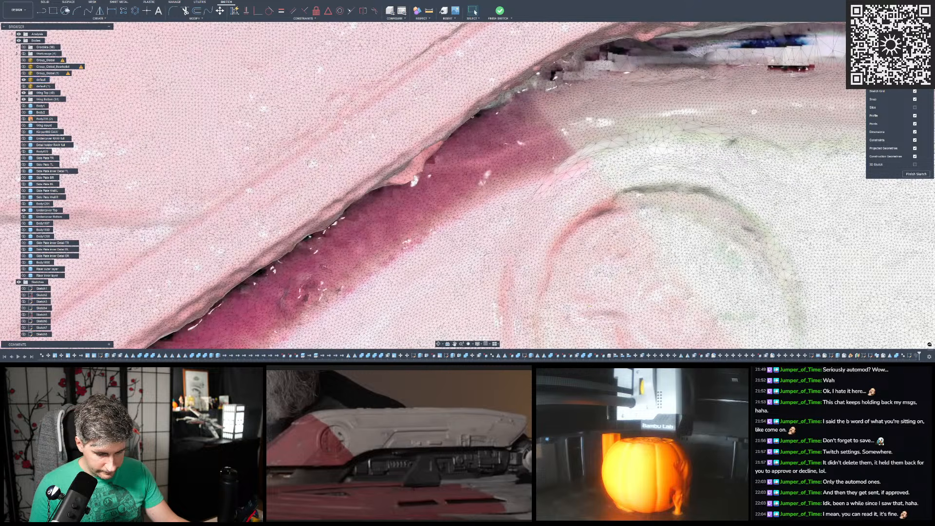
click(43, 11)
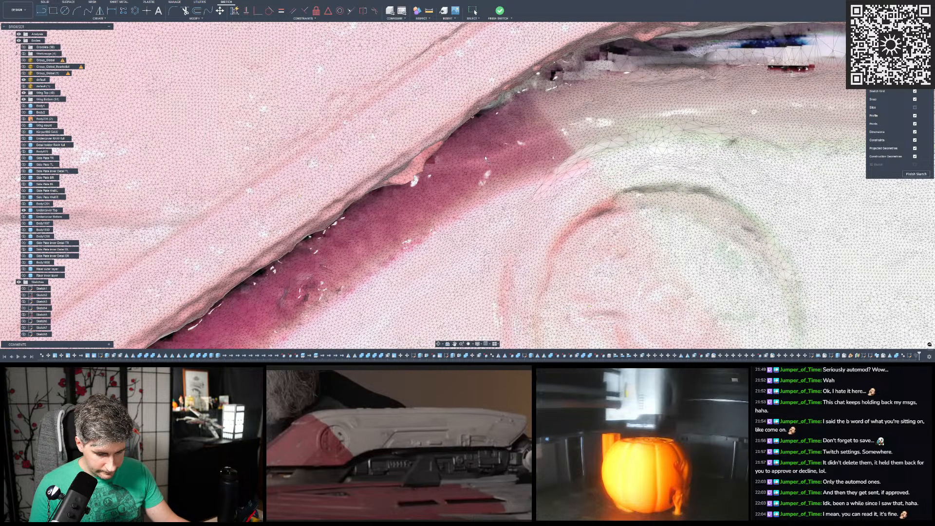
scroll(488, 167, down, 10)
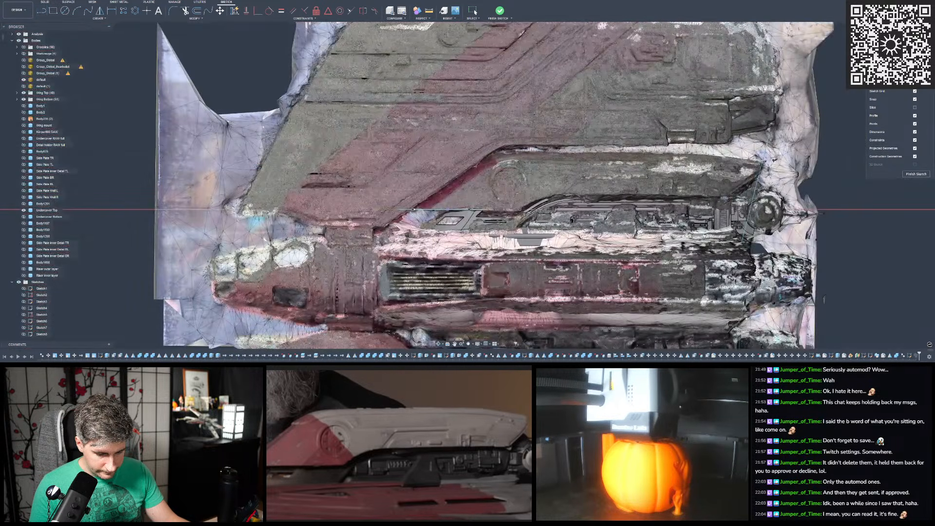
mouse_move(488, 167)
shift+middle_down()
mouse_move(486, 117)
mouse_move(483, 244)
mouse_move(491, 165)
shift+middle_up()
scroll(490, 165, up, 2)
scroll(490, 165, up, 5)
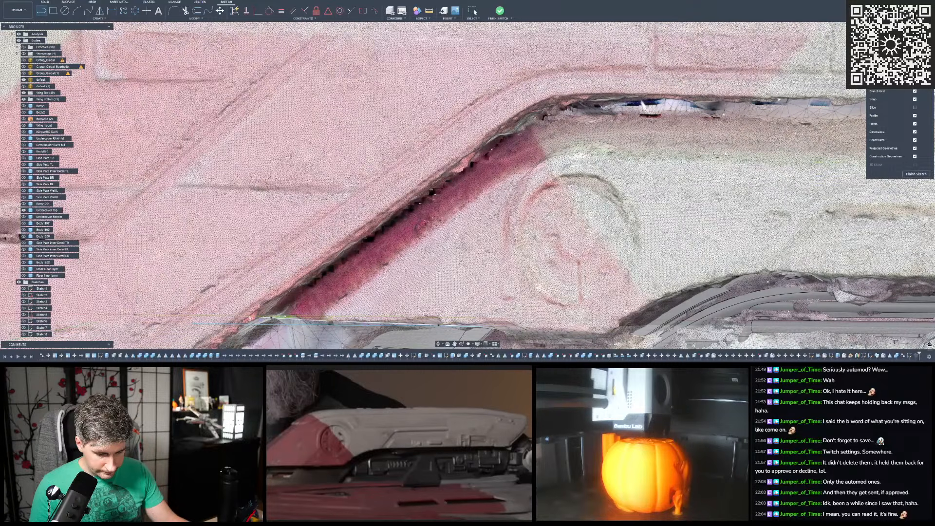
key(Escape)
- Finish the corner profile sketch and create a new sketch on the horizontal origin plane
scroll(380, 105, down, 4)
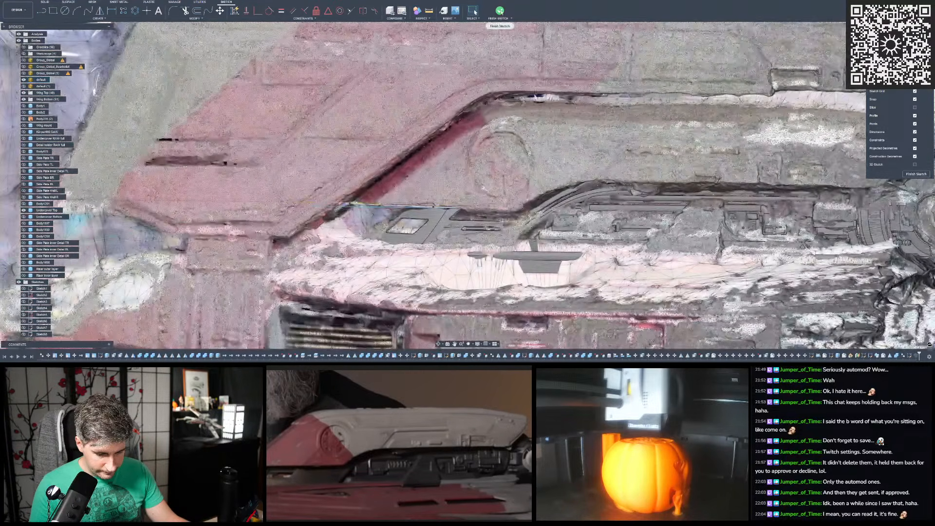
scroll(394, 155, down, 5)
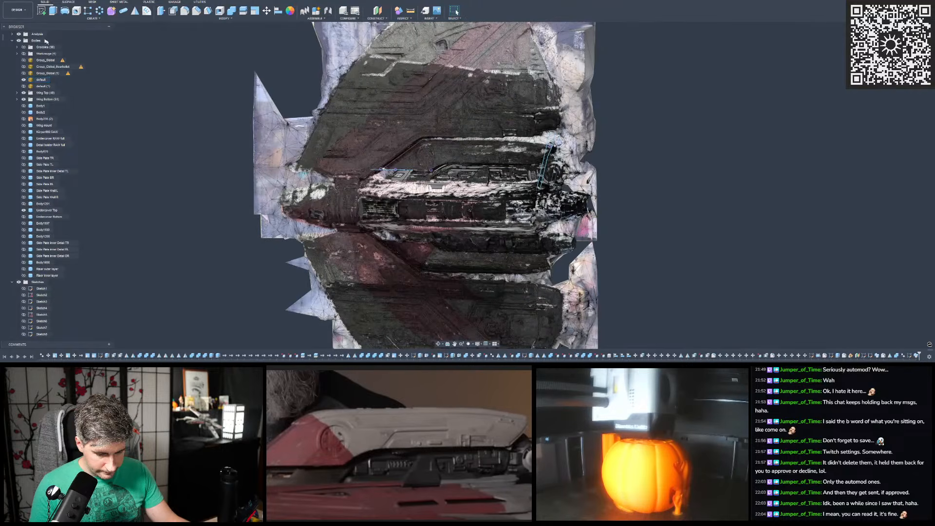
click(42, 12)
mouse_move(350, 210)
shift+middle_down()
mouse_move(363, 146)
mouse_move(336, 163)
shift+middle_up()
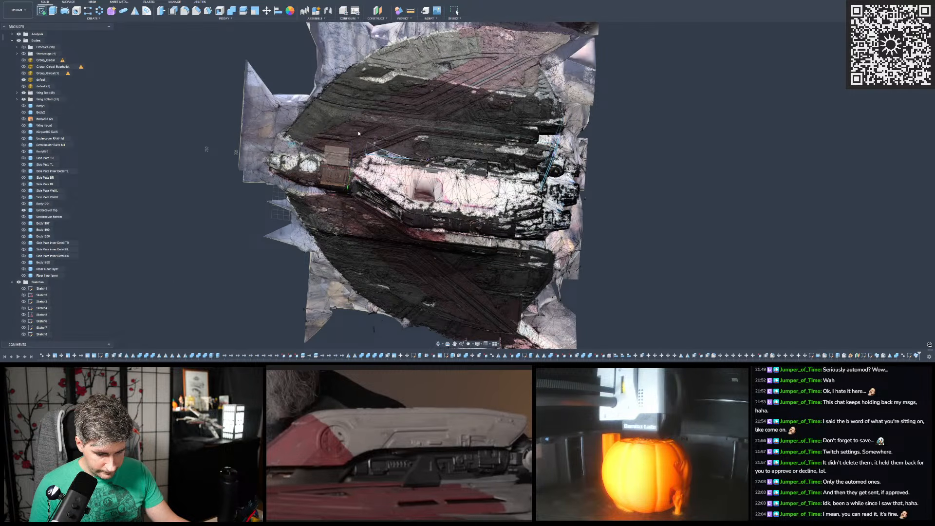
click(338, 157)
click(42, 11)
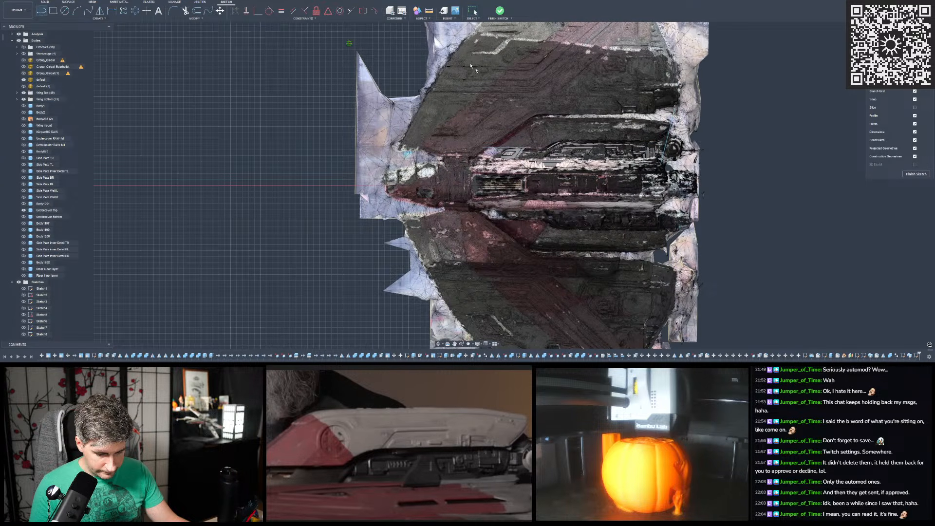
scroll(488, 126, up, 10)
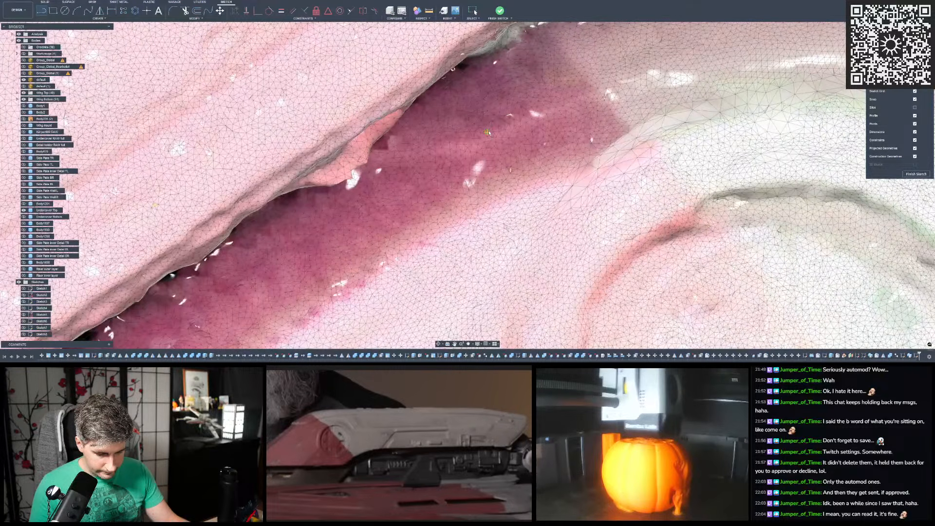
scroll(484, 131, up, 4)
click(469, 141)
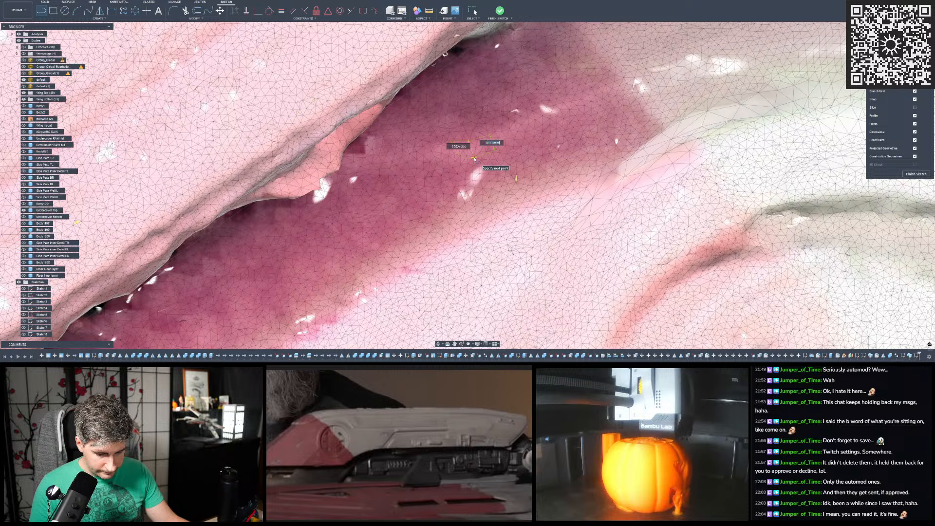
key(Escape)
scroll(472, 137, down, 5)
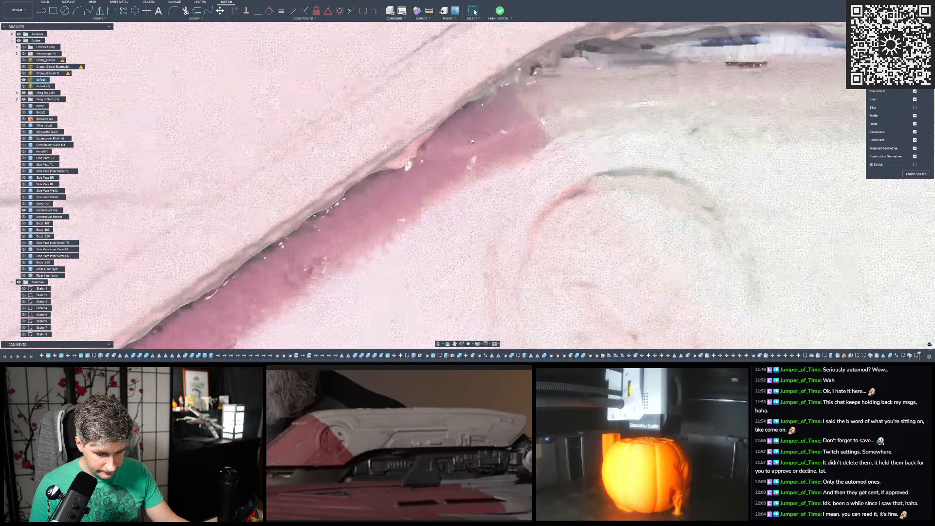
scroll(476, 132, down, 5)
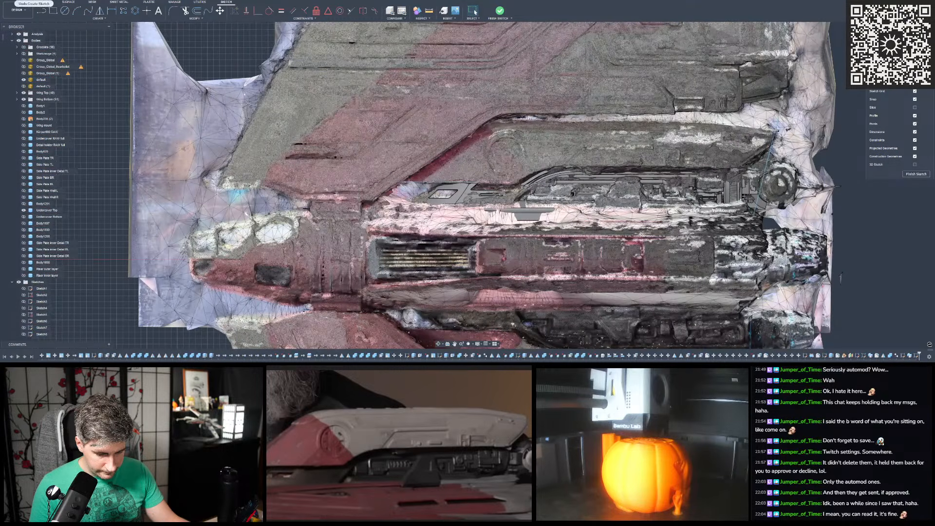
- Undo the new sketch to return to editing the corner profile sketch, and hide the scan mesh "default"
click(34, 0)
click(38, 0)
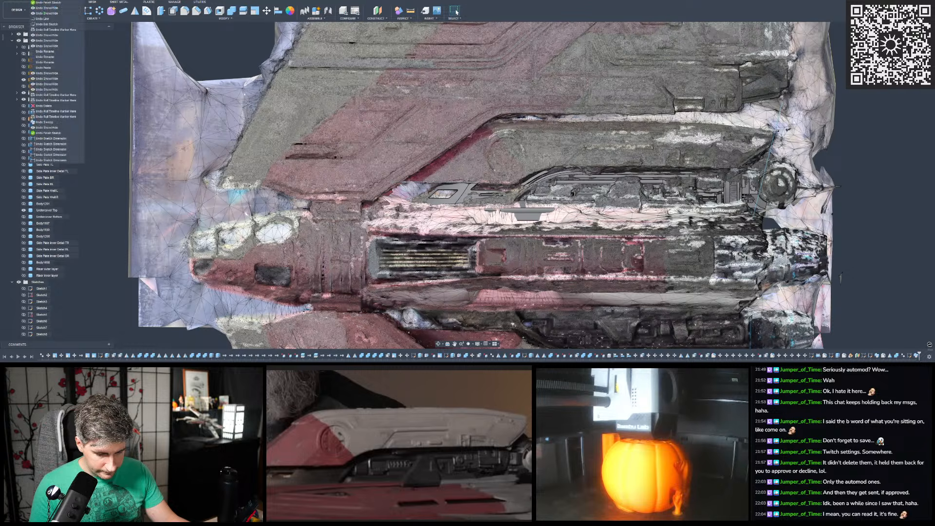
click(39, 3)
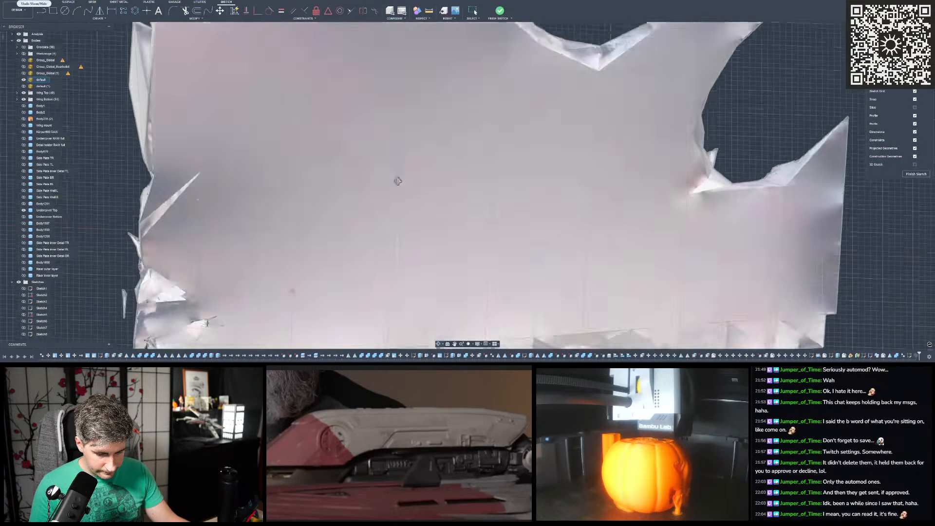
shift+middle_drag(398, 181, 585, 73)
scroll(612, 110, down, 3)
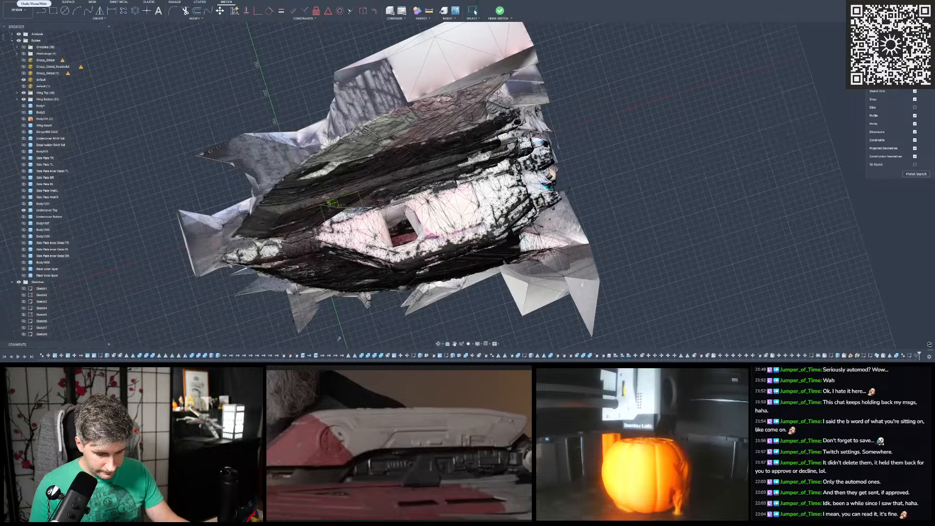
click(23, 80)
click(898, 46)
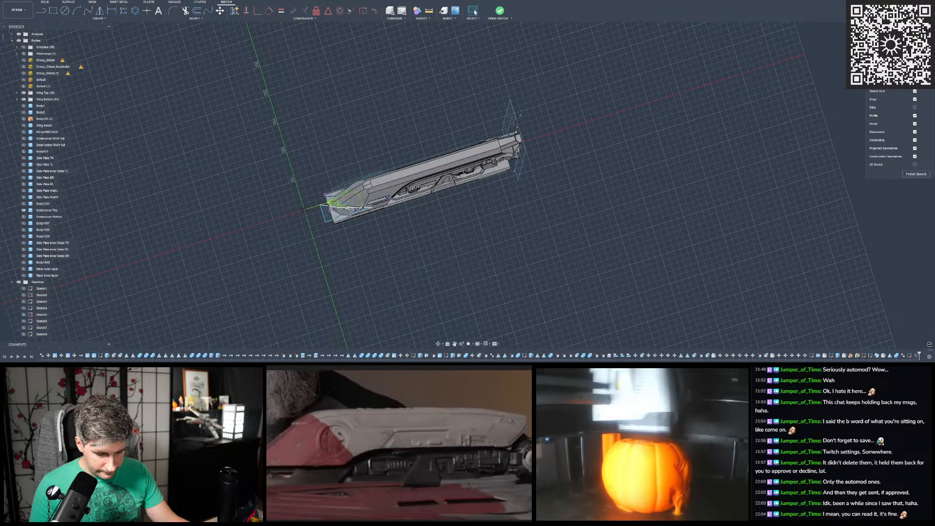
scroll(643, 132, down, 2)
scroll(442, 147, up, 5)
scroll(443, 147, up, 6)
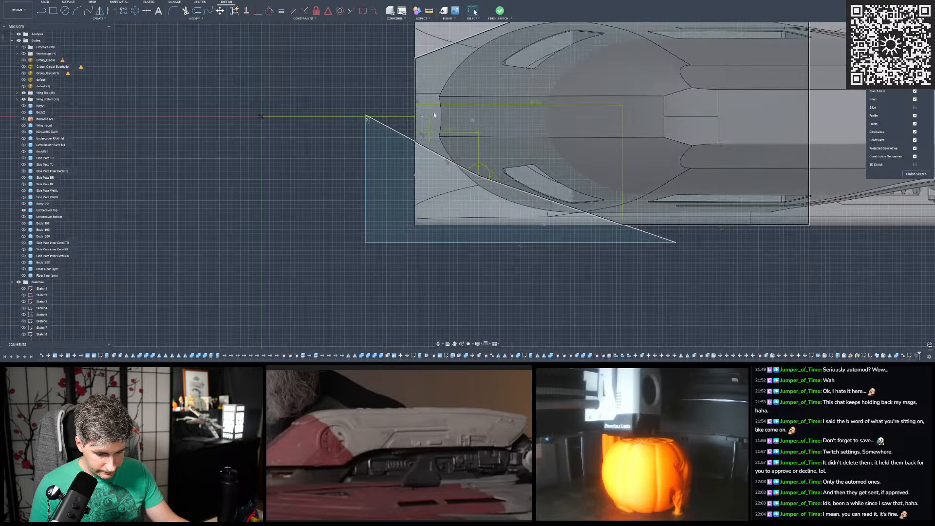
click(112, 11)
scroll(370, 131, up, 2)
click(432, 146)
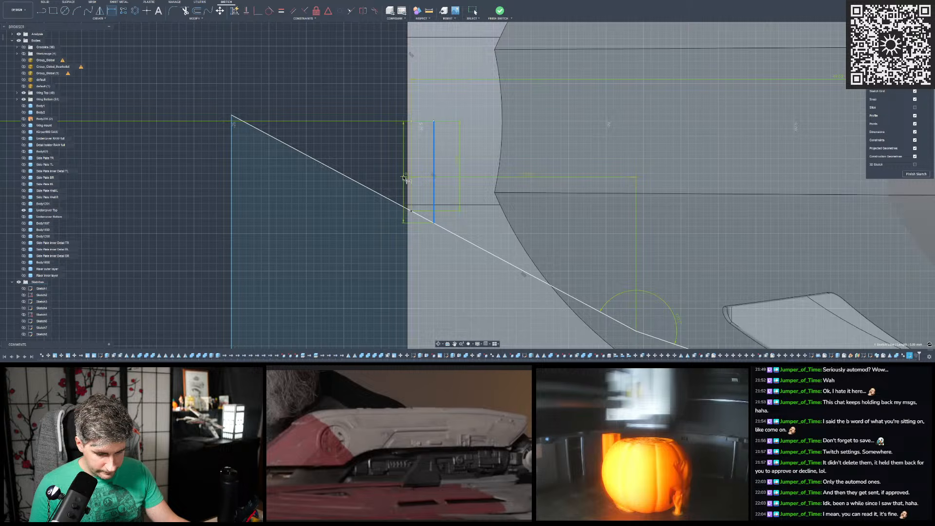
scroll(407, 181, down, 4)
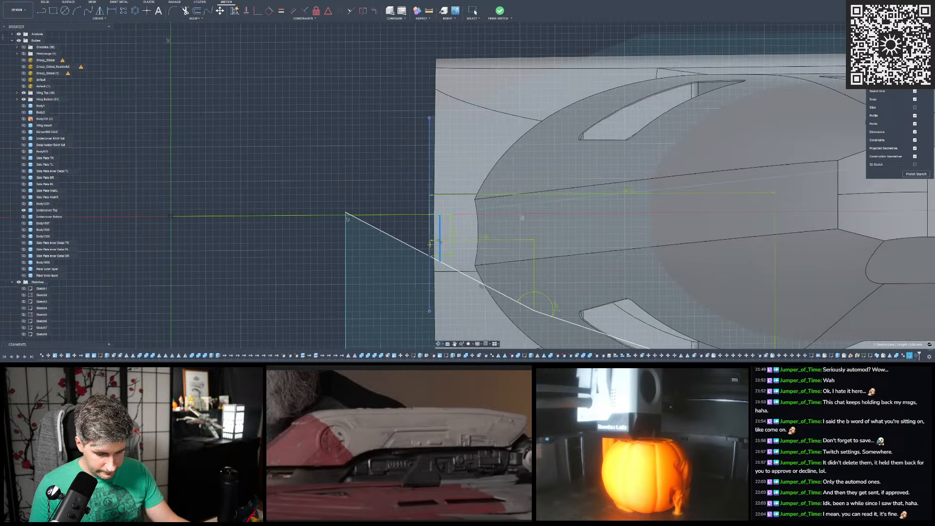
scroll(397, 132, down, 5)
key(Escape)
- Hide the undercover top body and show the riser inner layer, viewed from directly above
shift+middle_drag(383, 109, 608, 183)
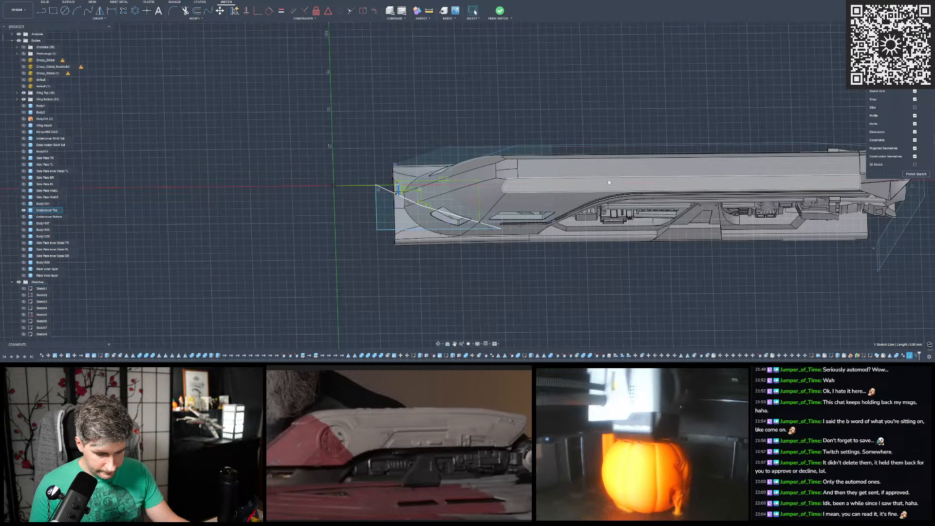
click(23, 210)
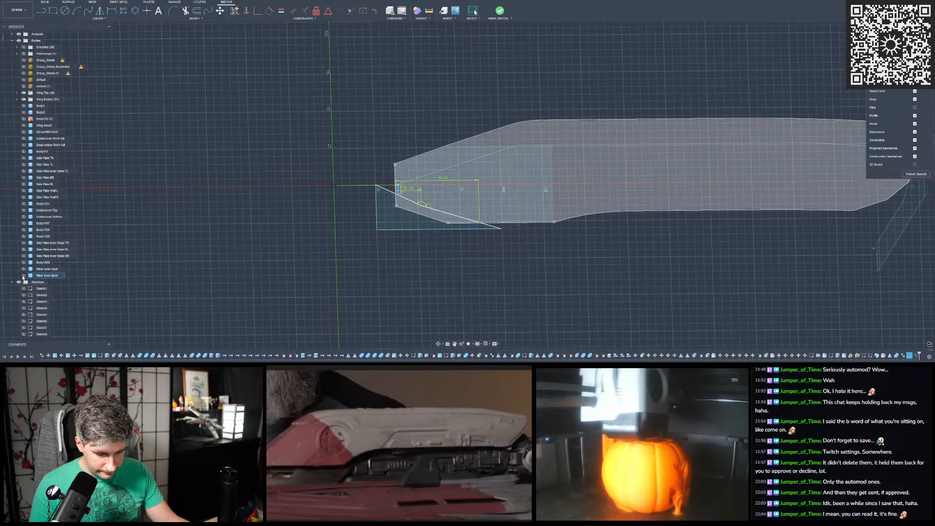
click(23, 276)
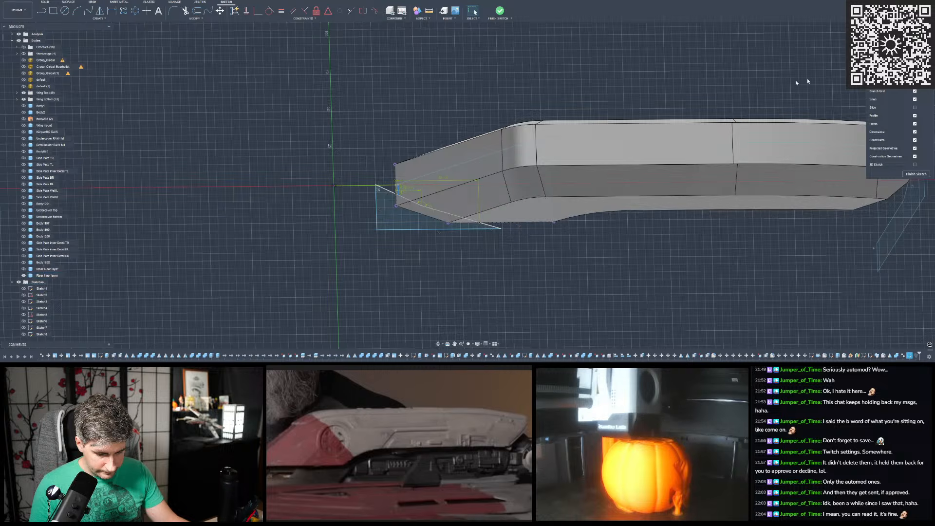
click(915, 83)
- Dimension the distance between the short perpendicular line and the riser inner layer's flat end edge
scroll(422, 117, up, 8)
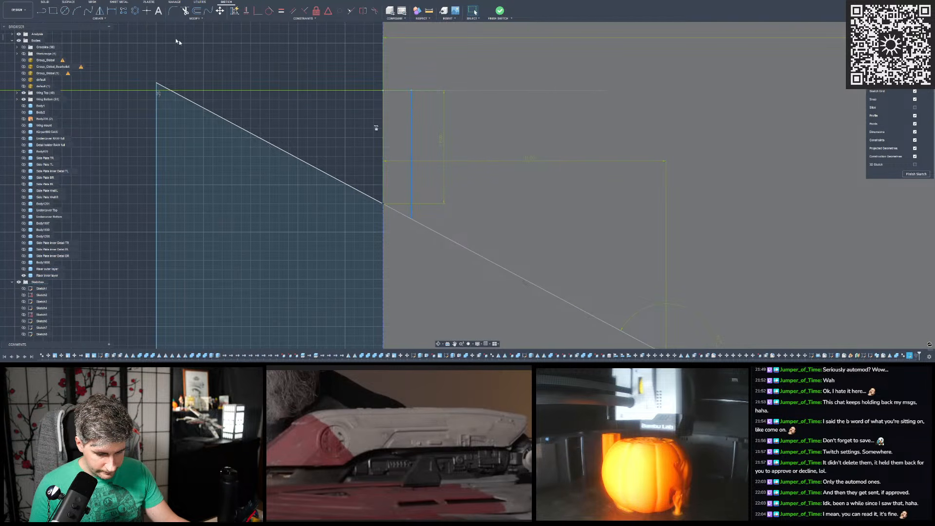
shift+click(384, 141)
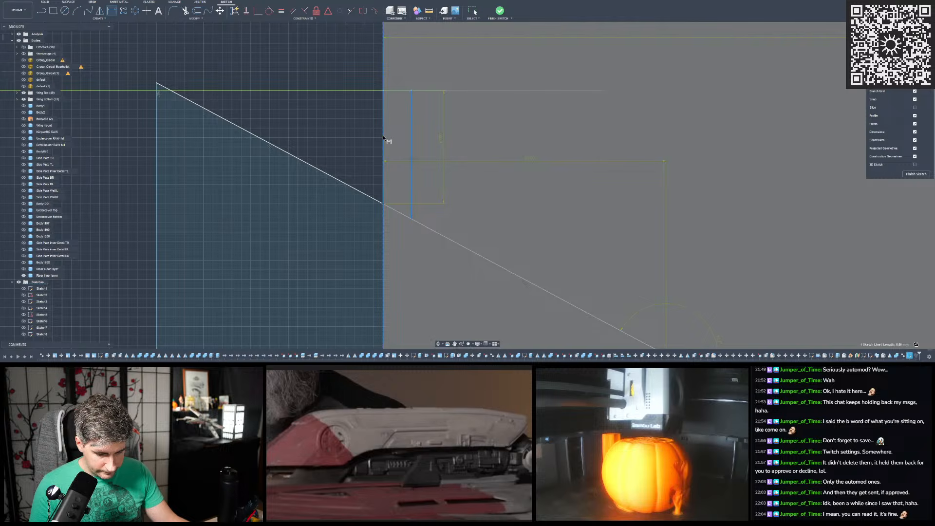
click(494, 150)
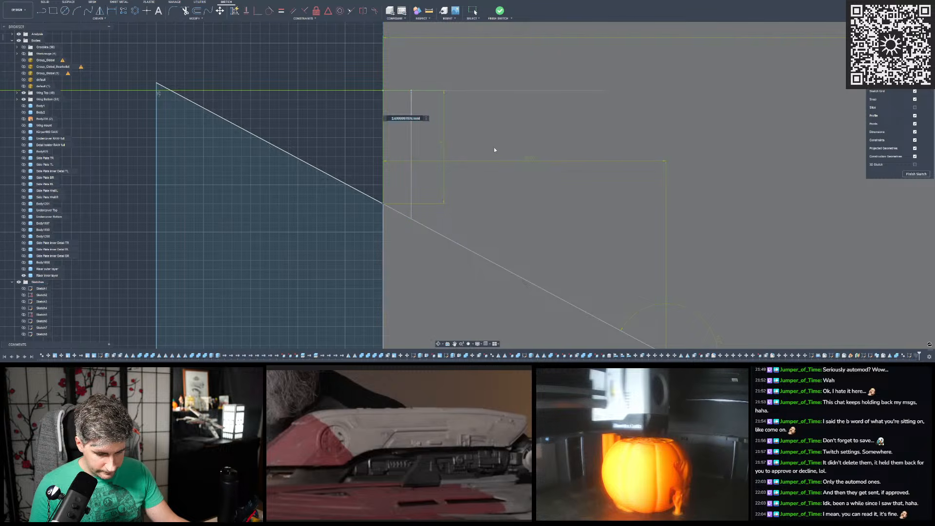
key(Return)
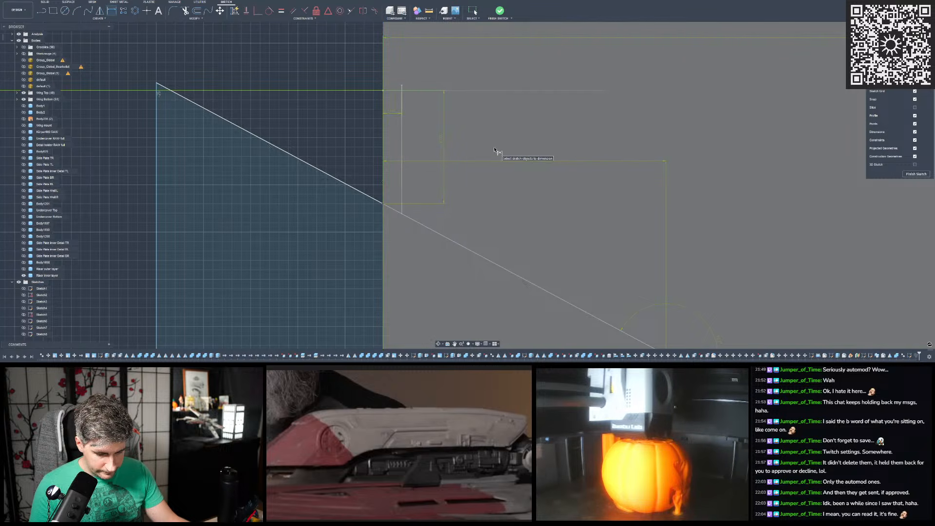
scroll(413, 142, down, 2)
scroll(405, 111, up, 1)
scroll(422, 101, down, 3)
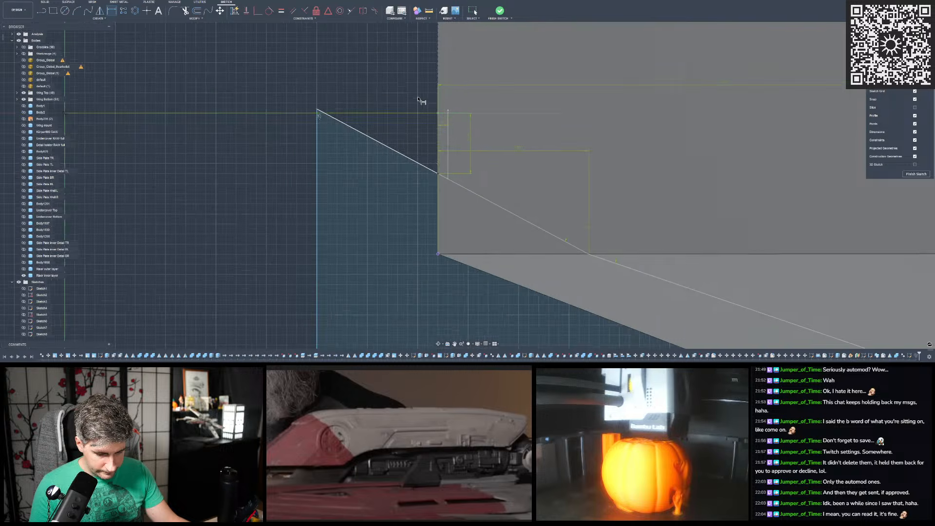
- Draw a line from the origin along the centre axis to the short perpendicular line
click(42, 11)
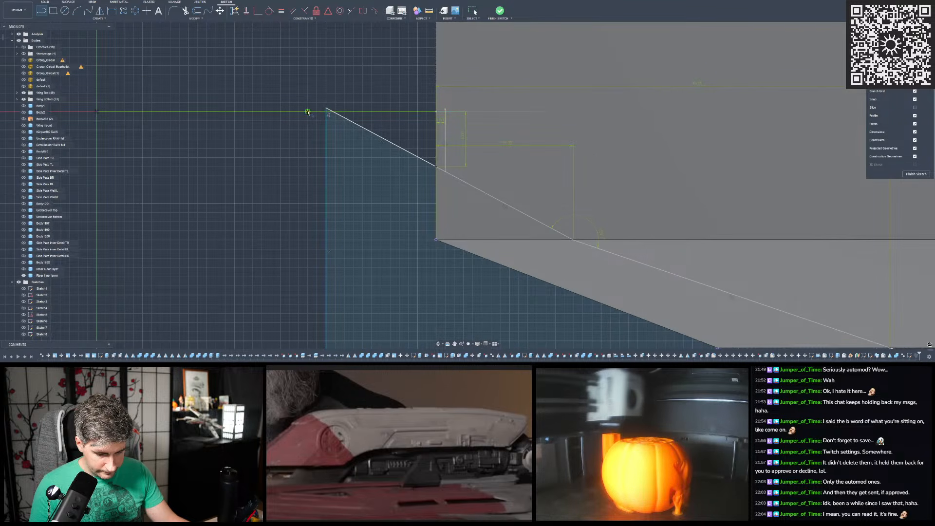
click(97, 113)
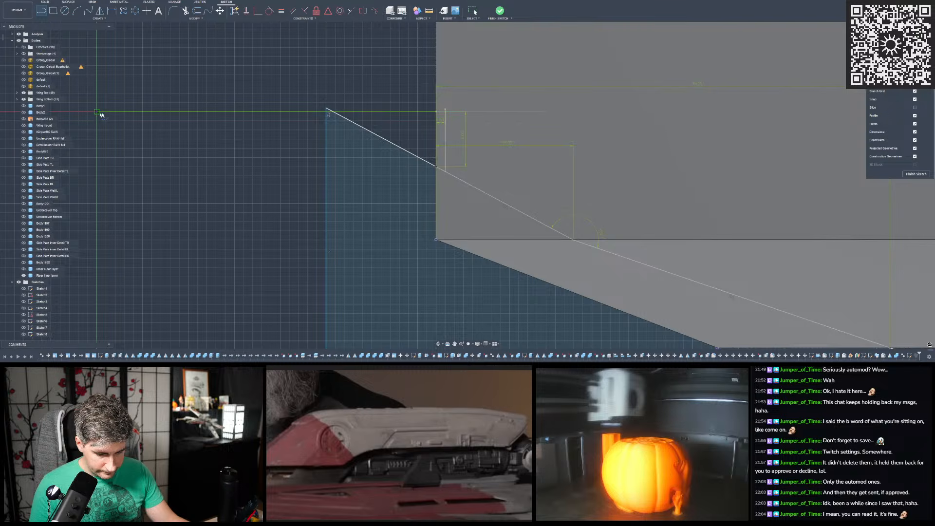
click(446, 113)
key(Escape)
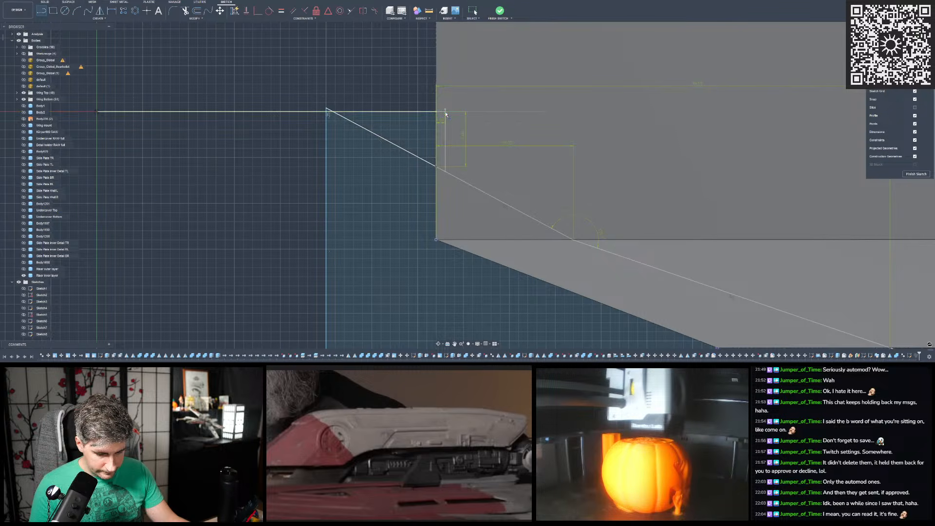
- Trim the new centre-axis line outside the corner profile and the stubs of the slanted and short lines projecting past the axis
scroll(400, 84, up, 2)
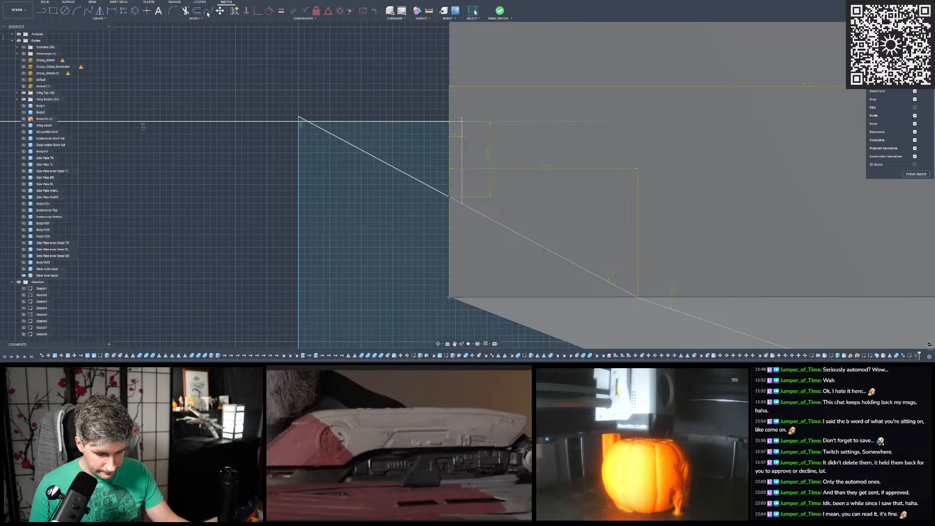
key(t)
click(284, 124)
scroll(300, 118, up, 3)
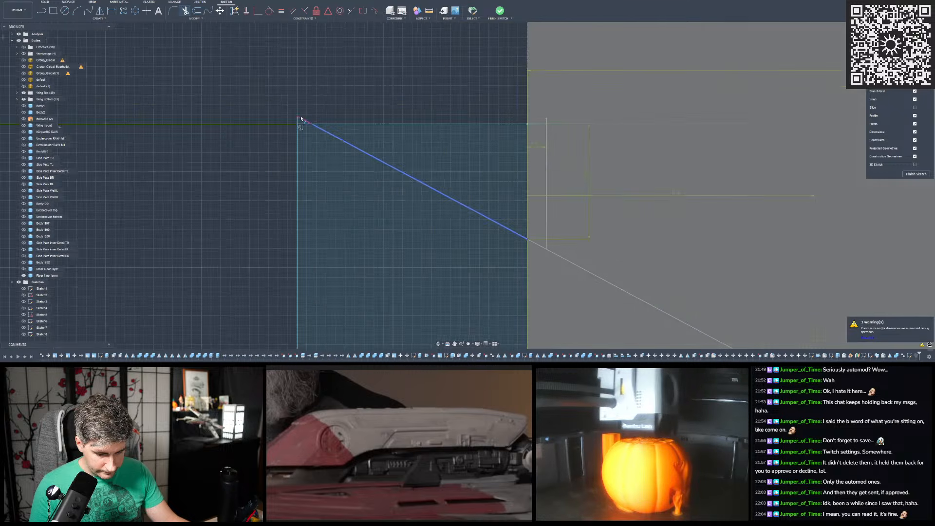
click(312, 120)
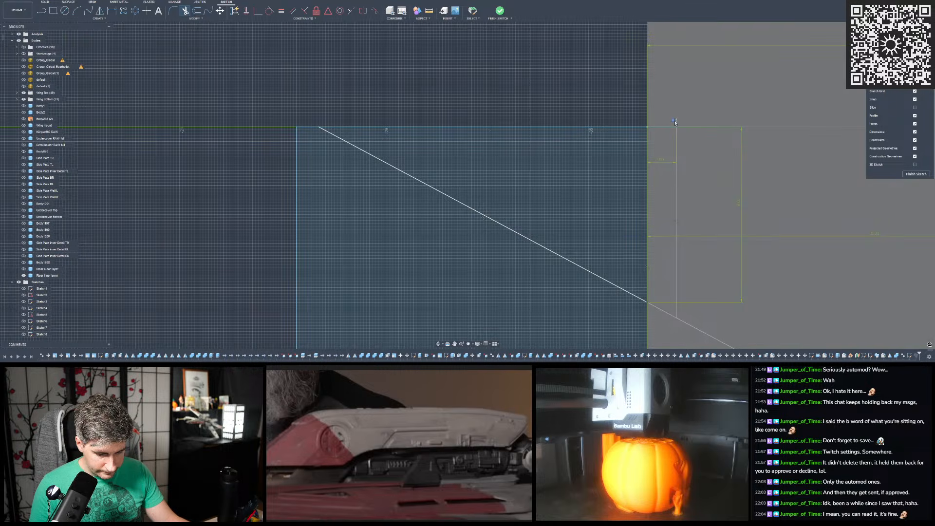
scroll(508, 136, down, 2)
scroll(607, 154, up, 2)
scroll(234, 56, down, 2)
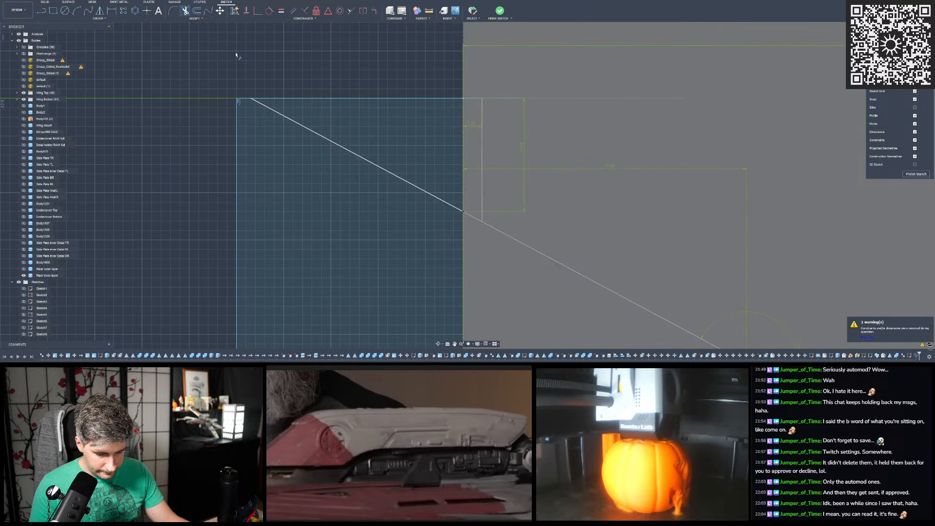
- Trim the slanted profile line between the centre axis and the short perpendicular line
scroll(346, 66, down, 3)
click(370, 109)
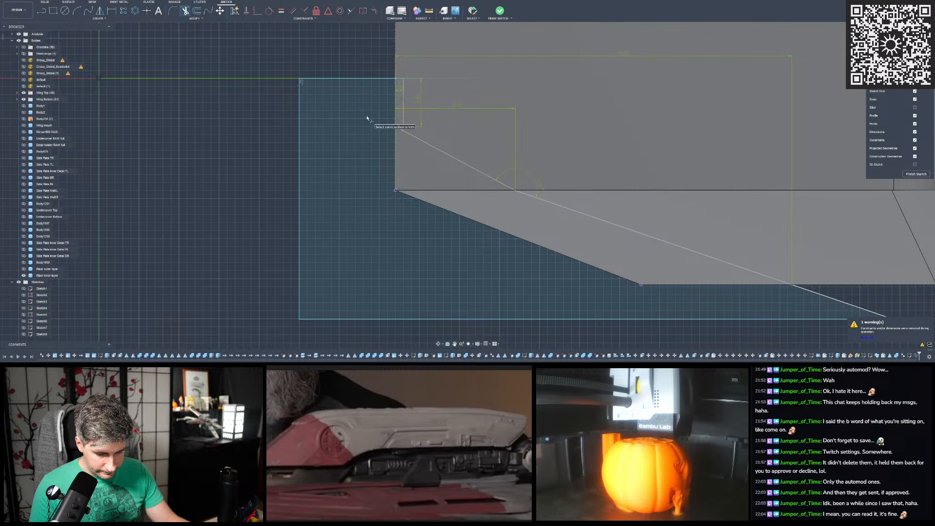
scroll(380, 122, up, 3)
scroll(399, 128, down, 3)
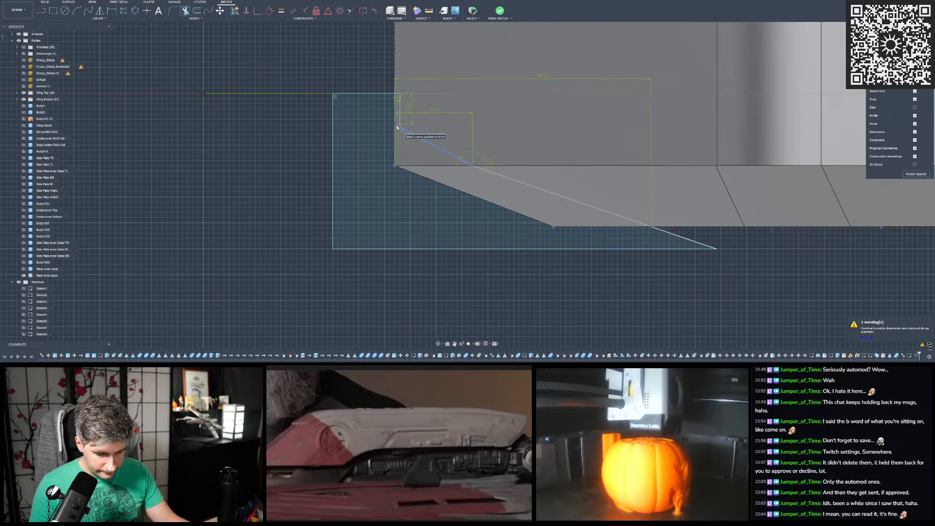
scroll(449, 191, down, 2)
key(Escape)
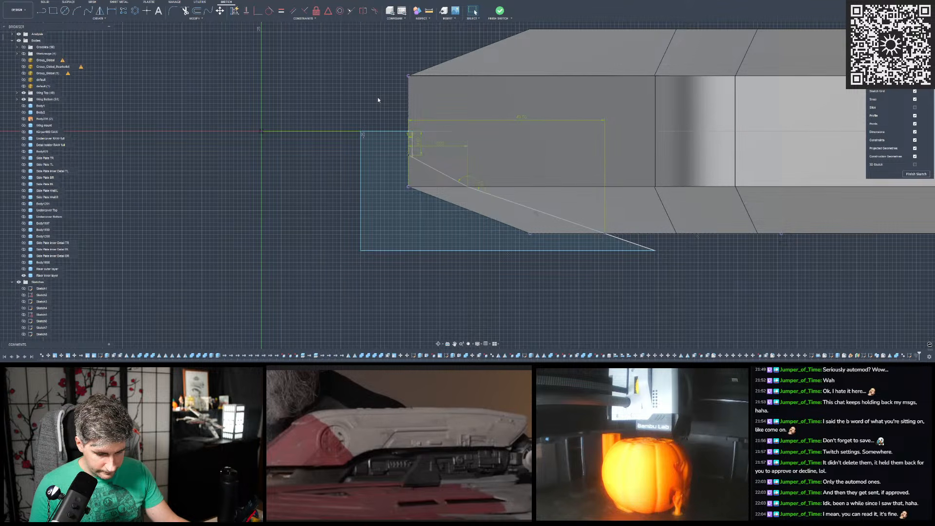
- Show the coloured scan mesh "default" and compare the riser inner layer's position and pointed end with the scanned hull
scroll(375, 120, down, 5)
shift+middle_drag(411, 135, 410, 102)
scroll(410, 103, down, 3)
click(23, 80)
scroll(349, 180, down, 2)
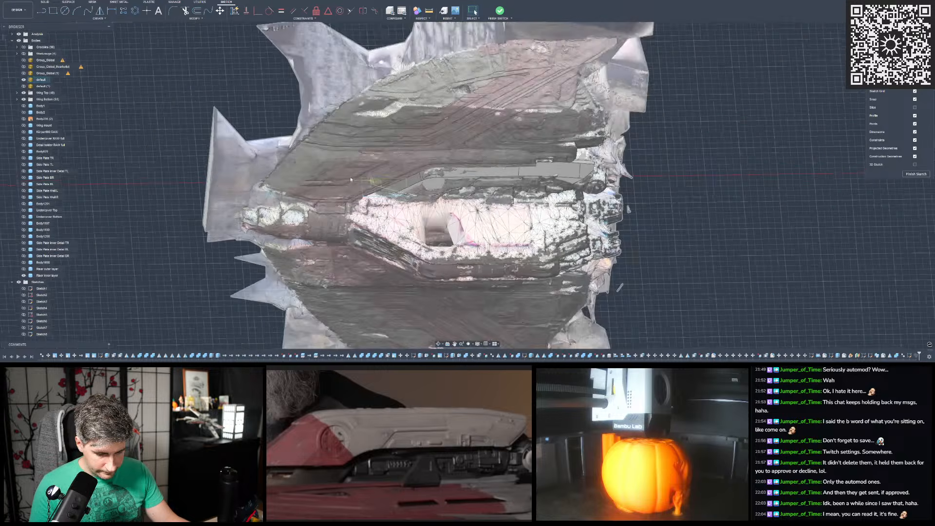
scroll(384, 141, down, 5)
mouse_move(471, 95)
shift+middle_down()
mouse_move(489, 242)
mouse_move(479, 81)
mouse_move(458, 89)
mouse_move(478, 54)
mouse_move(450, 83)
mouse_move(484, 84)
mouse_move(443, 90)
mouse_move(454, 90)
shift+middle_up()
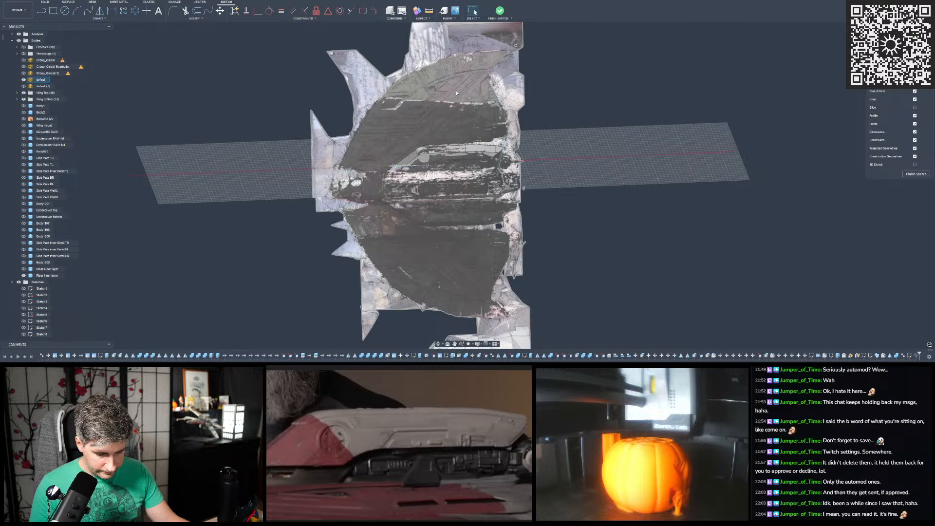
scroll(432, 137, up, 3)
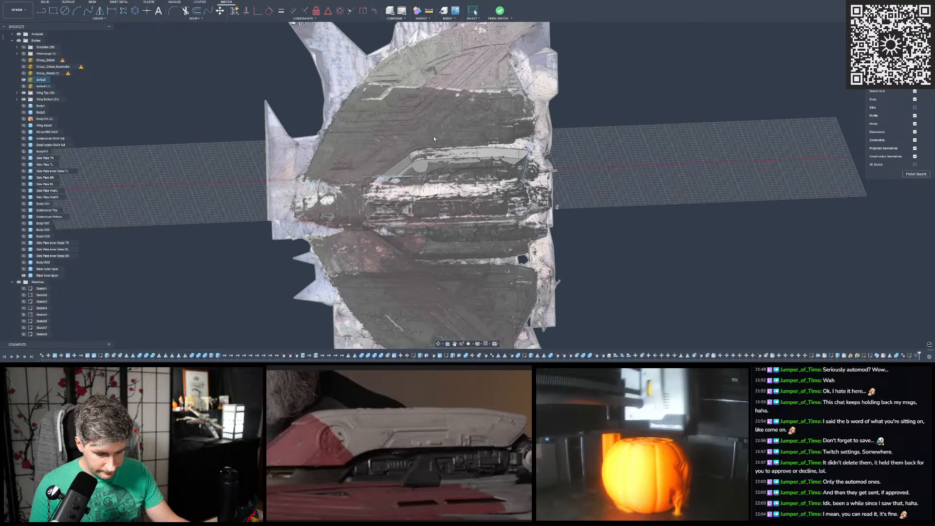
shift+middle_drag(432, 137, 426, 132)
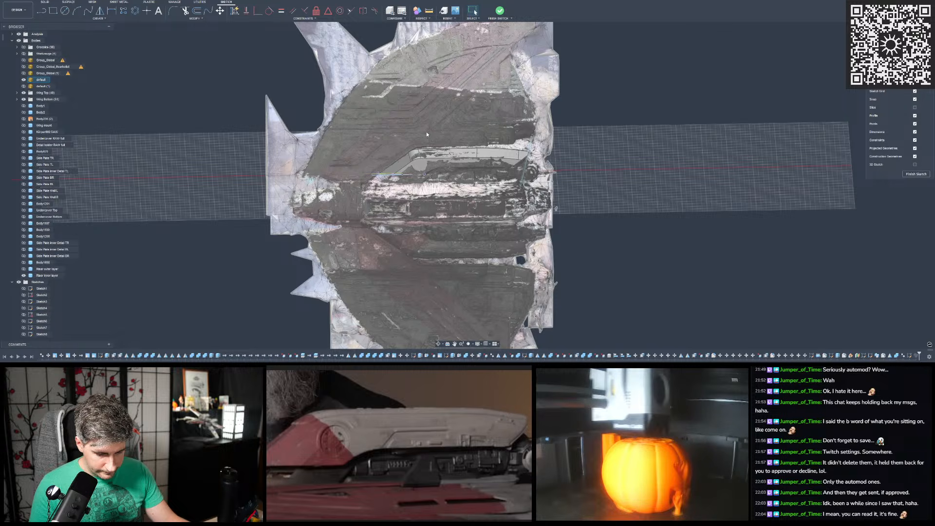
scroll(449, 120, down, 3)
scroll(449, 120, up, 3)
mouse_move(450, 121)
shift+middle_down()
mouse_move(530, 312)
mouse_move(490, 239)
mouse_move(457, 116)
mouse_move(452, 126)
shift+middle_up()
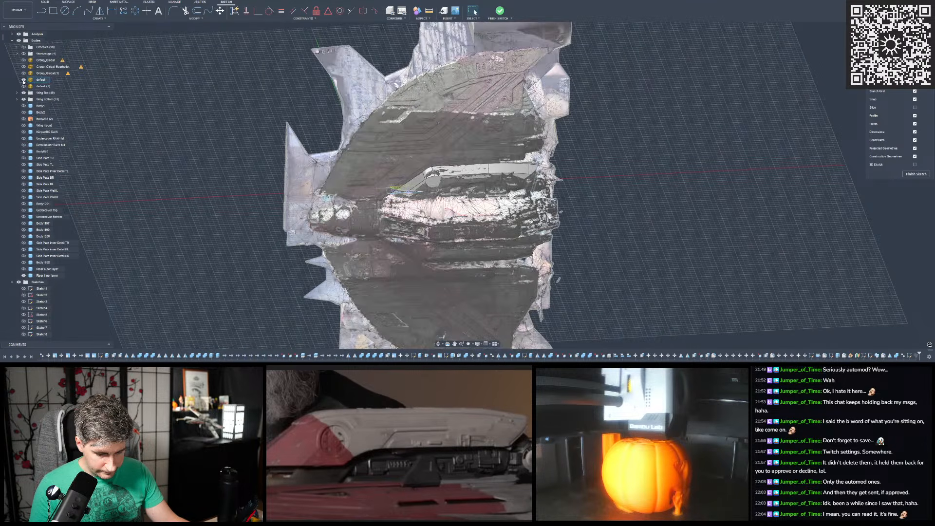
- Toggle the scan mesh "default", examine the hull's nose around the riser's pointed end, and leave the mesh hidden
click(23, 80)
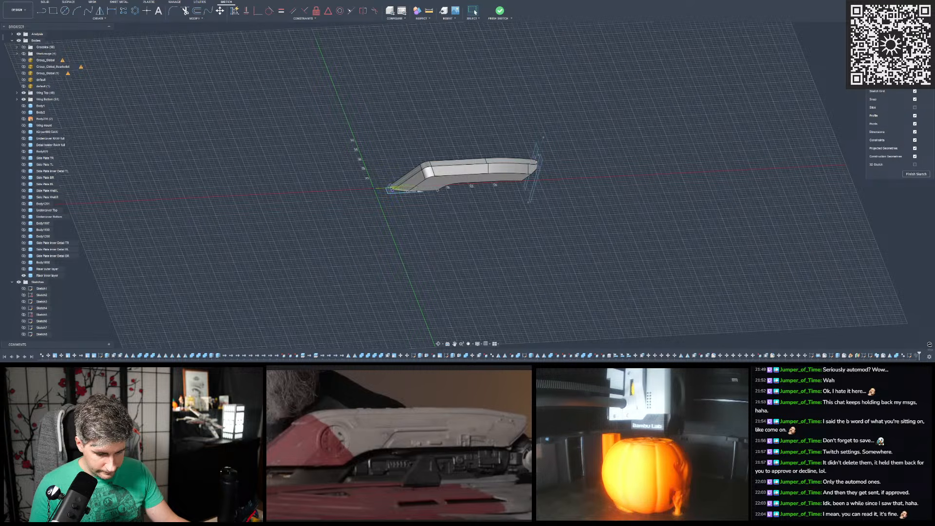
click(23, 80)
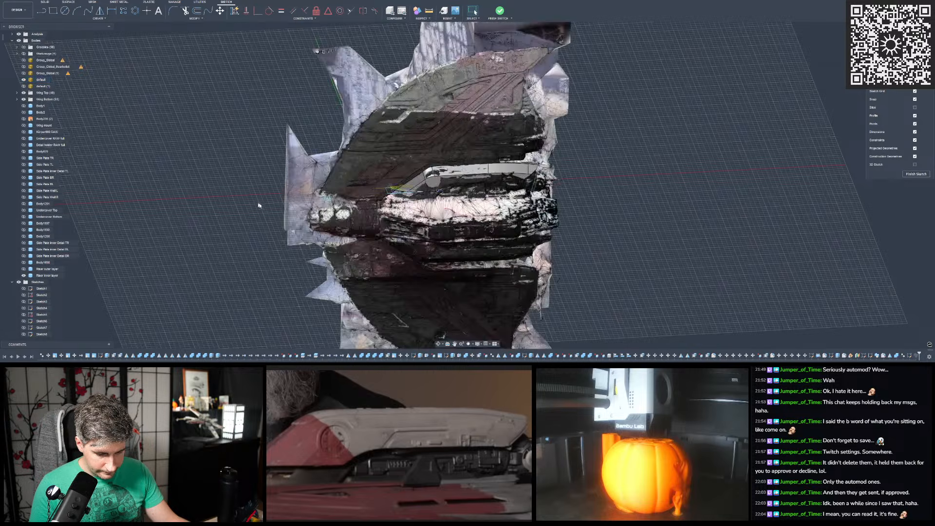
scroll(258, 205, down, 4)
mouse_move(267, 81)
shift+middle_down()
mouse_move(291, 124)
mouse_move(371, 140)
shift+middle_up()
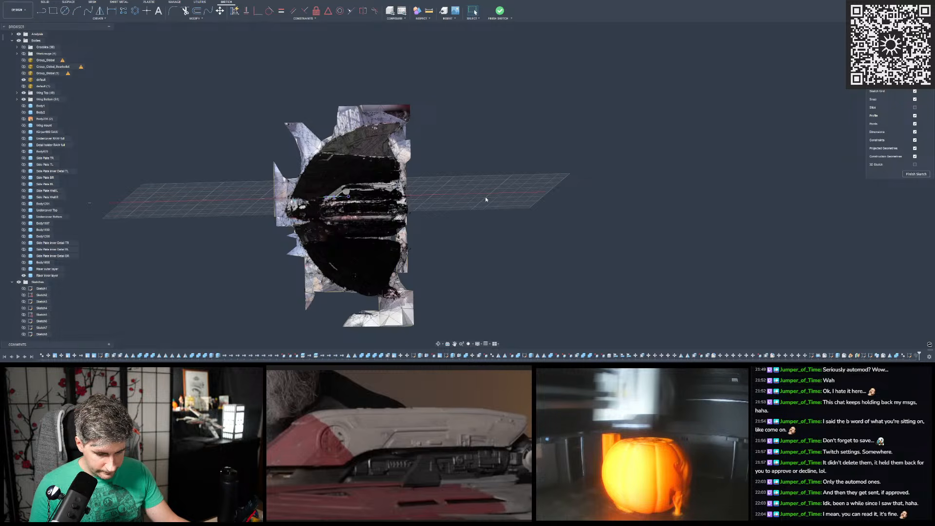
shift+middle_drag(478, 192, 488, 224)
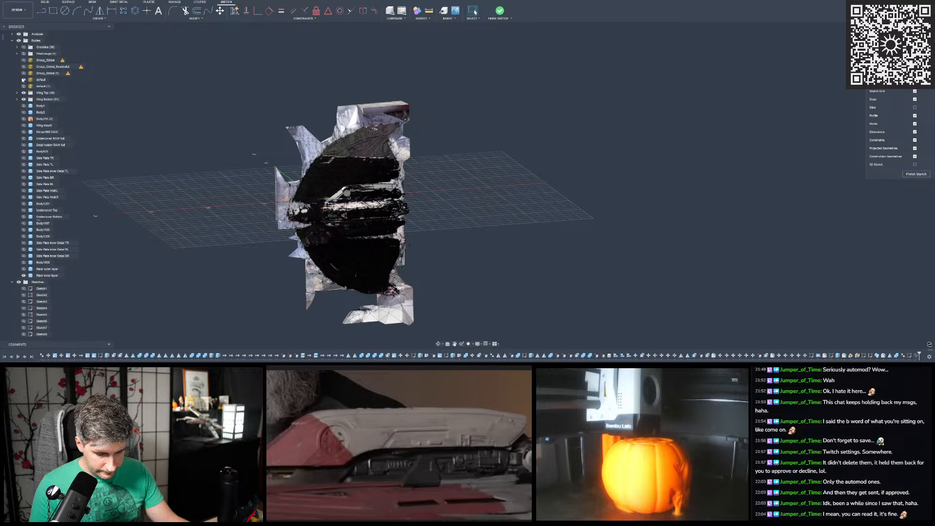
scroll(382, 238, up, 6)
scroll(381, 238, up, 5)
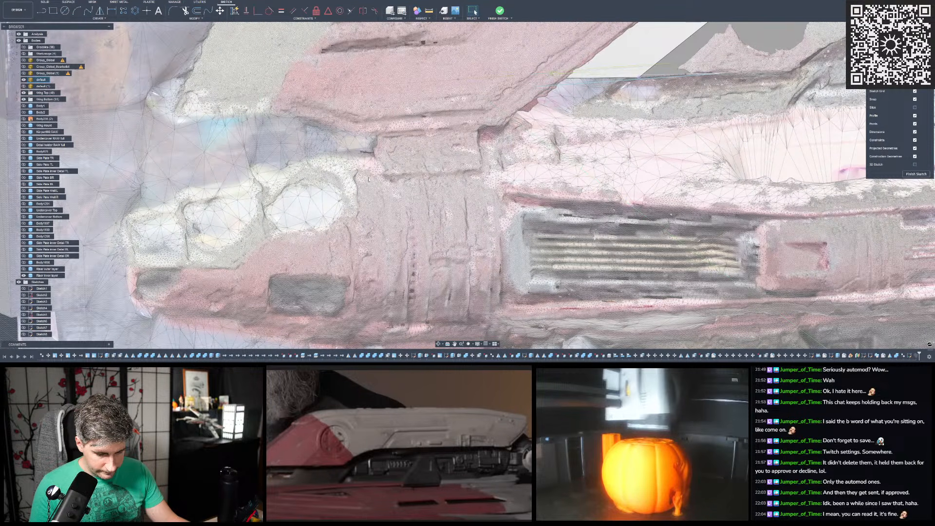
scroll(422, 197, down, 3)
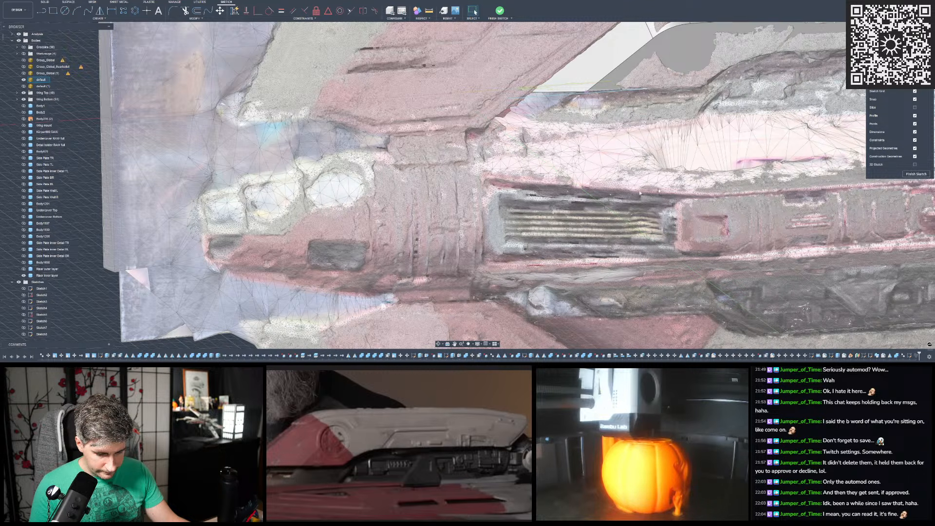
scroll(353, 235, down, 5)
mouse_move(353, 233)
shift+middle_down()
mouse_move(383, 163)
mouse_move(379, 229)
mouse_move(378, 158)
mouse_move(392, 157)
mouse_move(372, 166)
mouse_move(377, 157)
shift+middle_up()
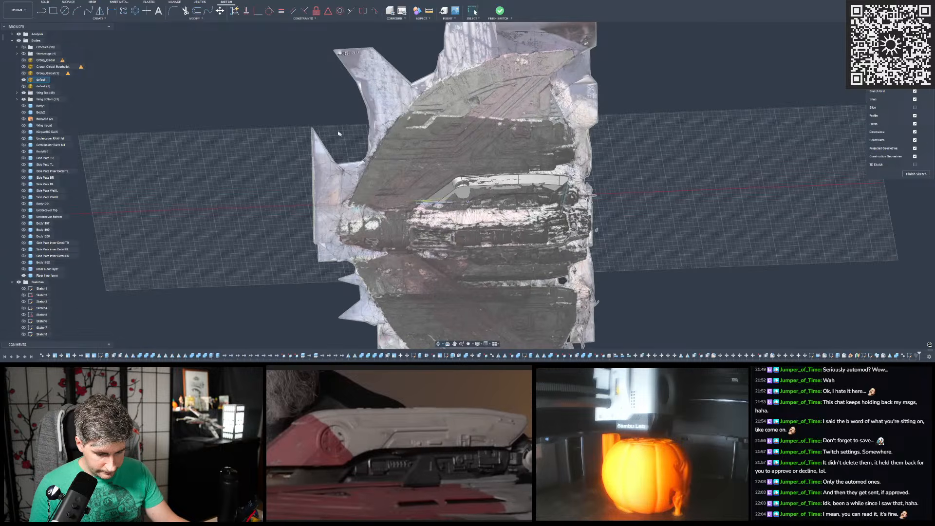
click(23, 80)
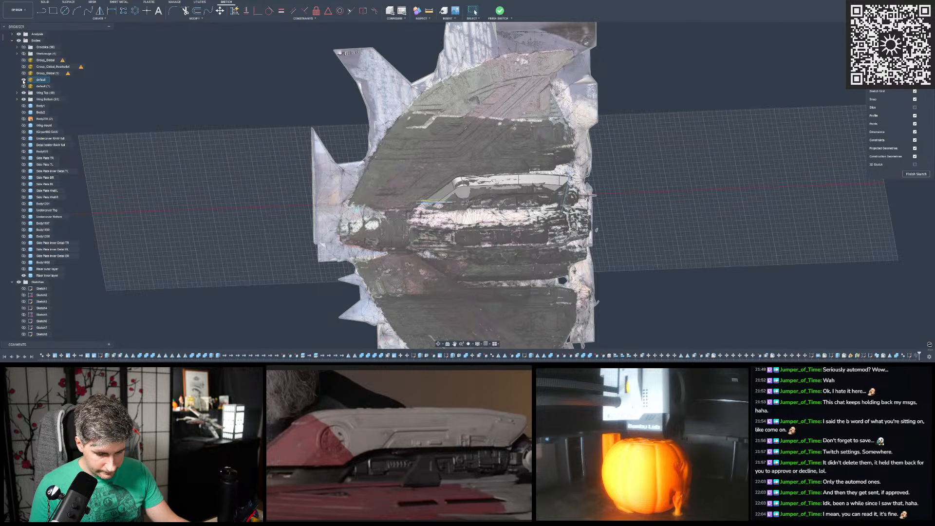
click(23, 81)
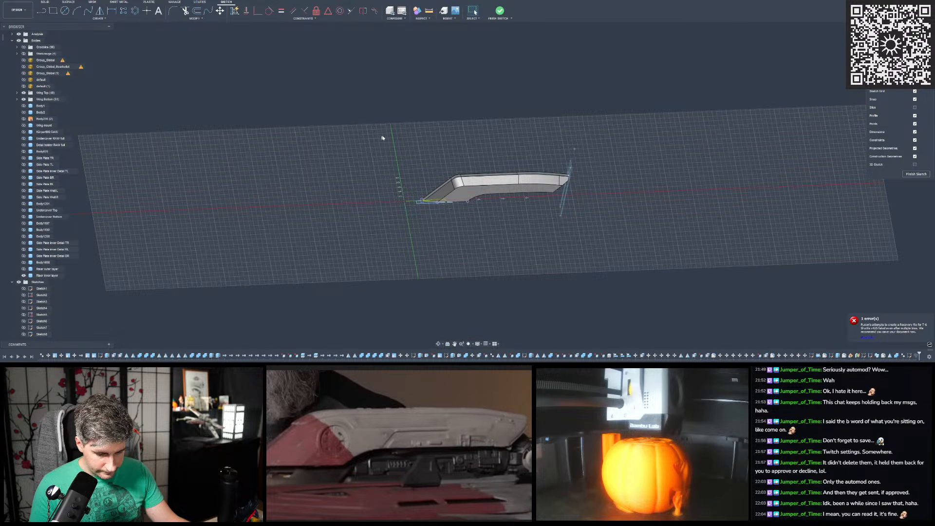
- Show the bodies in the Wing Top group from the first wing master body through the last numbered body
click(17, 93)
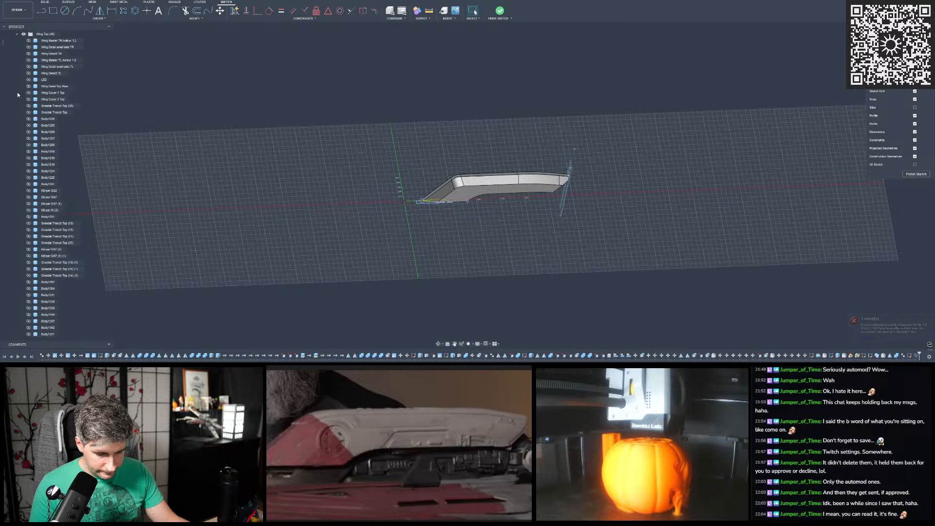
click(29, 41)
click(43, 41)
scroll(50, 295, down, 2)
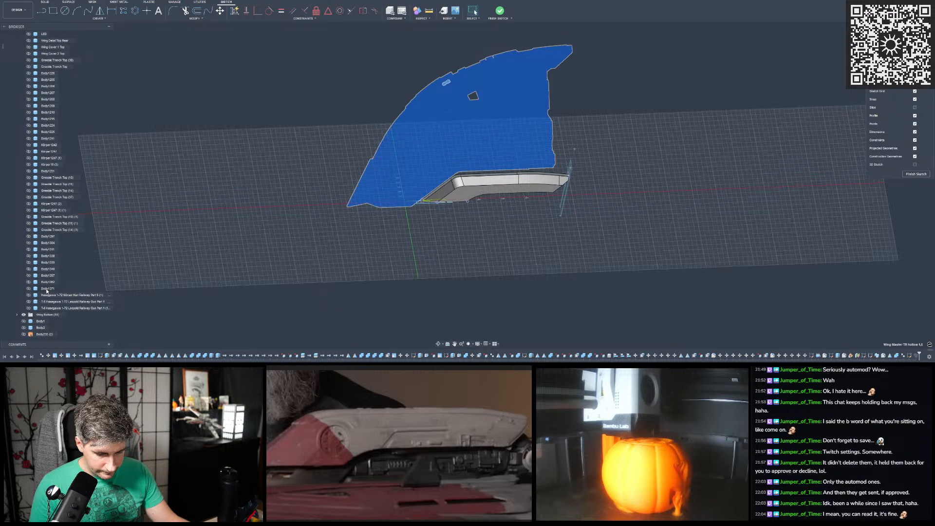
shift+click(47, 290)
key(v)
click(279, 106)
- Examine the trench details along the wing's curved leading edge, from the front tip to the rear
scroll(299, 150, down, 3)
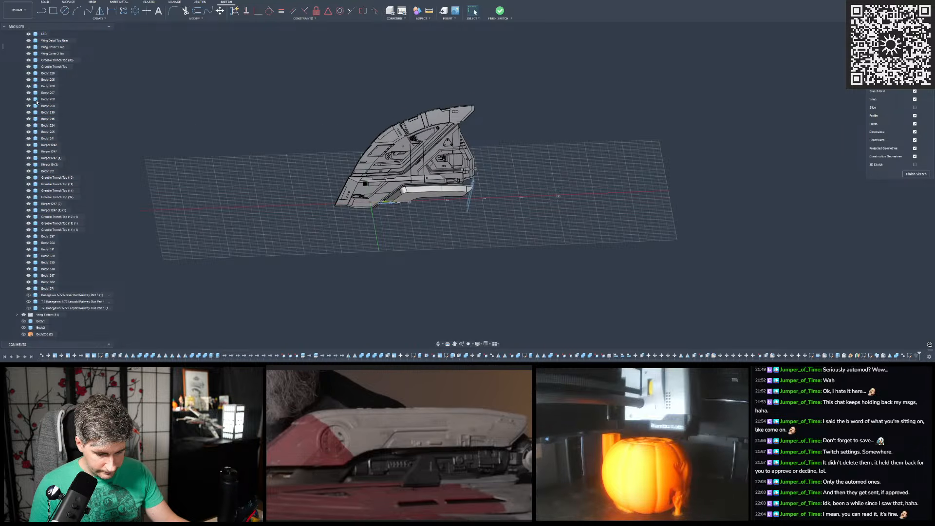
scroll(45, 101, up, 4)
scroll(417, 117, down, 2)
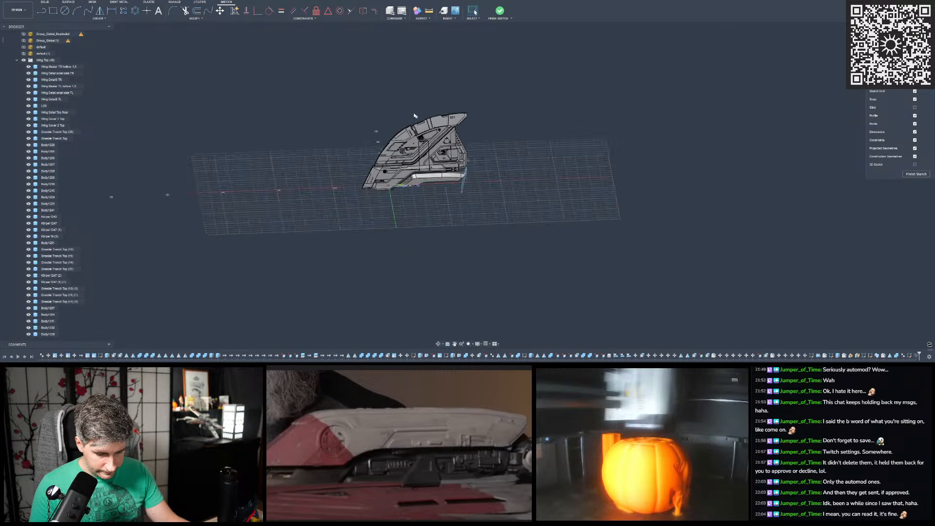
scroll(405, 120, up, 6)
shift+middle_drag(405, 119, 387, 175)
scroll(368, 227, up, 8)
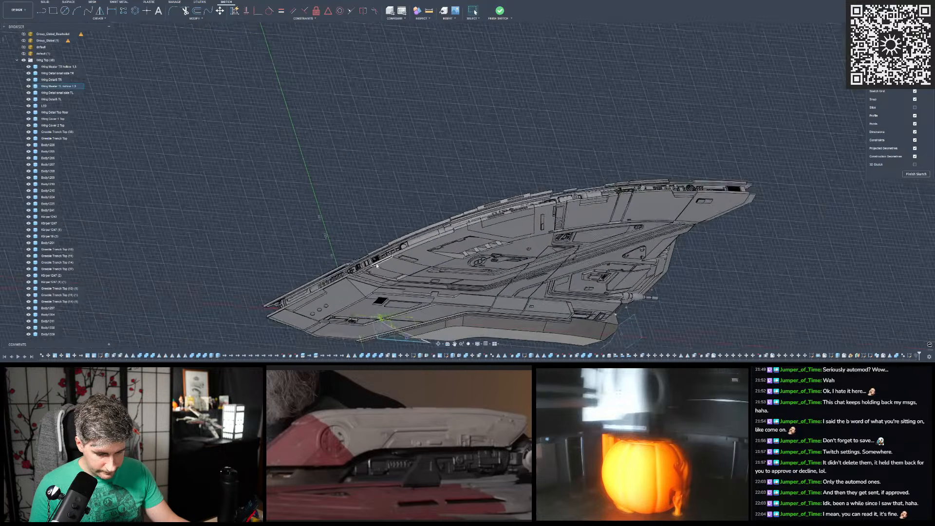
scroll(569, 147, up, 2)
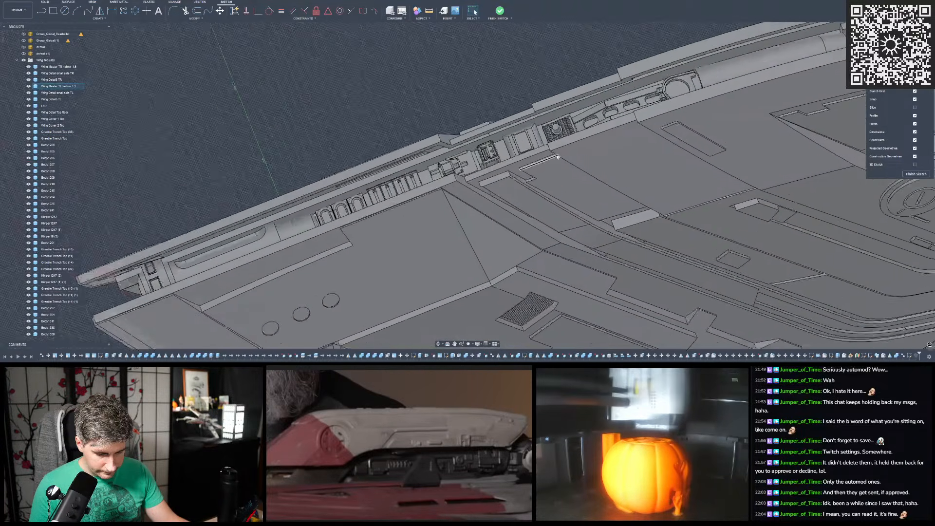
middle_drag(568, 148, 502, 157)
scroll(565, 115, up, 3)
middle_drag(642, 125, 507, 259)
scroll(507, 259, down, 1)
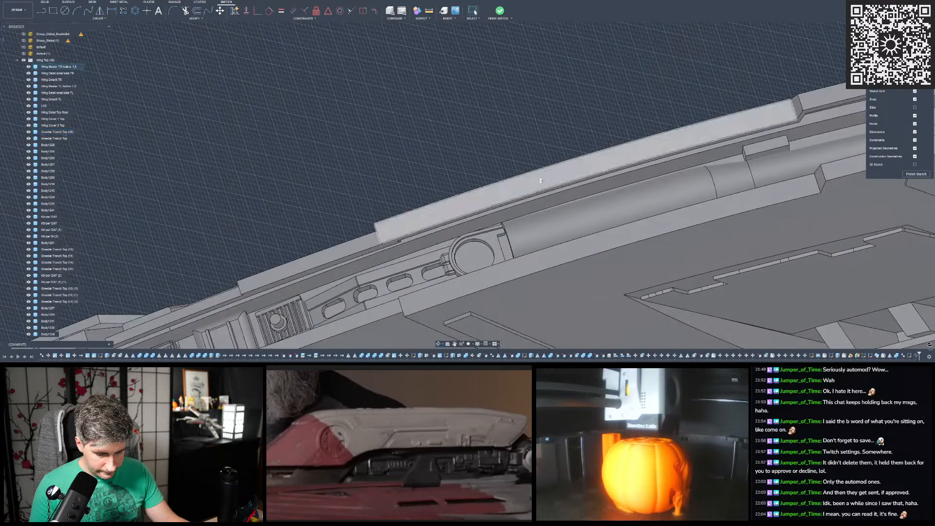
scroll(481, 213, down, 3)
scroll(529, 113, up, 5)
scroll(529, 113, up, 2)
middle_drag(529, 113, 431, 139)
scroll(431, 137, down, 2)
scroll(513, 148, down, 2)
scroll(373, 285, up, 1)
middle_drag(373, 285, 458, 168)
scroll(670, 93, up, 1)
middle_drag(670, 92, 626, 99)
scroll(626, 98, up, 2)
middle_drag(539, 133, 434, 216)
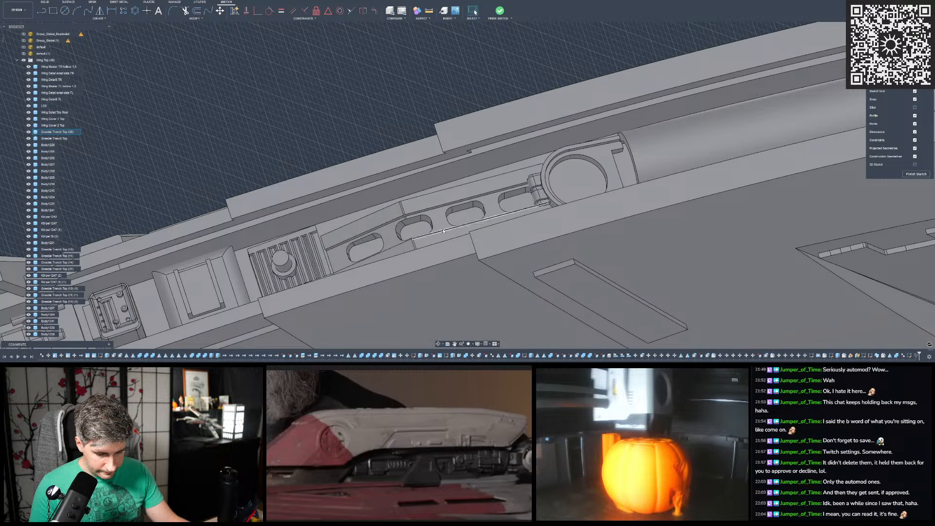
scroll(439, 218, down, 10)
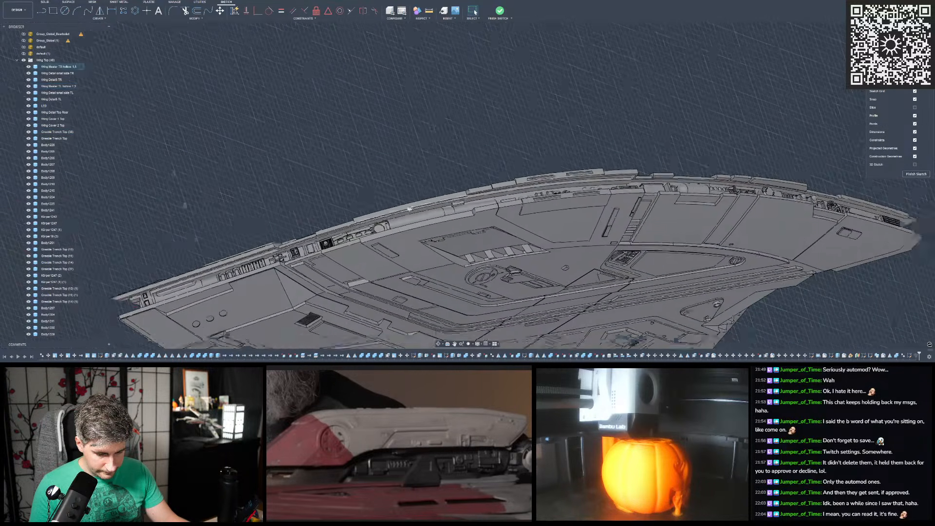
scroll(667, 202, up, 6)
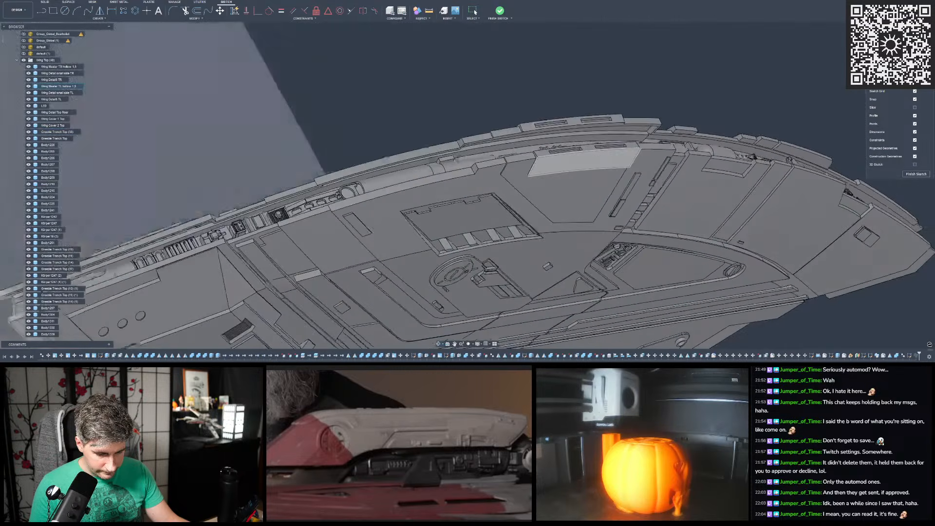
shift+middle_drag(585, 163, 80, 168)
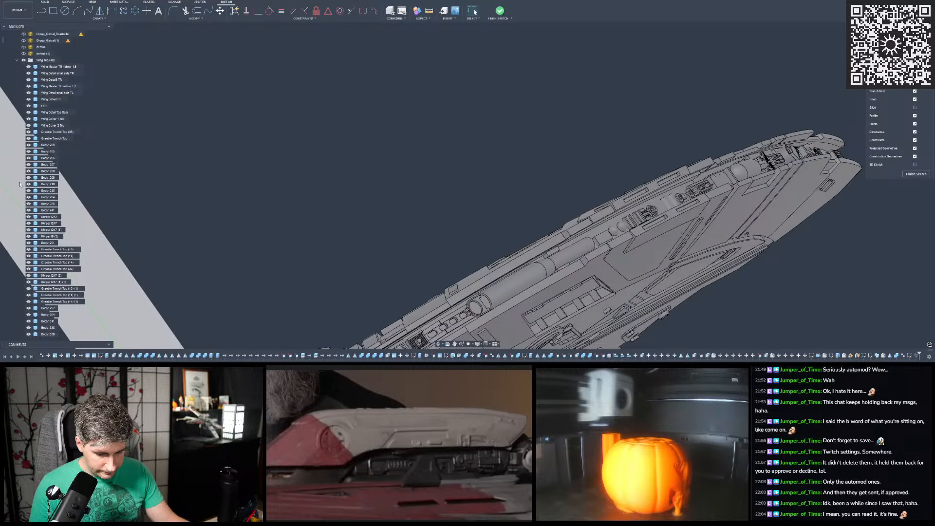
- Show the three Hasegawa 1-72 railway gun bodies in the Wing Top group and examine them in the leading-edge trench
scroll(29, 176, down, 15)
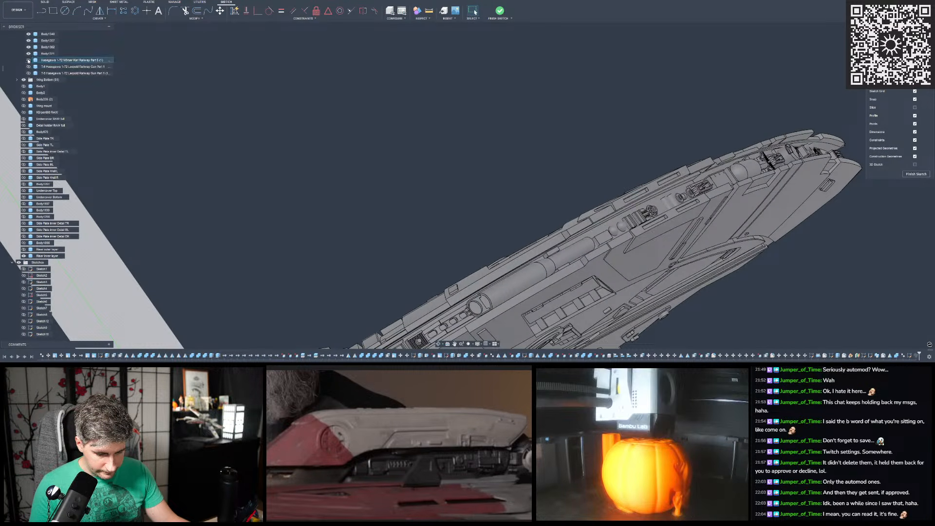
scroll(573, 191, up, 5)
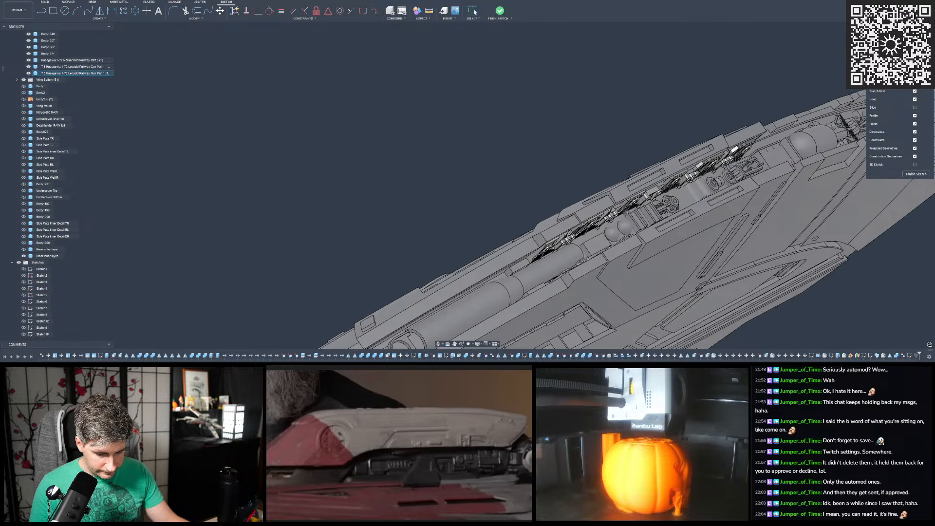
scroll(573, 191, up, 5)
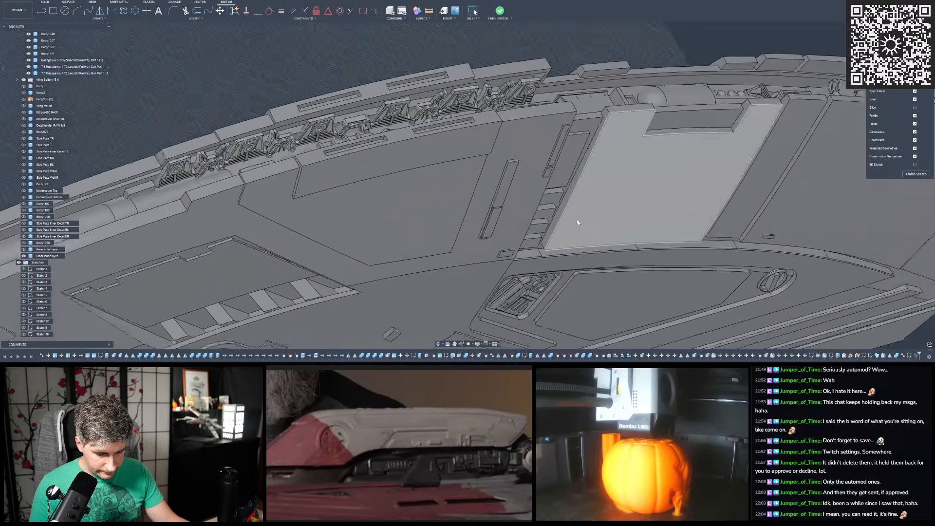
scroll(599, 217, down, 2)
scroll(508, 174, up, 3)
shift+middle_drag(507, 174, 507, 172)
scroll(507, 117, down, 2)
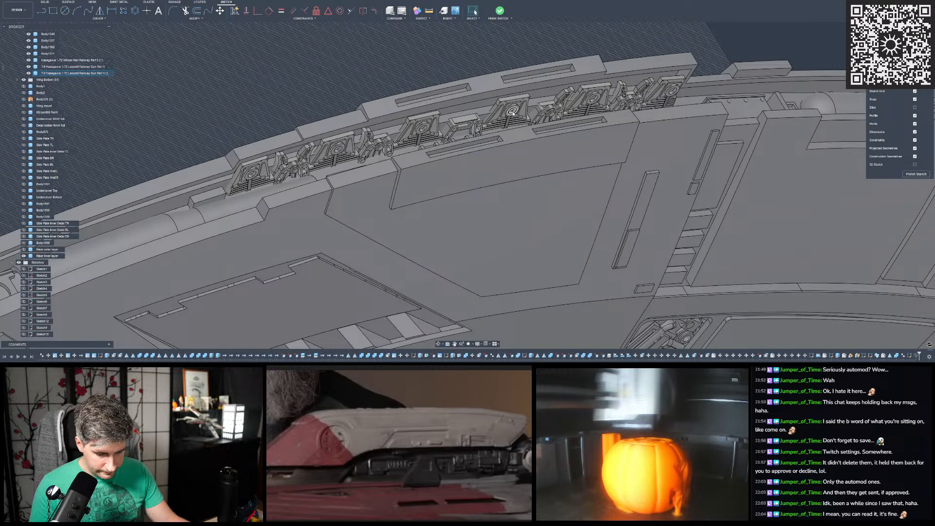
scroll(512, 113, down, 2)
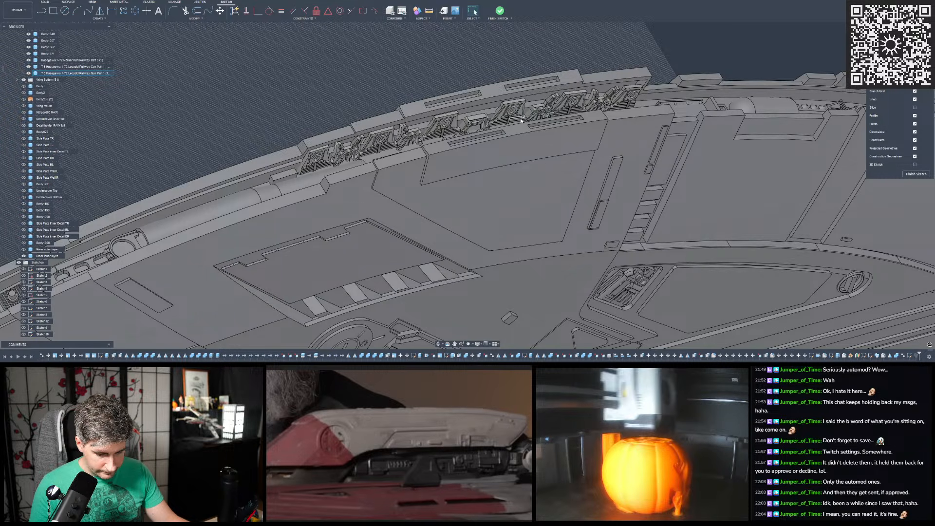
scroll(521, 121, down, 6)
shift+middle_drag(521, 121, 549, 117)
scroll(587, 125, down, 4)
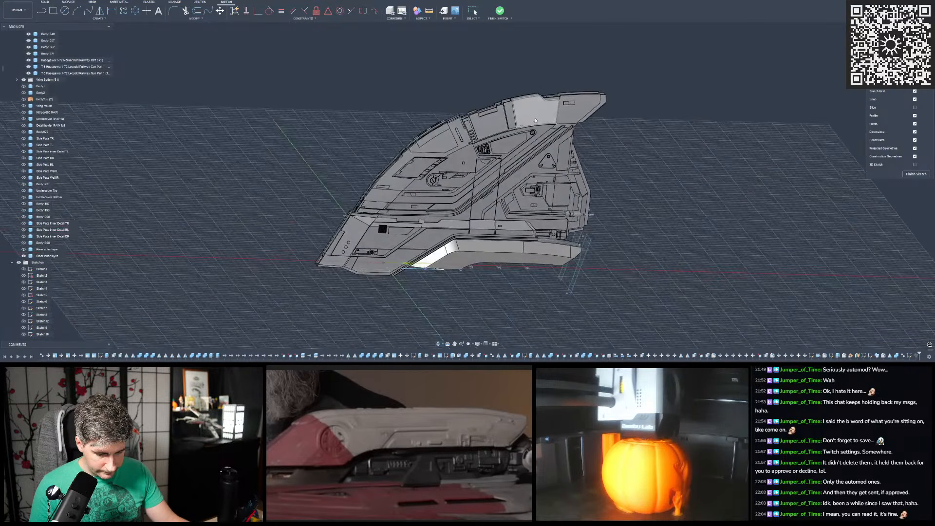
- Hide and collapse the Wing Top group, and briefly show Body2 before hiding it again
scroll(36, 84, up, 10)
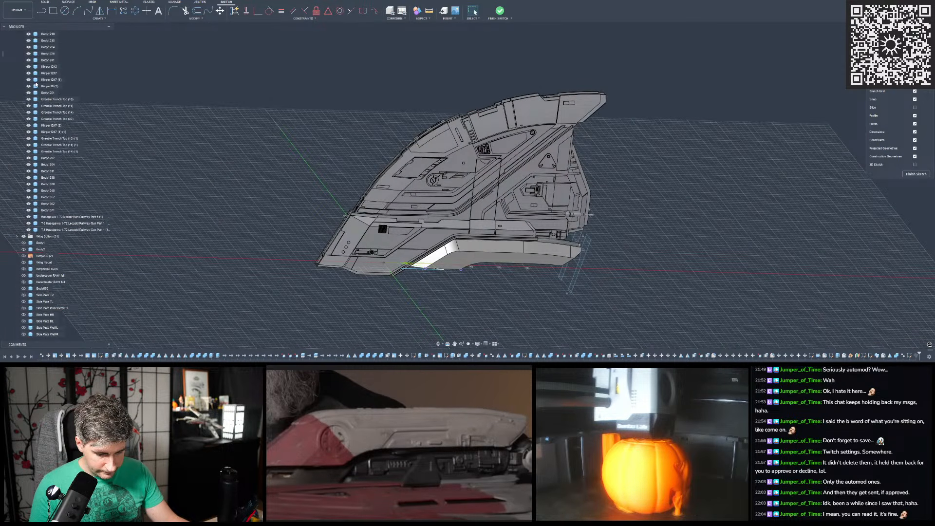
scroll(36, 83, up, 3)
click(22, 100)
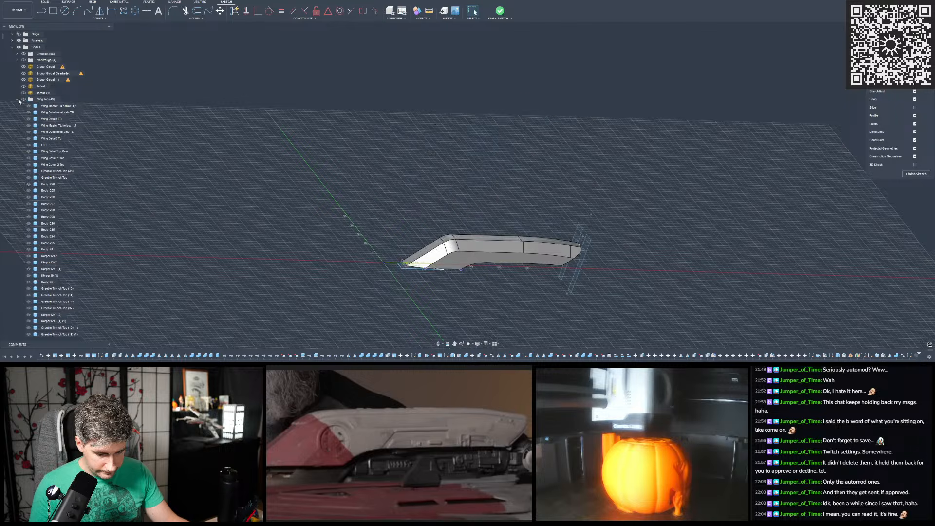
click(17, 100)
click(24, 118)
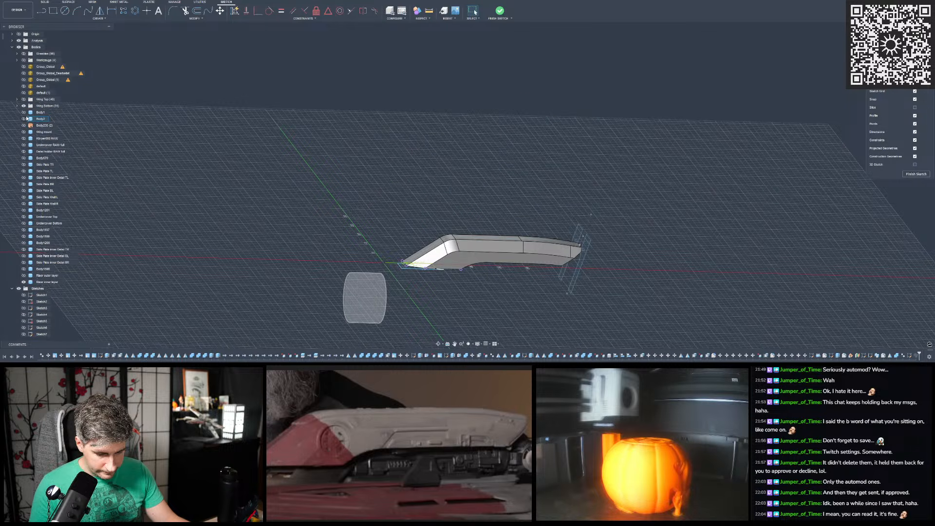
click(24, 119)
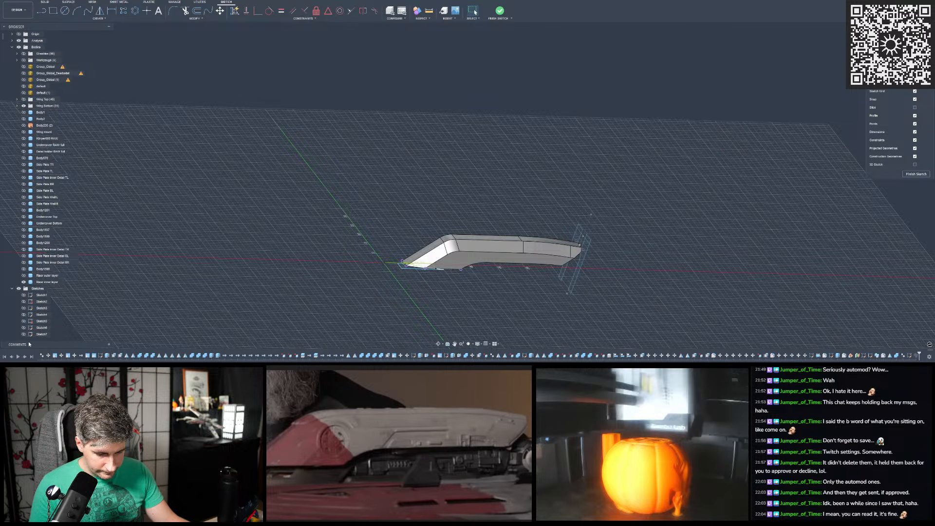
- Examine the riser inner layer's pointed end against the corner profile sketch from below
scroll(398, 195, up, 5)
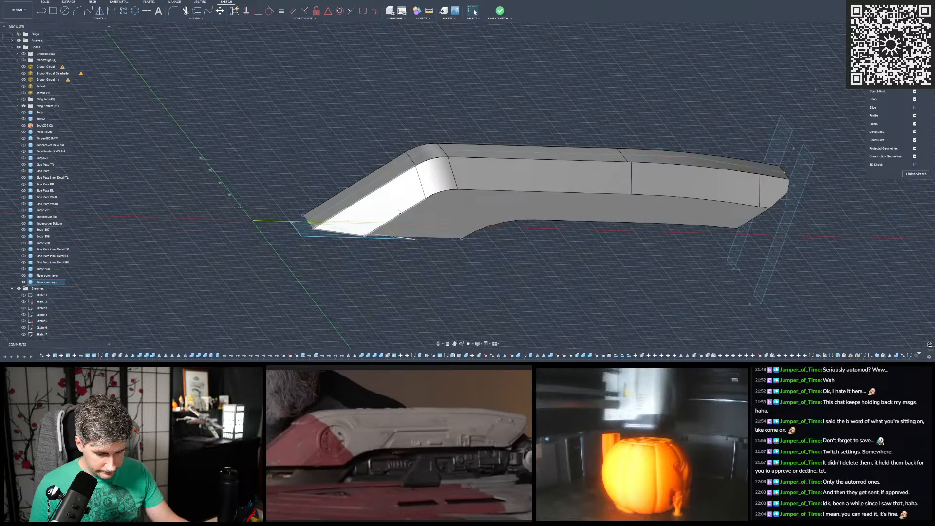
shift+middle_drag(389, 196, 361, 215)
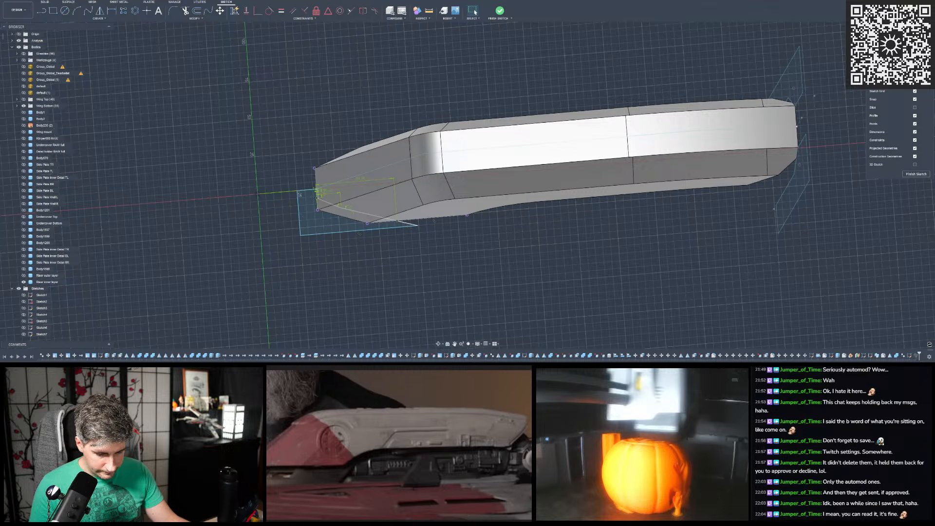
key(super+d)
key(super+d)
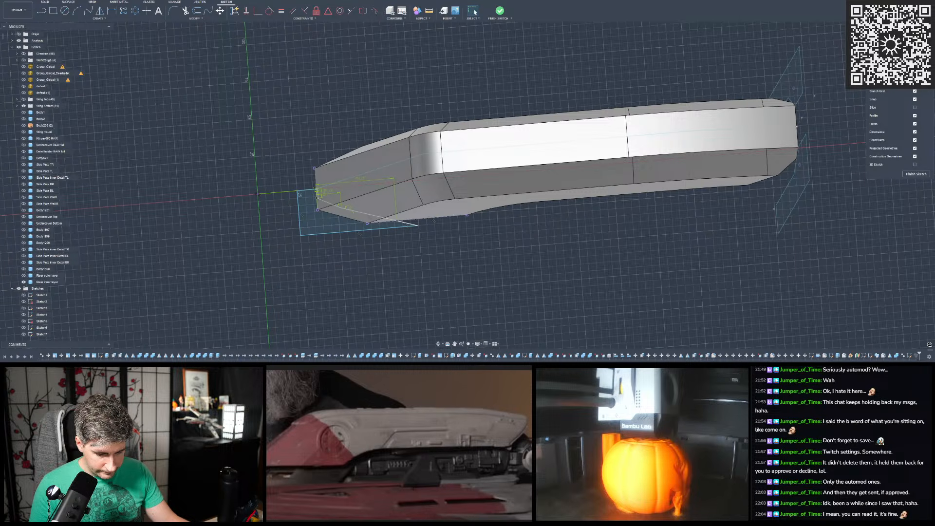
scroll(422, 186, up, 5)
scroll(420, 178, down, 5)
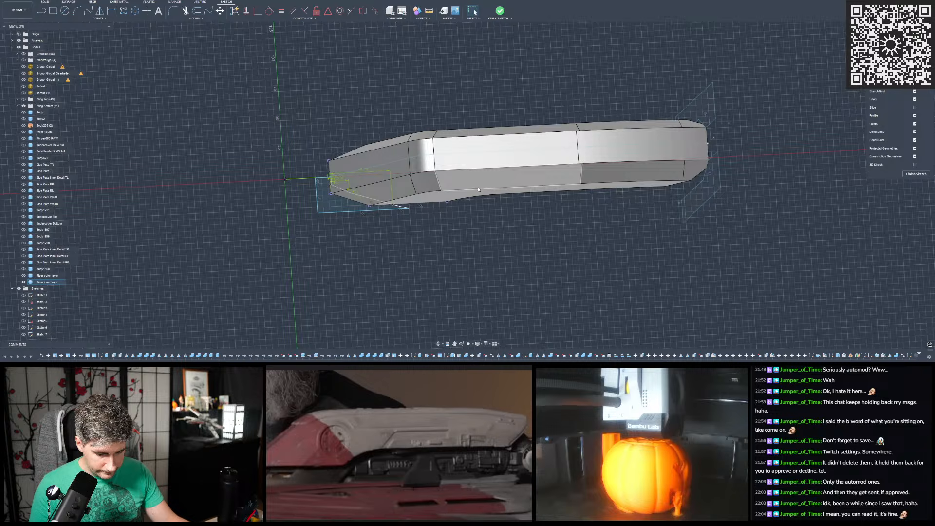
scroll(328, 162, up, 8)
shift+middle_drag(328, 162, 322, 160)
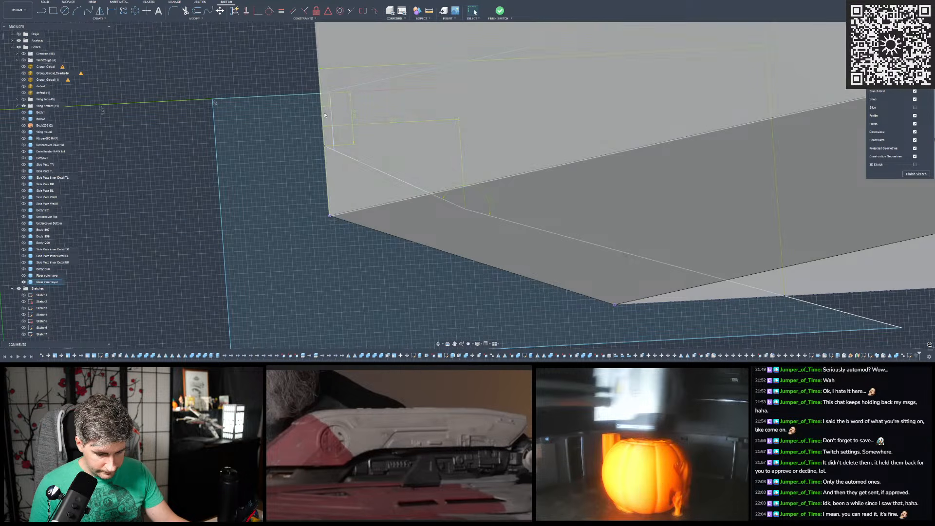
- Finish editing the corner profile sketch at the riser inner layer's pointed end
scroll(329, 169, down, 3)
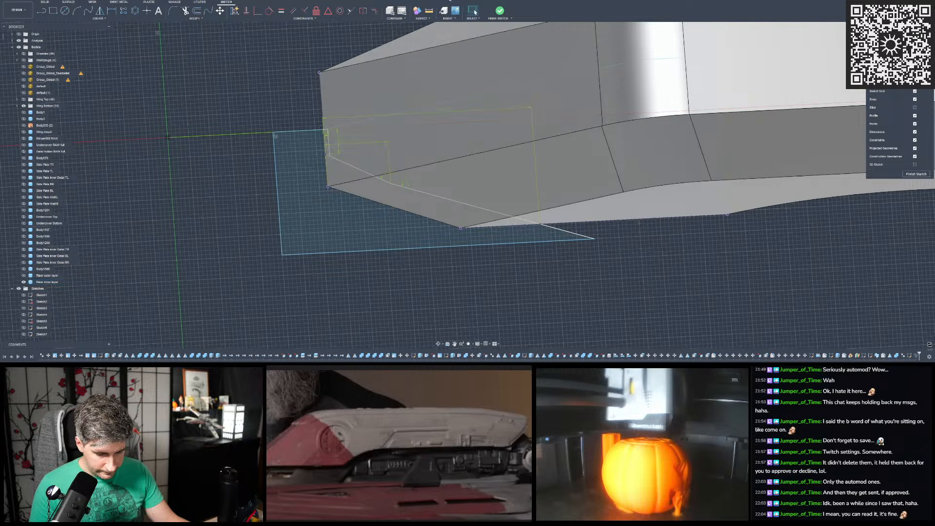
click(500, 10)
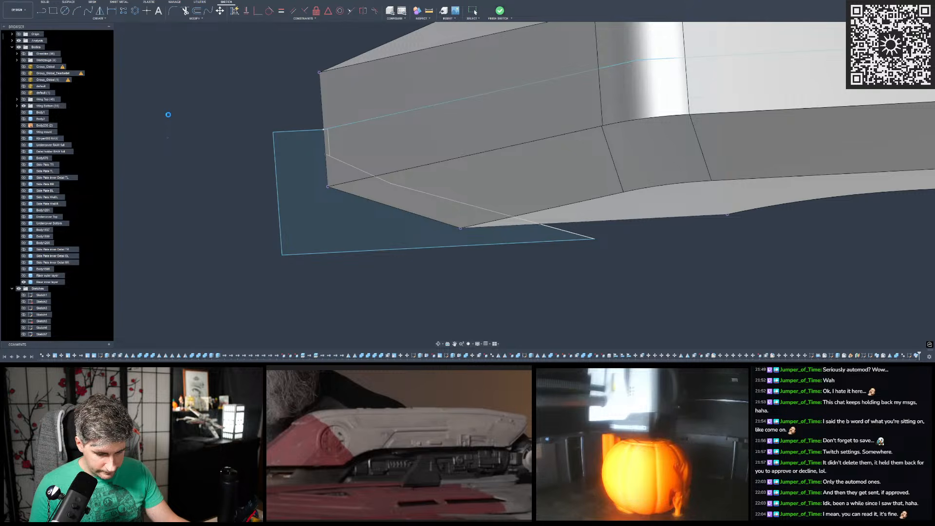
scroll(168, 114, down, 3)
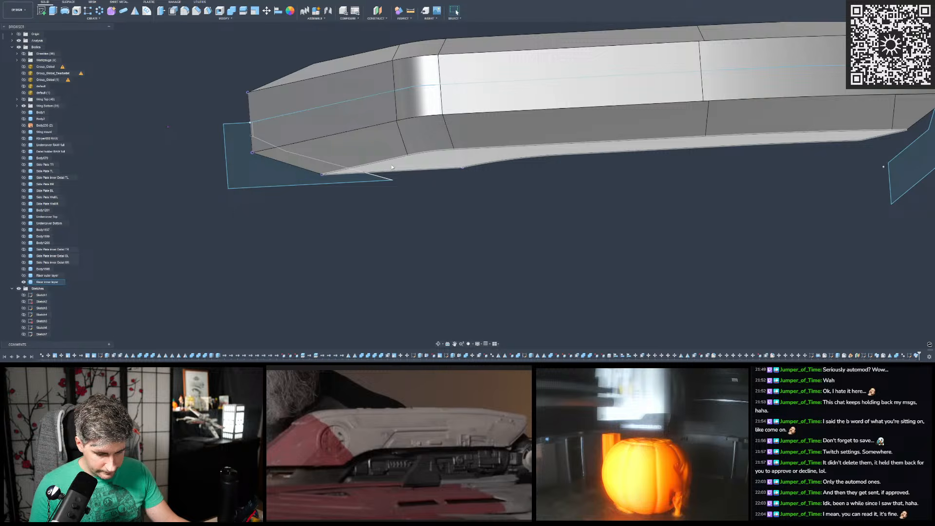
shift+middle_drag(239, 194, 240, 175)
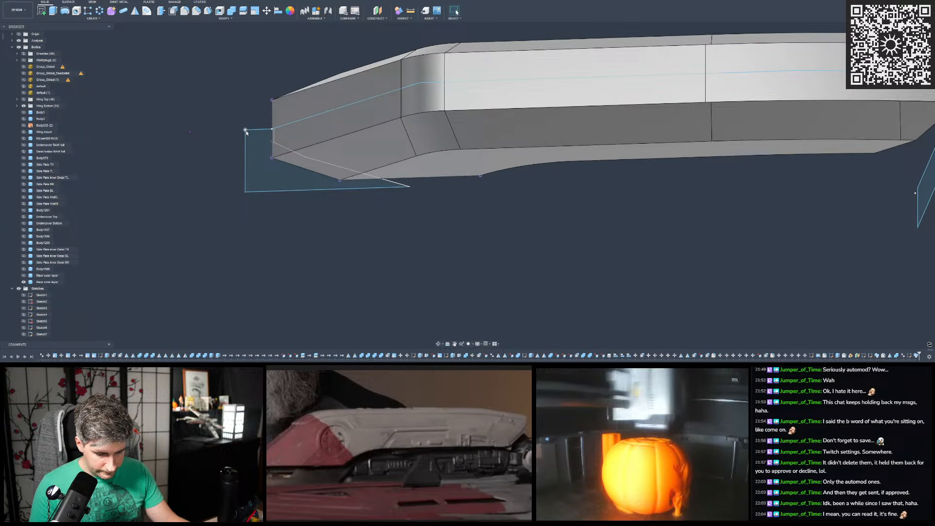
click(265, 139)
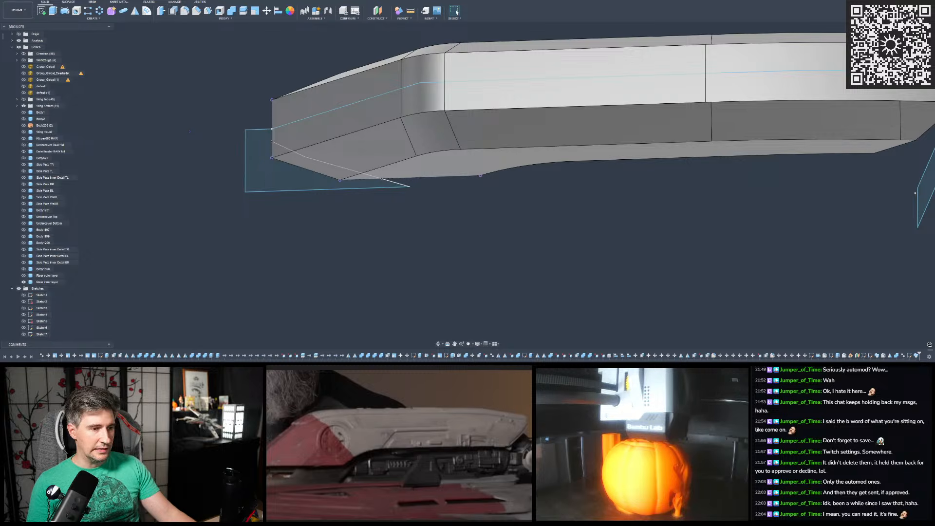
- Show the default scan mesh briefly and compare the riser inner layer's shape against it
scroll(555, 194, down, 4)
scroll(537, 228, down, 1)
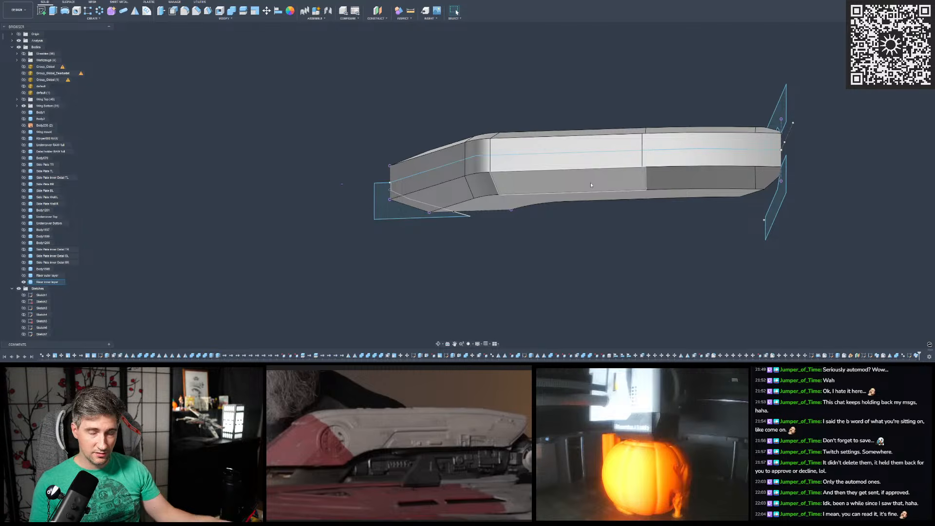
shift+middle_drag(502, 192, 501, 160)
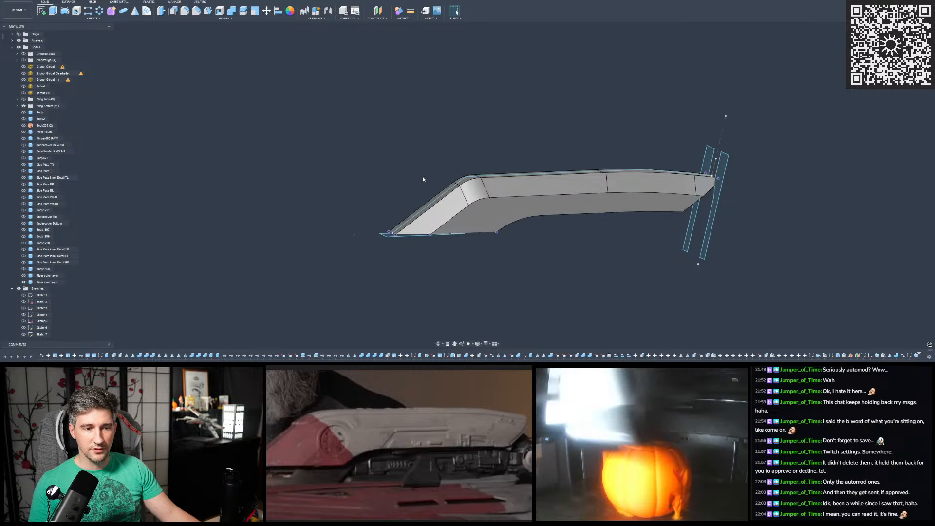
scroll(429, 170, up, 3)
shift+middle_drag(440, 161, 505, 144)
scroll(466, 173, up, 2)
mouse_move(448, 171)
shift+middle_down()
mouse_move(428, 141)
mouse_move(448, 161)
shift+middle_up()
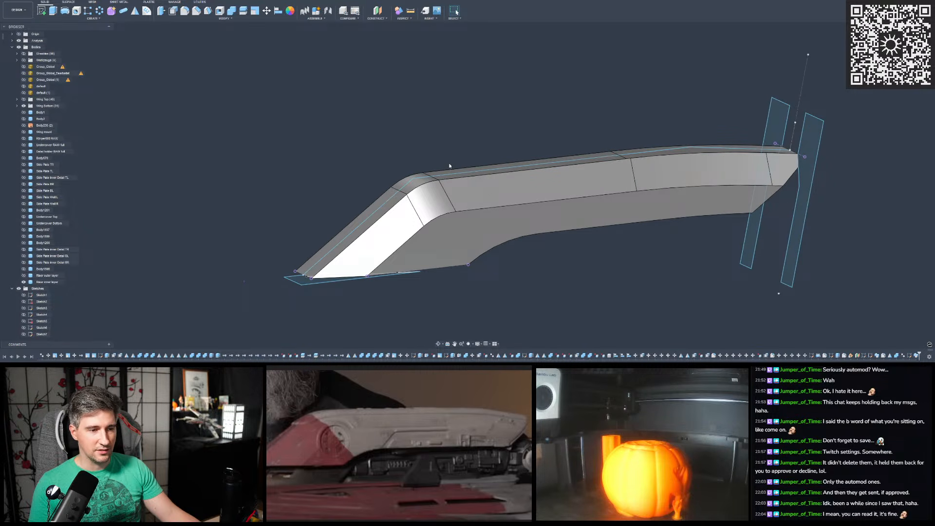
click(24, 86)
scroll(493, 189, down, 3)
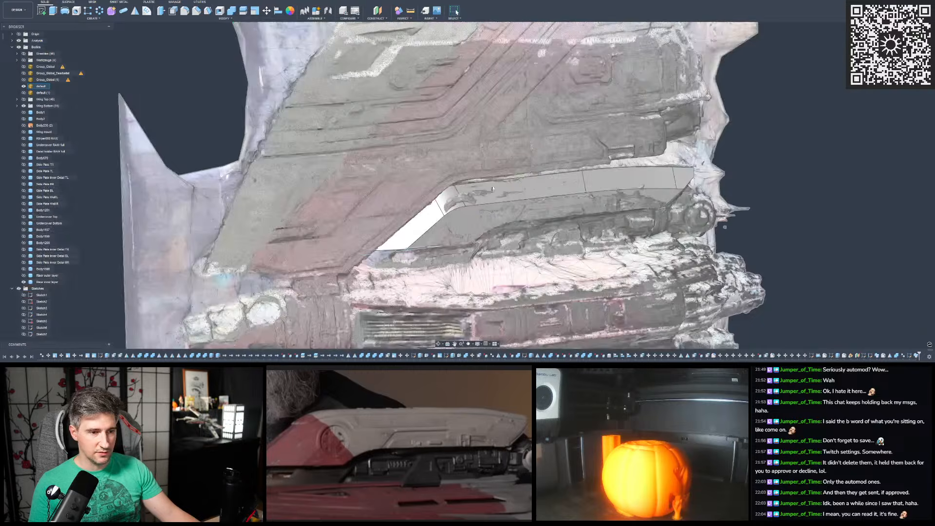
scroll(492, 190, down, 4)
mouse_move(499, 153)
shift+middle_down()
mouse_move(508, 171)
mouse_move(493, 167)
mouse_move(503, 151)
mouse_move(491, 167)
mouse_move(488, 152)
shift+middle_up()
click(24, 86)
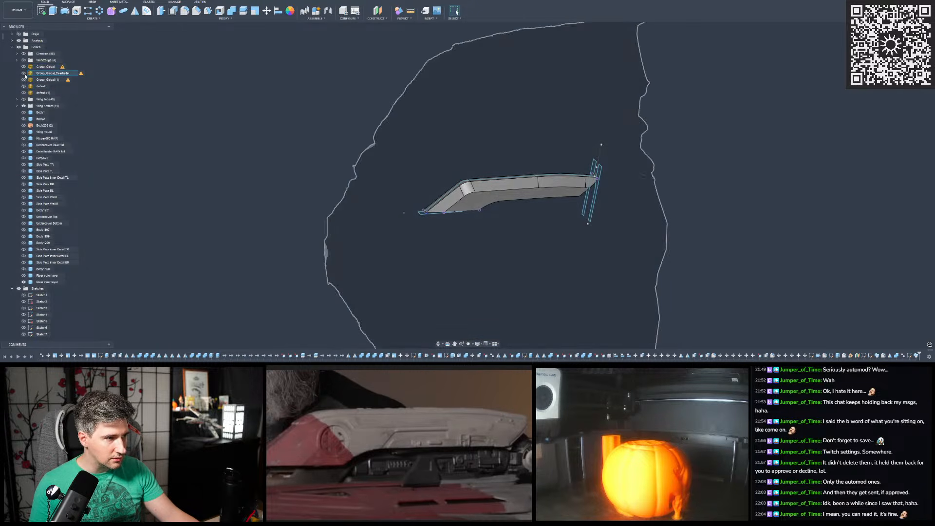
- Show the two lower Group_Global scan meshes in turn, examine the second one's surface from the side, and hide both
click(24, 80)
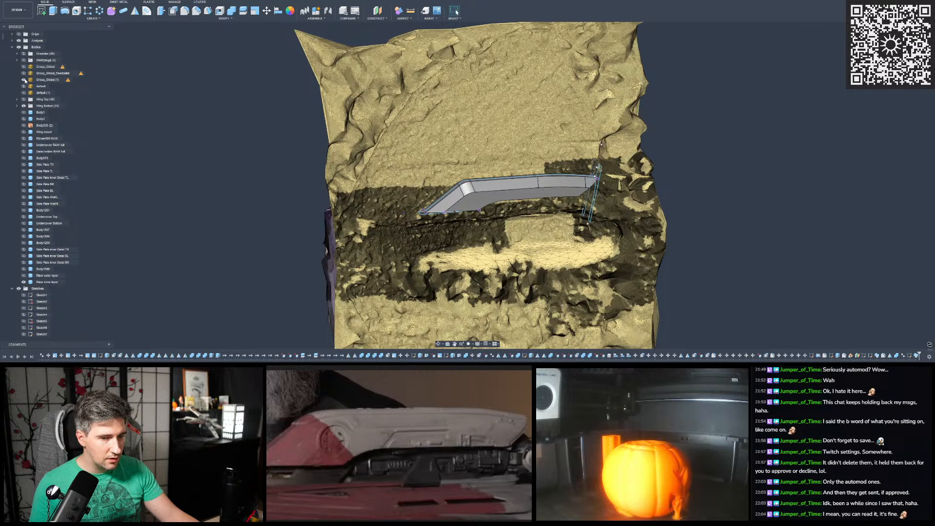
click(24, 74)
click(23, 80)
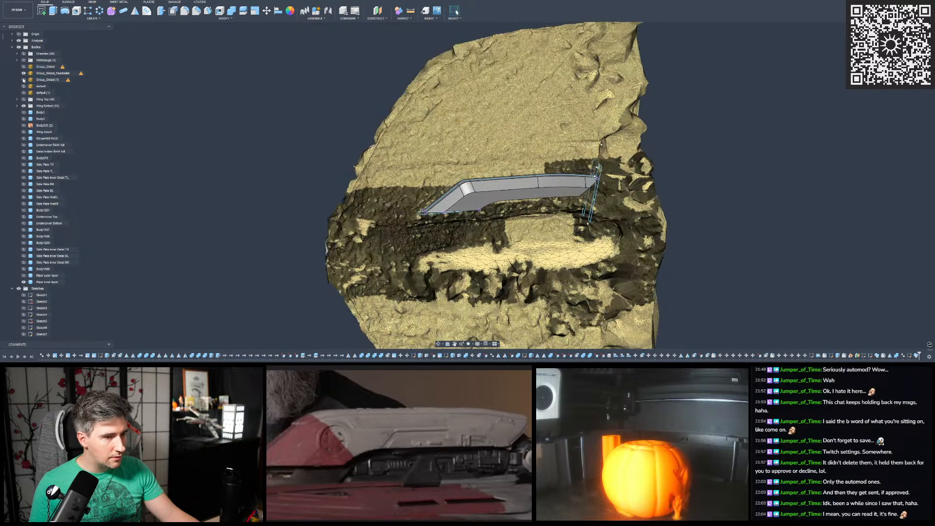
shift+middle_drag(419, 164, 539, 146)
scroll(539, 146, down, 4)
scroll(446, 130, up, 5)
shift+middle_drag(446, 129, 333, 101)
scroll(553, 53, up, 4)
scroll(533, 77, down, 3)
scroll(415, 58, up, 3)
scroll(363, 104, down, 4)
scroll(363, 105, up, 5)
scroll(362, 105, down, 3)
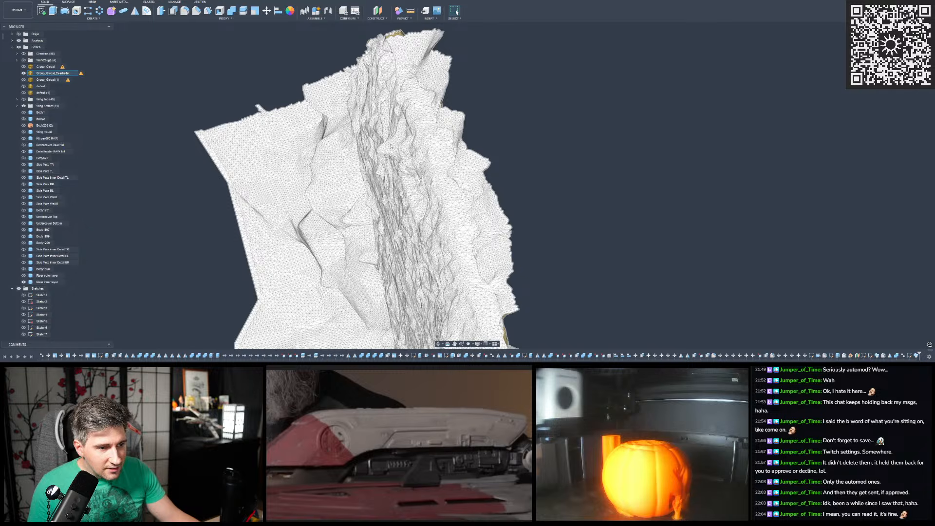
click(24, 73)
- Examine the default (1) scan's wing panels and grooves up close, check the default scan from the side, and hide both meshes
click(24, 92)
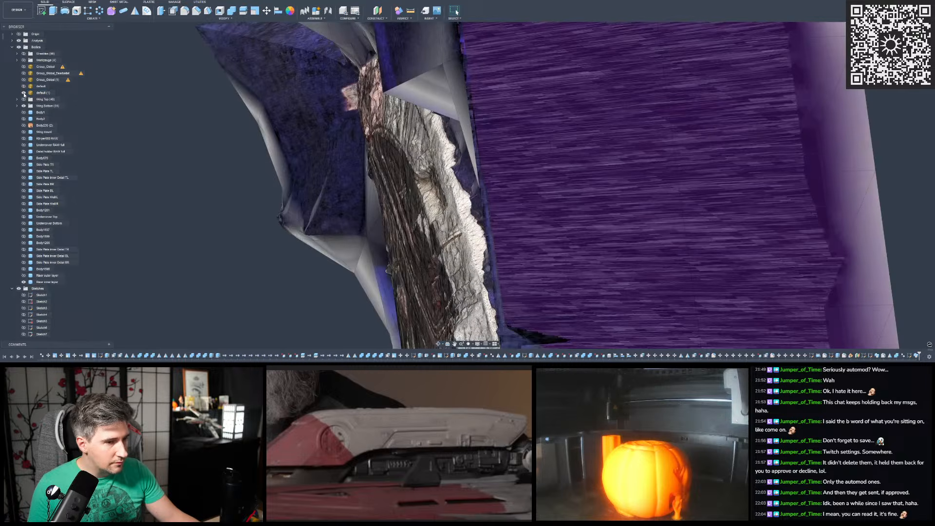
click(43, 92)
scroll(338, 141, up, 3)
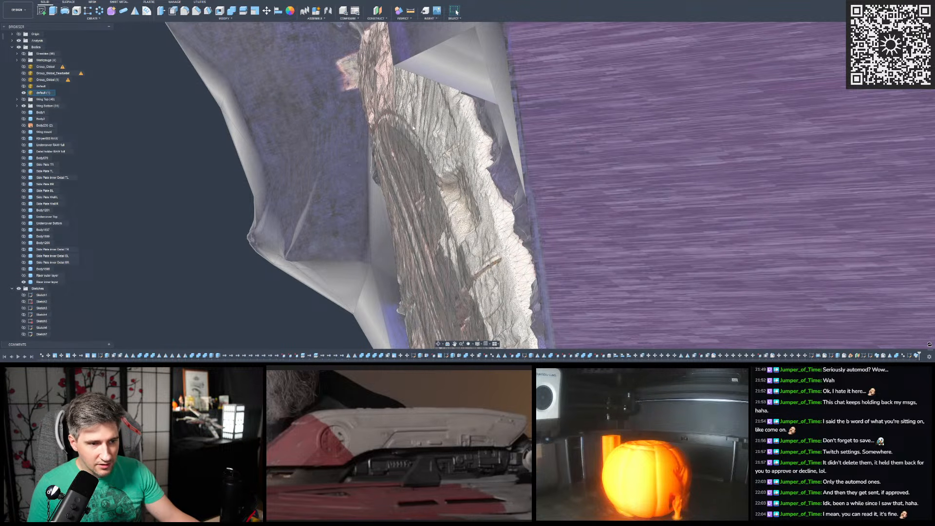
scroll(416, 141, down, 8)
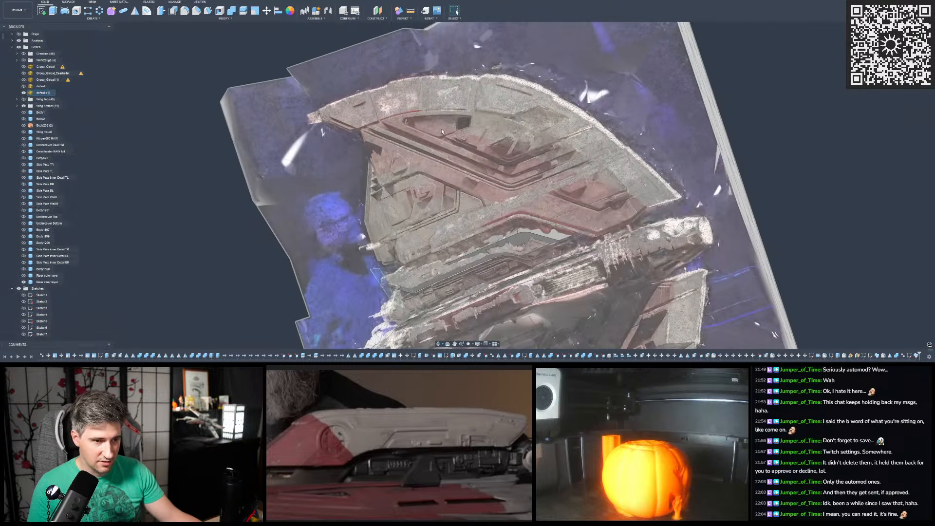
shift+middle_drag(442, 132, 450, 130)
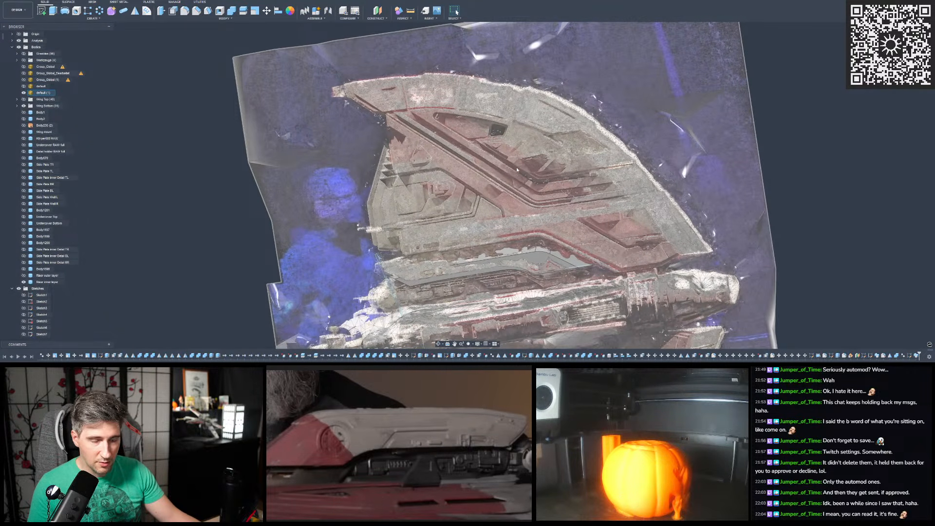
scroll(472, 143, up, 6)
scroll(470, 141, up, 5)
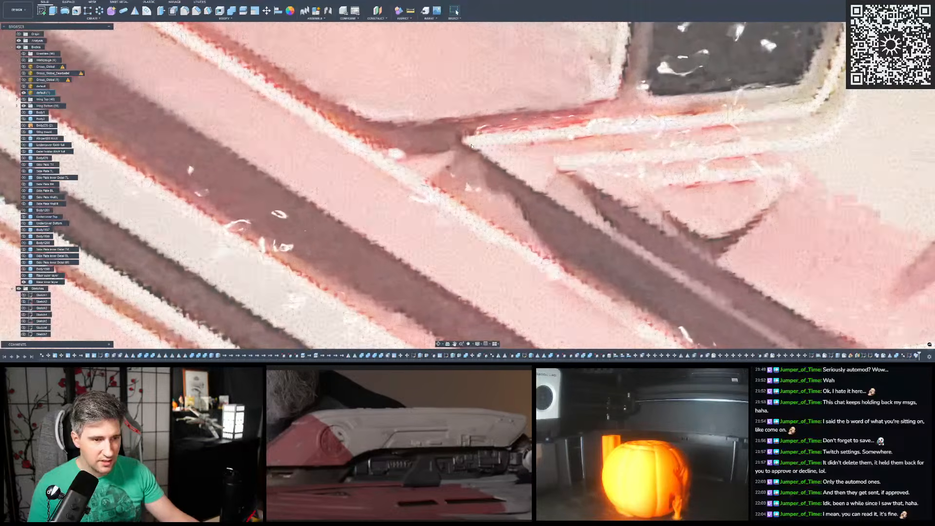
shift+middle_drag(511, 154, 463, 170)
scroll(452, 133, down, 3)
scroll(453, 132, down, 10)
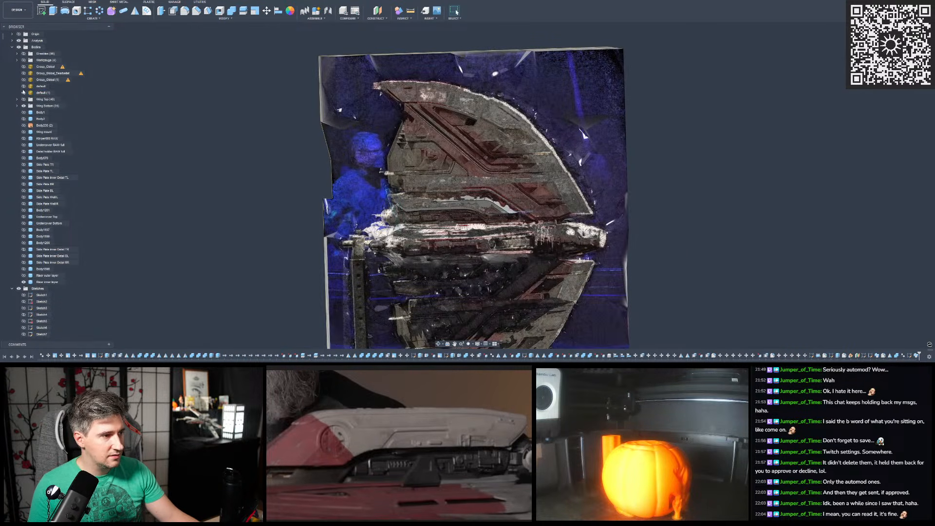
click(23, 86)
click(24, 93)
click(22, 87)
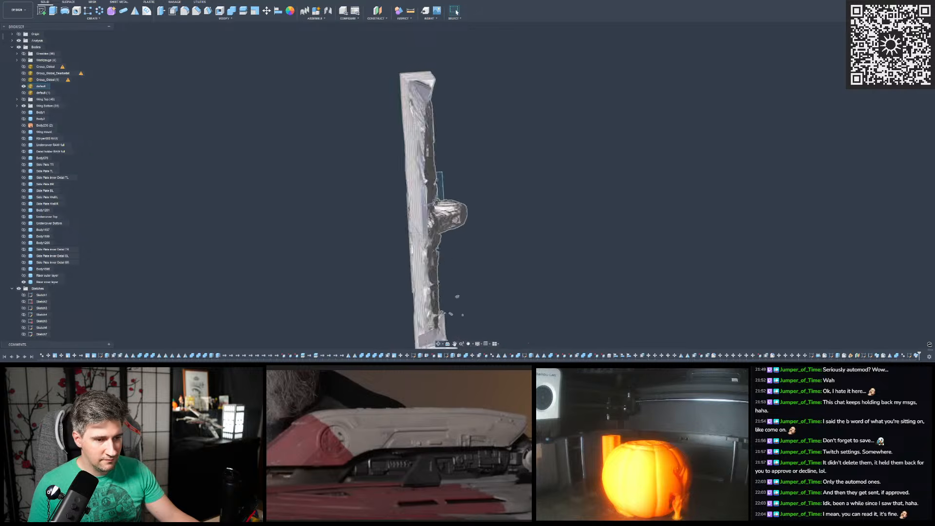
click(23, 87)
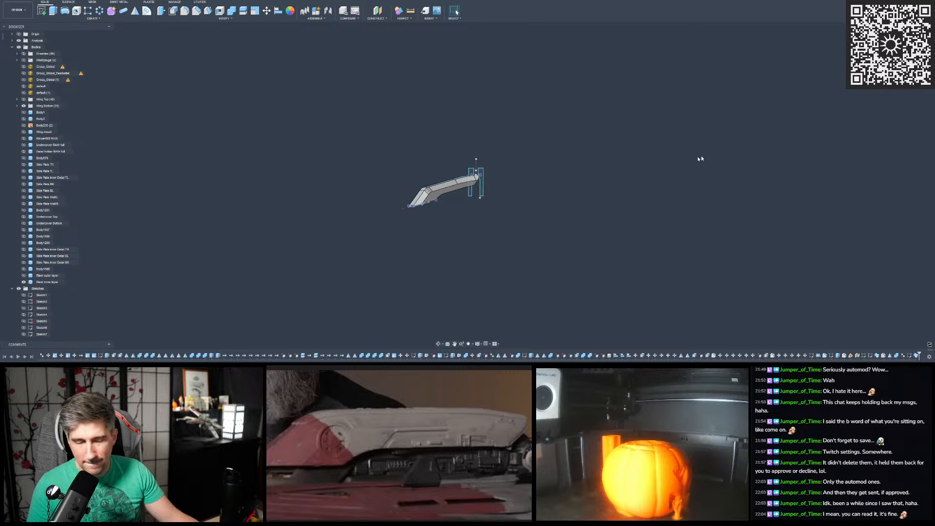
- Start a Sweep using the three corner profile regions at the riser inner layer's pointed end
scroll(392, 202, up, 10)
shift+middle_drag(389, 201, 319, 160)
scroll(302, 177, up, 4)
scroll(322, 163, down, 6)
shift+middle_drag(353, 139, 317, 106)
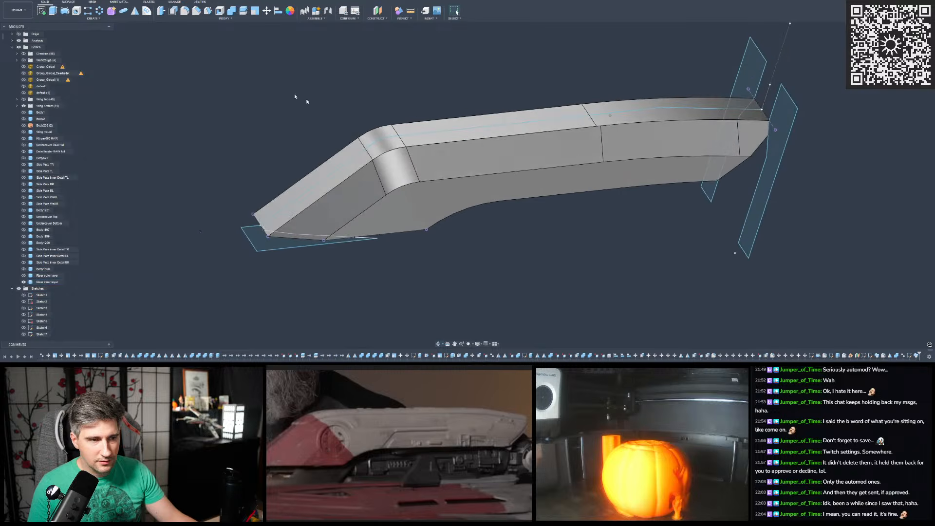
click(96, 18)
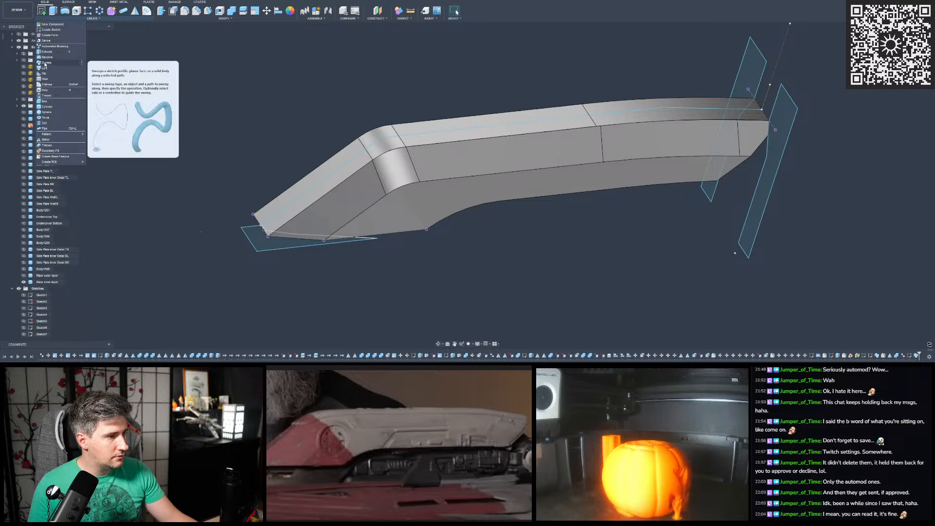
click(45, 64)
scroll(265, 227, up, 5)
click(291, 270)
click(293, 246)
click(258, 227)
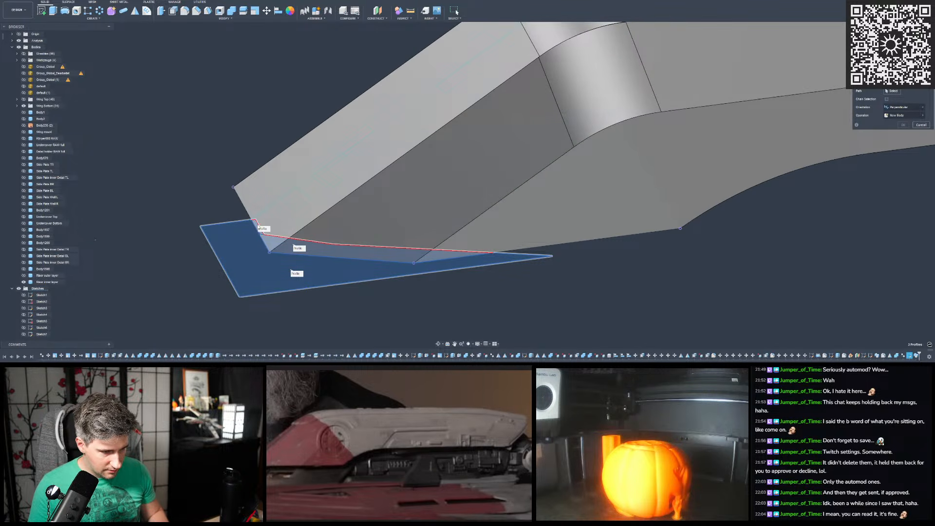
- Try the riser inner layer's long outer body edge as the sweep cut path, first as a single edge, then with chain selection
scroll(258, 227, down, 3)
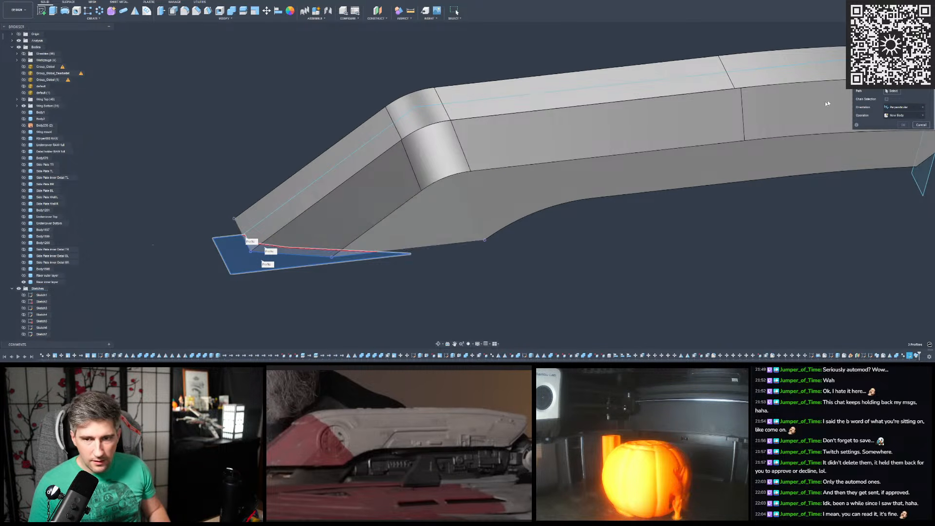
scroll(444, 167, down, 3)
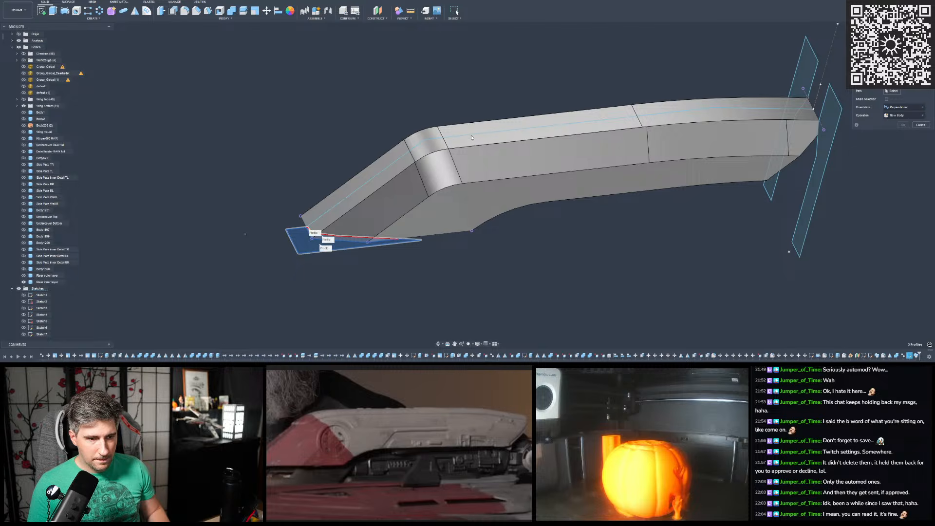
shift+middle_drag(451, 172, 487, 178)
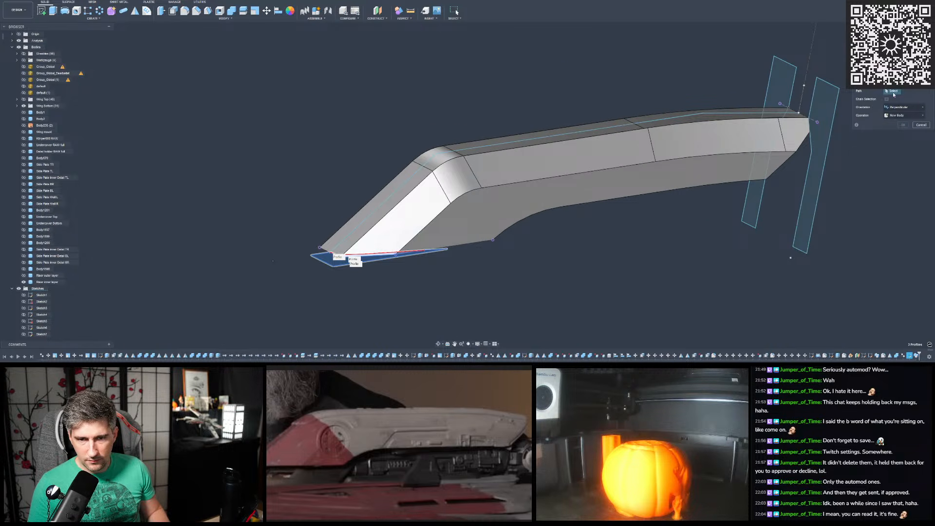
click(428, 181)
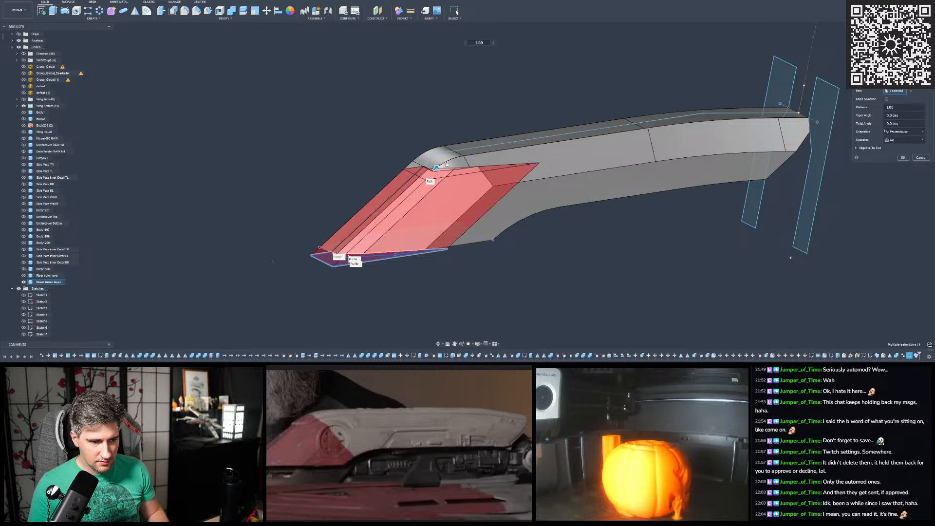
click(909, 91)
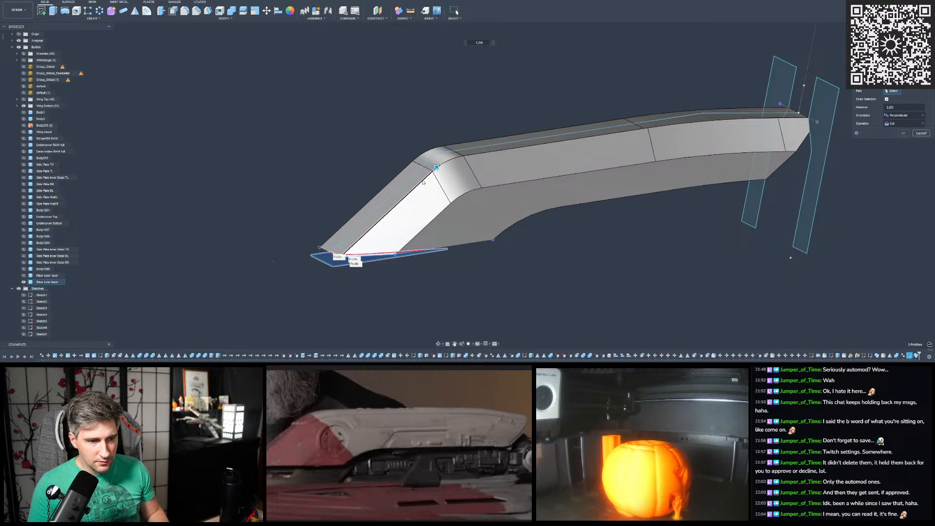
click(423, 182)
click(709, 122)
click(784, 119)
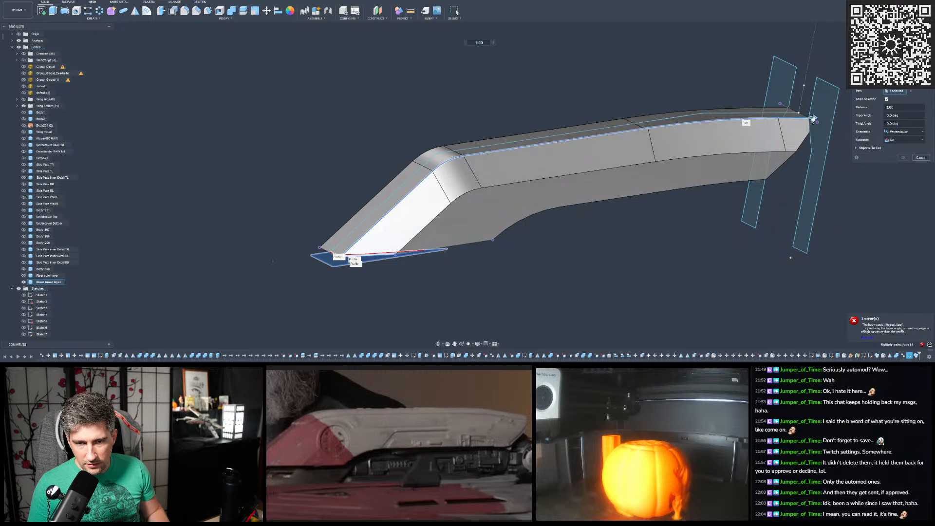
click(911, 91)
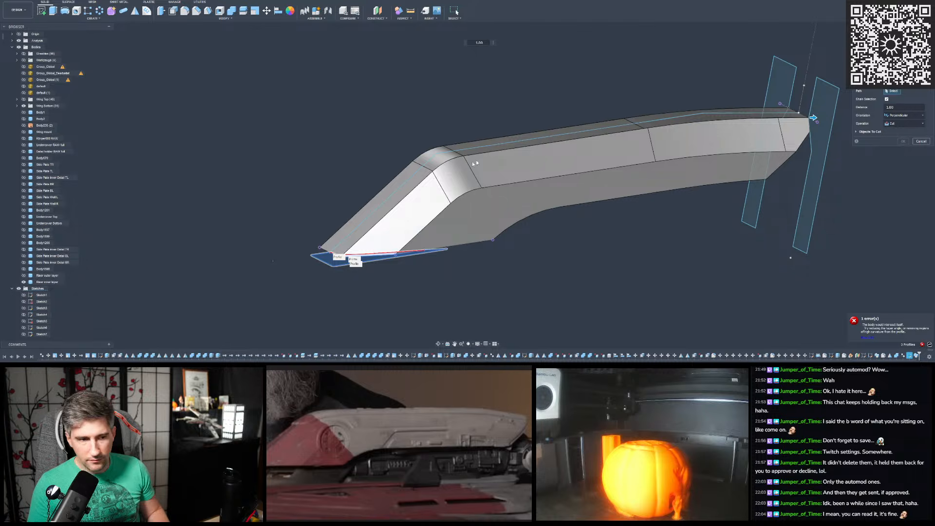
- Use the chained sketch line along the riser's outer side as the sweep path for the cut
click(427, 165)
scroll(430, 170, up, 5)
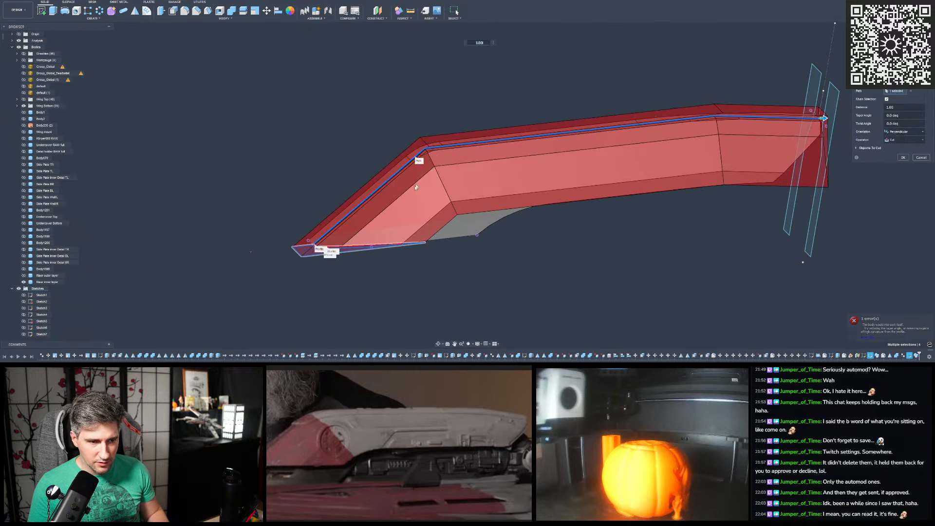
shift+middle_drag(432, 172, 395, 166)
- Examine the sweep cut preview along the riser's outer path and up close at the pointed end
scroll(396, 166, up, 4)
scroll(433, 141, up, 3)
shift+middle_drag(434, 139, 594, 156)
click(896, 54)
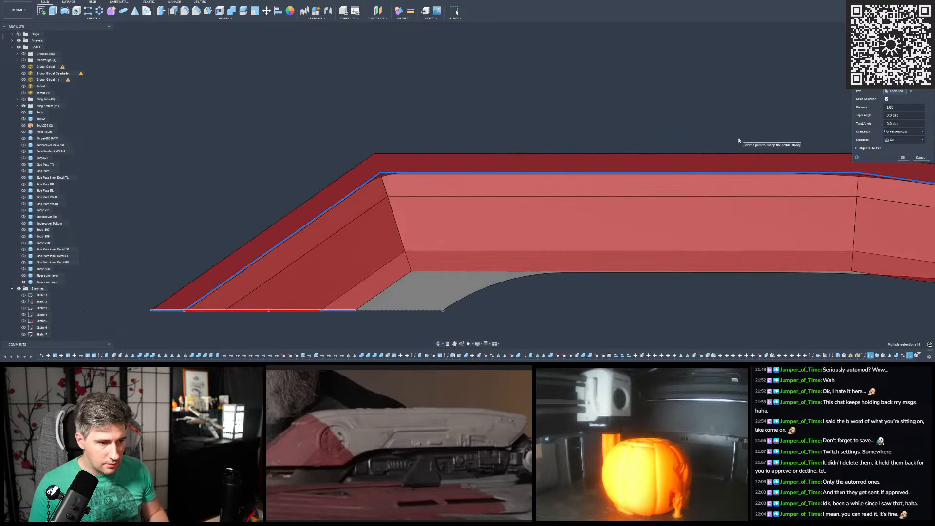
scroll(229, 299, up, 6)
scroll(204, 320, up, 5)
scroll(204, 322, down, 6)
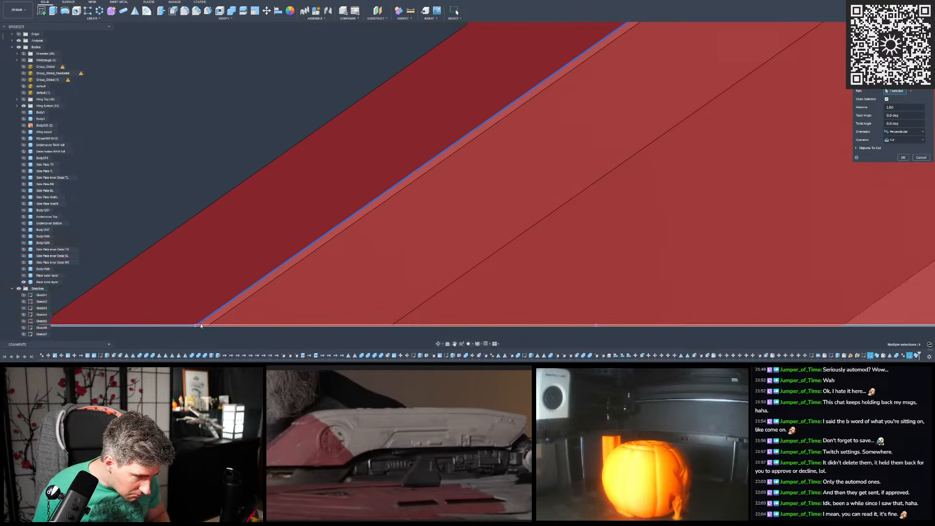
middle_drag(526, 174, 448, 238)
scroll(575, 68, up, 5)
mouse_move(546, 112)
shift+middle_down()
mouse_move(548, 66)
mouse_move(547, 113)
mouse_move(569, 141)
mouse_move(551, 128)
shift+middle_up()
scroll(551, 131, down, 3)
scroll(288, 169, down, 7)
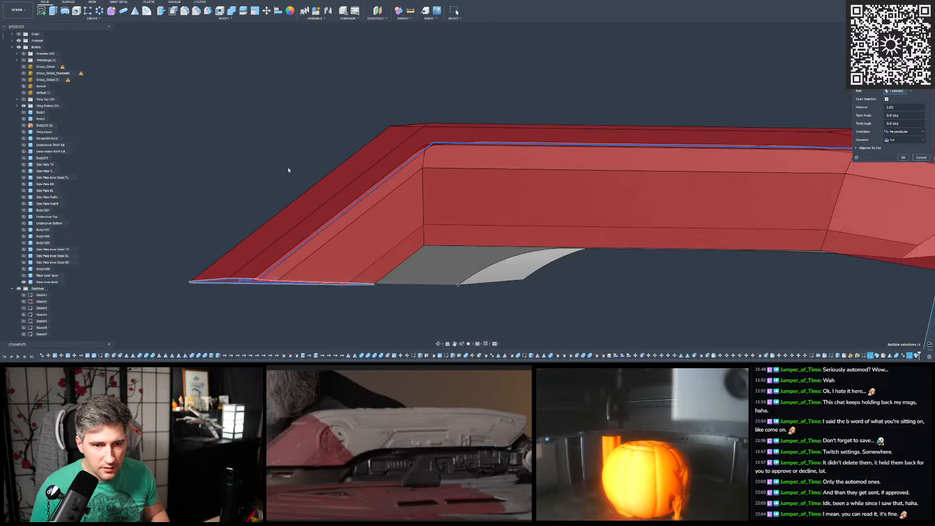
- Change the sweep's operation from Cut to New Body and create the swept body along the riser's outer path
scroll(705, 157, up, 3)
scroll(639, 187, up, 5)
shift+middle_drag(639, 186, 630, 187)
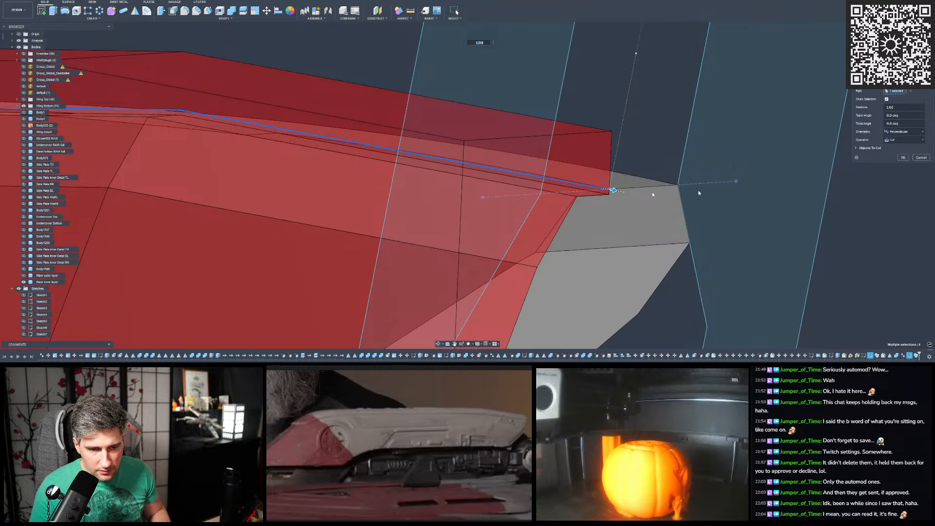
scroll(628, 203, up, 5)
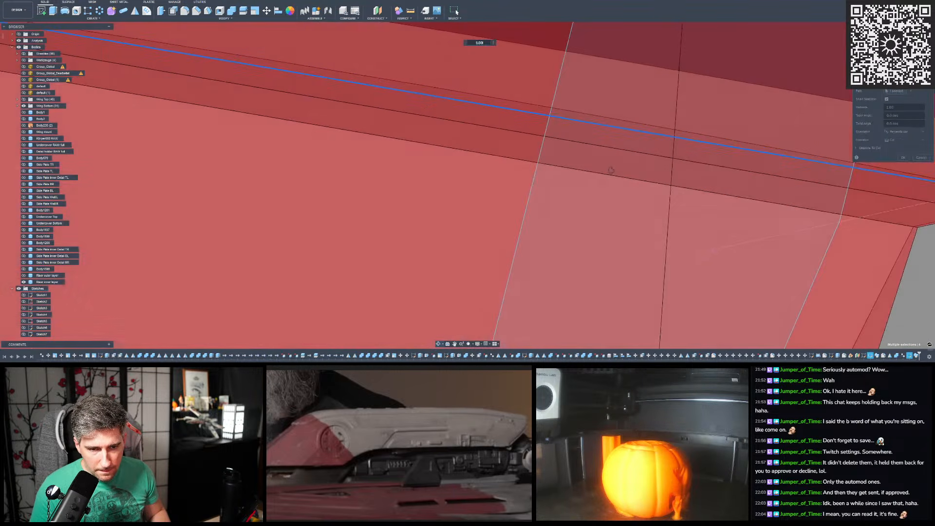
scroll(570, 177, down, 2)
scroll(570, 178, down, 2)
click(907, 141)
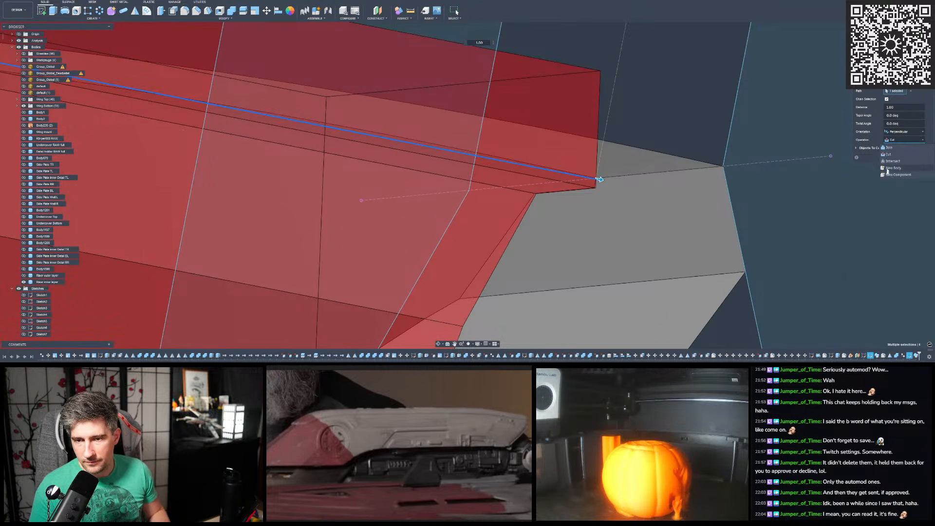
click(892, 166)
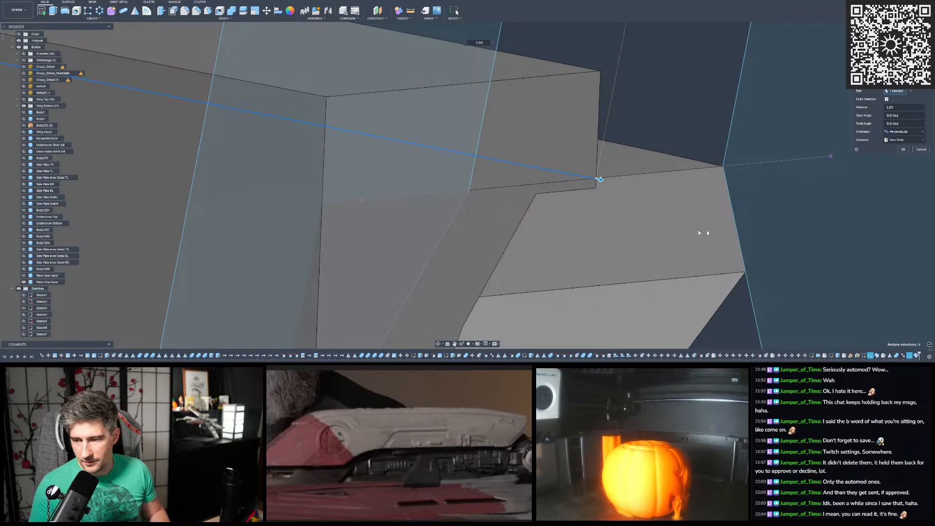
key(Return)
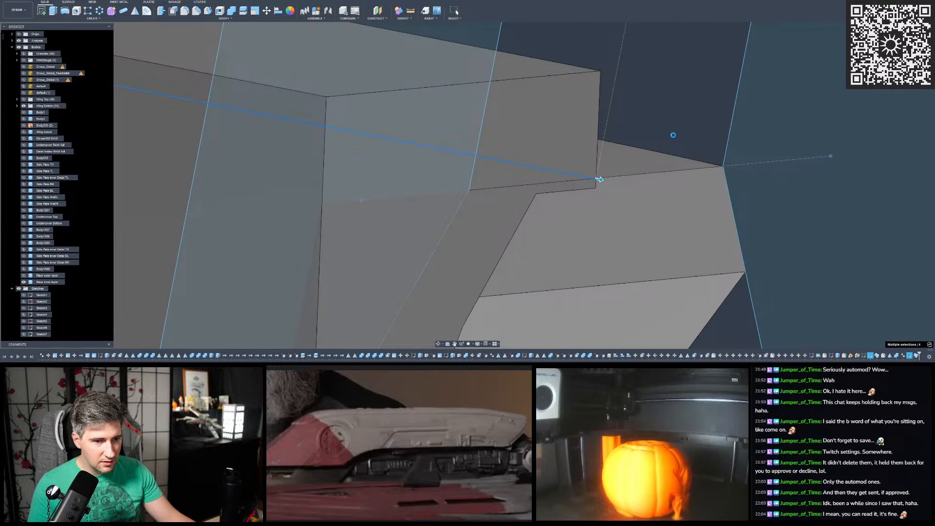
- Start Measure and examine how the new swept body fits along the riser's inner layer and at its blunt end
shift+middle_drag(681, 140, 651, 111)
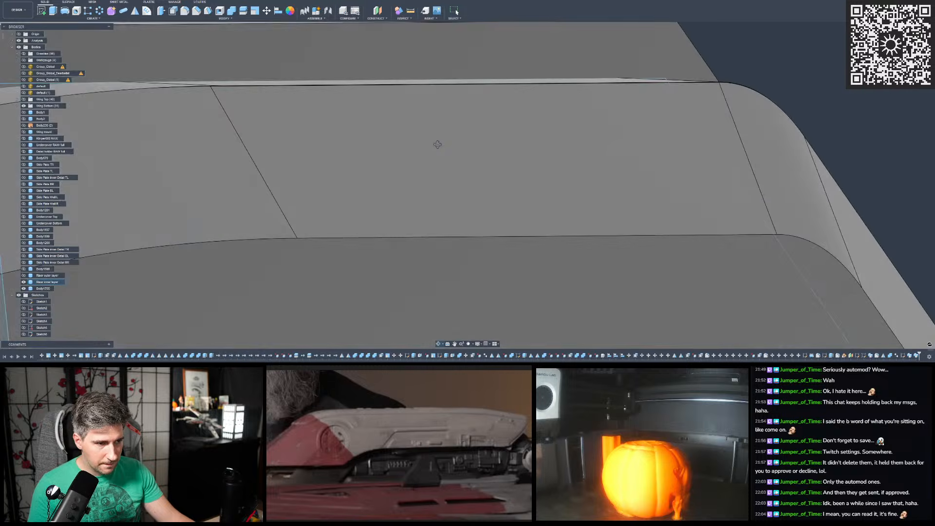
scroll(651, 110, down, 4)
scroll(255, 109, up, 5)
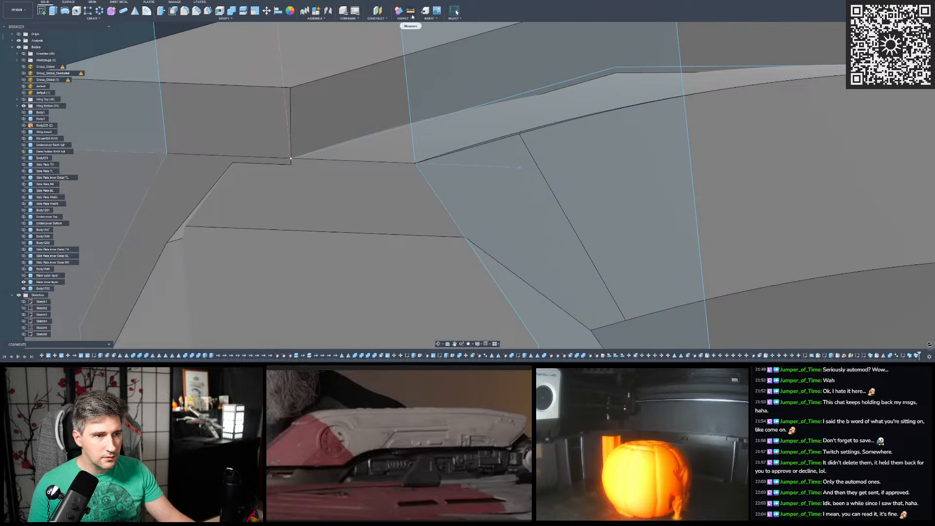
click(411, 10)
shift+middle_drag(287, 170, 336, 185)
scroll(336, 184, down, 3)
scroll(335, 184, down, 3)
scroll(651, 159, up, 3)
scroll(651, 159, down, 4)
scroll(536, 171, up, 5)
scroll(536, 171, down, 5)
scroll(595, 140, up, 4)
scroll(439, 202, down, 3)
shift+middle_drag(439, 201, 559, 211)
scroll(482, 152, down, 5)
scroll(559, 211, down, 3)
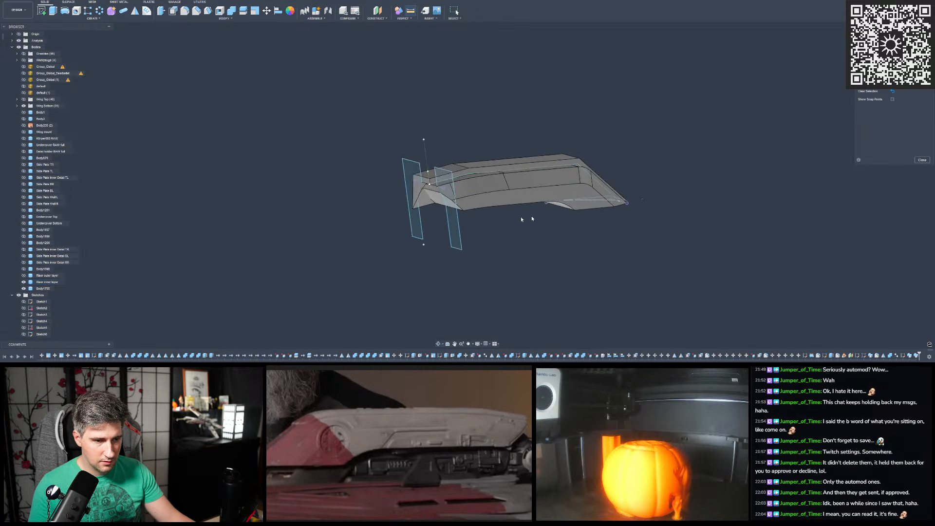
- Measure the distance from the swept body's narrow face to the path sketch's endpoint at the riser's blunt end
scroll(397, 207, up, 5)
scroll(533, 173, up, 8)
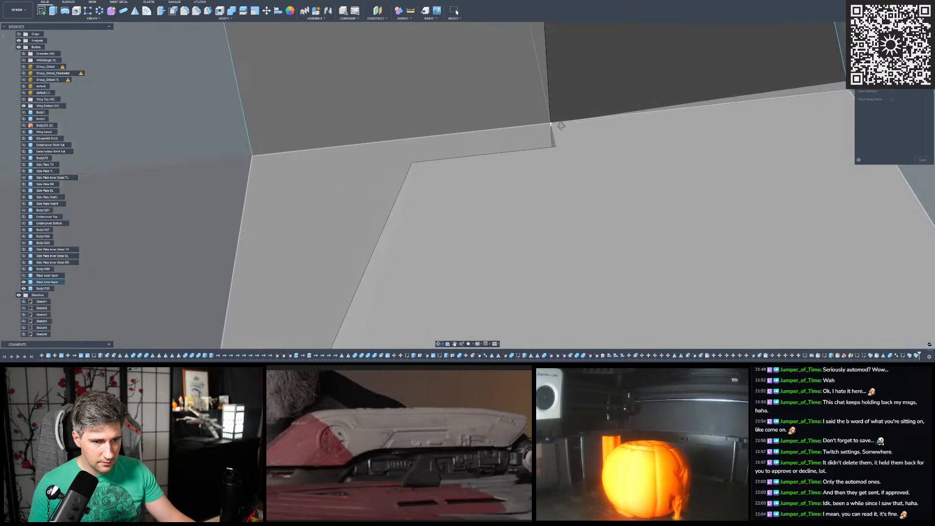
shift+middle_drag(558, 141, 541, 92)
click(554, 198)
scroll(539, 101, up, 7)
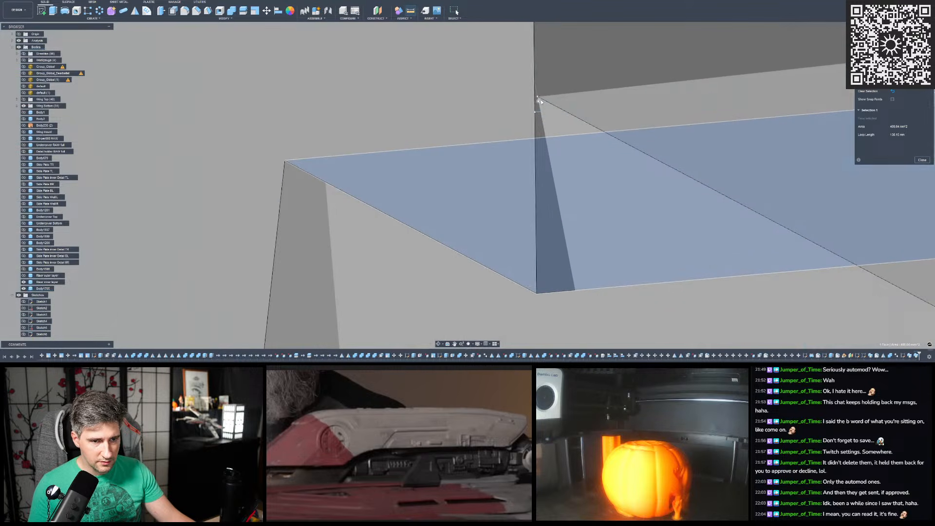
scroll(536, 97, up, 3)
click(530, 92)
scroll(529, 91, down, 5)
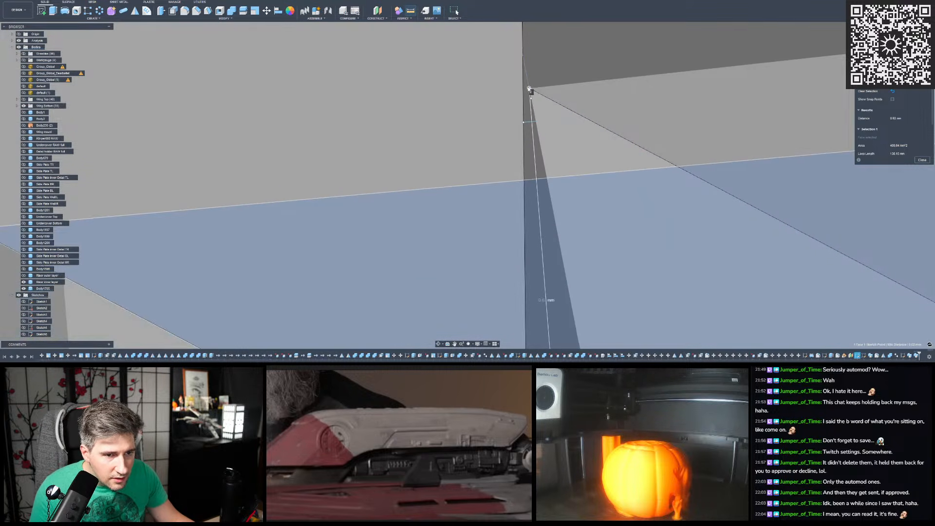
scroll(529, 90, down, 3)
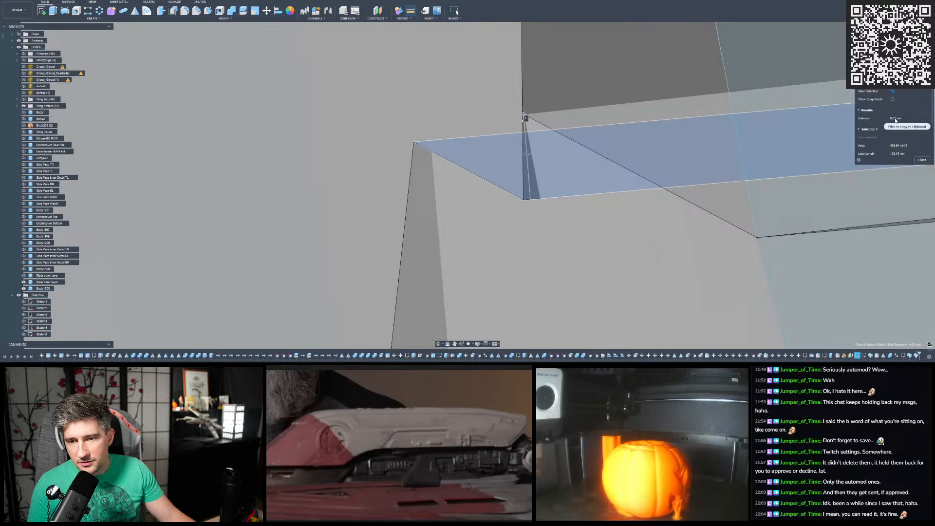
- Examine the swept body's corner at the riser's pointed end and close the measurement
scroll(526, 119, down, 8)
shift+middle_drag(492, 194, 563, 210)
scroll(409, 156, down, 8)
scroll(404, 149, up, 2)
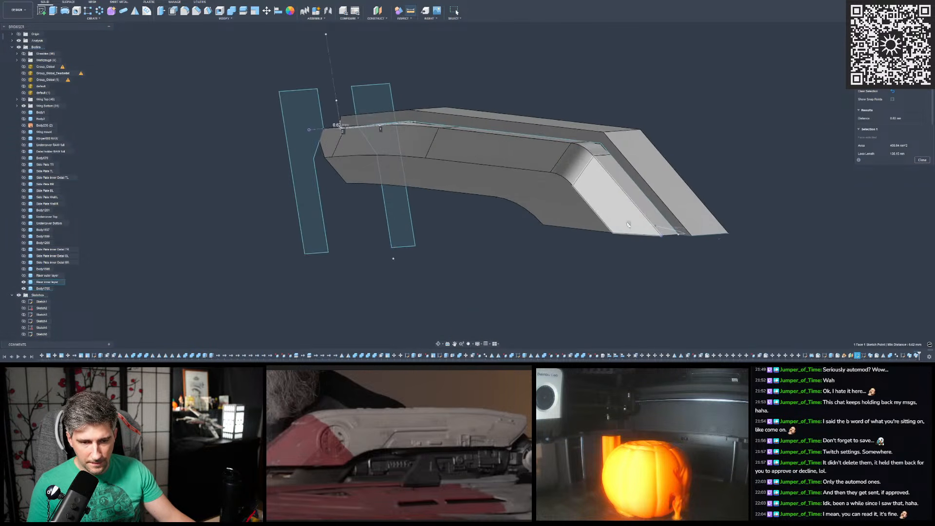
shift+middle_drag(681, 227, 707, 240)
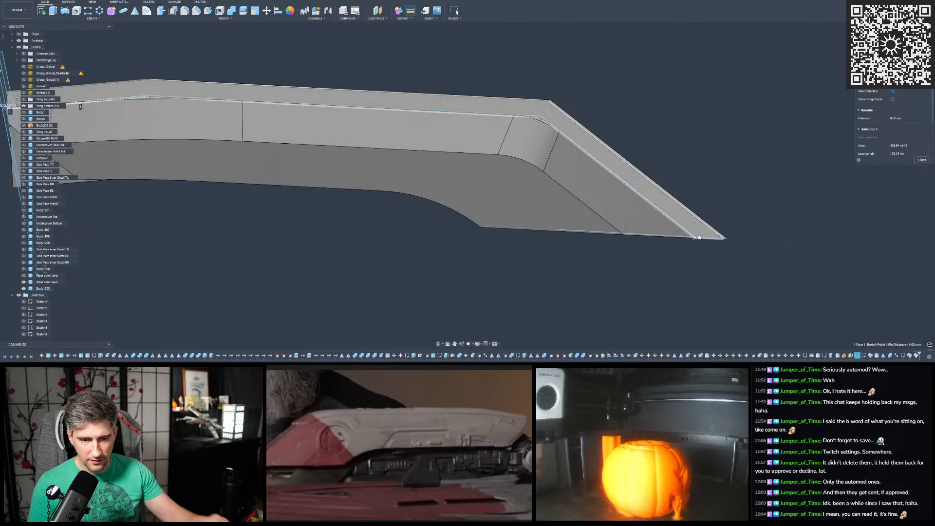
scroll(706, 239, up, 3)
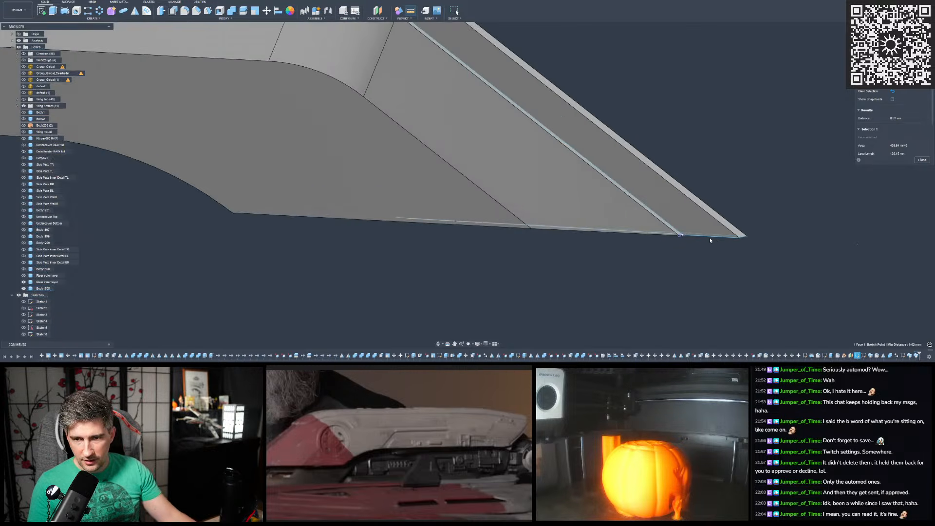
scroll(709, 238, up, 6)
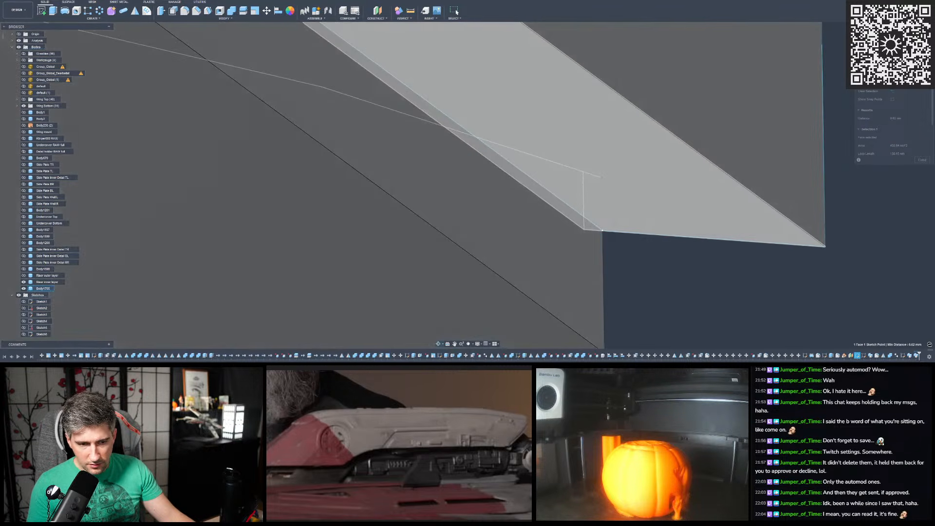
shift+middle_drag(598, 238, 595, 223)
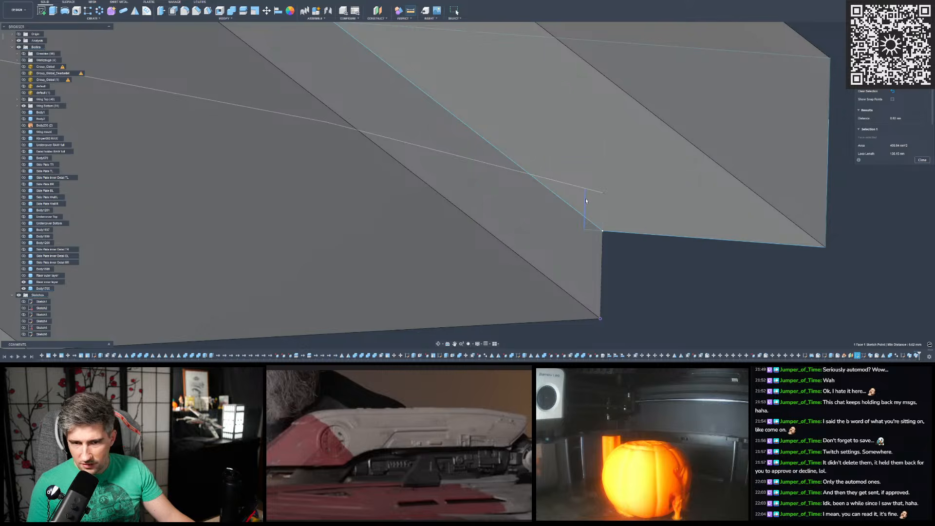
click(922, 160)
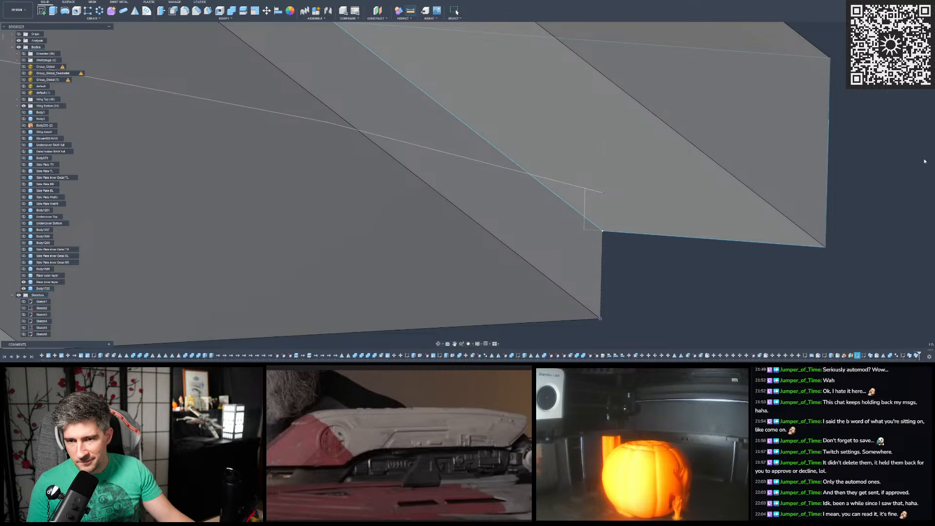
- Examine the corner profile's short offset line against the riser's corner at the pointed end from several angles
scroll(586, 218, down, 5)
scroll(583, 220, up, 2)
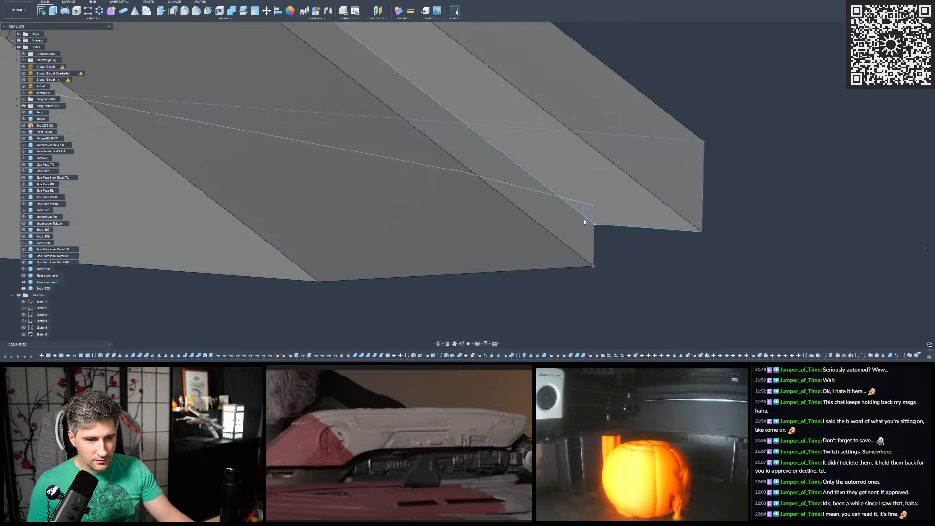
scroll(584, 220, down, 5)
shift+middle_drag(584, 217, 374, 241)
scroll(485, 235, up, 5)
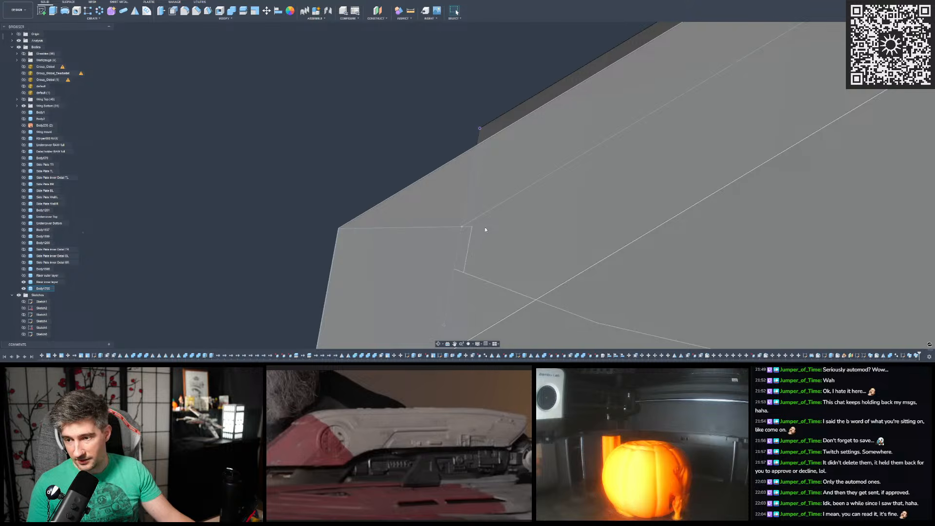
shift+middle_drag(477, 227, 481, 228)
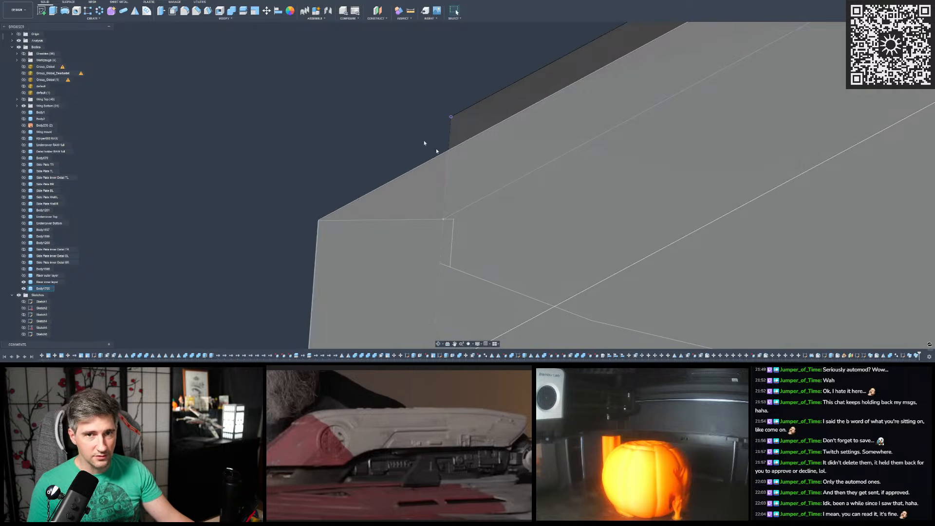
scroll(400, 113, down, 2)
shift+middle_drag(400, 110, 417, 120)
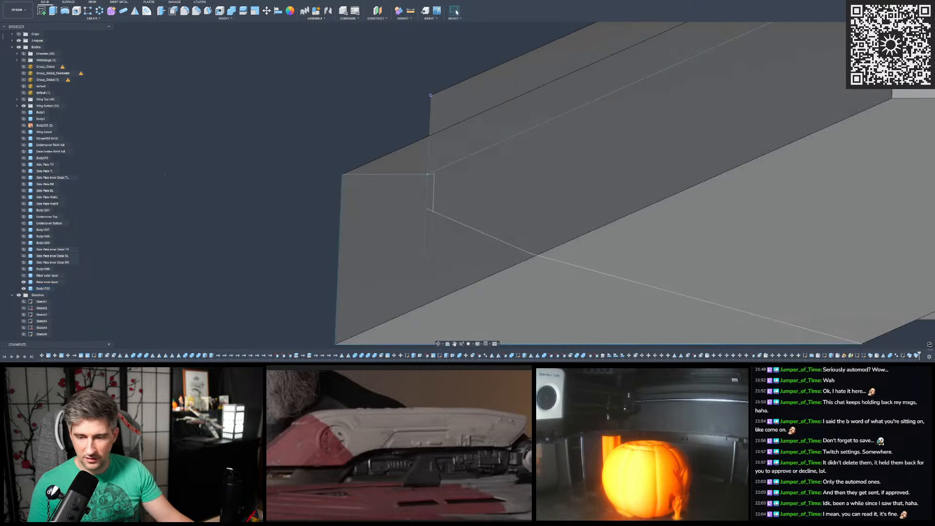
- Edit the corner profile sketch to increase the offset between its short line and the riser's end edge, and finish the sketch
double_click(905, 356)
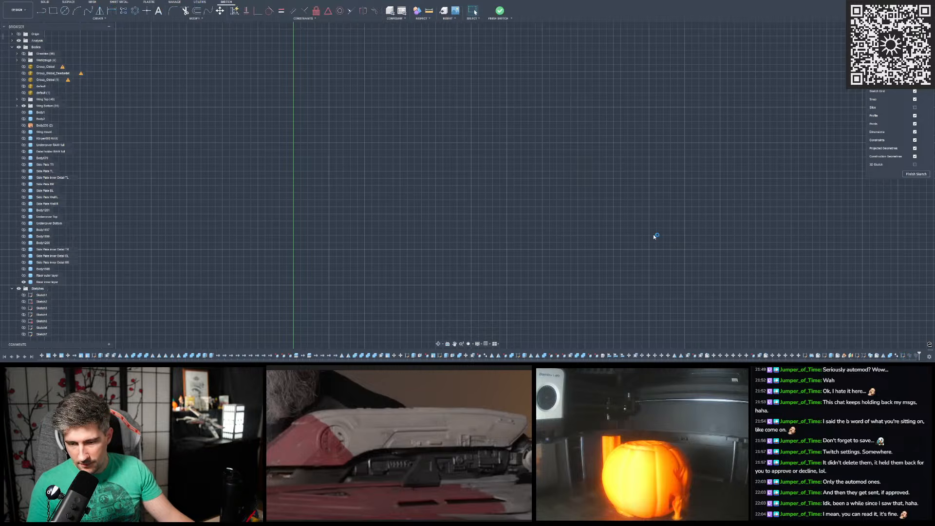
scroll(777, 251, down, 3)
scroll(359, 202, up, 8)
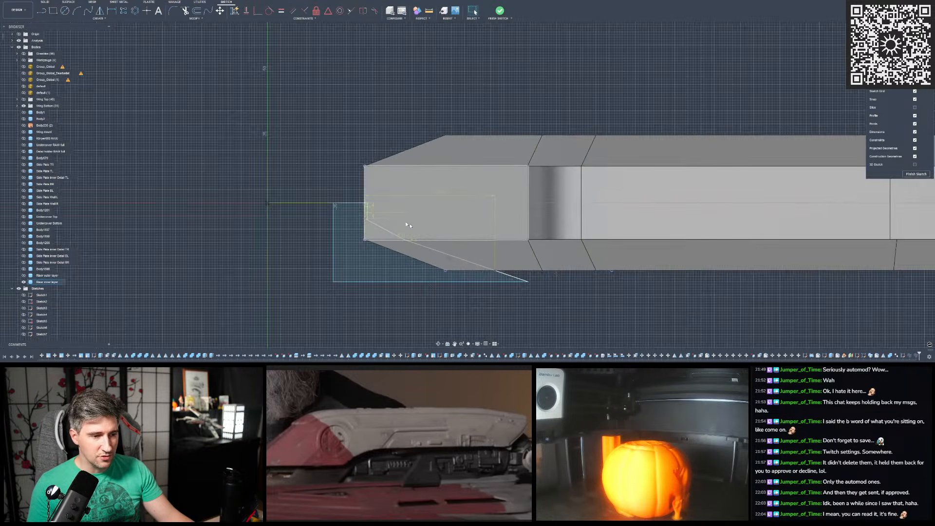
scroll(358, 202, up, 4)
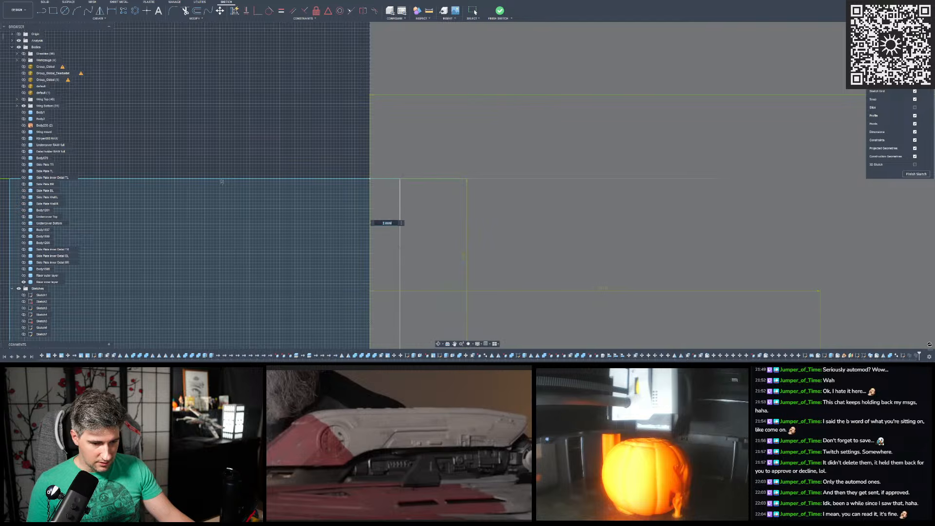
click(514, 368)
drag(459, 375, 934, 161)
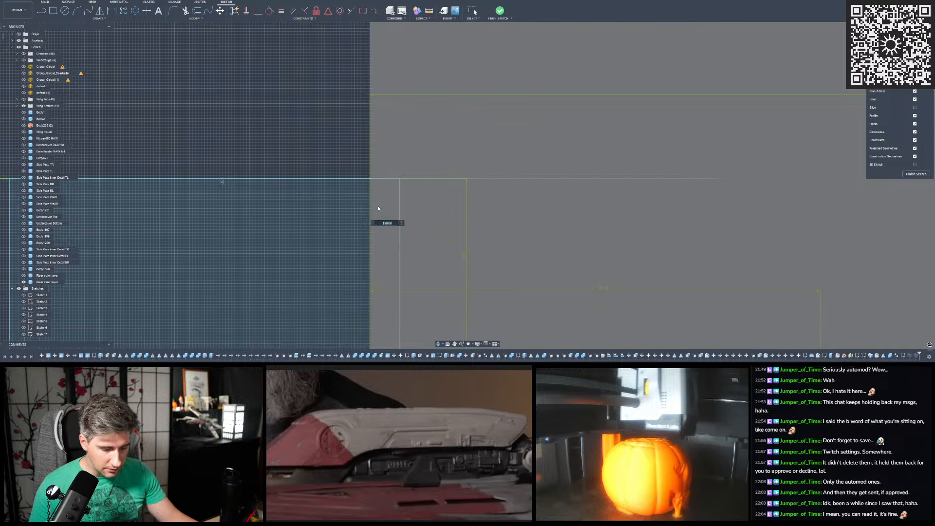
text(1.)
key(Return)
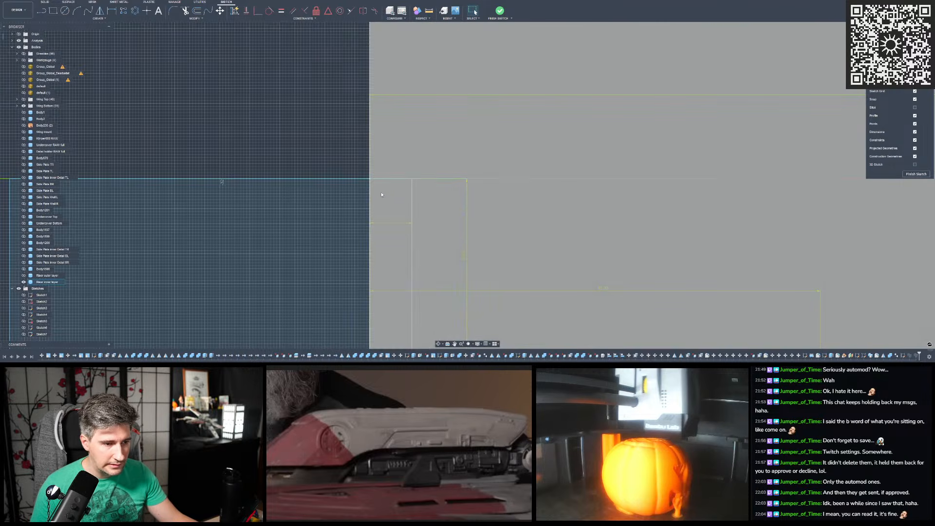
scroll(379, 178, down, 6)
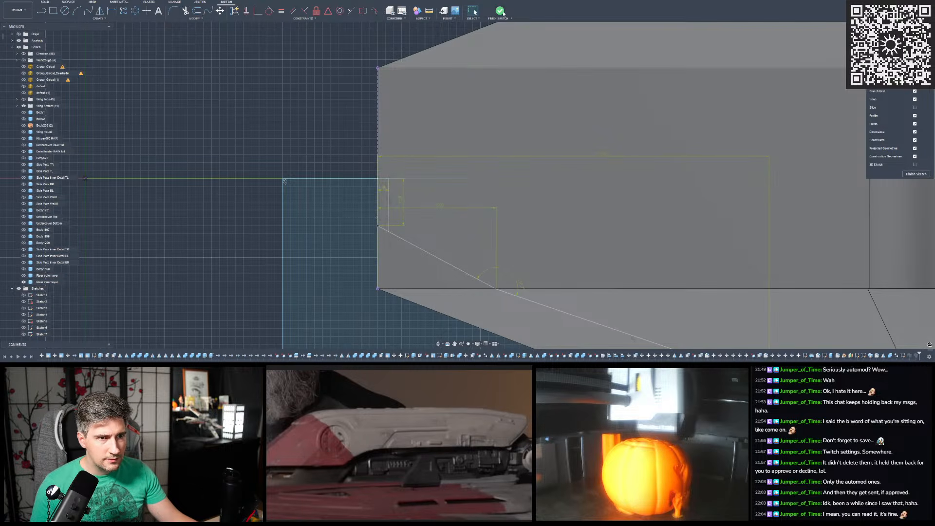
click(500, 11)
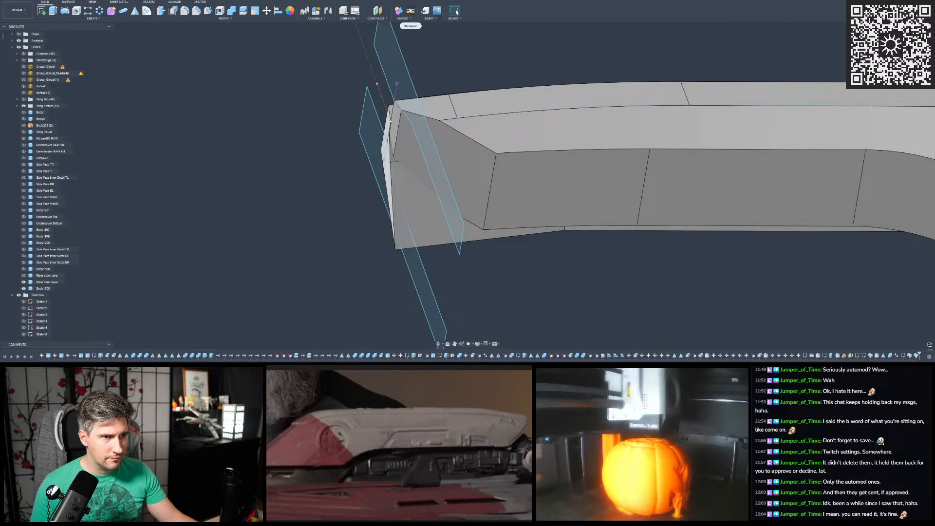
- Measure the updated swept body's face-to-path-endpoint distance at the riser's blunt end
click(410, 10)
scroll(388, 120, up, 8)
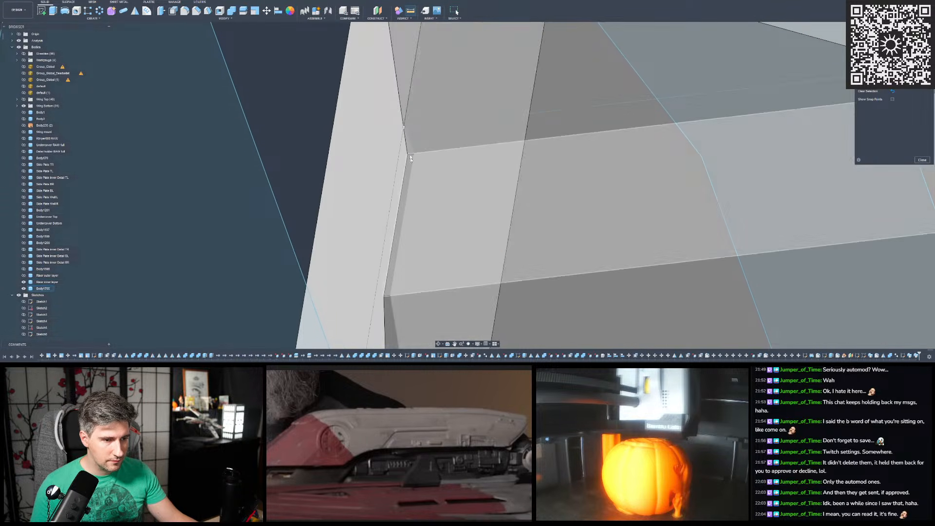
click(411, 161)
scroll(410, 146, up, 6)
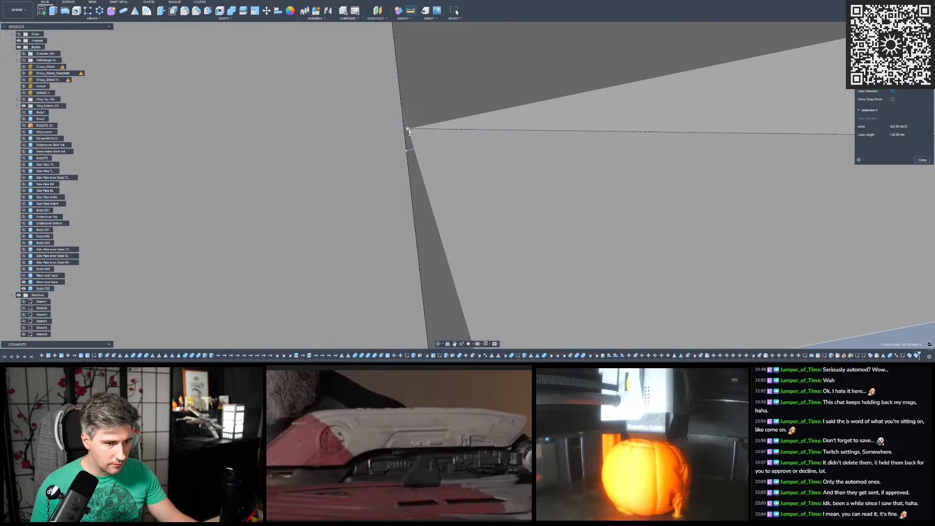
click(409, 130)
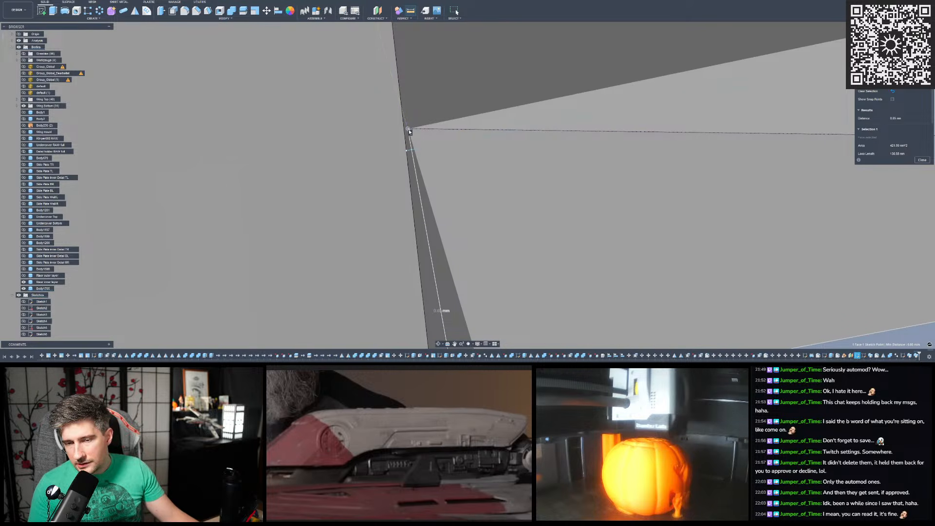
scroll(409, 131, down, 6)
scroll(376, 145, down, 8)
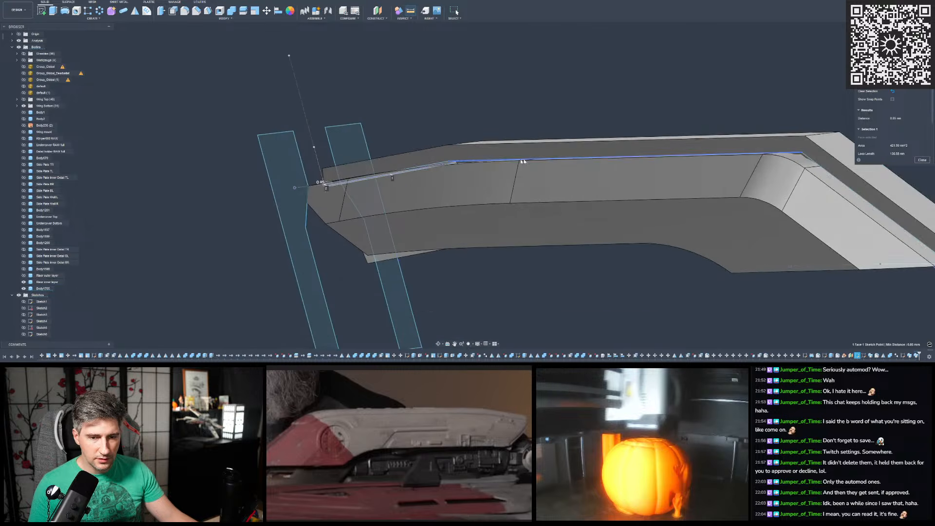
- Measure the distance between the swept body's face and the path line at the riser's pointed end, and close the measurement
scroll(526, 162, down, 5)
scroll(629, 105, up, 5)
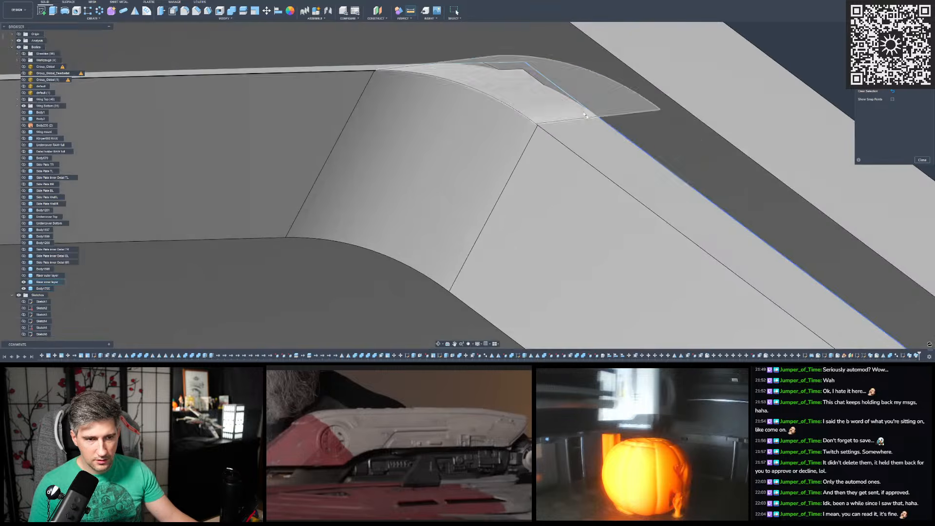
click(606, 132)
scroll(560, 65, down, 3)
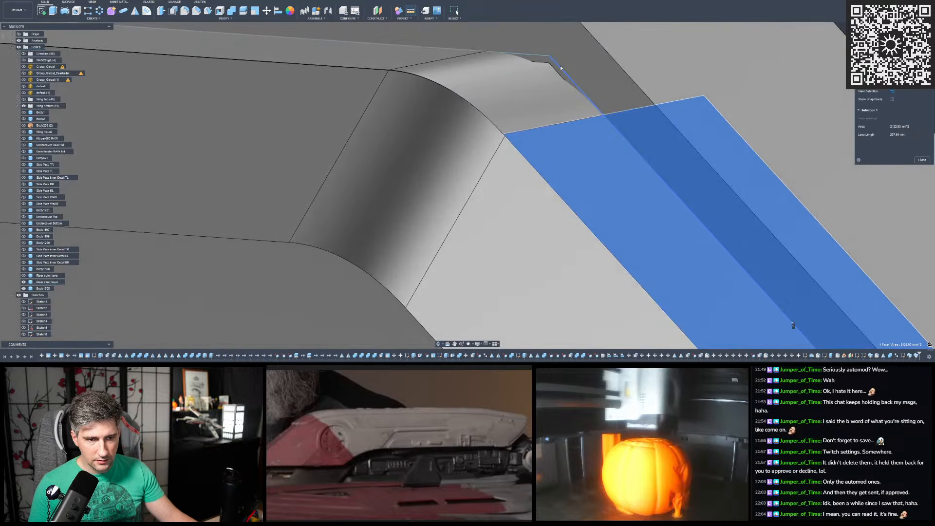
click(560, 65)
scroll(533, 86, down, 5)
scroll(572, 111, up, 5)
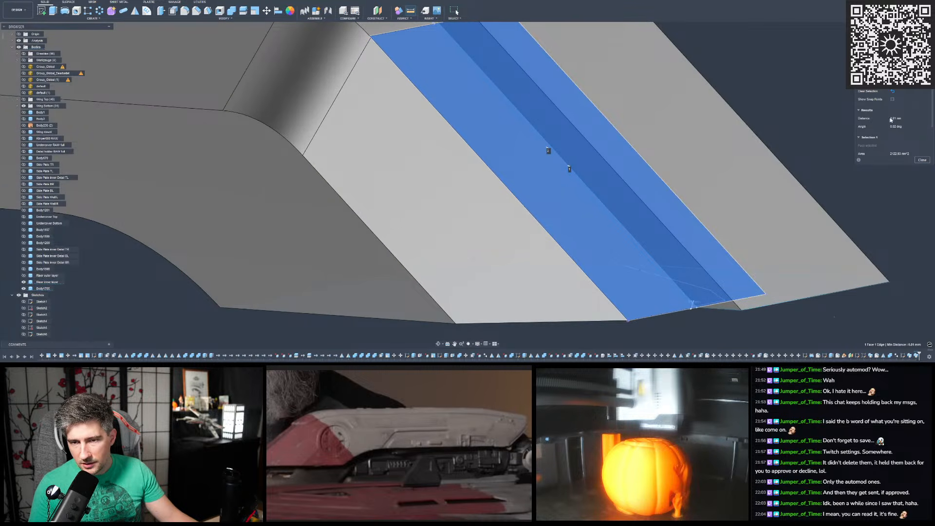
click(922, 160)
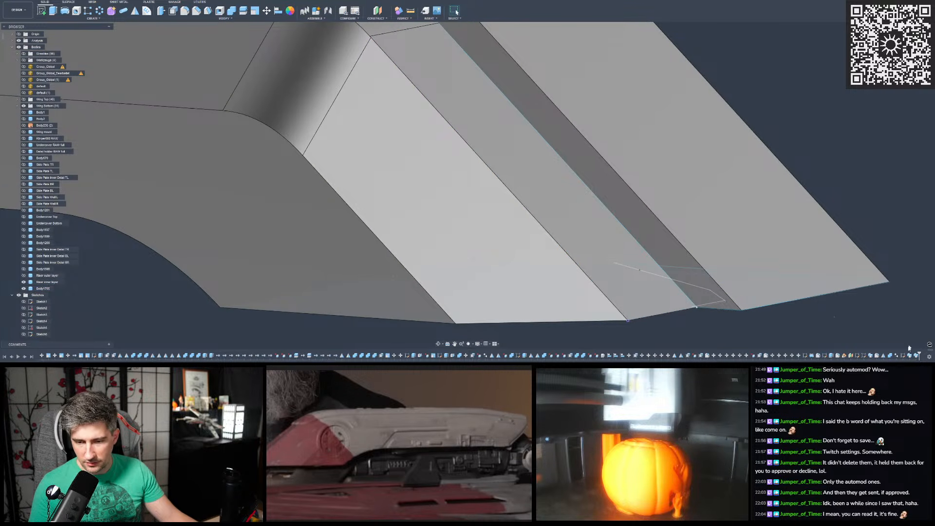
- Reopen the corner profile sketch, enlarge the dimension between its short vertical line and the end edge, and finish the sketch
double_click(903, 356)
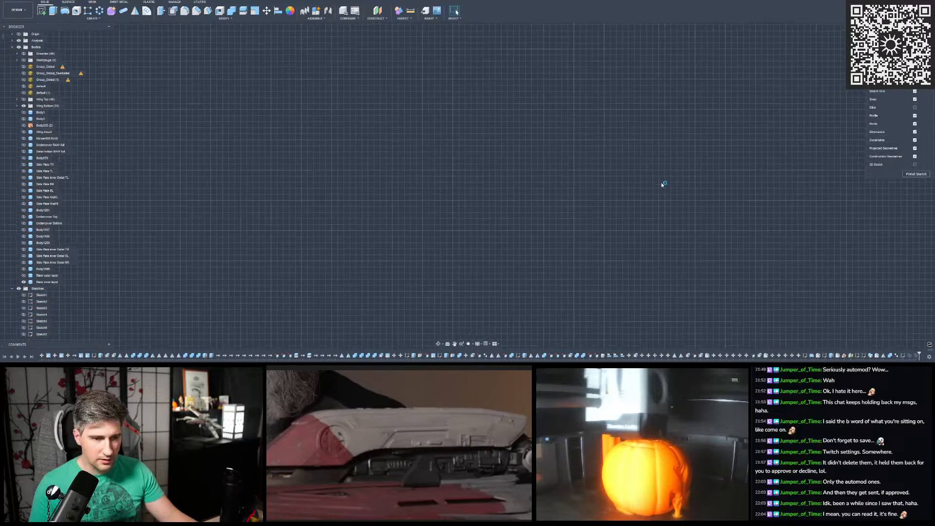
scroll(662, 198, up, 8)
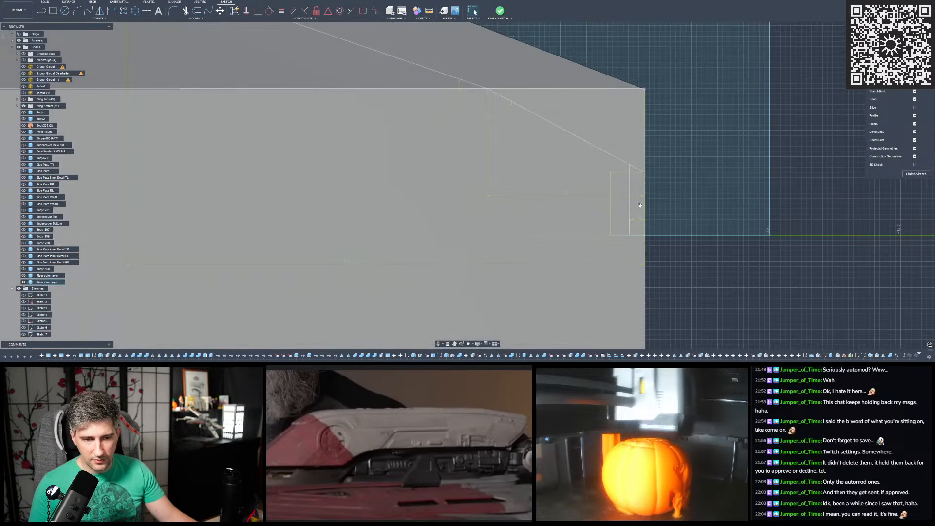
scroll(641, 204, up, 2)
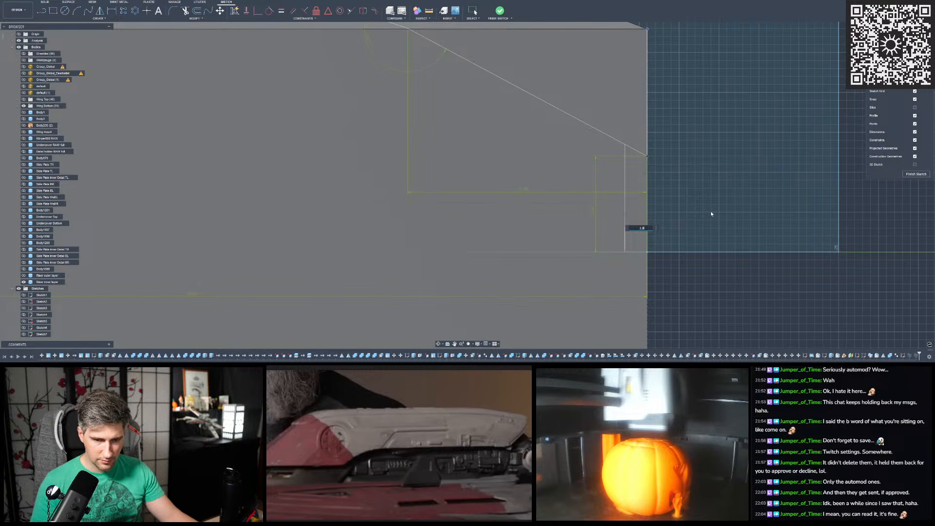
key(Return)
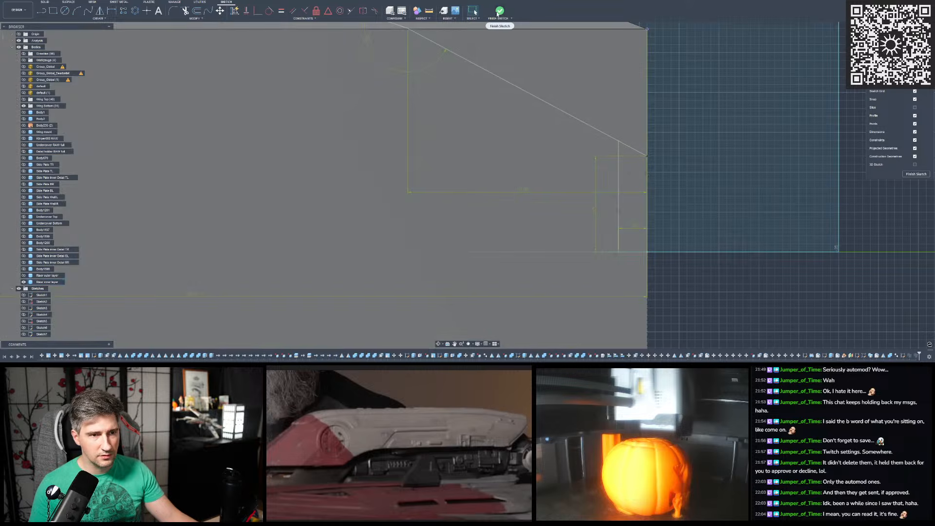
scroll(721, 144, down, 3)
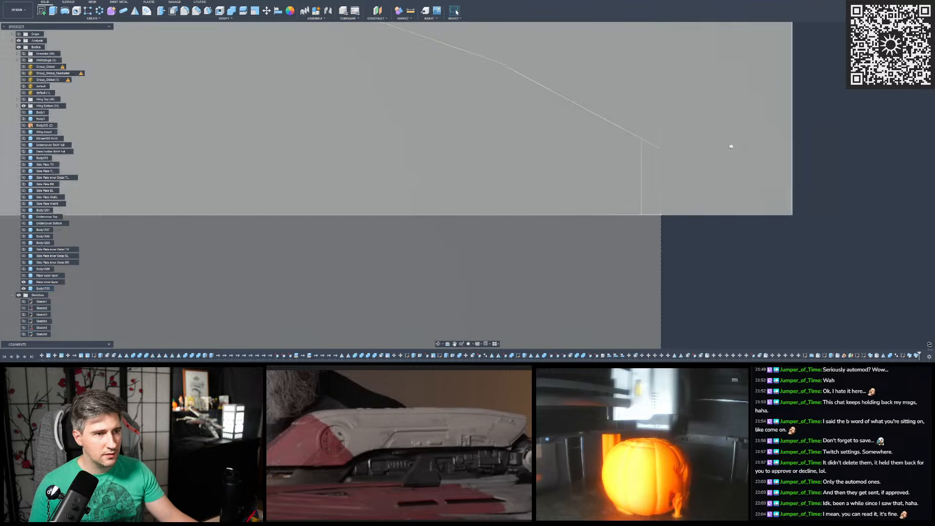
- Measure the updated swept body's face-to-path-line distance at the riser's pointed end
key(i)
scroll(722, 147, down, 1)
shift+middle_drag(723, 147, 599, 195)
scroll(584, 185, down, 3)
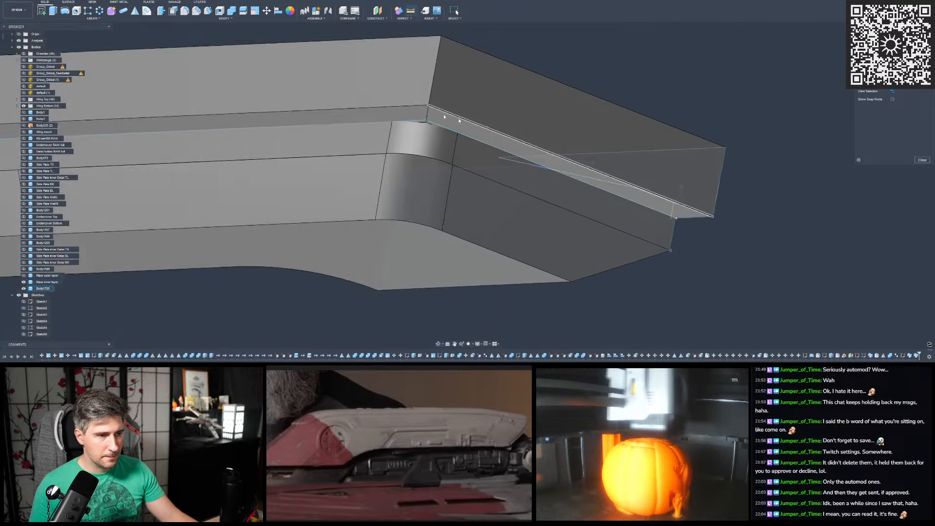
scroll(460, 134, up, 5)
click(526, 174)
click(445, 142)
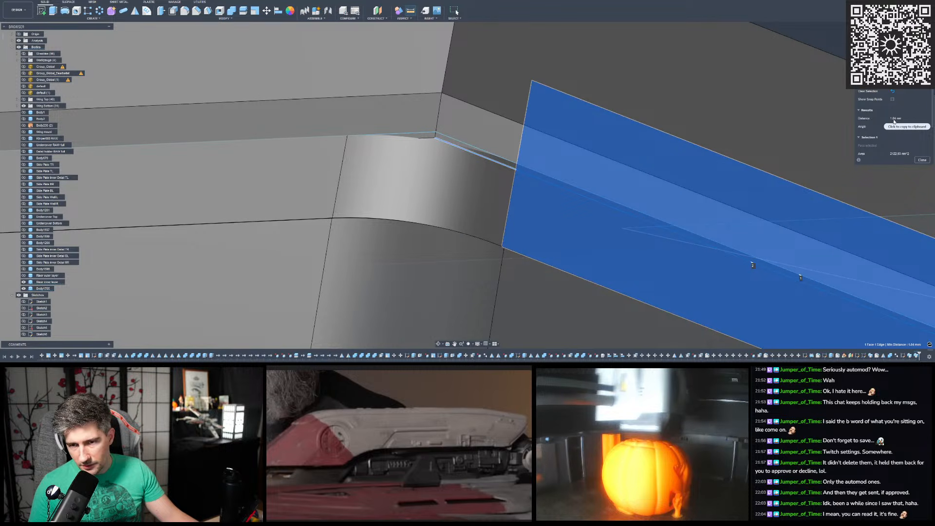
scroll(774, 155, down, 9)
shift+middle_drag(380, 122, 460, 126)
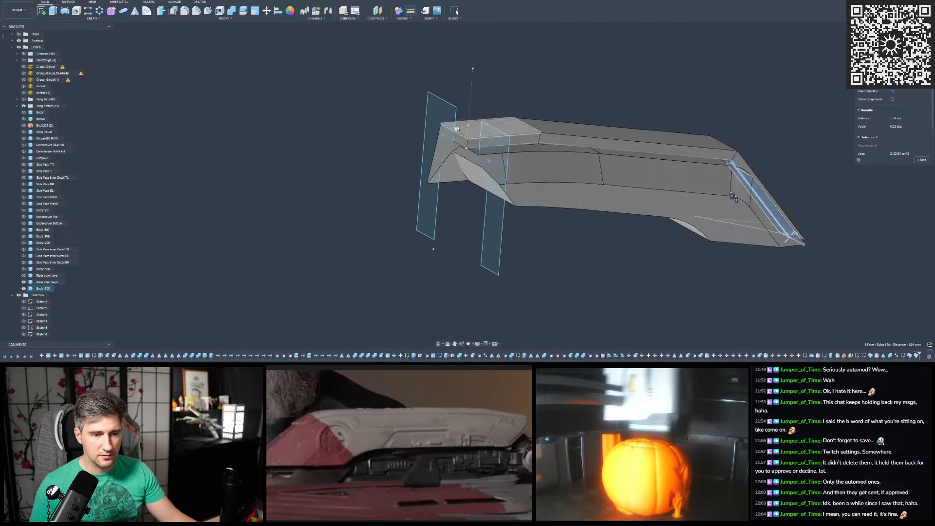
- Measure from the swept body's face to the path endpoint at the riser's blunt end, and close the measurement
scroll(461, 127, up, 5)
click(468, 298)
scroll(486, 167, up, 5)
shift+middle_drag(487, 167, 505, 129)
scroll(488, 192, up, 5)
click(496, 181)
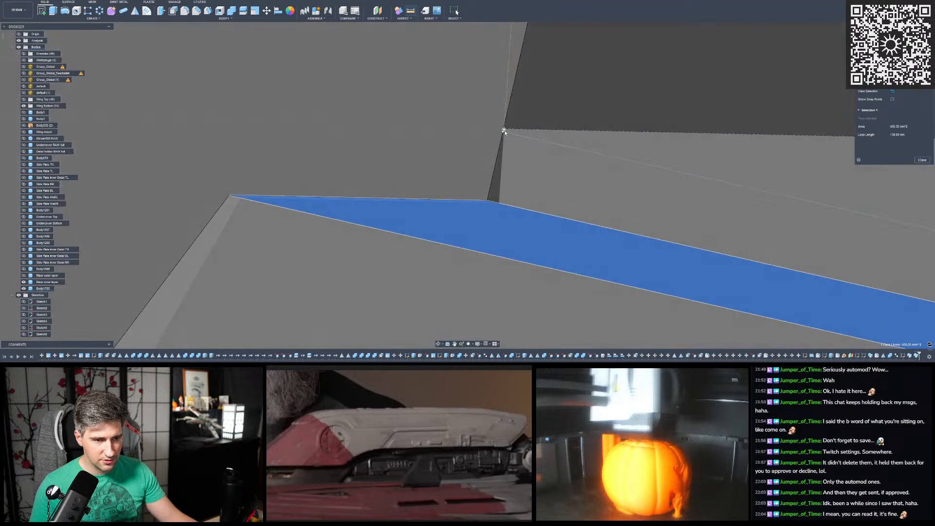
scroll(508, 124, up, 5)
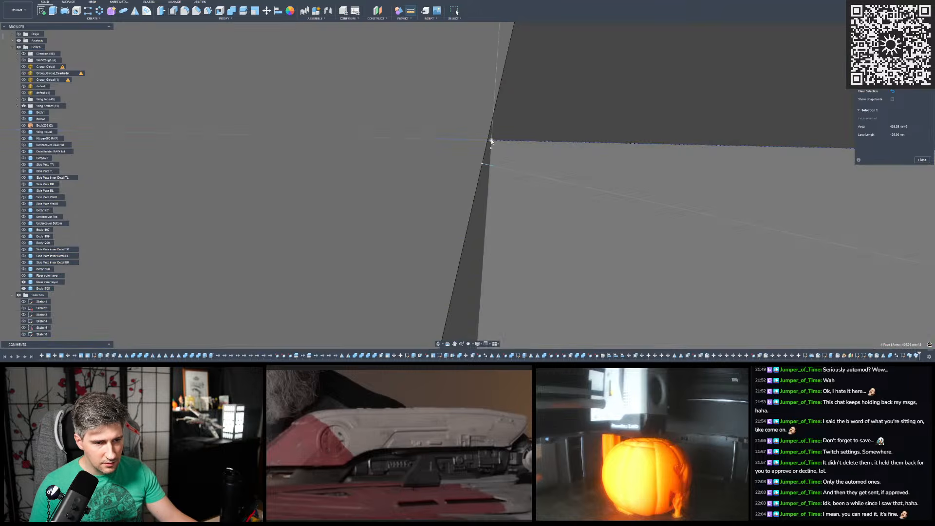
click(494, 141)
scroll(523, 110, down, 8)
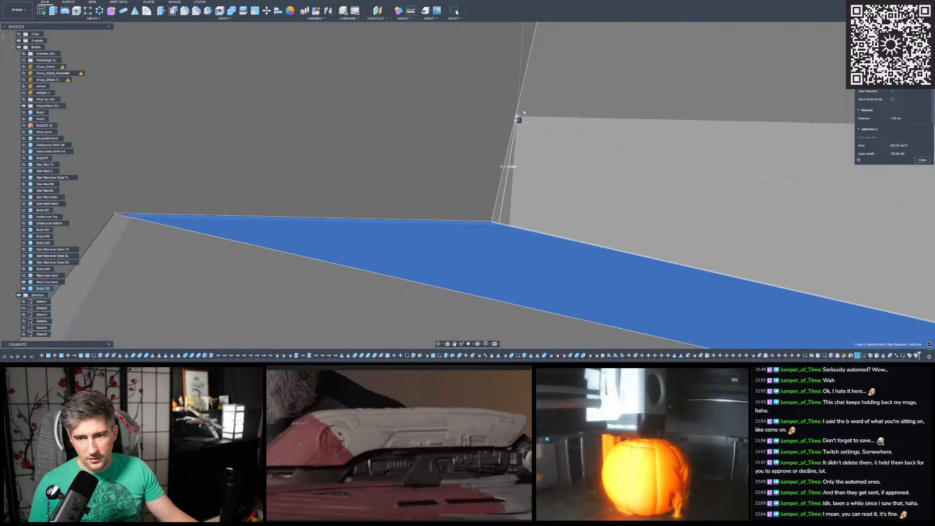
scroll(523, 112, down, 6)
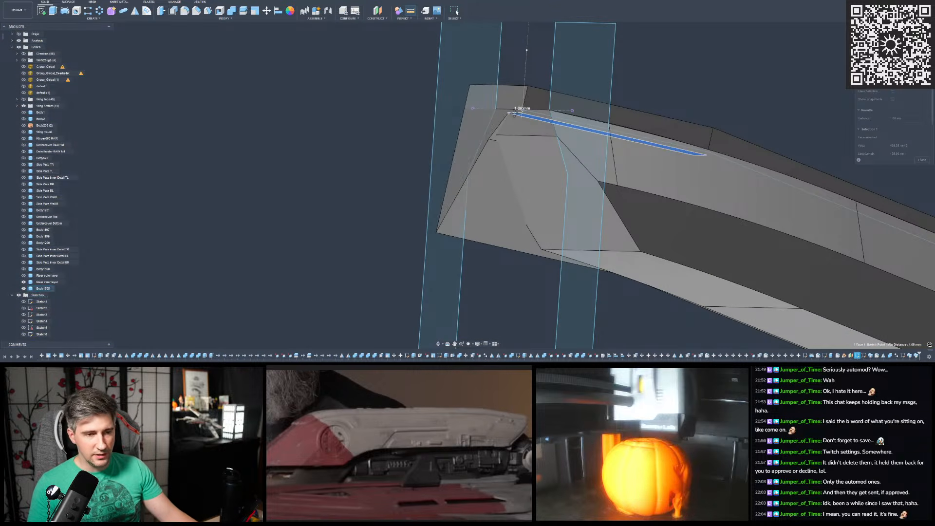
shift+middle_drag(526, 115, 865, 141)
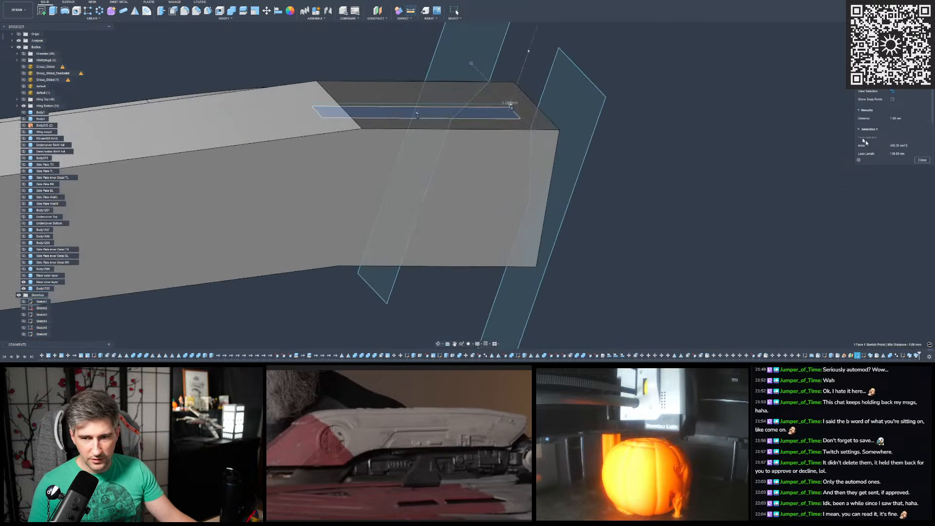
click(922, 160)
- Start a Fillet on the swept body's edge at the shallow bend near the blunt end, using a very large radius
scroll(799, 147, down, 3)
scroll(785, 151, down, 5)
shift+middle_drag(586, 165, 726, 183)
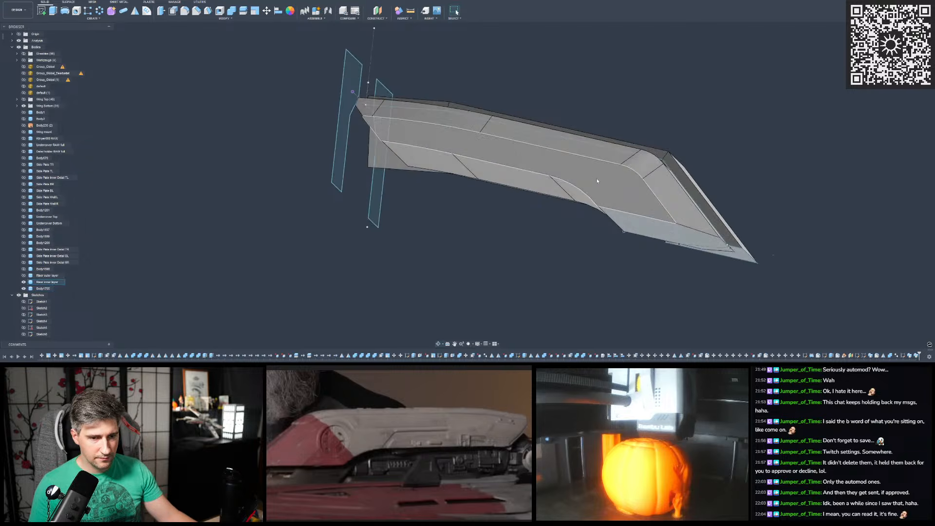
shift+middle_drag(605, 181, 616, 196)
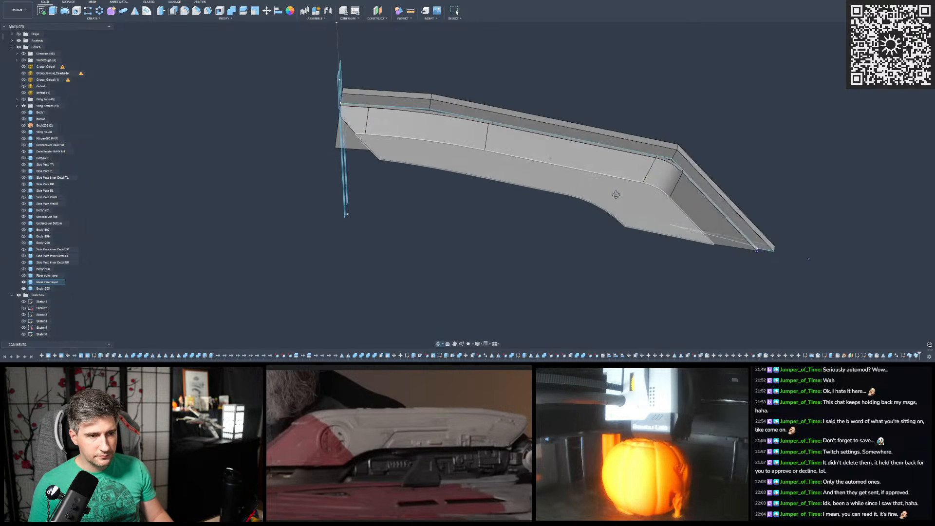
click(907, 45)
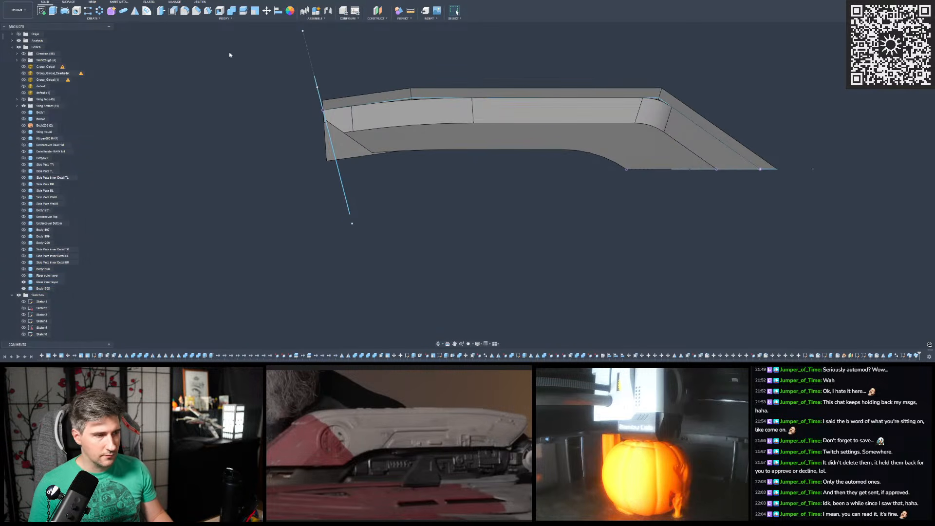
click(186, 13)
scroll(412, 97, up, 8)
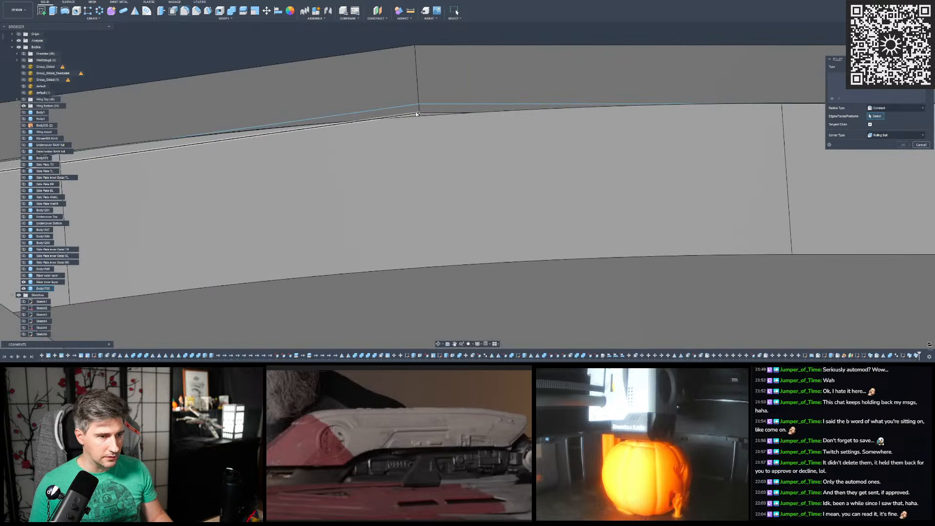
scroll(326, 133, down, 2)
scroll(404, 125, up, 6)
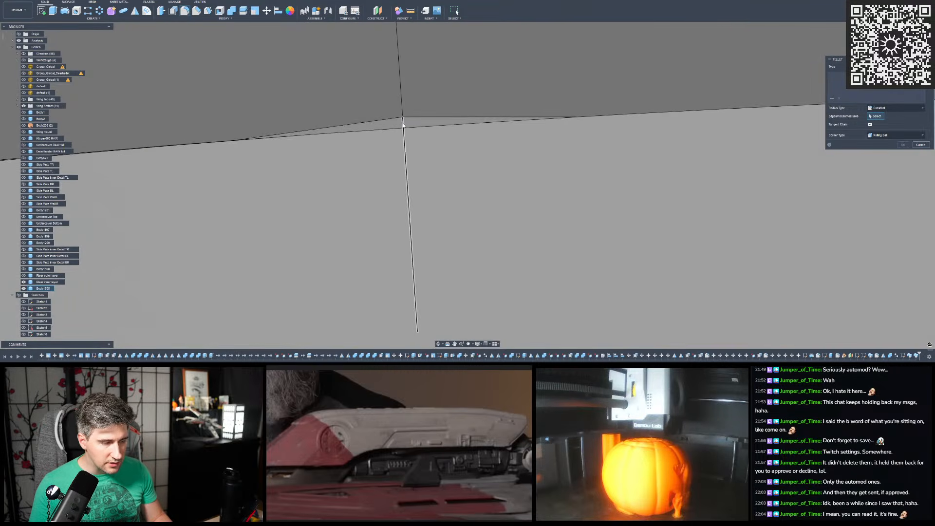
click(403, 125)
scroll(404, 125, down, 10)
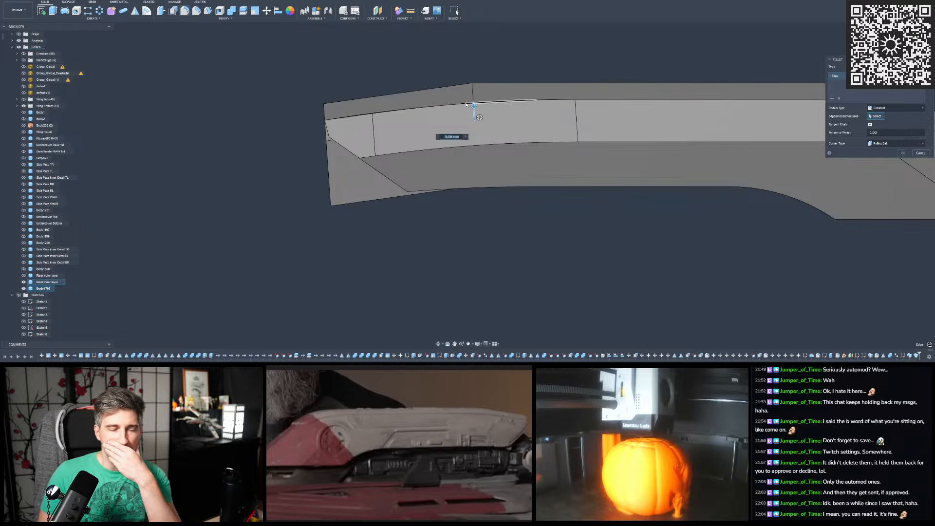
shift+middle_drag(450, 99, 453, 95)
text(1100)
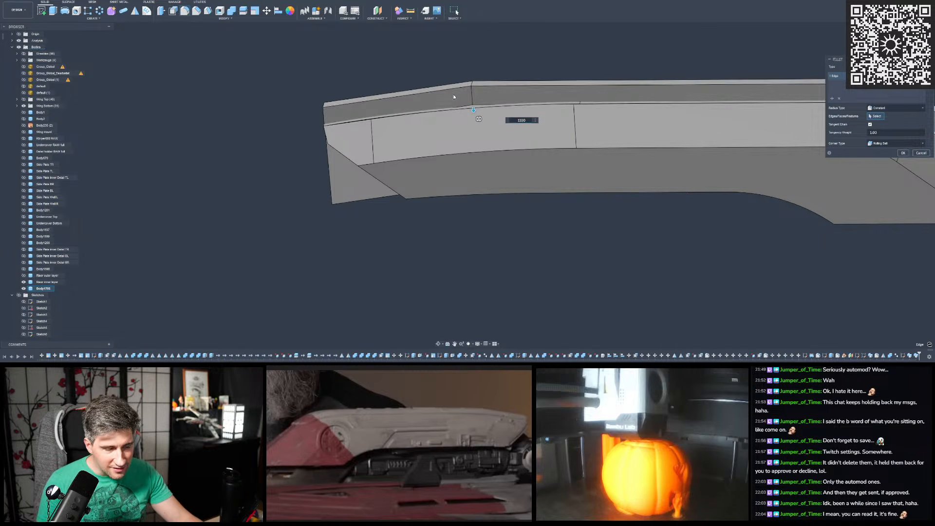
- Check the fillet preview at the shallow bend and add a second bend edge to the fillet selection
scroll(453, 97, up, 5)
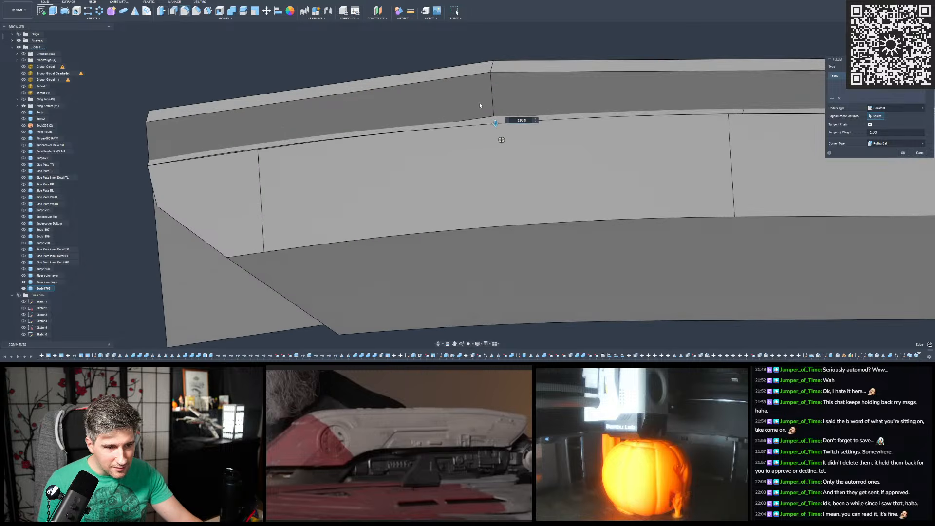
scroll(480, 101, up, 3)
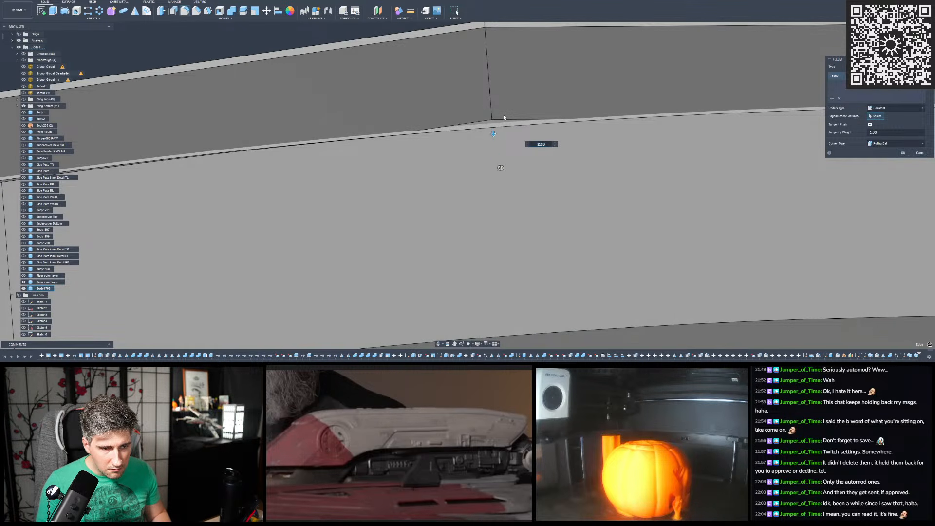
scroll(504, 118, up, 3)
mouse_move(505, 117)
shift+middle_down()
mouse_move(504, 128)
mouse_move(502, 95)
shift+middle_up()
shift+middle_drag(457, 158, 457, 141)
scroll(506, 116, down, 10)
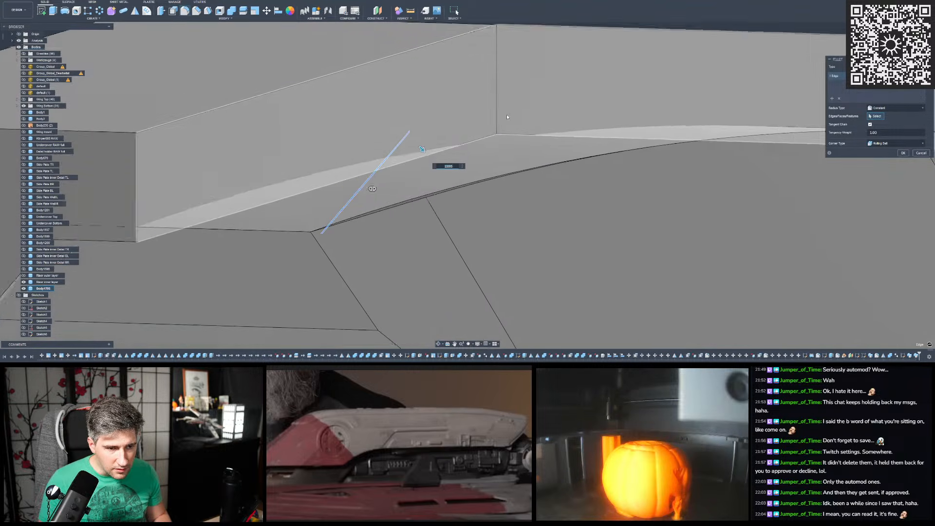
shift+middle_drag(505, 116, 425, 168)
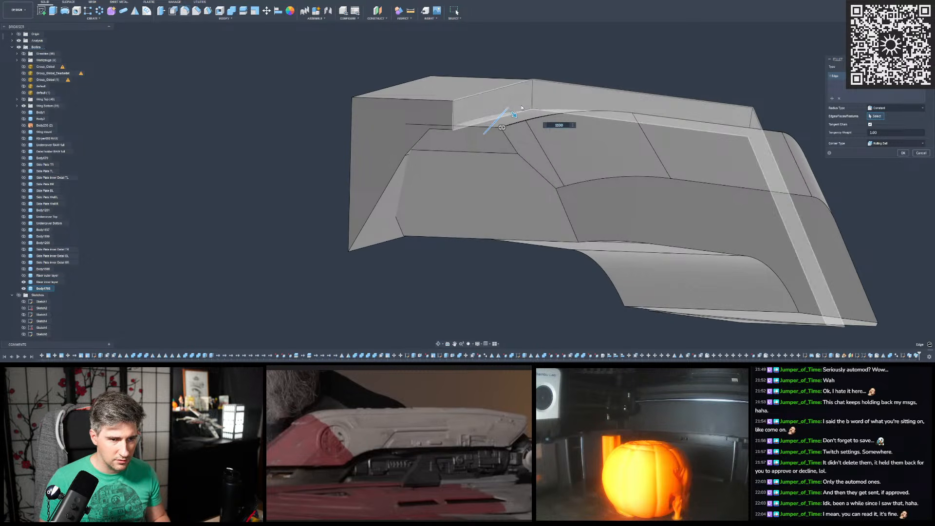
click(522, 109)
shift+middle_drag(449, 132, 425, 130)
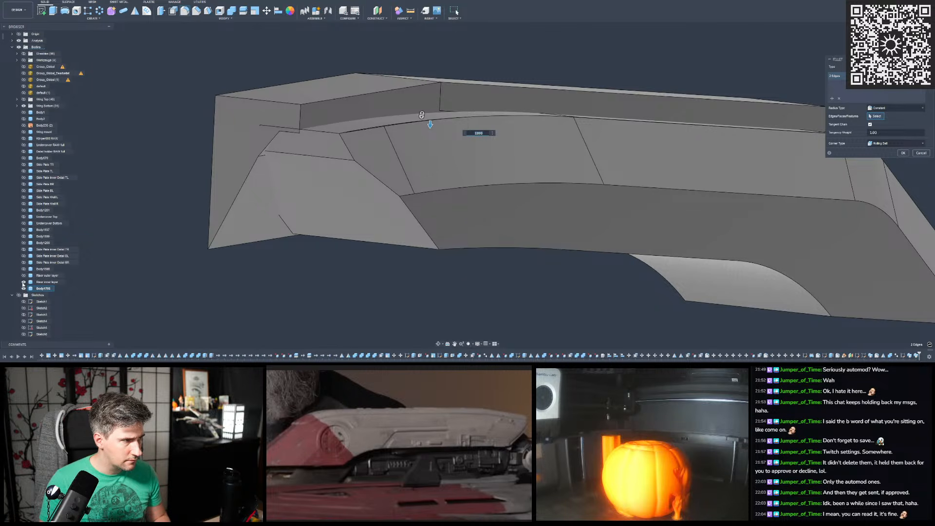
- Hide the riser inner layer temporarily, add the concealed third bend edge to the fillet, and show the layer again
click(23, 283)
scroll(303, 182, up, 1)
mouse_move(302, 182)
shift+middle_down()
mouse_move(292, 180)
mouse_move(316, 180)
mouse_move(288, 180)
shift+middle_up()
click(439, 162)
mouse_move(440, 161)
shift+middle_down()
mouse_move(427, 150)
mouse_move(436, 162)
shift+middle_up()
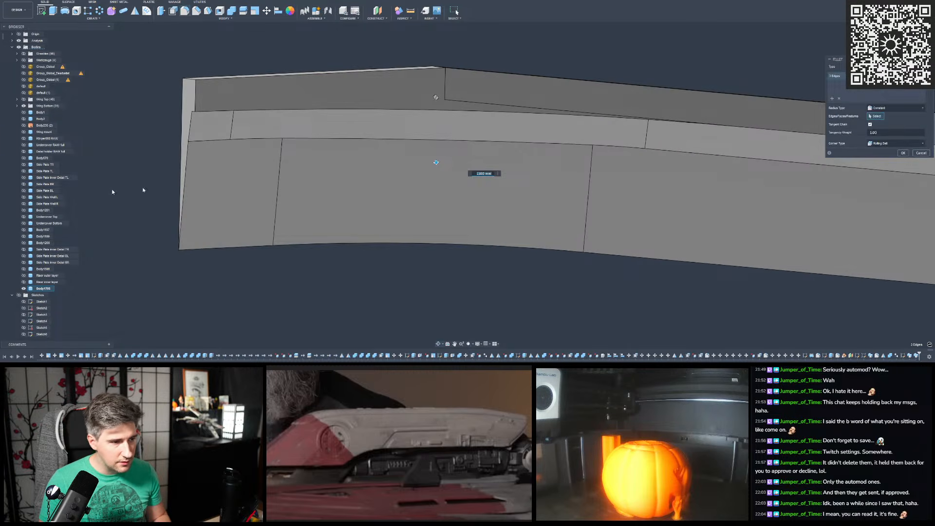
click(23, 282)
- Examine the fillet preview at the shallow bend up close against the riser inner layer's curve
shift+middle_drag(624, 54, 507, 61)
scroll(381, 82, up, 8)
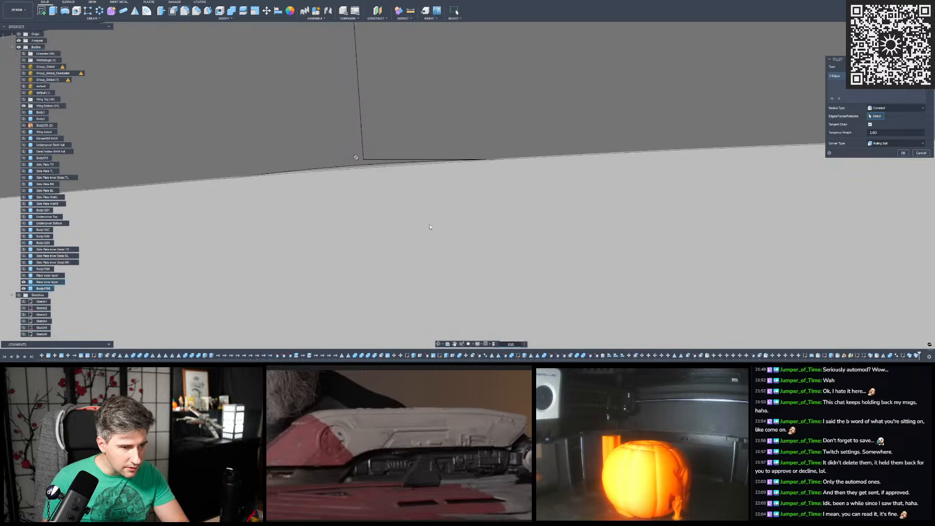
scroll(368, 165, up, 5)
scroll(440, 162, down, 4)
scroll(425, 160, up, 5)
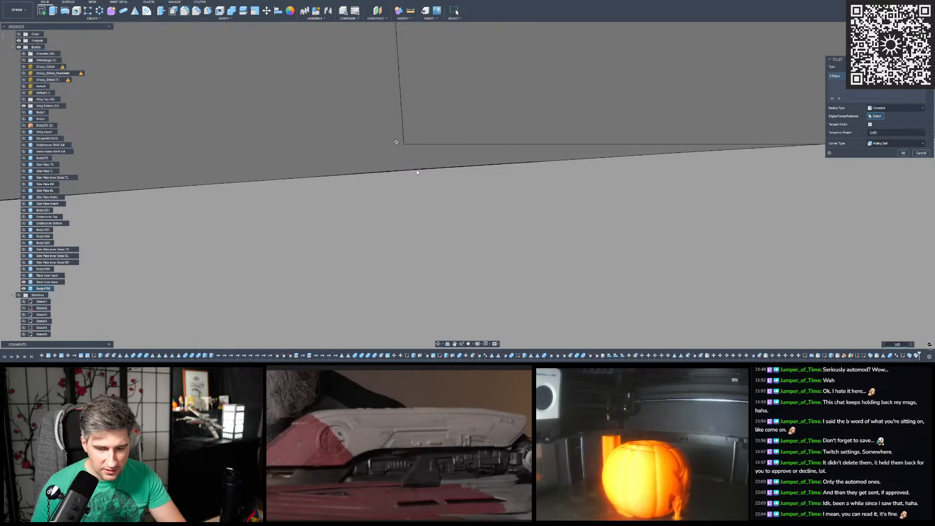
scroll(417, 172, up, 3)
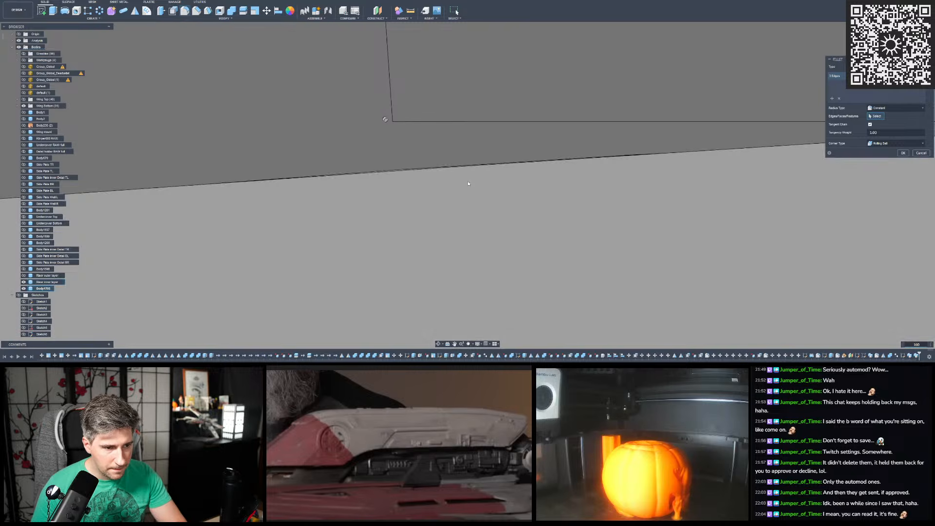
scroll(411, 174, up, 5)
scroll(407, 173, down, 10)
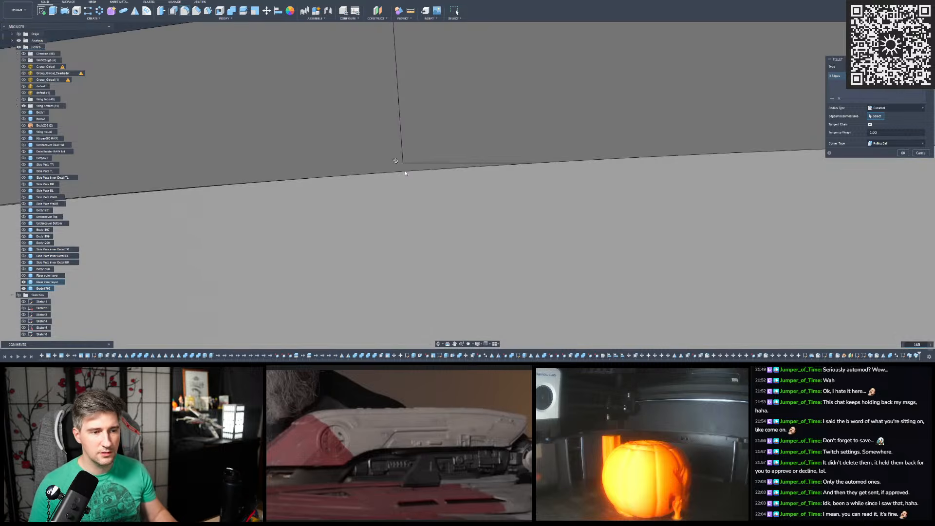
scroll(405, 173, down, 10)
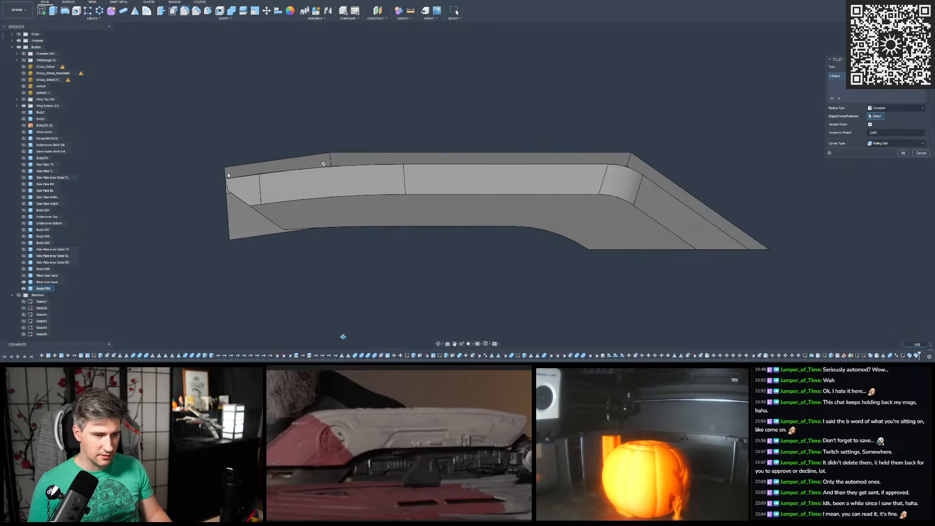
- Add a second edge set to the fillet with the sharp bend's edges, hiding the inner layer to reach them and showing it again
scroll(777, 164, up, 5)
click(832, 98)
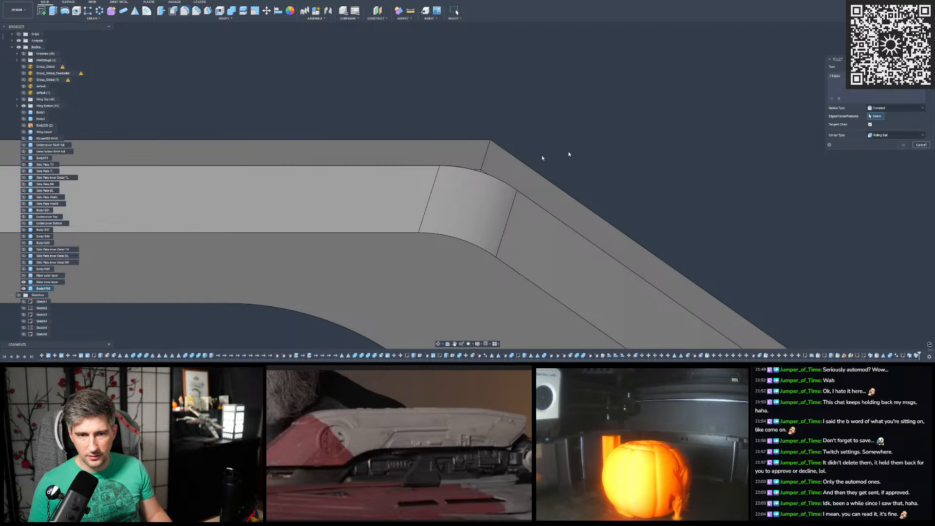
scroll(475, 173, up, 5)
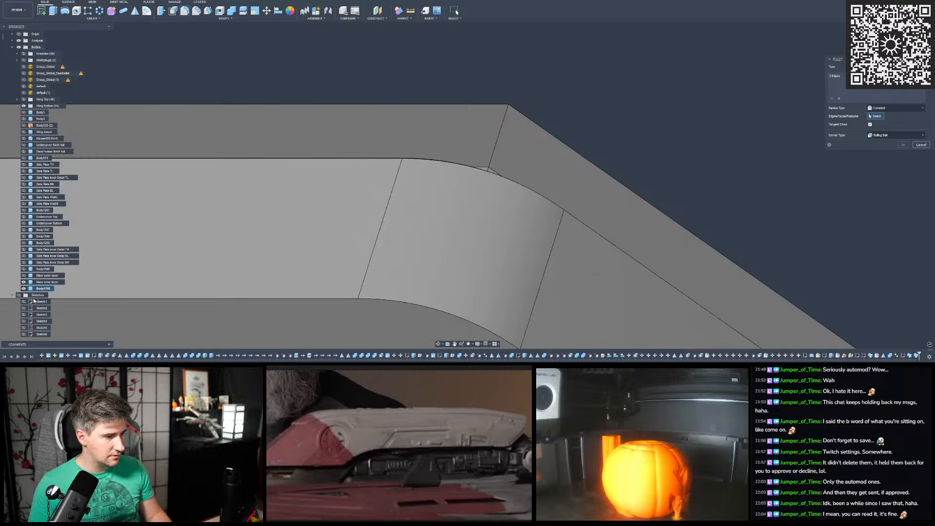
click(494, 163)
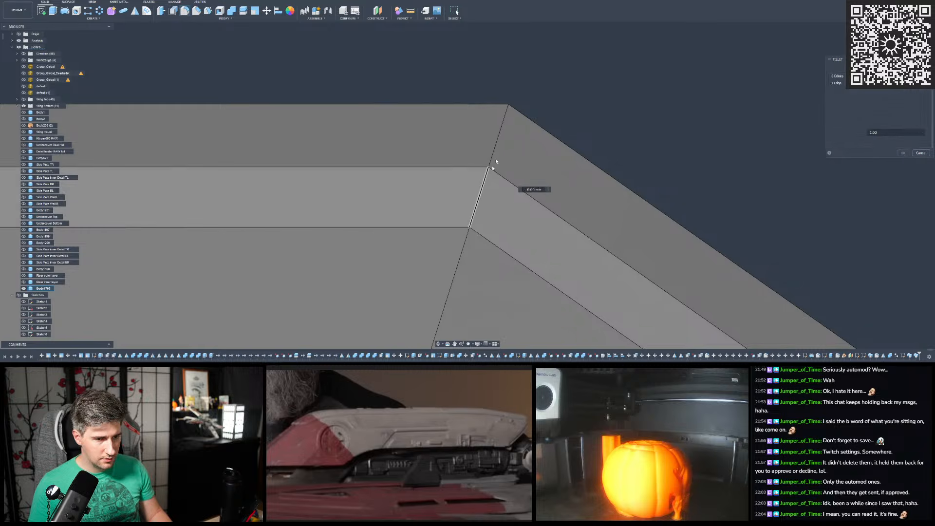
mouse_move(514, 121)
shift+middle_down()
mouse_move(527, 129)
mouse_move(522, 113)
shift+middle_up()
click(496, 142)
click(462, 196)
shift+middle_drag(461, 195, 445, 126)
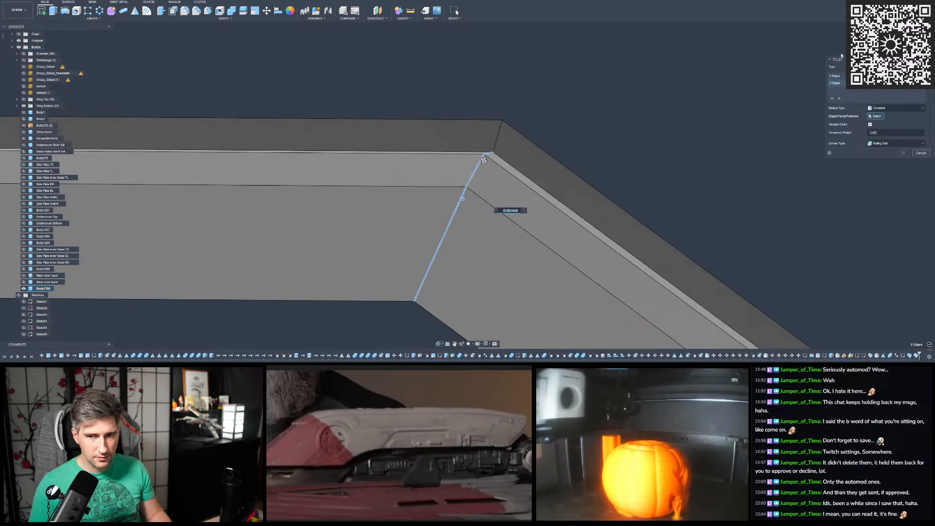
shift+middle_drag(538, 125, 385, 158)
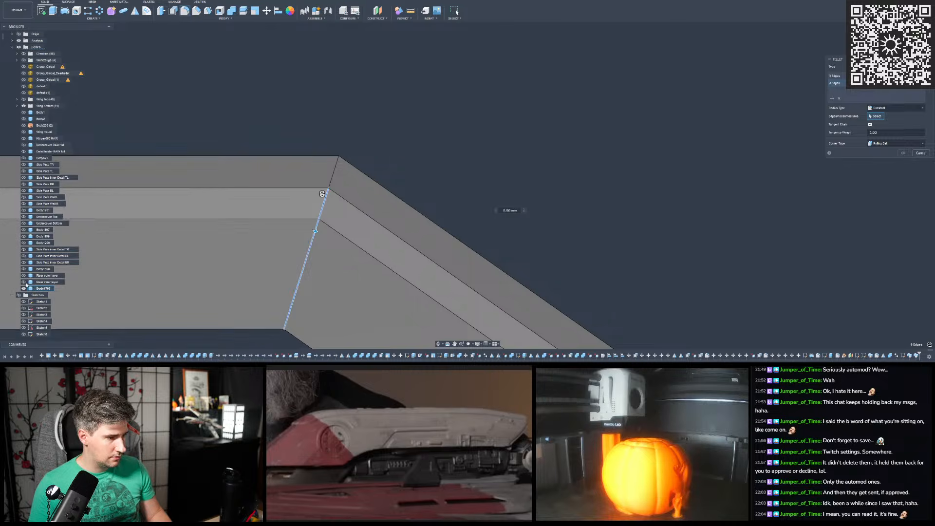
click(24, 283)
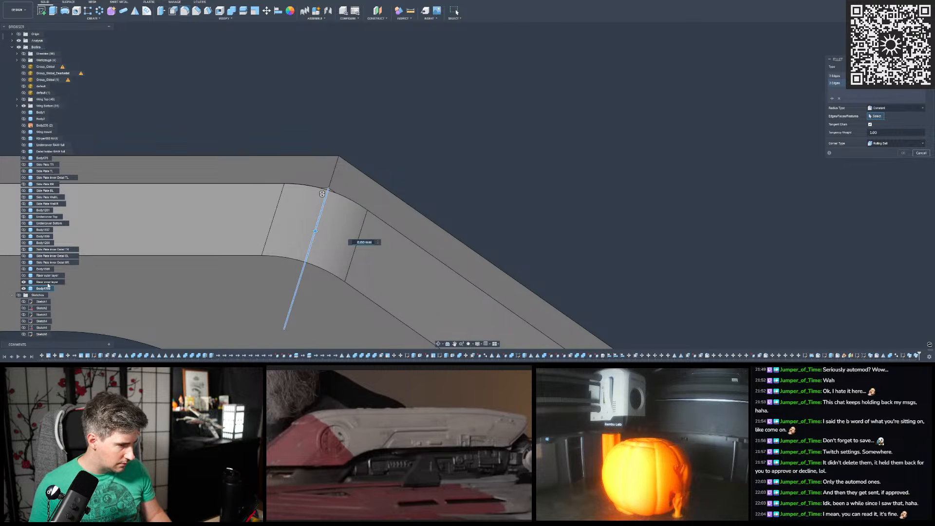
- Try fillet radii of 15 mm and 16 mm on the sharp bend's edges against the inner layer's curve
scroll(458, 183, down, 1)
scroll(363, 192, up, 4)
click(378, 267)
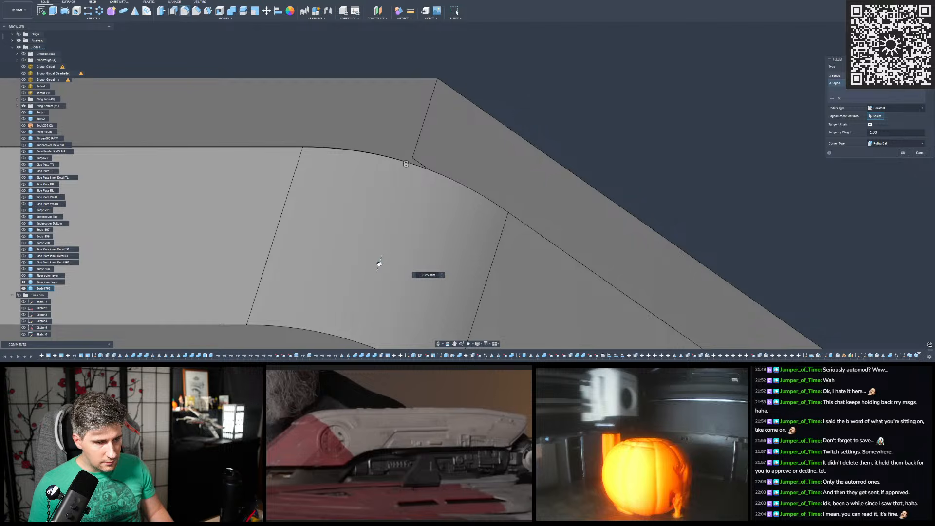
click(380, 262)
click(381, 261)
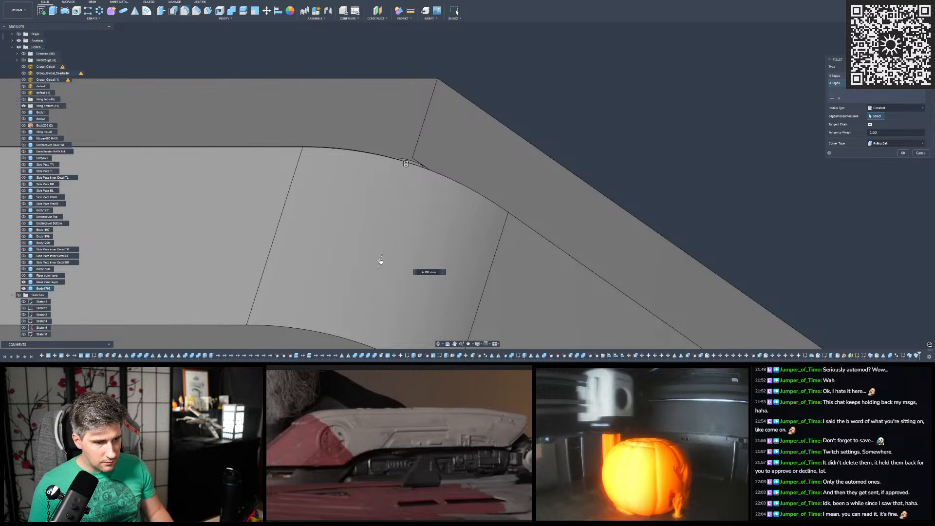
scroll(404, 161, up, 5)
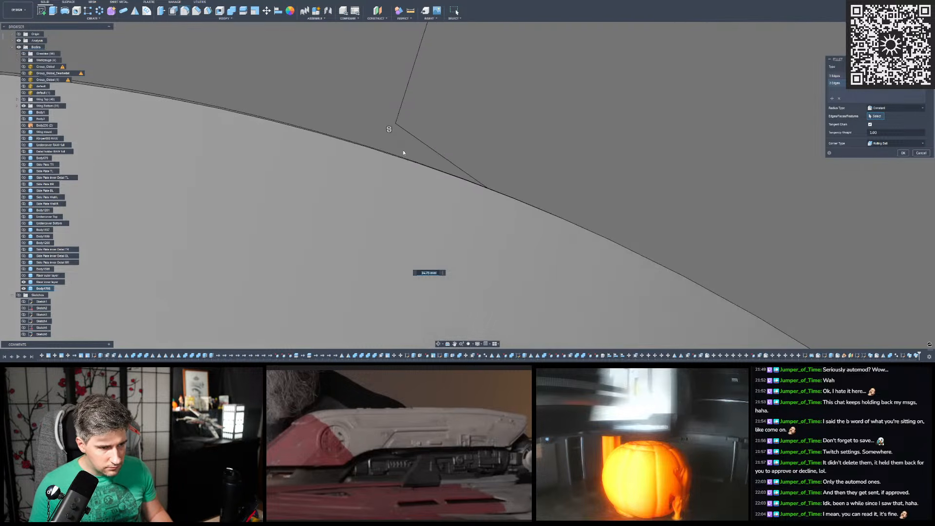
scroll(401, 154, up, 3)
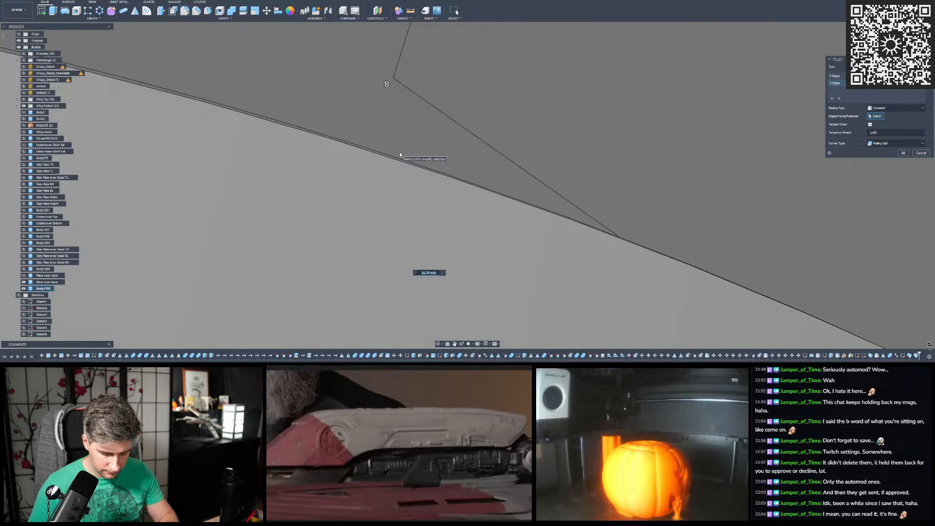
text(15)
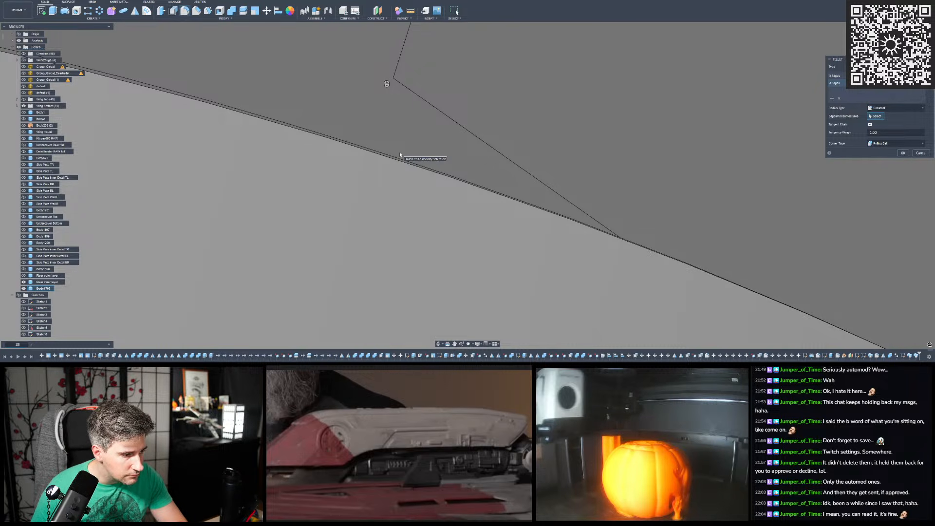
key(BackSpace)
text(6)
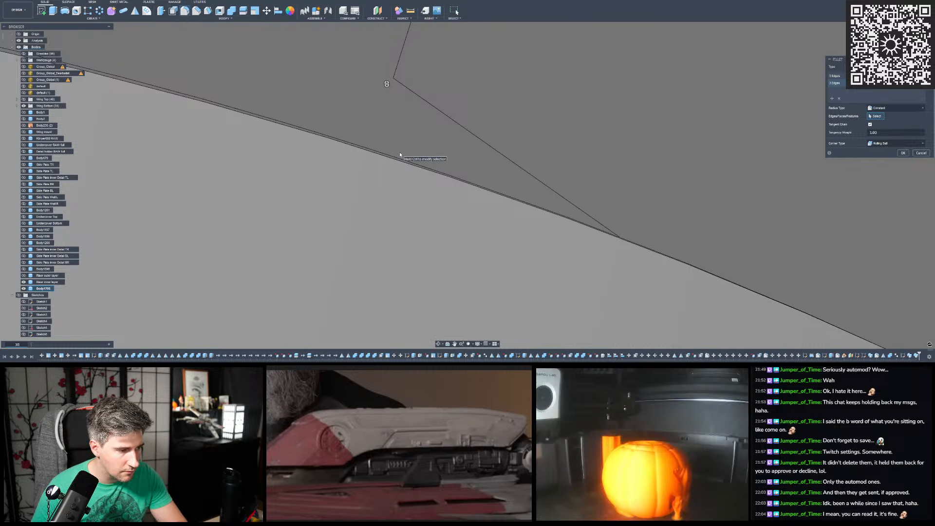
- Toggle the visibility of the swept body and the inner layer to compare their curves at the sharp bend
scroll(409, 155, down, 5)
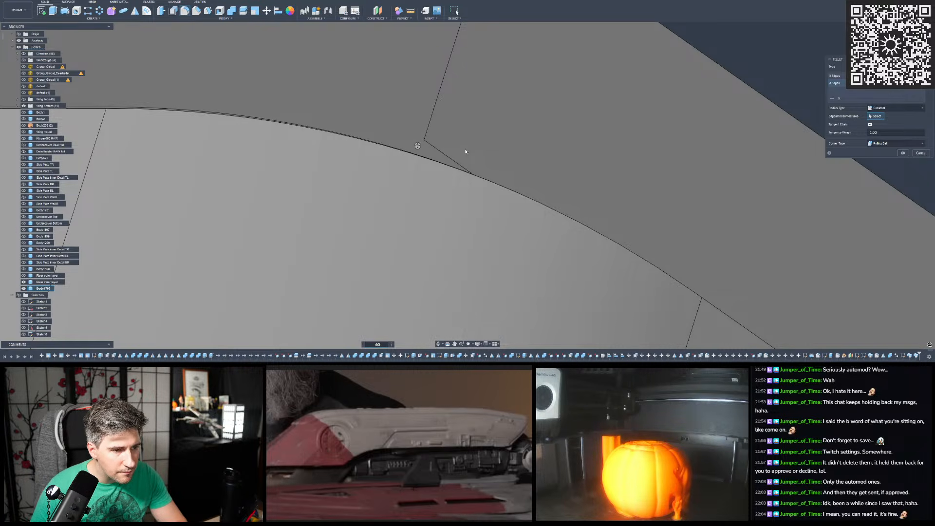
click(22, 289)
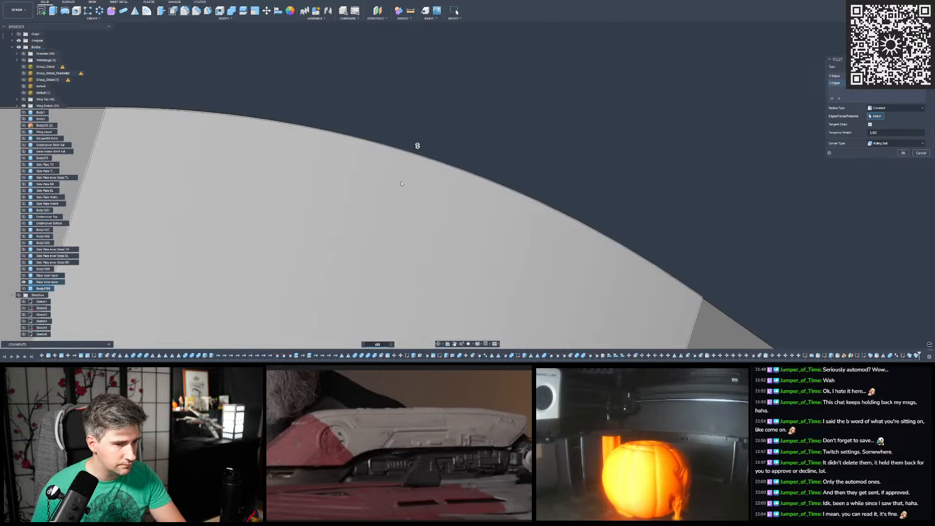
click(24, 288)
click(24, 283)
scroll(501, 141, down, 6)
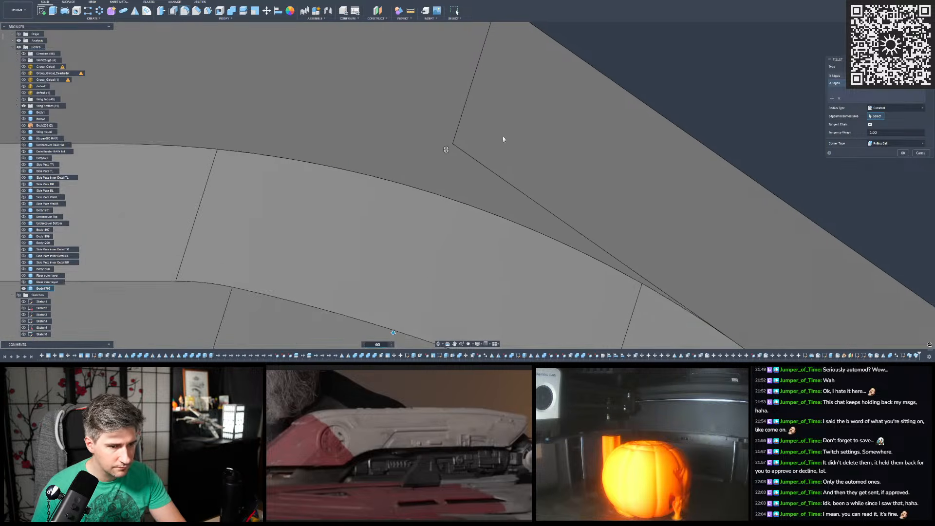
scroll(510, 103, up, 2)
scroll(510, 103, down, 4)
scroll(511, 103, up, 2)
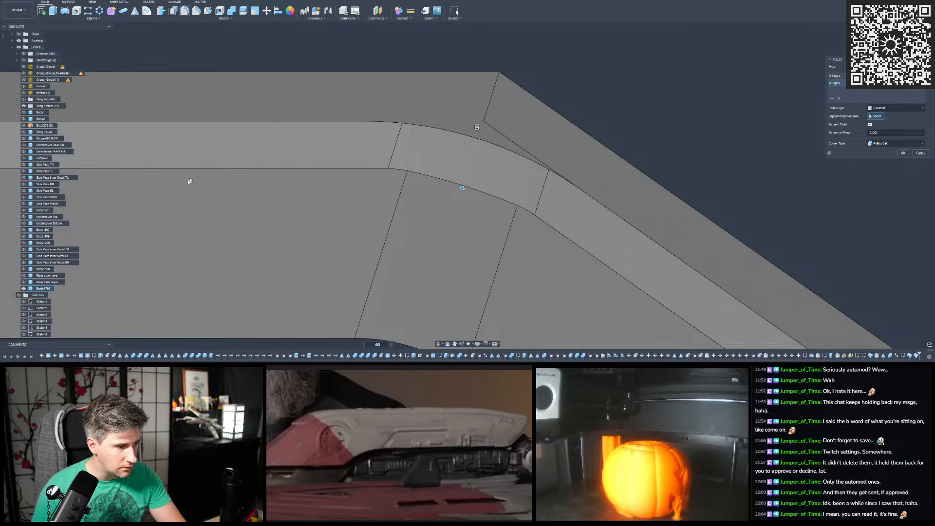
- Inspect the sharp bend's fillet preview together with the inner layer from a tilted angle and along the whole riser
scroll(364, 167, up, 2)
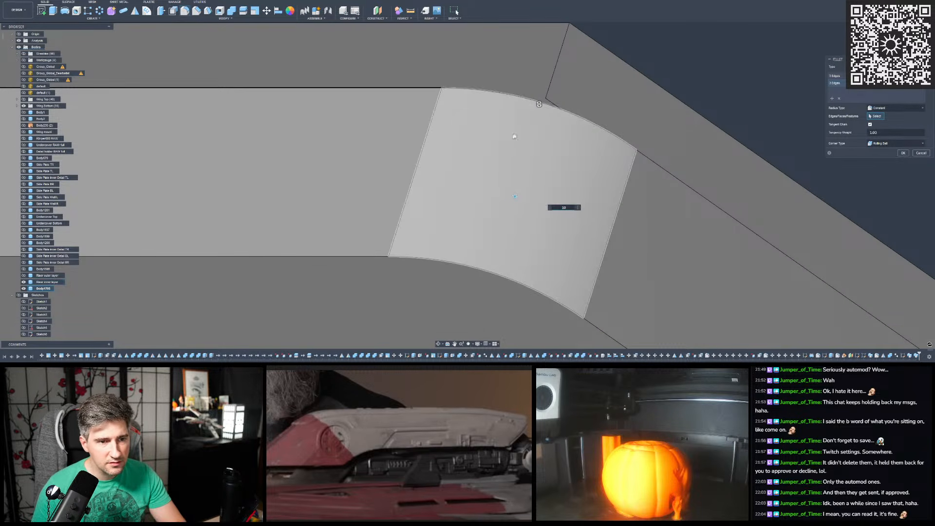
scroll(519, 148, up, 5)
shift+middle_drag(501, 165, 545, 130)
scroll(479, 152, down, 3)
shift+middle_drag(479, 151, 485, 114)
scroll(657, 139, down, 6)
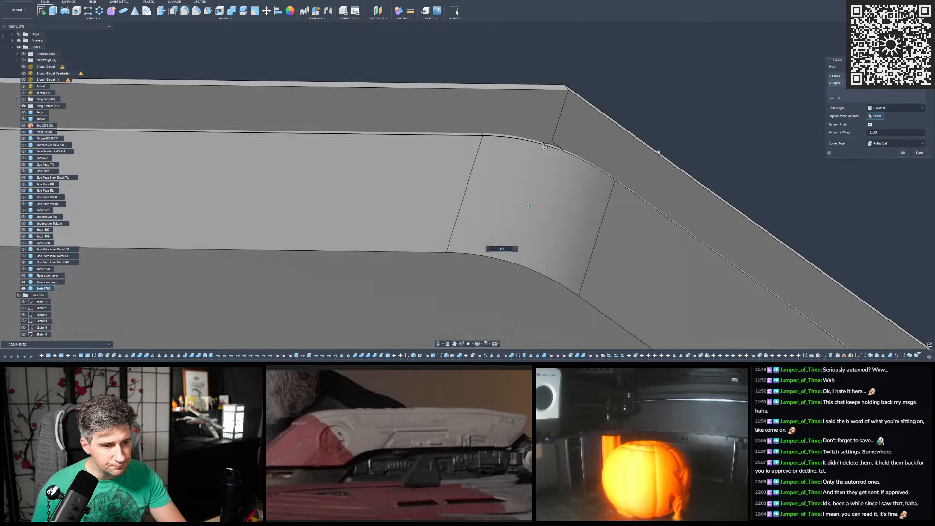
scroll(328, 139, up, 5)
scroll(308, 151, down, 3)
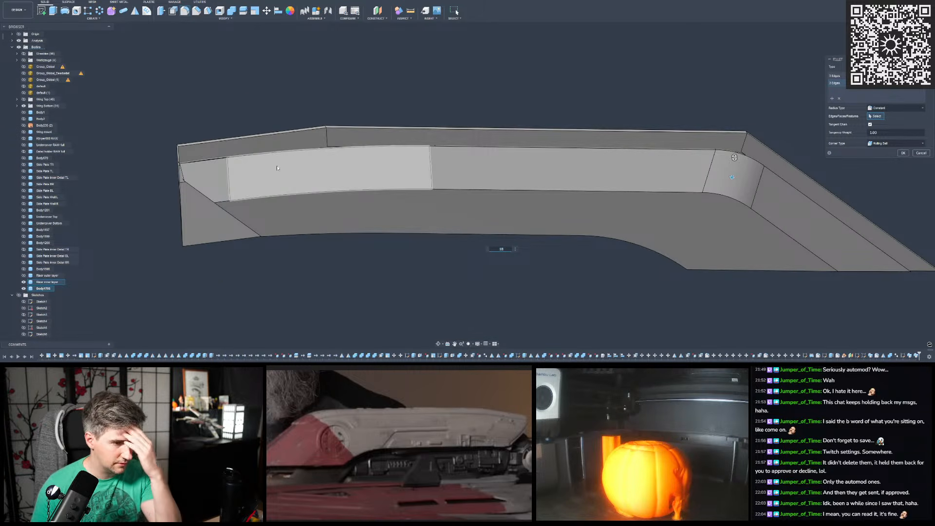
- Isolate the swept body from the inner layer to check its fillets at both bends, and bring the layer back
click(23, 281)
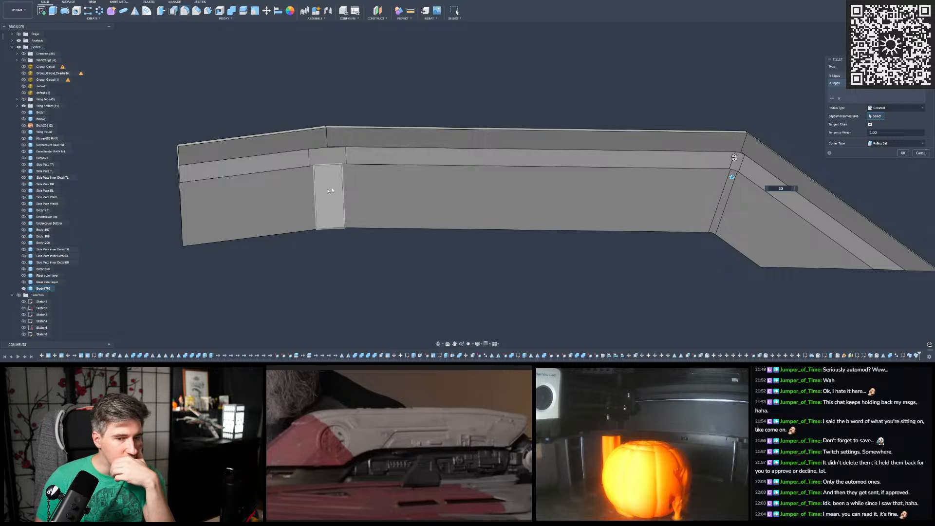
middle_drag(786, 142, 622, 156)
scroll(581, 170, up, 6)
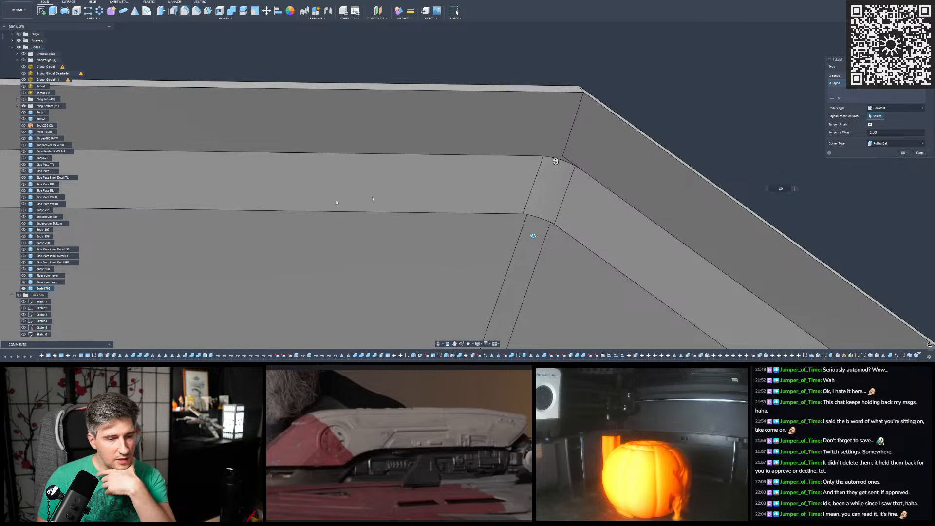
scroll(401, 146, down, 6)
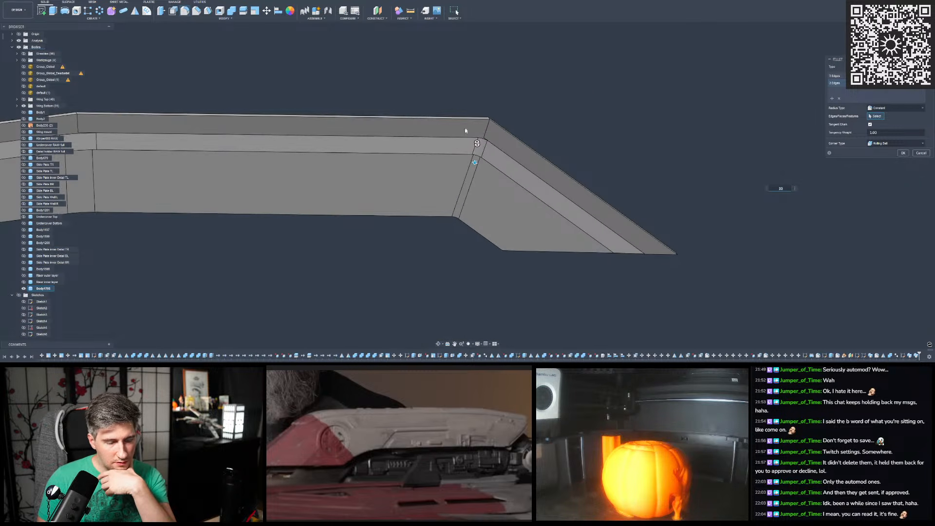
scroll(370, 162, up, 8)
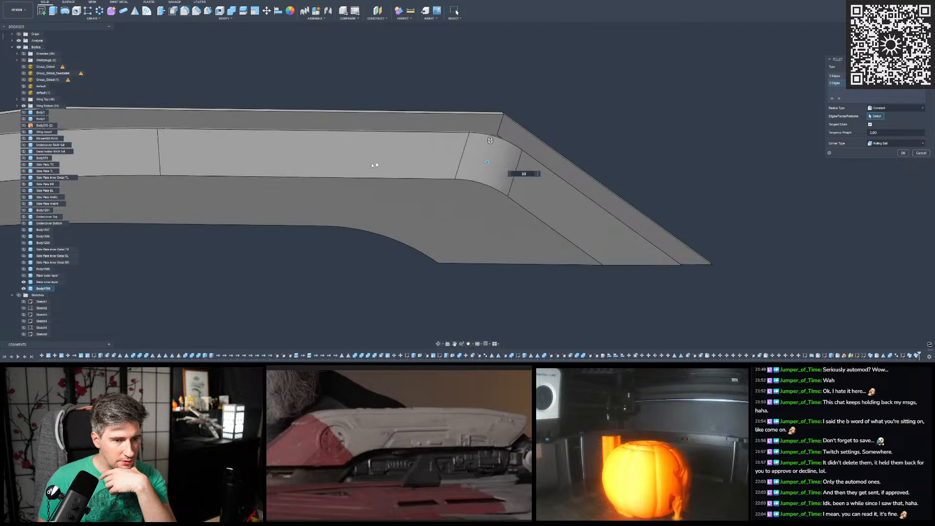
- Set the sharp bend's fillet radius to 30 mm and complete the fillet on the swept body
scroll(539, 140, up, 3)
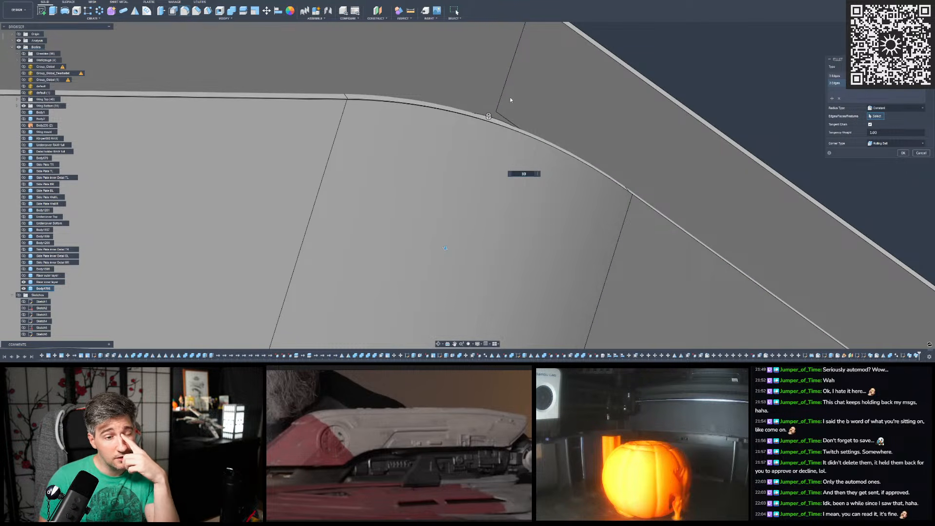
scroll(504, 112, up, 4)
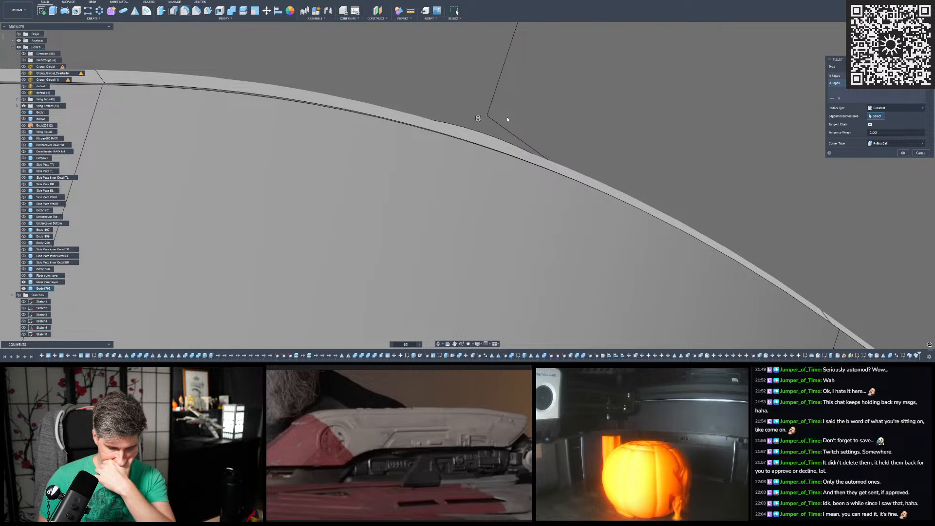
text(30)
scroll(480, 114, down, 3)
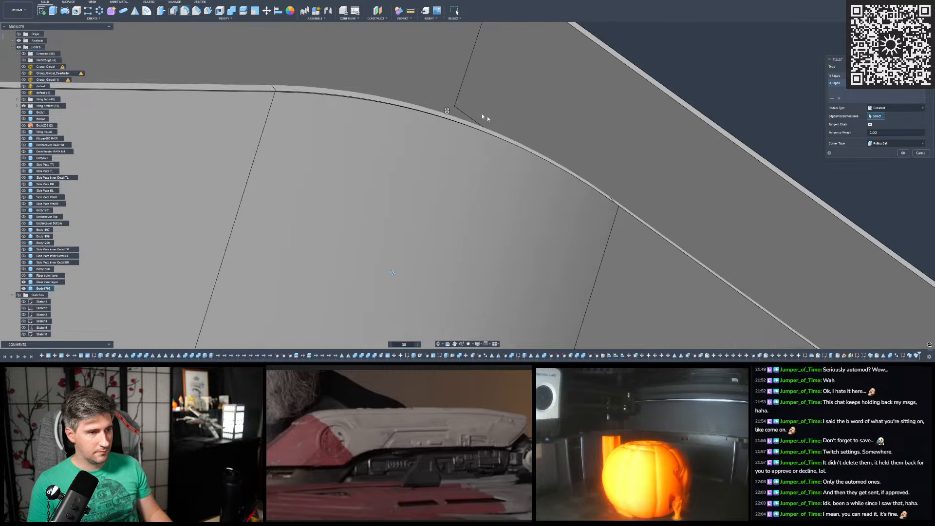
scroll(420, 237, down, 10)
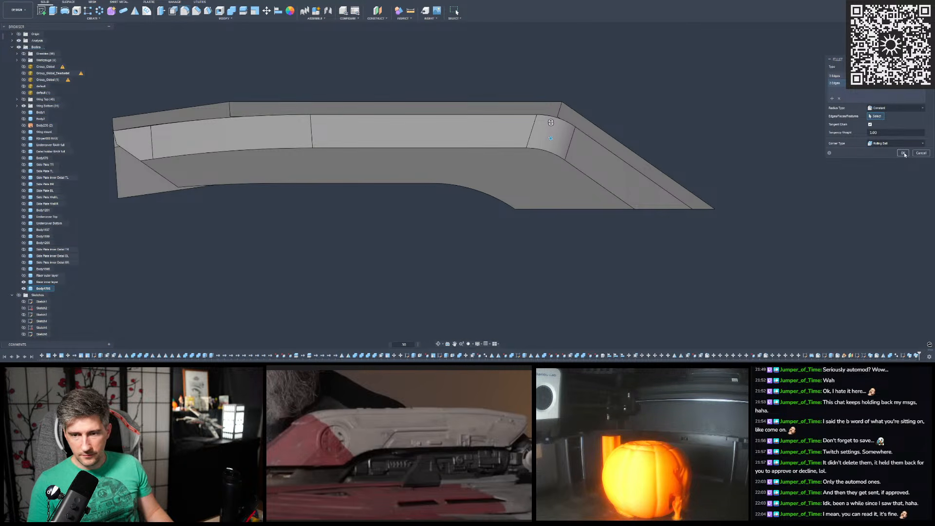
key(Return)
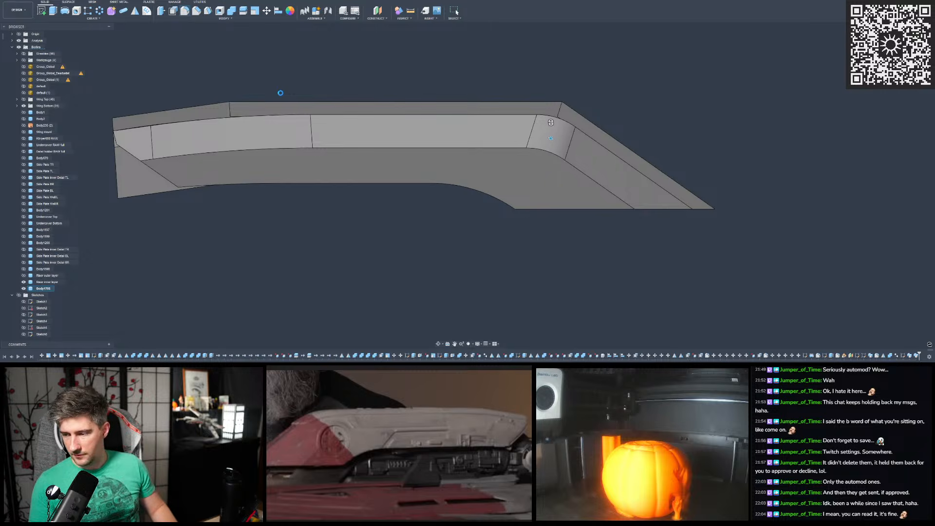
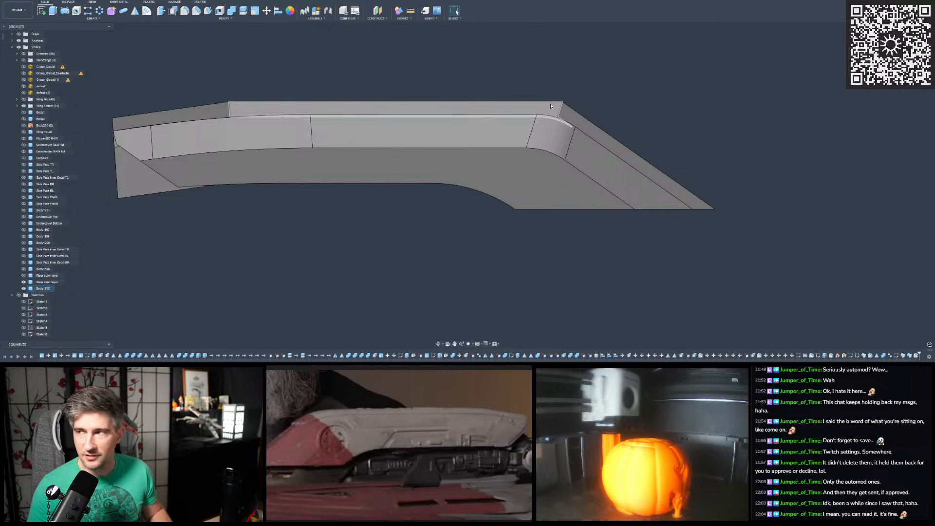
- Try to create a section analysis through the riser from the swept body's flat side face
scroll(564, 100, up, 1)
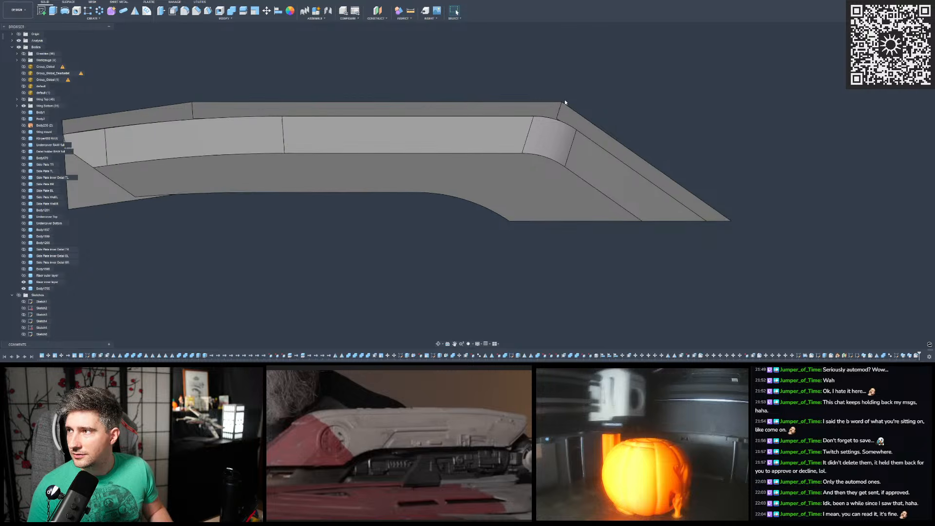
scroll(669, 110, up, 2)
scroll(549, 122, up, 3)
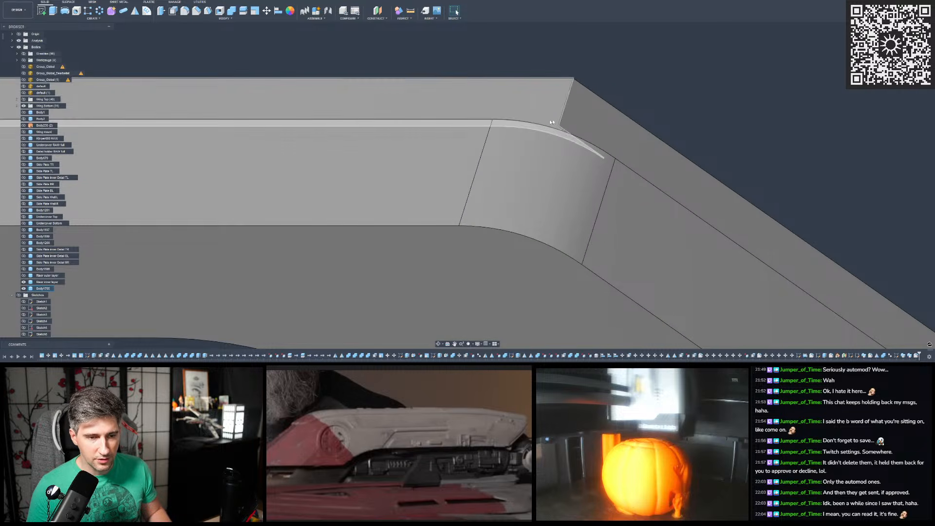
scroll(549, 122, down, 8)
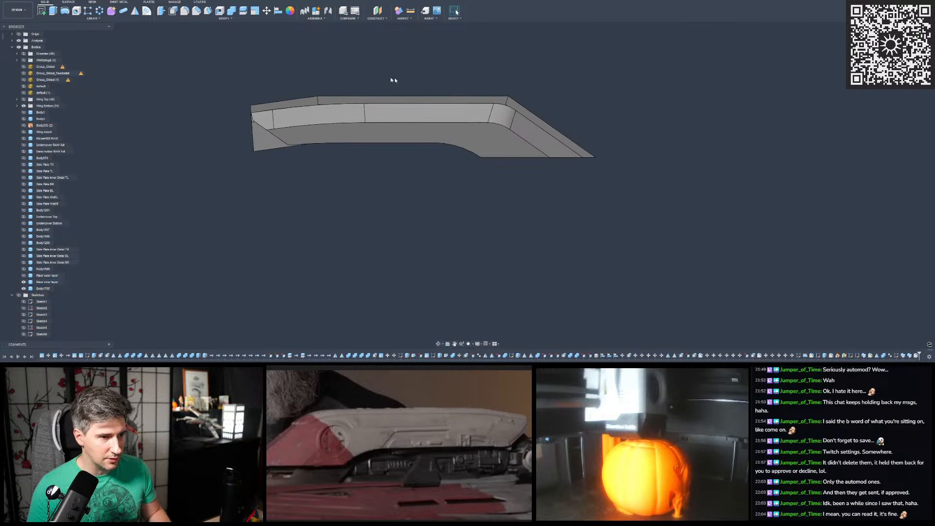
scroll(400, 81, up, 2)
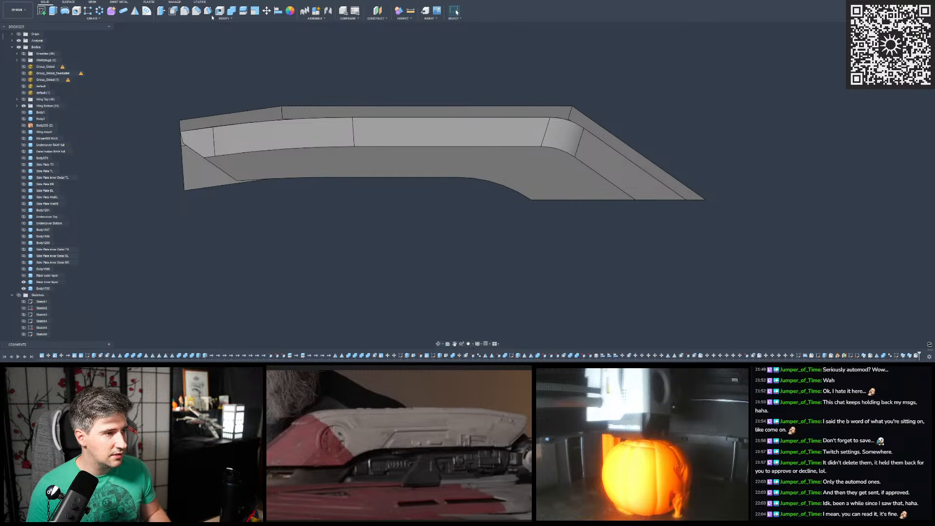
click(407, 19)
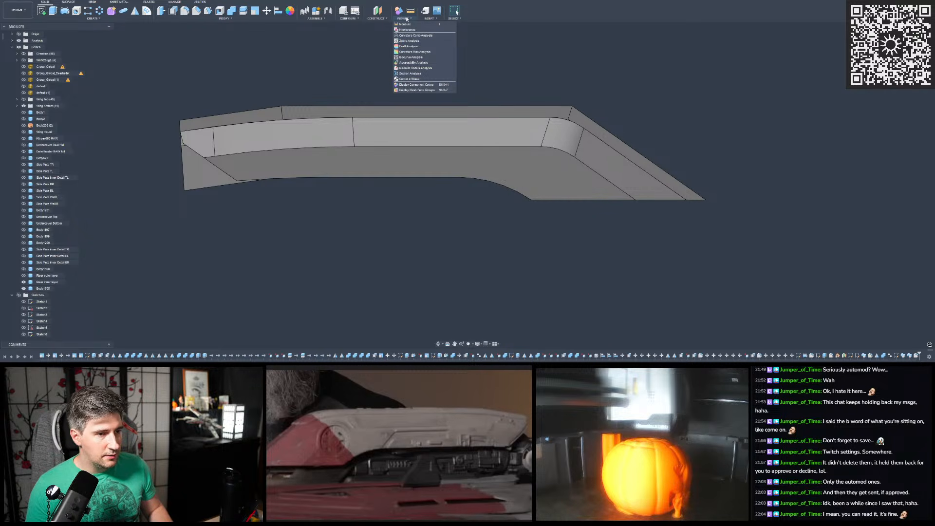
click(409, 73)
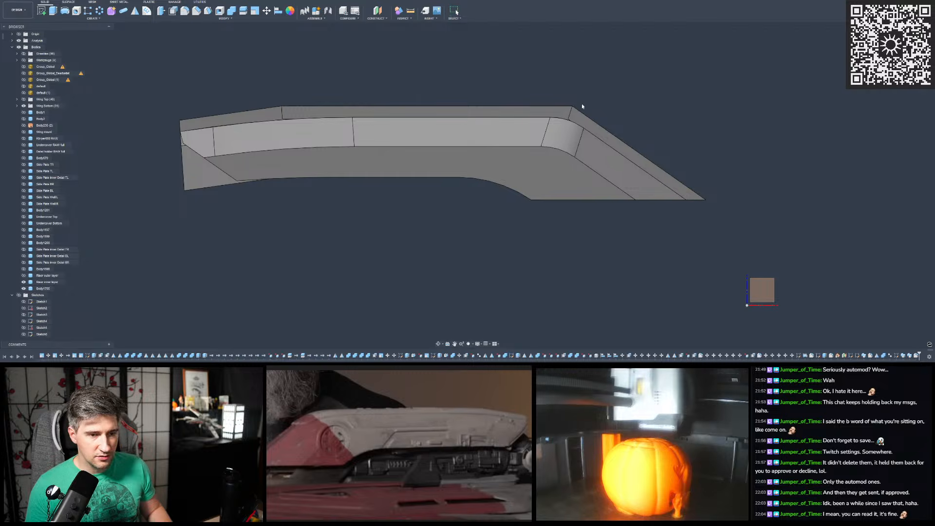
click(544, 114)
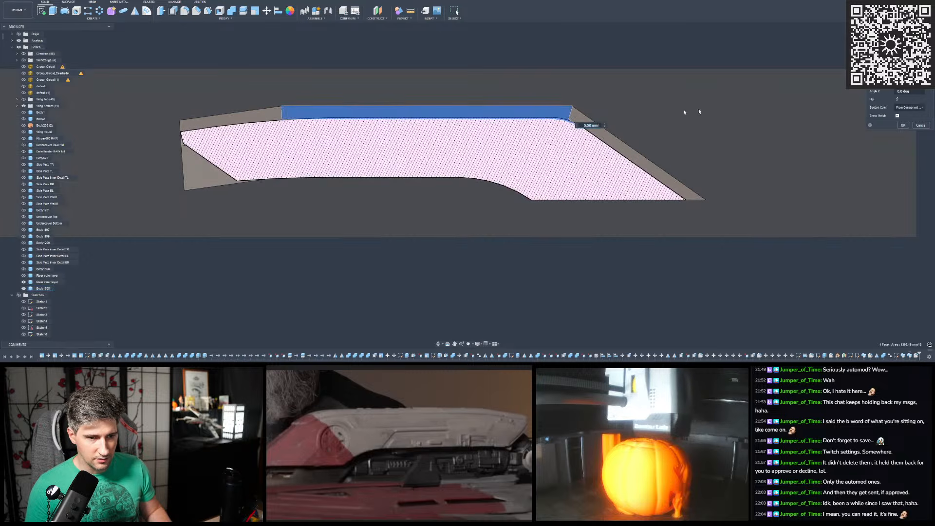
click(904, 126)
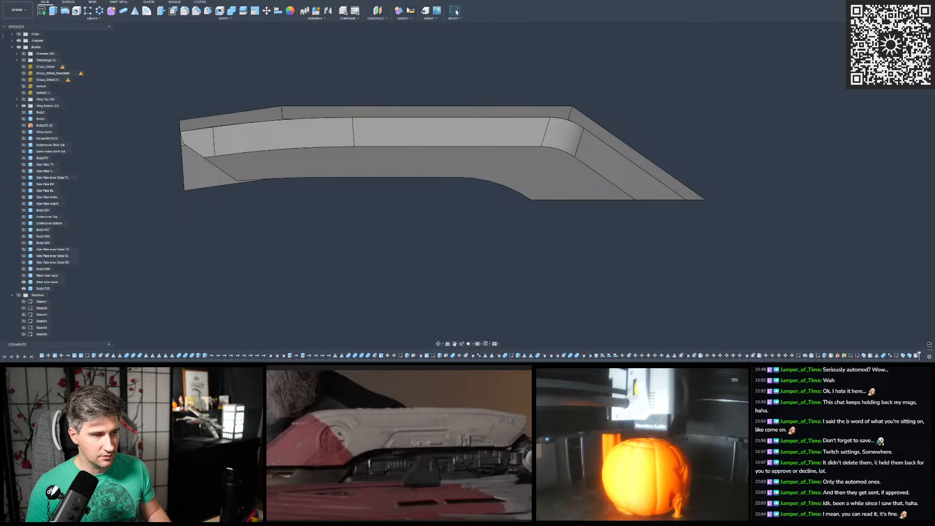
- Create a section analysis on the swept body's flat side face and check the cut at the sharp bend
click(405, 19)
click(414, 77)
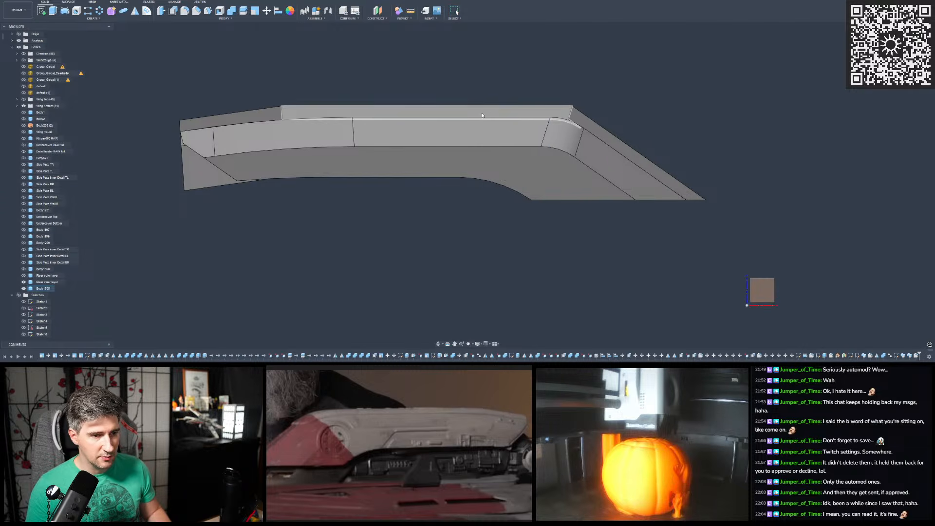
click(482, 115)
click(903, 125)
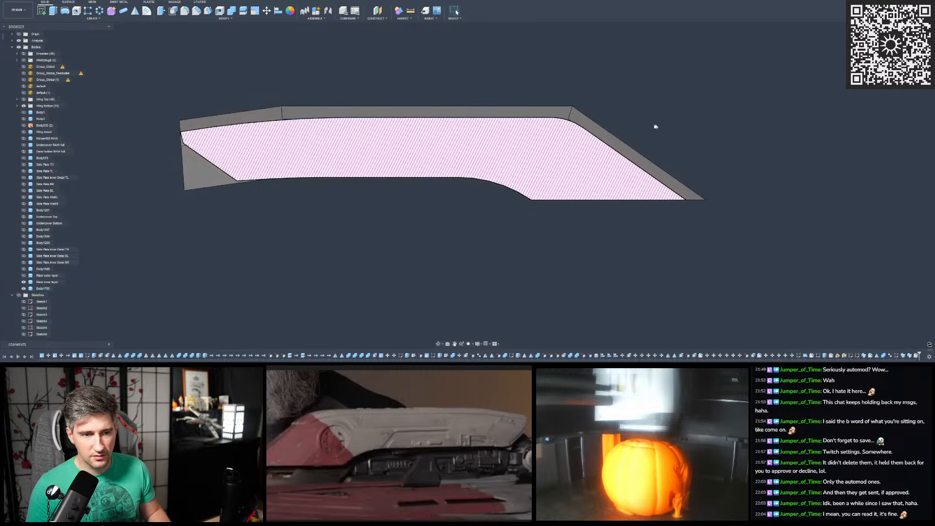
scroll(572, 126, up, 3)
scroll(573, 125, up, 4)
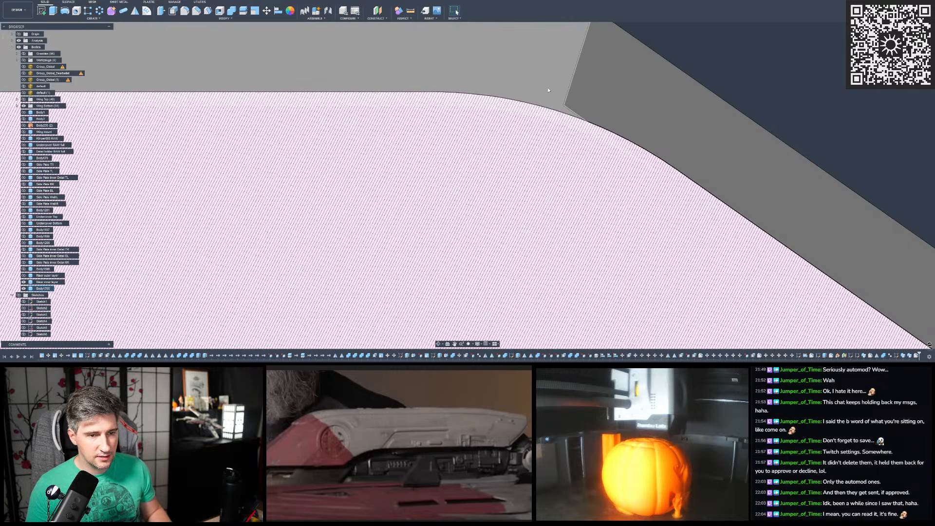
mouse_move(561, 94)
shift+middle_down()
mouse_move(523, 93)
mouse_move(556, 95)
shift+middle_up()
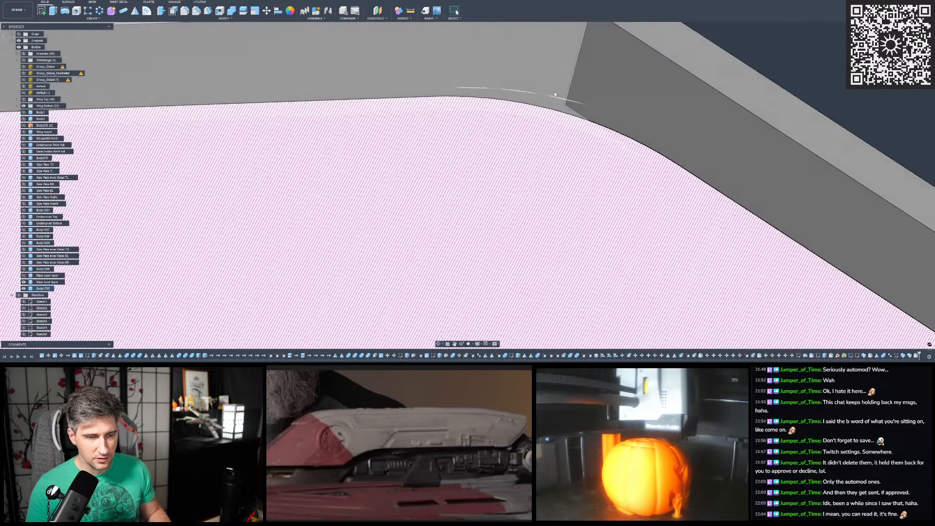
scroll(556, 95, down, 5)
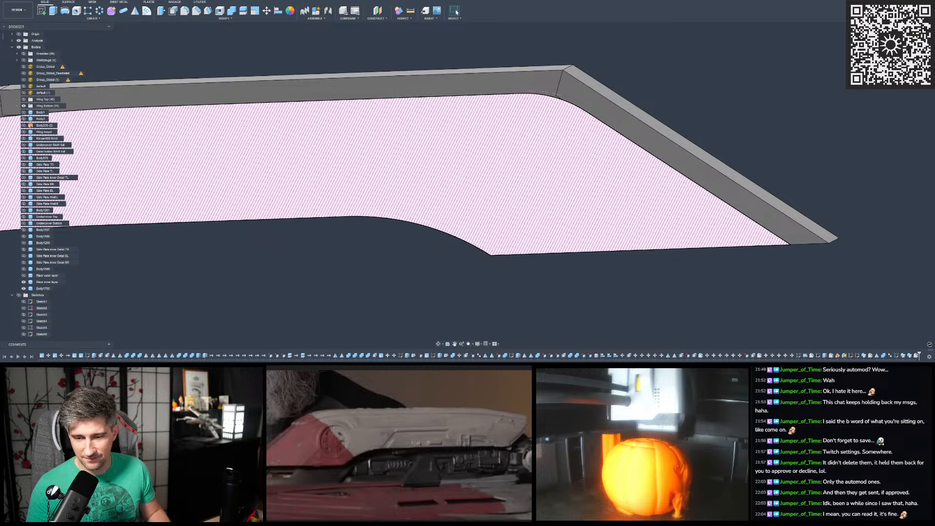
- Edit the newest section analysis and set its offset distance to -0.01 mm so it cuts through both bodies
click(901, 48)
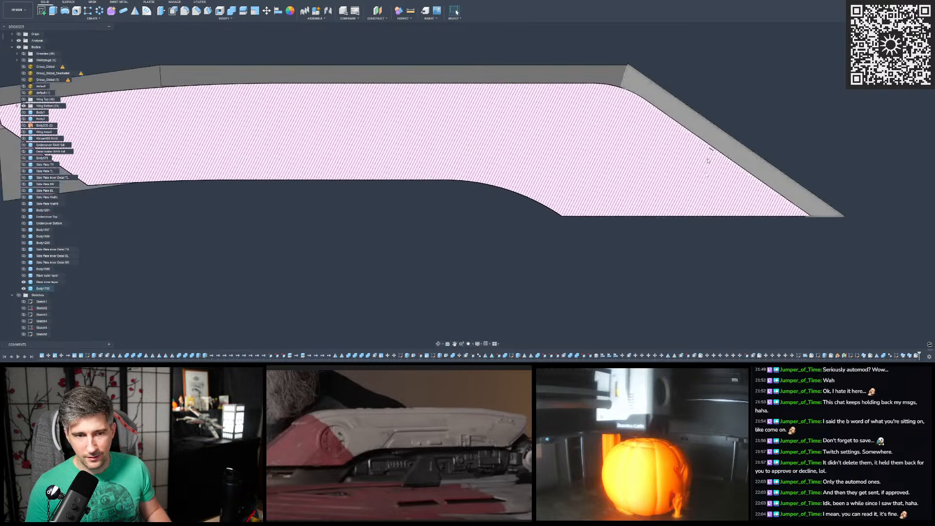
click(12, 41)
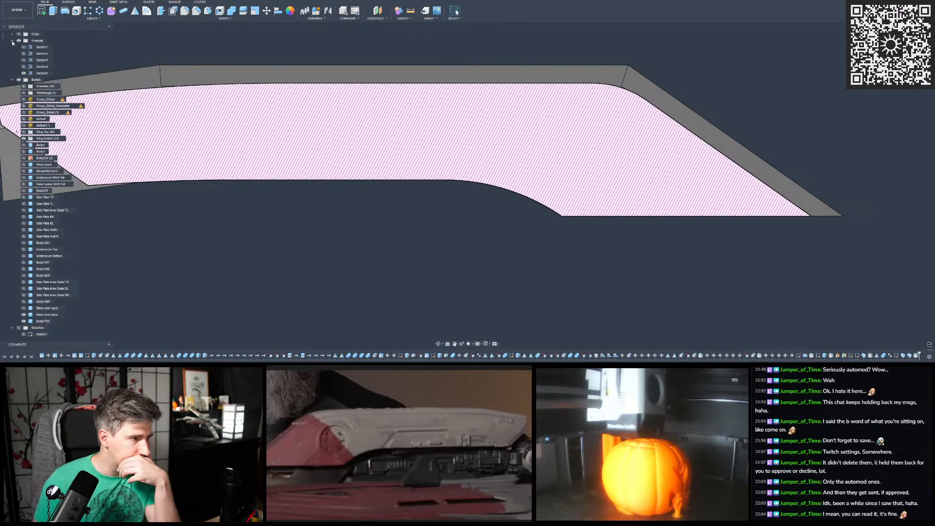
double_click(42, 73)
shift+middle_drag(497, 152, 449, 151)
scroll(454, 106, up, 3)
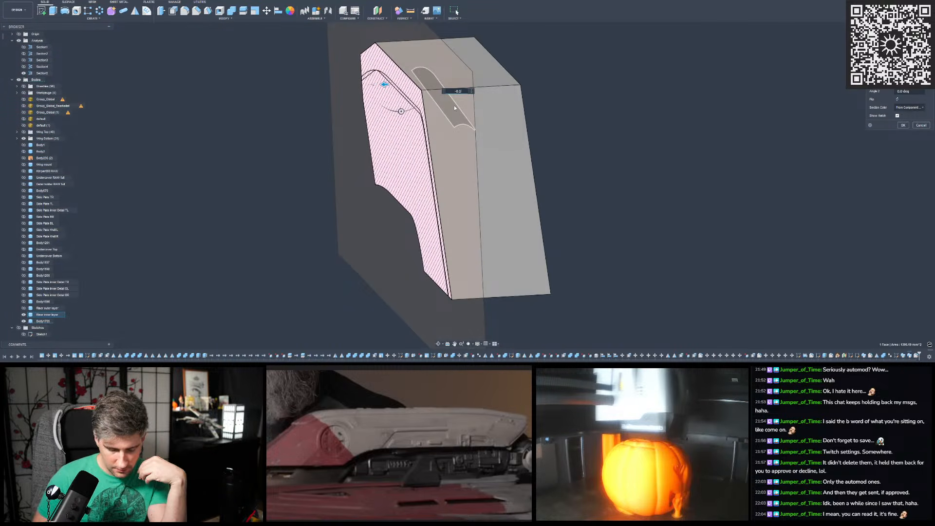
text(-0.1)
scroll(411, 108, up, 2)
shift+middle_drag(421, 94, 494, 101)
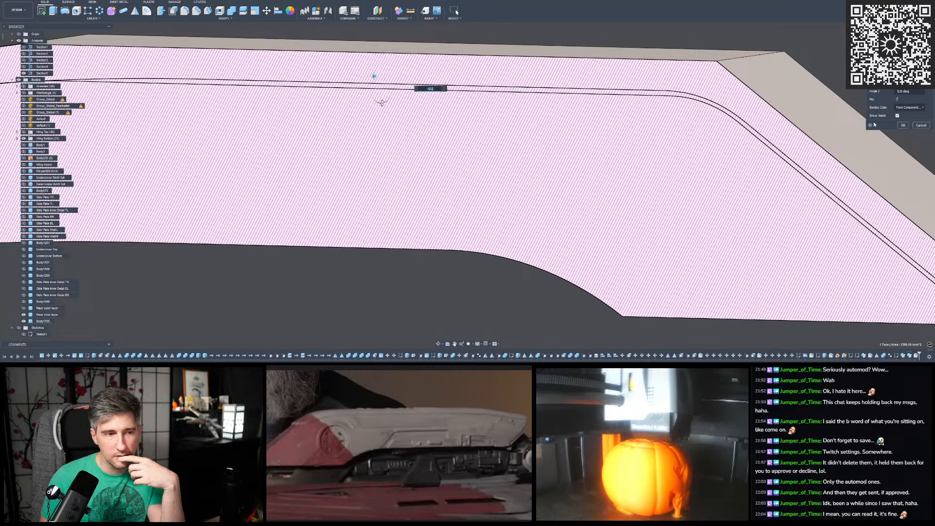
key(BackSpace)
text(01)
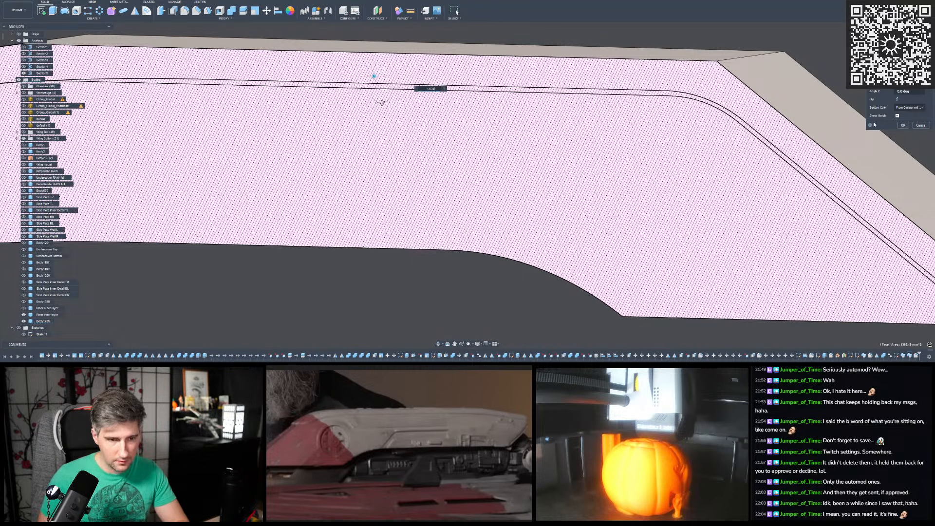
key(Return)
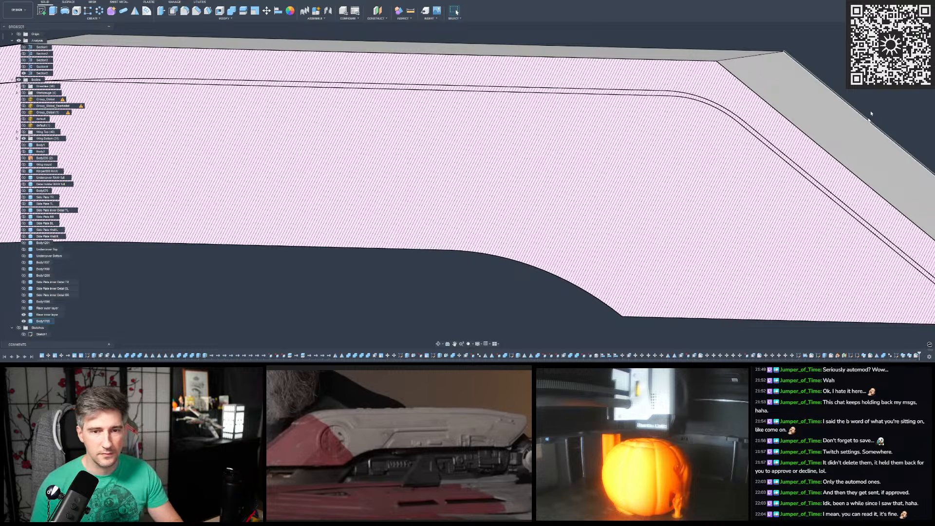
- Examine the sectioned riser straight on, comparing the swept body's curve with the inner layer's curve at the sharp and shallow bends
click(903, 46)
scroll(382, 141, down, 5)
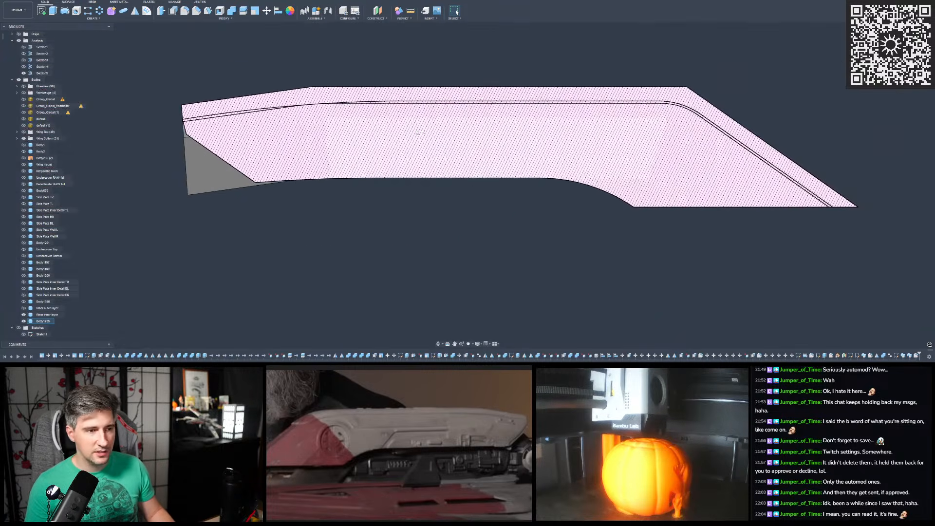
scroll(619, 105, up, 4)
scroll(506, 125, down, 3)
scroll(445, 134, up, 2)
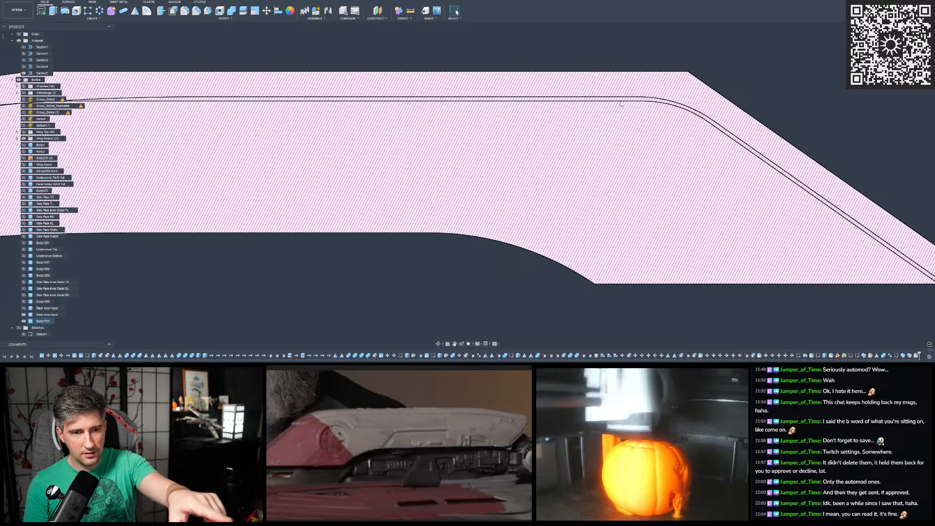
scroll(468, 126, down, 3)
scroll(506, 103, up, 4)
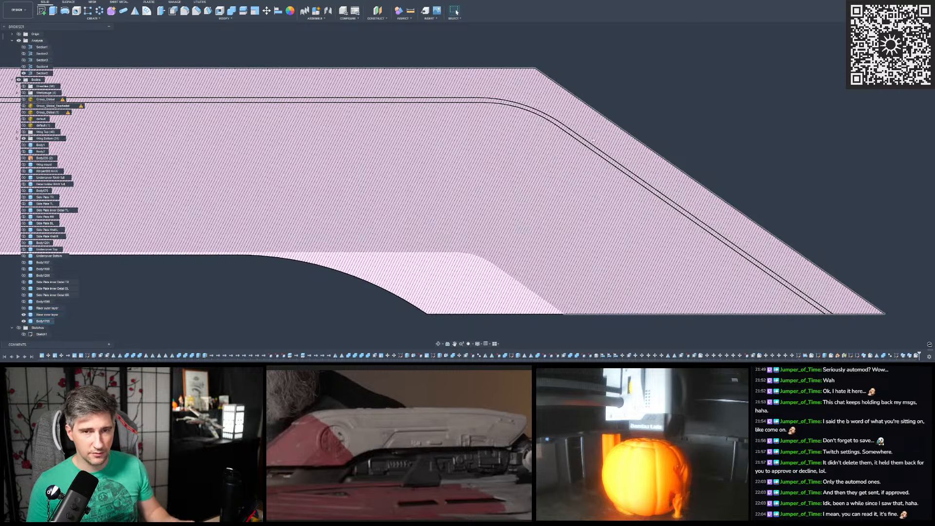
scroll(799, 113, down, 3)
scroll(799, 112, down, 1)
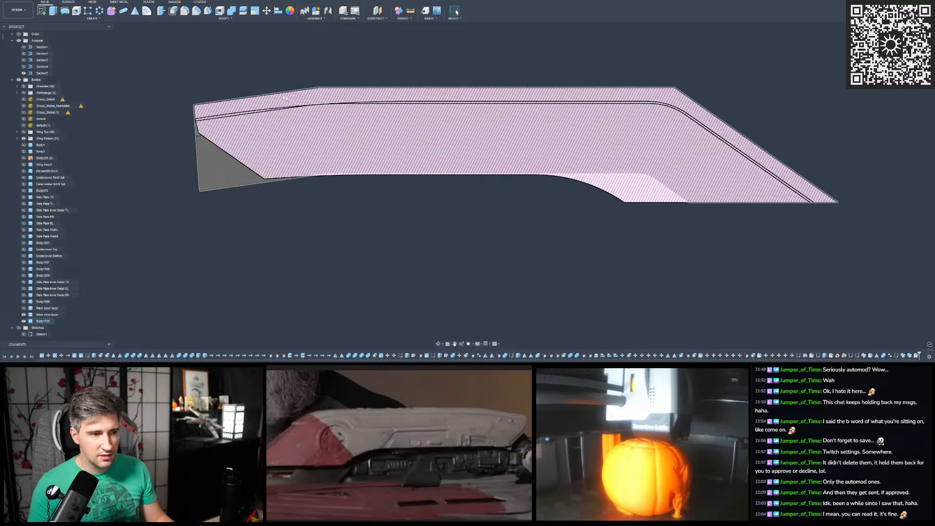
scroll(273, 94, up, 3)
scroll(399, 121, up, 1)
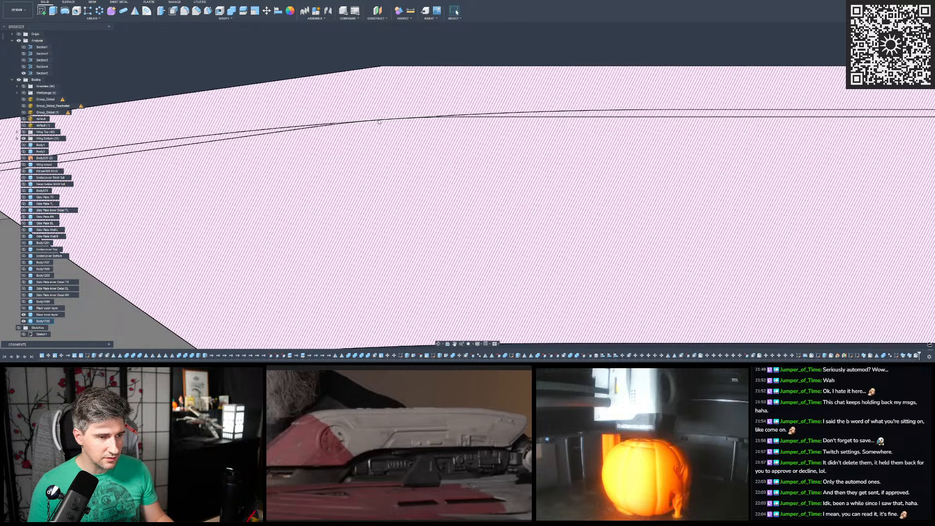
scroll(389, 122, down, 5)
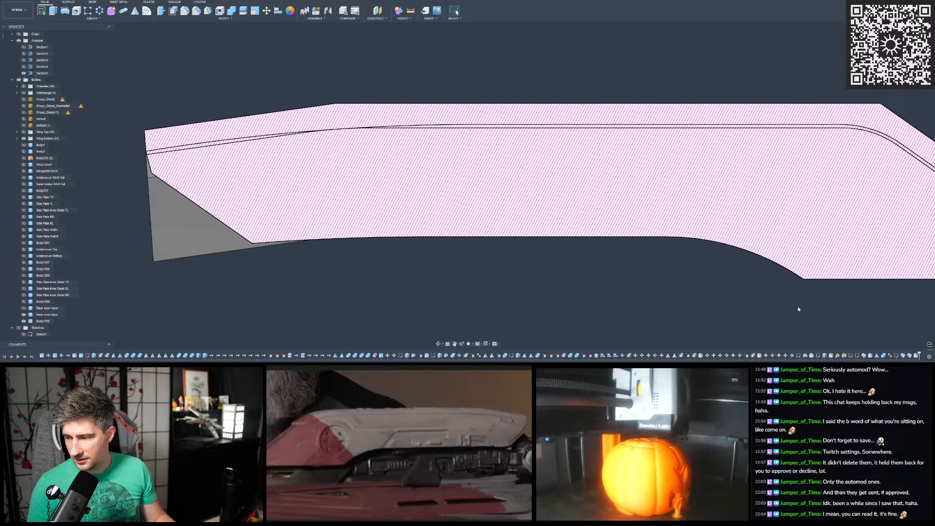
scroll(641, 265, down, 3)
scroll(617, 205, up, 2)
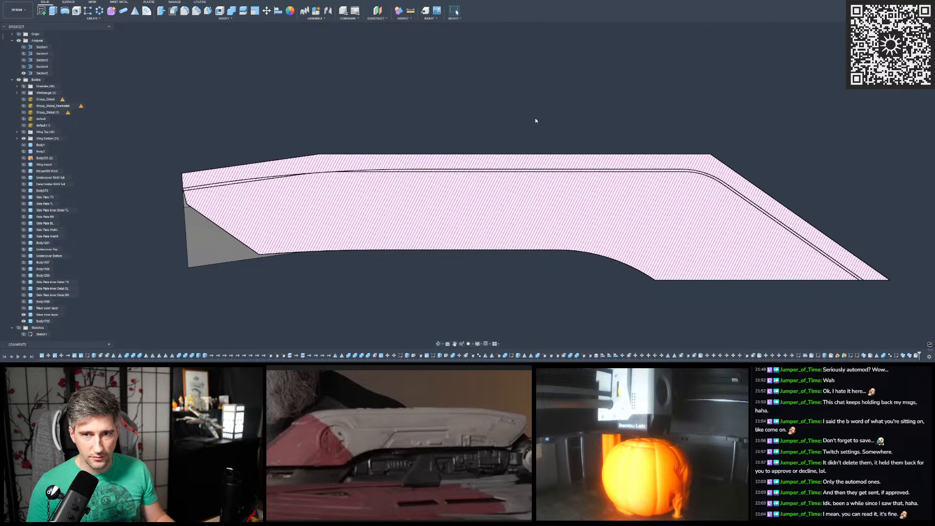
- Reopen the swept body's fillet feature and fine-tune the sharp bend's radius against the inner layer's section curve
scroll(577, 150, up, 1)
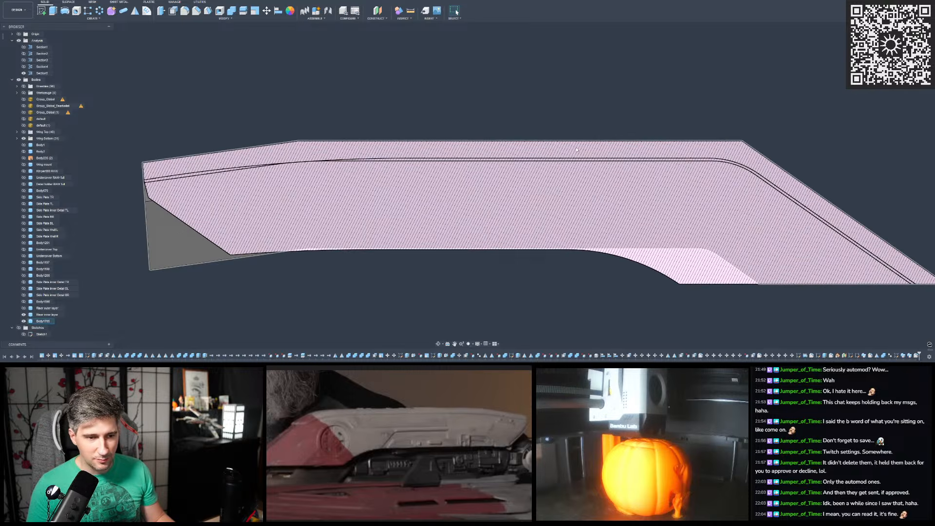
double_click(916, 356)
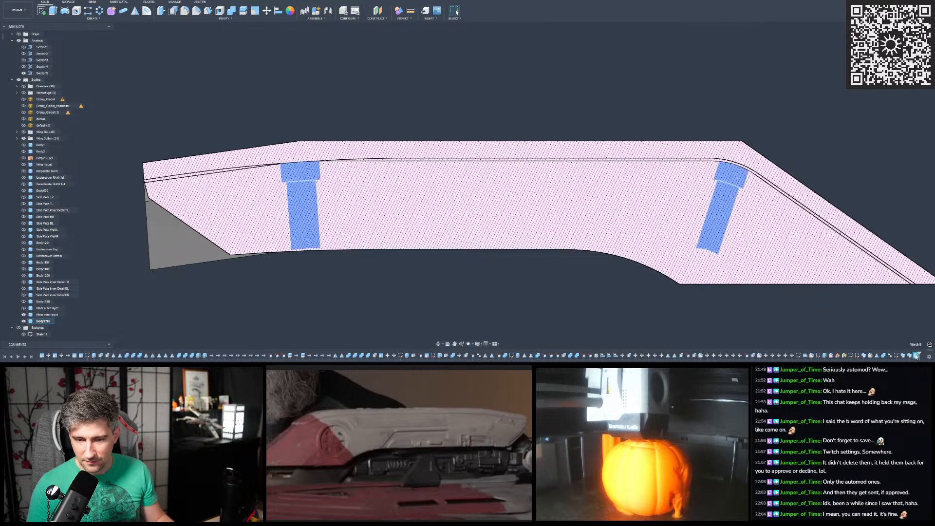
scroll(477, 144, down, 2)
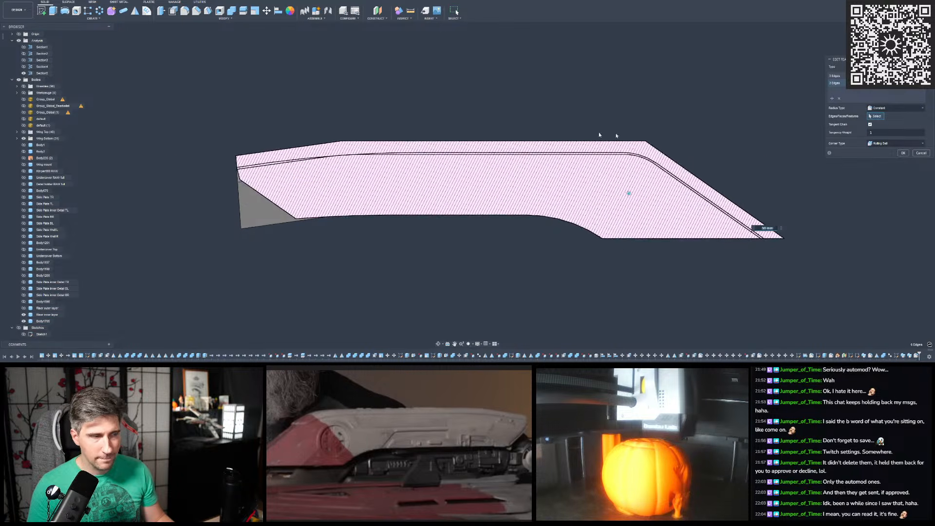
scroll(650, 153, up, 4)
scroll(579, 259, up, 3)
drag(557, 255, 557, 255)
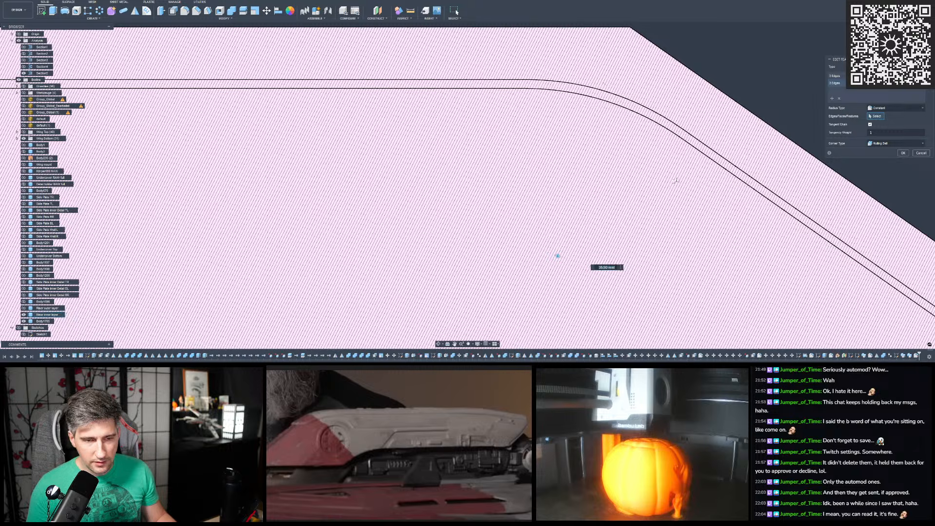
- Remove the shallow bend's edge selection set from the swept body's fillet feature
click(838, 77)
scroll(753, 176, down, 7)
scroll(458, 142, up, 8)
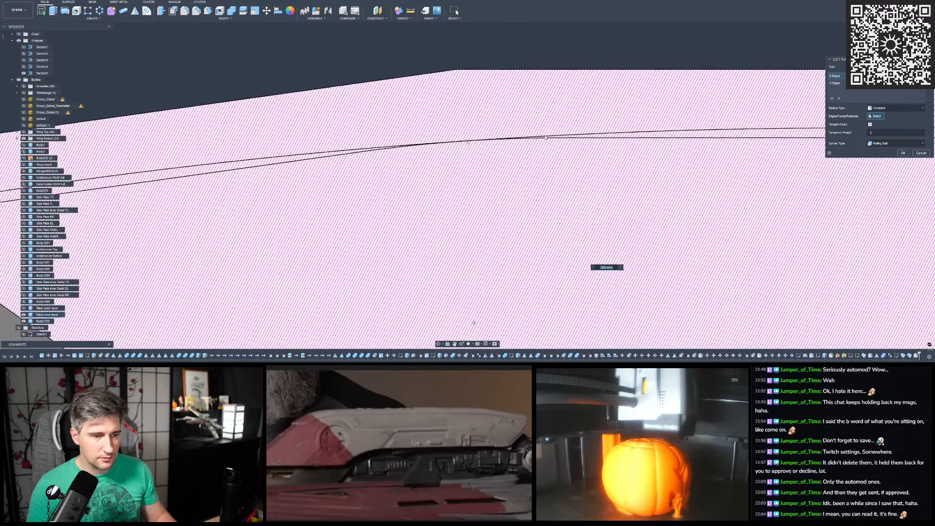
scroll(546, 138, down, 3)
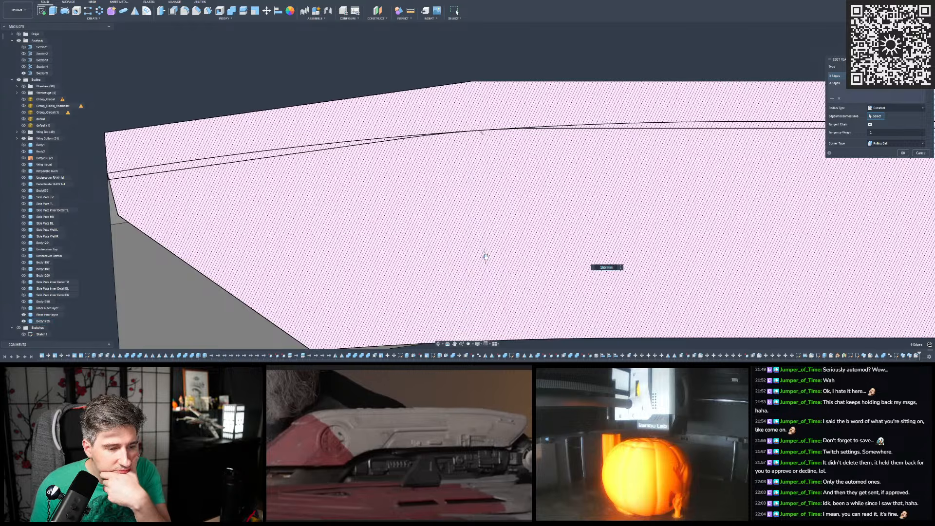
drag(485, 256, 485, 277)
scroll(451, 163, down, 4)
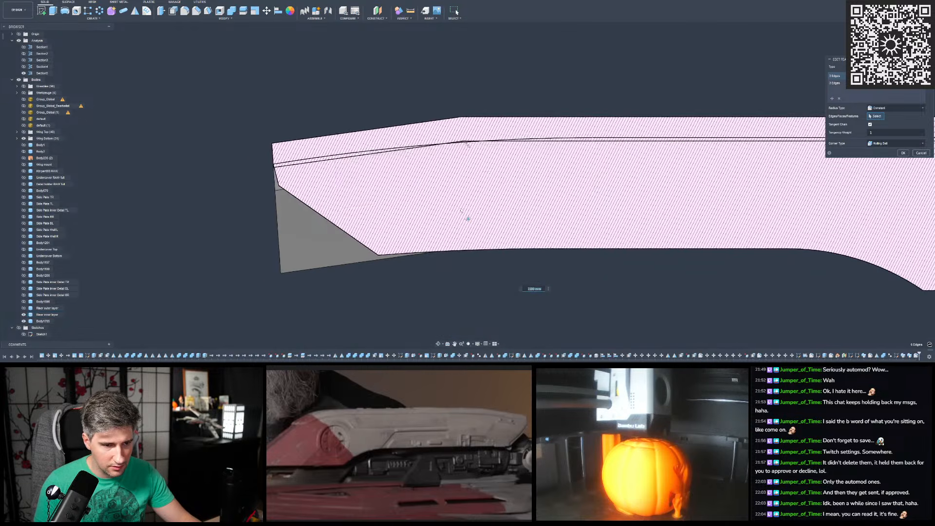
scroll(464, 210, up, 2)
drag(471, 221, 460, 137)
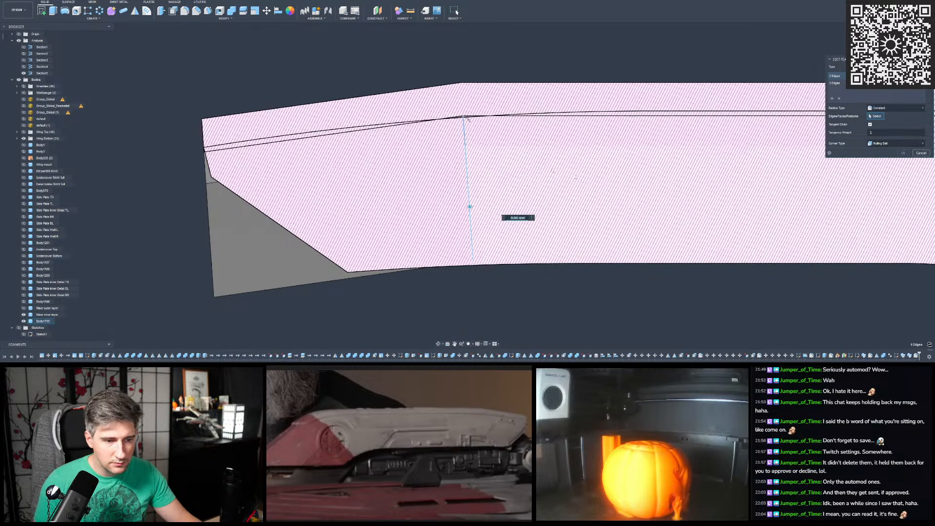
shift+middle_drag(636, 183, 653, 183)
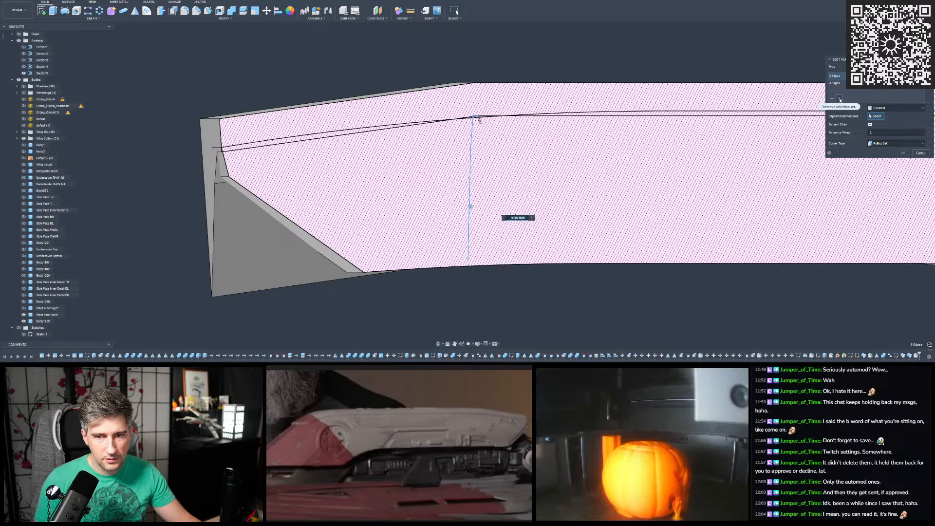
click(839, 100)
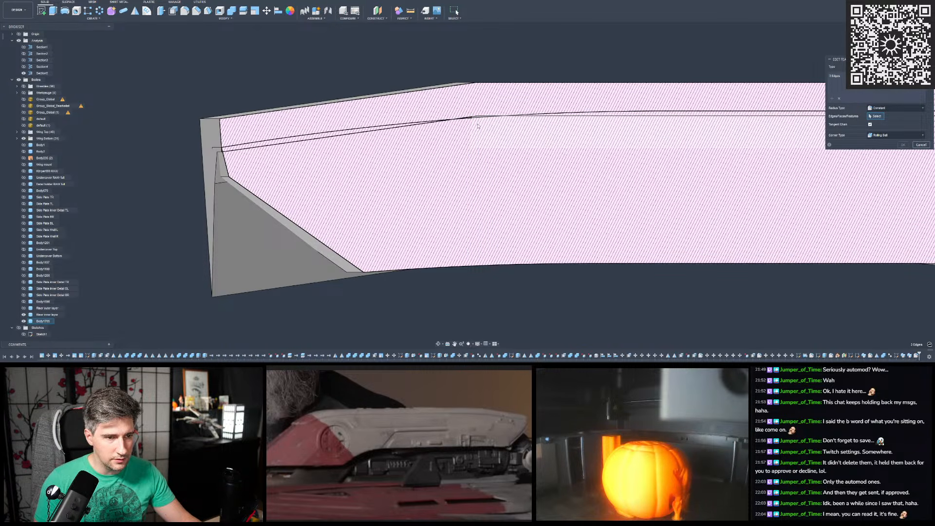
- Reselect the swept body's two edges at the shallow bend as a new selection set in the fillet
click(470, 239)
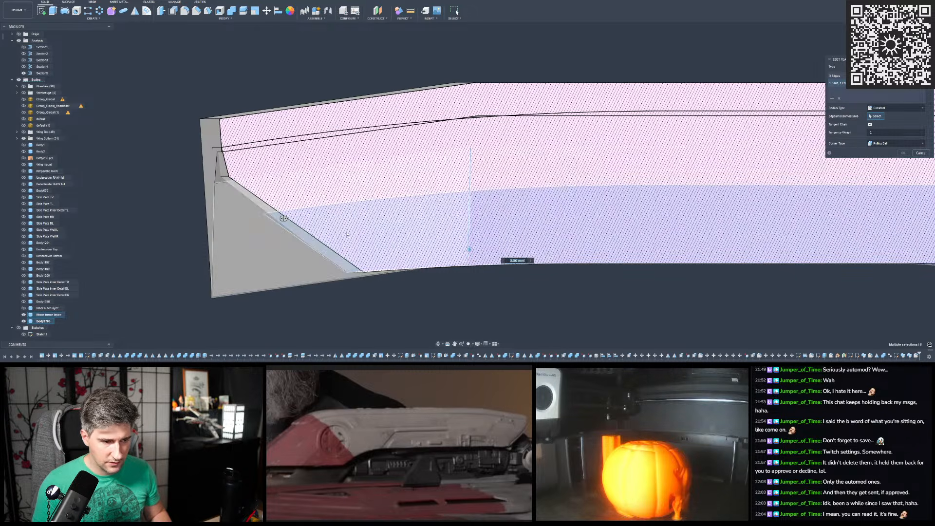
click(840, 99)
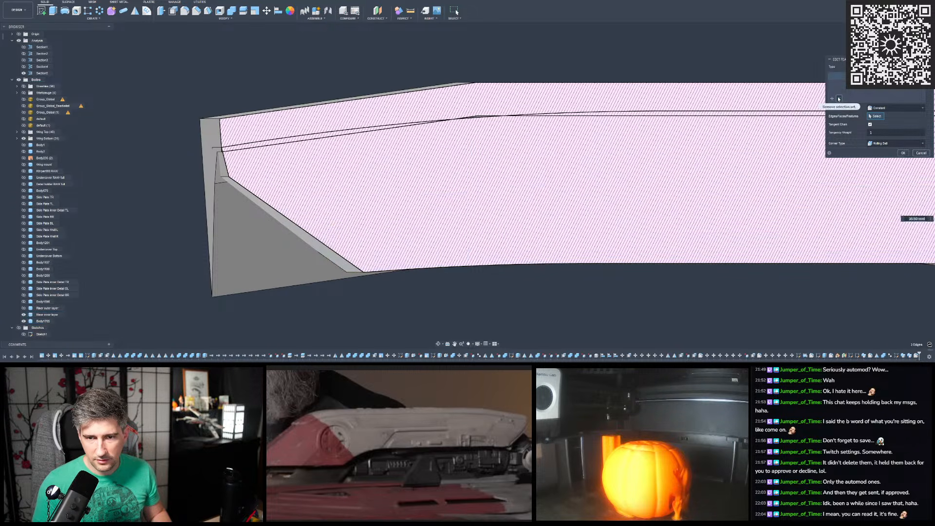
click(469, 217)
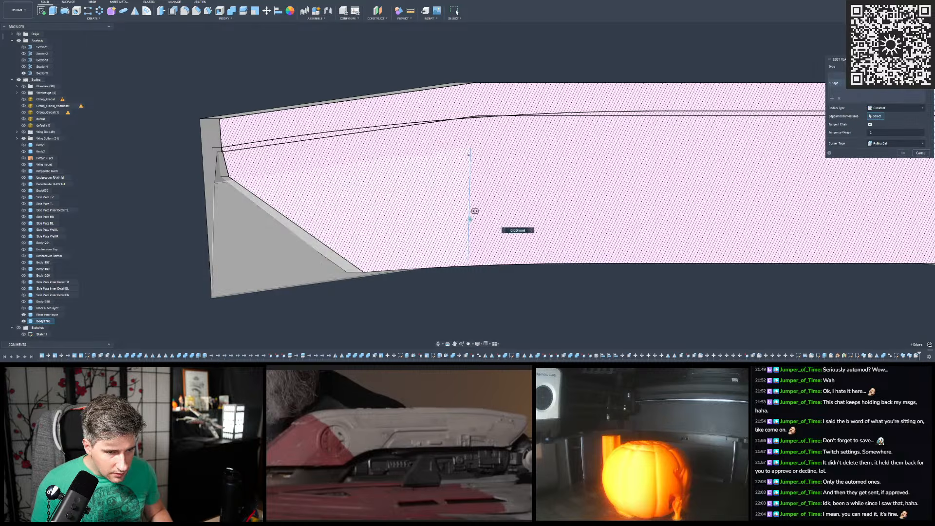
scroll(475, 107, up, 5)
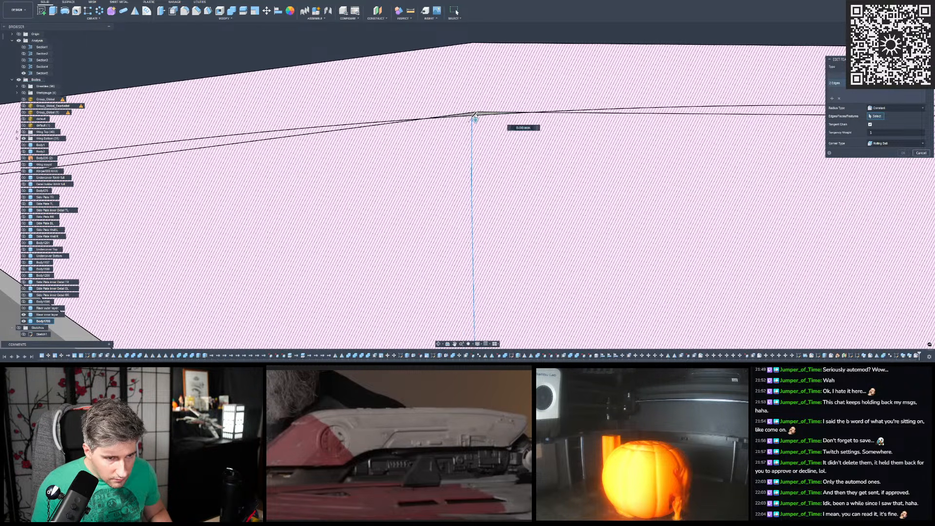
scroll(475, 115, down, 5)
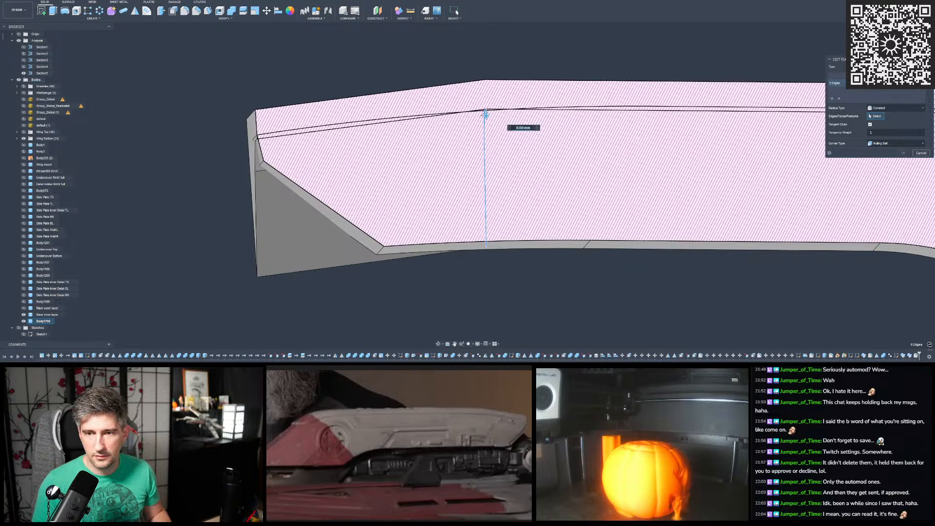
- Increase the shallow bend's fillet radius until the swept body's curve runs parallel to the inner layer's section curve
click(906, 47)
scroll(451, 150, up, 3)
drag(460, 147, 461, 155)
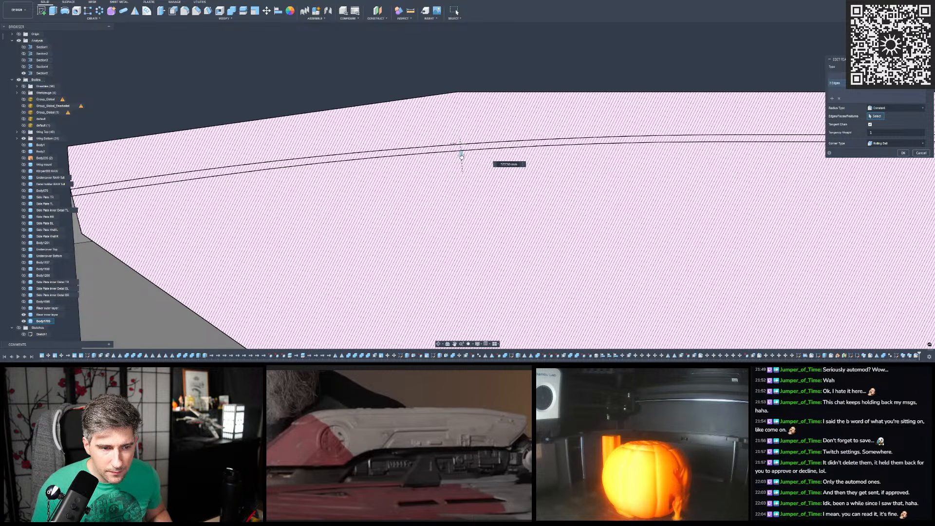
drag(462, 156, 462, 157)
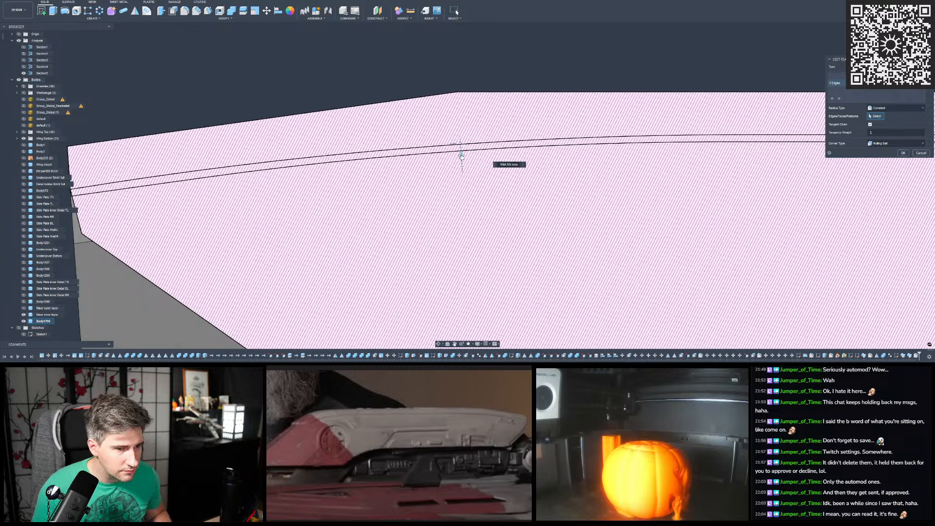
scroll(553, 153, down, 3)
scroll(487, 155, up, 7)
scroll(522, 153, down, 3)
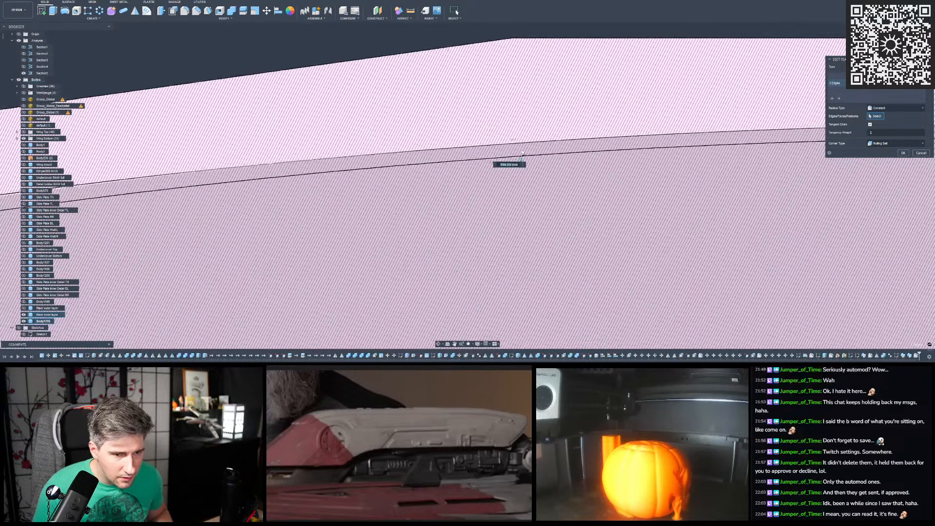
scroll(511, 152, down, 4)
scroll(455, 151, up, 2)
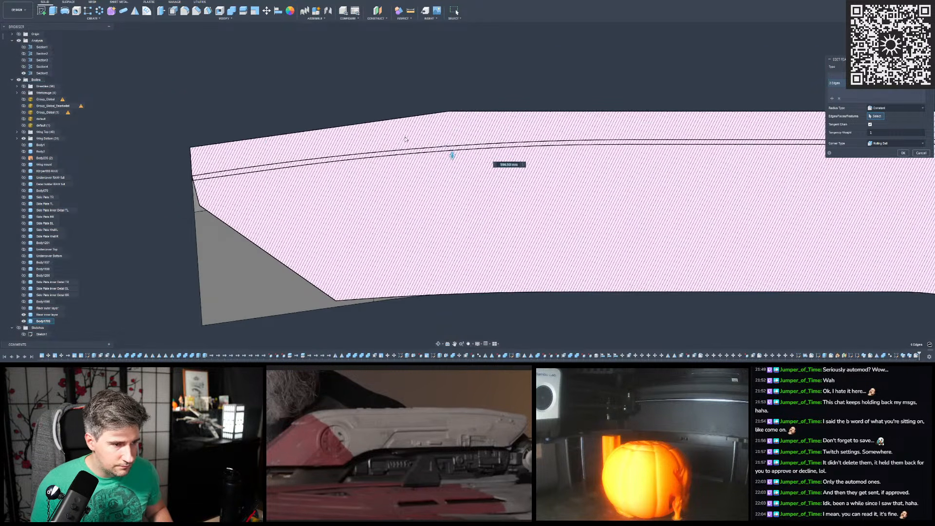
scroll(478, 159, up, 4)
drag(519, 182, 519, 182)
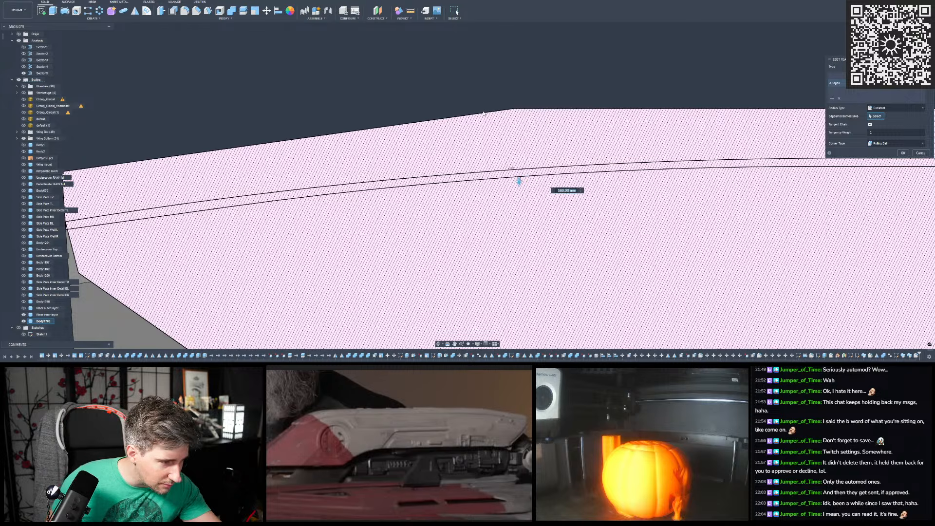
- Compare the spacing between the two section curves along the shallow bend, from the end face to the straight run
scroll(577, 87, down, 4)
scroll(414, 120, up, 2)
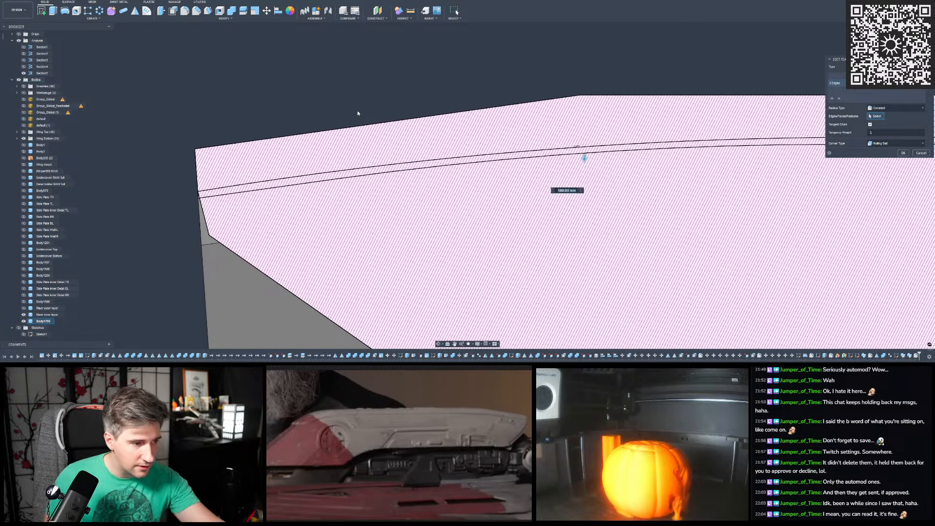
scroll(357, 113, down, 2)
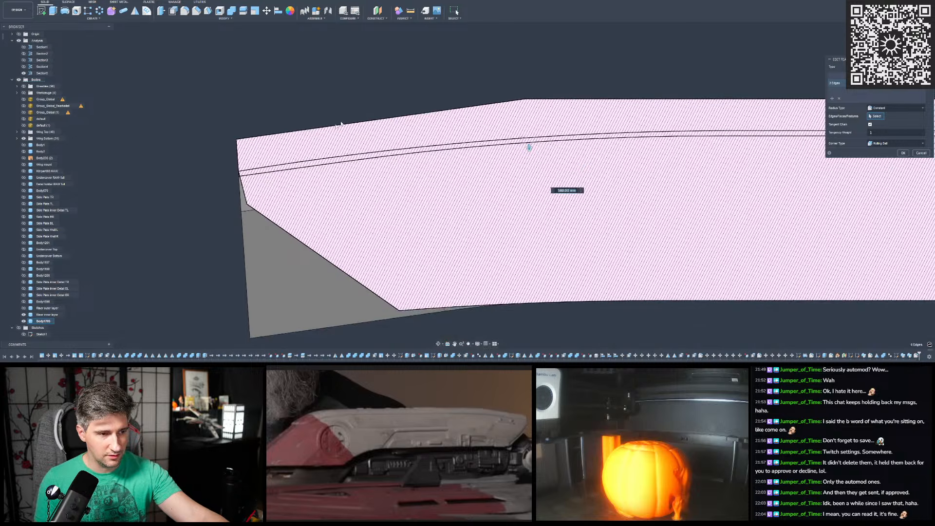
scroll(308, 150, up, 3)
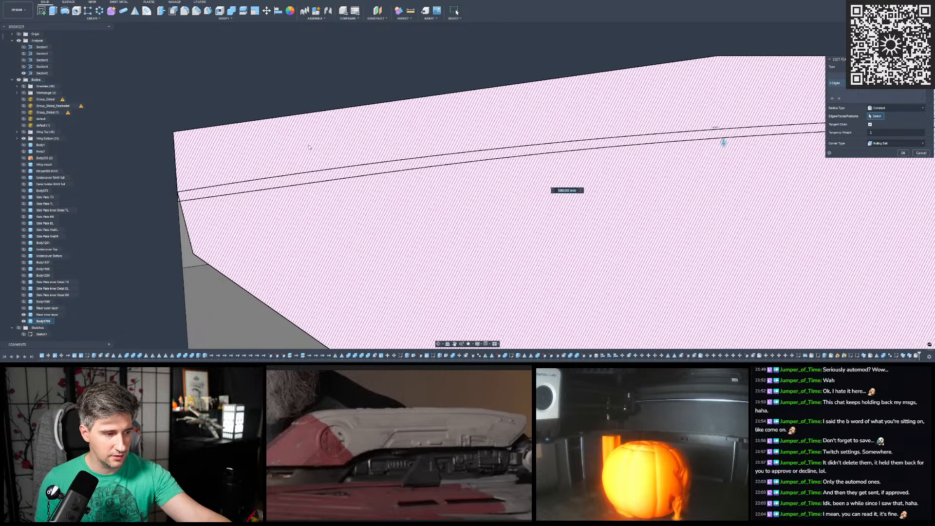
scroll(309, 146, up, 1)
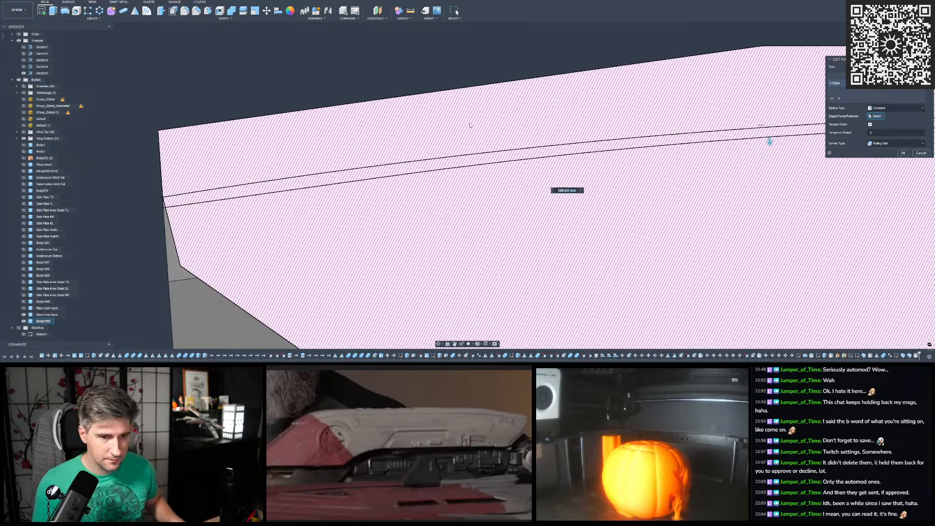
middle_drag(512, 101, 100, 98)
middle_drag(539, 104, 432, 109)
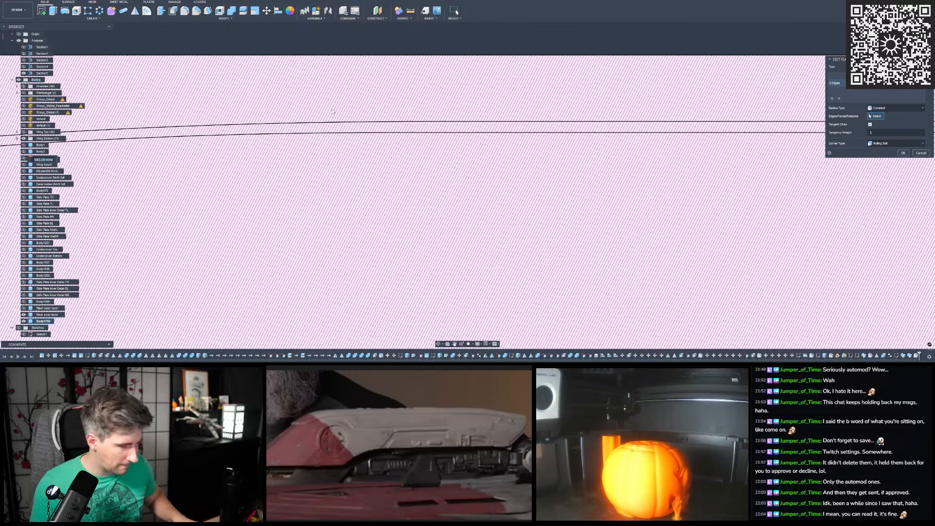
scroll(366, 104, down, 3)
middle_drag(363, 104, 509, 94)
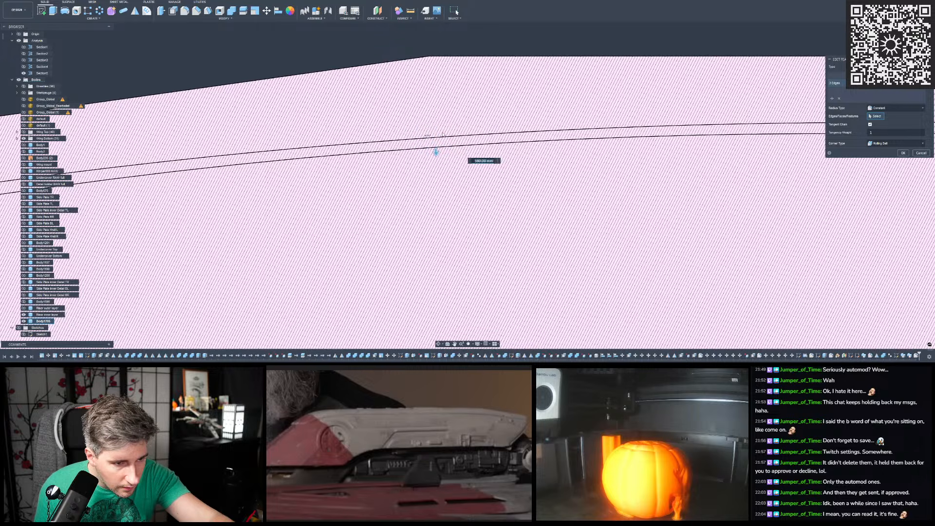
- Enlarge the shallow bend's radius slightly more and apply the edited fillet
drag(436, 152, 435, 153)
scroll(402, 125, down, 5)
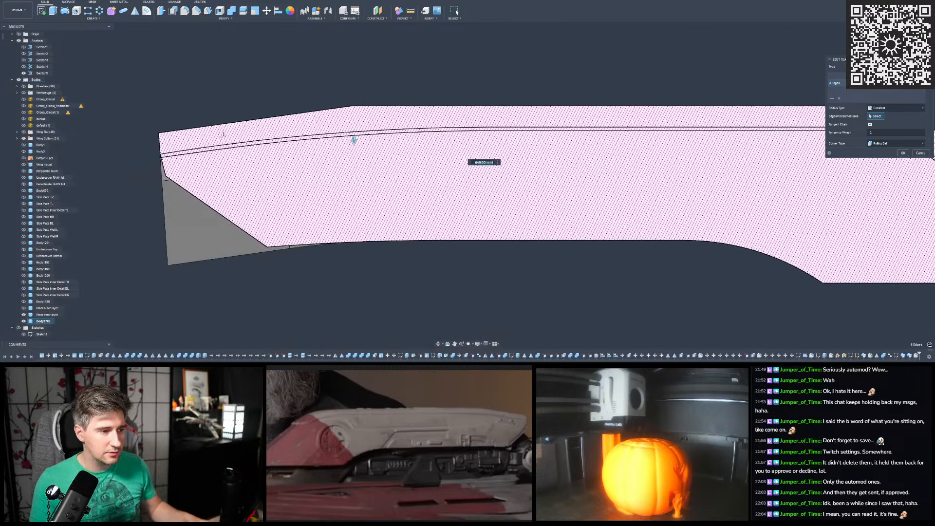
scroll(195, 139, down, 7)
scroll(244, 139, up, 3)
scroll(374, 105, up, 2)
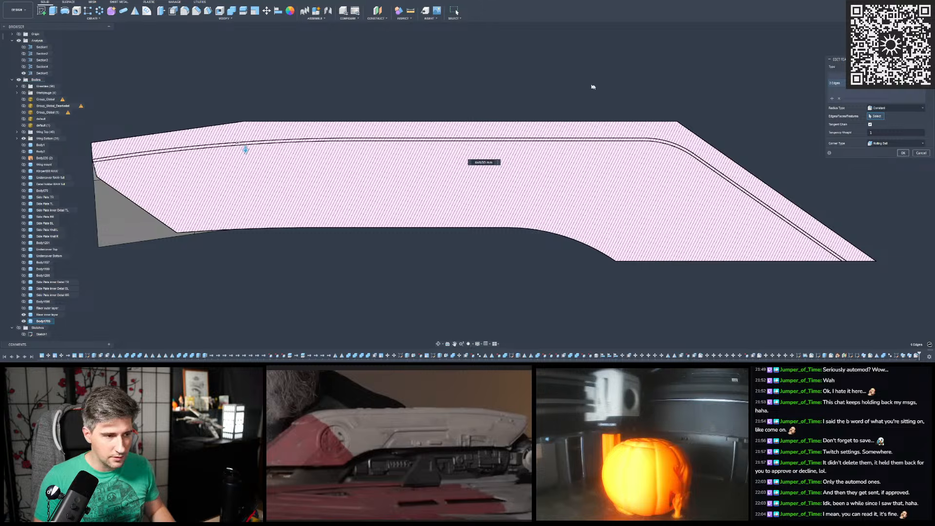
key(Return)
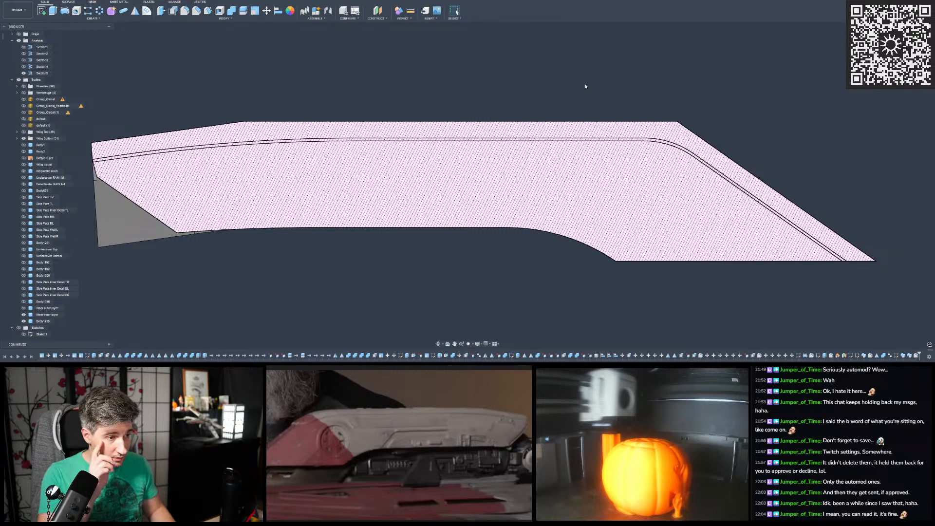
- Check the gap between the curves at the sharp bend and hide the newest section analysis
scroll(590, 98, up, 5)
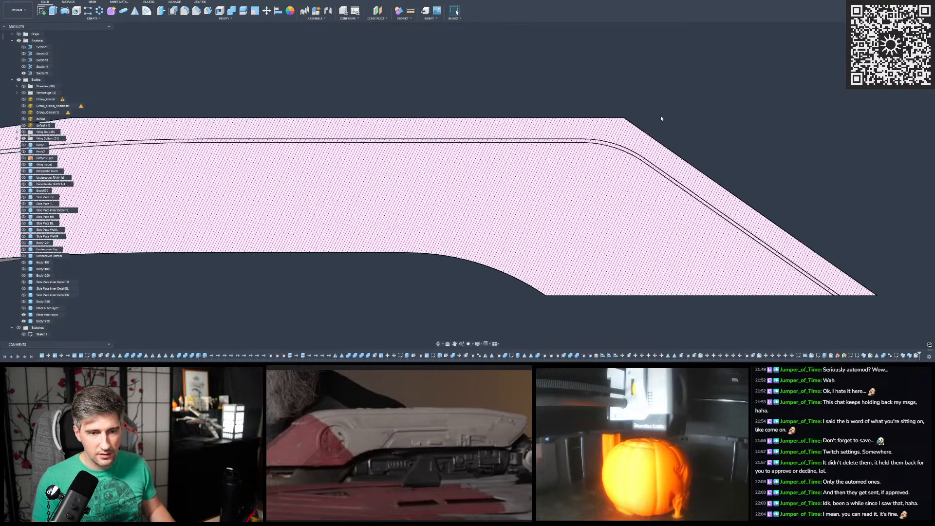
scroll(596, 107, up, 2)
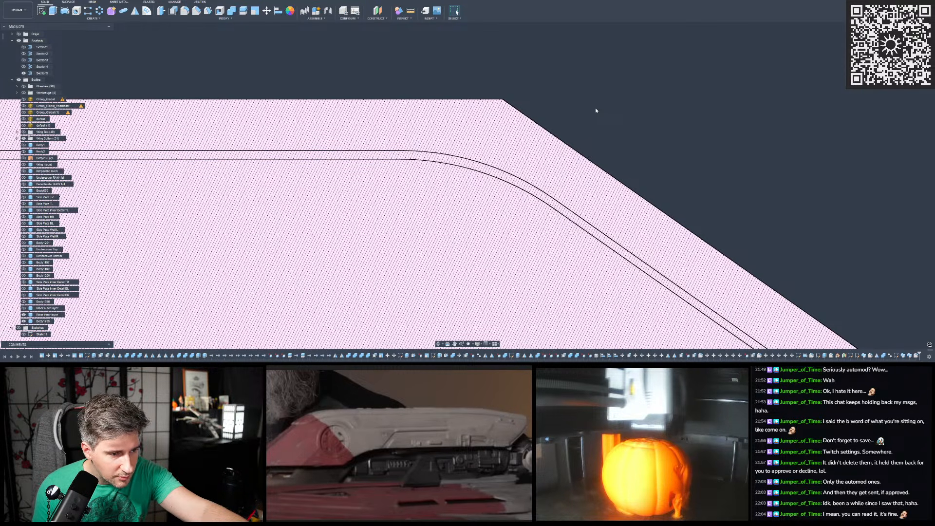
scroll(593, 112, up, 2)
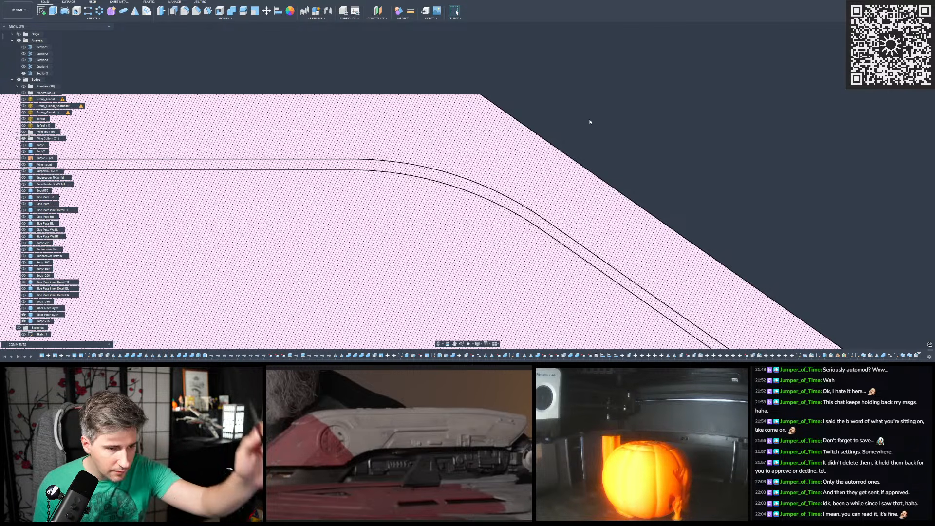
scroll(589, 122, down, 6)
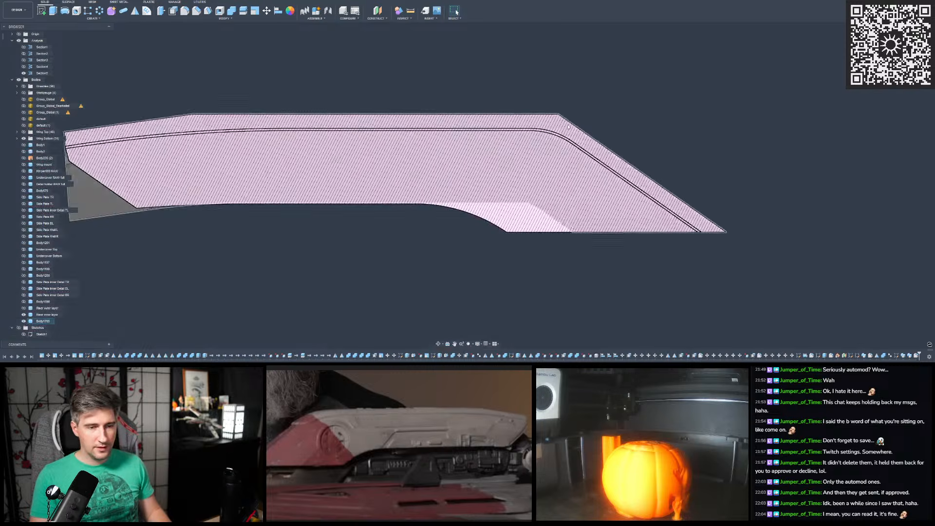
mouse_move(512, 138)
shift+middle_down()
mouse_move(497, 167)
mouse_move(502, 181)
mouse_move(492, 167)
mouse_move(510, 173)
mouse_move(461, 177)
mouse_move(478, 188)
mouse_move(471, 181)
mouse_move(603, 191)
mouse_move(594, 176)
mouse_move(571, 183)
mouse_move(483, 119)
shift+middle_up()
click(24, 74)
- Mirror the swept body across the origin's upright centre plane as a new body
shift+middle_drag(298, 75, 395, 148)
click(135, 11)
click(394, 147)
click(323, 209)
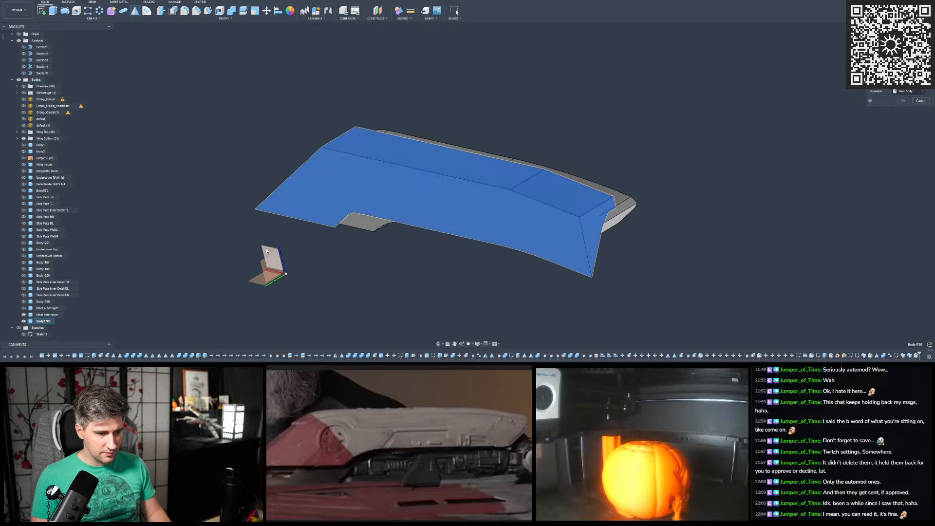
click(906, 91)
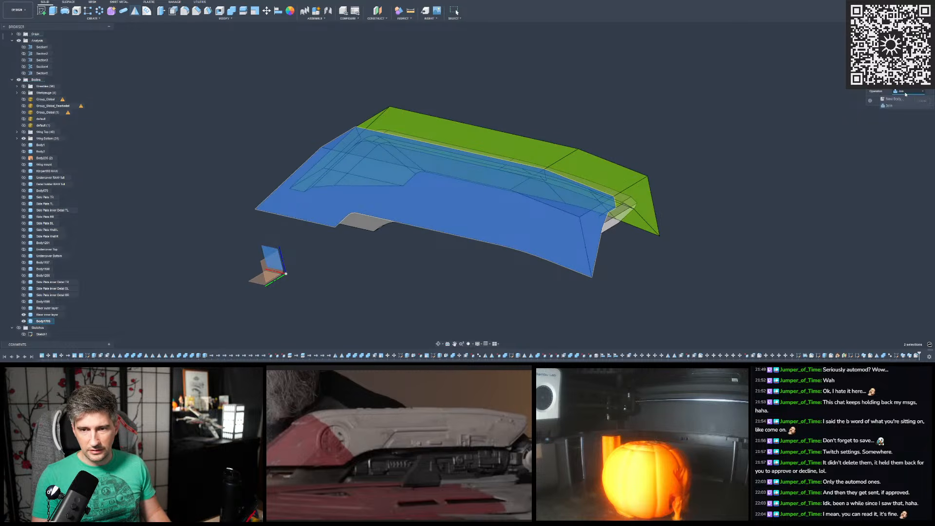
click(899, 99)
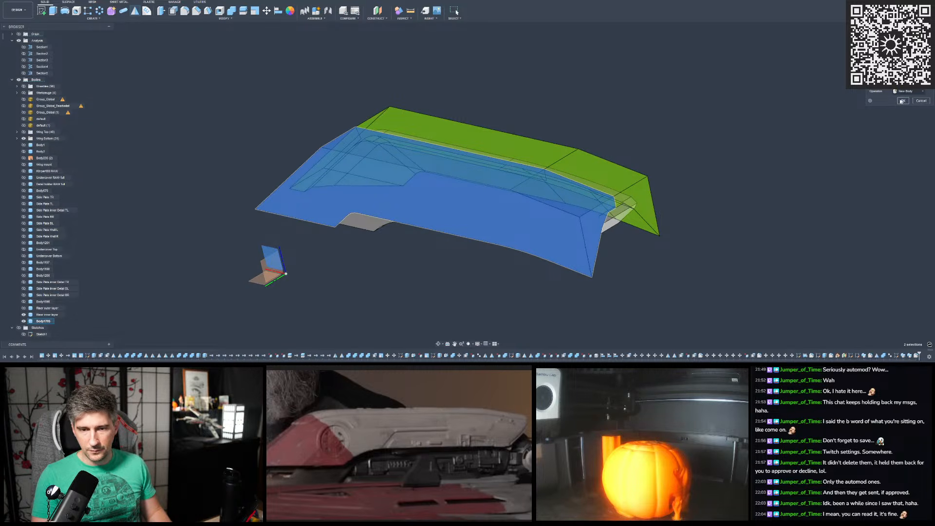
key(Return)
- Cut the swept body and its mirrored copy from the riser's inner layer with Combine, without keeping the tool bodies
shift+middle_drag(268, 112, 374, 89)
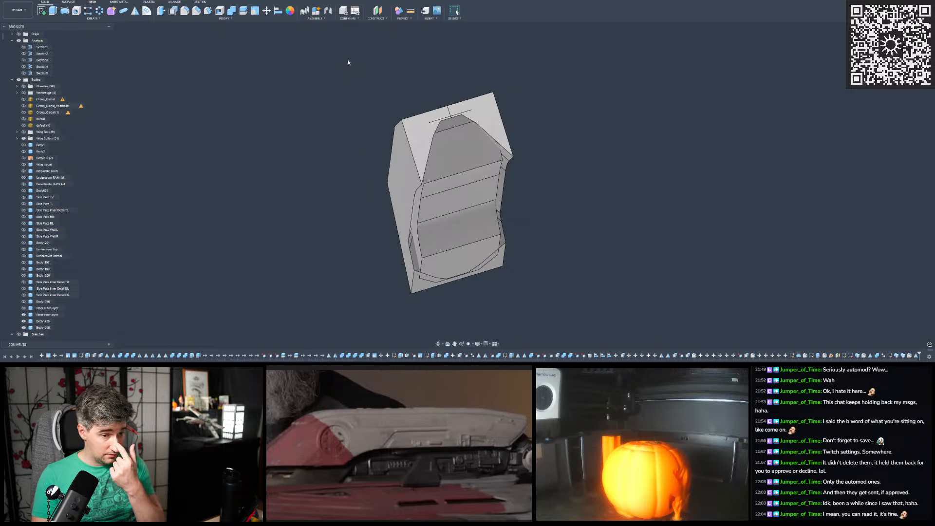
click(232, 13)
click(454, 195)
click(414, 136)
click(492, 108)
shift+middle_drag(492, 108, 599, 142)
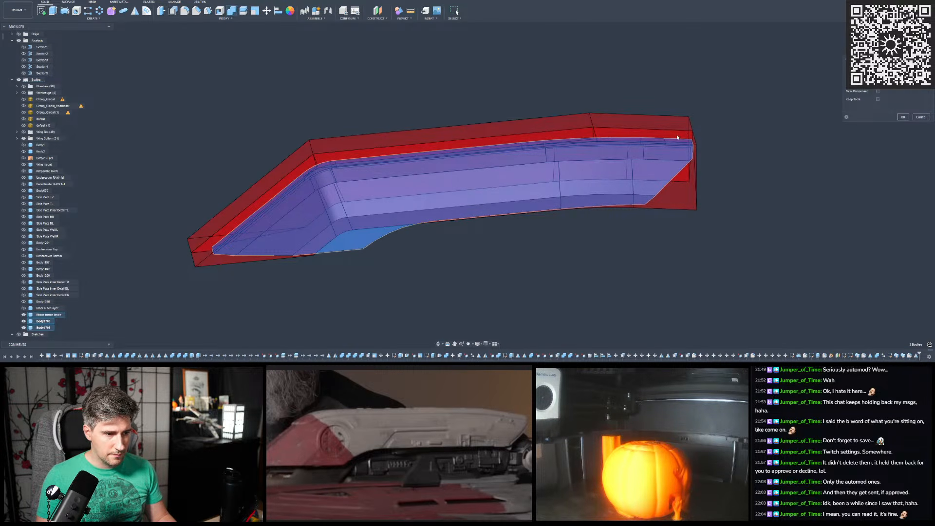
key(Return)
scroll(378, 196, up, 3)
mouse_move(378, 196)
shift+middle_down()
mouse_move(389, 154)
mouse_move(409, 145)
mouse_move(421, 166)
mouse_move(380, 198)
shift+middle_up()
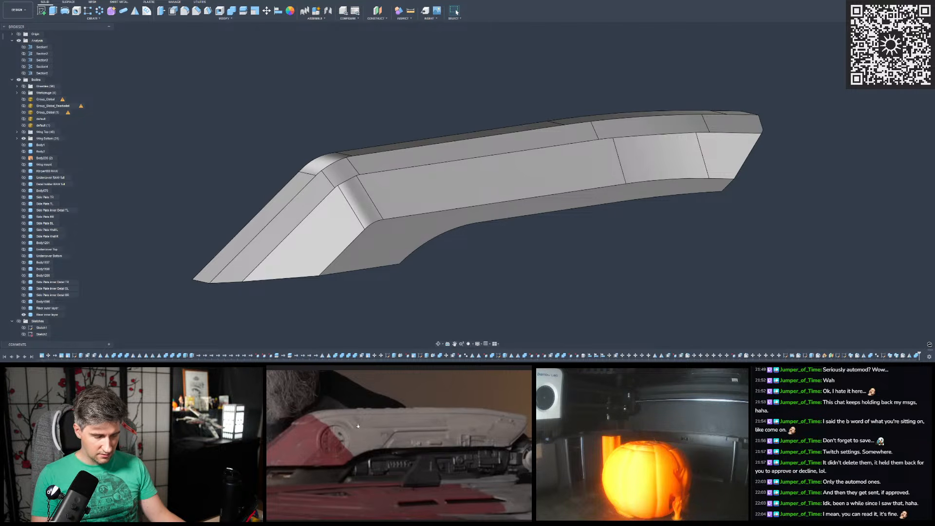
- Show the riser's outer layer together with the finished inner layer
mouse_move(409, 273)
shift+middle_down()
mouse_move(419, 209)
mouse_move(376, 246)
shift+middle_up()
shift+middle_drag(465, 268, 505, 263)
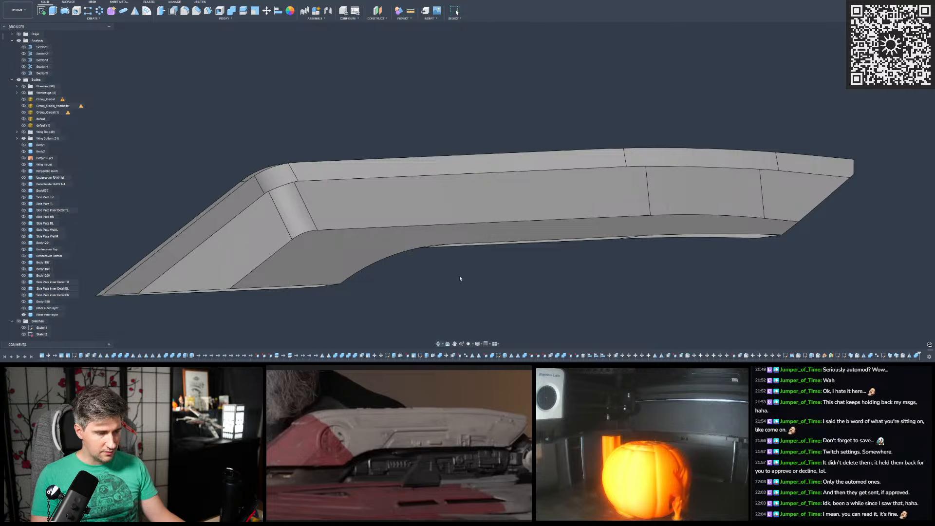
shift+middle_drag(394, 234, 395, 239)
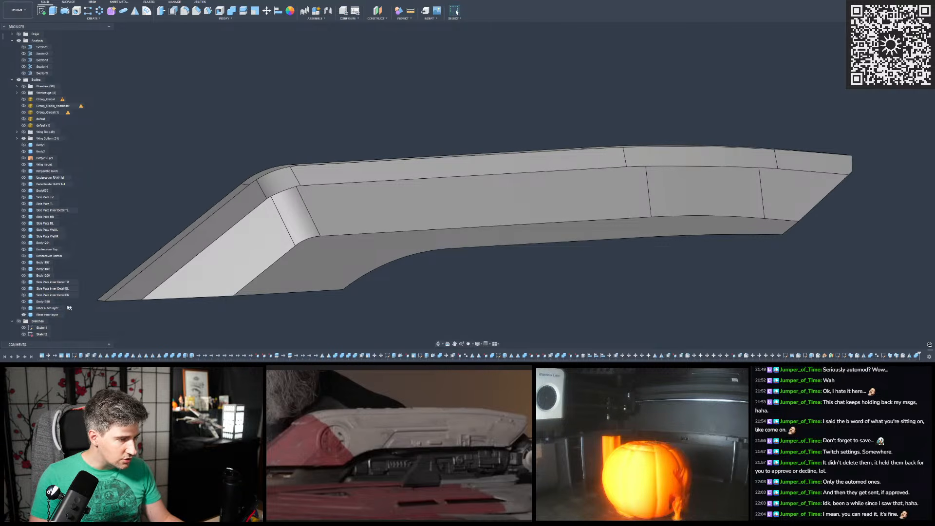
click(24, 308)
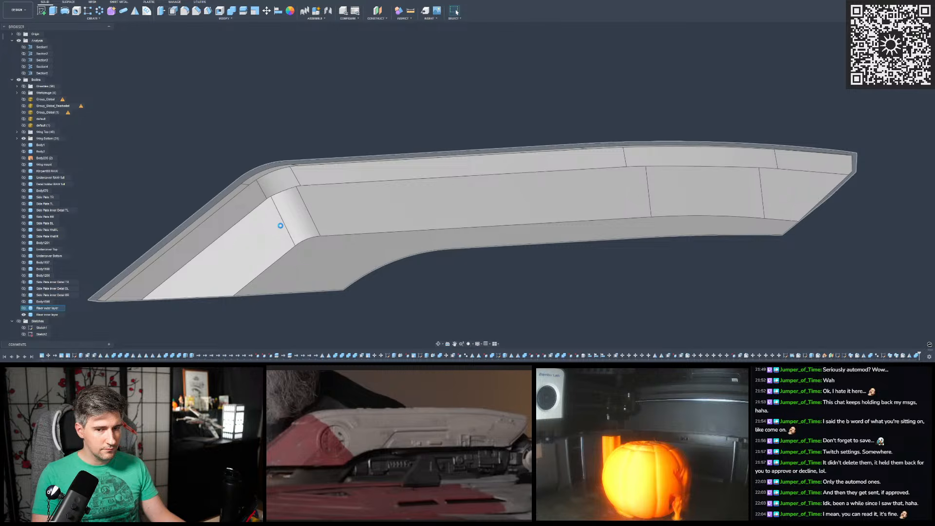
mouse_move(280, 226)
shift+middle_down()
mouse_move(425, 194)
mouse_move(341, 160)
mouse_move(262, 63)
shift+middle_up()
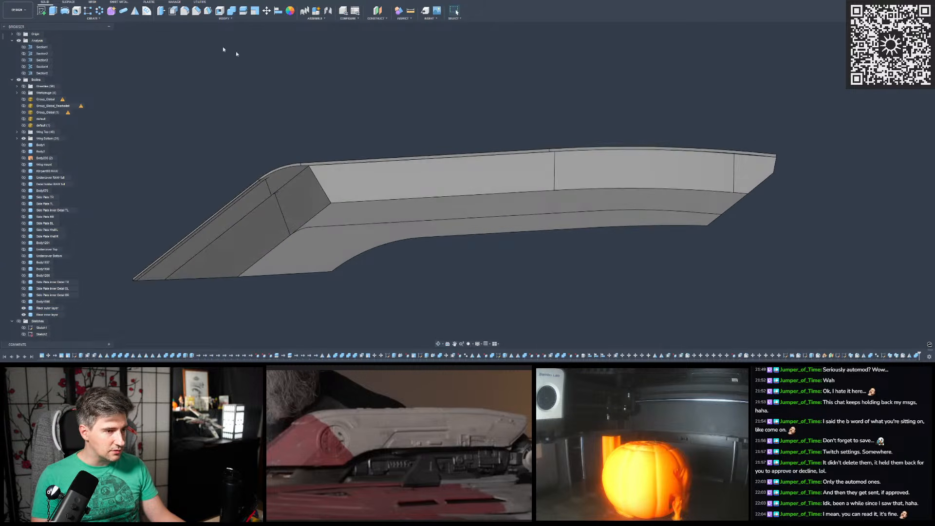
- Save the design as a new version with the description "User Saved"
key(ctrl+s)
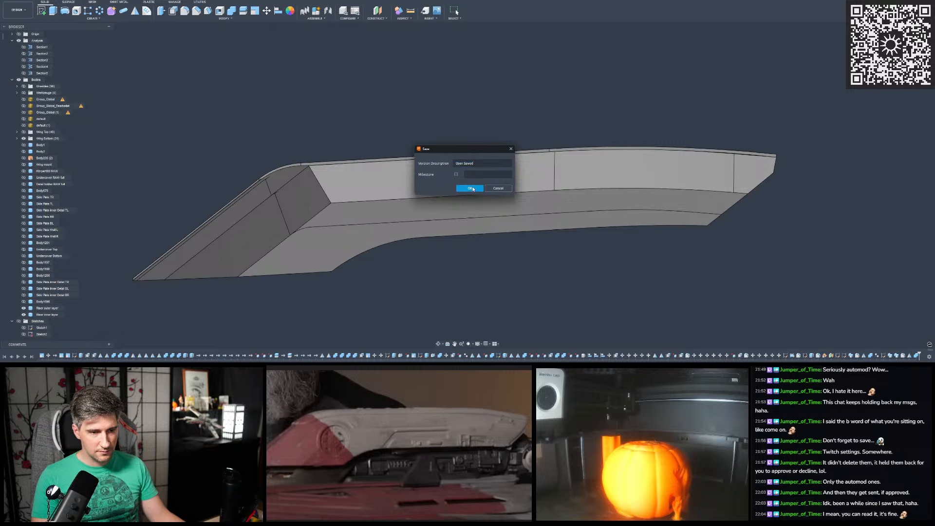
key(Return)
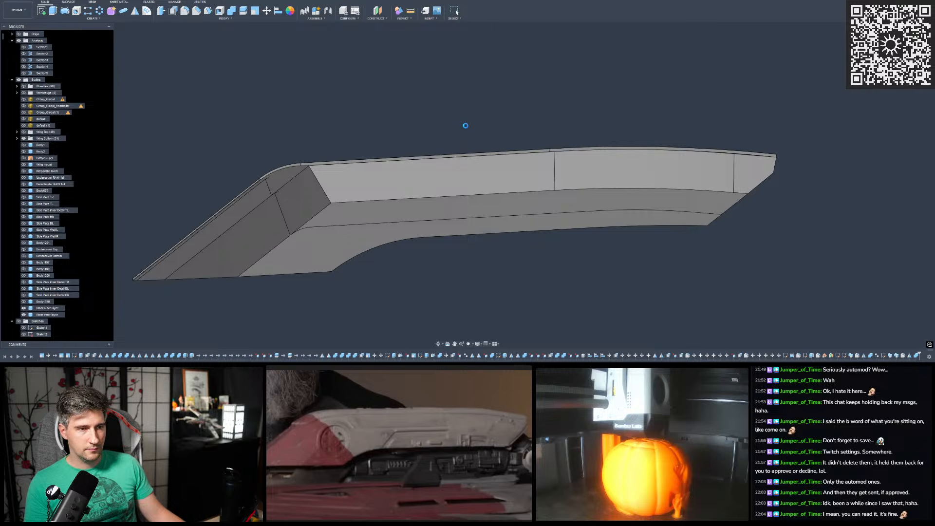
mouse_move(575, 368)
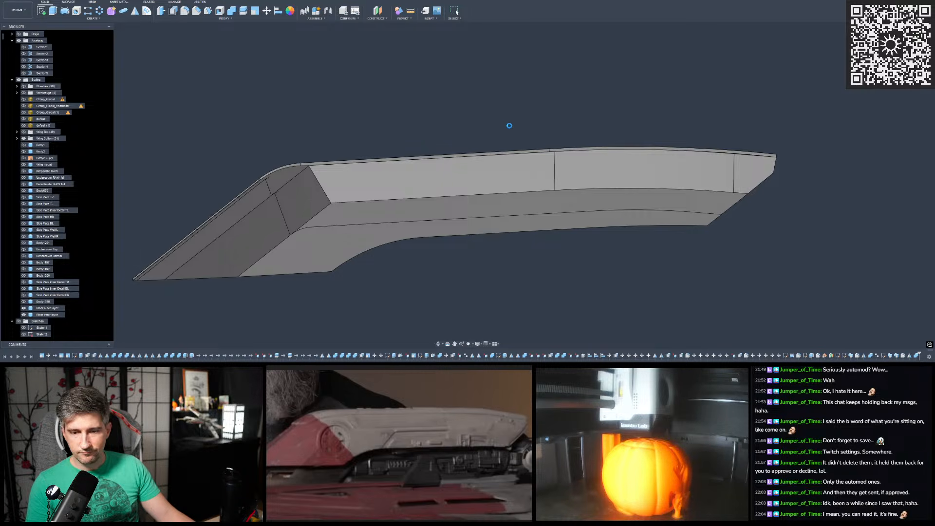
- Examine from several sides how the riser's outer layer meets the inner layer around the sharp bend
shift+middle_drag(510, 128, 465, 130)
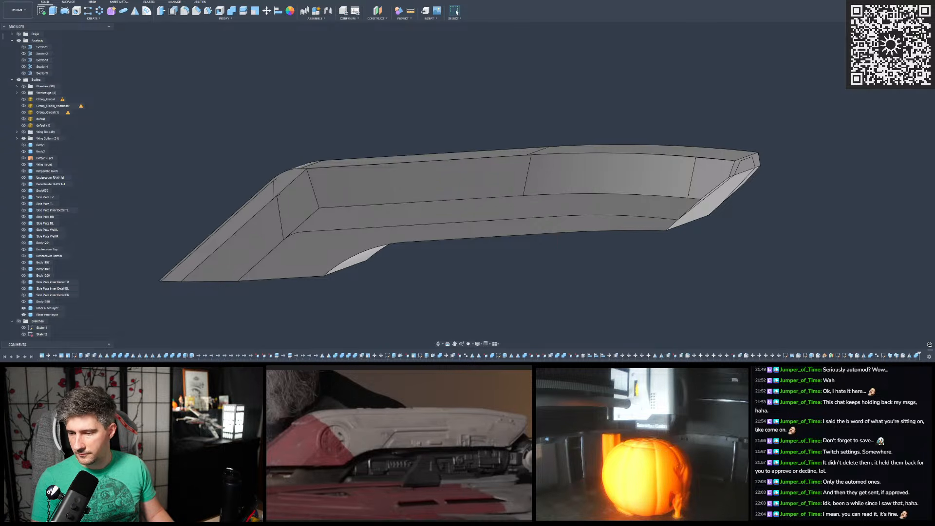
shift+middle_drag(401, 194, 444, 138)
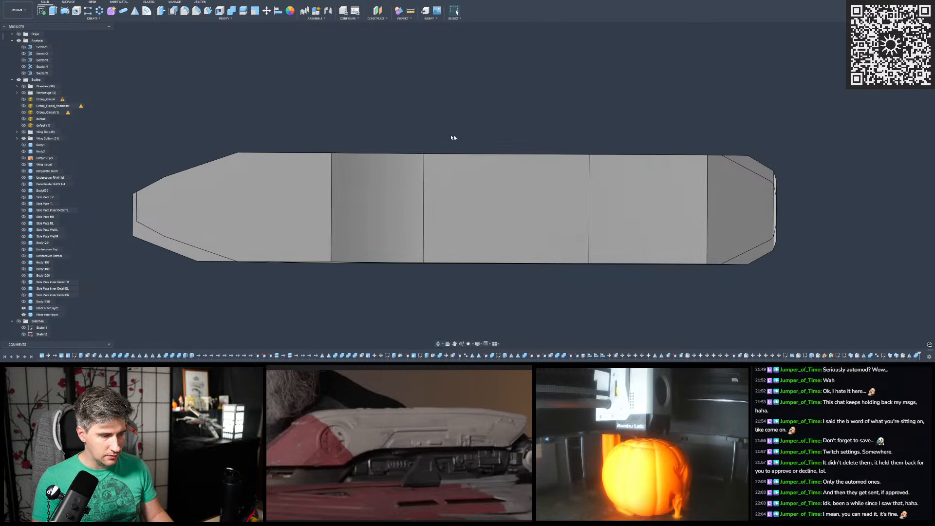
scroll(572, 155, down, 3)
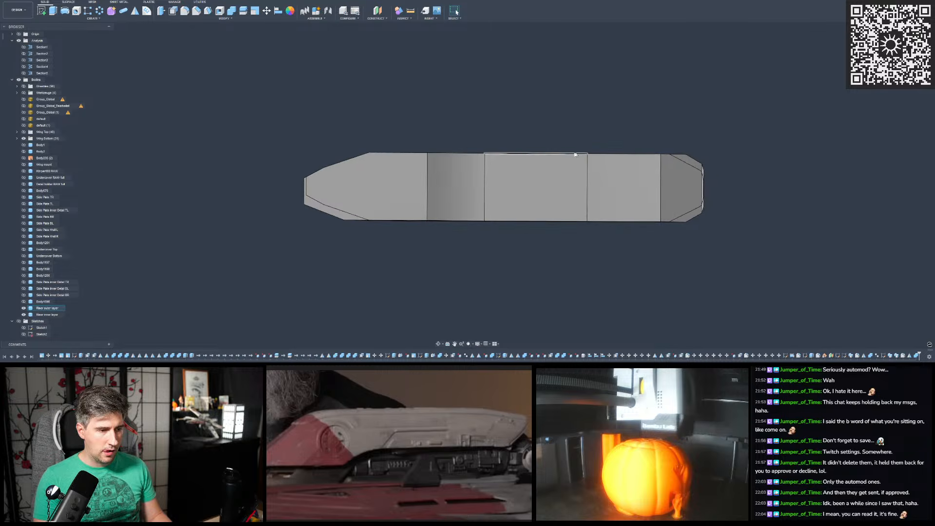
scroll(339, 185, up, 4)
shift+middle_drag(340, 184, 647, 216)
scroll(376, 138, up, 3)
click(375, 146)
click(630, 211)
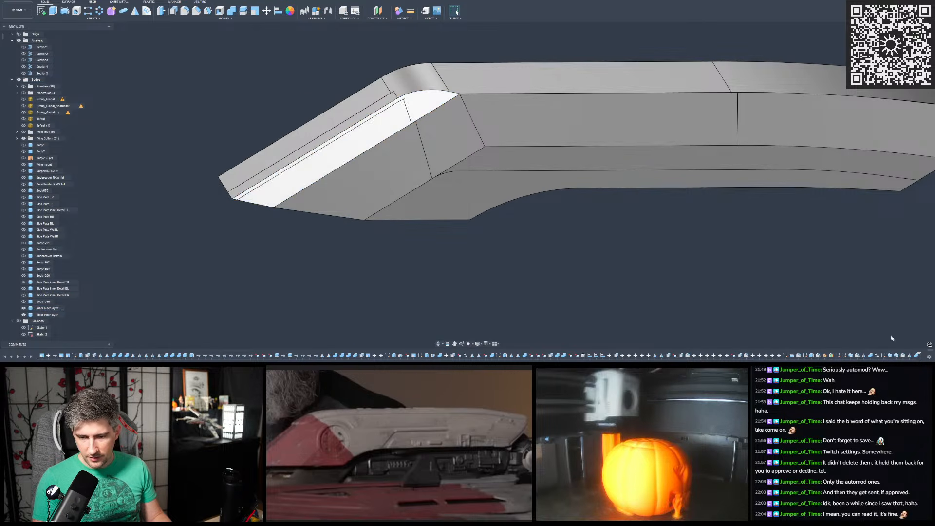
- Find the earlier feature that shapes the outer layer's sloped faces at the sharp bend and remove it from the design history
click(897, 356)
shift+middle_drag(780, 298, 480, 170)
click(427, 231)
shift+middle_drag(438, 234, 725, 292)
click(890, 356)
shift+middle_drag(485, 222, 336, 133)
click(336, 130)
click(55, 309)
click(279, 194)
shift+middle_drag(280, 194, 307, 203)
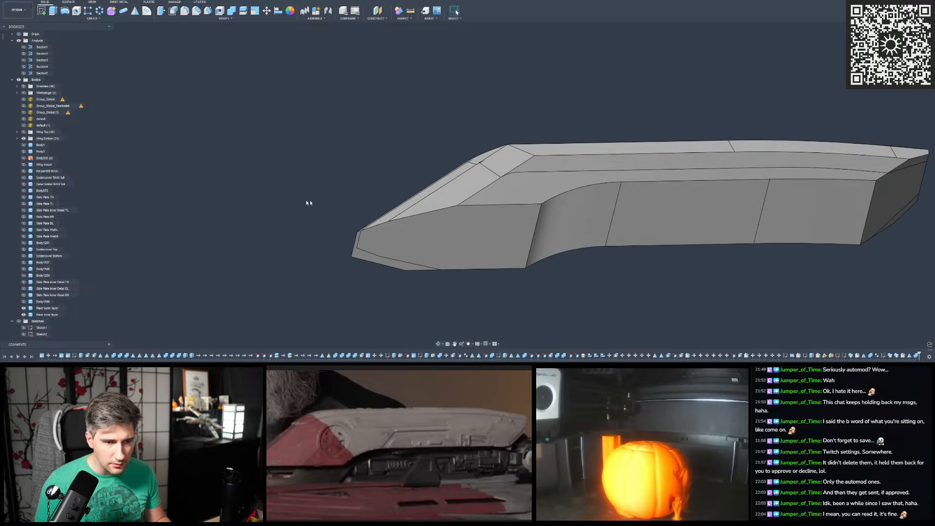
right_click(893, 358)
click(888, 317)
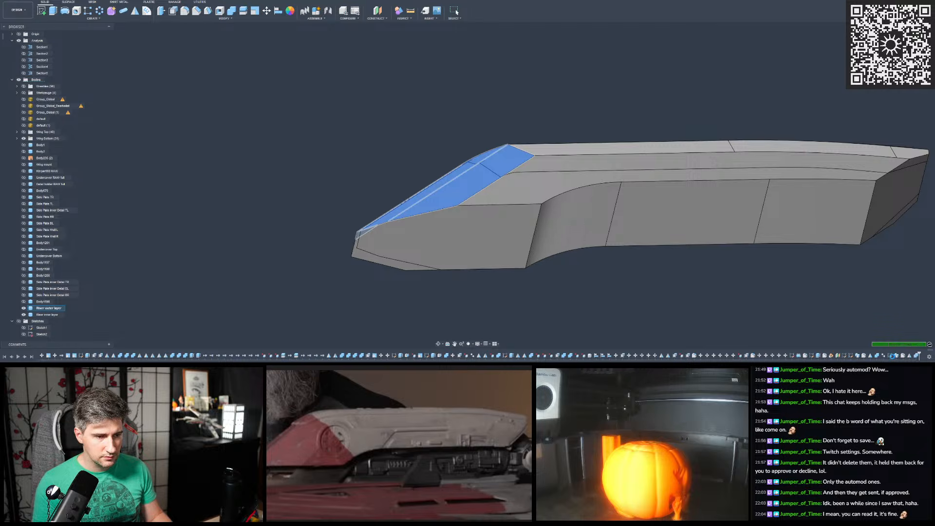
shift+middle_drag(516, 229, 413, 195)
shift+middle_drag(578, 205, 571, 140)
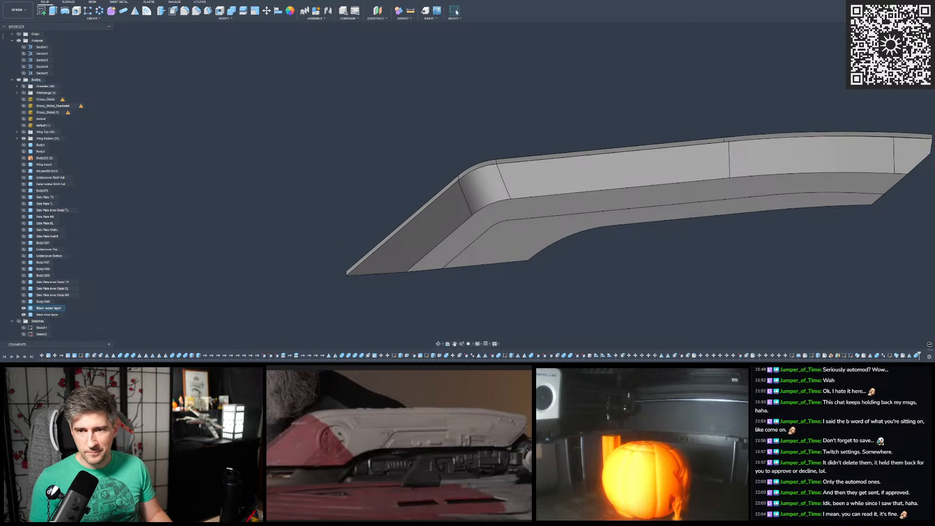
click(899, 49)
scroll(463, 224, down, 3)
scroll(658, 161, up, 4)
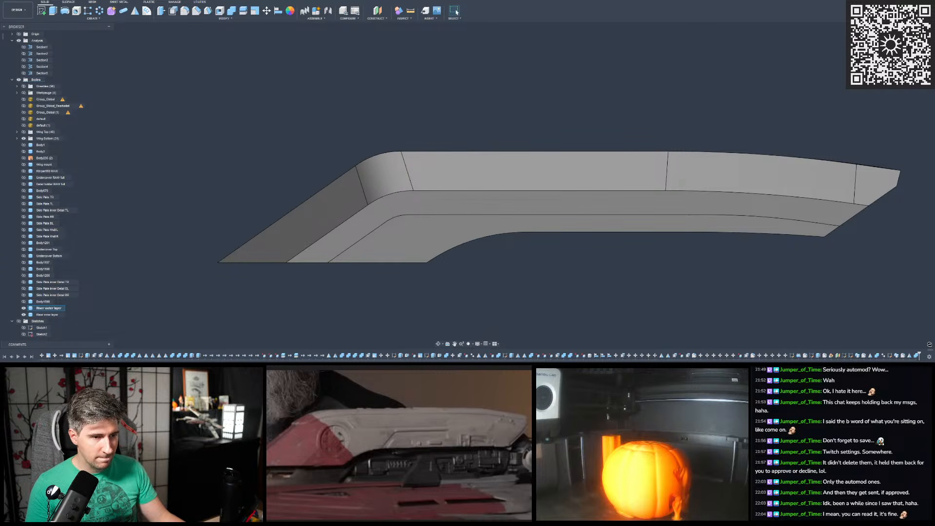
click(42, 10)
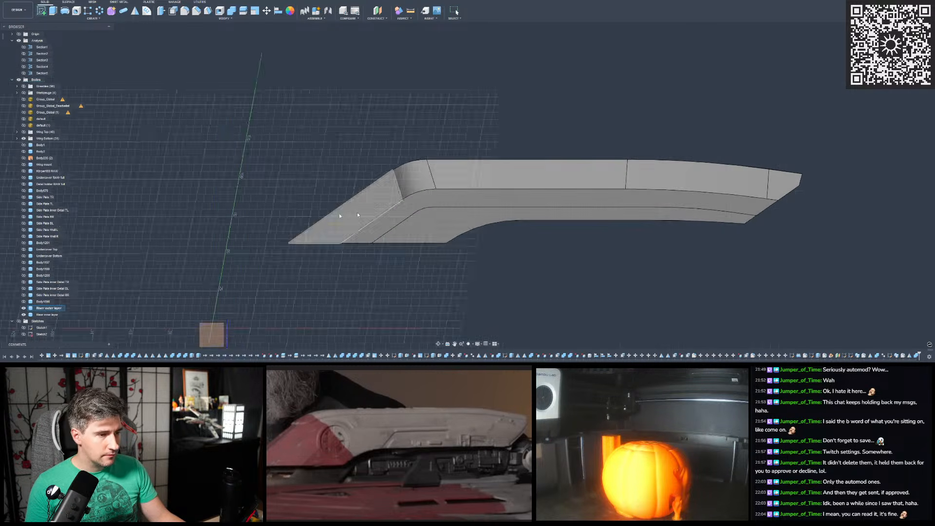
click(278, 143)
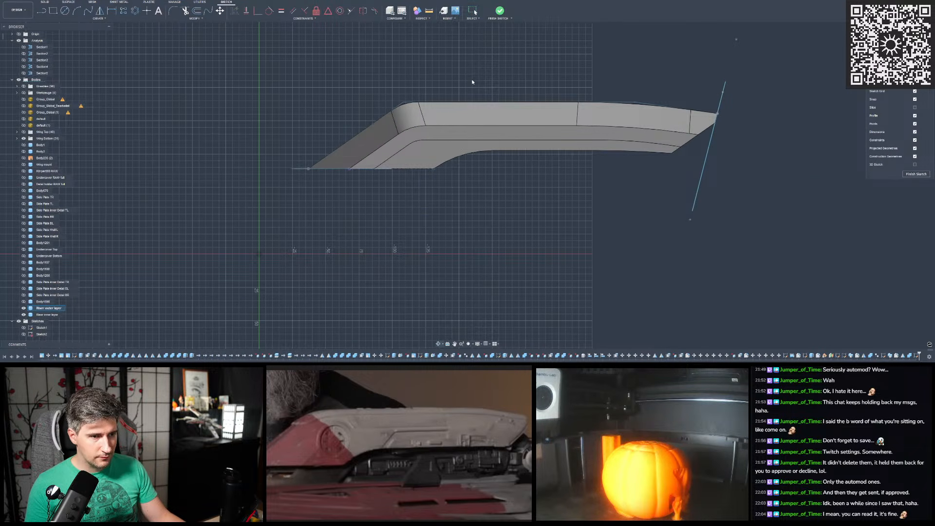
scroll(471, 78, up, 2)
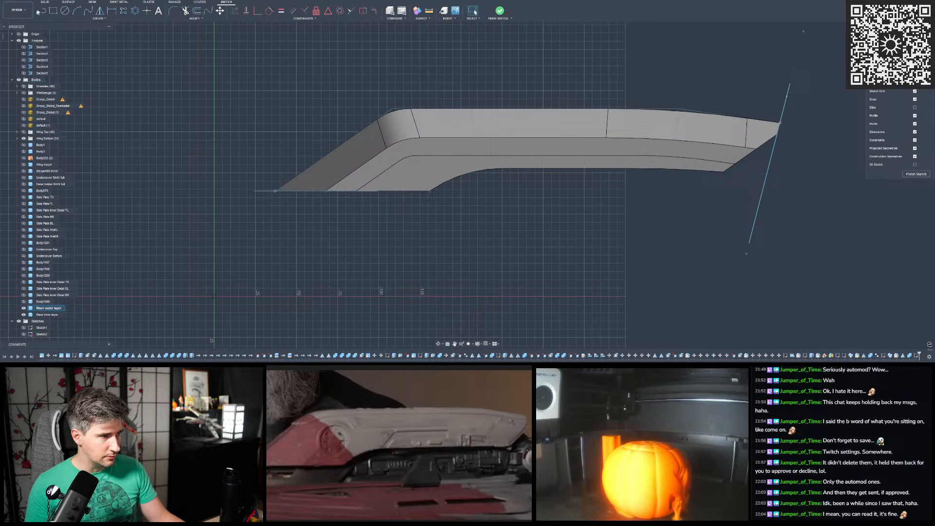
key(ctrl+s)
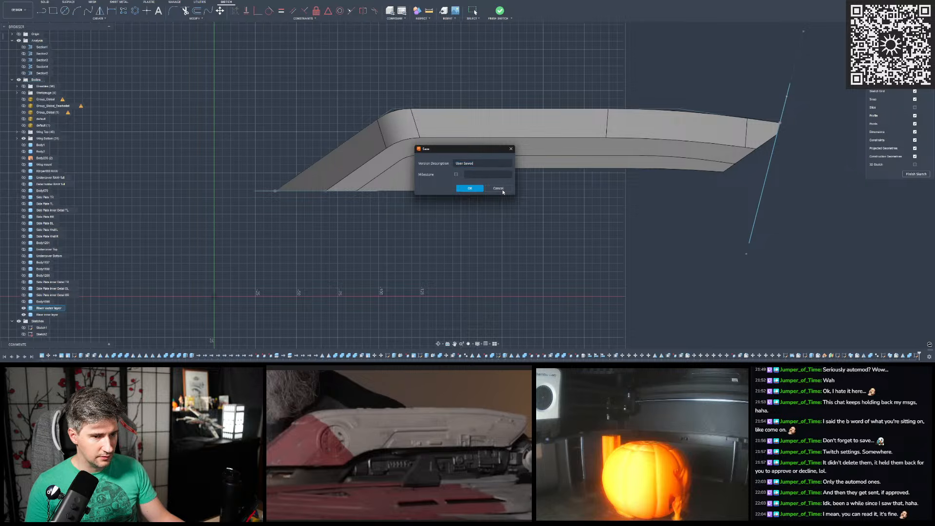
click(502, 189)
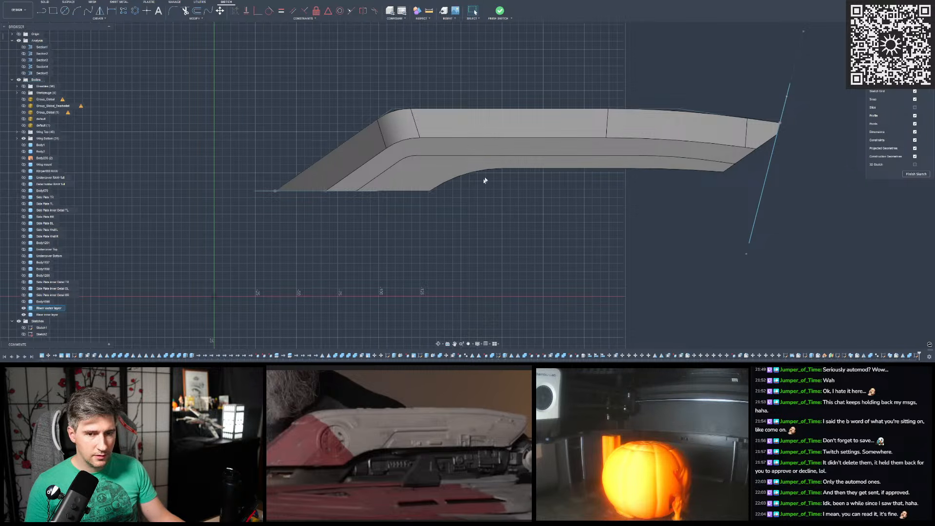
key(ctrl+z)
- Make the sketches folder visible and hide the last three sketches that are individually switched on
scroll(402, 203, down, 4)
shift+middle_drag(394, 197, 403, 205)
click(18, 321)
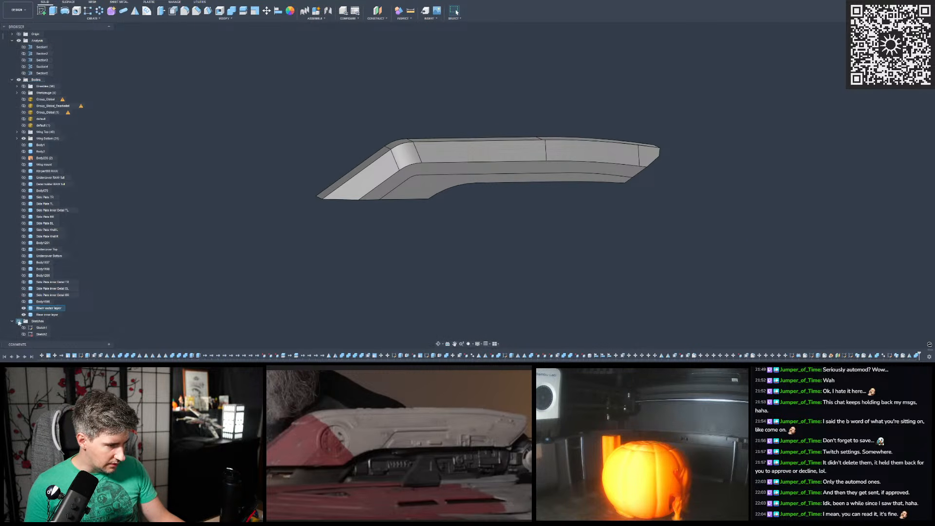
mouse_move(331, 227)
shift+middle_down()
mouse_move(336, 253)
mouse_move(334, 228)
mouse_move(344, 230)
shift+middle_up()
scroll(25, 261, down, 10)
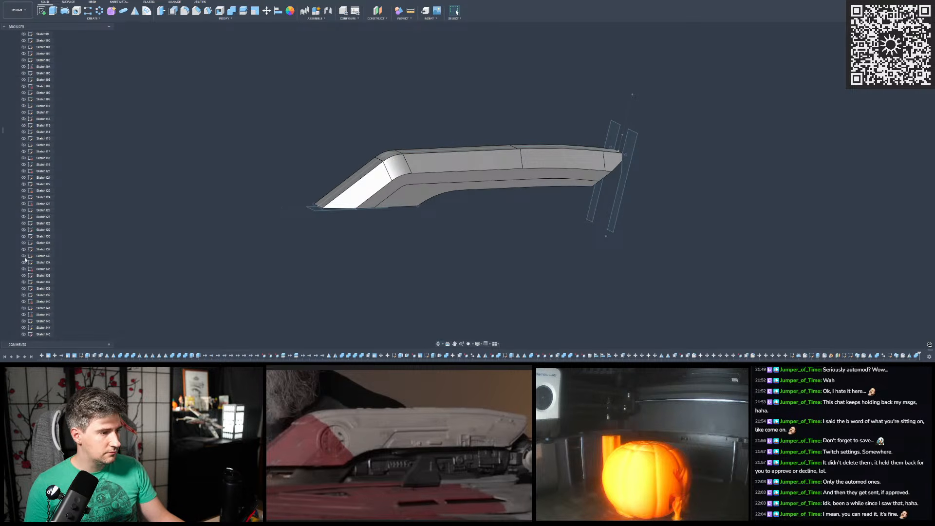
scroll(34, 187, down, 5)
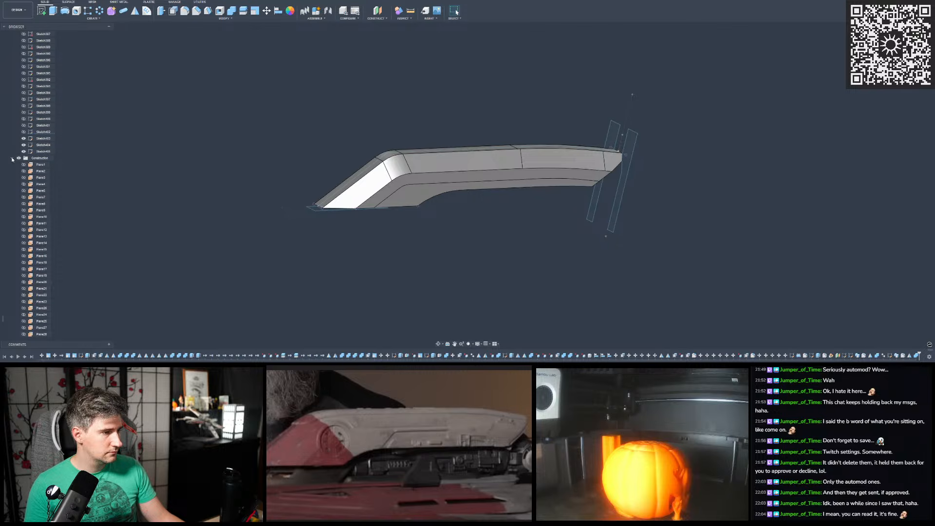
click(12, 158)
click(23, 315)
click(24, 328)
click(24, 321)
scroll(27, 314, up, 5)
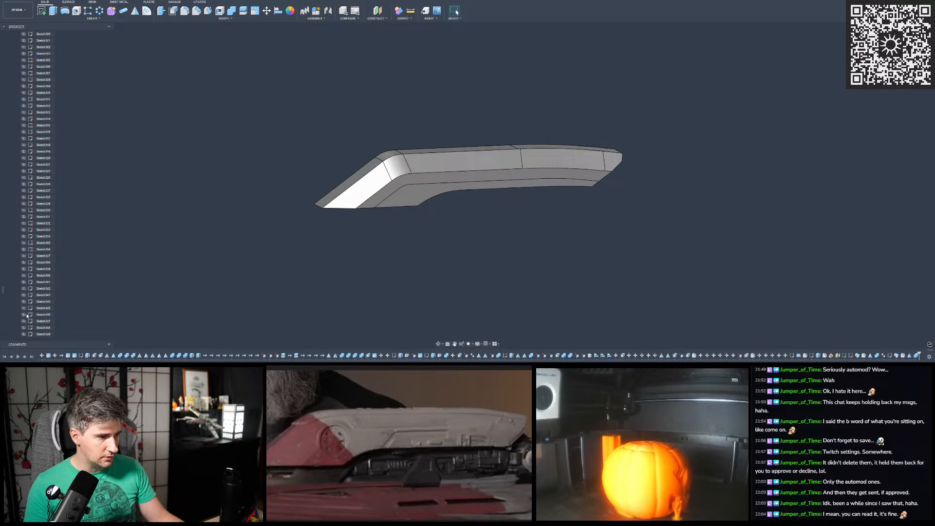
scroll(29, 275, up, 5)
scroll(27, 263, up, 15)
- Start a new sketch on the origin's upright plane that shows the riser in side view
click(43, 11)
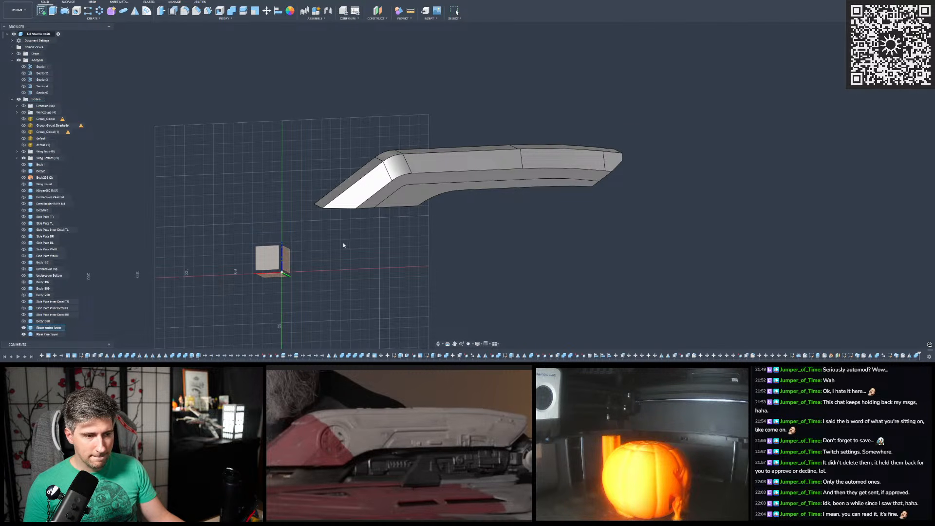
scroll(346, 232, down, 1)
middle_drag(346, 231, 258, 297)
scroll(545, 123, up, 4)
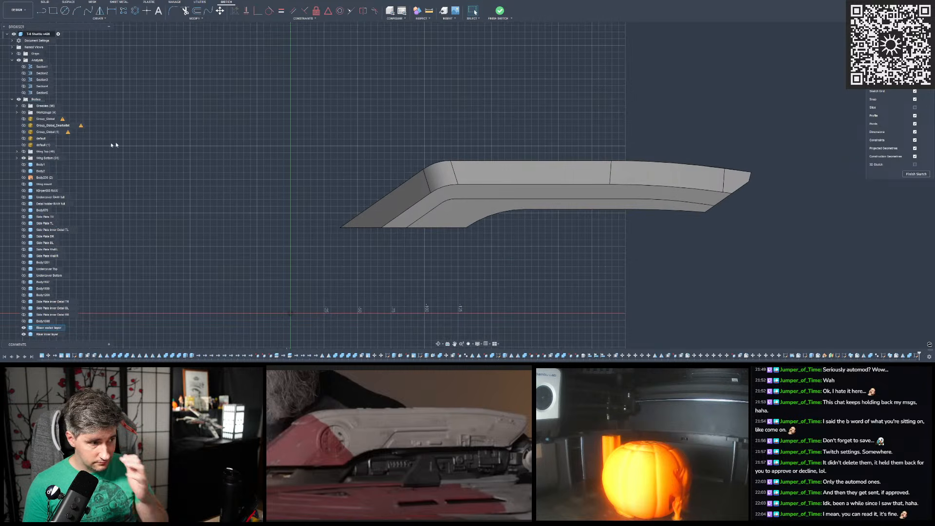
- Show the textured scan mesh "default" and hide the riser's outer and inner layers
click(24, 145)
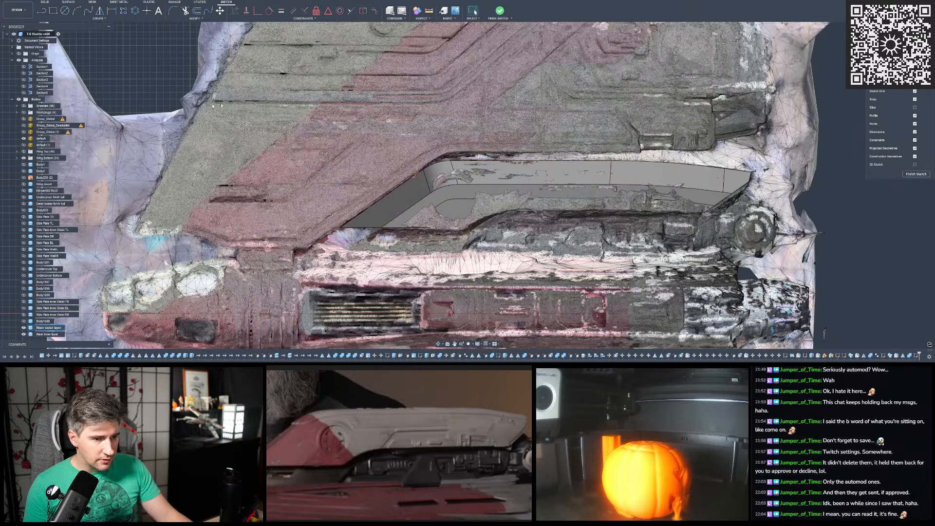
scroll(394, 205, up, 2)
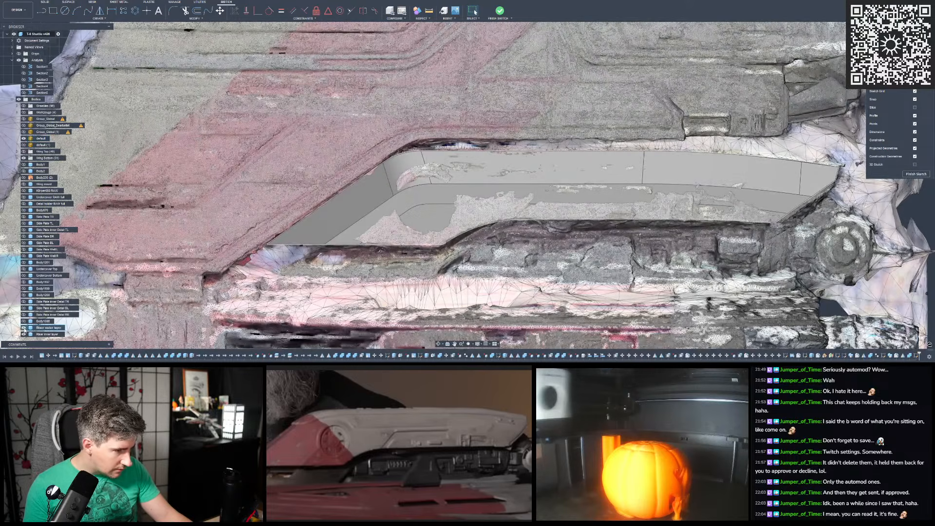
click(24, 328)
click(24, 334)
- Draw a circle centred on the scan's round detail near the sharp bend, sized to the detail's outer rim
scroll(419, 202, down, 2)
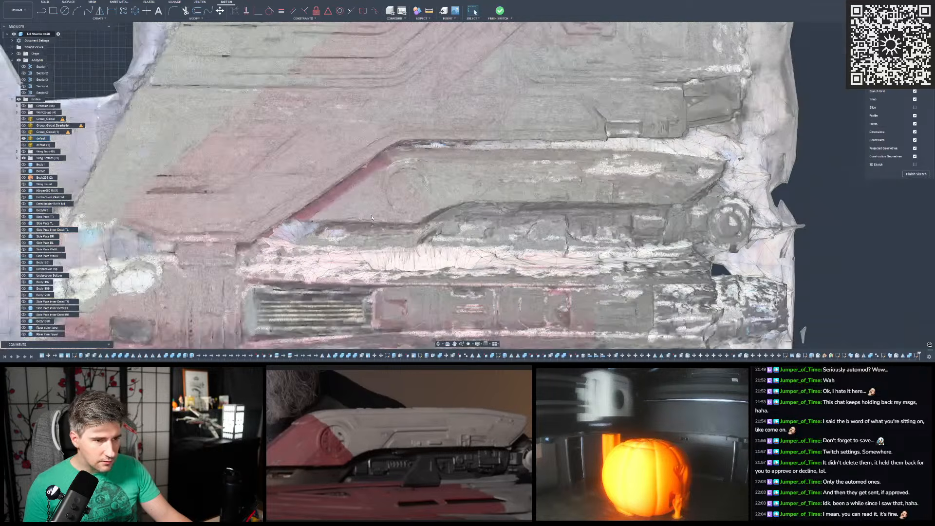
scroll(421, 204, up, 4)
scroll(320, 154, down, 2)
scroll(361, 142, up, 3)
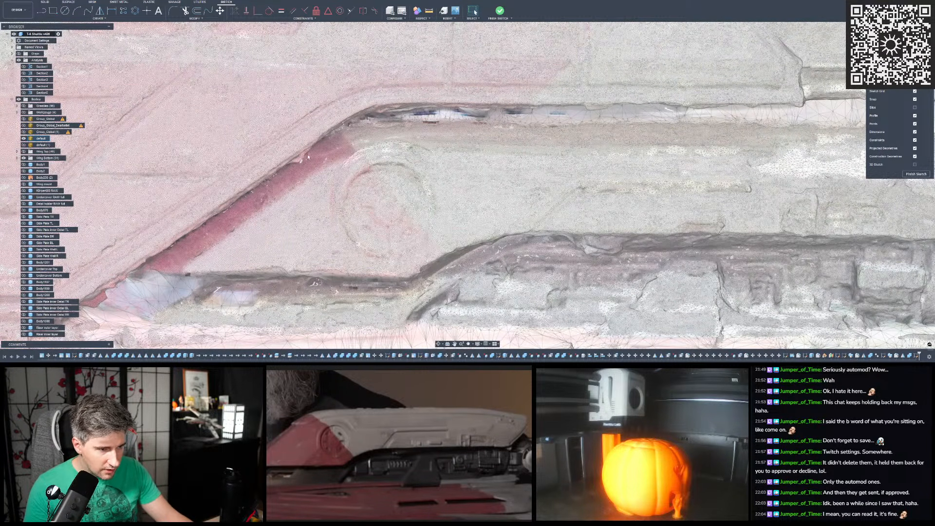
scroll(312, 153, down, 2)
scroll(390, 153, up, 2)
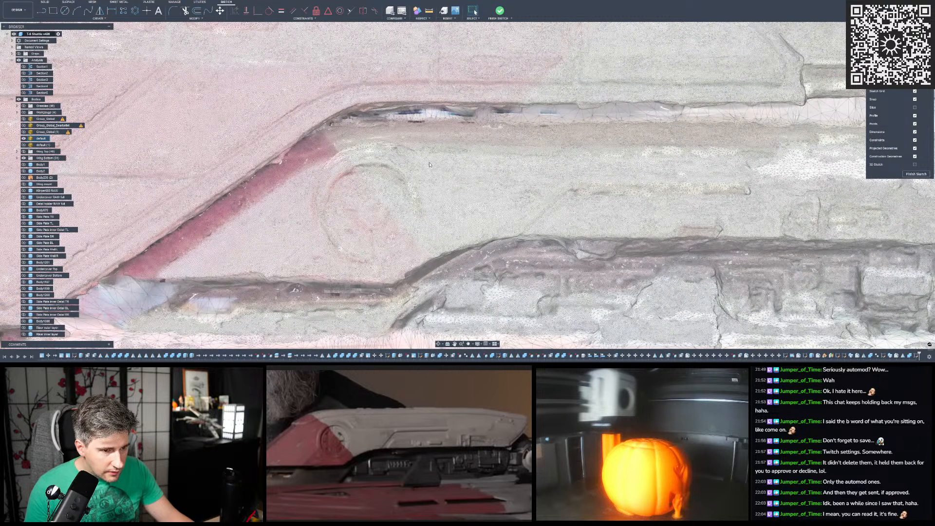
scroll(430, 164, up, 3)
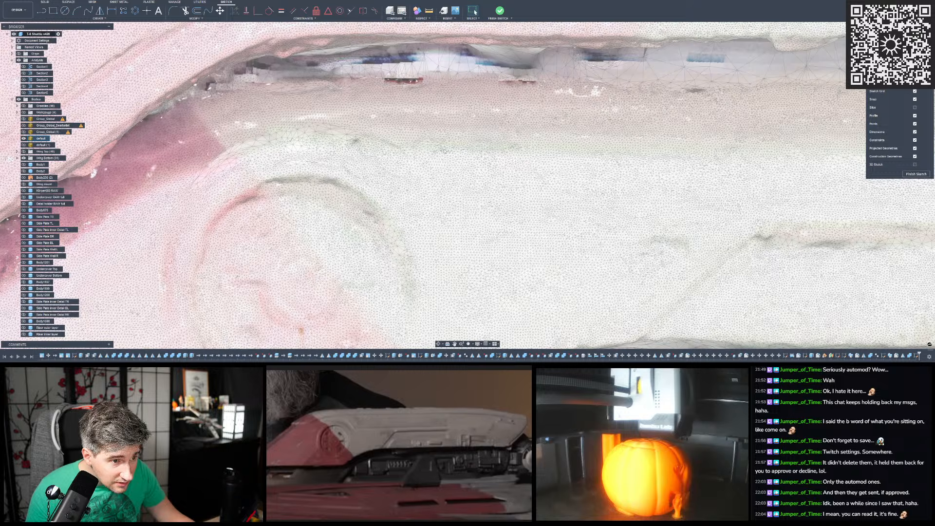
scroll(443, 152, down, 5)
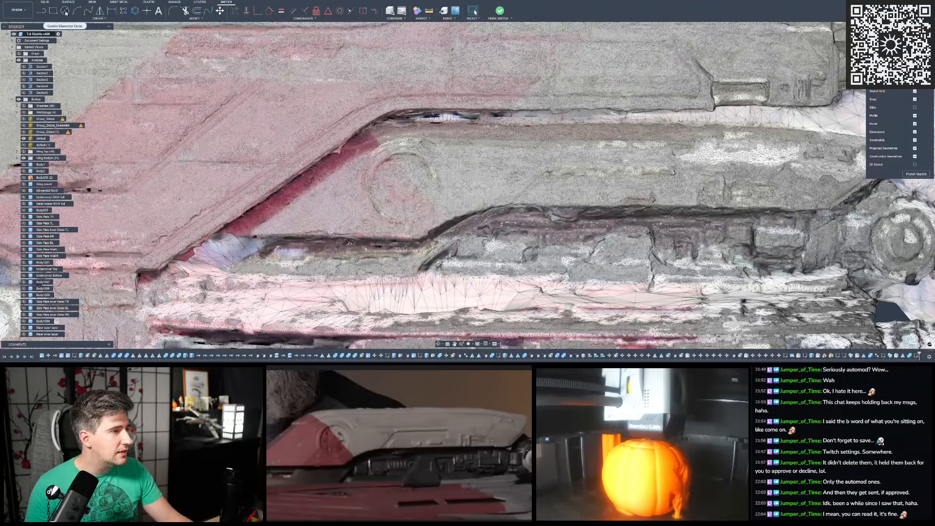
click(65, 10)
scroll(394, 164, up, 4)
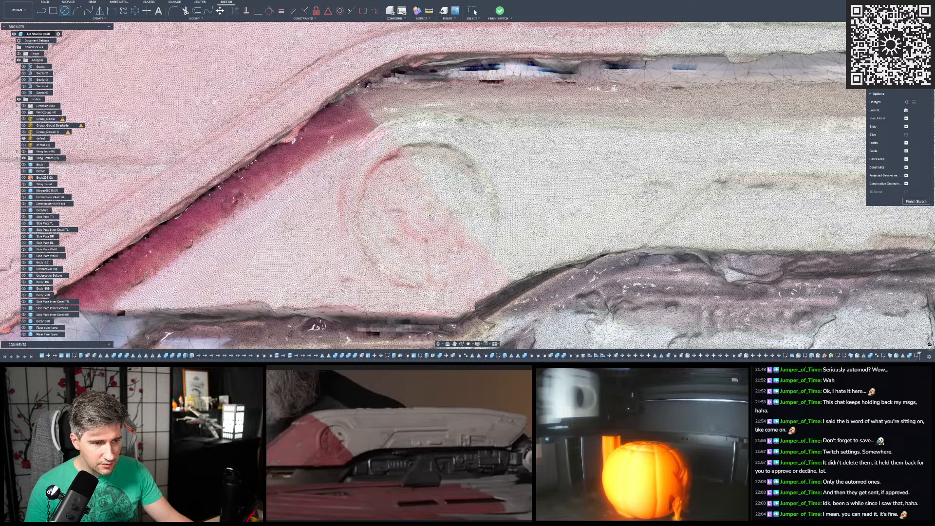
click(429, 215)
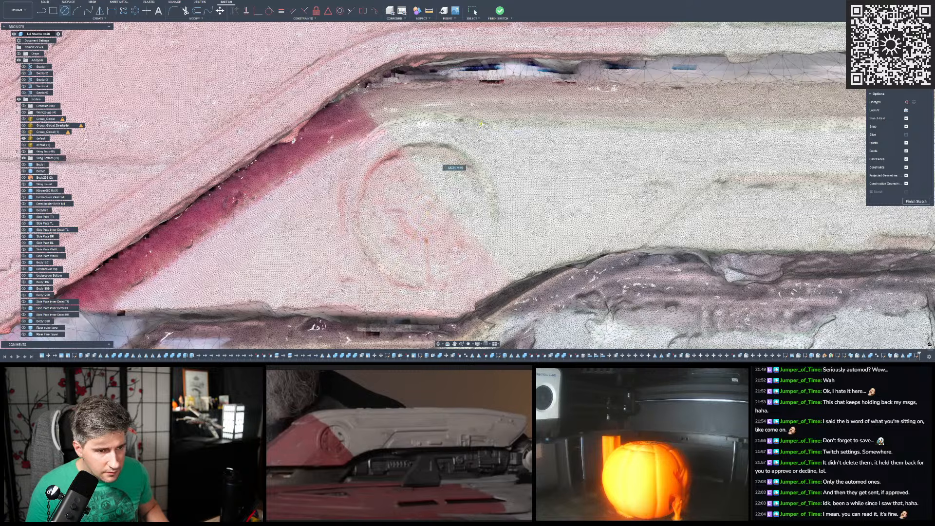
click(481, 123)
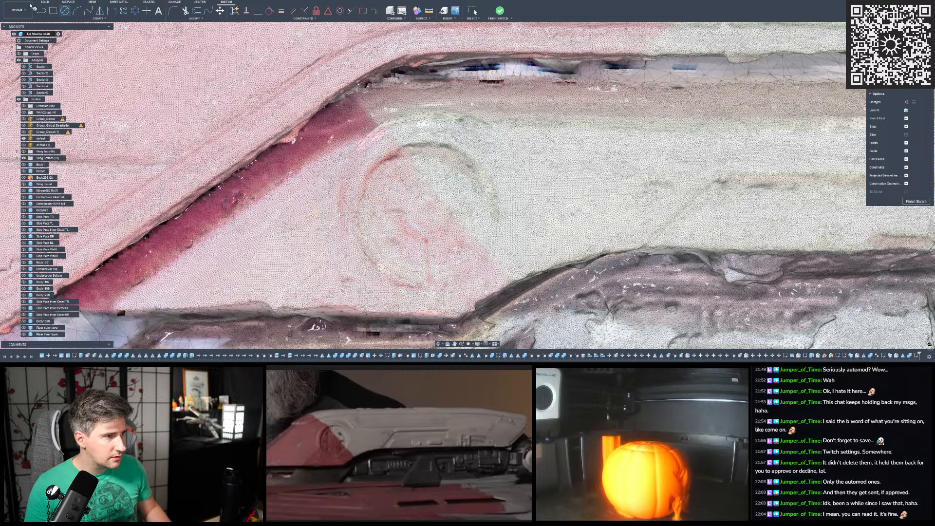
- Draw an arc from the circle's top towards the red sloped edge and extend it with a line past that edge
click(76, 10)
scroll(286, 86, up, 2)
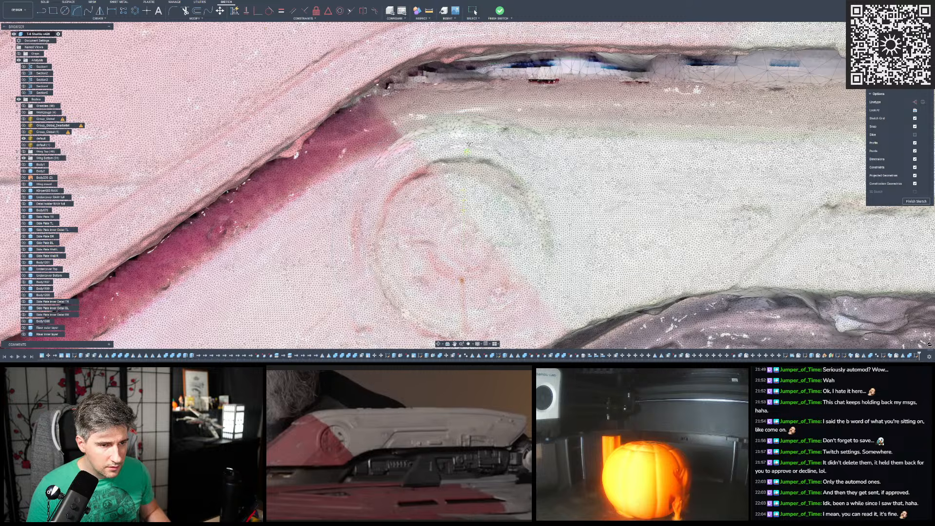
click(466, 115)
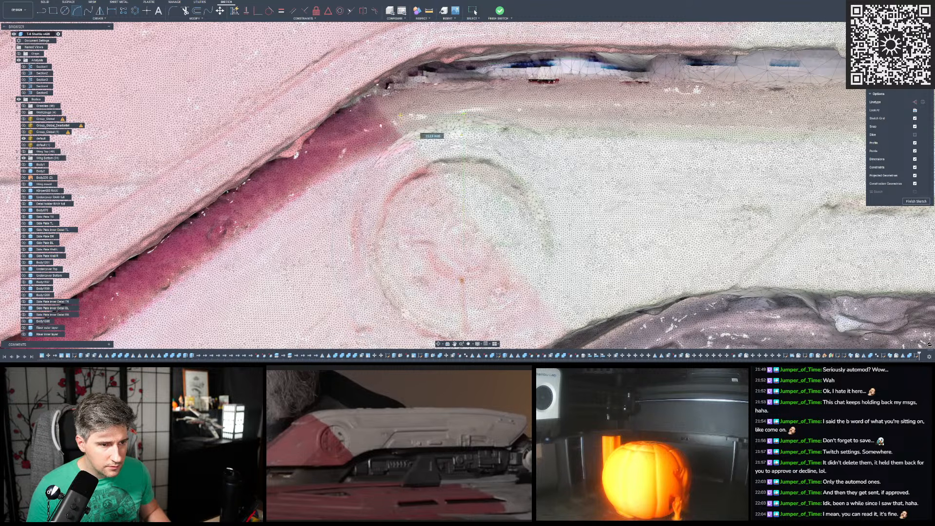
click(343, 145)
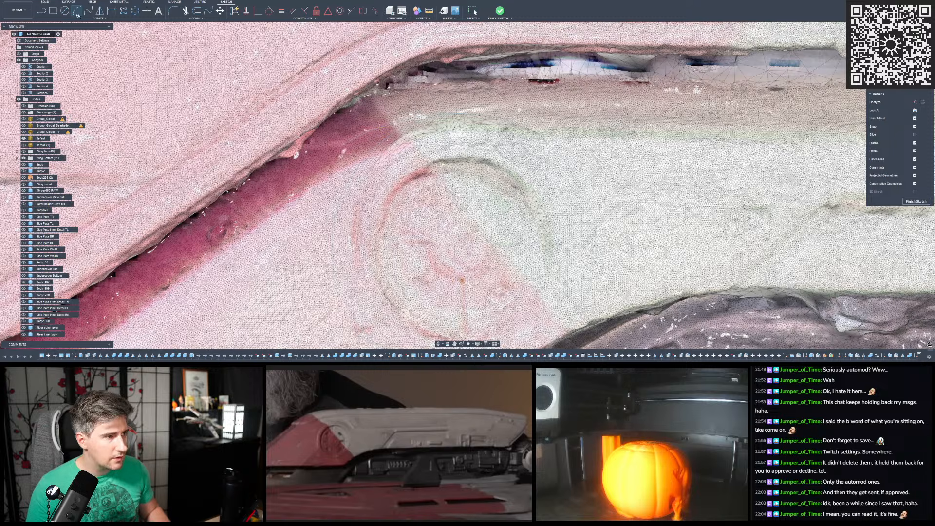
key(l)
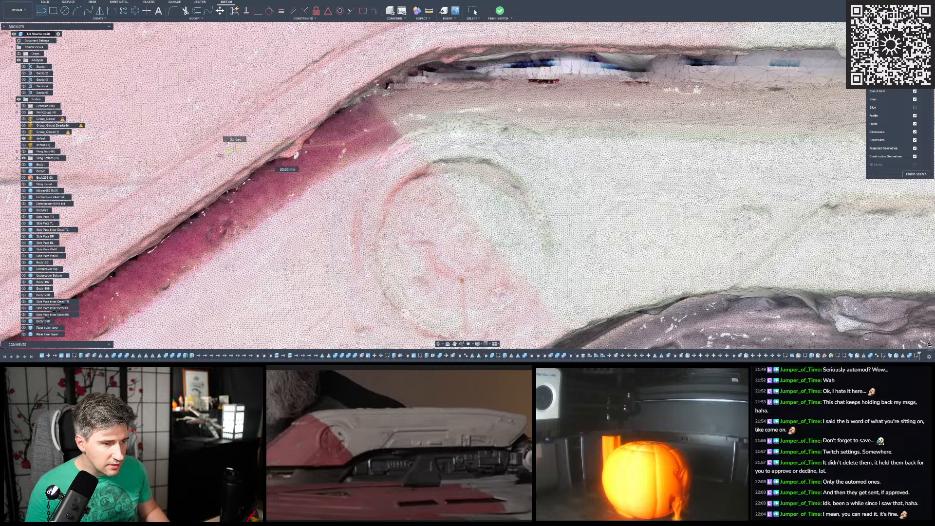
click(205, 157)
click(206, 148)
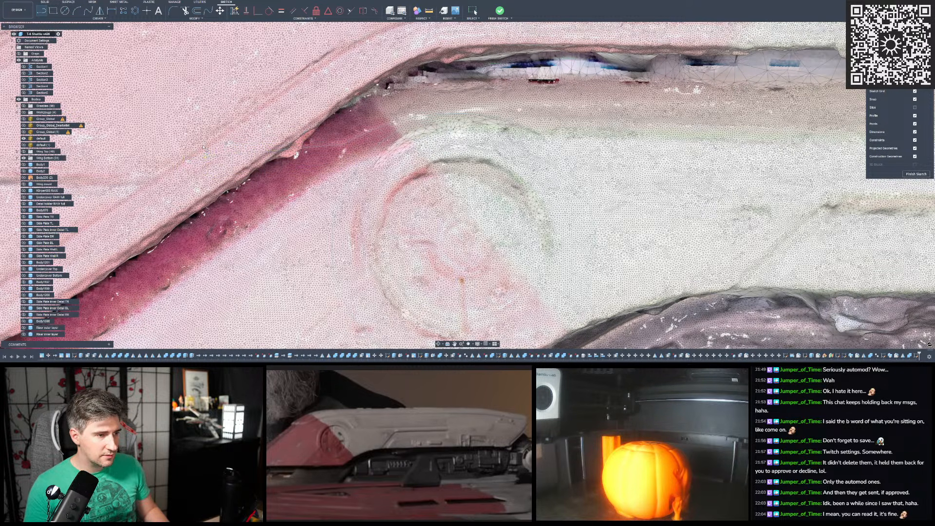
- Draw a line straight down from the circle's side facing the long section to below the riser's lower edge
scroll(347, 123, down, 1)
scroll(419, 109, down, 4)
scroll(518, 173, up, 5)
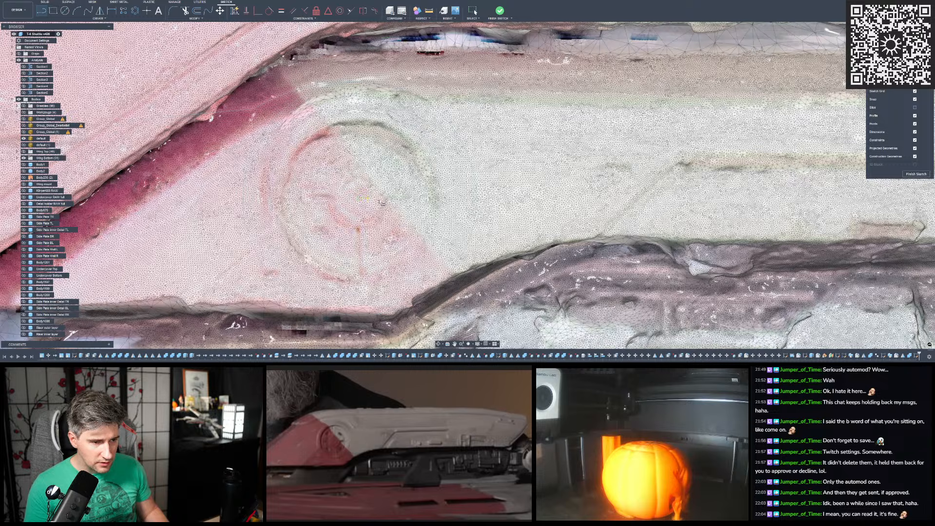
scroll(479, 198, down, 5)
click(480, 195)
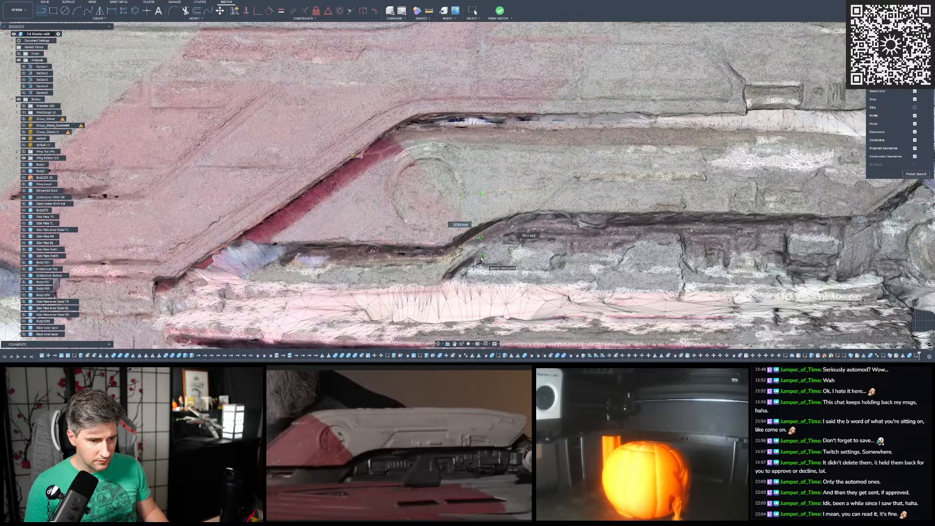
click(482, 264)
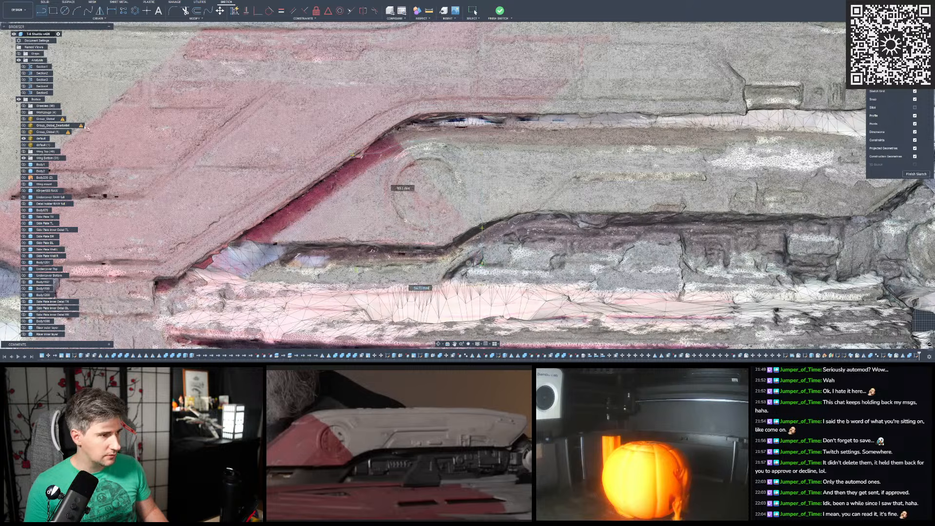
- Swap the scan mesh for the riser's inner layer, close the outline with horizontal and slanted lines beyond the sloped end, and finish the sketch
click(24, 138)
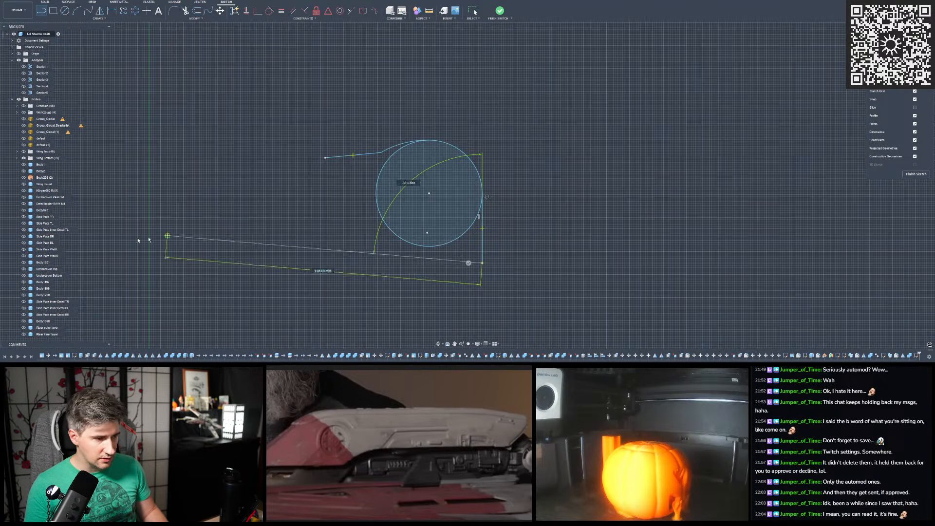
scroll(27, 297, down, 3)
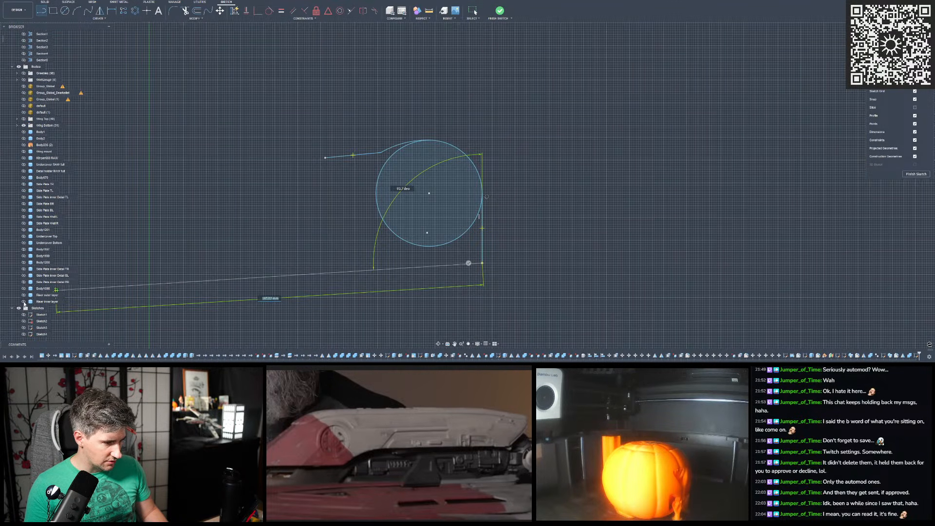
click(24, 301)
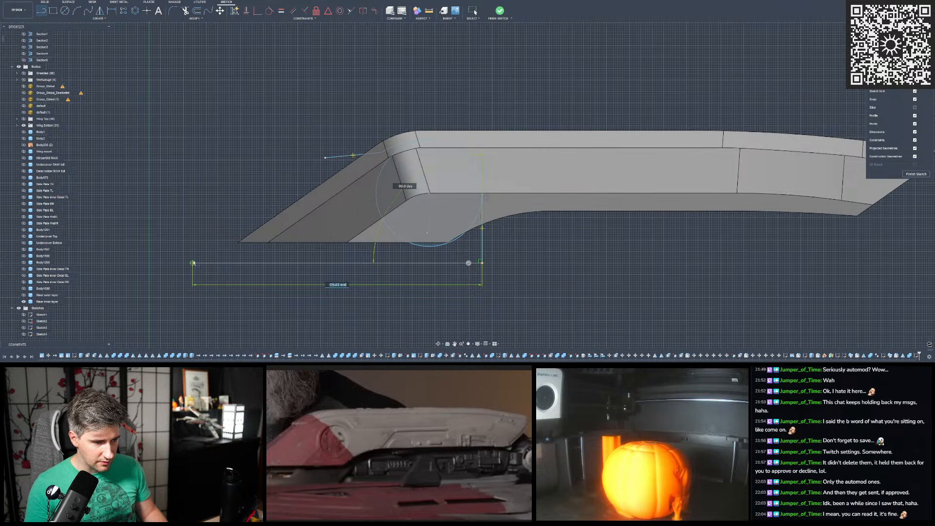
click(202, 263)
click(325, 157)
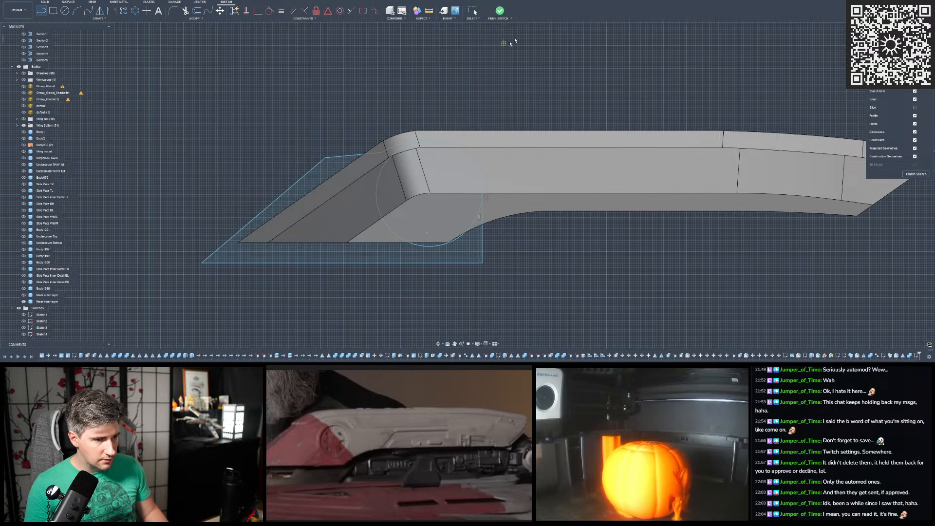
click(500, 11)
- Show the riser's outer layer and hide its inner layer
shift+middle_drag(449, 90, 247, 277)
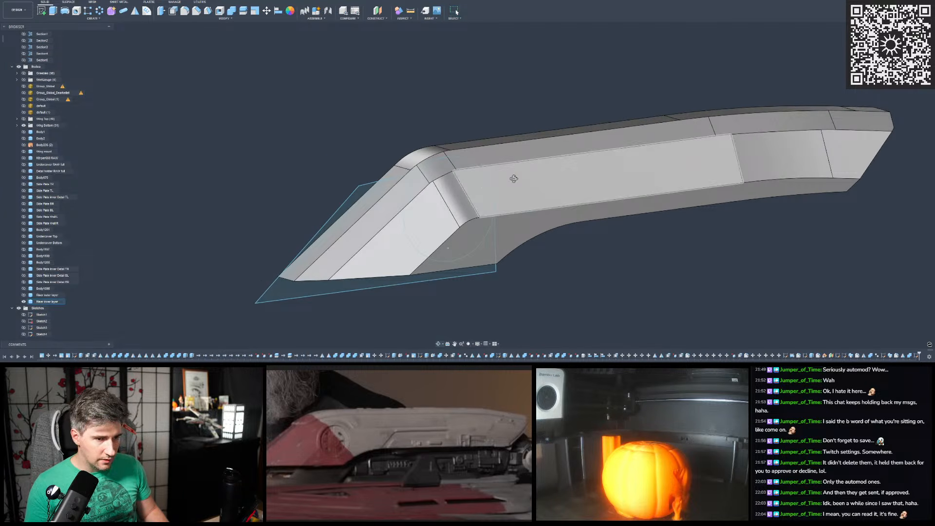
shift+middle_drag(512, 178, 468, 148)
shift+middle_drag(427, 123, 404, 119)
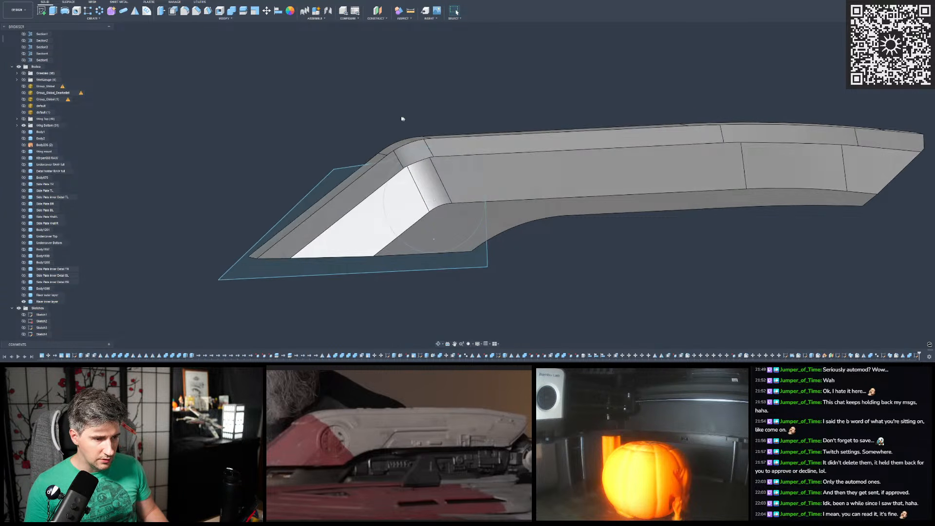
click(23, 296)
click(23, 302)
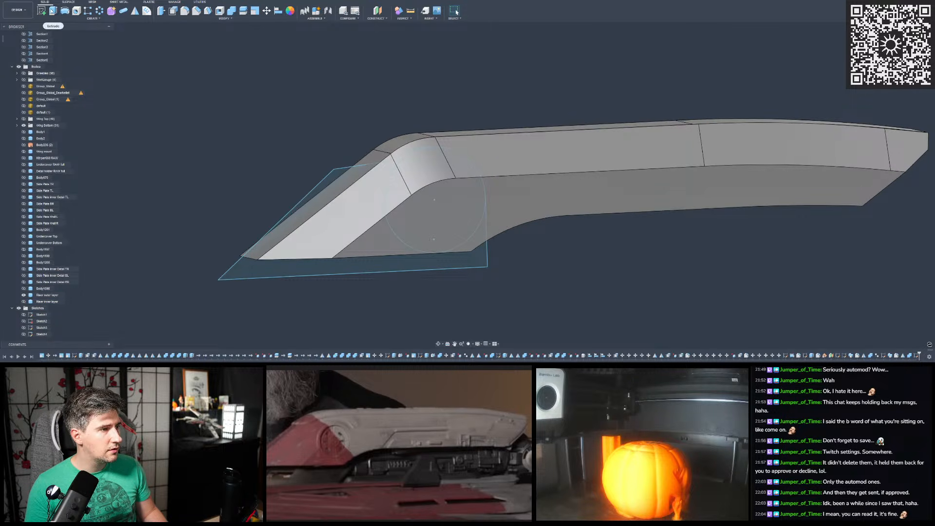
- Extrude the circle and the adjoining outline as a symmetric 60 mm cut through the riser's outer layer
click(52, 10)
click(458, 234)
shift+middle_drag(466, 234, 505, 211)
click(741, 91)
click(741, 112)
drag(505, 211, 591, 234)
shift+middle_drag(591, 234, 541, 193)
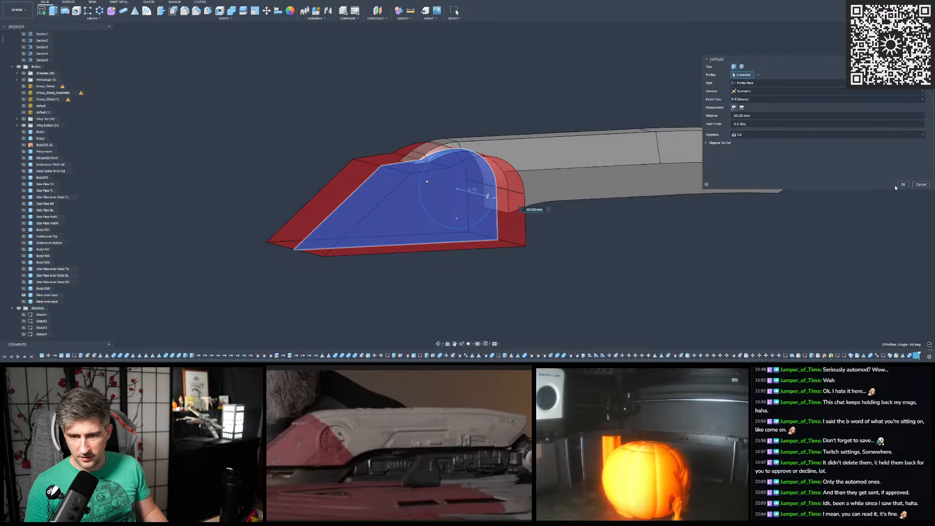
key(Return)
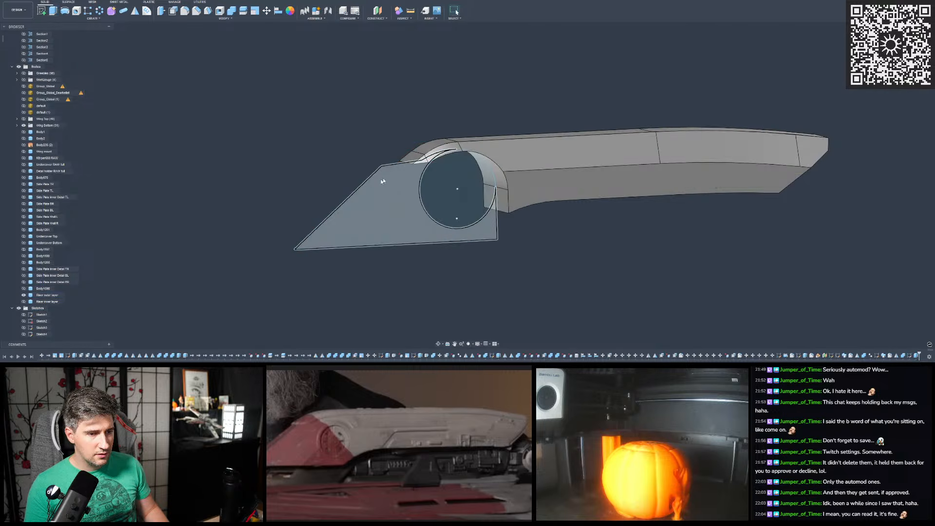
- Hide the sketch used for the cut and show the riser's inner layer again
click(375, 218)
key(Delete)
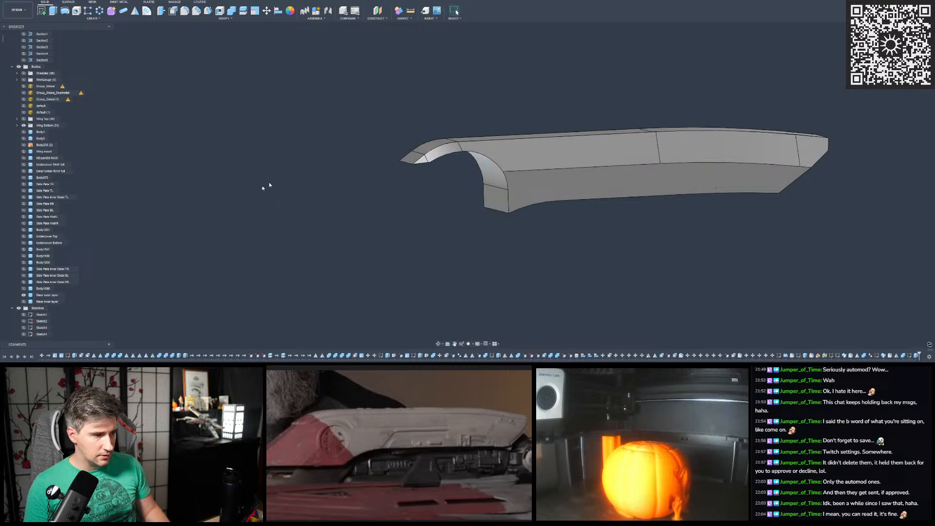
click(23, 302)
shift+middle_drag(336, 180, 376, 163)
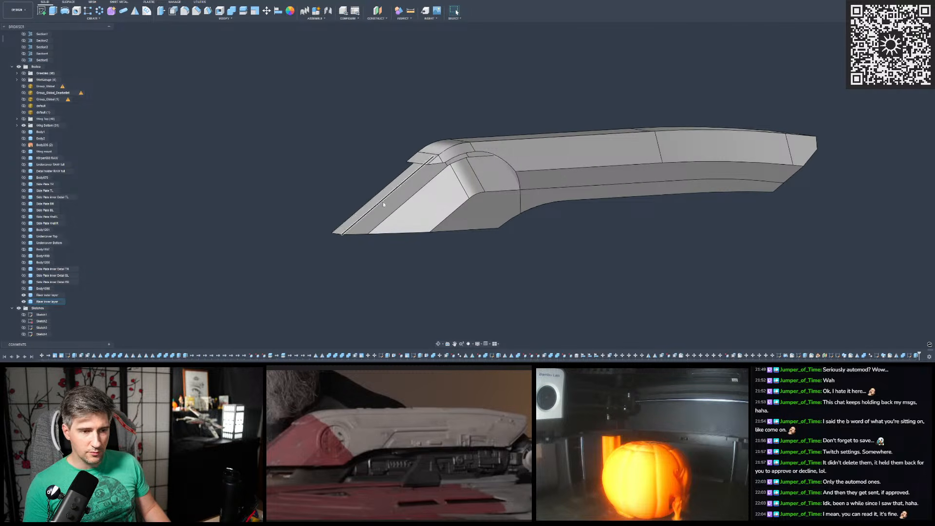
- Start a constant-radius fillet on the outer layer's cut edges, picking the short flap's lower edge, the arch and the vertical edge on one side
scroll(502, 153, up, 3)
shift+middle_drag(501, 159, 456, 181)
scroll(459, 148, up, 4)
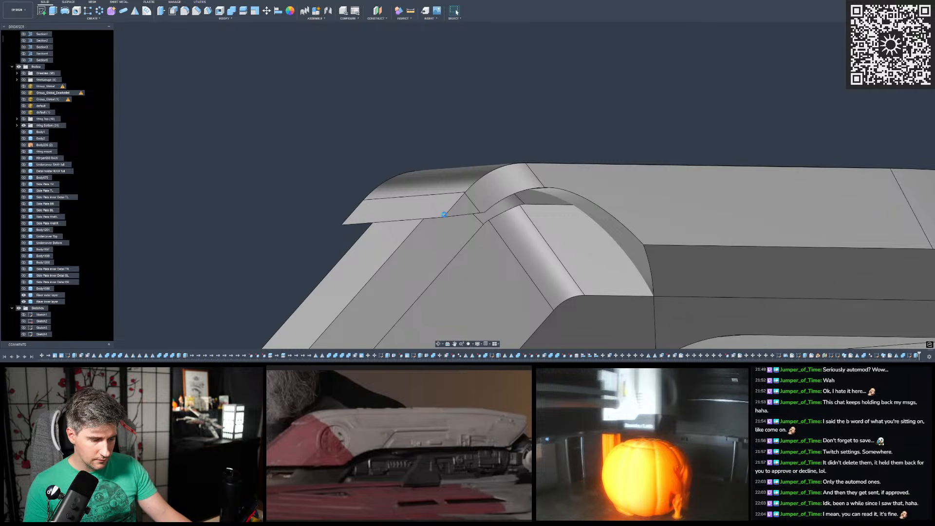
key(f)
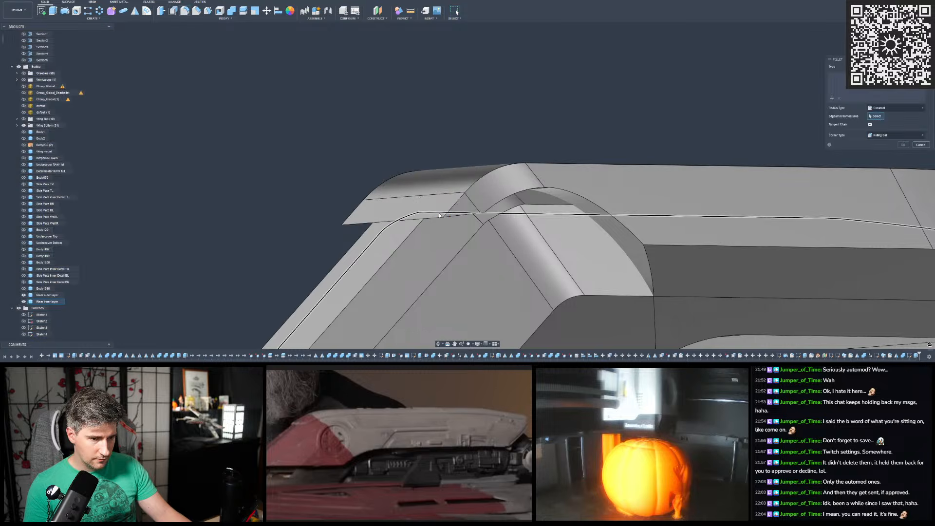
click(455, 218)
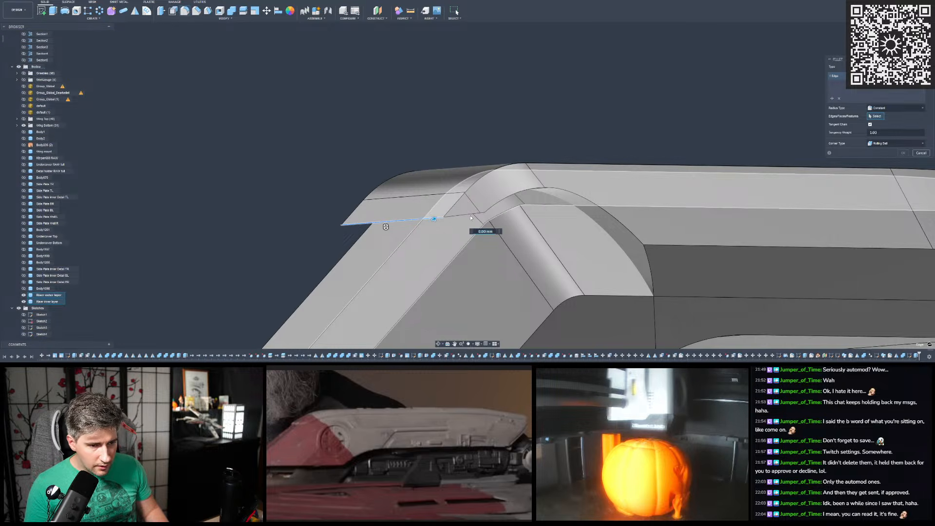
click(548, 190)
click(559, 189)
click(650, 266)
scroll(584, 214, down, 3)
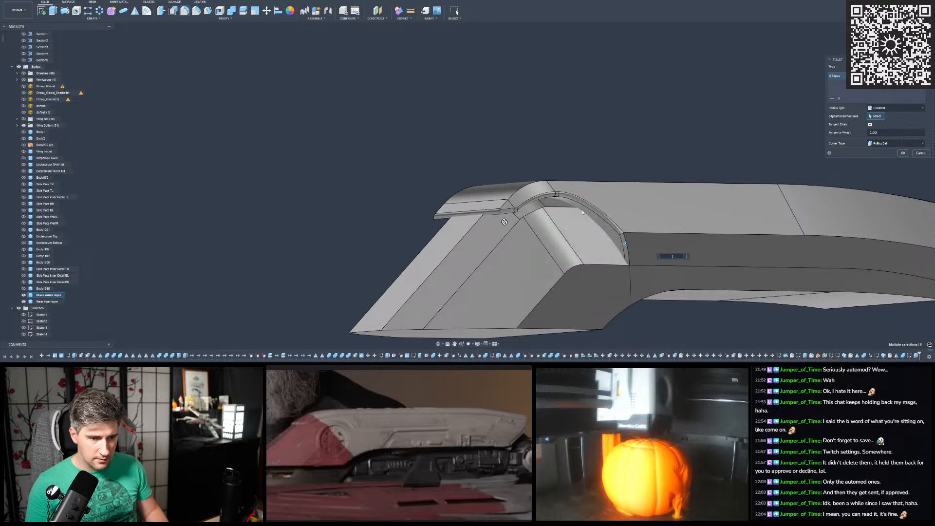
- Add the matching arch and vertical edge on the riser's other side to the outer layer's fillet selection
scroll(582, 212, up, 4)
shift+middle_drag(582, 213, 514, 208)
click(515, 208)
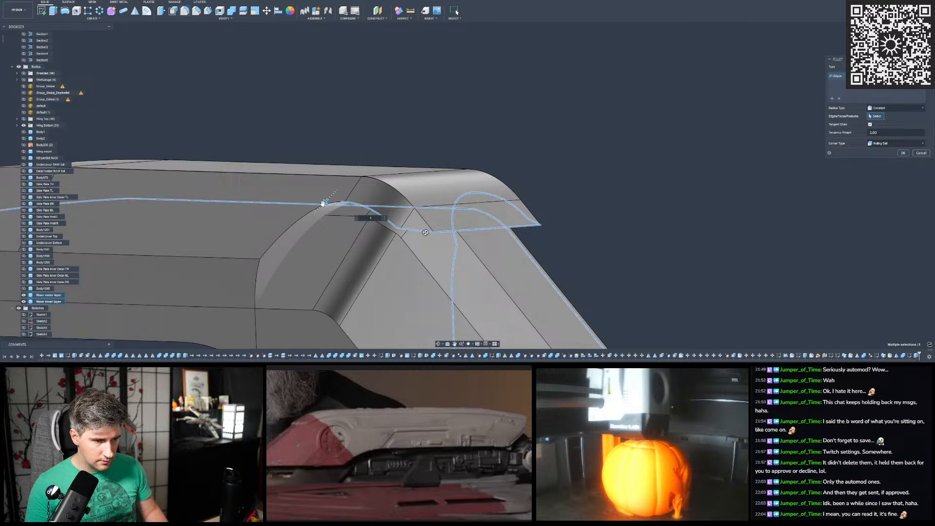
click(258, 276)
click(258, 275)
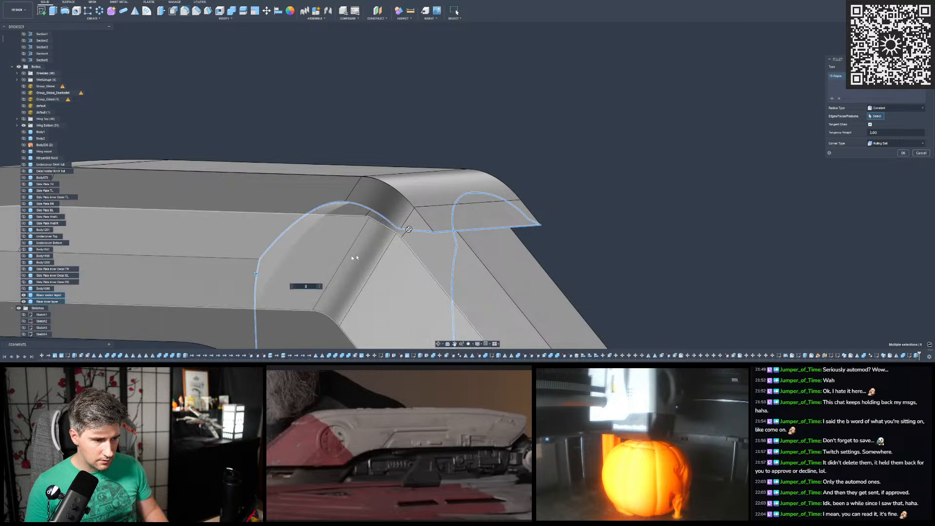
shift+middle_drag(436, 205, 336, 198)
scroll(324, 255, up, 5)
shift+middle_drag(324, 255, 330, 254)
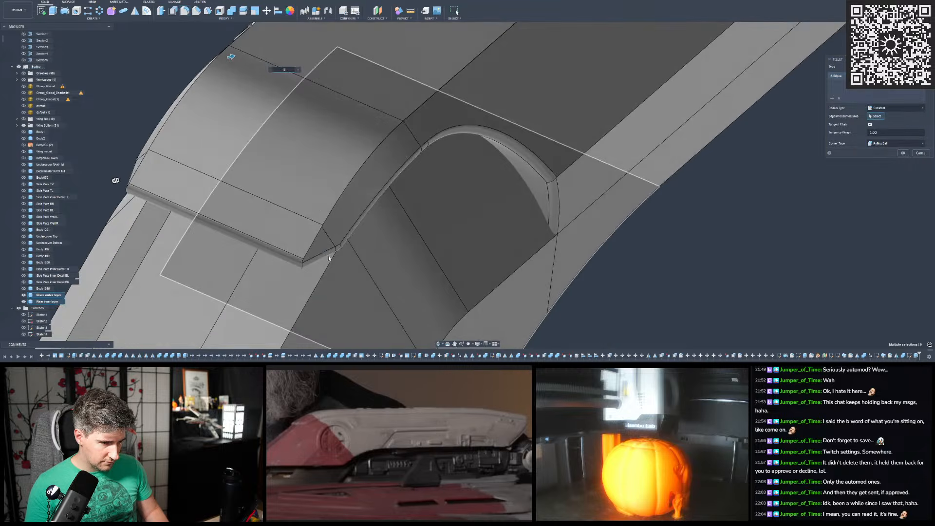
- Leave the short flap's slanted side edge out of the selection and apply the fillet to the outer layer's cut edges
click(299, 268)
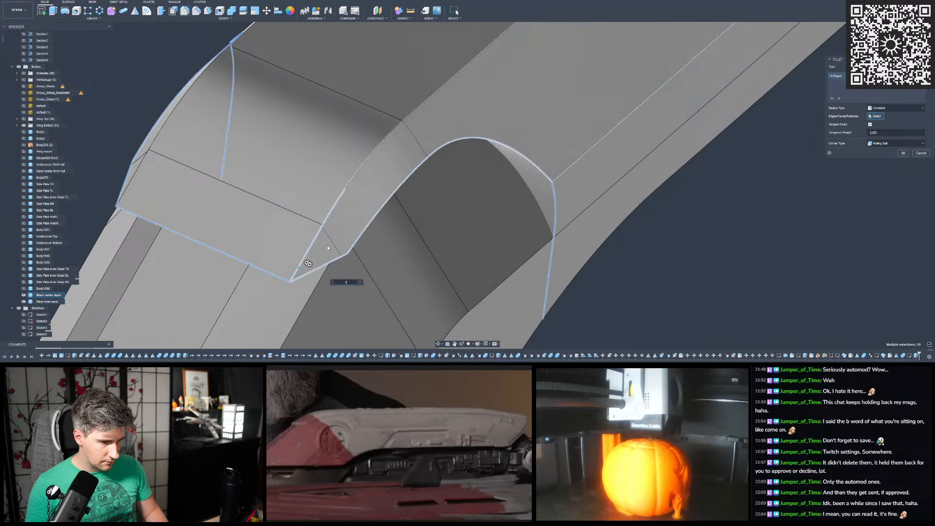
click(308, 252)
mouse_move(323, 236)
shift+middle_down()
mouse_move(322, 206)
mouse_move(326, 232)
mouse_move(309, 217)
mouse_move(317, 239)
shift+middle_up()
scroll(320, 237, down, 2)
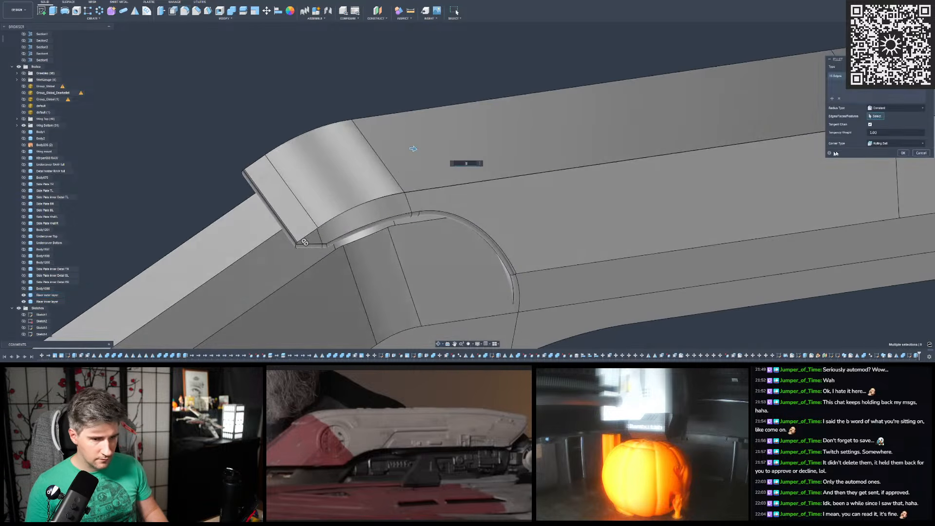
click(189, 13)
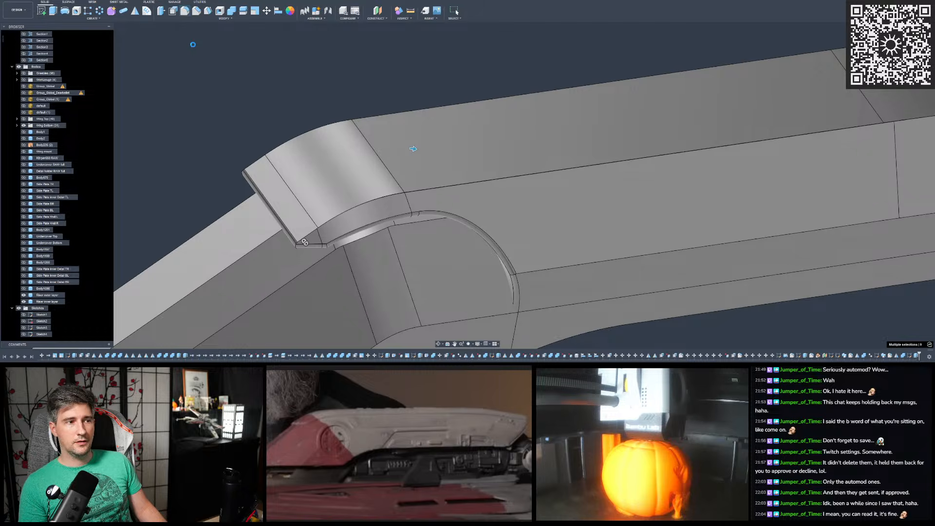
click(297, 81)
- Start another constant-radius fillet on the outer layer, picking one side's upper edge from the short flap along the long straight section
click(184, 11)
scroll(320, 270, up, 5)
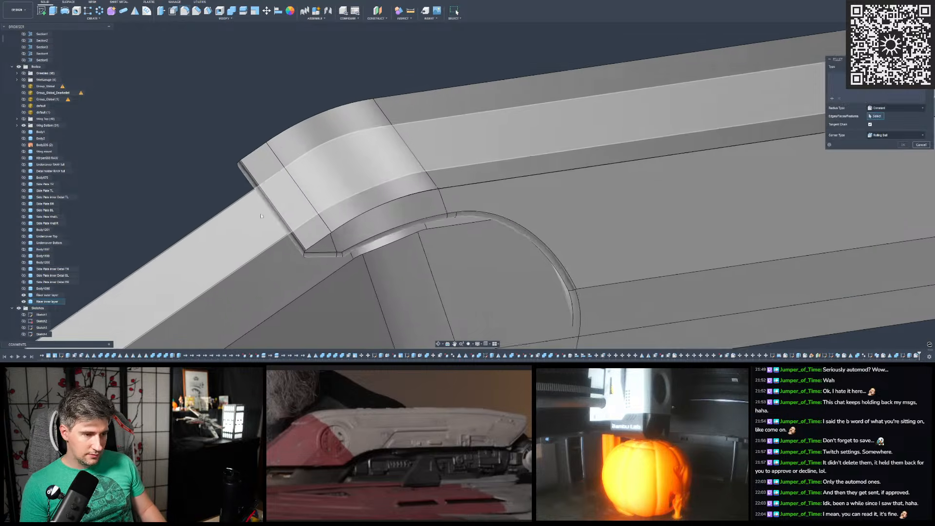
click(343, 261)
drag(325, 276, 329, 270)
shift+middle_drag(328, 271, 358, 264)
drag(358, 264, 360, 264)
scroll(380, 226, down, 3)
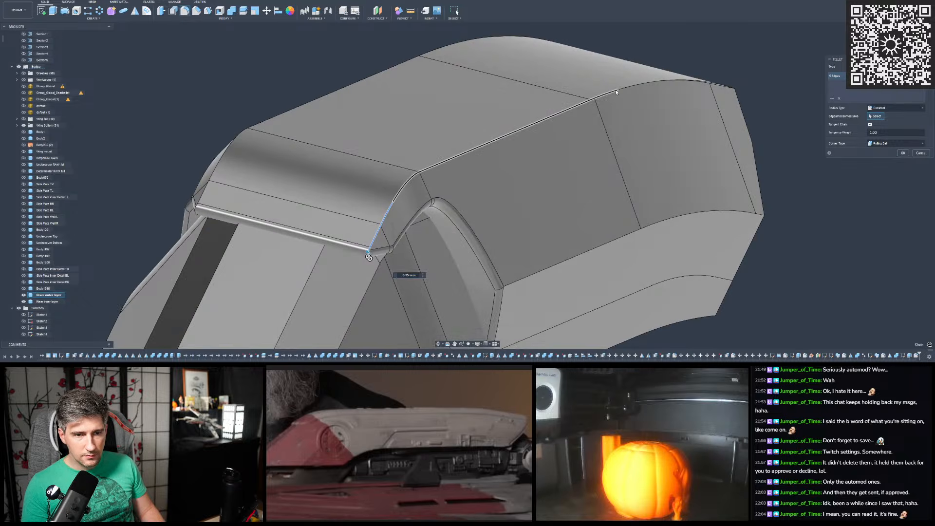
click(616, 92)
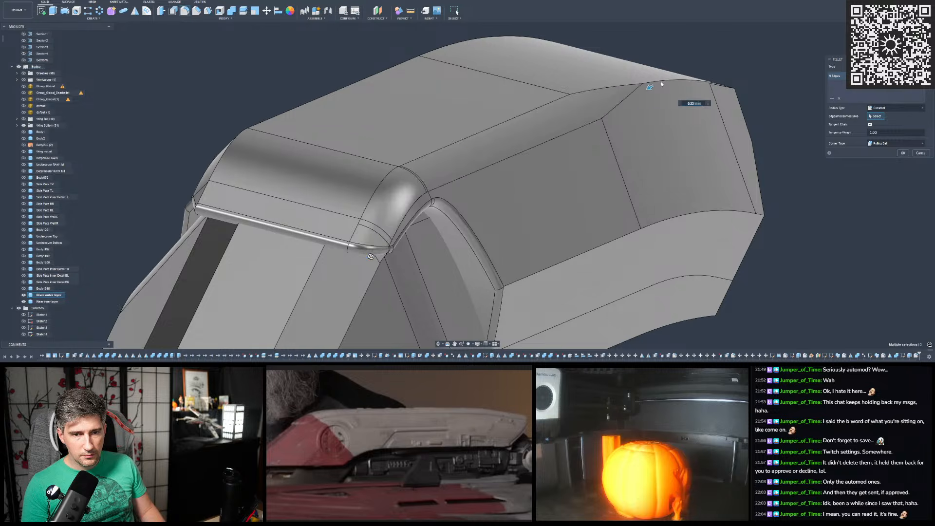
- Try to extend the fillet along the upper edge's curved rear section
click(657, 82)
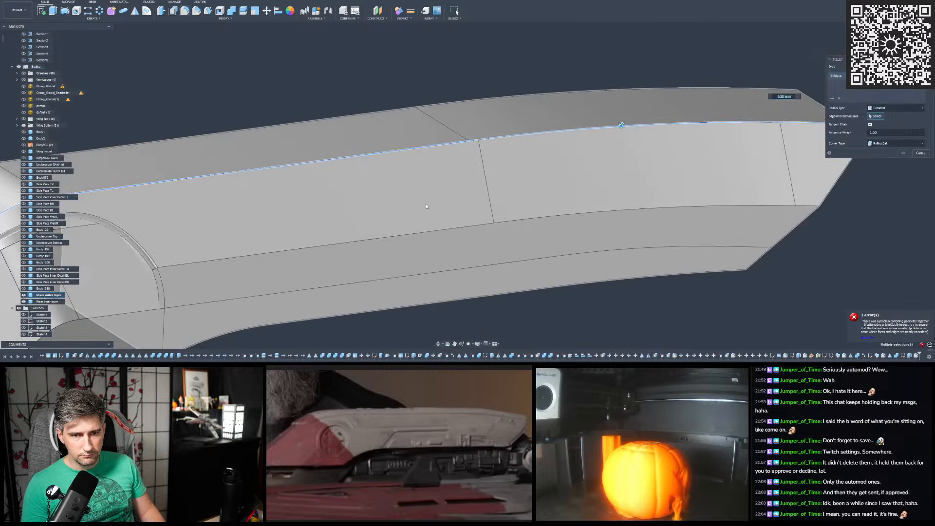
shift+middle_drag(426, 206, 305, 192)
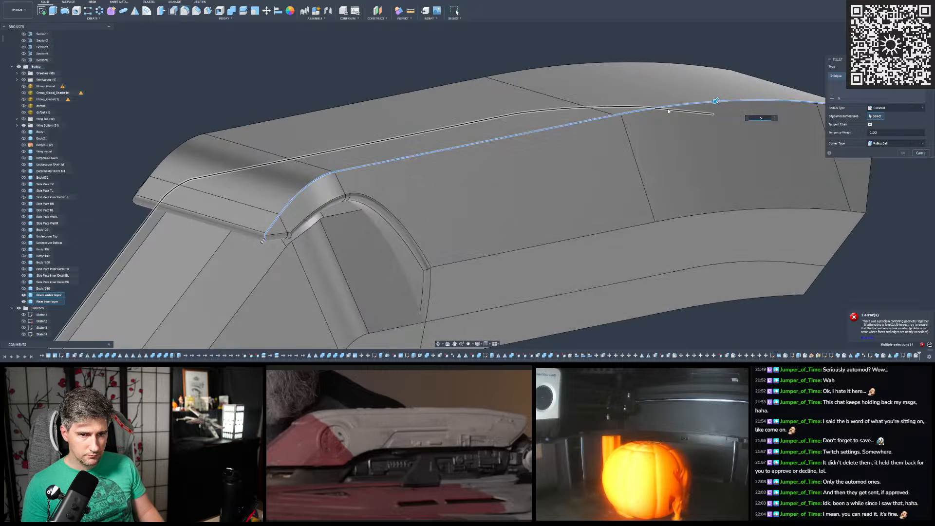
click(668, 111)
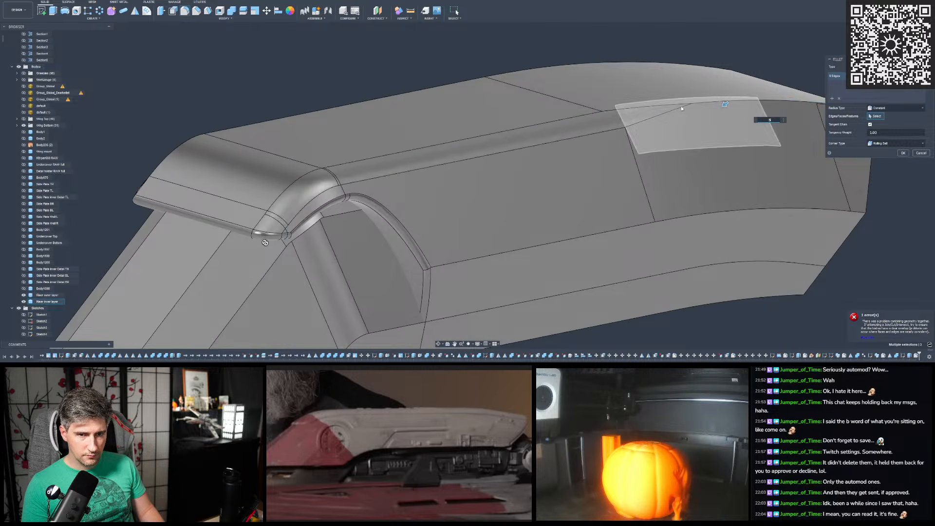
scroll(546, 188, down, 3)
shift+middle_drag(542, 189, 575, 191)
scroll(574, 191, up, 3)
click(797, 49)
scroll(432, 209, up, 5)
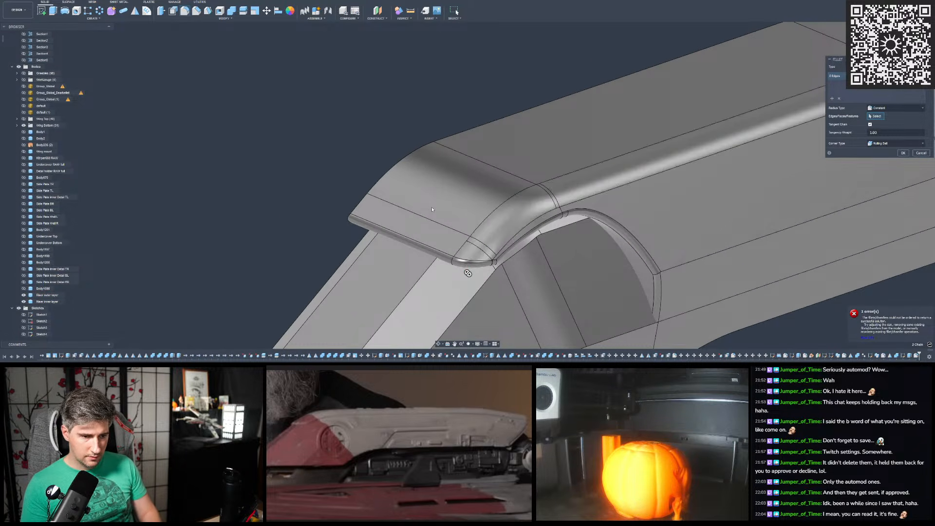
- Add the opposite side's upper edge at the flap to the fillet selection and apply the fillet
click(351, 207)
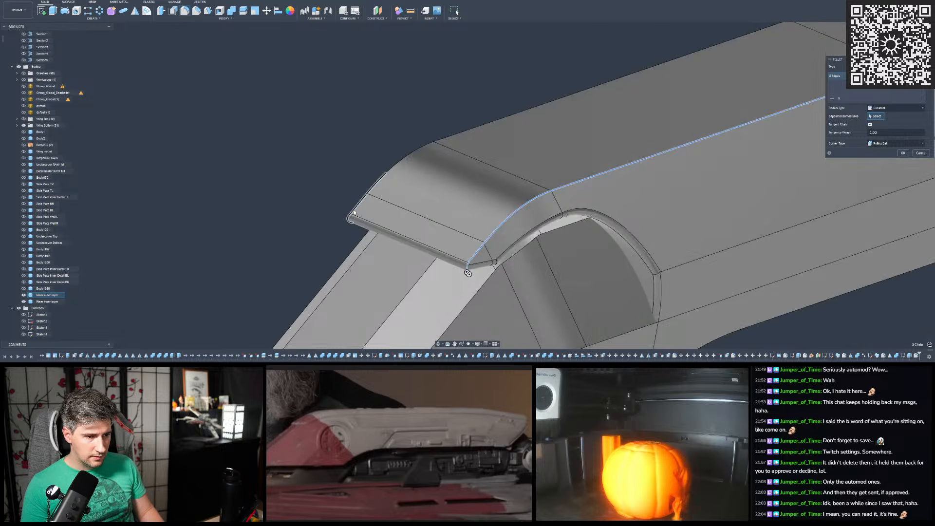
shift+middle_drag(381, 205, 652, 168)
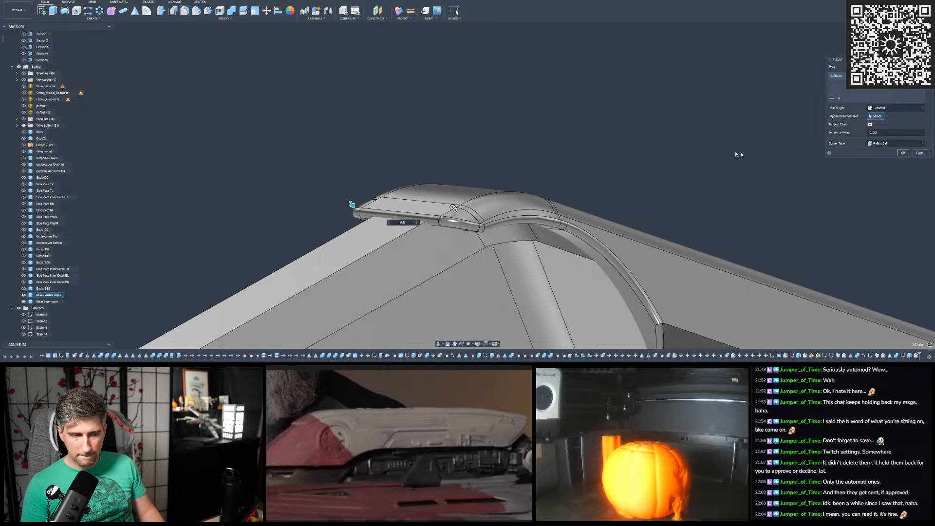
key(Return)
scroll(367, 139, down, 4)
shift+middle_drag(367, 138, 277, 124)
scroll(521, 168, down, 3)
shift+middle_drag(521, 167, 405, 98)
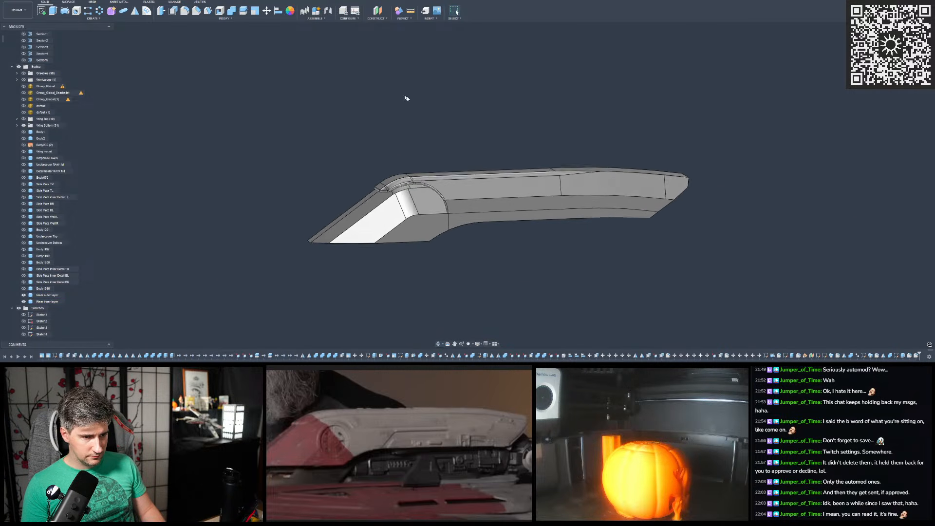
- Show the scan mesh over the riser and examine how the filleted bend lines up with it
scroll(440, 200, up, 5)
scroll(439, 200, down, 2)
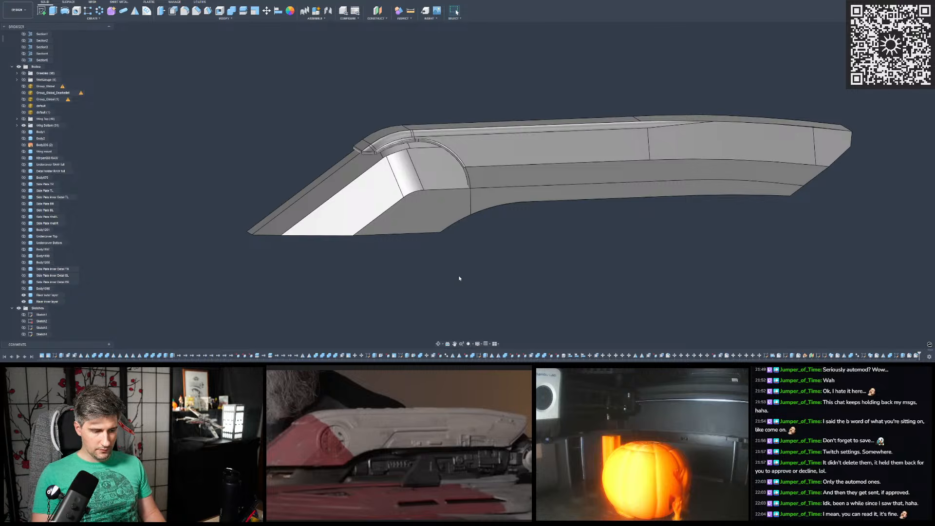
shift+middle_drag(464, 254, 466, 254)
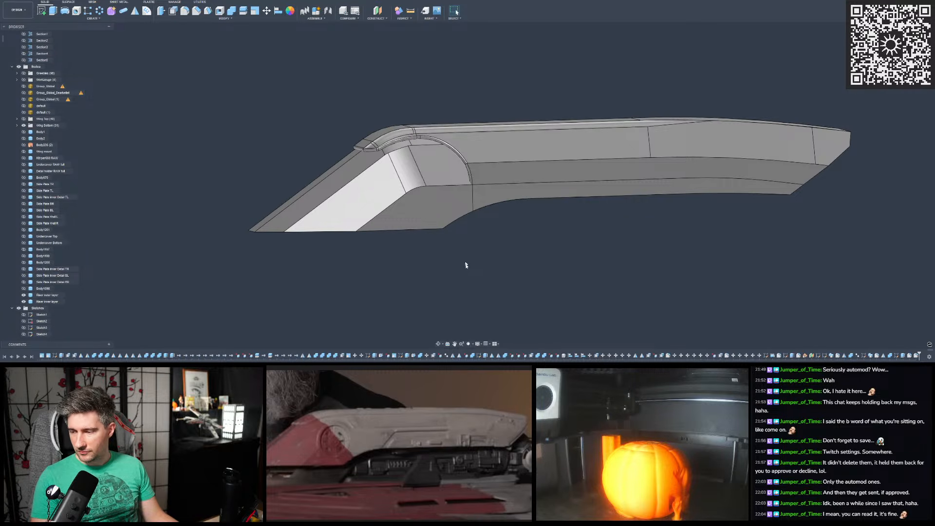
click(404, 131)
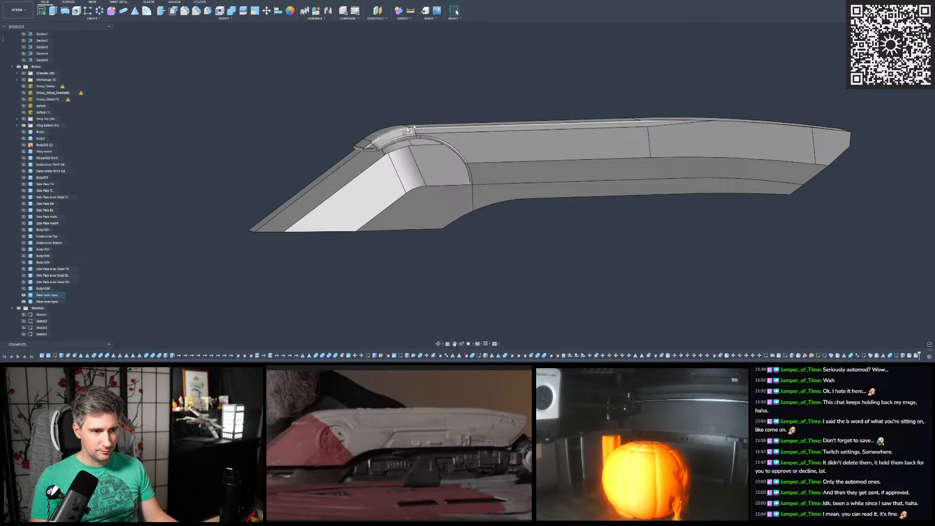
mouse_move(498, 221)
shift+middle_down()
mouse_move(499, 249)
mouse_move(499, 191)
mouse_move(511, 218)
mouse_move(555, 217)
mouse_move(511, 220)
shift+middle_up()
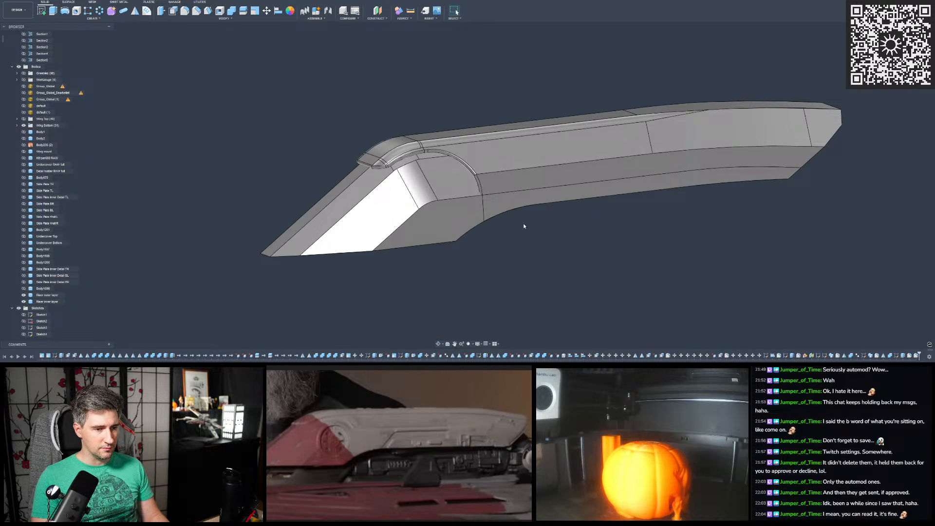
click(23, 106)
scroll(419, 152, up, 6)
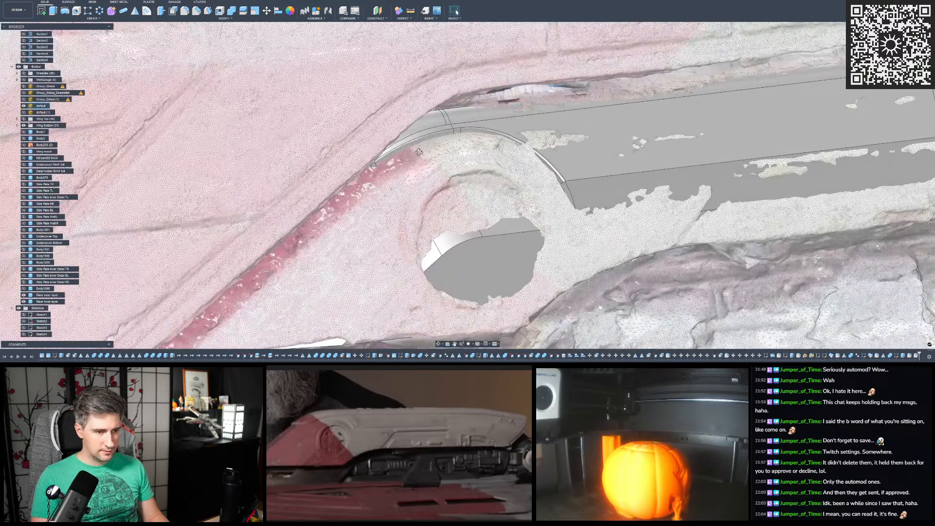
mouse_move(418, 151)
shift+middle_down()
mouse_move(414, 142)
mouse_move(413, 153)
mouse_move(373, 157)
mouse_move(403, 154)
mouse_move(420, 164)
mouse_move(425, 157)
shift+middle_up()
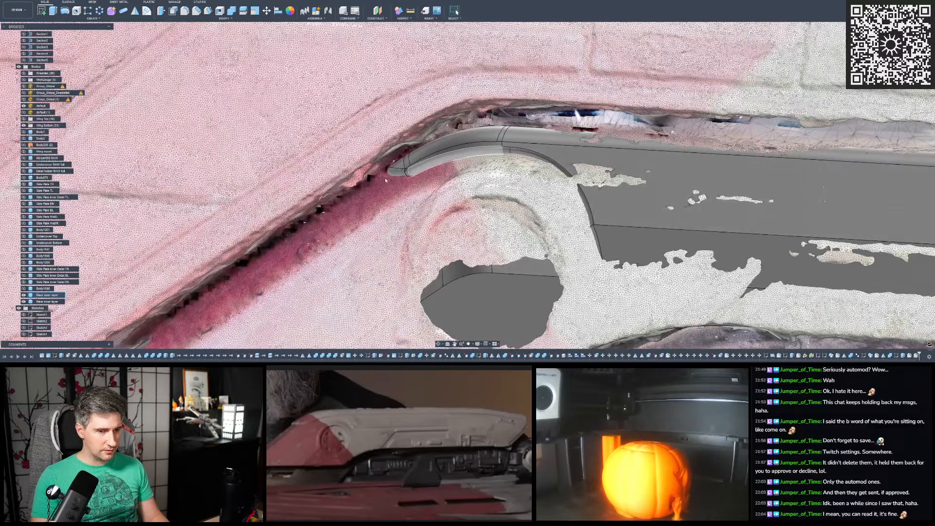
scroll(425, 157, up, 3)
scroll(425, 157, down, 4)
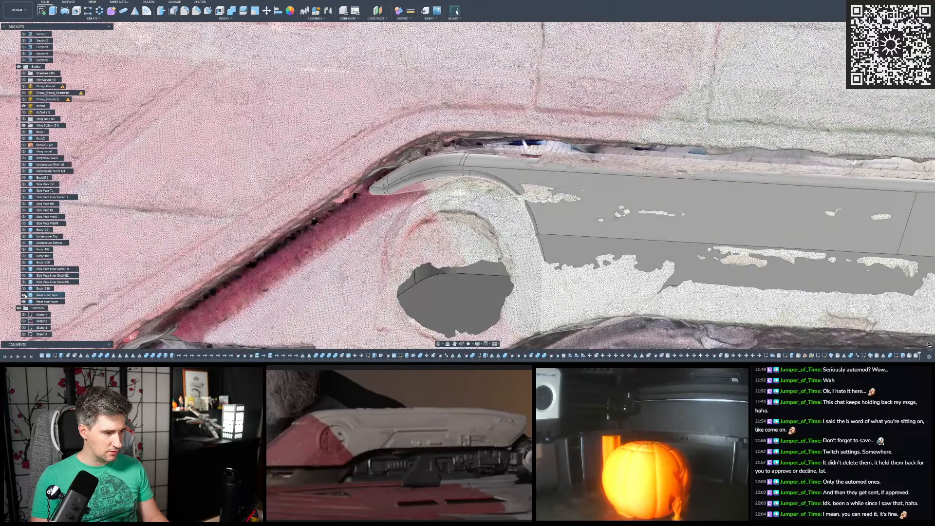
- Toggle the riser's outer layer off and on to compare its cut and fillets with the scan
click(24, 296)
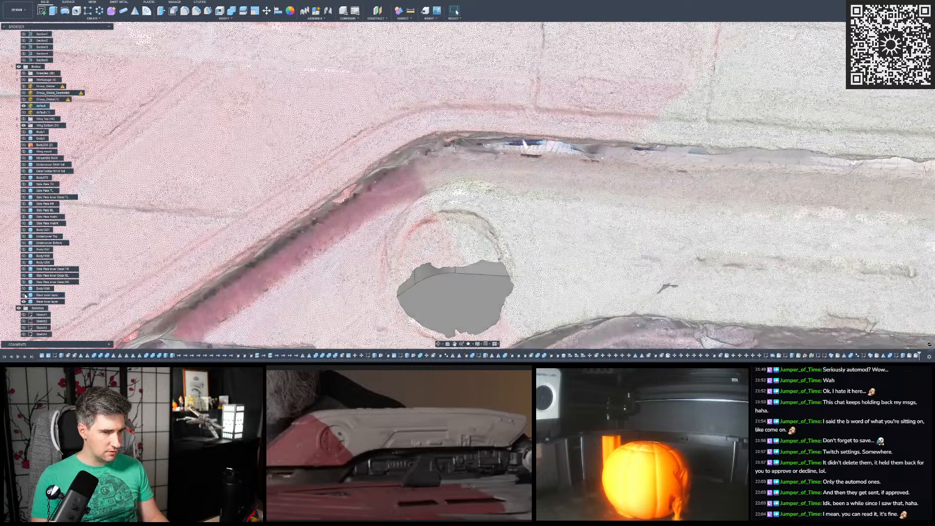
click(23, 295)
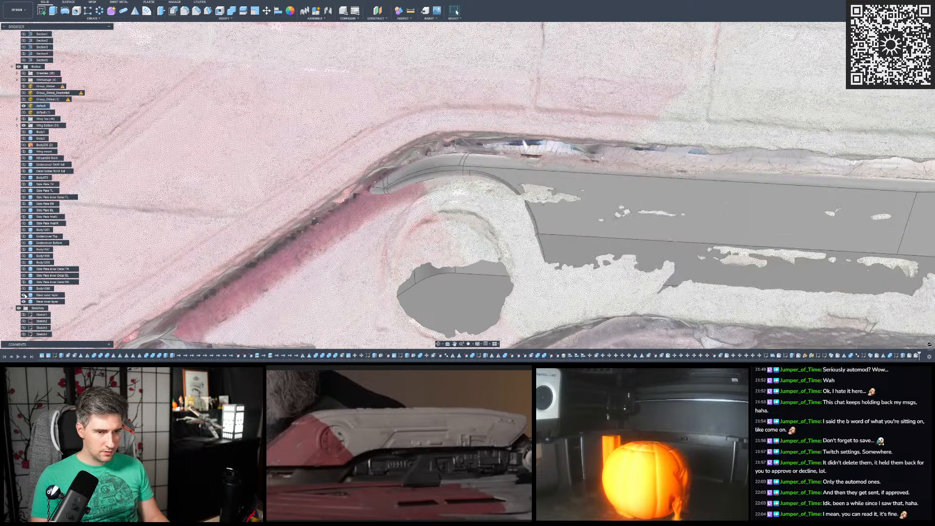
click(24, 296)
click(24, 295)
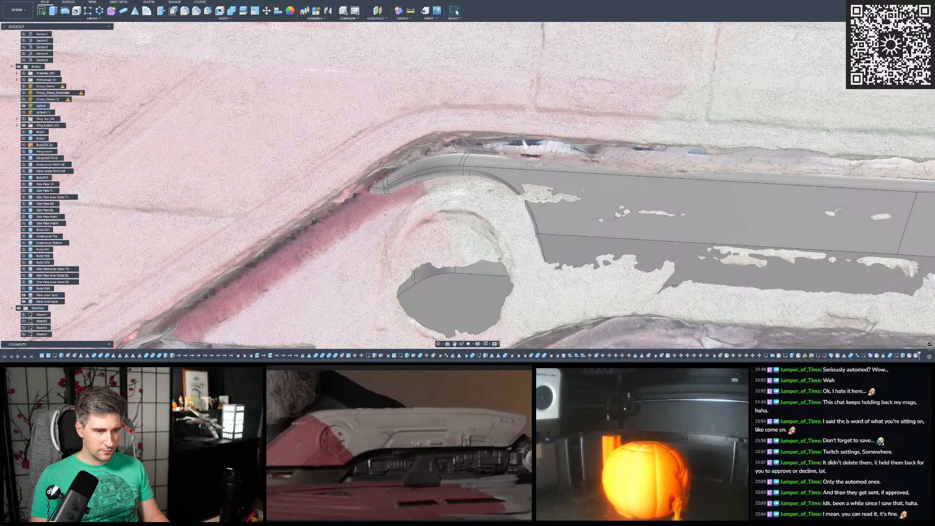
scroll(382, 214, down, 5)
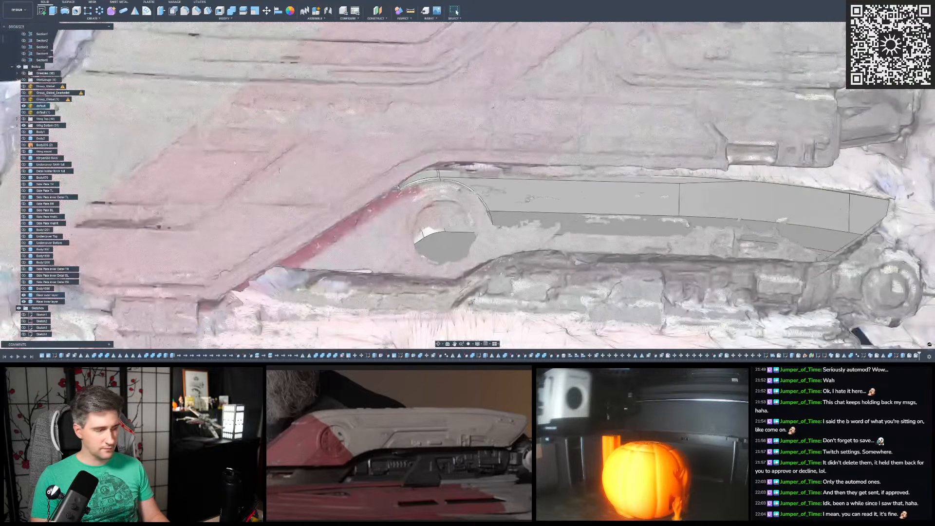
- Hide the scan mesh again so that only the riser's two layers are displayed
click(24, 106)
click(23, 106)
click(24, 106)
scroll(341, 169, down, 4)
scroll(390, 184, up, 2)
shift+middle_drag(390, 184, 402, 205)
scroll(312, 265, down, 2)
scroll(435, 252, up, 2)
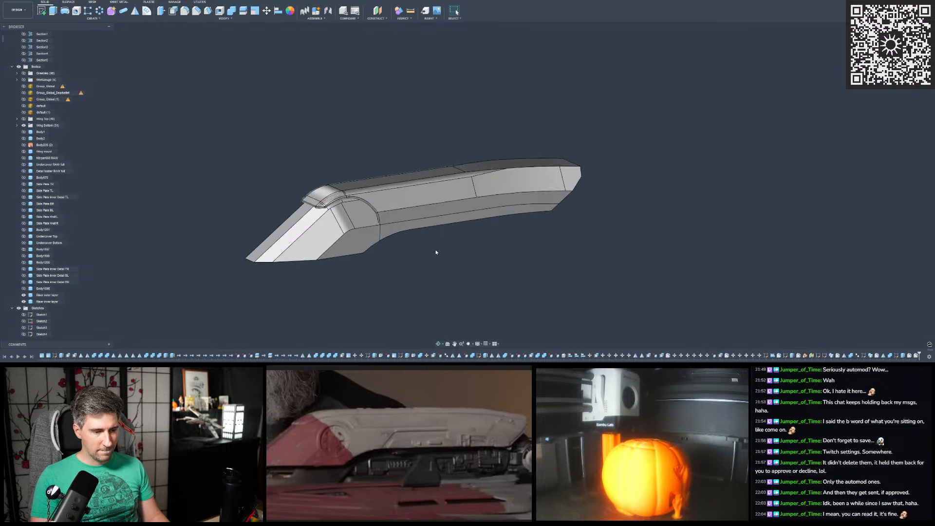
shift+middle_drag(436, 252, 430, 251)
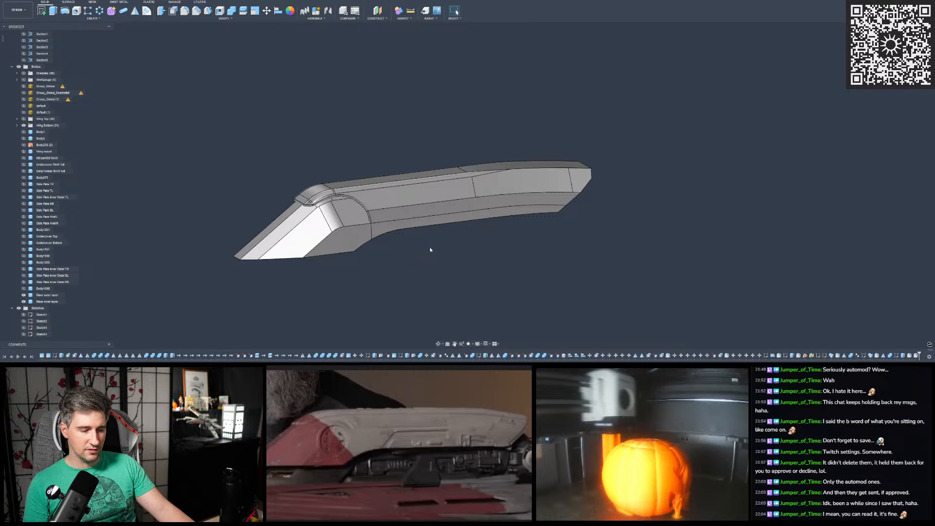
shift+middle_drag(482, 231, 385, 219)
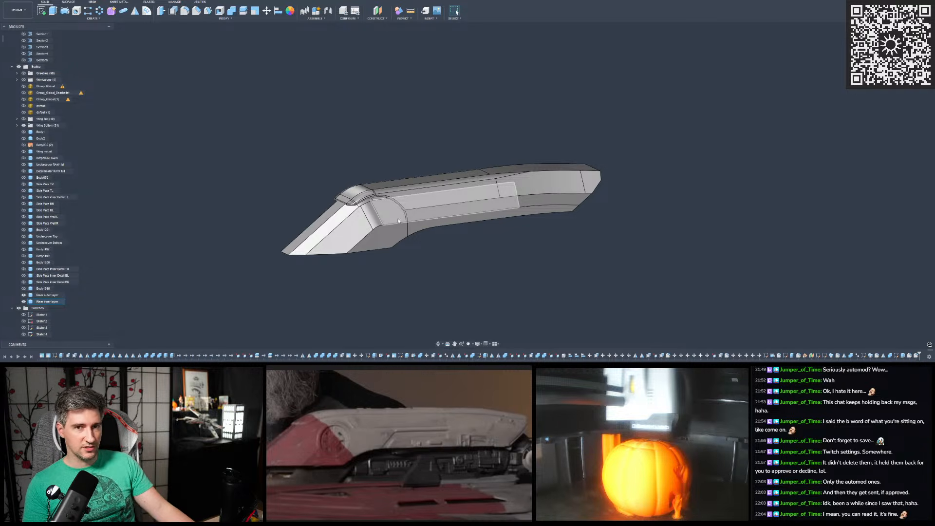
scroll(501, 185, down, 3)
scroll(463, 204, up, 5)
shift+middle_drag(430, 199, 420, 197)
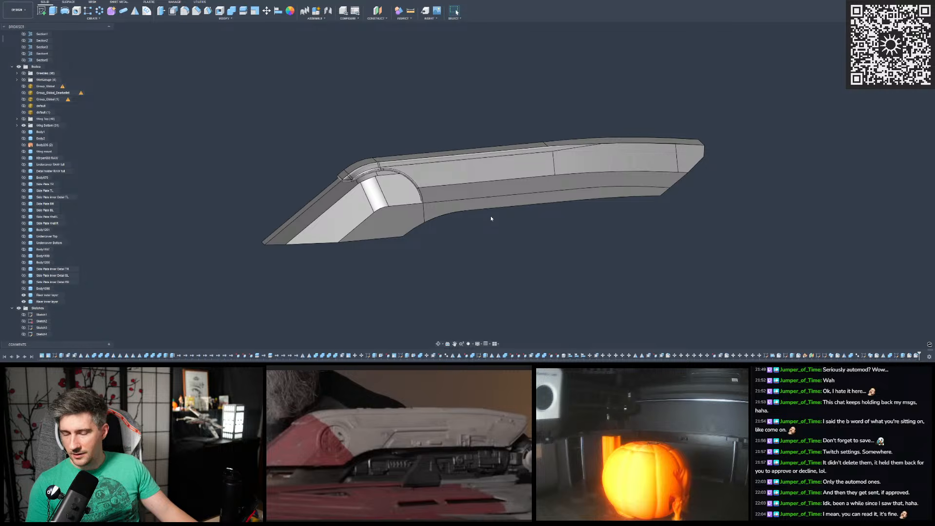
middle_drag(433, 207, 471, 205)
shift+middle_drag(469, 173, 481, 137)
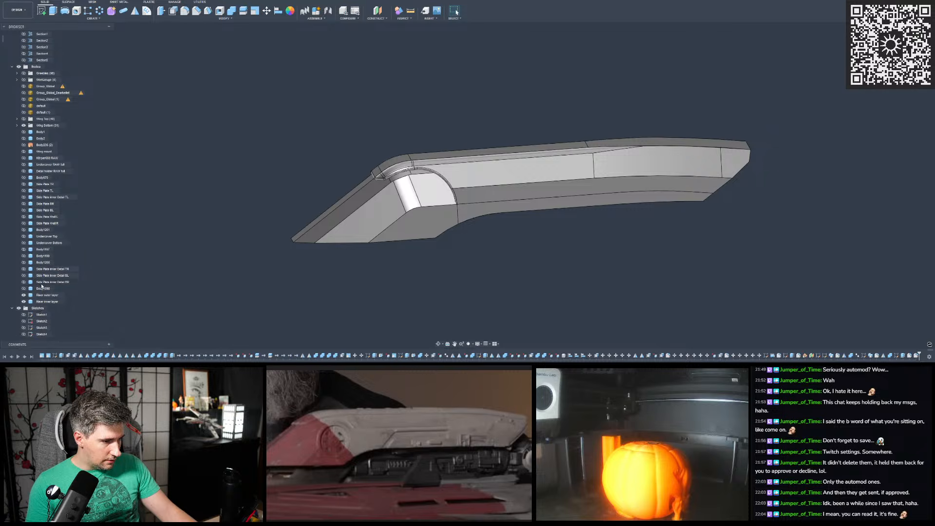
- Show the hidden body parts and the Wing Top group together with the riser
click(44, 237)
scroll(280, 198, down, 6)
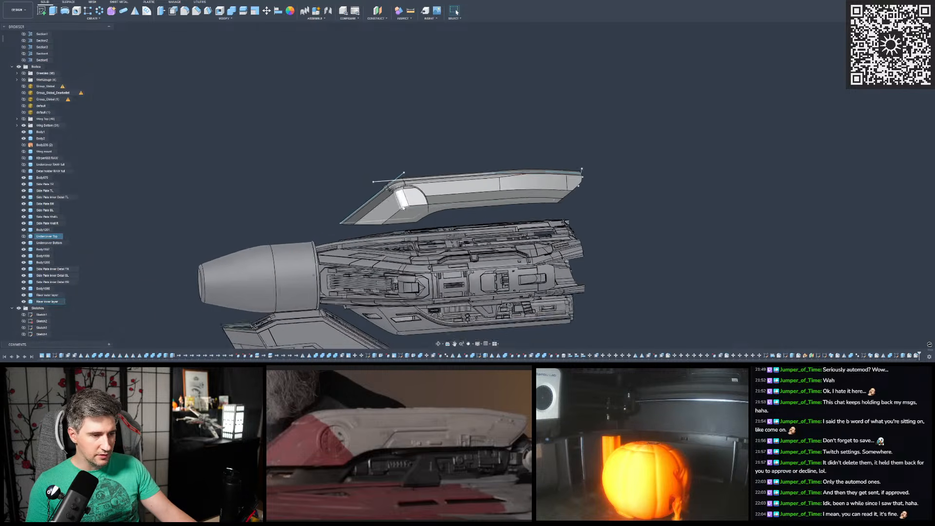
click(24, 119)
scroll(319, 189, down, 3)
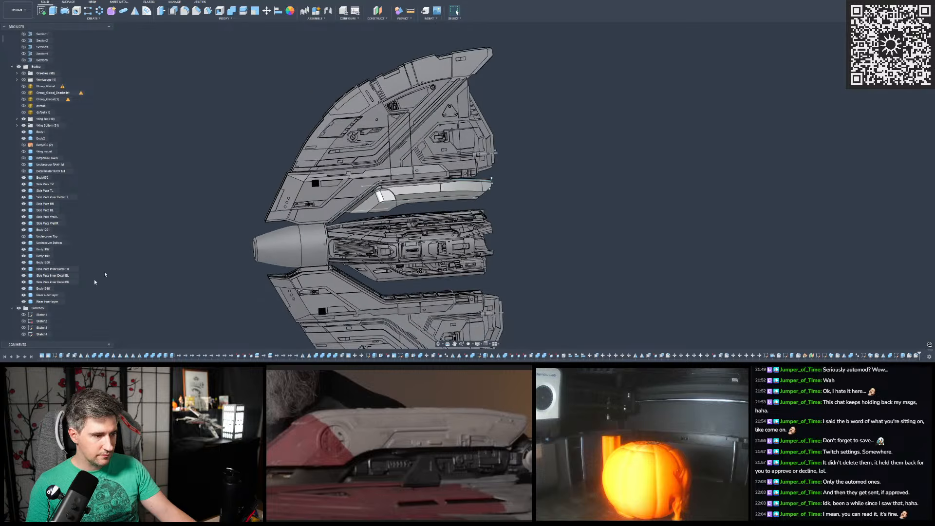
scroll(33, 273, down, 15)
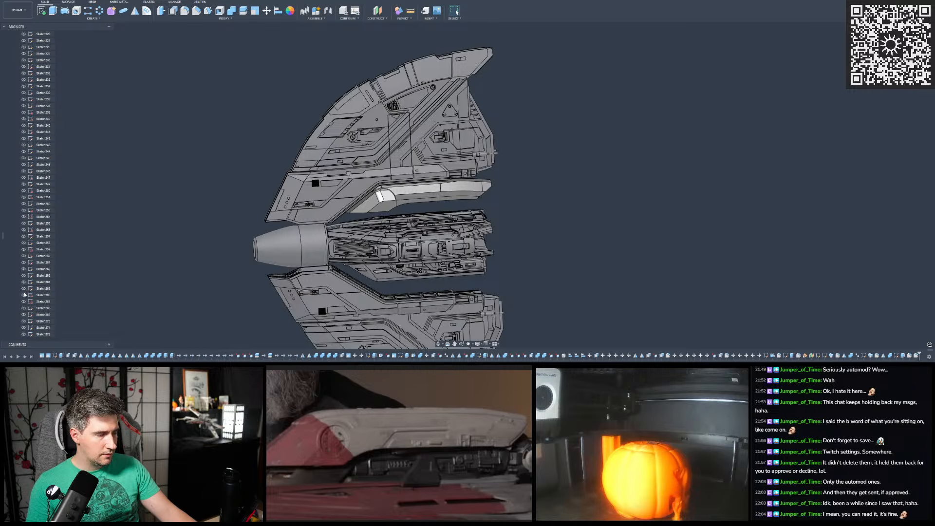
- Show the hidden Undercover Top body beneath the curved riser
scroll(24, 282, up, 20)
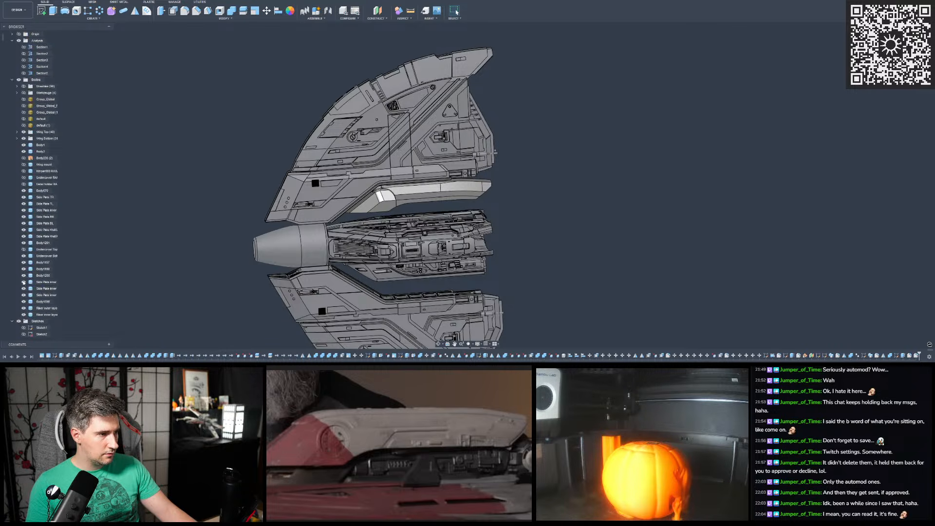
click(23, 243)
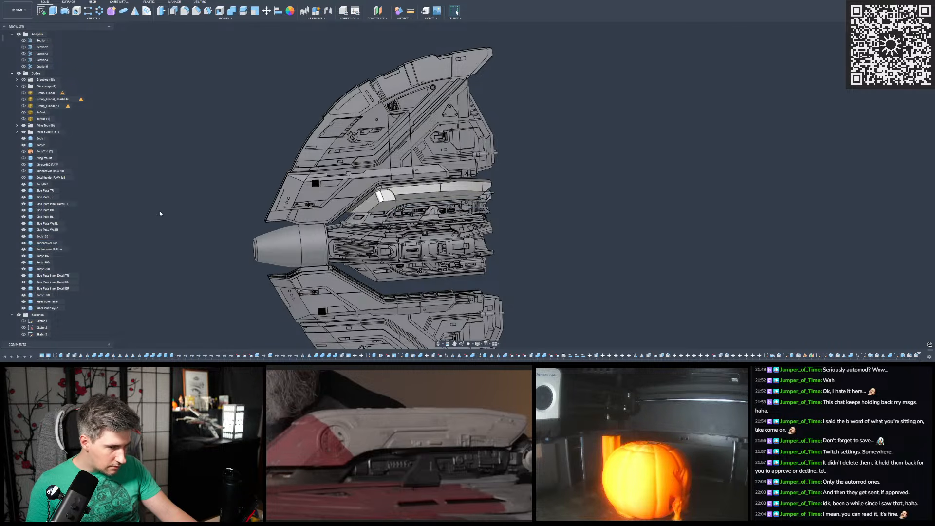
scroll(386, 222, up, 10)
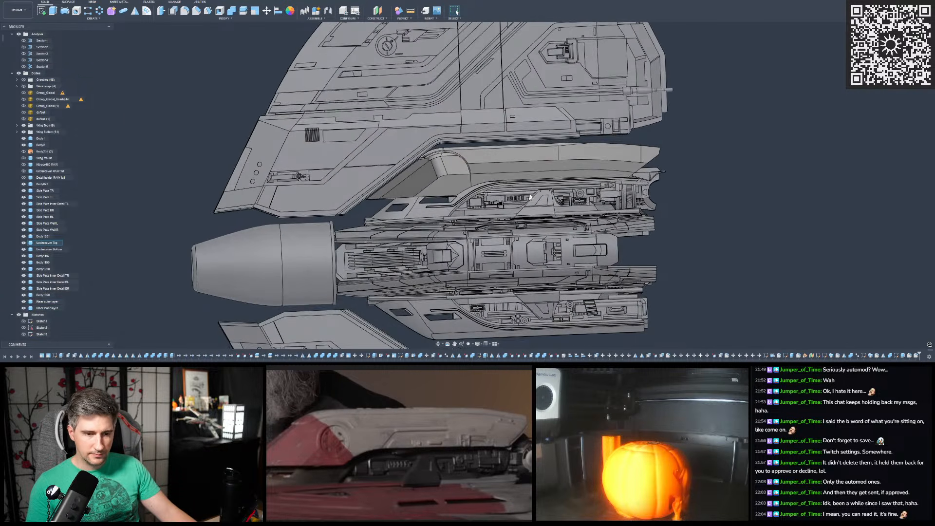
- Examine how the curved riser fits between the upper wing and the undercover body, especially around its bend
scroll(532, 192, down, 2)
shift+middle_drag(538, 159, 527, 154)
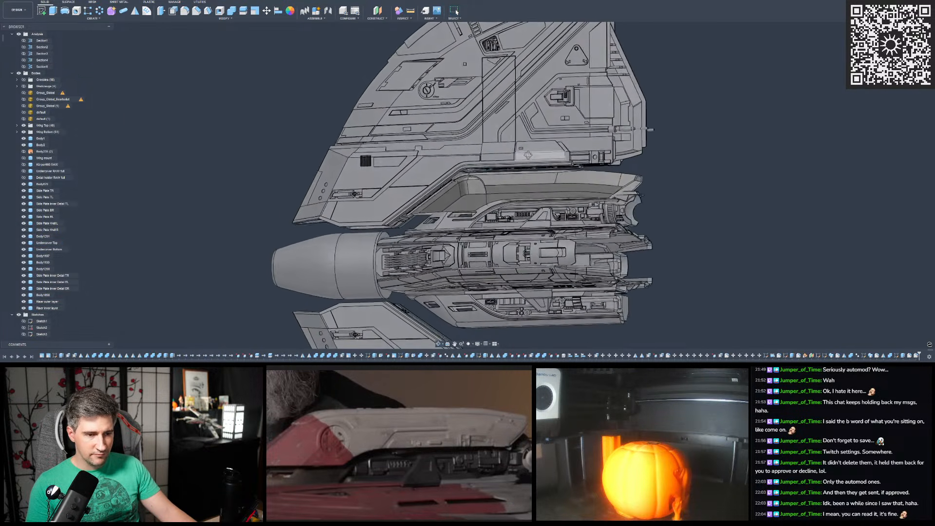
shift+middle_drag(563, 190, 682, 172)
scroll(689, 171, down, 3)
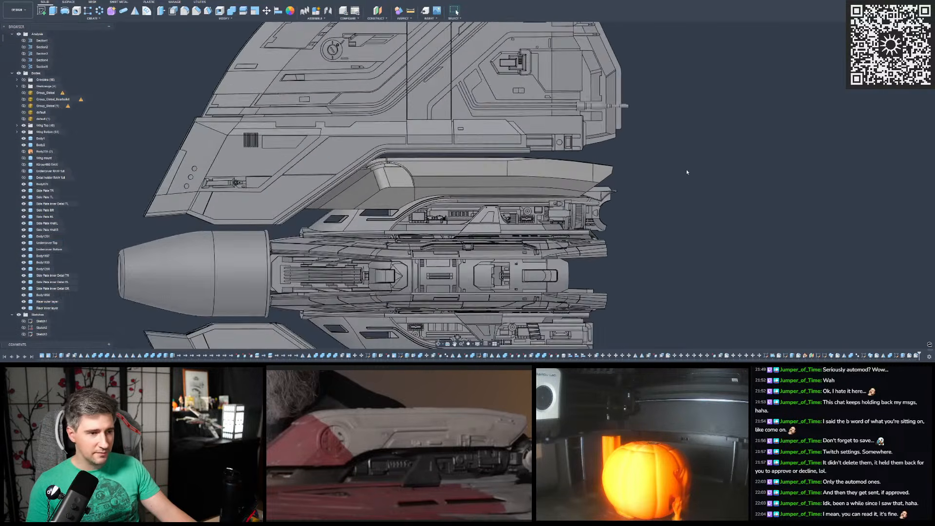
scroll(393, 209, up, 4)
shift+middle_drag(404, 214, 410, 189)
scroll(365, 143, up, 8)
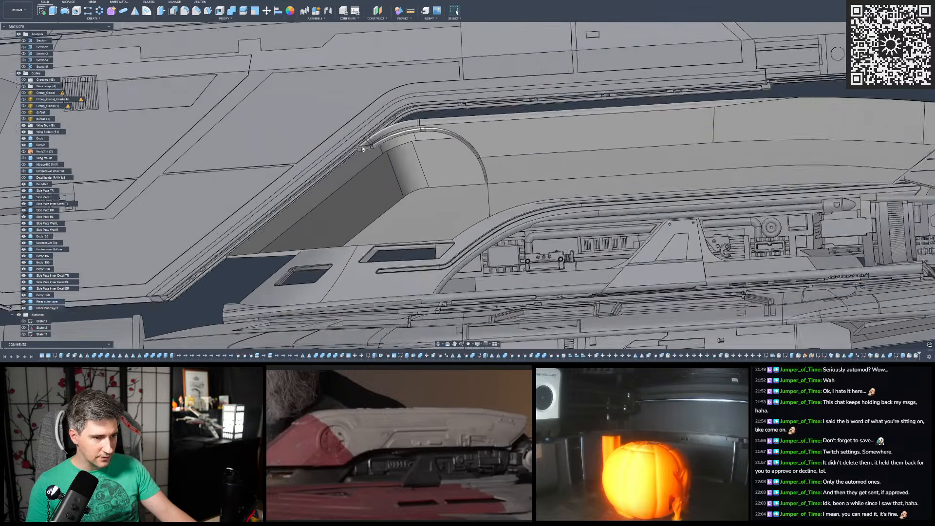
- Measure the gap between the upper wing's inner edge face and the riser's curved fillet face at the bend
shift+middle_drag(365, 143, 376, 131)
click(415, 12)
scroll(338, 152, up, 2)
click(305, 141)
shift+middle_drag(306, 142, 322, 174)
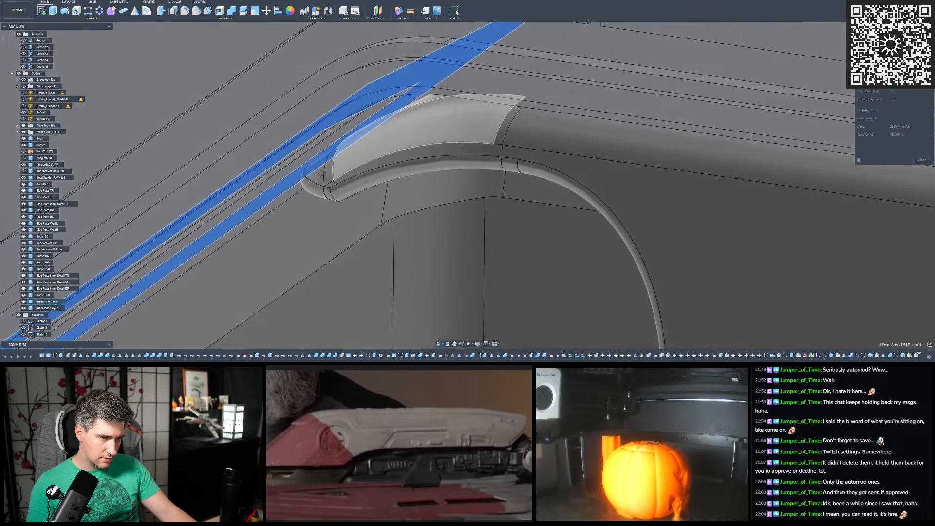
scroll(423, 99, up, 3)
click(564, 42)
shift+middle_drag(563, 42, 438, 95)
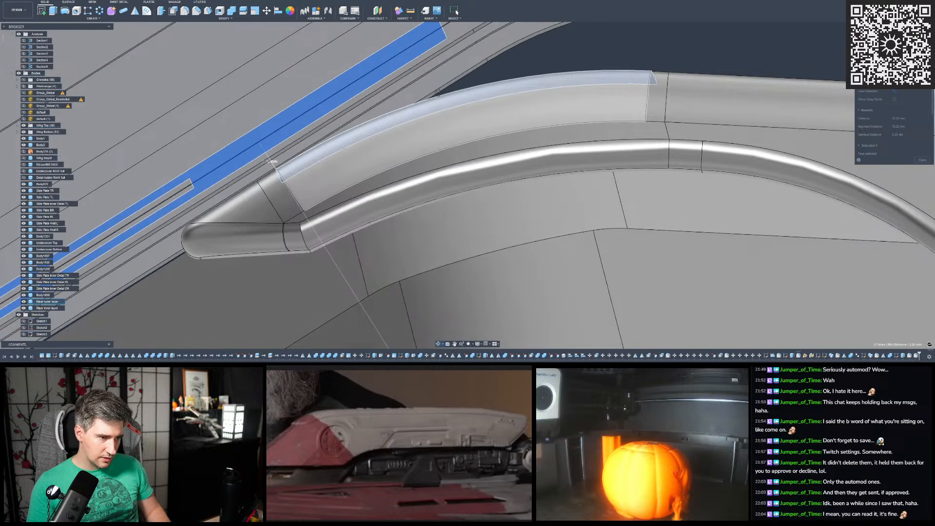
- Try another clearance measurement at the riser's bend, picking an overlapping face at the wing's edge, and close the measurement
scroll(439, 95, down, 5)
scroll(379, 124, up, 5)
shift+middle_drag(379, 125, 354, 123)
click(544, 62)
click(354, 124)
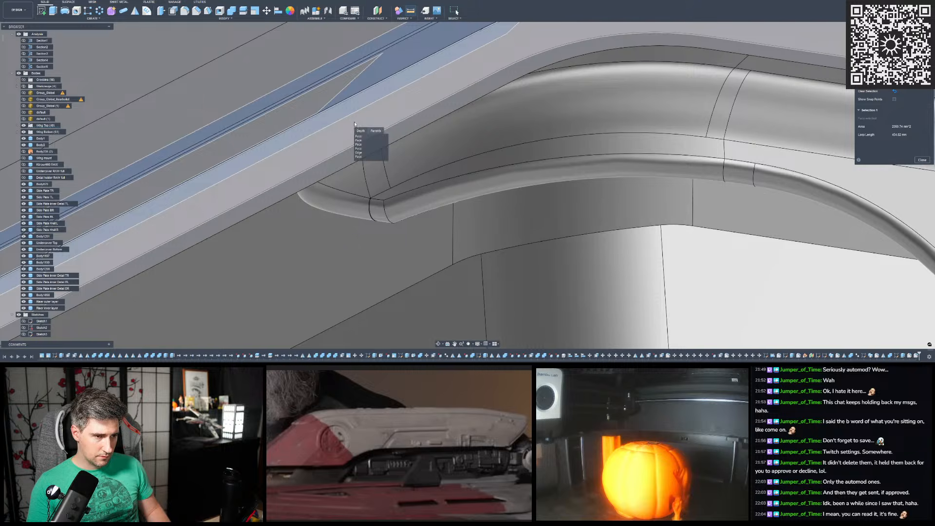
click(360, 158)
shift+middle_drag(359, 158, 449, 142)
scroll(382, 148, down, 12)
click(811, 181)
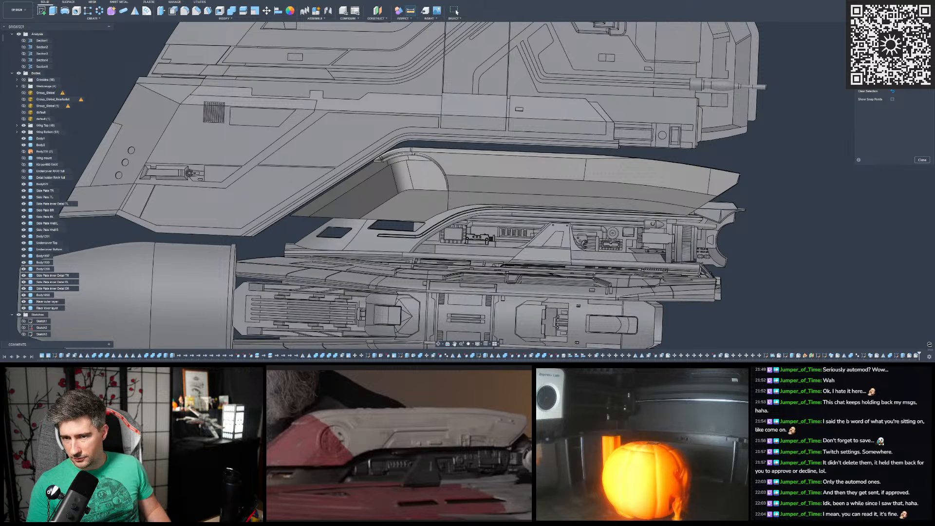
click(922, 160)
- Save the design as a new version with the default version description
scroll(512, 177, down, 8)
scroll(499, 166, up, 1)
shift+middle_drag(499, 166, 381, 103)
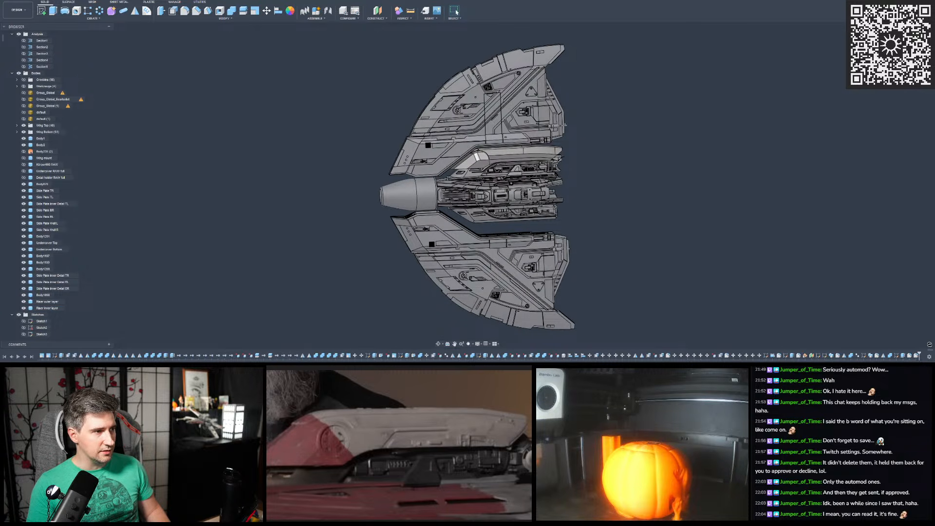
key(ctrl+s)
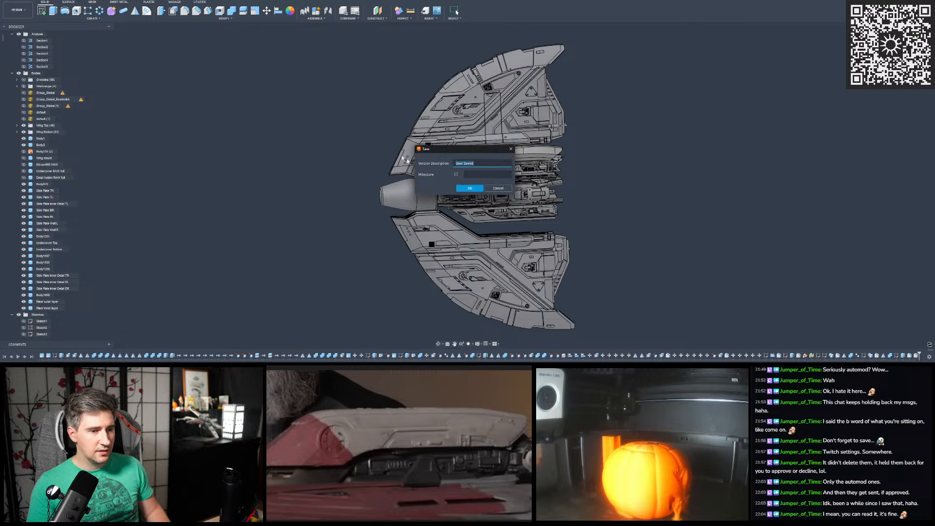
click(470, 189)
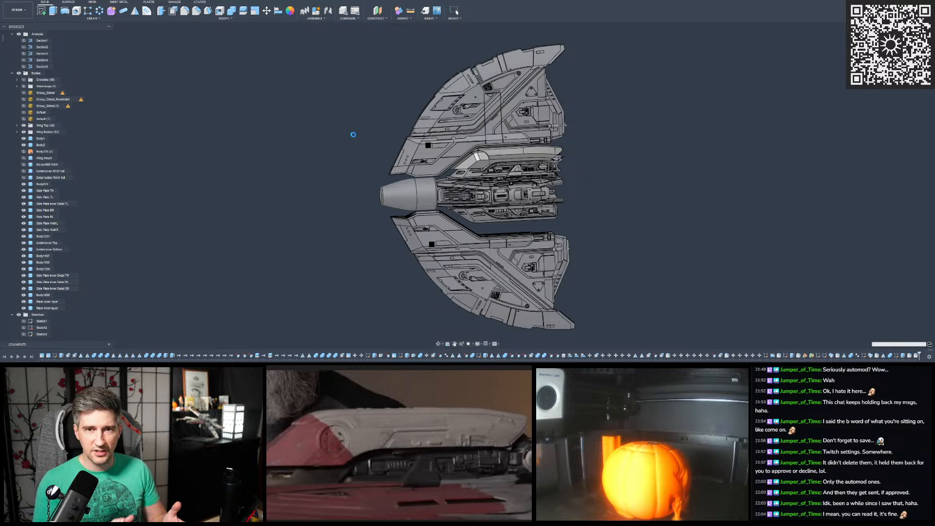